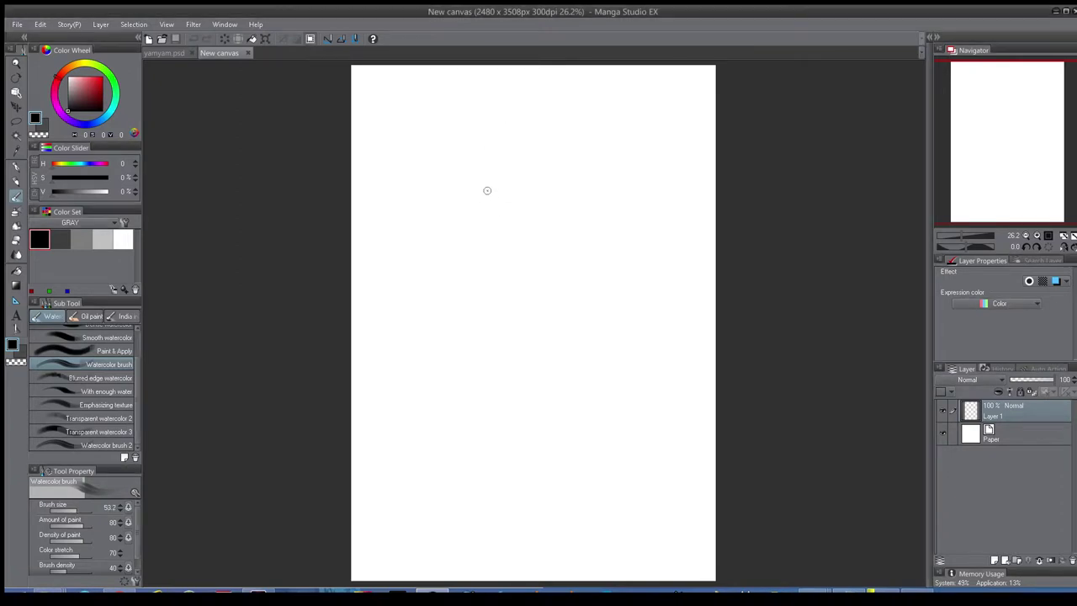
- Sketch the rough round head outline and two eyes with brows using the black Watercolor brush
left_click_drag(487, 198, 566, 165)
mouse_move(467, 215)
left_mouse_down()
mouse_move(578, 175)
mouse_move(602, 220)
mouse_move(598, 289)
mouse_move(533, 374)
left_mouse_up()
left_click_drag(459, 316, 508, 373)
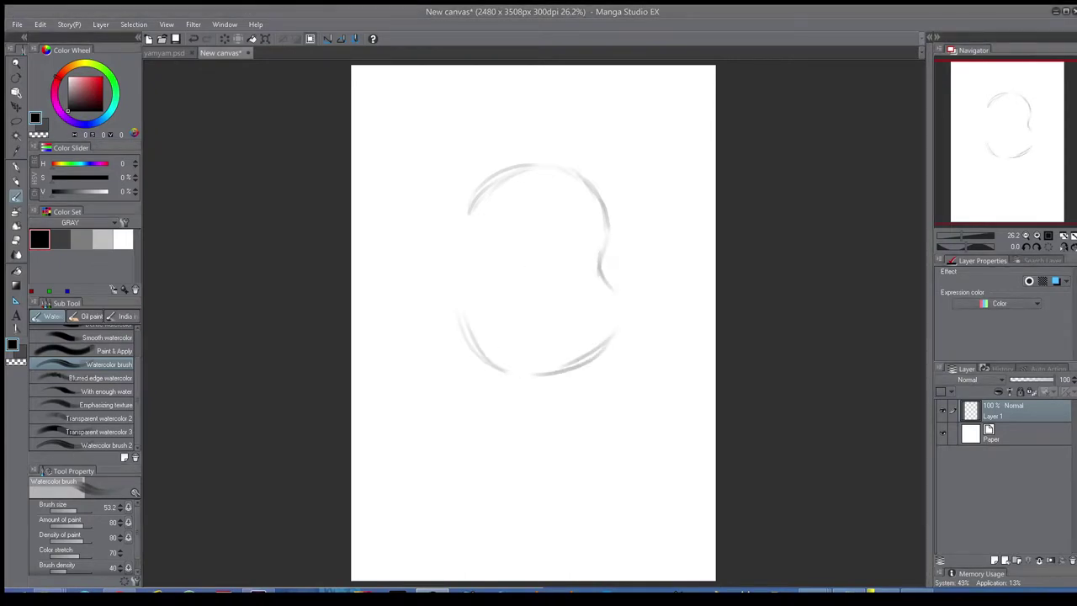
mouse_move(503, 218)
left_mouse_down()
mouse_move(549, 225)
mouse_move(516, 252)
mouse_move(525, 270)
mouse_move(528, 251)
left_mouse_up()
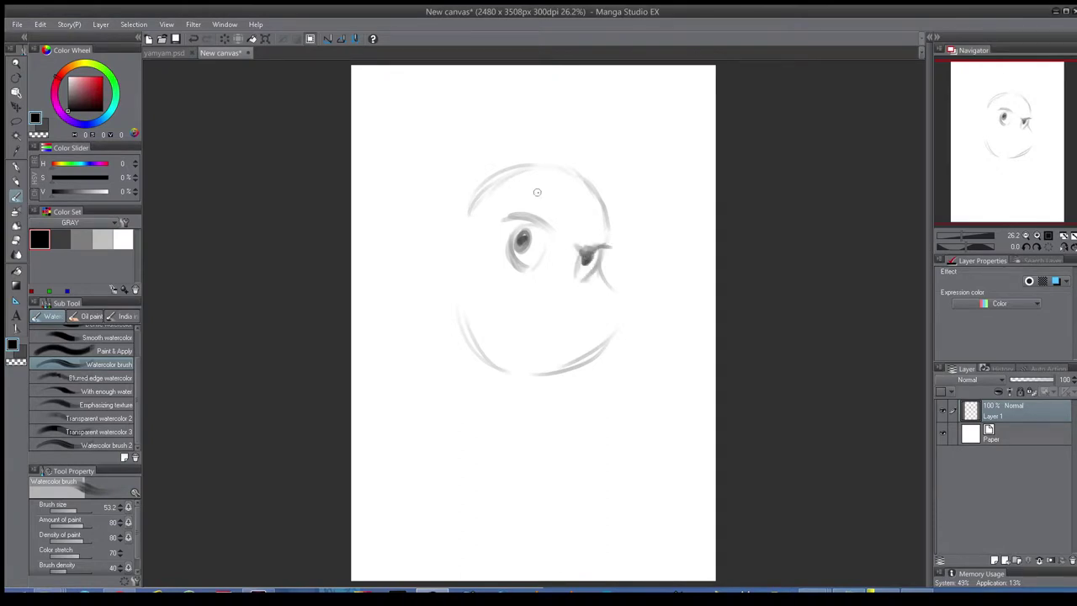
- Sketch the nose, muzzle, smiling mouth and chin line, with the canvas flipped to check the face
mouse_move(587, 288)
left_mouse_down()
mouse_move(559, 297)
mouse_move(581, 315)
mouse_move(567, 286)
mouse_move(598, 296)
left_mouse_up()
key("h")
left_click_drag(502, 291, 470, 297)
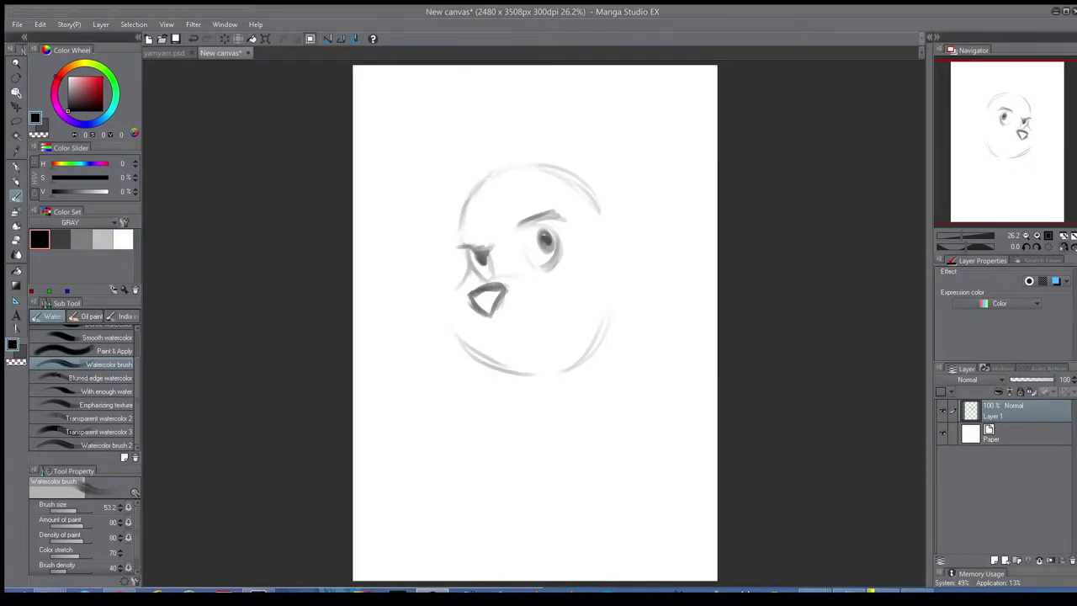
mouse_move(468, 246)
left_mouse_down()
mouse_move(461, 210)
mouse_move(448, 243)
mouse_move(466, 280)
mouse_move(448, 298)
mouse_move(459, 336)
left_mouse_up()
left_click_drag(507, 286, 550, 300)
left_click_drag(578, 293, 566, 338)
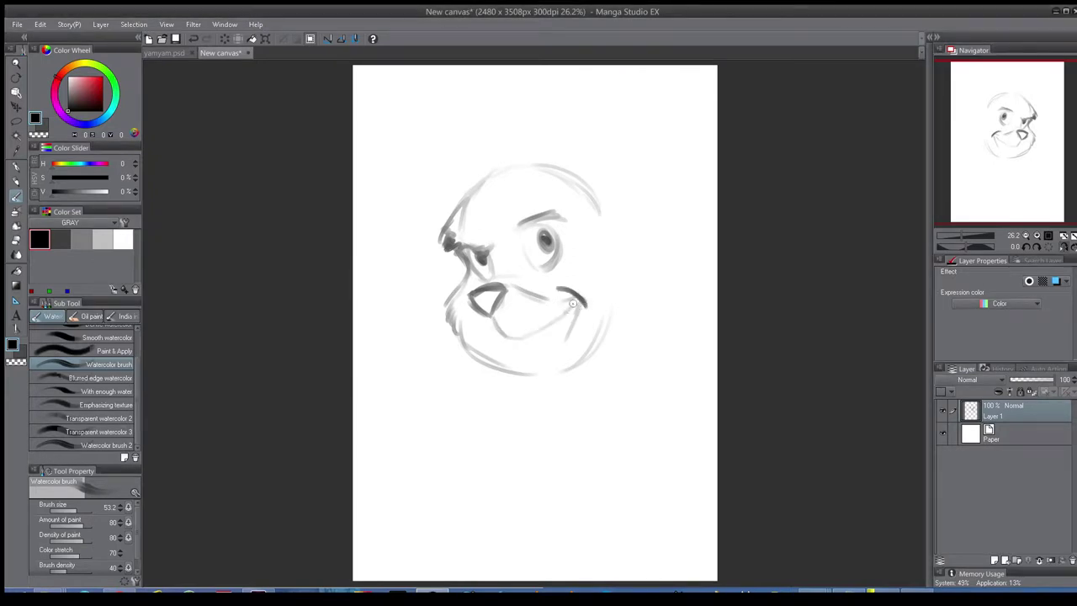
left_click_drag(463, 320, 551, 367)
left_click_drag(591, 356, 535, 376)
- Reinforce the eyes and brows and sketch the forehead line and the long curve hanging at the head's right side
key("h")
mouse_move(516, 227)
left_mouse_down()
mouse_move(543, 229)
mouse_move(543, 254)
mouse_move(518, 236)
mouse_move(561, 226)
left_mouse_up()
left_click_drag(578, 238, 617, 244)
left_click_drag(531, 182, 621, 219)
mouse_move(525, 184)
left_mouse_down()
mouse_move(629, 223)
mouse_move(673, 391)
left_mouse_up()
left_click_drag(629, 332, 660, 399)
- Sketch the hair lines down the left side of the face and strengthen the jaw and mouth
mouse_move(558, 179)
left_mouse_down()
mouse_move(492, 208)
mouse_move(454, 366)
left_mouse_up()
left_click_drag(464, 207, 429, 284)
left_click_drag(462, 227, 418, 337)
left_click_drag(427, 355, 541, 377)
mouse_move(463, 327)
left_mouse_down()
mouse_move(542, 378)
mouse_move(603, 335)
left_mouse_up()
key("h")
left_click_drag(494, 318, 562, 310)
key("h")
- Draw the round ears on both sides of the head
mouse_move(479, 245)
left_mouse_down()
mouse_move(462, 207)
mouse_move(430, 221)
left_mouse_up()
left_click_drag(446, 176, 480, 211)
left_click_drag(431, 225, 439, 235)
left_click_drag(437, 197, 464, 237)
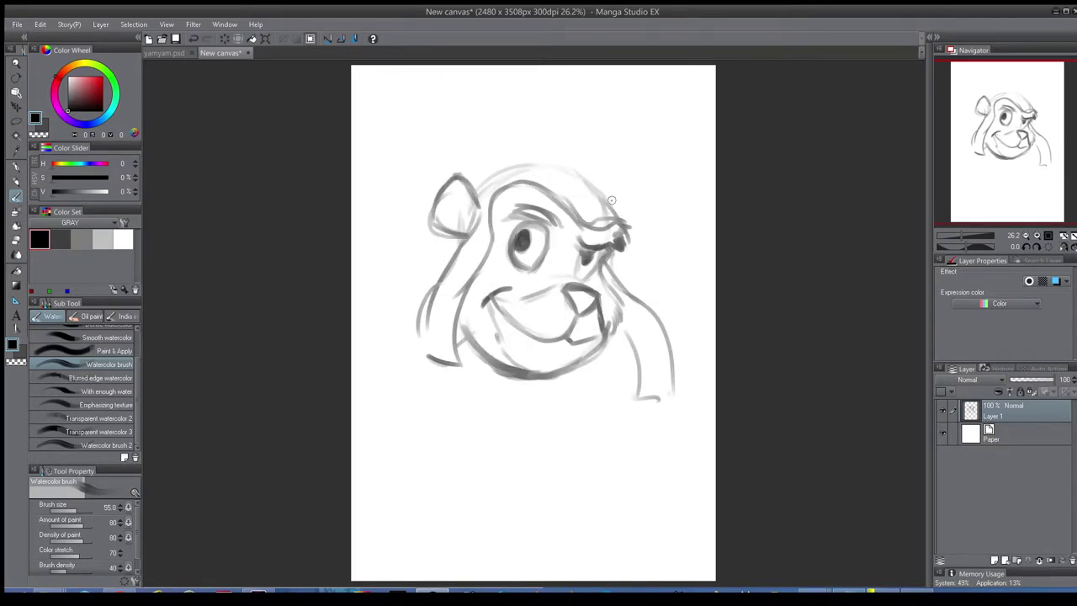
left_click_drag(614, 209, 623, 261)
left_click_drag(623, 216, 619, 263)
- Sketch the large flat cap over the head and the long flap hanging behind the left ear
mouse_move(446, 183)
left_mouse_down()
mouse_move(509, 127)
mouse_move(478, 156)
mouse_move(672, 149)
left_mouse_up()
left_click_drag(669, 166, 509, 144)
left_click_drag(446, 227, 409, 281)
left_click_drag(420, 253, 370, 358)
left_click_drag(386, 358, 411, 360)
left_click_drag(404, 293, 390, 310)
- Sketch the left shoulder and upper arm with broad strokes, enlarging the brush to 160.1
left_click_drag(473, 340, 422, 359)
left_click_drag(463, 355, 429, 400)
left_click_drag(424, 368, 434, 458)
left_click_drag(409, 398, 473, 500)
mouse_move(412, 394)
left_mouse_down()
mouse_move(484, 366)
mouse_move(514, 410)
left_mouse_up()
left_click_drag(468, 405, 480, 405, "ctrl+alt")
left_click_drag(412, 372, 459, 498)
left_click_drag(406, 379, 513, 412)
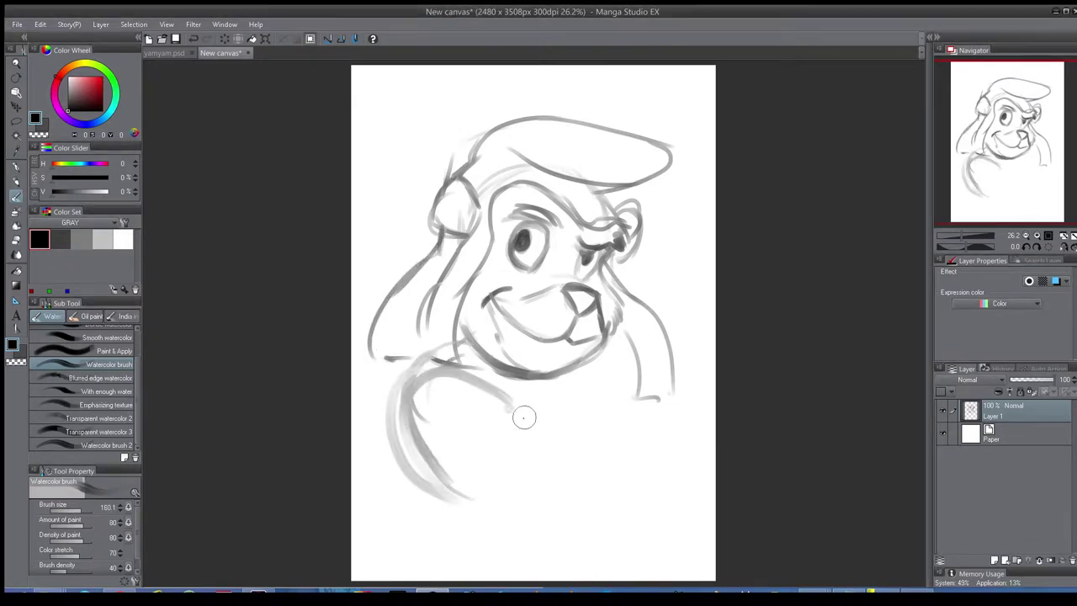
- Block in the crossed forearms over the chest and add the fingers resting on the left upper arm
left_click_drag(519, 533, 665, 427)
mouse_move(479, 417)
left_mouse_down()
mouse_move(594, 401)
mouse_move(682, 427)
left_mouse_up()
left_click_drag(624, 362, 650, 385)
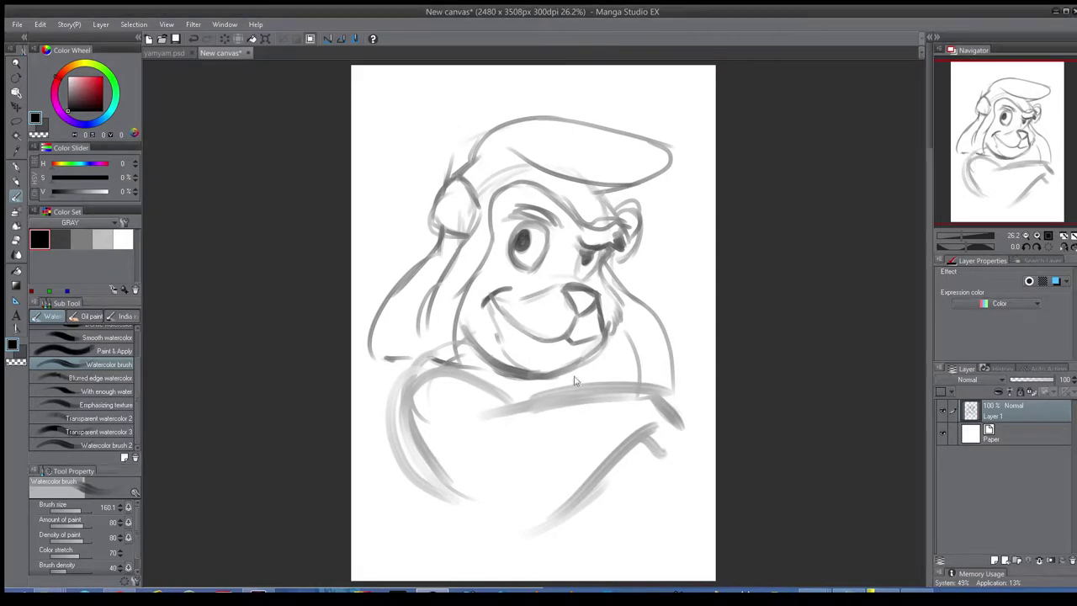
left_click_drag(478, 383, 490, 419)
left_click_drag(490, 387, 506, 412)
left_click_drag(503, 387, 534, 402)
left_click_drag(451, 375, 464, 397)
- Sketch the right shoulder, upper arm and elbow running to the page edge
left_click_drag(606, 342, 670, 392)
mouse_move(715, 519)
left_mouse_down()
mouse_move(649, 514)
mouse_move(604, 485)
left_mouse_up()
left_click_drag(638, 441, 713, 433)
left_click_drag(666, 378, 707, 485)
left_click_drag(622, 500, 715, 507)
- Scale the whole sketch down and move it up on the page to leave room for the lower body
key("ctrl+t")
left_click_drag(715, 116, 676, 163)
mouse_move(656, 201)
left_mouse_down()
mouse_move(648, 101)
mouse_move(657, 140)
mouse_move(667, 112)
left_mouse_up()
key("Return")
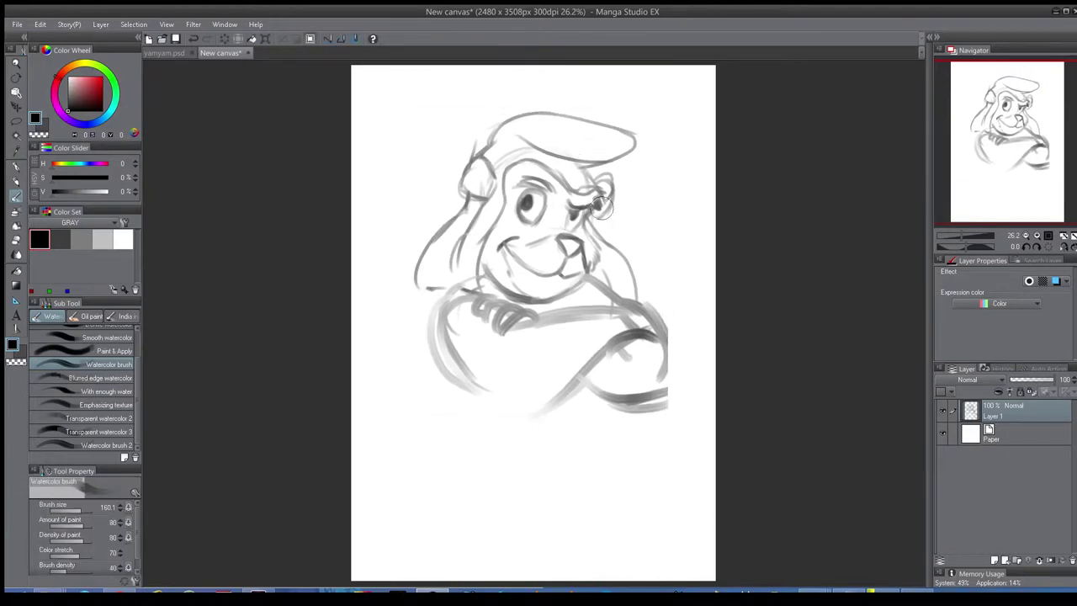
key("b")
key("h")
mouse_move(420, 308)
left_mouse_down()
mouse_move(386, 374)
mouse_move(437, 389)
left_mouse_up()
key("ctrl+z")
key("ctrl+z")
key("ctrl+z")
key("ctrl+y")
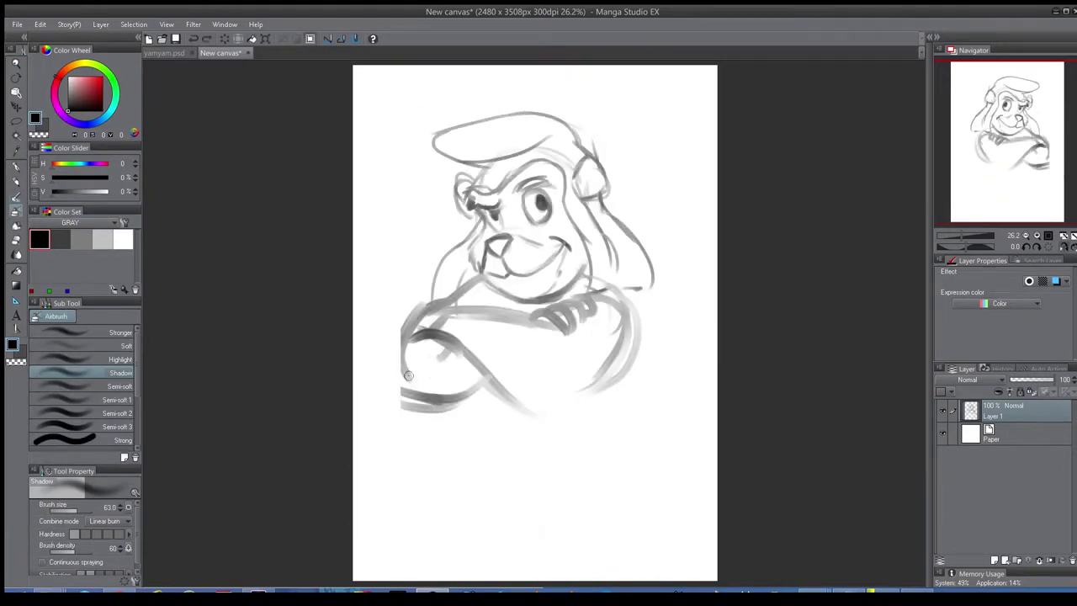
- Redraw the cut-off right shoulder and arm and darken the crossed forearms using the Watercolor brush at size 86.2
key("b")
key("b")
mouse_move(476, 279)
left_mouse_down()
mouse_move(409, 322)
mouse_move(393, 370)
left_mouse_up()
mouse_move(404, 343)
left_mouse_down()
mouse_move(476, 375)
mouse_move(467, 313)
mouse_move(517, 311)
left_mouse_up()
left_click_drag(450, 303, 562, 324)
mouse_move(447, 320)
left_mouse_down()
mouse_move(528, 408)
mouse_move(588, 392)
left_mouse_up()
left_click_drag(396, 339, 385, 377)
key("h")
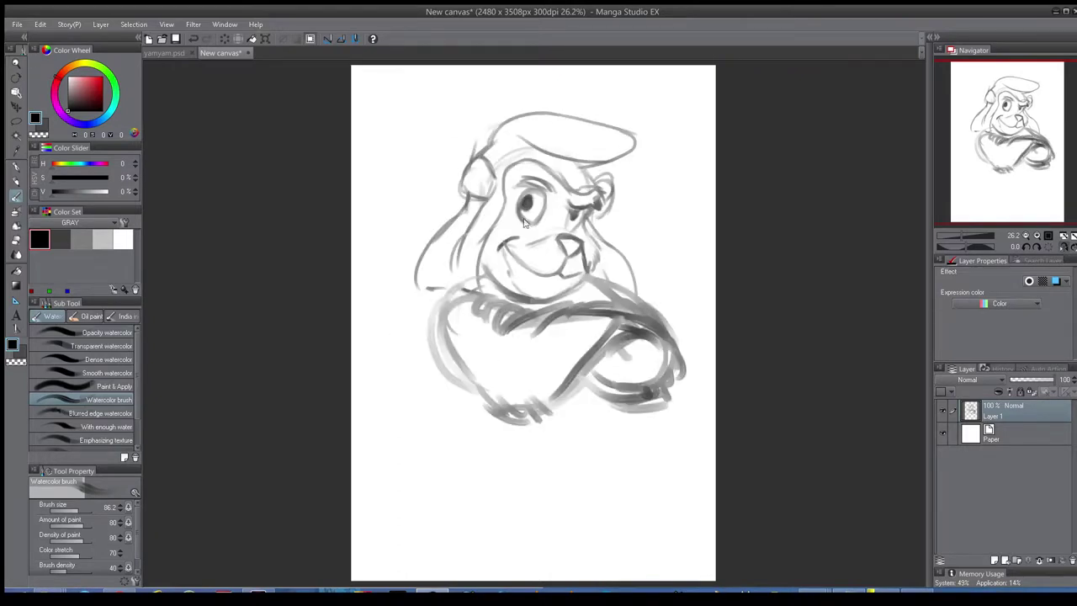
- Sketch the torso sides, shirt folds, belt with loops and the left hip line
left_click_drag(636, 399, 585, 457)
mouse_move(451, 370)
left_mouse_down()
mouse_move(449, 421)
mouse_move(581, 451)
left_mouse_up()
left_click_drag(595, 416, 515, 454)
left_click_drag(465, 414, 495, 457)
mouse_move(491, 434)
left_mouse_down()
mouse_move(572, 456)
mouse_move(520, 479)
mouse_move(569, 472)
left_mouse_up()
left_click_drag(518, 478, 560, 478)
left_click_drag(458, 436, 447, 452)
mouse_move(456, 465)
left_mouse_down()
mouse_move(511, 480)
mouse_move(569, 463)
left_mouse_up()
left_click_drag(603, 438, 560, 491)
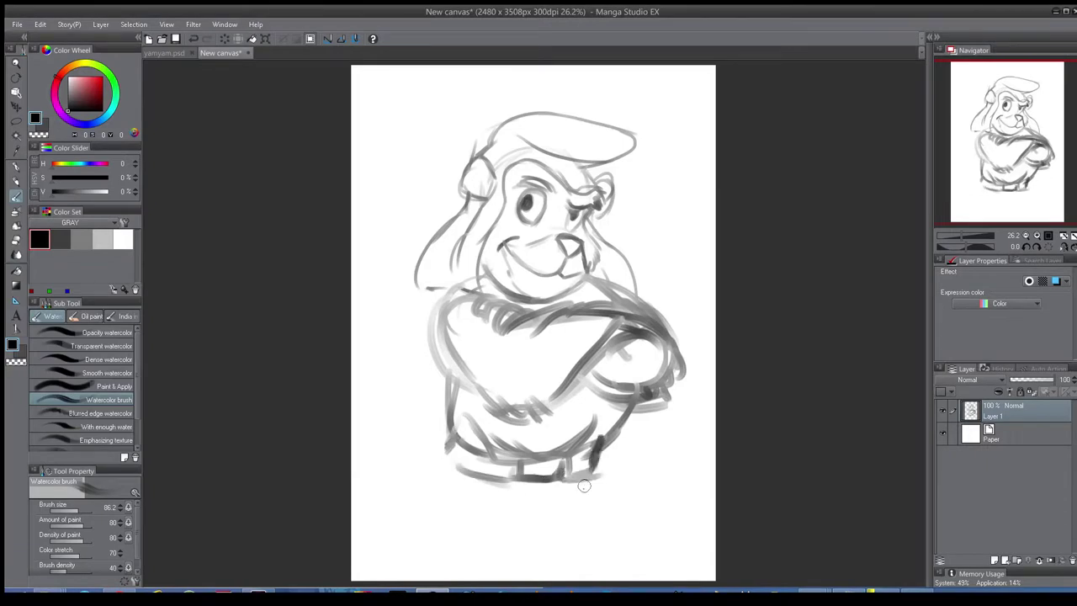
left_click_drag(454, 446, 395, 508)
key("h")
key("ctrl+t")
key("Escape")
key("h")
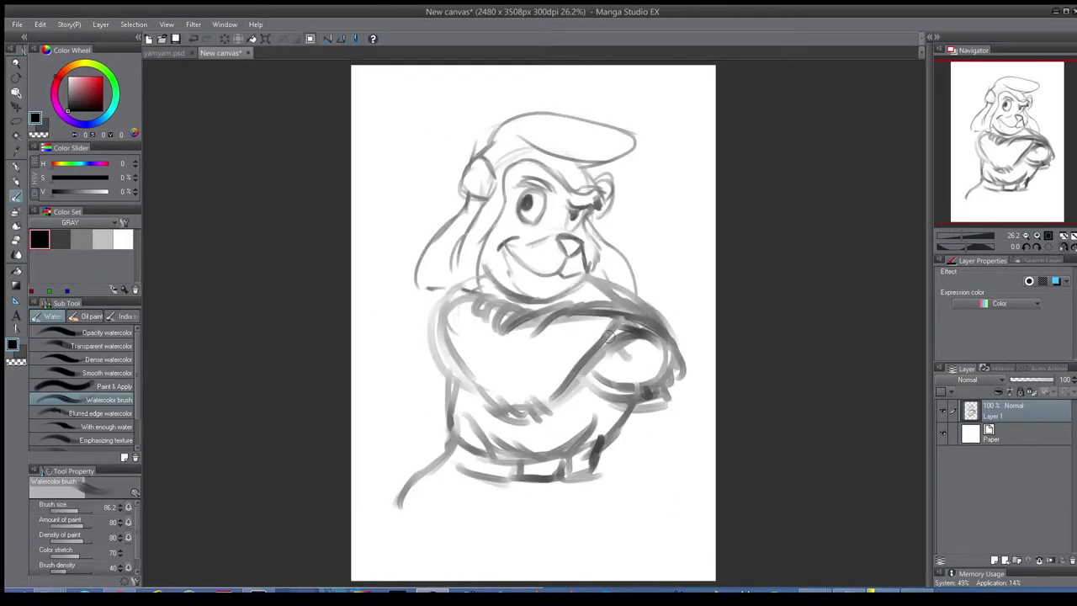
- Sketch the flared garment below the belt with its hem, folds, left side flap and the tops of the legs
mouse_move(461, 483)
left_mouse_down()
mouse_move(442, 552)
mouse_move(580, 548)
left_mouse_up()
left_click_drag(528, 555, 663, 573)
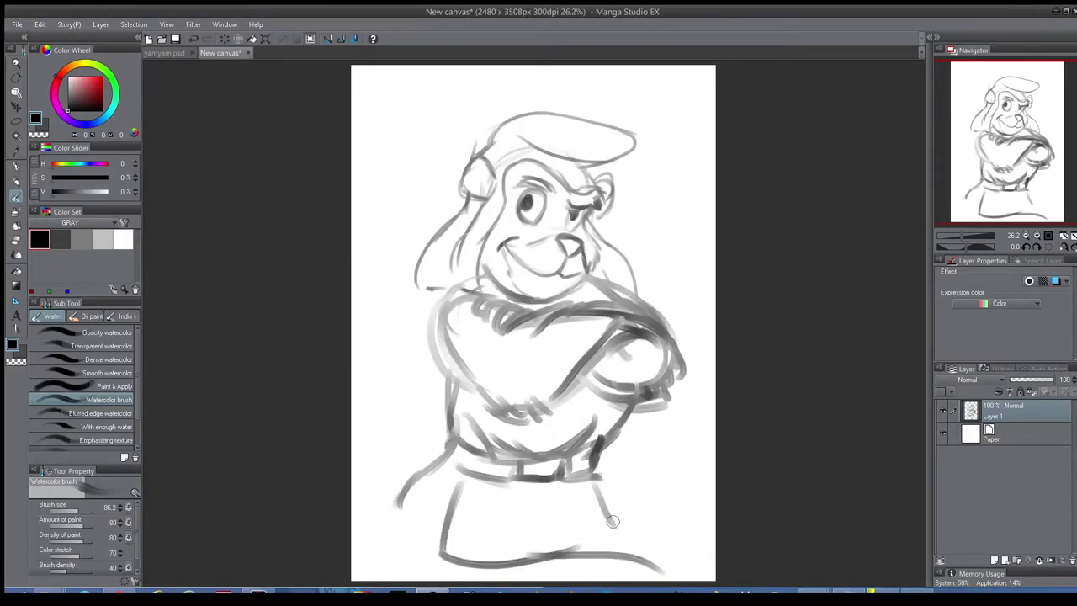
left_click_drag(600, 483, 665, 564)
left_click_drag(577, 485, 471, 534)
left_click_drag(454, 486, 405, 551)
mouse_move(421, 477)
left_mouse_down()
mouse_move(381, 503)
mouse_move(402, 552)
left_mouse_up()
left_click_drag(450, 442, 418, 464)
left_click_drag(446, 446, 510, 478)
left_click_drag(416, 480, 442, 581)
left_click_drag(618, 551, 640, 581)
left_click_drag(520, 566, 545, 562)
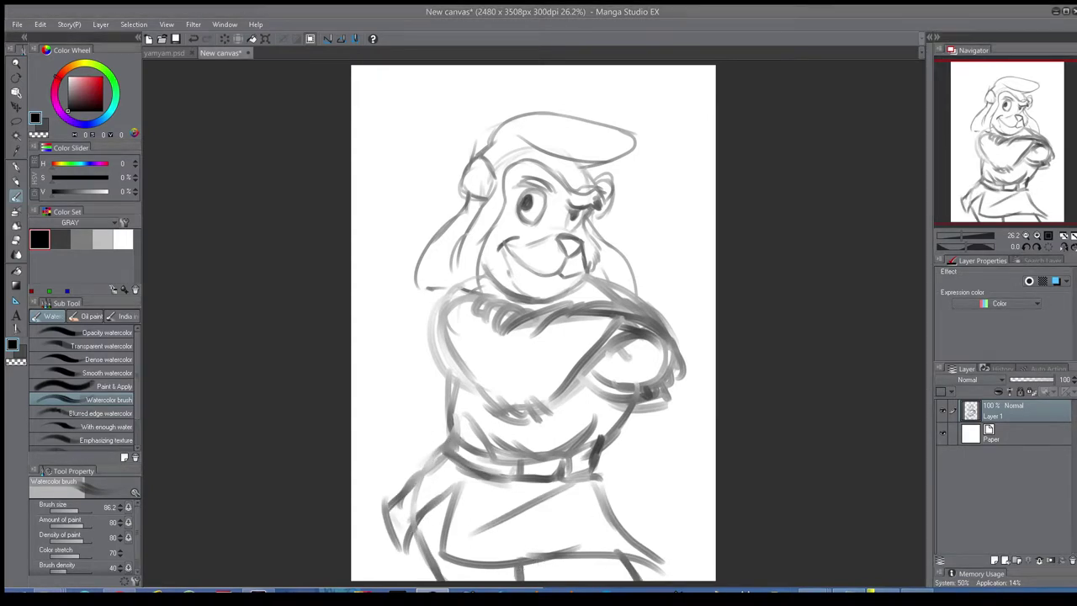
- Darken the hair strands and face edge on the left side, reducing the brush size to 48.2
mouse_move(470, 199)
left_mouse_down()
mouse_move(416, 279)
mouse_move(448, 289)
left_mouse_up()
left_click_drag(482, 205, 456, 264)
key("[")
left_click_drag(495, 177, 461, 286)
left_click_drag(503, 192, 485, 291)
key("[")
key("[")
key("[")
mouse_move(477, 196)
left_mouse_down()
mouse_move(467, 235)
mouse_move(523, 295)
mouse_move(596, 266)
left_mouse_up()
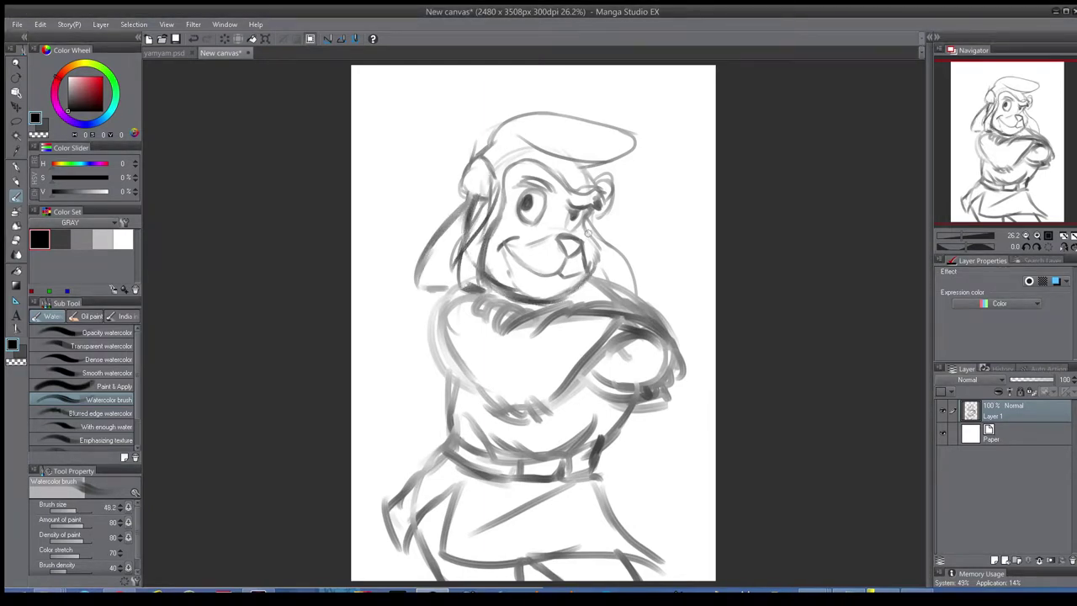
key("h")
mouse_move(577, 139)
left_mouse_down()
mouse_move(528, 120)
mouse_move(577, 135)
mouse_move(581, 168)
mouse_move(604, 192)
mouse_move(598, 207)
left_mouse_up()
key("ctrl+z")
- Set the brush size to 42.7, then darken the brow and left hair lines and redraw the cap with a narrower outline
key("]")
key("]")
key("]")
key("h")
key("[")
key("h")
key("h")
mouse_move(579, 190)
left_mouse_down()
mouse_move(546, 162)
mouse_move(509, 210)
mouse_move(481, 288)
left_mouse_up()
left_click_drag(496, 172, 461, 277)
mouse_move(482, 156)
left_mouse_down()
mouse_move(509, 120)
mouse_move(569, 106)
mouse_move(574, 149)
mouse_move(604, 126)
mouse_move(590, 119)
left_mouse_up()
- Erase the old cap outline extending past the redrawn edge and return to the Watercolor brush
key("h")
key("e")
key("h")
key("b")
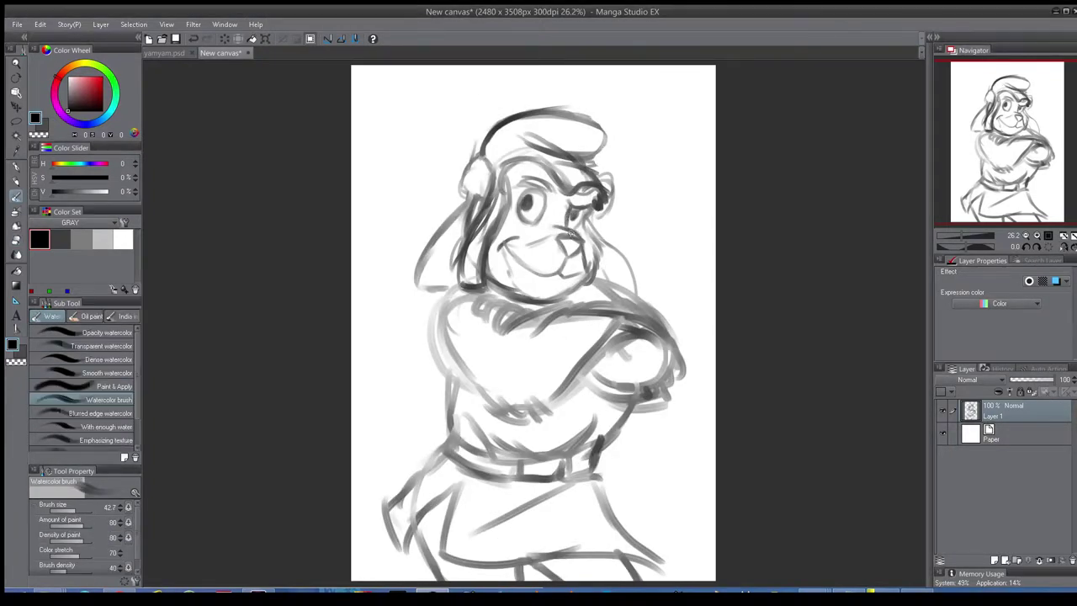
- Refine the head with darker lines around the muzzle, mouth, chin, left hair and both ears
left_click_drag(530, 236, 580, 245)
key("h")
key("h")
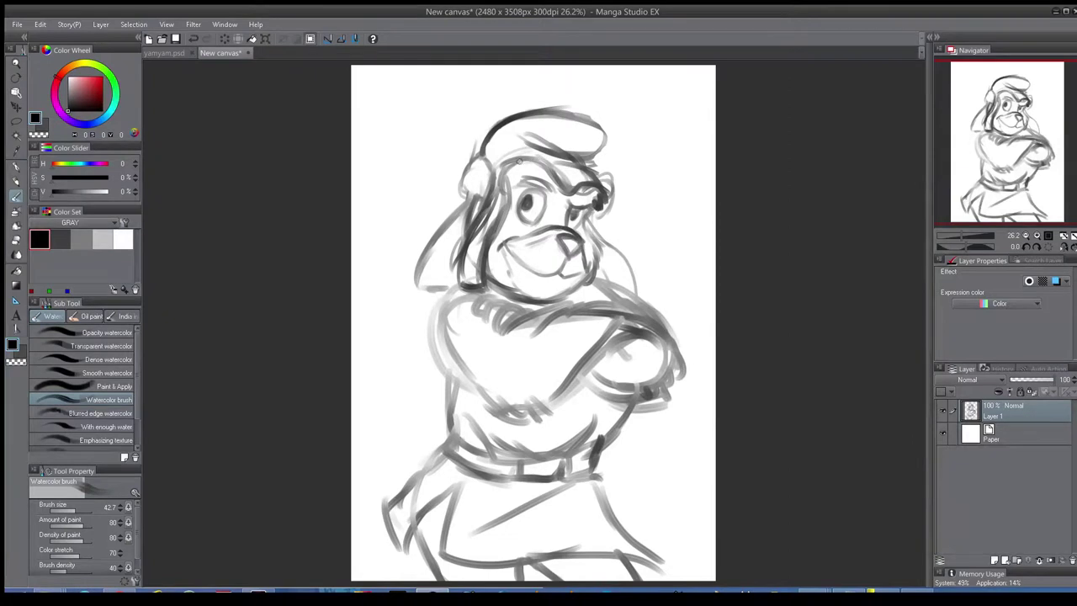
left_click_drag(532, 160, 483, 284)
left_click_drag(463, 237, 485, 284)
left_click_drag(471, 157, 486, 198)
mouse_move(597, 180)
left_mouse_down()
mouse_move(612, 192)
mouse_move(601, 210)
left_mouse_up()
key("h")
key("h")
mouse_move(514, 238)
left_mouse_down()
mouse_move(500, 246)
mouse_move(552, 274)
mouse_move(533, 298)
mouse_move(567, 295)
left_mouse_up()
- Darken the left upper arm contour and draw the forearm and elbow curves in front of it
key("h")
left_click_drag(483, 215, 480, 384)
key("h")
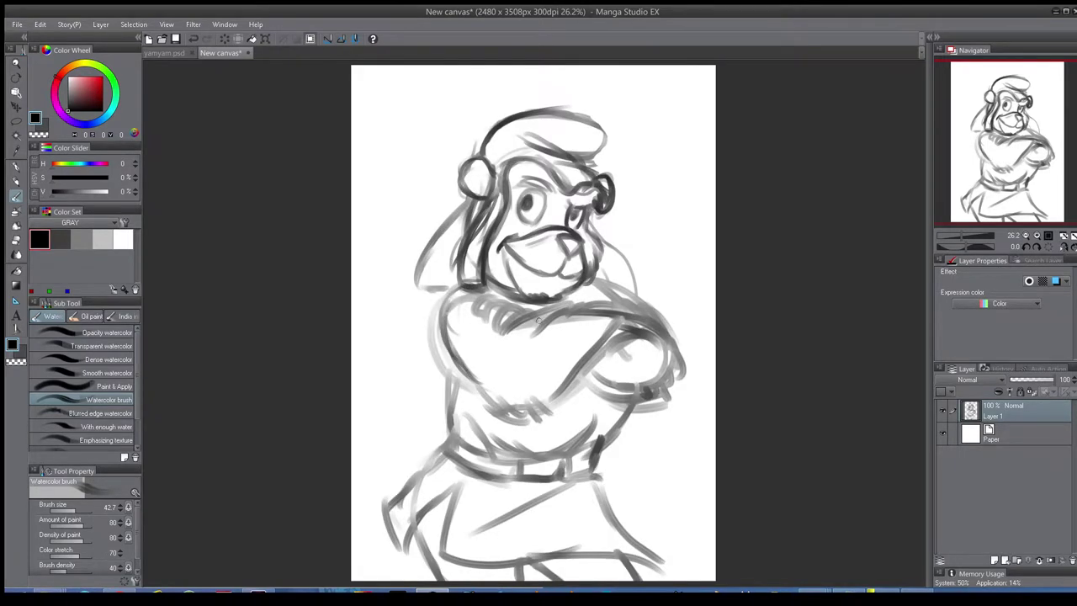
left_click_drag(538, 320, 497, 416)
mouse_move(497, 314)
left_mouse_down()
mouse_move(465, 397)
mouse_move(483, 406)
left_mouse_up()
left_click_drag(471, 365, 505, 404)
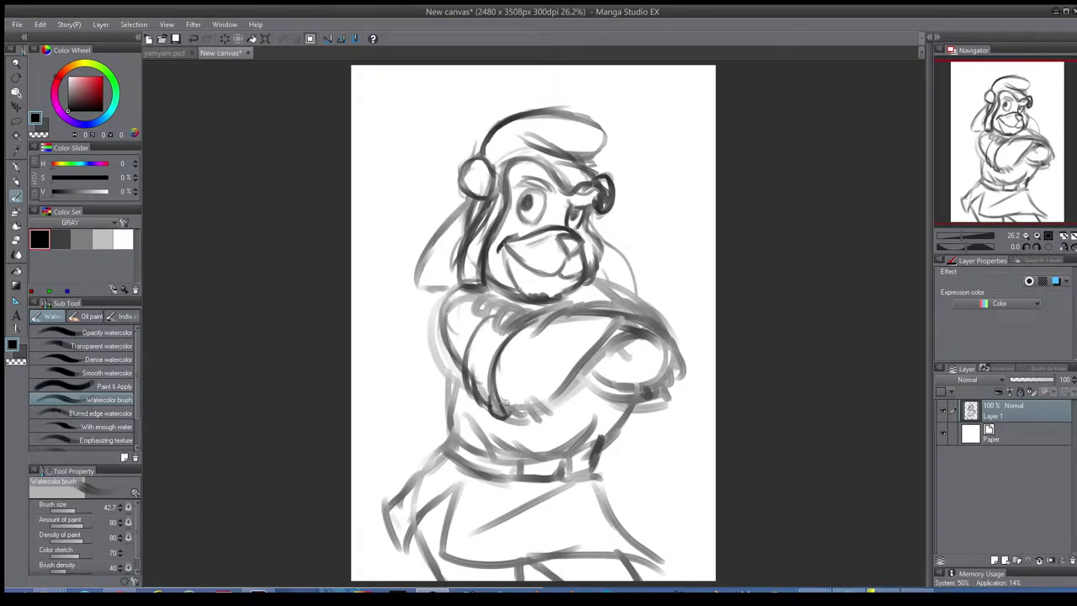
- Define the fingers on the left arm and darken the upper edge of the forearm and the right elbow crease
left_click_drag(498, 320, 465, 366)
mouse_move(468, 291)
left_mouse_down()
mouse_move(441, 375)
mouse_move(500, 327)
mouse_move(527, 334)
mouse_move(514, 299)
left_mouse_up()
mouse_move(516, 304)
left_mouse_down()
mouse_move(528, 319)
mouse_move(619, 300)
mouse_move(635, 319)
left_mouse_up()
mouse_move(624, 319)
left_mouse_down()
mouse_move(588, 355)
mouse_move(660, 331)
left_mouse_up()
left_click_drag(584, 371, 650, 396)
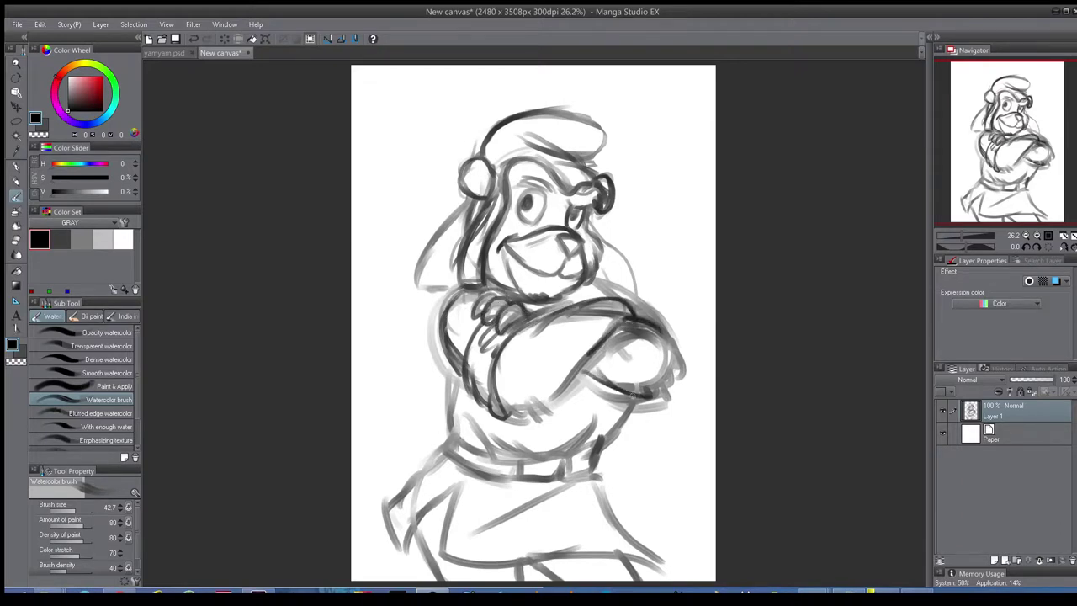
- Darken the right shoulder and furry elbow contour, both sides of the torso, the belly curve and the left belt edge
mouse_move(591, 282)
left_mouse_down()
mouse_move(663, 325)
mouse_move(683, 360)
mouse_move(670, 404)
mouse_move(629, 406)
left_mouse_up()
left_click_drag(633, 395, 589, 458)
left_click_drag(598, 407, 525, 459)
left_click_drag(470, 419, 528, 459)
mouse_move(455, 356)
left_mouse_down()
mouse_move(448, 432)
mouse_move(501, 455)
left_mouse_up()
mouse_move(447, 451)
left_mouse_down()
mouse_move(562, 478)
mouse_move(422, 511)
left_mouse_up()
key("h")
key("h")
- Darken the outlines and hem of the cap's hanging flaps behind the left ear
left_click_drag(468, 198, 414, 276)
left_click_drag(471, 222, 442, 286)
left_click_drag(475, 195, 458, 249)
left_click_drag(412, 276, 443, 284)
left_click_drag(458, 209, 412, 276)
key("h")
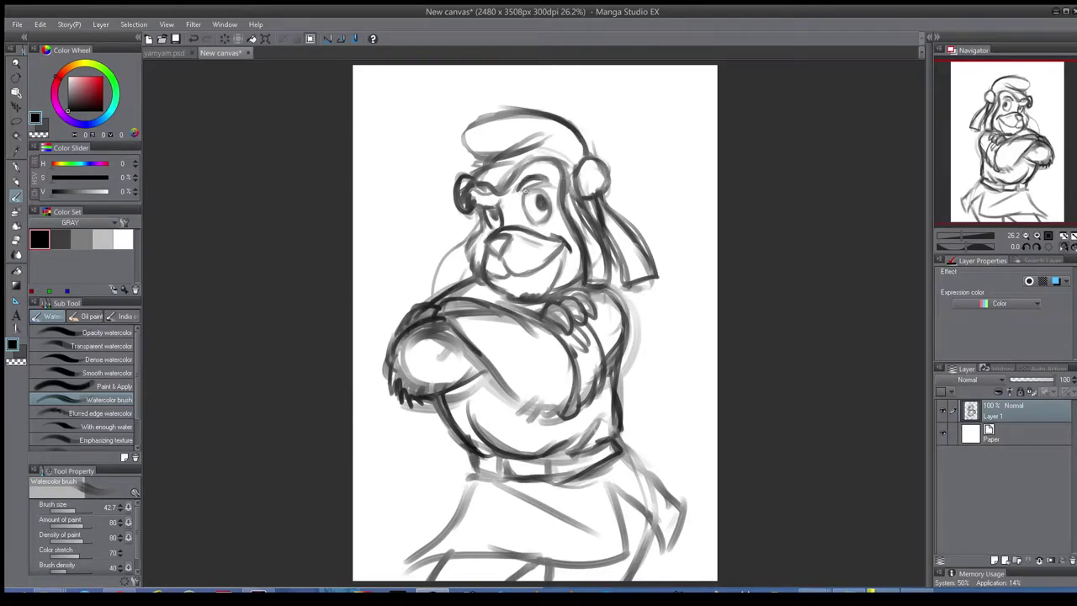
key("h")
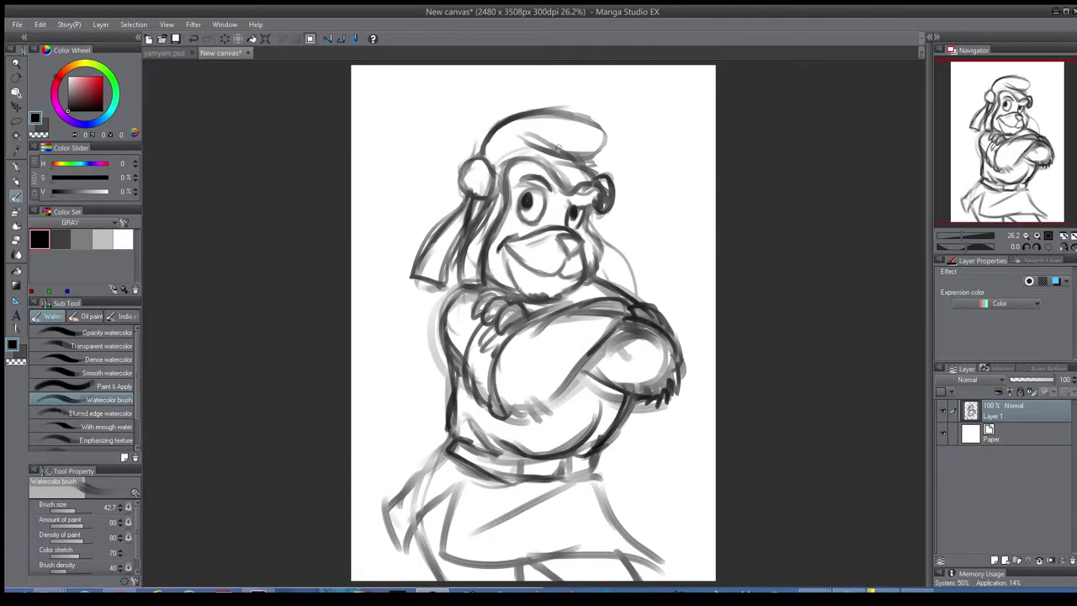
key("e")
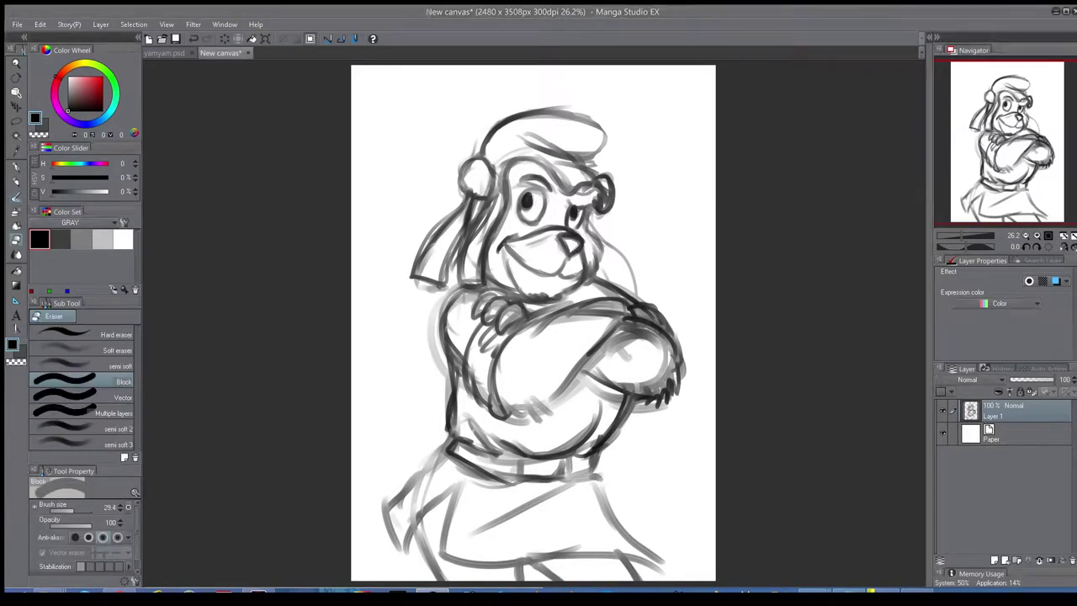
scroll(521, 255, "down", 2)
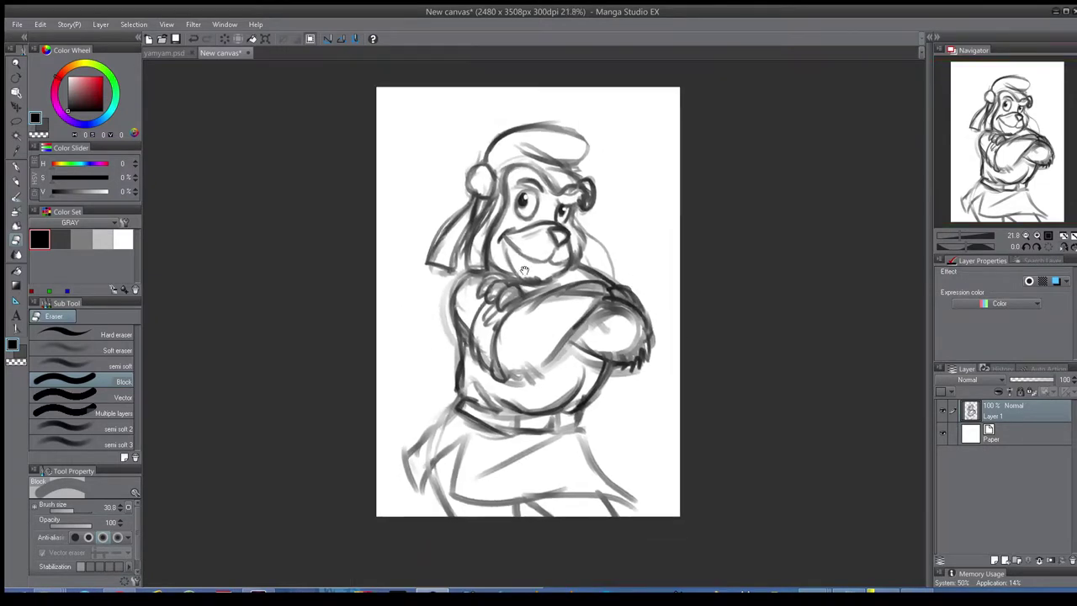
scroll(521, 256, "up", 1)
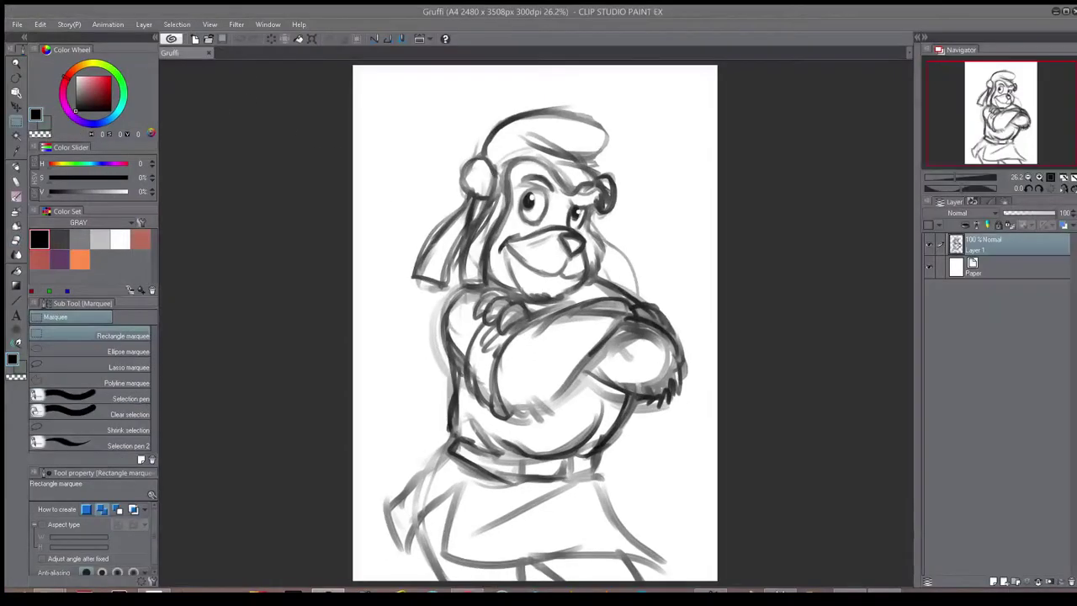
- Paste the standing bear reference picture into the new canvas and crop the canvas to the picture's bounds
key("b")
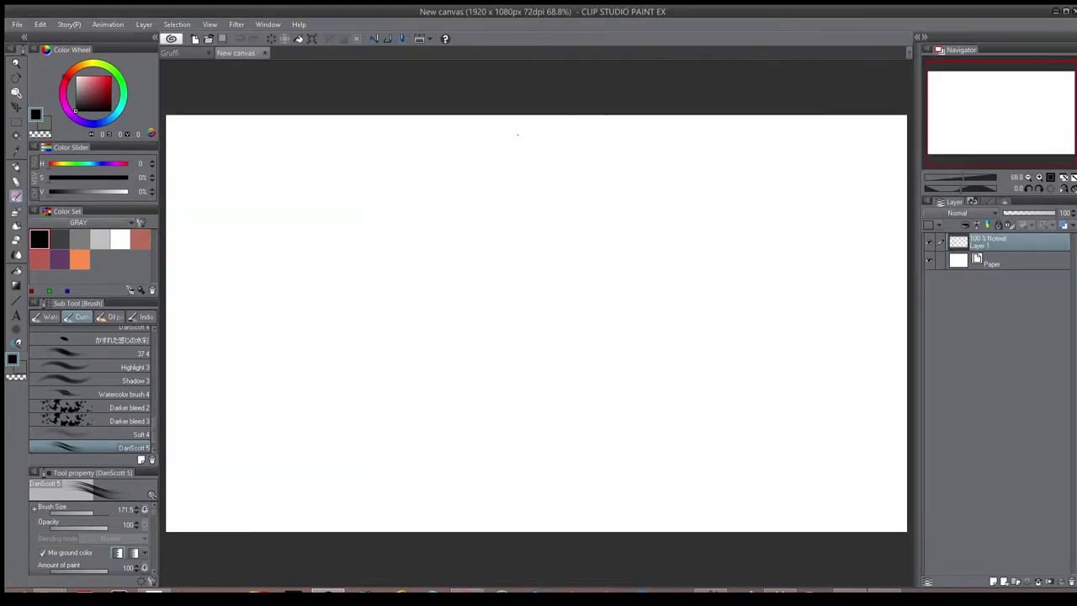
key("ctrl+v")
left_click(957, 241, "ctrl")
left_click(40, 25)
left_click(73, 288)
key("ctrl+d")
scroll(505, 238, "up", 5)
- Return to the Gruffi document and lower the sketch layer's opacity to 25%
left_click(194, 53)
left_click(232, 53)
left_click(176, 54)
left_click(232, 53)
left_click(175, 54)
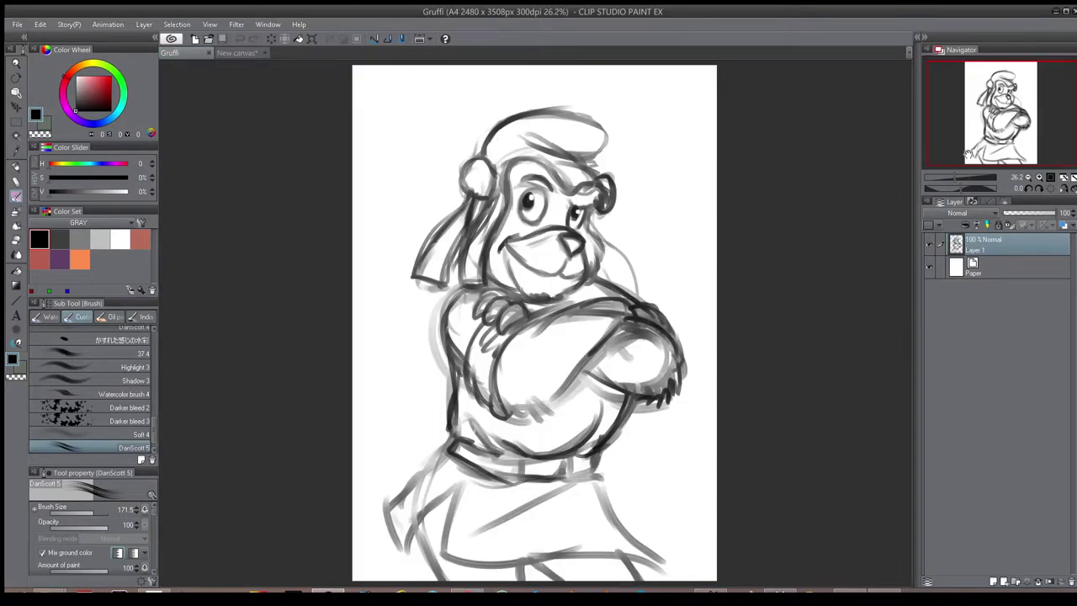
left_click_drag(1040, 214, 1016, 218)
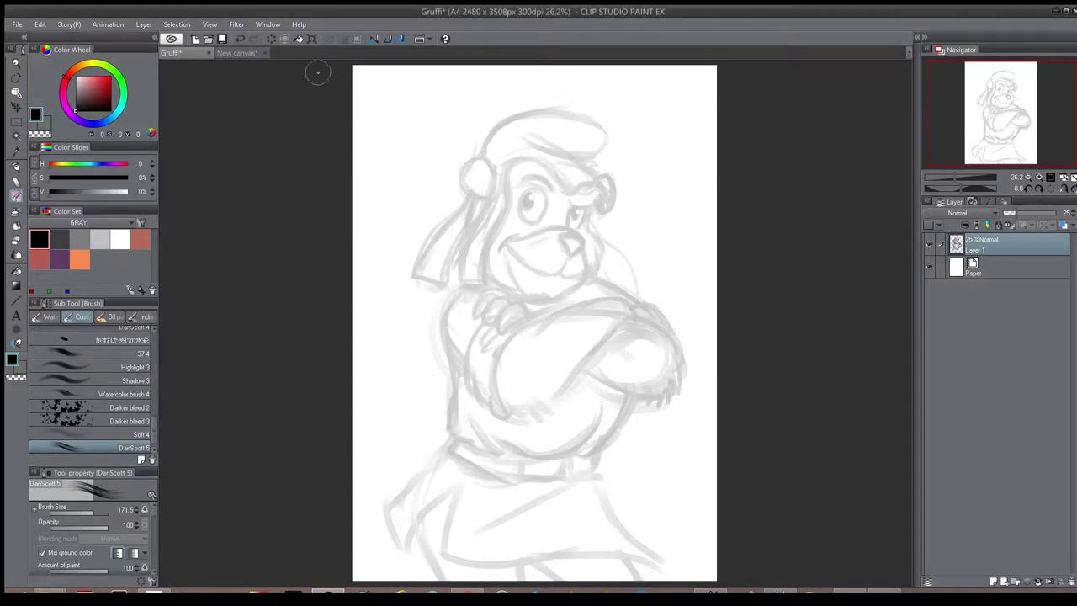
- Enlarge the reference canvas rightward and upward to 566 × 516 px
left_click(253, 53)
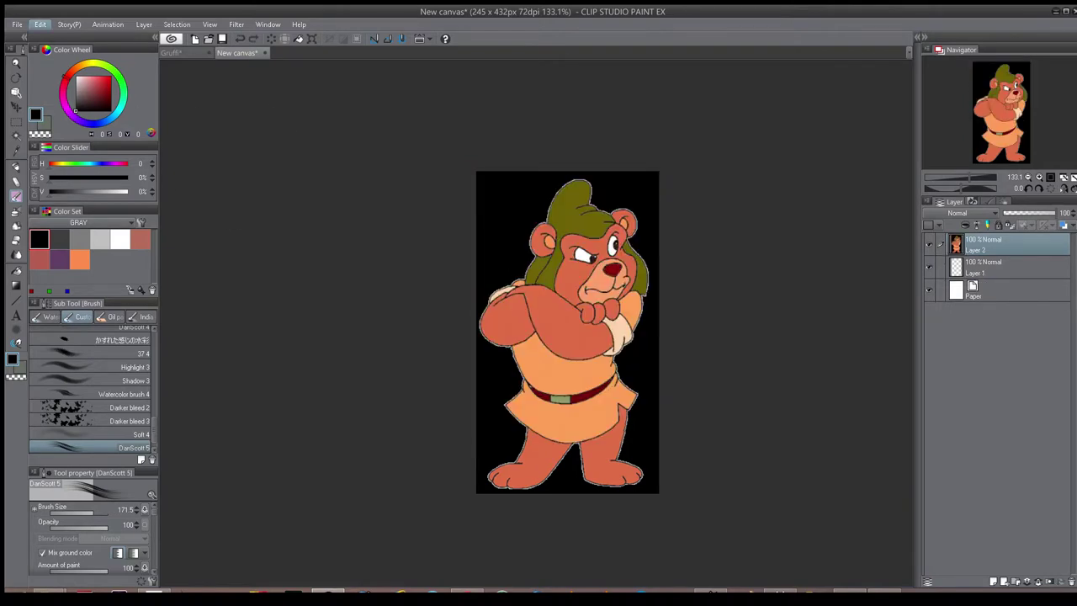
key("ctrl+alt+c")
left_click_drag(659, 332, 898, 333)
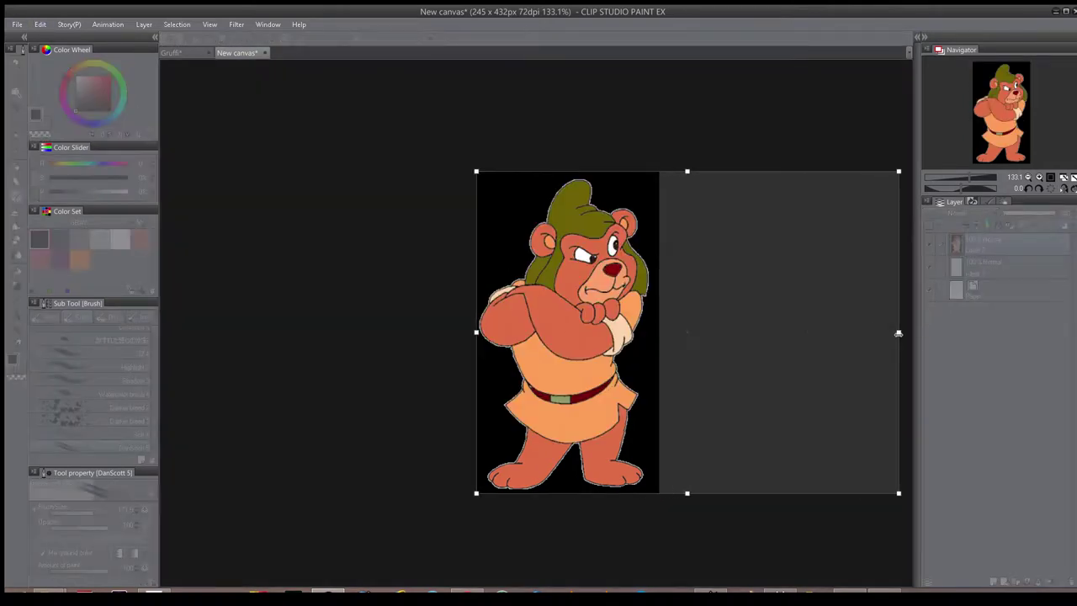
left_click_drag(686, 172, 685, 138)
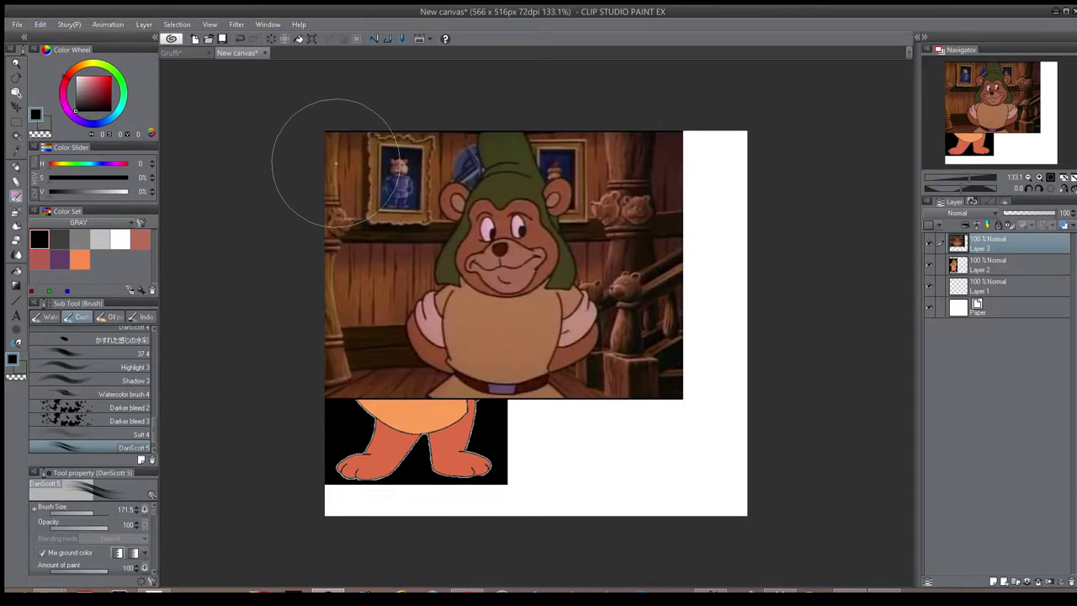
- Widen the reference canvas to 772 × 516 px by extending its right edge
left_click(40, 25)
left_click(93, 260)
left_click_drag(747, 325, 901, 324)
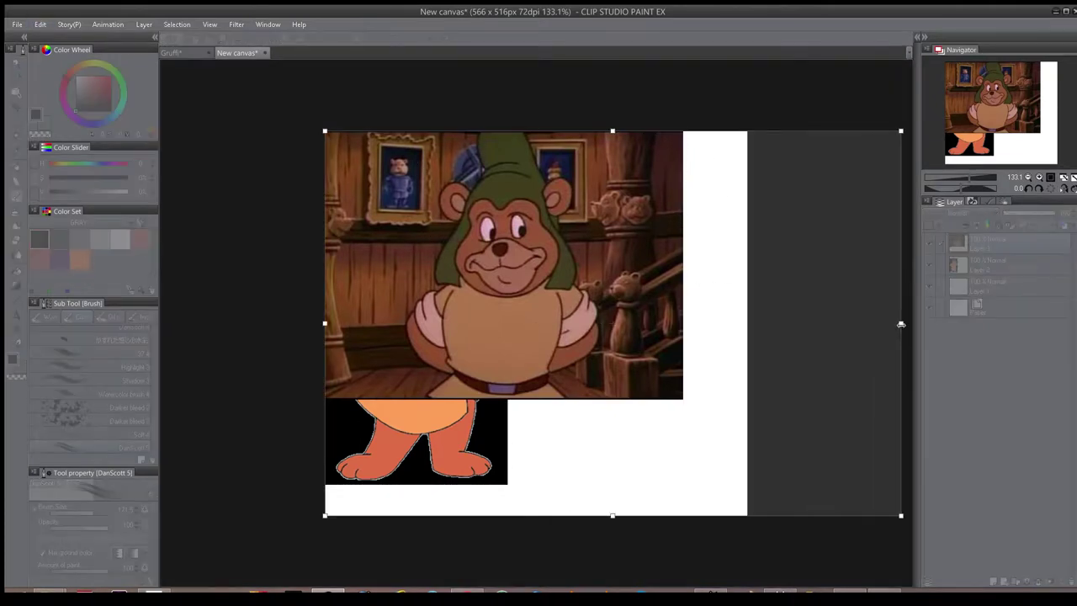
key("Return")
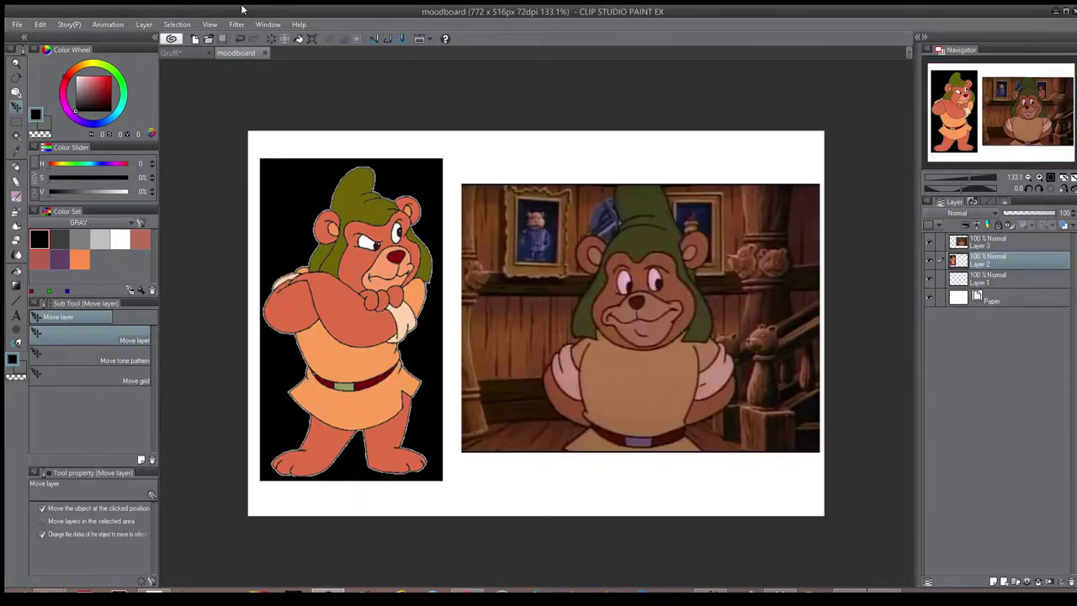
- Return to the Gruffi document, delete the orange, purple and dark red swatches from the GRAY color set and narrow the palette column
key("ctrl+Tab")
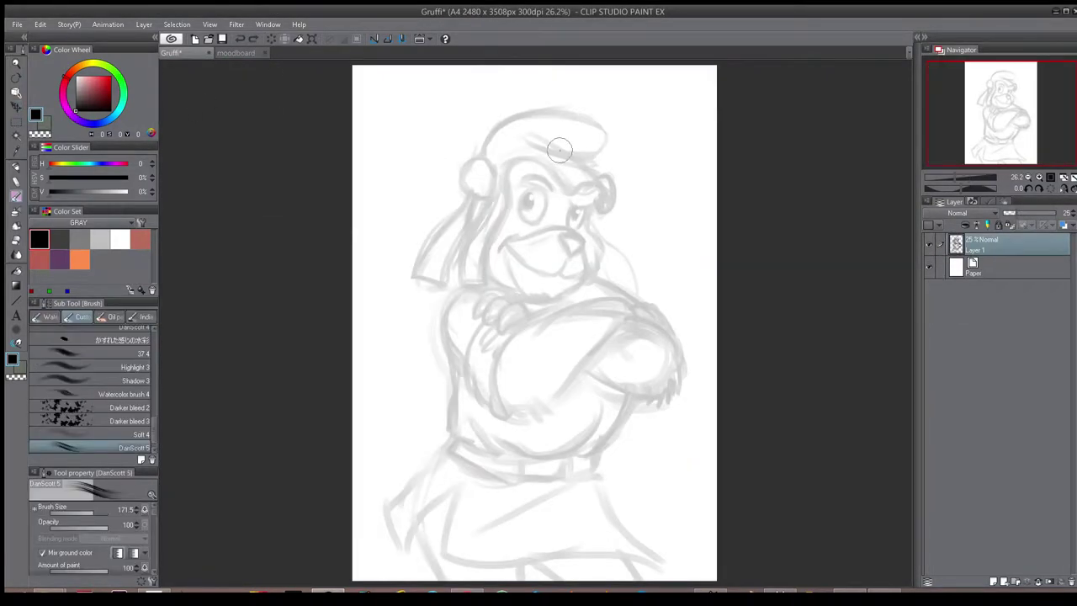
left_click(81, 260)
left_click(152, 290)
left_click(60, 260)
left_click(152, 290)
left_click(40, 260)
left_click(151, 291)
left_click_drag(158, 258, 153, 250)
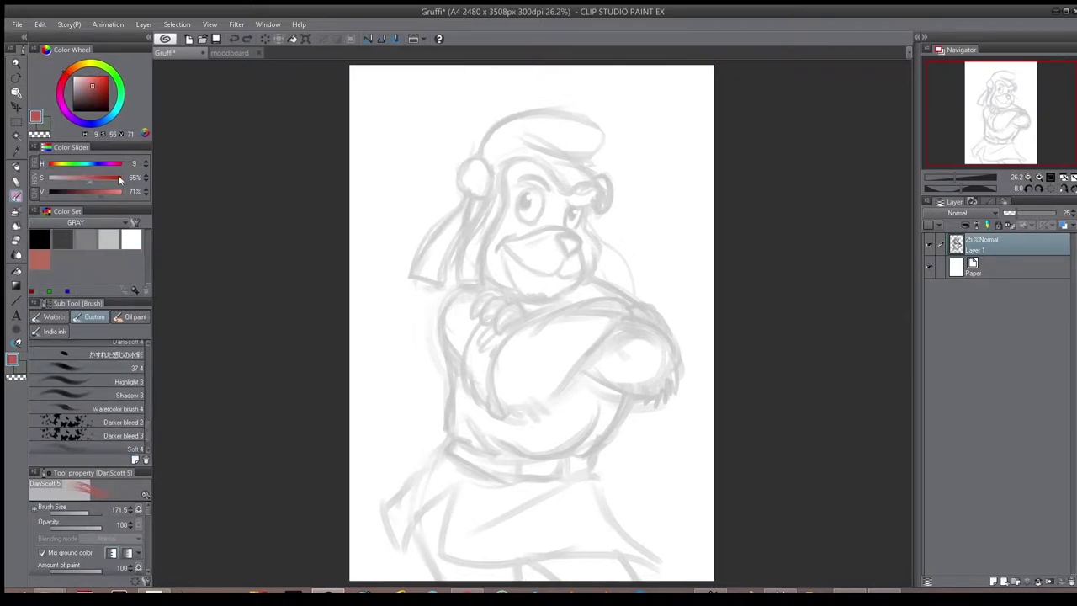
- Choose black, reduce the sketch layer's opacity to 18% and add a new raster layer above it
left_click(39, 239)
left_click_drag(1015, 213, 1011, 213)
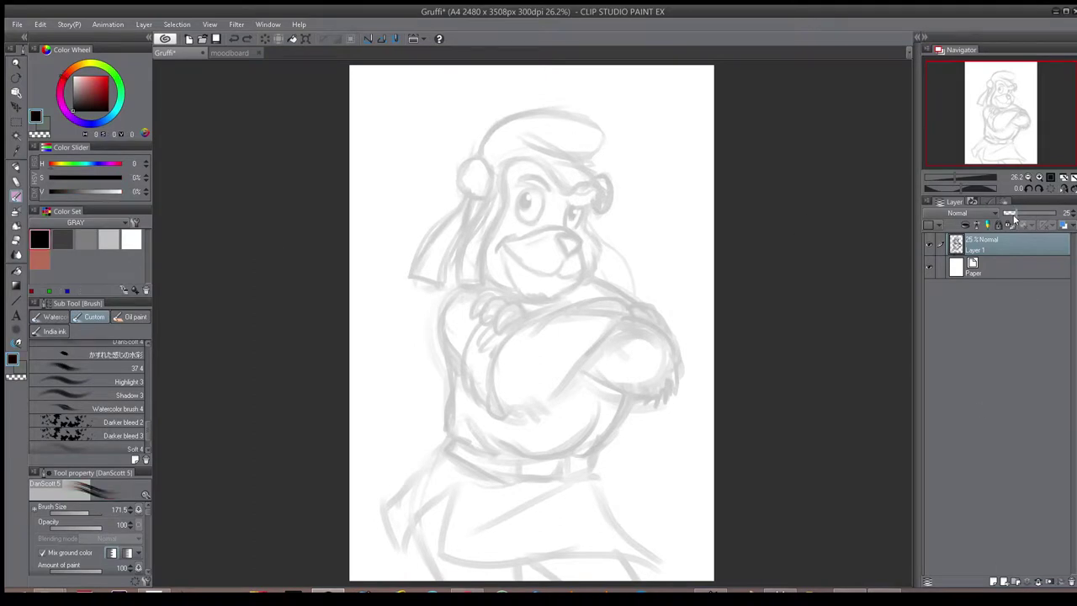
left_click(994, 581)
- Test a stroke with Watercolor brush 4, undo it and switch to the Custom brush
left_click(84, 408)
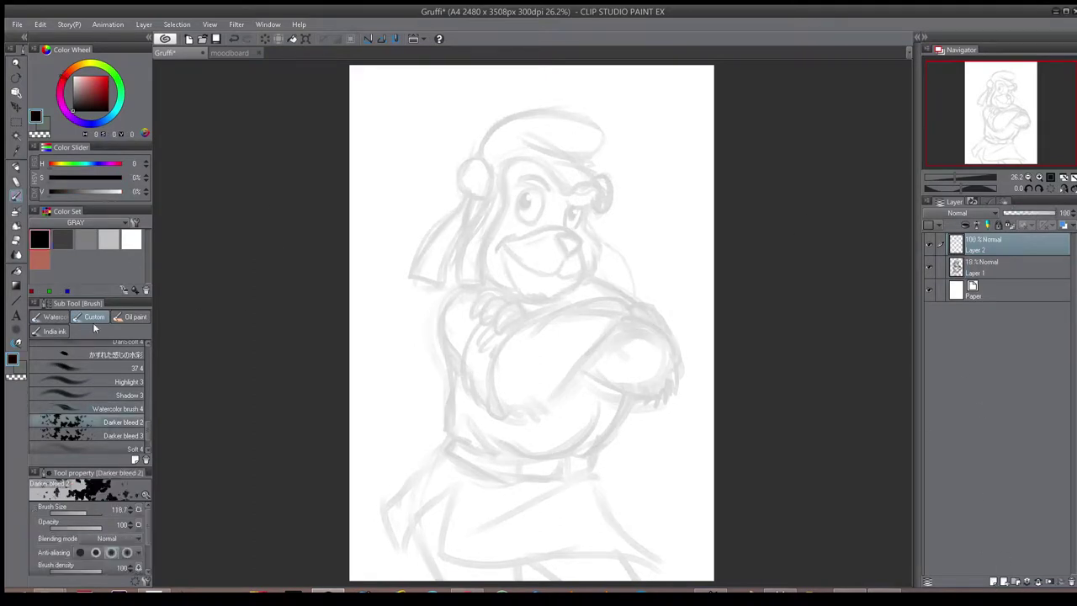
left_click_drag(431, 193, 410, 228)
key("ctrl+z")
left_click(147, 352)
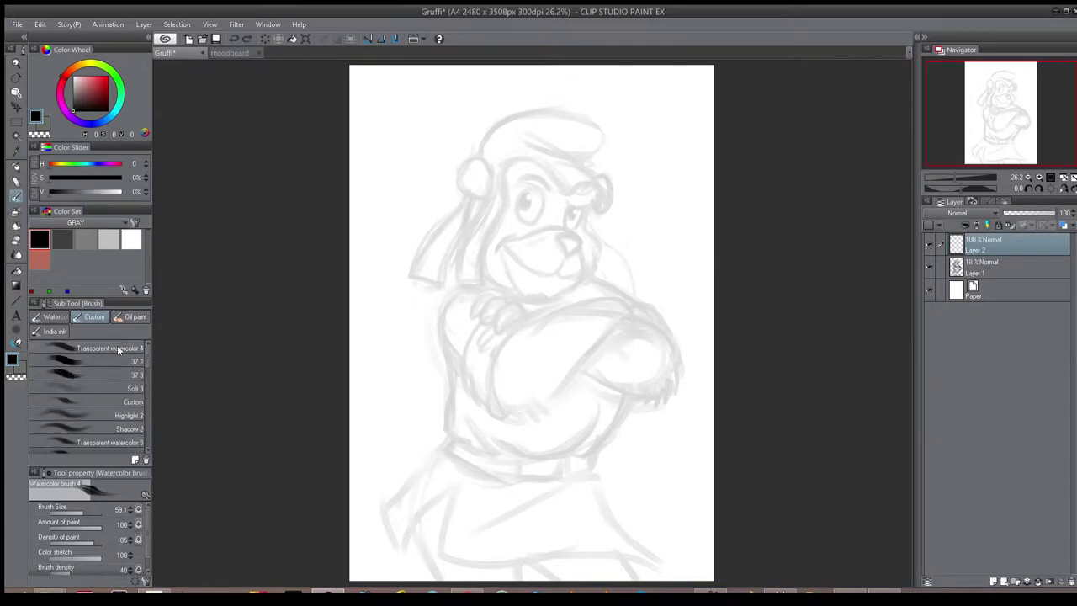
left_click(126, 401)
key("h")
scroll(498, 204, "up", 3)
mouse_move(498, 204)
left_mouse_down()
mouse_move(503, 229)
mouse_move(490, 147)
mouse_move(425, 145)
mouse_move(423, 158)
left_mouse_up()
key("ctrl+Tab")
key("ctrl+Tab")
key("ctrl+Tab")
key("ctrl+Tab")
scroll(488, 168, "up", 2)
mouse_move(438, 151)
left_mouse_down()
mouse_move(418, 157)
mouse_move(411, 175)
left_mouse_up()
mouse_move(422, 167)
left_mouse_down()
mouse_move(419, 192)
mouse_move(452, 211)
mouse_move(444, 217)
left_mouse_up()
key("ctrl+z")
key("ctrl+z")
key("ctrl+z")
key("ctrl+z")
key("ctrl+z")
key("ctrl+z")
- Ink the fur tufts at the outer end of the far brow and the brow's curved lower edge
left_click_drag(422, 163, 414, 184)
mouse_move(424, 165)
left_mouse_down()
mouse_move(419, 187)
mouse_move(434, 197)
left_mouse_up()
left_click_drag(428, 177, 439, 198)
mouse_move(434, 187)
left_mouse_down()
mouse_move(445, 198)
mouse_move(490, 197)
mouse_move(499, 186)
left_mouse_up()
key("h")
key("h")
- Ink the far brow's upper edge into the cap opening, clean the line with the Soft eraser and return to the Custom brush
left_click_drag(447, 143, 504, 171)
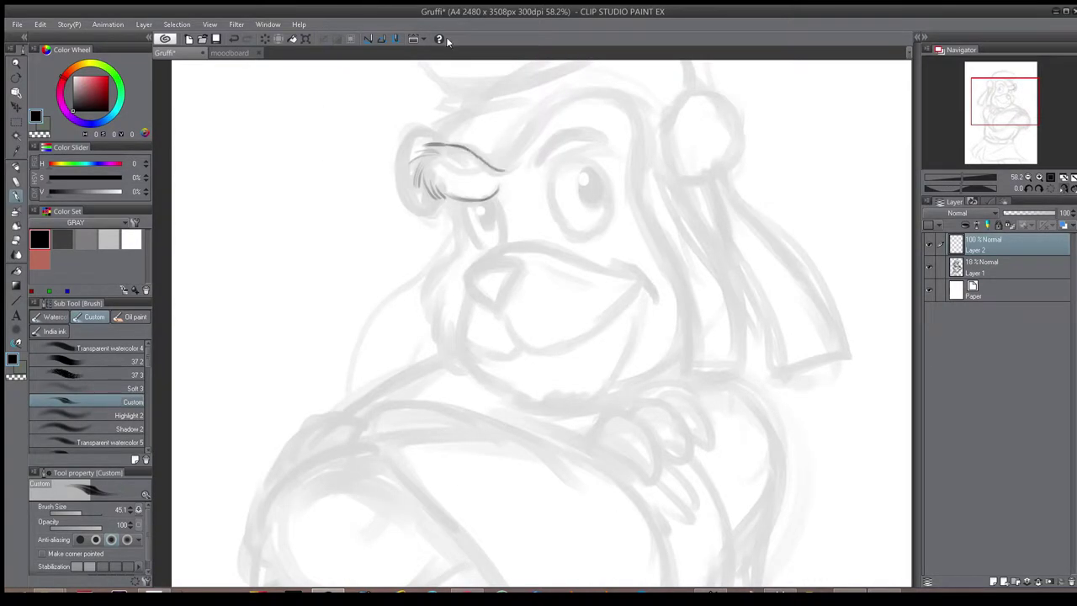
key("ctrl+z")
left_click_drag(447, 144, 498, 173)
key("h")
key("ctrl+minus")
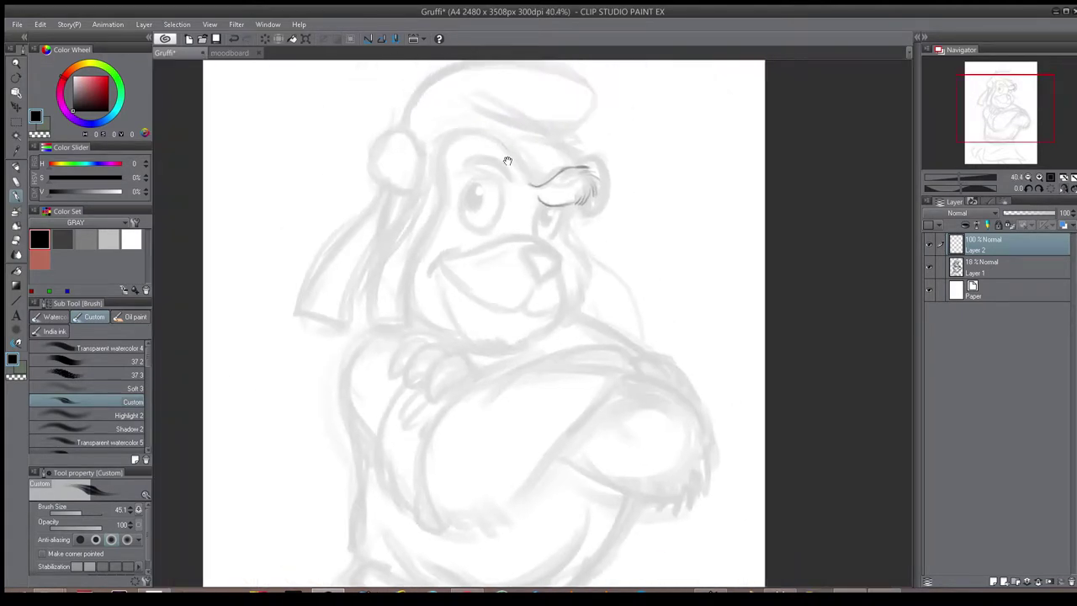
key("e")
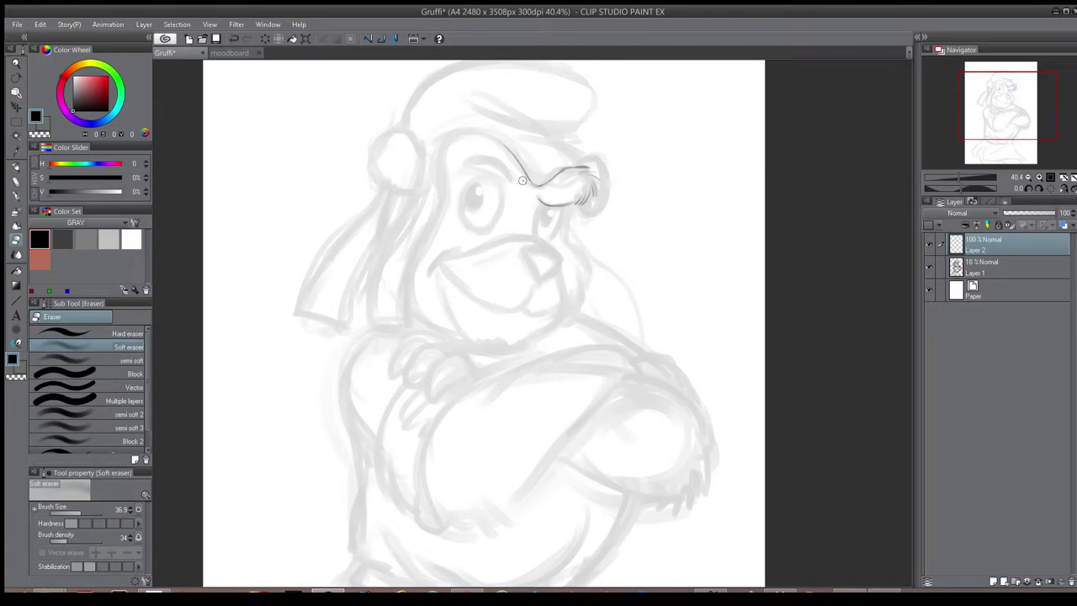
left_click_drag(506, 202, 529, 186)
key("b")
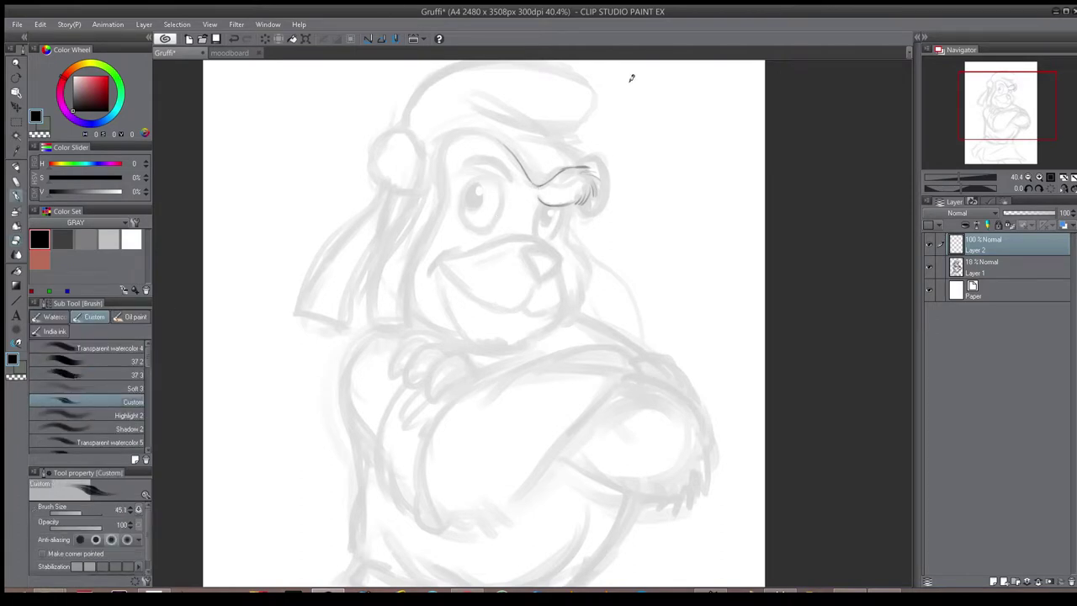
- Ink the cap opening down the near side of the face and the outer edge of the far flap
key("h")
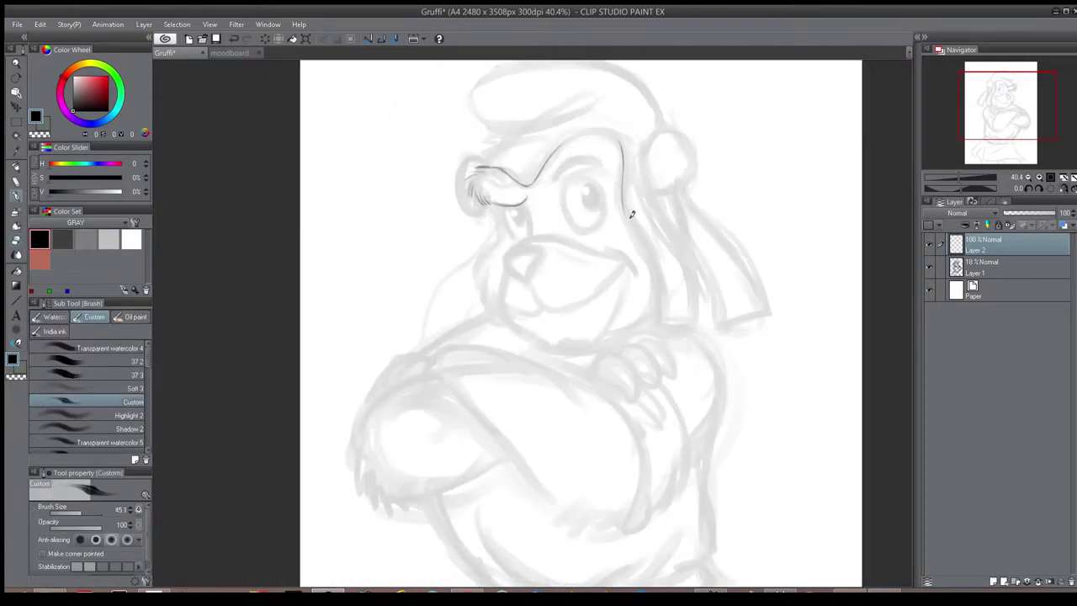
left_click_drag(623, 192, 658, 325)
left_click_drag(498, 221, 422, 323)
key("ctrl+z")
left_click_drag(481, 246, 421, 338)
key("h")
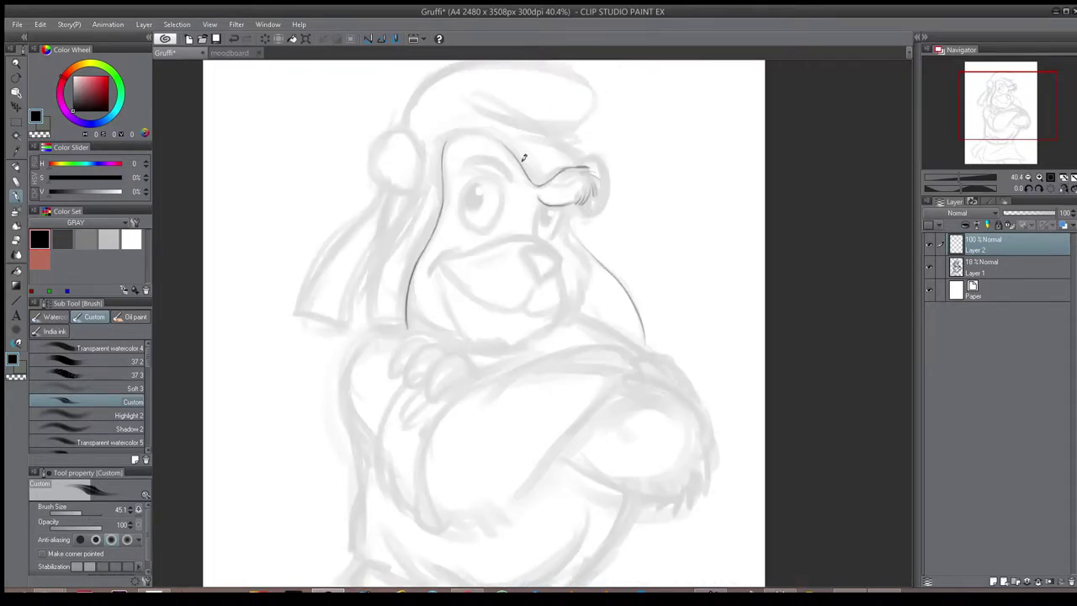
- Ink the far side of the face from the eye down to the furry cheek and jaw
key("h")
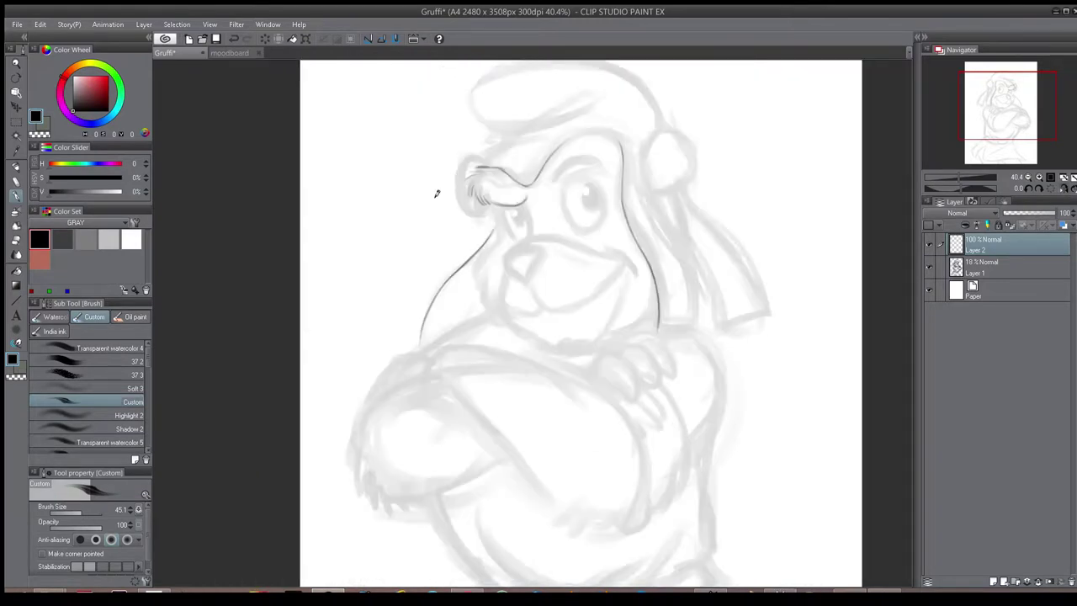
mouse_move(485, 195)
left_mouse_down()
mouse_move(496, 239)
mouse_move(484, 309)
mouse_move(508, 323)
left_mouse_up()
key("h")
key("h")
- Ink the curved cap edge over the forehead, joining the lines on both sides of the near brow
left_click_drag(562, 140, 609, 126)
key("h")
mouse_move(471, 128)
left_mouse_down()
mouse_move(440, 143)
mouse_move(466, 133)
left_mouse_up()
key("e")
key("h")
key("b")
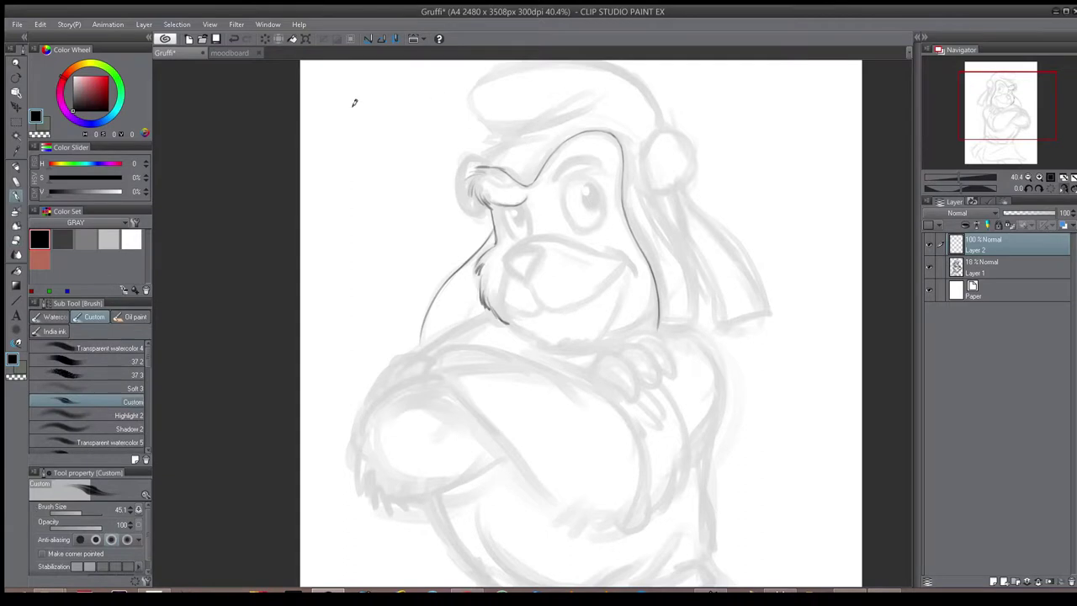
- Ink the near flap's back edge and hem and outline the round ear above it
mouse_move(645, 166)
left_mouse_down()
mouse_move(691, 288)
mouse_move(683, 256)
mouse_move(695, 320)
left_mouse_up()
left_click_drag(660, 328, 691, 316)
mouse_move(648, 147)
left_mouse_down()
mouse_move(670, 126)
mouse_move(686, 157)
mouse_move(648, 218)
mouse_move(646, 131)
mouse_move(652, 188)
mouse_move(670, 191)
mouse_move(695, 163)
mouse_move(653, 189)
left_mouse_up()
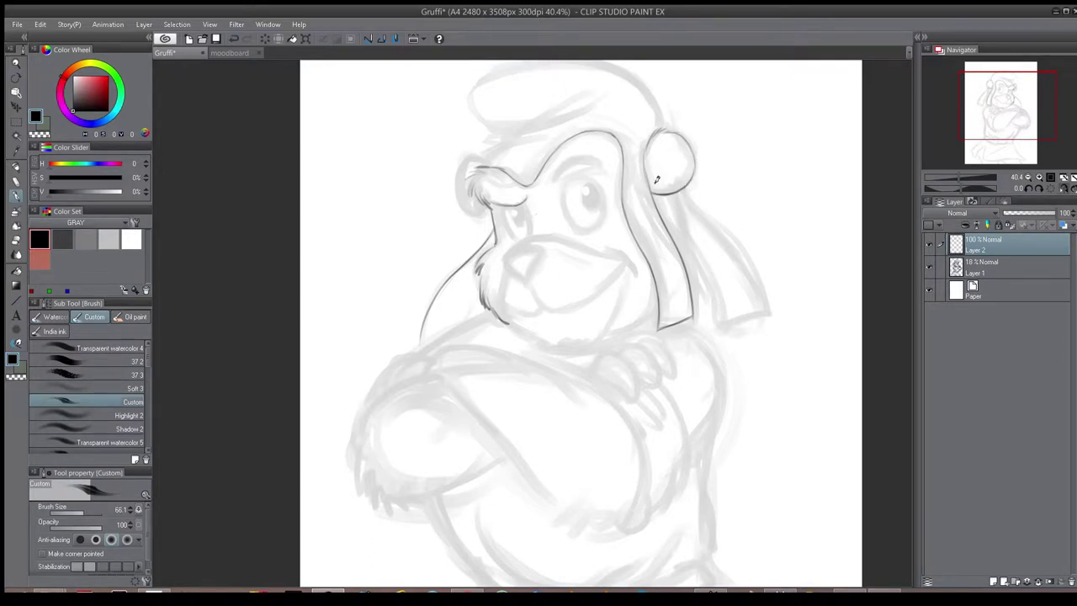
- Ink the outer edge and hem of the rear flap hanging below the near ear
key("h")
mouse_move(387, 185)
left_mouse_down()
mouse_move(330, 241)
mouse_move(303, 293)
mouse_move(296, 320)
mouse_move(338, 322)
left_mouse_up()
key("h")
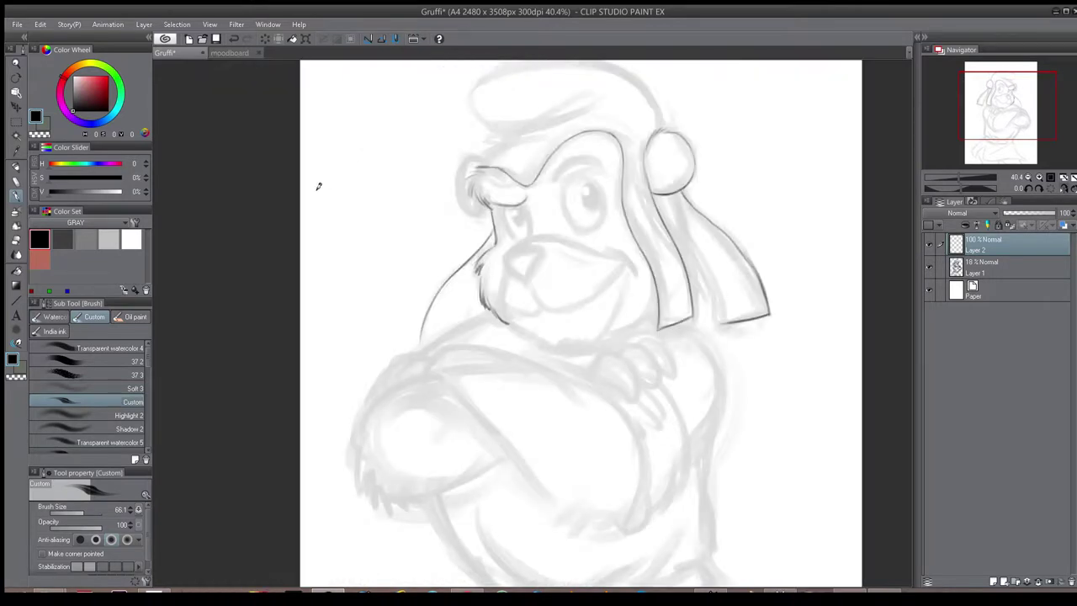
- Check the moodboard and ink the rear flap's inner edge and the short hem joining the two hanging flaps
key("ctrl+Tab")
key("ctrl+Tab")
left_click_drag(694, 304, 715, 304)
key("h")
mouse_move(398, 207)
left_mouse_down()
mouse_move(337, 315)
mouse_move(361, 299)
left_mouse_up()
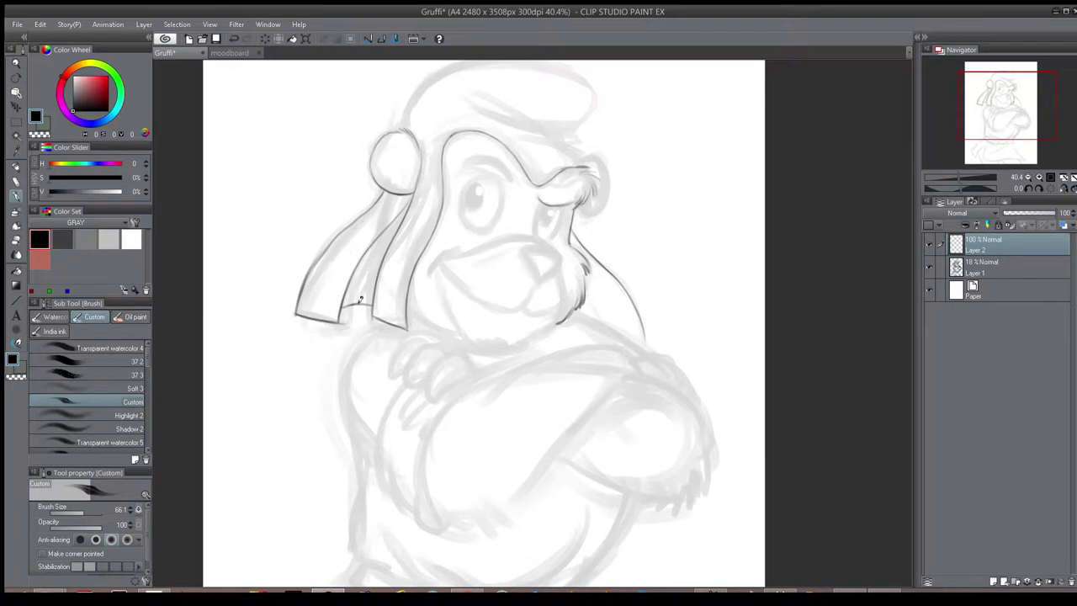
key("e")
scroll(371, 319, "down", 4)
key("h")
scroll(633, 339, "up", 4)
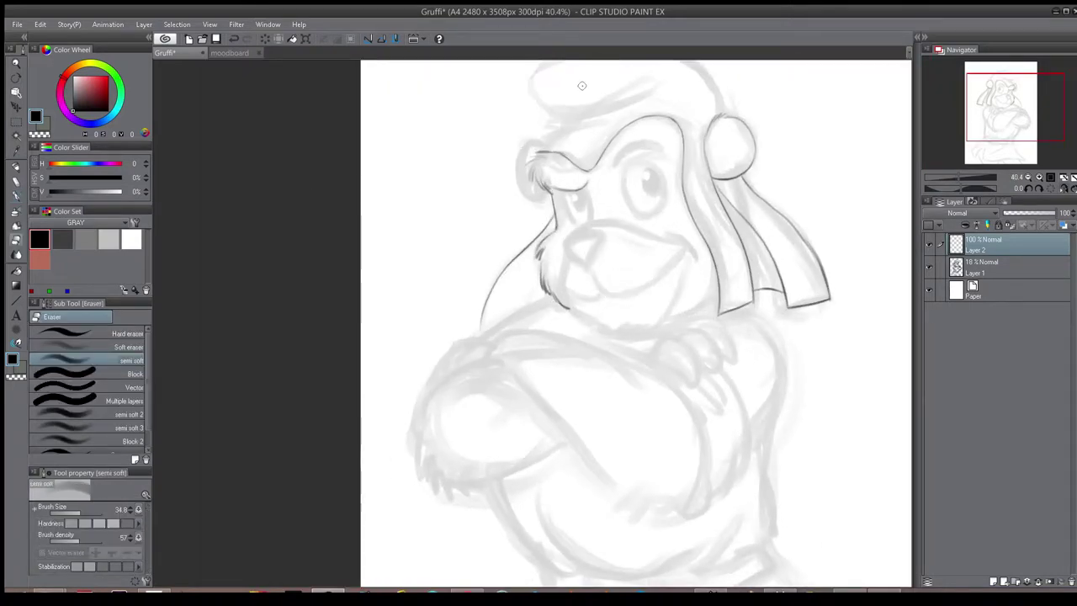
key("b")
- Ink the far flap's inner line and, after checking the moodboard, the inner contour of the near ear
left_click_drag(543, 269, 528, 308)
mouse_move(737, 161)
left_mouse_down()
mouse_move(661, 257)
mouse_move(644, 228)
mouse_move(654, 241)
mouse_move(632, 264)
mouse_move(628, 239)
mouse_move(641, 227)
mouse_move(651, 263)
left_mouse_up()
scroll(667, 227, "up", 4)
key("ctrl+Tab")
key("ctrl+Tab")
left_click_drag(505, 262, 599, 275)
left_click_drag(598, 275, 538, 271)
- Ink the cap's front edge above the far brow, checking the moodboard and redrawing strokes that do not fit
scroll(536, 270, "up", 1)
mouse_move(468, 275)
left_mouse_down()
mouse_move(454, 312)
mouse_move(516, 227)
left_mouse_up()
key("ctrl+z")
mouse_move(469, 266)
left_mouse_down()
mouse_move(492, 242)
mouse_move(582, 222)
left_mouse_up()
key("h")
key("h")
key("ctrl+Tab")
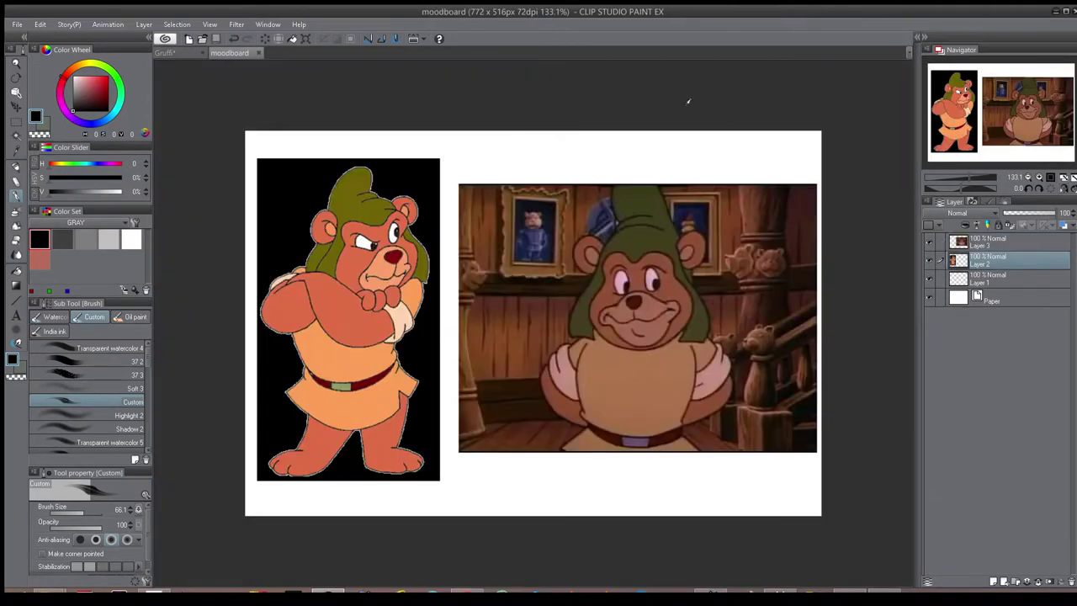
key("ctrl+Tab")
mouse_move(502, 238)
left_mouse_down()
mouse_move(624, 192)
mouse_move(511, 229)
mouse_move(614, 193)
left_mouse_up()
key("ctrl+z")
key("ctrl+z")
key("h")
mouse_move(436, 180)
left_mouse_down()
mouse_move(487, 200)
mouse_move(524, 239)
mouse_move(553, 223)
left_mouse_up()
key("h")
- Ink the cap's front fold, its rounded tip and the crown curve running back to the near ear
mouse_move(457, 160)
left_mouse_down()
mouse_move(473, 198)
mouse_move(523, 216)
left_mouse_up()
mouse_move(459, 179)
left_mouse_down()
mouse_move(470, 140)
mouse_move(491, 126)
mouse_move(401, 305)
mouse_move(532, 282)
left_mouse_up()
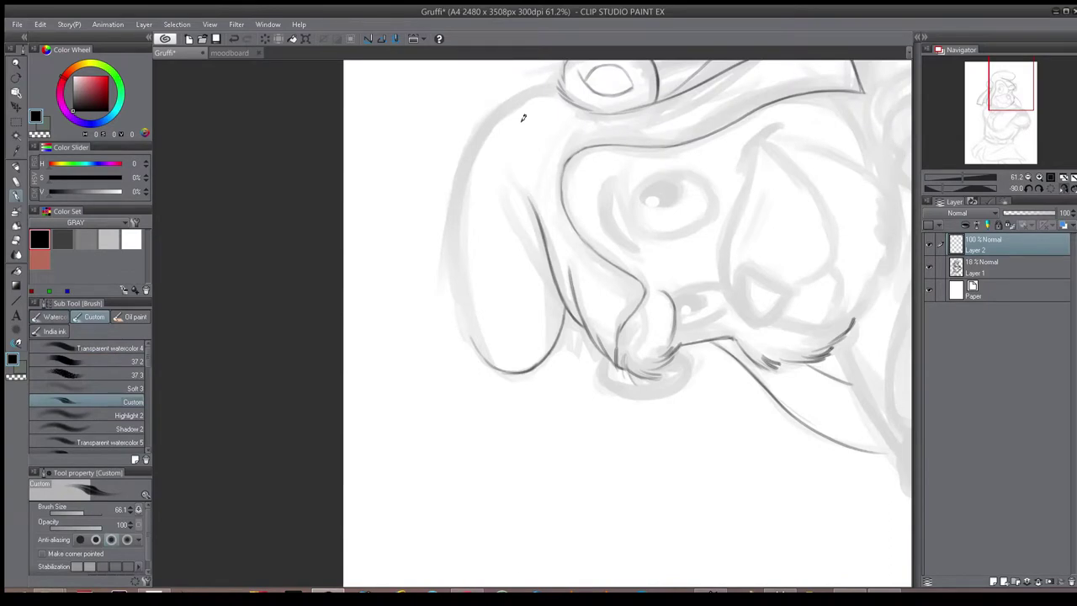
left_click_drag(459, 210, 456, 303)
left_click_drag(456, 261, 471, 348)
mouse_move(455, 237)
left_mouse_down()
mouse_move(472, 158)
mouse_move(512, 105)
mouse_move(550, 87)
left_mouse_up()
left_click_drag(404, 311, 518, 104, "shift")
left_click_drag(755, 208, 601, 34)
key("h")
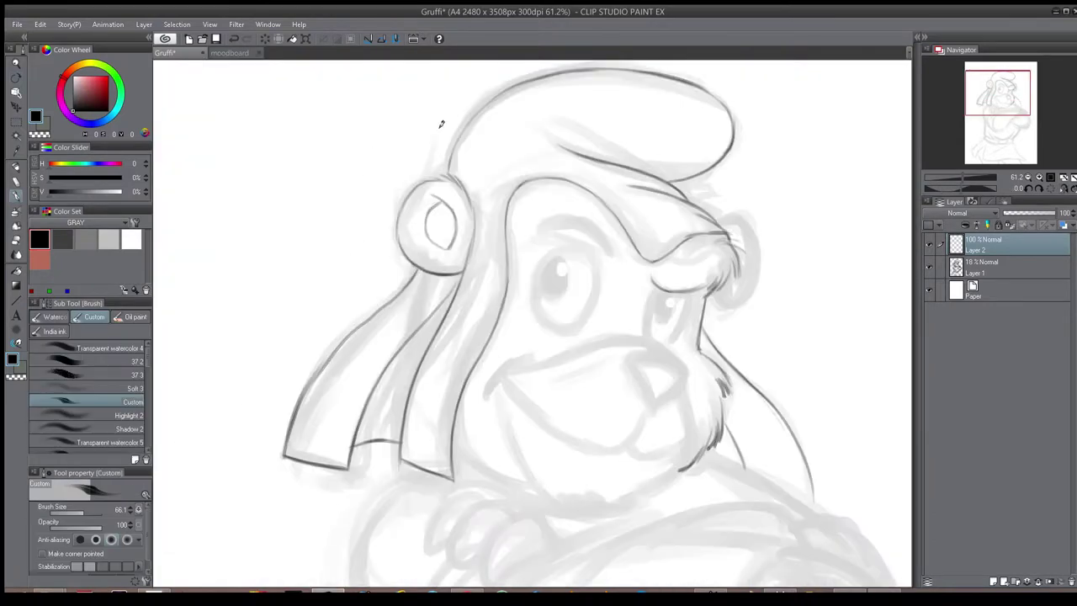
- Strengthen the cap's outline along the crown, the rounded tip and the front edge above the far brow
mouse_move(476, 111)
left_mouse_down()
mouse_move(452, 156)
mouse_move(506, 85)
mouse_move(582, 68)
left_mouse_up()
key("ctrl+z")
key("h")
left_click_drag(426, 71, 476, 69)
mouse_move(339, 107)
left_mouse_down()
mouse_move(361, 86)
mouse_move(331, 131)
left_mouse_up()
left_click_drag(415, 206, 464, 181)
- Check the moodboard, thicken the far brow's lower edge and ink the arched eyebrow above the near eye
key("ctrl+Tab")
key("ctrl+Tab")
left_click_drag(422, 263, 461, 253)
mouse_move(520, 199)
left_mouse_down()
mouse_move(580, 203)
mouse_move(503, 223)
left_mouse_up()
mouse_move(579, 199)
left_mouse_down()
mouse_move(503, 224)
mouse_move(552, 188)
left_mouse_up()
left_click_drag(503, 223, 563, 190)
key("h")
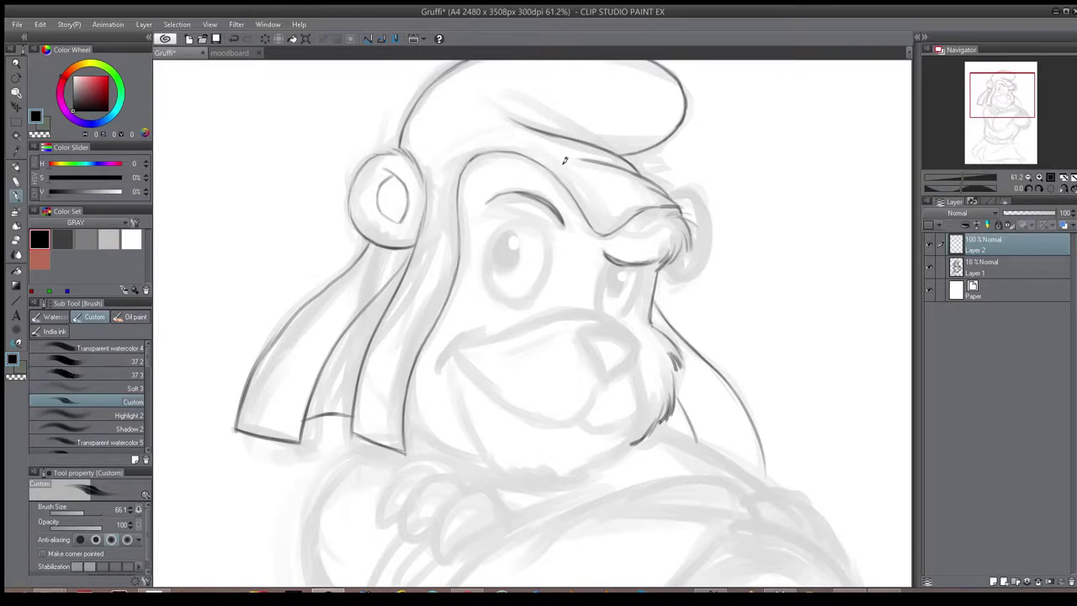
- Reduce the rough sketch layer's opacity to 14%
left_click(986, 261)
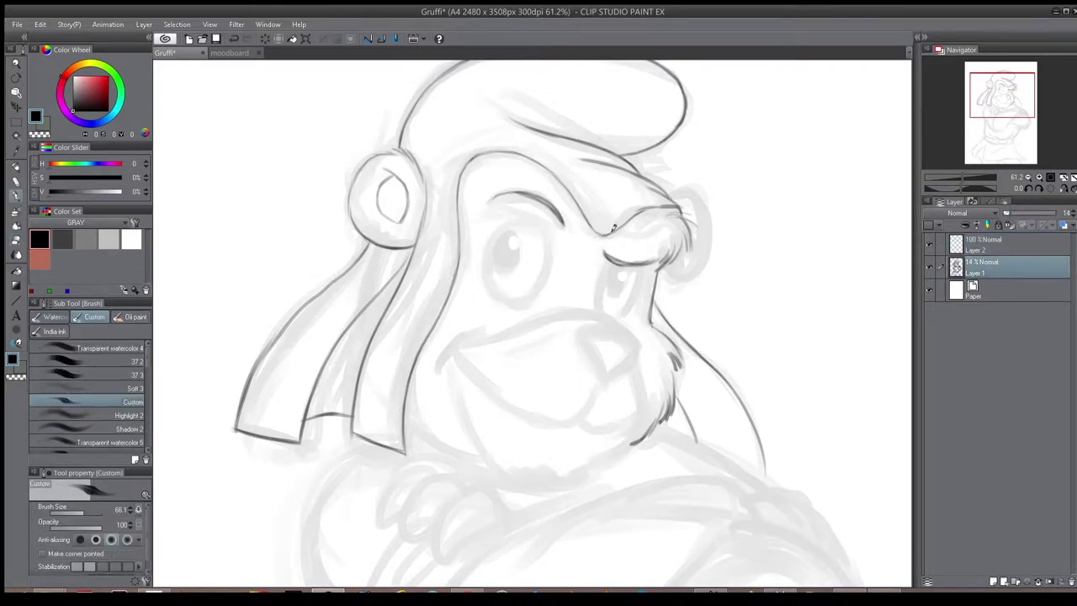
- Make Layer 2 active, reduce the eraser size to about 22 and touch up the far brow's lower edge with the brush
key("h")
key("e")
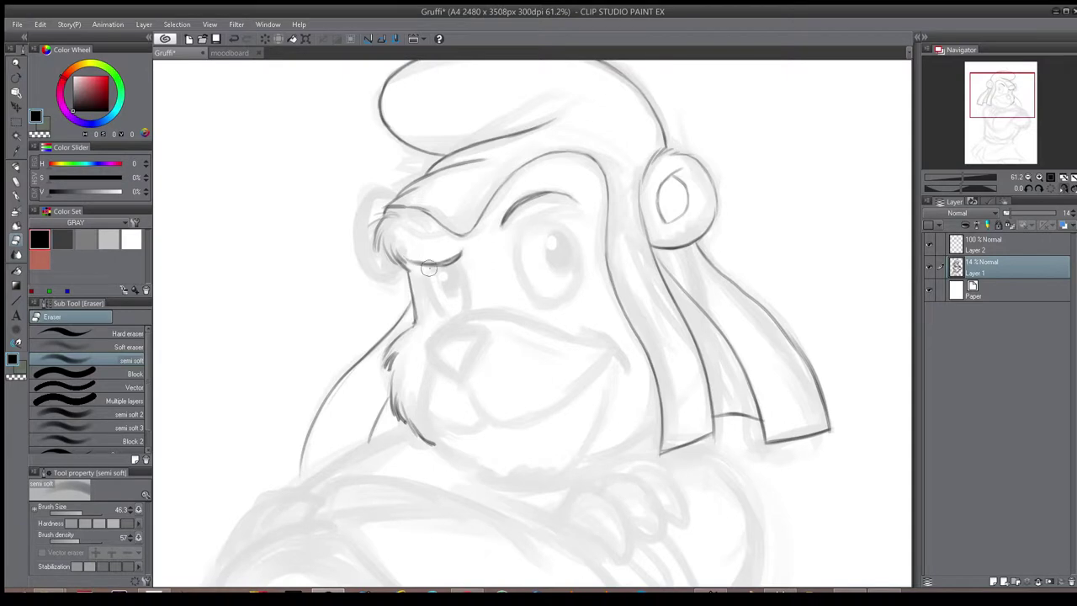
key("alt+bracketright")
key("bracketleft")
key("bracketleft")
key("bracketleft")
key("b")
key("e")
key("b")
left_click_drag(409, 259, 438, 262)
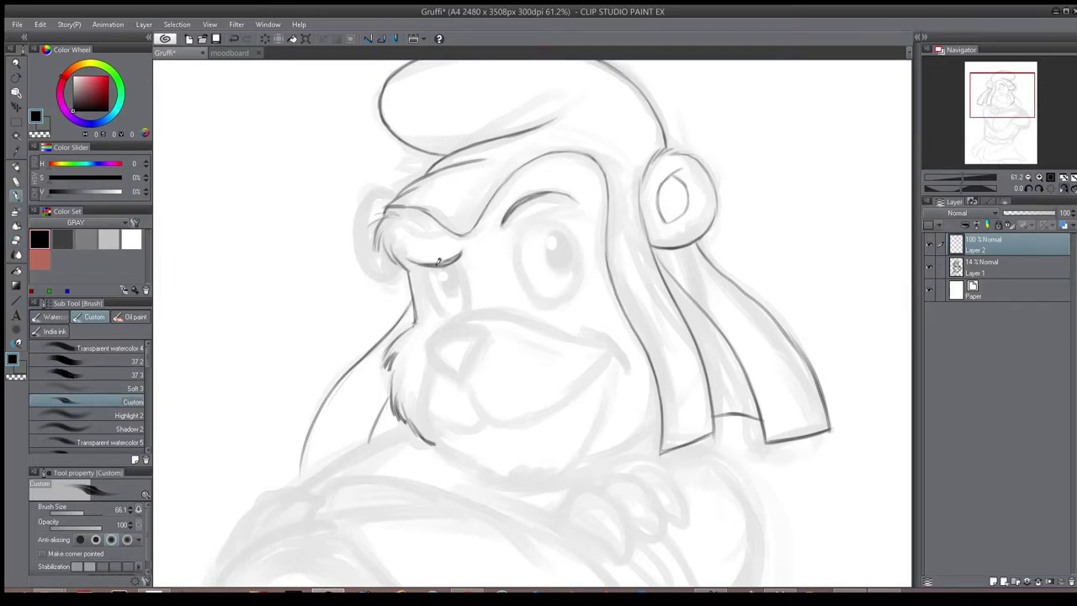
- Thicken the arched eyebrow above the near eye and clean up its edge with the eraser
key("h")
key("h")
left_click_drag(542, 191, 502, 227)
mouse_move(503, 224)
left_mouse_down()
mouse_move(552, 193)
mouse_move(529, 203)
left_mouse_up()
key("e")
key("h")
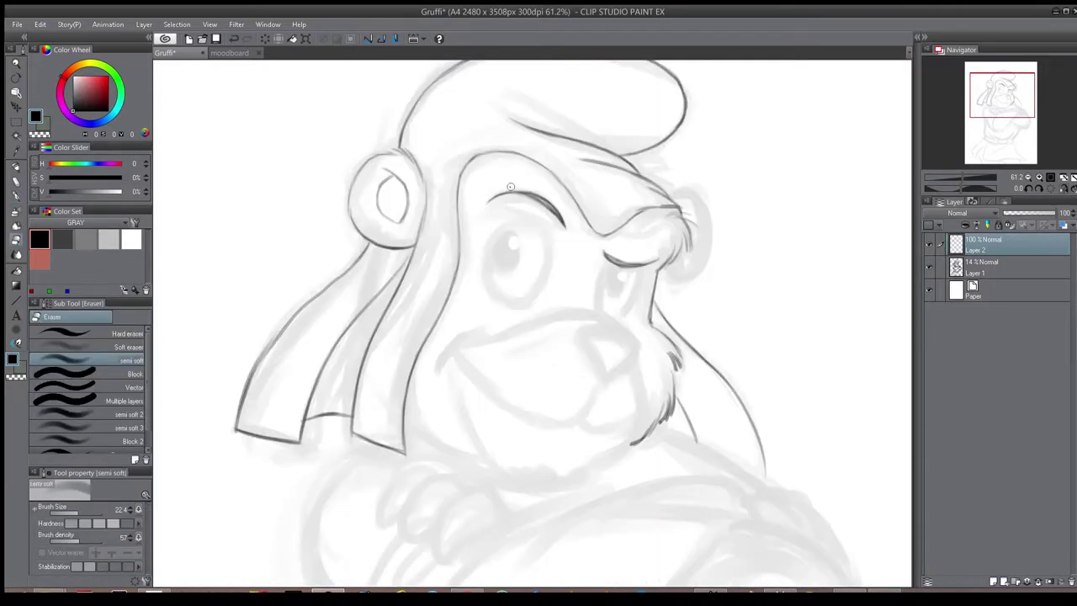
key("h")
key("b")
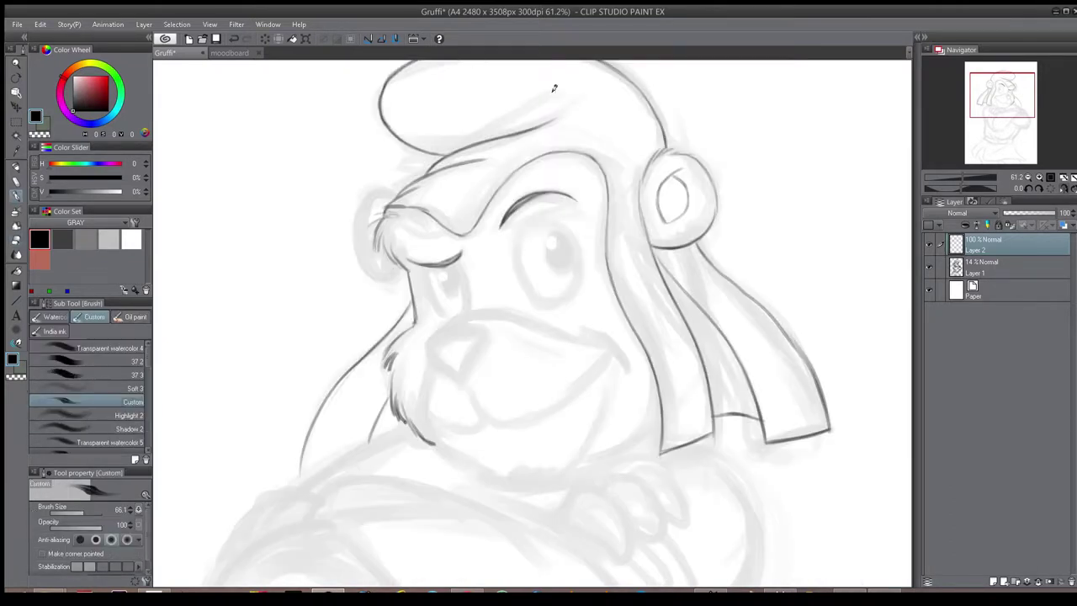
mouse_move(523, 230)
left_mouse_down()
mouse_move(516, 274)
mouse_move(515, 265)
mouse_move(534, 302)
left_mouse_up()
left_click_drag(515, 259, 539, 304)
key("ctrl+Tab")
key("ctrl+Tab")
key("ctrl+z")
key("ctrl+z")
- Ink the near eye's oval outline and close it across the upper edge
key("h")
mouse_move(496, 238)
left_mouse_down()
mouse_move(499, 286)
mouse_move(535, 286)
mouse_move(506, 294)
mouse_move(511, 302)
left_mouse_up()
key("e")
key("b")
key("h")
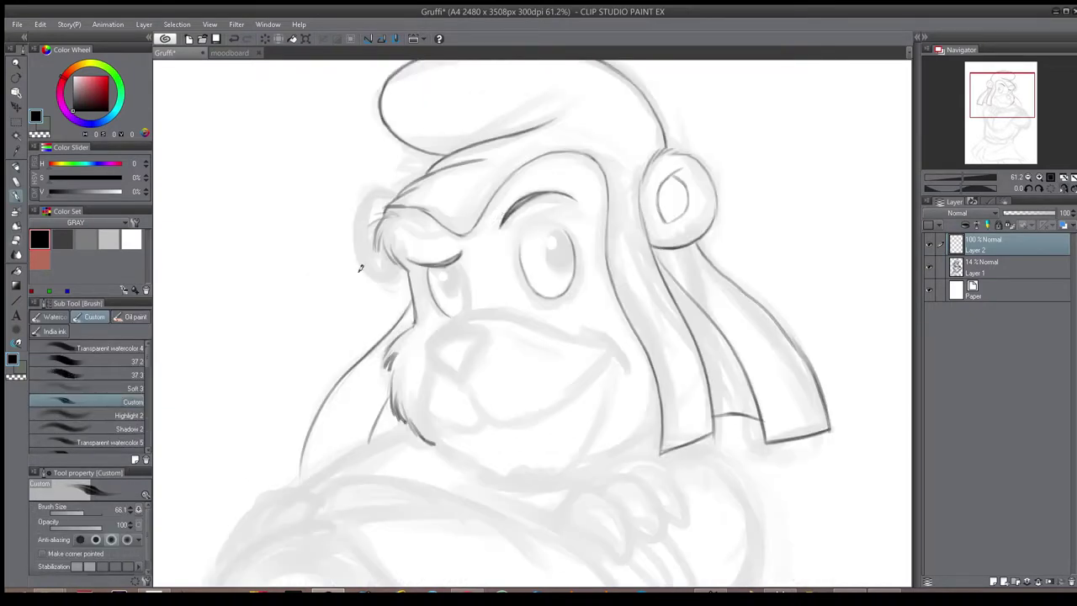
left_click_drag(521, 244, 538, 224)
key("h")
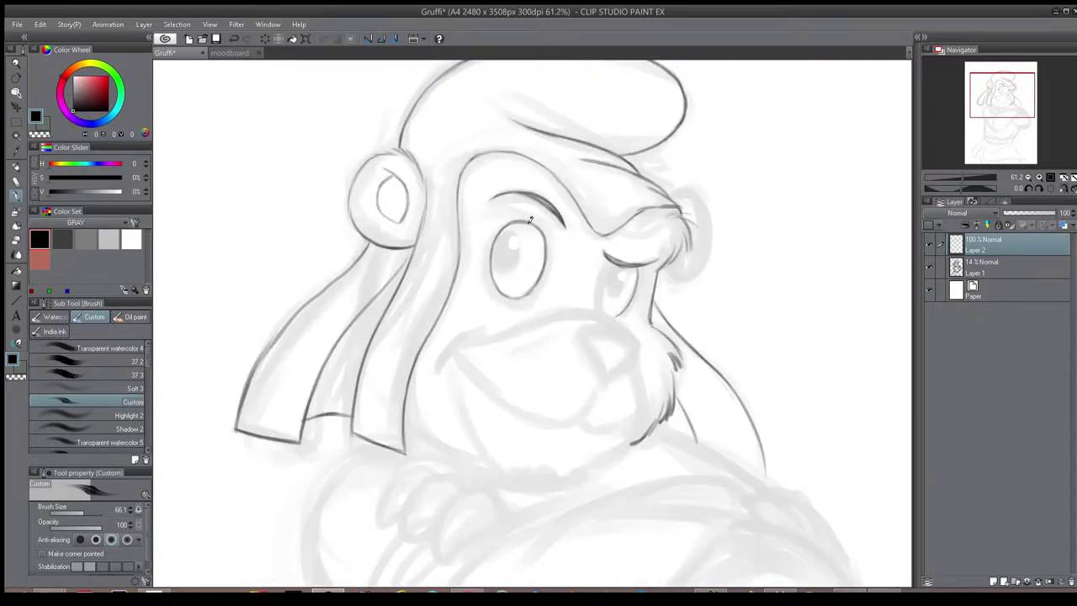
key("h")
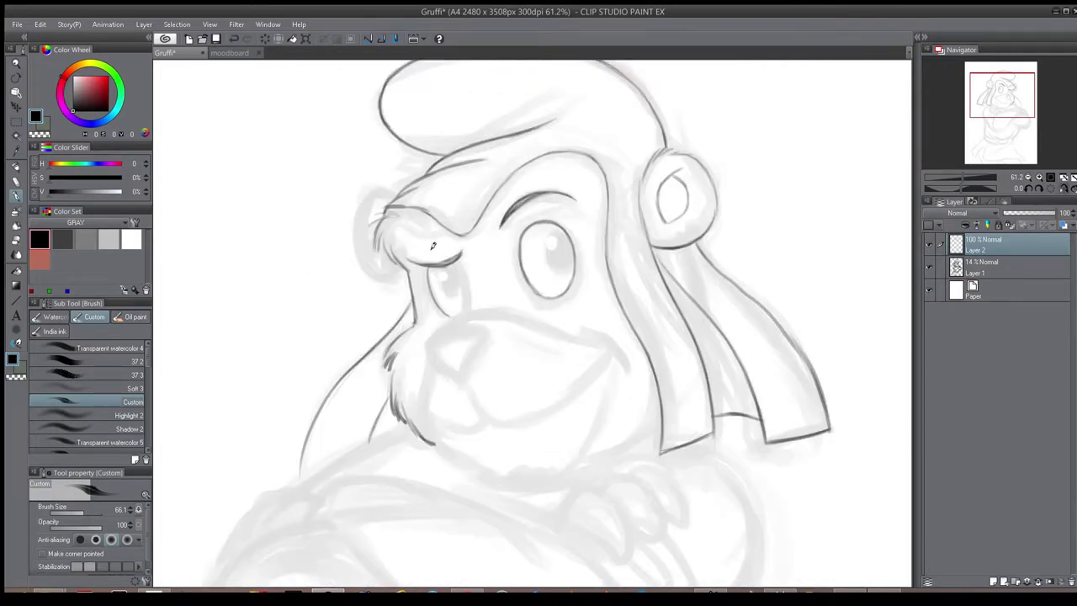
- Ink the far eye's narrow outline beneath the lowered brow
left_click_drag(457, 263, 460, 313)
left_click_drag(456, 264, 464, 297)
key("h")
key("h")
- Ink the far ear's outer and inner curves behind the brow
mouse_move(396, 196)
left_mouse_down()
mouse_move(370, 186)
mouse_move(367, 256)
mouse_move(363, 244)
mouse_move(400, 276)
mouse_move(411, 266)
left_mouse_up()
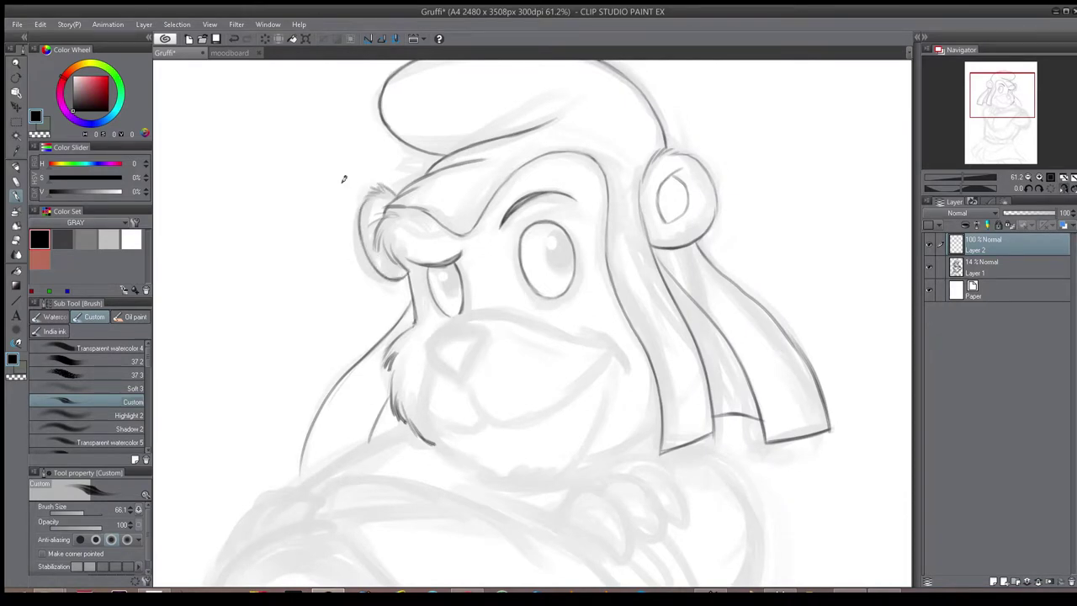
left_click_drag(373, 212, 375, 227)
left_click_drag(371, 218, 382, 263)
- Ink the muzzle's far side from the nose down and the jaw line running to the chin
left_click_drag(455, 301, 300, 247)
key("h")
key("h")
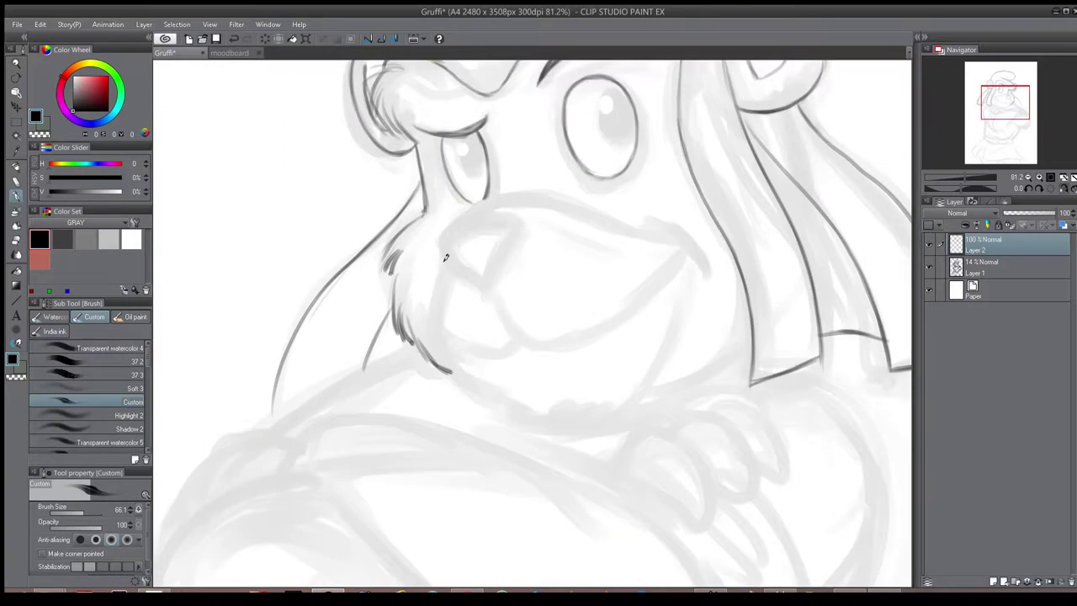
mouse_move(446, 257)
left_mouse_down()
mouse_move(432, 322)
mouse_move(439, 358)
mouse_move(538, 425)
left_mouse_up()
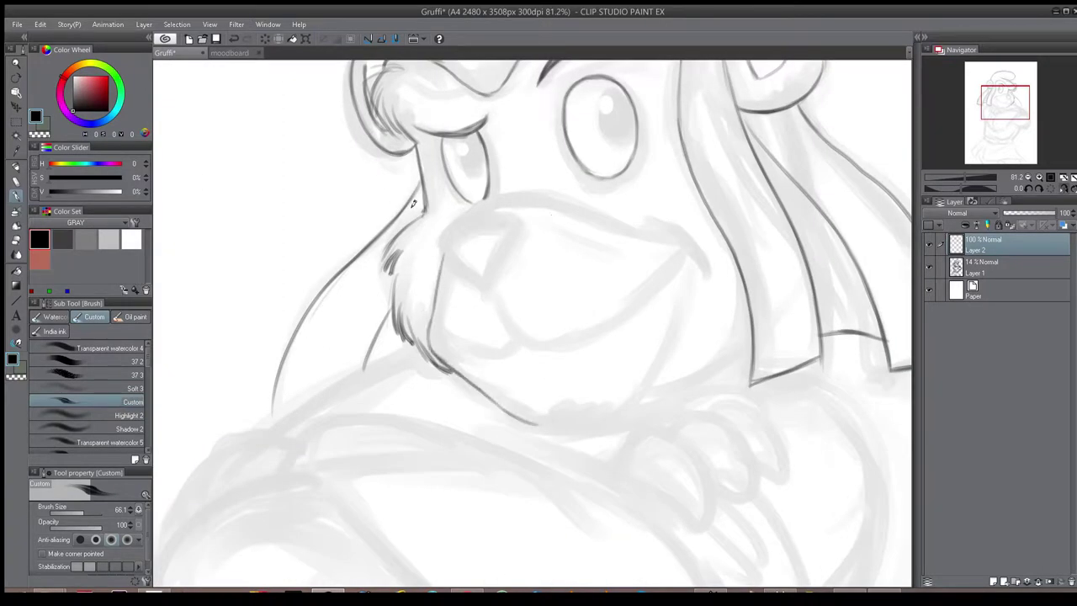
- Ink the nose's rounded triangular outline at the tip of the muzzle
mouse_move(441, 242)
left_mouse_down()
mouse_move(449, 267)
mouse_move(493, 290)
left_mouse_up()
mouse_move(441, 242)
left_mouse_down()
mouse_move(504, 220)
mouse_move(570, 220)
left_mouse_up()
key("h")
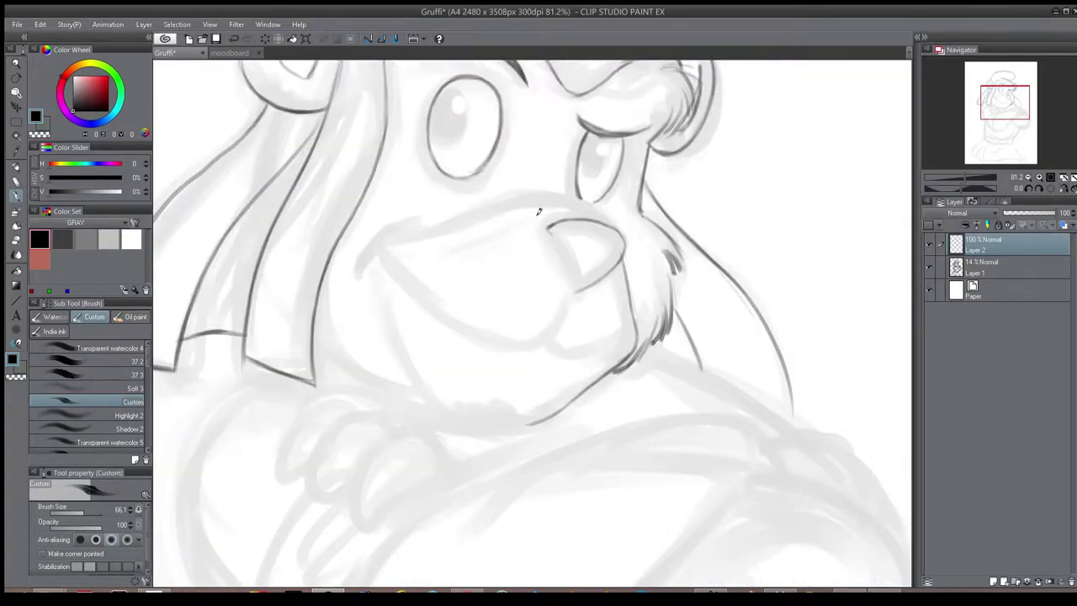
left_click_drag(562, 243, 575, 286)
key("h")
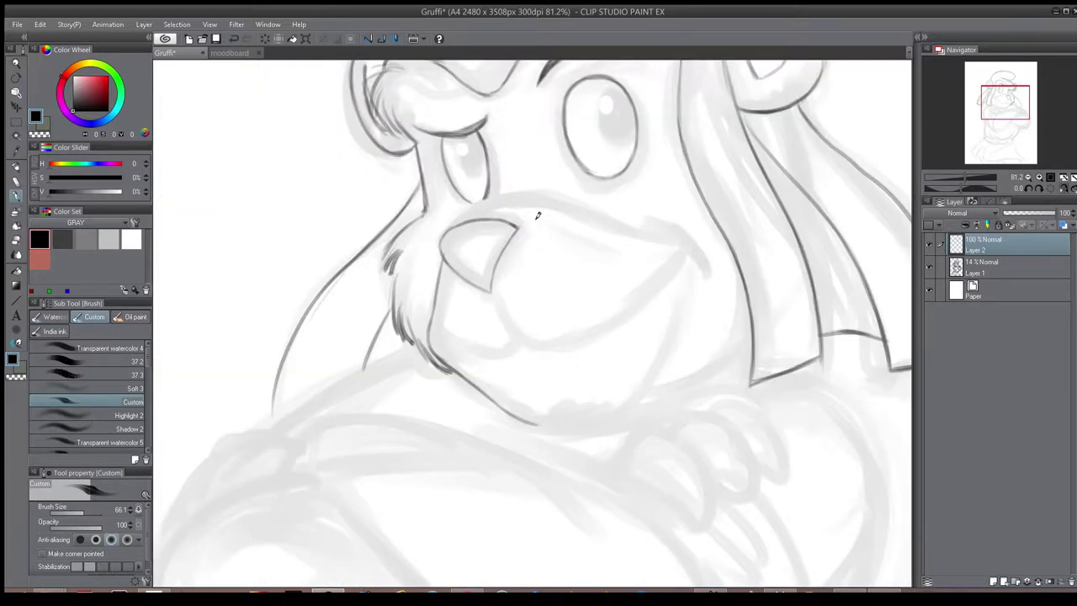
left_click_drag(509, 240, 491, 291)
- Ink the line from the nose down to the lip and the smile curving up to the near mouth corner
mouse_move(441, 241)
left_mouse_down()
mouse_move(492, 287)
mouse_move(523, 342)
mouse_move(509, 349)
mouse_move(569, 343)
mouse_move(633, 311)
left_mouse_up()
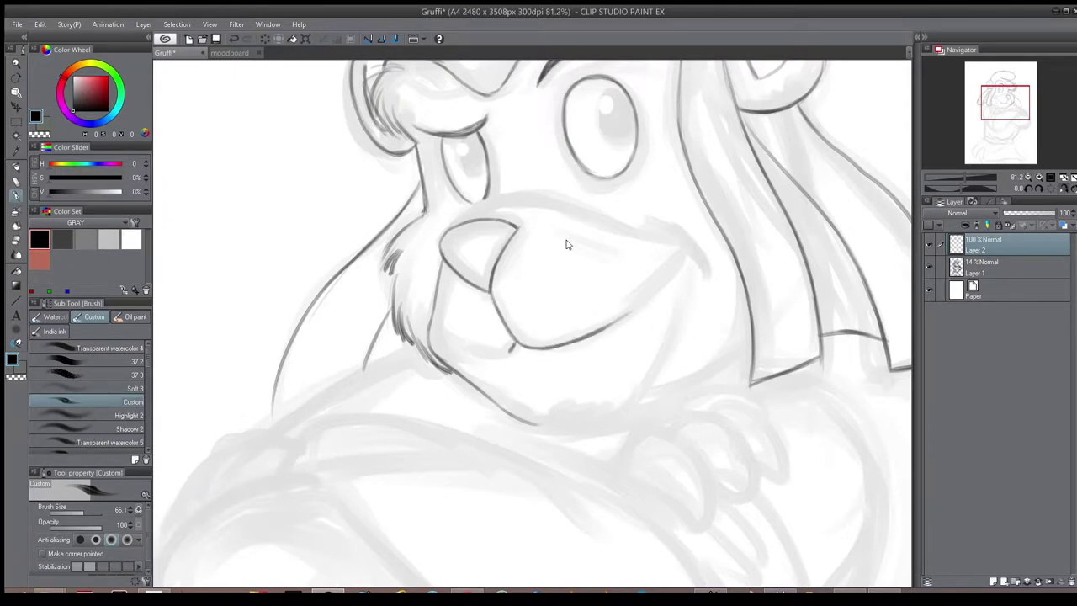
key("h")
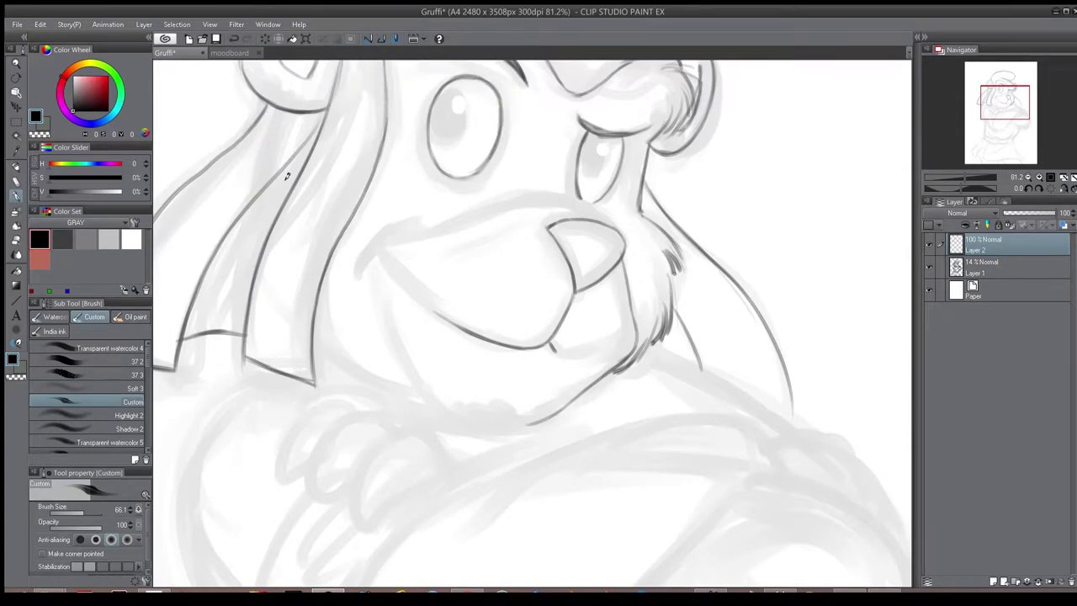
left_click_drag(384, 255, 462, 329)
mouse_move(434, 94)
left_mouse_down()
mouse_move(440, 165)
mouse_move(455, 176)
mouse_move(481, 164)
mouse_move(501, 125)
left_mouse_up()
key("h")
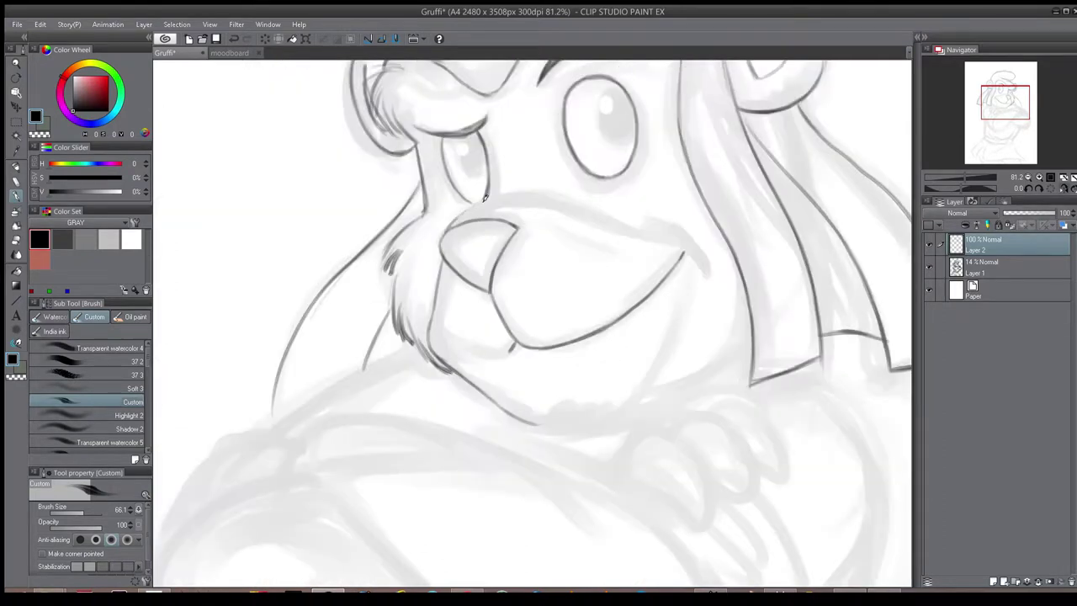
- Ink the mouth-corner crease and the muzzle's upper contour running over to the nose
key("h")
mouse_move(376, 244)
left_mouse_down()
mouse_move(390, 262)
mouse_move(365, 255)
mouse_move(383, 233)
mouse_move(550, 190)
left_mouse_up()
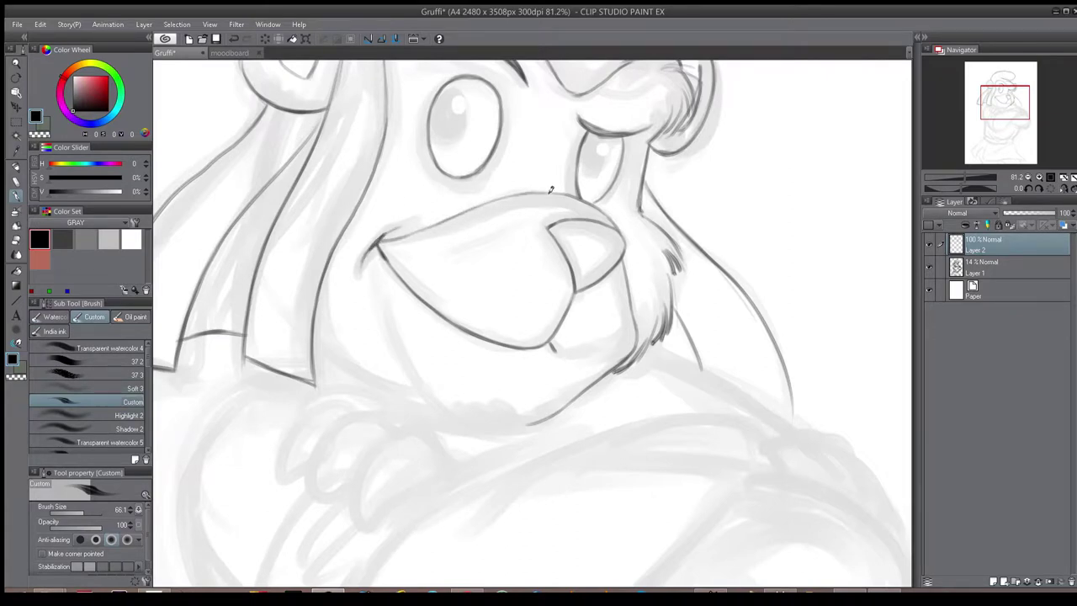
mouse_move(377, 238)
left_mouse_down()
mouse_move(478, 201)
mouse_move(572, 193)
left_mouse_up()
key("e")
key("h")
key("b")
key("h")
- Ink the near edge of the lower jaw from the mouth corner down to the chin
mouse_move(377, 245)
left_mouse_down()
mouse_move(415, 151)
mouse_move(432, 241)
mouse_move(398, 282)
left_mouse_up()
key("ctrl+z")
scroll(430, 246, "down", 4)
mouse_move(407, 221)
left_mouse_down()
mouse_move(445, 323)
mouse_move(462, 334)
left_mouse_up()
mouse_move(423, 295)
left_mouse_down()
mouse_move(474, 337)
mouse_move(497, 339)
left_mouse_up()
key("h")
key("b")
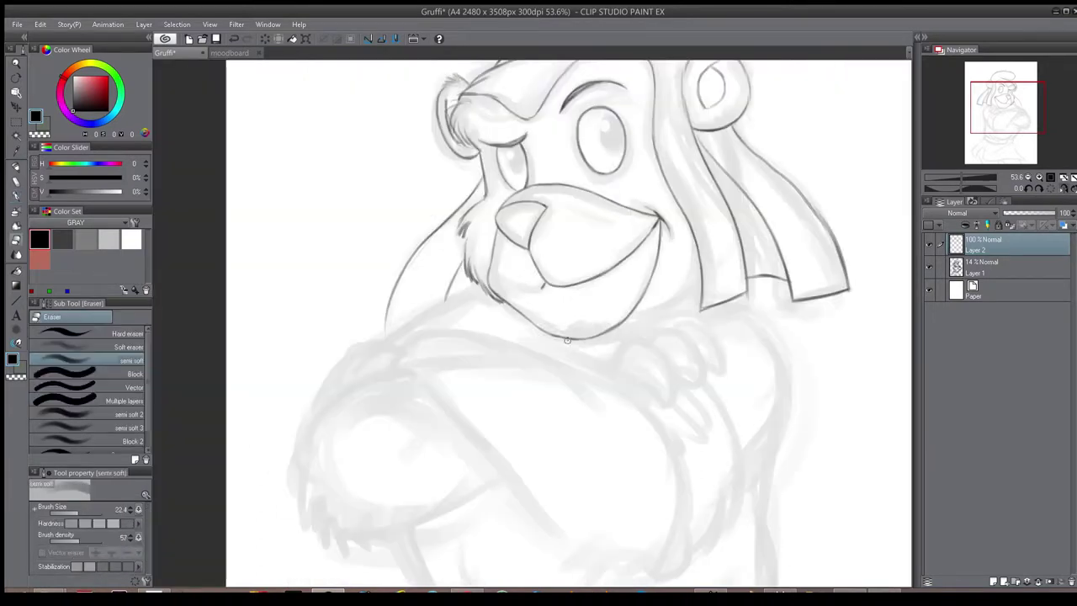
key("h")
- Touch up the outline around the chin and lower jaw
scroll(493, 292, "up", 2)
key("b")
key("b")
left_click_drag(510, 299, 552, 308)
mouse_move(565, 351)
left_mouse_down()
mouse_move(592, 378)
mouse_move(530, 374)
left_mouse_up()
mouse_move(673, 206)
left_mouse_down()
mouse_move(637, 312)
mouse_move(678, 312)
left_mouse_up()
left_click_drag(522, 198, 582, 194)
key("ctrl+z")
scroll(577, 209, "down", 4)
scroll(471, 240, "up", 6)
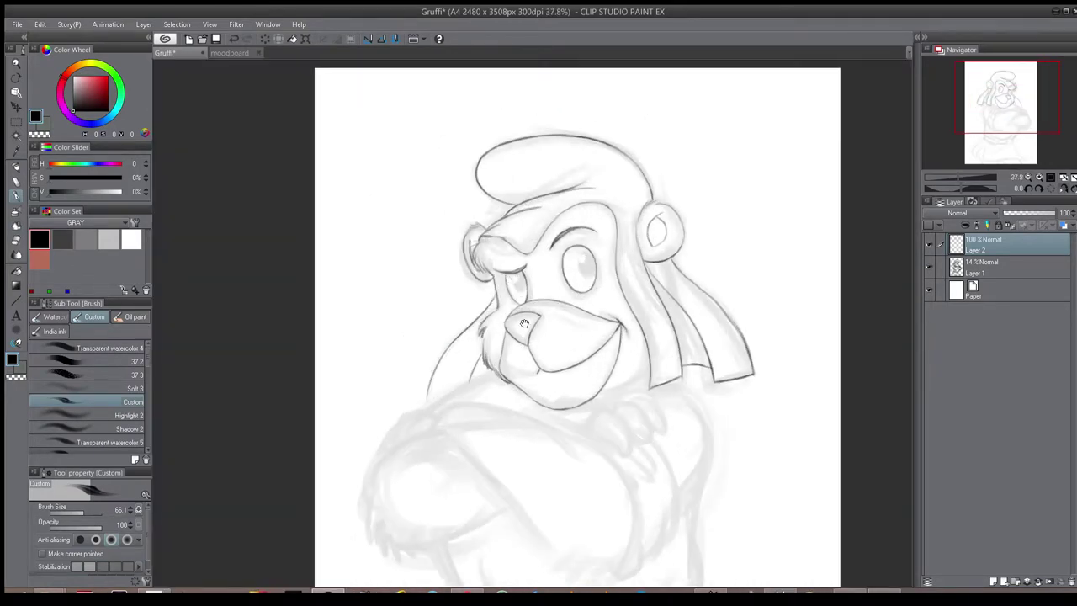
- Ink the near cheek's contour from beside the cap's hanging flap down to the chin
left_click_drag(465, 241, 436, 256)
mouse_move(458, 251)
left_mouse_down()
mouse_move(435, 276)
mouse_move(449, 307)
left_mouse_up()
key("e")
left_click_drag(503, 289, 458, 308)
left_click_drag(535, 463, 530, 345)
key("h")
key("b")
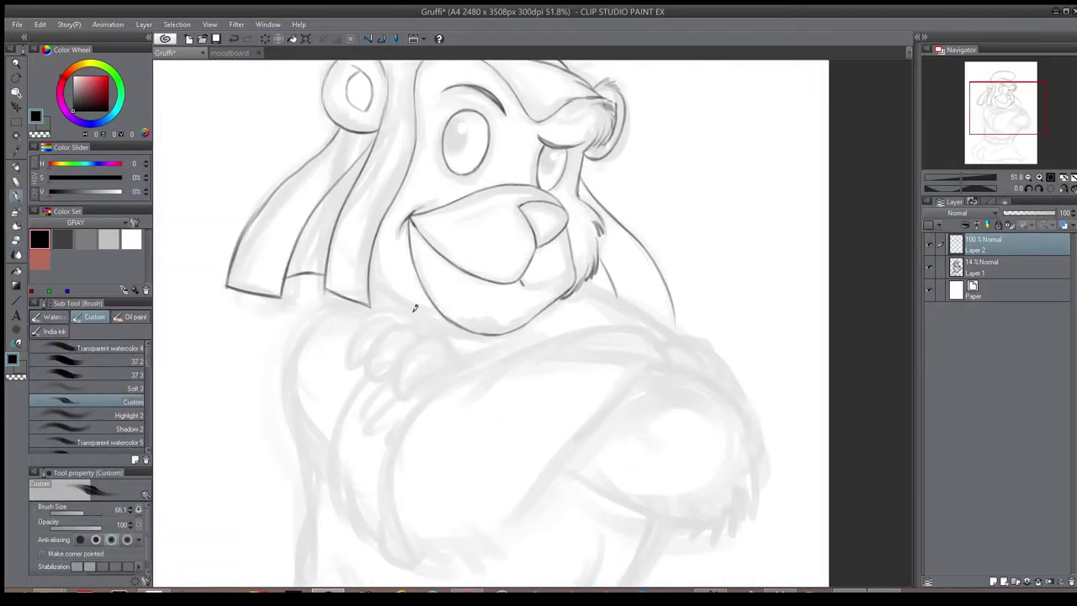
mouse_move(376, 235)
left_mouse_down()
mouse_move(376, 276)
mouse_move(442, 318)
left_mouse_up()
left_click_drag(379, 272, 441, 316)
- Ink the far shoulder line from the scarf's lower end up to the jaw
left_click_drag(530, 459, 484, 379)
key("h")
mouse_move(557, 392)
left_mouse_down()
mouse_move(572, 378)
mouse_move(581, 318)
left_mouse_up()
left_click_drag(547, 335, 570, 331)
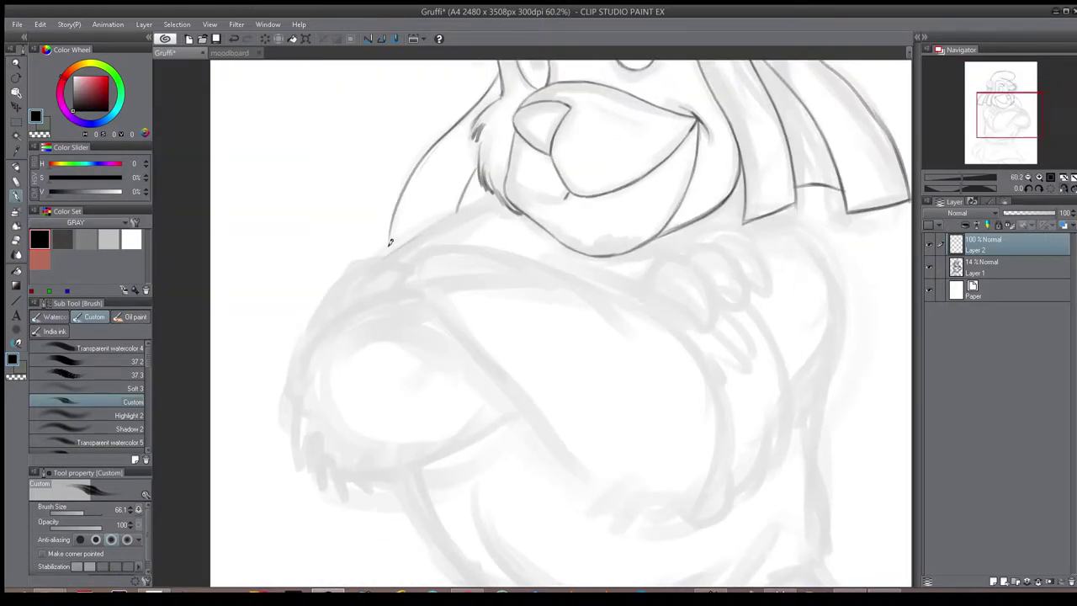
left_click_drag(385, 254, 496, 192)
- Ink the rounded outline of the shoulder beneath the cap's hanging flaps
left_click_drag(672, 298, 570, 315)
key("h")
mouse_move(440, 216)
left_mouse_down()
mouse_move(334, 278)
mouse_move(324, 343)
left_mouse_up()
mouse_move(371, 312)
left_mouse_down()
mouse_move(378, 243)
mouse_move(353, 337)
left_mouse_up()
mouse_move(331, 250)
left_mouse_down()
mouse_move(379, 363)
mouse_move(362, 257)
left_mouse_up()
mouse_move(306, 189)
left_mouse_down()
mouse_move(348, 332)
mouse_move(342, 320)
left_mouse_up()
key("ctrl+z")
- Ink the torso's side below that shoulder and the rounded bulge at the waist
left_click_drag(312, 222, 343, 346)
mouse_move(343, 341)
left_mouse_down()
mouse_move(336, 279)
mouse_move(329, 343)
left_mouse_up()
key("ctrl+z")
key("ctrl+z")
mouse_move(325, 239)
left_mouse_down()
mouse_move(335, 335)
mouse_move(355, 349)
left_mouse_up()
left_click_drag(286, 300, 365, 343)
- Ink the torso's opposite side from beneath the furry sleeve down to the waist
key("h")
left_click_drag(716, 346, 590, 405)
mouse_move(651, 268)
left_mouse_down()
mouse_move(663, 320)
mouse_move(654, 355)
left_mouse_up()
left_click_drag(177, 210, 271, 172)
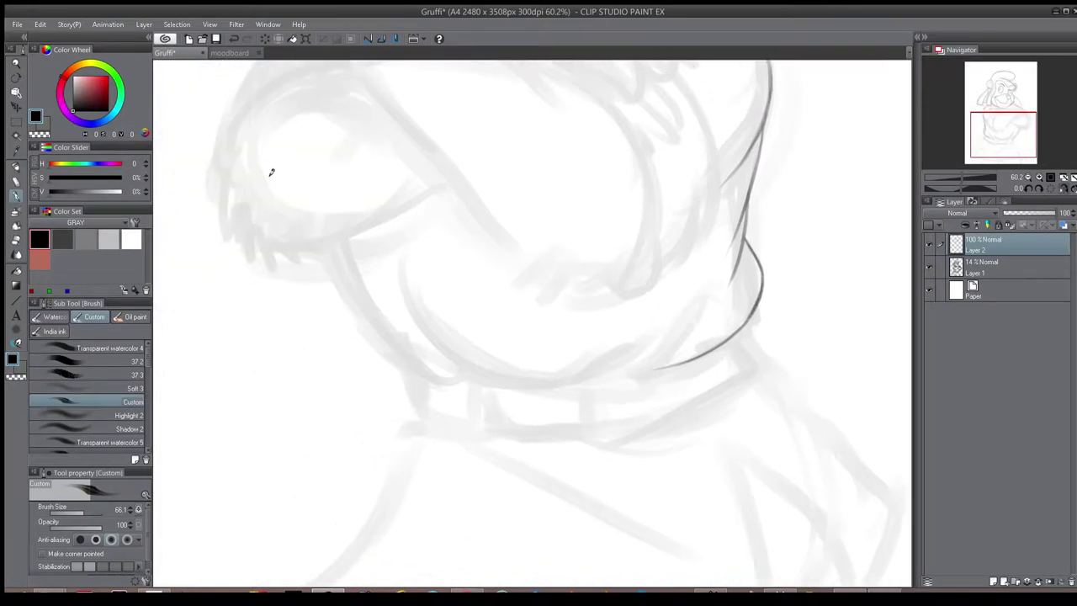
mouse_move(334, 234)
left_mouse_down()
mouse_move(374, 318)
mouse_move(359, 299)
mouse_move(365, 322)
mouse_move(450, 380)
mouse_move(441, 376)
mouse_move(485, 372)
left_mouse_up()
mouse_move(424, 331)
left_mouse_down()
mouse_move(534, 377)
mouse_move(599, 343)
mouse_move(548, 381)
mouse_move(658, 354)
left_mouse_up()
key("ctrl+z")
- Ink the belly's curved lower edge above the belt, joining both sides of the torso
key("h")
mouse_move(385, 324)
left_mouse_down()
mouse_move(443, 359)
mouse_move(517, 382)
left_mouse_up()
left_click_drag(406, 338, 503, 380)
left_click_drag(368, 358, 459, 370)
key("h")
- Ink the folded arm's straight diagonal edge across the chest, erasing and redrawing the first line
mouse_move(594, 282)
left_mouse_down()
mouse_move(531, 240)
mouse_move(522, 282)
left_mouse_up()
left_click_drag(404, 197, 534, 338)
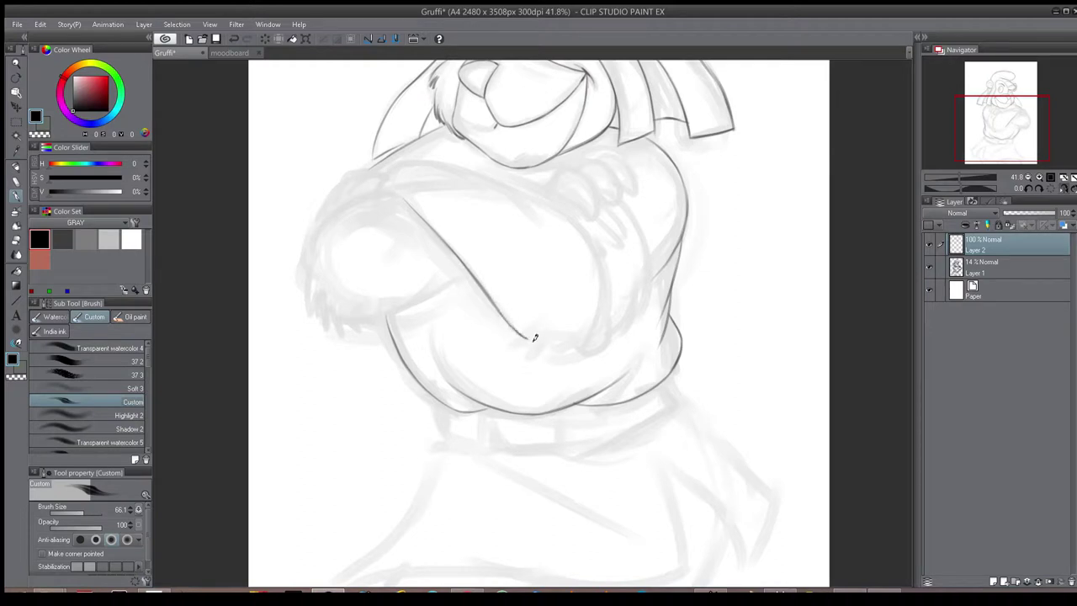
left_click(369, 39)
left_click(369, 38)
key("e")
left_click_drag(434, 224, 488, 299)
key("b")
mouse_move(419, 210)
left_mouse_down()
mouse_move(441, 239)
mouse_move(409, 203)
mouse_move(510, 318)
mouse_move(526, 355)
left_mouse_up()
- Ink the short fur tufts at the lower end of the folded arm's diagonal edge
key("e")
key("b")
left_click_drag(570, 339, 541, 352)
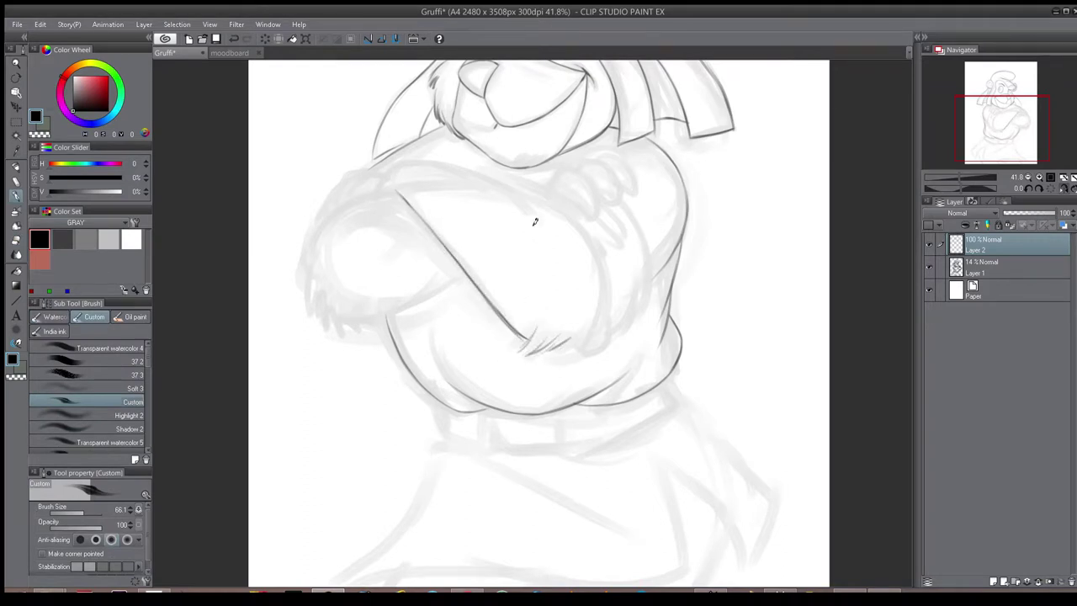
left_click_drag(589, 327, 560, 344)
- Ink the folded arm's rounded outer contour from below the hand to the fur tufts and clean it with the eraser
left_click_drag(513, 189, 544, 205)
key("h")
left_click_drag(490, 227, 528, 198)
mouse_move(484, 234)
left_mouse_down()
mouse_move(463, 282)
mouse_move(475, 327)
mouse_move(507, 344)
left_mouse_up()
key("e")
left_click_drag(457, 313, 497, 355)
key("b")
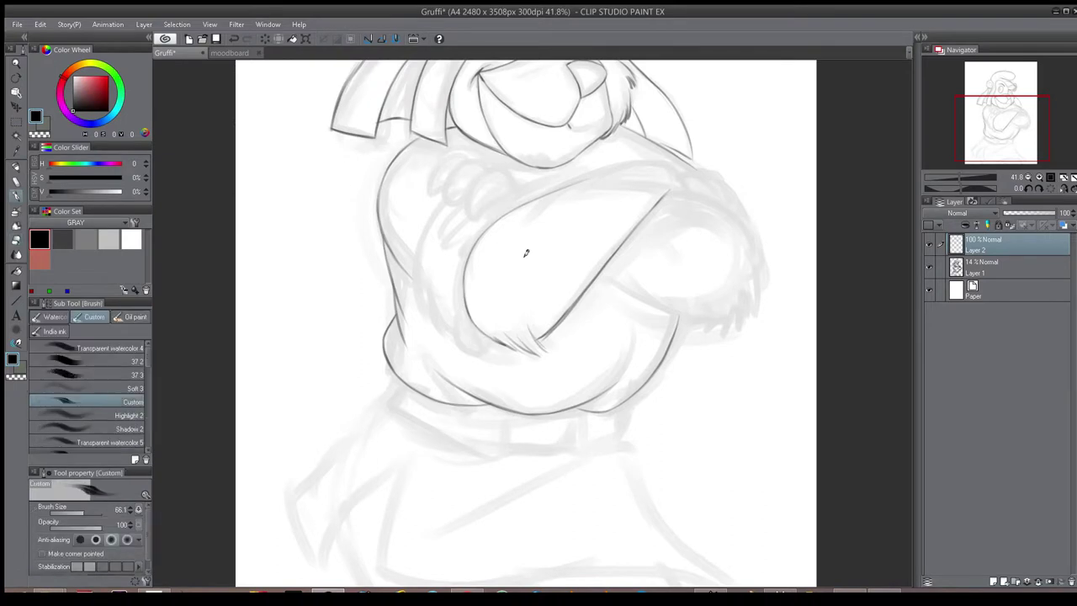
- Ink the folded arm's upper edge curving over the chest to the far shoulder
left_click_drag(552, 191, 644, 161)
key("h")
key("ctrl+z")
mouse_move(428, 162)
left_mouse_down()
mouse_move(404, 165)
mouse_move(376, 190)
mouse_move(392, 170)
mouse_move(417, 163)
mouse_move(371, 192)
left_mouse_up()
key("ctrl+z")
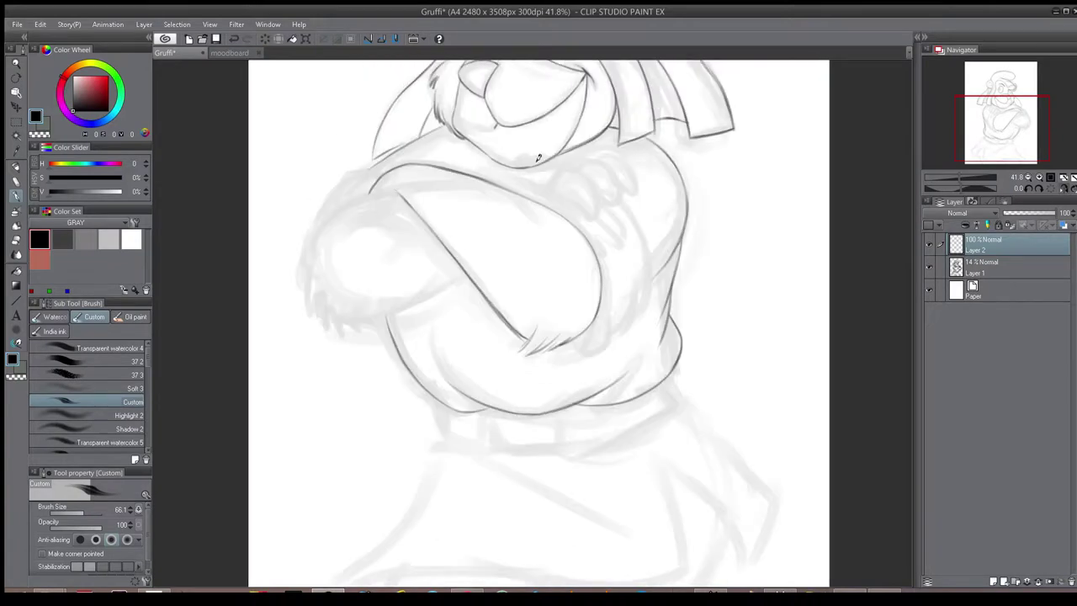
- Ink the upper curve of the arm with the furry sleeve and its underside running back from the chest
key("h")
left_click_drag(675, 190, 749, 226)
left_click_drag(607, 265, 671, 311)
key("ctrl+z")
left_click_drag(609, 267, 698, 316)
left_click_drag(634, 284, 712, 318)
- Ink the curved contours beside the folded arm below the hand and the short waist line under the belly
mouse_move(445, 199)
left_mouse_down()
mouse_move(421, 229)
mouse_move(430, 217)
mouse_move(419, 311)
mouse_move(434, 322)
left_mouse_up()
key("ctrl+z")
left_click_drag(429, 260, 434, 319)
key("ctrl+z")
key("ctrl+z")
mouse_move(430, 256)
left_mouse_down()
mouse_move(427, 331)
mouse_move(488, 318)
mouse_move(476, 337)
left_mouse_up()
key("ctrl+z")
mouse_move(447, 395)
left_mouse_down()
mouse_move(480, 276)
mouse_move(426, 290)
left_mouse_up()
key("ctrl+z")
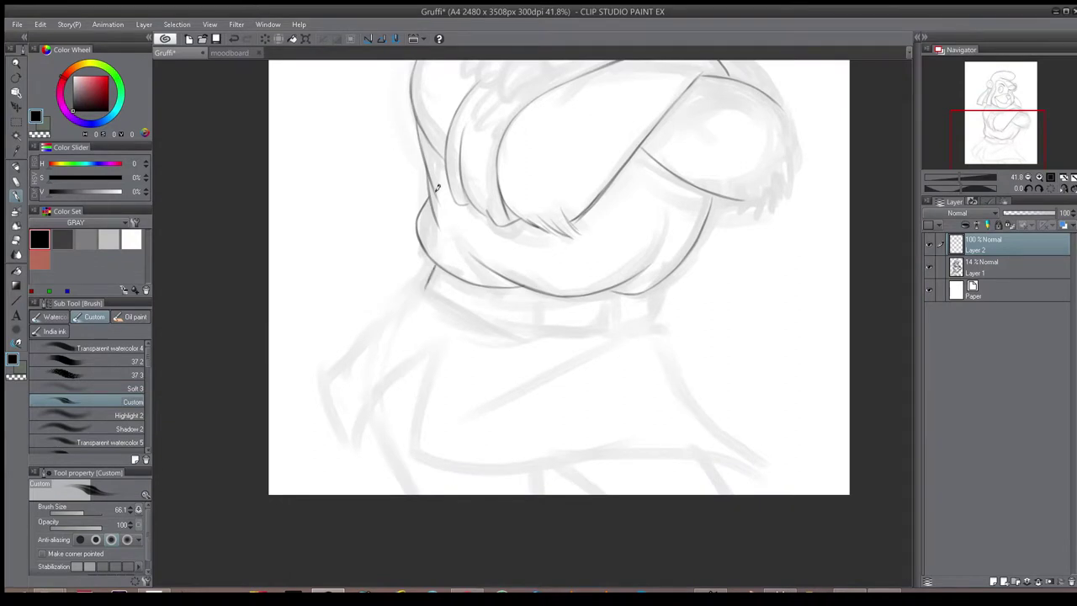
- Ink the second short waist line under the opposite side of the belly
left_click_drag(658, 287, 653, 310)
key("h")
left_click_drag(595, 293, 601, 358)
scroll(601, 358, "down", 2)
left_click_drag(589, 320, 616, 518)
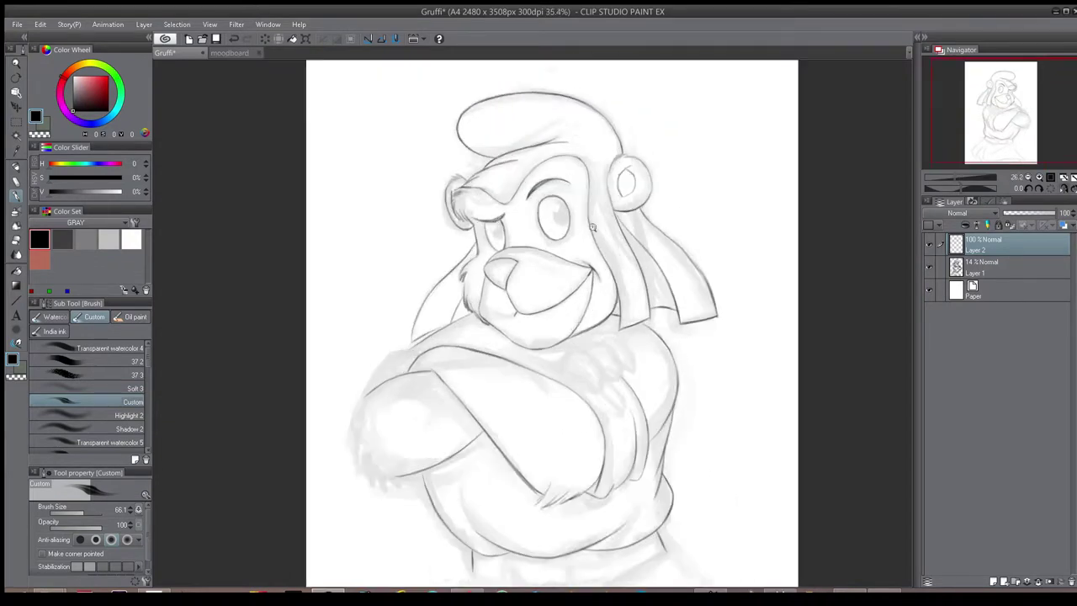
- Ink the irises with their highlights in both of the bear's eyes
scroll(585, 226, "up", 6)
left_click_drag(520, 181, 531, 219)
key("ctrl+z")
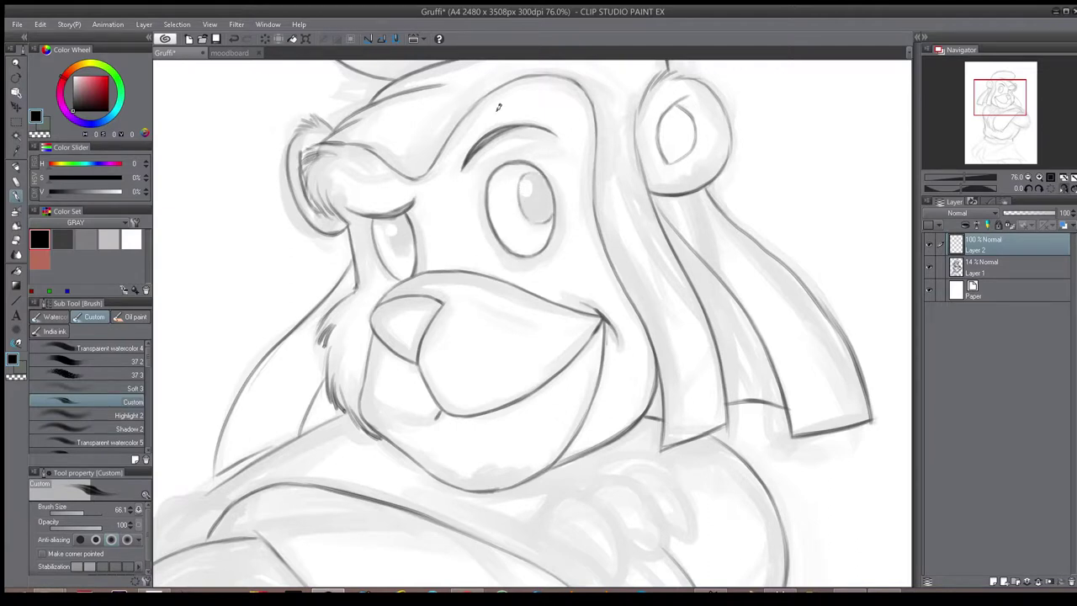
key("h")
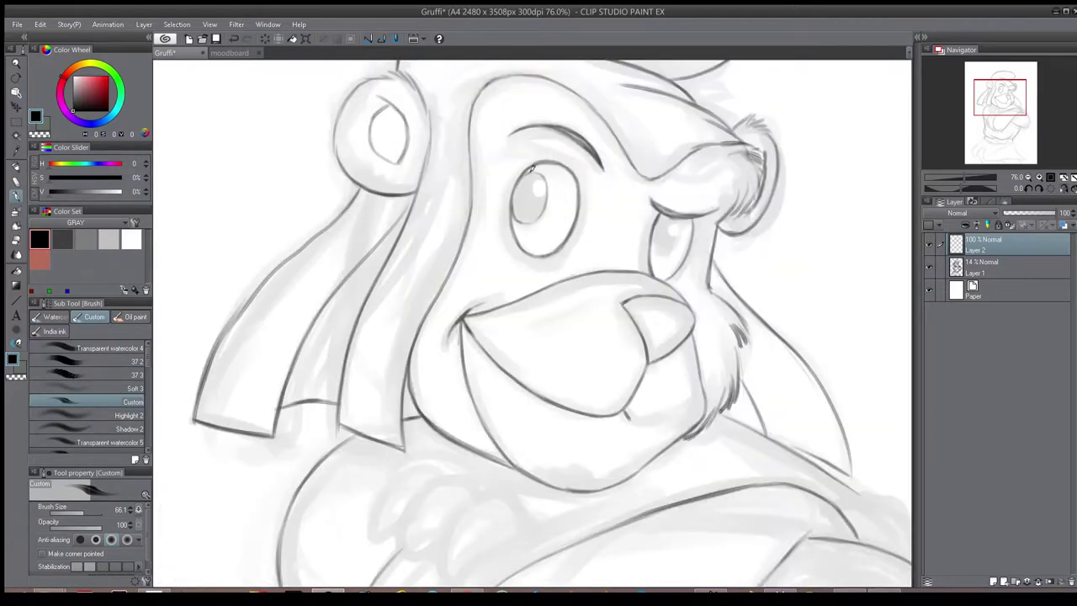
key("h")
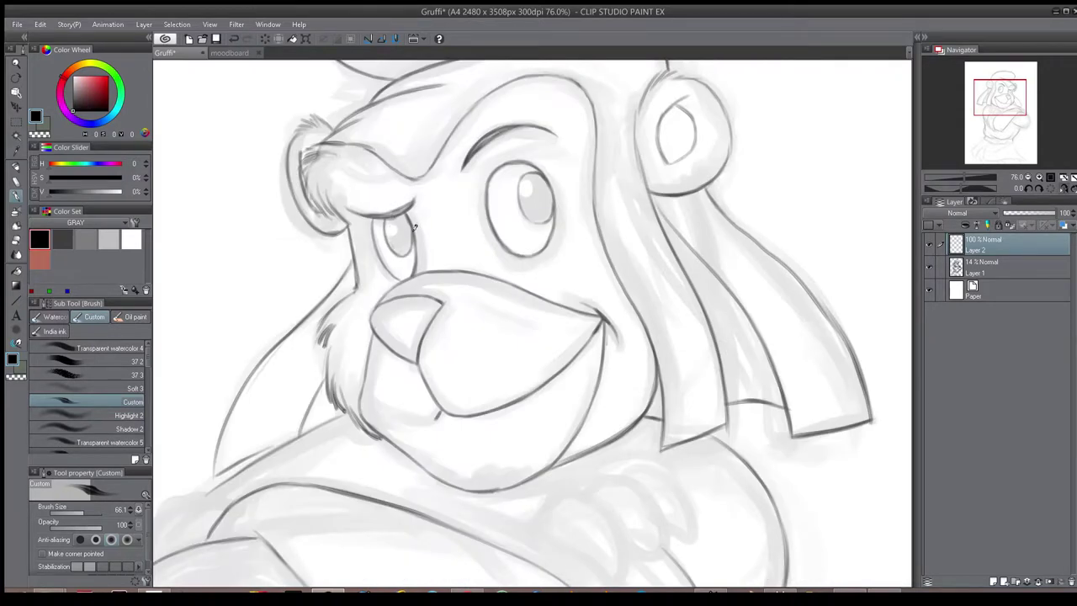
- Ink the far lip line running from the centre of the muzzle to the furry cheek
key("ctrl+0")
key("h")
scroll(591, 329, "up", 6)
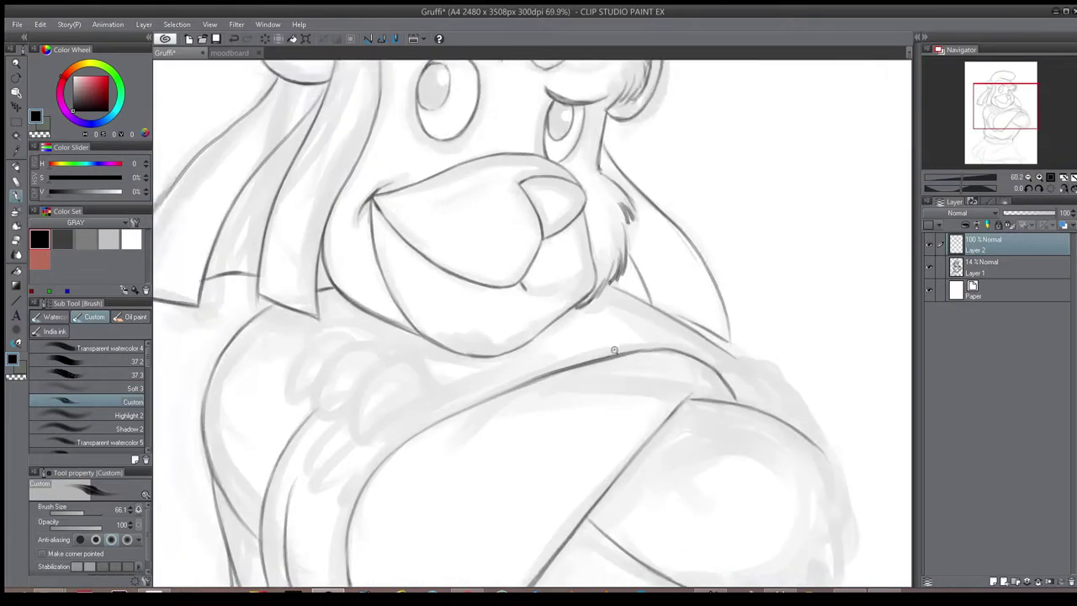
mouse_move(520, 282)
left_mouse_down()
mouse_move(596, 271)
mouse_move(550, 290)
left_mouse_up()
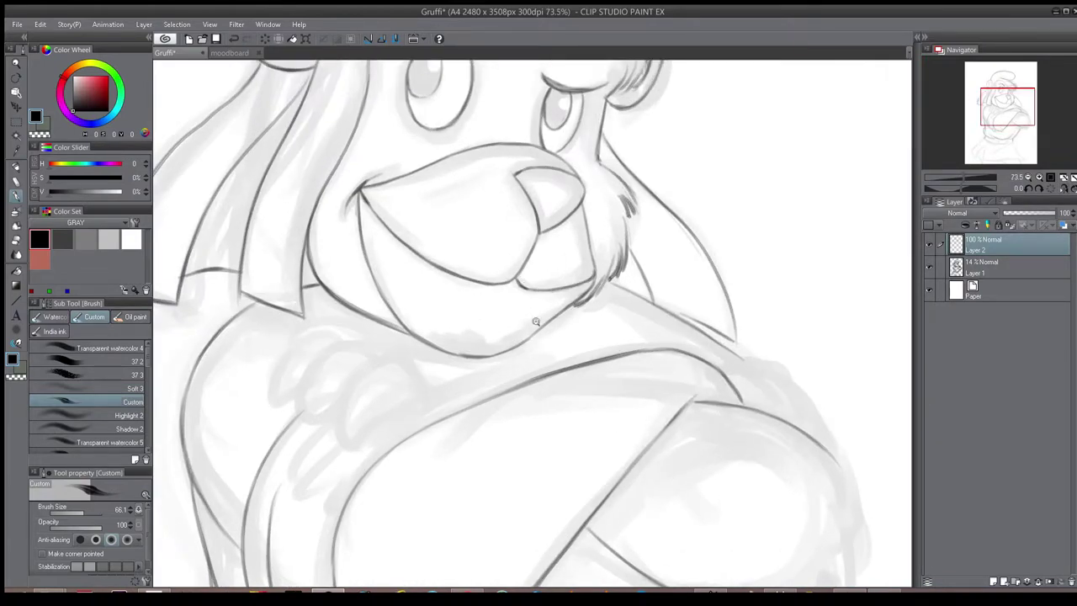
scroll(531, 328, "down", 3)
- Refine the corner where the far lip meets the furry cheek, alternating between the eraser and the brush
key("h")
scroll(505, 312, "up", 5)
key("e")
key("[")
key("b")
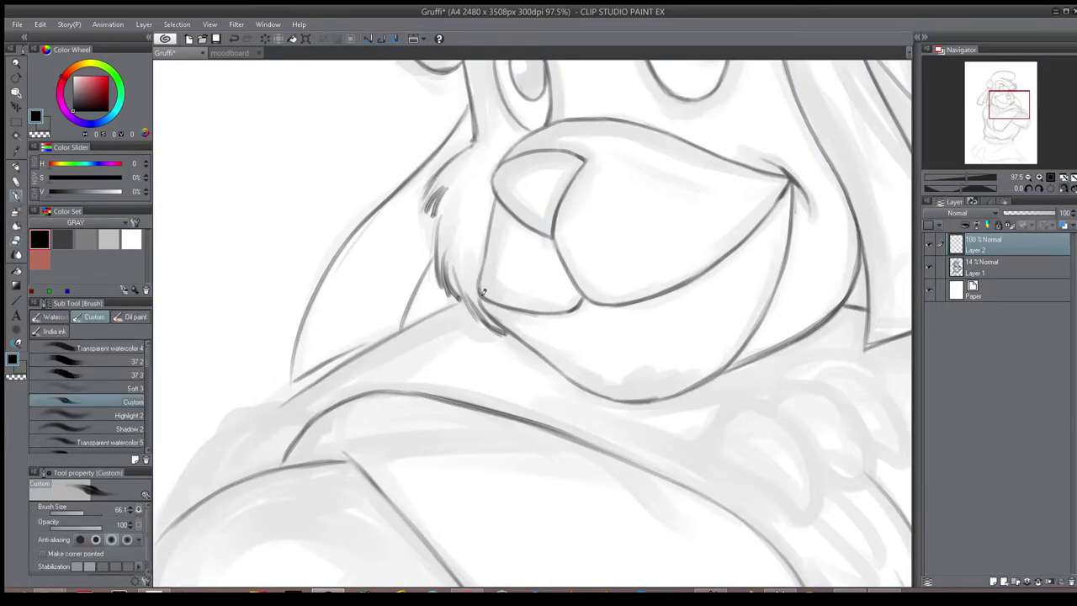
key("e")
key("b")
key("e")
key("b")
key("e")
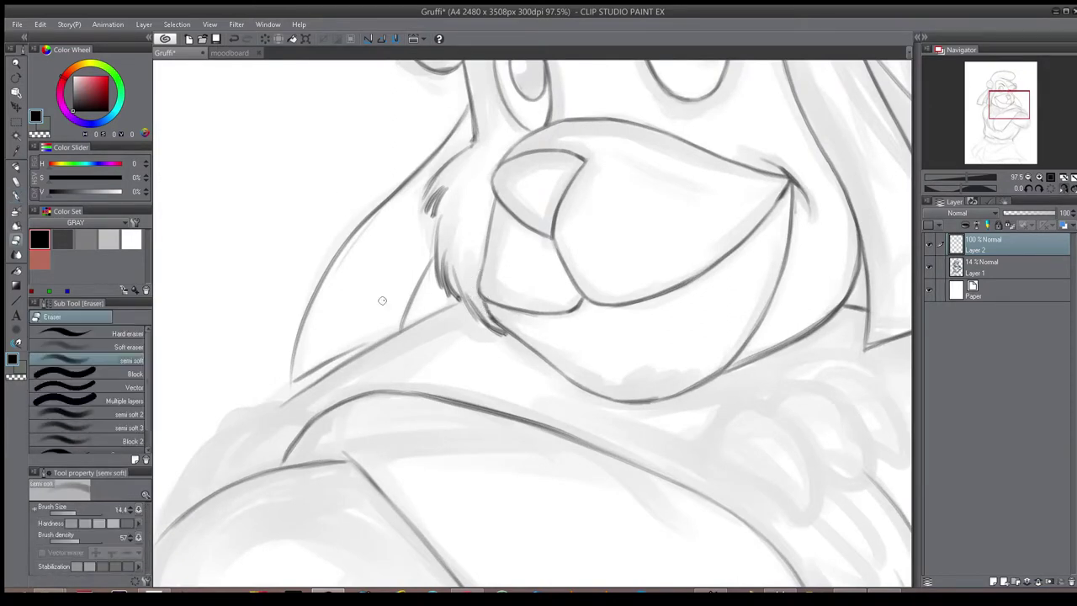
scroll(437, 251, "down", 5)
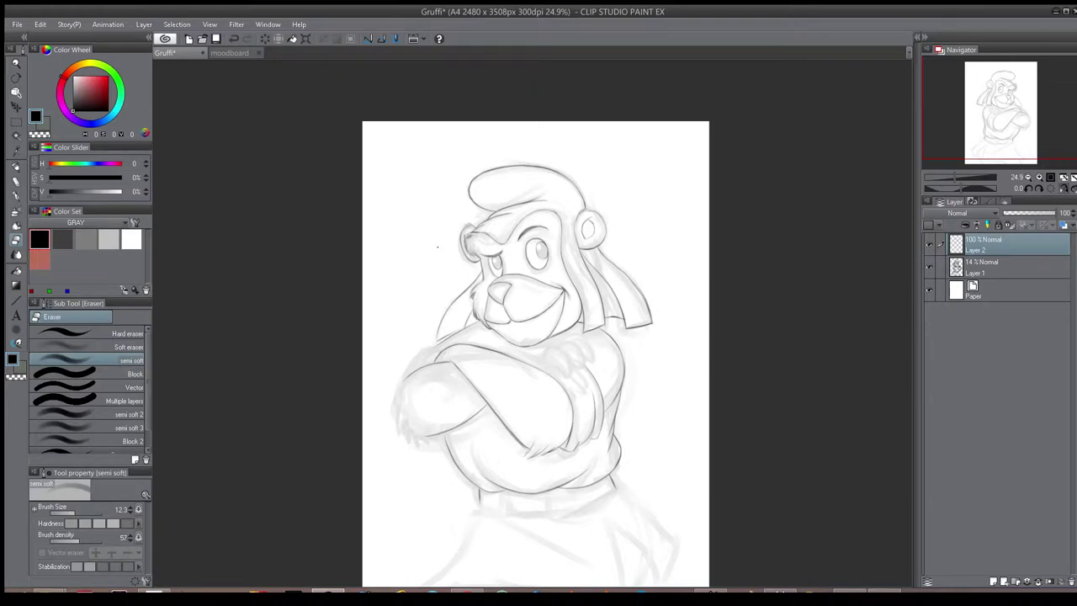
- Ink the far shoulder bump and the outer contour of the bent elbow, redoing strokes that miss the sketch
scroll(483, 385, "up", 5)
key("b")
key("ctrl+z")
mouse_move(426, 244)
left_mouse_down()
mouse_move(383, 239)
mouse_move(347, 265)
mouse_move(339, 292)
left_mouse_up()
key("ctrl+z")
left_click_drag(336, 293, 309, 336)
key("ctrl+z")
key("ctrl+z")
mouse_move(375, 246)
left_mouse_down()
mouse_move(341, 267)
mouse_move(301, 330)
mouse_move(293, 389)
left_mouse_up()
- Ink short fur tufts along the lower outer corner of the elbow
mouse_move(319, 317)
left_mouse_down()
mouse_move(302, 346)
mouse_move(310, 328)
left_mouse_up()
key("ctrl+z")
mouse_move(313, 374)
left_mouse_down()
mouse_move(329, 291)
mouse_move(325, 370)
mouse_move(335, 380)
left_mouse_up()
mouse_move(368, 370)
left_mouse_down()
mouse_move(337, 342)
mouse_move(325, 361)
left_mouse_up()
mouse_move(330, 340)
left_mouse_down()
mouse_move(348, 373)
mouse_move(360, 370)
left_mouse_up()
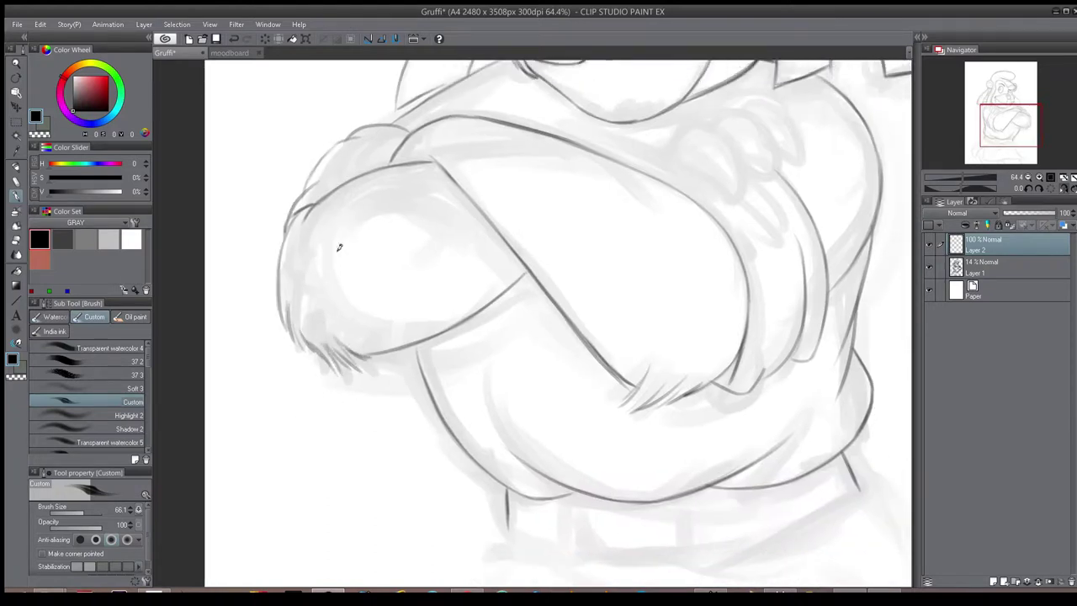
- Ink the belt's vertical divisions and its curved lower edge below the belly
scroll(427, 449, "down", 4)
key("h")
left_click_drag(520, 490, 527, 311)
left_click_drag(539, 261, 604, 265)
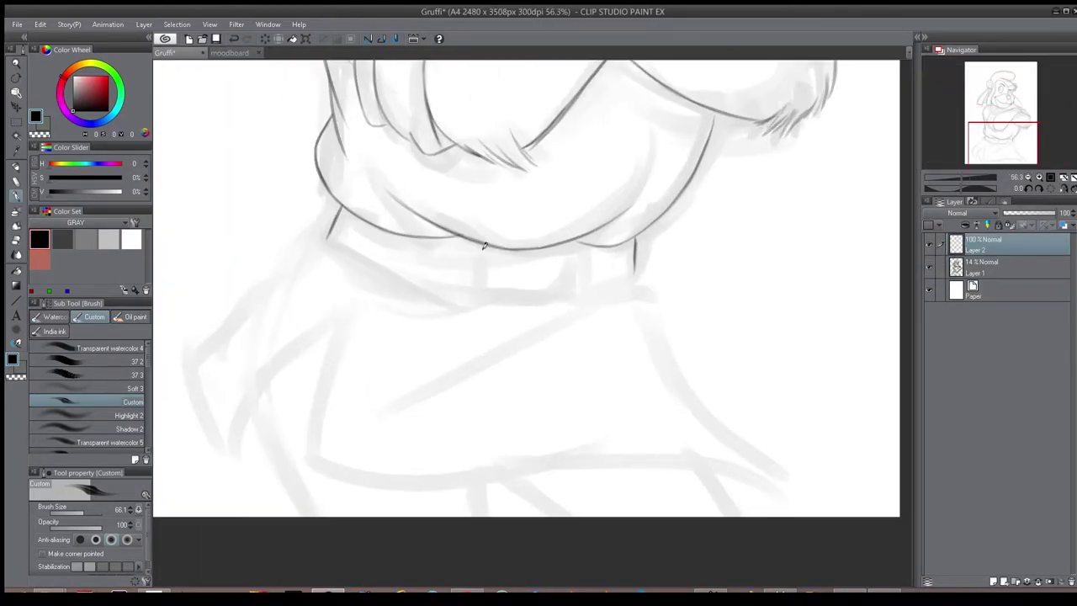
left_click_drag(483, 249, 481, 284)
key("h")
mouse_move(483, 287)
left_mouse_down()
mouse_move(521, 287)
mouse_move(484, 277)
mouse_move(484, 286)
mouse_move(535, 288)
mouse_move(651, 276)
left_mouse_up()
mouse_move(433, 272)
left_mouse_down()
mouse_move(474, 286)
mouse_move(519, 270)
left_mouse_up()
- Ink the skirt's outer side contour from the belt and a long diagonal fold across the front panel
scroll(642, 336, "down", 5)
scroll(587, 323, "up", 6)
scroll(504, 353, "down", 3)
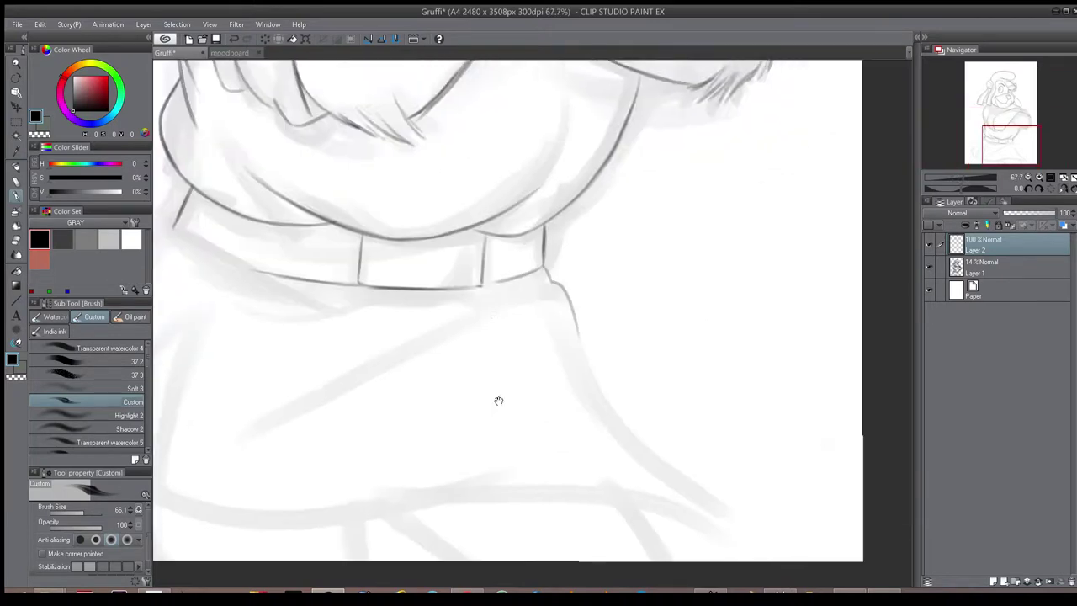
left_click_drag(586, 272, 626, 351)
left_click_drag(538, 266, 411, 330)
key("ctrl+z")
left_click_drag(572, 255, 469, 303)
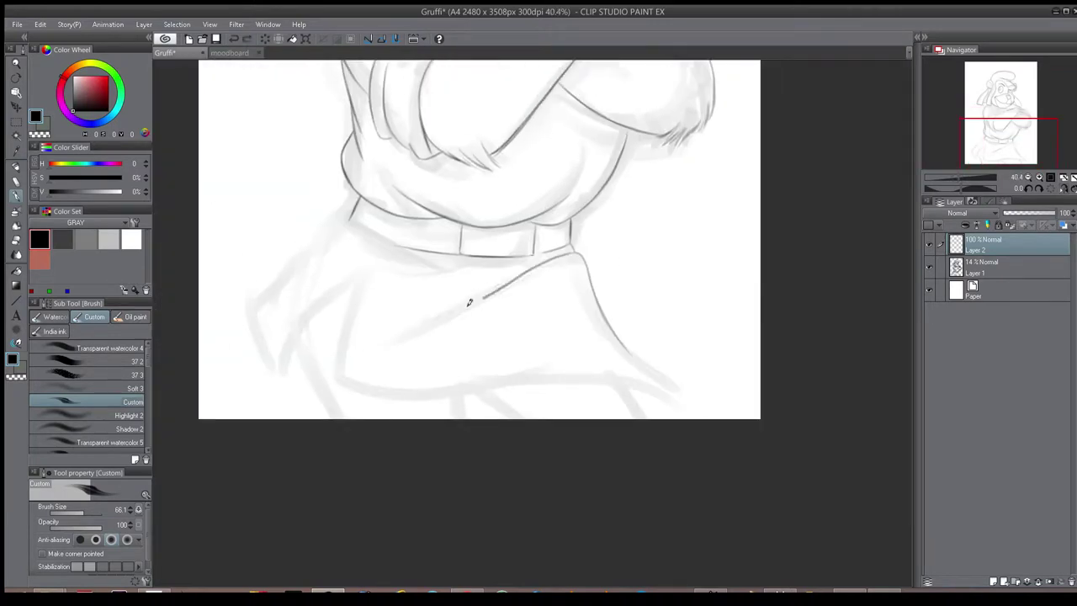
key("ctrl+z")
key("h")
key("ctrl+z")
left_click_drag(496, 251, 640, 323)
- Ink a short fold under the belt and the outer edge of the skirt's side flap down to its pointed tip
left_click_drag(597, 254, 659, 285)
key("ctrl+z")
mouse_move(721, 208)
left_mouse_down()
mouse_move(630, 222)
mouse_move(711, 308)
left_mouse_up()
key("ctrl+z")
left_click_drag(619, 219, 727, 320)
key("ctrl+z")
key("h")
key("e")
mouse_move(340, 323)
left_mouse_down()
mouse_move(387, 266)
mouse_move(418, 338)
left_mouse_up()
key("b")
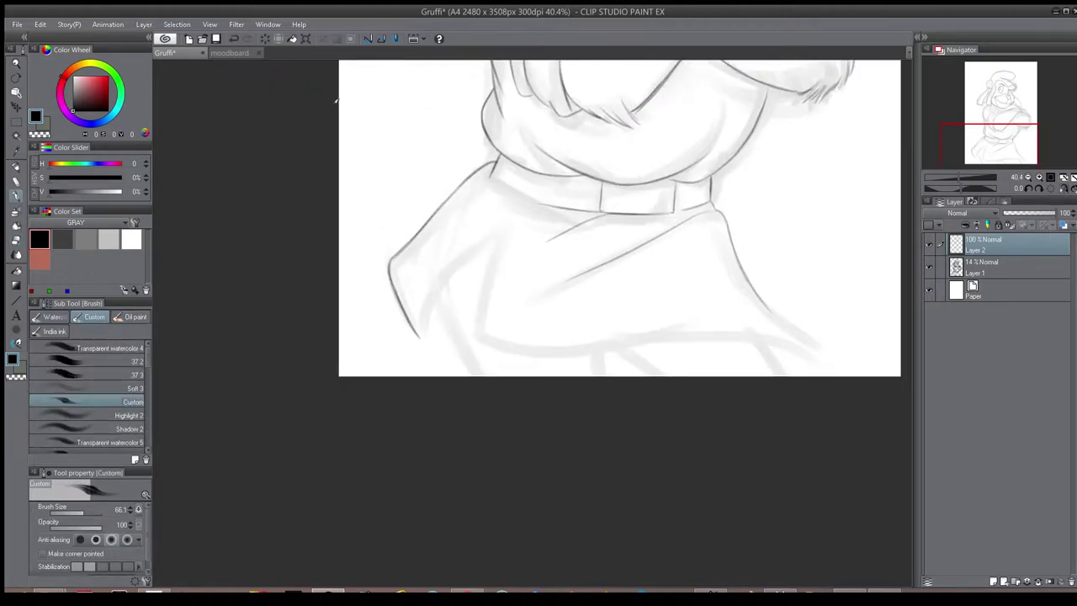
- Ink the side flap's inner edge up from its tip and the leg contour emerging beneath it
key("h")
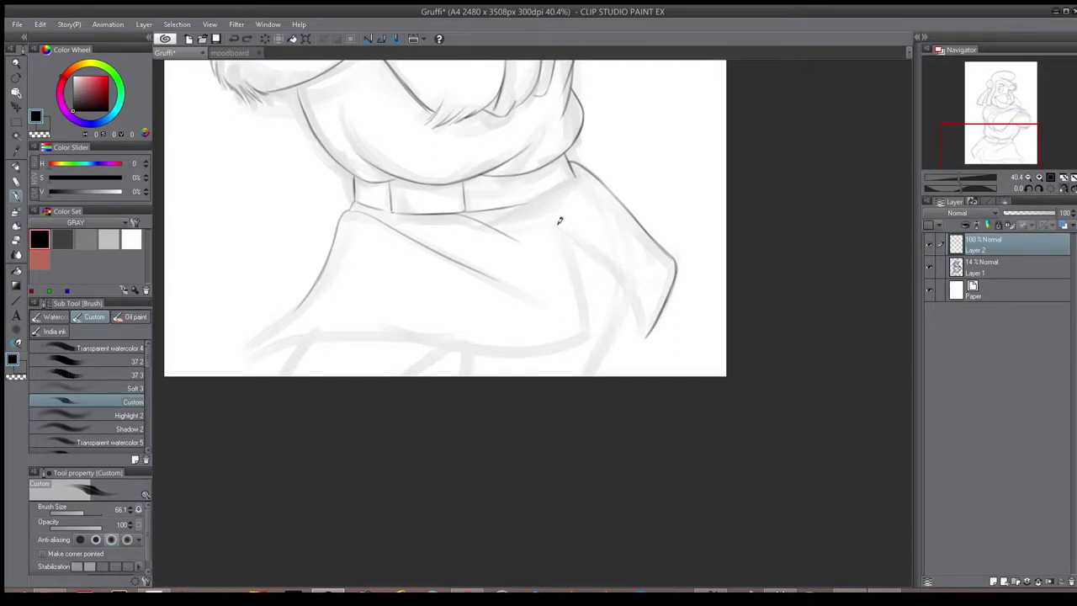
key("h")
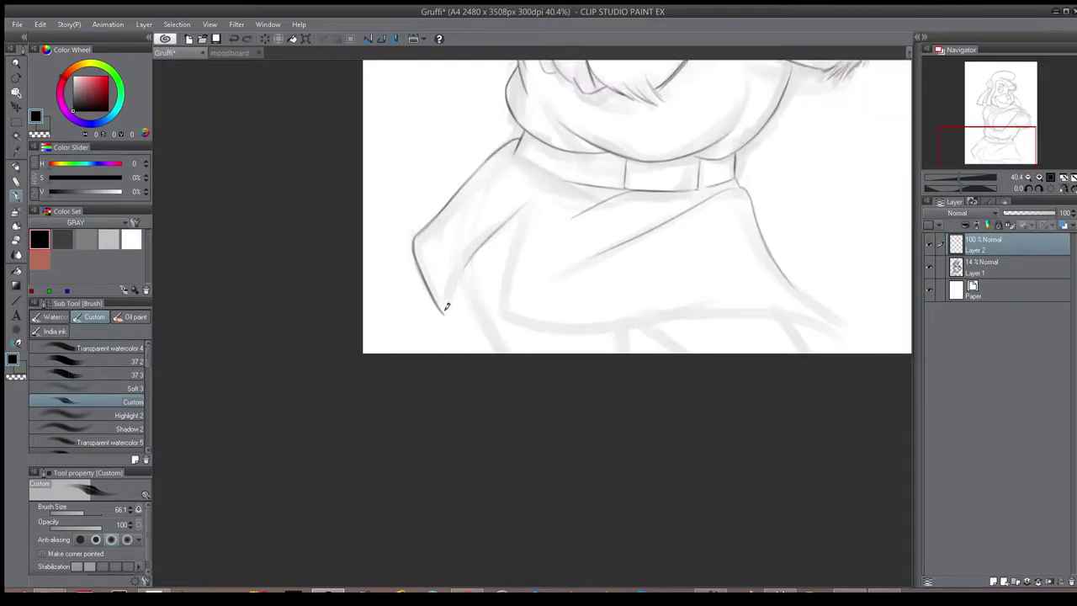
left_click_drag(463, 273, 446, 312)
left_click_drag(464, 266, 495, 350)
key("h")
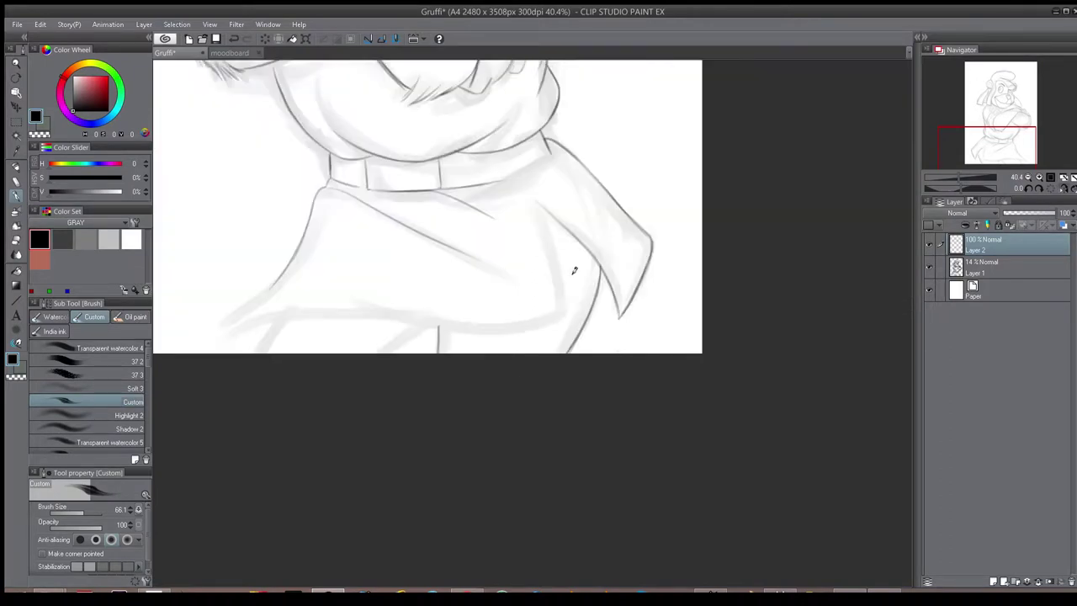
- Ink the front panel's long hem from its inner corner to the far pointed tip and tidy it with the eraser
key("h")
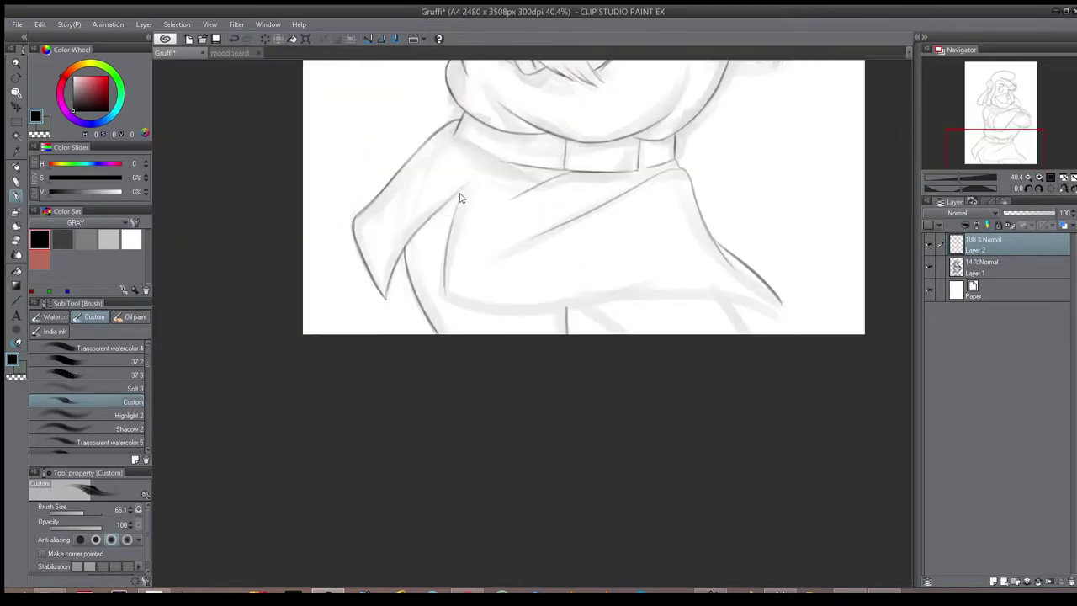
mouse_move(450, 252)
left_mouse_down()
mouse_move(445, 314)
mouse_move(659, 300)
left_mouse_up()
key("ctrl+z")
left_click_drag(447, 317, 685, 297)
key("h")
key("h")
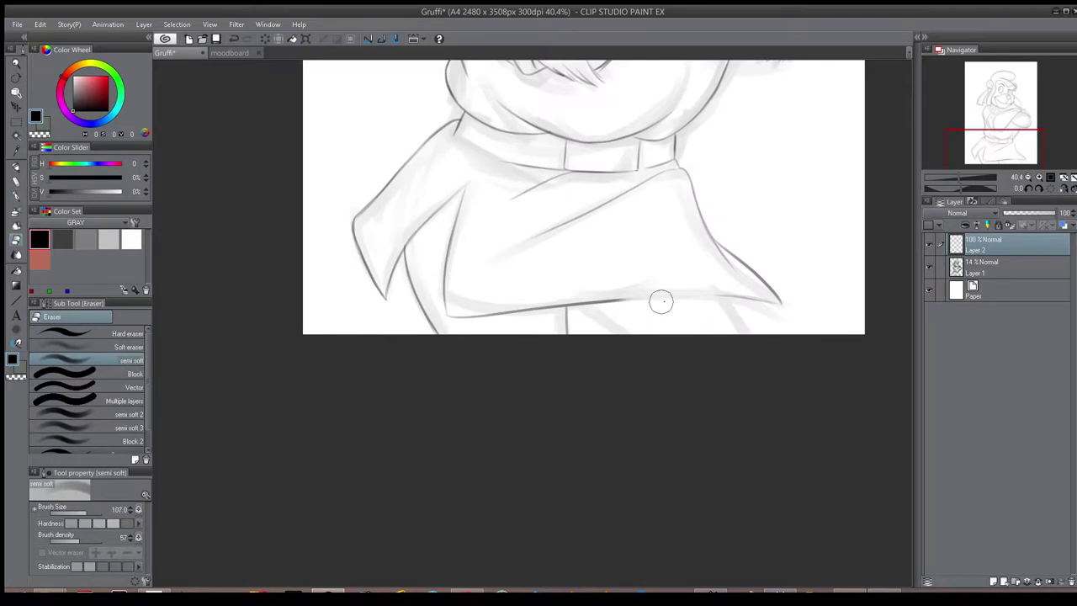
mouse_move(569, 300)
left_mouse_down()
mouse_move(720, 286)
mouse_move(772, 295)
left_mouse_up()
key("e")
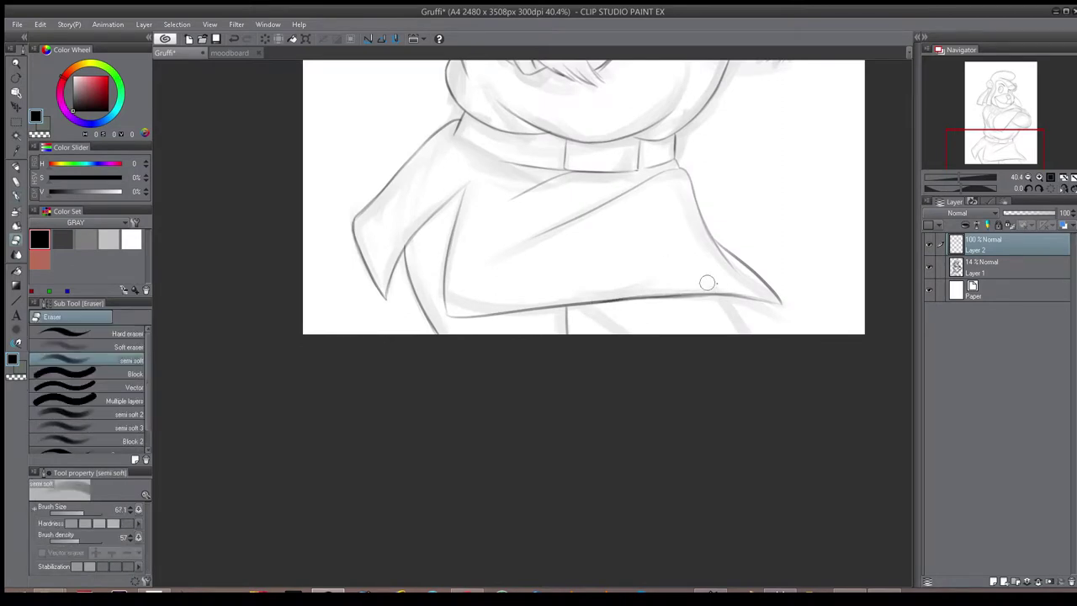
- Ink the short leg contours below the skirt's hem down to the page edge
scroll(587, 291, "down", 4)
scroll(574, 224, "up", 4)
key("b")
left_click_drag(517, 313, 545, 342)
key("ctrl+z")
left_click_drag(661, 303, 682, 342)
- Erase the skirt's long diagonal fold and re-ink it at a steeper angle from the hip corner
scroll(670, 345, "down", 5)
scroll(620, 356, "up", 5)
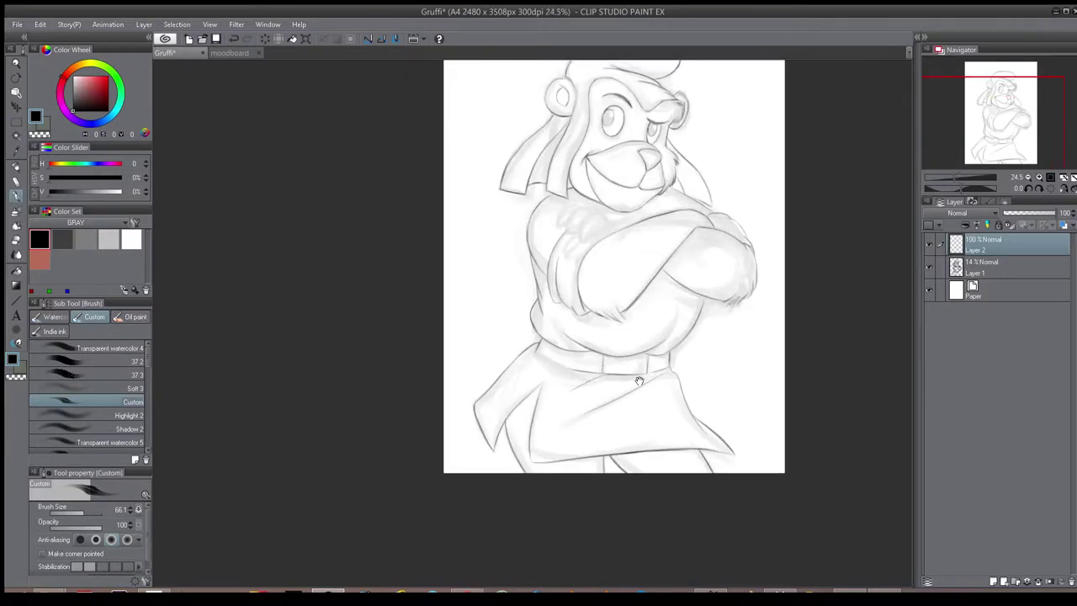
key("e")
key("b")
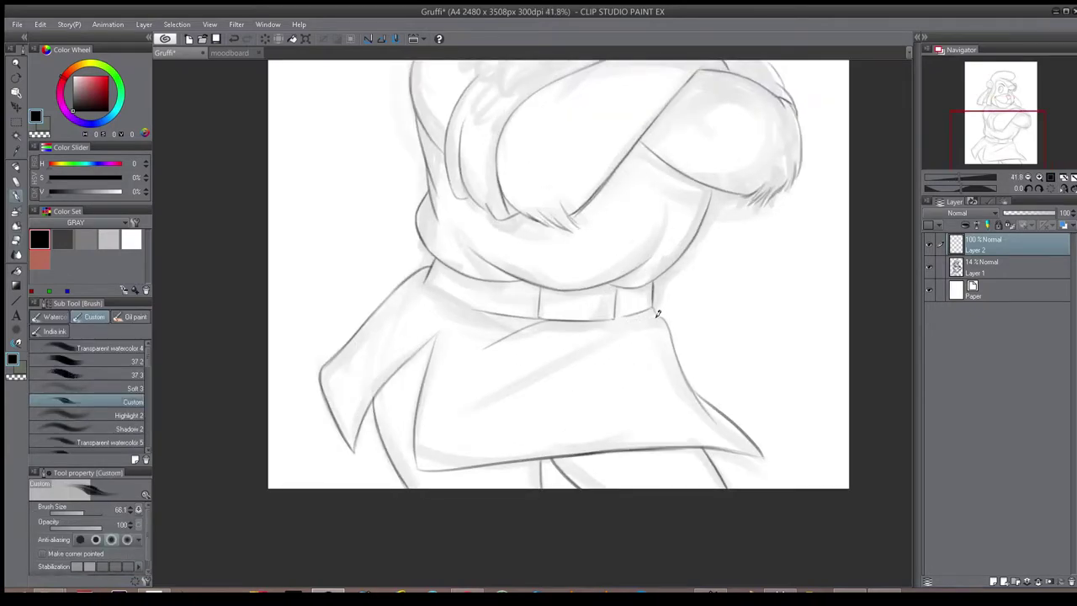
scroll(659, 322, "down", 4)
scroll(545, 249, "up", 4)
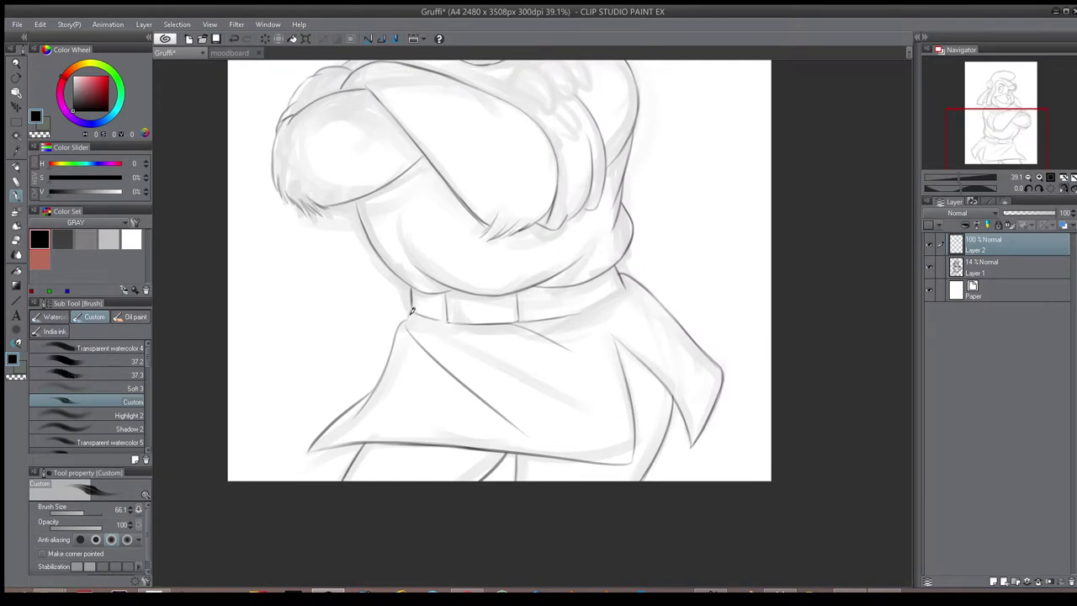
- Replace the short fold under the belt with a longer diagonal overlap line from the opposite hip and touch up the belt edge
scroll(446, 299, "down", 4)
scroll(493, 291, "up", 5)
key("e")
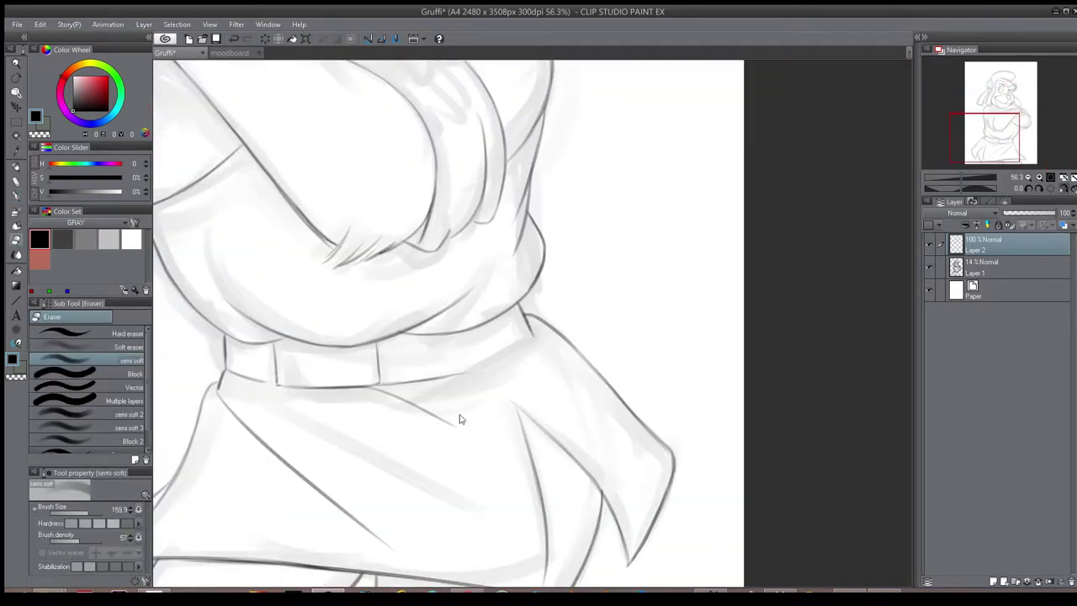
key("b")
left_click_drag(543, 325, 393, 435)
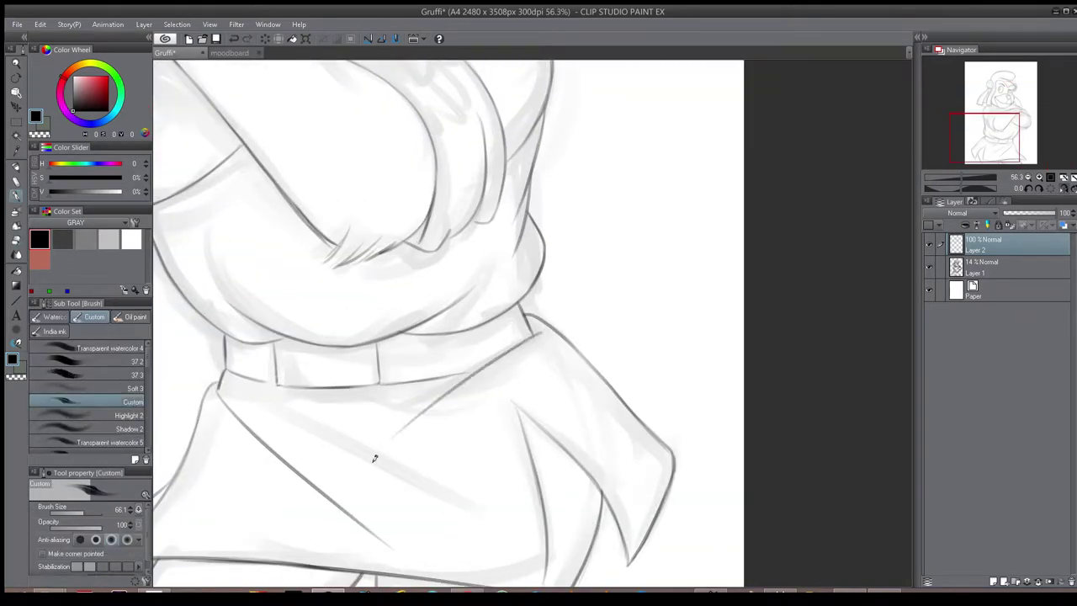
left_click_drag(431, 376, 488, 358)
left_click_drag(416, 379, 479, 368)
scroll(458, 387, "down", 9)
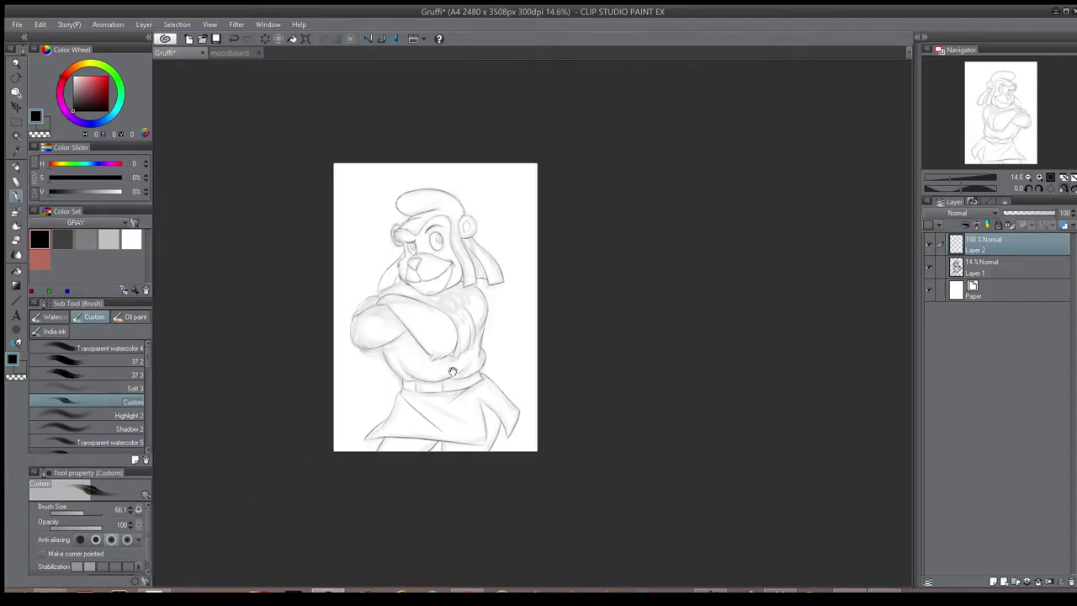
- Raise the opacity of the rough sketch on Layer 1 to 16% and return to Layer 2
scroll(442, 333, "up", 8)
key("h")
scroll(662, 288, "up", 2)
left_click(981, 267)
mouse_move(1012, 213)
left_mouse_down()
mouse_move(1049, 223)
mouse_move(1011, 214)
left_mouse_up()
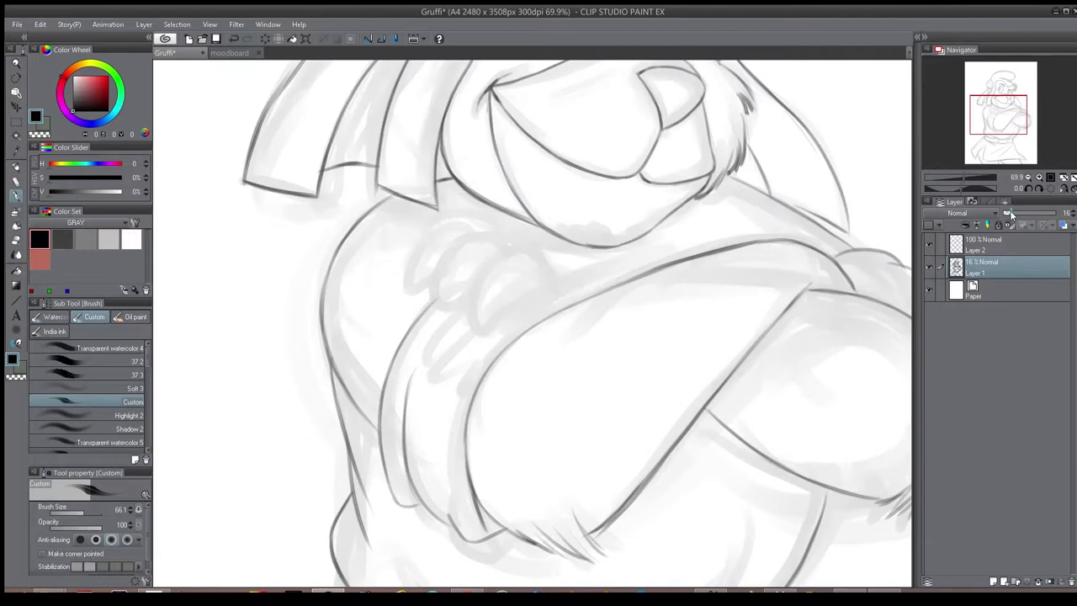
key("h")
key("alt+bracketright")
- Ink the three rounded fingers of the hand resting on the upper arm
mouse_move(516, 268)
left_mouse_down()
mouse_move(514, 258)
mouse_move(581, 257)
mouse_move(548, 290)
left_mouse_up()
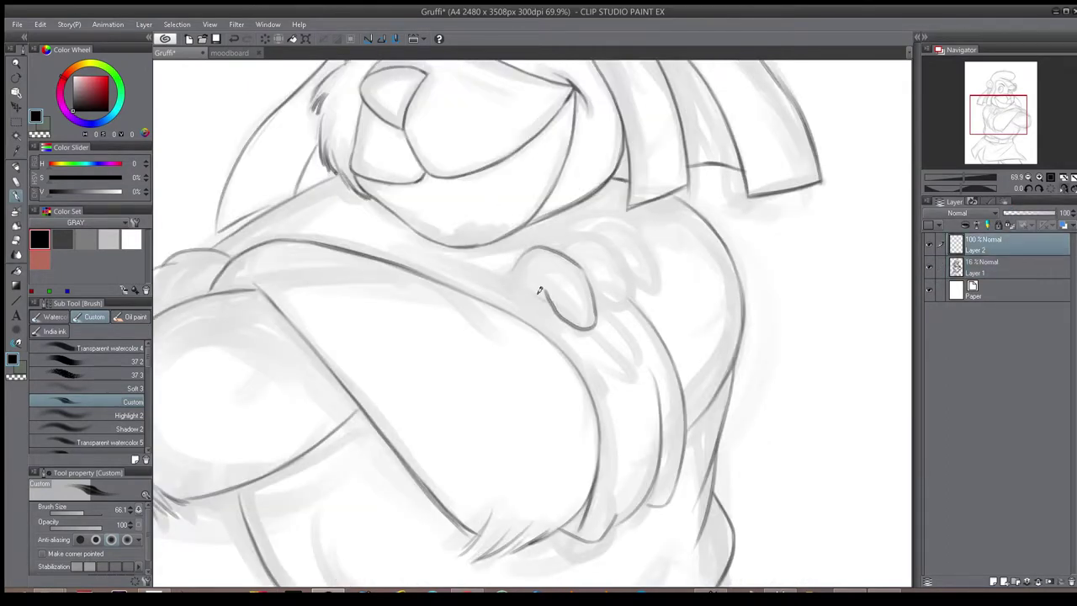
mouse_move(570, 229)
left_mouse_down()
mouse_move(636, 281)
mouse_move(602, 306)
left_mouse_up()
mouse_move(599, 225)
left_mouse_down()
mouse_move(657, 270)
mouse_move(632, 280)
mouse_move(646, 252)
mouse_move(639, 299)
left_mouse_up()
key("e")
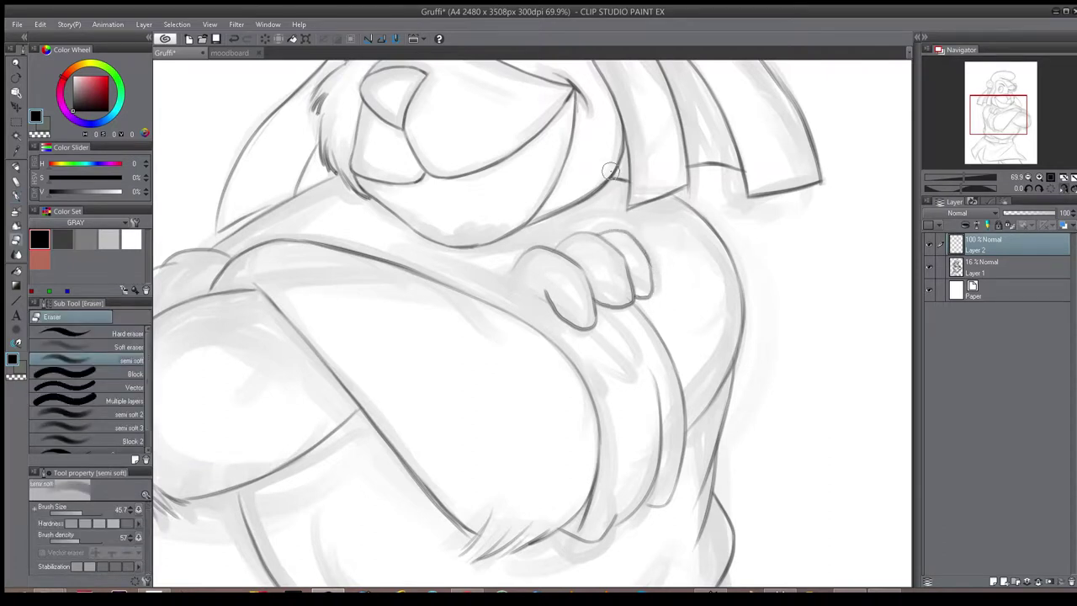
- Lasso the inked fingers on Layer 2, shift them slightly down towards the folded arm and clear the selection
key("m")
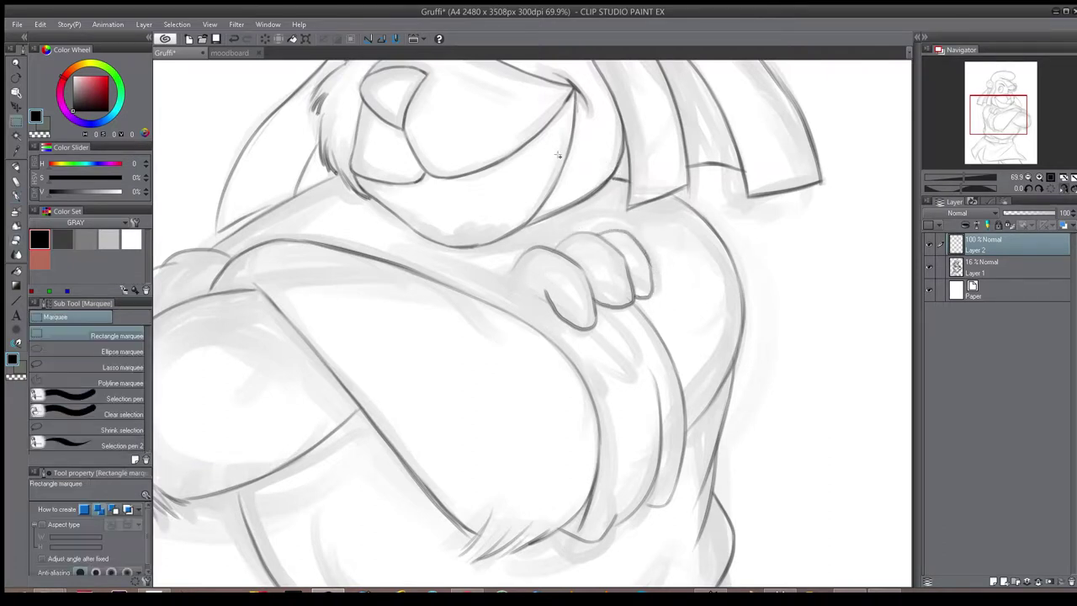
left_click(122, 367)
mouse_move(575, 224)
left_mouse_down()
mouse_move(528, 329)
mouse_move(656, 296)
mouse_move(665, 253)
left_mouse_up()
key("k")
mouse_move(581, 264)
left_mouse_down()
mouse_move(568, 297)
mouse_move(569, 279)
mouse_move(541, 310)
mouse_move(508, 258)
left_mouse_up()
key("ctrl+z")
left_click(1001, 250)
key("ctrl+d")
- Ink the short curve of the back of the hand joining the first finger to the folded arm
key("b")
scroll(525, 337, "down", 5)
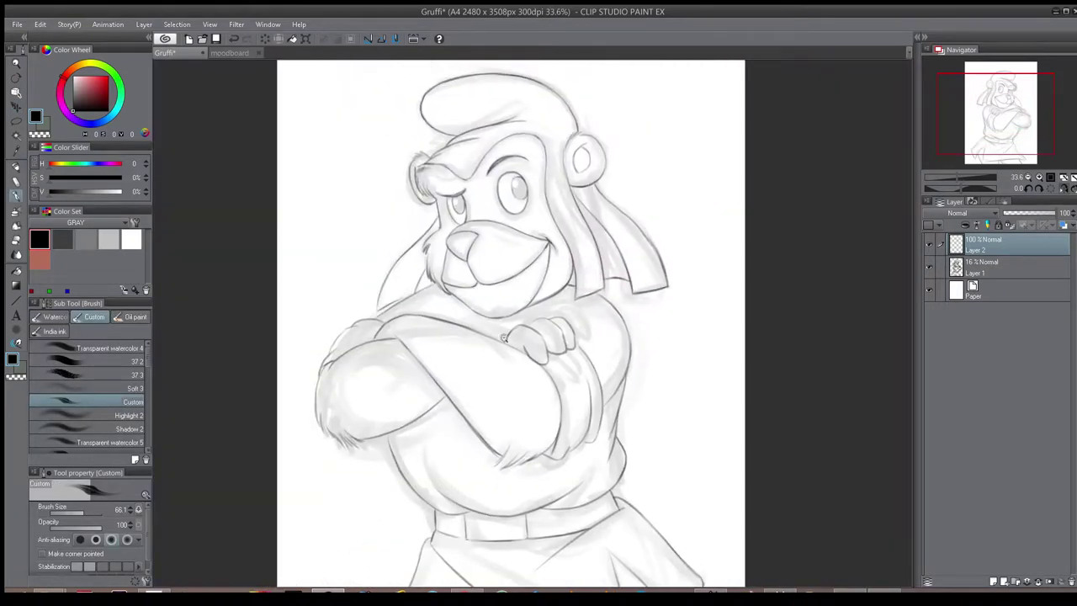
scroll(517, 313, "up", 4)
key("ctrl+z")
scroll(518, 317, "down", 5)
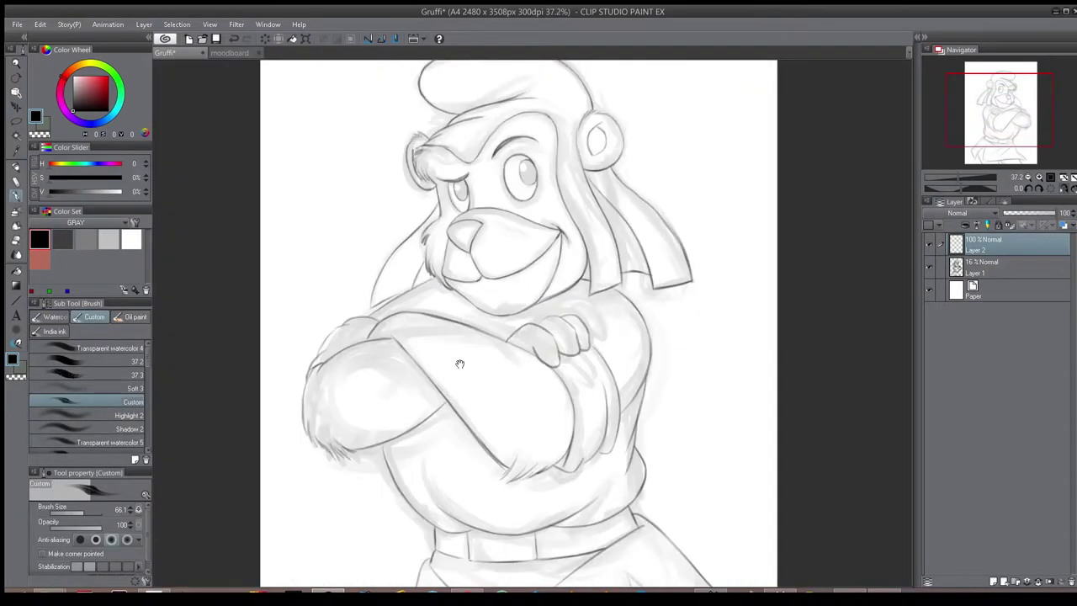
- Try to rotate and shift the lassoed elbow and furry forearm lines with a free transform
scroll(498, 236, "up", 4)
key("m")
mouse_move(450, 279)
left_mouse_down()
mouse_move(544, 384)
mouse_move(466, 438)
mouse_move(308, 407)
mouse_move(339, 346)
mouse_move(403, 290)
mouse_move(449, 276)
left_mouse_up()
key("ctrl+t")
left_click_drag(426, 387, 329, 388)
left_click_drag(579, 264, 587, 282)
left_click_drag(345, 381, 346, 369)
left_click_drag(581, 272, 589, 291)
left_click_drag(399, 365, 397, 358)
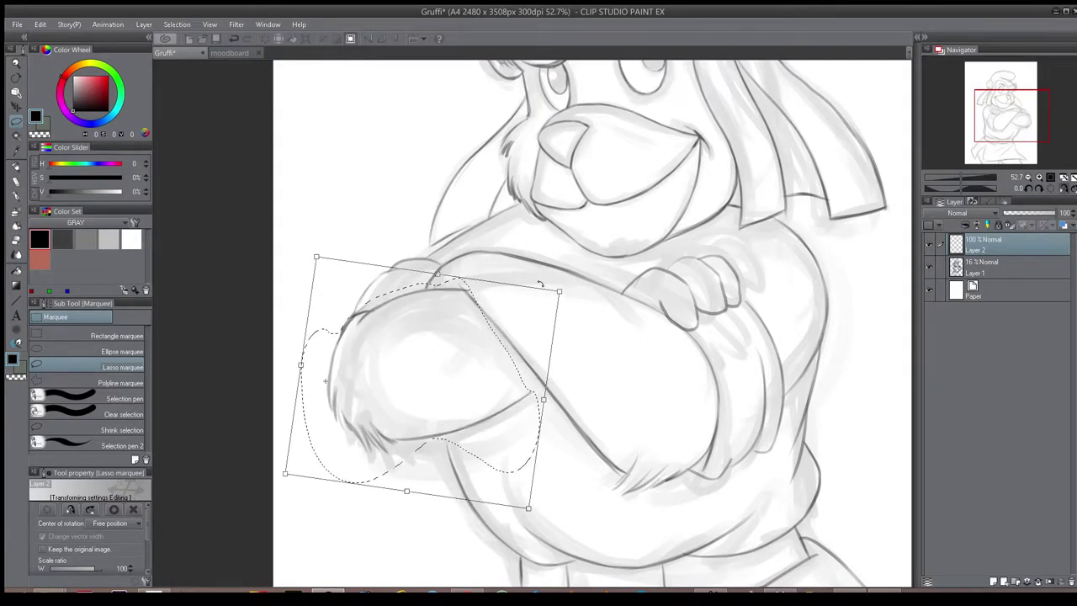
key("Return")
key("ctrl+d")
key("ctrl+z")
key("ctrl+z")
key("ctrl+d")
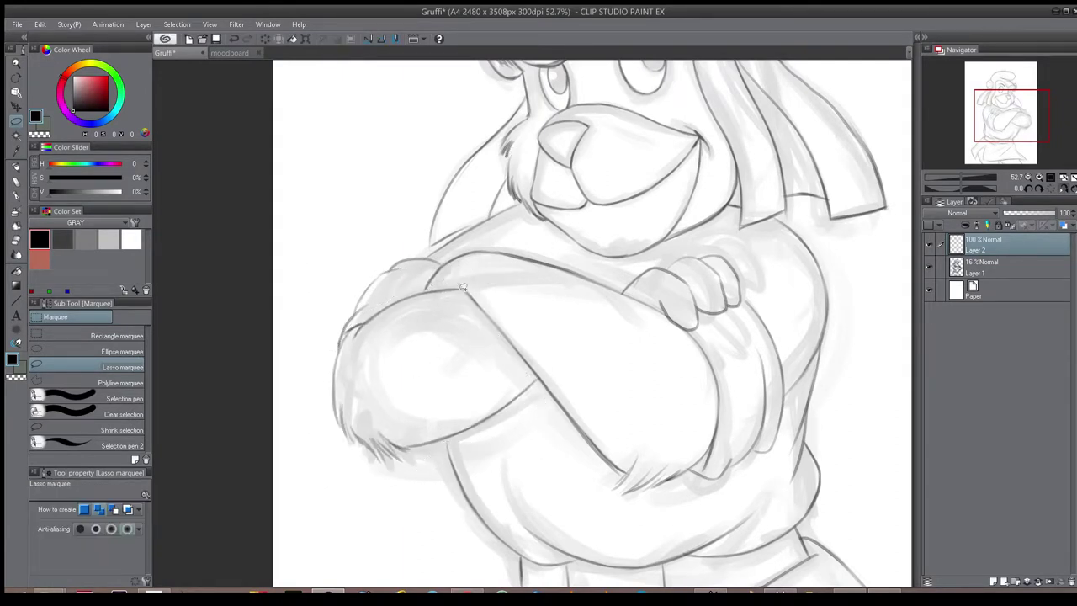
- Lasso only the elbow's upper contour, rotate and lower it with a transform, and apply the change
left_click_drag(367, 308, 468, 326)
key("ctrl+t")
left_click_drag(486, 289, 490, 318)
left_click_drag(452, 349, 489, 349)
key("Return")
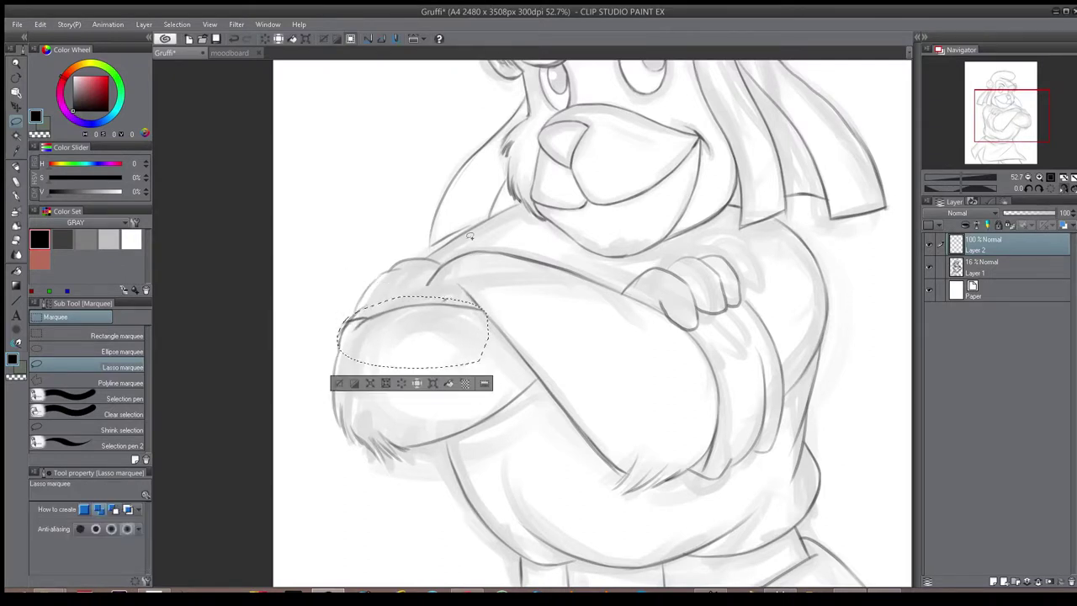
- Clear the selection and trim the stray end of the forearm's lower contour near the other arm
key("ctrl+d")
key("e")
key("b")
key("e")
key("b")
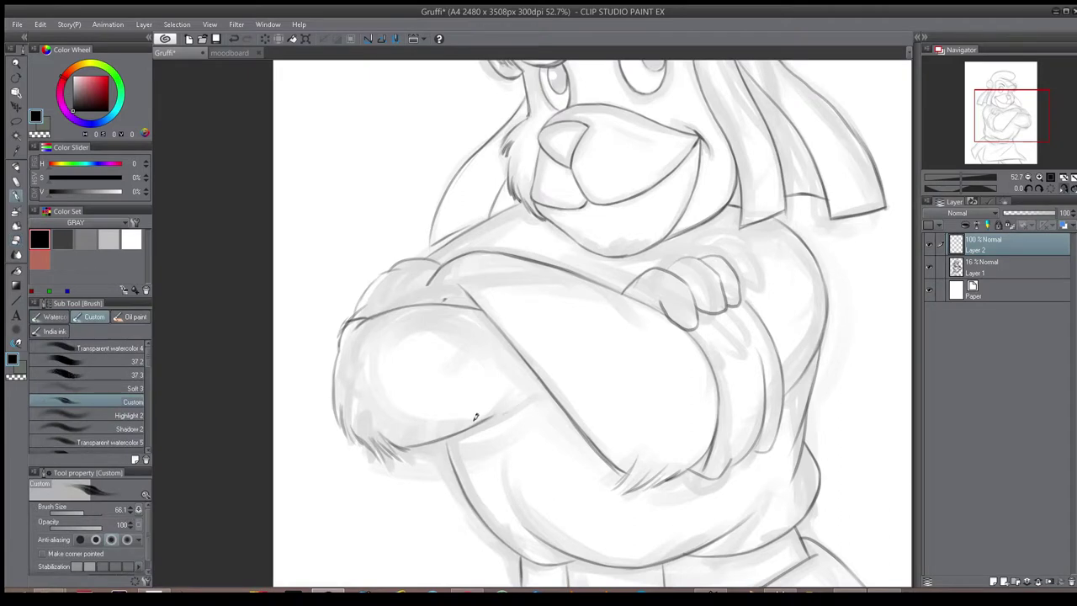
- Mirror the canvas and re-ink the forearm's lower contour from the furry elbow to the crossing arm
key("h")
key("e")
left_click_drag(552, 401, 622, 423)
key("b")
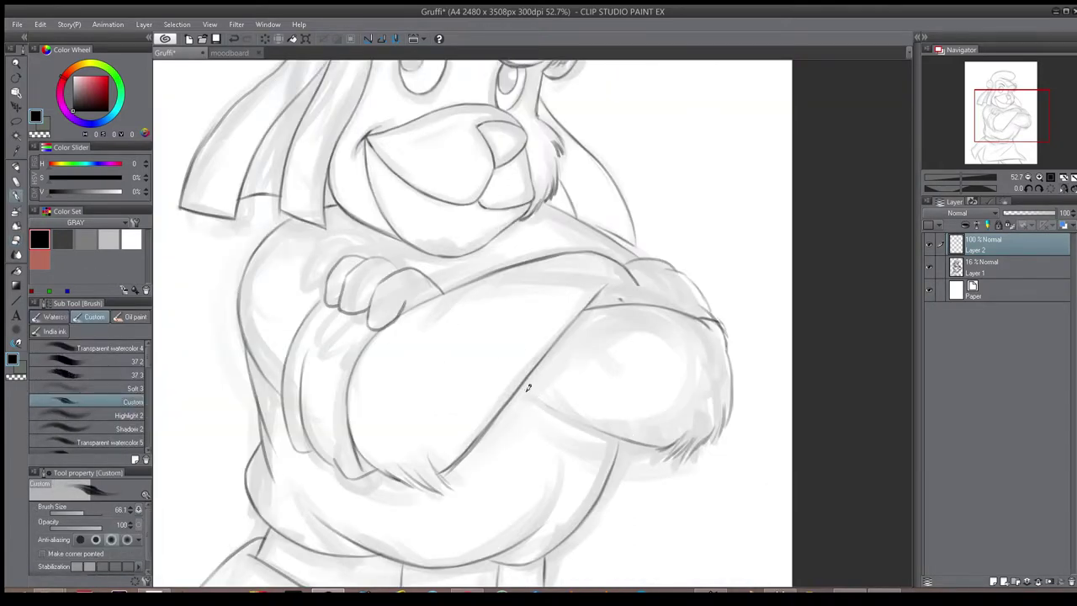
left_click_drag(543, 404, 625, 439)
- Examine the crossed arms and the whole figure in mirrored and normal views
key("h")
scroll(556, 294, "down", 4)
key("h")
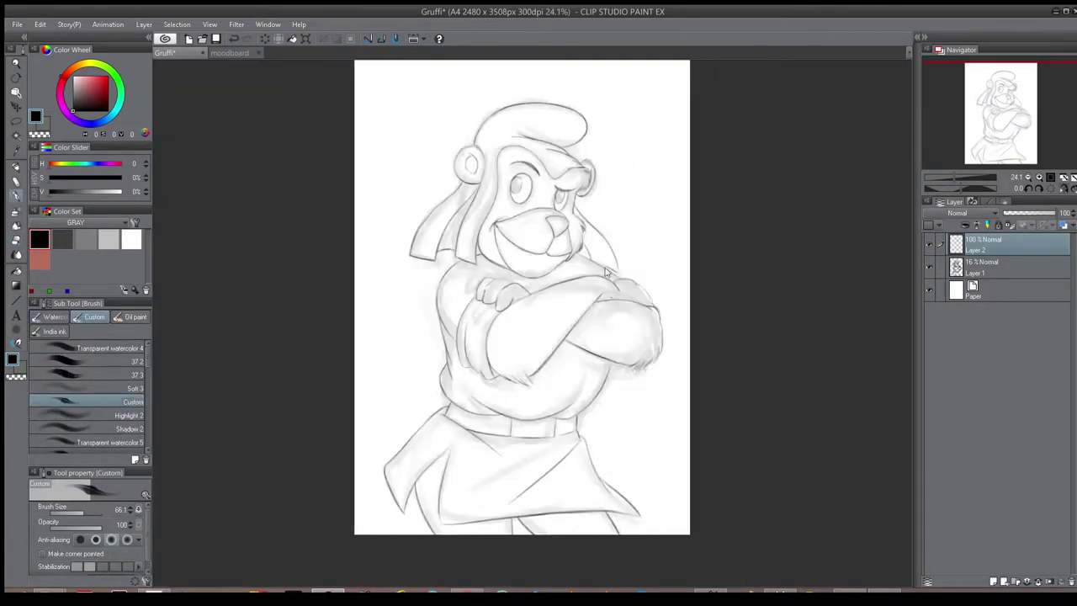
key("h")
scroll(443, 320, "up", 4)
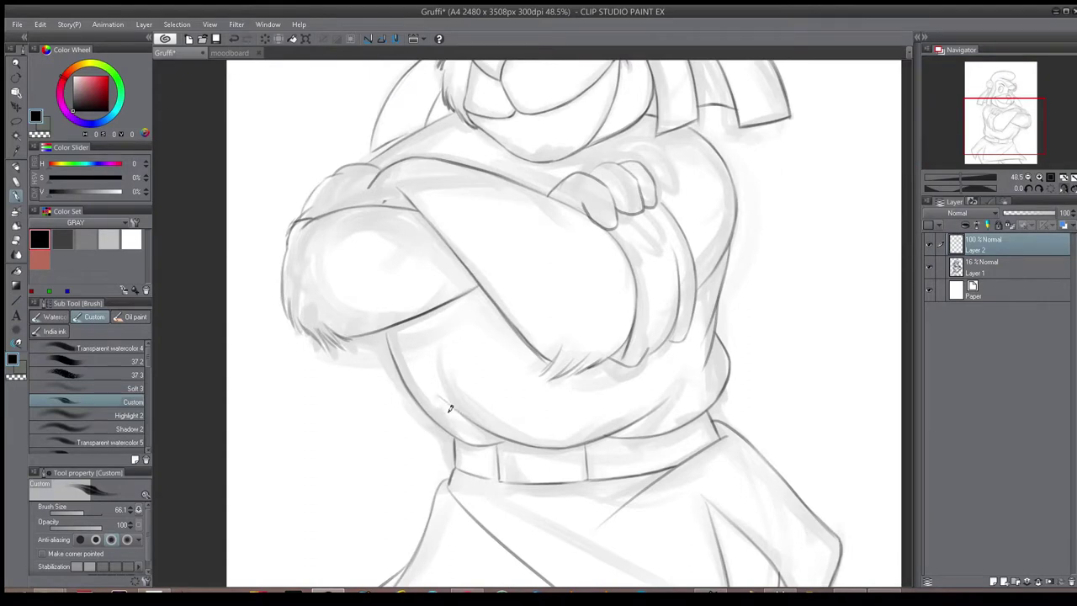
scroll(444, 399, "up", 1)
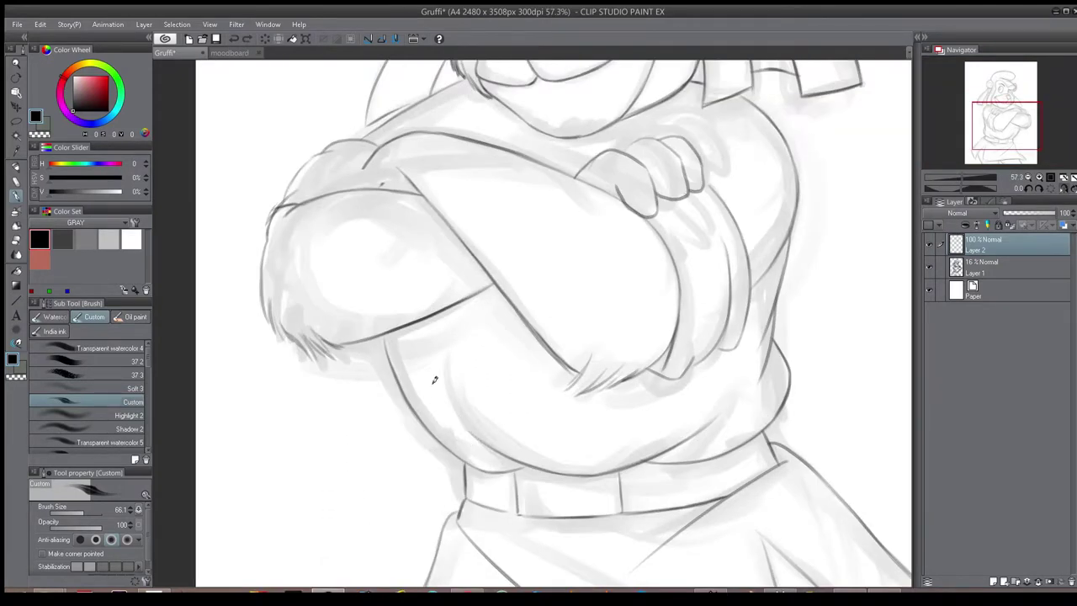
scroll(437, 378, "down", 4)
scroll(639, 382, "up", 2)
key("h")
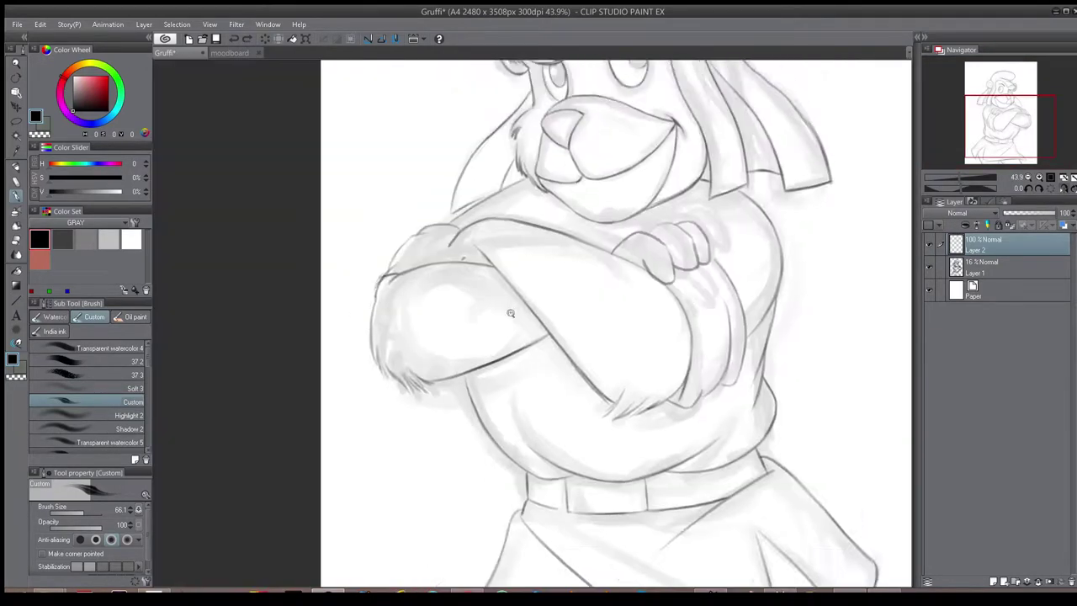
scroll(510, 312, "up", 1)
- Erase the stray dot above the elbow and extend the upper arm's curve down to the elbow's upper contour
key("e")
key("b")
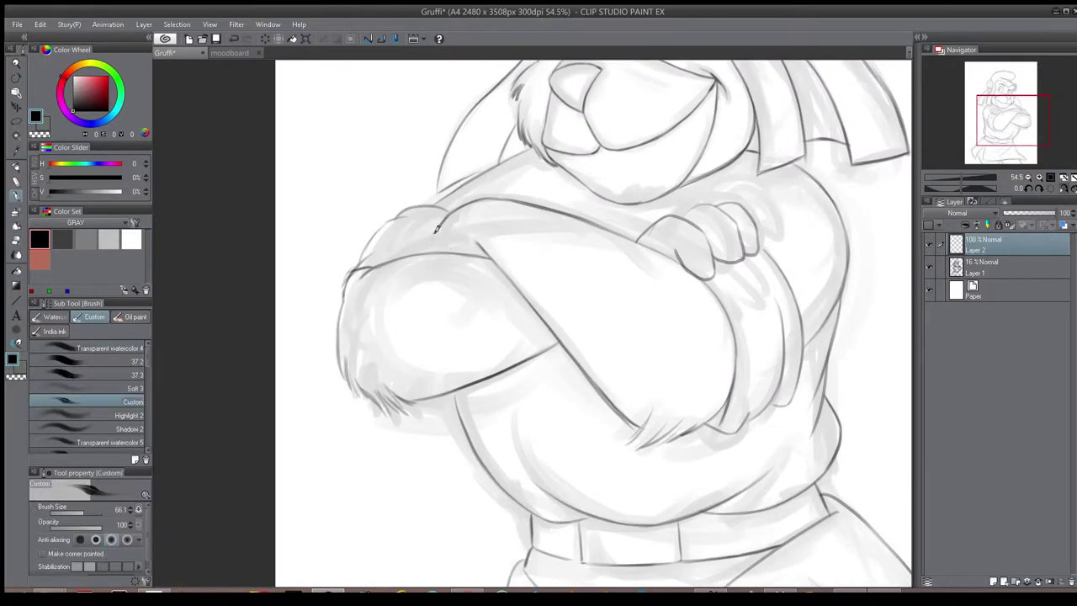
scroll(423, 235, "down", 5)
scroll(418, 251, "up", 5)
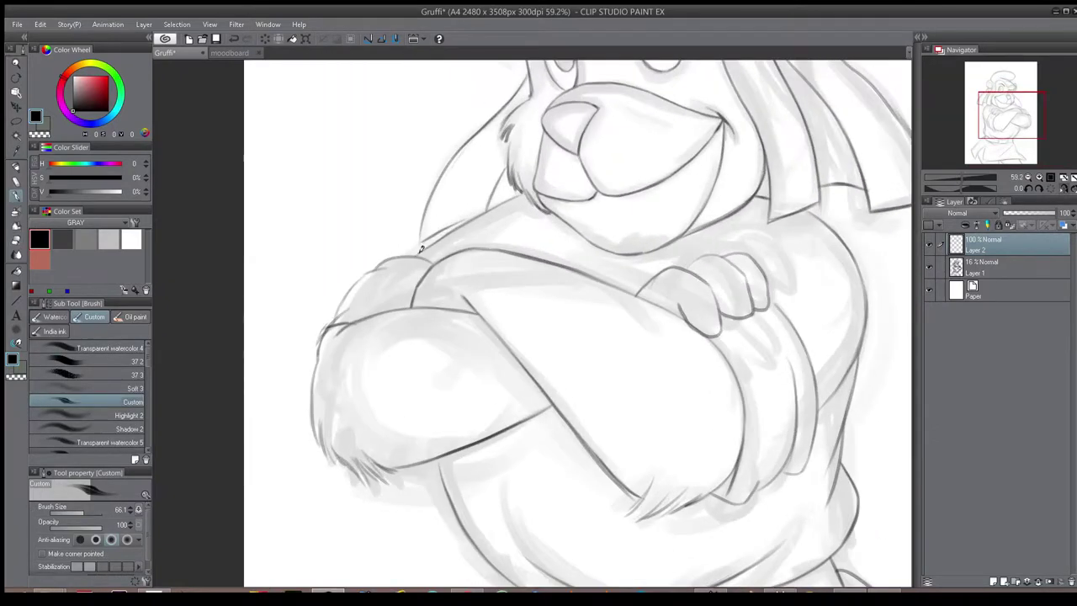
scroll(421, 249, "down", 5)
key("h")
scroll(597, 252, "up", 4)
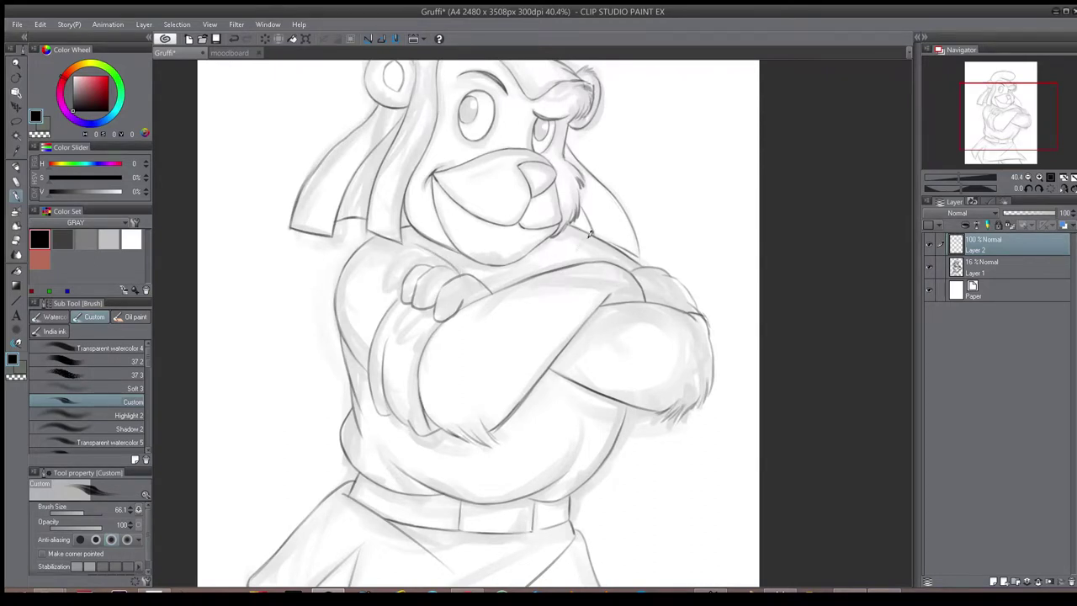
- Compare the drawing with the moodboard and ink a finger crease on the tucked hand
key("ctrl+Tab")
key("ctrl+Tab")
key("ctrl+Tab")
key("ctrl+Tab")
scroll(524, 319, "up", 4)
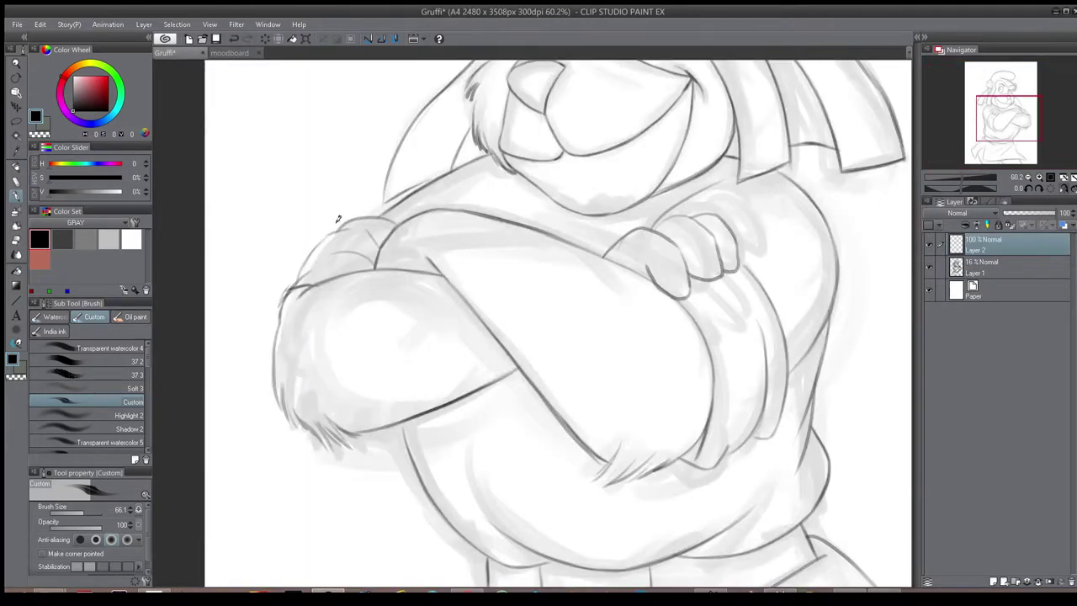
scroll(375, 264, "down", 4)
scroll(415, 293, "up", 4)
- Try to redraw the tucked hand's knuckles and the outer elbow contour with fuller curves
key("e")
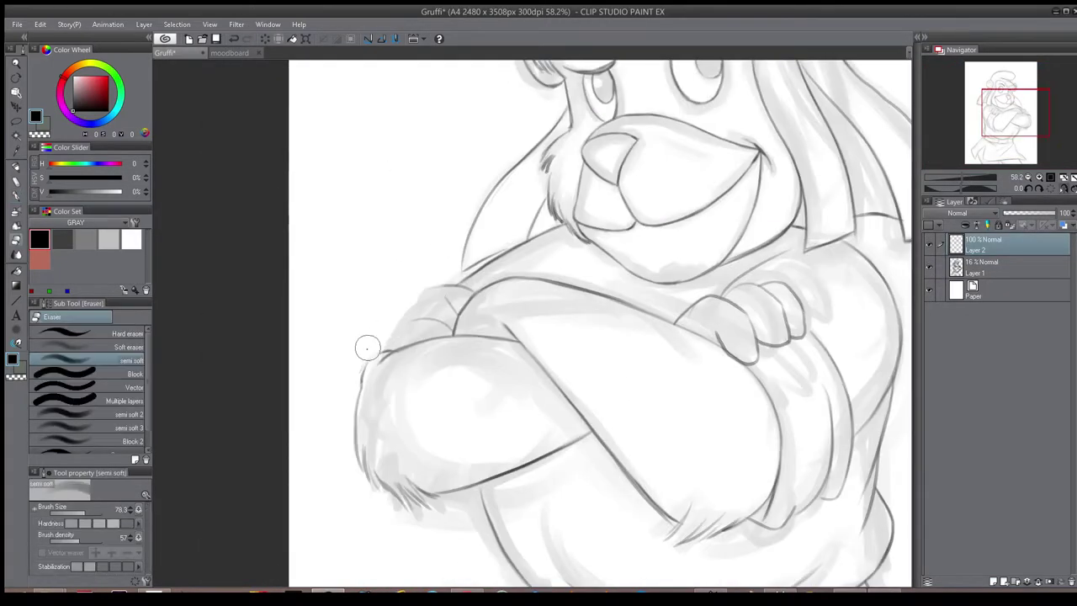
key("b")
key("e")
key("b")
mouse_move(476, 291)
left_mouse_down()
mouse_move(415, 304)
mouse_move(359, 363)
left_mouse_up()
key("ctrl+z")
mouse_move(382, 328)
left_mouse_down()
mouse_move(356, 395)
mouse_move(354, 430)
left_mouse_up()
left_click_drag(354, 392, 360, 457)
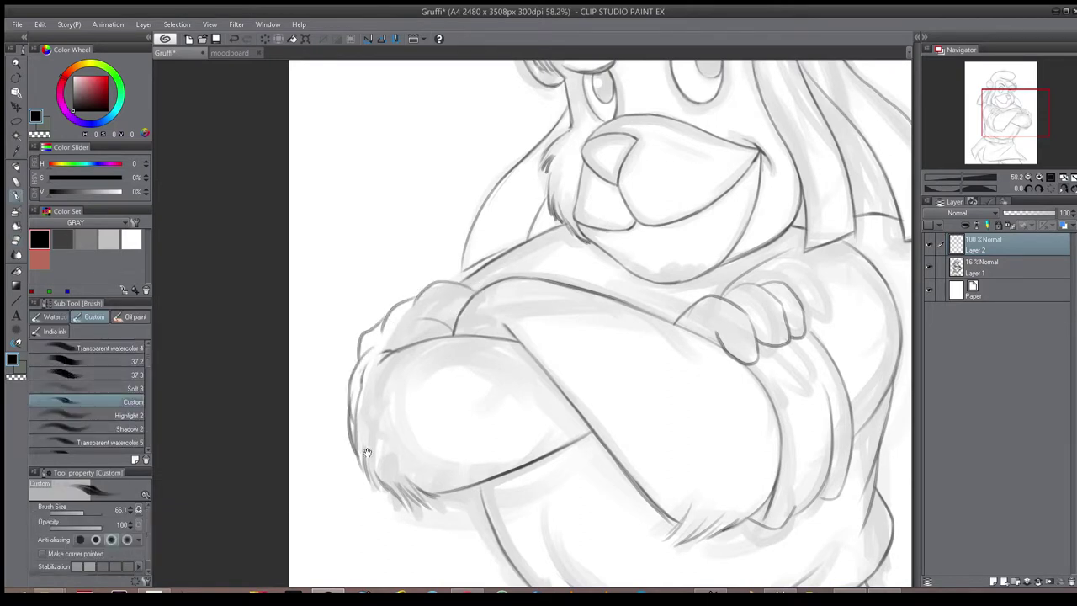
- Undo the latest knuckle and elbow contour strokes
scroll(431, 388, "down", 4)
scroll(446, 340, "up", 2)
key("ctrl+z")
key("ctrl+z")
key("ctrl+z")
key("ctrl+z")
key("ctrl+z")
key("ctrl+z")
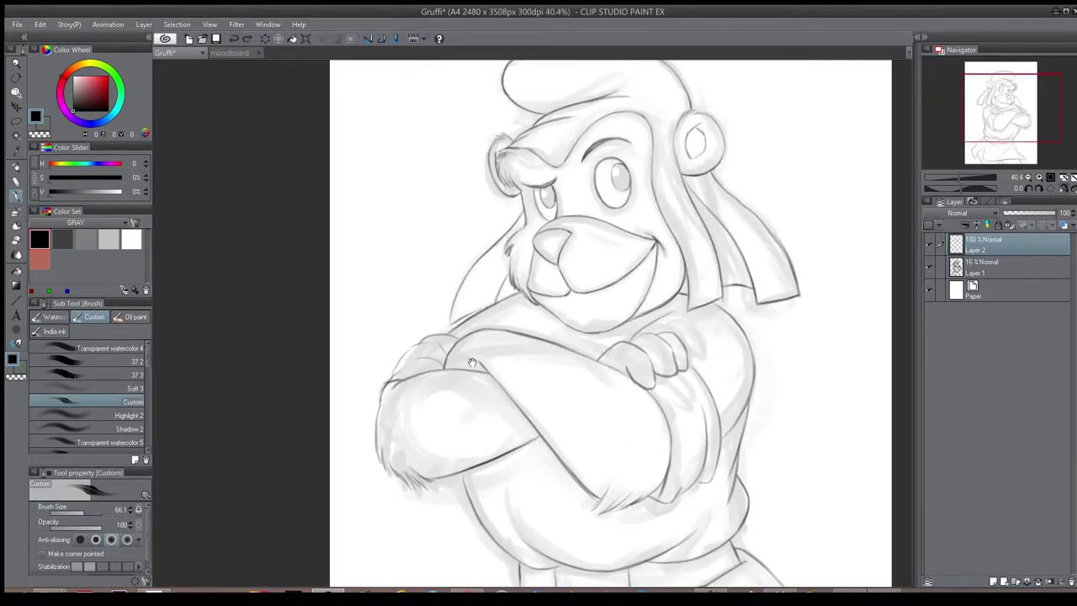
scroll(473, 362, "up", 2)
key("ctrl+z")
- Mirror the canvas and ink bumpy knuckle outlines for the hand tucked behind the elbow
key("h")
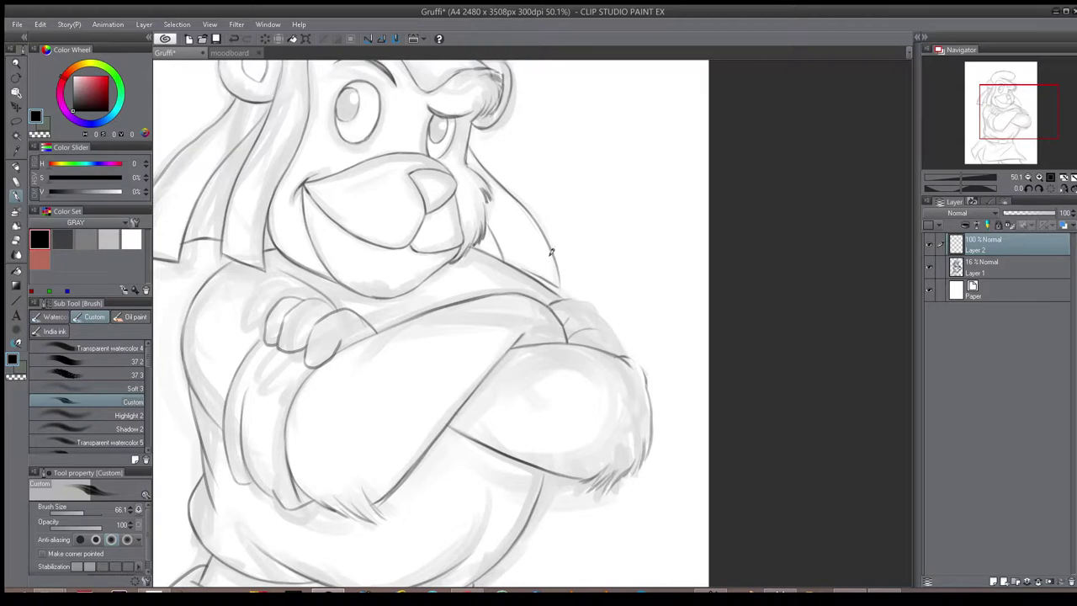
left_click_drag(586, 299, 607, 328)
mouse_move(609, 329)
left_mouse_down()
mouse_move(628, 330)
mouse_move(633, 357)
mouse_move(649, 344)
left_mouse_up()
key("h")
key("e")
key("b")
- Refine the tucked hand's finger lines and erase the overlap where they meet the elbow
left_click_drag(505, 294, 527, 285)
left_click_drag(477, 294, 480, 283)
key("e")
left_click_drag(470, 334, 468, 321)
key("b")
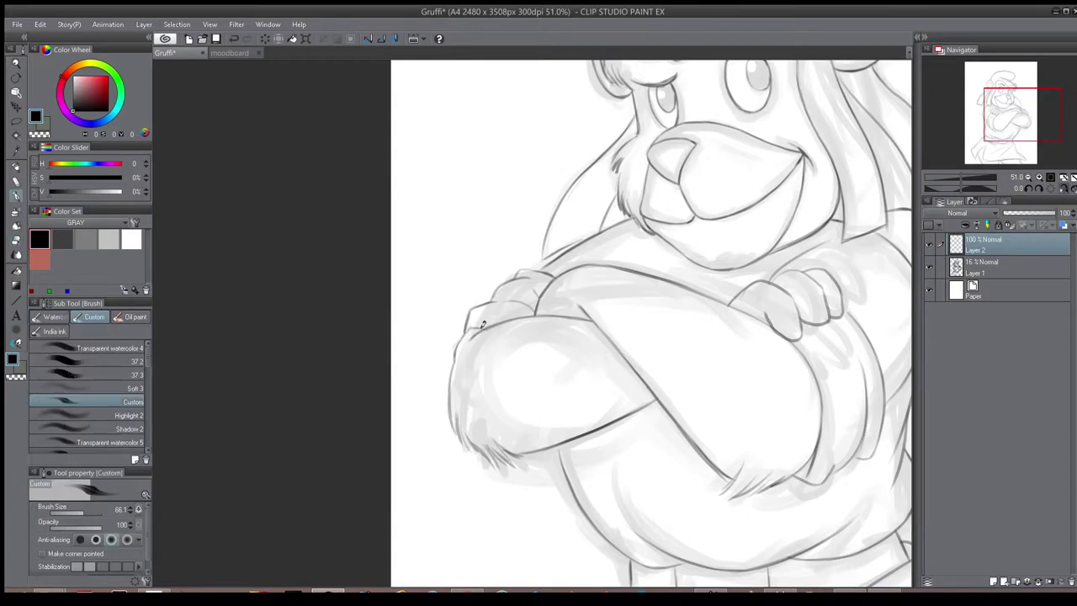
scroll(498, 347, "down", 6)
key("h")
key("h")
left_click_drag(539, 294, 506, 307)
key("h")
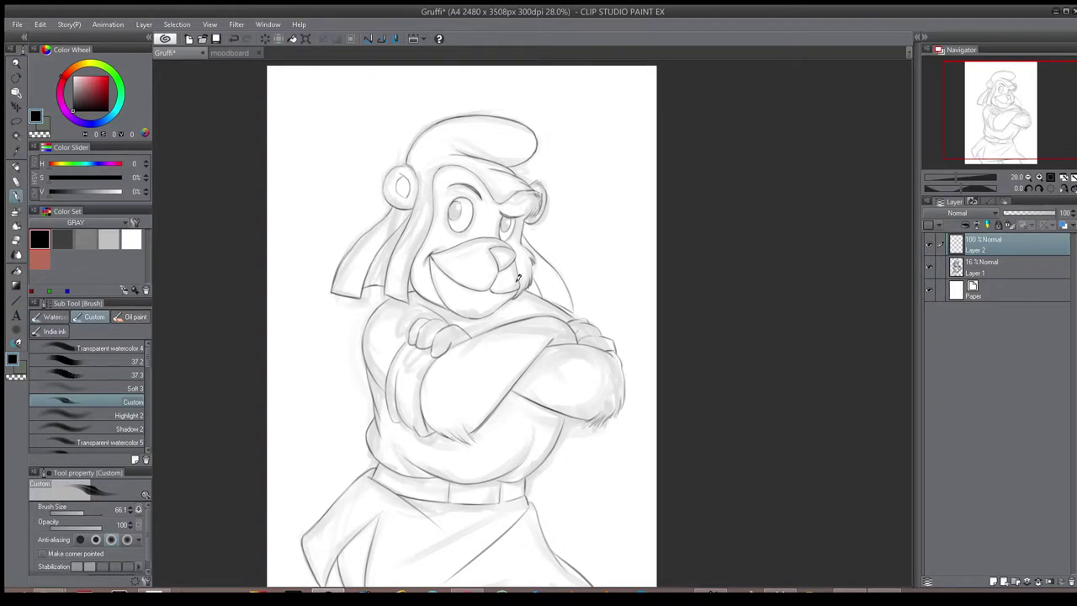
- Hide the Layer 1 sketch and clean up the fur lines around the smaller ear and brow
left_click(929, 268)
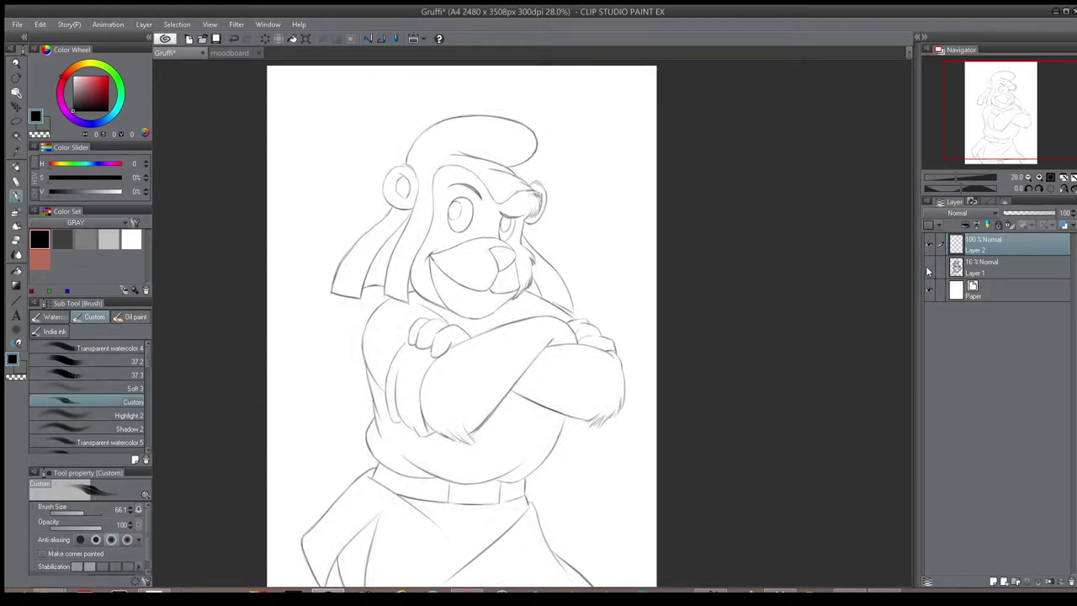
key("h")
mouse_move(529, 190)
left_mouse_down()
mouse_move(517, 257)
mouse_move(530, 293)
mouse_move(530, 285)
left_mouse_up()
scroll(525, 227, "up", 5)
key("e")
key("b")
left_click_drag(549, 225, 527, 230)
mouse_move(534, 235)
left_mouse_down()
mouse_move(522, 263)
mouse_move(540, 290)
left_mouse_up()
left_click_drag(543, 324, 544, 294)
scroll(548, 295, "down", 3)
scroll(630, 204, "up", 2)
- Ink short fur ticks between the larger eye and the side of the face
left_click_drag(674, 221, 676, 236)
left_click_drag(670, 224, 666, 251)
key("h")
key("h")
scroll(677, 221, "down", 1)
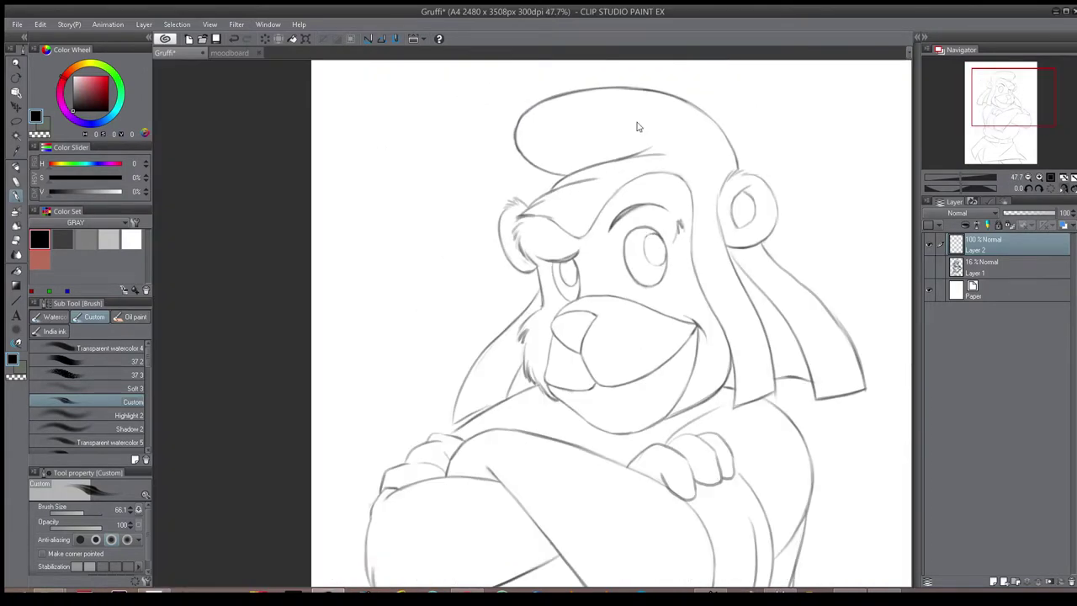
scroll(433, 144, "down", 1)
scroll(589, 100, "down", 3)
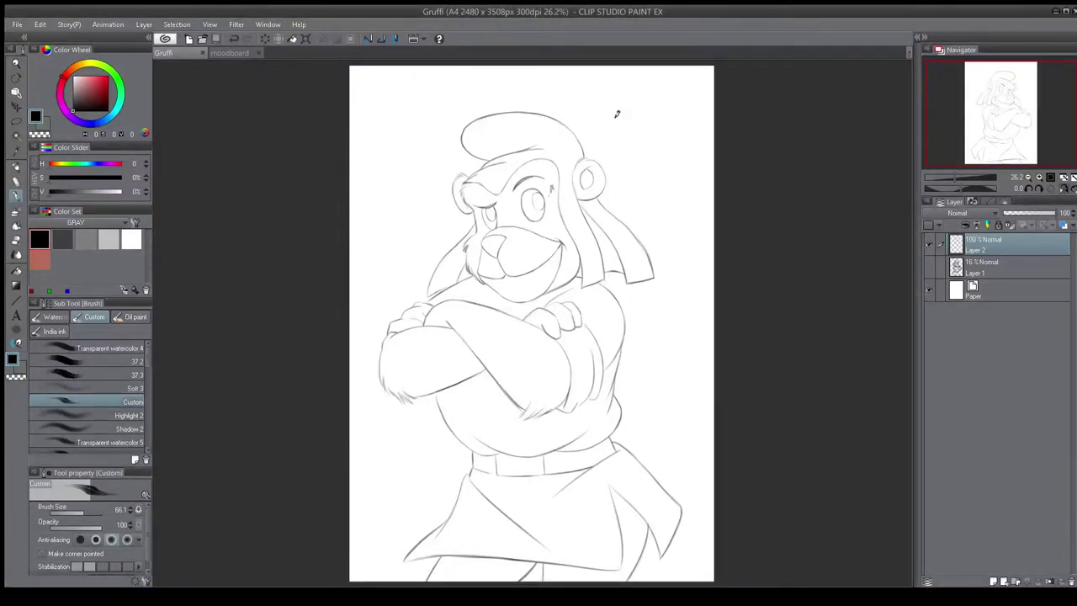
- Erase the fur ticks beside the larger eye and tidy the face contour near the forehead
key("e")
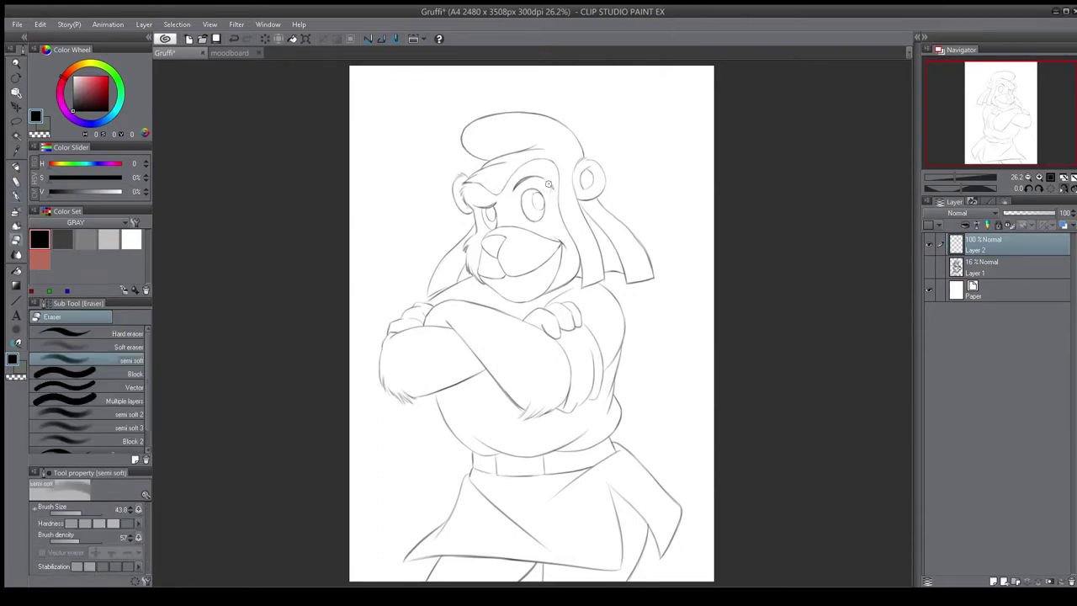
key("h")
left_click_drag(519, 148, 545, 211)
key("b")
mouse_move(497, 178)
left_mouse_down()
mouse_move(492, 153)
mouse_move(487, 181)
mouse_move(548, 199)
left_mouse_up()
key("e")
key("b")
key("e")
left_click_drag(480, 153, 475, 173)
scroll(446, 231, "down", 3)
scroll(442, 236, "down", 2)
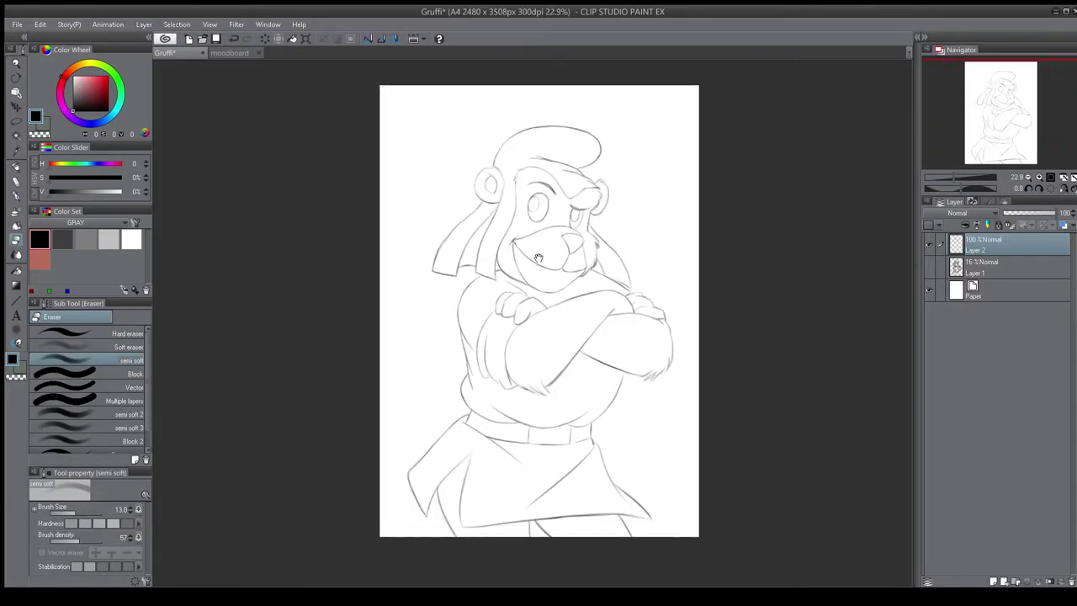
- Group Layer 1 and Layer 2 in a folder set to Multiply at 48% opacity
left_click(982, 273)
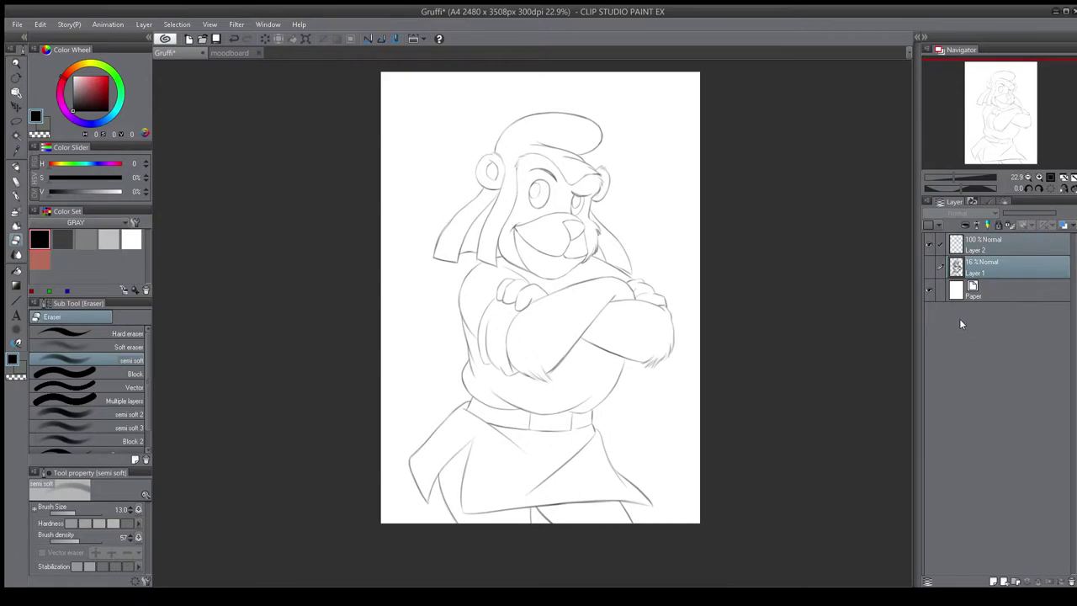
left_click(965, 226)
left_click(947, 260)
left_click_drag(1053, 214, 1028, 213)
- Add a layer between the line-art folder and the paper and fill it with orange-brown (H 24, S 68, V 75)
left_click(1009, 264)
left_click(993, 581)
key("h")
key("h")
key("b")
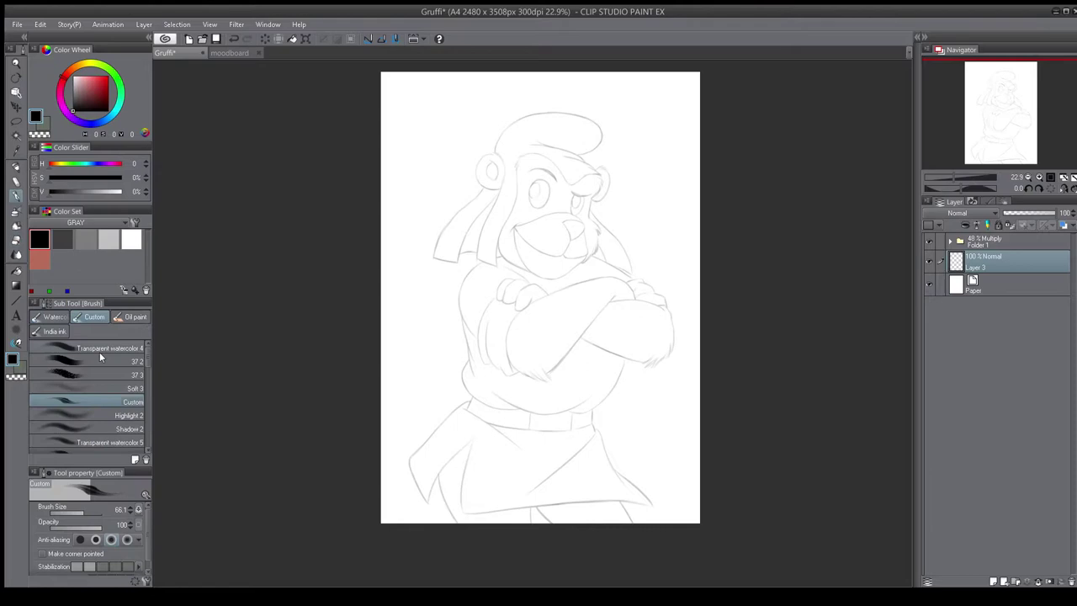
left_click(134, 317)
left_click(78, 64)
left_click(72, 68)
left_click(97, 85)
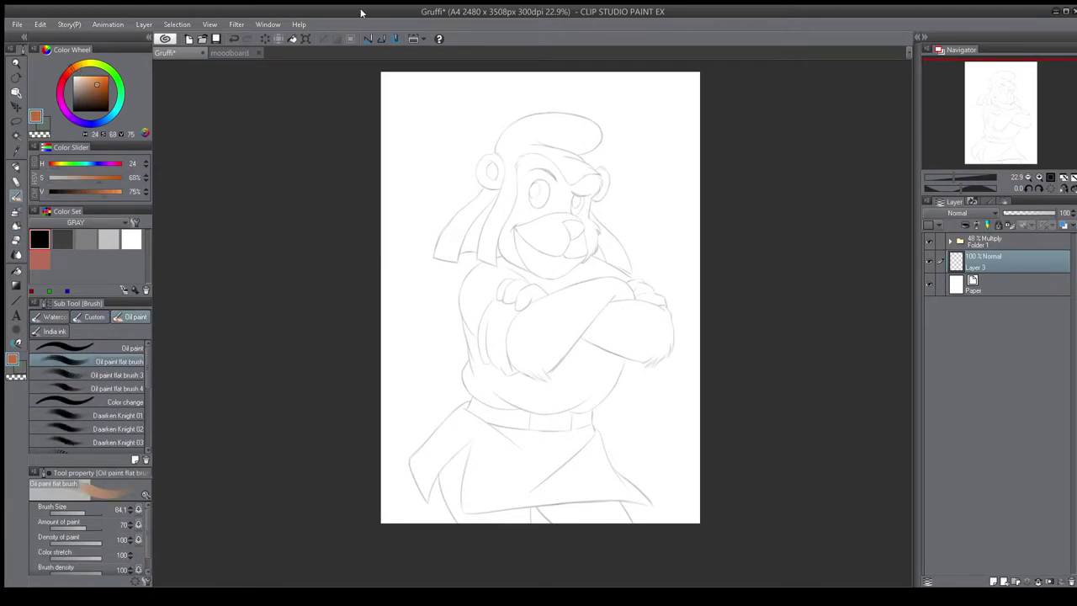
key("alt+BackSpace")
- Paint warm yellow over the upper background with a large textured brush, fading towards the middle
left_click(83, 63)
left_click(97, 76)
mouse_move(411, 135)
left_mouse_down()
mouse_move(435, 135)
mouse_move(462, 71)
mouse_move(685, 101)
mouse_move(409, 140)
mouse_move(471, 219)
mouse_move(627, 228)
mouse_move(404, 173)
mouse_move(581, 311)
mouse_move(639, 320)
mouse_move(502, 284)
mouse_move(636, 342)
mouse_move(505, 304)
mouse_move(586, 428)
mouse_move(553, 228)
left_mouse_up()
key("bracketright")
scroll(83, 421, "down", 5)
left_click(82, 432)
mouse_move(474, 328)
left_mouse_down()
mouse_move(400, 315)
mouse_move(428, 387)
mouse_move(381, 405)
left_mouse_up()
mouse_move(622, 311)
left_mouse_down()
mouse_move(683, 373)
mouse_move(547, 278)
left_mouse_up()
mouse_move(550, 122)
left_mouse_down()
mouse_move(402, 105)
mouse_move(631, 82)
mouse_move(601, 167)
mouse_move(465, 212)
mouse_move(671, 174)
mouse_move(423, 155)
mouse_move(472, 246)
mouse_move(443, 253)
mouse_move(556, 95)
mouse_move(591, 372)
mouse_move(503, 387)
mouse_move(461, 345)
mouse_move(406, 393)
mouse_move(556, 434)
mouse_move(618, 421)
left_mouse_up()
- Paint darker brown (H 24, S 68, V 51) into the lower part and sides of the background
left_click(71, 71)
left_click(93, 95)
left_click_drag(94, 95, 97, 93)
mouse_move(378, 533)
left_mouse_down()
mouse_move(392, 497)
mouse_move(721, 535)
mouse_move(630, 472)
mouse_move(676, 431)
mouse_move(430, 409)
left_mouse_up()
mouse_move(422, 365)
left_mouse_down()
mouse_move(382, 372)
mouse_move(444, 344)
mouse_move(470, 496)
mouse_move(394, 296)
left_mouse_up()
left_click_drag(643, 287, 678, 341)
- Soften the background gradient with the 37 3 brush, sampling yellow (H 41, S 68, V 92) from the canvas
left_click(95, 316)
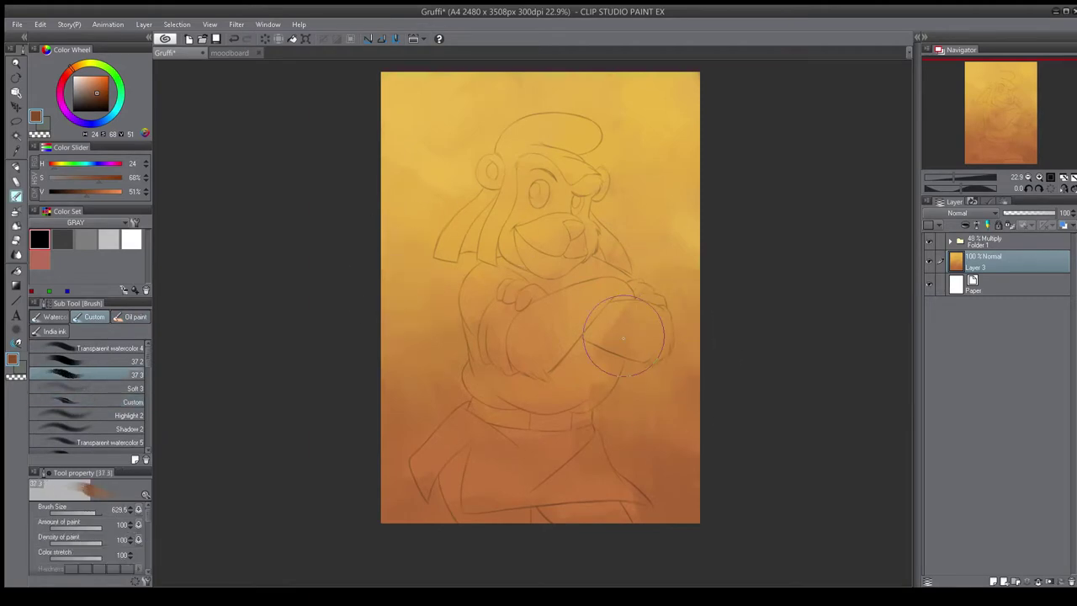
left_click(421, 171, "alt")
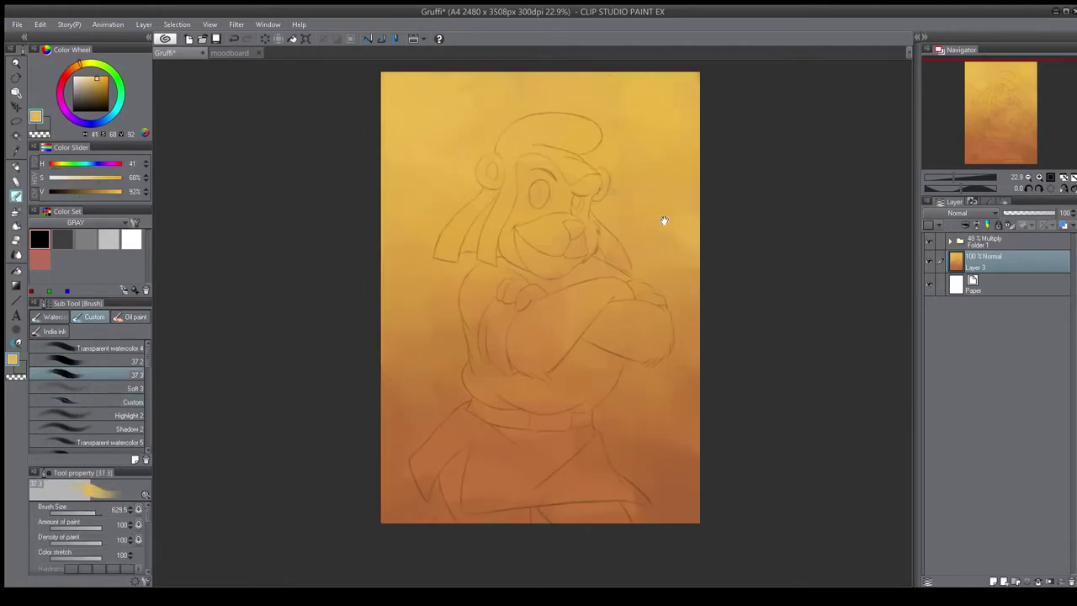
scroll(589, 243, "down", 4)
scroll(567, 264, "up", 3)
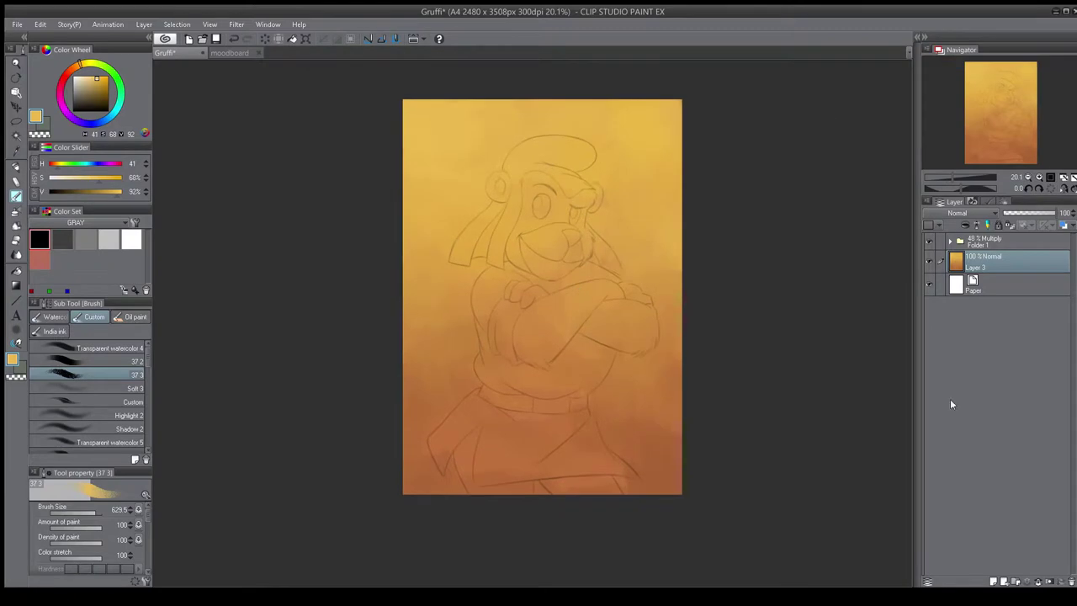
- Add a new layer above the background and try an olive green (H 65, S 75, V 49) on the head
left_click(993, 581)
left_click(104, 71)
left_click_drag(104, 71, 97, 69)
key("Tab")
key("Tab")
left_click_drag(96, 91, 98, 95)
left_click_drag(98, 94, 100, 97)
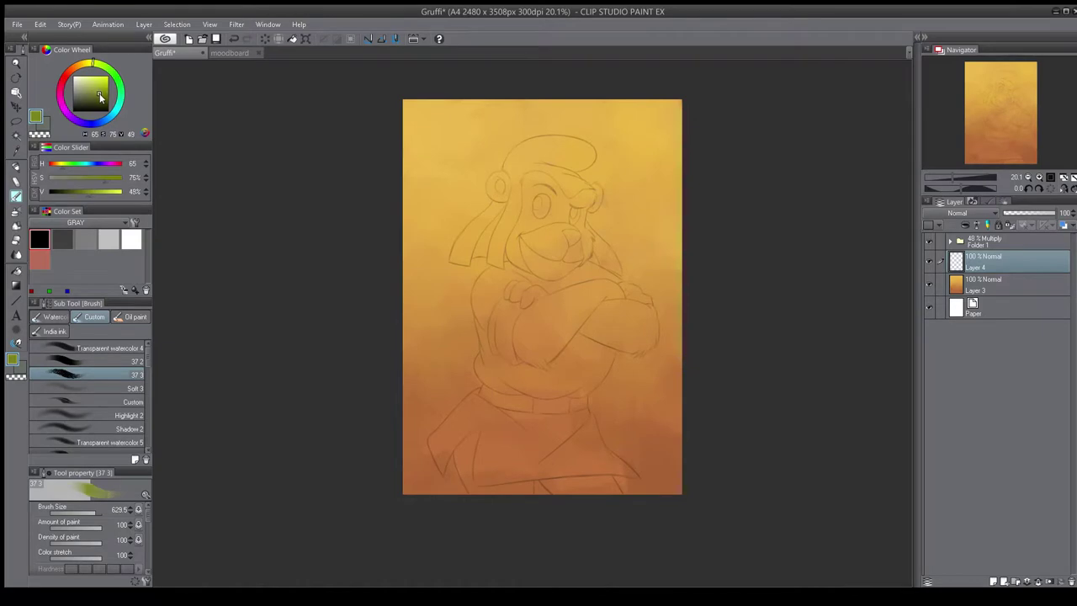
left_click_drag(541, 193, 530, 228)
- Block in the brow and smaller ear on Layer 4 with the Oil paint flat brush in reddish brown (H 21, S 52, V 65)
scroll(547, 303, "up", 3)
key("h")
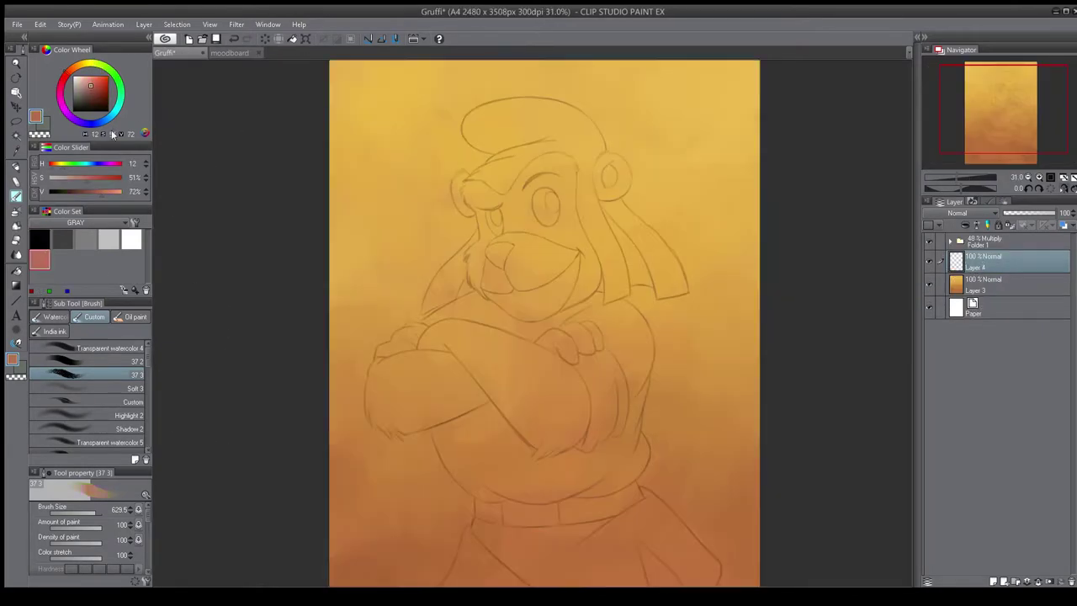
left_click(92, 90)
left_click(69, 71)
left_click_drag(516, 154, 522, 146)
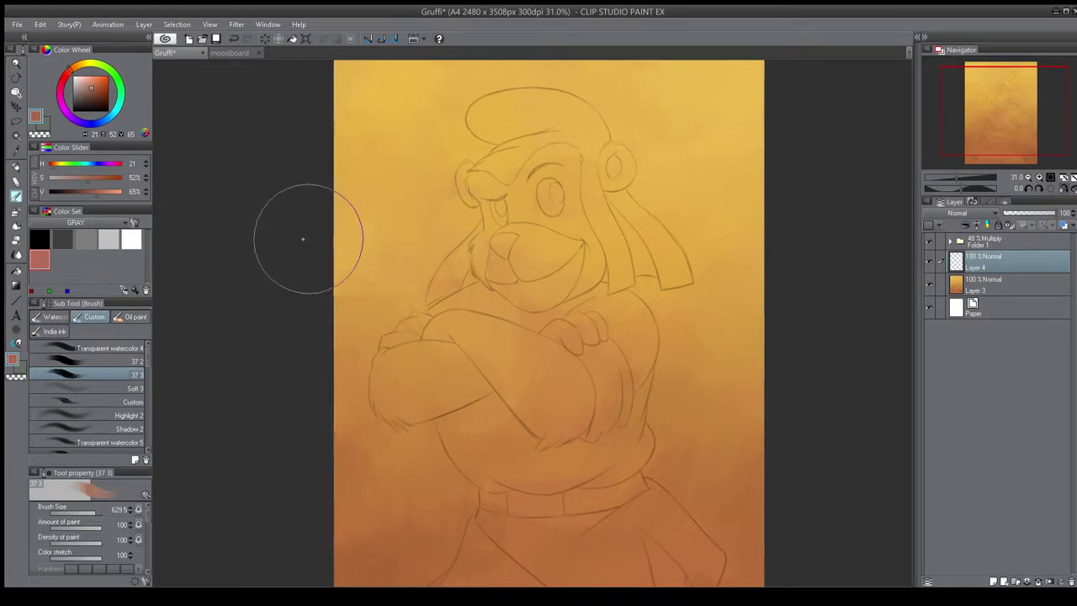
left_click(135, 316)
scroll(107, 362, "up", 5)
left_click(117, 361)
scroll(538, 149, "up", 3)
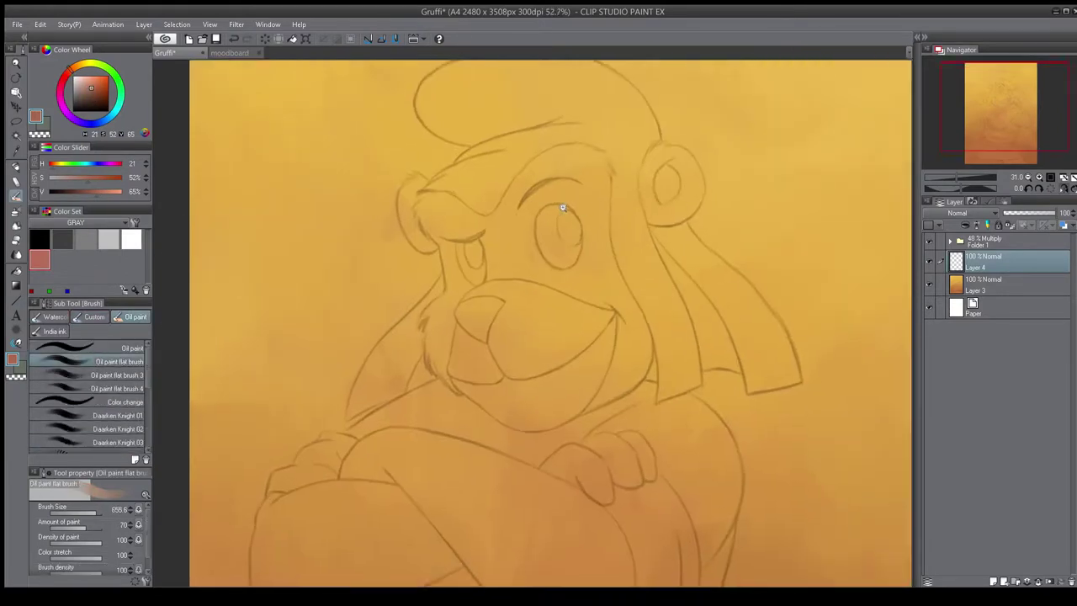
mouse_move(594, 142)
left_mouse_down()
mouse_move(563, 149)
mouse_move(498, 228)
left_mouse_up()
key("bracketleft")
key("bracketleft")
key("bracketleft")
mouse_move(430, 195)
left_mouse_down()
mouse_move(405, 194)
mouse_move(412, 209)
mouse_move(502, 171)
mouse_move(424, 208)
mouse_move(439, 235)
left_mouse_up()
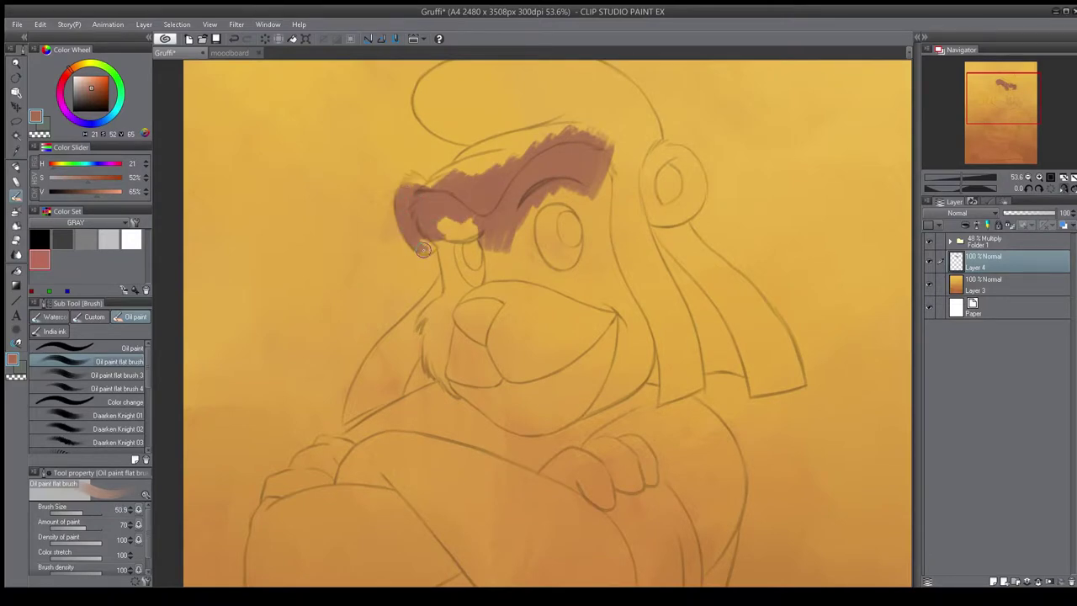
- Block in the face down to the chin in reddish brown, tidying the jaw edge with the semi soft eraser
mouse_move(436, 228)
left_mouse_down()
mouse_move(472, 204)
mouse_move(461, 245)
mouse_move(501, 247)
mouse_move(569, 182)
mouse_move(575, 264)
mouse_move(476, 244)
mouse_move(476, 296)
mouse_move(450, 328)
mouse_move(464, 364)
mouse_move(490, 299)
mouse_move(617, 287)
mouse_move(594, 331)
mouse_move(591, 234)
mouse_move(642, 345)
mouse_move(637, 306)
mouse_move(625, 389)
mouse_move(632, 333)
mouse_move(622, 320)
mouse_move(498, 341)
mouse_move(581, 364)
mouse_move(548, 409)
left_mouse_up()
key("bracketright")
key("bracketright")
key("bracketright")
key("[")
key("[")
key("[")
key("]")
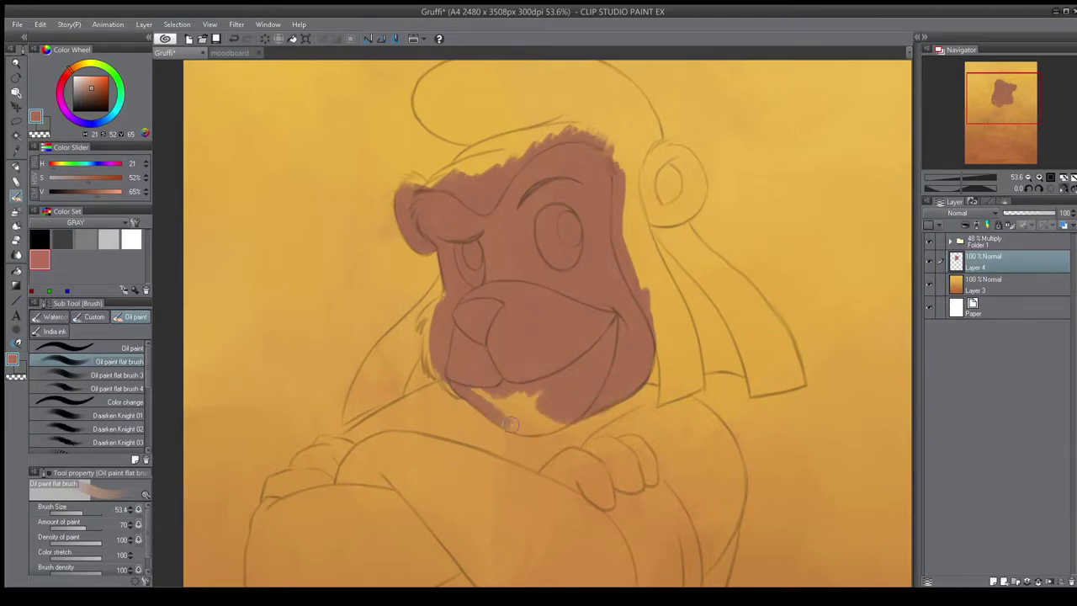
key("e")
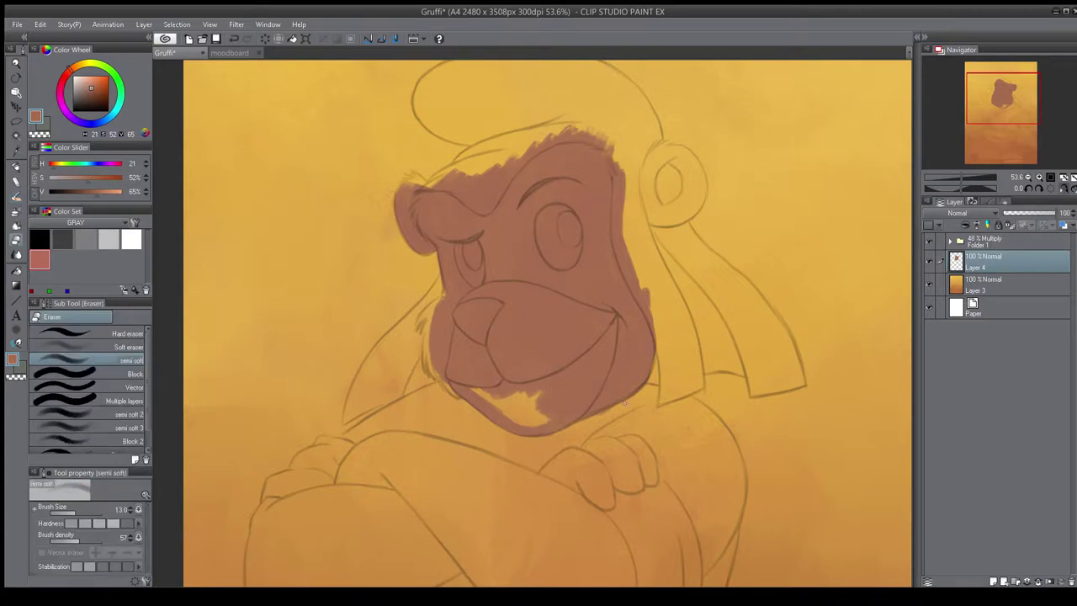
key("b")
left_click_drag(523, 400, 526, 418)
- Block in the chest, nearby shoulder and the curved side of the belly with the Oil paint flat brush
scroll(528, 349, "down", 3)
left_click_drag(528, 349, 584, 240, "space")
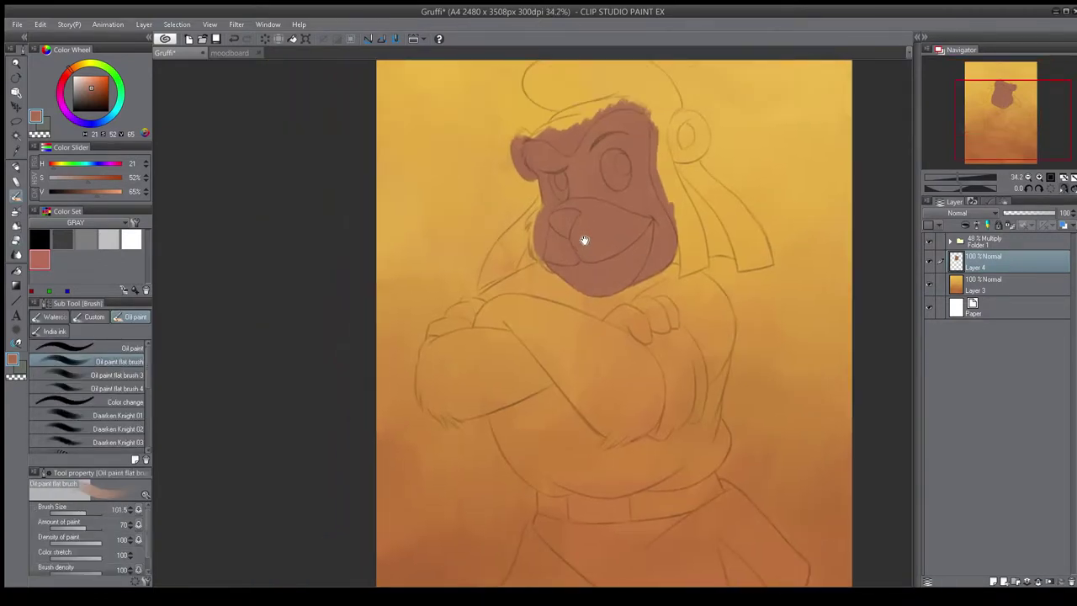
left_click_drag(633, 303, 632, 245, "space")
scroll(632, 246, "up", 3)
left_click_drag(445, 277, 525, 336)
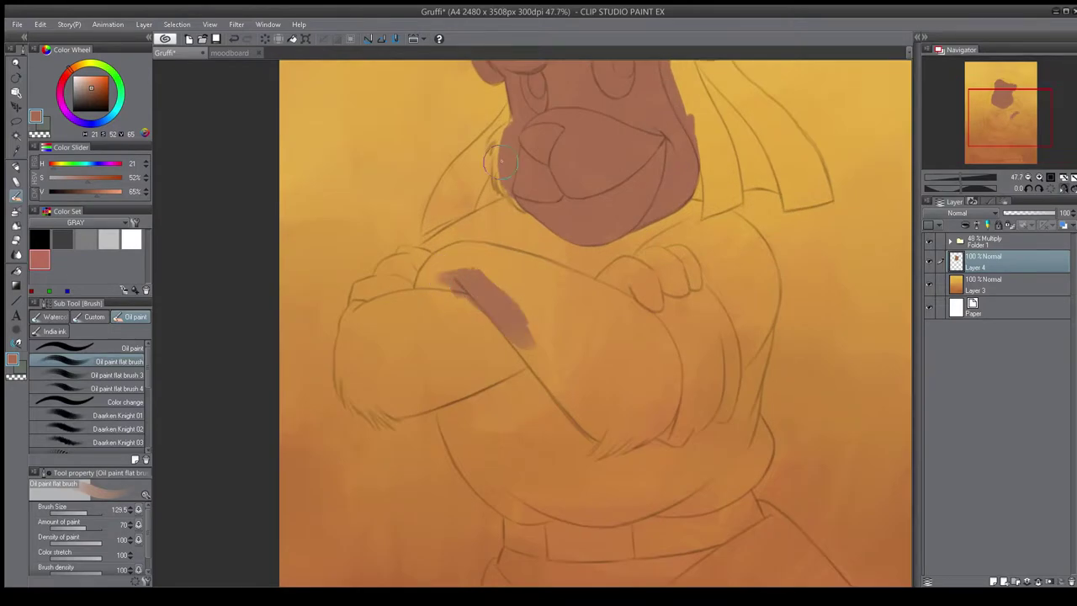
left_click_drag(535, 216, 544, 296)
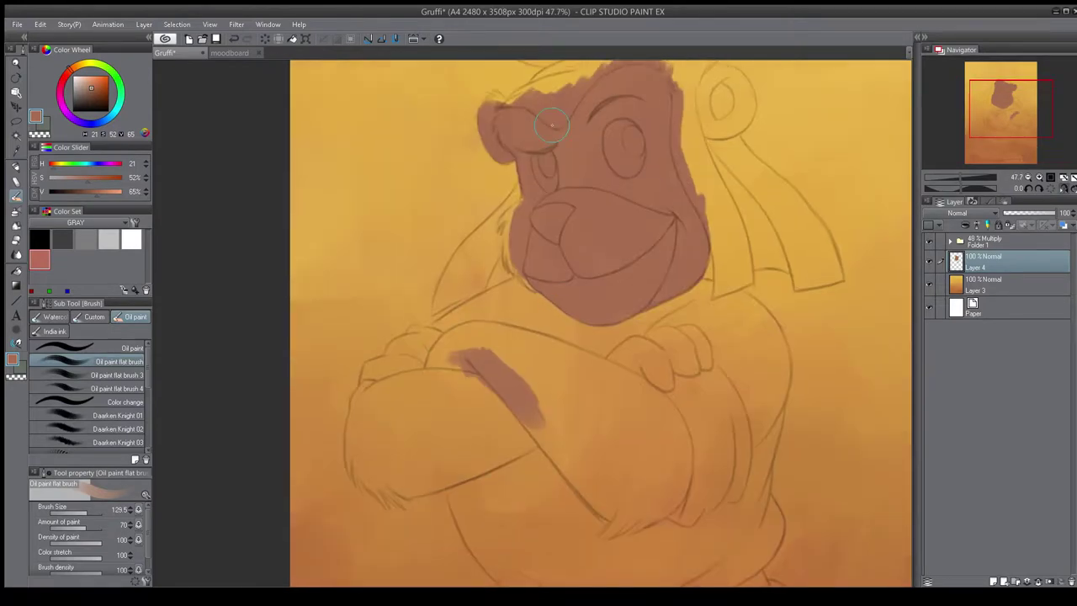
mouse_move(475, 280)
left_mouse_down()
mouse_move(513, 324)
mouse_move(471, 345)
mouse_move(622, 353)
mouse_move(593, 376)
mouse_move(595, 222)
left_mouse_up()
left_click_drag(602, 252, 520, 294)
key("bracketleft")
mouse_move(454, 269)
left_mouse_down()
mouse_move(502, 406)
mouse_move(549, 425)
mouse_move(531, 425)
left_mouse_up()
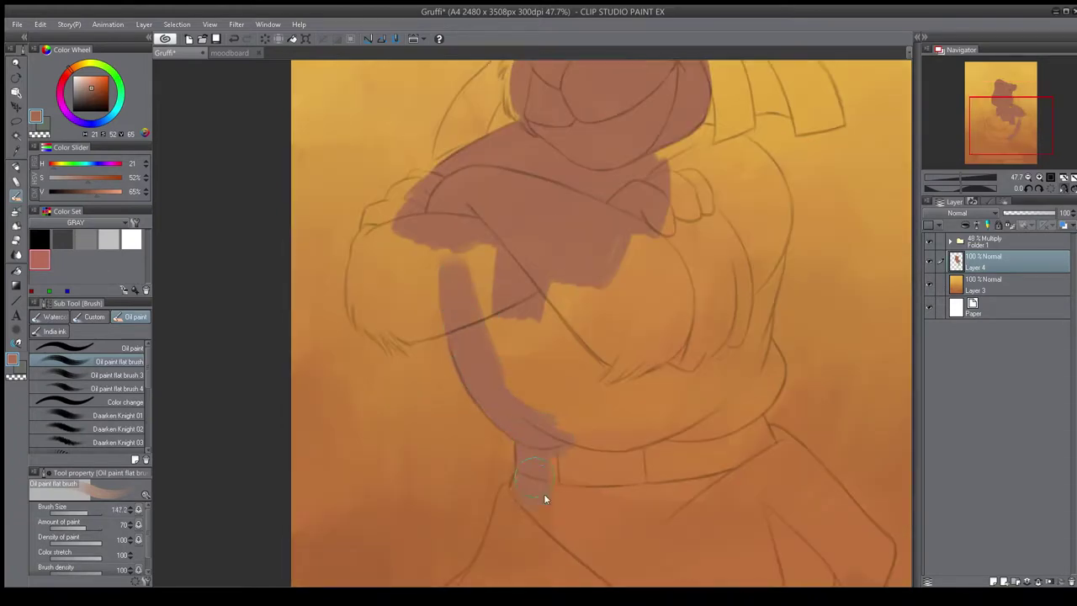
- Extend the reddish brown over the belly, belt, upper tunic skirt and the top of the leg with a larger brush
left_click_drag(516, 492, 569, 347)
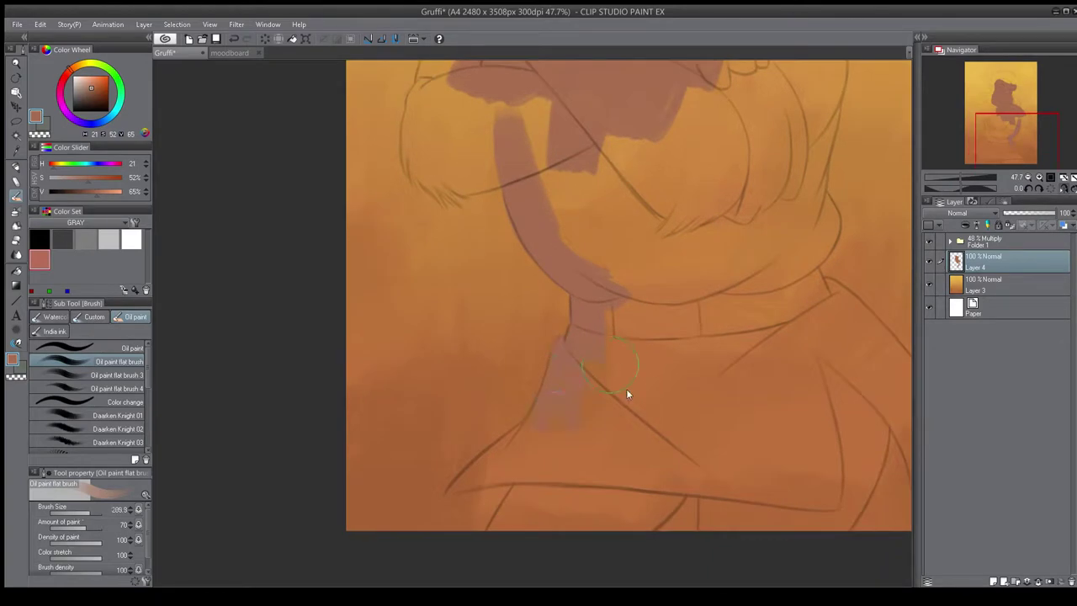
left_click_drag(621, 324, 602, 412)
scroll(642, 294, "down", 5)
key("bracketright")
mouse_move(540, 323)
left_mouse_down()
mouse_move(556, 366)
mouse_move(626, 273)
mouse_move(660, 354)
mouse_move(673, 265)
left_mouse_up()
scroll(582, 410, "up", 4)
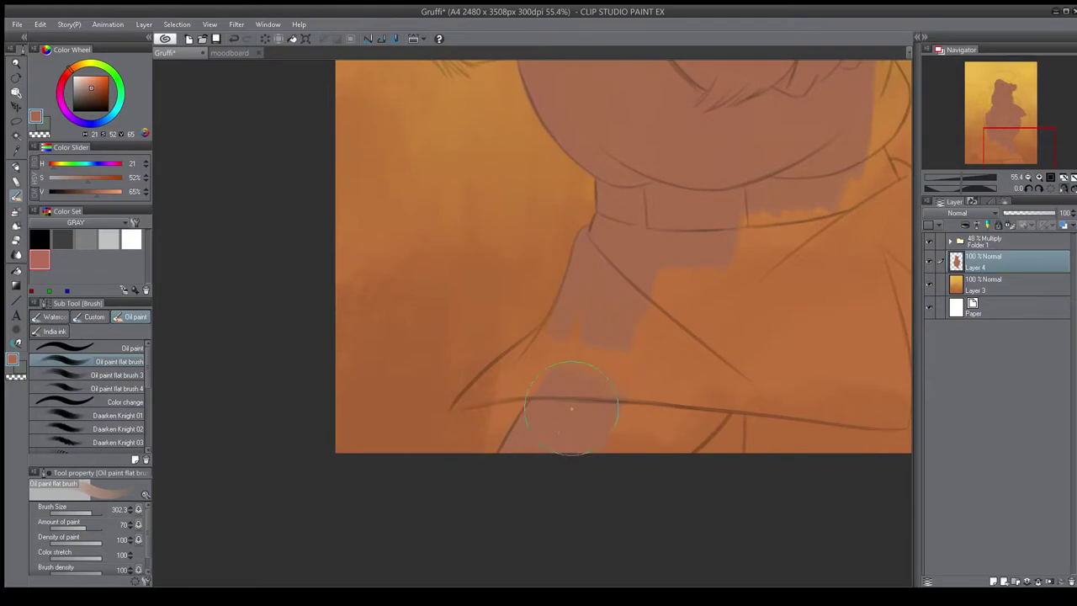
left_click_drag(662, 395, 694, 390)
key("bracketleft")
- Lasso the pointed corner of the tunic skirt, paint it reddish brown and clear the selection
key("m")
left_click_drag(524, 397, 638, 300)
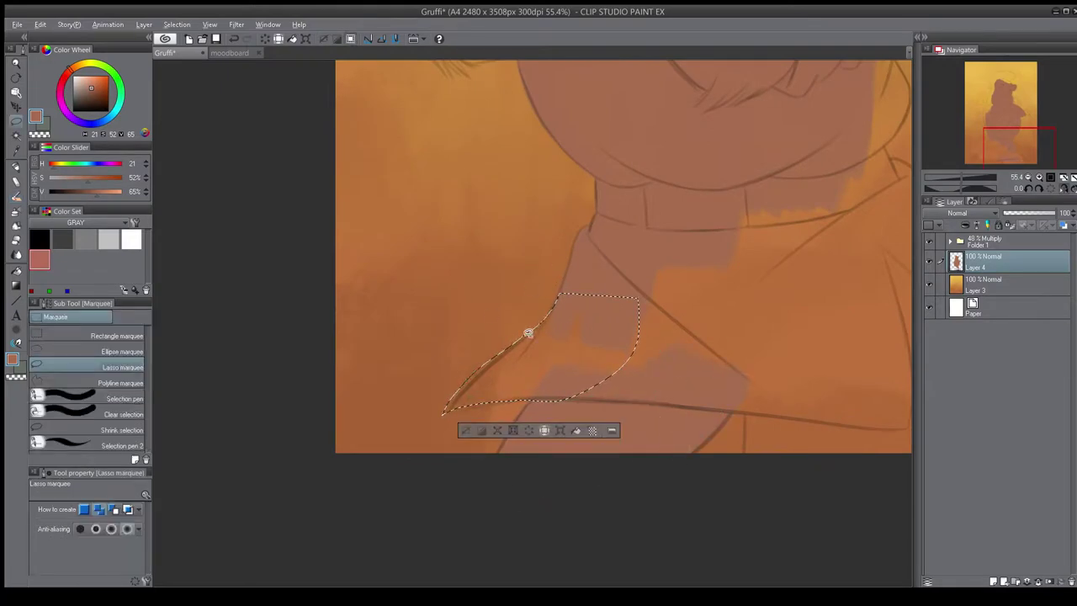
key("b")
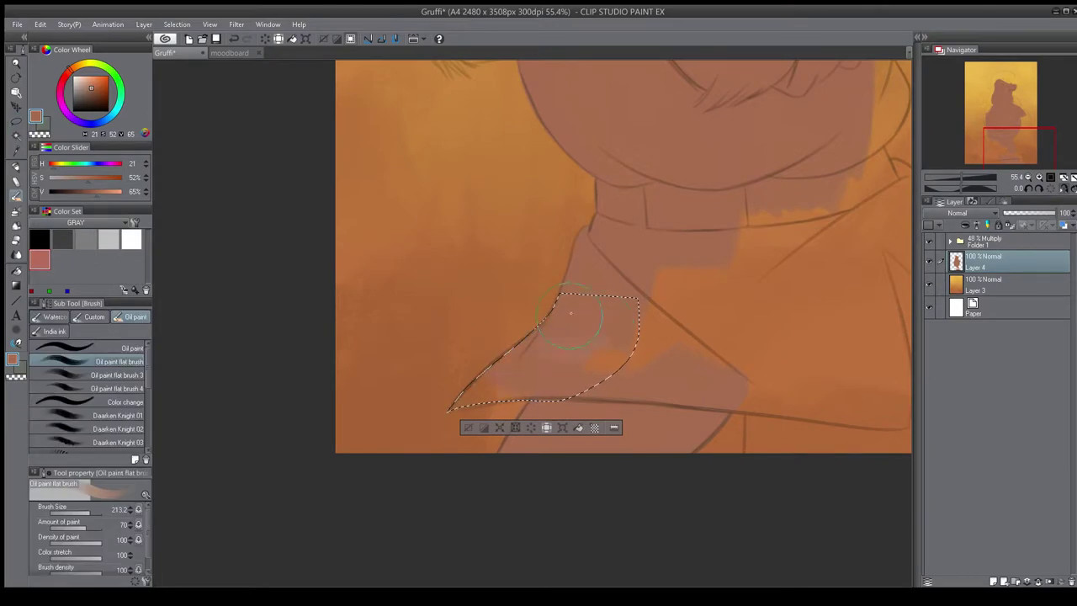
key("ctrl+d")
- Block in the rest of the skirt, using a lasso selection to fill the folded corner on the opposite side cleanly
key("h")
mouse_move(319, 380)
left_mouse_down()
mouse_move(651, 272)
mouse_move(565, 92)
left_mouse_up()
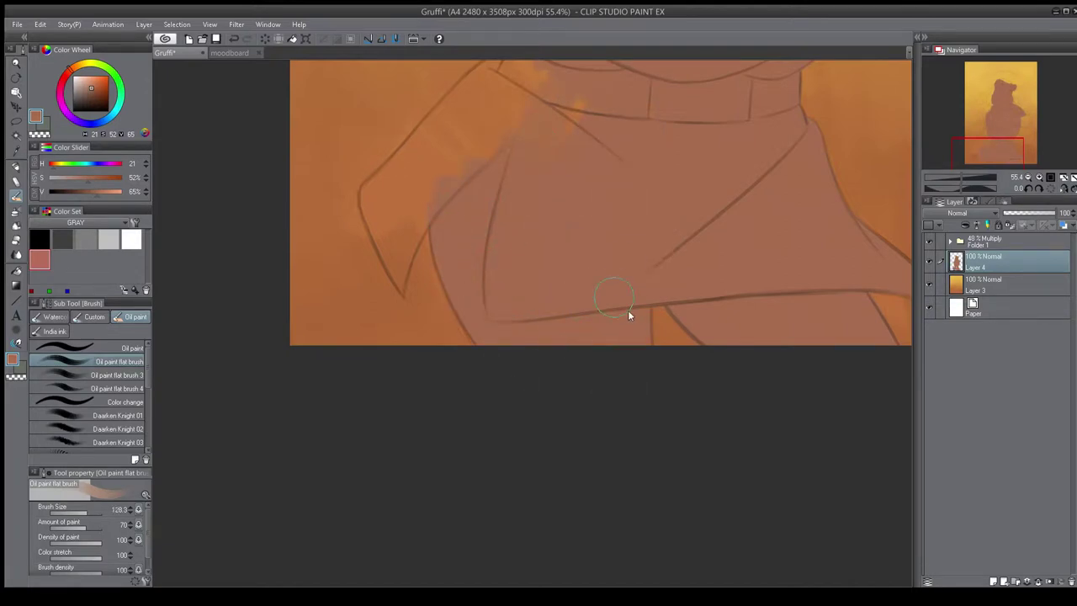
left_click_drag(467, 191, 473, 286)
key("m")
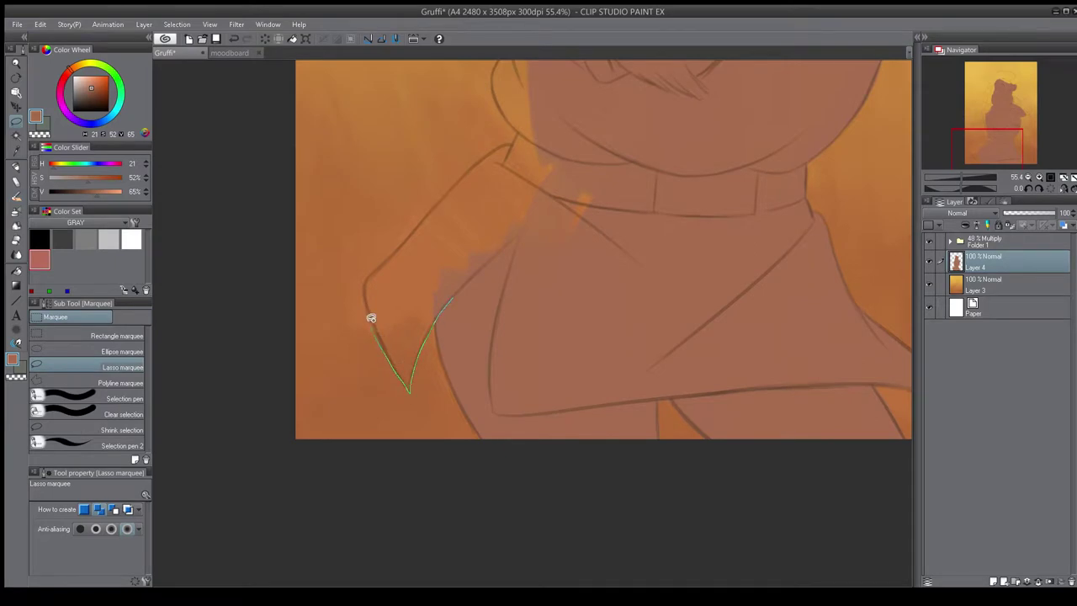
left_click_drag(371, 317, 428, 228)
mouse_move(365, 278)
left_mouse_down()
mouse_move(487, 152)
mouse_move(437, 318)
left_mouse_up()
key("b")
key("ctrl+d")
- Fill the gaps at the belt, the side of the waist, and the far upper arm and shoulder
left_click_drag(564, 158, 541, 165)
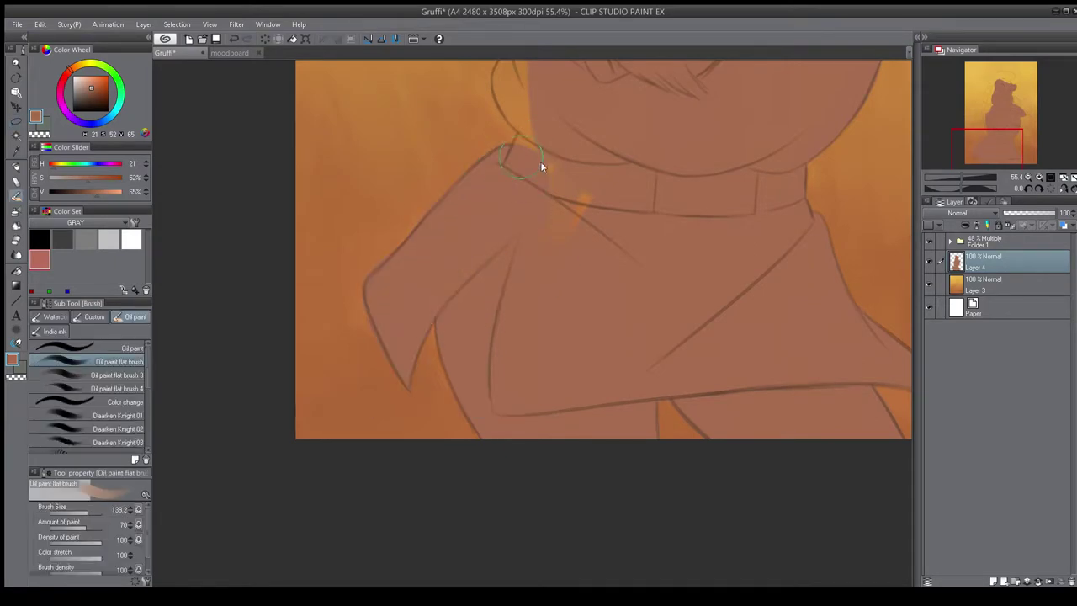
left_click_drag(579, 70, 570, 315)
left_click_drag(515, 101, 501, 144)
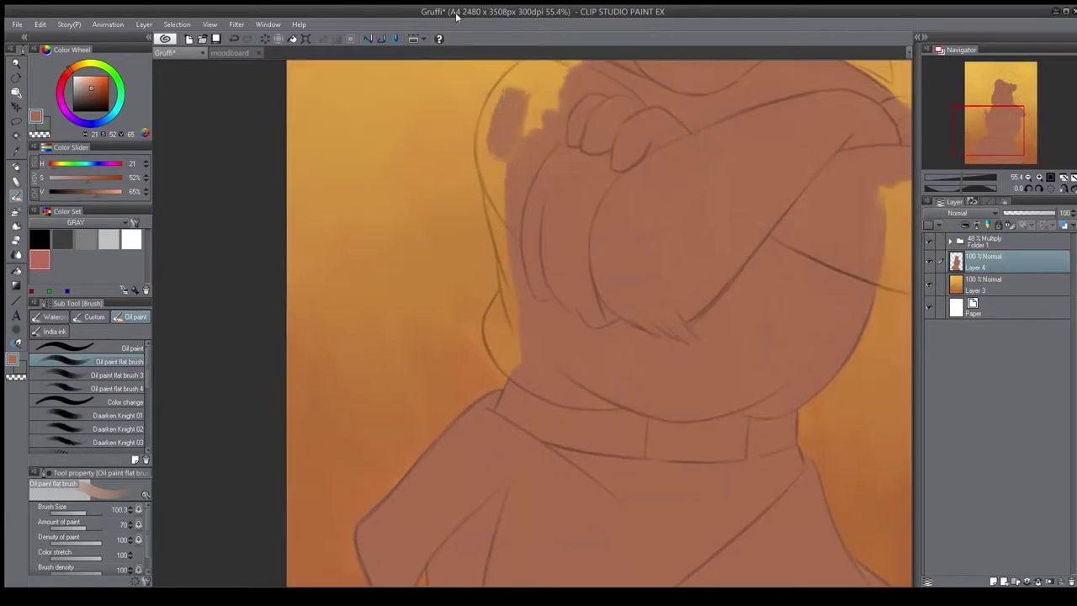
mouse_move(542, 75)
left_mouse_down()
mouse_move(509, 113)
mouse_move(488, 172)
mouse_move(520, 228)
left_mouse_up()
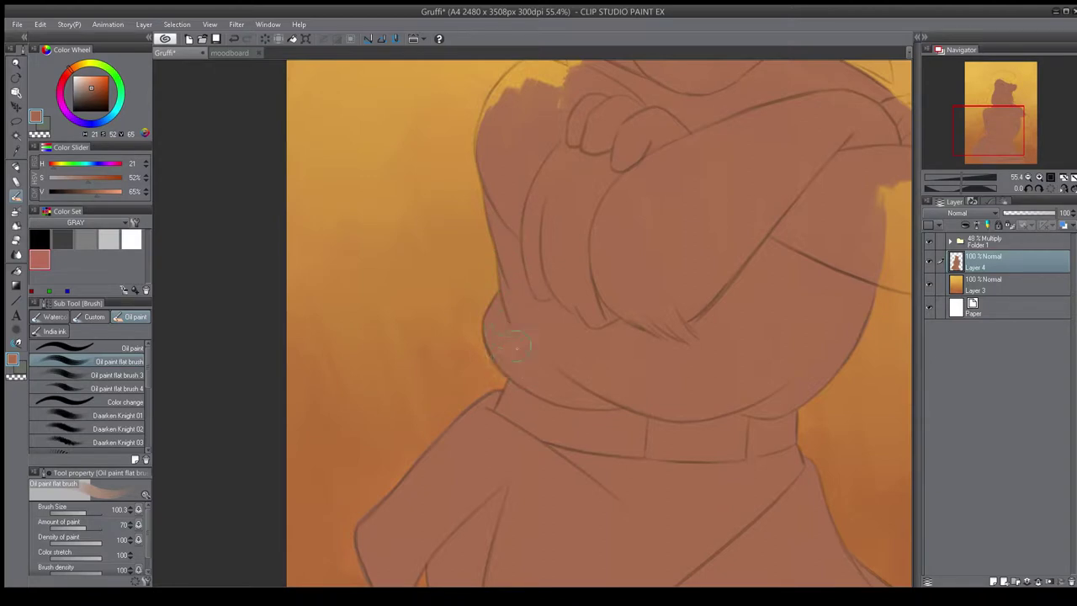
scroll(515, 345, "up", 3)
mouse_move(475, 237)
left_mouse_down()
mouse_move(499, 205)
mouse_move(480, 222)
mouse_move(452, 299)
mouse_move(454, 267)
mouse_move(468, 352)
mouse_move(468, 278)
mouse_move(559, 188)
mouse_move(523, 220)
mouse_move(521, 204)
left_mouse_up()
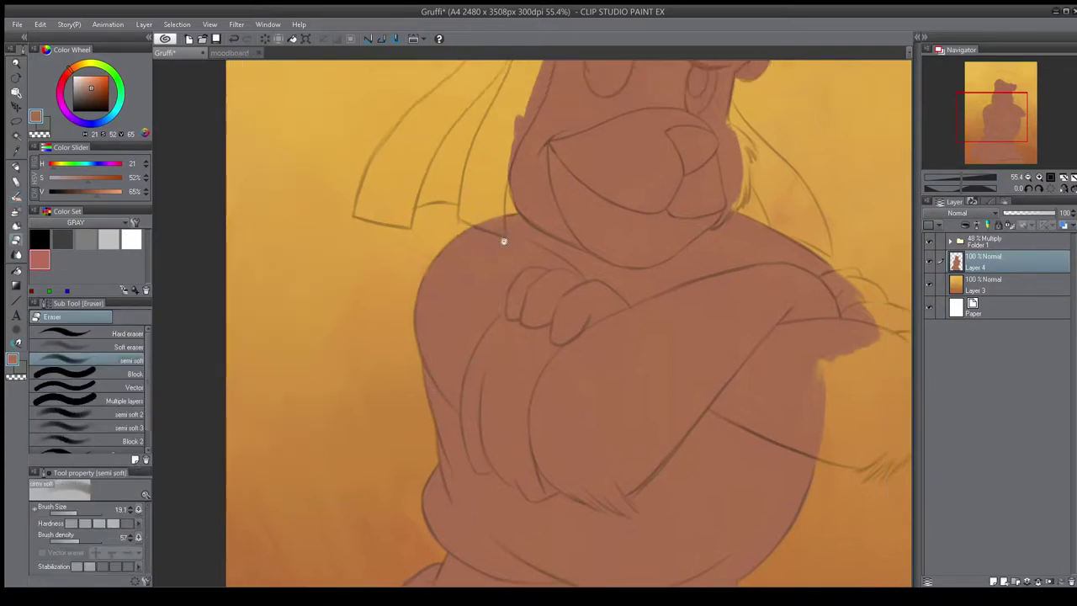
- Block in the protruding forearm and the fingers above it with the Oil paint flat brush
scroll(502, 240, "up", 1)
scroll(473, 229, "down", 6)
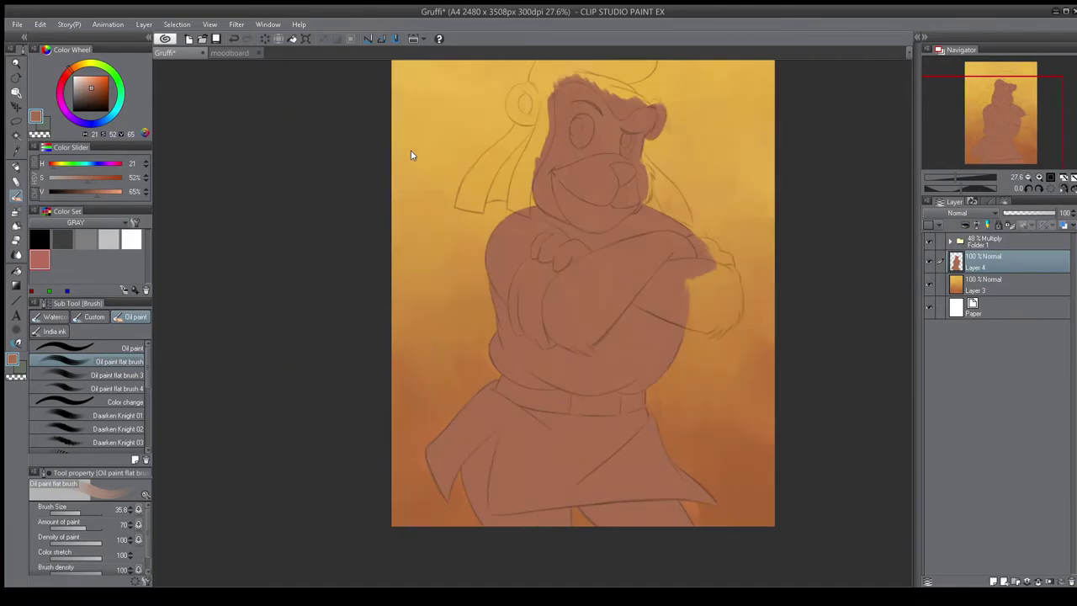
left_click_drag(580, 305, 567, 298)
key("h")
scroll(567, 298, "up", 3)
left_click_drag(366, 268, 599, 300)
key("bracketright")
mouse_move(524, 286)
left_mouse_down()
mouse_move(509, 290)
mouse_move(494, 335)
mouse_move(486, 333)
mouse_move(467, 253)
mouse_move(459, 255)
mouse_move(515, 219)
left_mouse_up()
scroll(462, 253, "up", 4)
mouse_move(442, 295)
left_mouse_down()
mouse_move(445, 333)
mouse_move(430, 336)
mouse_move(473, 314)
mouse_move(496, 370)
mouse_move(469, 407)
left_mouse_up()
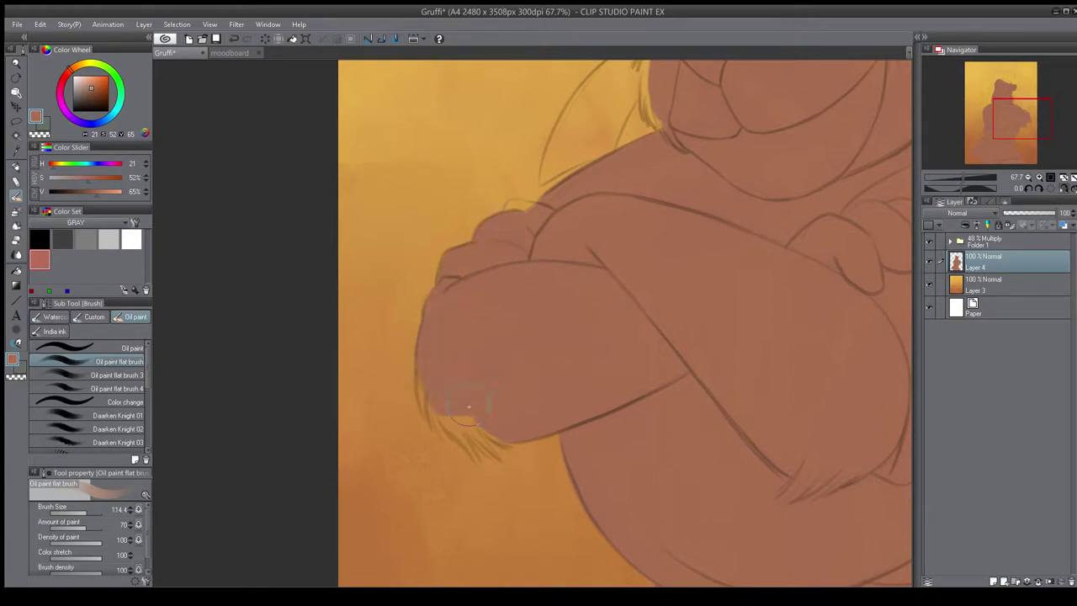
- Paint the fur tufts at the elbow with Oil paint flat brush 4, checking the silhouette with Folder 1 hidden
left_click(80, 389)
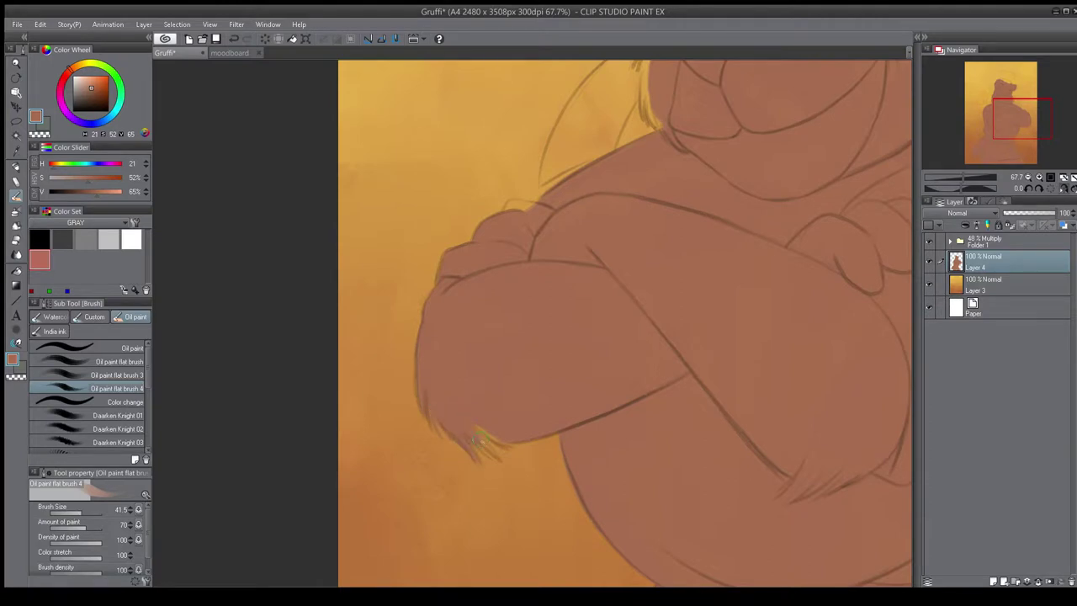
left_click(930, 242)
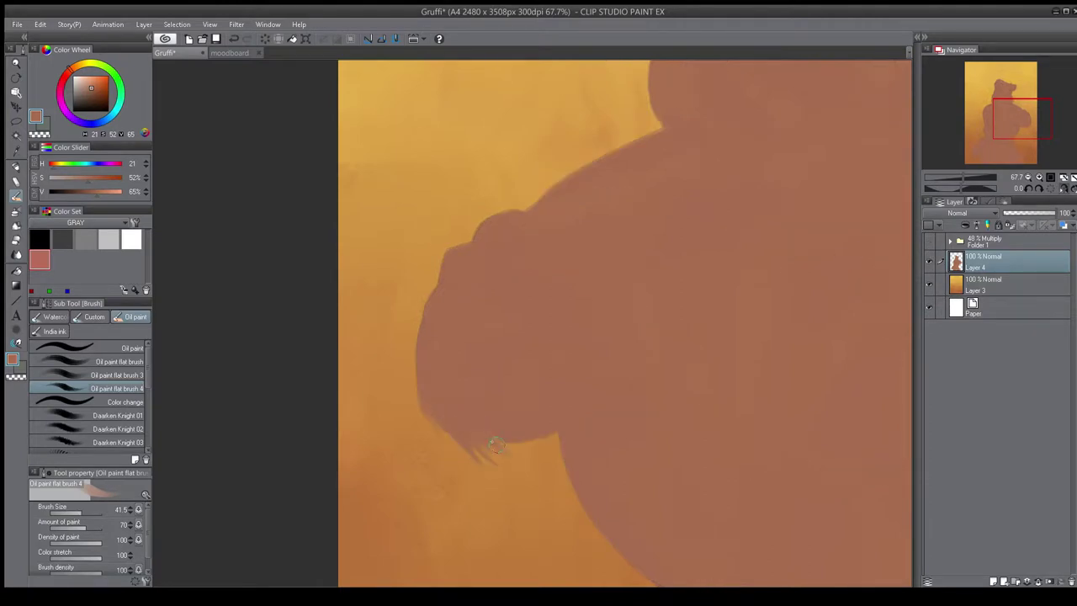
left_click(929, 241)
left_click(930, 242)
scroll(495, 407, "down", 6)
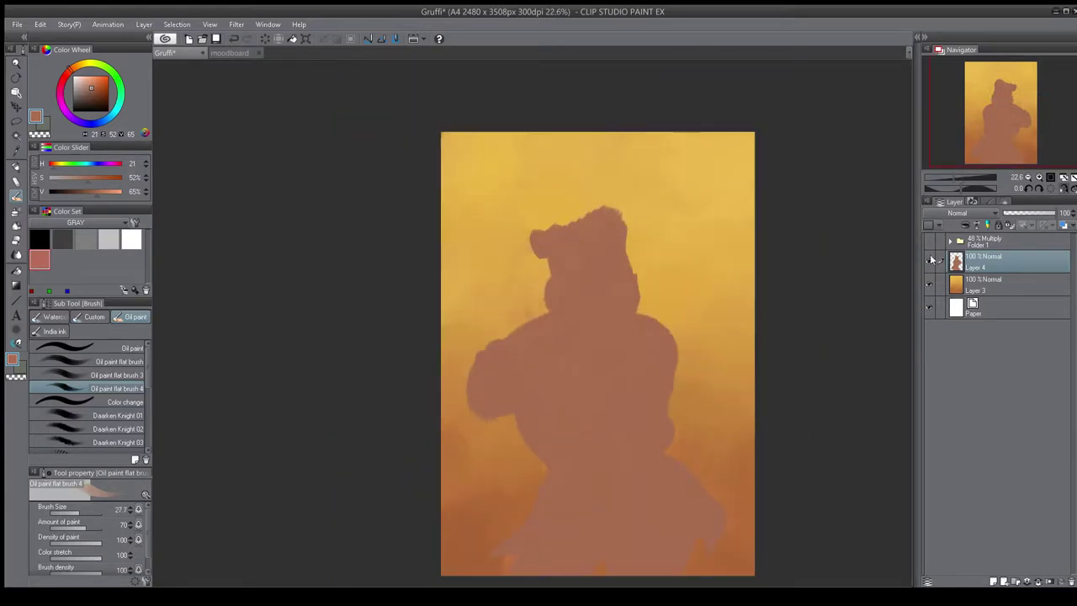
left_click(929, 242)
- Fill the upper edge of the fingers on the protruding arm with the Oil paint flat brush
left_click_drag(528, 313, 533, 343)
scroll(529, 347, "up", 8)
left_click(87, 363)
left_click_drag(432, 436, 472, 339)
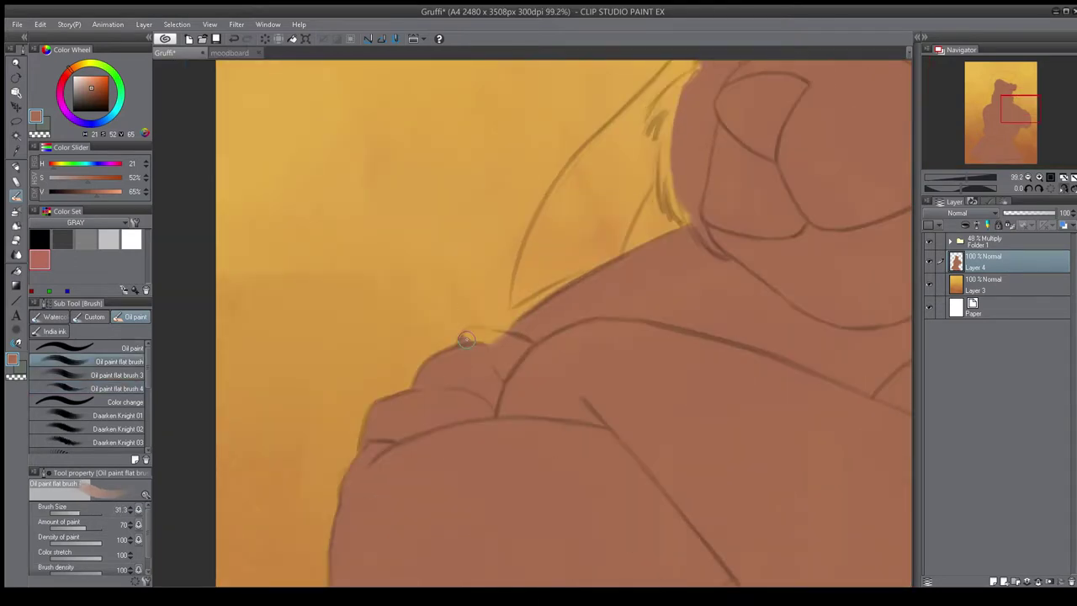
left_click_drag(522, 311, 323, 480)
- Block in the upper part of the cloth tail behind the cheek and add cheek fur with Oil paint flat brush 4
key("h")
key("bracketright")
key("bracketright")
mouse_move(575, 244)
left_mouse_down()
mouse_move(626, 289)
mouse_move(653, 344)
mouse_move(588, 300)
mouse_move(649, 409)
mouse_move(659, 340)
left_mouse_up()
left_click(68, 389)
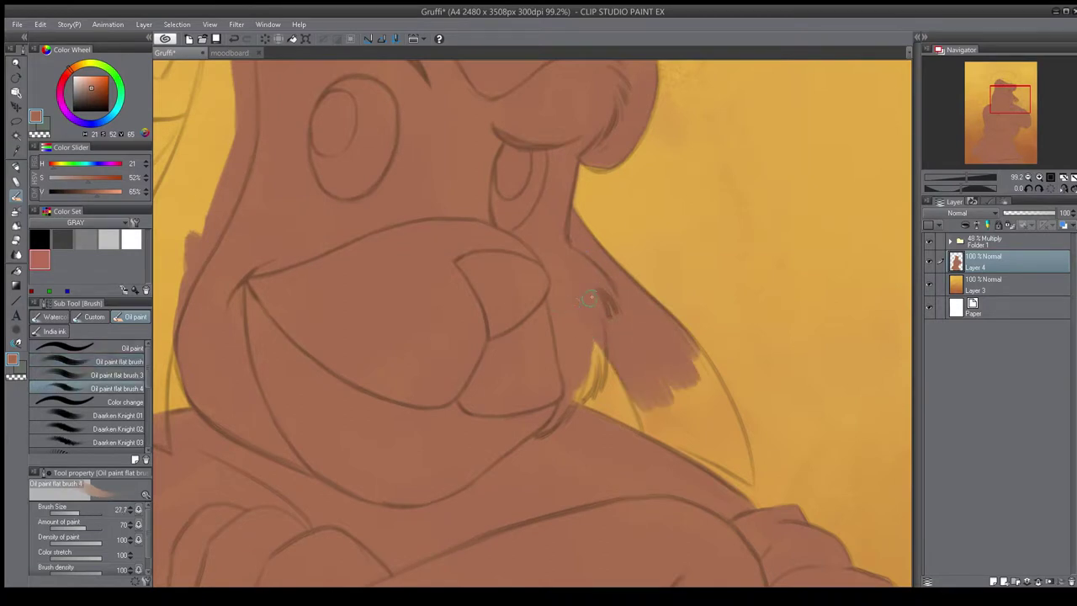
key("h")
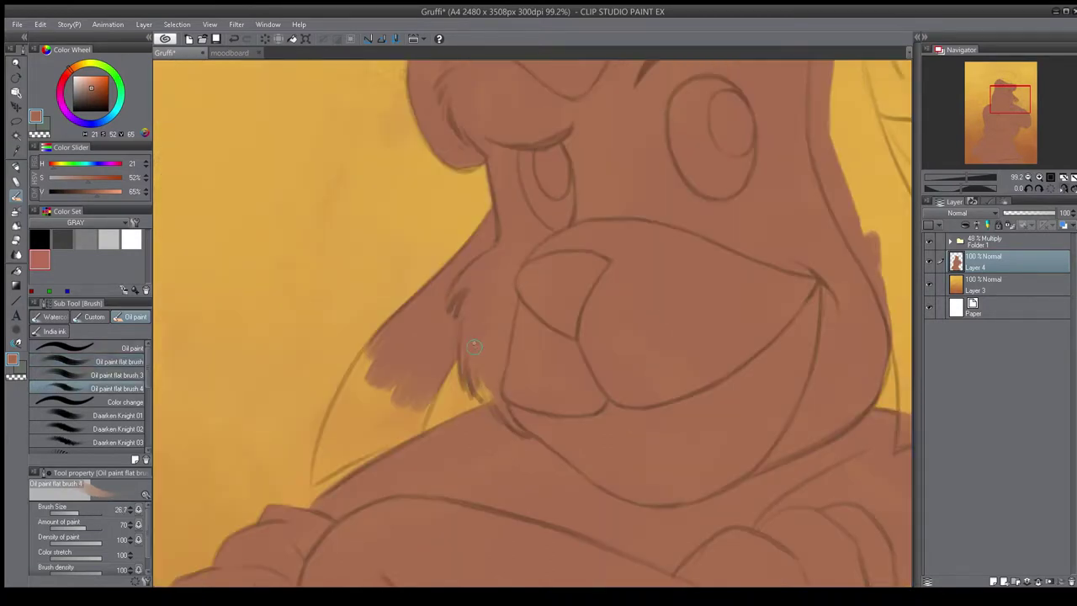
left_click(930, 243)
left_click(929, 243)
- Lasso the lower part of the cloth tail behind the cheek, fill it with the Oil paint flat brush and deselect
mouse_move(378, 441)
left_mouse_down()
mouse_move(429, 346)
mouse_move(478, 340)
left_mouse_up()
key("m")
key("b")
left_click(89, 362)
left_click_drag(471, 261, 403, 294)
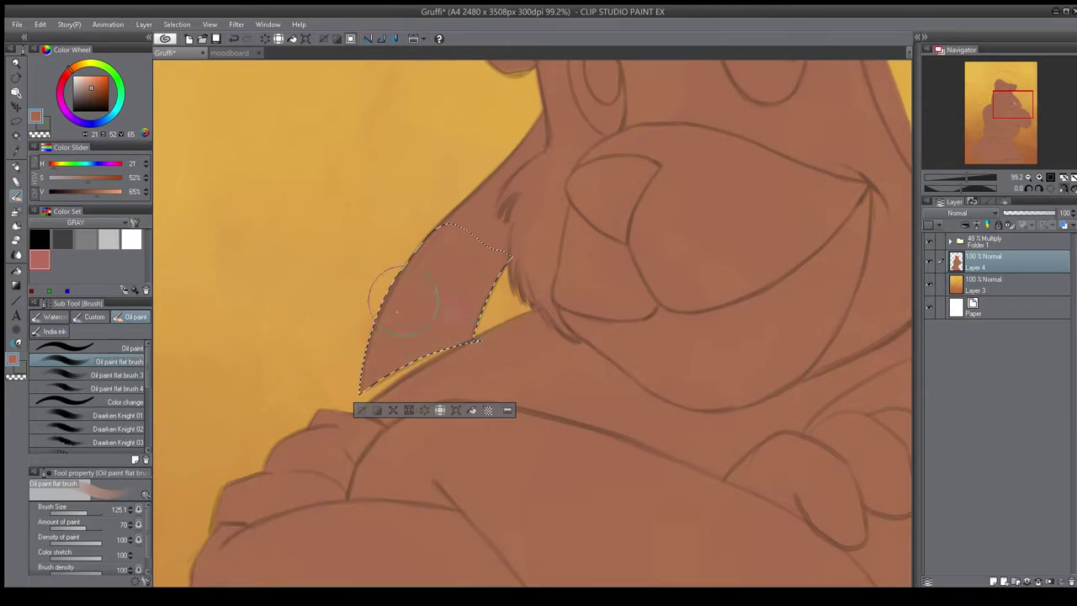
key("ctrl+d")
- Paint the fur tufts on top of the smaller ear with Oil paint flat brush 4, checking them without the line art
scroll(565, 297, "down", 5)
left_click_drag(615, 187, 547, 293)
scroll(548, 294, "up", 5)
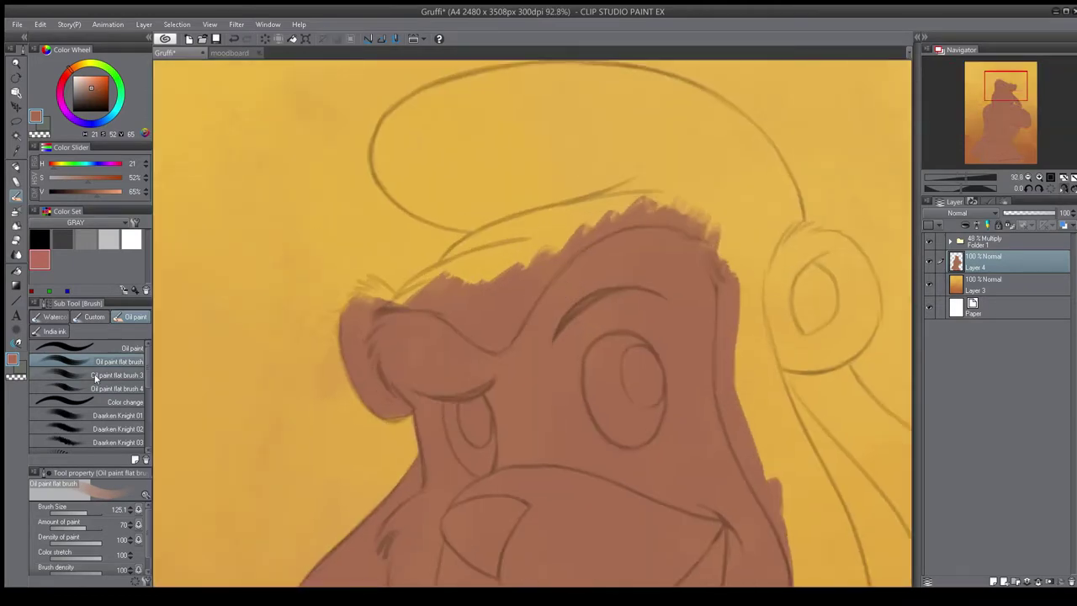
left_click(96, 387)
key("h")
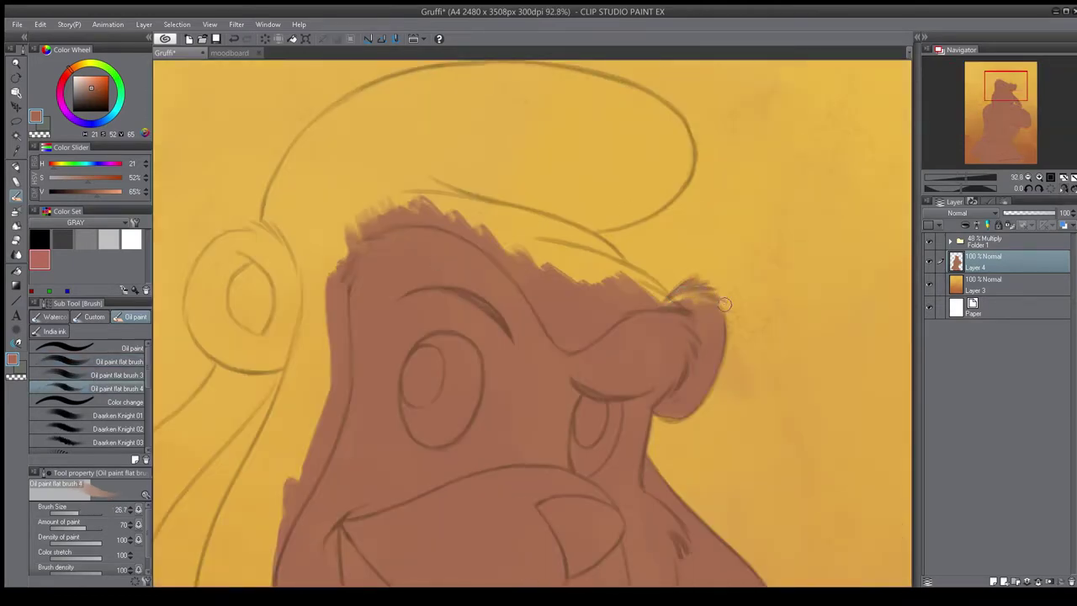
left_click(928, 241)
left_click(929, 242)
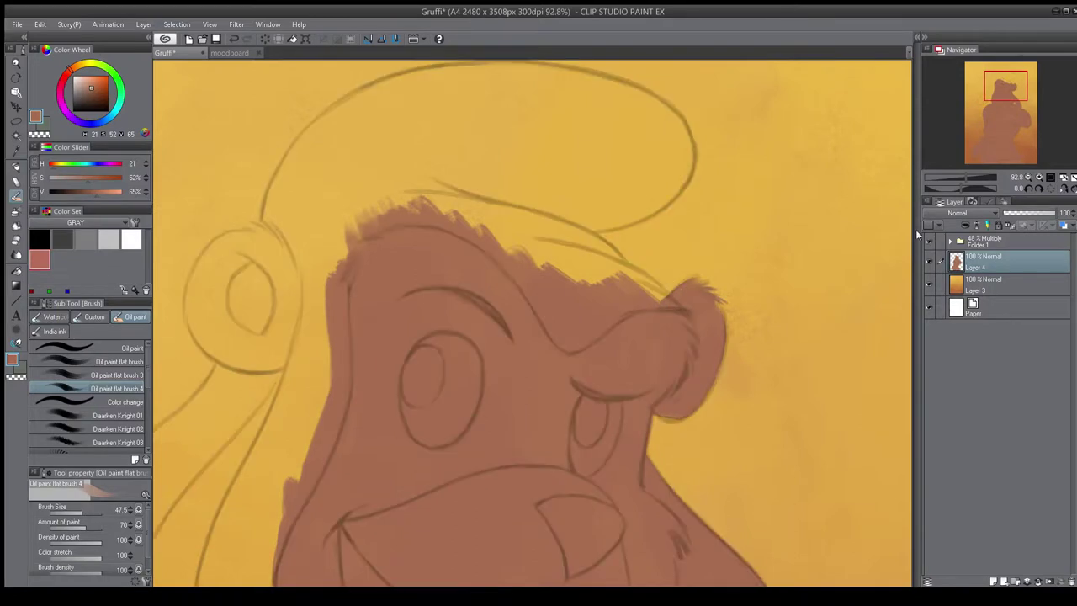
- Block in the band of the cap above the brow with the Oil paint flat brush
key("h")
left_click(94, 362)
left_click_drag(423, 276, 543, 242)
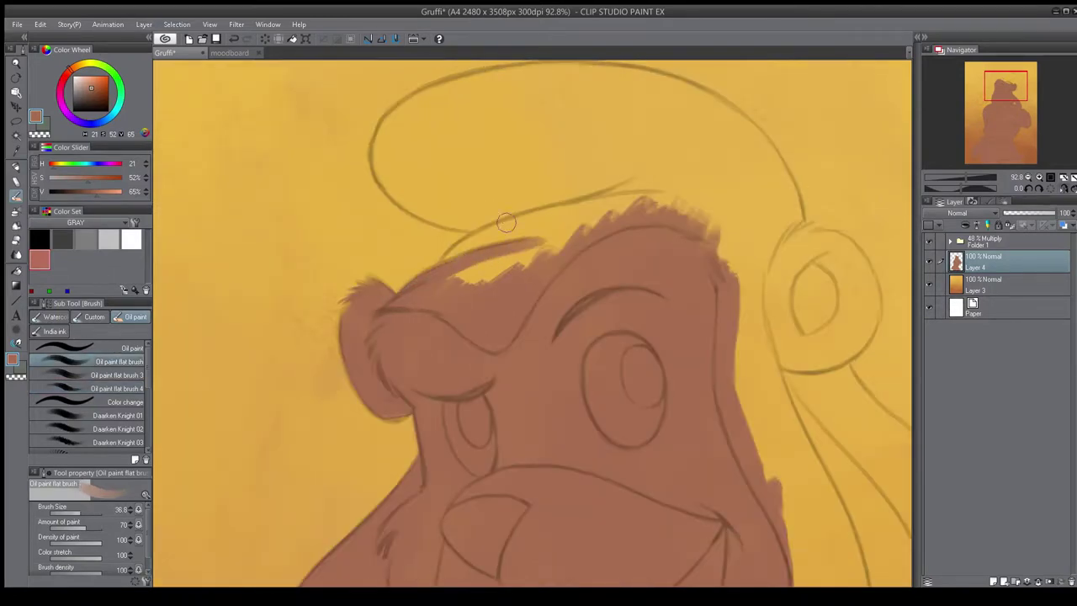
left_click_drag(450, 257, 558, 212)
left_click_drag(497, 276, 595, 216)
mouse_move(476, 239)
left_mouse_down()
mouse_move(591, 199)
mouse_move(692, 189)
left_mouse_up()
- Paint along the outline of the cap's drooping front and start filling its interior
mouse_move(399, 132)
left_mouse_down()
mouse_move(386, 157)
mouse_move(490, 222)
mouse_move(425, 202)
mouse_move(473, 222)
left_mouse_up()
mouse_move(384, 152)
left_mouse_down()
mouse_move(418, 104)
mouse_move(481, 82)
left_mouse_up()
left_click_drag(450, 70, 409, 172)
left_click_drag(361, 236, 412, 201)
left_click_drag(362, 205, 528, 175)
left_click_drag(367, 236, 375, 224)
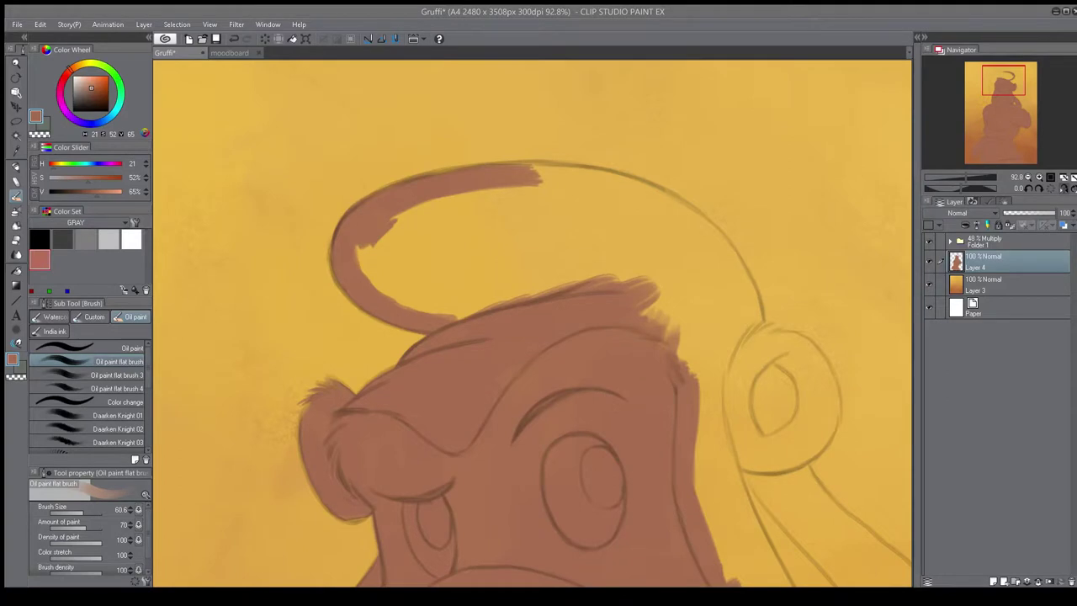
mouse_move(370, 242)
left_mouse_down()
mouse_move(396, 288)
mouse_move(395, 220)
mouse_move(454, 269)
mouse_move(525, 232)
left_mouse_up()
left_click_drag(450, 206, 502, 206)
mouse_move(429, 185)
left_mouse_down()
mouse_move(576, 183)
mouse_move(372, 227)
mouse_move(334, 273)
left_mouse_up()
- Paint the cap's back edge down to the larger ear and fill the remaining interior of the cap
key("h")
key("bracketleft")
key("bracketleft")
key("bracketleft")
left_click_drag(345, 226, 300, 374)
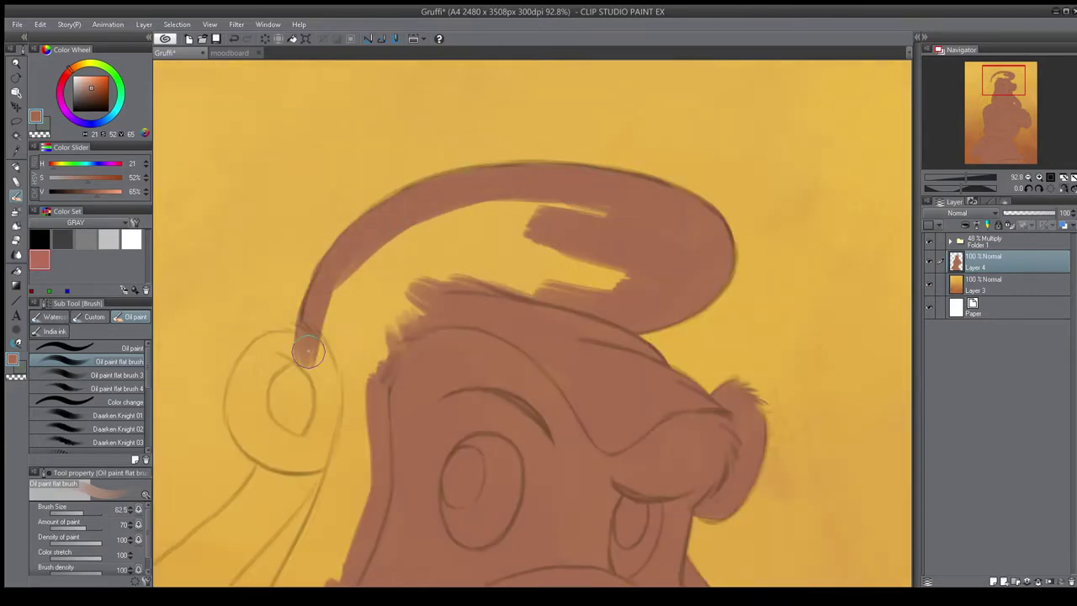
key("e")
key("b")
key("bracketright")
key("bracketright")
key("bracketright")
mouse_move(484, 221)
left_mouse_down()
mouse_move(567, 211)
mouse_move(644, 270)
mouse_move(426, 238)
mouse_move(356, 390)
mouse_move(352, 461)
left_mouse_up()
- Block in the larger ear and the area beside it, feathering the top fur with Oil paint flat brush 4
scroll(516, 317, "down", 2)
scroll(535, 308, "down", 5)
key("h")
scroll(536, 244, "up", 6)
left_click_drag(497, 265, 488, 222)
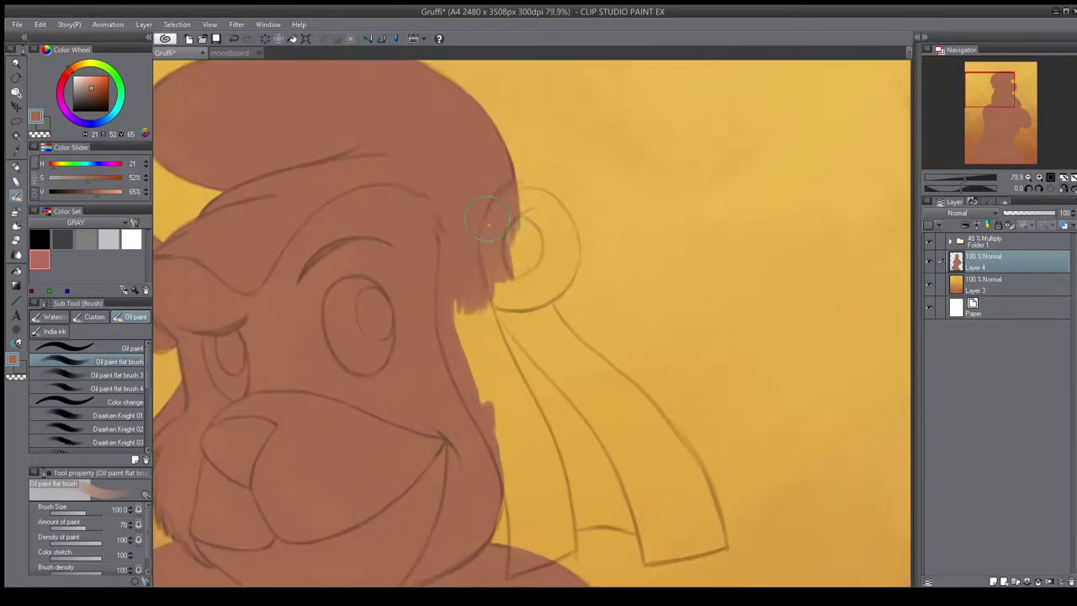
left_click(99, 388)
key("h")
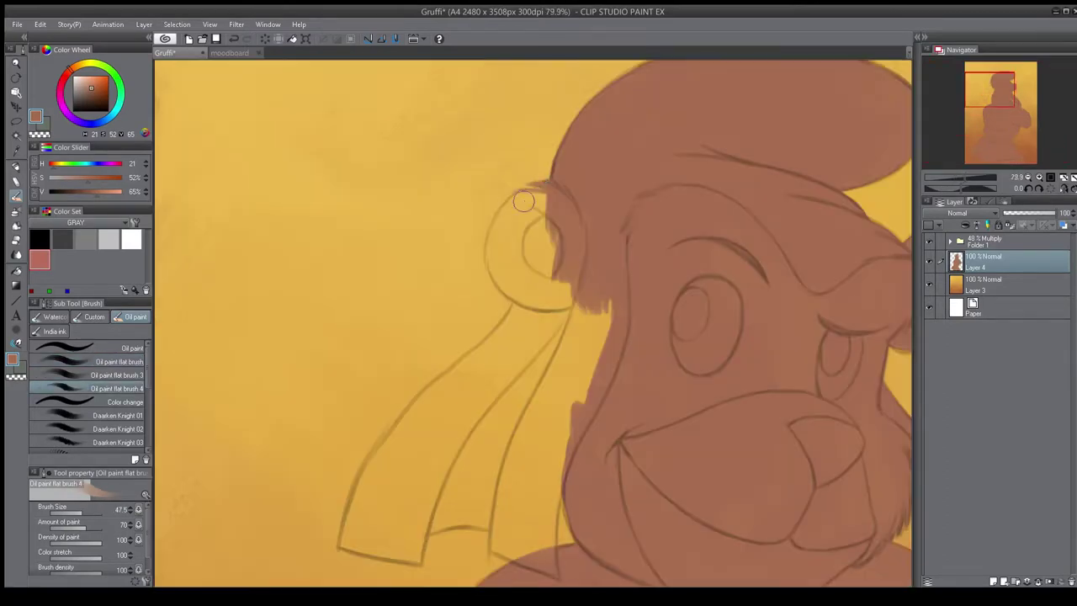
key("comma")
key("comma")
mouse_move(538, 192)
left_mouse_down()
mouse_move(493, 245)
mouse_move(505, 286)
left_mouse_up()
mouse_move(545, 227)
left_mouse_down()
mouse_move(523, 206)
mouse_move(510, 283)
mouse_move(547, 298)
left_mouse_up()
key("bracketright")
- Finish blocking in the larger ear and paint the upper part of the cap's hanging flap beneath it
key("h")
mouse_move(505, 244)
left_mouse_down()
mouse_move(497, 311)
mouse_move(530, 353)
left_mouse_up()
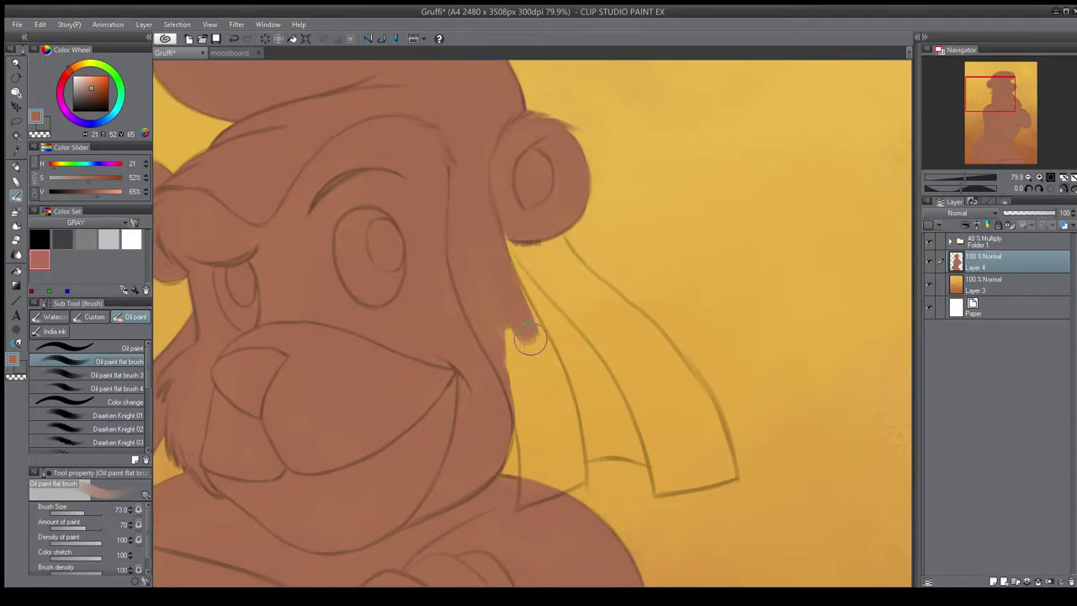
left_click_drag(528, 311, 548, 360)
mouse_move(517, 249)
left_mouse_down()
mouse_move(548, 334)
mouse_move(579, 363)
left_mouse_up()
mouse_move(547, 249)
left_mouse_down()
mouse_move(589, 338)
mouse_move(595, 304)
mouse_move(665, 350)
left_mouse_up()
key("h")
- Fill the cap's hanging flaps behind the cheek in reddish brown down towards their lower edges
left_click_drag(434, 290, 383, 370)
left_click_drag(417, 319, 332, 467)
mouse_move(361, 425)
left_mouse_down()
mouse_move(475, 320)
mouse_move(406, 412)
left_mouse_up()
left_click_drag(471, 357, 429, 421)
mouse_move(386, 456)
left_mouse_down()
mouse_move(503, 457)
mouse_move(488, 440)
left_mouse_up()
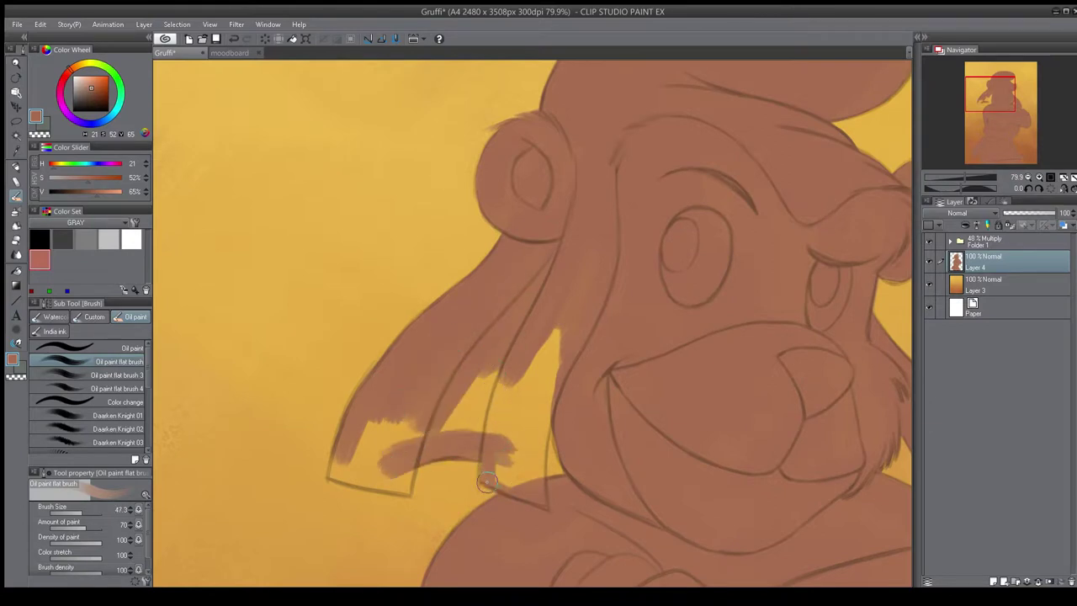
mouse_move(513, 475)
left_mouse_down()
mouse_move(567, 304)
mouse_move(498, 441)
mouse_move(446, 396)
left_mouse_up()
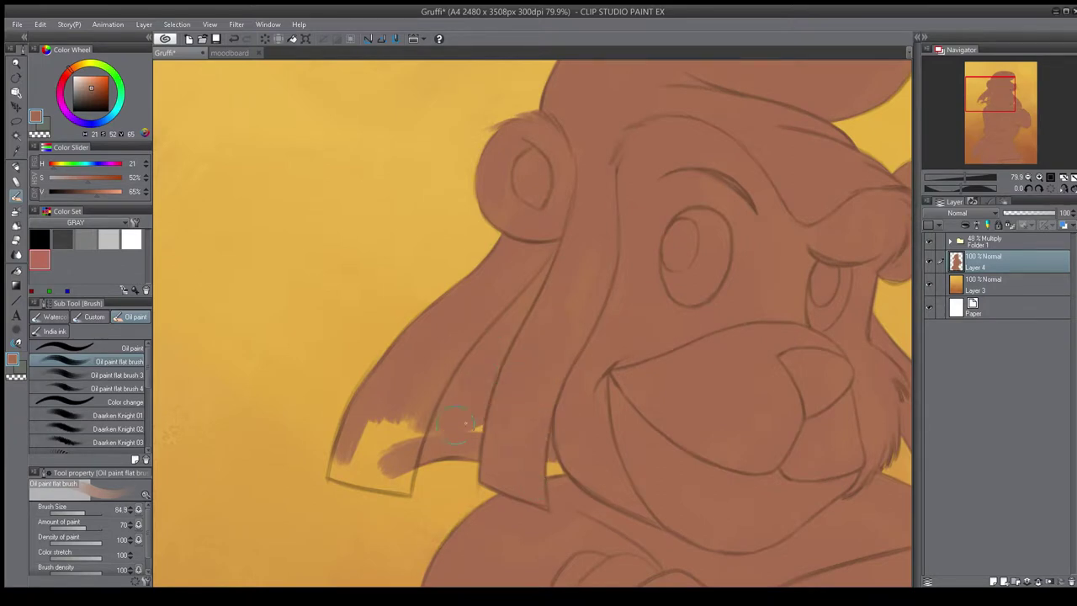
left_click_drag(425, 434, 375, 431)
- Lasso the unpainted end of the outer hanging flap, fill it with reddish brown and clear the selection
key("m")
left_click_drag(437, 370, 360, 385)
key("b")
mouse_move(353, 450)
left_mouse_down()
mouse_move(395, 480)
mouse_move(413, 471)
left_mouse_up()
key("ctrl+d")
left_click_drag(472, 409, 473, 398)
- Select the empty area around the figure on its layer with the Magic wand to isolate the silhouette
scroll(642, 402, "down", 5)
key("w")
left_click(416, 474)
scroll(620, 300, "up", 4)
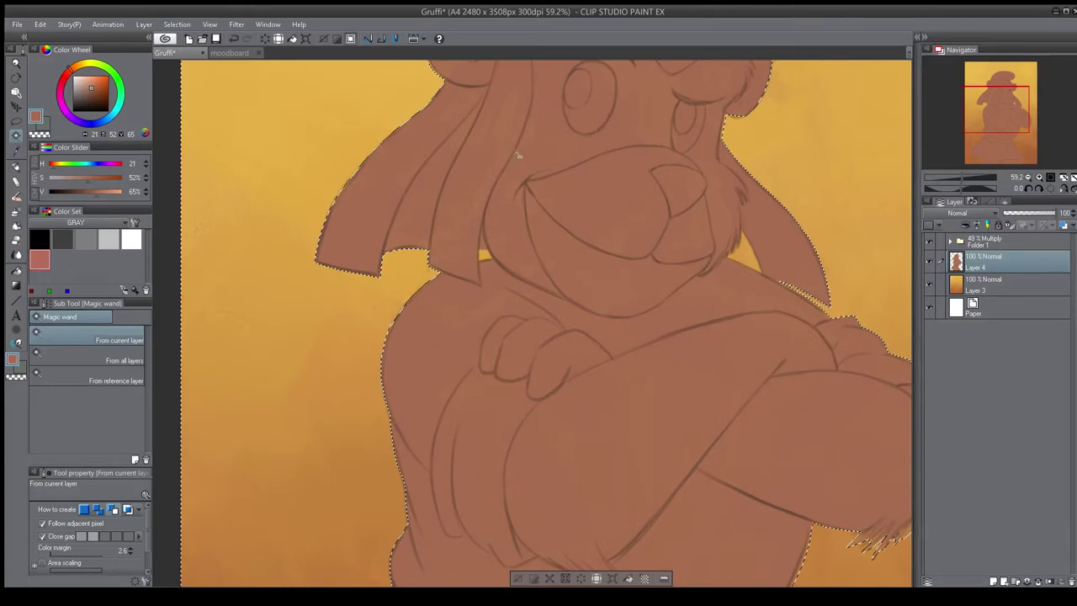
left_click_drag(606, 345, 577, 411)
scroll(581, 407, "down", 4)
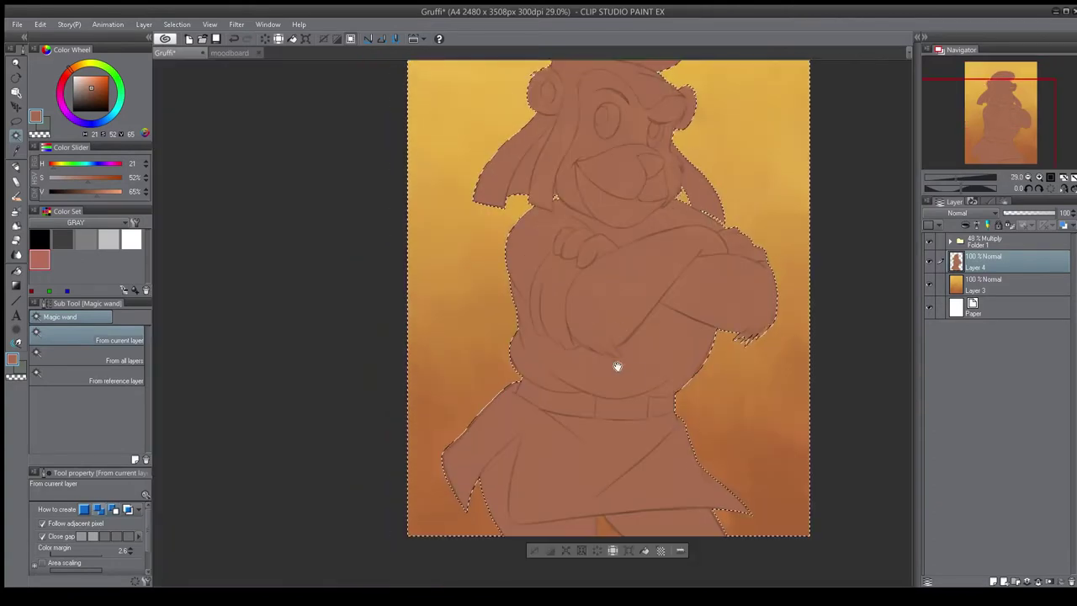
scroll(678, 345, "up", 3)
scroll(635, 406, "down", 4)
scroll(613, 408, "up", 4)
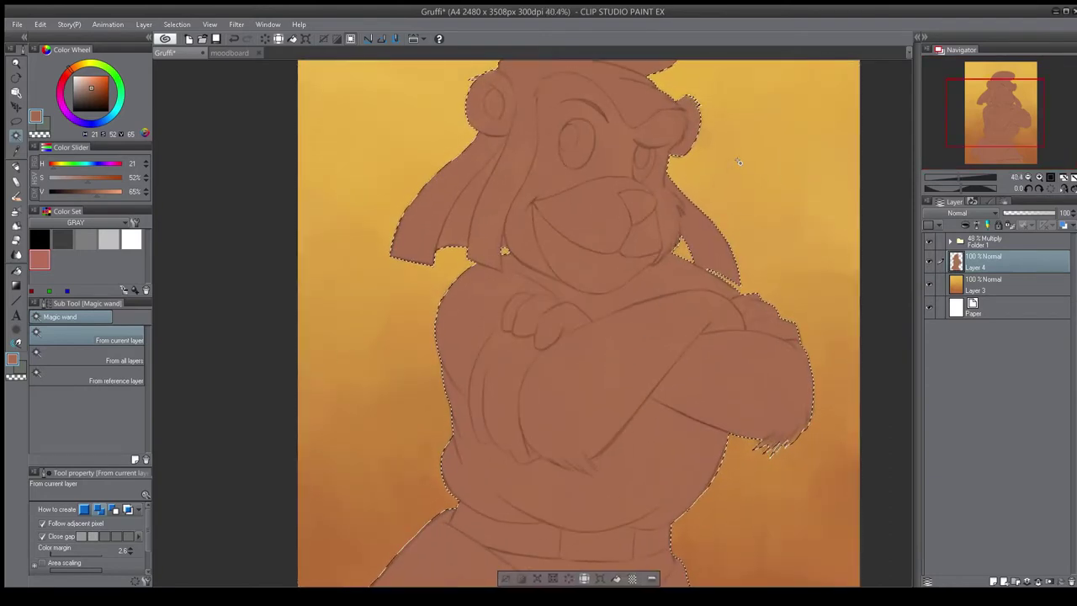
- Copy the selected part of background Layer 3 onto a new layer and merge the figure's Layer 4 down into it
left_click(973, 291)
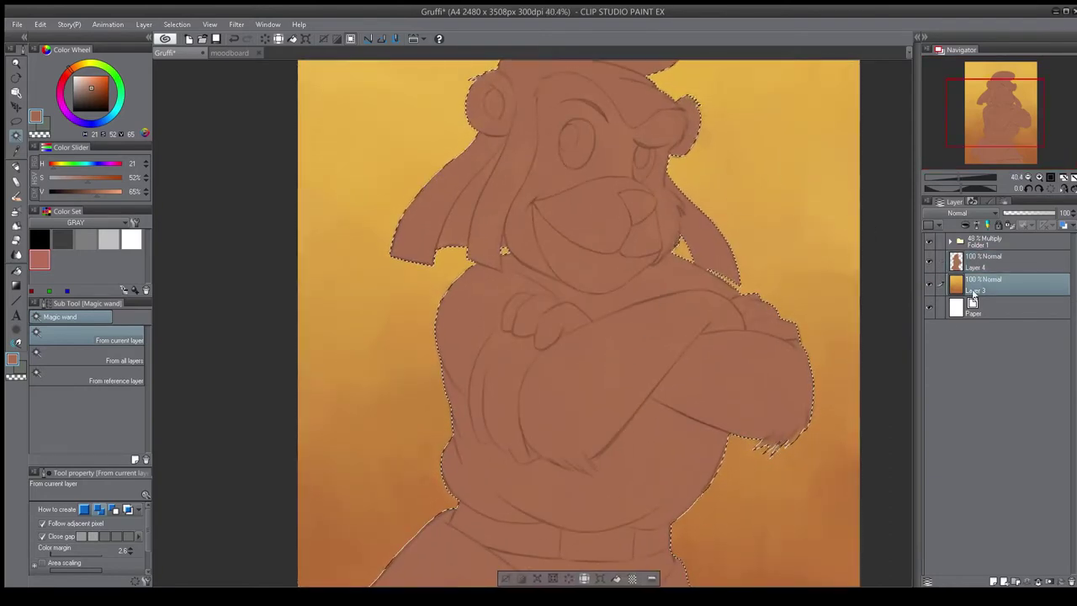
key("ctrl+c")
key("ctrl+v")
key("ctrl+d")
left_click(975, 263)
key("ctrl+e")
scroll(683, 278, "down", 2)
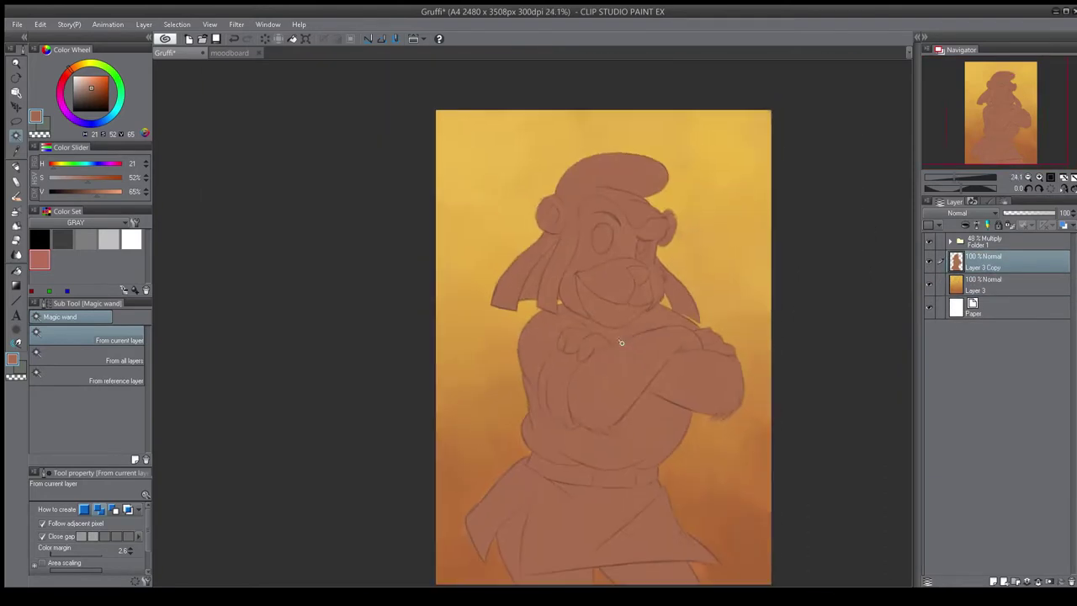
- Add a new layer above the figure's base layer and clip it to the layer below
key("b")
left_click(992, 582)
left_click(965, 226)
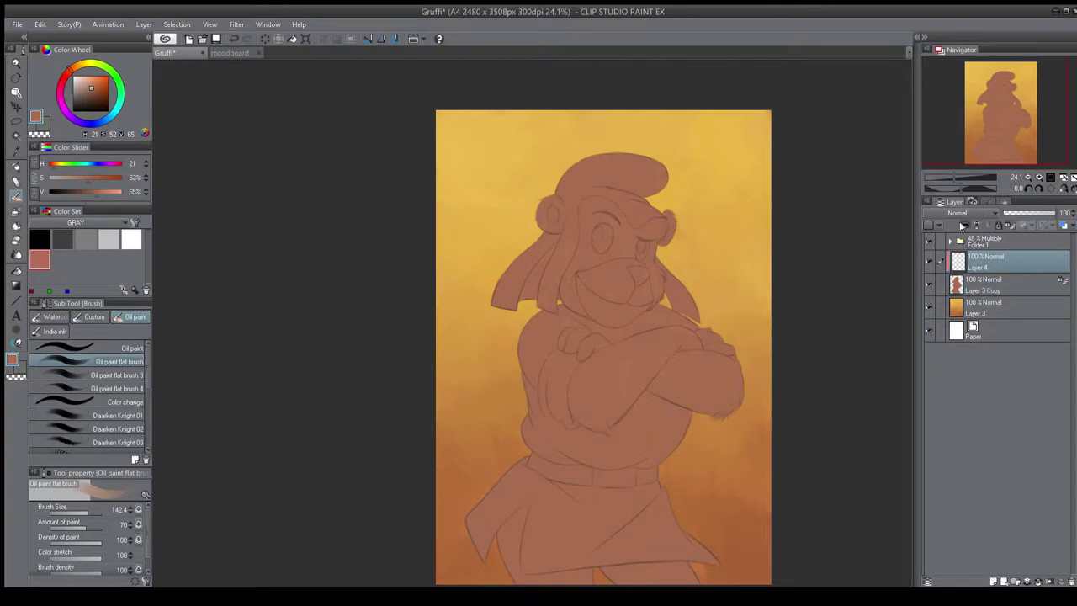
key("h")
left_click_drag(578, 202, 609, 241)
scroll(498, 293, "up", 4)
left_click_drag(497, 293, 540, 312)
- Paint a dark green patch on the cap's drooping front, shift its colour to olive and sample that olive
left_click(99, 66)
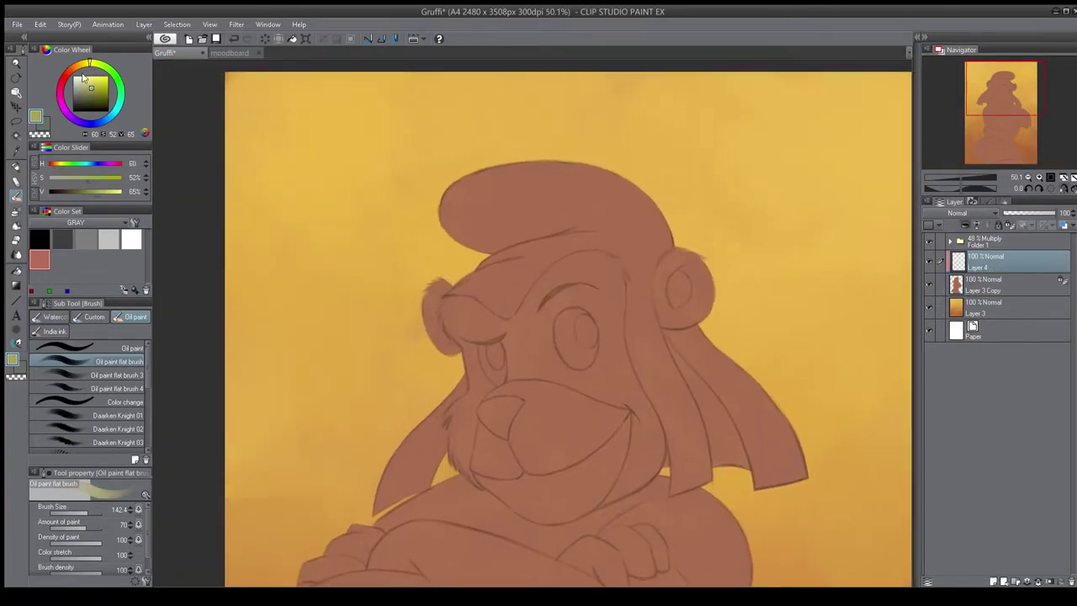
left_click_drag(83, 77, 99, 101)
left_click_drag(503, 165, 471, 214)
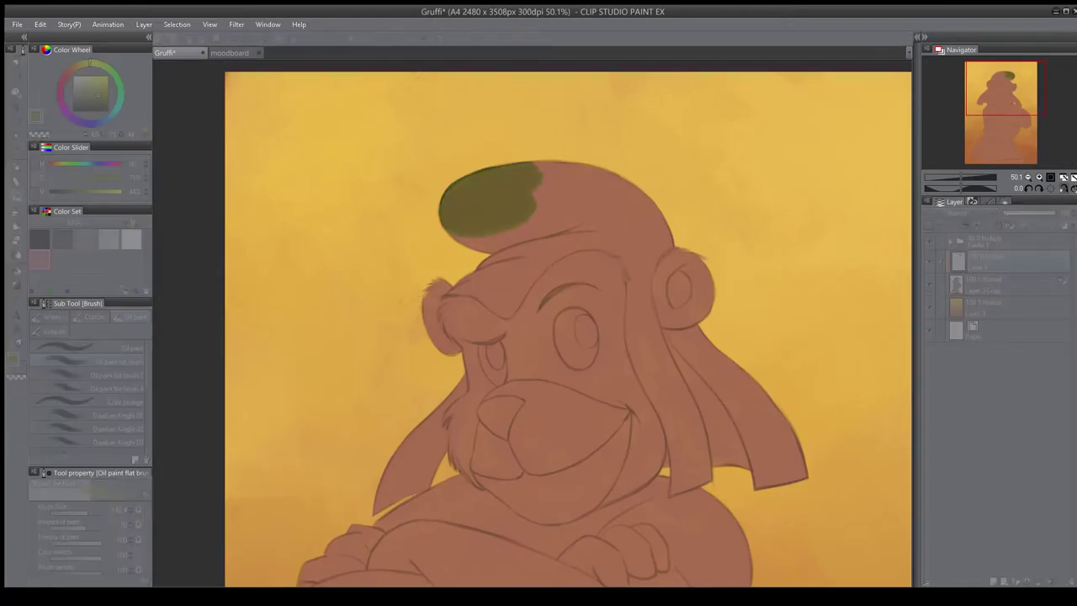
key("Return")
left_click(511, 200, "alt")
- Fill the rest of the cap's crown with olive green down to the band above the brow
left_click_drag(525, 173, 552, 202)
left_click_drag(458, 233, 495, 251)
mouse_move(574, 179)
left_mouse_down()
mouse_move(594, 195)
mouse_move(566, 225)
mouse_move(633, 226)
left_mouse_up()
left_click_drag(484, 287, 483, 300)
- Paint the cap's lower front edge olive beside the smaller ear, using a lasso selection, and continue along the brow
scroll(481, 300, "up", 4)
key("bracketleft")
key("bracketleft")
key("bracketleft")
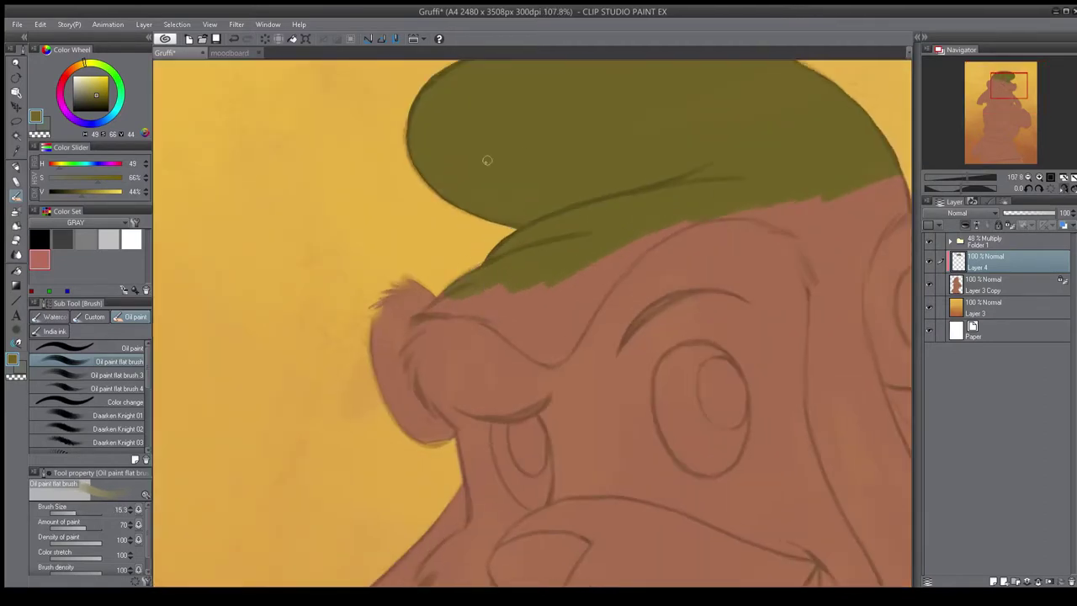
key("m")
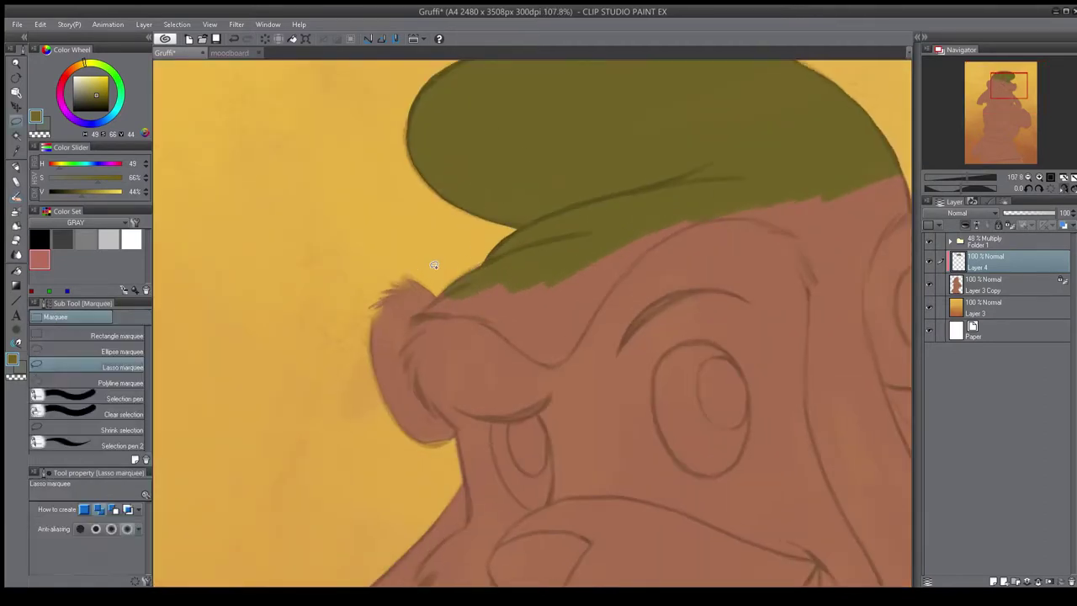
mouse_move(462, 273)
left_mouse_down()
mouse_move(458, 298)
mouse_move(413, 309)
mouse_move(512, 341)
mouse_move(622, 272)
mouse_move(583, 222)
left_mouse_up()
key("b")
mouse_move(433, 311)
left_mouse_down()
mouse_move(499, 284)
mouse_move(526, 336)
mouse_move(595, 166)
mouse_move(507, 266)
left_mouse_up()
key("ctrl+d")
mouse_move(458, 307)
left_mouse_down()
mouse_move(550, 239)
mouse_move(530, 250)
left_mouse_up()
left_click_drag(604, 237, 662, 266)
- Paint olive green down the cap's back between the face and the larger ear, undoing the last stroke
key("]")
key("]")
key("]")
mouse_move(639, 220)
left_mouse_down()
mouse_move(679, 240)
mouse_move(748, 225)
mouse_move(675, 199)
mouse_move(653, 250)
mouse_move(698, 328)
mouse_move(697, 308)
mouse_move(685, 291)
mouse_move(697, 495)
left_mouse_up()
mouse_move(694, 476)
left_mouse_down()
mouse_move(651, 353)
mouse_move(659, 401)
mouse_move(669, 254)
mouse_move(648, 253)
mouse_move(654, 300)
mouse_move(680, 315)
mouse_move(672, 269)
left_mouse_up()
key("[")
key("[")
key("[")
key("ctrl+z")
- Enlarge the Oil paint flat brush and fill the outer hanging flap of the cap with olive green
key("]")
key("]")
key("]")
key("]")
key("]")
key("]")
left_click_drag(691, 370, 779, 392)
- Fill the inner hanging flap beside the cheek with olive green, leaving its lower tip
key("[")
key("[")
key("[")
left_click_drag(565, 268, 620, 400)
mouse_move(599, 353)
left_mouse_down()
mouse_move(626, 414)
mouse_move(603, 321)
left_mouse_up()
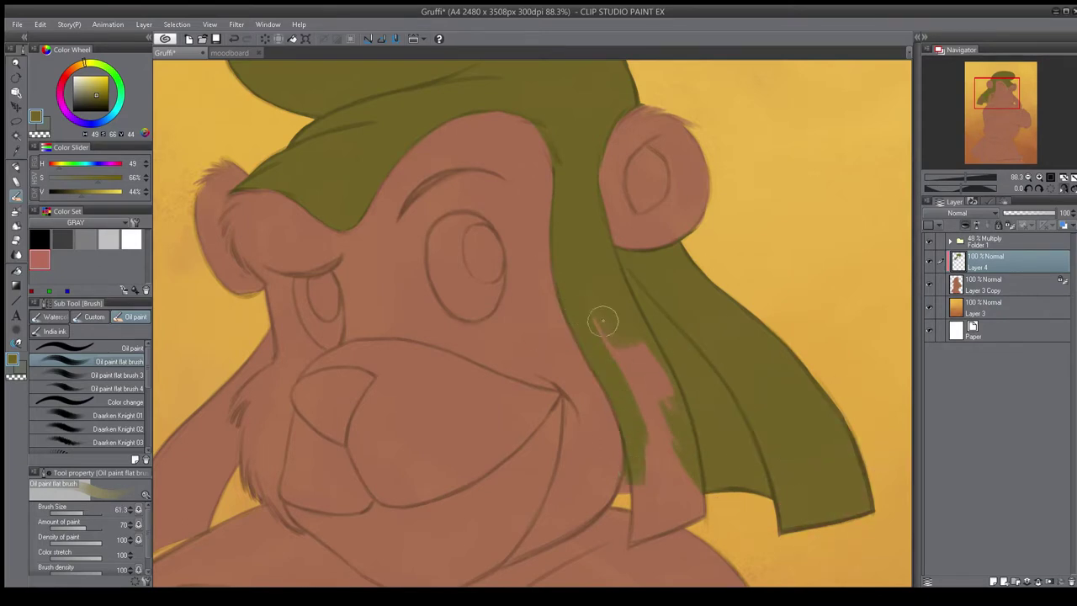
left_click_drag(631, 479, 630, 480)
left_click_drag(592, 298, 630, 288)
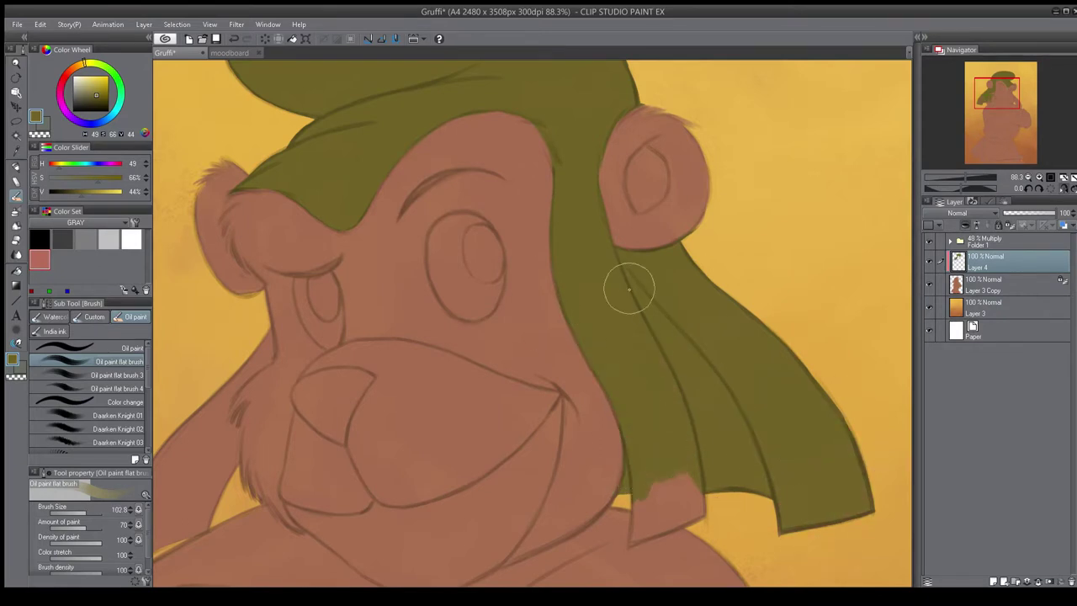
- Lasso the lower tip of the inner hanging flap, fill it with olive green and clear the selection
scroll(673, 471, "up", 2)
key("m")
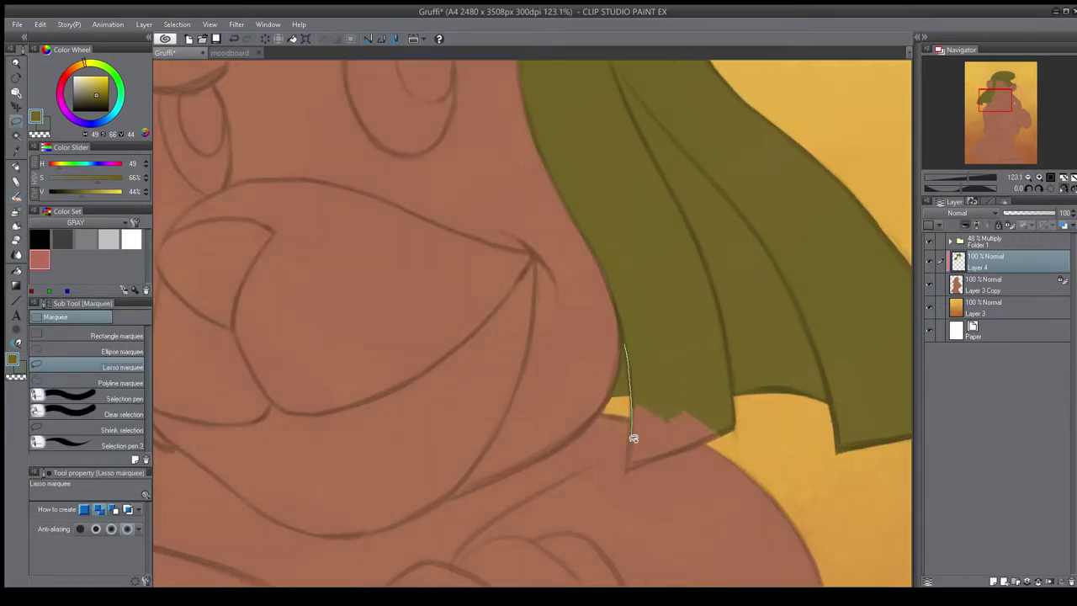
left_click_drag(737, 430, 722, 329)
key("b")
left_click_drag(657, 377, 667, 388)
key("ctrl+d")
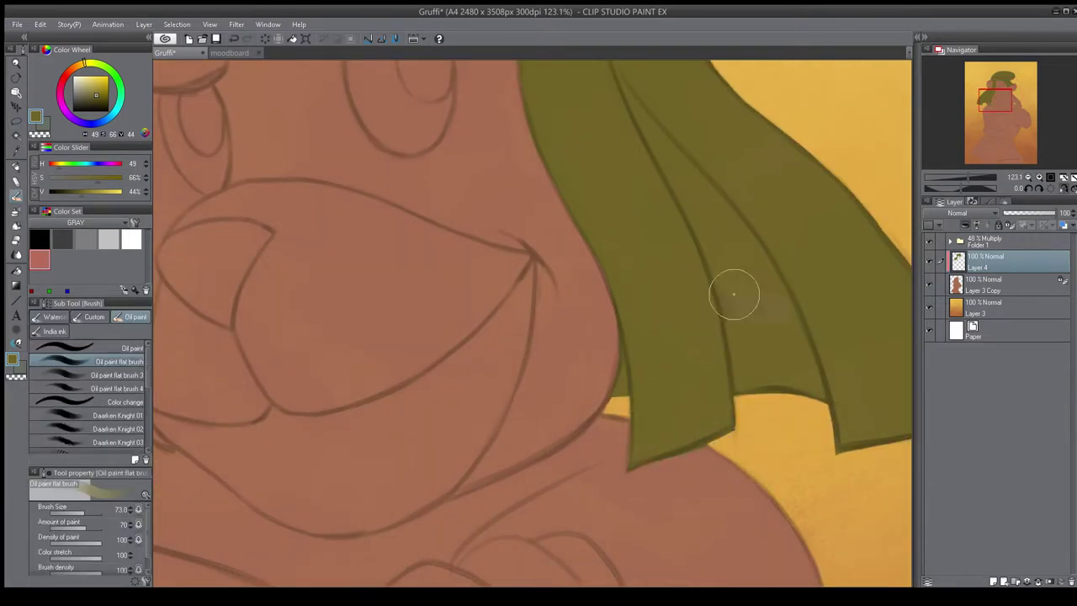
- Clean the olive paint off the flap tip and the larger ear's edge with the semi soft eraser, temporarily hiding the sketch folder
scroll(775, 437, "up", 1)
key("e")
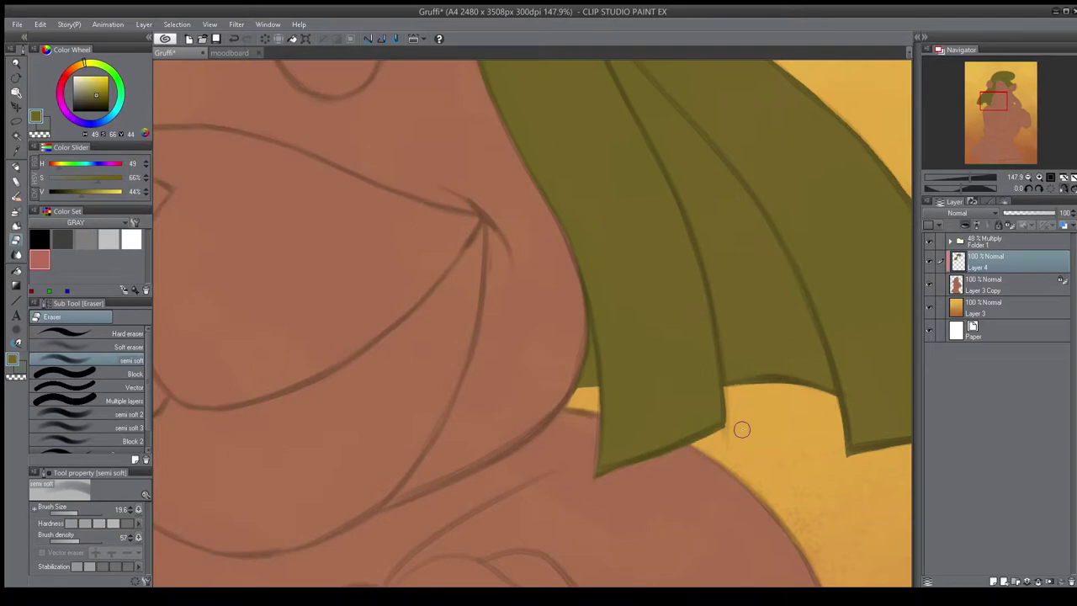
key("ctrl+0")
scroll(634, 428, "up", 6)
key("[")
key("[")
left_click(930, 241)
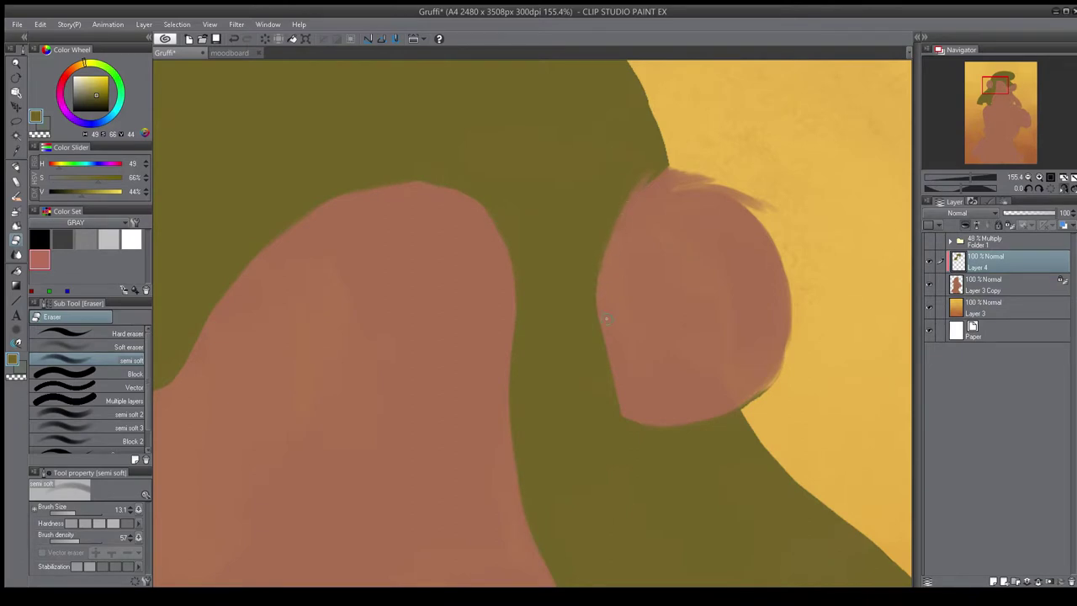
left_click_drag(606, 318, 660, 312)
left_click(930, 243)
key("h")
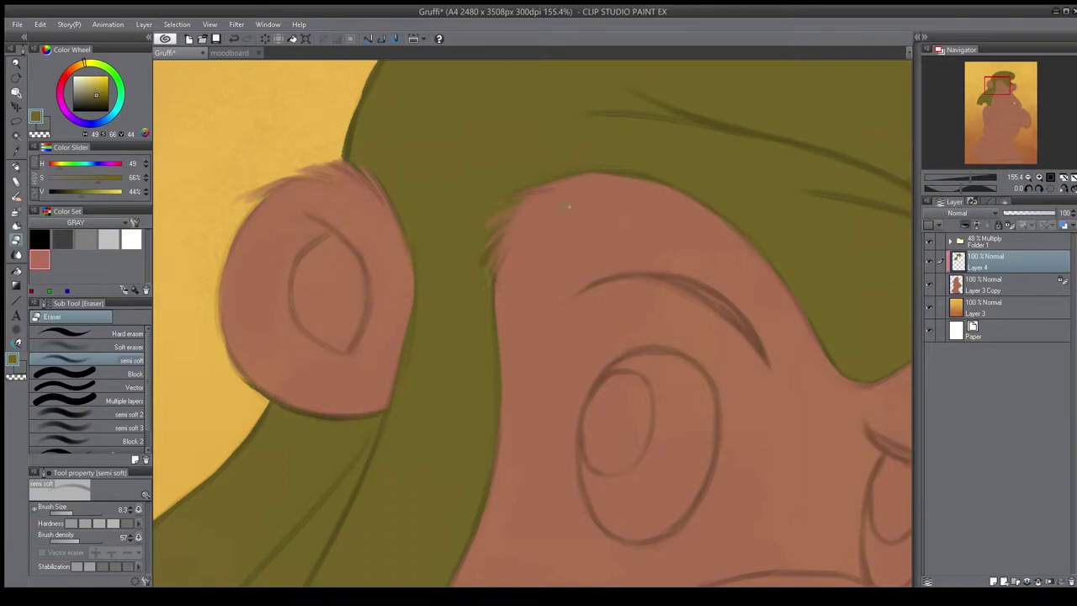
- Check the colour blocks in full view with the sketch folder hidden, and save the file
left_click(931, 242)
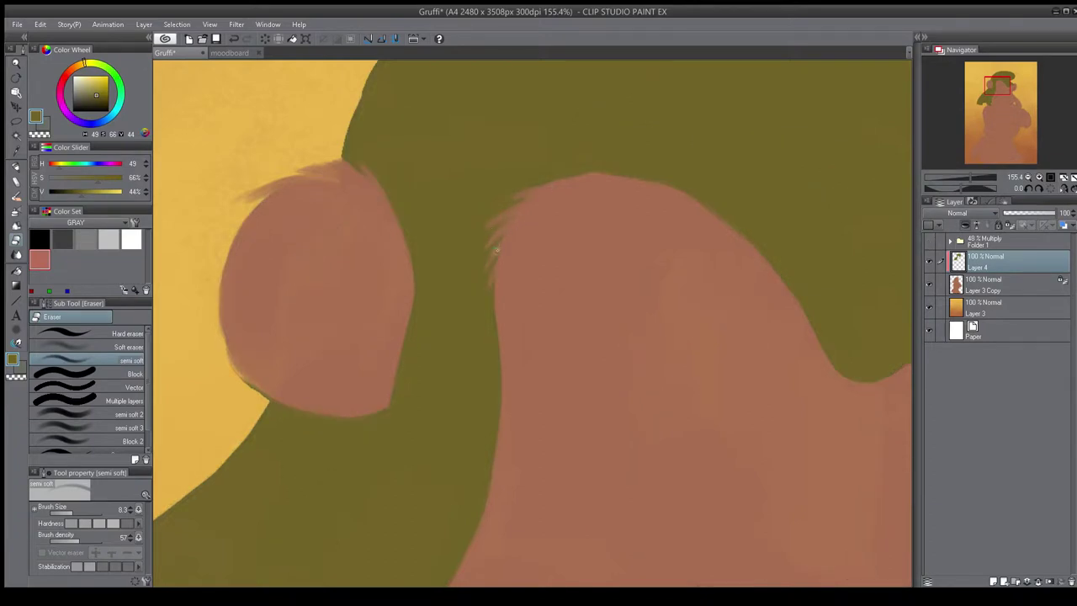
key("b")
key("ctrl+0")
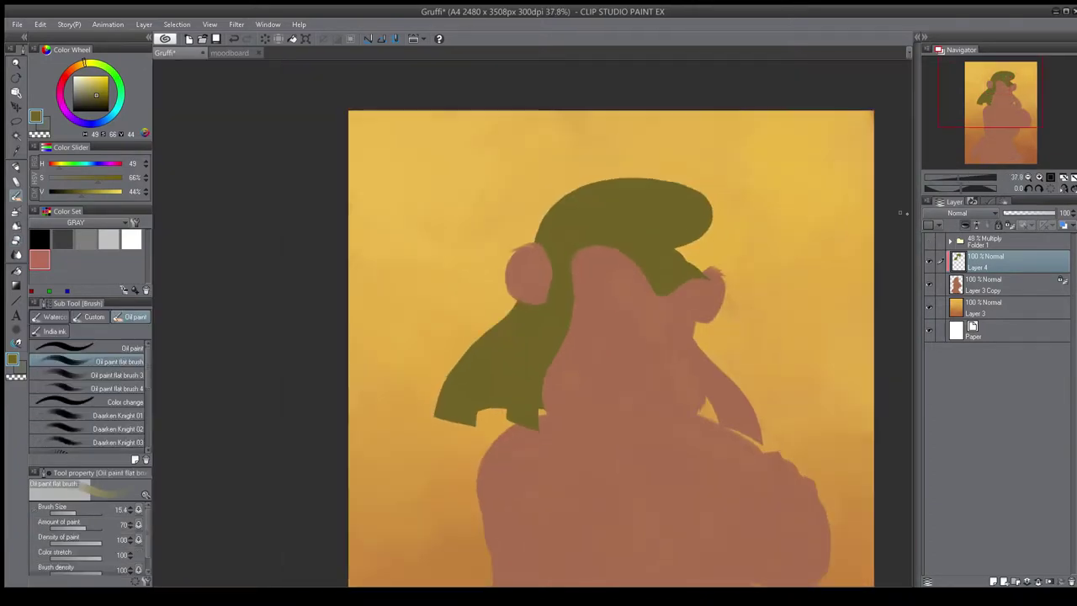
key("h")
key("v")
key("ctrl+s")
- Add a new layer above the background gradient and set the fotosup 17 brush to pale yellow (H 49, S 22, V 95)
left_click(95, 316)
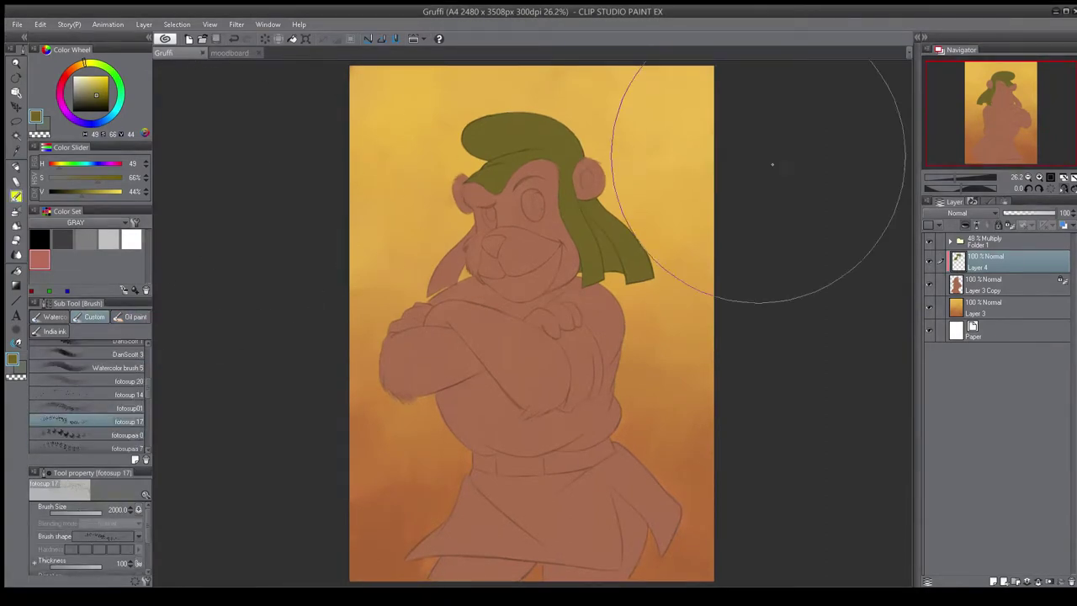
left_click(1001, 308)
left_click(993, 582)
left_click(80, 77)
- Stamp pale crackled texture over the background on both sides of the bear with the fotosup 17 brush at about size 1280
left_click_drag(403, 168, 414, 245)
key("bracketleft")
key("bracketleft")
left_click_drag(404, 151, 397, 236)
left_click_drag(403, 513, 382, 560)
left_click_drag(379, 497, 421, 530)
mouse_move(370, 202)
left_mouse_down()
mouse_move(435, 170)
mouse_move(488, 101)
left_mouse_up()
left_click_drag(378, 336, 395, 479)
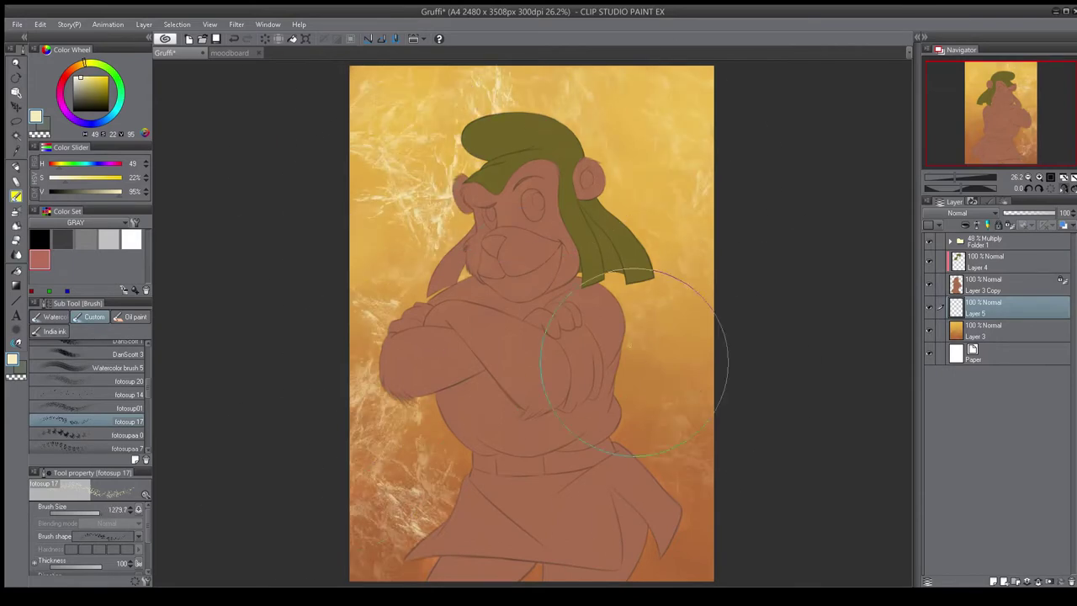
left_click_drag(634, 363, 697, 115)
- Set the texture layer's blending mode to Soft light
left_click(969, 213)
left_click(939, 362)
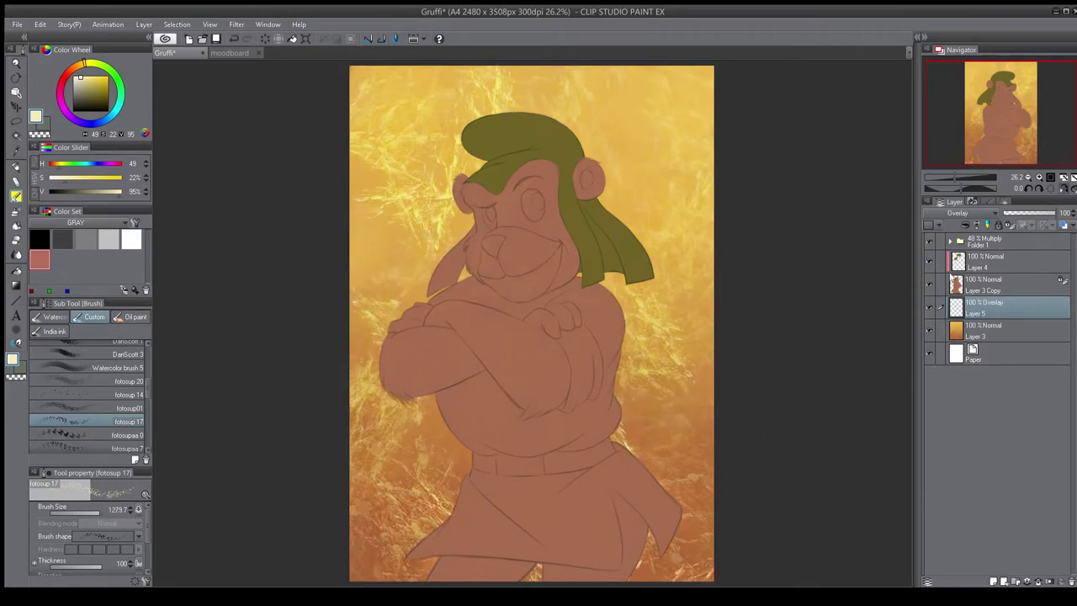
key("shift+alt+f")
- Fade the background texture around the bear's head with the Soft eraser
key("e")
left_click(125, 347)
mouse_move(417, 209)
left_mouse_down()
mouse_move(433, 228)
mouse_move(464, 197)
left_mouse_up()
mouse_move(464, 197)
left_mouse_down()
mouse_move(399, 176)
mouse_move(490, 67)
mouse_move(383, 316)
mouse_move(425, 508)
mouse_move(666, 580)
mouse_move(672, 228)
left_mouse_up()
- Soften the background texture with a Finger tip brush of the Blend tool
key("j")
left_click(105, 356)
left_click(89, 394)
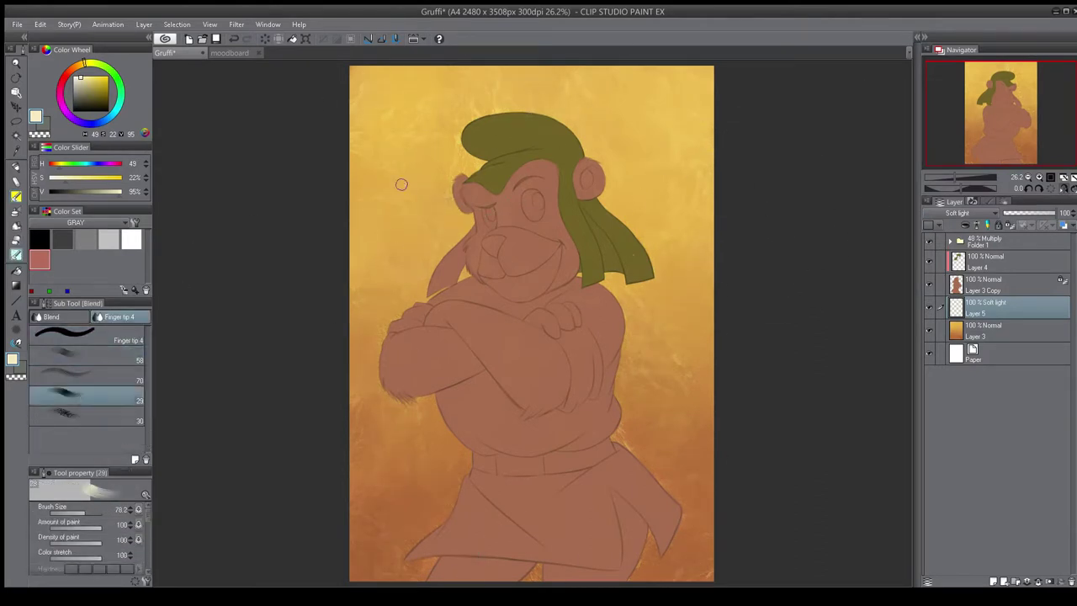
- Try Watercolor brush 6 in a sampled orange and DanScott 5 in white on the texture layer, settling on Watercolor brush 5
key("b")
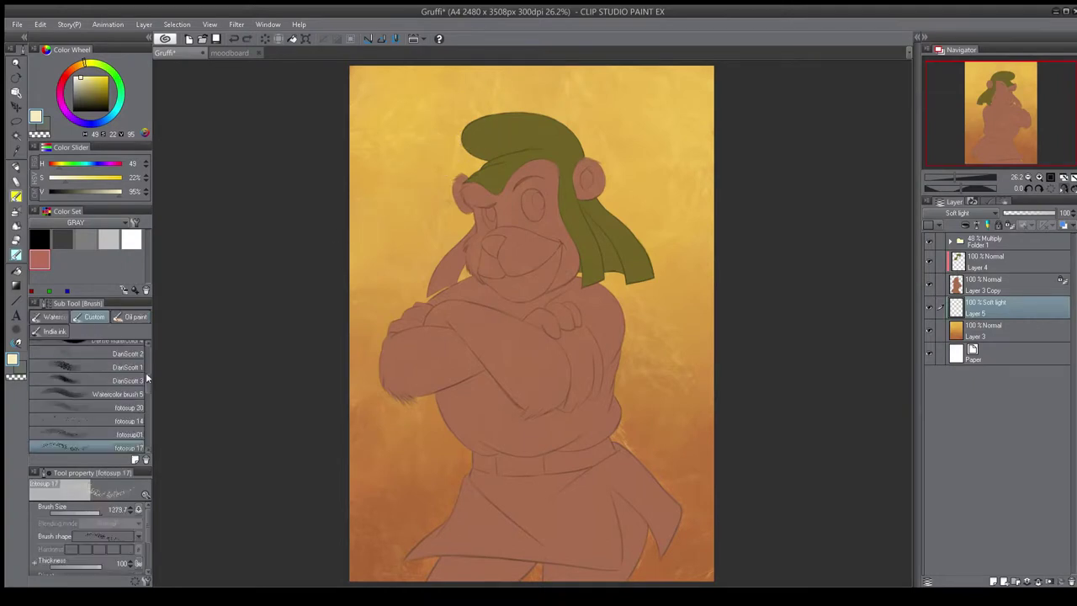
left_click(84, 446)
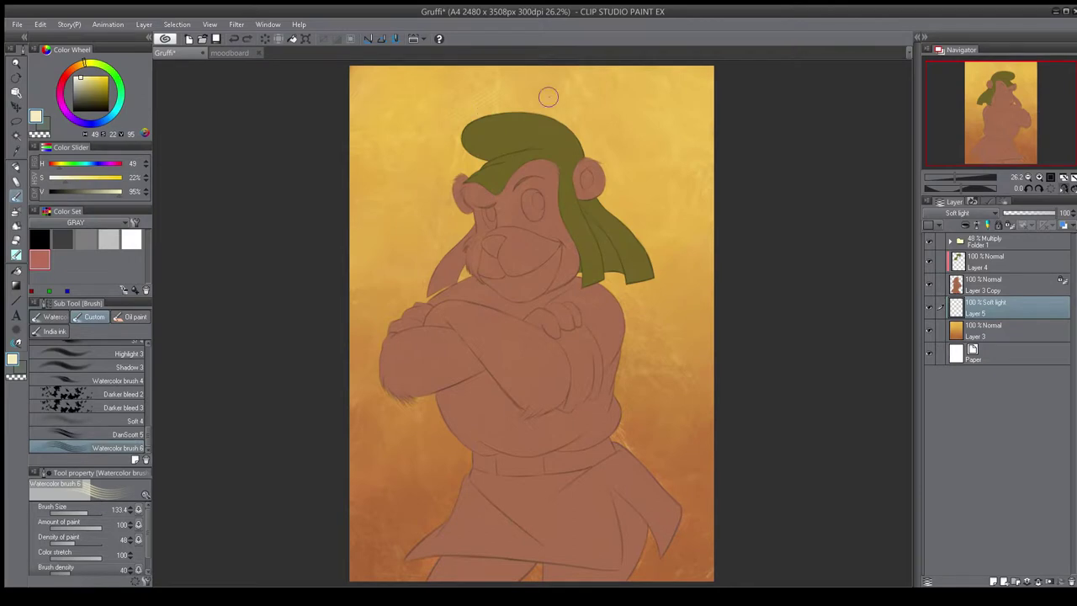
left_click(422, 431, "alt")
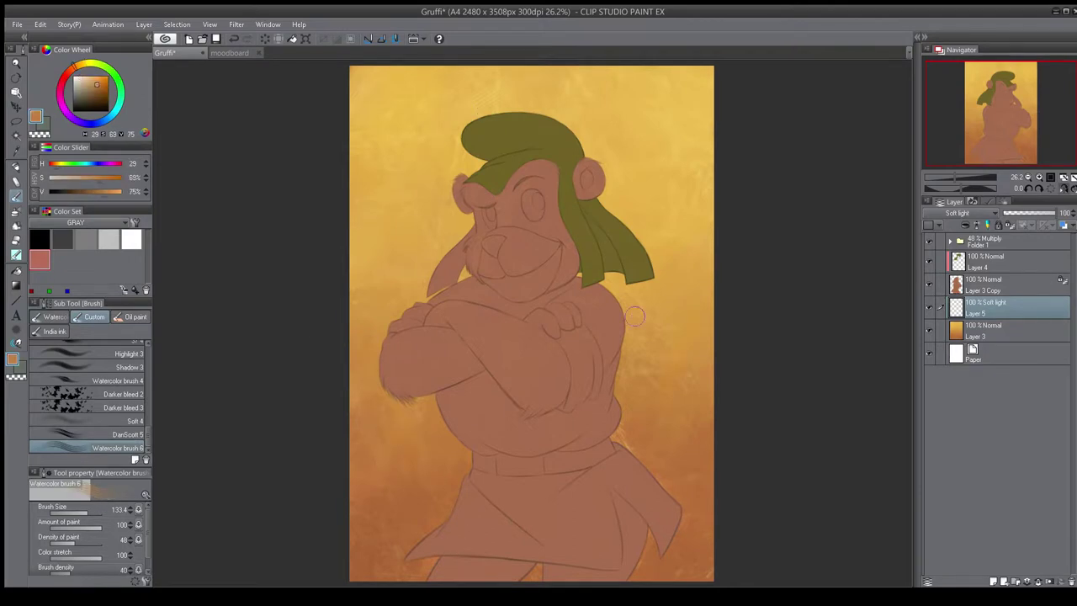
key("x")
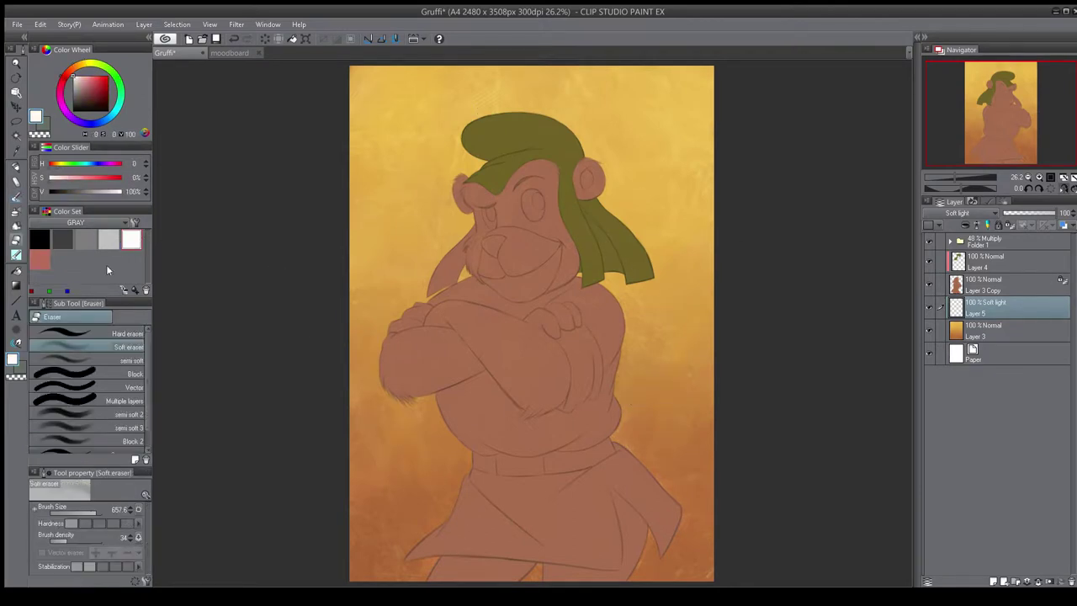
left_click(85, 433)
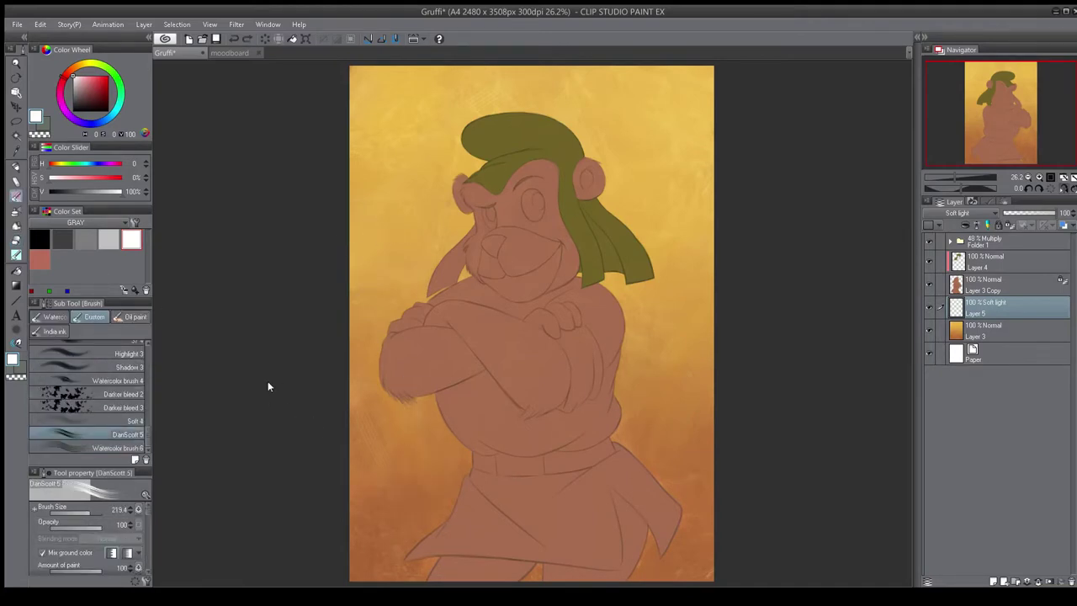
mouse_move(148, 437)
left_mouse_down()
mouse_move(153, 365)
mouse_move(147, 382)
left_mouse_up()
left_click(105, 413)
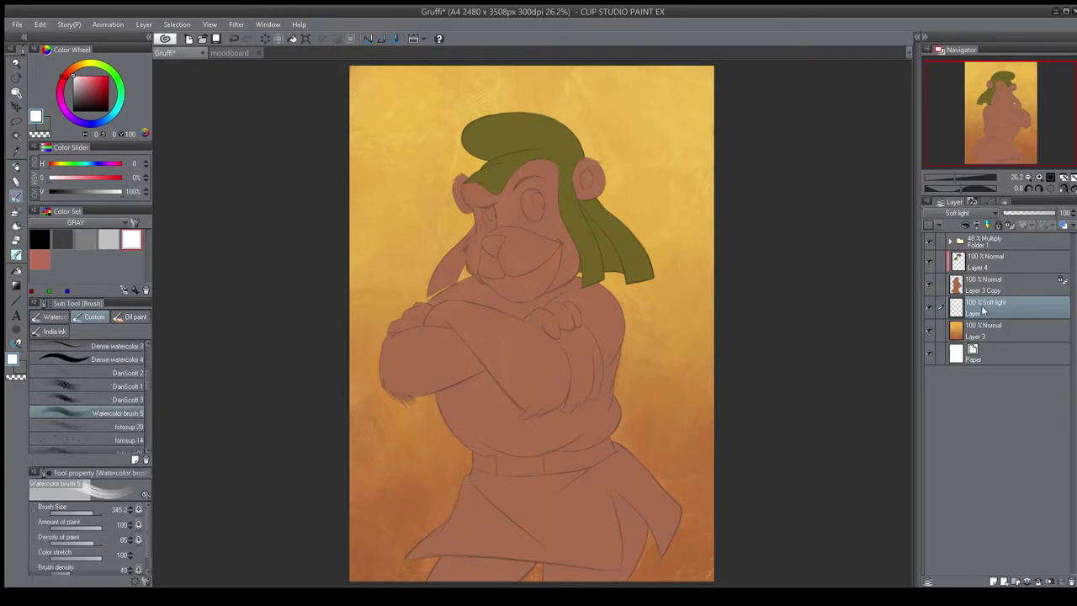
- Compare the background with and without the texture layer, and merge the texture down into Layer 3
left_click(931, 307)
left_click(931, 307)
key("ctrl+e")
- Paint over the background beside the figure with sampled orange using Watercolor brush 5
left_click(621, 119, "alt")
key("h")
left_click(378, 385, "alt")
left_click_drag(393, 333, 390, 325)
left_click_drag(377, 265, 360, 320)
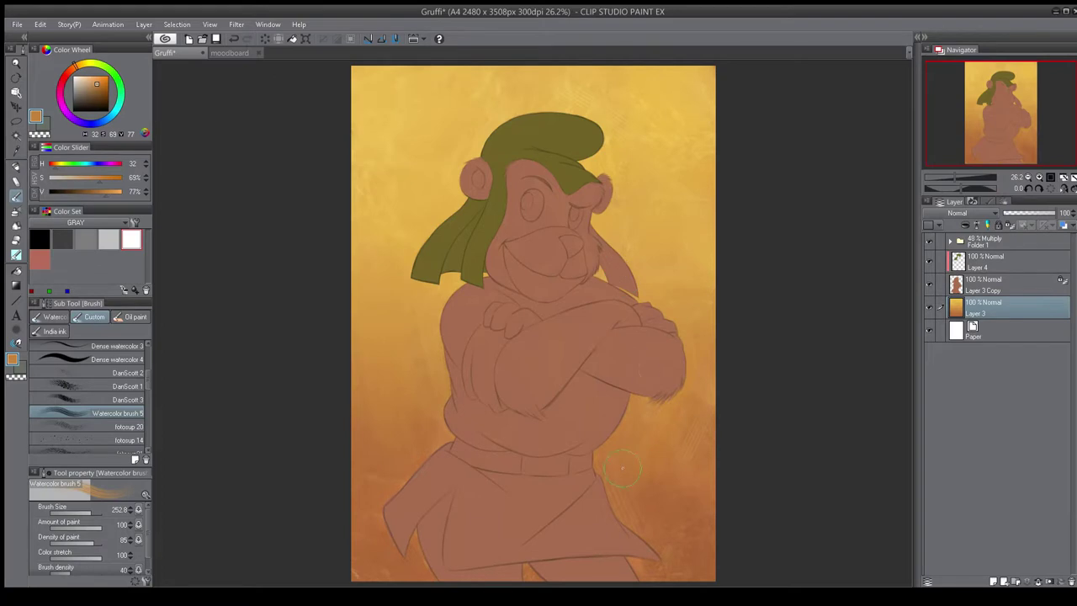
- Examine the whole picture at reduced size and in mirrored view, ending with the canvas fitted to the window
scroll(682, 365, "down", 3)
scroll(680, 365, "up", 2)
left_click_drag(576, 434, 595, 502)
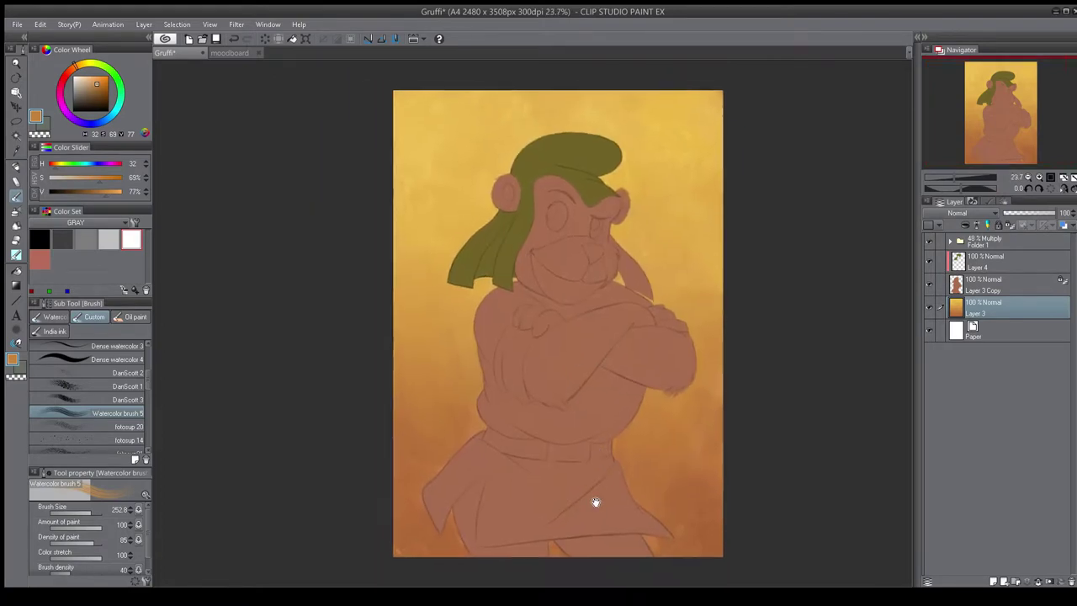
left_click_drag(646, 258, 645, 251)
key("h")
key("h")
key("ctrl+0")
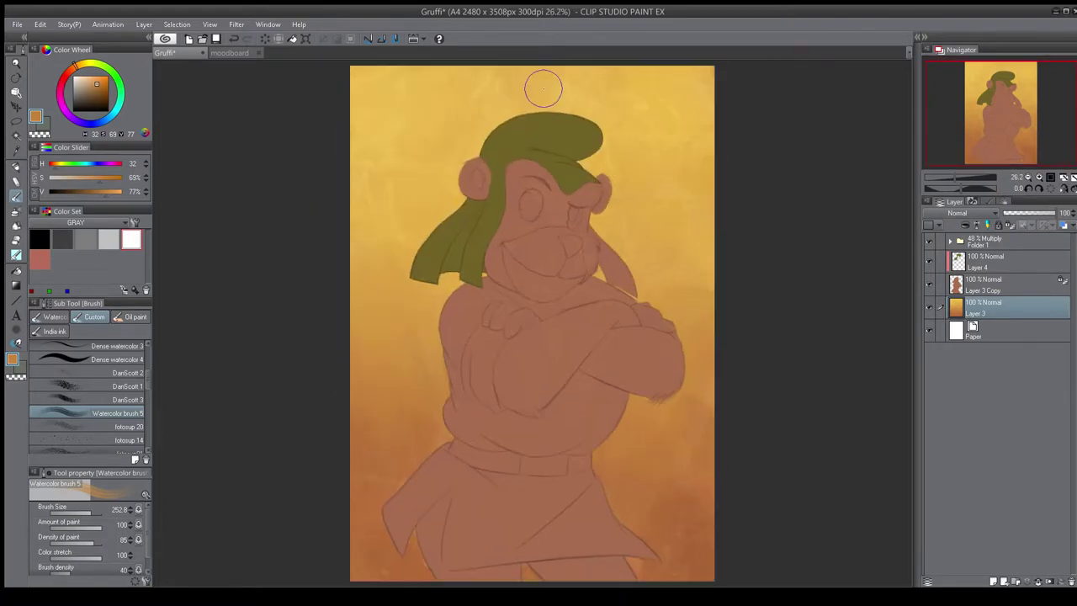
- Save the drawing, then add a black-filled layer in Saturation mode above Folder 1 to view the picture in greyscale
key("ctrl+s")
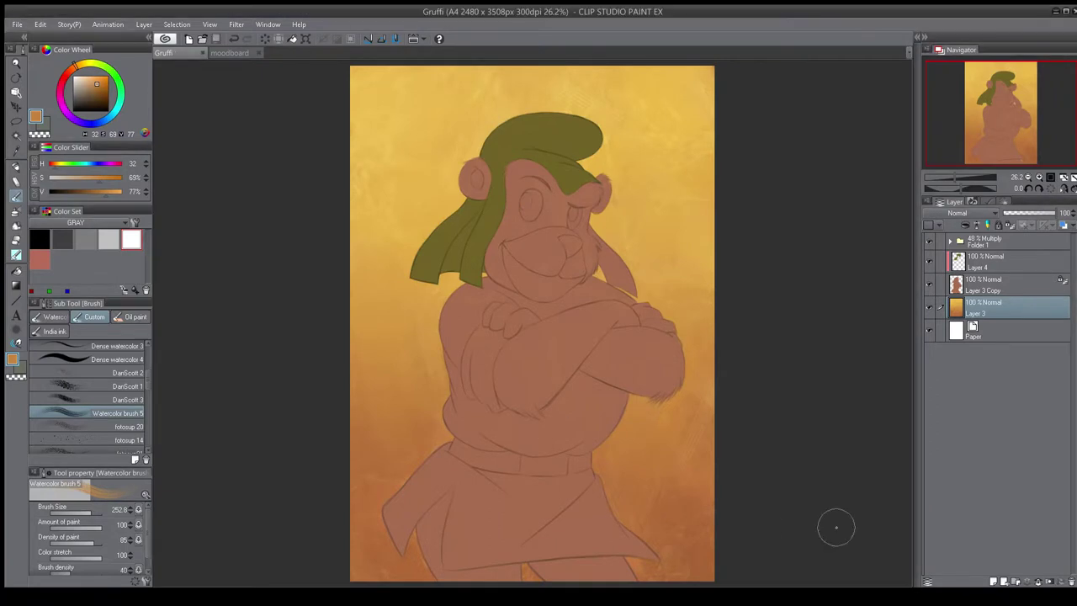
left_click(1009, 245)
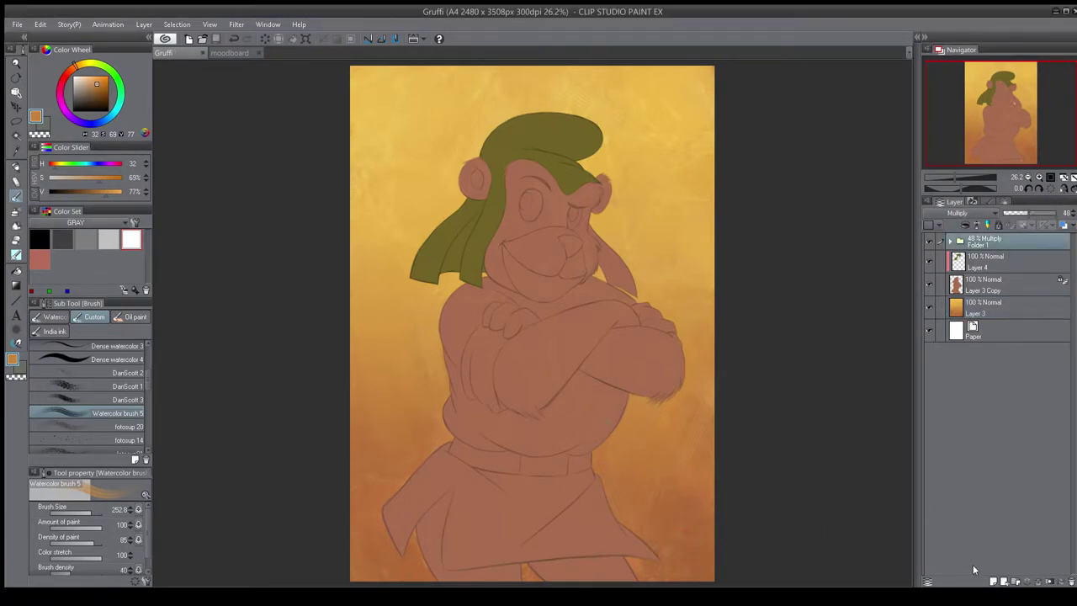
left_click(993, 580)
left_click(40, 239)
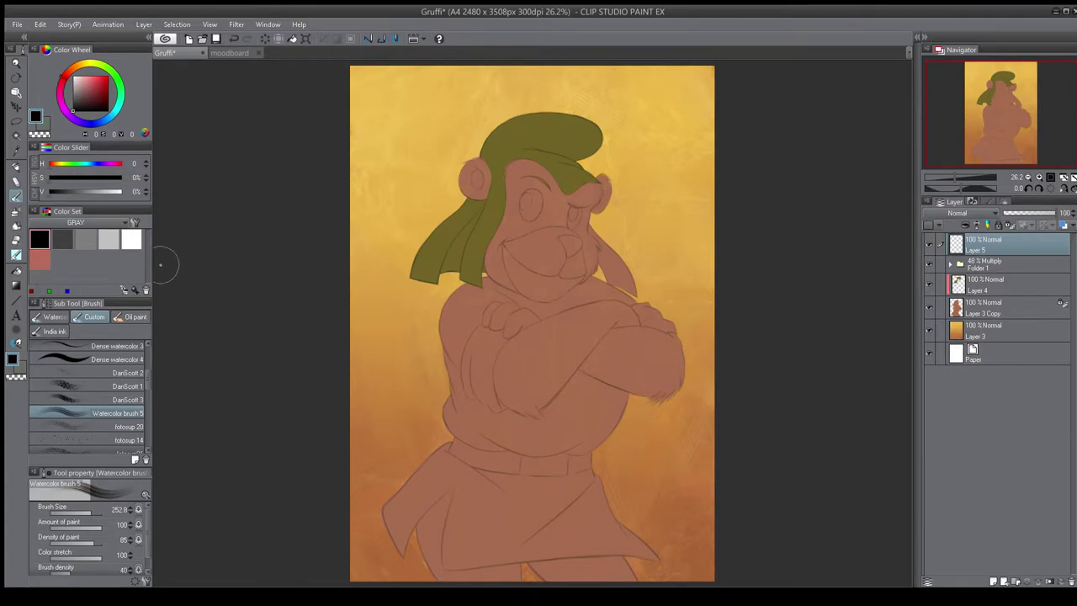
key("alt+BackSpace")
left_click(959, 487)
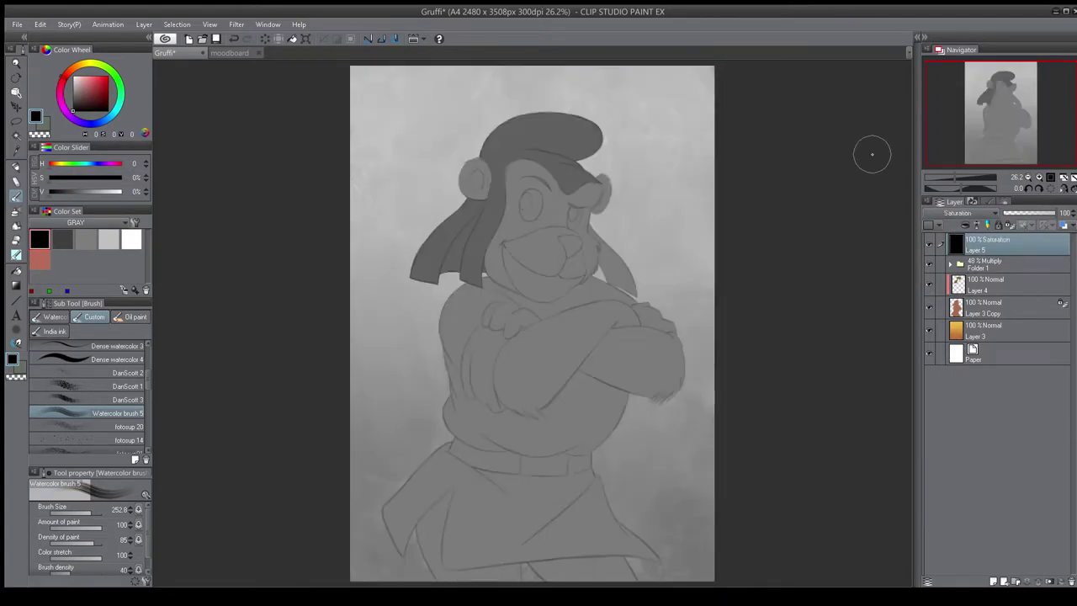
- Darken the body colour on Layer 3 Copy with Hue/Saturation/Luminosity, check Layer 4's cap colour, hide the Saturation layer and save
left_click(986, 309)
key("ctrl+u")
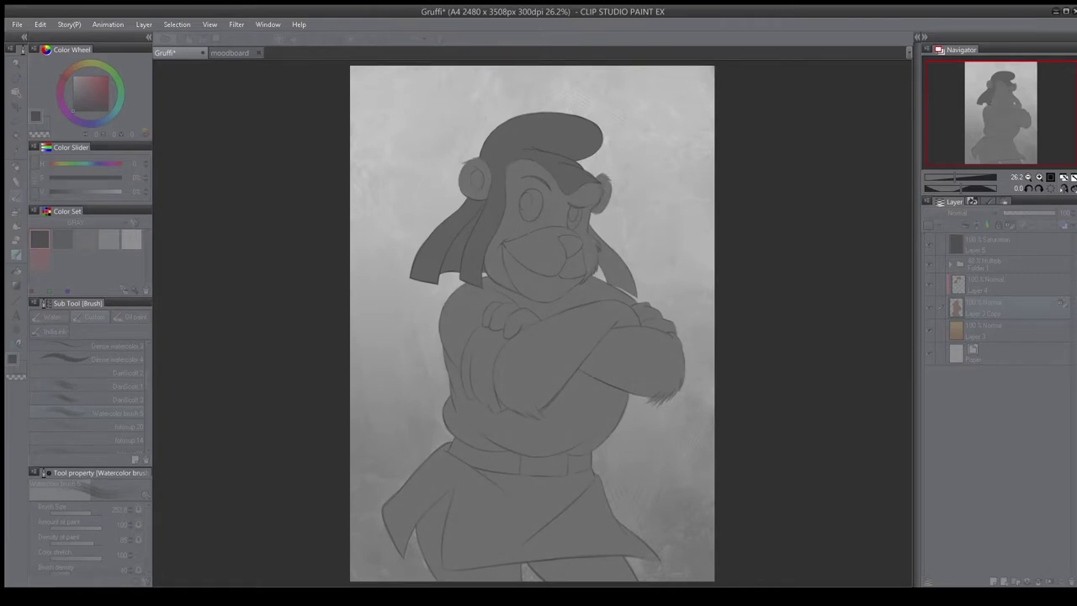
left_click(866, 123)
left_click(969, 291)
key("ctrl+u")
left_click(851, 53)
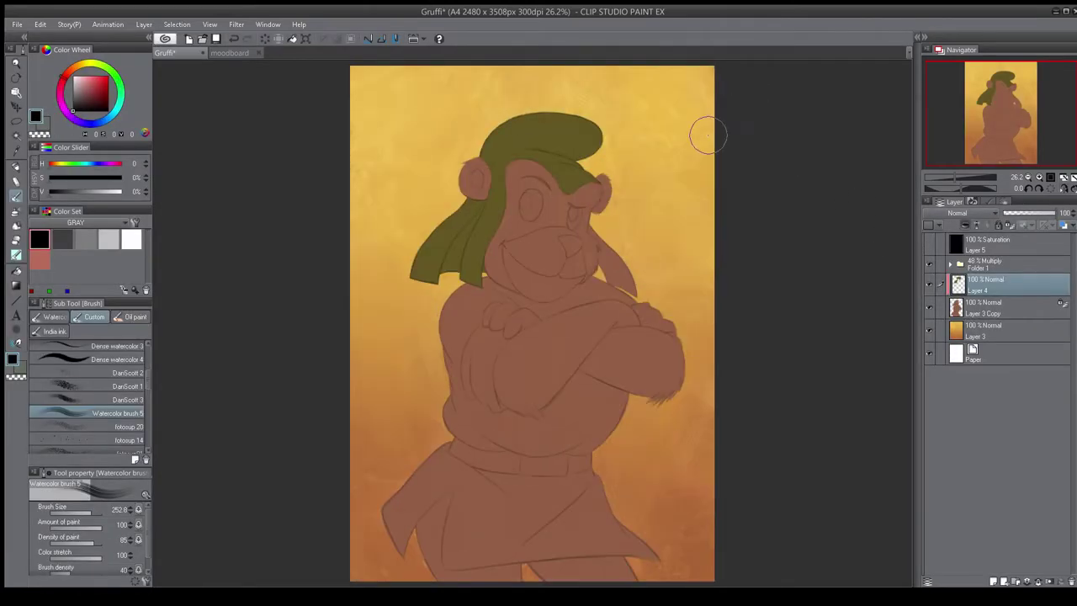
key("ctrl+s")
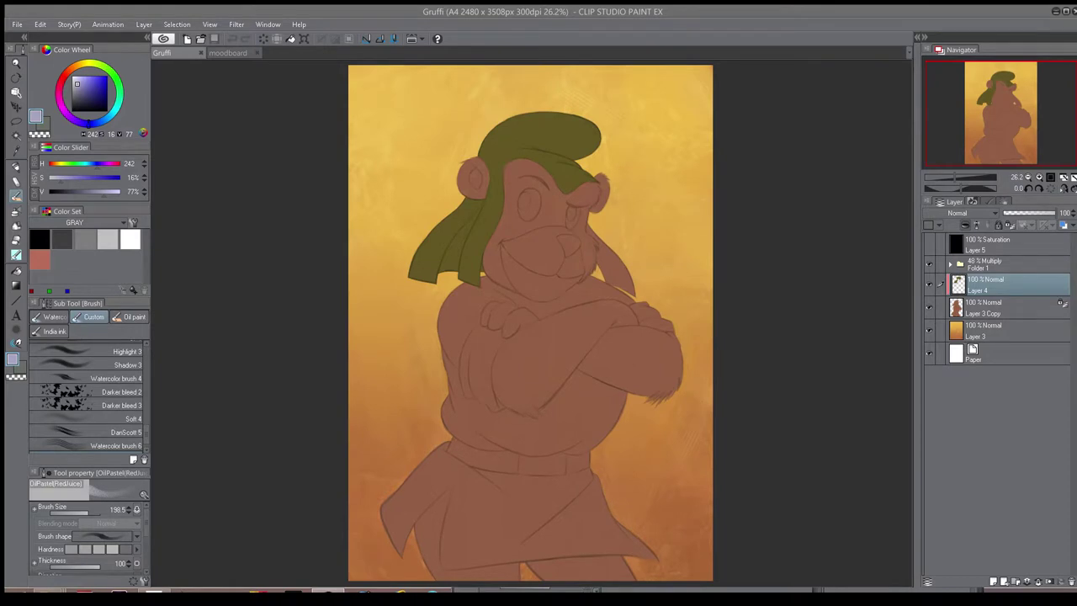
- Choose the Oil paint flat brush and sample the cap's olive with the background and line art temporarily hidden
left_click(132, 317)
left_click(118, 361)
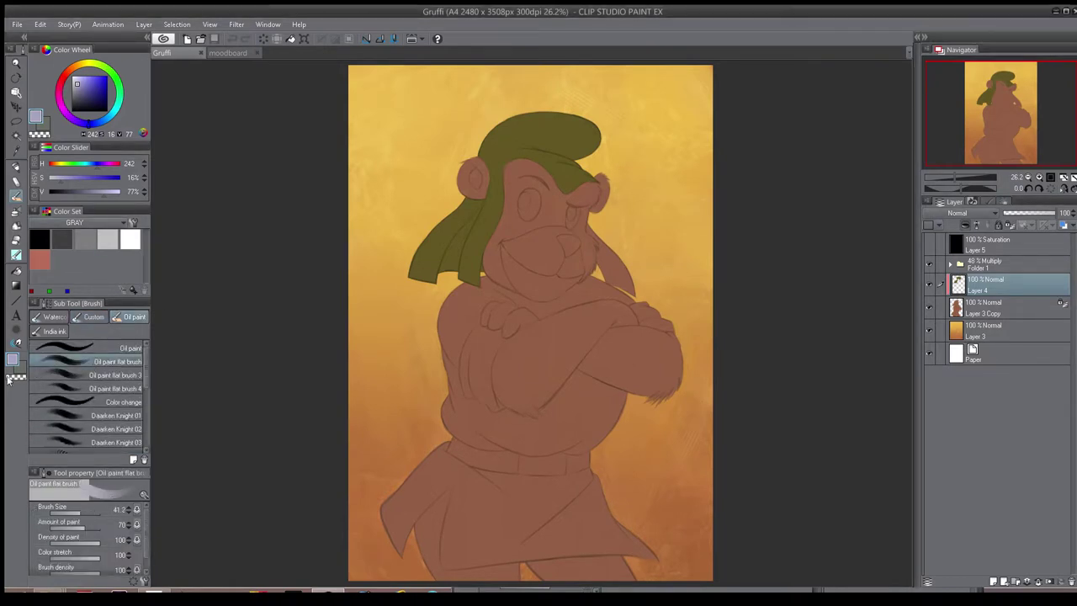
key("h")
scroll(586, 226, "up", 3)
scroll(586, 227, "up", 2)
left_click(929, 285, "alt")
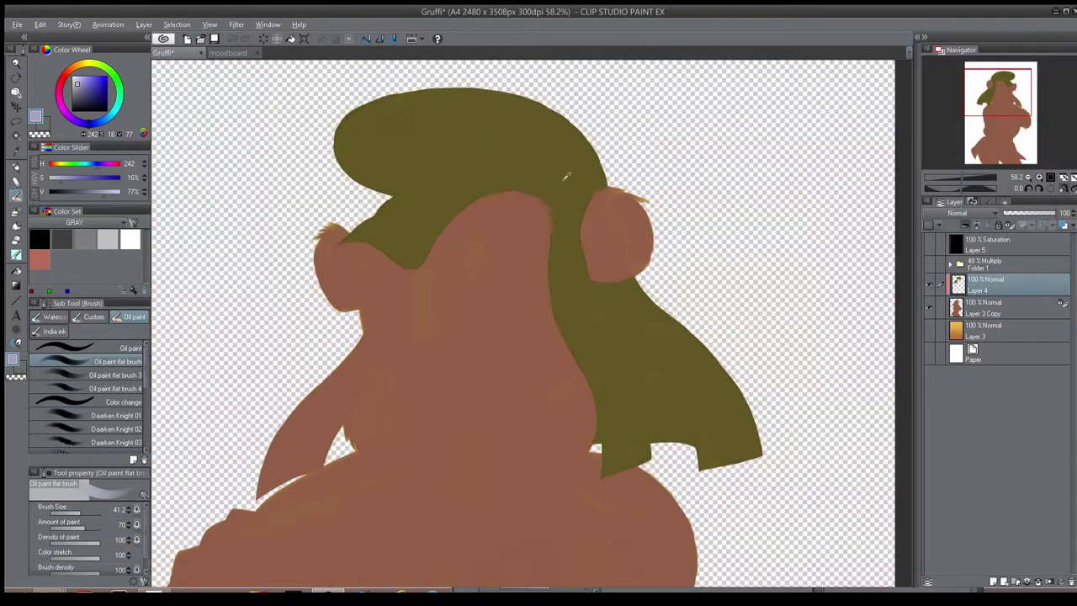
left_click(567, 177, "alt")
left_click(929, 284, "alt")
scroll(261, 454, "up", 4)
- Paint the cap flap on the far side of the muzzle olive on Layer 4, down to its tip
mouse_move(458, 231)
left_mouse_down()
mouse_move(459, 268)
mouse_move(452, 233)
mouse_move(438, 266)
mouse_move(457, 259)
mouse_move(357, 380)
left_mouse_up()
key("ctrl+z")
left_click(929, 264)
key("]")
left_click(929, 264)
mouse_move(437, 303)
left_mouse_down()
mouse_move(418, 345)
mouse_move(464, 245)
left_mouse_up()
left_click_drag(407, 281, 341, 352)
mouse_move(427, 303)
left_mouse_down()
mouse_move(425, 331)
mouse_move(476, 228)
left_mouse_up()
left_click_drag(498, 185, 501, 123)
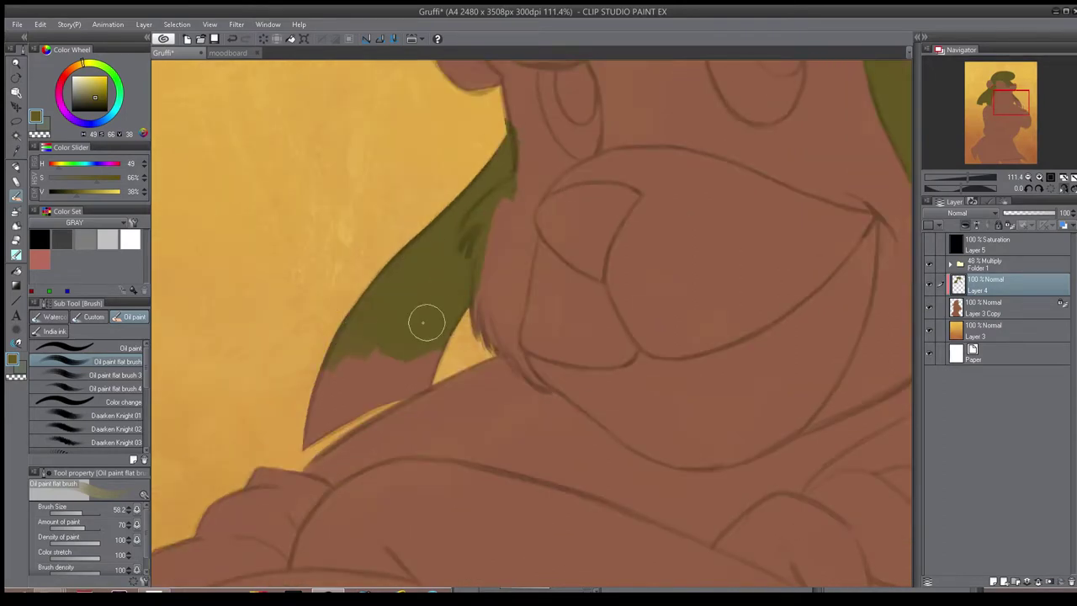
left_click_drag(427, 322, 336, 389)
left_click_drag(427, 348, 483, 291)
left_click_drag(370, 380, 481, 320)
- Erase the olive spilling over the cheek next to the far cap flap and choose the semi soft eraser
key("e")
left_click_drag(377, 406, 518, 329)
mouse_move(567, 244)
left_mouse_down()
mouse_move(466, 363)
mouse_move(442, 429)
left_mouse_up()
mouse_move(445, 226)
left_mouse_down()
mouse_move(457, 315)
mouse_move(433, 329)
left_mouse_up()
left_click(101, 360)
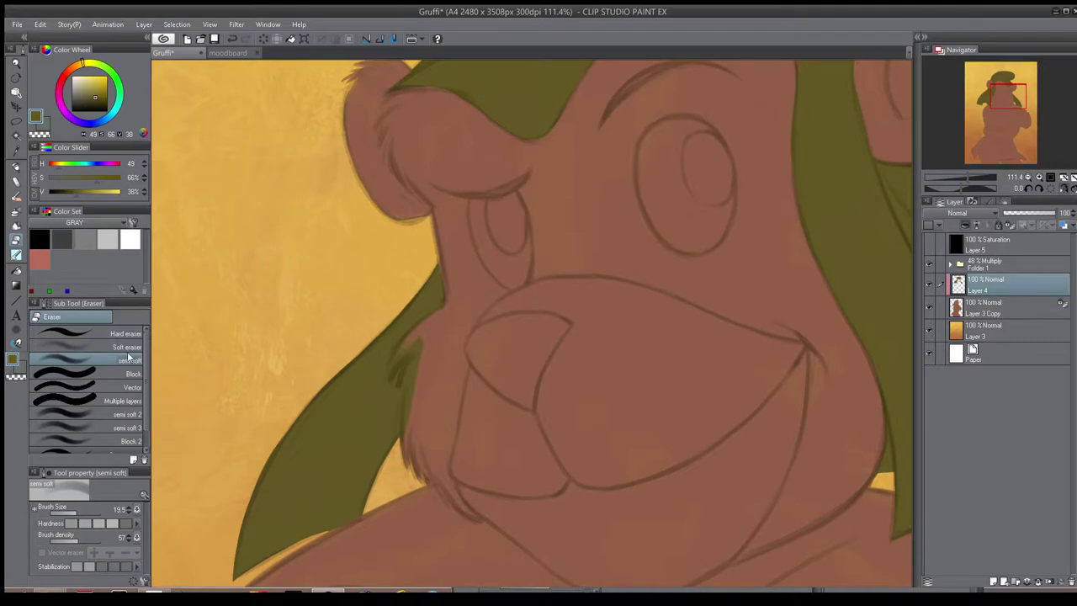
key("b")
left_click(94, 391)
left_click(133, 459)
left_click(203, 286)
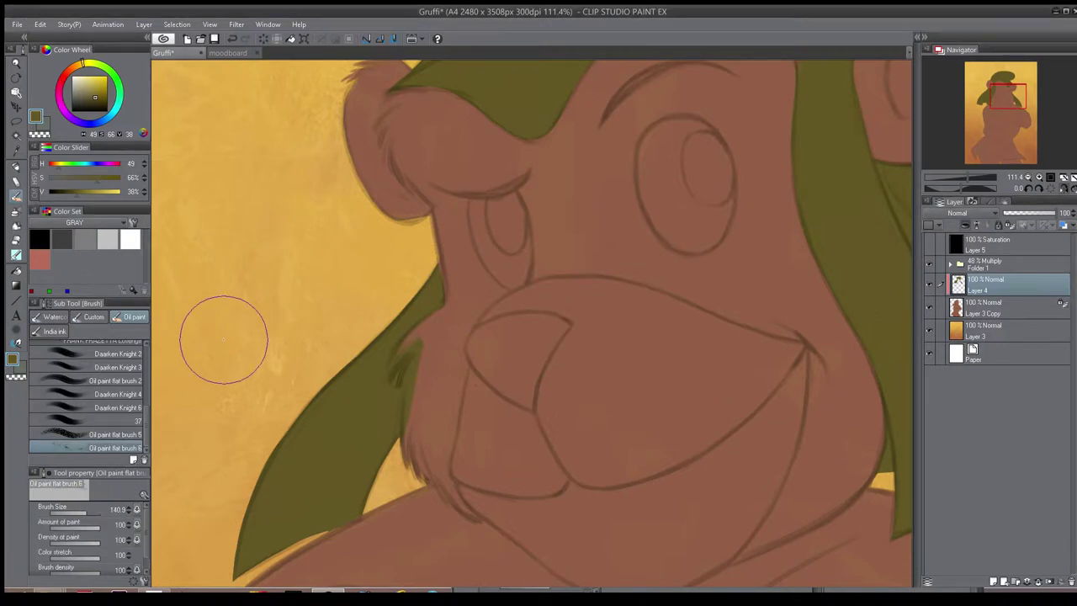
- Clean the far cap flap's edges along the cheek fur and shoulder with the Block 2 eraser, hiding the line art meanwhile
key("e")
left_click(118, 440)
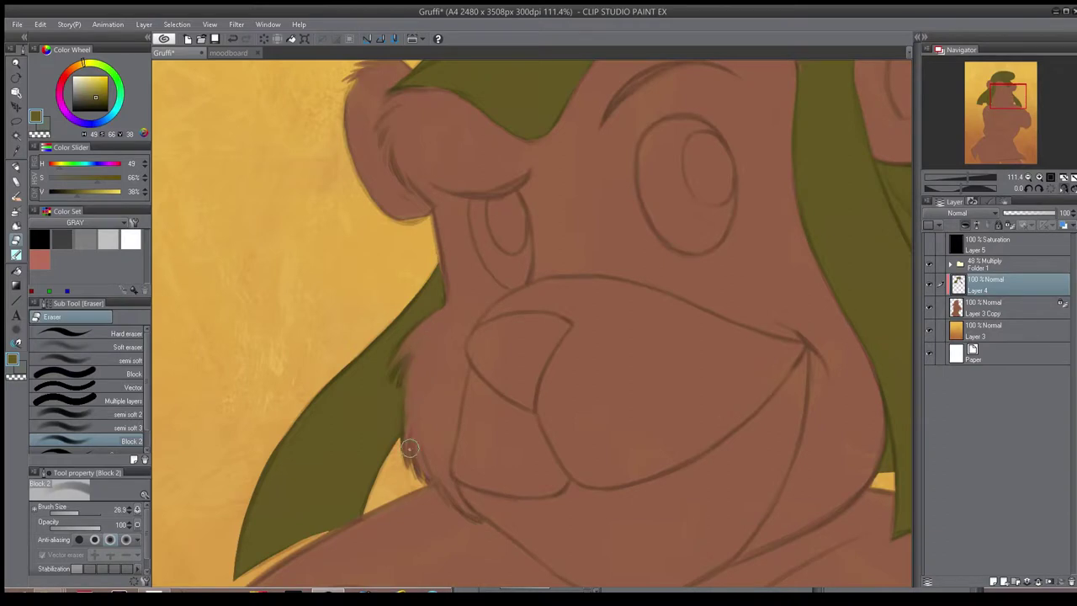
left_click(929, 265)
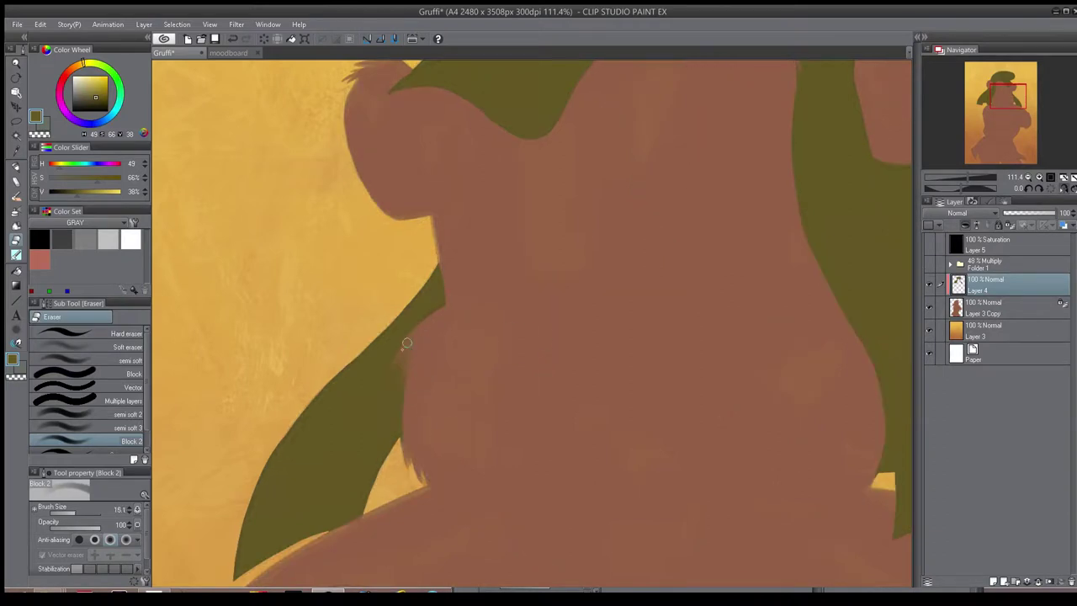
scroll(446, 379, "down", 4)
scroll(425, 193, "up", 6)
left_click_drag(418, 433, 426, 344)
scroll(426, 344, "down", 5)
mouse_move(500, 389)
left_mouse_down()
mouse_move(496, 359)
mouse_move(502, 398)
left_mouse_up()
scroll(468, 353, "up", 5)
scroll(466, 355, "down", 5)
left_click_drag(412, 492, 426, 327)
scroll(426, 327, "up", 6)
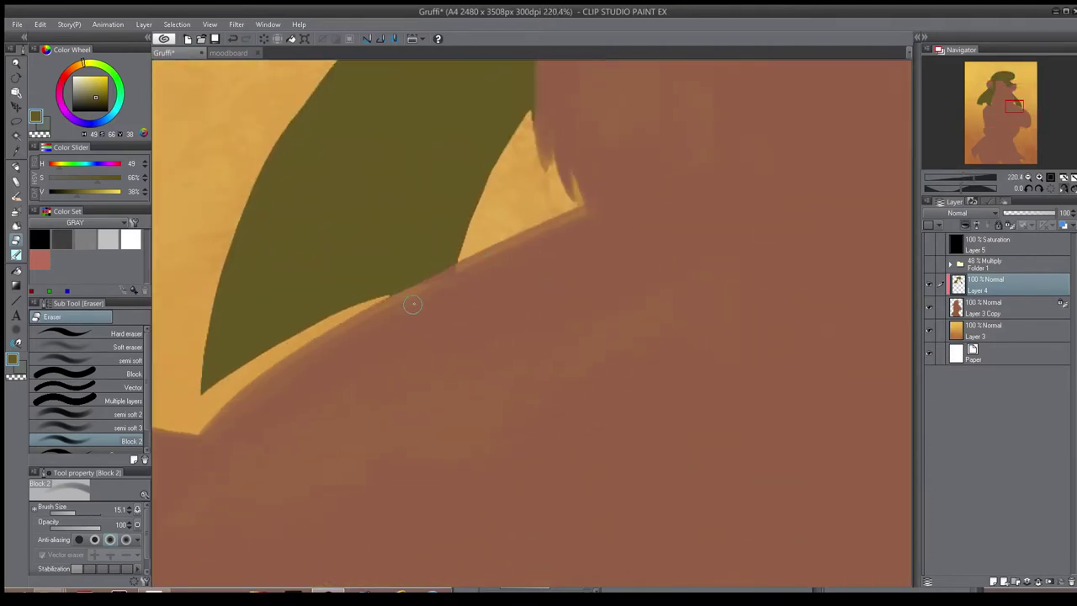
scroll(452, 281, "down", 4)
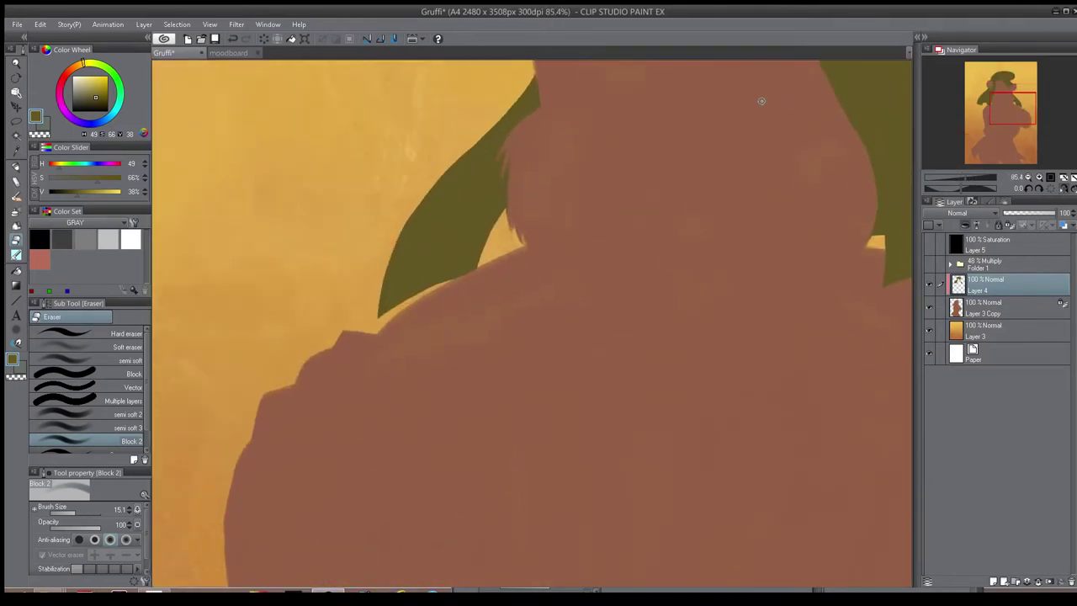
left_click(930, 265)
- Check the tunic colour in the moodboard and shift the paint colour towards orange with lower saturation
scroll(618, 522, "down", 4)
left_click_drag(618, 522, 600, 399)
scroll(600, 398, "up", 1)
left_click(229, 53)
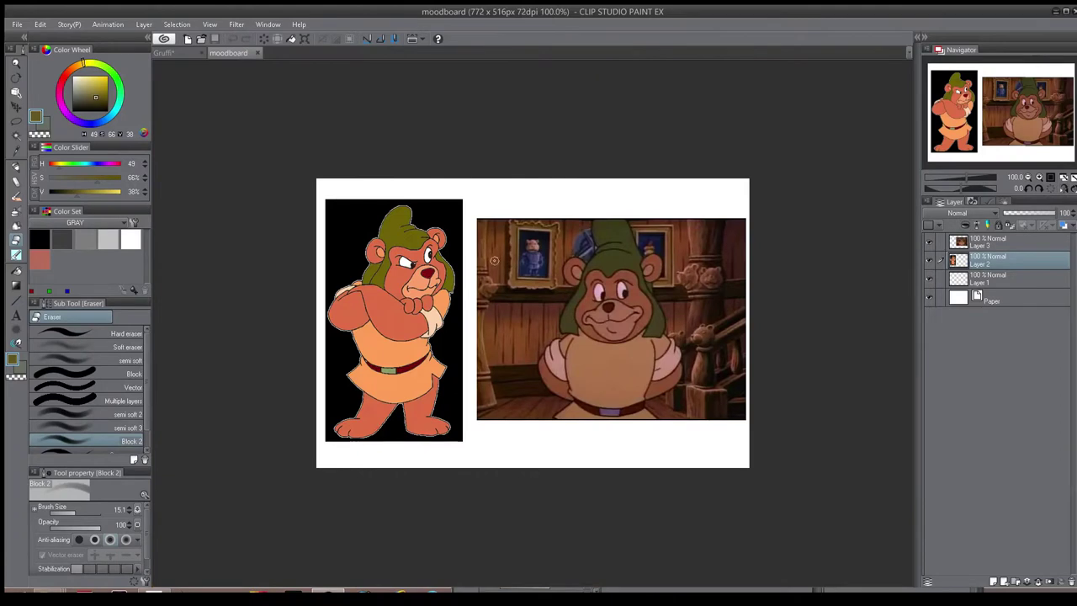
left_click(164, 53)
left_click_drag(393, 233, 381, 280)
left_click_drag(83, 65, 77, 64)
left_click_drag(90, 91, 85, 91)
- Add a clipped layer above Layer 3 Copy and start blocking in the tunic at the shoulder with the Oil paint flat brush
left_click(1006, 313)
left_click(992, 582)
key("b")
scroll(94, 357, "up", 5)
left_click(94, 361)
key("h")
mouse_move(271, 282)
left_mouse_down("ctrl+alt")
mouse_move(288, 282)
mouse_move(252, 404)
left_mouse_up("ctrl+alt")
- Compare the tunic colour with the moodboard, sample a brown from the shoulder and paint the sleeve down its outer edge
left_click(229, 53)
key("ctrl+Tab")
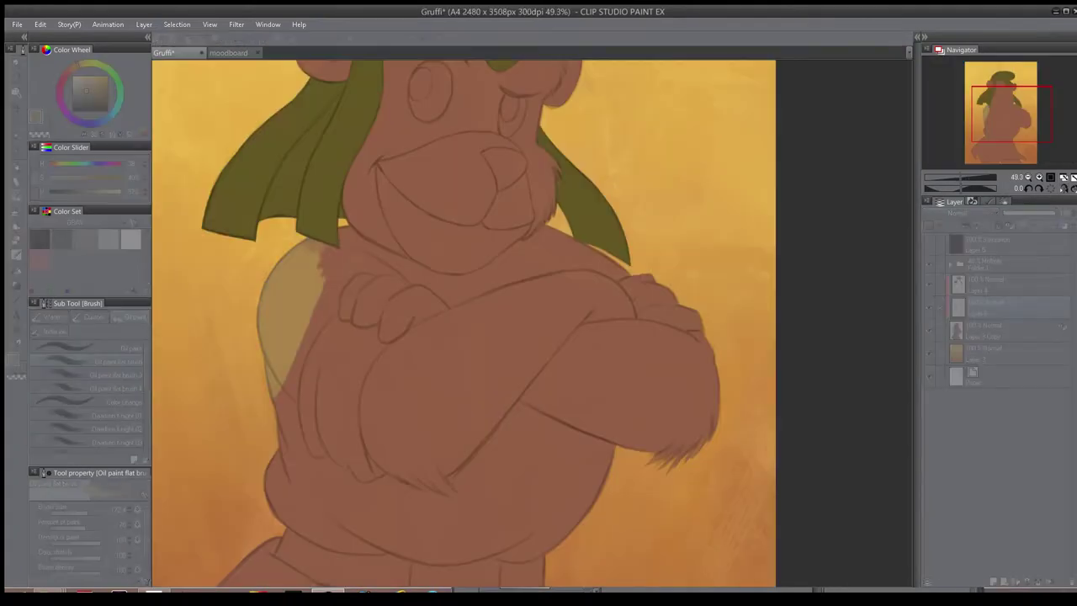
left_click(284, 306, "alt")
left_click_drag(286, 336, 287, 476)
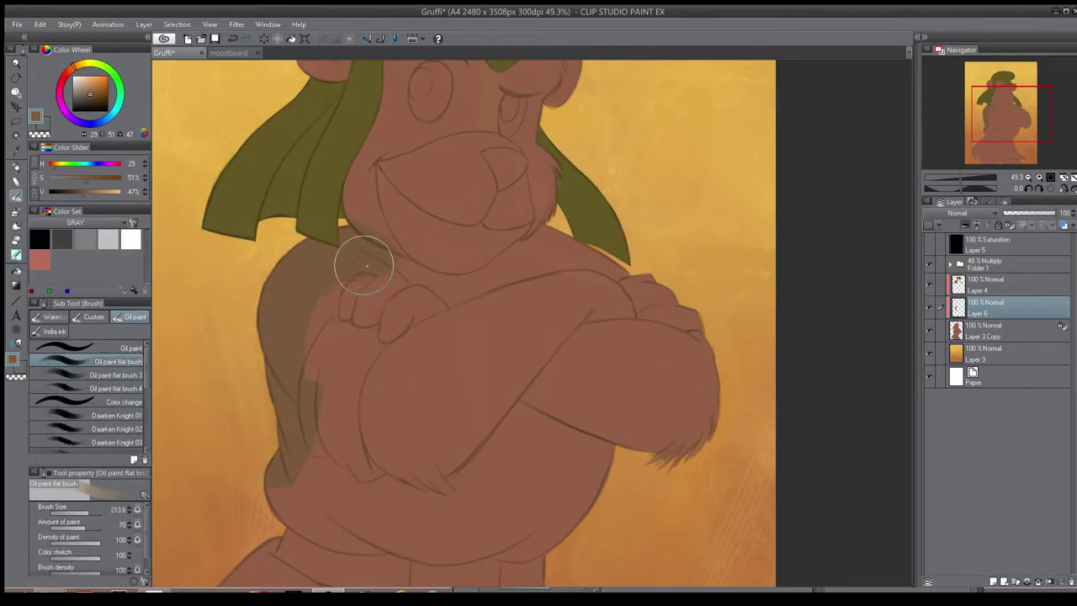
- Block in the tunic's chest, sleeve and belly around the crossed arms in brown on Layer 6
mouse_move(363, 265)
left_mouse_down()
mouse_move(414, 289)
mouse_move(527, 251)
mouse_move(580, 253)
left_mouse_up()
mouse_move(272, 356)
left_mouse_down()
mouse_move(287, 463)
mouse_move(347, 339)
mouse_move(382, 318)
mouse_move(351, 470)
mouse_move(351, 456)
mouse_move(406, 485)
mouse_move(498, 454)
mouse_move(523, 411)
left_mouse_up()
left_click_drag(367, 494, 378, 369)
mouse_move(293, 377)
left_mouse_down()
mouse_move(354, 418)
mouse_move(309, 376)
mouse_move(305, 355)
mouse_move(348, 413)
mouse_move(419, 418)
left_mouse_up()
key("h")
mouse_move(465, 336)
left_mouse_down()
mouse_move(527, 325)
mouse_move(472, 356)
mouse_move(523, 342)
mouse_move(534, 384)
mouse_move(505, 350)
mouse_move(579, 376)
mouse_move(549, 400)
mouse_move(406, 318)
mouse_move(514, 424)
mouse_move(486, 403)
left_mouse_up()
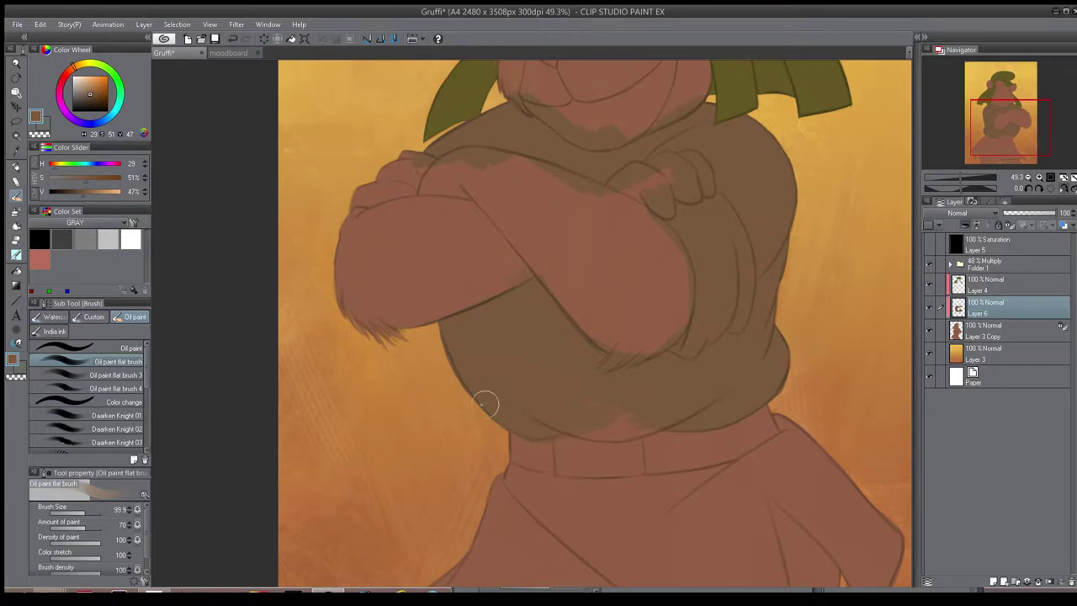
mouse_move(567, 422)
left_mouse_down()
mouse_move(667, 402)
mouse_move(650, 435)
mouse_move(657, 361)
left_mouse_up()
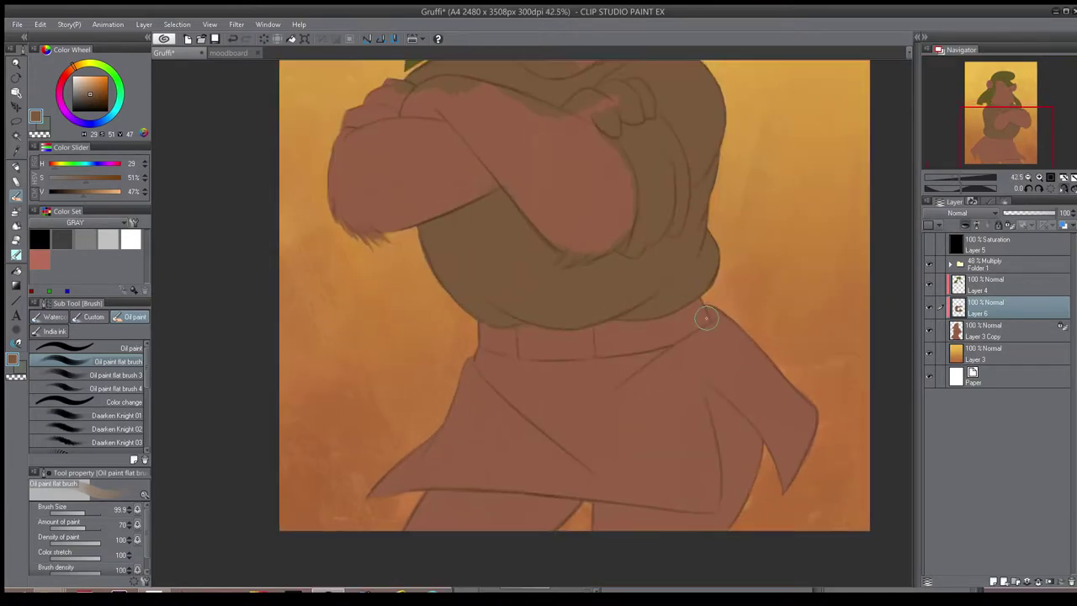
- Block in the tunic's skirt below the belt in brown, including the flared side flap, enlarging the brush for the wide areas
mouse_move(720, 314)
left_mouse_down()
mouse_move(715, 387)
mouse_move(697, 360)
mouse_move(742, 367)
mouse_move(766, 390)
mouse_move(815, 459)
mouse_move(760, 440)
mouse_move(789, 483)
left_mouse_up()
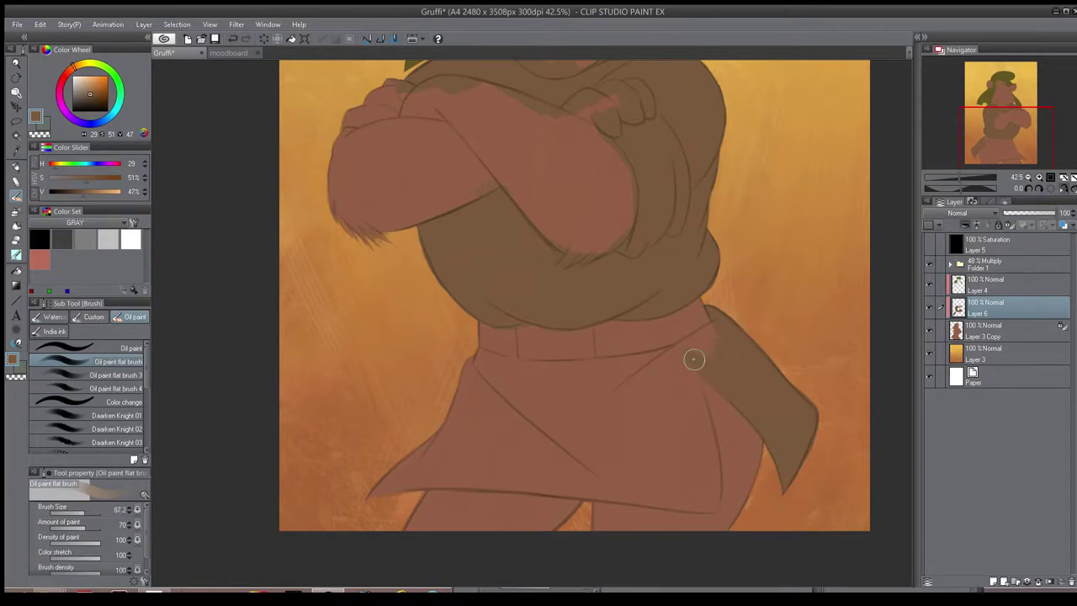
left_click_drag(696, 339, 635, 389)
left_click_drag(685, 354, 699, 428)
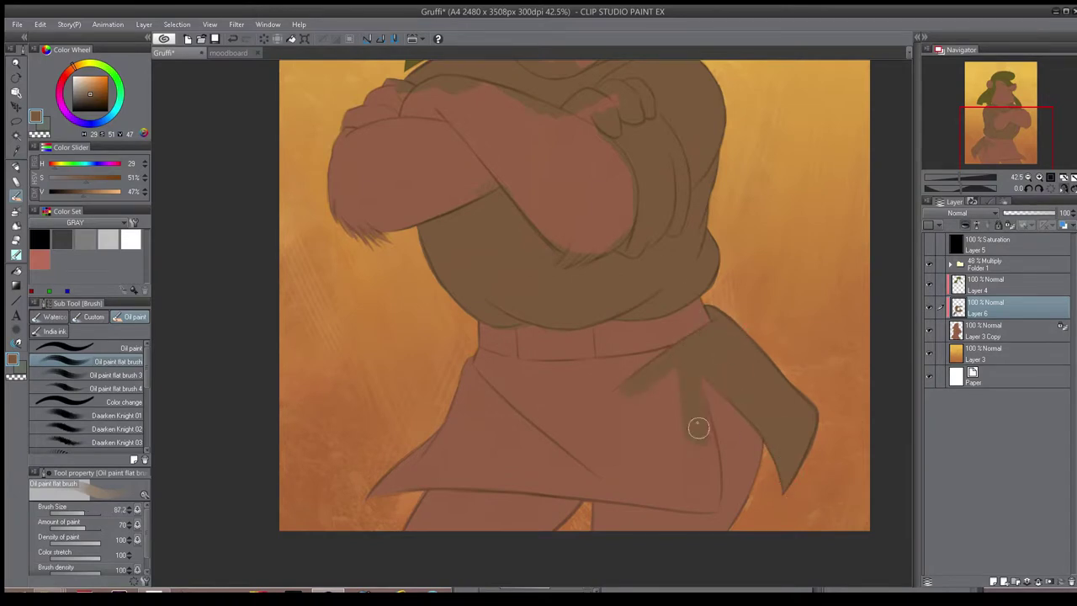
mouse_move(471, 360)
left_mouse_down()
mouse_move(558, 371)
mouse_move(673, 357)
left_mouse_up()
key("bracketright")
key("bracketright")
key("bracketright")
mouse_move(485, 386)
left_mouse_down()
mouse_move(522, 402)
mouse_move(471, 432)
left_mouse_up()
mouse_move(669, 366)
left_mouse_down()
mouse_move(407, 483)
mouse_move(585, 478)
mouse_move(547, 452)
mouse_move(596, 442)
left_mouse_up()
key("bracketright")
key("bracketleft")
key("bracketleft")
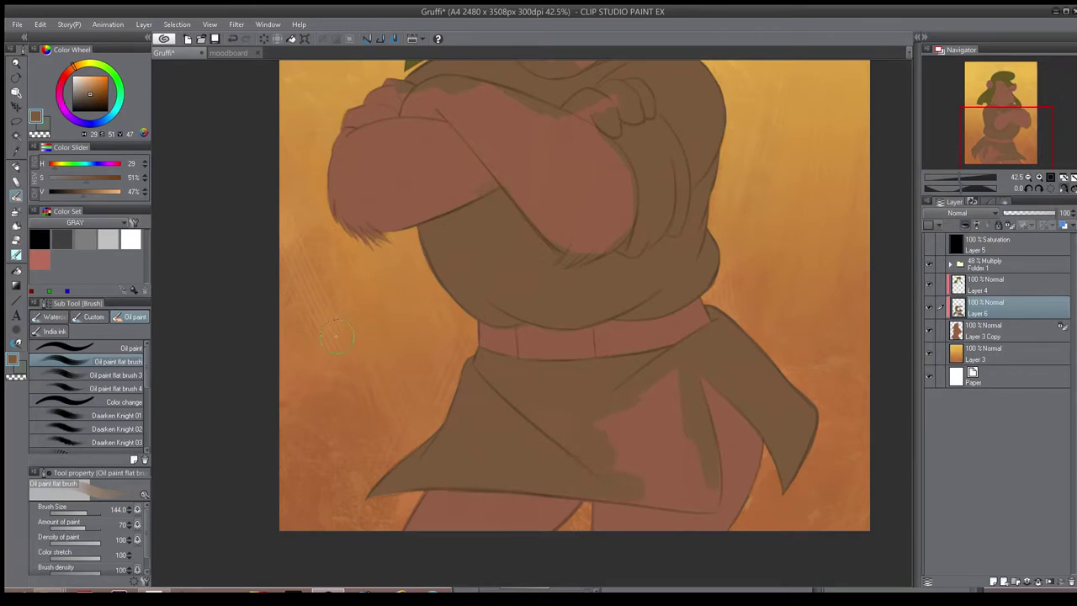
left_click_drag(678, 373, 611, 434)
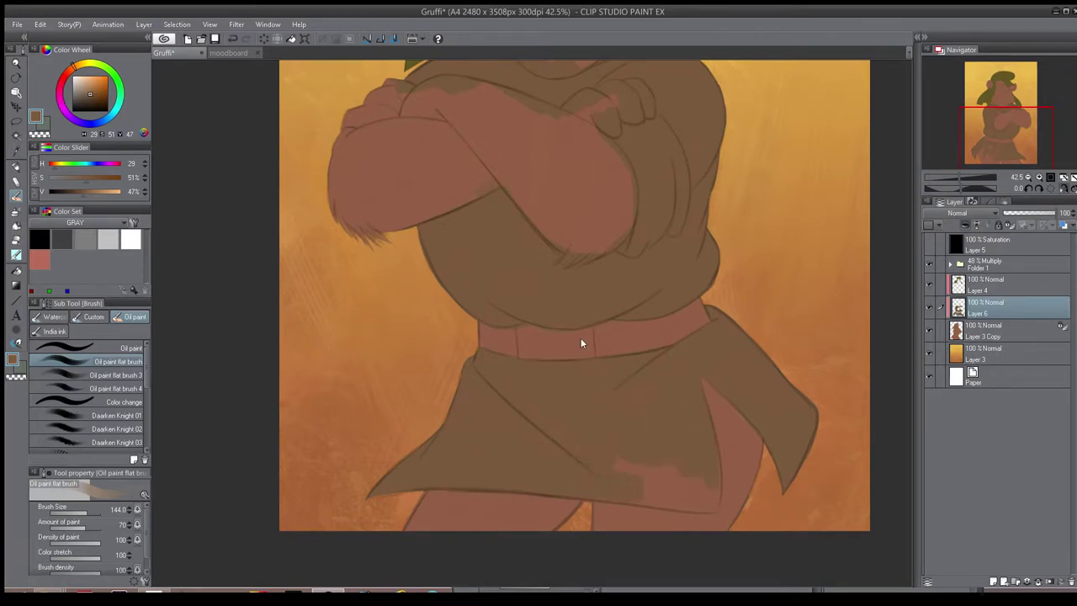
- Lasso the unpainted lower corner of the skirt, fill it with brown and deselect
scroll(581, 339, "up", 2)
key("h")
key("m")
mouse_move(427, 444)
left_mouse_down()
mouse_move(639, 322)
mouse_move(551, 281)
left_mouse_up()
mouse_move(426, 306)
left_mouse_down()
mouse_move(406, 426)
mouse_move(402, 378)
left_mouse_up()
mouse_move(428, 295)
left_mouse_down()
mouse_move(390, 429)
mouse_move(395, 370)
left_mouse_up()
left_click_drag(427, 297, 423, 313)
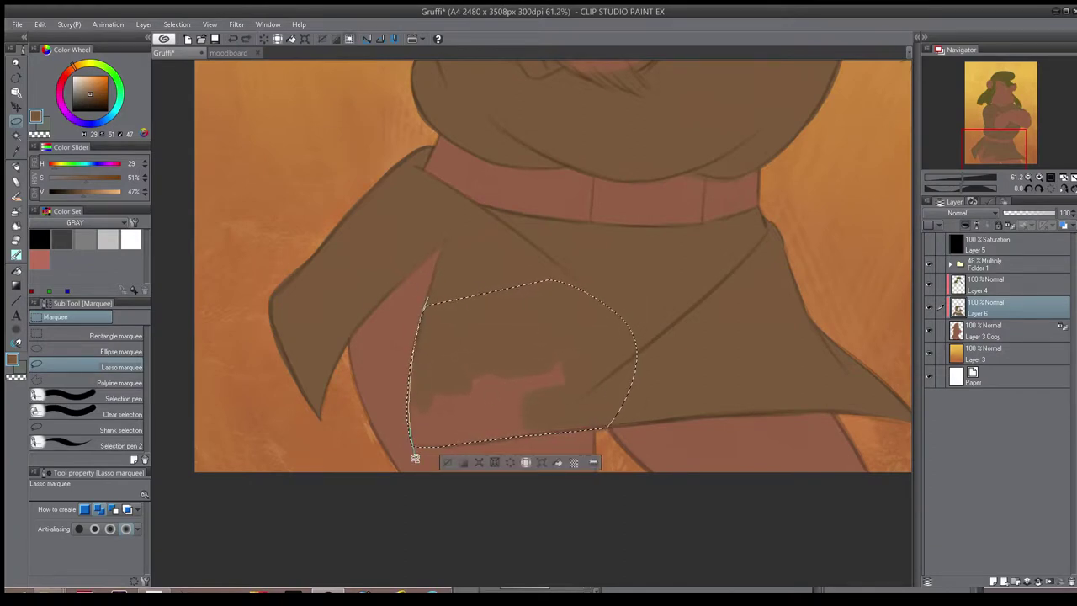
key("b")
mouse_move(456, 372)
left_mouse_down()
mouse_move(479, 416)
mouse_move(536, 398)
left_mouse_up()
key("ctrl+d")
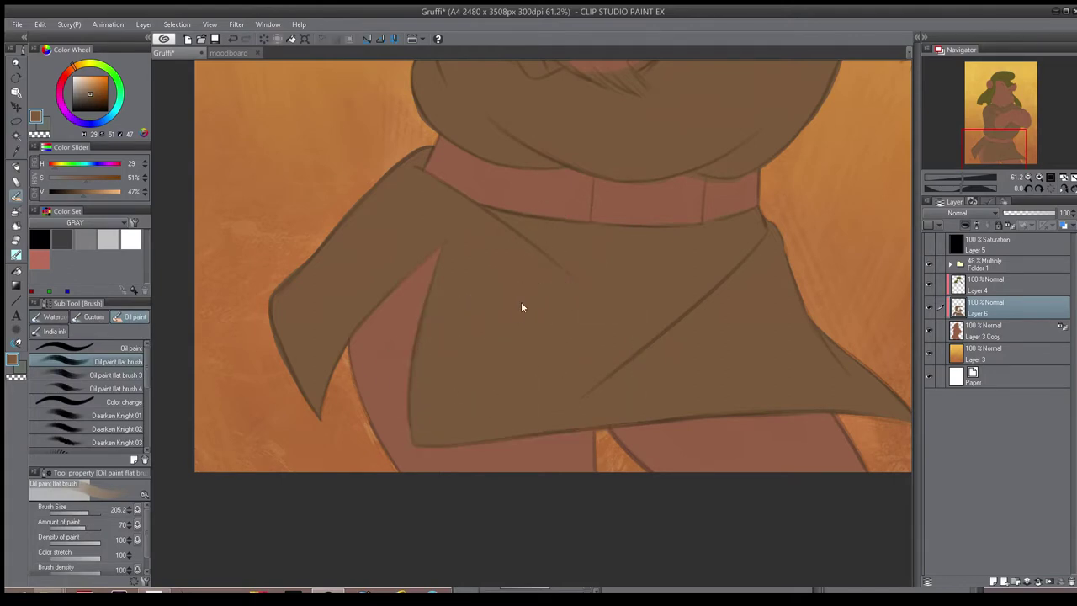
- Refine the tunic's edge above the belt with the eraser and brush, then touch it up inside a lasso selection
scroll(572, 331, "up", 5)
key("e")
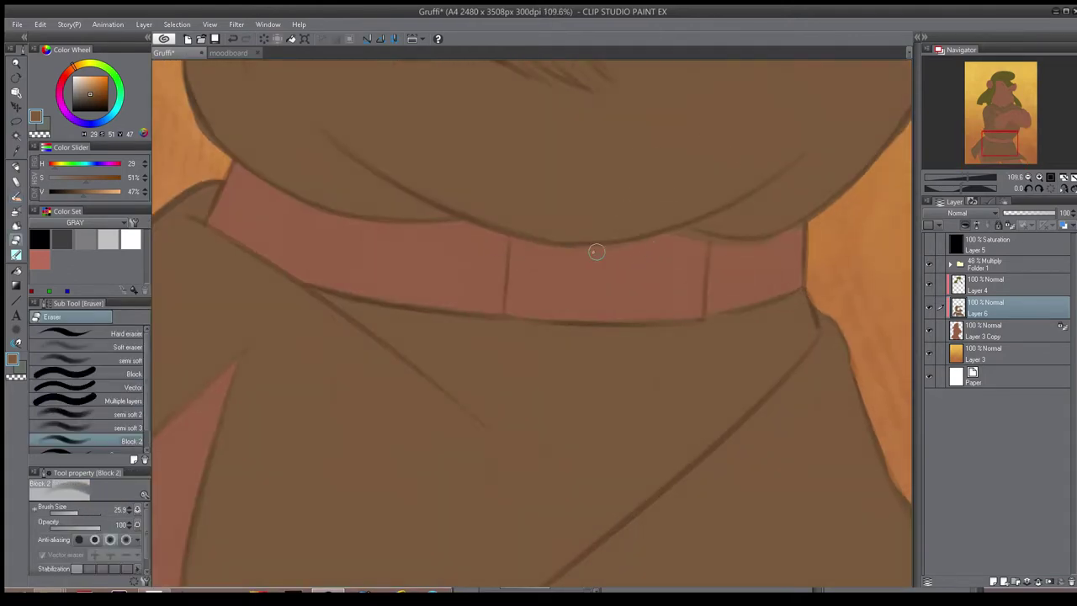
key("b")
key("m")
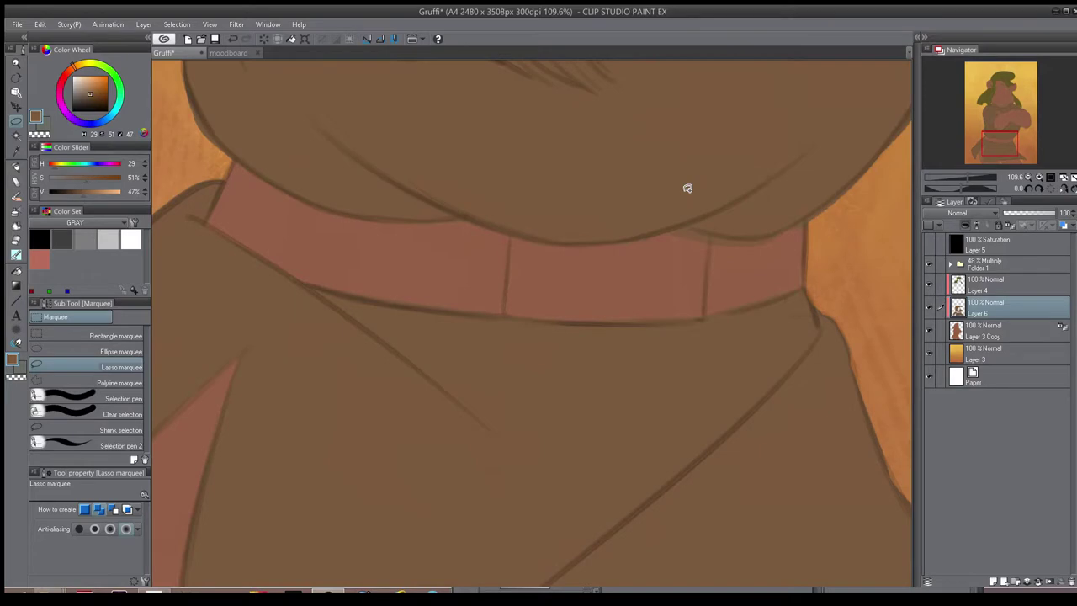
key("b")
left_click_drag(628, 181, 585, 183)
key("m")
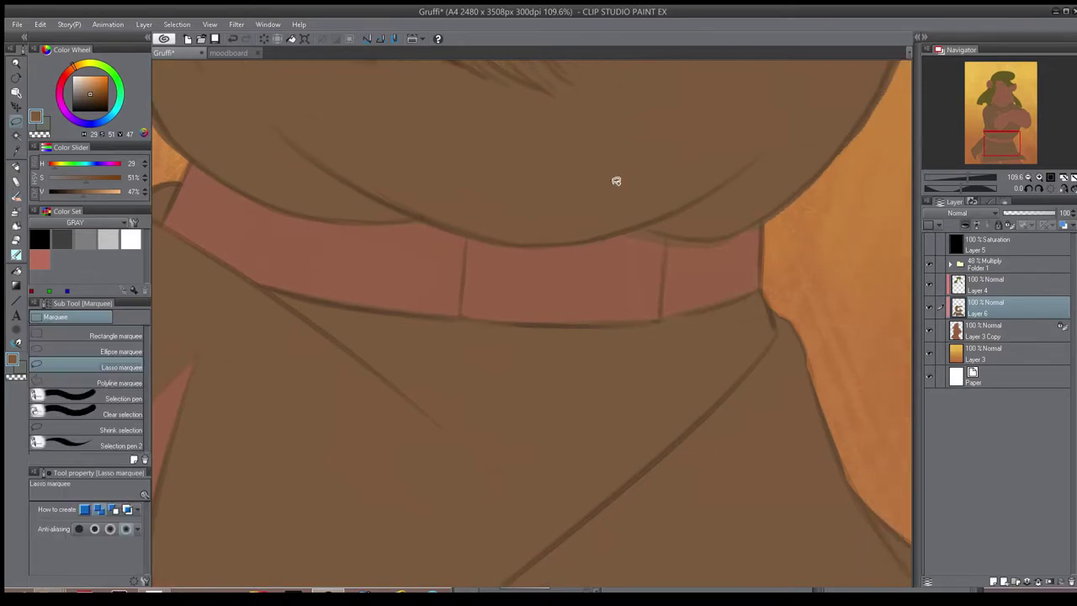
left_click_drag(786, 211, 581, 280)
mouse_move(642, 227)
left_mouse_down()
mouse_move(704, 233)
mouse_move(795, 200)
mouse_move(637, 247)
mouse_move(730, 271)
left_mouse_up()
key("ctrl+d")
- Erase the brown overlapping the crossed forearms and elbow fur with the Block 2 eraser
scroll(580, 310, "down", 5)
key("h")
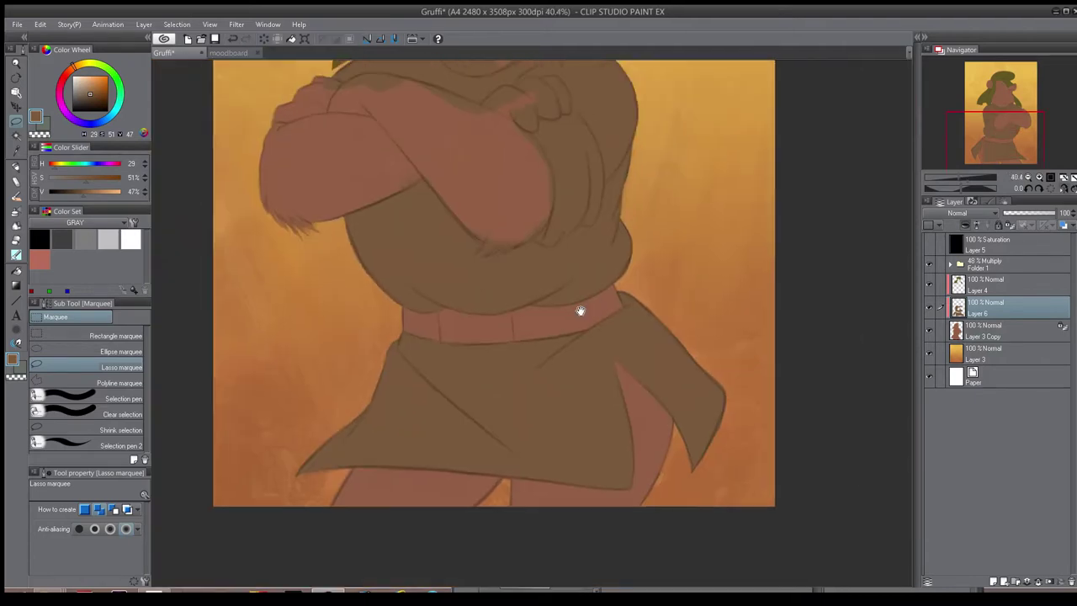
scroll(484, 210, "up", 4)
key("e")
left_click_drag(483, 217, 703, 275)
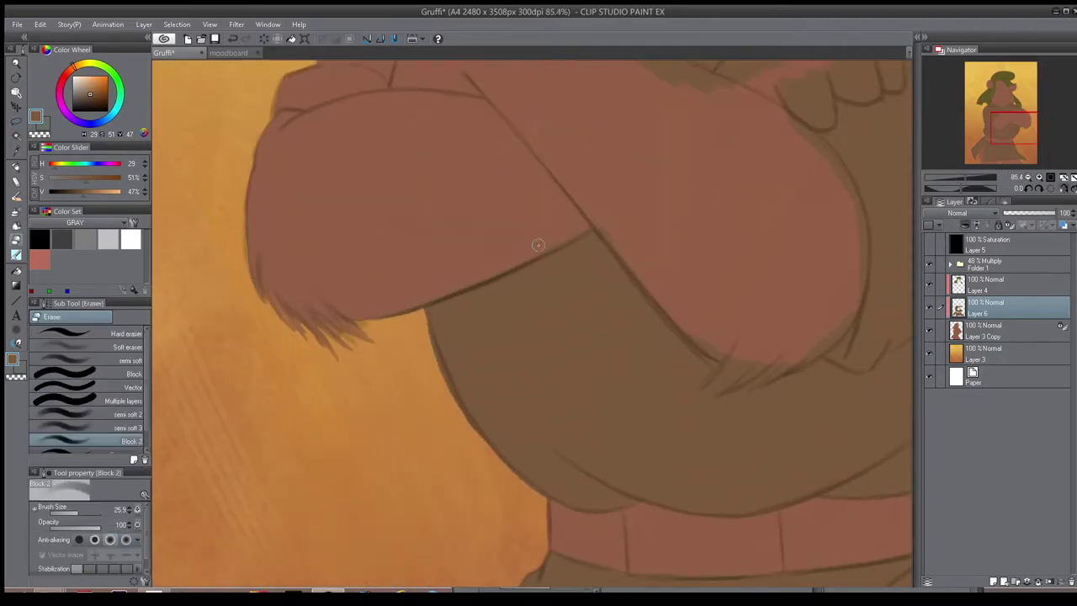
left_click_drag(670, 290, 570, 266)
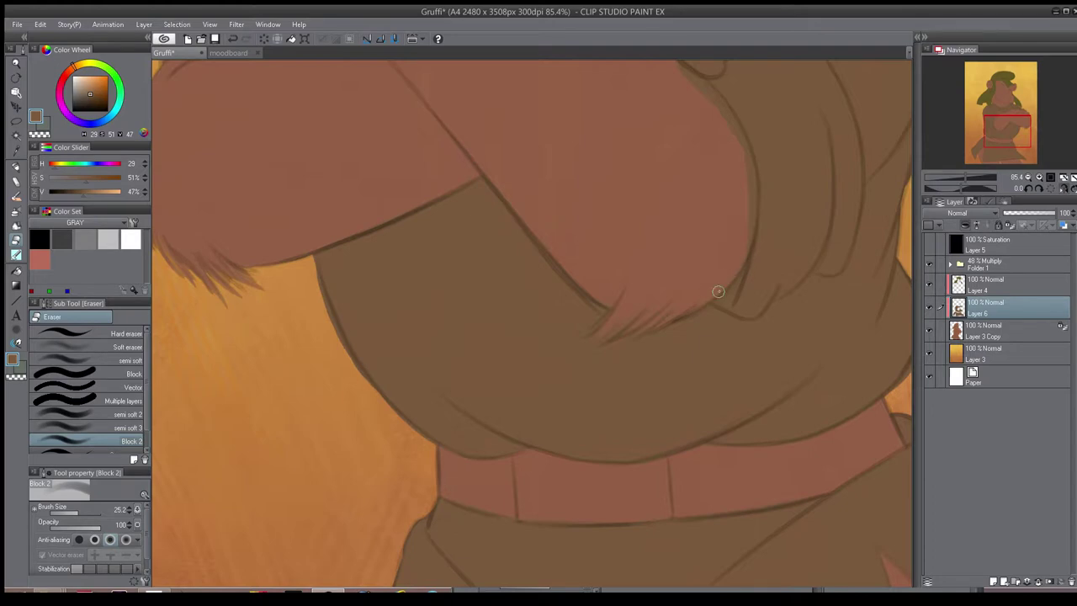
- Hide the line art and refine the hanging elbow fur on Layer 3 Copy with the oil paint flat brush in the fur colour
left_click(929, 264)
key("h")
mouse_move(436, 332)
left_mouse_down()
mouse_move(406, 300)
mouse_move(309, 119)
left_mouse_up()
key("h")
left_click_drag(277, 273, 562, 195)
left_click(980, 331)
key("b")
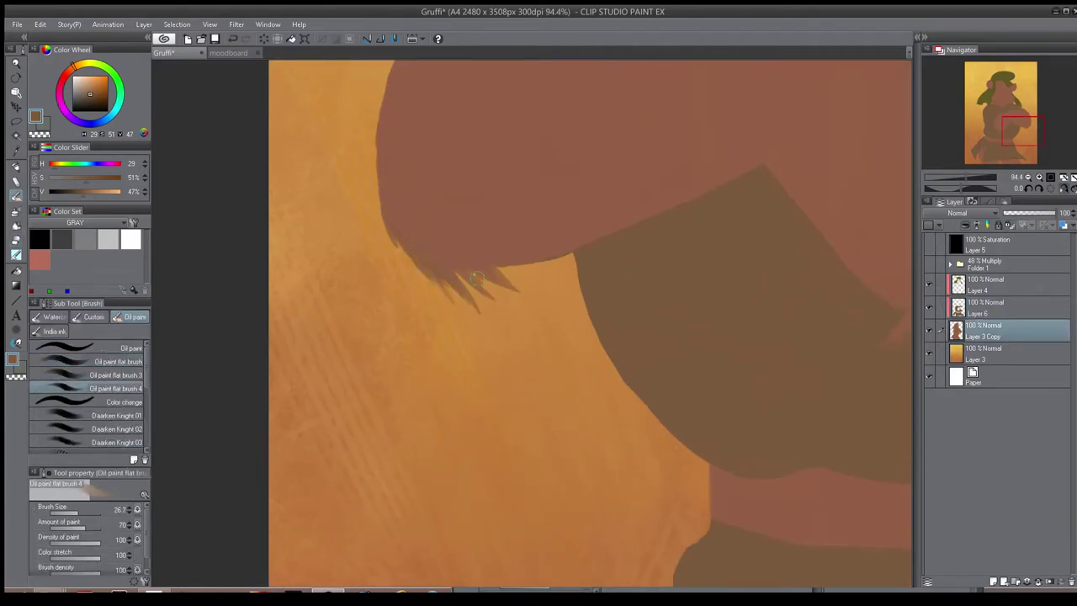
left_click(434, 228, "alt")
key("bracketright")
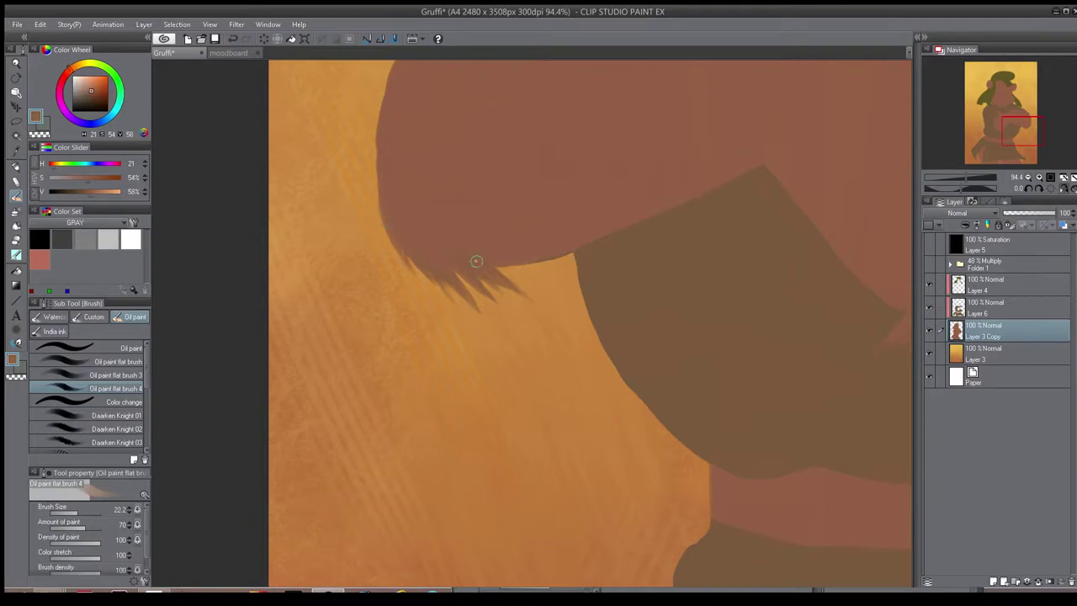
left_click_drag(498, 337, 468, 377)
- Clean the near elbow's fur edge on Layer 6 with the eraser, clear a selected patch of brown and deselect
left_click(980, 309)
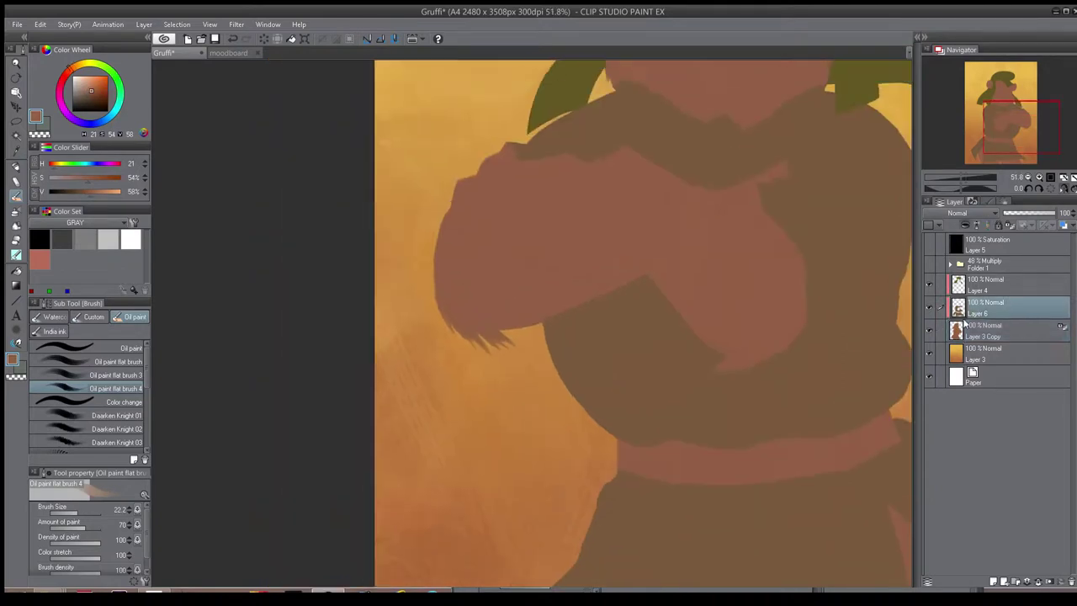
left_click_drag(769, 425, 723, 305)
key("e")
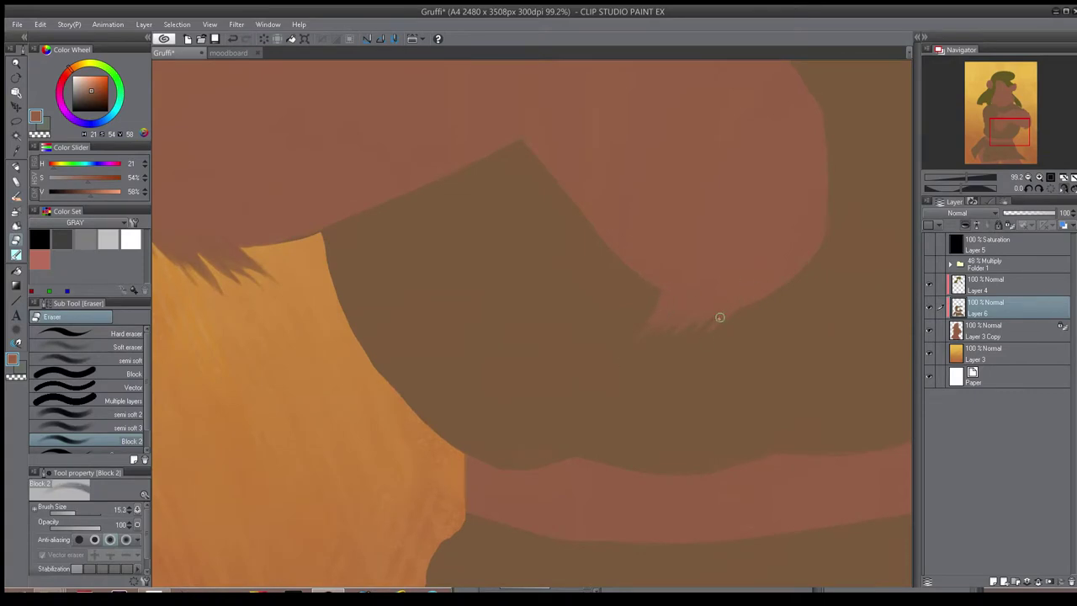
left_click_drag(675, 378, 597, 378)
left_click(929, 265)
mouse_move(532, 353)
left_mouse_down()
mouse_move(564, 353)
mouse_move(602, 242)
mouse_move(577, 233)
mouse_move(521, 319)
mouse_move(652, 296)
left_mouse_up()
key("m")
key("Delete")
key("ctrl+d")
- Erase the brown covering the fingers of the hand gripping the upper arm with the Block 2 eraser
key("e")
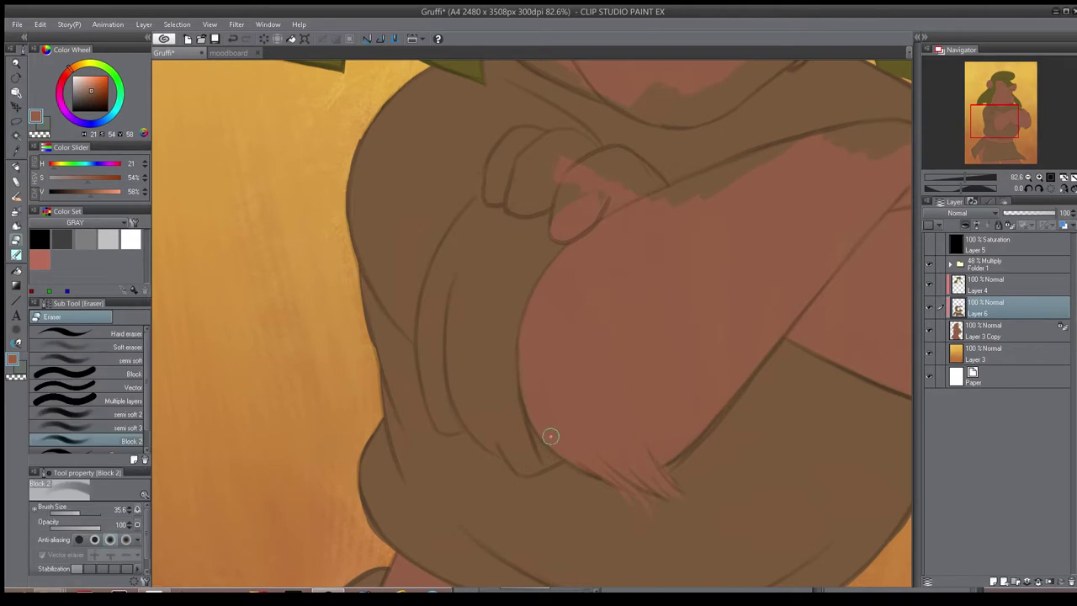
scroll(637, 339, "up", 2)
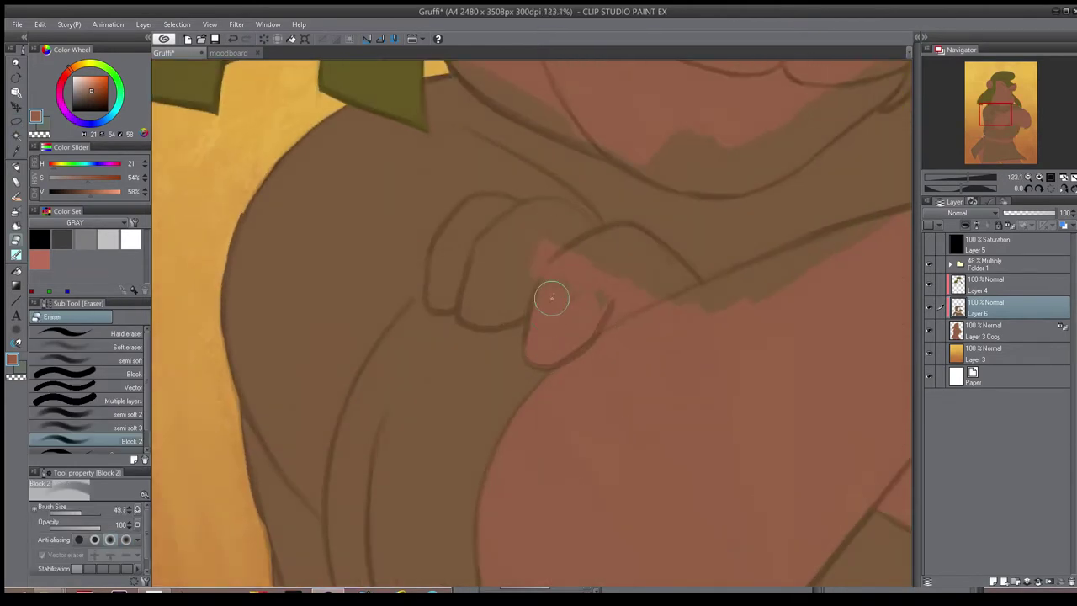
left_click_drag(559, 257, 649, 277)
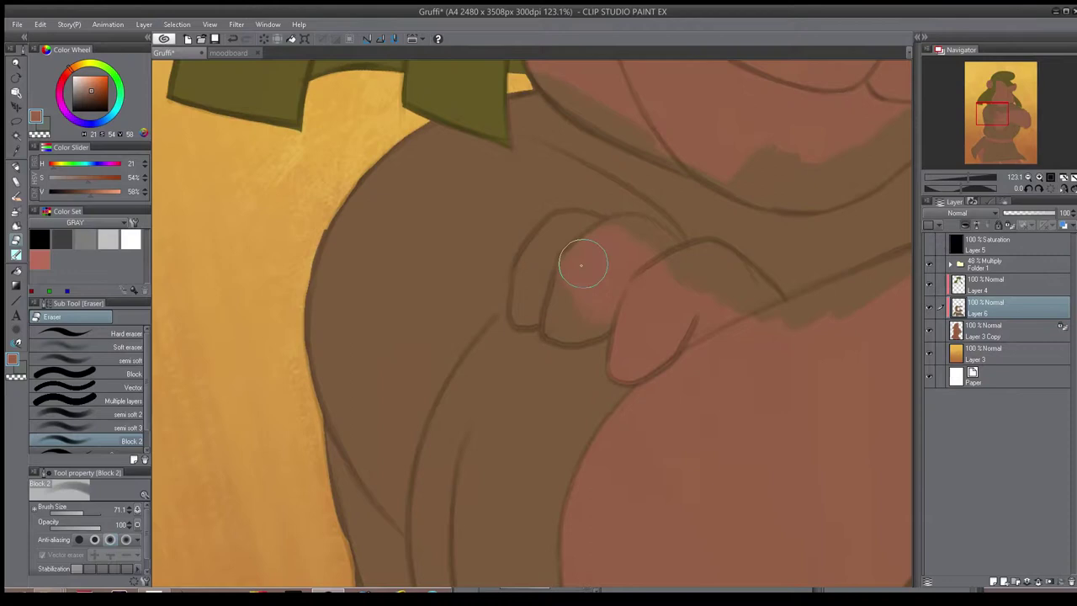
mouse_move(535, 299)
left_mouse_down()
mouse_move(564, 250)
mouse_move(537, 300)
left_mouse_up()
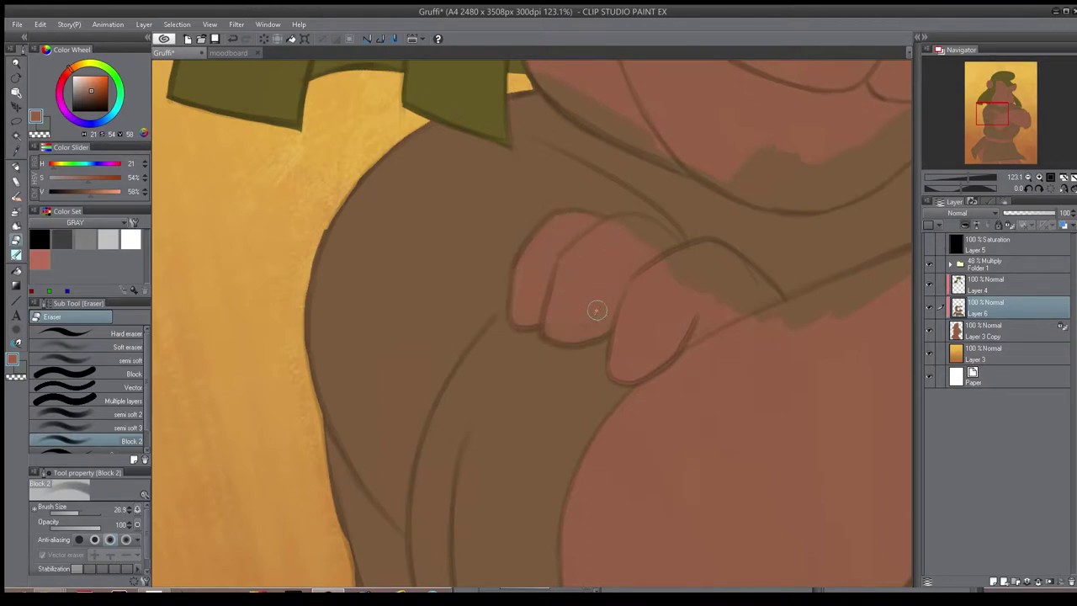
- Erase the brown overlapping the top edge of the front forearm up to its outline
key("h")
key("]")
mouse_move(392, 266)
left_mouse_down()
mouse_move(530, 248)
mouse_move(422, 293)
left_mouse_up()
mouse_move(509, 244)
left_mouse_down()
mouse_move(465, 281)
mouse_move(500, 236)
mouse_move(496, 264)
mouse_move(555, 207)
left_mouse_up()
key("h")
left_click_drag(431, 236, 345, 264)
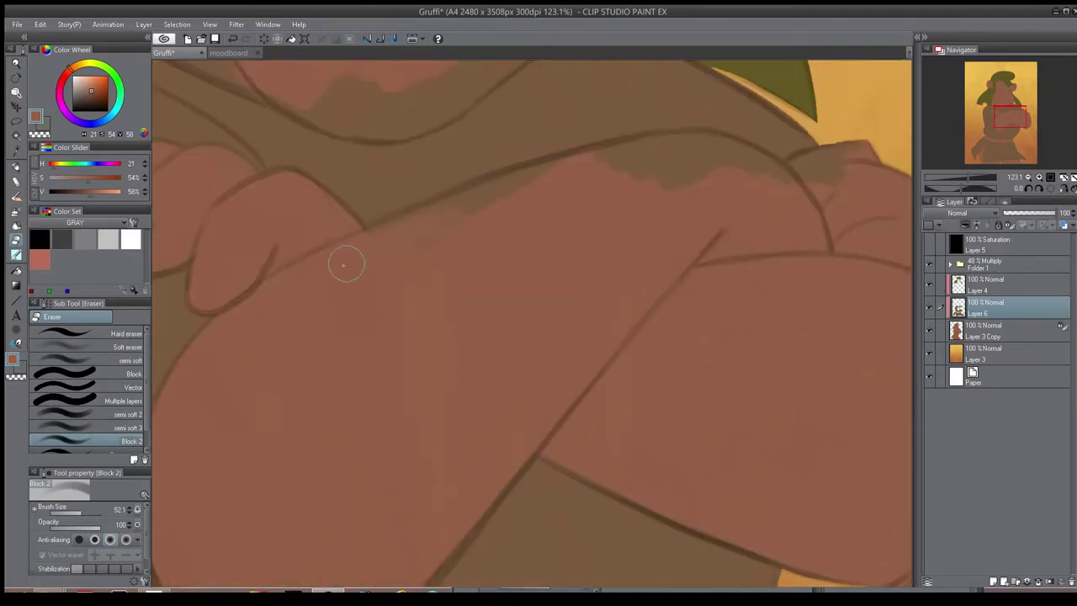
left_click_drag(584, 168, 665, 150)
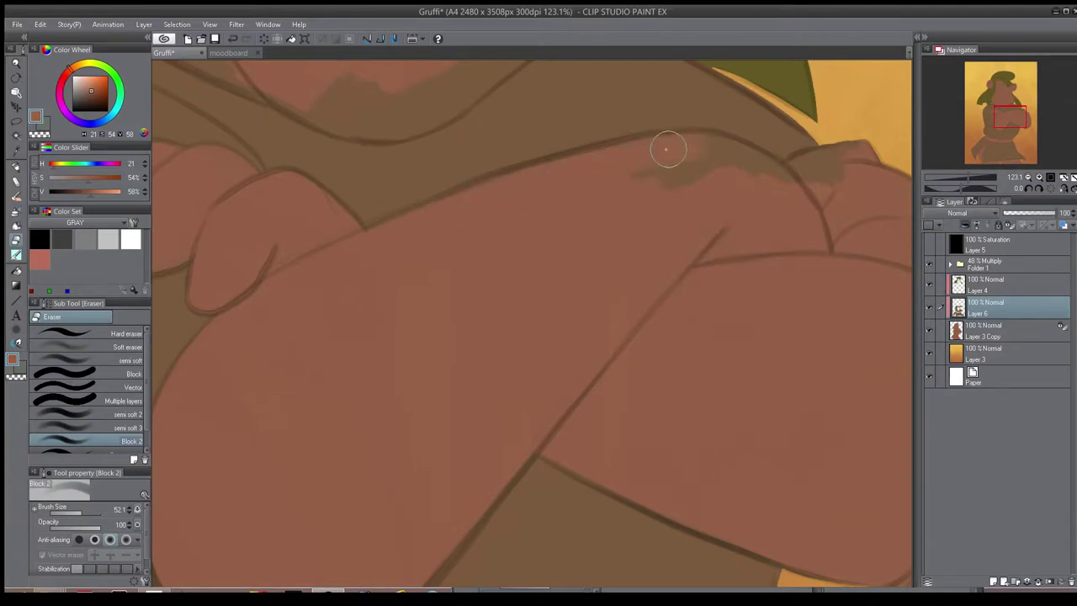
- Glance at the moodboard, return to the bear drawing and save it
left_click_drag(478, 275, 457, 326)
key("ctrl+Tab")
key("ctrl+Tab")
key("ctrl+s")
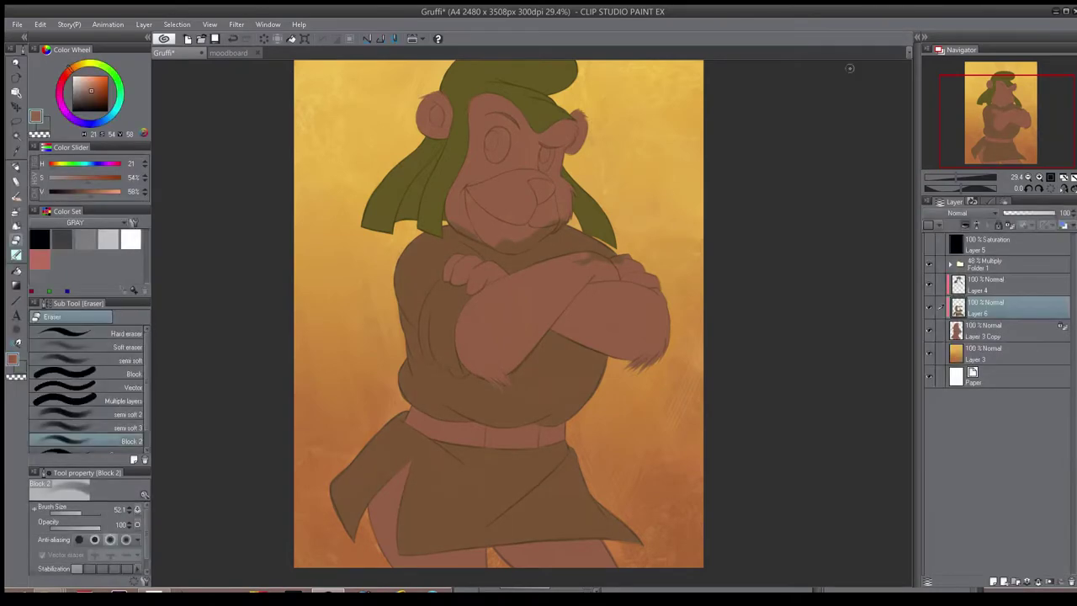
- Erase the leftover brown where the front forearm meets the rounded folds of the far arm, using a larger eraser
scroll(594, 283, "up", 6)
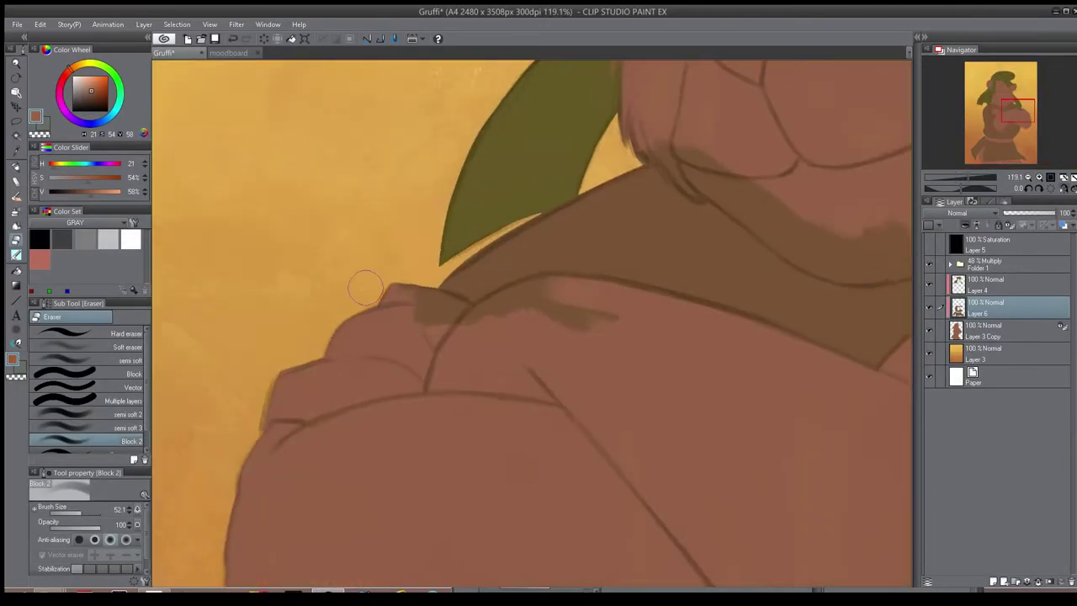
key("]")
mouse_move(603, 322)
left_mouse_down()
mouse_move(549, 328)
mouse_move(586, 300)
left_mouse_up()
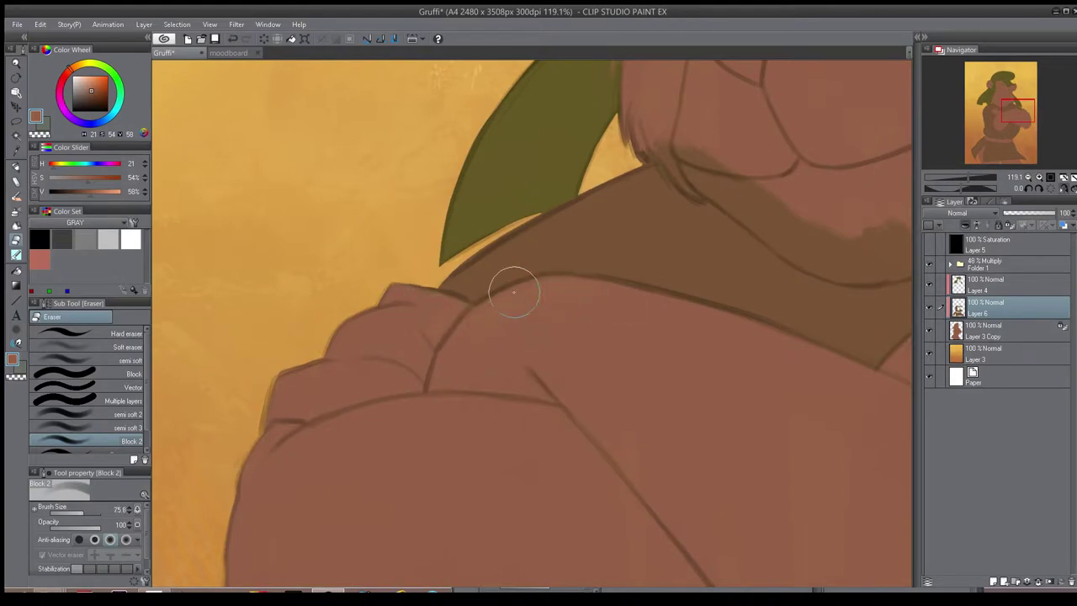
key("bracketleft")
key("bracketleft")
- Examine the flat colours with the line art hidden and shown, in both mirrored and normal view
left_click(929, 264)
key("h")
scroll(630, 360, "down", 8)
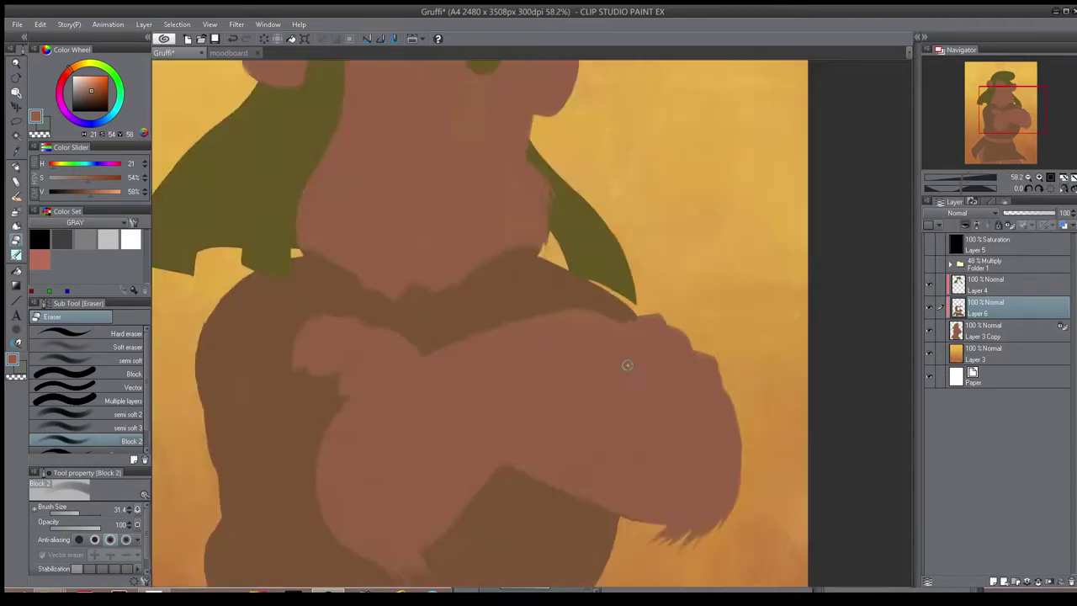
key("h")
scroll(559, 377, "up", 2)
left_click(929, 265)
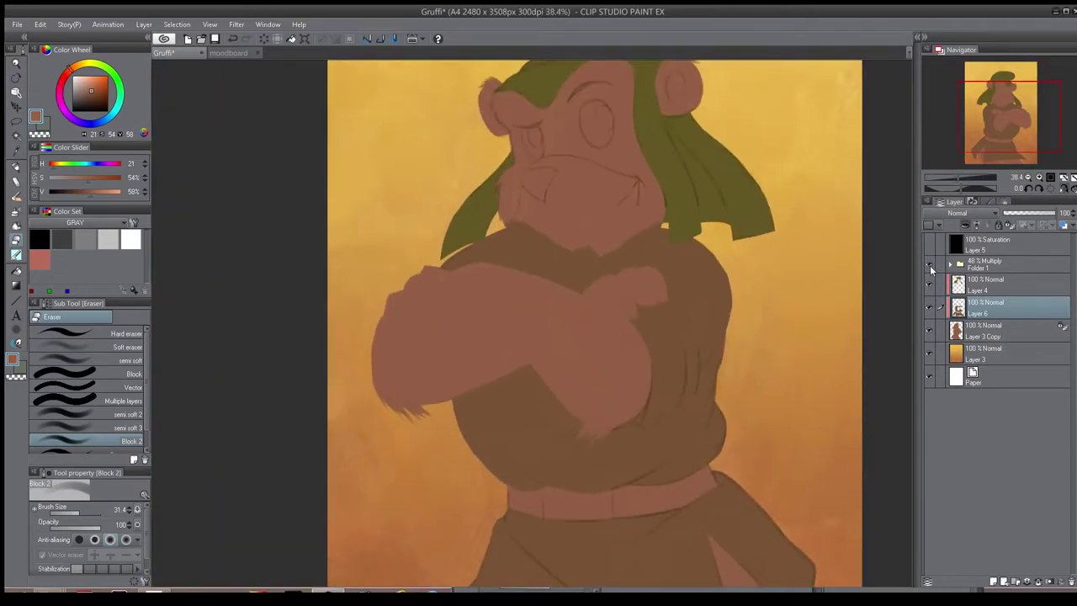
left_click(930, 265)
scroll(738, 394, "down", 3)
key("h")
- Show the line art and erase the brown overlapping the bear's chin and jaw
left_click(930, 264)
scroll(447, 438, "up", 4)
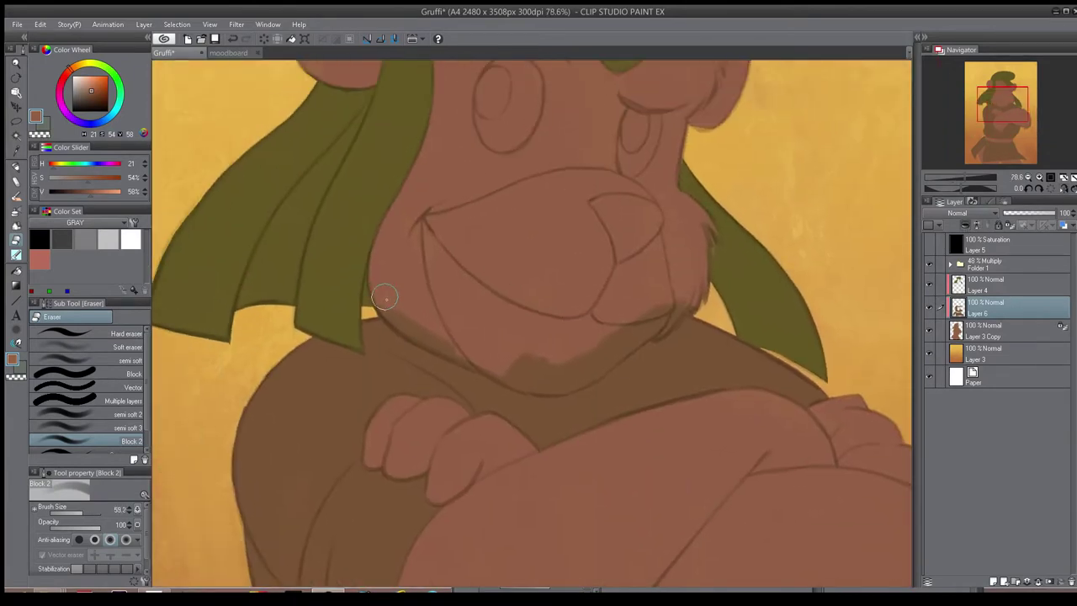
mouse_move(385, 297)
left_mouse_down()
mouse_move(425, 333)
mouse_move(506, 369)
mouse_move(420, 330)
mouse_move(447, 288)
mouse_move(532, 361)
mouse_move(517, 378)
mouse_move(497, 369)
mouse_move(562, 380)
mouse_move(630, 336)
mouse_move(572, 379)
mouse_move(637, 329)
mouse_move(535, 378)
left_mouse_up()
left_click_drag(620, 338, 615, 370)
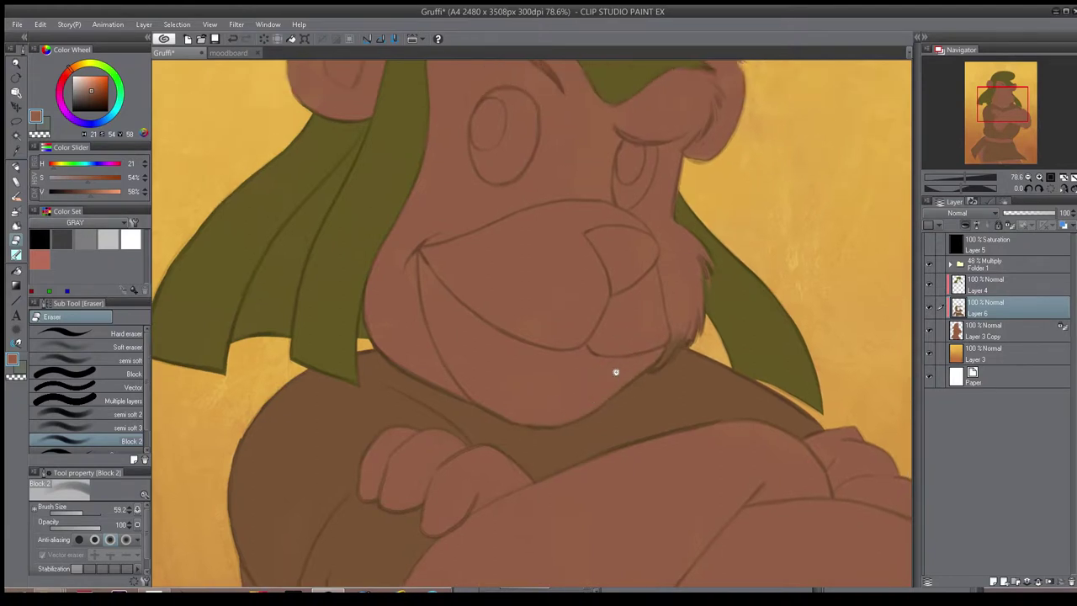
- Refine the cheek fur where it meets the collar with a small eraser and the brush in the tunic's brown
key("h")
left_click_drag(299, 376, 514, 380)
key("bracketleft")
key("bracketleft")
left_click_drag(441, 327, 400, 335)
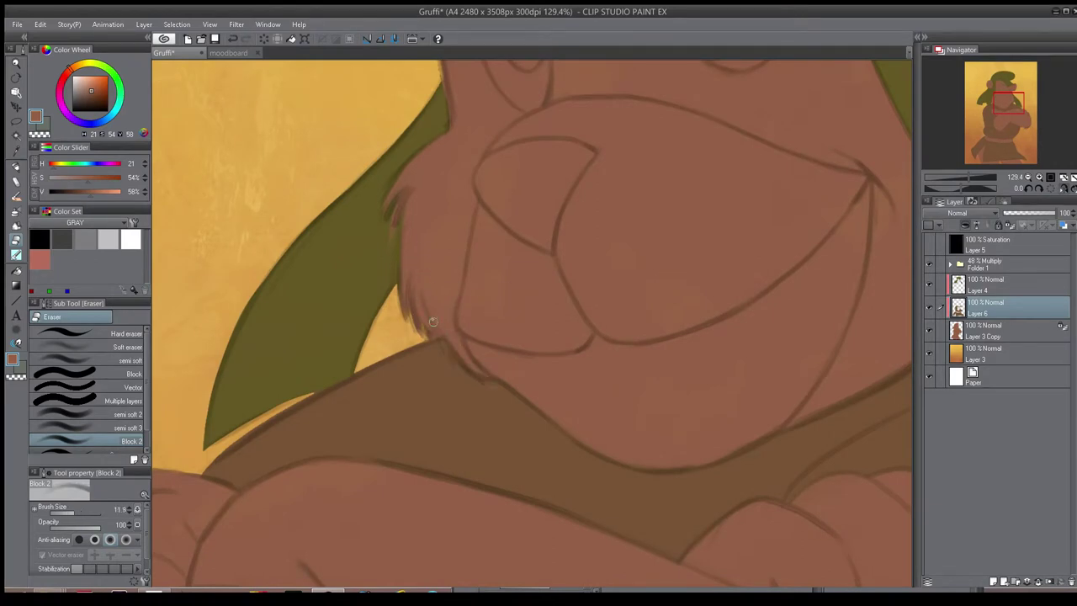
left_click(929, 264)
key("b")
left_click(517, 402, "alt")
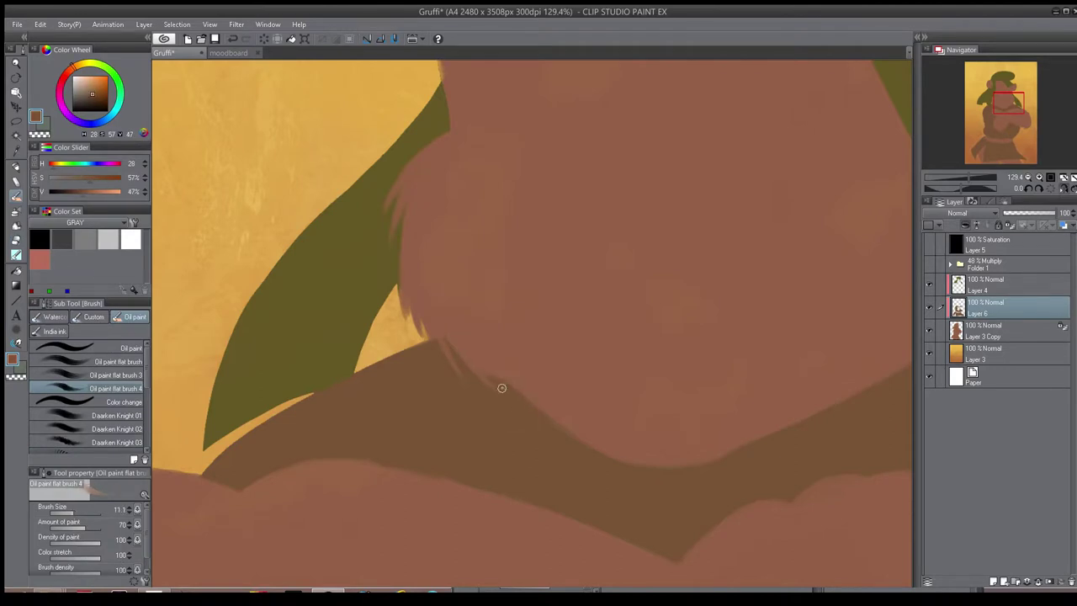
- Paint over stray brown marks around the gripping hand with the Strong airbrush in the sampled fur colour
scroll(501, 388, "down", 5)
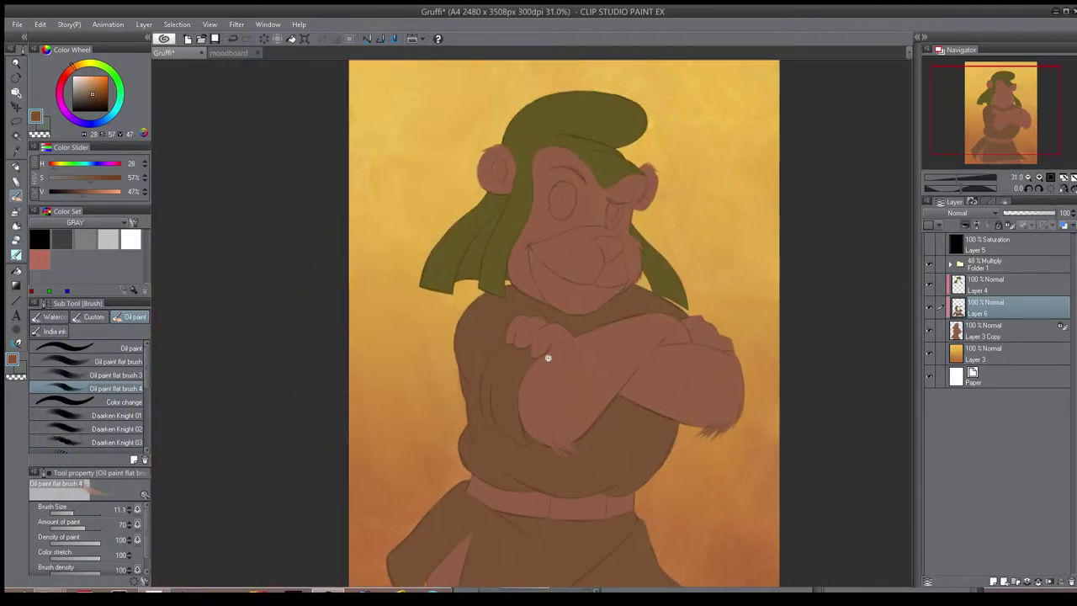
scroll(522, 347, "up", 6)
left_click(930, 265)
key("b")
key("b")
key("b")
key("b")
mouse_move(478, 310)
left_mouse_down()
mouse_move(469, 291)
mouse_move(488, 318)
mouse_move(578, 327)
left_mouse_up()
left_click(468, 291, "alt")
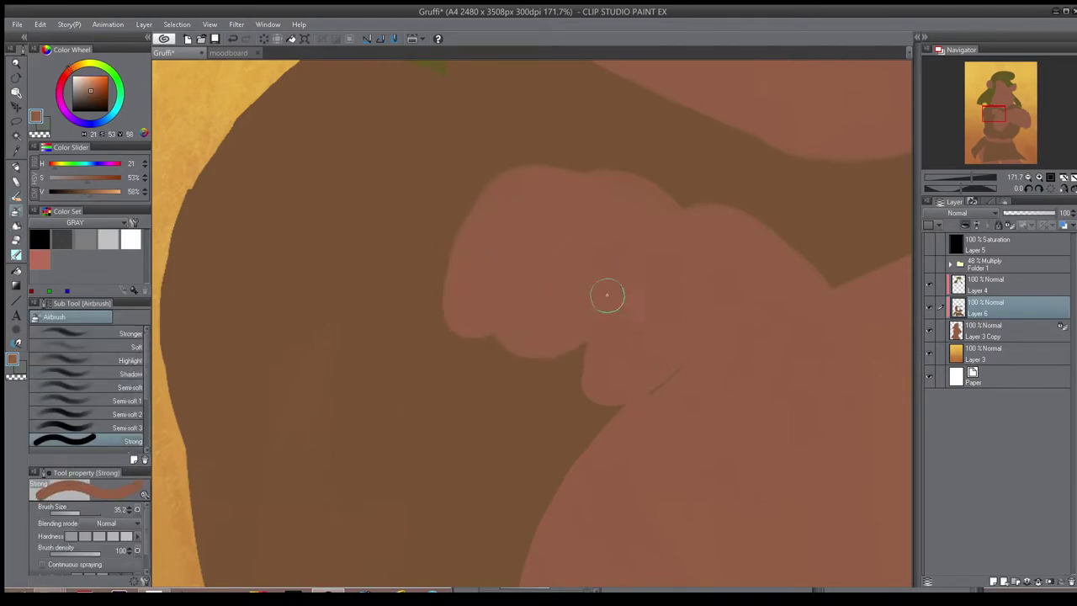
scroll(755, 276, "down", 2)
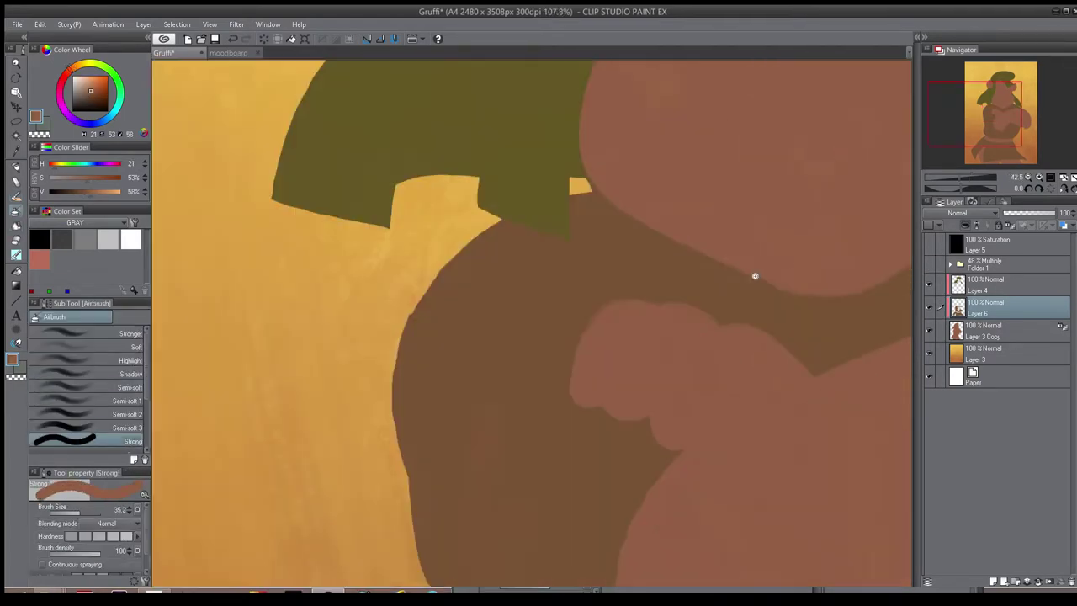
scroll(755, 276, "up", 1)
key("bracketright")
key("bracketright")
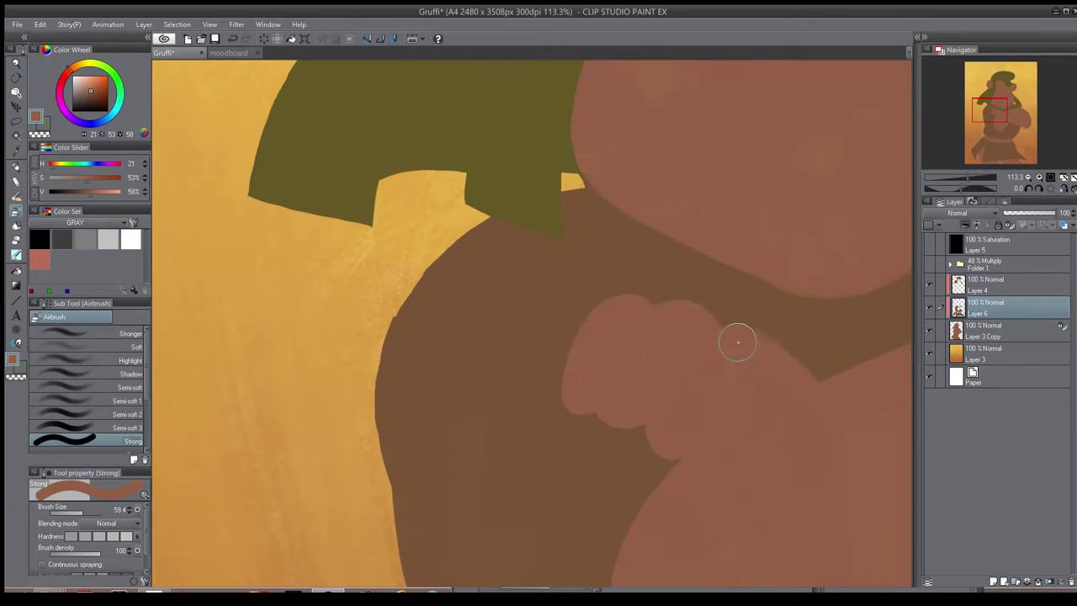
- Add a new layer directly above Layer 3 Copy
scroll(737, 342, "down", 5)
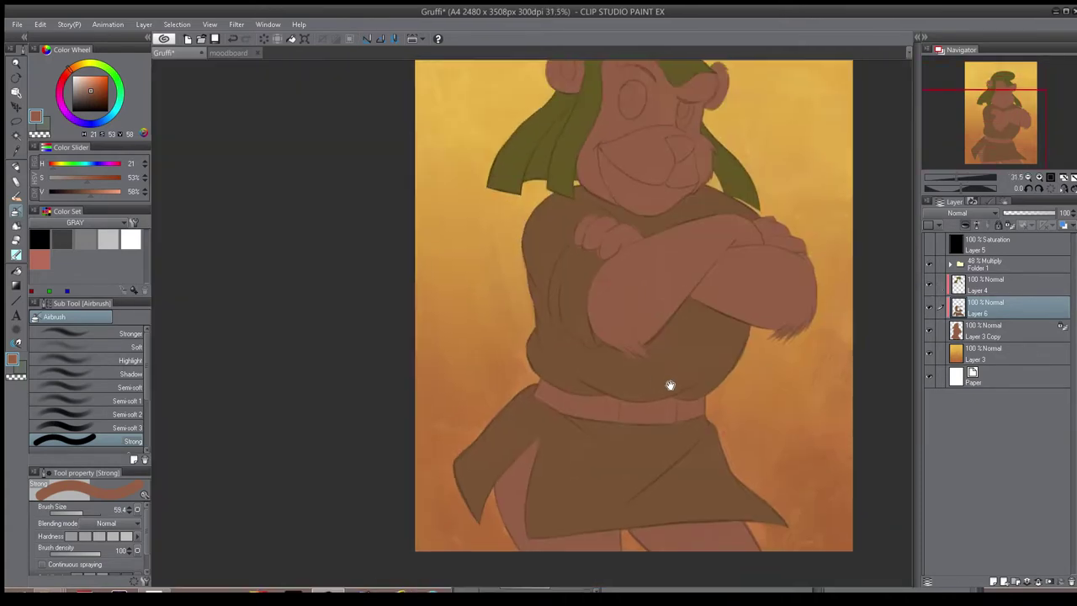
scroll(671, 385, "up", 3)
key("h")
left_click(984, 334)
left_click(993, 581)
- Lock the transparent pixels of Layer 6 and Layer 4, and lower Layer 4's opacity to 13%
left_click(994, 302)
left_click(1008, 225)
left_click(994, 285)
left_click(1009, 215)
left_click_drag(618, 204, 725, 369)
left_click(1010, 225)
- Check the moodboard, choose a dark maroon and paint the belt on Layer 7 with an enlarged Strong airbrush
left_click(982, 332)
left_click(229, 53)
left_click(172, 53)
left_click(63, 77)
left_click(91, 102)
left_click_drag(668, 445, 763, 248)
left_click(89, 512)
mouse_move(816, 313)
left_mouse_down()
mouse_move(577, 332)
mouse_move(771, 331)
left_mouse_up()
- Paint the belt buckle in a dark neutral grey on Layer 7
left_click(97, 103)
left_click(84, 240)
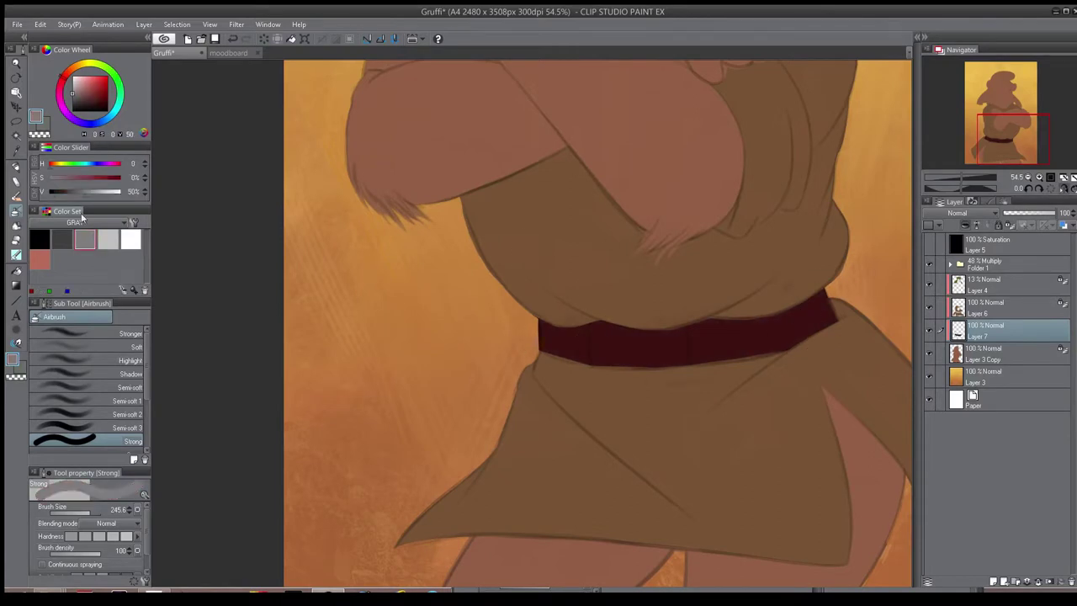
scroll(615, 348, "up", 3)
mouse_move(579, 276)
left_mouse_down()
mouse_move(572, 337)
mouse_move(589, 248)
mouse_move(673, 272)
mouse_move(703, 376)
left_mouse_up()
scroll(702, 299, "down", 2)
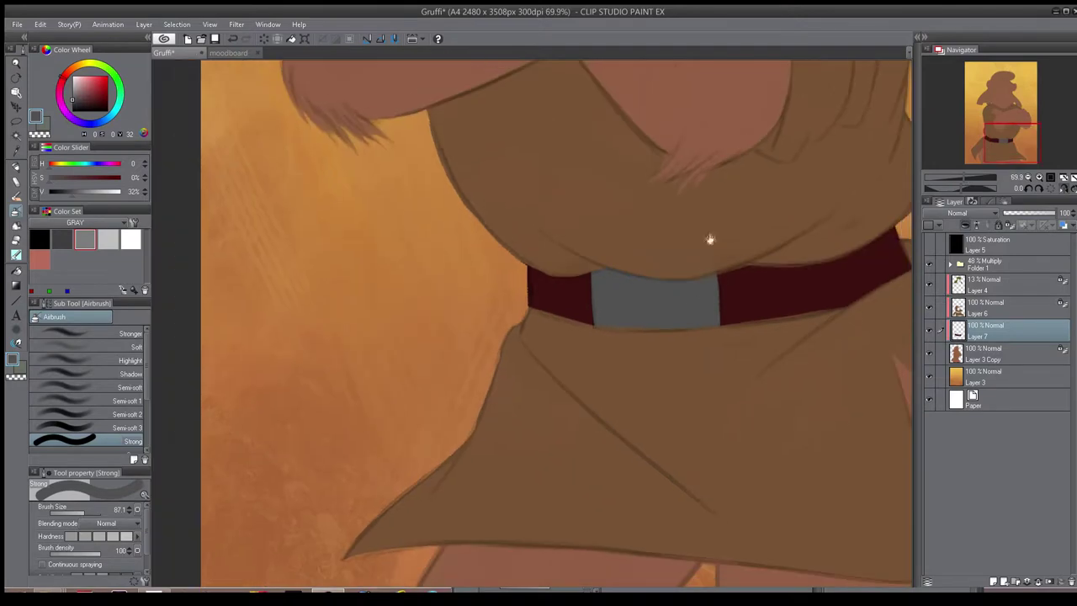
- Sample the tunic's brown and tidy the tunic's edge above the belt on Layer 6
left_click(962, 311)
left_click(711, 239, "alt")
left_click_drag(755, 238, 694, 280)
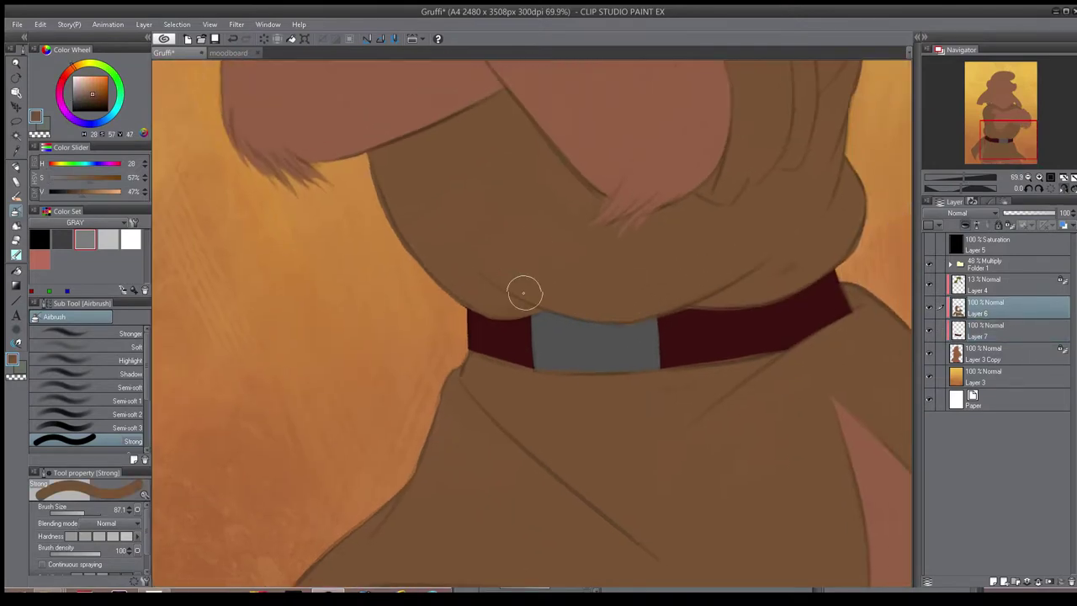
scroll(777, 265, "down", 5)
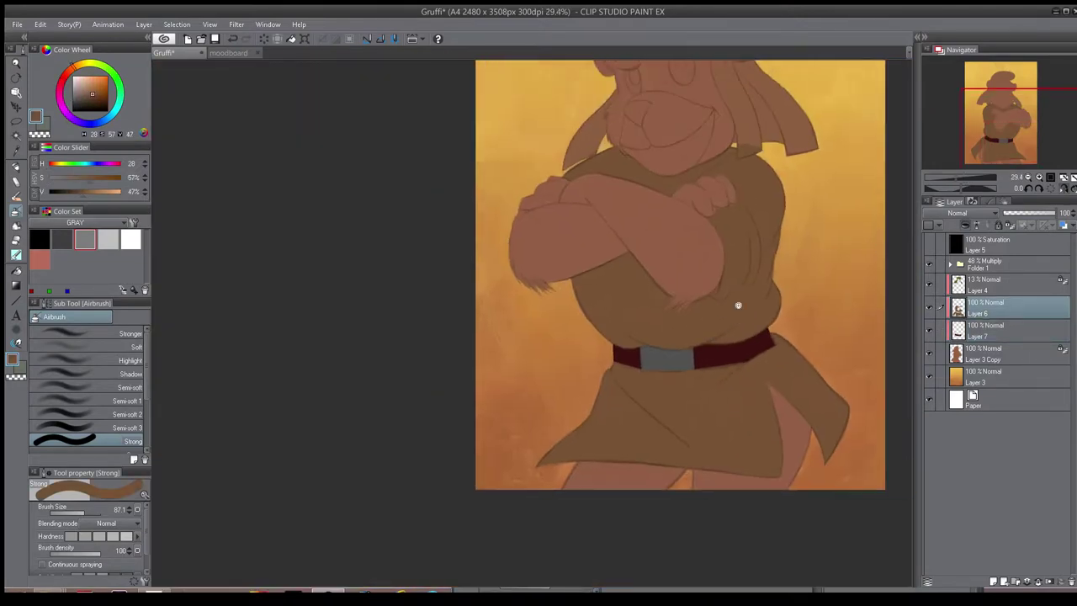
- Paint the rounded folds of the far arm above the crossed forearm brown on Layer 6 with the Strong airbrush
left_click(994, 326)
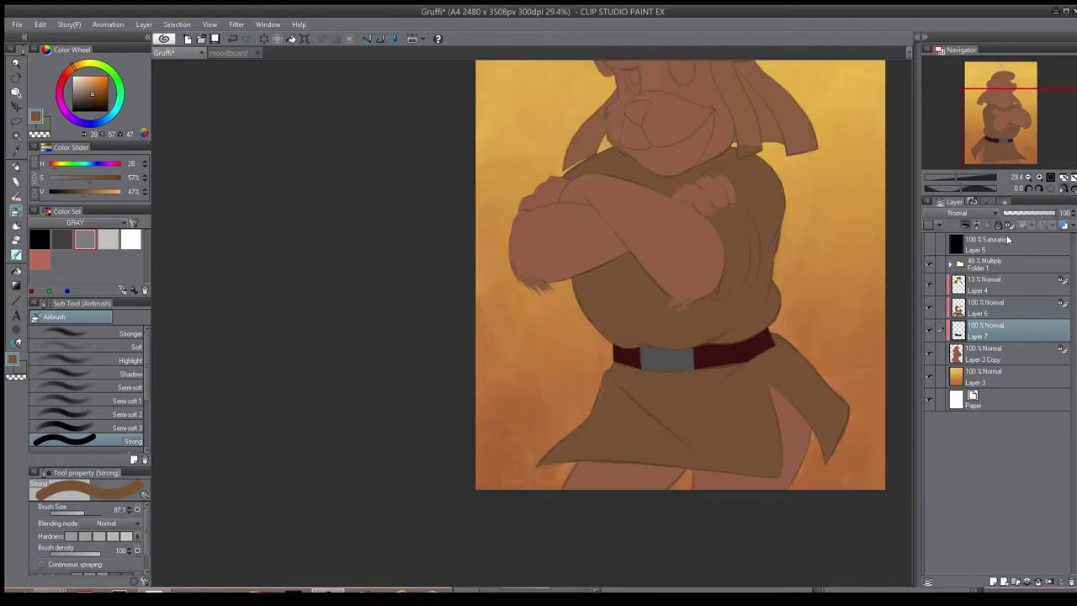
left_click(968, 308)
left_click_drag(578, 226, 632, 330)
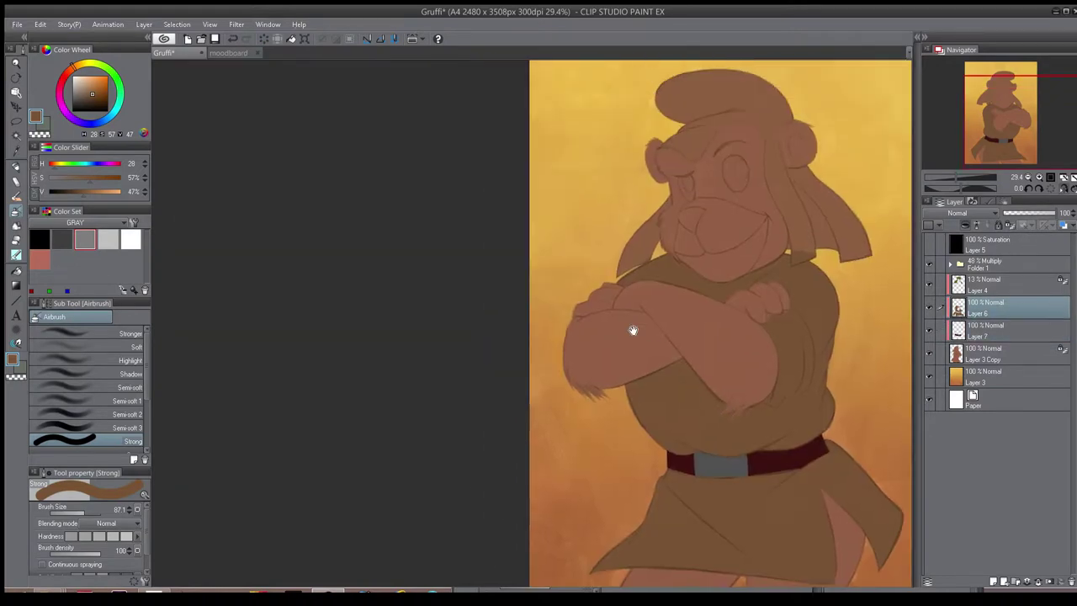
scroll(584, 301, "up", 10)
key("bracketleft")
key("bracketleft")
key("bracketleft")
mouse_move(558, 307)
left_mouse_down()
mouse_move(493, 376)
mouse_move(681, 321)
left_mouse_up()
mouse_move(781, 185)
left_mouse_down()
mouse_move(637, 243)
mouse_move(590, 319)
mouse_move(565, 418)
left_mouse_up()
key("bracketright")
key("bracketright")
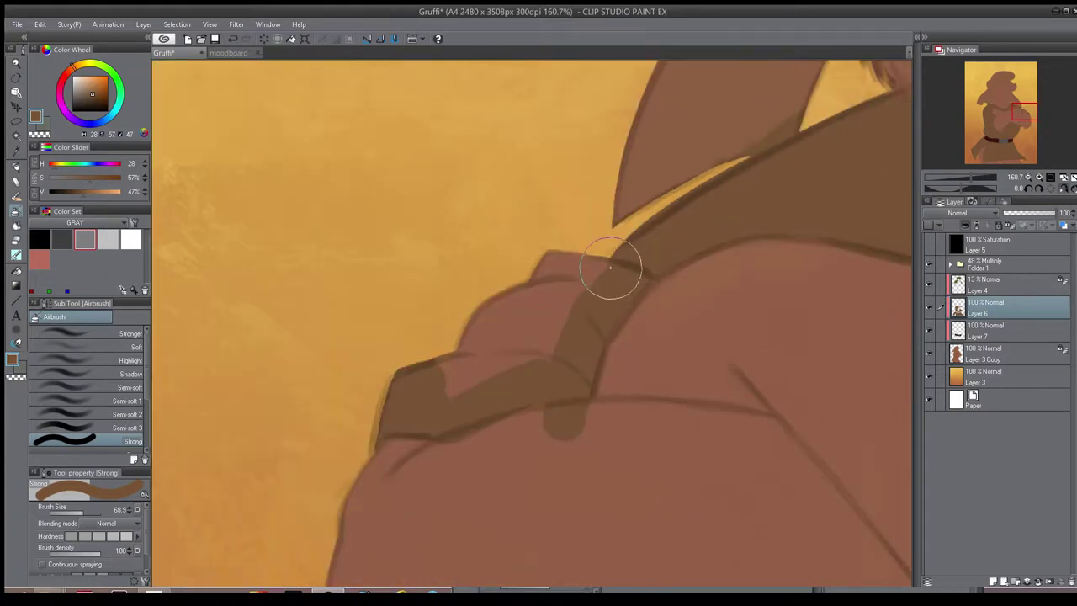
left_click_drag(610, 267, 480, 294)
- Erase the brown spilling from the far arm's folds onto the forearm with the Block eraser
key("e")
left_click(97, 374)
left_click_drag(549, 440, 598, 434)
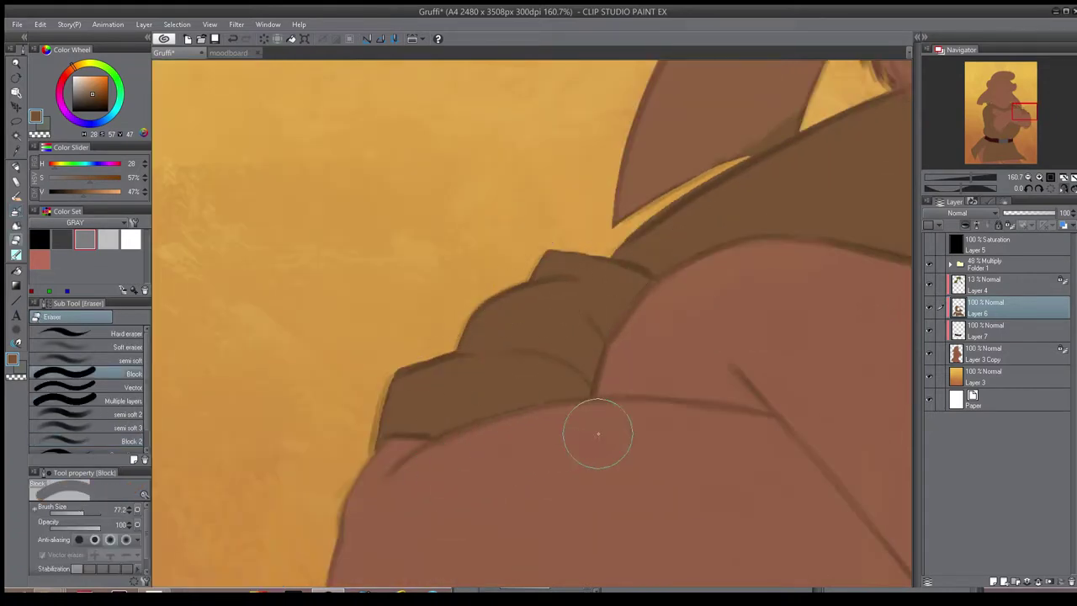
- Hide the line art and clean the brown edge along the top of the forearm with the airbrush and Block eraser
key("b")
left_click(928, 264)
left_click(929, 265)
left_click(927, 264)
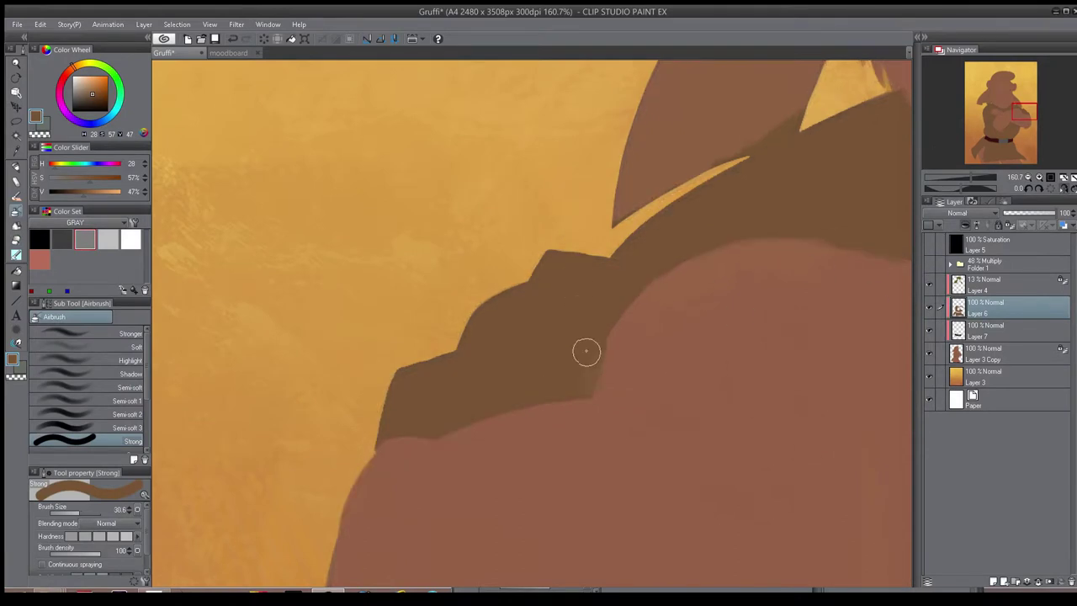
key("e")
mouse_move(682, 239)
left_mouse_down()
mouse_move(461, 281)
mouse_move(641, 277)
mouse_move(729, 251)
left_mouse_up()
key("b")
key("h")
key("e")
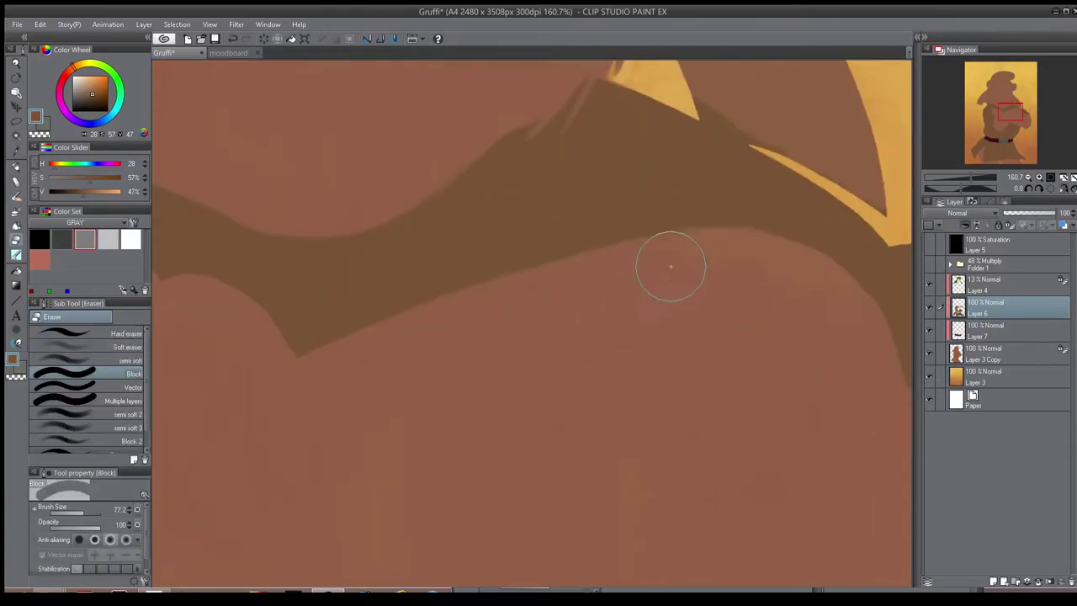
scroll(758, 251, "down", 10)
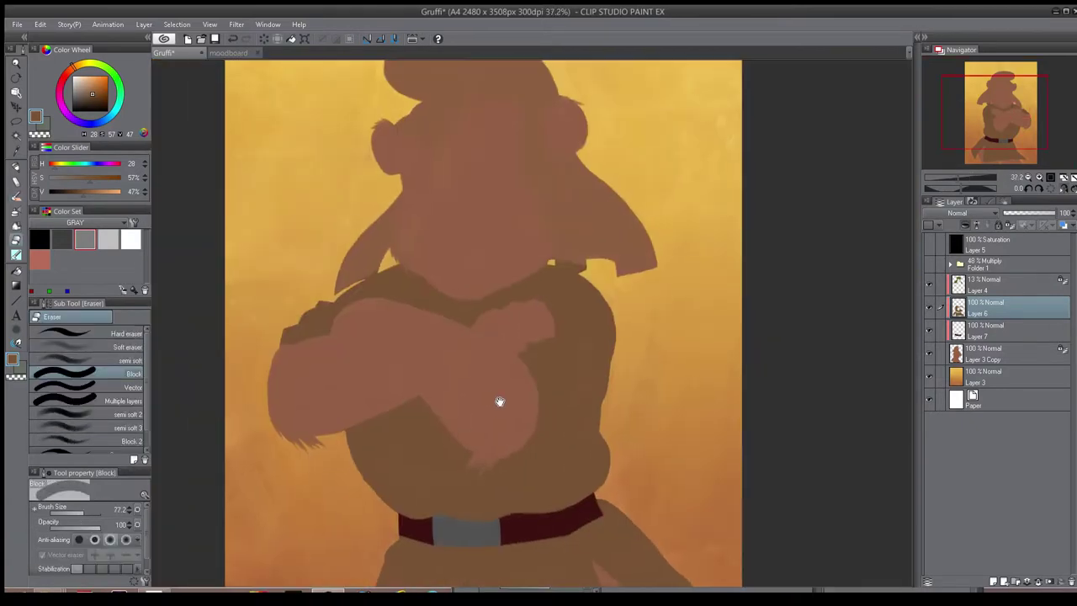
- Show the line art in Folder 1 and raise Layer 4's opacity to 100%
left_click(929, 283)
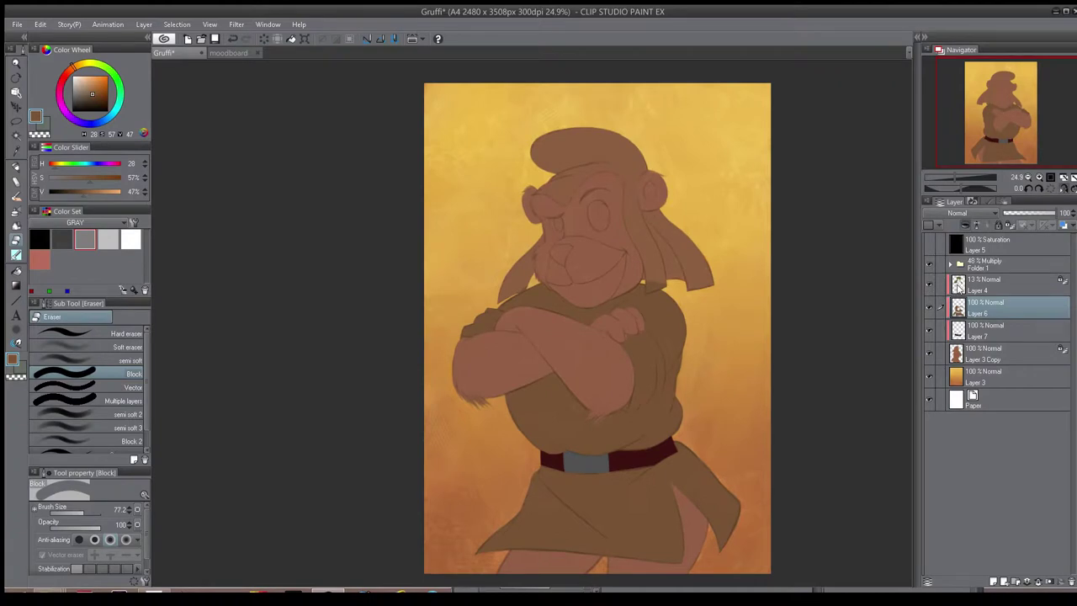
left_click(957, 287)
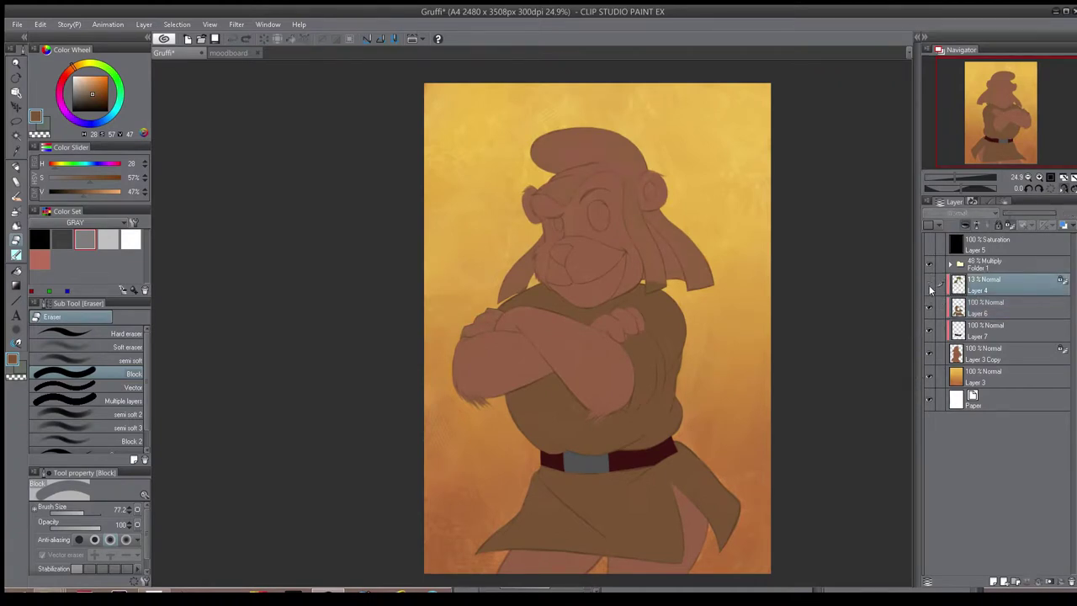
left_click_drag(1014, 215, 1055, 215)
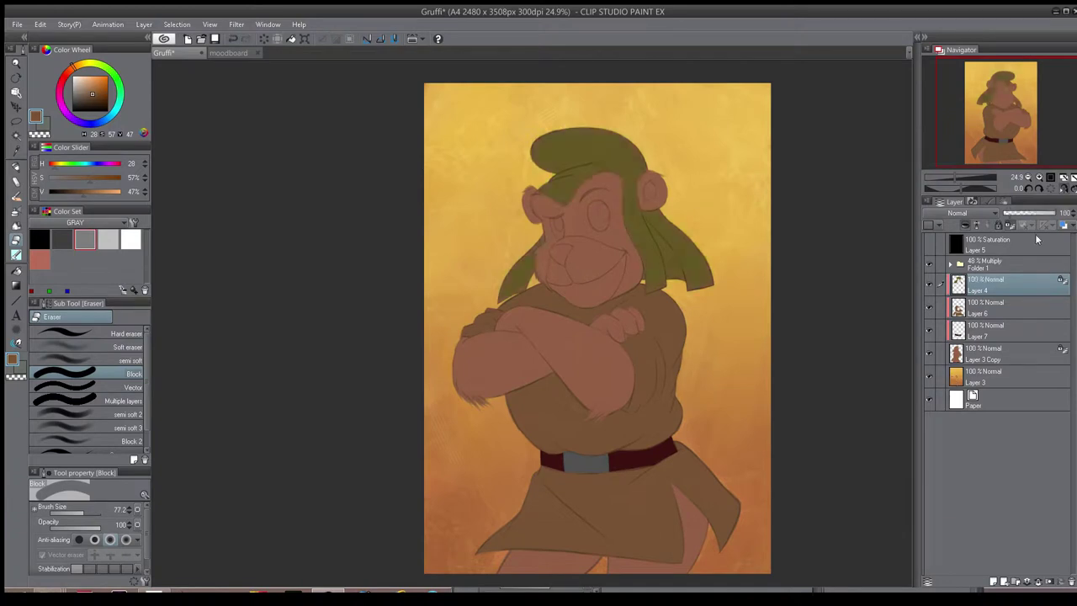
- Activate Layer 2 in the line art folder and set up the Custom brush with black
scroll(628, 349, "up", 6)
left_click_drag(646, 426, 641, 375)
left_click(1001, 265)
left_click(951, 264)
left_click(997, 285)
left_click(16, 196)
left_click(94, 317)
left_click_drag(146, 435, 147, 364)
left_click(105, 402)
left_click(42, 240)
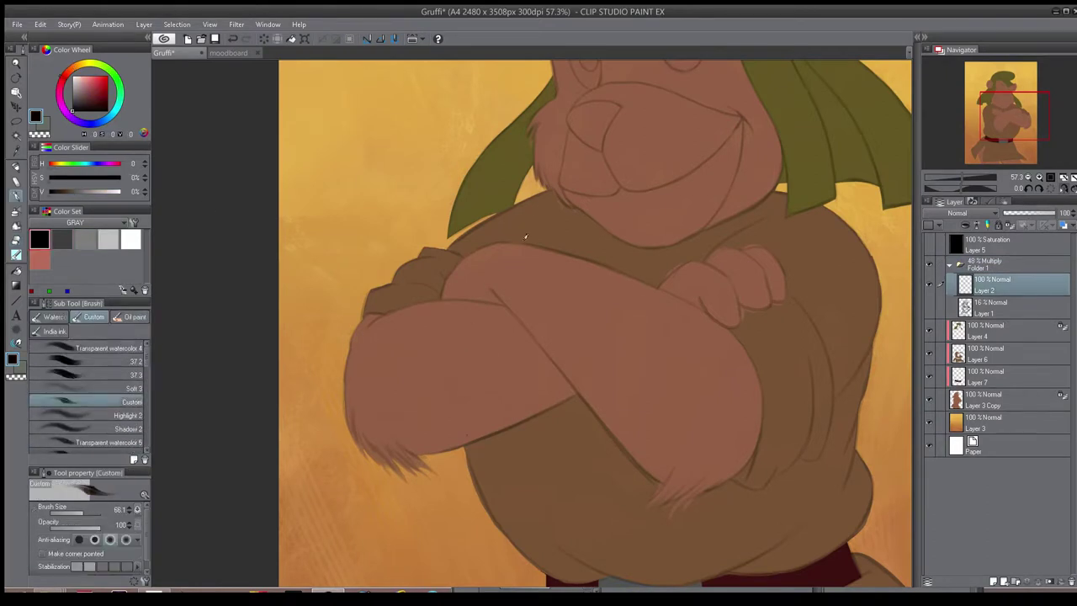
- Check the whole bear in mirrored view, collapse Folder 1 and compare the colours with the moodboard
scroll(572, 227, "down", 5)
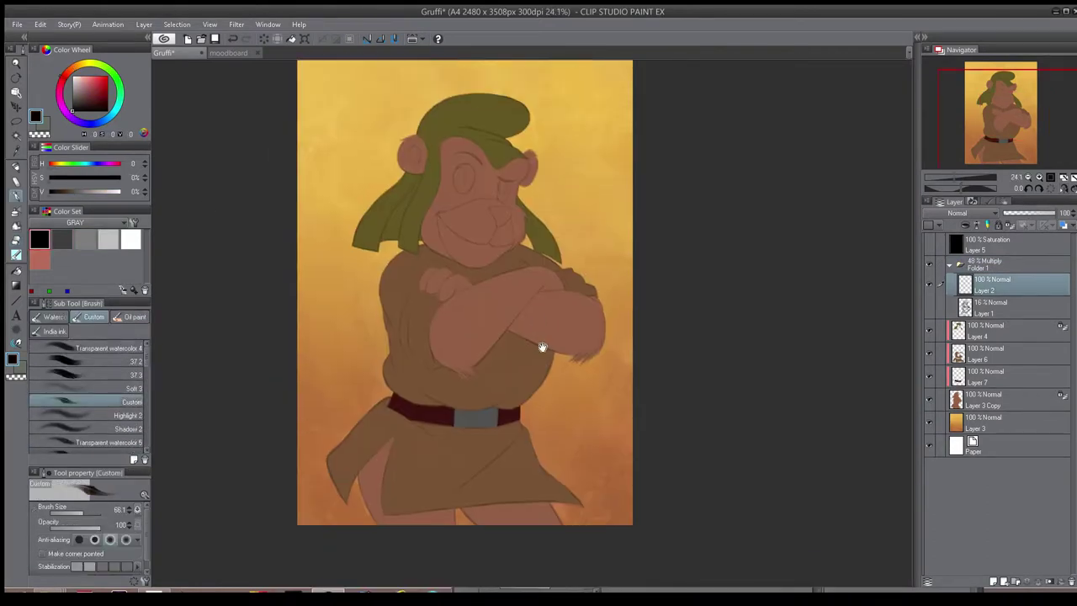
scroll(543, 353, "up", 2)
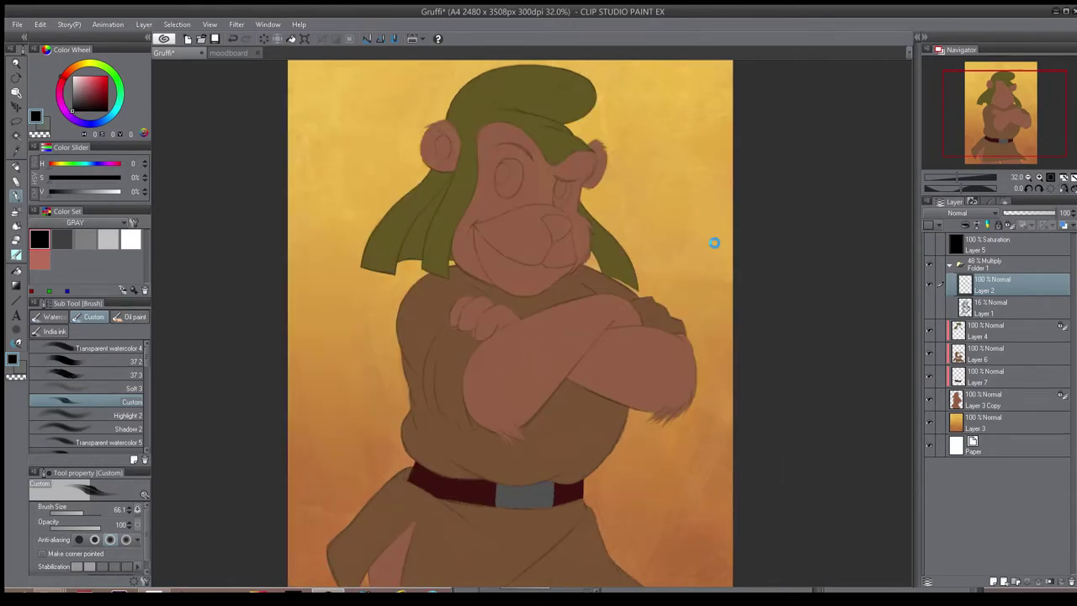
left_click(950, 265)
left_click(229, 53)
left_click(165, 53)
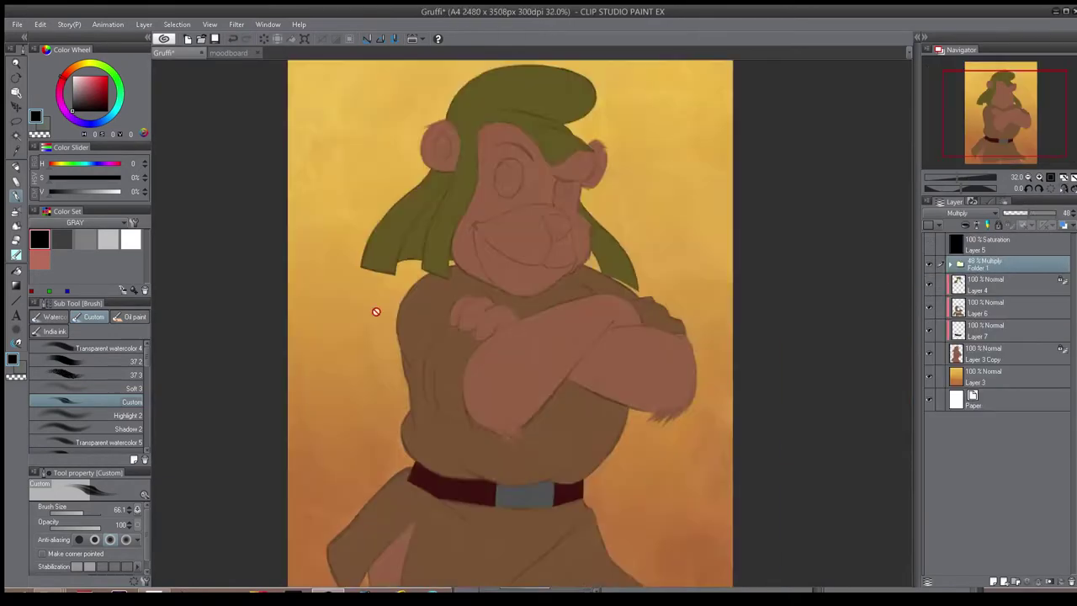
- Sample the tunic's brown on Layer 6, lighten it to S 30, V 63 and try a Strong airbrush stroke below the hand
scroll(376, 312, "up", 5)
left_click(1001, 307)
key("b")
left_click(459, 242, "alt")
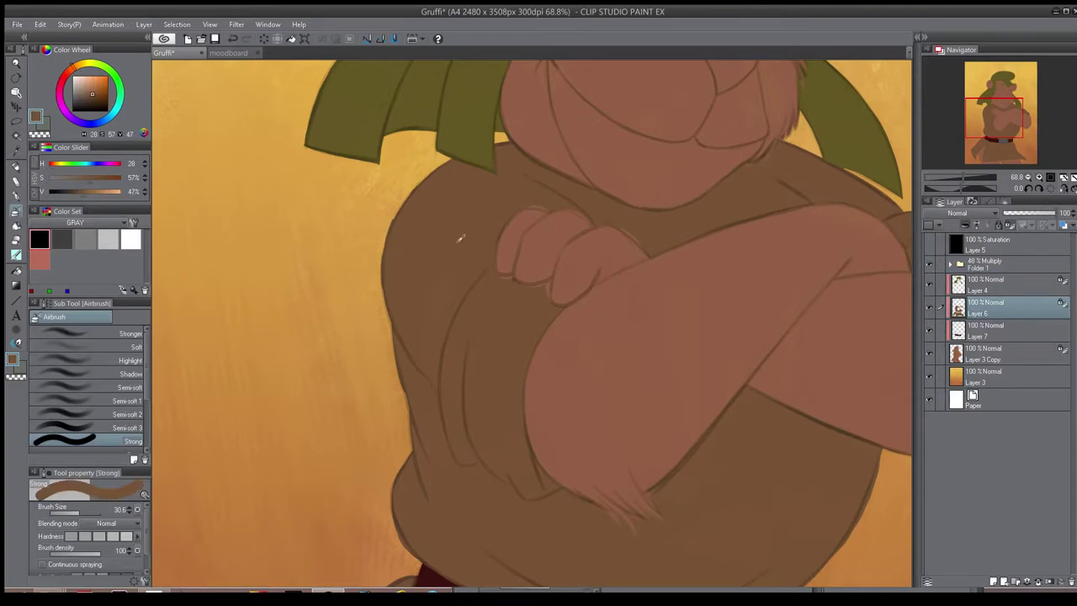
left_click_drag(84, 95, 82, 90)
key("]")
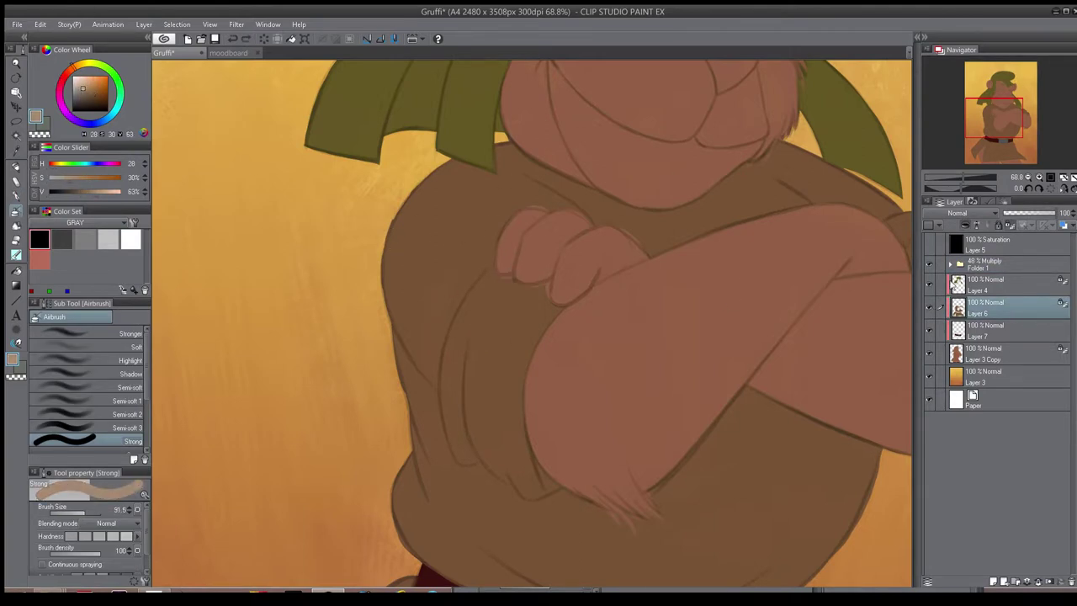
mouse_move(496, 323)
left_mouse_down()
mouse_move(525, 235)
mouse_move(514, 276)
left_mouse_up()
key("ctrl+z")
- Toggle the visibility of Layers 4, 6, 7 and Layer 3 Copy to check what each holds, and activate Layer 6
left_click(930, 307)
left_click(930, 308)
scroll(661, 381, "down", 3)
left_click(930, 285)
left_click(929, 286)
left_click(929, 309)
left_click(928, 310)
left_click(928, 311)
left_click(928, 330)
left_click(928, 331)
left_click(929, 354)
left_click(929, 354)
left_click(929, 309)
left_click(954, 333)
left_click(958, 314)
left_click(959, 333)
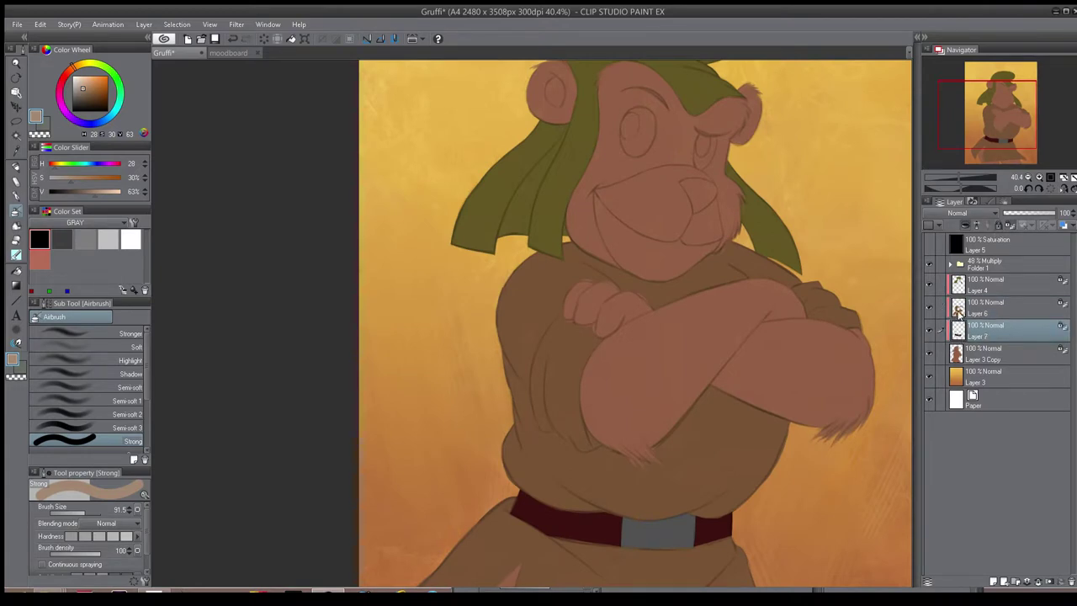
left_click(959, 313)
- Try selecting the finger area on Layer 6 with the Magic wand
scroll(636, 348, "up", 2)
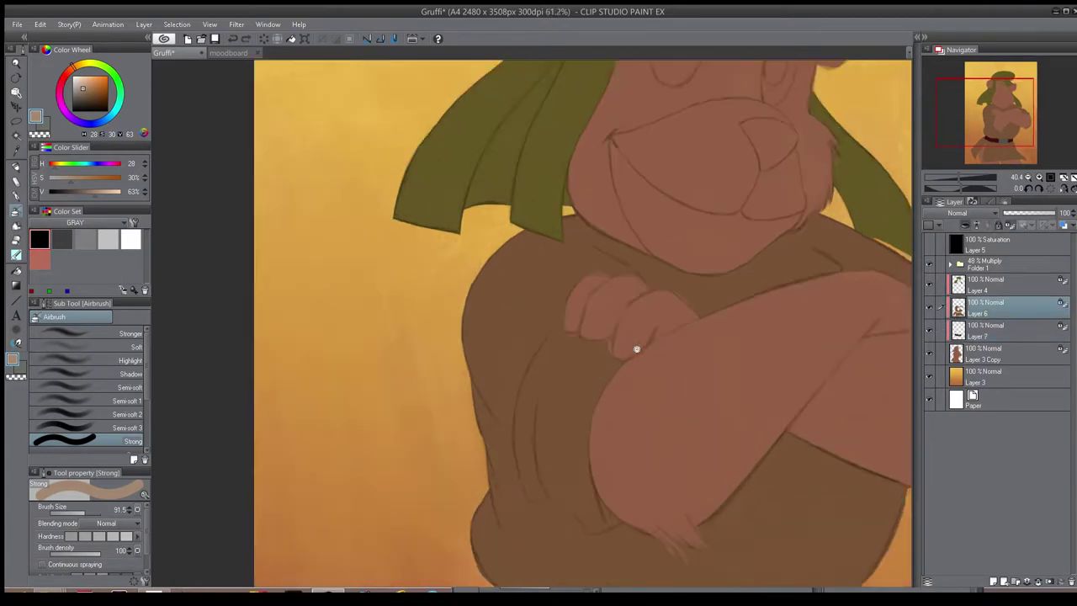
scroll(636, 348, "up", 2)
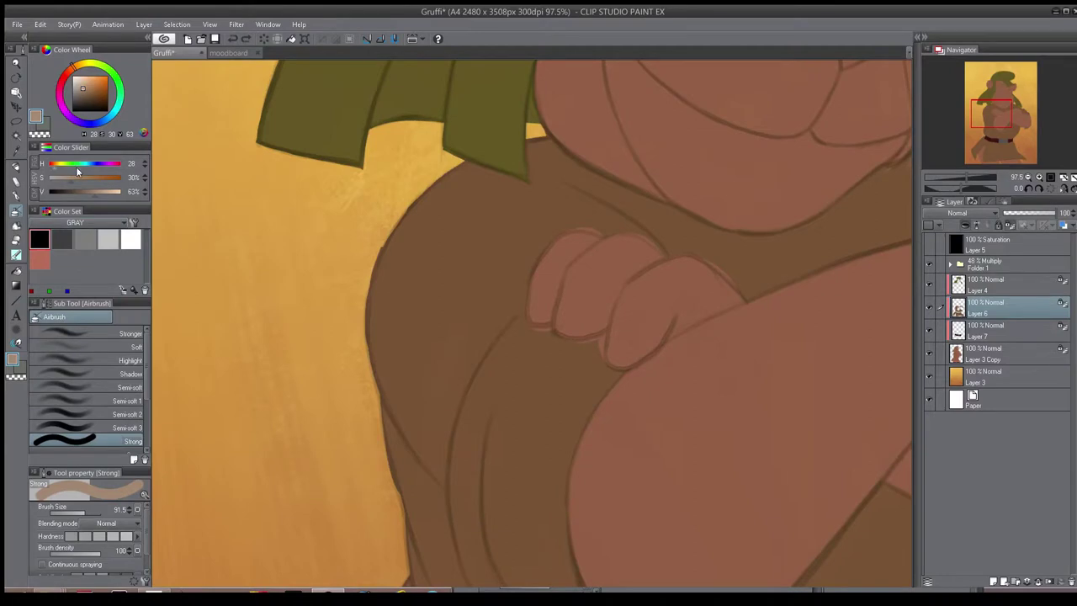
left_click(16, 136)
left_click(582, 313)
scroll(580, 313, "down", 5)
left_click(713, 343)
left_click(610, 295)
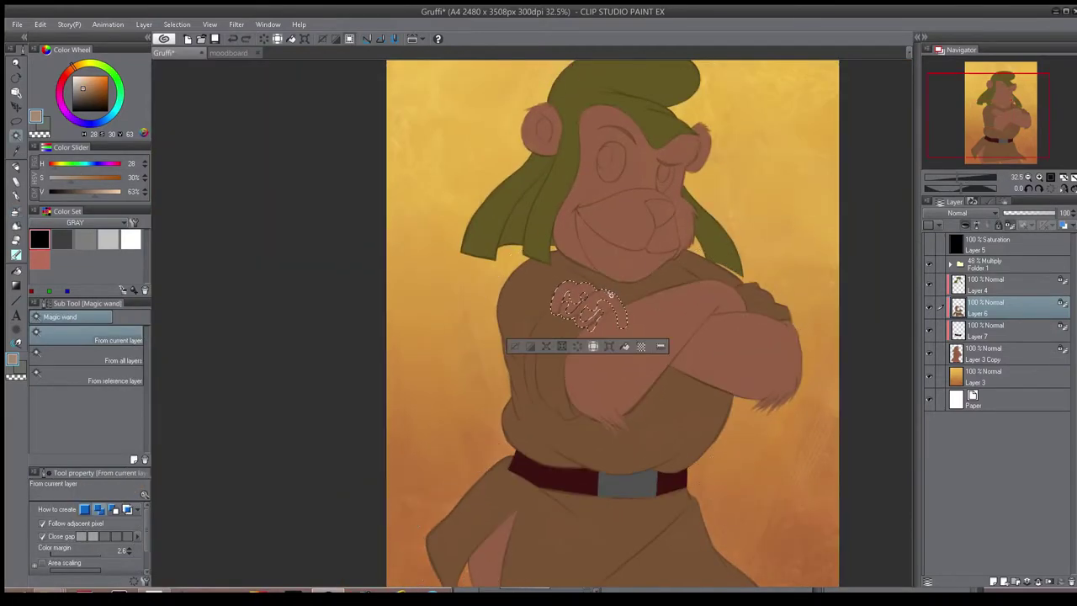
left_click(959, 355)
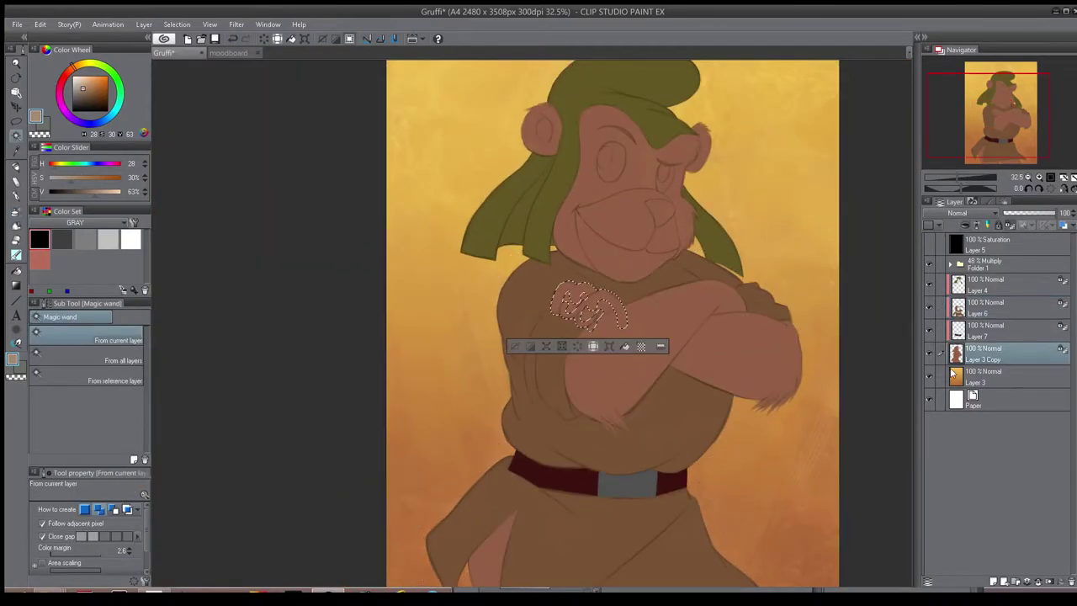
scroll(850, 240, "up", 3)
left_click_drag(370, 294, 559, 272)
left_click(559, 273)
key("ctrl+d")
- Release the clipping of Layers 4, 6 and 7 and inspect Layer 6 on its own
left_click(981, 312)
left_click(982, 288)
left_click(982, 334, "shift")
left_click(964, 224)
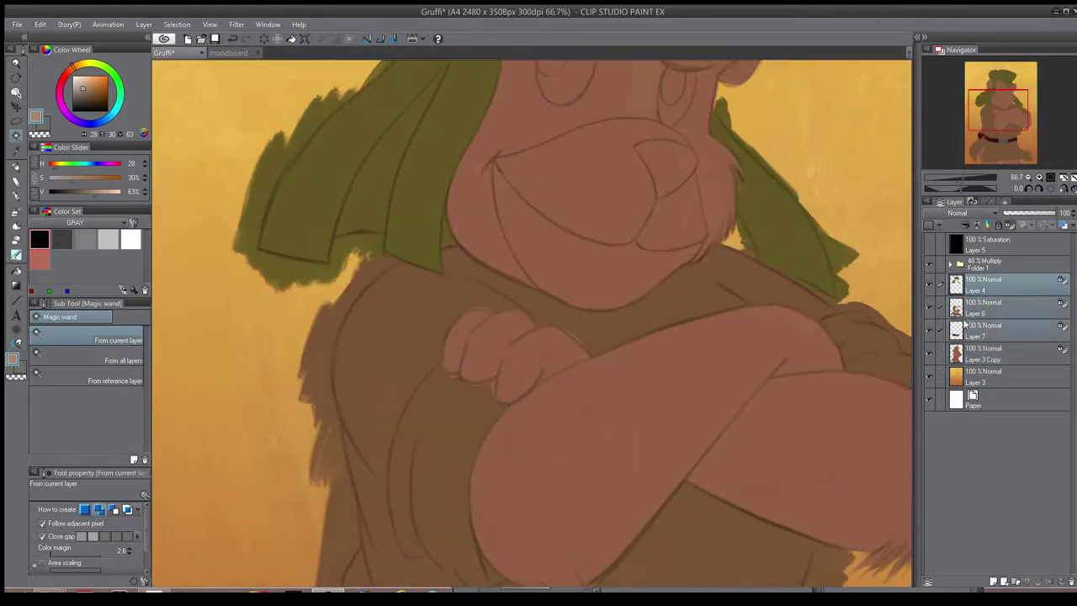
left_click(929, 308, "alt")
left_click(929, 307, "alt")
- Select the finger area on Layer 6 with the Magic wand, clear its contents and drop the selection
left_click(984, 307)
left_click(531, 408)
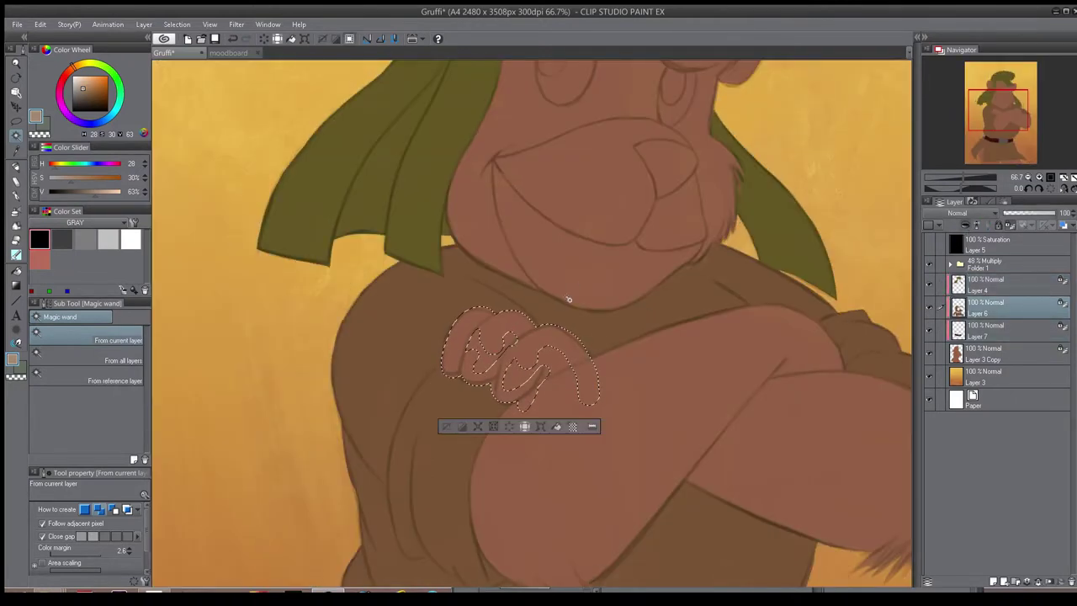
key("Delete")
key("ctrl+d")
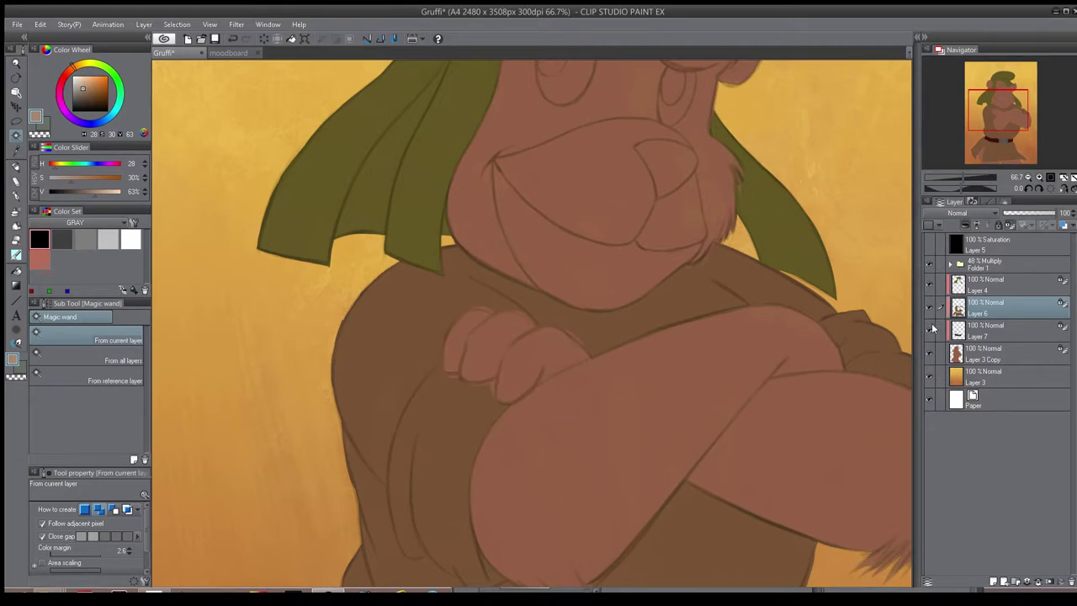
- Inspect the unclipped paint around the bear on Layers 4, 6 and 7, and clip the three layers again
left_click(957, 312, "ctrl")
key("ctrl+d")
left_click(956, 287)
left_click(959, 329, "shift")
key("ctrl+z")
left_click(929, 309, "alt")
left_click(929, 308, "alt")
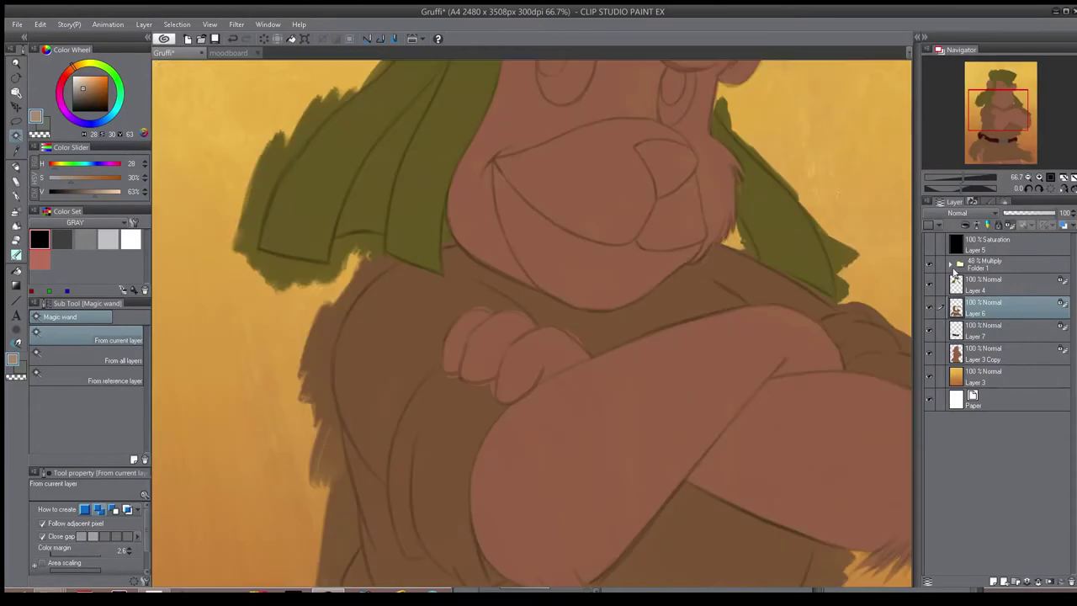
left_click(957, 284)
left_click(958, 329, "shift")
left_click(965, 225)
left_click_drag(674, 443, 690, 374)
left_click(974, 353)
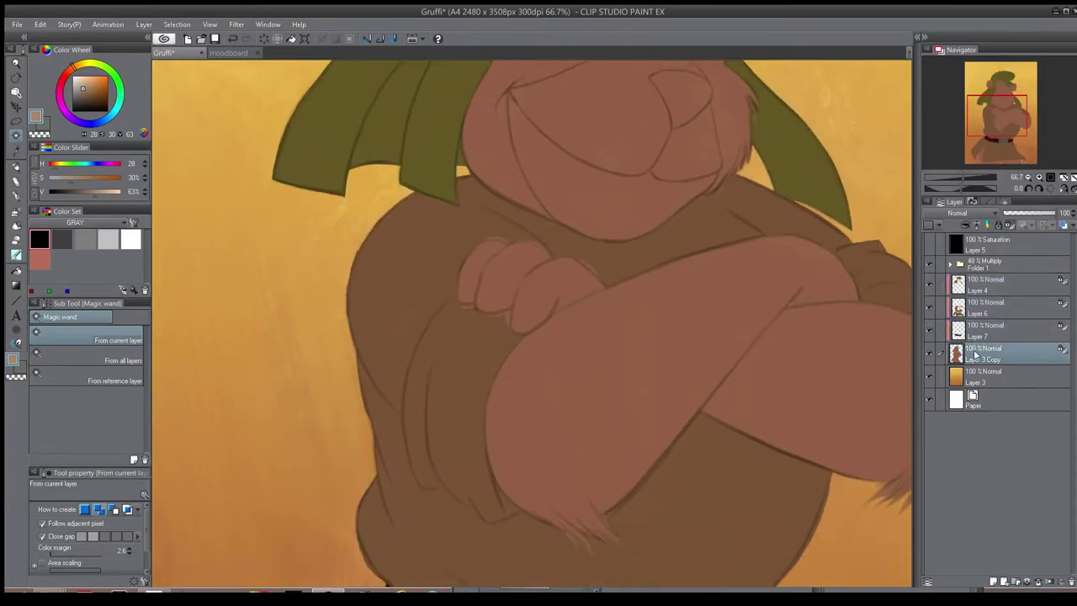
key("ctrl+v")
left_click(953, 355, "ctrl")
key("ctrl+d")
key("ctrl+e")
mouse_move(700, 392)
left_mouse_down()
mouse_move(694, 445)
mouse_move(716, 422)
left_mouse_up()
- Activate Layer 6, choose the Oil paint flat brush and try a light stroke on the tunic beside the forearm
left_click(452, 242, "ctrl+shift")
key("b")
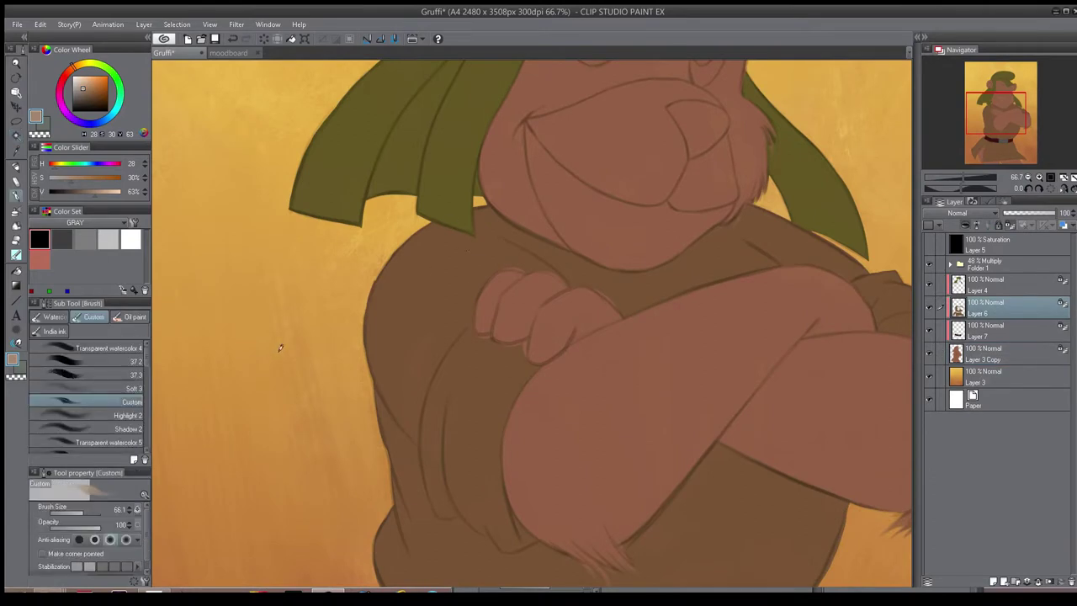
left_click(135, 316)
left_click(118, 361)
mouse_move(517, 336)
left_mouse_down()
mouse_move(459, 366)
mouse_move(441, 343)
mouse_move(489, 333)
mouse_move(456, 374)
mouse_move(468, 379)
mouse_move(529, 352)
mouse_move(477, 400)
mouse_move(485, 351)
mouse_move(503, 327)
mouse_move(453, 371)
mouse_move(455, 403)
mouse_move(508, 358)
mouse_move(548, 343)
mouse_move(490, 390)
mouse_move(481, 447)
left_mouse_up()
key("ctrl+z")
key("ctrl+z")
- Select the painted shape of Layer 6 and add a new layer above it masked to that selection
left_click(959, 310, "ctrl")
left_click(994, 580)
left_click(1048, 581)
- Paint the sleeve between the fingers and the near elbow light grey-brown on the masked layer with the Oil paint flat brush
left_click_drag(473, 471, 467, 329)
mouse_move(375, 320)
left_mouse_down()
mouse_move(412, 317)
mouse_move(437, 367)
mouse_move(498, 370)
left_mouse_up()
key("ctrl+z")
key("bracketleft")
key("bracketleft")
mouse_move(426, 308)
left_mouse_down()
mouse_move(436, 359)
mouse_move(482, 384)
left_mouse_up()
key("bracketright")
key("bracketright")
mouse_move(464, 277)
left_mouse_down()
mouse_move(464, 376)
mouse_move(474, 354)
mouse_move(470, 367)
mouse_move(516, 413)
mouse_move(476, 317)
mouse_move(507, 294)
mouse_move(526, 399)
mouse_move(464, 374)
mouse_move(516, 419)
mouse_move(511, 403)
mouse_move(564, 435)
mouse_move(512, 406)
mouse_move(531, 432)
mouse_move(562, 403)
left_mouse_up()
key("bracketright")
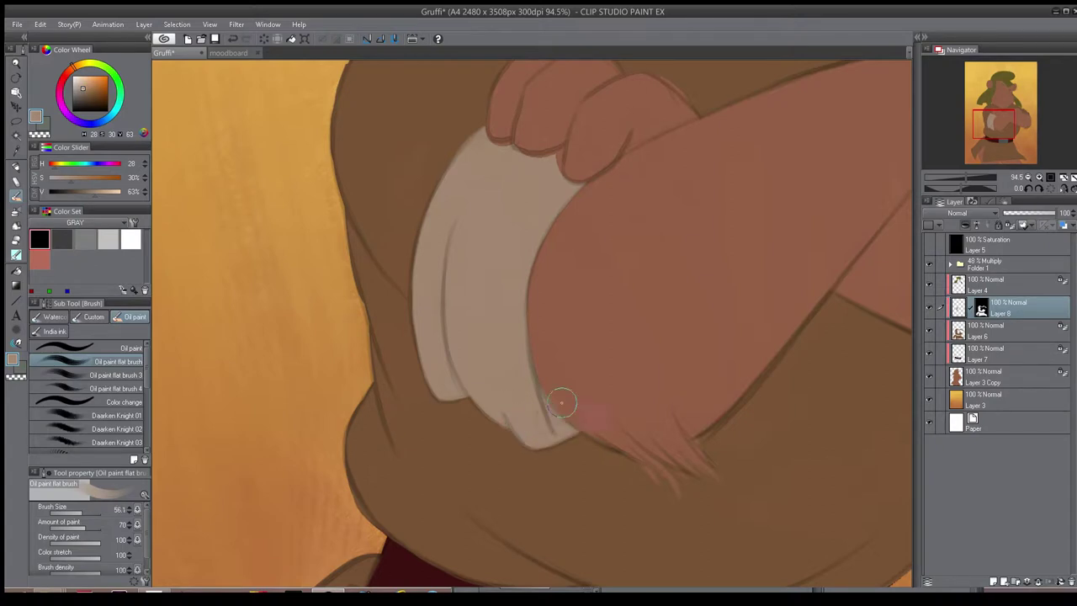
- Paint the far arm's rolled sleeve folds light grey-brown on the masked layer with the Oil paint flat brush
key("ctrl+0")
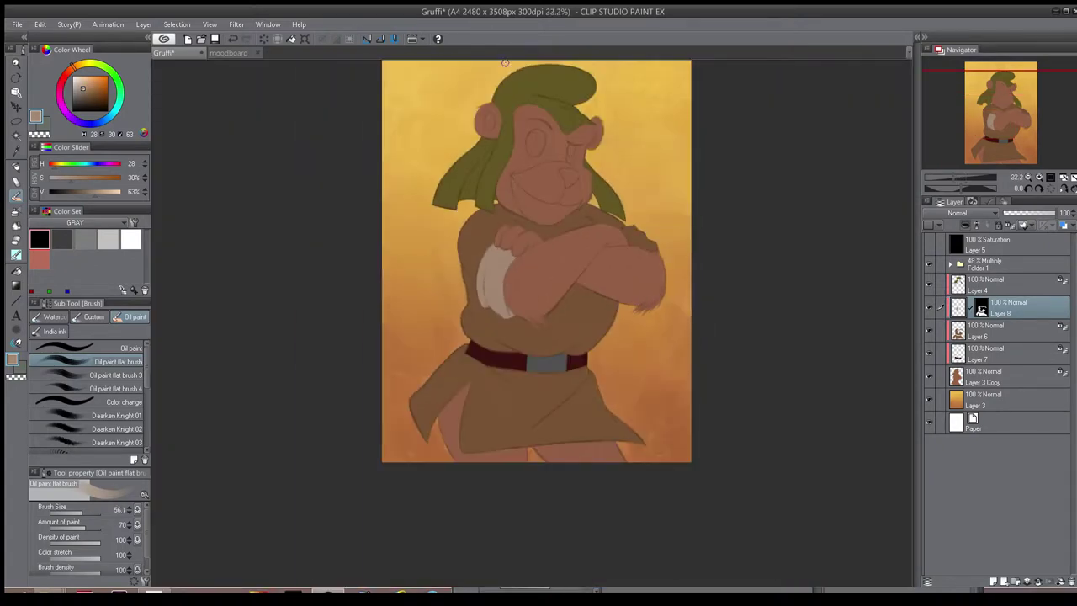
scroll(558, 320, "up", 6)
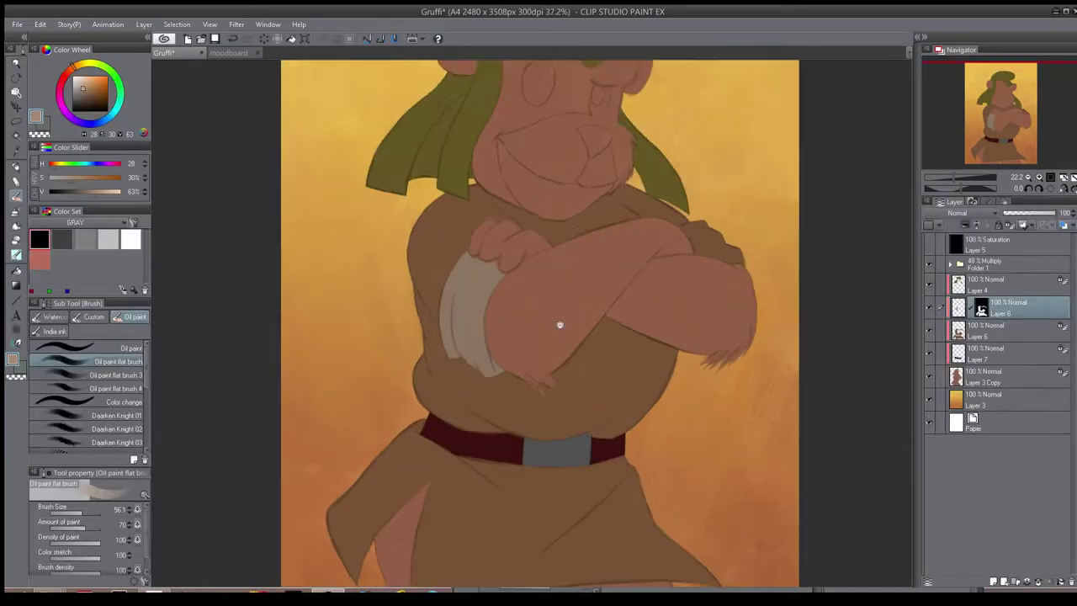
key("ctrl+z")
mouse_move(596, 281)
left_mouse_down()
mouse_move(682, 262)
mouse_move(690, 275)
mouse_move(643, 290)
left_mouse_up()
key("bracketleft")
key("bracketright")
left_click_drag(656, 318, 713, 287)
left_click_drag(700, 326, 757, 358)
- Compare the sleeve colours of the whole figure with the moodboard
scroll(673, 304, "down", 6)
key("ctrl+Tab")
key("ctrl+Tab")
- Add a layer above Layer 3 Copy and shade the legs with a Foreground to transparent gradient in brown H 21, S 24, V 46
left_click(976, 376)
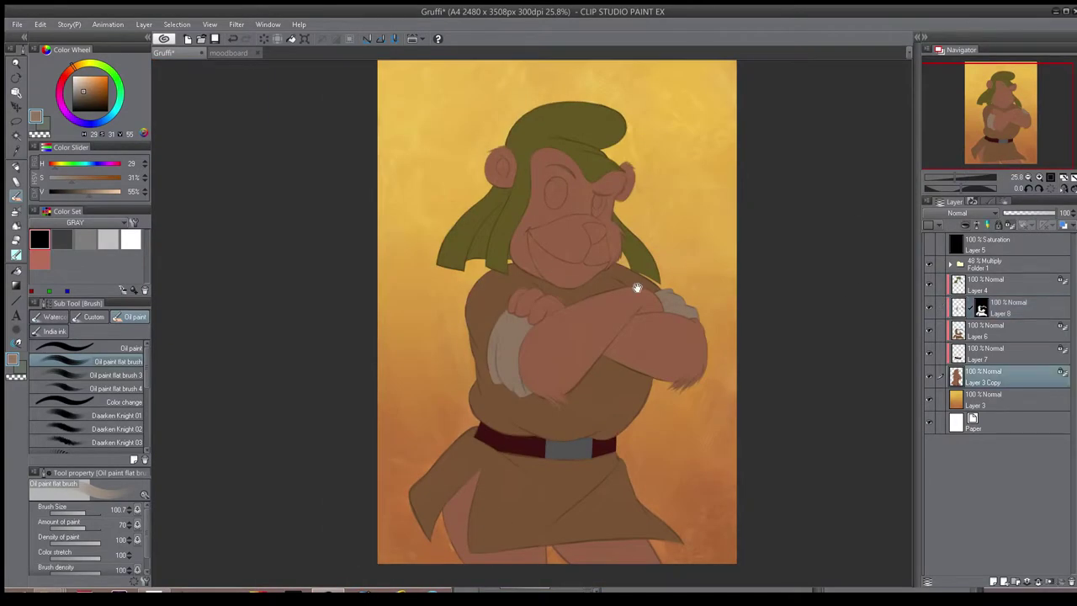
scroll(637, 287, "down", 1)
key("g")
left_click(993, 582)
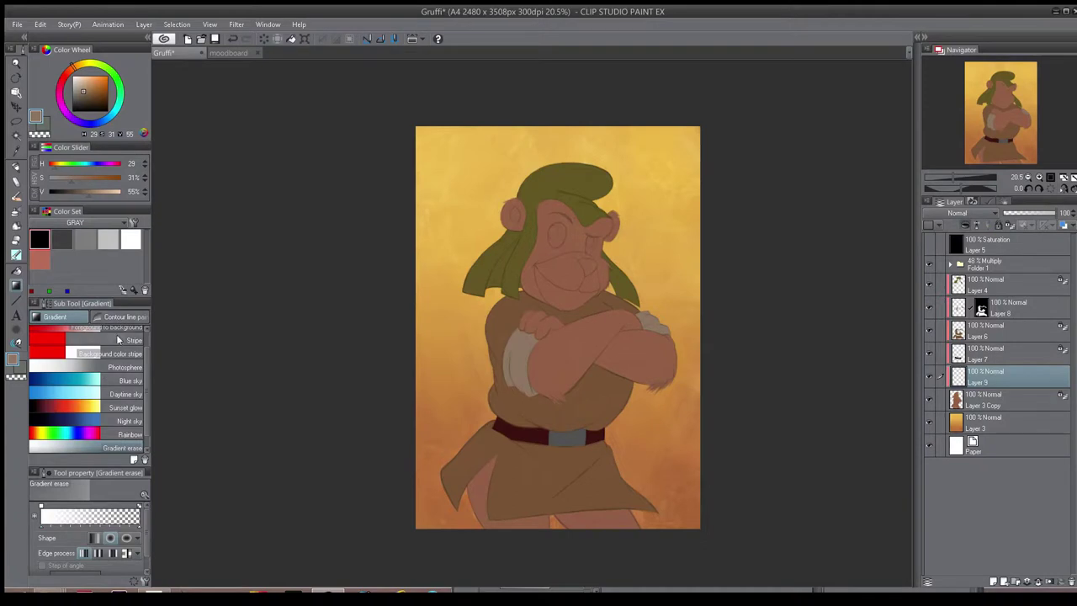
scroll(118, 340, "up", 1)
left_click(117, 334)
left_click(81, 99)
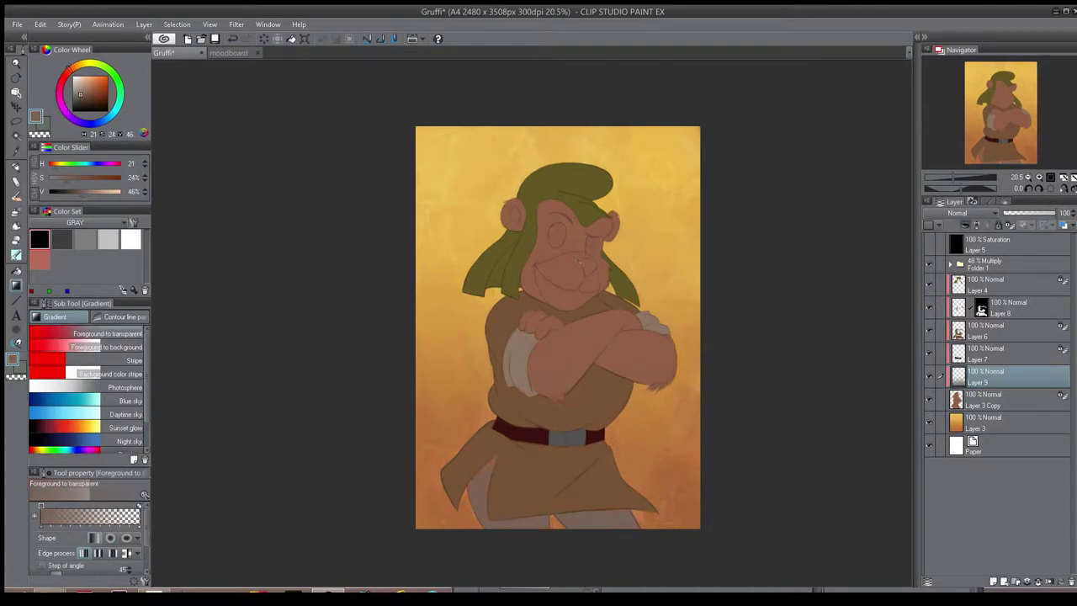
scroll(565, 488, "down", 1)
left_click_drag(561, 471, 563, 473)
- Set the blending mode of the leg gradient layer to Multiply
left_click(981, 284)
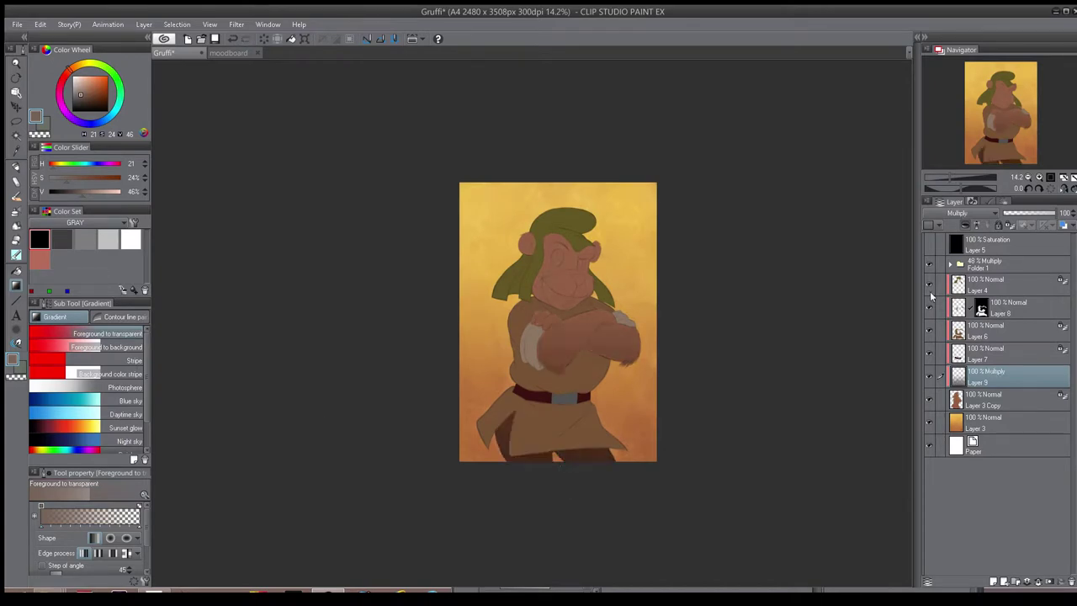
key("shift+alt+n")
key("ctrl+z")
key("ctrl+z")
key("ctrl+y")
- Try longer gradients rising from the legs up over the body
left_click_drag(581, 513, 604, 363)
key("ctrl+z")
scroll(601, 372, "down", 2)
left_click_drag(593, 505, 602, 244)
key("ctrl+z")
- Merge the Multiply gradient layer down into Layer 3 Copy and compare the result with a layer hidden and shown
scroll(631, 383, "up", 5)
left_click_drag(601, 402, 631, 432)
left_click(929, 244)
key("ctrl+e")
left_click(927, 396)
left_click(927, 395)
- Mirror the view and merge the masked sleeve layer down into Layer 6
key("h")
left_click_drag(661, 362, 833, 314)
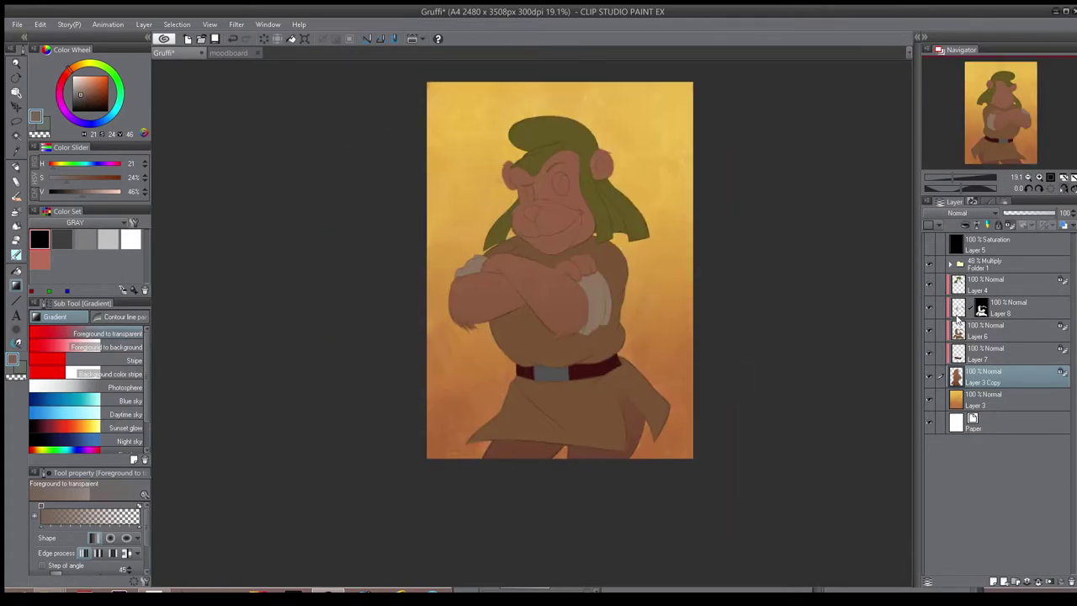
left_click(957, 316)
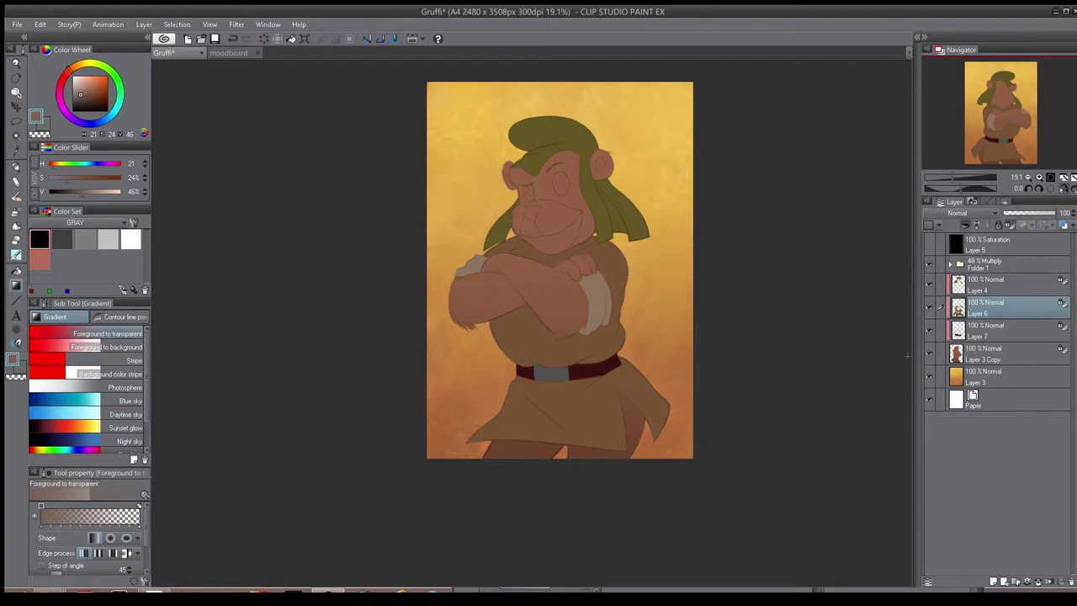
- Check the bear's colours and proportions in normal and mirrored view and against the moodboard
key("h")
left_click(228, 53)
left_click(165, 53)
scroll(463, 97, "up", 4)
key("h")
key("h")
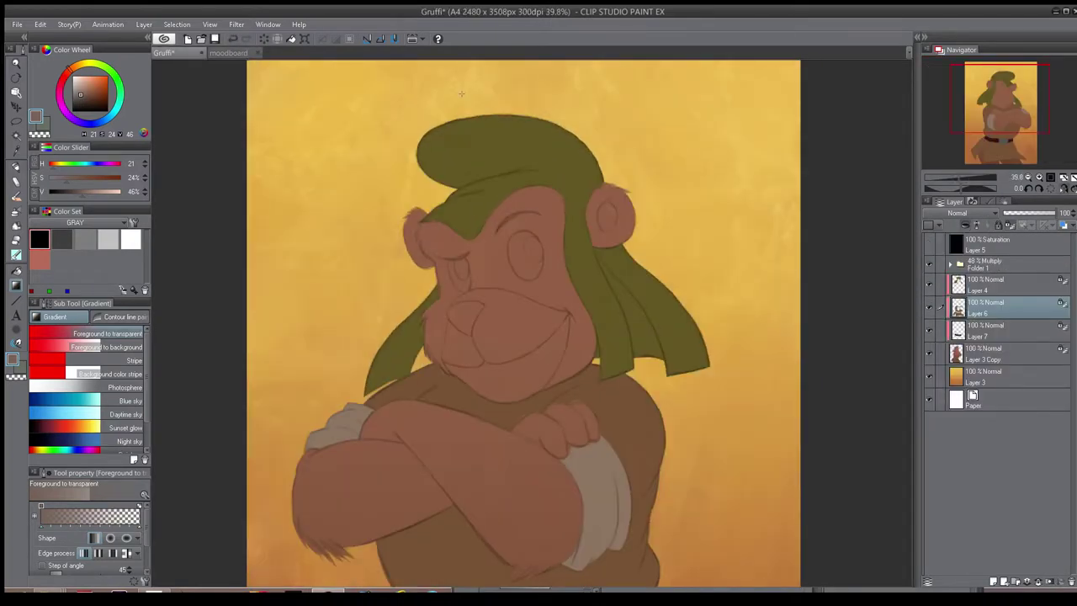
key("h")
scroll(563, 308, "down", 4)
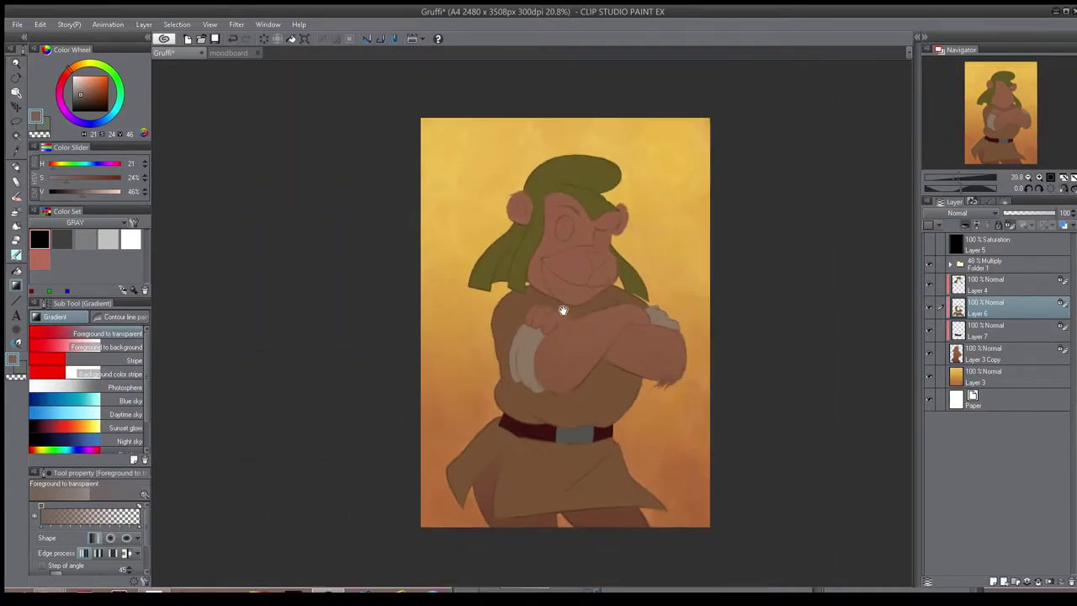
key("h")
scroll(580, 323, "up", 5)
- Paint both of the bear's eye whites light grey (V 75%) on Layer 3 Copy with the custom 37 3 brush
left_click(956, 357)
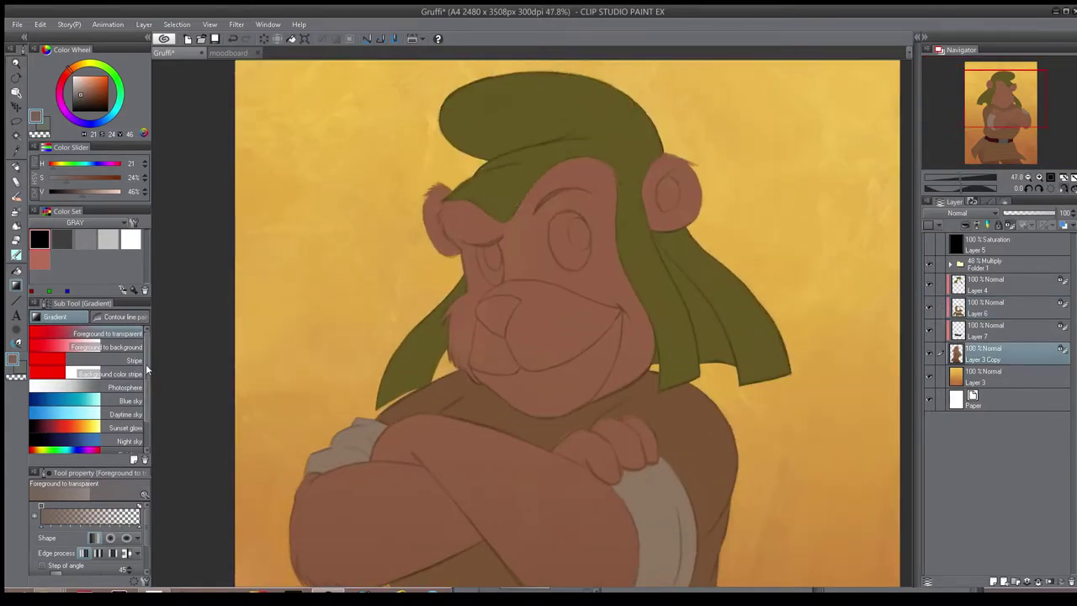
key("b")
left_click(93, 318)
left_click(101, 374)
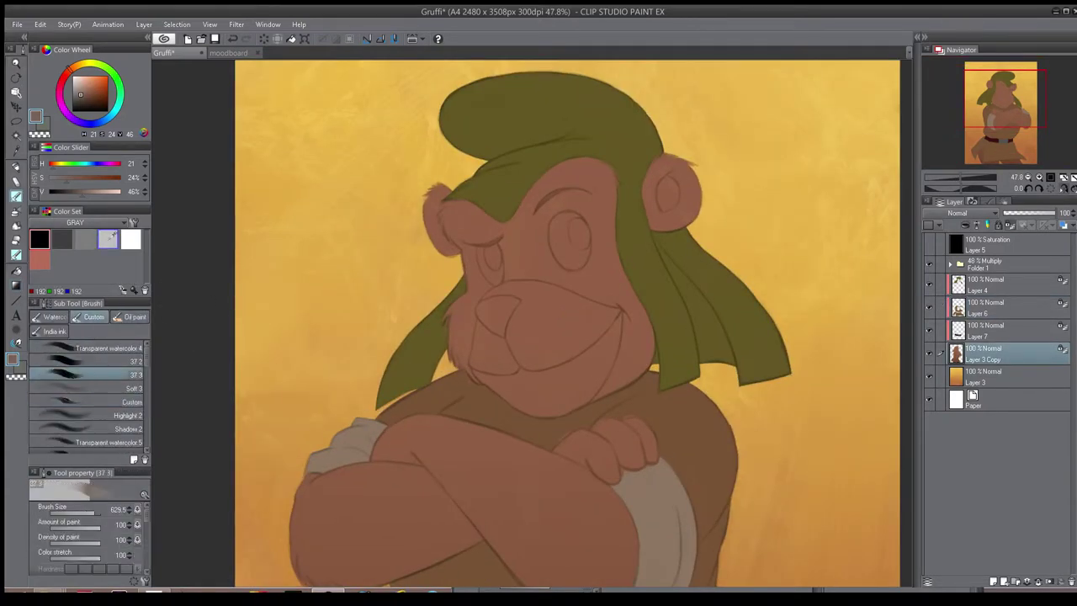
left_click(109, 240)
mouse_move(538, 195)
left_mouse_down()
mouse_move(520, 195)
mouse_move(631, 180)
left_mouse_up()
mouse_move(539, 281)
left_mouse_down()
mouse_move(564, 289)
mouse_move(551, 277)
mouse_move(538, 337)
mouse_move(551, 358)
mouse_move(540, 265)
mouse_move(563, 268)
mouse_move(572, 362)
mouse_move(584, 323)
mouse_move(482, 267)
mouse_move(506, 351)
mouse_move(501, 308)
mouse_move(533, 324)
left_mouse_up()
key("h")
key("h")
left_click(929, 264)
left_click(929, 264)
mouse_move(380, 331)
left_mouse_down()
mouse_move(463, 244)
mouse_move(485, 326)
mouse_move(486, 244)
left_mouse_up()
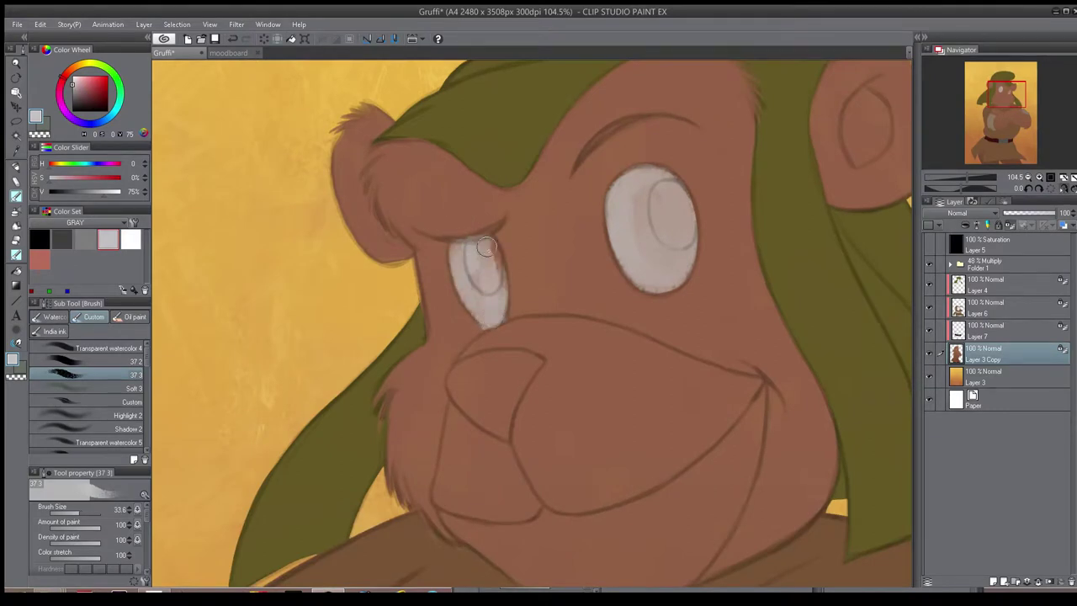
- Clean up the edges of both eye whites using colours sampled from the fur and the eyes
left_click(479, 334, "alt")
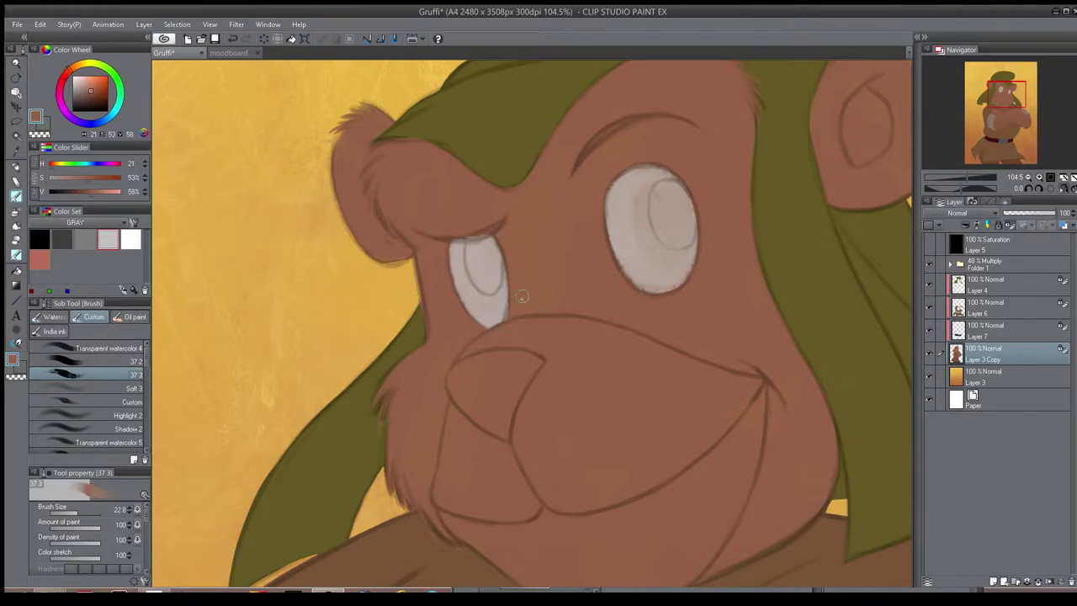
mouse_move(691, 288)
left_mouse_down()
mouse_move(653, 312)
mouse_move(707, 323)
left_mouse_up()
left_click(628, 250, "alt")
left_click_drag(515, 313, 626, 271)
- Check the moodboard, sample a dark red (H 3, S 73, V 24) and lasso the outline of the nose
left_click(228, 53)
left_click(165, 53)
mouse_move(605, 521)
left_mouse_down()
mouse_move(622, 101)
mouse_move(602, 535)
left_mouse_up()
left_click(743, 419, "alt")
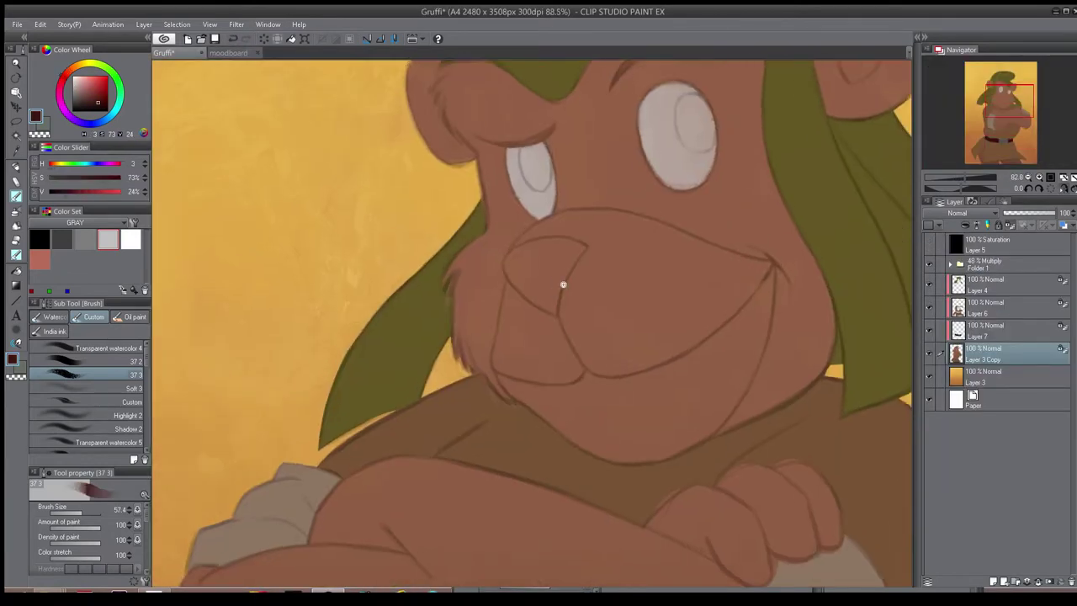
left_click_drag(563, 283, 635, 282)
key("m")
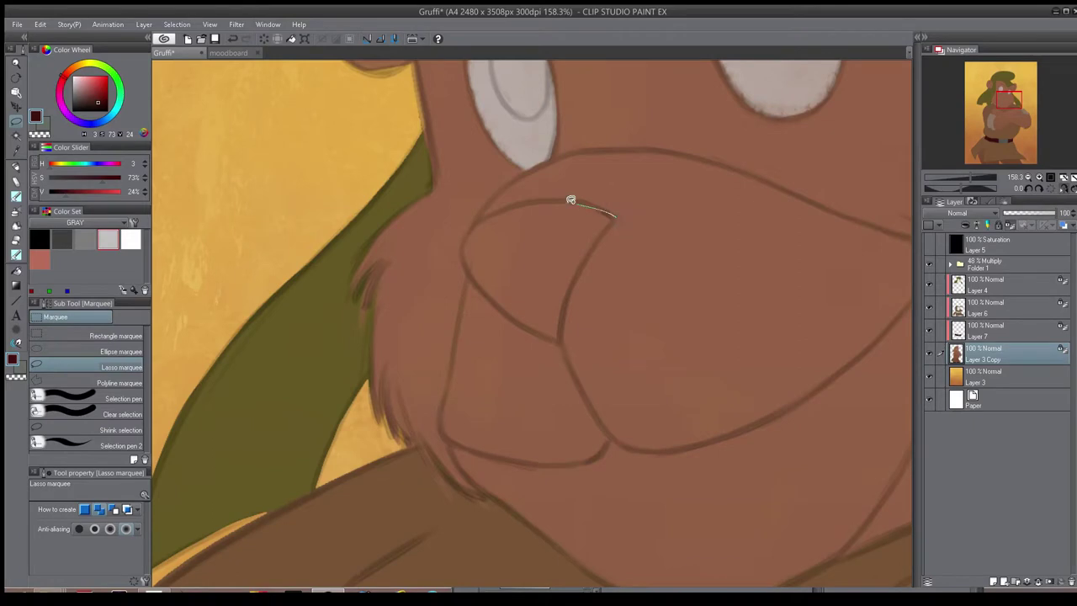
left_click_drag(520, 314, 614, 217)
key("ctrl+z")
left_click_drag(510, 204, 614, 213)
key("h")
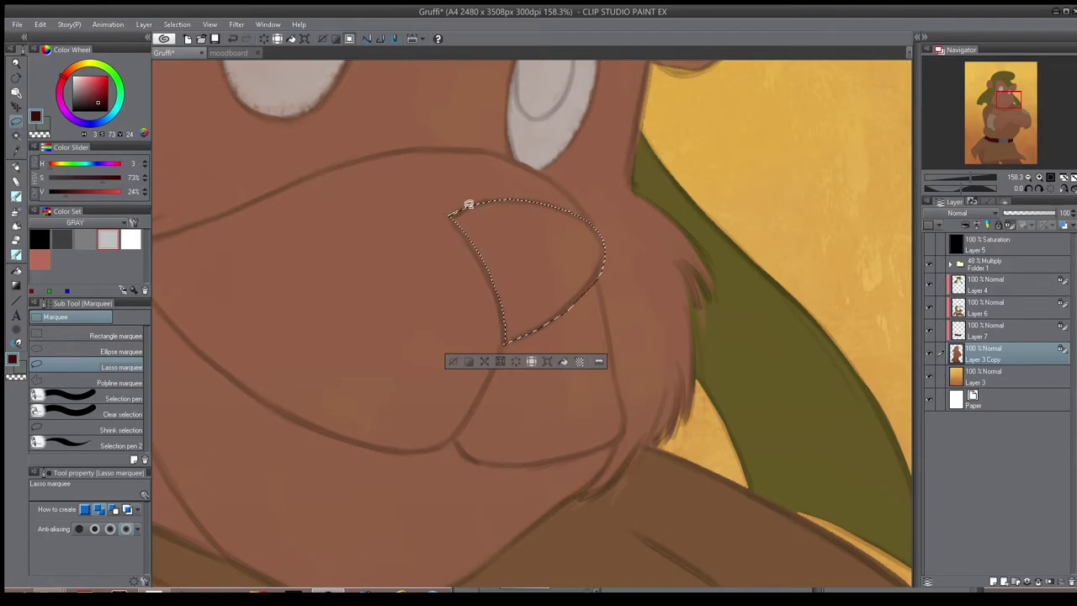
key("h")
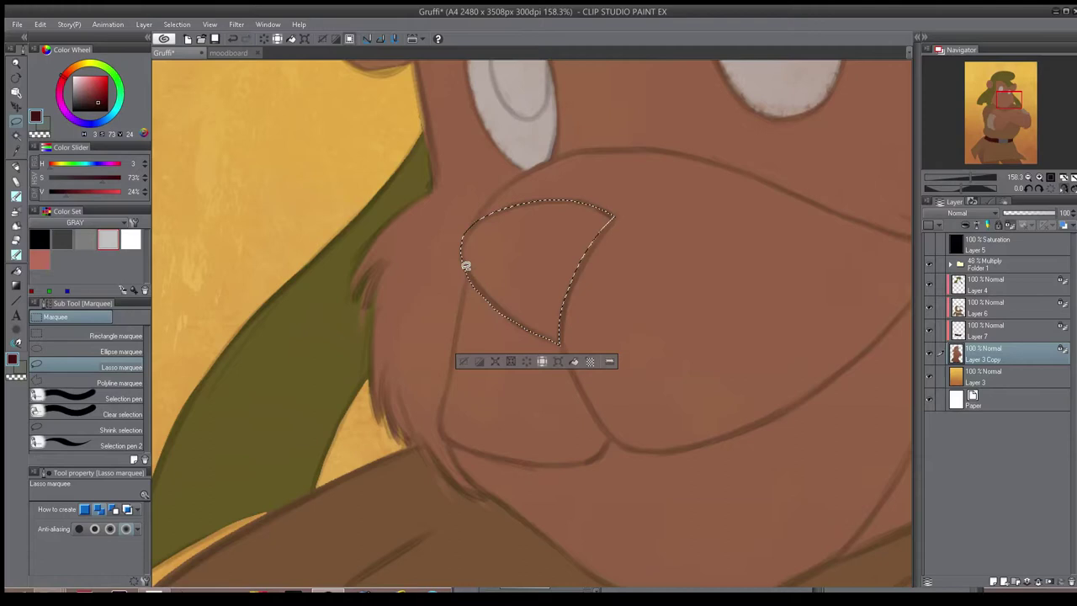
- Paint the selected nose dark red with the brush, then deselect it
key("h")
key("b")
mouse_move(524, 238)
left_mouse_down()
mouse_move(553, 300)
mouse_move(512, 284)
mouse_move(586, 278)
mouse_move(534, 221)
mouse_move(468, 212)
left_mouse_up()
key("ctrl+d")
scroll(588, 210, "down", 5)
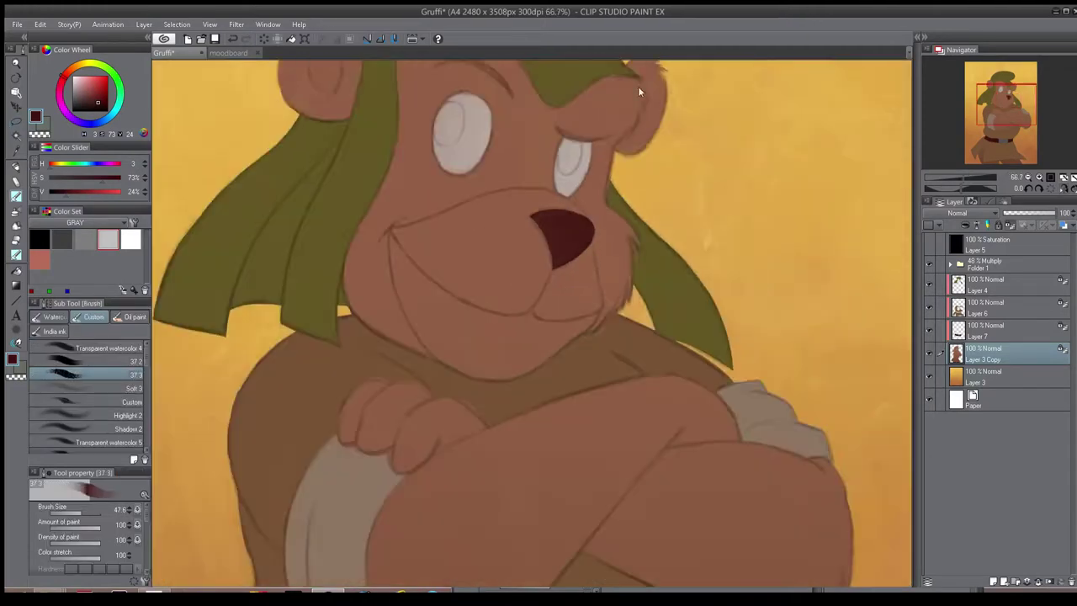
scroll(576, 202, "up", 6)
key("h")
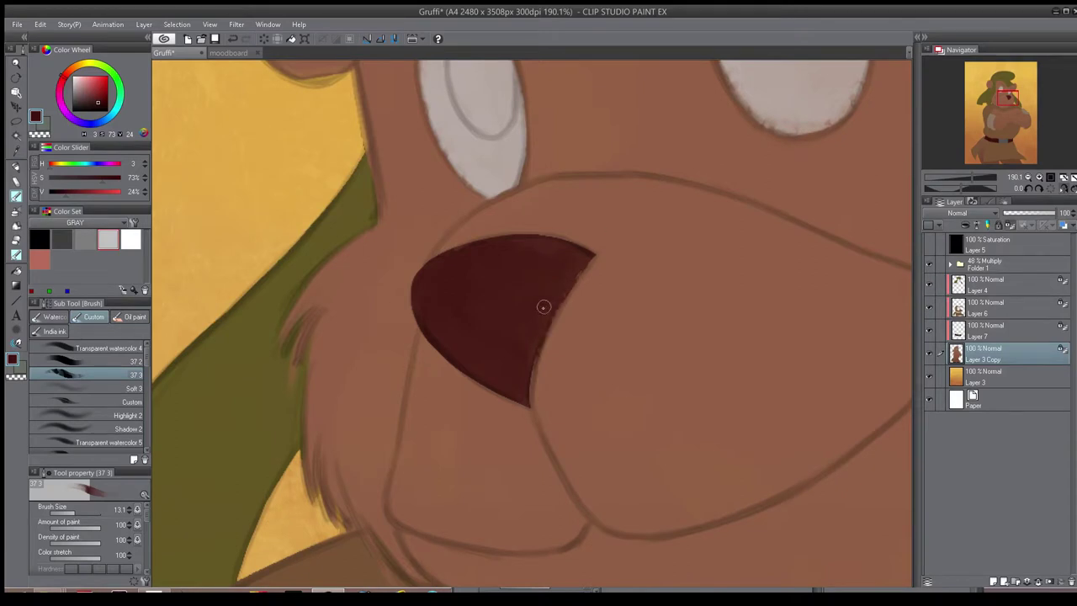
- Check the nose with the line-art folder hidden and compare the face with the moodboard
left_click(928, 264)
scroll(578, 371, "down", 8)
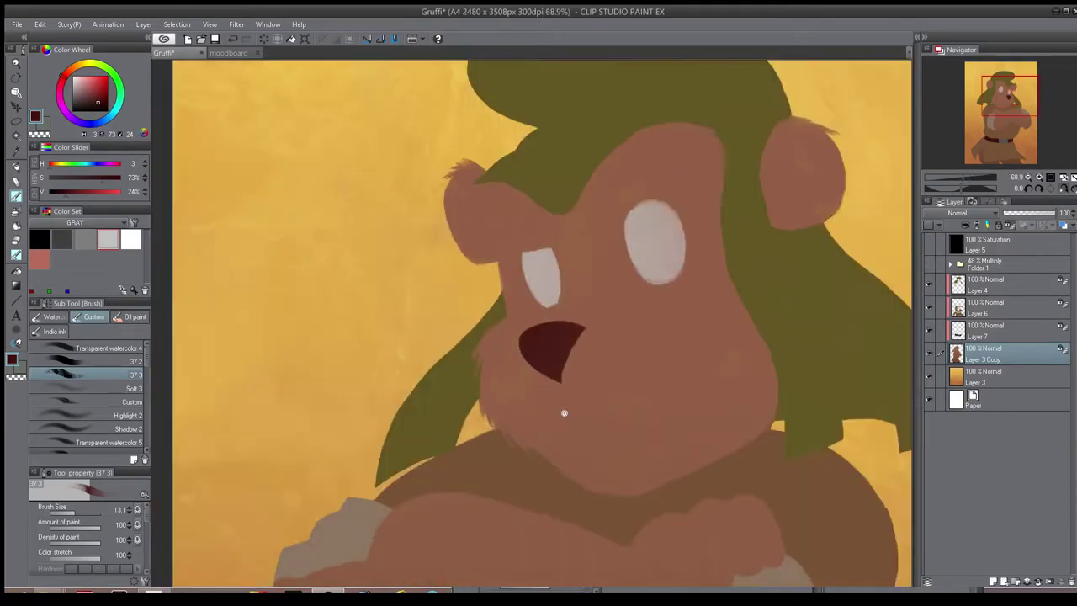
left_click_drag(588, 348, 586, 377)
left_click(229, 53)
left_click(164, 53)
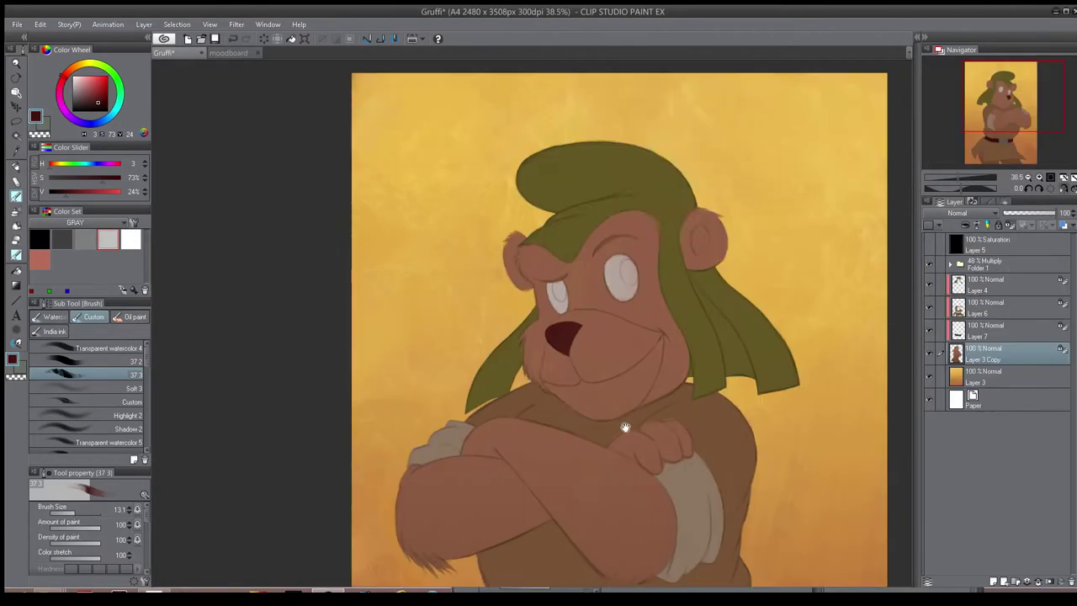
- Mix a light tan of about H 27, S 45, V 60 and paint the upper muzzle within the smile line
left_click_drag(625, 428, 633, 408)
left_click(668, 325, "alt")
left_click(71, 68)
left_click(84, 85)
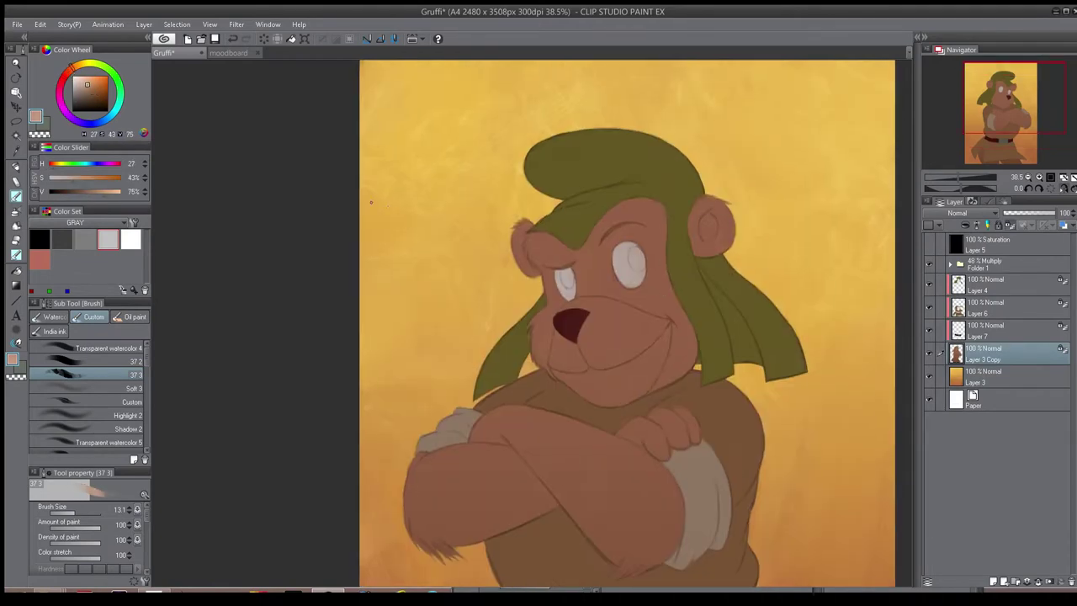
scroll(627, 384, "up", 4)
mouse_move(589, 234)
left_mouse_down()
mouse_move(551, 335)
mouse_move(591, 240)
mouse_move(537, 284)
mouse_move(603, 260)
mouse_move(582, 211)
left_mouse_up()
left_click(87, 90)
key("h")
left_click_drag(418, 262, 471, 211)
key("[")
mouse_move(401, 237)
left_mouse_down()
mouse_move(503, 242)
mouse_move(528, 271)
left_mouse_up()
key("]")
left_click_drag(615, 239, 525, 256)
mouse_move(650, 216)
left_mouse_down()
mouse_move(480, 284)
mouse_move(497, 387)
left_mouse_up()
- Extend the light tan over the chin and the part of the muzzle below the nose, varying the brush size
key("]")
mouse_move(499, 323)
left_mouse_down()
mouse_move(530, 382)
mouse_move(593, 397)
left_mouse_up()
key("h")
scroll(362, 334, "up", 2)
left_click_drag(362, 333, 446, 341)
key("[")
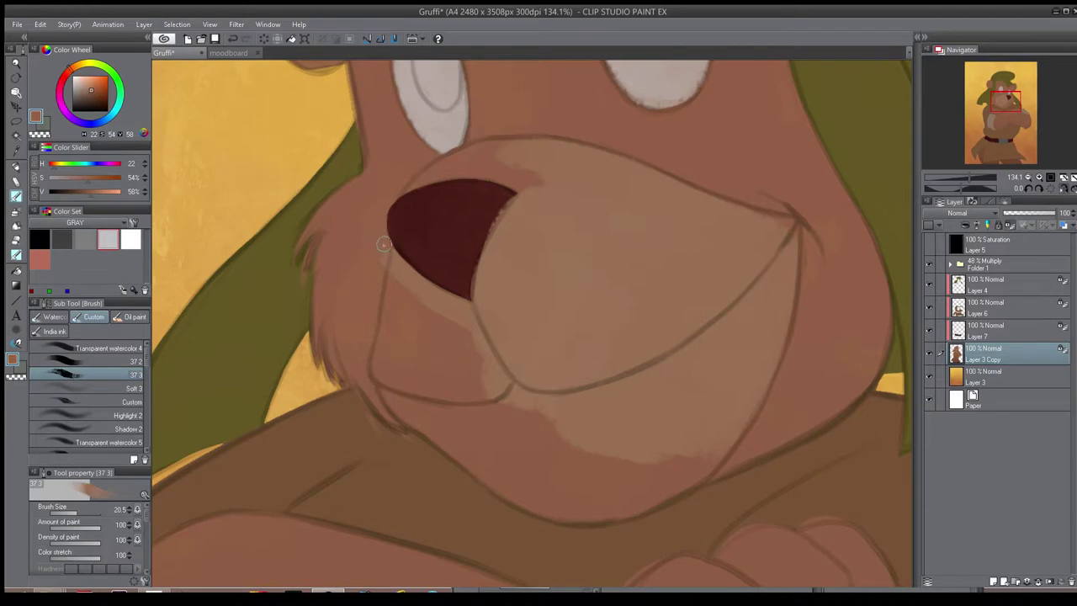
key("]")
mouse_move(402, 294)
left_mouse_down()
mouse_move(416, 351)
mouse_move(465, 363)
left_mouse_up()
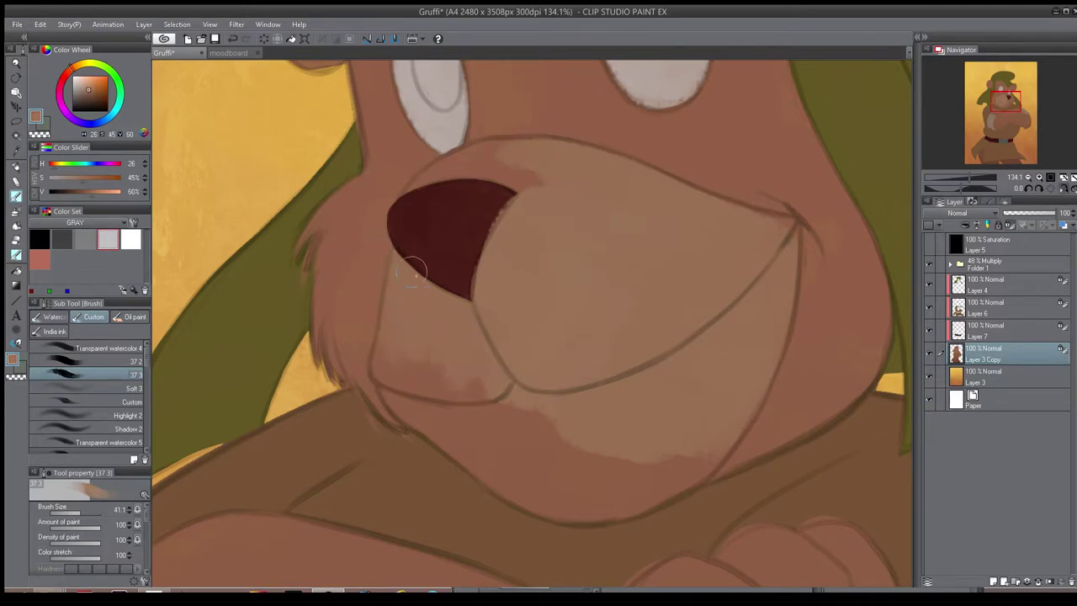
left_click_drag(399, 303, 392, 361)
left_click_drag(410, 407, 463, 450)
key("]")
mouse_move(412, 310)
left_mouse_down()
mouse_move(447, 375)
mouse_move(584, 499)
mouse_move(631, 489)
mouse_move(576, 505)
left_mouse_up()
key("]")
key("]")
scroll(572, 383, "down", 6)
left_click_drag(566, 337, 594, 379)
- Fill the muzzle bridge above the nose with light tan and tidy its edge with the fur colour
scroll(596, 379, "up", 6)
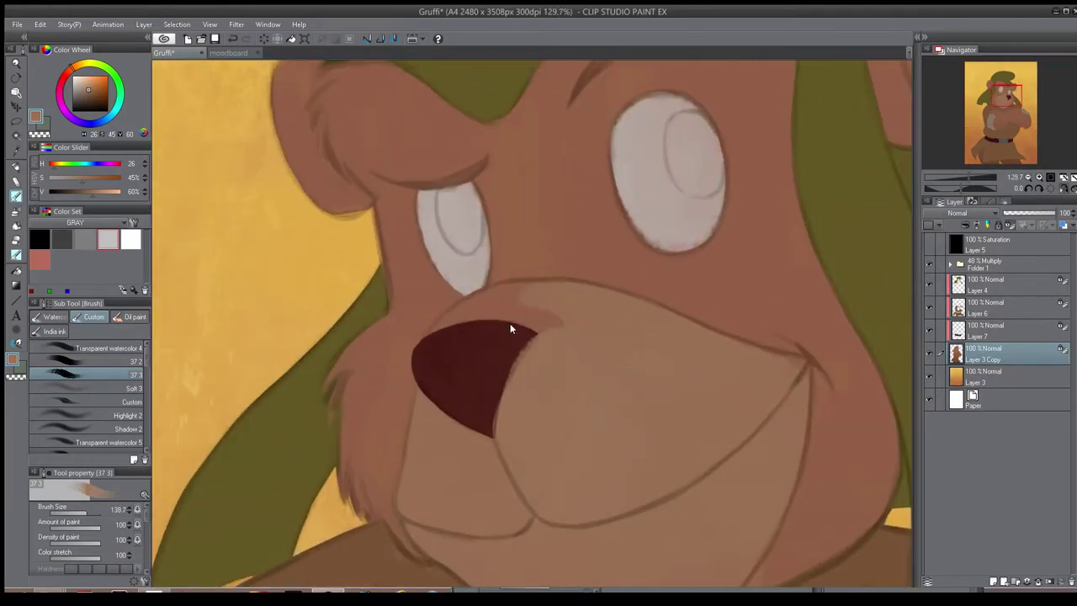
key("[")
key("[")
key("[")
key("[")
key("h")
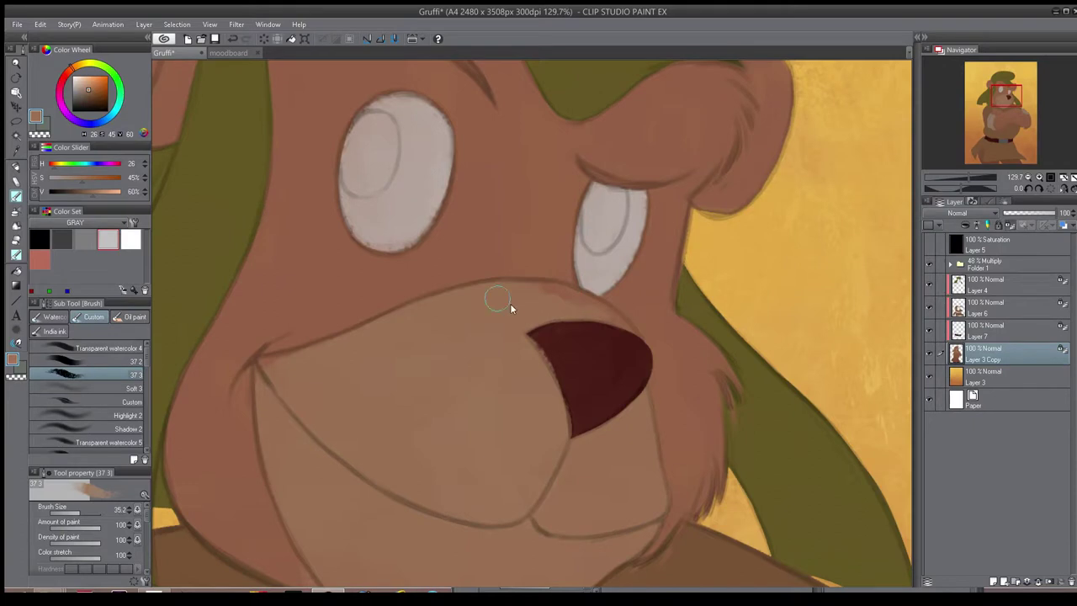
key("h")
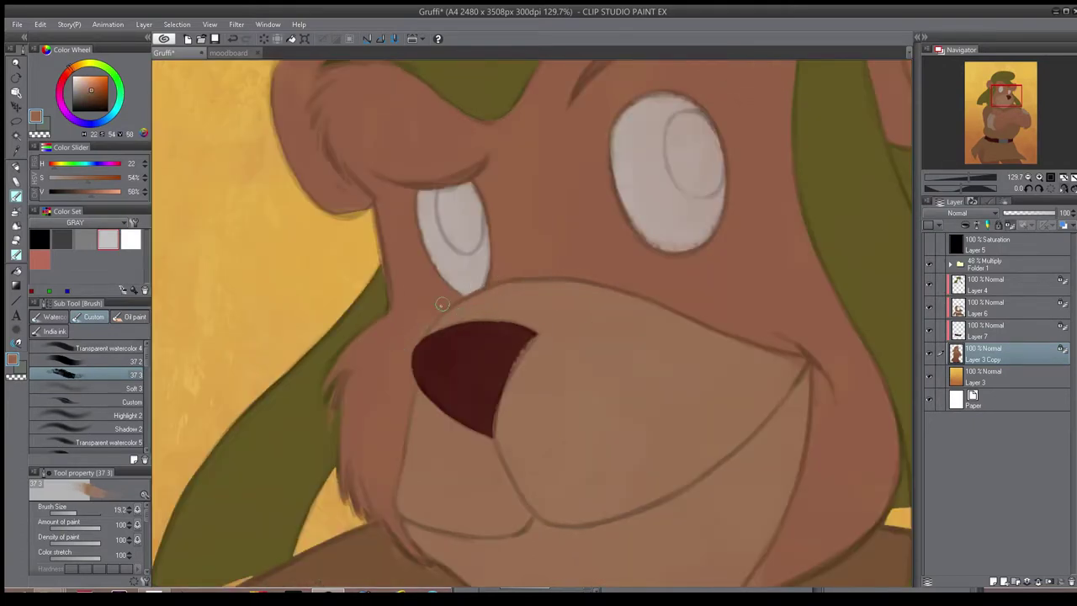
- Refine the nose's edge against the muzzle with sampled tan and dark red while the line art is hidden
key("ctrl+0")
scroll(554, 328, "up", 5)
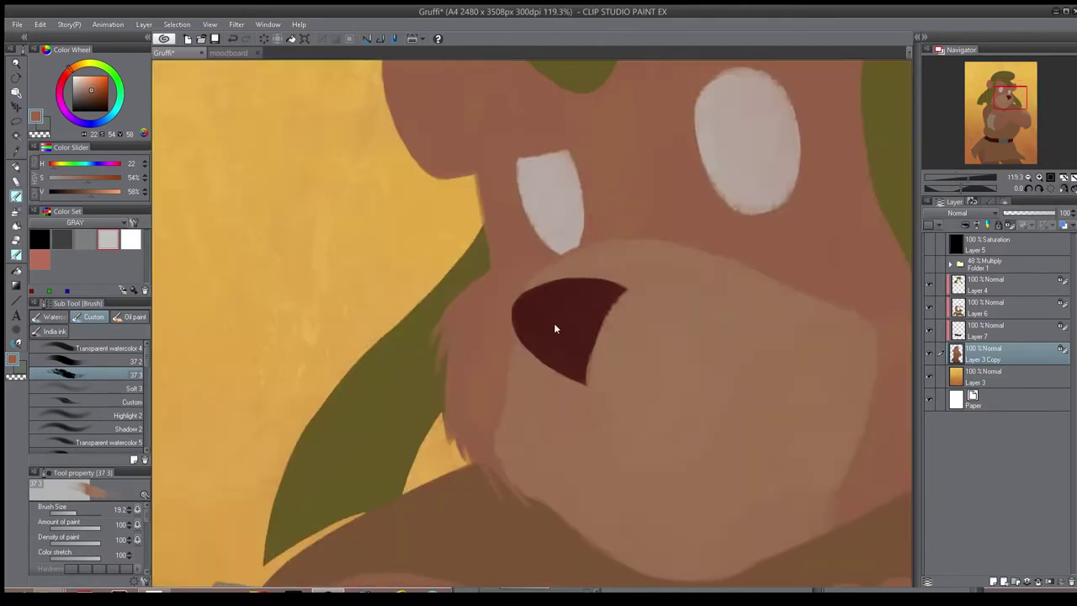
left_click_drag(554, 328, 529, 322)
left_click(568, 357, "alt")
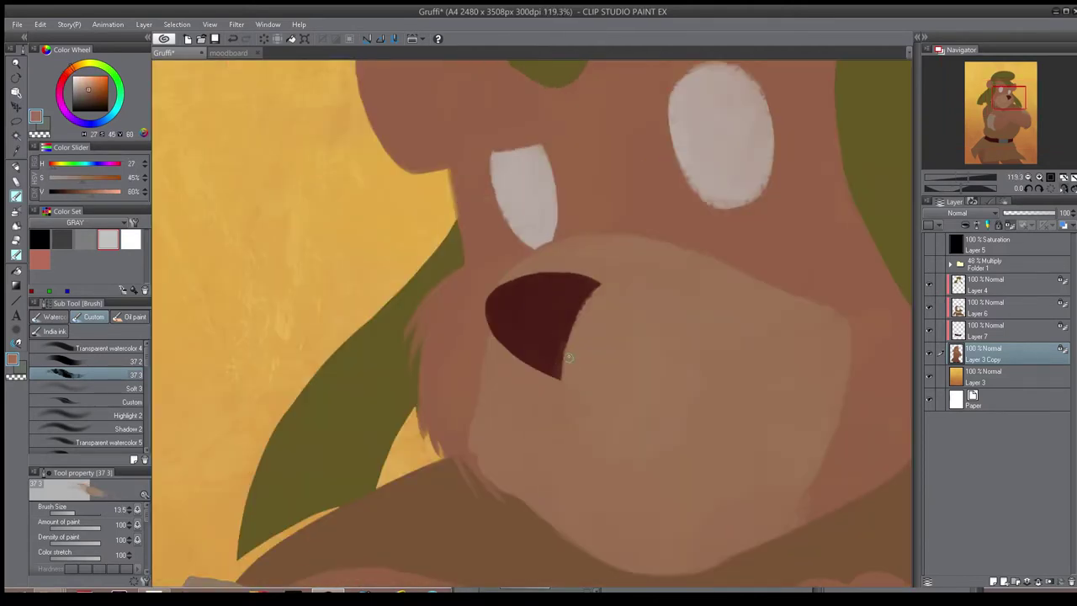
left_click(564, 333, "alt")
left_click_drag(565, 349, 562, 371)
key("]")
scroll(564, 332, "down", 6)
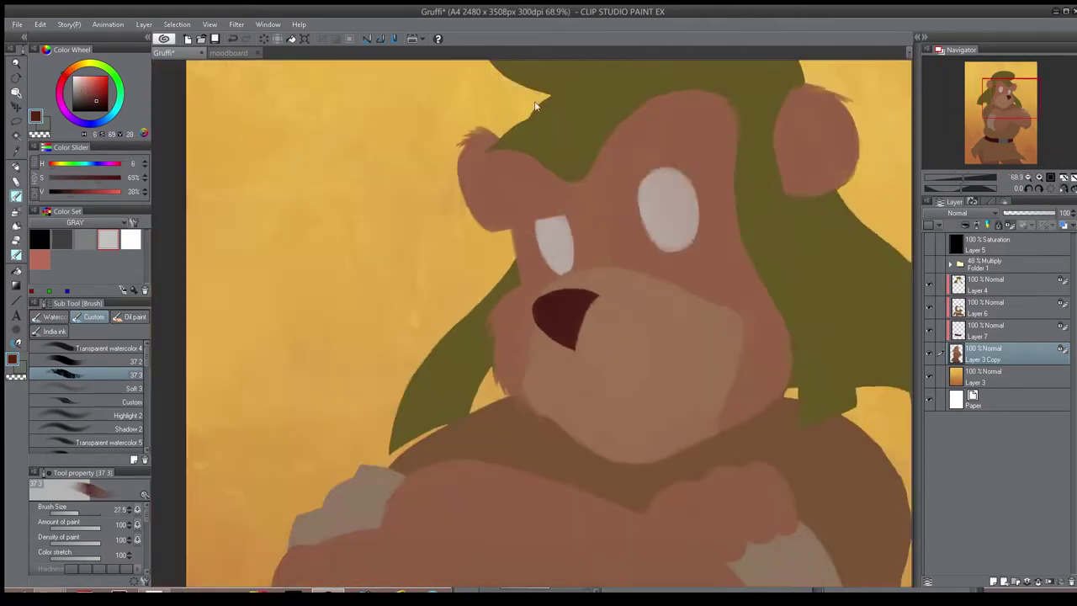
- Show the line art again and paint both pupils black, checking them in mirrored view
left_click(929, 264)
key("h")
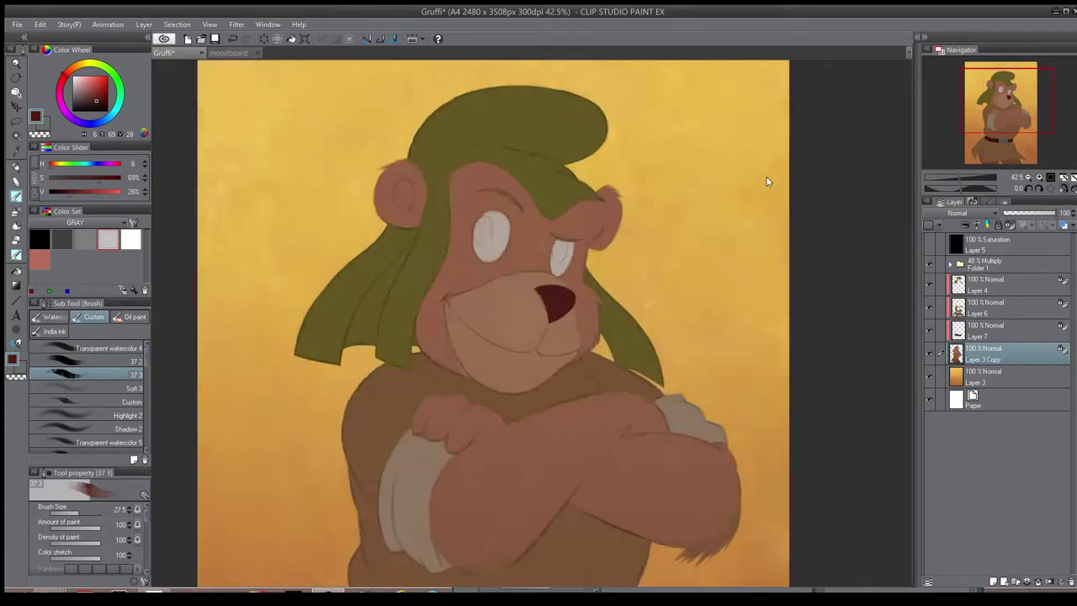
key("h")
left_click(40, 239)
scroll(601, 279, "up", 6)
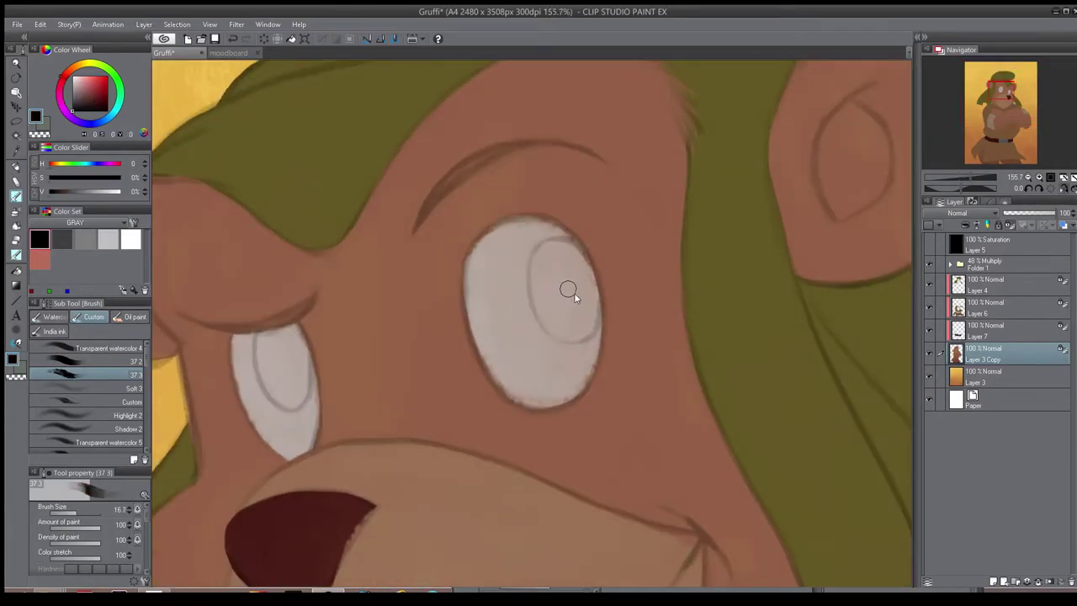
mouse_move(562, 271)
left_mouse_down()
mouse_move(569, 278)
mouse_move(543, 310)
mouse_move(557, 336)
mouse_move(591, 300)
left_mouse_up()
key("[")
key("h")
mouse_move(517, 258)
left_mouse_down()
mouse_move(497, 250)
mouse_move(473, 284)
mouse_move(473, 316)
mouse_move(488, 325)
mouse_move(480, 281)
mouse_move(508, 322)
mouse_move(486, 106)
left_mouse_up()
key("h")
left_click_drag(536, 326, 427, 330)
scroll(427, 329, "up", 3)
mouse_move(420, 248)
left_mouse_down()
mouse_move(421, 311)
mouse_move(443, 251)
mouse_move(435, 232)
mouse_move(414, 260)
mouse_move(404, 248)
mouse_move(431, 316)
mouse_move(438, 282)
mouse_move(434, 297)
mouse_move(416, 300)
mouse_move(434, 317)
mouse_move(436, 242)
mouse_move(405, 238)
mouse_move(435, 251)
mouse_move(425, 240)
mouse_move(407, 285)
mouse_move(450, 284)
left_mouse_up()
- Hide the line art and tidy the area around the eyes with the sampled fur colour
left_click(929, 264)
left_click(386, 189, "alt")
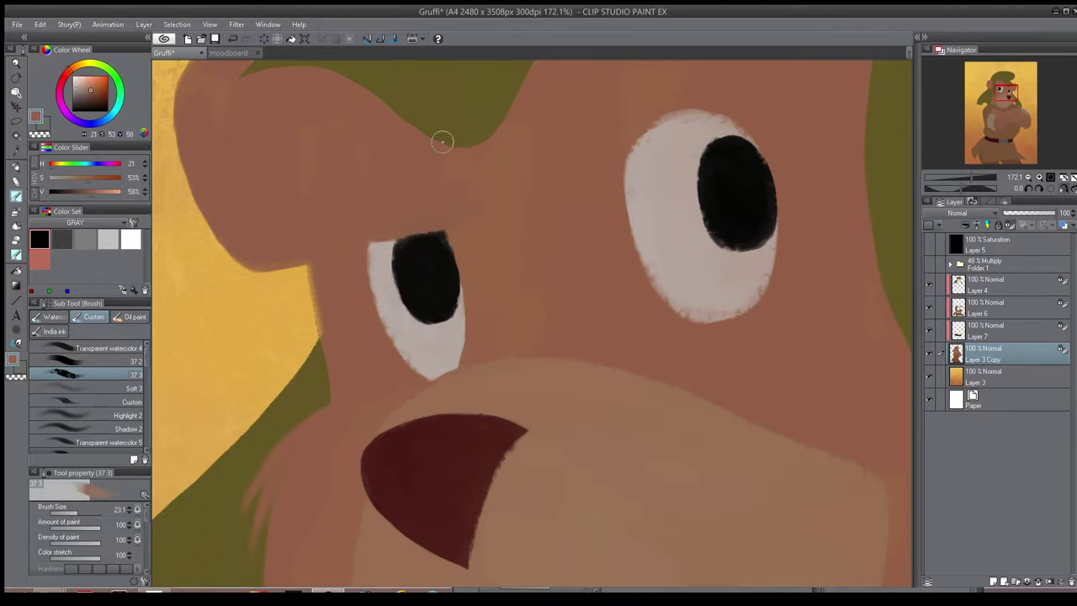
key("h")
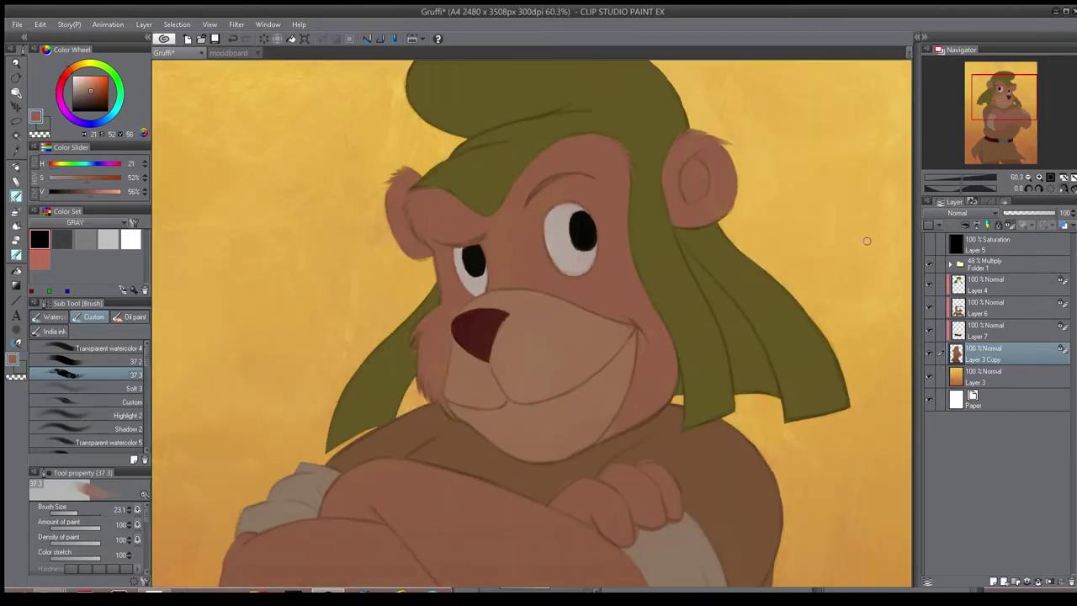
- Check the whole bear at full view and compare its face with the moodboard
scroll(581, 253, "down", 5)
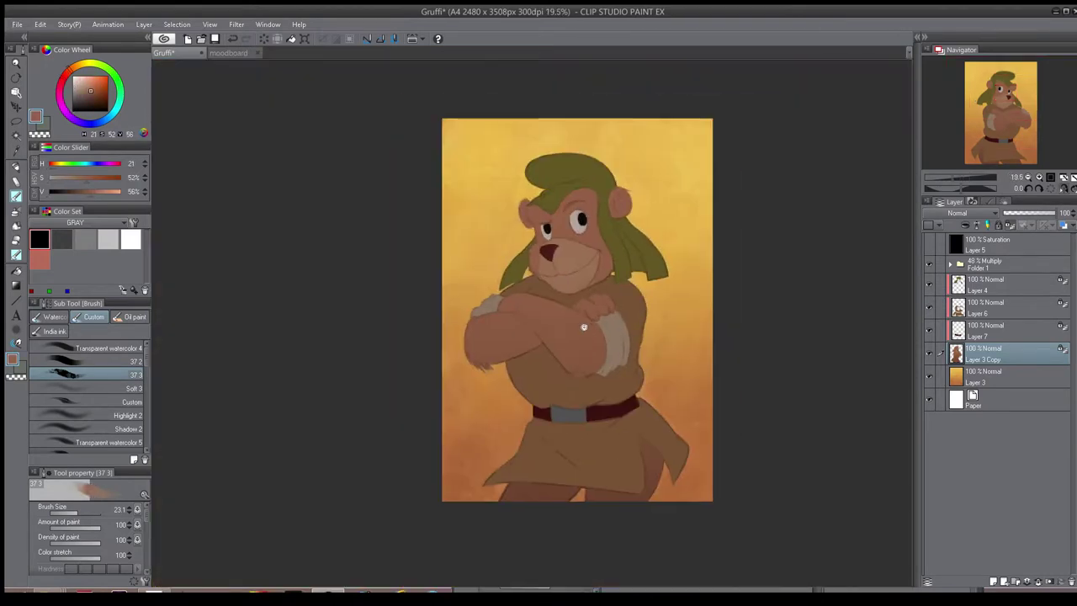
scroll(585, 328, "up", 2)
left_click(229, 53)
left_click(165, 53)
scroll(602, 143, "up", 8)
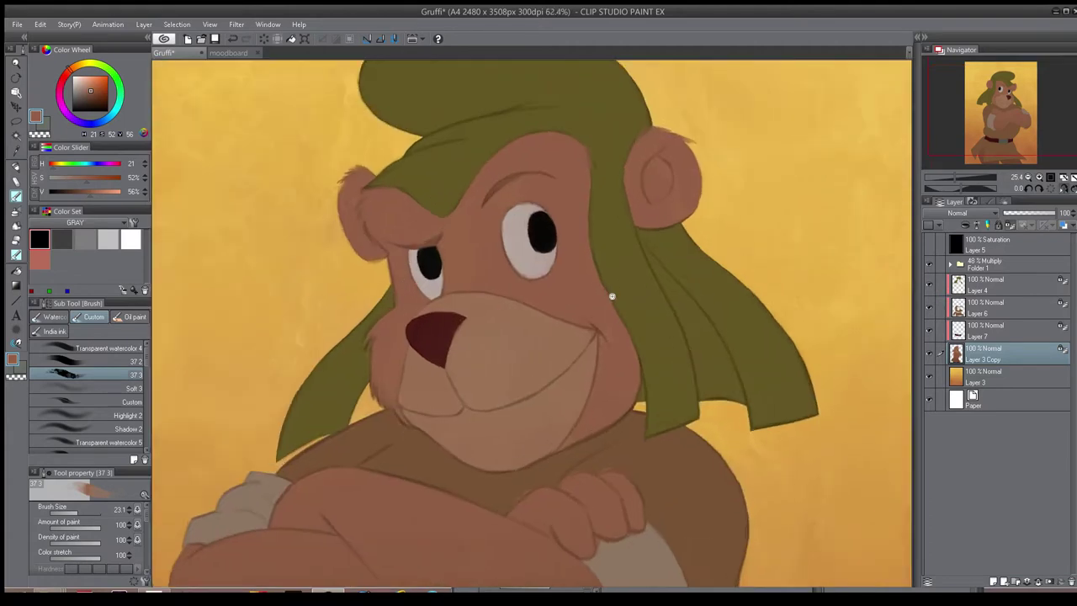
- Paint the inner ear beside the cap light tan and clean its edge with the fur colour
mouse_move(623, 204)
left_mouse_down()
mouse_move(611, 251)
mouse_move(634, 225)
left_mouse_up()
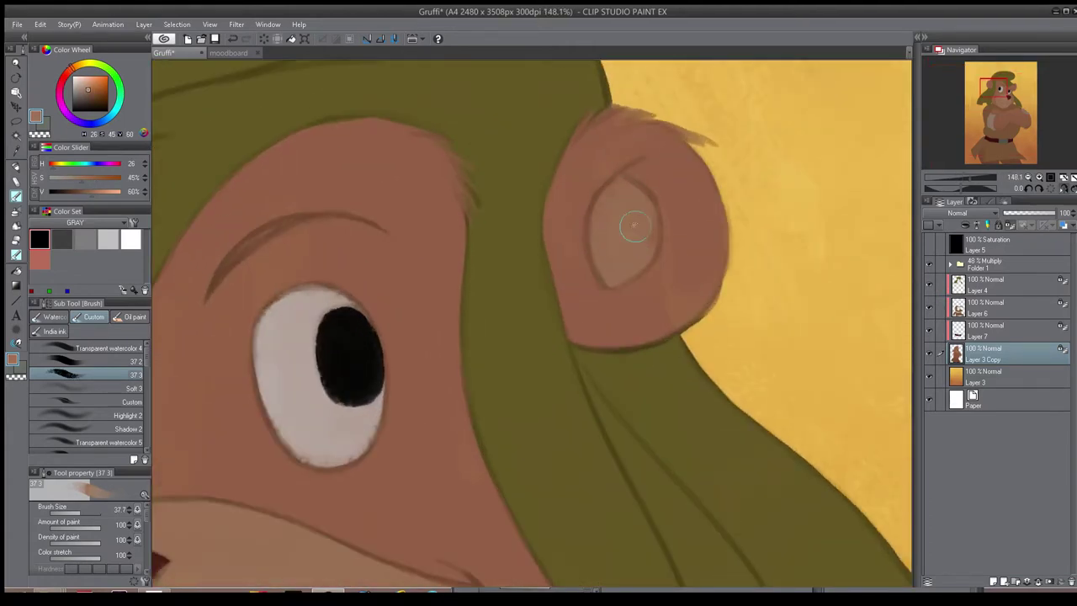
left_click(666, 191, "alt")
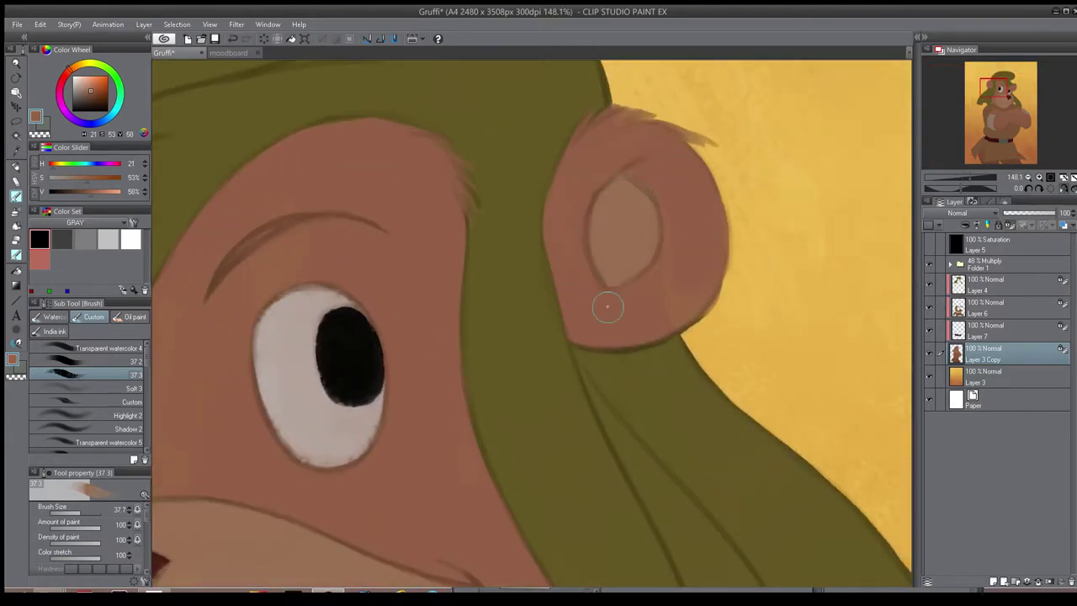
- Review the coloured bear in normal and mirrored view, fit the canvas to the window and save the file
scroll(656, 310, "down", 8)
key("h")
scroll(629, 291, "down", 1)
scroll(630, 291, "up", 1)
key("h")
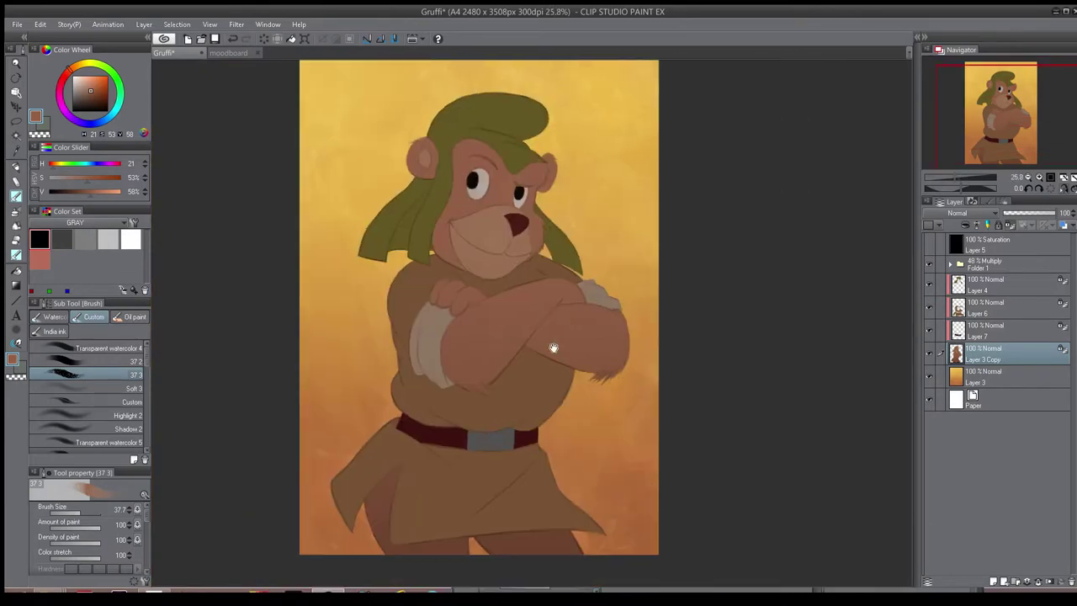
left_click_drag(553, 348, 601, 357)
key("ctrl+0")
key("ctrl+s")
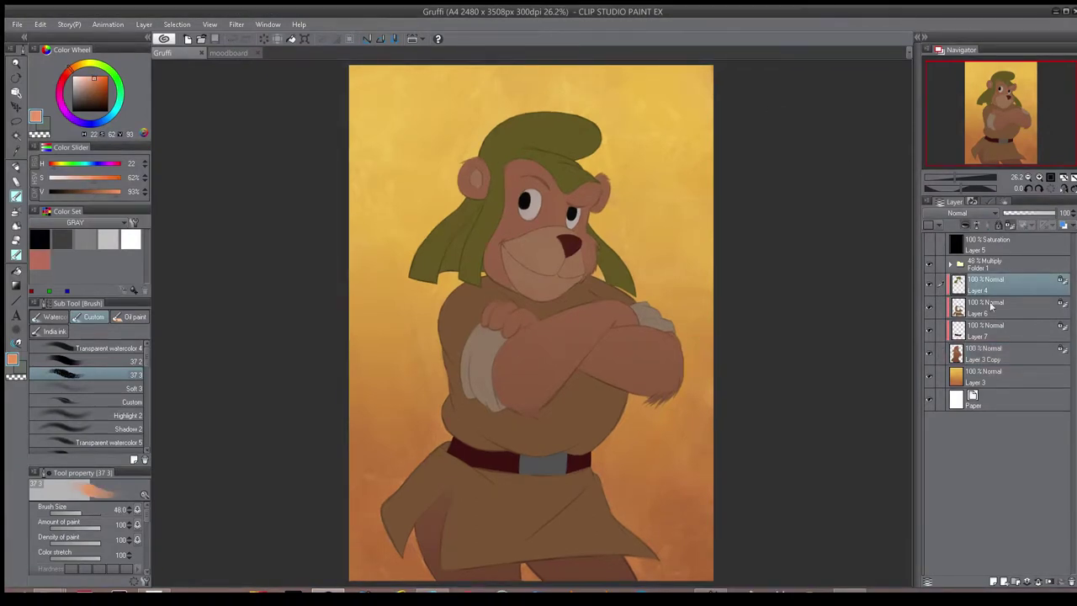
- Duplicate Layer 4 through Layer 3 Copy, merge the copies into one layer with the originals hidden, and duplicate the merged layer
left_click(984, 357, "shift")
key("ctrl+j")
key("shift+alt+e")
key("ctrl+j")
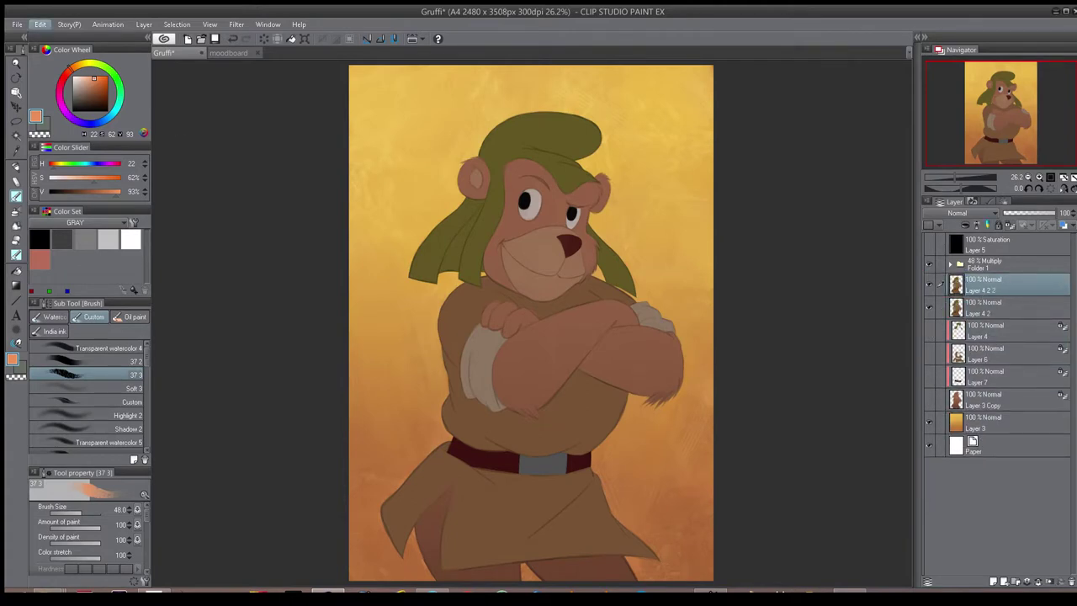
- Brighten the topmost merged bear layer with a tonal correction
left_click(247, 240)
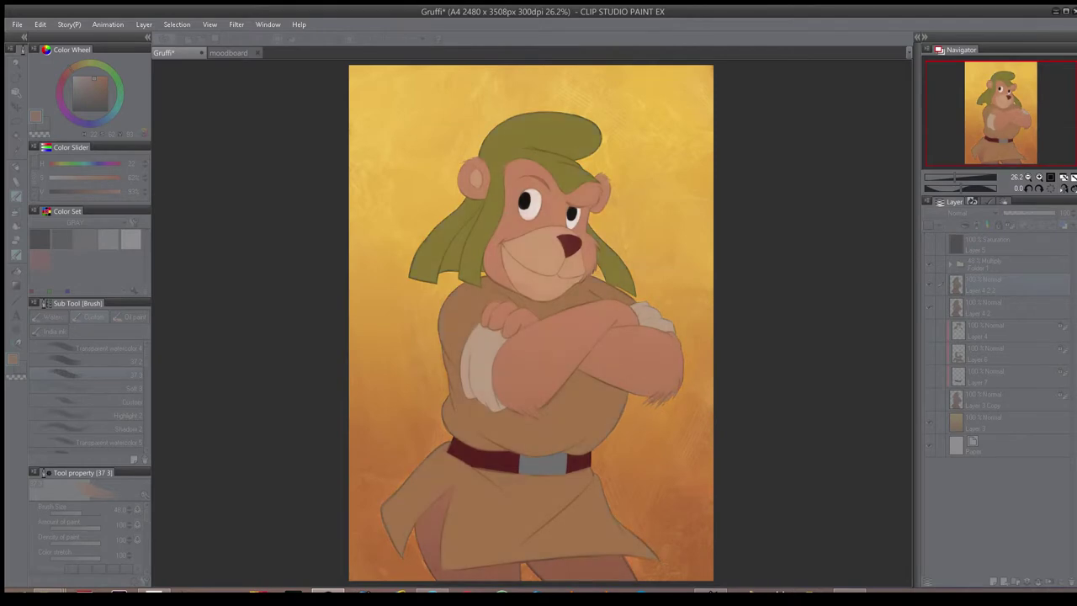
- Add a layer mask to Layer 4 2 2 and invert it to solid black
left_click(301, 105)
left_click(1049, 582)
key("ctrl+i")
key("b")
key("b")
key("b")
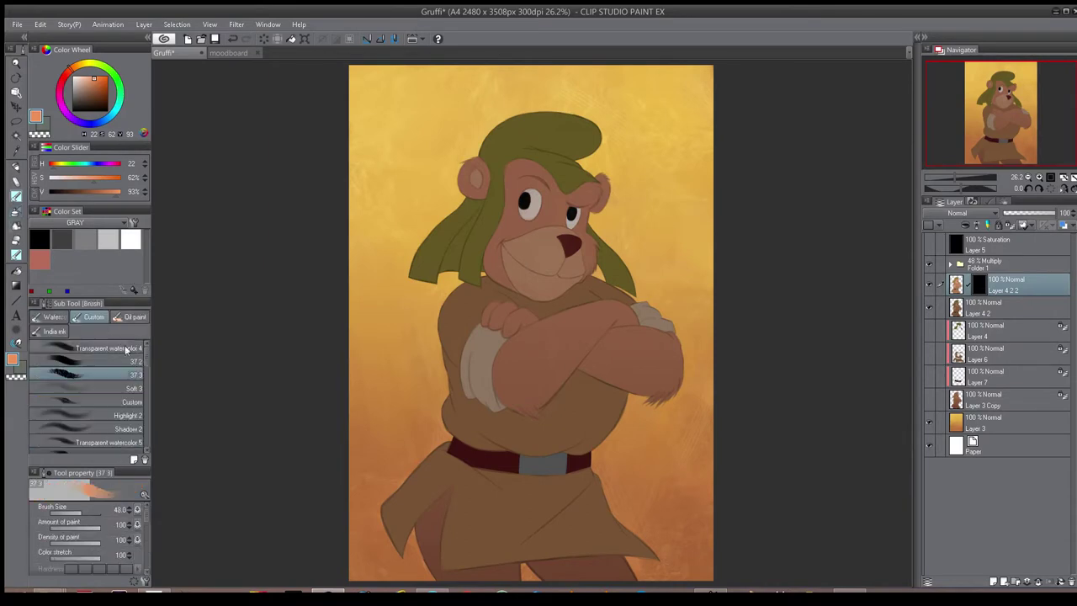
- Paint a first rough light patch on the muzzle beside the nose with Oil paint flat brush 5 on the mask
left_click(84, 448)
key("h")
scroll(530, 184, "up", 5)
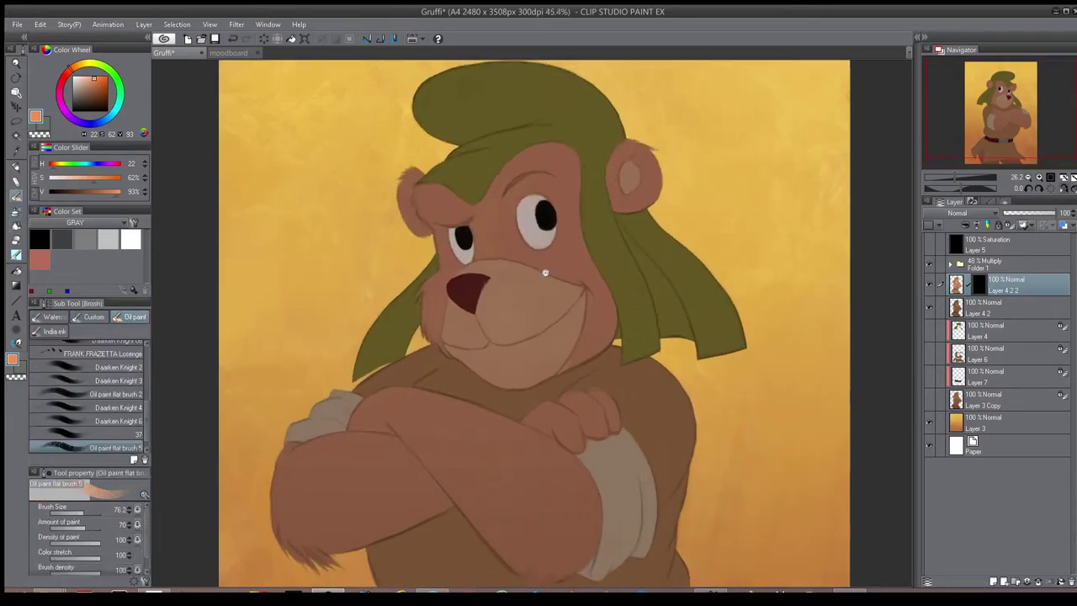
key("bracketleft")
key("bracketleft")
key("bracketleft")
key("bracketleft")
key("bracketright")
mouse_move(472, 278)
left_mouse_down()
mouse_move(470, 297)
mouse_move(550, 299)
left_mouse_up()
key("bracketright")
key("bracketright")
key("bracketright")
- Switch to the custom 37 3 brush and soften the light across the upper muzzle on the mask
left_click(55, 317)
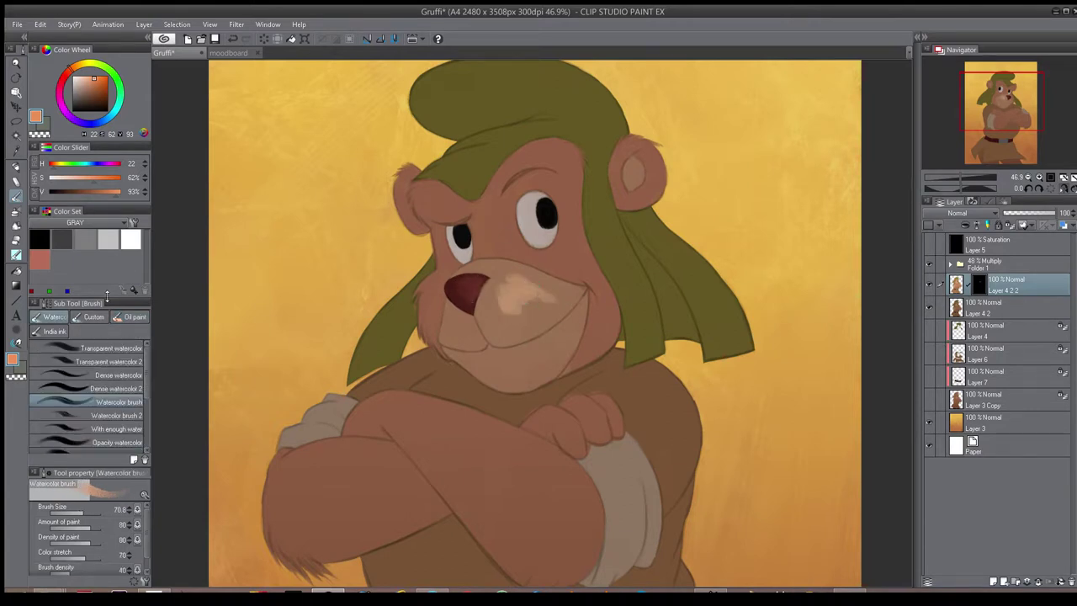
key("p")
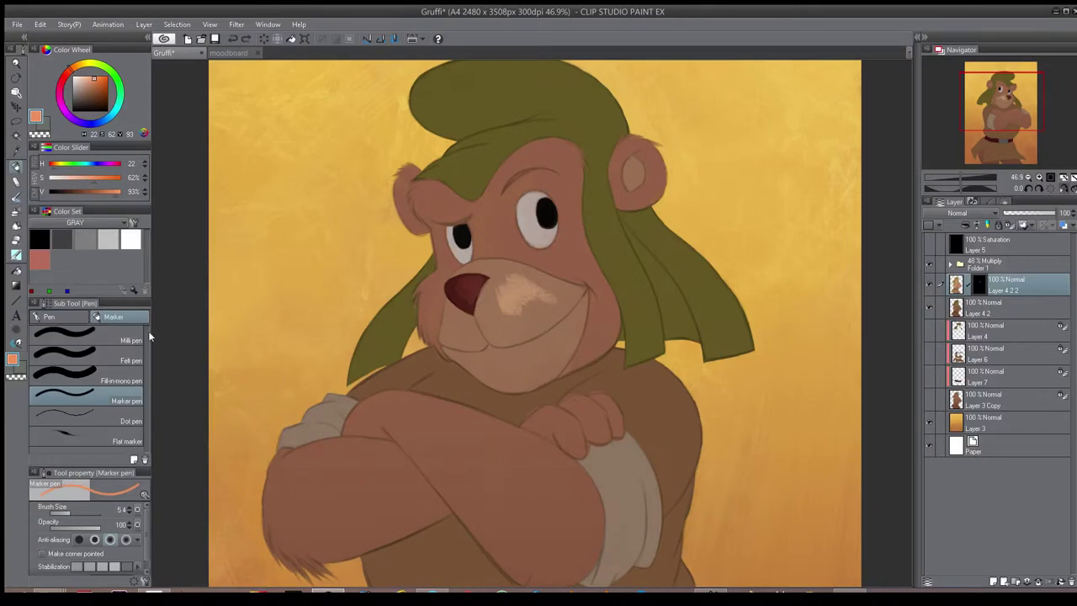
key("p")
key("b")
left_click(91, 317)
mouse_move(518, 318)
left_mouse_down()
mouse_move(534, 286)
mouse_move(499, 268)
mouse_move(522, 277)
mouse_move(508, 284)
mouse_move(505, 269)
mouse_move(558, 289)
mouse_move(536, 250)
mouse_move(550, 316)
left_mouse_up()
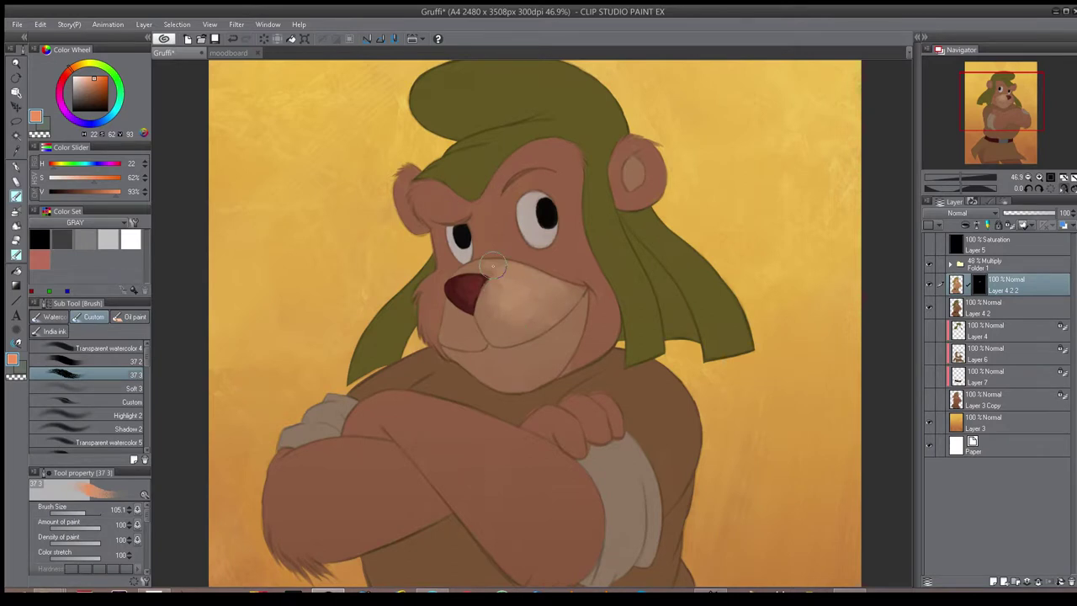
- Build up light over the rest of the muzzle and the chin, alternating the oil paint brush with 37 3
left_click(134, 318)
left_click(101, 445)
mouse_move(494, 307)
left_mouse_down()
mouse_move(530, 299)
mouse_move(483, 290)
mouse_move(489, 333)
mouse_move(535, 308)
left_mouse_up()
left_click(92, 316)
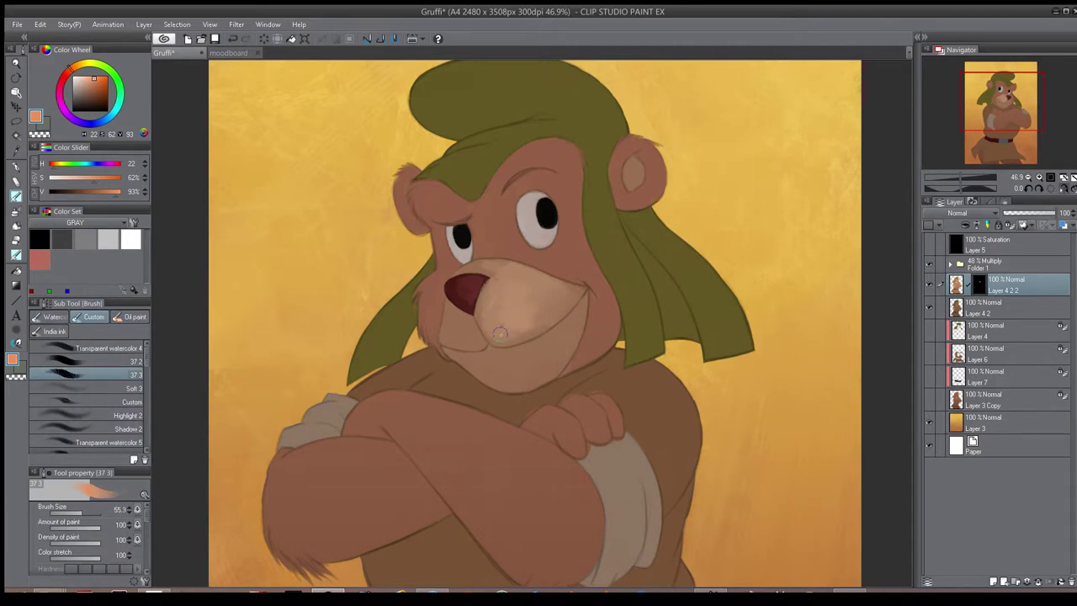
mouse_move(511, 295)
left_mouse_down()
mouse_move(495, 246)
mouse_move(502, 287)
mouse_move(489, 306)
mouse_move(469, 297)
mouse_move(485, 328)
left_mouse_up()
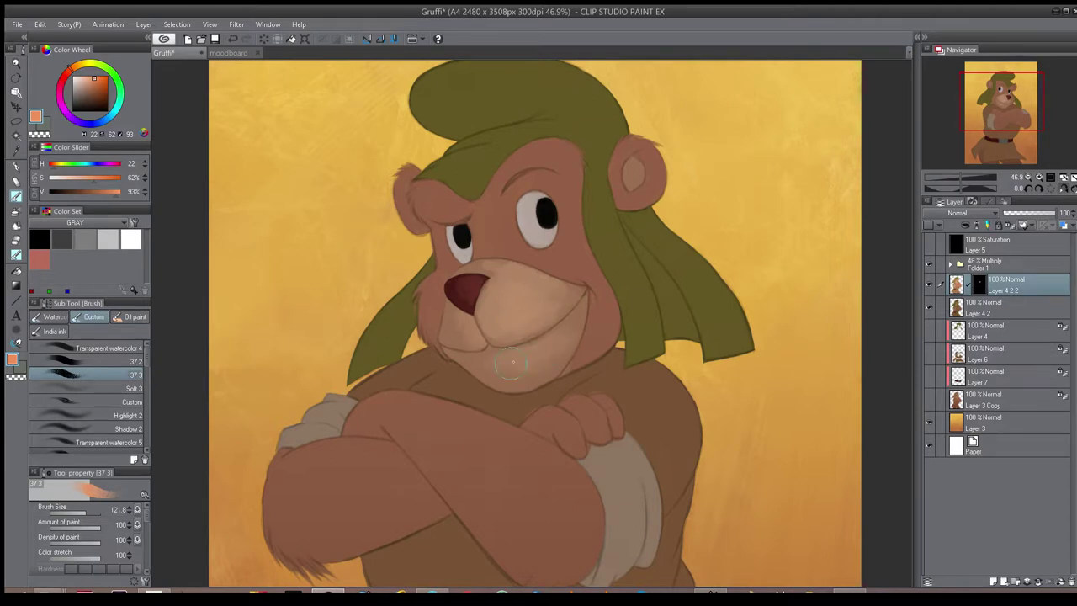
- Reveal light on the cheek under the eye, the forehead and the bridge of the nose with the 37 3 brush
left_click_drag(540, 261, 533, 259)
mouse_move(541, 260)
left_mouse_down()
mouse_move(510, 250)
mouse_move(569, 257)
mouse_move(558, 271)
mouse_move(590, 276)
mouse_move(539, 221)
mouse_move(544, 260)
mouse_move(566, 245)
mouse_move(567, 193)
mouse_move(567, 230)
mouse_move(564, 181)
mouse_move(541, 138)
mouse_move(492, 194)
mouse_move(549, 176)
left_mouse_up()
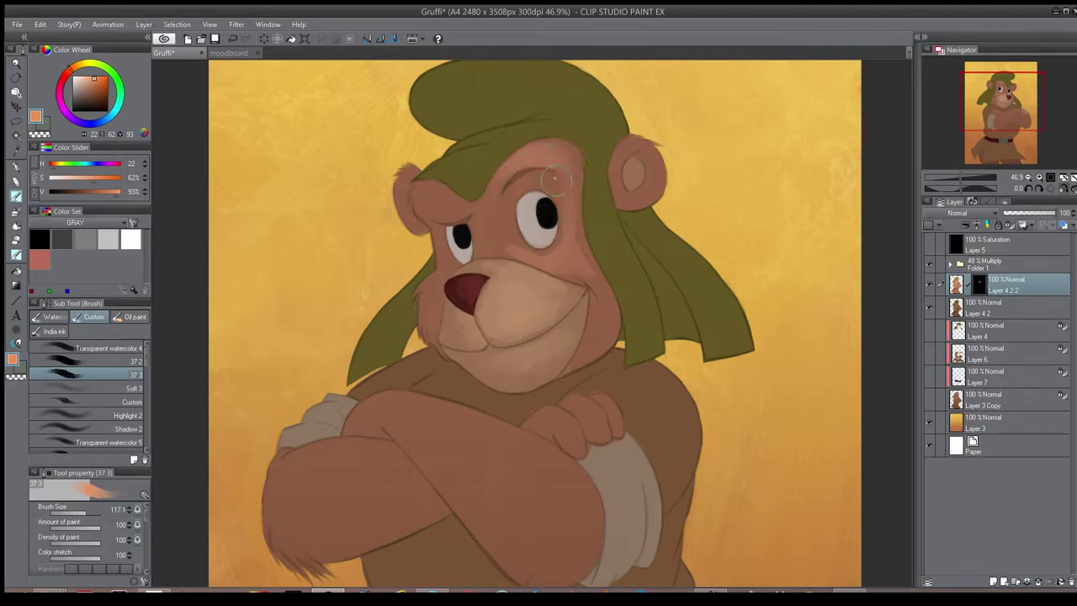
mouse_move(497, 216)
left_mouse_down()
mouse_move(514, 251)
mouse_move(486, 250)
mouse_move(481, 217)
mouse_move(481, 246)
left_mouse_up()
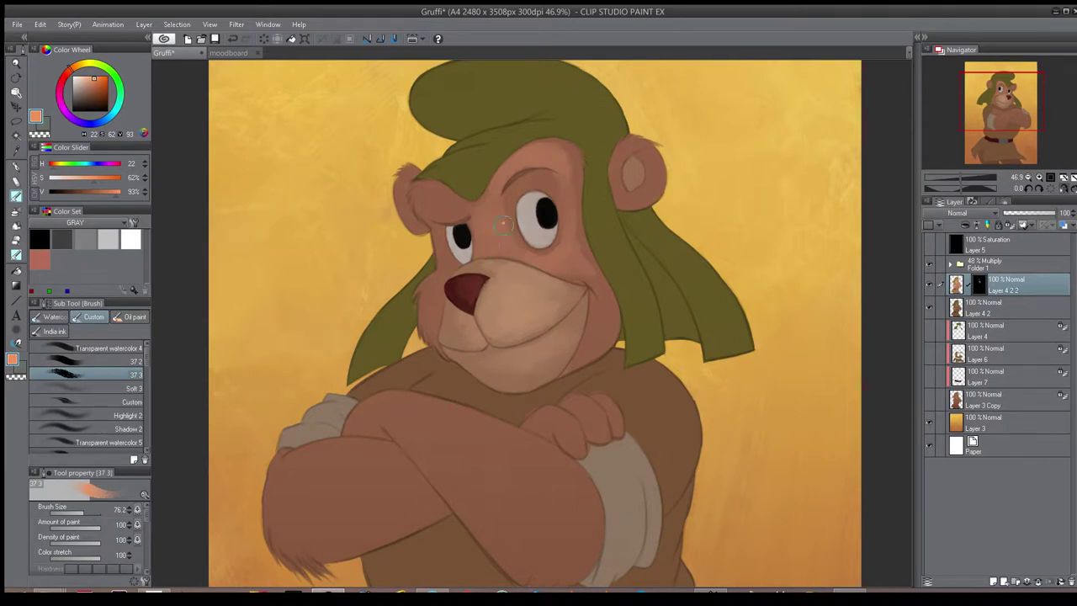
key("h")
left_click_drag(492, 193, 509, 250)
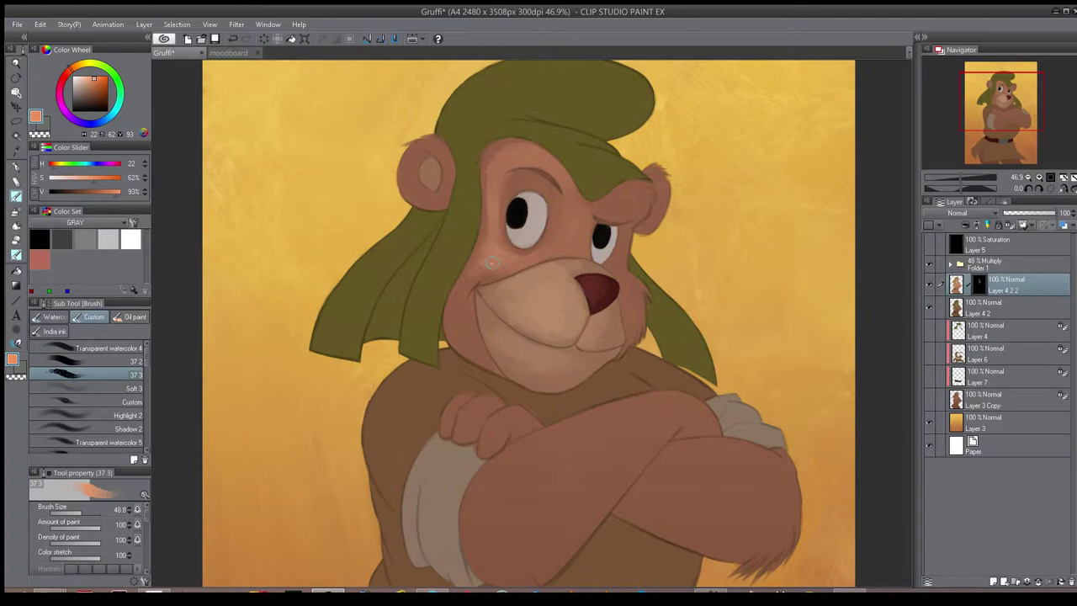
key("h")
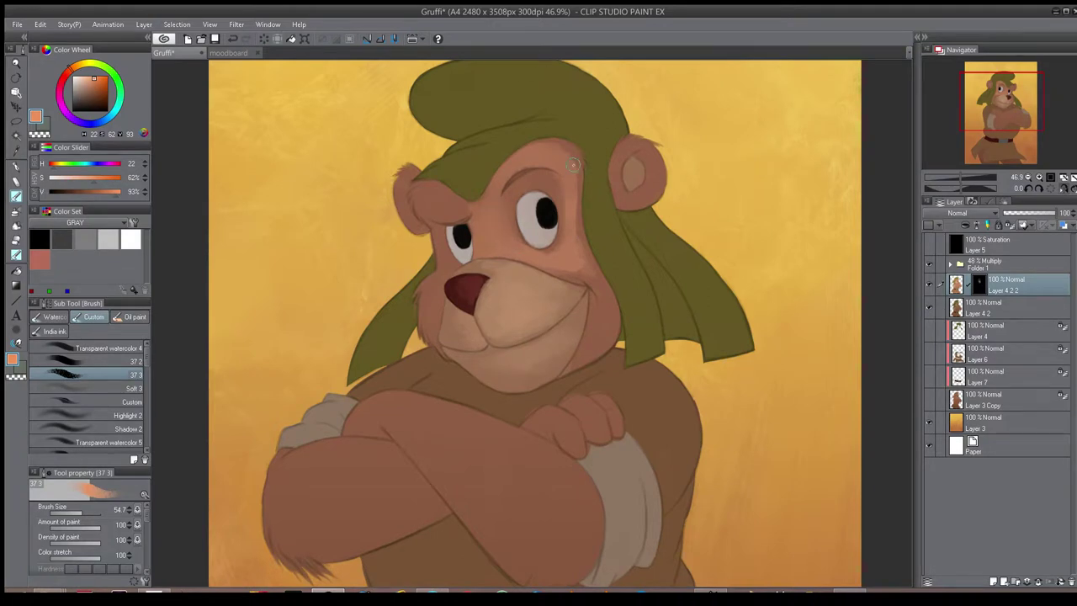
- Extend the light onto the jowl and around the larger eye and brow using smaller brush sizes
key("h")
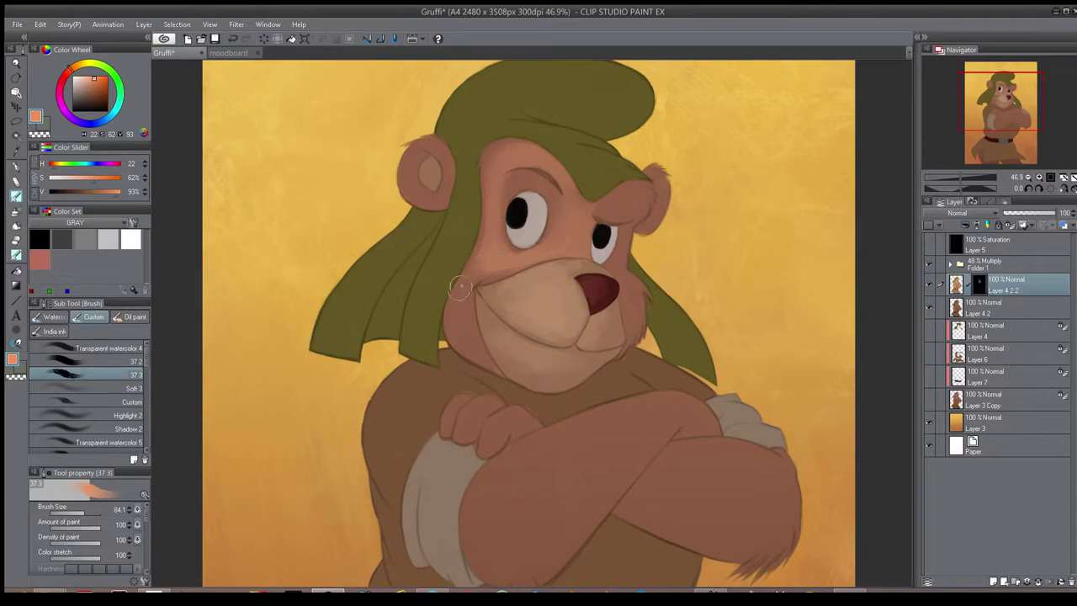
key("[")
key("[")
key("[")
key("h")
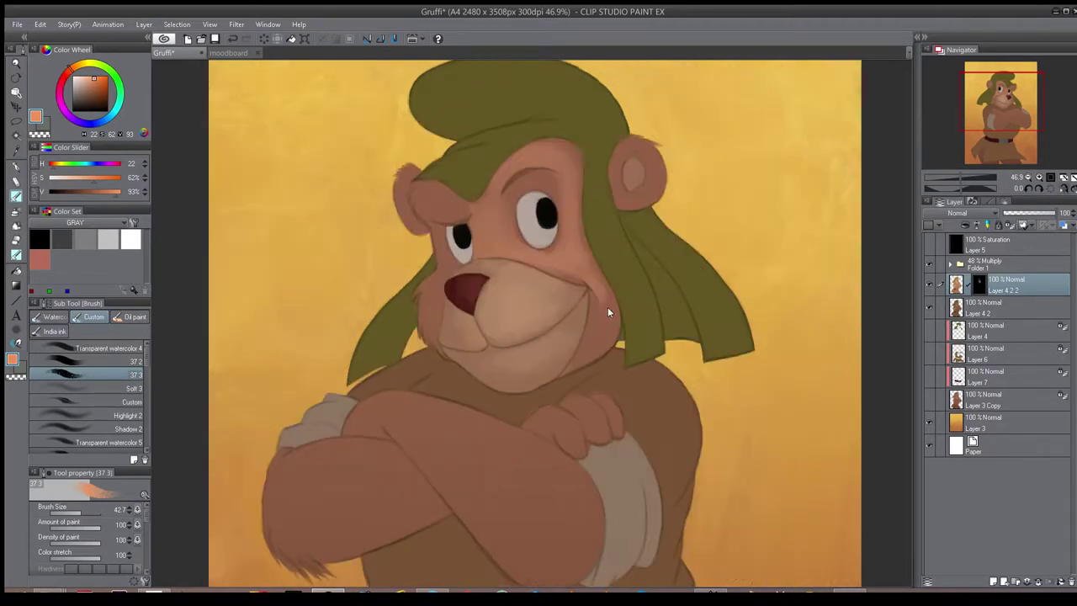
key("bracketright")
key("bracketright")
key("bracketleft")
key("bracketleft")
key("bracketleft")
mouse_move(609, 317)
left_mouse_down()
mouse_move(577, 315)
mouse_move(614, 336)
left_mouse_up()
left_click_drag(505, 151, 550, 293)
left_click_drag(557, 185, 520, 180)
- Paint soft light over the crown and front folds of the green hat, varying the brush size
key("bracketright")
key("bracketright")
key("bracketright")
mouse_move(561, 133)
left_mouse_down()
mouse_move(528, 131)
mouse_move(560, 143)
mouse_move(501, 145)
mouse_move(584, 148)
mouse_move(496, 154)
left_mouse_up()
key("bracketright")
key("bracketright")
key("bracketleft")
key("bracketleft")
mouse_move(584, 152)
left_mouse_down()
mouse_move(590, 159)
mouse_move(500, 181)
mouse_move(529, 188)
mouse_move(485, 216)
mouse_move(475, 205)
left_mouse_up()
key("bracketleft")
key("bracketleft")
key("bracketleft")
key("bracketright")
key("bracketright")
key("bracketright")
key("e")
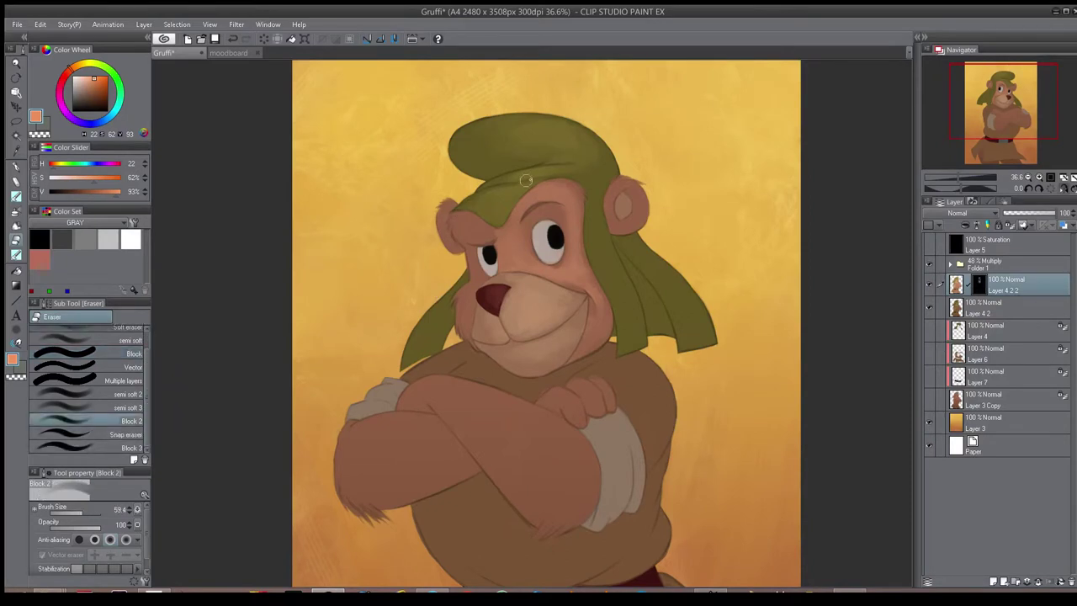
key("bracketright")
key("bracketright")
key("bracketright")
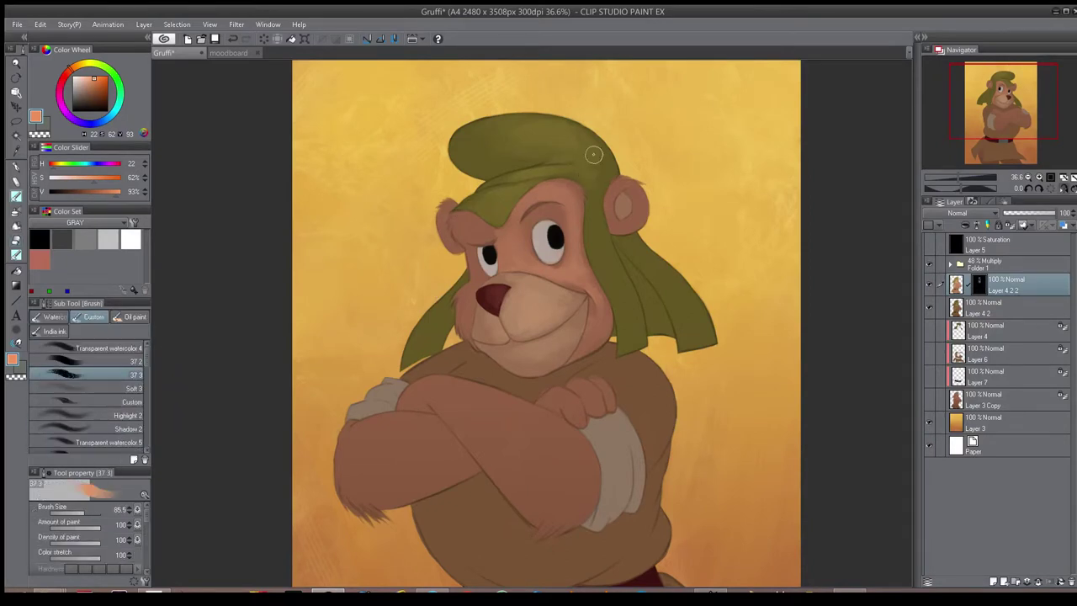
- Paint light down the hat flap beside the face with the 37 3 brush
key("b")
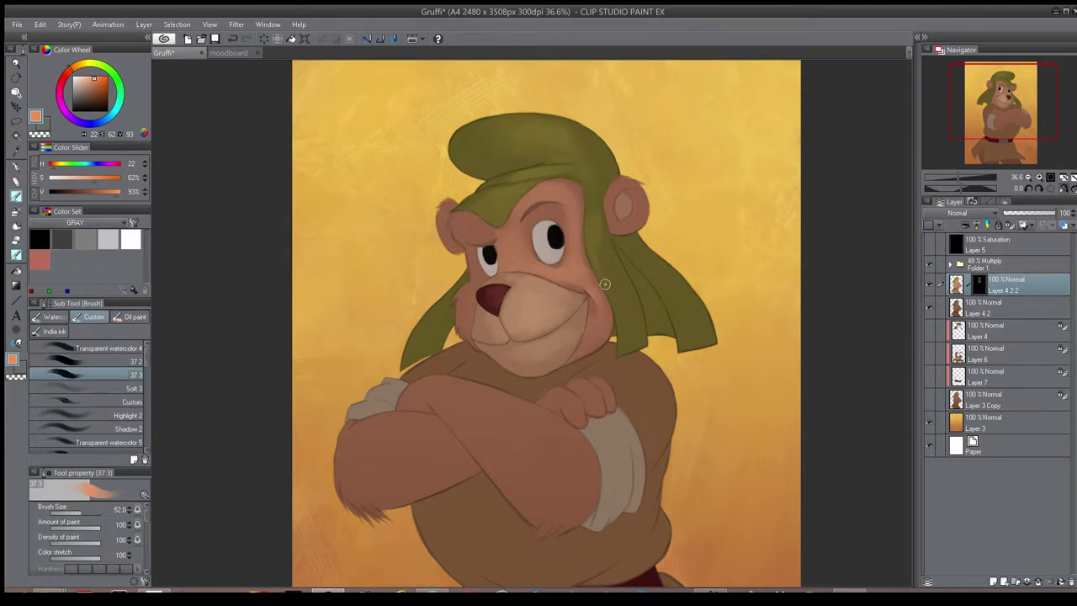
key("bracketright")
key("bracketright")
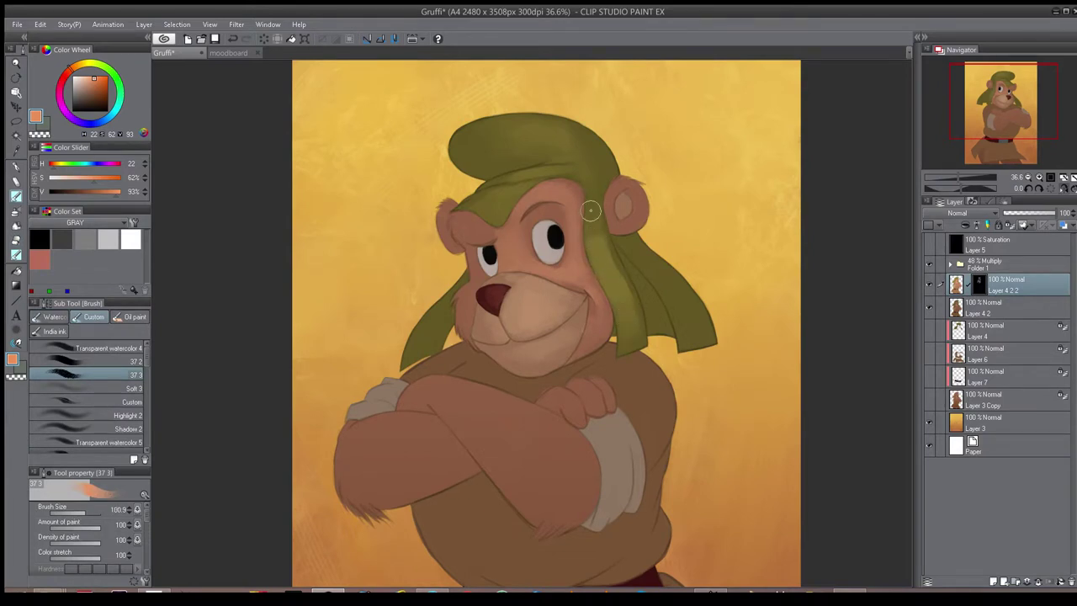
key("bracketleft")
key("bracketleft")
key("bracketleft")
- Brighten the whites of both eyes on the mask with small brush strokes
scroll(629, 252, "down", 3)
scroll(591, 284, "up", 7)
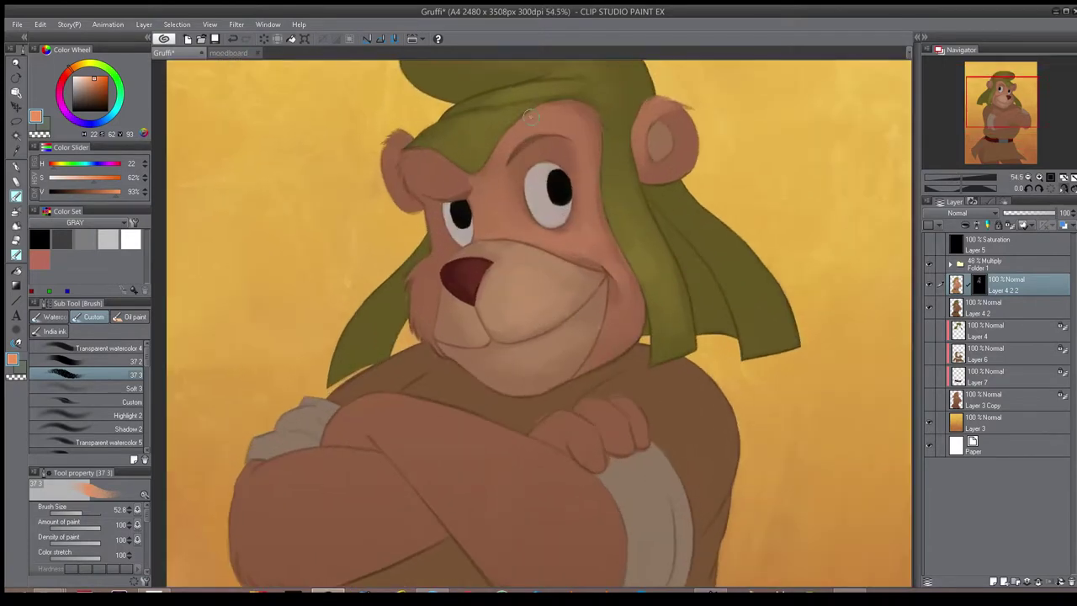
mouse_move(542, 171)
left_mouse_down()
mouse_move(541, 198)
mouse_move(555, 204)
mouse_move(534, 187)
mouse_move(548, 203)
left_mouse_up()
key("bracketright")
key("bracketleft")
scroll(550, 228, "down", 5)
key("h")
key("h")
scroll(513, 215, "up", 1)
key("bracketright")
key("bracketleft")
key("bracketleft")
key("bracketleft")
key("bracketleft")
key("bracketleft")
key("bracketleft")
key("bracketleft")
key("bracketleft")
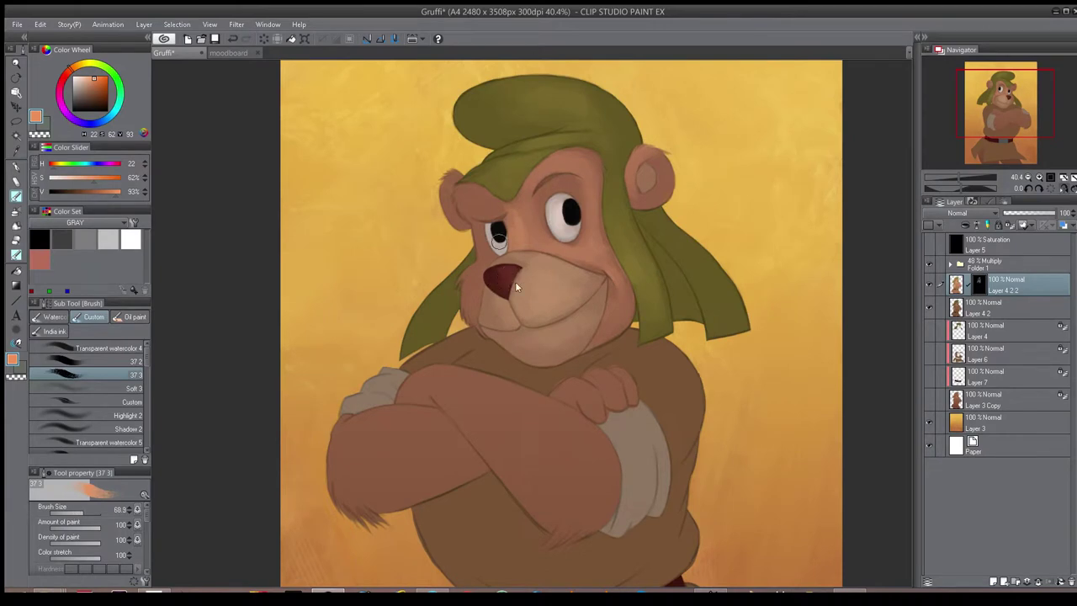
- Place a brighter highlight on the rounded part of the muzzle beside the nose
key("bracketright")
key("bracketright")
key("bracketright")
key("bracketright")
key("bracketright")
key("bracketright")
key("h")
left_click_drag(512, 281, 518, 286)
key("h")
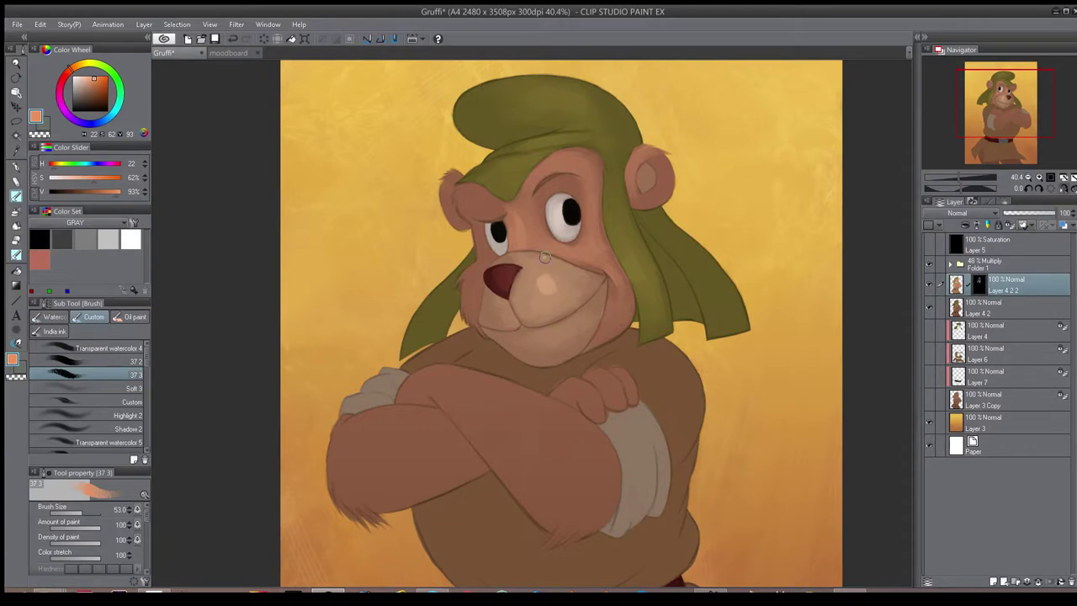
- Blend the muzzle highlight into the surrounding light with larger brush sizes
key("h")
key("bracketright")
key("bracketright")
key("bracketright")
key("bracketright")
key("bracketright")
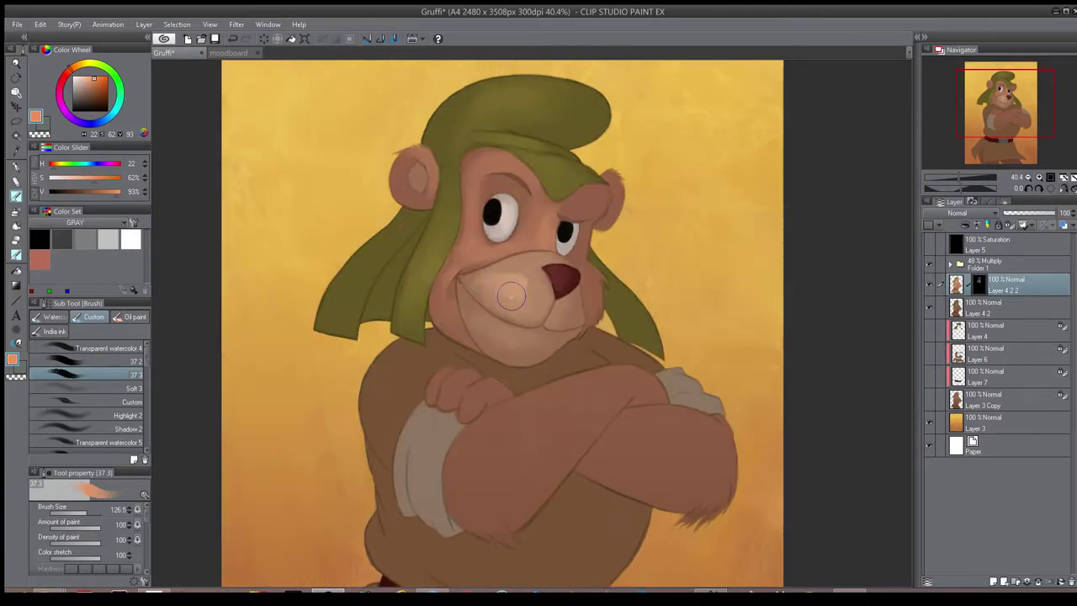
key("bracketleft")
key("bracketleft")
key("bracketleft")
key("bracketleft")
key("bracketleft")
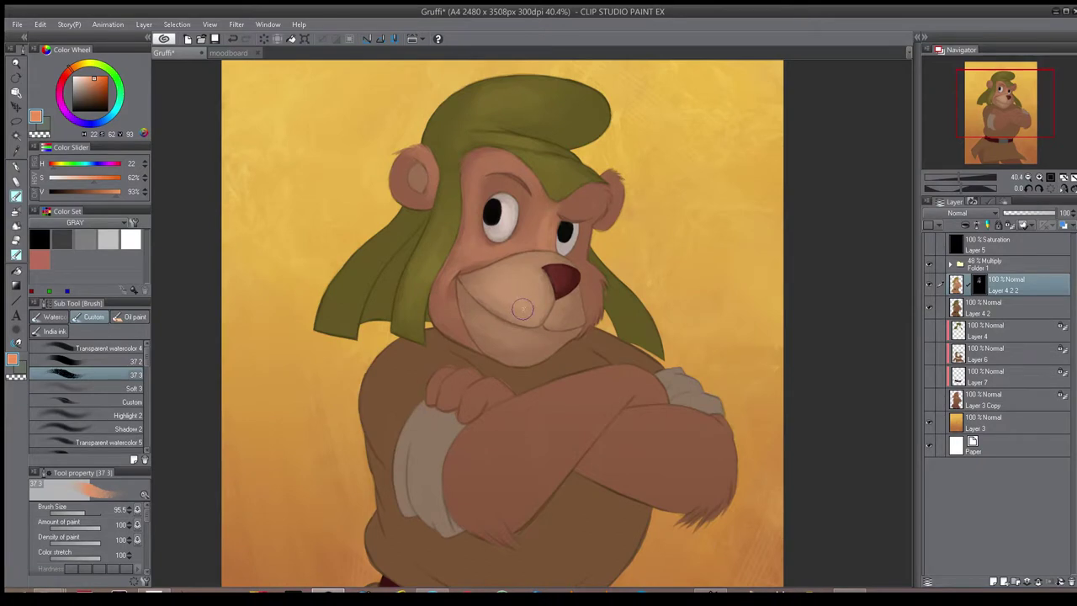
- Paint light along the upper edge of the front forearm with the 37 3 brush
key("h")
left_click_drag(523, 235, 499, 269)
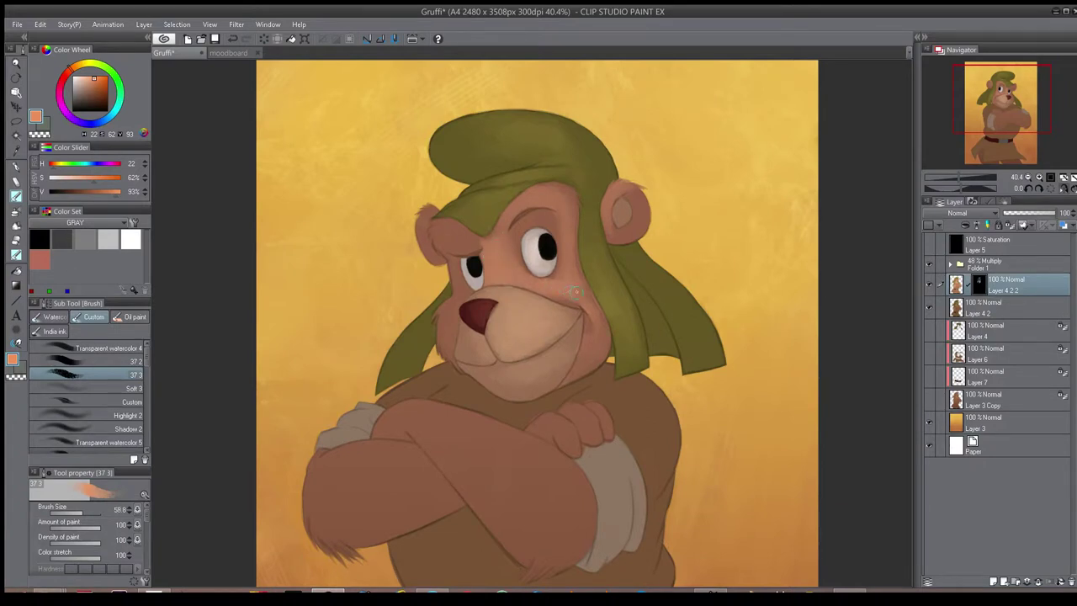
key("h")
key("h")
left_click_drag(507, 375, 505, 272)
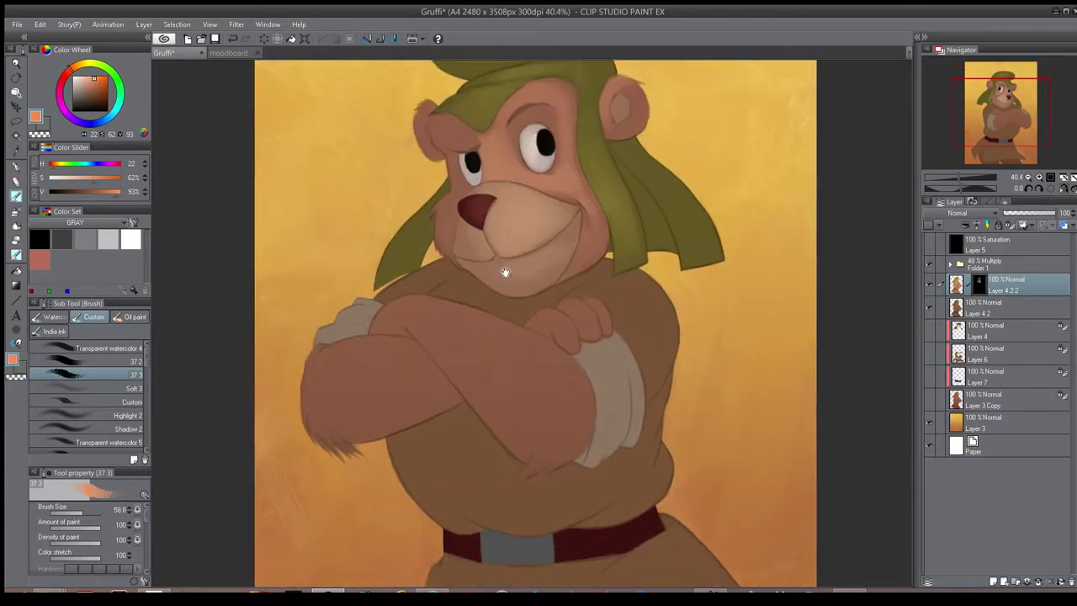
key("h")
mouse_move(534, 339)
left_mouse_down()
mouse_move(654, 303)
mouse_move(504, 352)
mouse_move(543, 343)
mouse_move(532, 372)
mouse_move(614, 308)
left_mouse_up()
key("]")
mouse_move(536, 401)
left_mouse_down()
mouse_move(579, 376)
mouse_move(597, 328)
mouse_move(629, 327)
left_mouse_up()
mouse_move(504, 367)
left_mouse_down()
mouse_move(514, 349)
mouse_move(514, 387)
mouse_move(529, 370)
left_mouse_up()
key("]")
left_click_drag(675, 223, 587, 315)
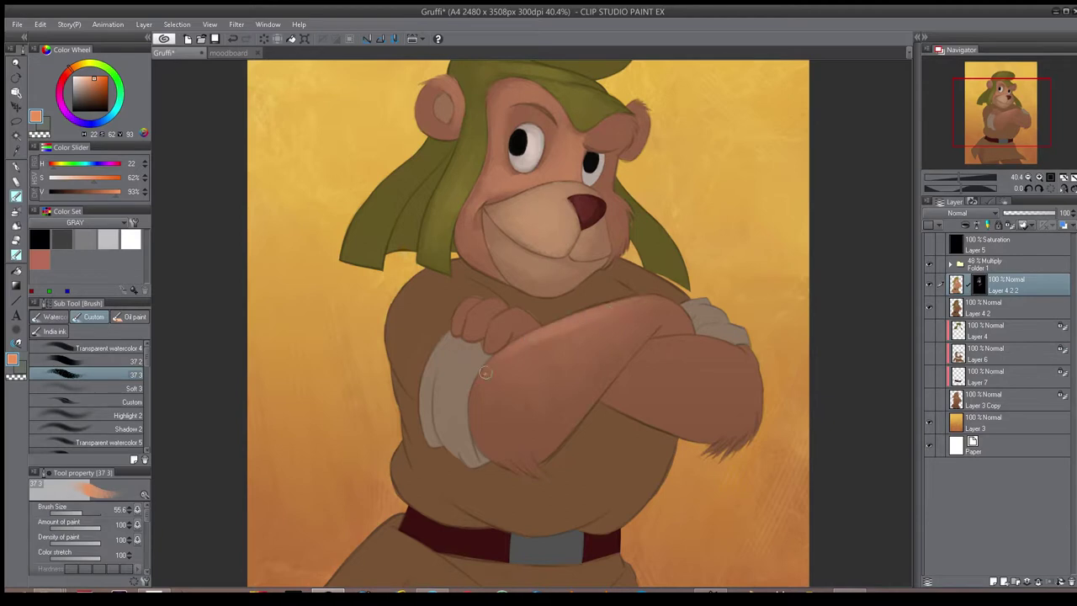
- Spread soft light across the body of the front forearm with a much larger brush
mouse_move(512, 356)
left_mouse_down()
mouse_move(497, 379)
mouse_move(546, 354)
left_mouse_up()
key("]")
key("]")
key("]")
key("]")
key("]")
mouse_move(543, 426)
left_mouse_down()
mouse_move(535, 363)
mouse_move(596, 351)
left_mouse_up()
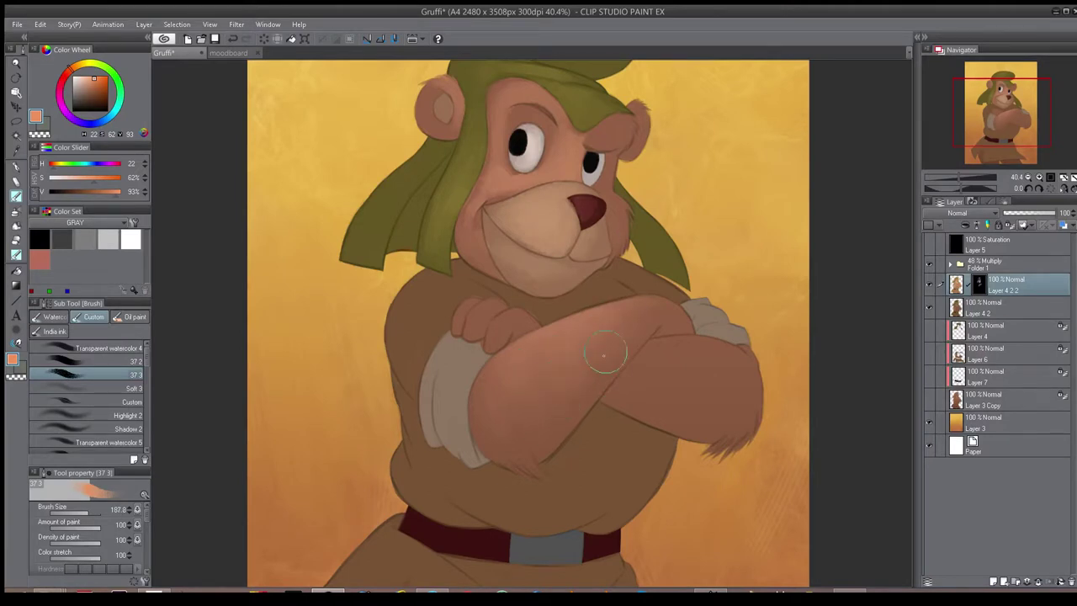
scroll(629, 373, "down", 4)
key("h")
scroll(579, 413, "up", 3)
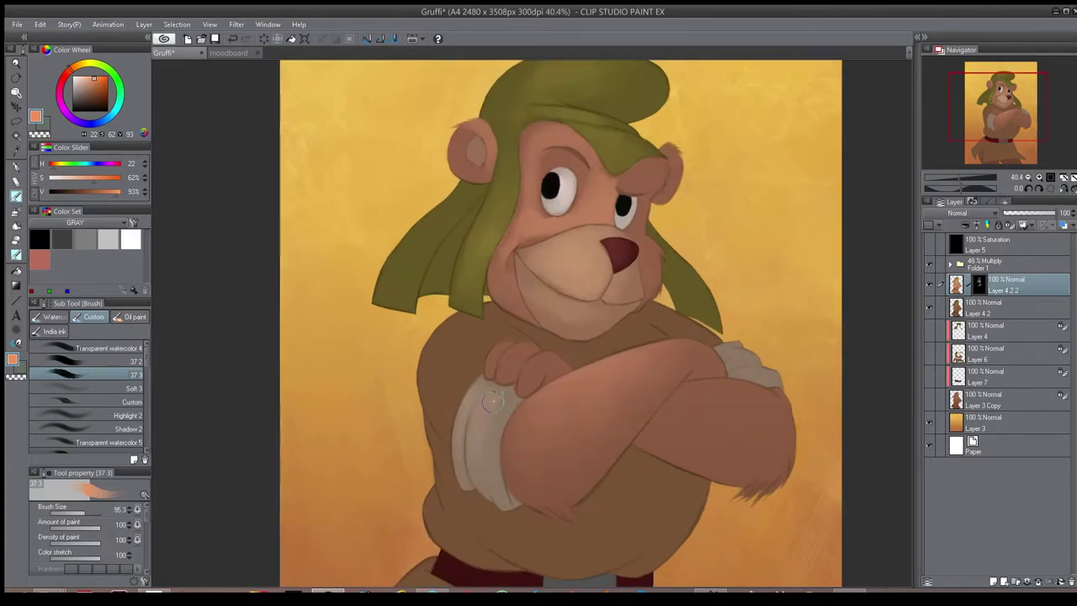
- Paint light on the cream cuff beside the front forearm, brightening the edge next to the fur
key("bracketleft")
key("bracketleft")
key("bracketleft")
mouse_move(518, 398)
left_mouse_down()
mouse_move(500, 441)
mouse_move(498, 493)
left_mouse_up()
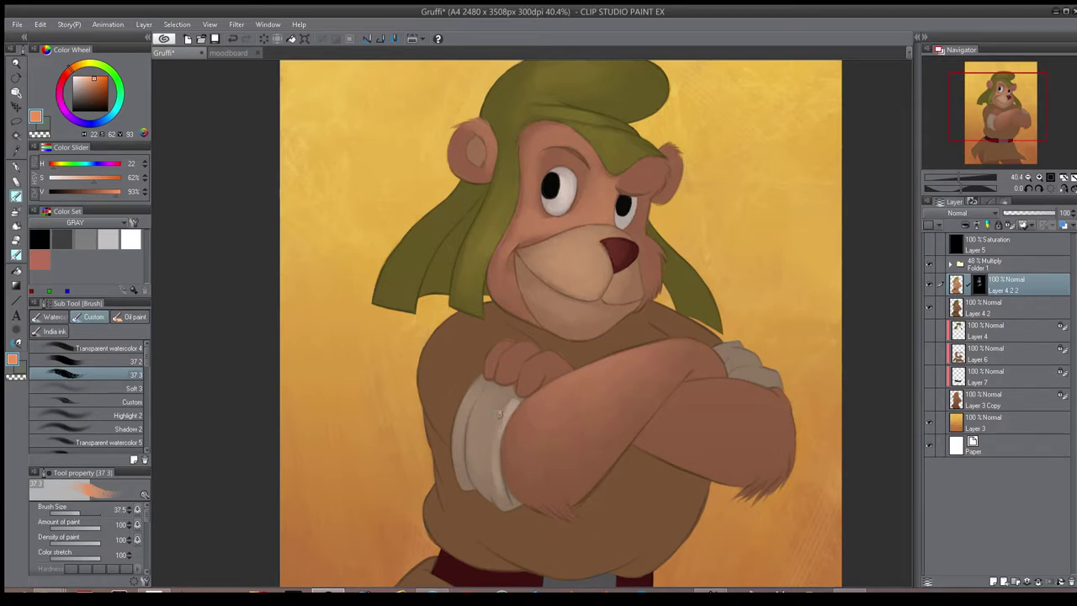
scroll(505, 412, "down", 3)
scroll(515, 432, "up", 3)
left_click(511, 455, "alt")
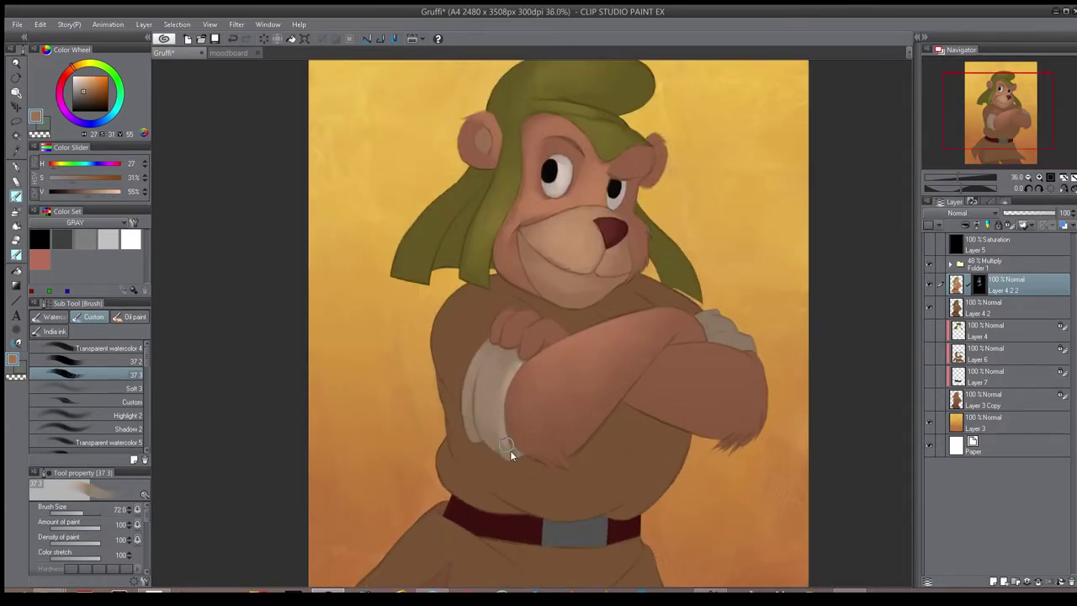
mouse_move(533, 395)
left_mouse_down()
mouse_move(472, 395)
mouse_move(574, 349)
mouse_move(605, 350)
mouse_move(505, 345)
mouse_move(520, 337)
left_mouse_up()
- Set the paint colour to white and reveal light over the upper part of the other forearm with a large brush
key("h")
scroll(603, 348, "up", 1)
left_click(130, 239)
key("[")
key("]")
mouse_move(575, 357)
left_mouse_down()
mouse_move(508, 349)
mouse_move(488, 372)
mouse_move(522, 355)
left_mouse_up()
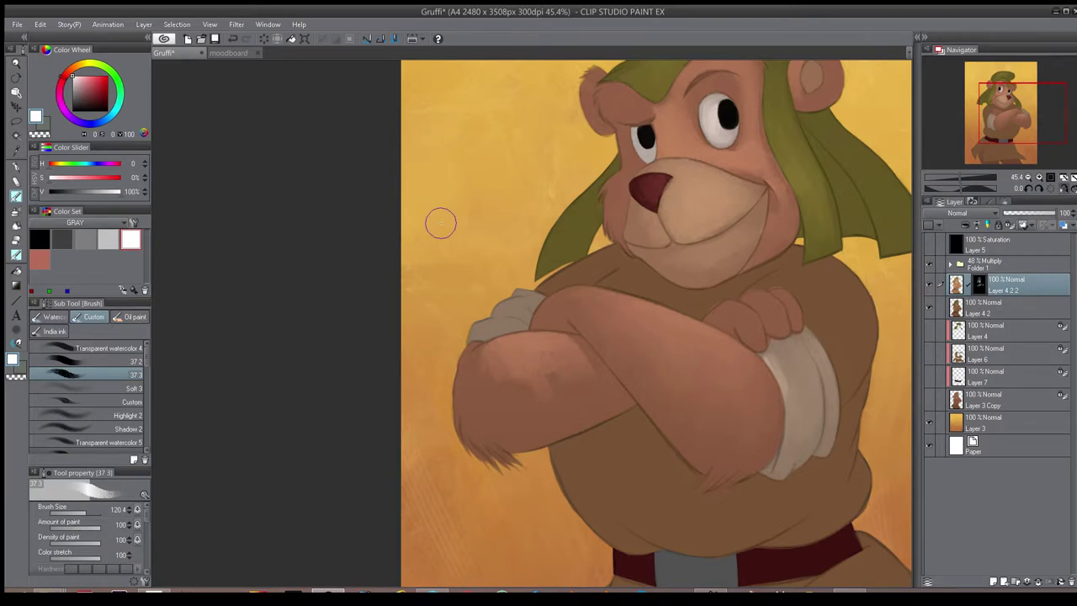
key("bracketright")
mouse_move(500, 356)
left_mouse_down()
mouse_move(472, 372)
mouse_move(493, 356)
mouse_move(499, 391)
mouse_move(550, 355)
mouse_move(600, 390)
mouse_move(586, 372)
mouse_move(557, 395)
mouse_move(484, 365)
mouse_move(479, 408)
mouse_move(500, 412)
mouse_move(519, 384)
mouse_move(573, 388)
mouse_move(543, 404)
mouse_move(486, 393)
mouse_move(578, 387)
mouse_move(570, 349)
mouse_move(584, 384)
left_mouse_up()
key("bracketright")
- Smooth the revealed light across the other forearm while checking it with the canvas mirrored
key("h")
left_click_drag(636, 230, 744, 254)
key("bracketleft")
key("bracketleft")
key("bracketleft")
key("bracketleft")
key("bracketleft")
key("bracketleft")
key("bracketleft")
key("bracketleft")
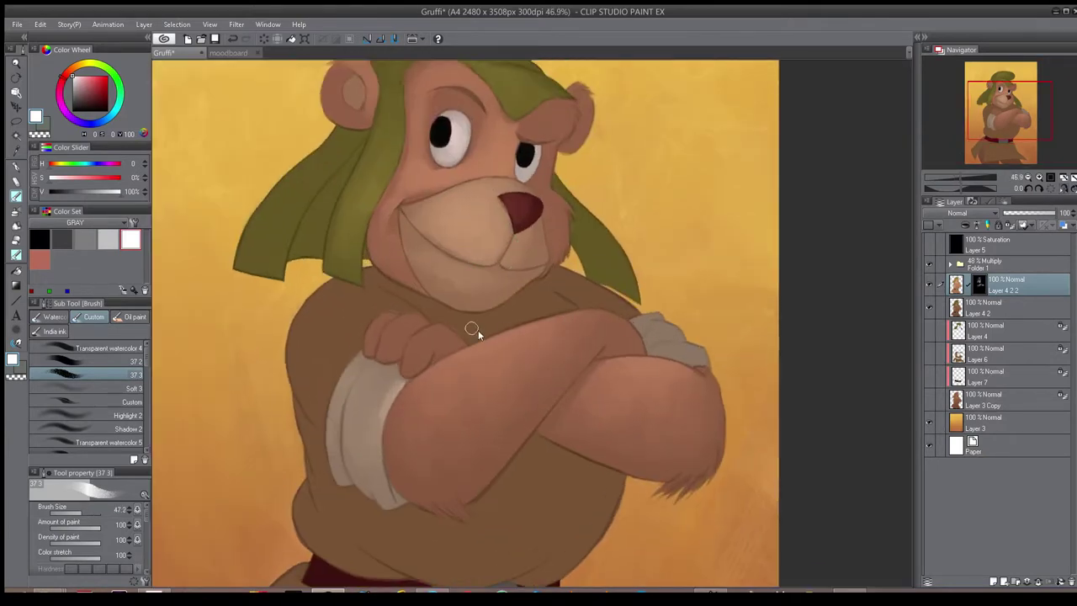
- Unmirror the canvas and reveal light along the skirt's front flap fold and across the cloth just below the belt
key("h")
scroll(558, 452, "down", 5)
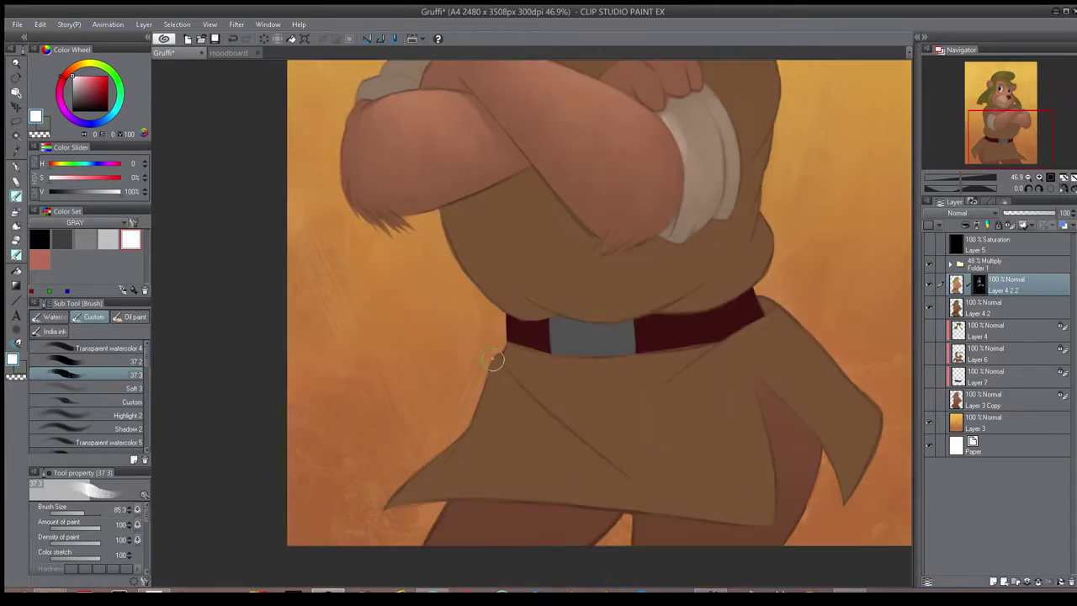
left_click_drag(494, 367, 579, 451)
key("bracketright")
key("bracketright")
key("bracketright")
key("bracketright")
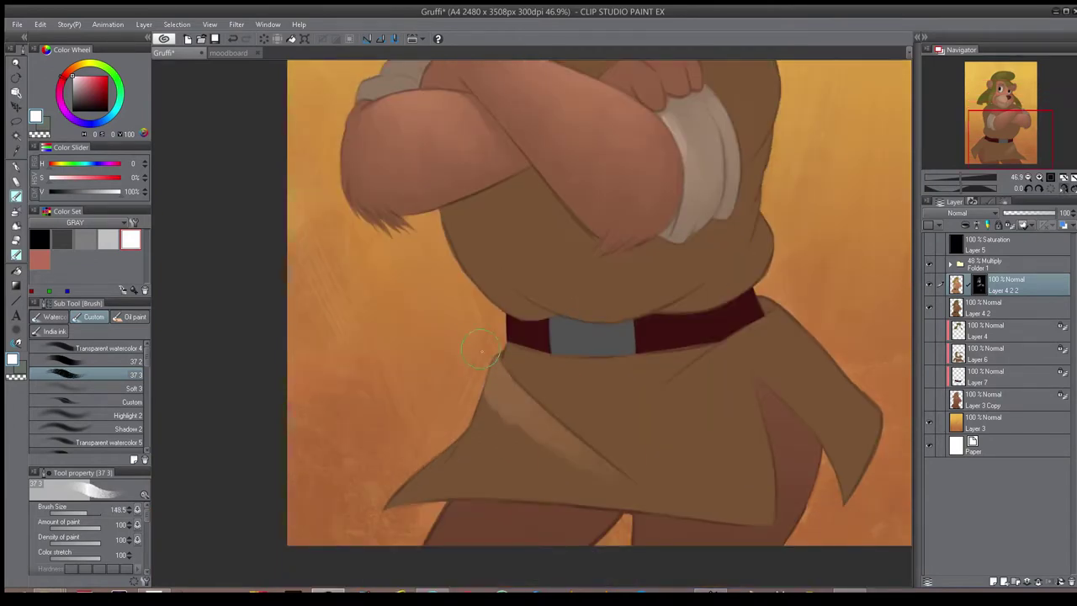
left_click_drag(498, 395, 471, 441)
mouse_move(504, 395)
left_mouse_down()
mouse_move(509, 454)
mouse_move(550, 435)
mouse_move(515, 430)
mouse_move(519, 359)
mouse_move(557, 389)
mouse_move(612, 393)
mouse_move(678, 368)
left_mouse_up()
- Paint a lit diagonal fold running down from the belt's far end toward the skirt's centre with a smaller brush
key("bracketleft")
key("bracketleft")
key("bracketleft")
key("bracketleft")
key("bracketleft")
left_click_drag(740, 340, 644, 409)
key("bracketright")
key("bracketright")
left_click_drag(692, 378, 665, 424)
key("bracketright")
key("bracketleft")
key("bracketleft")
key("bracketleft")
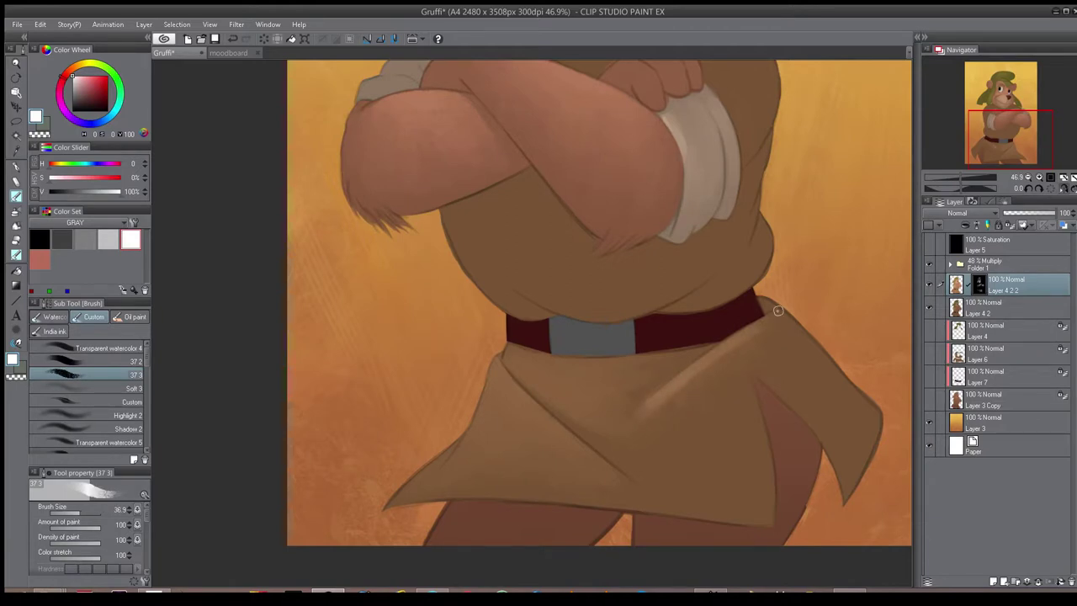
- Soften the light around the skirt's diagonal fold with a much larger brush, about 256 in size
key("bracketright")
key("bracketright")
key("bracketright")
key("bracketright")
key("bracketright")
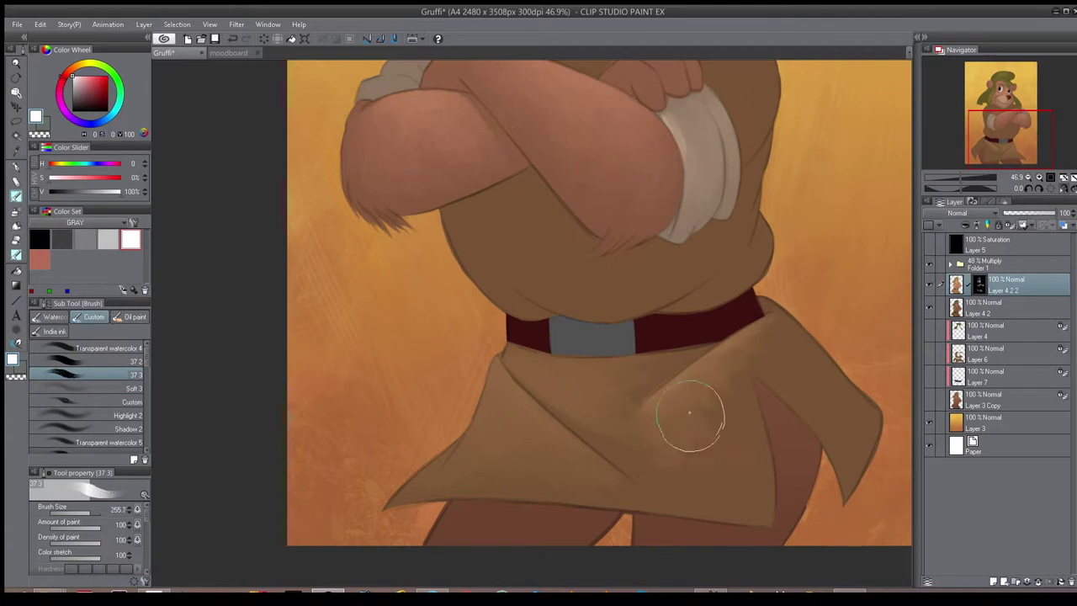
- Strengthen the light along the edge of the skirt's front flap, widening the brush to blend it into the cloth
key("bracketleft")
key("bracketleft")
key("bracketleft")
key("bracketleft")
key("bracketleft")
mouse_move(497, 360)
left_mouse_down()
mouse_move(553, 428)
mouse_move(602, 463)
left_mouse_up()
key("bracketright")
key("bracketright")
mouse_move(497, 388)
left_mouse_down()
mouse_move(541, 433)
mouse_move(577, 445)
left_mouse_up()
key("bracketright")
key("bracketright")
key("bracketright")
- Blend the light over the middle of the skirt while viewing the whole figure
scroll(521, 410, "down", 2)
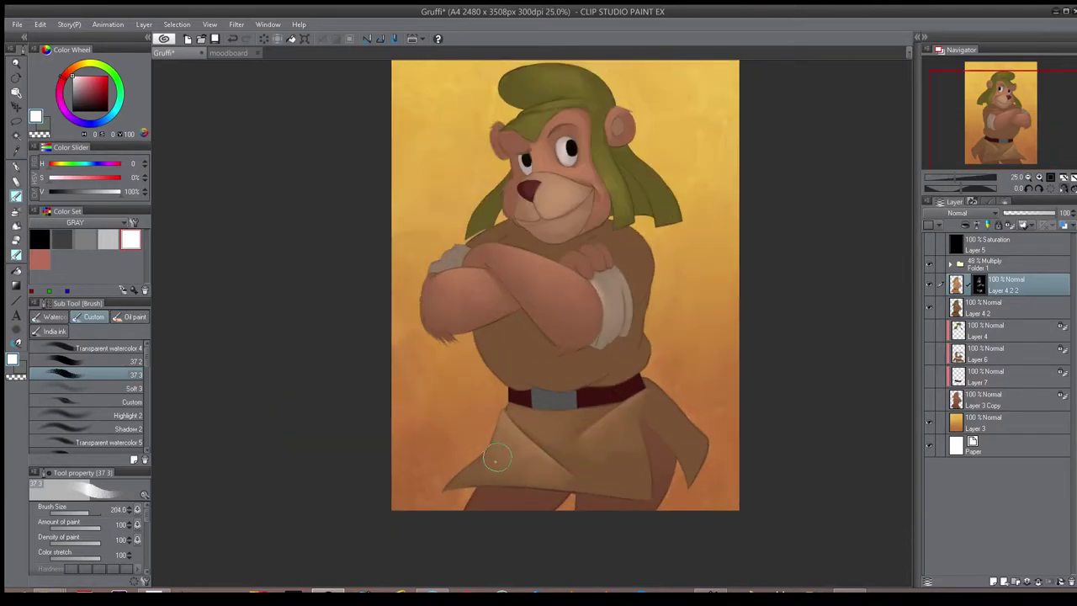
key("bracketleft")
key("bracketleft")
key("bracketleft")
key("bracketleft")
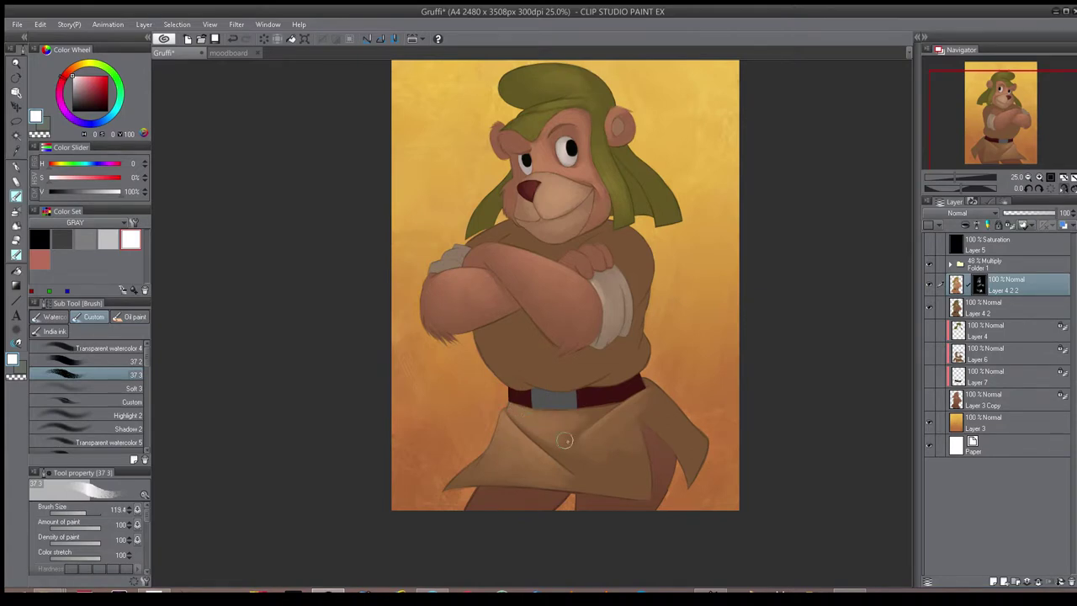
key("bracketright")
key("bracketright")
key("bracketright")
scroll(642, 450, "up", 1)
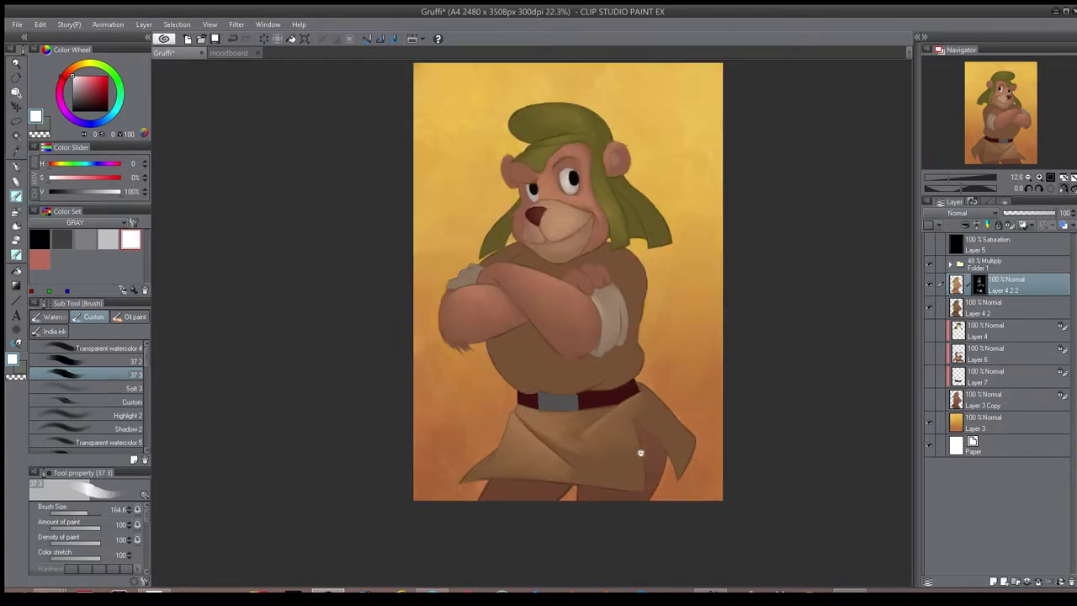
- With the canvas mirrored, paint a thin lit edge along the skirt's side slit and lower corner using a small brush
key("h")
key("bracketleft")
key("bracketleft")
key("bracketleft")
key("bracketleft")
key("bracketleft")
key("bracketleft")
key("bracketleft")
key("bracketleft")
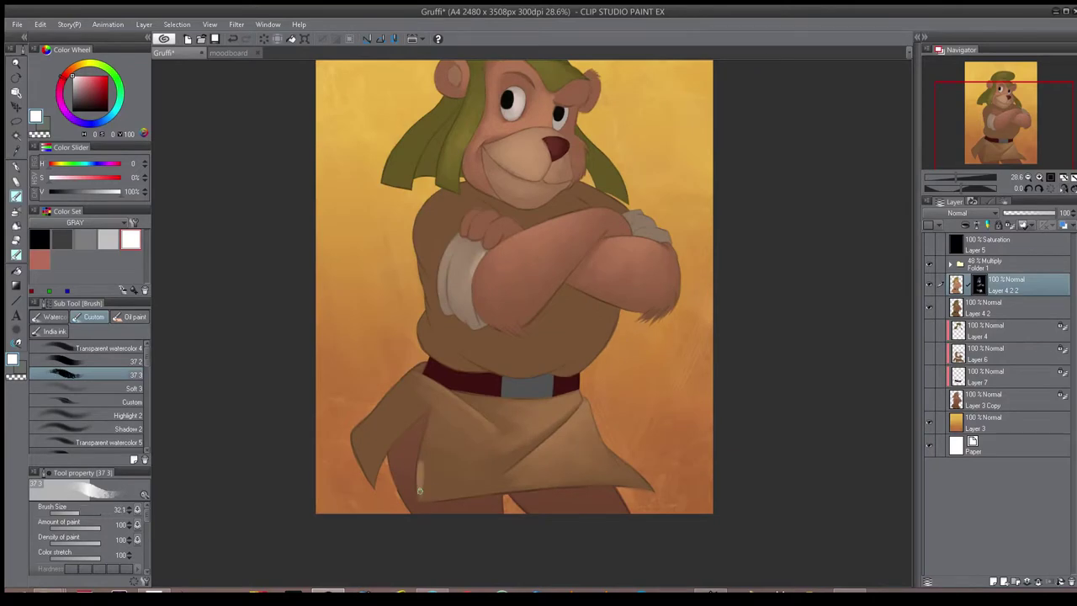
left_click_drag(425, 499, 470, 494)
key("bracketright")
key("bracketright")
left_click_drag(423, 457, 425, 482)
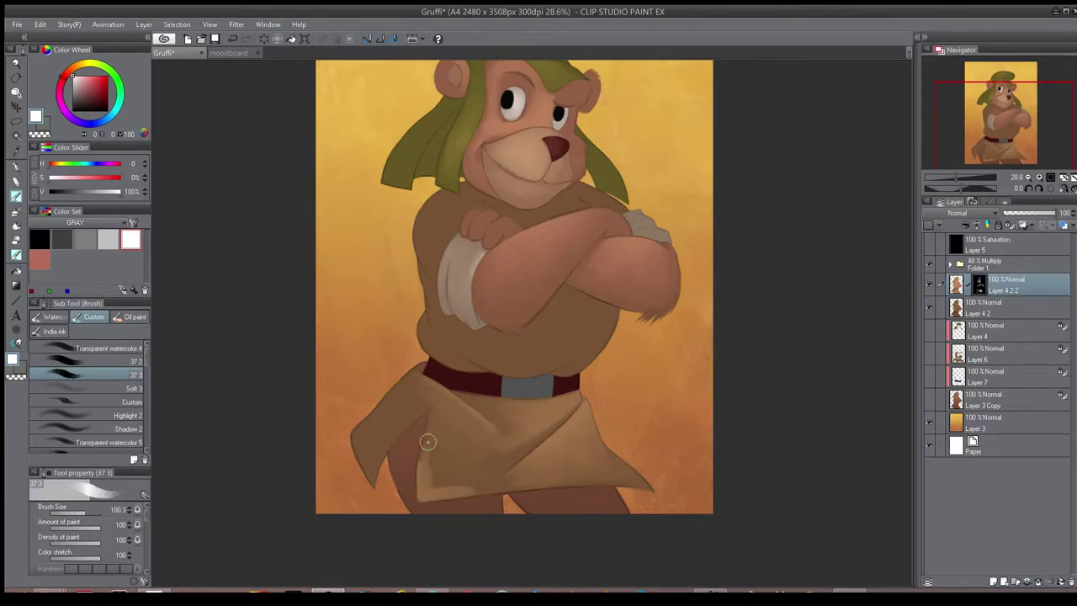
- Unmirror the canvas and soften the light at the skirt's lower corner with a brush of about 161
key("h")
key("bracketright")
key("bracketright")
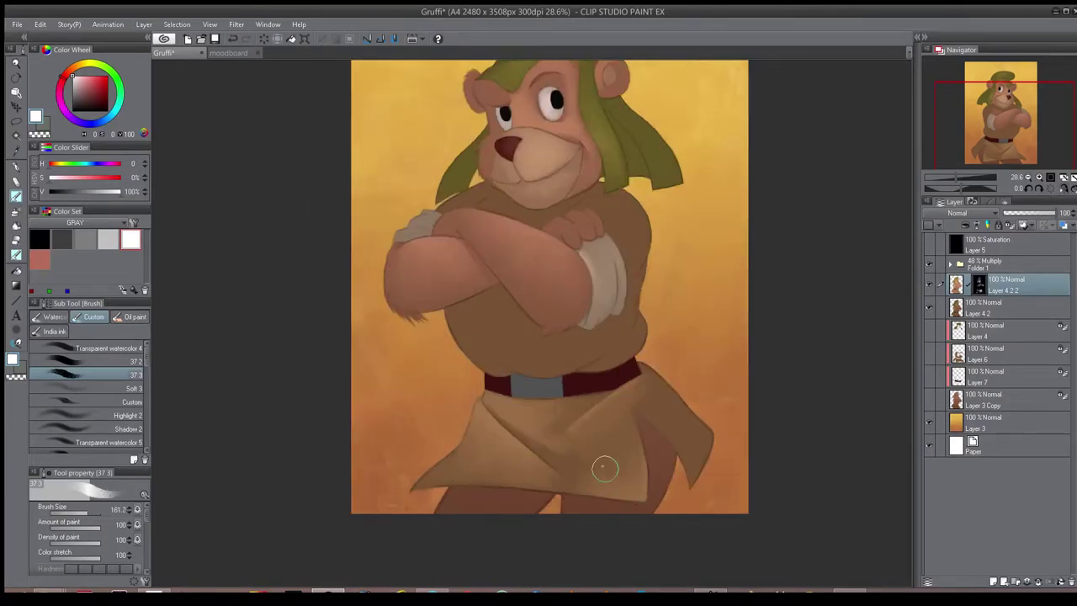
scroll(583, 311, "down", 3)
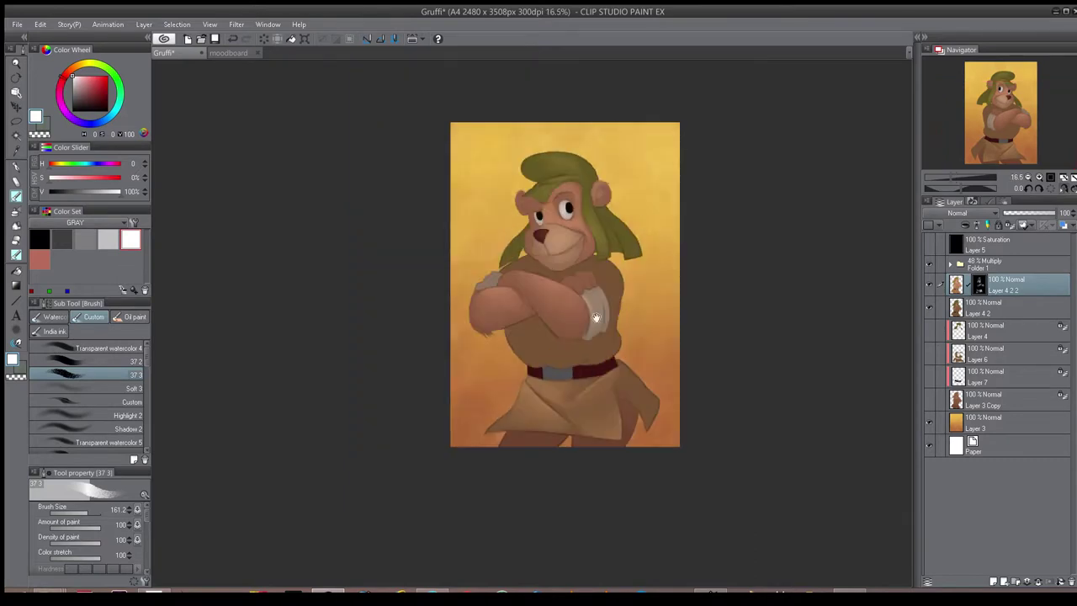
- Reveal light on the tunic's belly below the crossed forearms, leaving a shadow band under the arms
scroll(487, 362, "up", 3)
key("bracketleft")
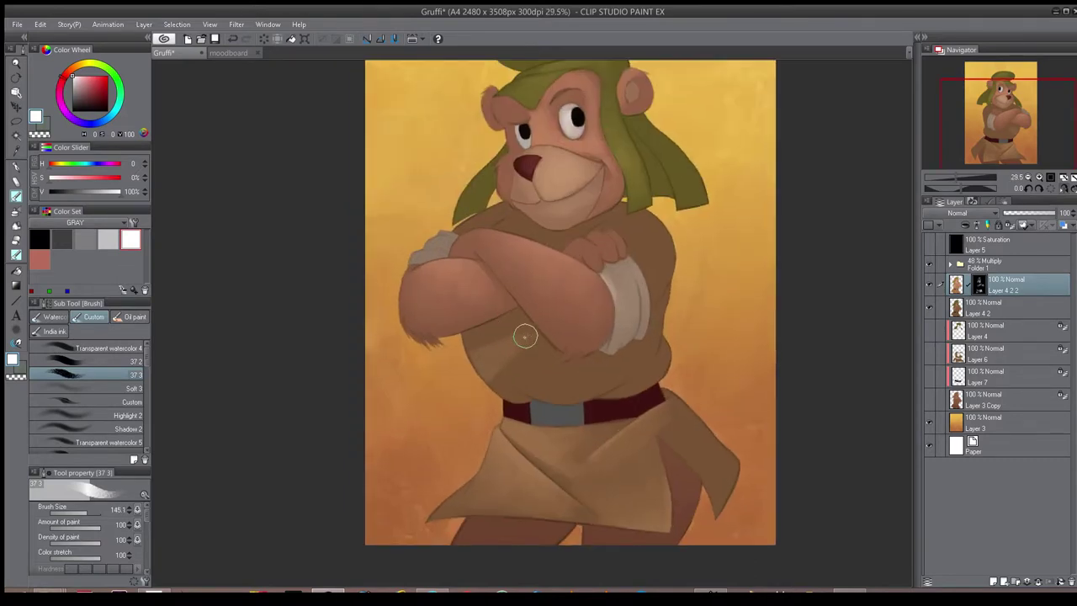
key("bracketleft")
key("bracketleft")
key("bracketleft")
mouse_move(468, 357)
left_mouse_down()
mouse_move(521, 341)
mouse_move(566, 366)
mouse_move(560, 377)
mouse_move(580, 349)
left_mouse_up()
- Spread the light across the lower belly above the belt, checking the figure mirrored and adjusting the brush size
key("h")
key("bracketright")
key("bracketright")
key("bracketright")
key("bracketright")
key("h")
key("bracketleft")
key("bracketleft")
key("bracketleft")
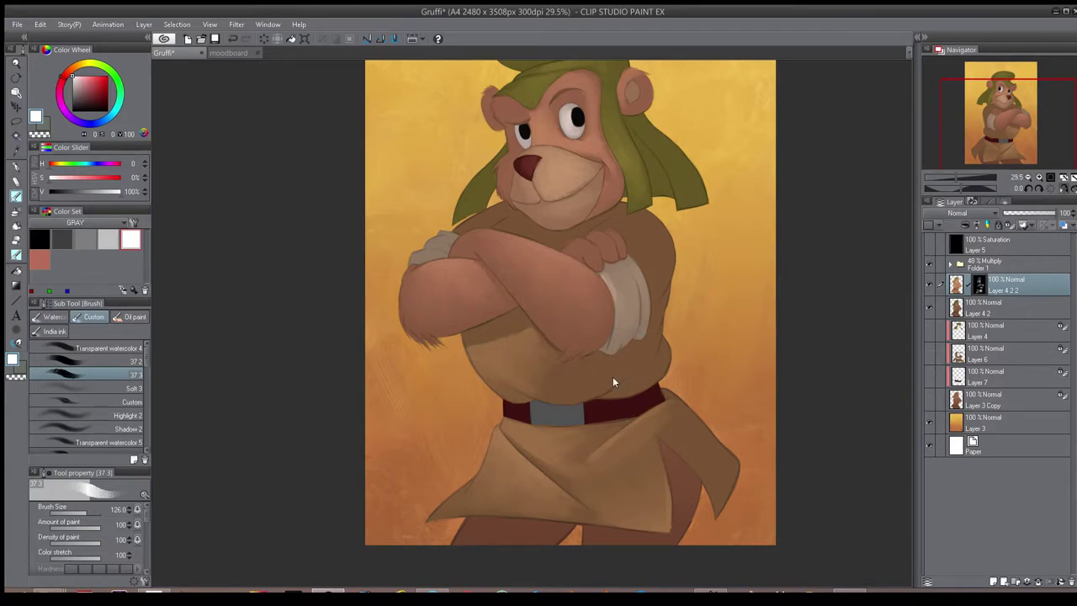
mouse_move(612, 370)
left_mouse_down()
mouse_move(595, 377)
mouse_move(635, 376)
mouse_move(613, 370)
left_mouse_up()
left_click_drag(522, 372, 536, 382)
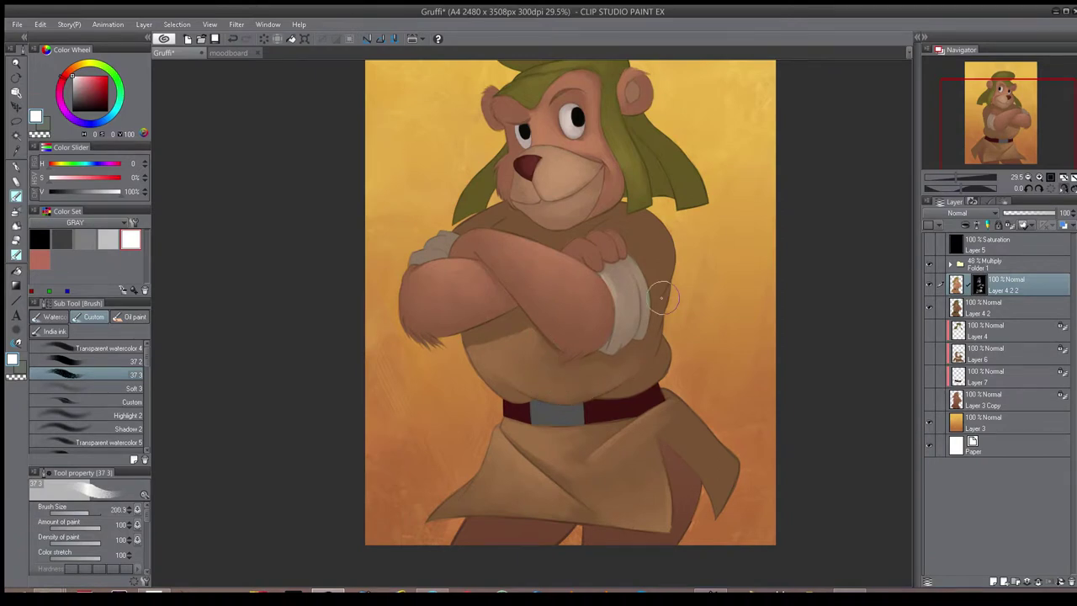
- Paint light on the tunic's shoulder between the hat's tail and the forearm with a smaller brush
scroll(662, 296, "up", 2)
left_click_drag(560, 294, 625, 328)
left_click_drag(545, 284, 489, 295)
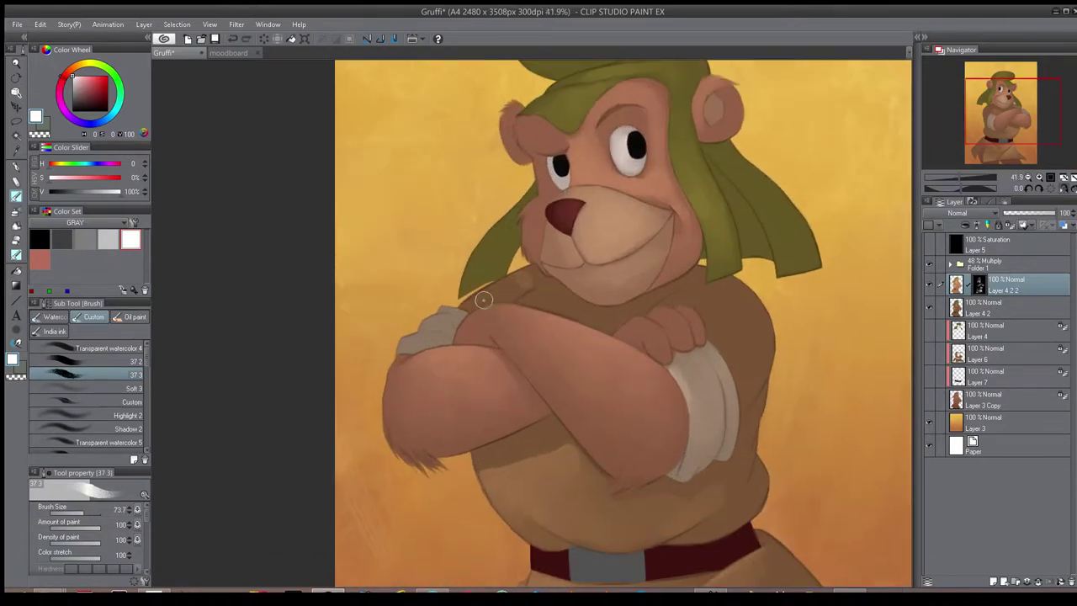
key("bracketleft")
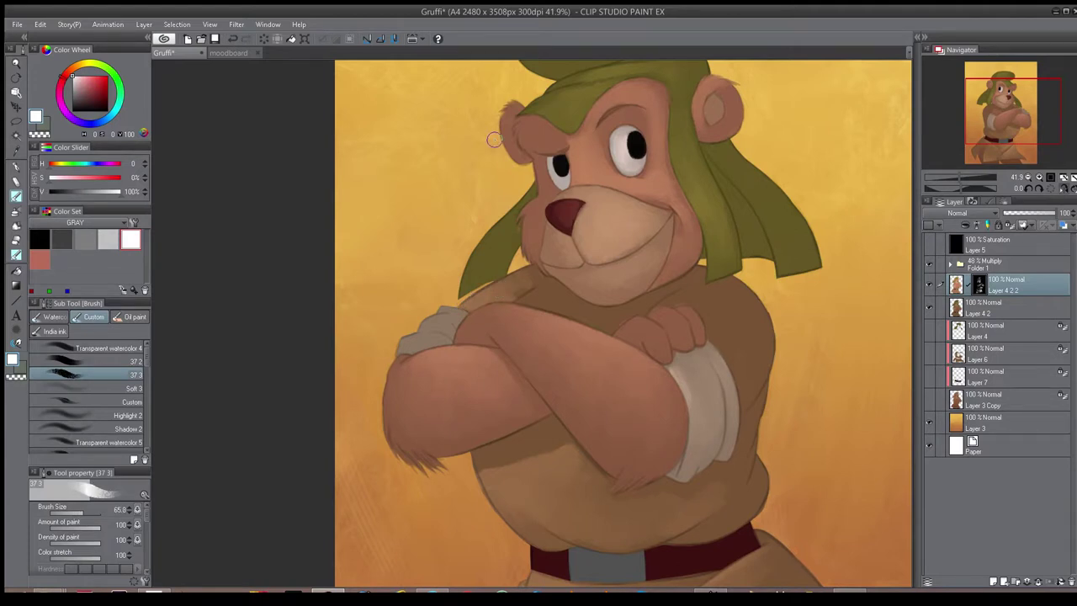
key("e")
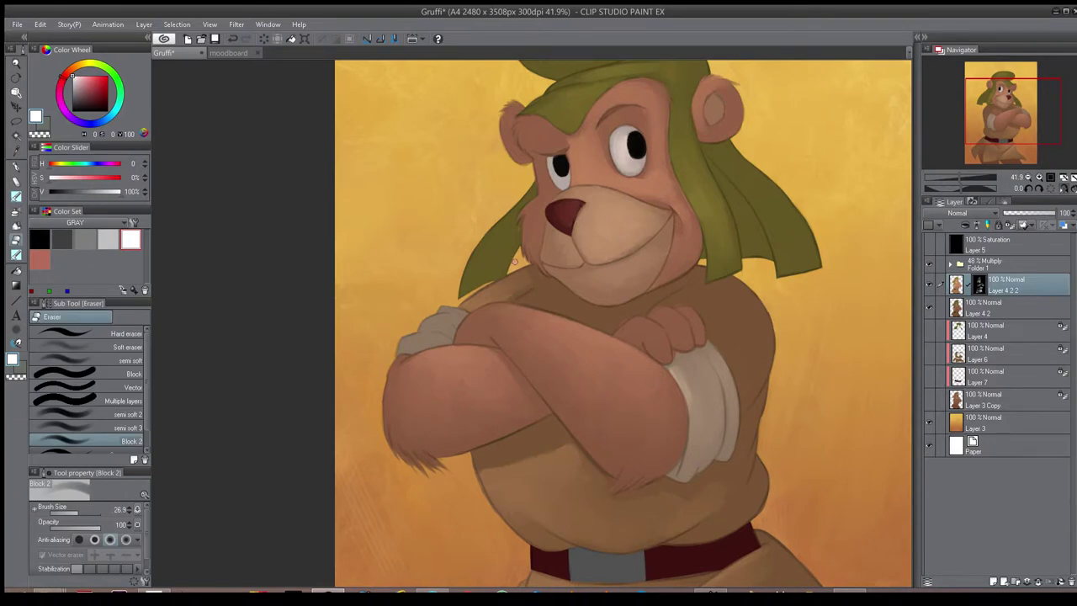
- Reveal light on the chest between the chin and the upper forearm, switching between the 37 3 brush and the eraser
key("b")
left_click_drag(517, 288, 564, 317)
scroll(571, 299, "up", 2)
key("e")
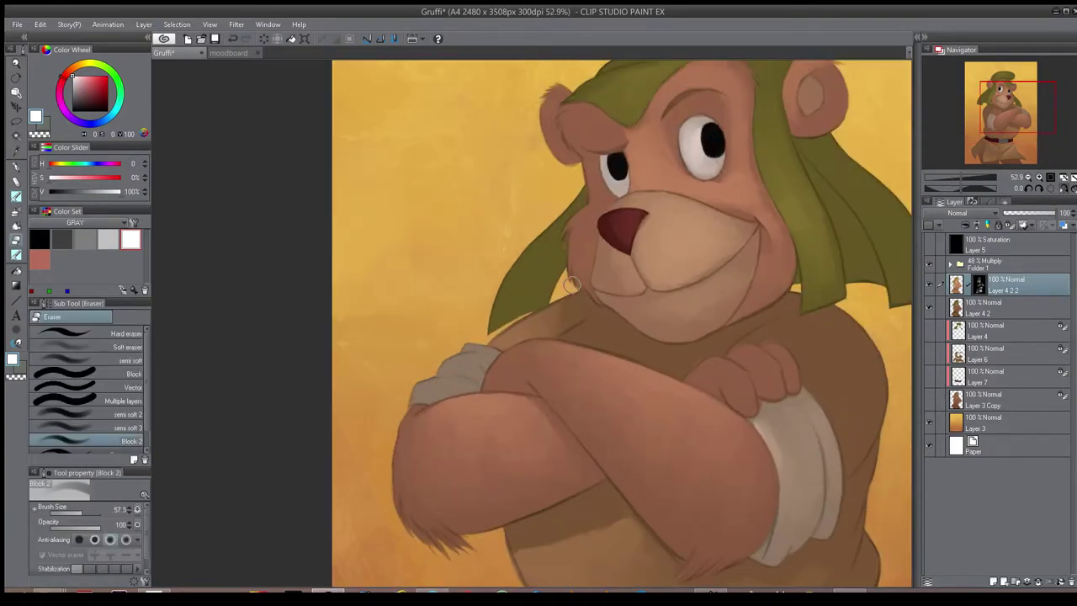
key("b")
left_click_drag(578, 335, 630, 352)
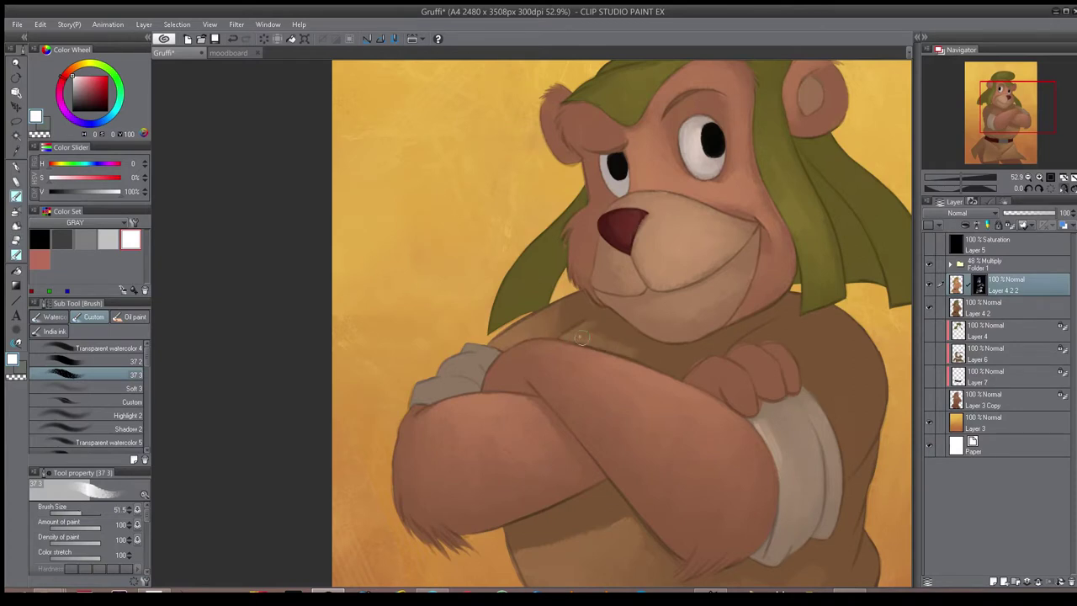
- With the canvas mirrored, undo a first stroke on the nearest finger and reveal its light with a larger brush
scroll(468, 220, "down", 3)
key("h")
scroll(615, 300, "up", 5)
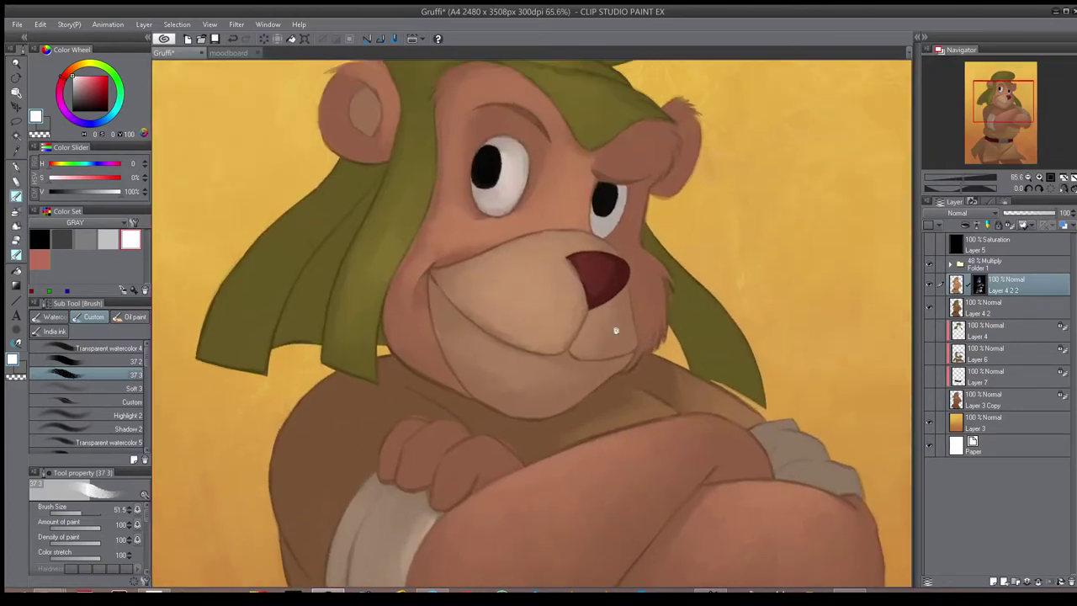
scroll(615, 330, "down", 6)
scroll(461, 252, "up", 3)
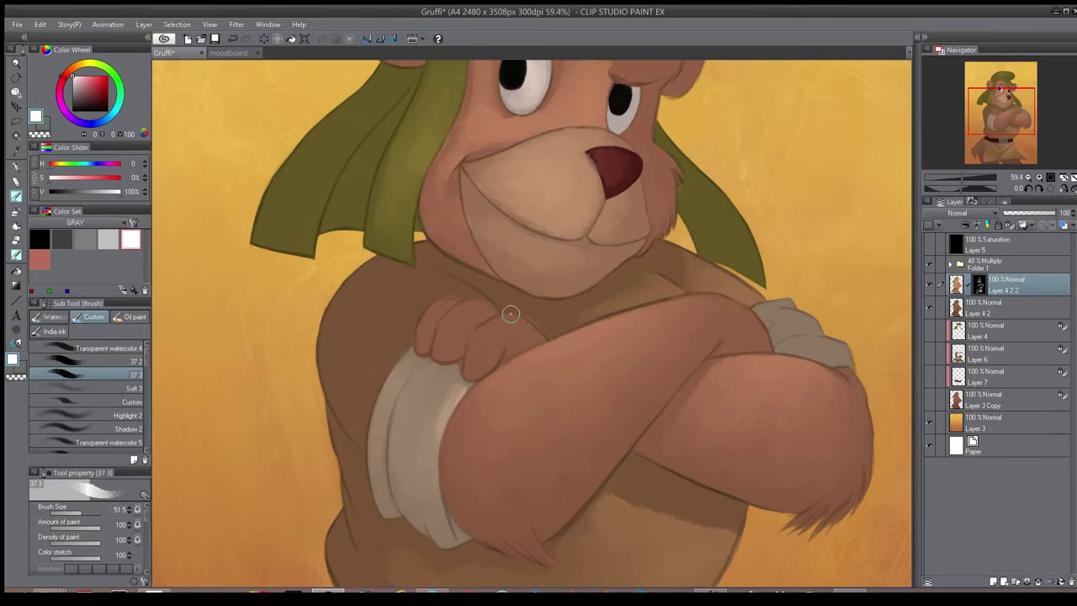
mouse_move(494, 322)
left_mouse_down()
mouse_move(507, 319)
mouse_move(483, 338)
mouse_move(512, 317)
left_mouse_up()
key("ctrl+z")
key("bracketright")
mouse_move(502, 325)
left_mouse_down()
mouse_move(483, 335)
mouse_move(494, 344)
mouse_move(506, 323)
mouse_move(521, 338)
left_mouse_up()
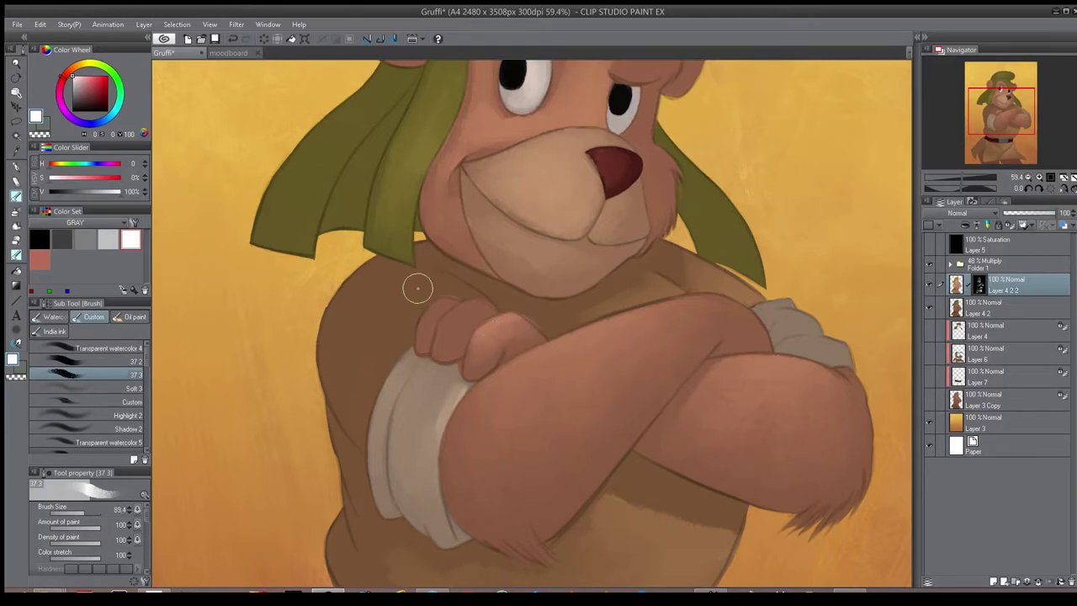
- Paint light on the remaining fingers of the hand resting above the cuff
key("bracketleft")
left_click_drag(457, 312, 459, 309)
scroll(446, 335, "down", 4)
scroll(448, 338, "up", 2)
key("bracketright")
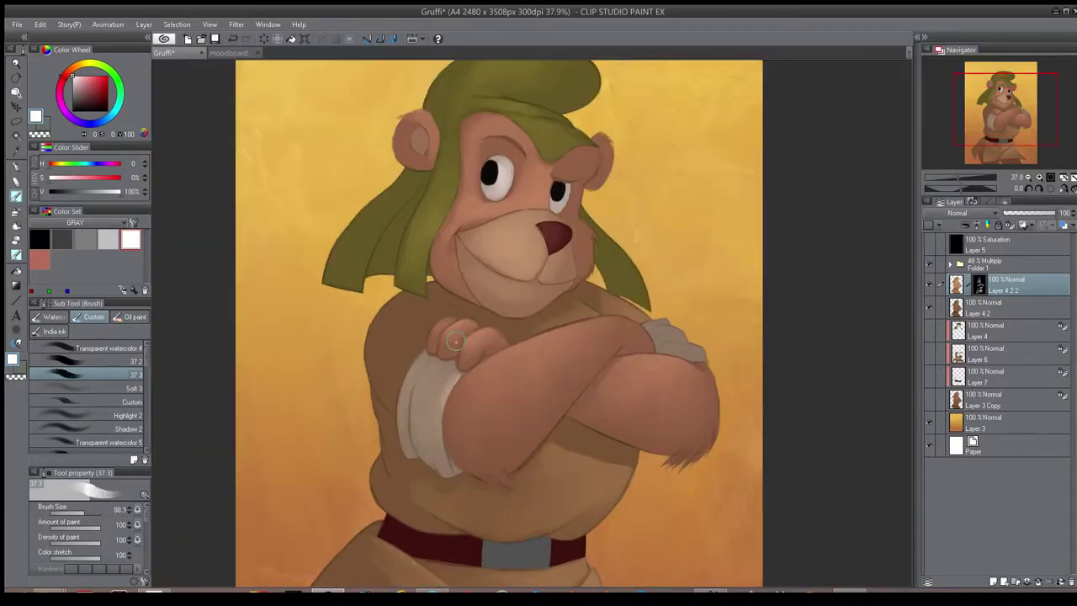
scroll(455, 340, "up", 1)
scroll(450, 344, "down", 2)
scroll(503, 343, "up", 1)
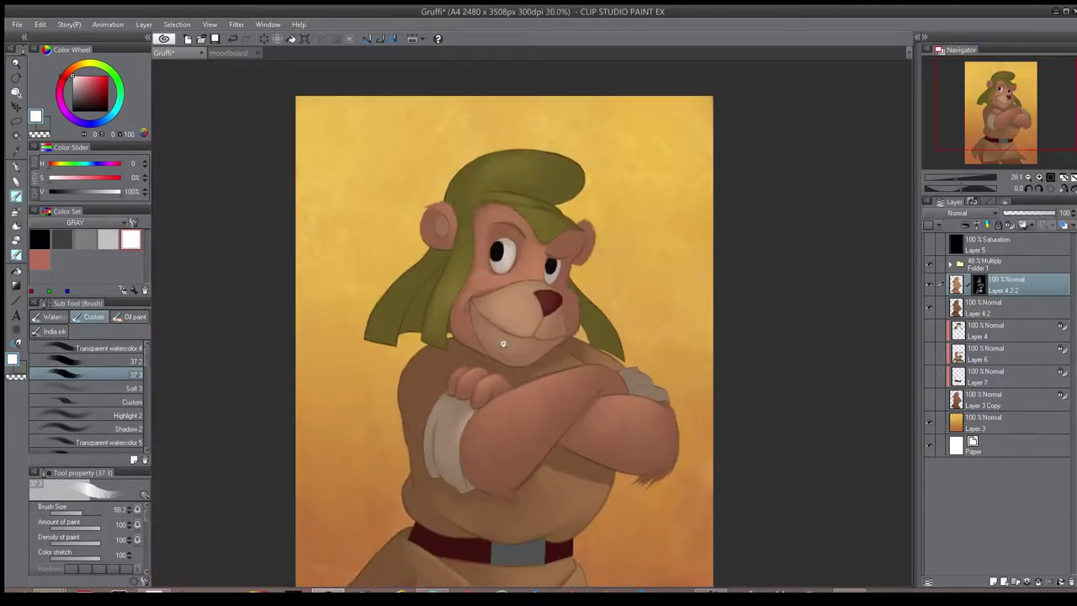
- Reveal light on the lower jaw and chin beneath the smile, checking it in both canvas orientations
scroll(501, 340, "up", 3)
key("bracketleft")
left_click_drag(494, 330, 461, 296)
key("h")
key("bracketright")
left_click_drag(576, 338, 594, 316)
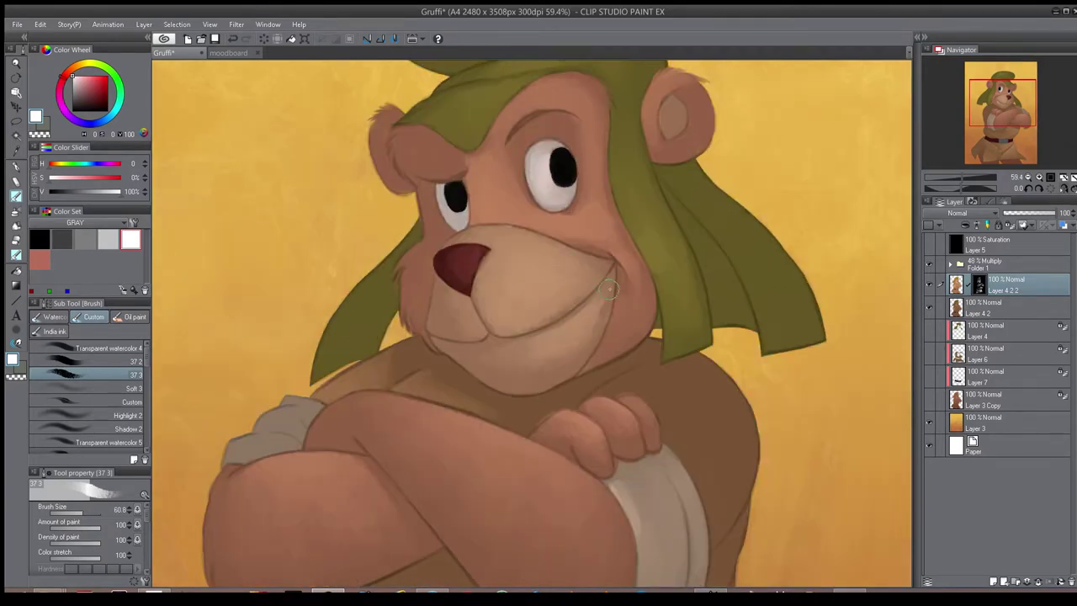
key("bracketright")
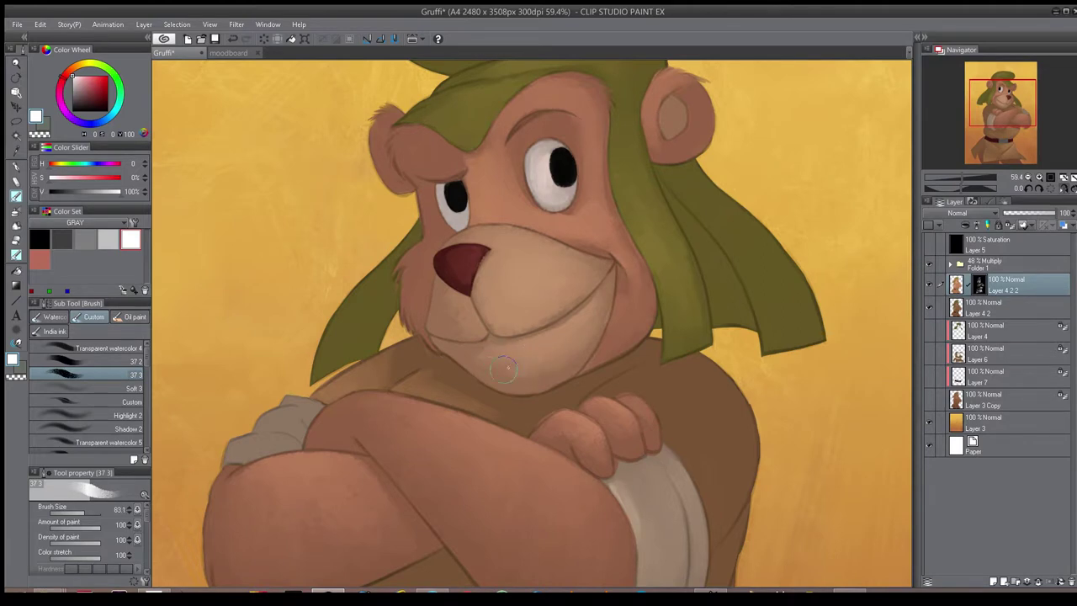
key("h")
scroll(534, 349, "down", 6)
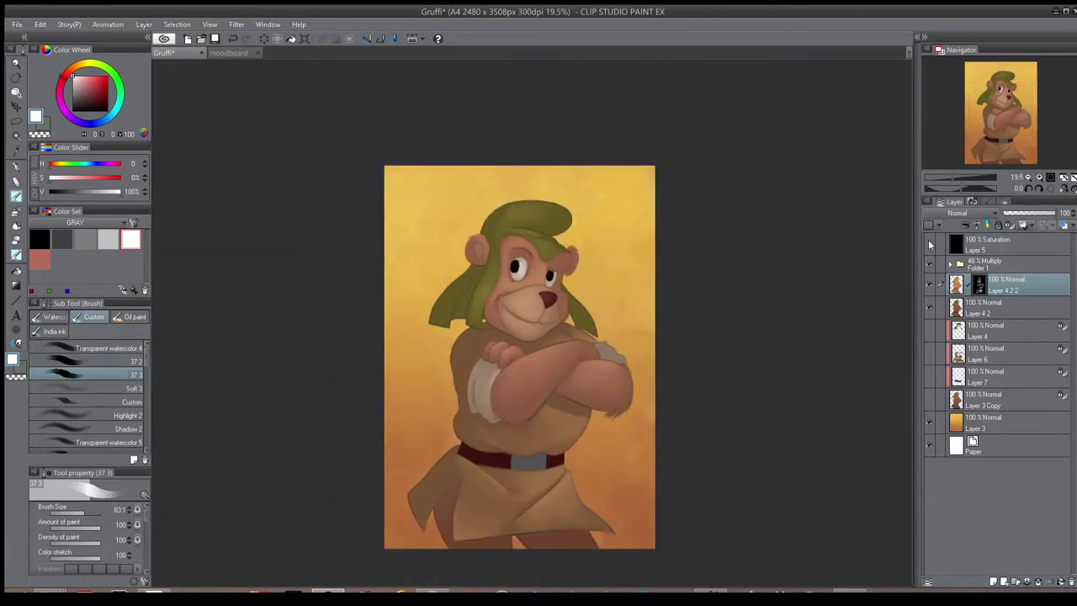
- Reveal soft light over the crown of the green hat with a slightly larger brush
scroll(544, 253, "up", 4)
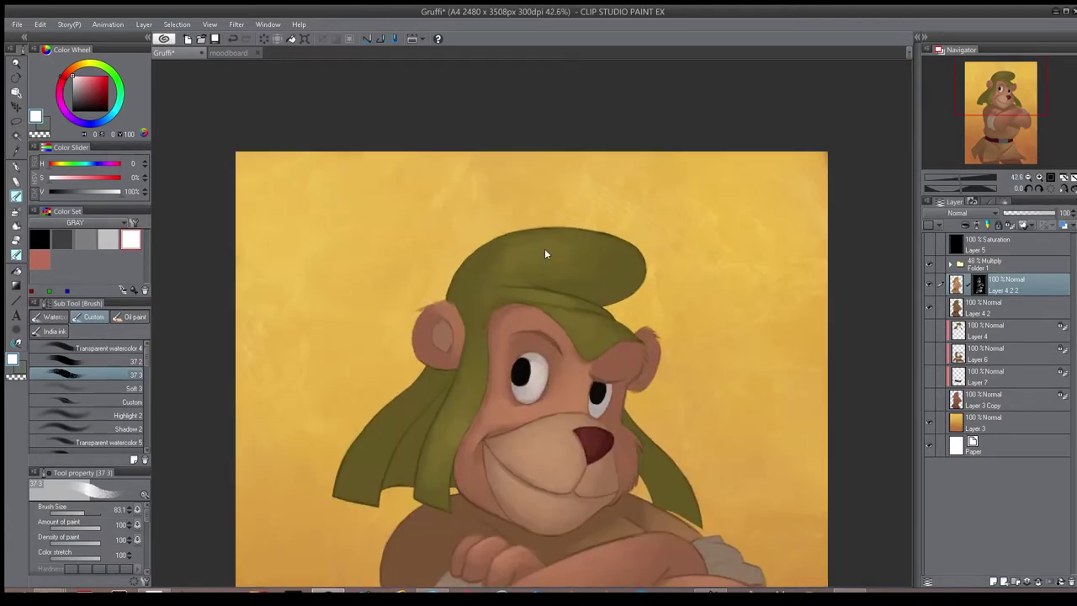
key("h")
key("bracketright")
left_click_drag(528, 248, 485, 243)
key("bracketright")
key("bracketleft")
scroll(583, 271, "down", 4)
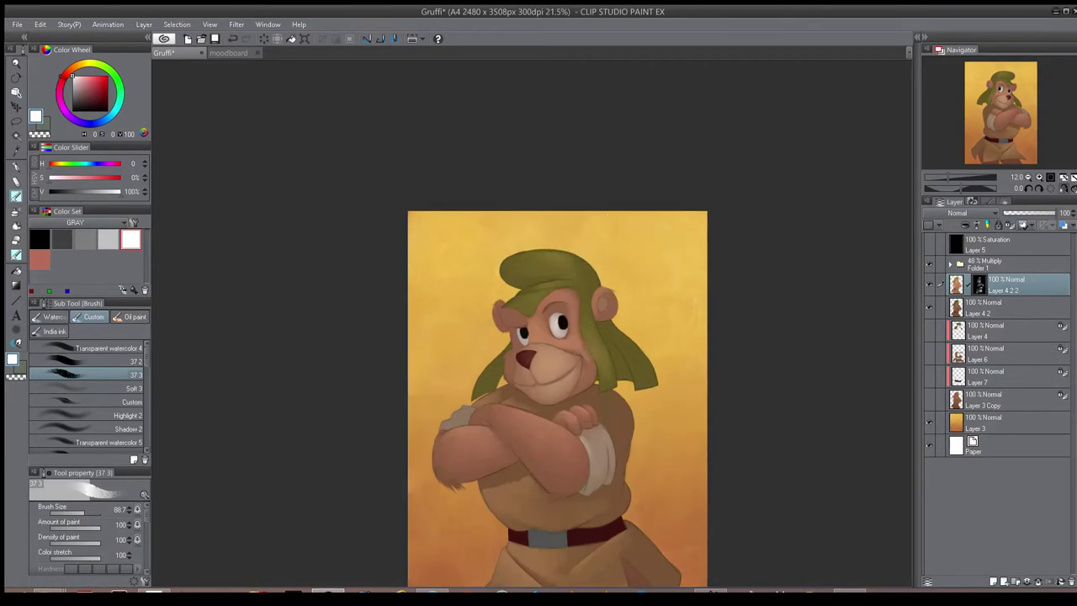
- Paint light down the hat's hanging flap beside the cheek
scroll(511, 361, "up", 3)
key("bracketleft")
key("bracketleft")
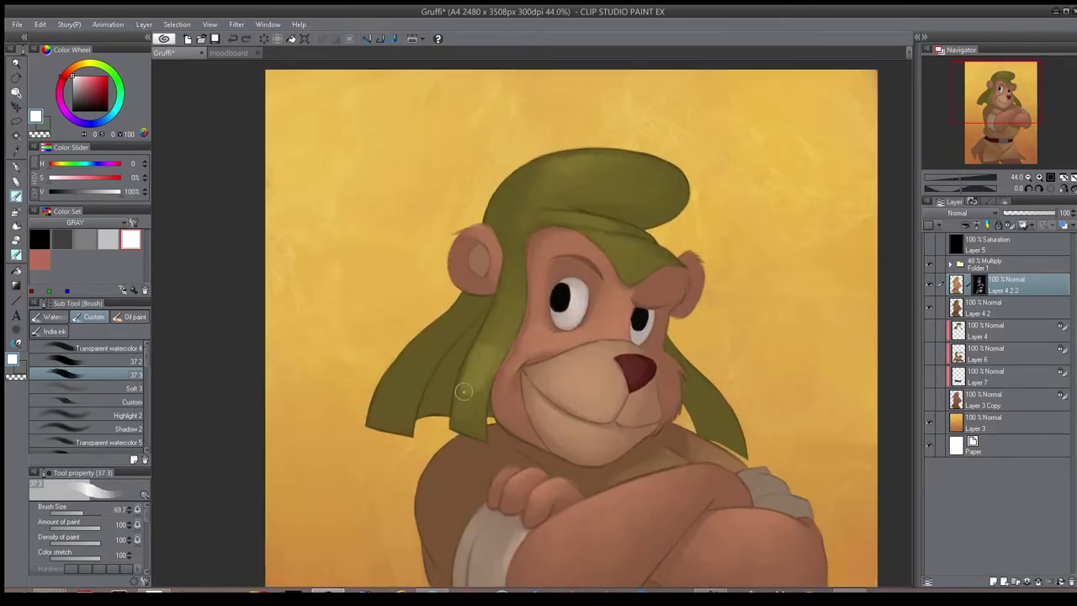
mouse_move(468, 370)
left_mouse_down()
mouse_move(483, 381)
mouse_move(495, 325)
mouse_move(484, 366)
left_mouse_up()
key("bracketright")
key("bracketleft")
key("bracketleft")
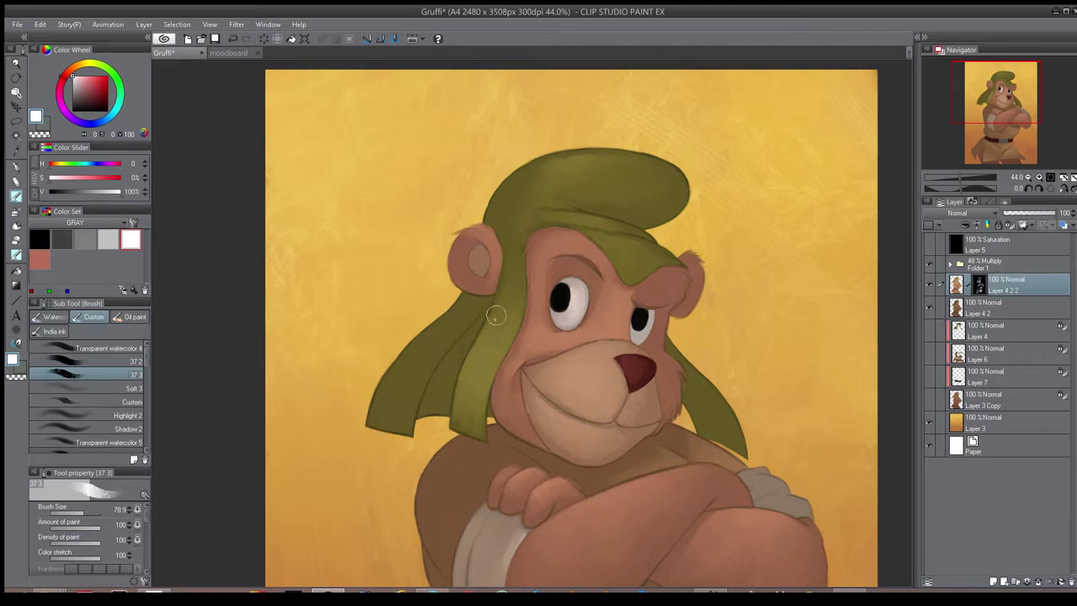
- Paint light along the hat's folds above the forehead with a smaller brush and soften it with the Block 2 eraser
key("bracketright")
key("bracketright")
key("bracketright")
key("bracketright")
key("bracketright")
key("bracketright")
key("bracketright")
key("h")
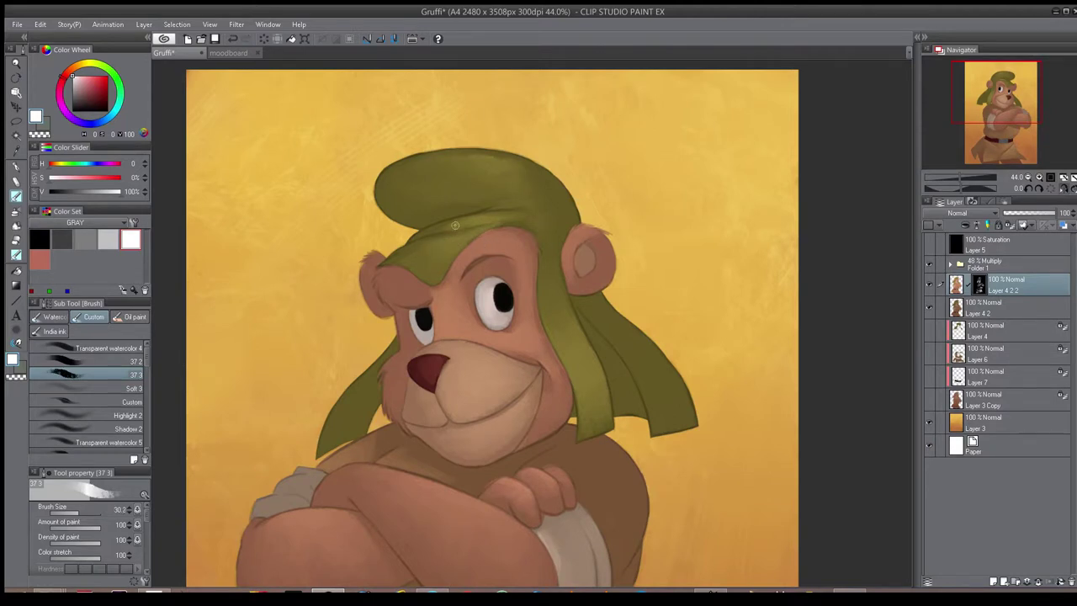
key("e")
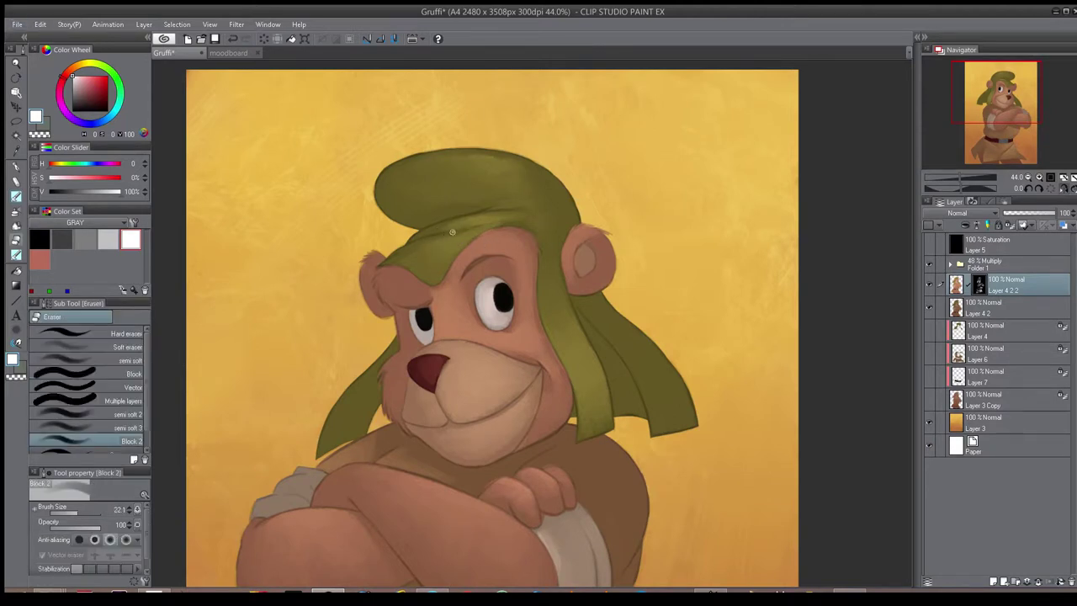
scroll(517, 206, "down", 5)
- Reveal light on the lowered brow with the 37 3 brush and soften its edge with the Block 2 eraser
key("h")
key("h")
key("h")
scroll(584, 307, "up", 5)
key("b")
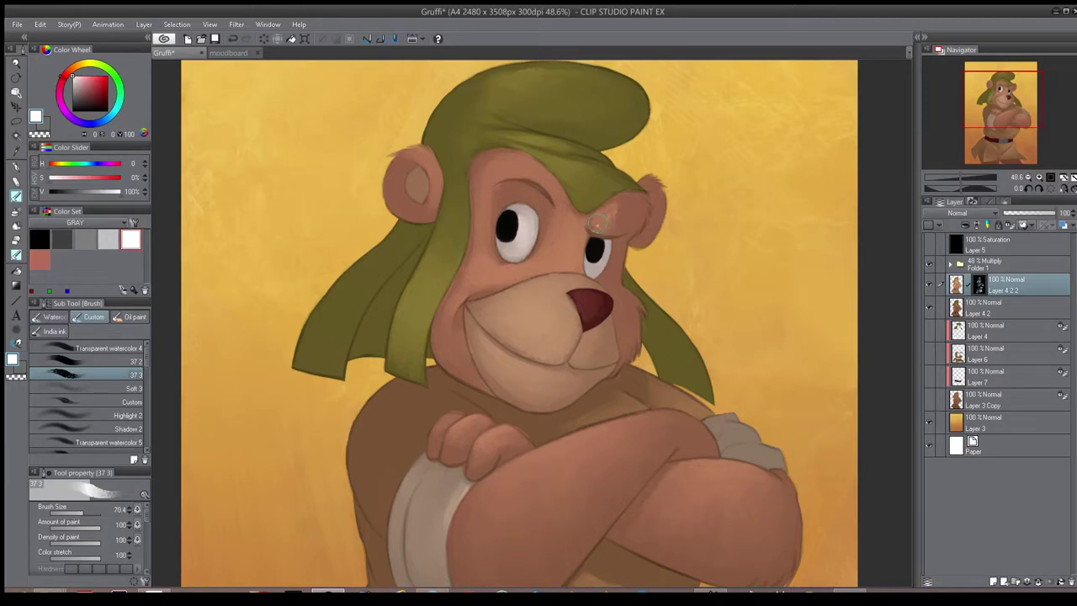
key("h")
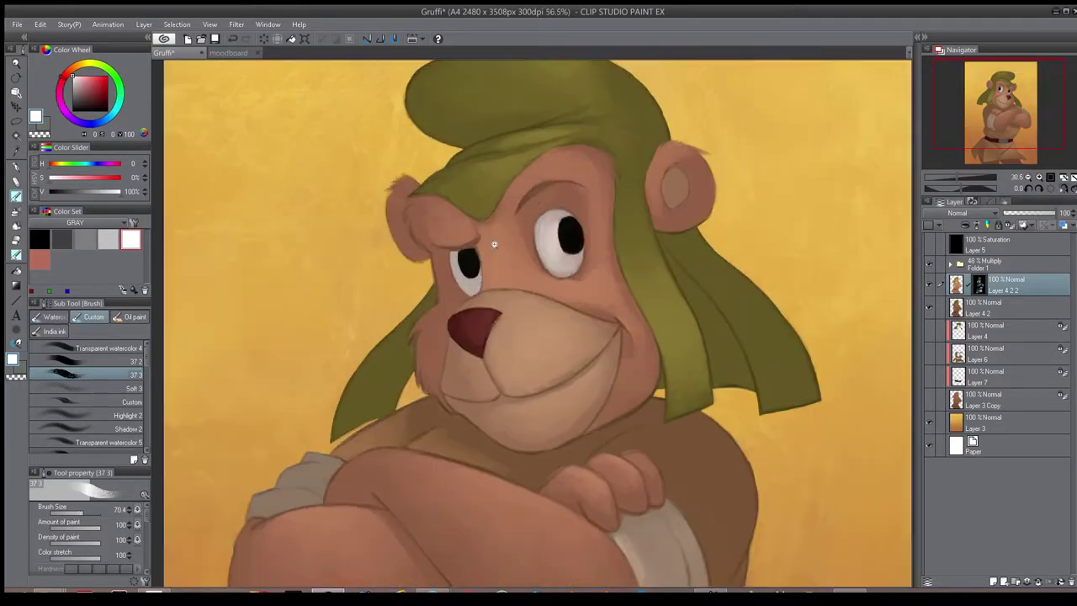
scroll(438, 229, "up", 2)
key("e")
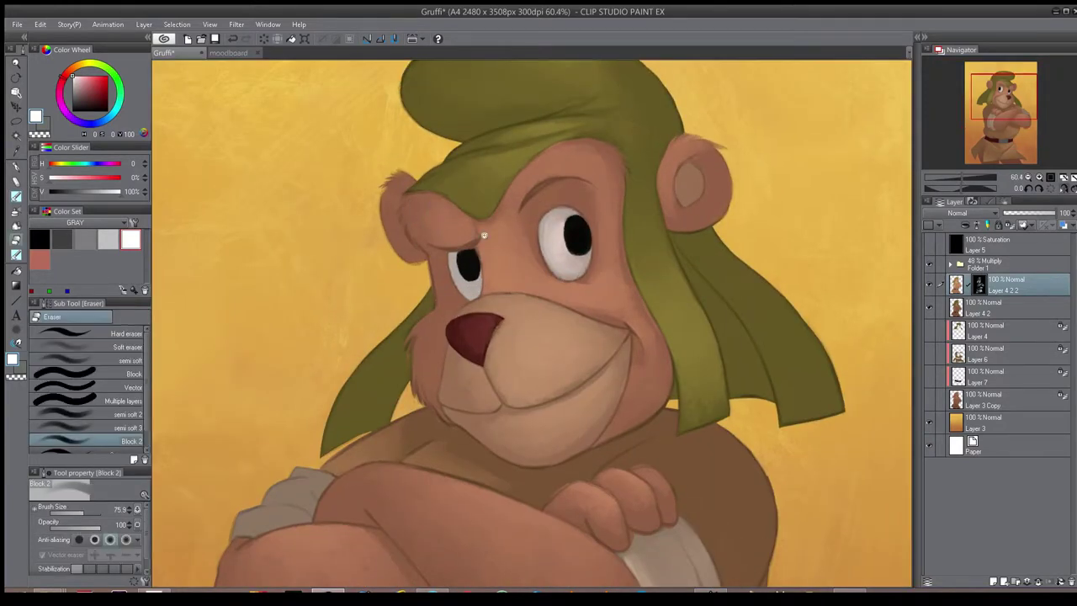
scroll(454, 223, "down", 3)
- Paint light on the white cuff and over the fingers resting above it
left_click_drag(440, 349, 487, 277)
scroll(505, 320, "up", 3)
key("b")
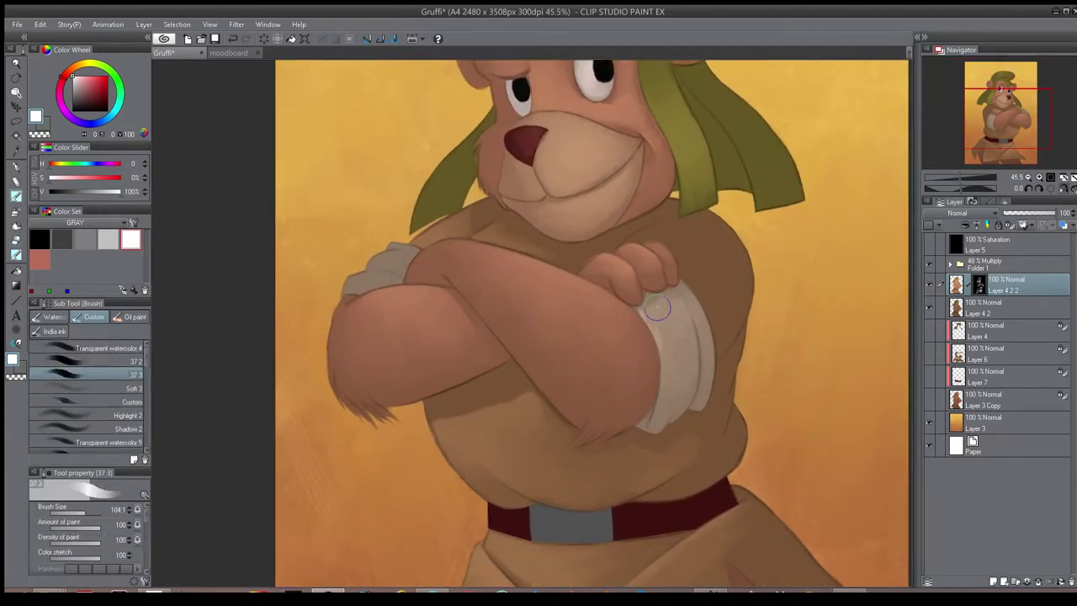
scroll(631, 362, "down", 3)
key("h")
scroll(429, 305, "up", 6)
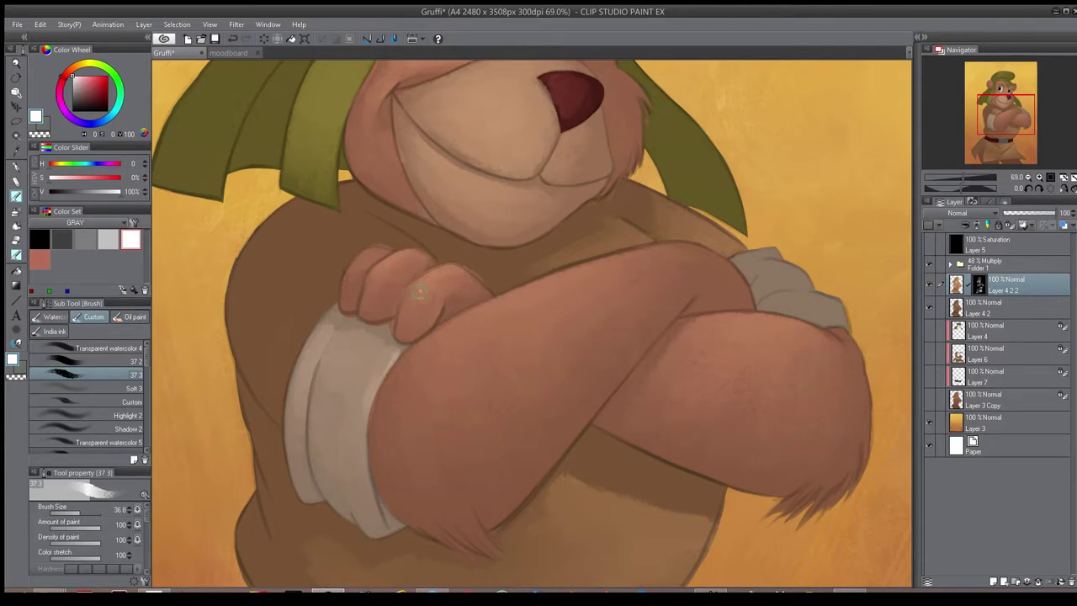
scroll(579, 327, "down", 4)
- Hide the Multiply line-art folder and soften the light beside the larger eye with the Block 2 eraser
scroll(589, 295, "up", 5)
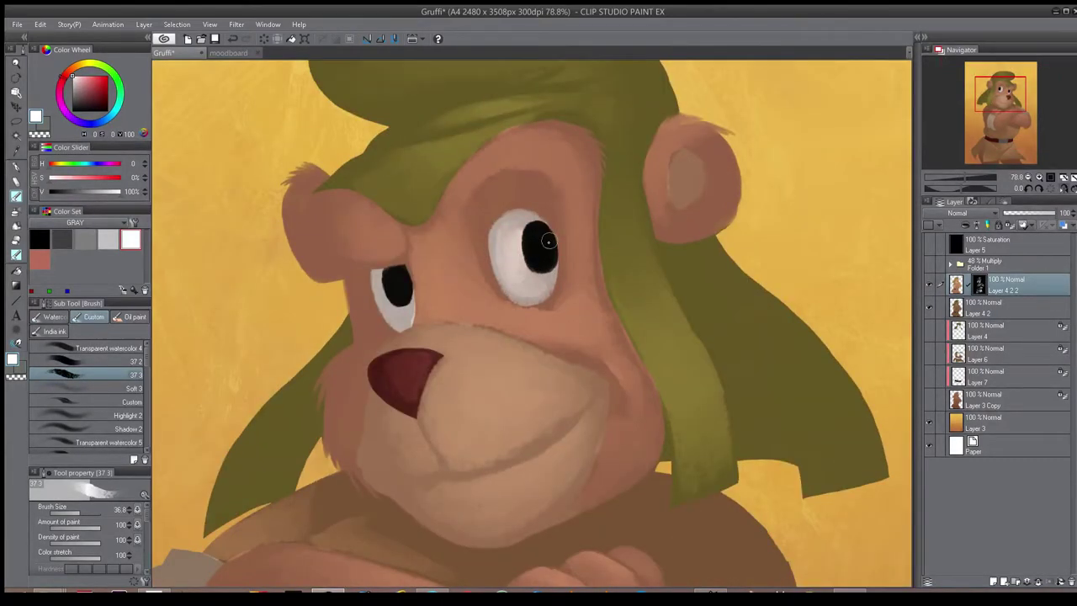
key("e")
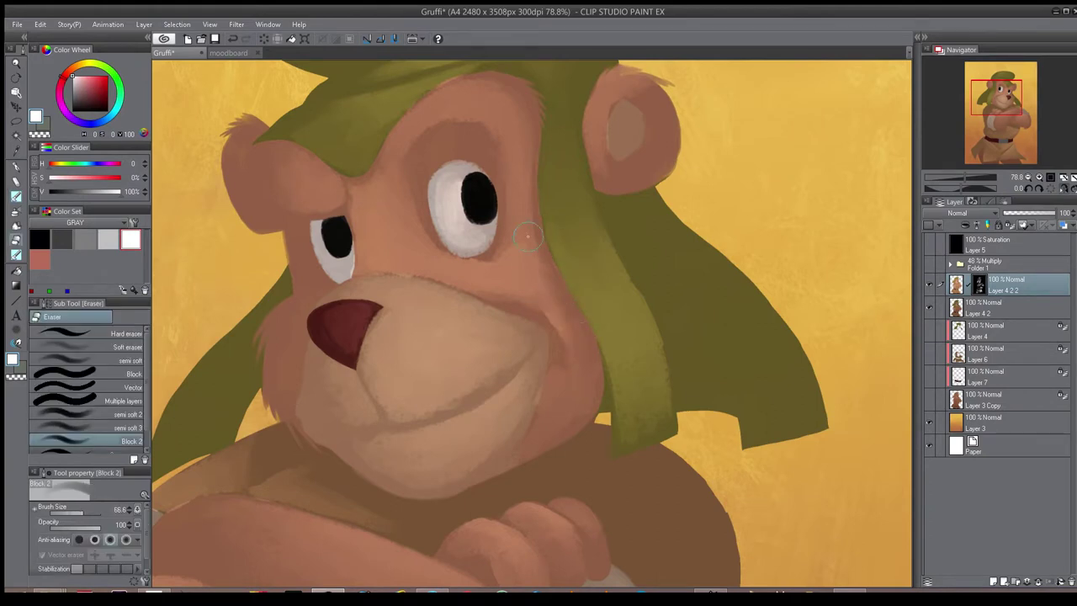
scroll(535, 270, "down", 5)
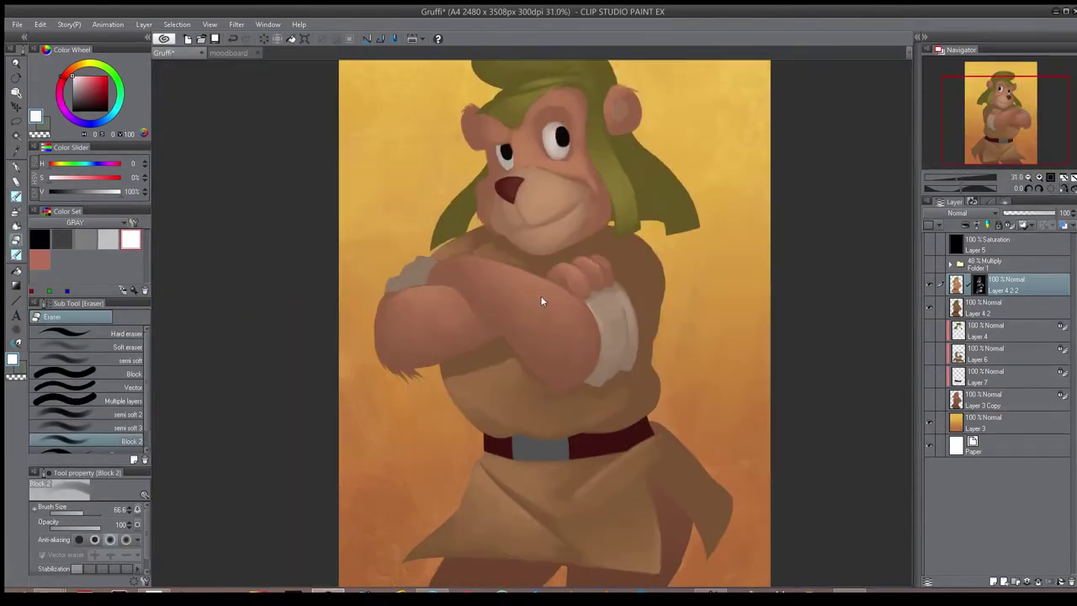
scroll(542, 293, "up", 3)
key("b")
left_click(65, 238)
key("x")
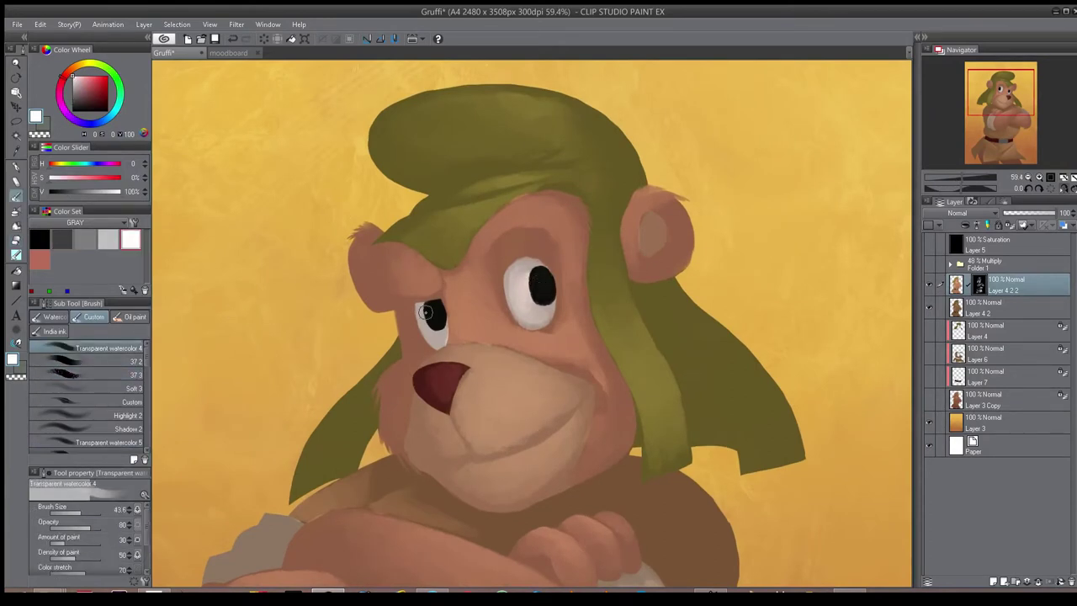
- Extend the light over the lower end of the hat's front flap beside the cheek with the 37 3 brush
scroll(458, 350, "down", 4)
key("h")
left_click_drag(544, 344, 489, 222)
scroll(471, 248, "up", 4)
mouse_move(531, 312)
left_mouse_down()
mouse_move(543, 315)
mouse_move(517, 320)
left_mouse_up()
key("b")
key("b")
key("b")
left_click(92, 374)
left_click_drag(523, 267, 527, 272)
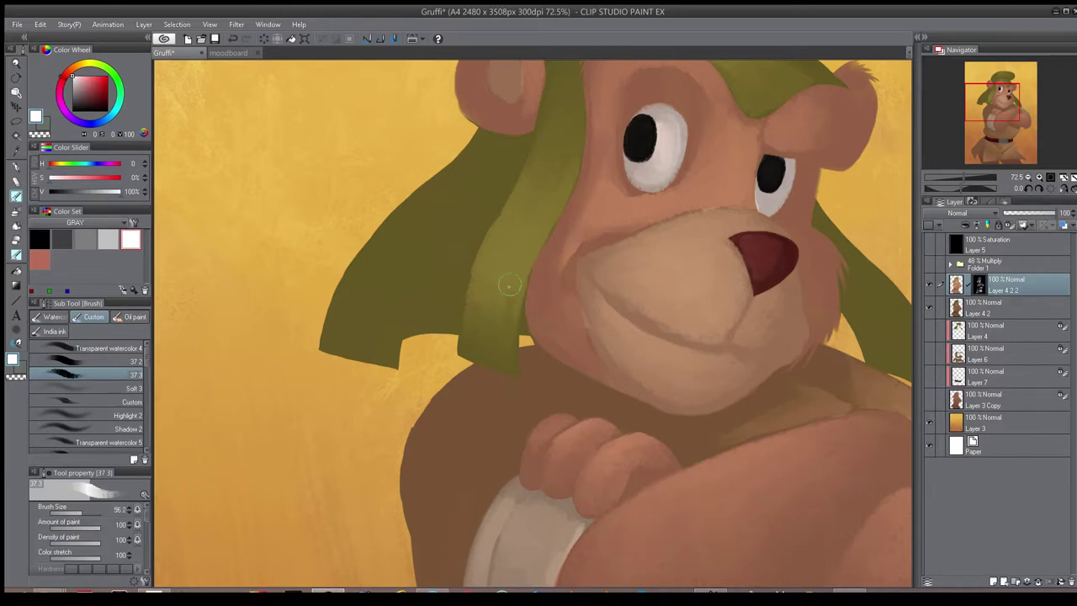
left_click_drag(504, 210, 465, 276)
key("bracketleft")
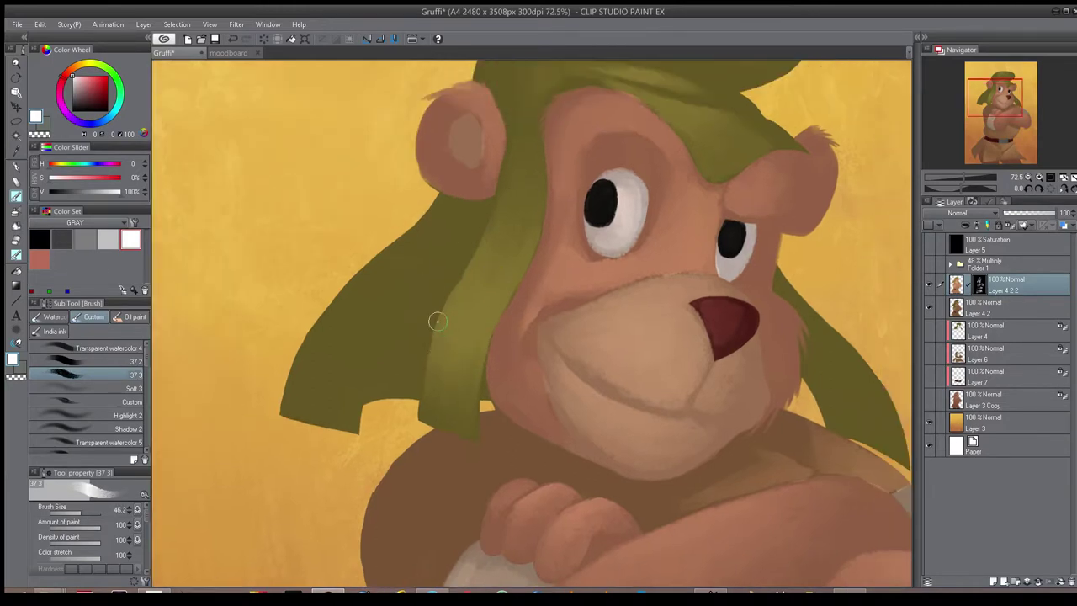
- Paint light on the hat's rear flap down to its lower edge with a larger brush
key("bracketright")
key("bracketright")
left_click_drag(525, 248, 418, 281)
left_click_drag(355, 366, 371, 359)
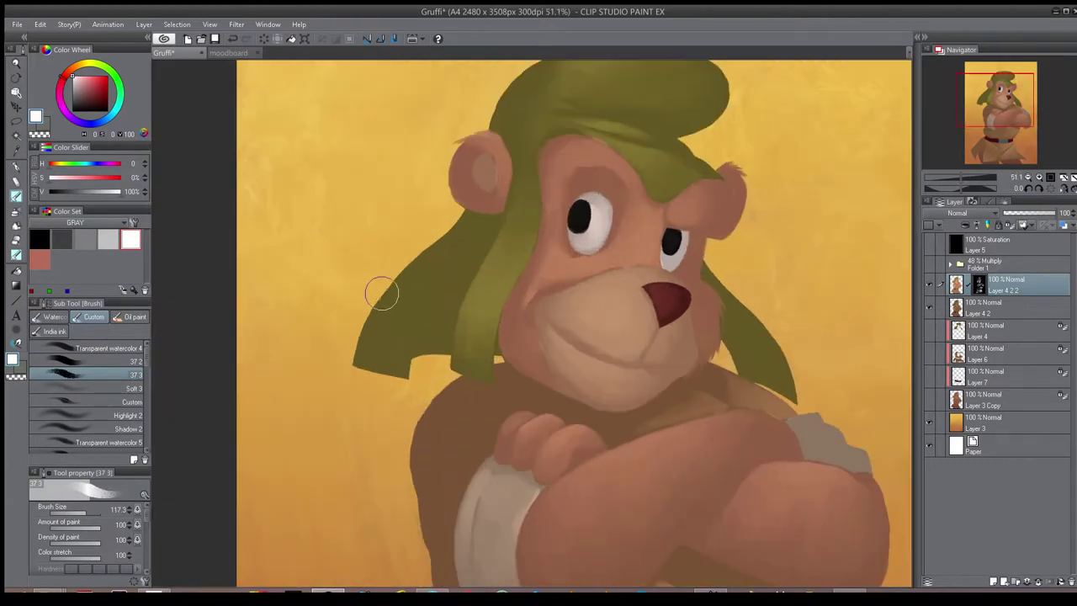
left_click_drag(382, 293, 376, 338)
key("[")
mouse_move(361, 352)
left_mouse_down()
mouse_move(384, 339)
mouse_move(405, 263)
mouse_move(400, 348)
left_mouse_up()
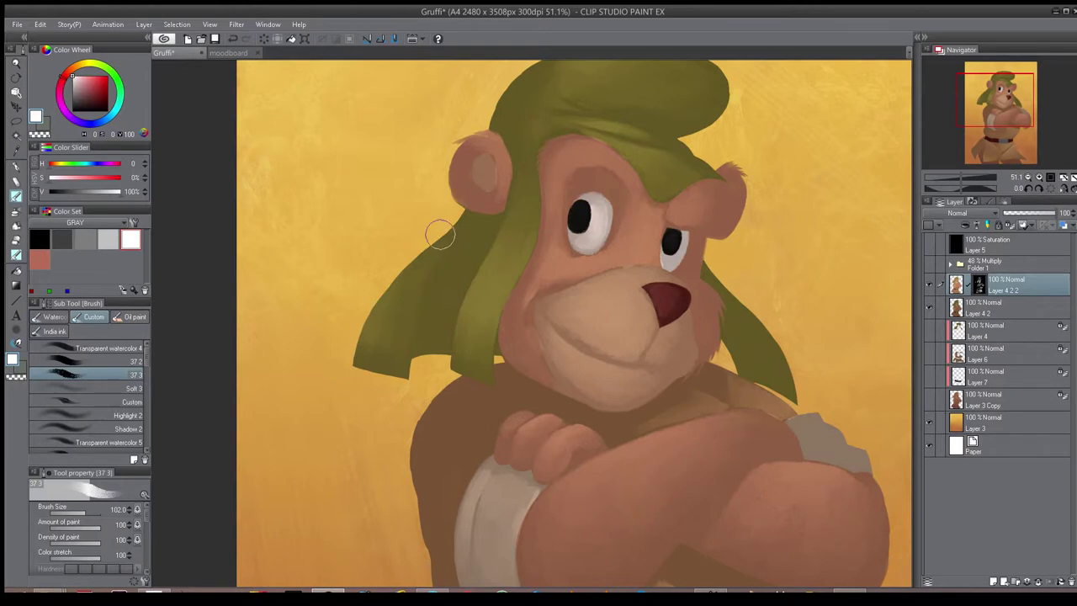
- Show the line-art folder and refine the light on the hat's rear flap with a smaller brush
left_click(928, 265)
key("[")
key("[")
key("[")
key("[")
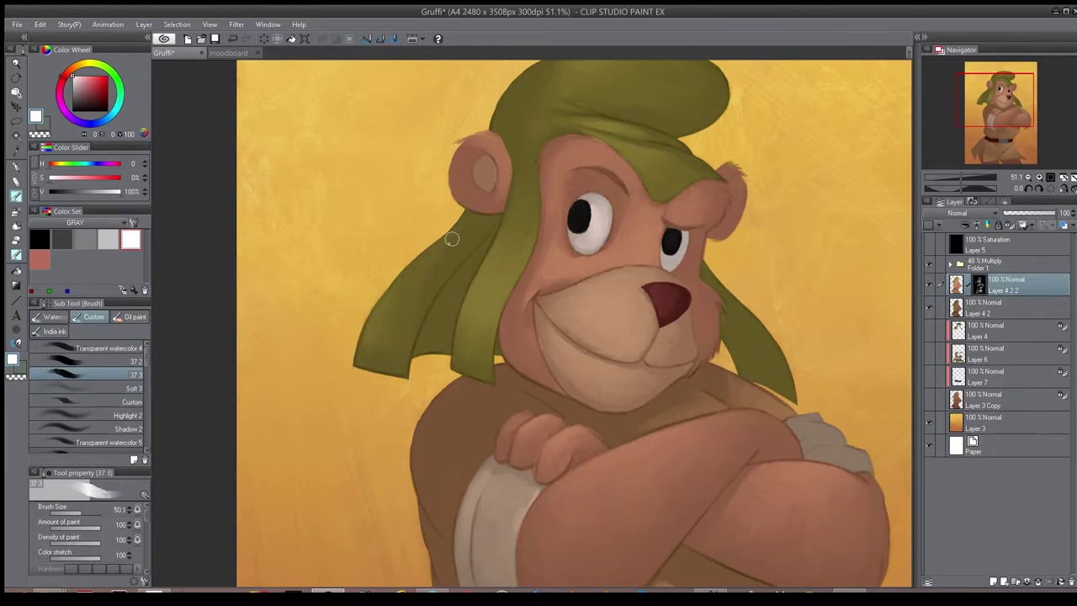
key("]")
key("]")
key("]")
mouse_move(384, 333)
left_mouse_down()
mouse_move(385, 307)
mouse_move(407, 324)
mouse_move(414, 286)
mouse_move(411, 321)
mouse_move(442, 267)
mouse_move(389, 304)
mouse_move(426, 295)
mouse_move(387, 305)
mouse_move(417, 298)
mouse_move(433, 273)
mouse_move(413, 279)
mouse_move(397, 328)
mouse_move(421, 306)
mouse_move(366, 329)
mouse_move(363, 358)
mouse_move(388, 334)
left_mouse_up()
left_click_drag(709, 305, 699, 331)
- Compare the figure with the masked light layer on and off, and check it with the Saturation layer
key("h")
left_click_drag(522, 337, 645, 260)
left_click(930, 285)
left_click(930, 285)
left_click_drag(588, 320, 572, 359)
left_click(930, 285)
left_click(930, 286)
left_click(929, 247)
left_click(930, 247)
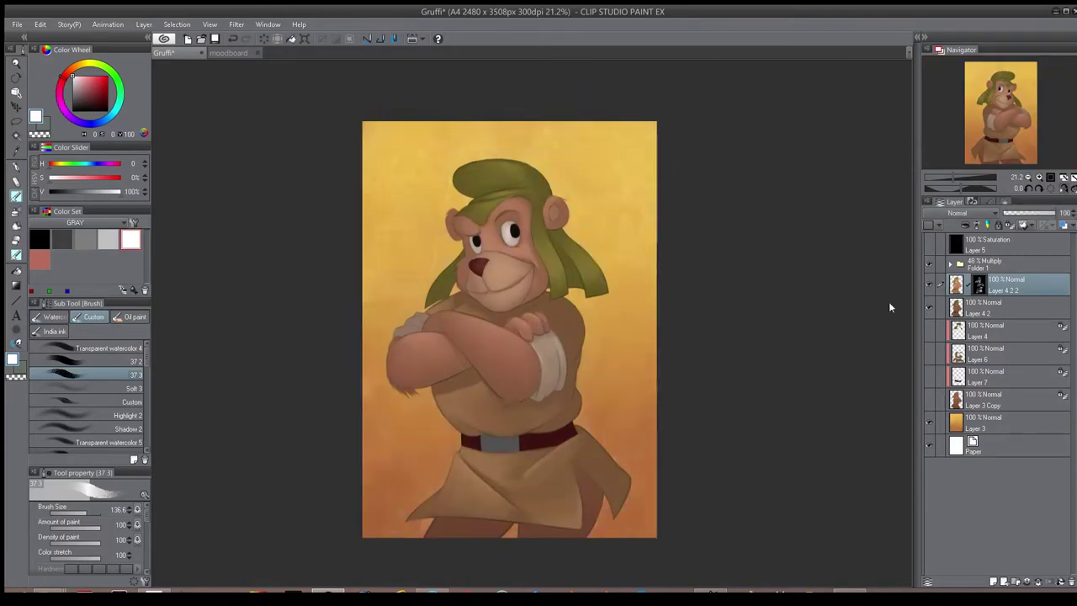
- Hide the line-art folder and paint light on the hat's far flap above the shoulder, reducing the brush to about 80
key("h")
scroll(599, 371, "up", 2)
scroll(505, 238, "down", 2)
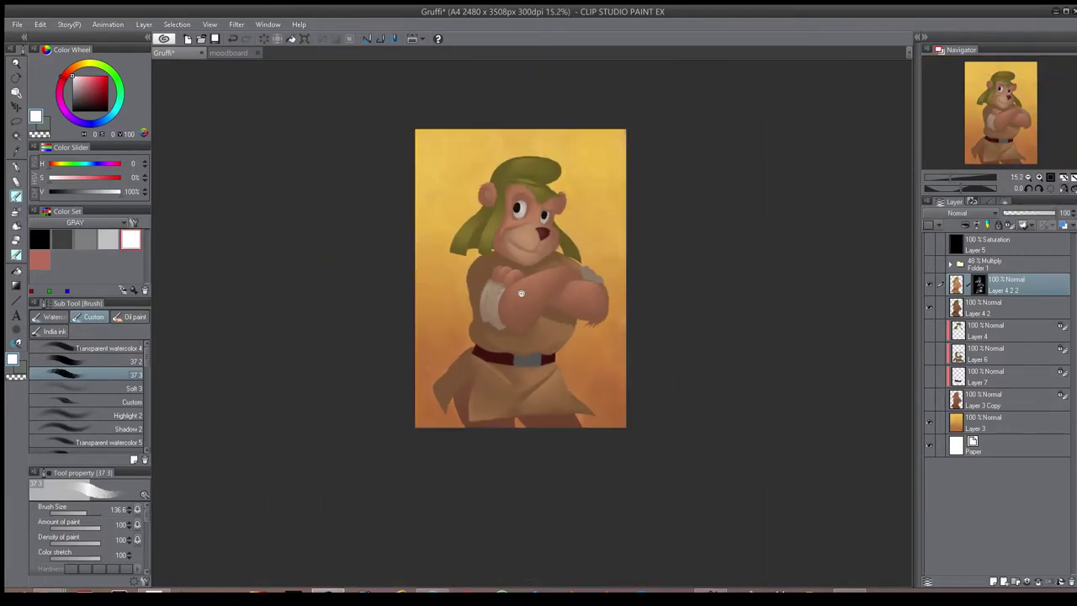
scroll(497, 230, "up", 3)
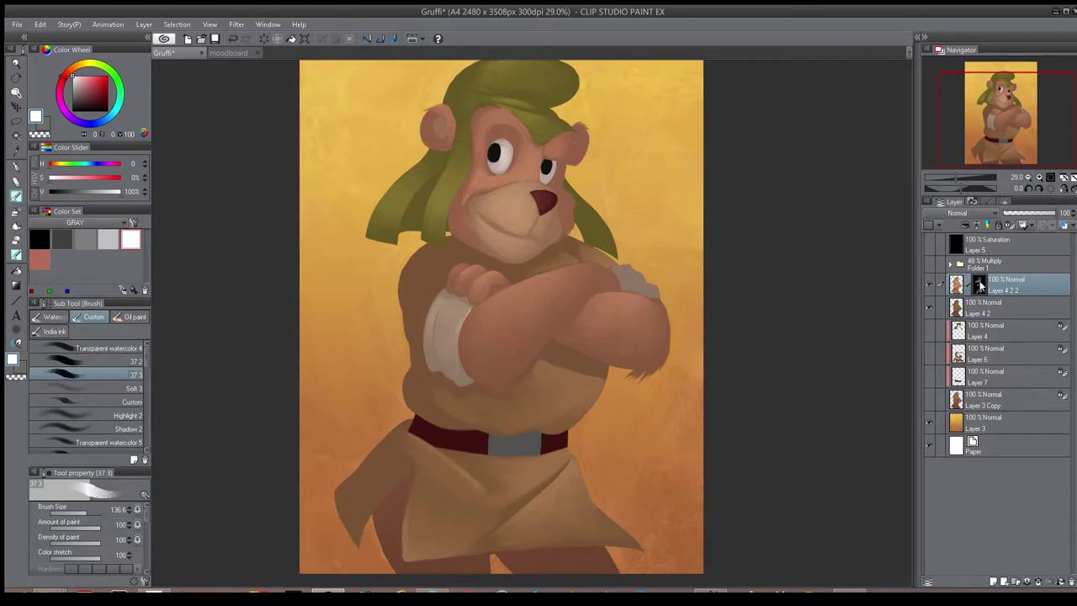
key("b")
left_click_drag(597, 131, 623, 197)
key("b")
key("b")
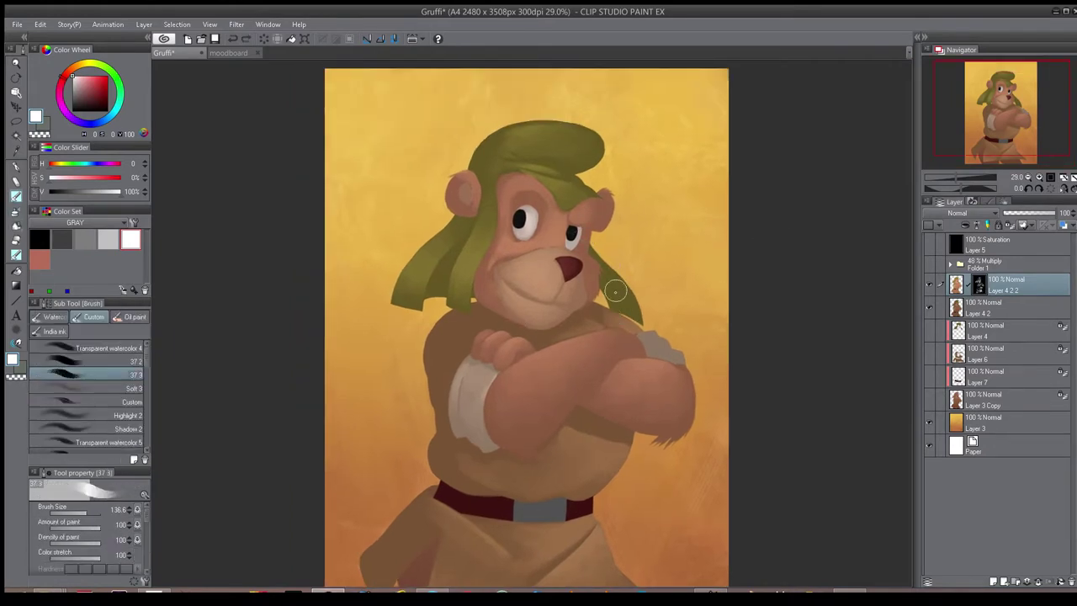
left_click_drag(618, 289, 622, 303)
key("[")
key("[")
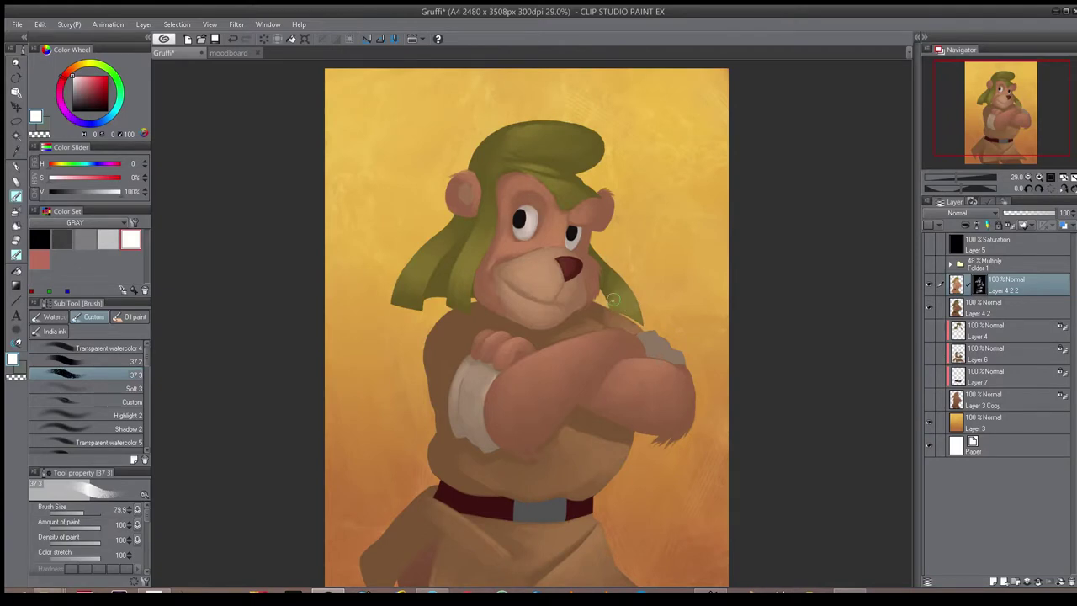
left_click_drag(635, 206, 541, 199)
left_click_drag(614, 231, 629, 151)
- Show the line-art folder and refine the light between the eyes with a small brush, checking both canvas orientations
left_click(1064, 187)
left_click(929, 265)
left_click_drag(461, 137, 477, 176)
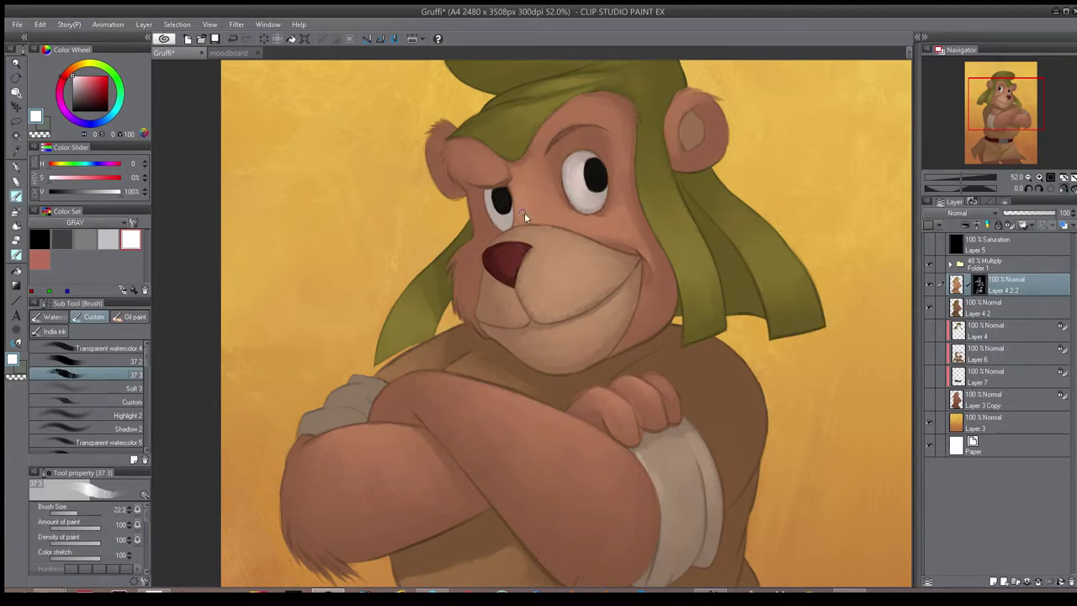
key("h")
left_click_drag(539, 221, 537, 169)
key("h")
left_click_drag(613, 169, 513, 189)
key("h")
key("h")
key("h")
left_click_drag(504, 289, 582, 276)
left_click(929, 286)
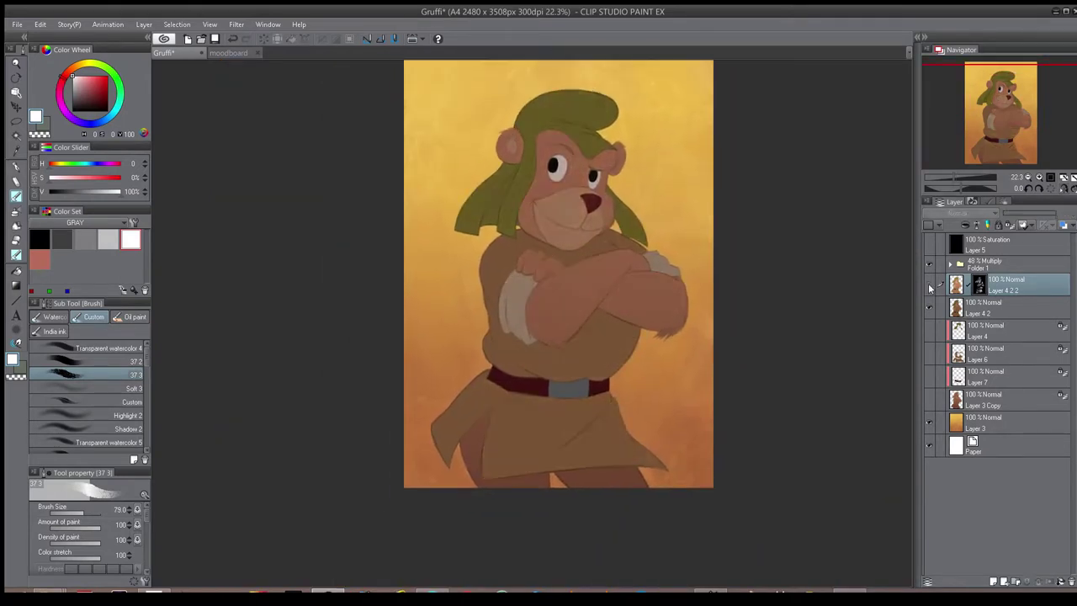
- Hide the line-art folder and brighten the inner end of the lowered brow
key("h")
scroll(515, 198, "up", 3)
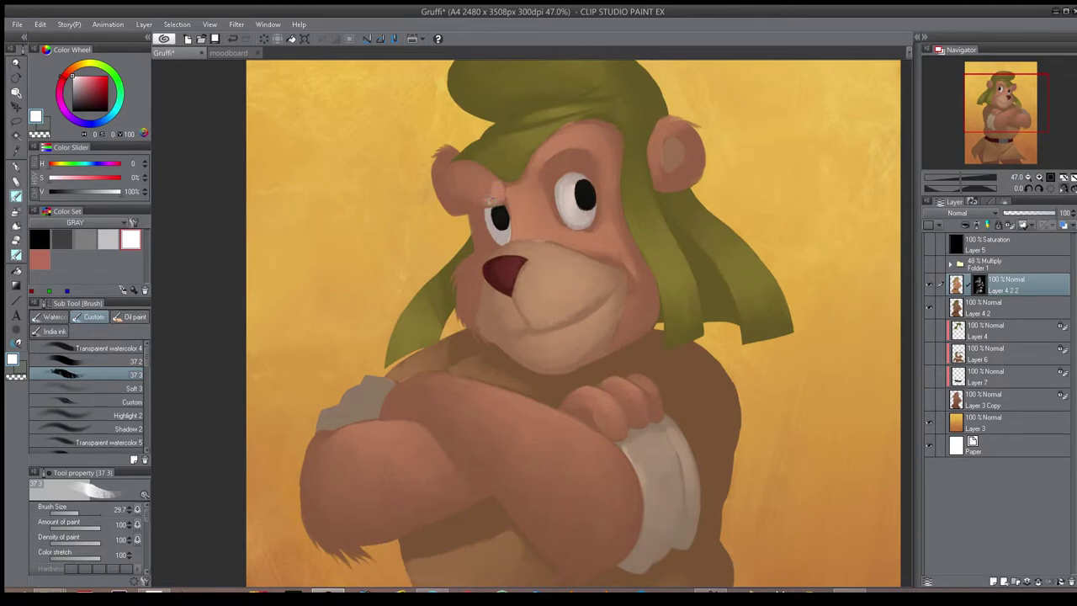
key("h")
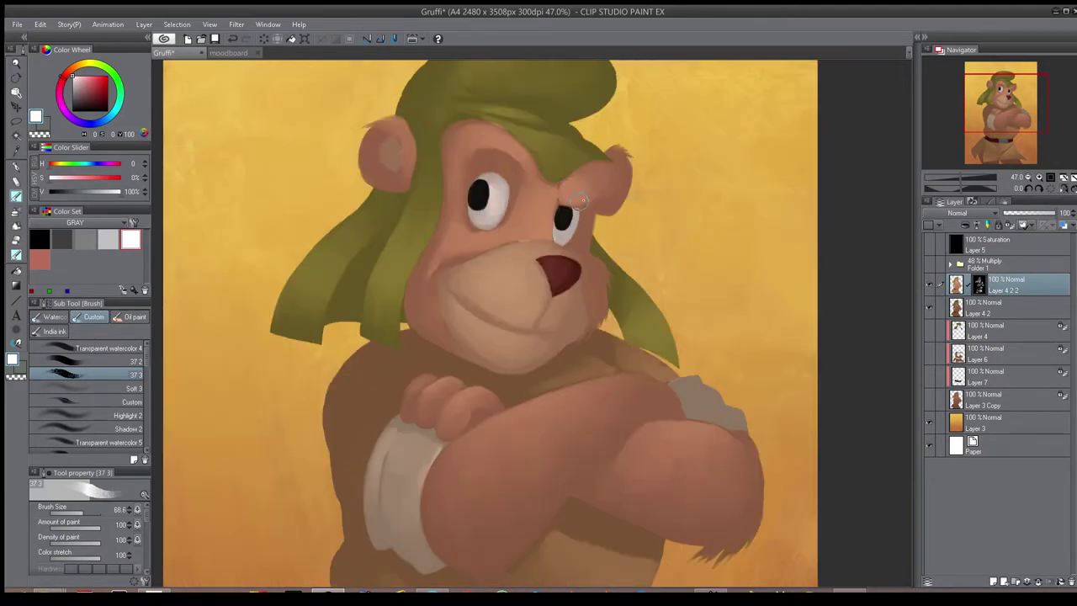
key("h")
scroll(485, 243, "up", 2)
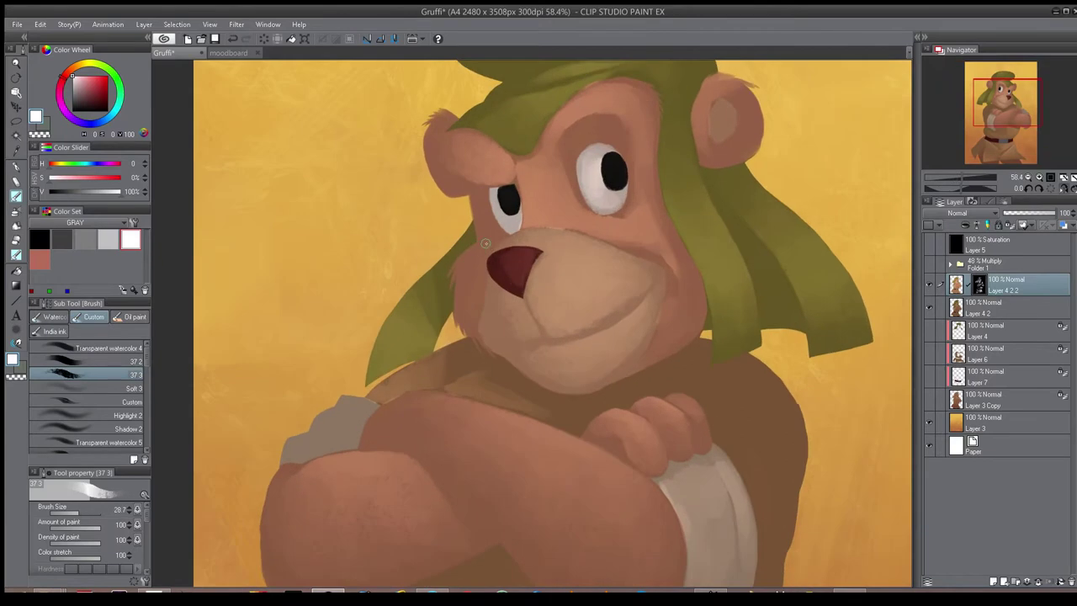
- Paint light on the far cheek and the chin, checking it with the light layer off and on
key("bracketright")
left_click_drag(455, 286, 471, 309)
key("h")
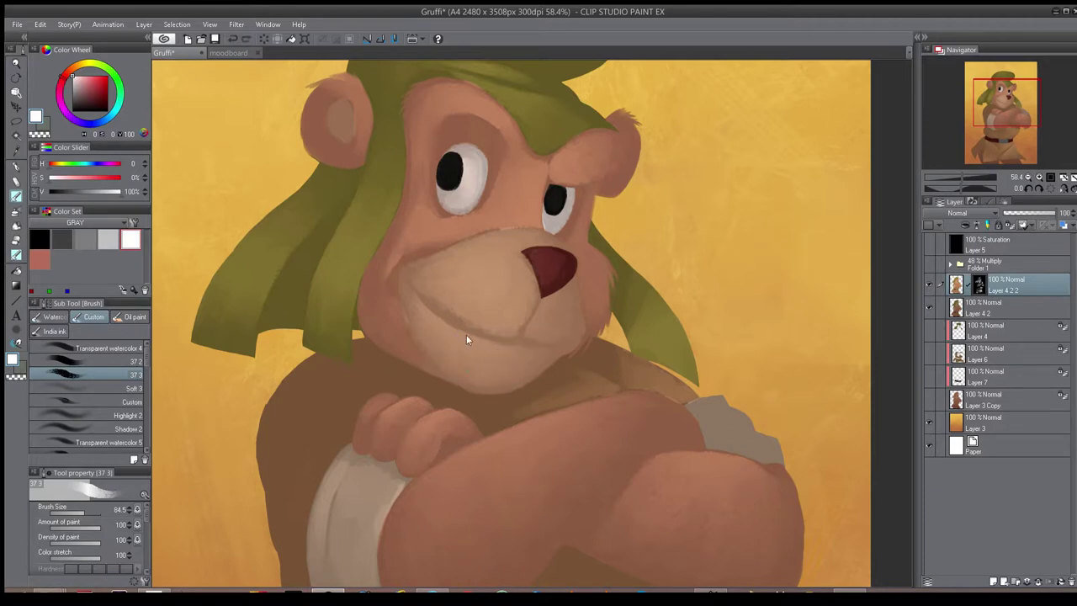
scroll(430, 338, "down", 5)
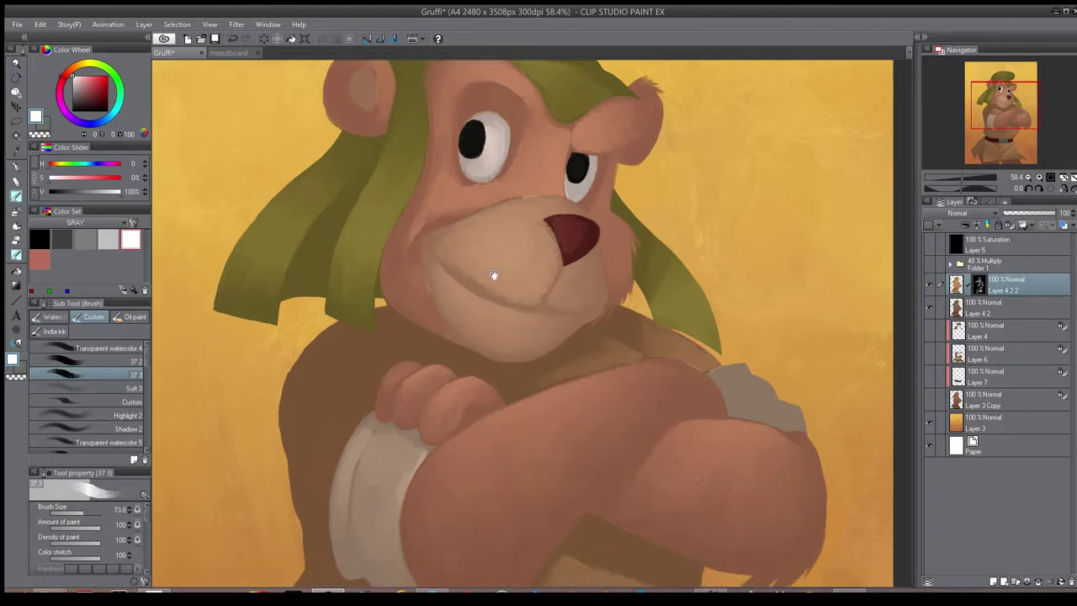
key("h")
scroll(602, 265, "up", 1)
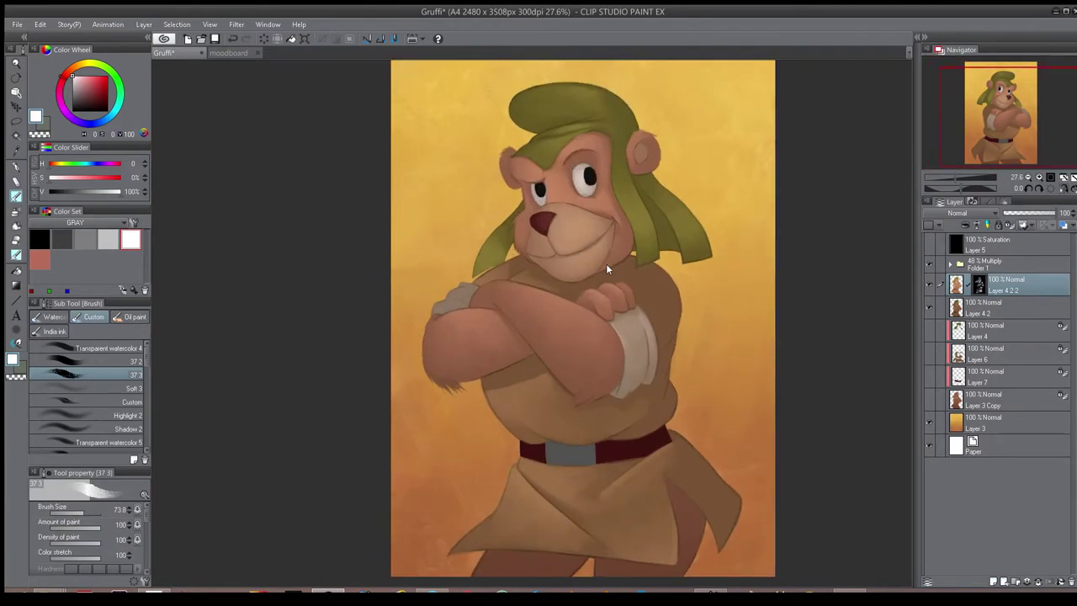
key("h")
left_click(931, 286)
left_click(930, 286)
- Paint light on the thigh below the tunic hem with a larger brush and compare it with the light layer off
left_click_drag(484, 565, 536, 411)
scroll(536, 411, "up", 2)
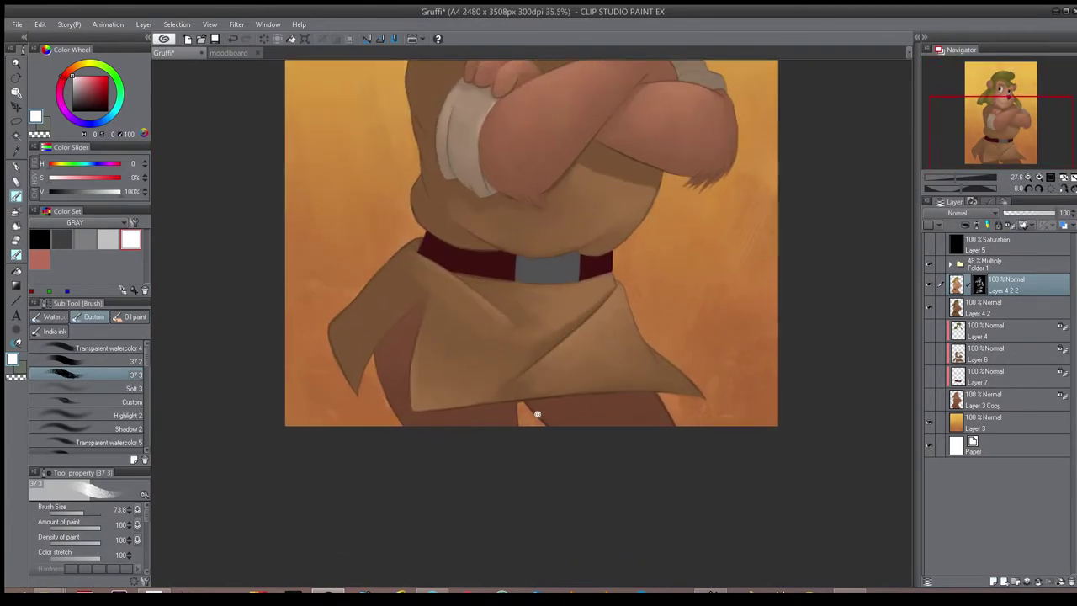
key("b")
left_click_drag(645, 412, 634, 416)
key("b")
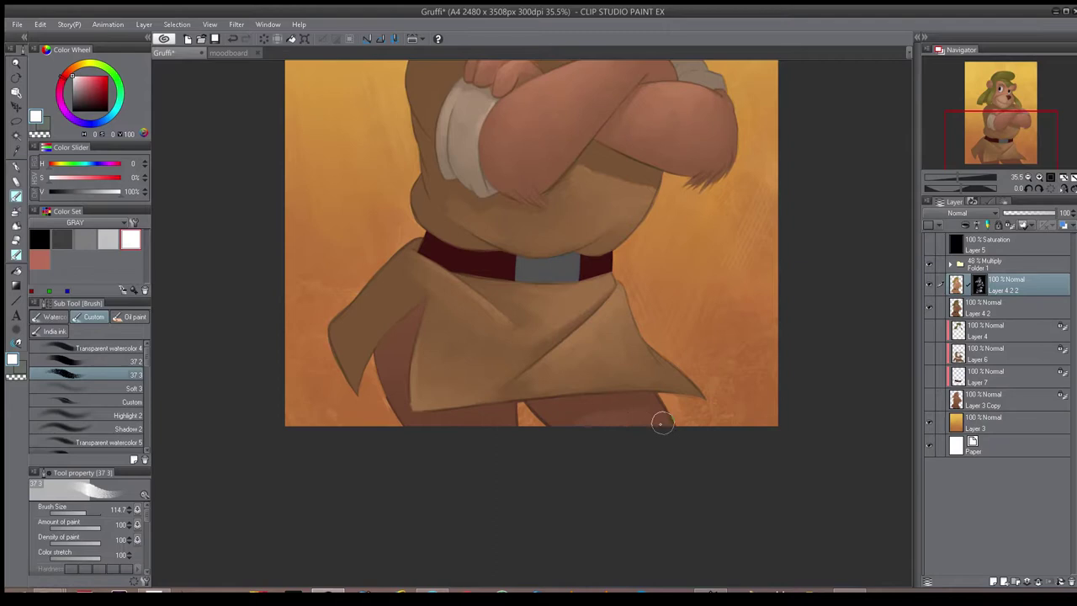
scroll(530, 455, "down", 5)
scroll(517, 387, "up", 2)
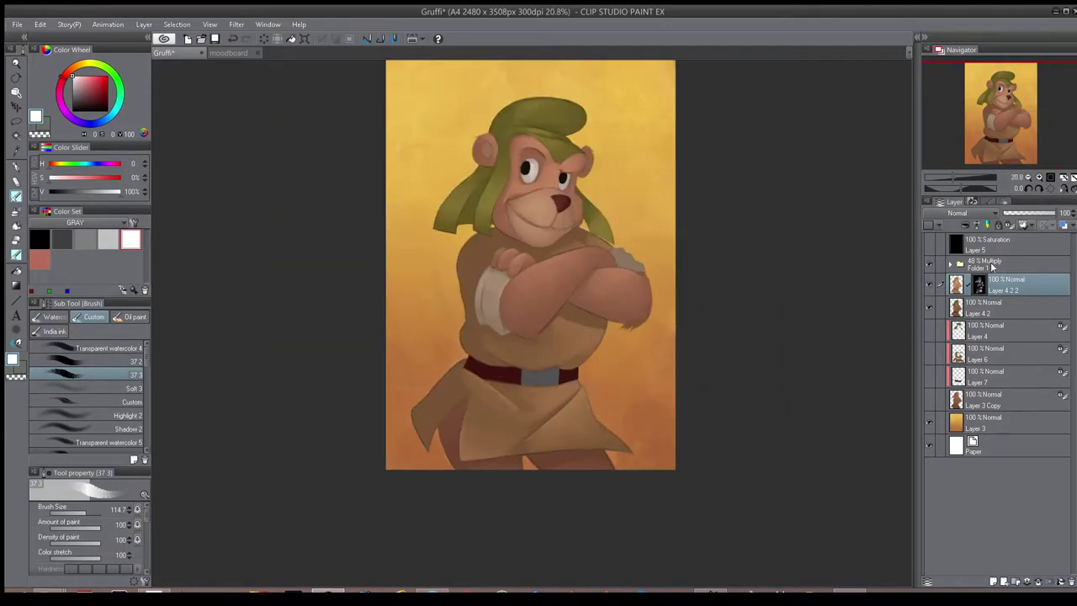
key("h")
left_click(930, 287)
left_click(929, 287)
- Paint light along the outer edge of the far ear and compare it with the light layer off
scroll(475, 151, "up", 5)
left_click_drag(498, 153, 470, 176)
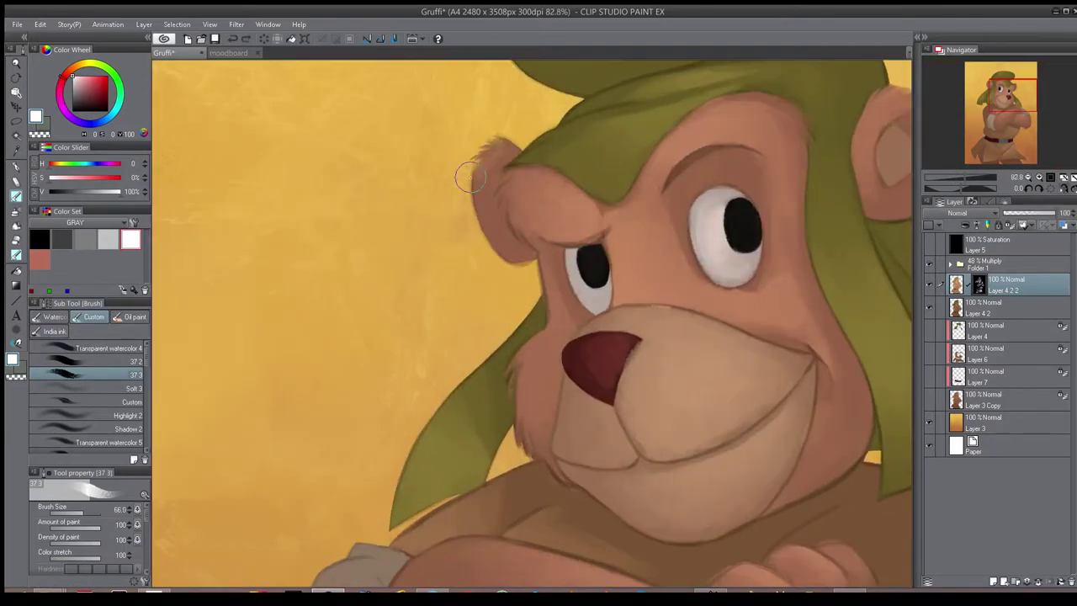
scroll(480, 257, "down", 4)
left_click(929, 285)
left_click(929, 284)
- Reveal light on the upper rim of the near ear with a smaller brush
scroll(544, 233, "up", 3)
key("bracketleft")
key("bracketleft")
key("bracketleft")
mouse_move(688, 250)
left_mouse_down()
mouse_move(661, 284)
mouse_move(680, 255)
left_mouse_up()
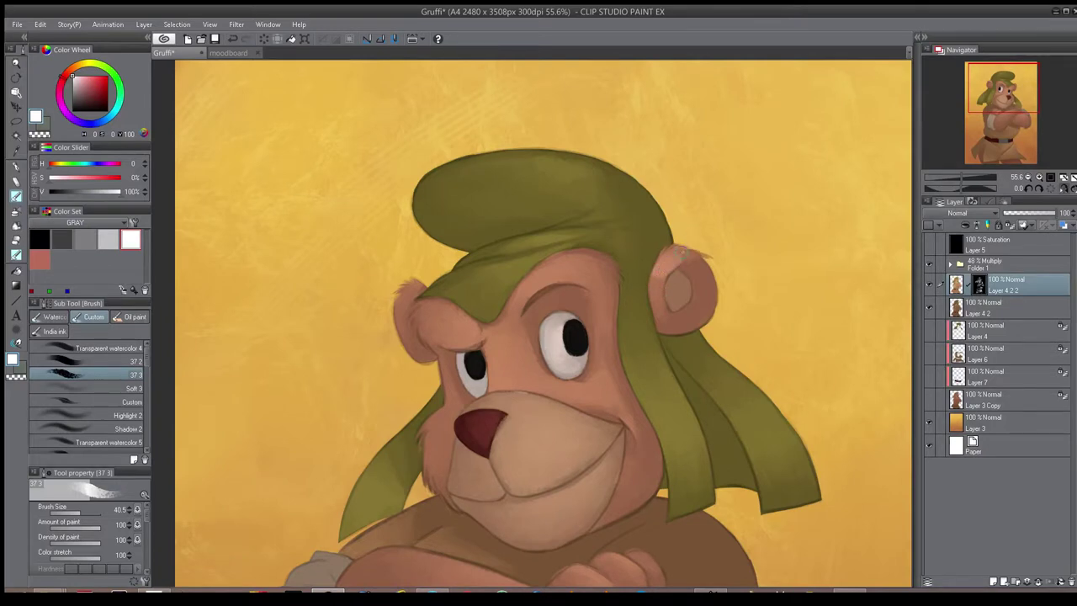
scroll(662, 267, "down", 3)
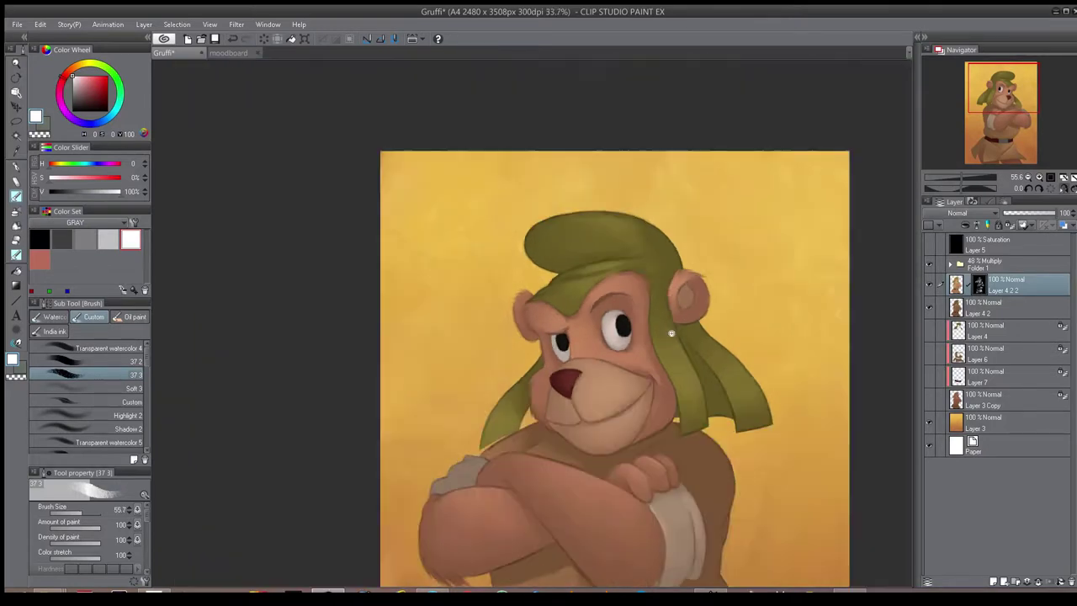
- Paint light along the far ear with a smaller brush, checking it mirrored and with the Multiply folder hidden
scroll(602, 285, "up", 4)
key("bracketleft")
key("bracketleft")
mouse_move(600, 282)
left_mouse_down()
mouse_move(592, 298)
mouse_move(601, 325)
left_mouse_up()
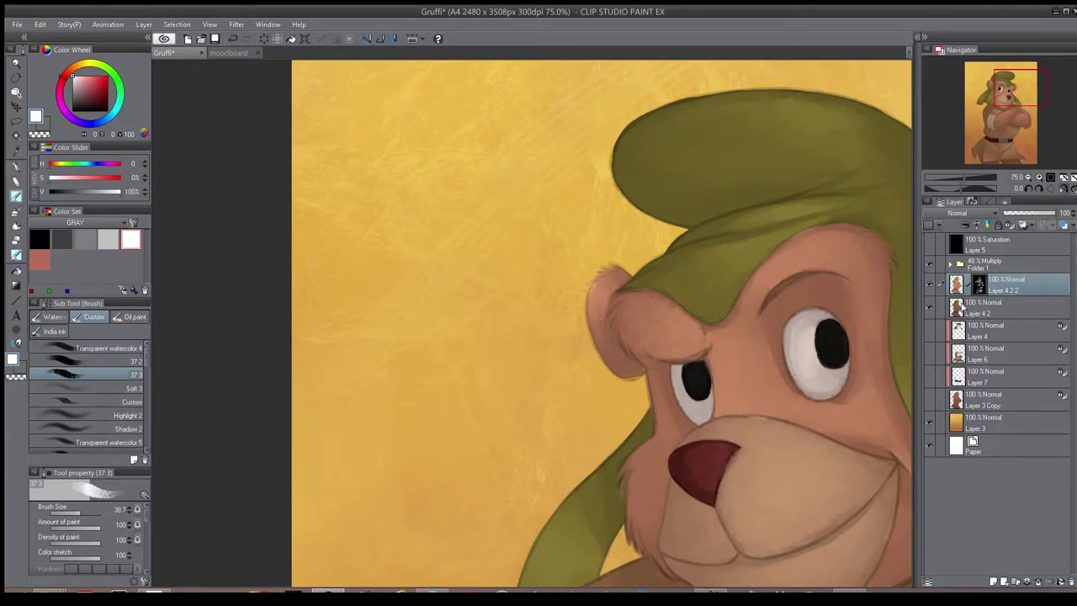
left_click(929, 265)
scroll(643, 395, "down", 5)
key("h")
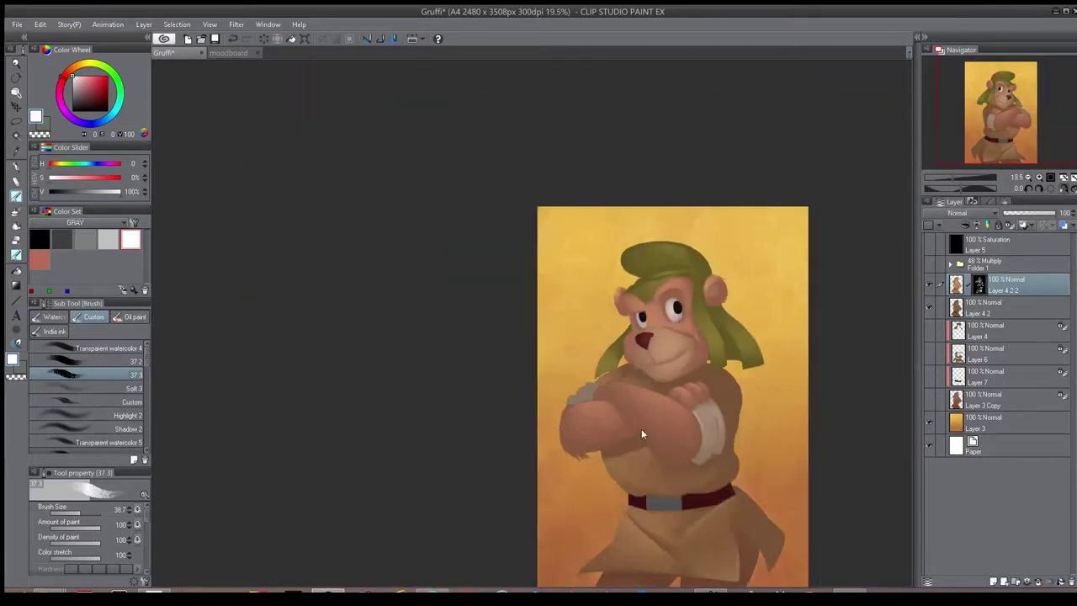
key("h")
scroll(471, 341, "up", 5)
left_click(928, 265)
scroll(695, 203, "up", 3)
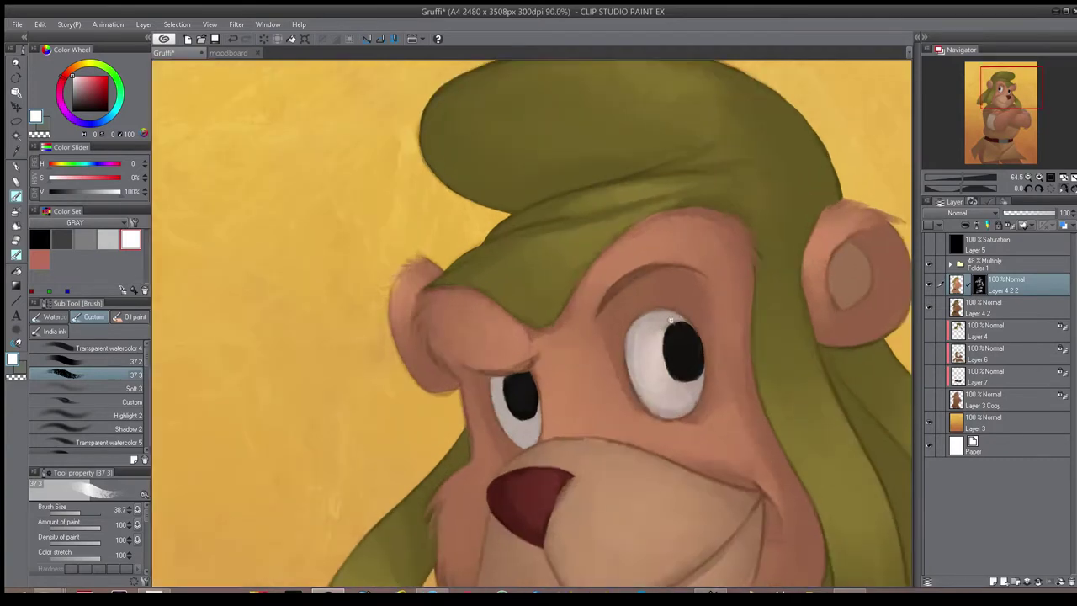
- Paint both eyebrows on Layer 4 2 in dark brown (H 21, S 33, V 24) with the Custom brush, and check them mirrored without the Multiply folder
left_click(613, 293, "alt")
left_click(84, 102)
left_click(101, 402)
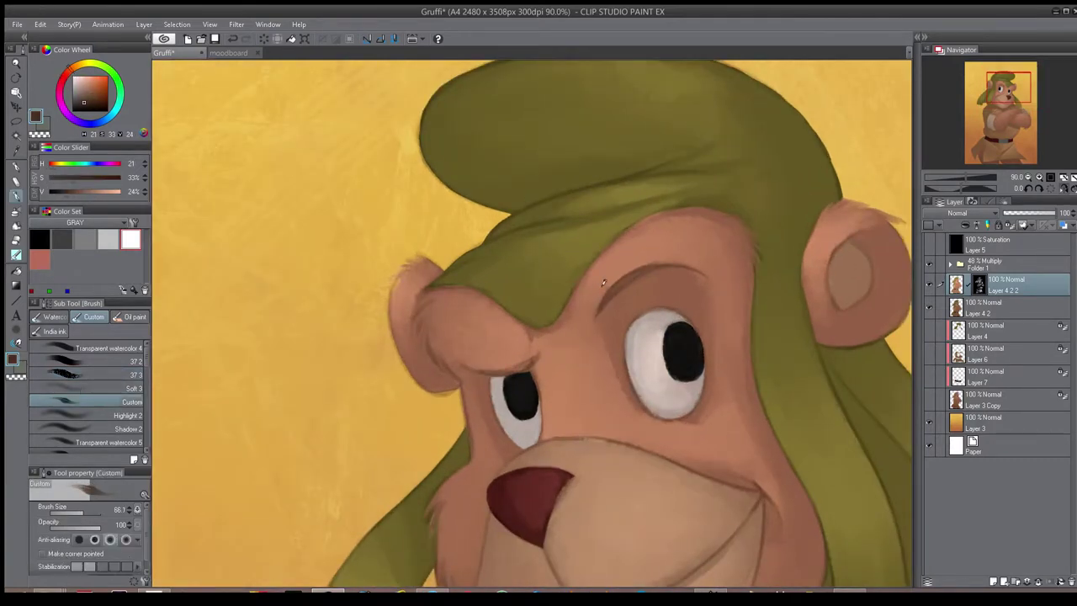
left_click(983, 309)
mouse_move(600, 310)
left_mouse_down()
mouse_move(633, 271)
mouse_move(623, 276)
mouse_move(660, 263)
left_mouse_up()
mouse_move(459, 358)
left_mouse_down()
mouse_move(505, 374)
mouse_move(528, 360)
left_mouse_up()
left_click(929, 264)
key("h")
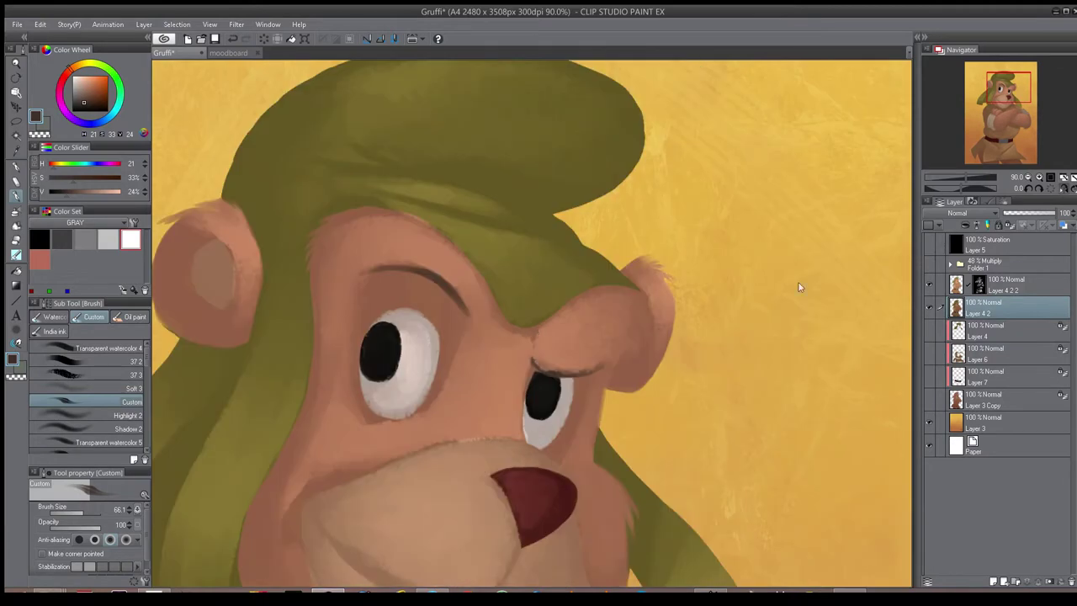
key("h")
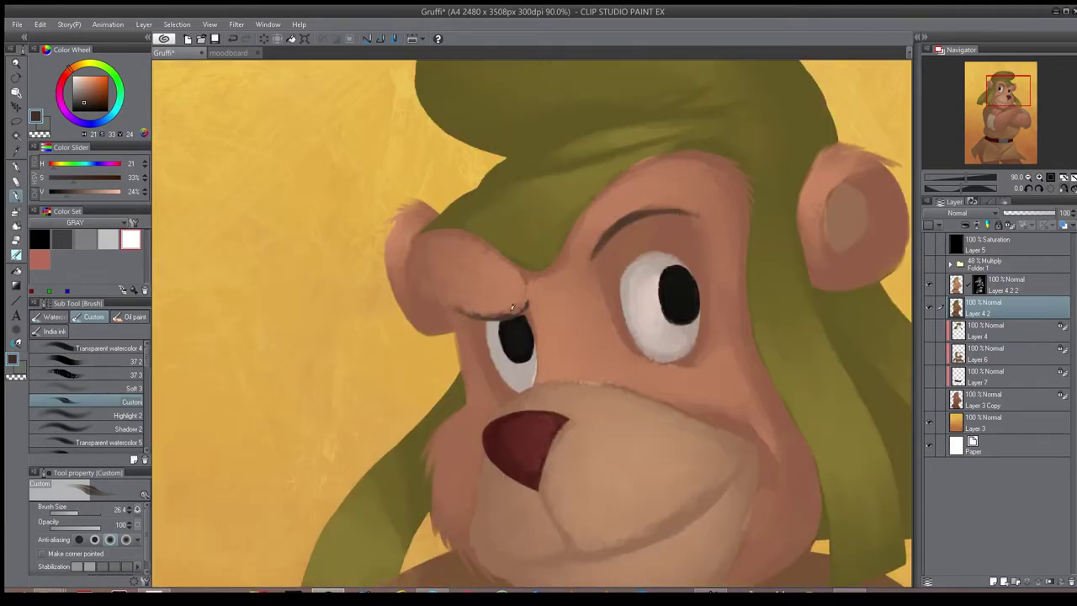
- Erase the light on Layer 4 2 2 where it covers the far eyebrow, using a small Block 2 eraser
key("e")
key("alt+bracketright")
key("bracketleft")
left_click_drag(520, 312, 476, 316)
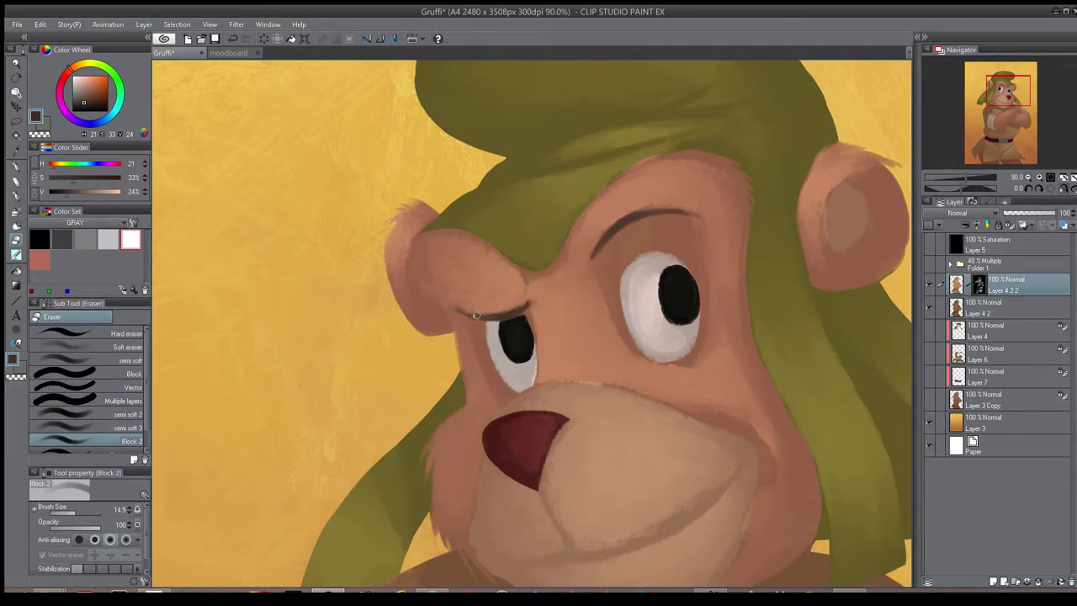
key("ctrl+0")
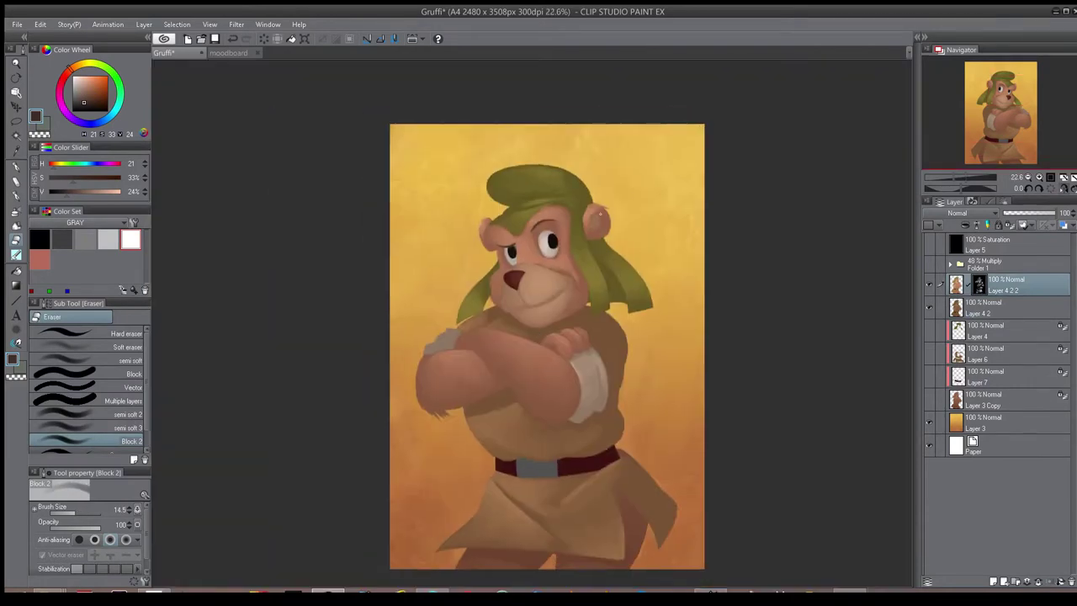
- Undo the last stroke and erase short fur tufts into the light layer under the near elbow
scroll(503, 443, "up", 3)
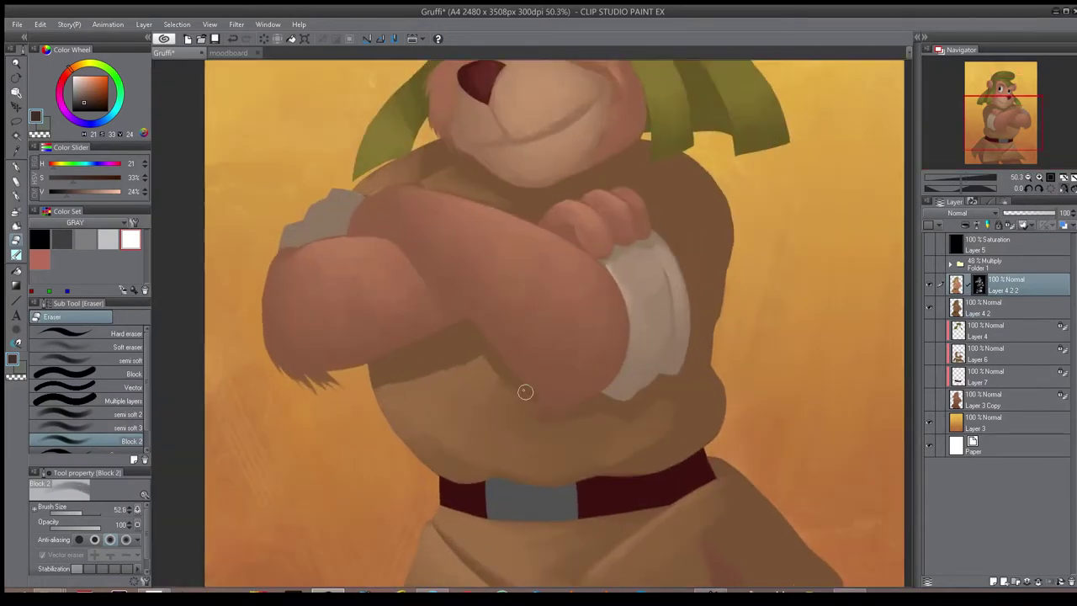
key("ctrl+0")
scroll(496, 435, "up", 4)
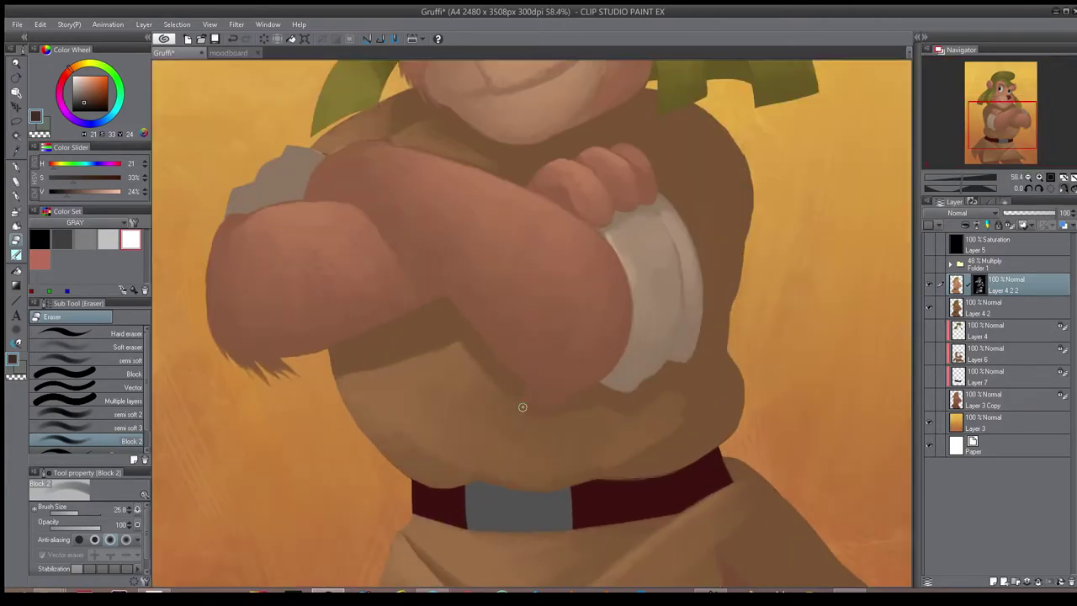
key("ctrl+z")
mouse_move(518, 400)
left_mouse_down()
mouse_move(510, 502)
mouse_move(531, 400)
left_mouse_up()
left_click_drag(525, 405, 528, 404)
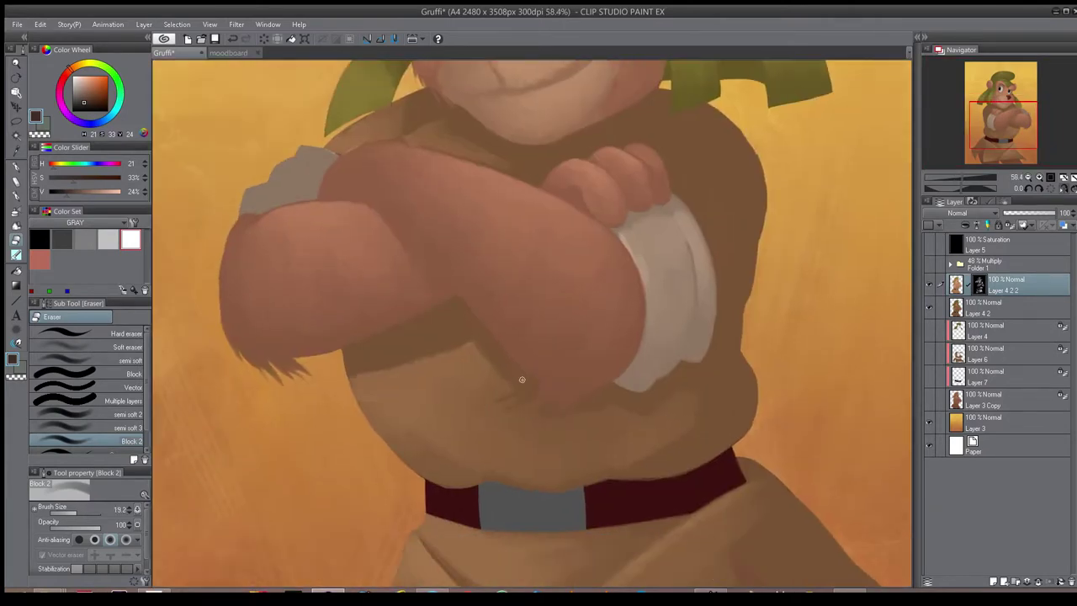
key("ctrl+0")
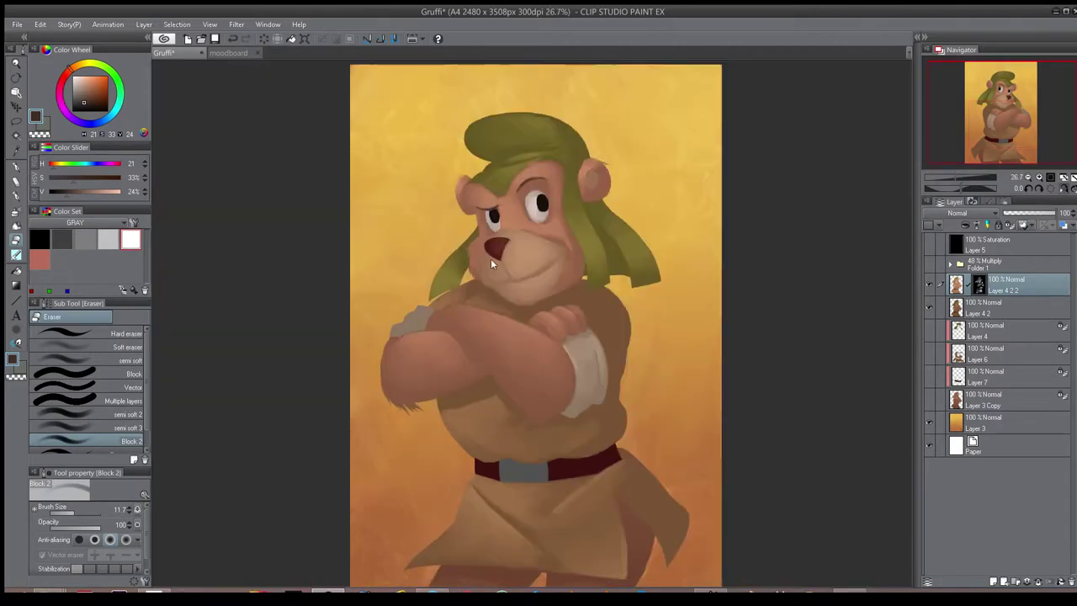
- Paint light on the tunic's belly below the near cuff with the 37 3 brush and erase along the tunic's side
scroll(515, 450, "up", 3)
key("b")
left_click(109, 374)
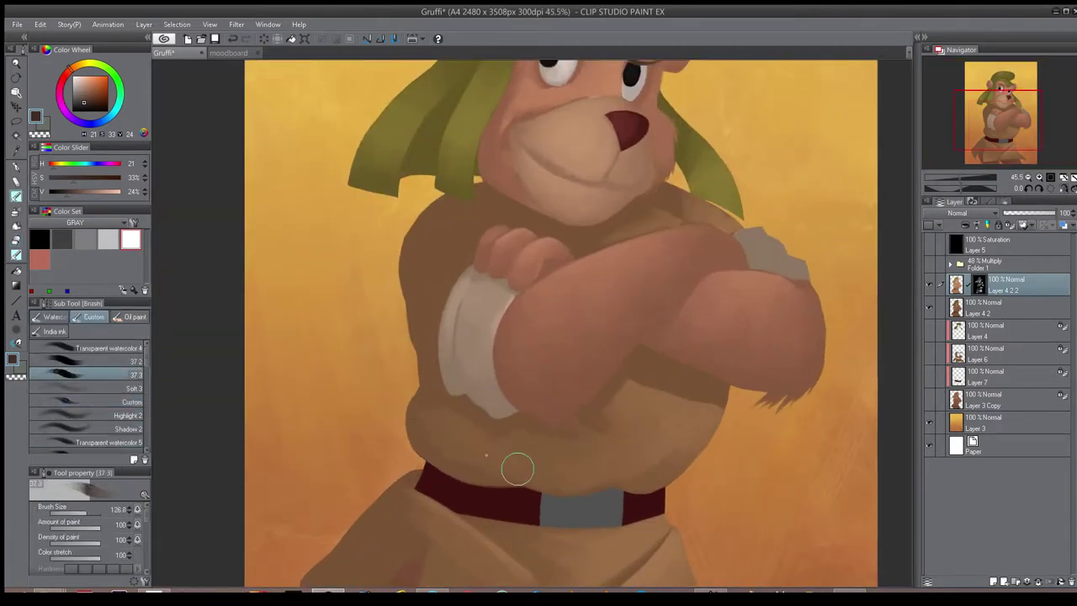
left_click_drag(487, 419, 474, 403)
key("e")
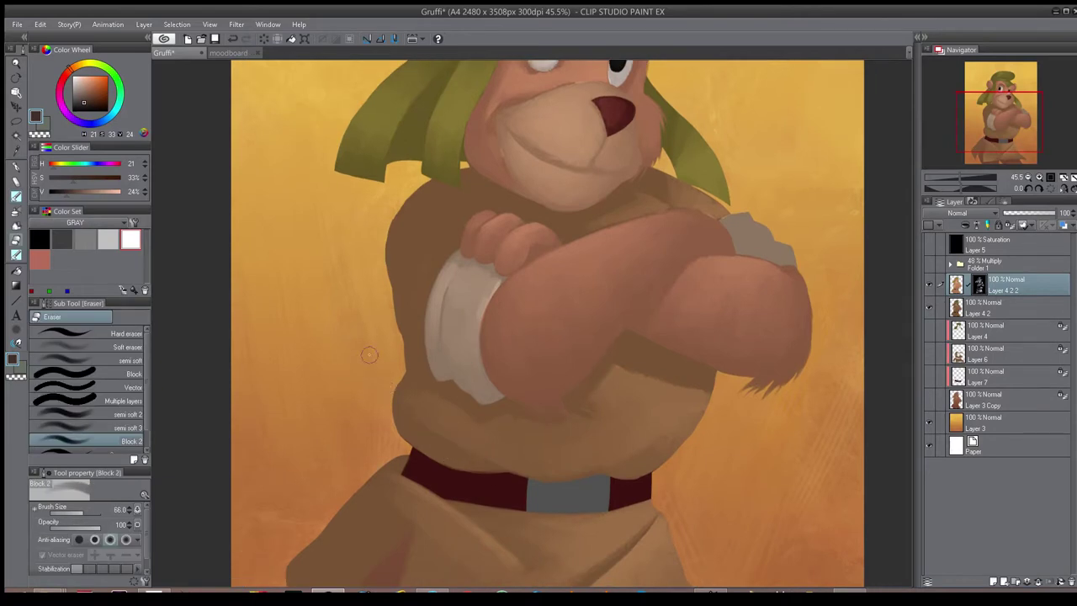
left_click_drag(369, 355, 368, 380)
- Show the Multiply folder again, switch back to a smaller 37 3 brush and check the figure mirrored and unmirrored
key("b")
left_click(929, 264)
left_click_drag(448, 259, 459, 325)
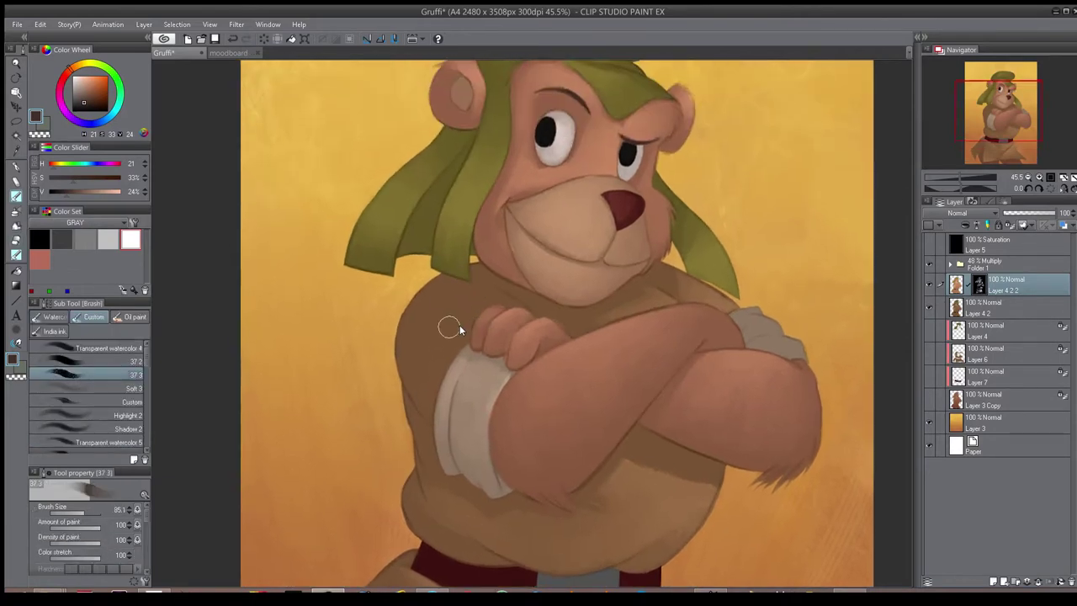
key("h")
key("bracketleft")
key("bracketleft")
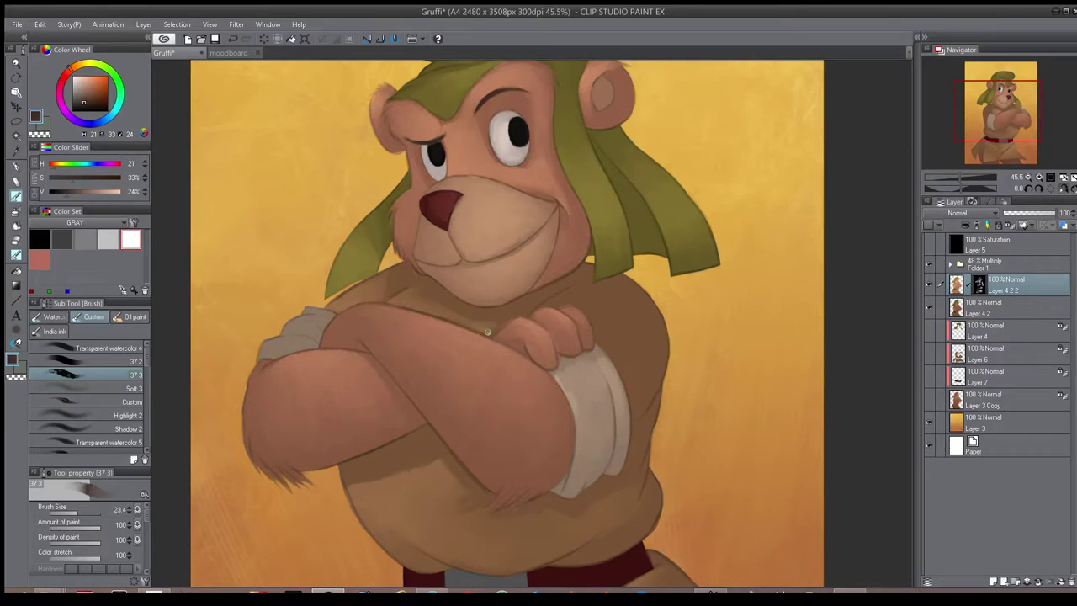
key("bracketleft")
key("bracketright")
key("h")
scroll(524, 298, "down", 4)
left_click_drag(524, 298, 509, 320)
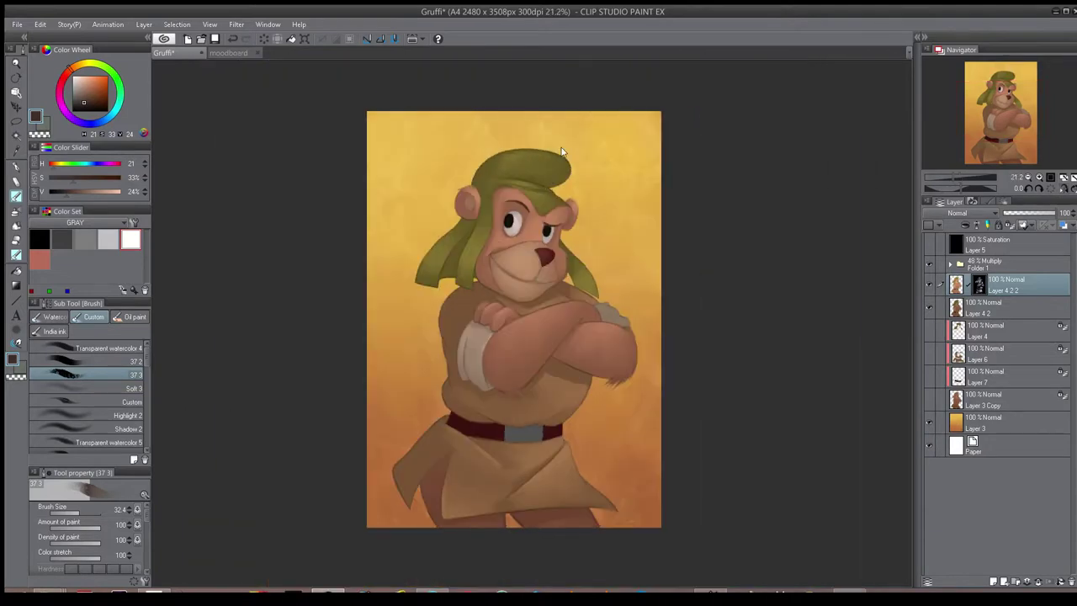
- Paint light on the near side of the muzzle beside the nose and check it mirrored and zoomed out
scroll(559, 337, "up", 5)
key("bracketright")
mouse_move(508, 274)
left_mouse_down()
mouse_move(515, 247)
mouse_move(498, 249)
mouse_move(489, 266)
left_mouse_up()
key("bracketleft")
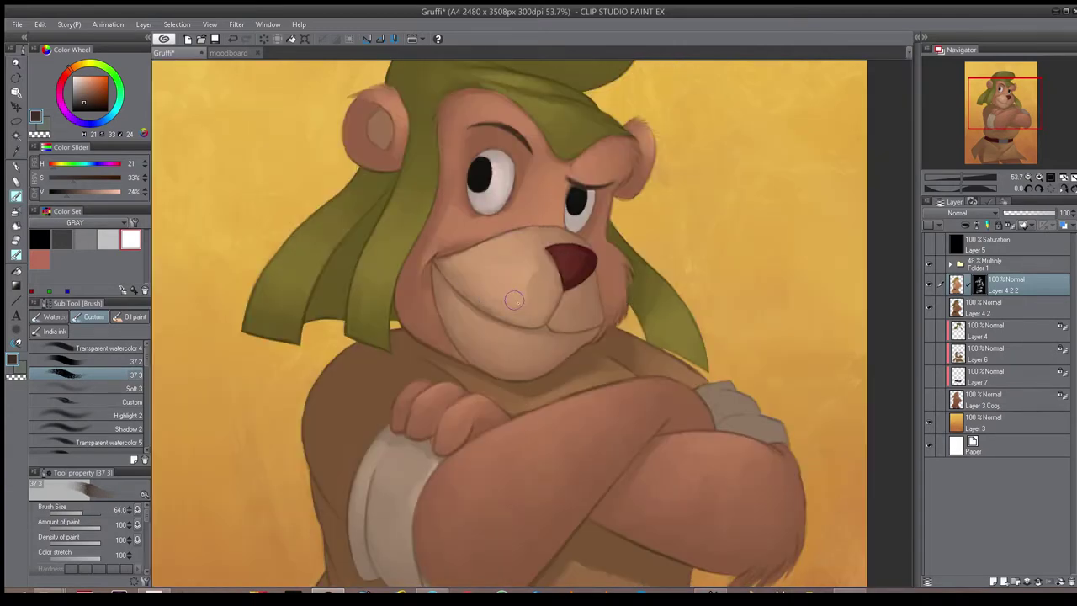
key("bracketright")
key("h")
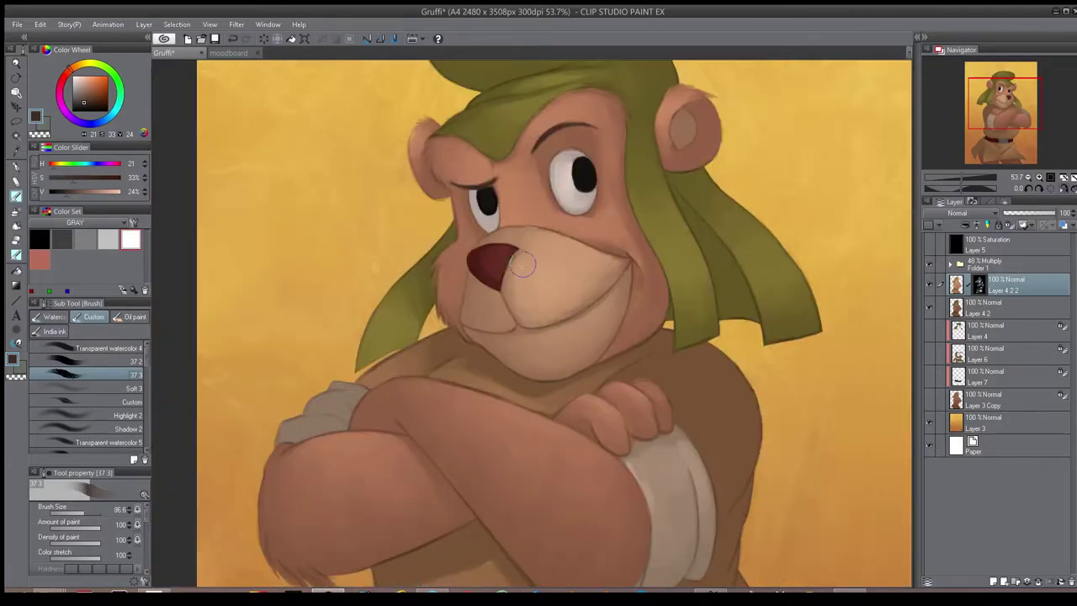
key("bracketleft")
key("h")
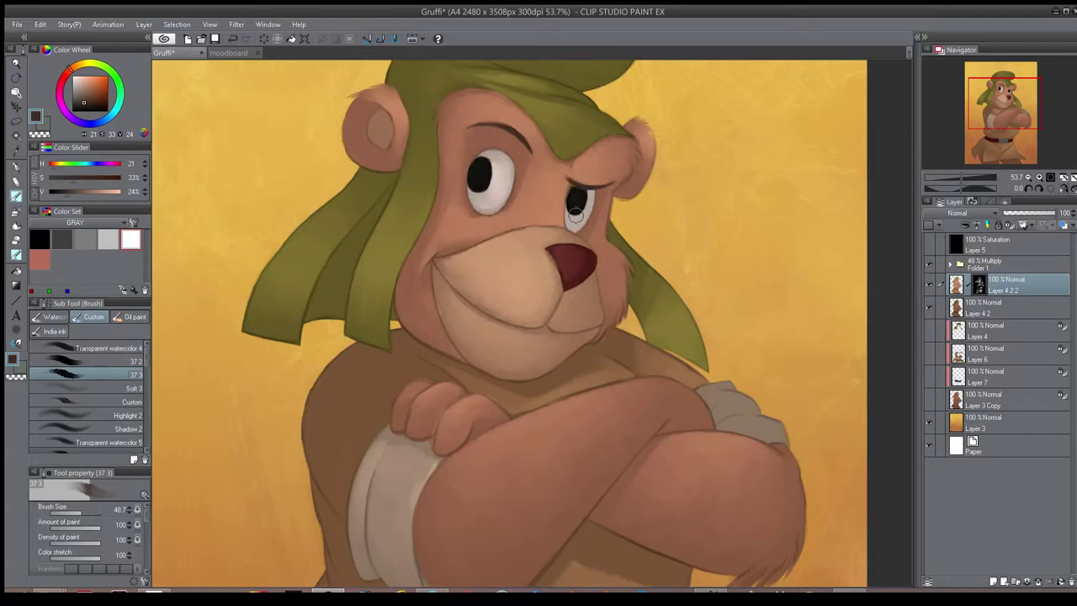
scroll(515, 298, "down", 8)
scroll(530, 310, "up", 5)
key("h")
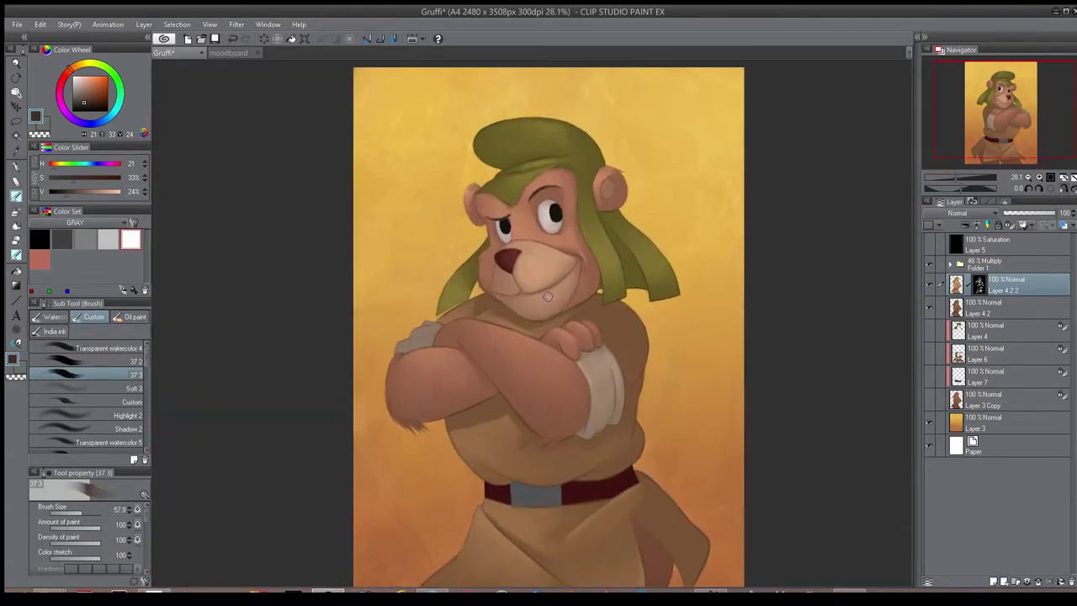
- Paint light on the muzzle beneath the nose with a larger brush and compare it with the light layer off
key("bracketright")
key("bracketright")
key("bracketright")
key("bracketright")
key("bracketright")
key("bracketright")
key("bracketright")
key("bracketright")
scroll(481, 225, "up", 3)
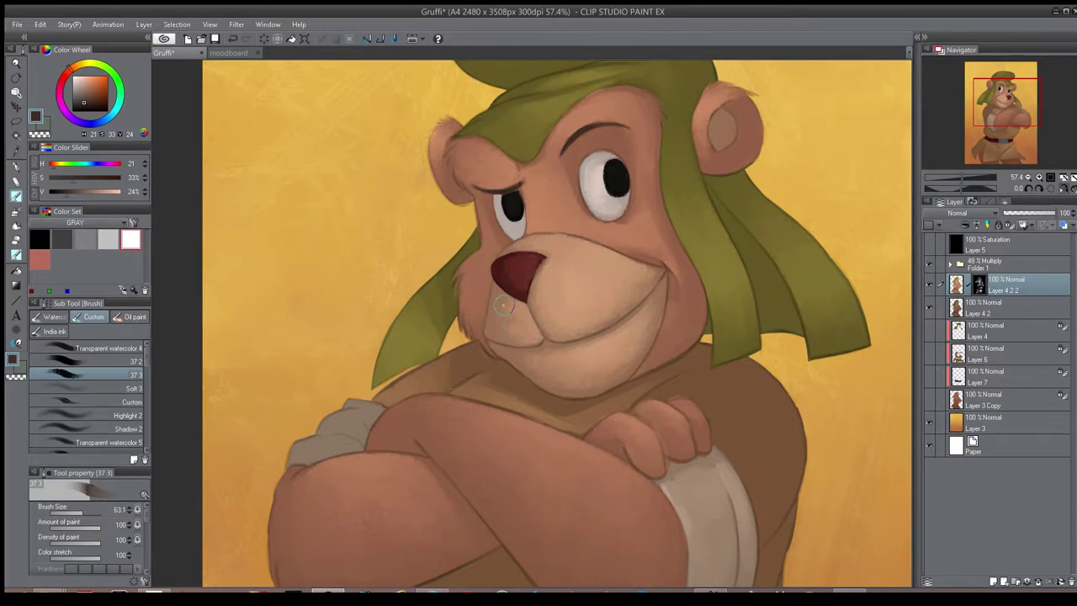
key("h")
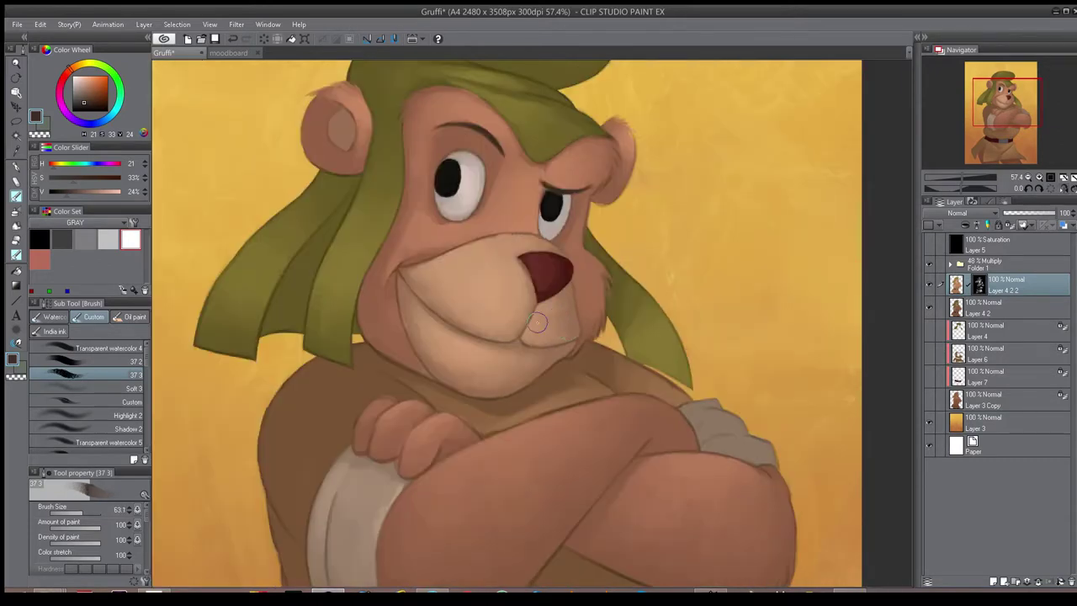
scroll(538, 322, "down", 5)
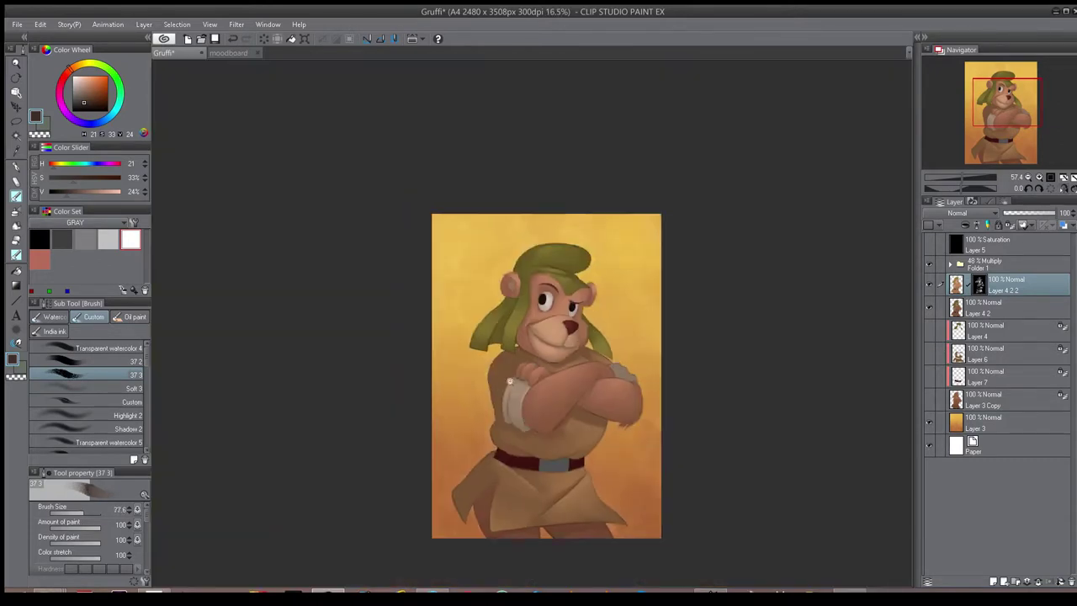
left_click(930, 286)
left_click(930, 286)
key("h")
- Paint light on the near wrist cuff and check it in the mirrored view
left_click_drag(594, 365, 594, 316)
scroll(562, 462, "up", 3)
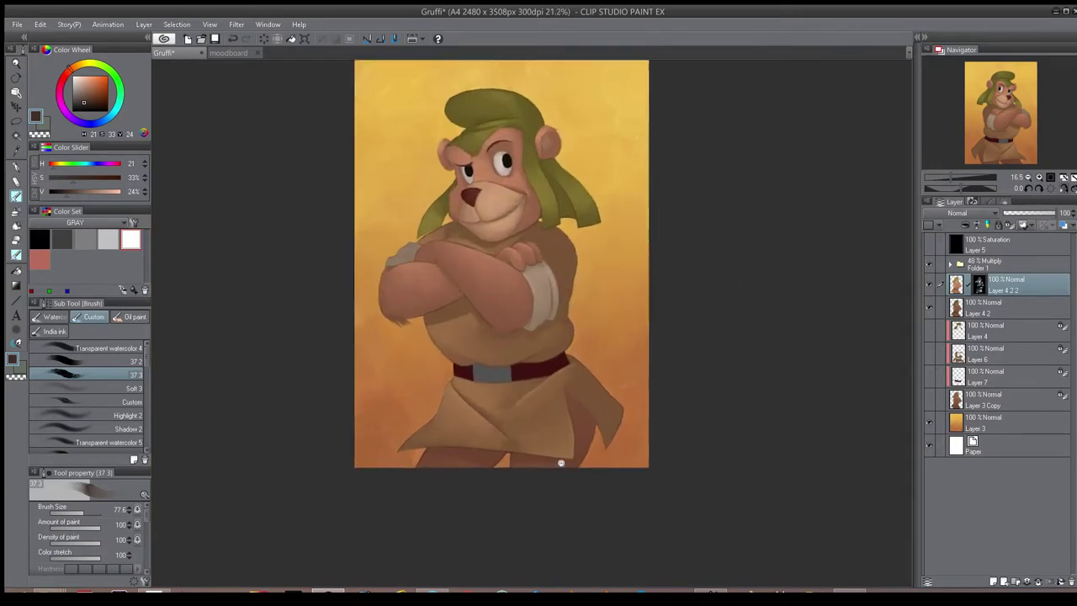
left_click_drag(532, 217, 571, 326)
scroll(570, 326, "up", 2)
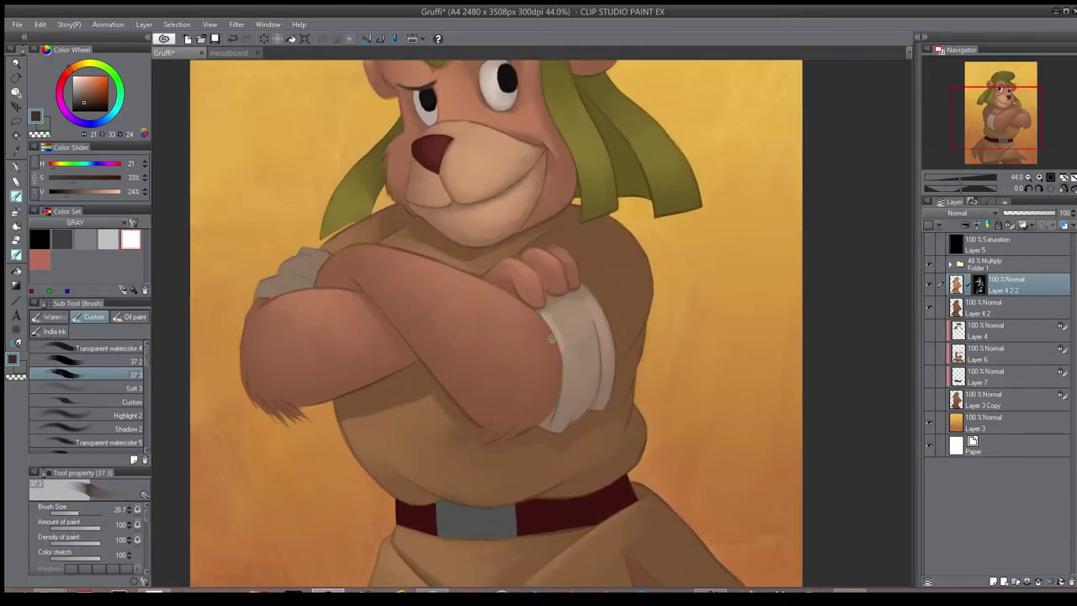
key("h")
left_click_drag(492, 331, 501, 331)
scroll(535, 320, "down", 3)
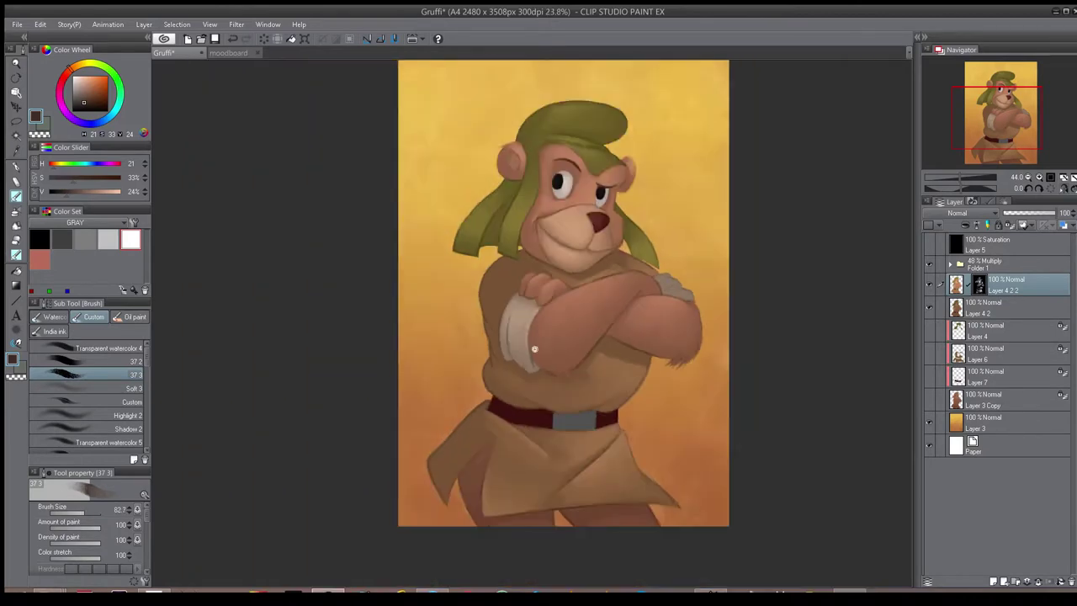
key("h")
- Paint light across the folds of the far cuff, checking it in the mirrored view
scroll(483, 337, "up", 5)
mouse_move(387, 313)
left_mouse_down()
mouse_move(371, 313)
mouse_move(400, 295)
mouse_move(393, 309)
mouse_move(454, 296)
mouse_move(403, 311)
left_mouse_up()
left_click_drag(453, 279, 484, 251)
key("h")
left_click_drag(601, 273, 573, 256)
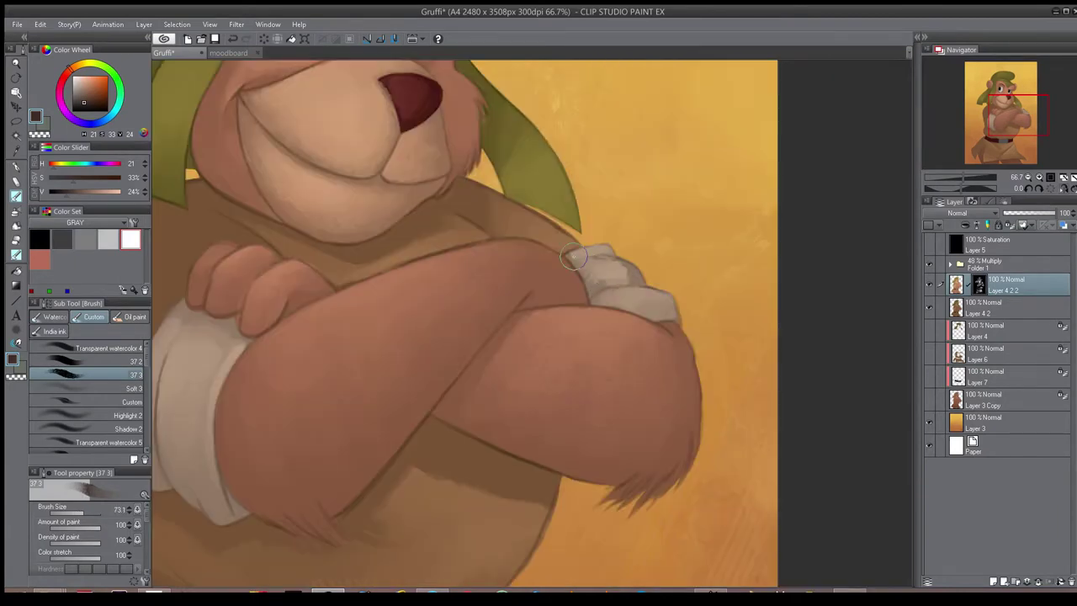
key("h")
key("ctrl+0")
- Paint light on the top of the nose with a smaller brush
scroll(553, 264, "up", 4)
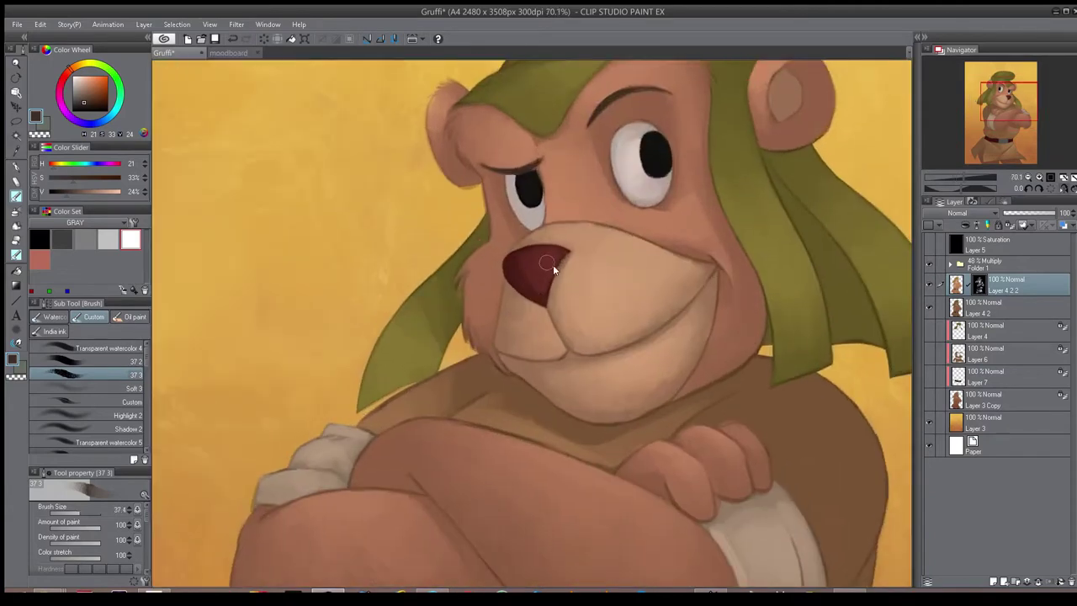
left_click_drag(539, 253, 518, 263)
key("ctrl+0")
scroll(521, 389, "up", 3)
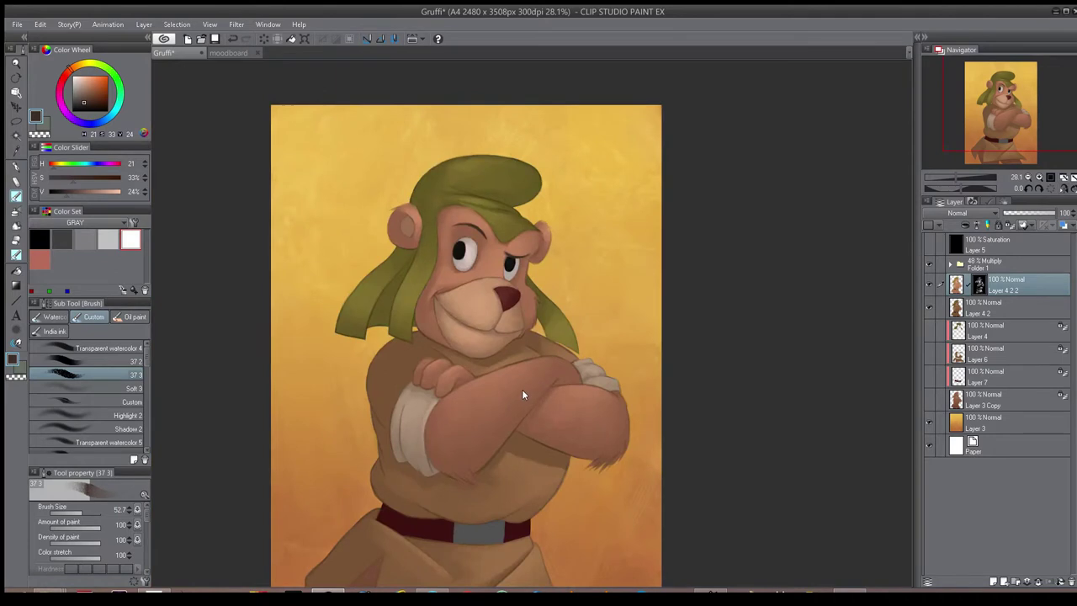
scroll(566, 299, "up", 3)
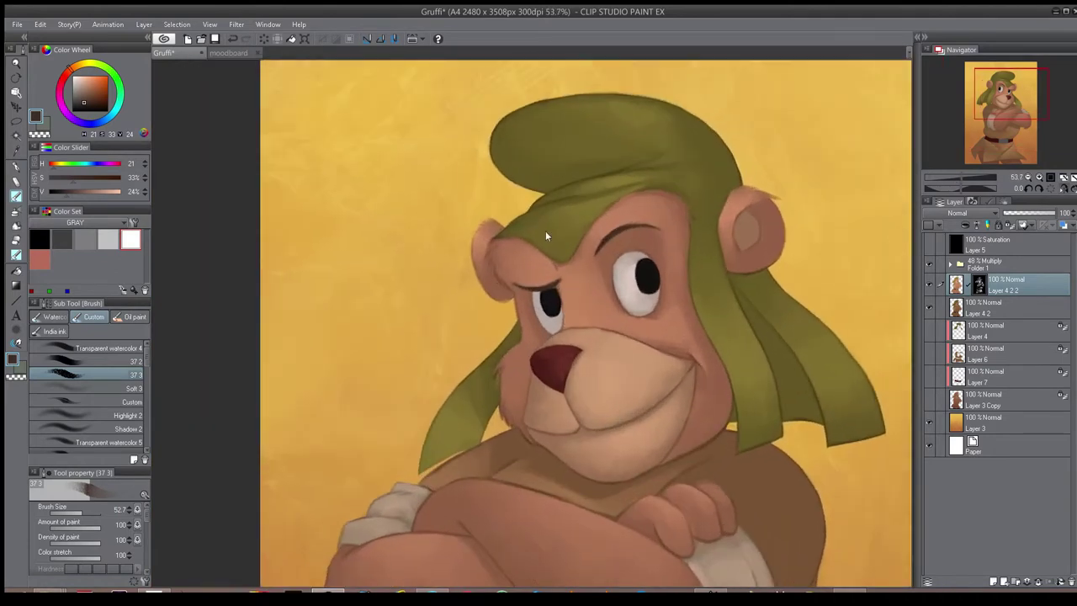
- Paint light on the front of the hat above the far brow with a larger brush and check it mirrored
key("bracketright")
left_click_drag(541, 238, 548, 238)
scroll(532, 282, "down", 4)
key("h")
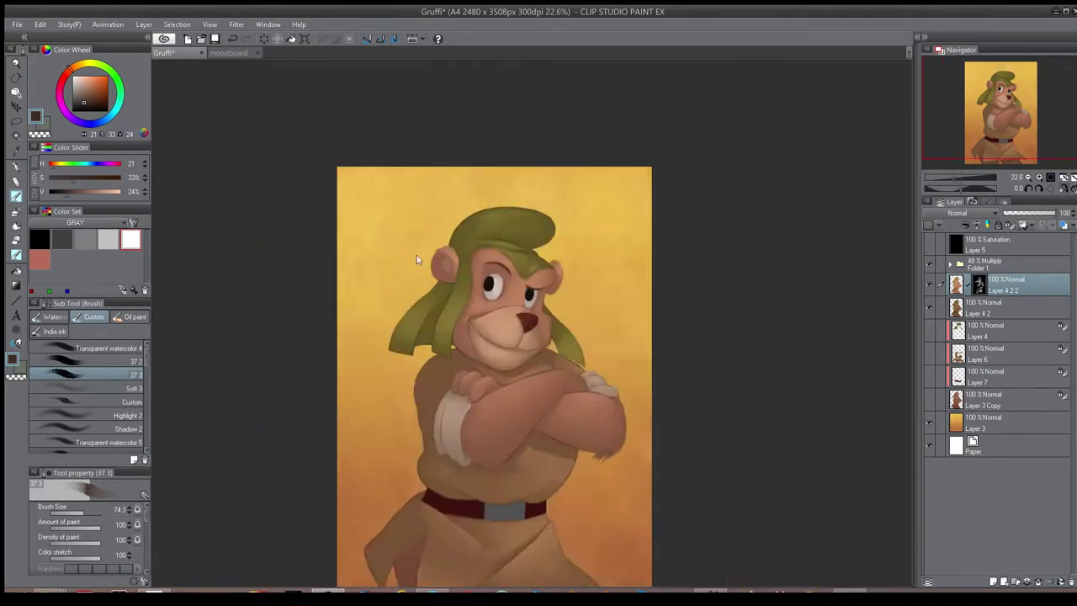
key("h")
scroll(538, 256, "up", 3)
scroll(524, 269, "down", 4)
key("h")
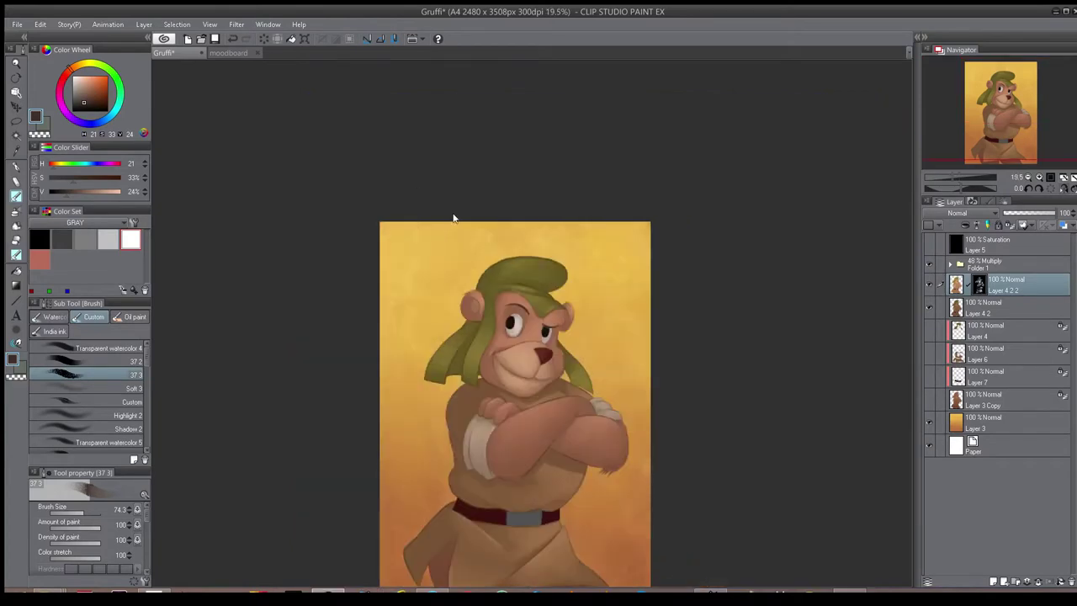
key("h")
- Paint light along the upper edge of the near forearm and broaden it with a larger brush, checking the mirrored view
scroll(542, 242, "up", 4)
left_click_drag(574, 471, 588, 253)
key("h")
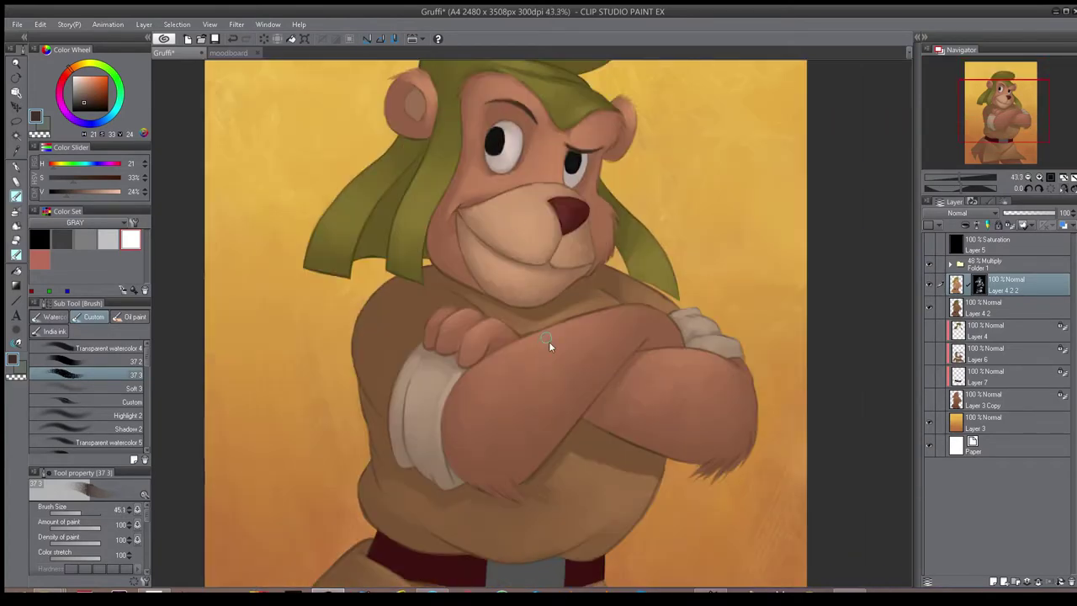
left_click_drag(536, 340, 554, 336)
key("]")
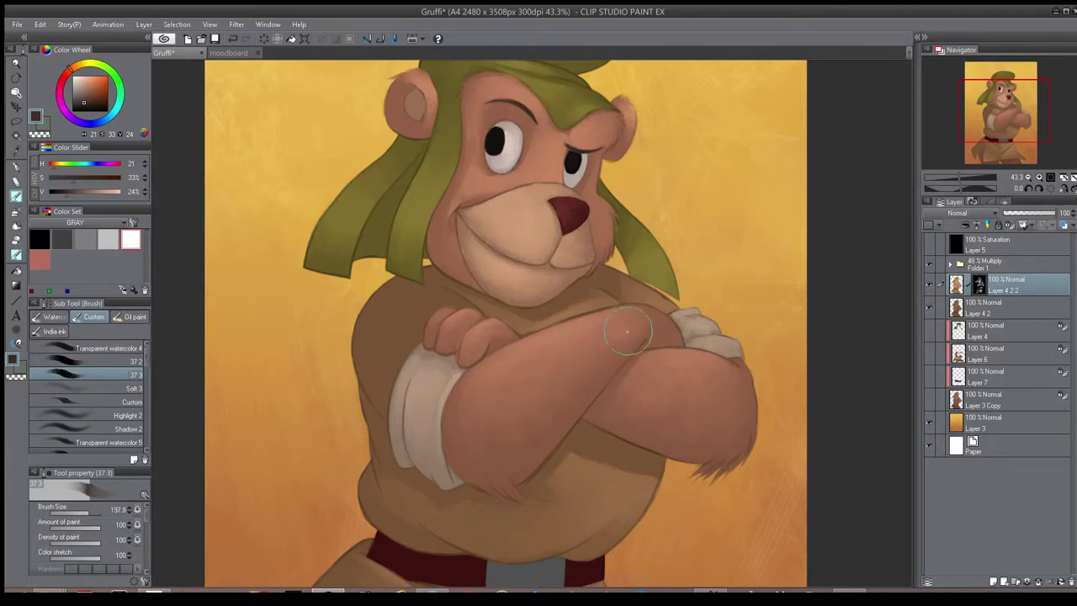
key("bracketleft")
key("bracketleft")
scroll(562, 383, "down", 4)
key("h")
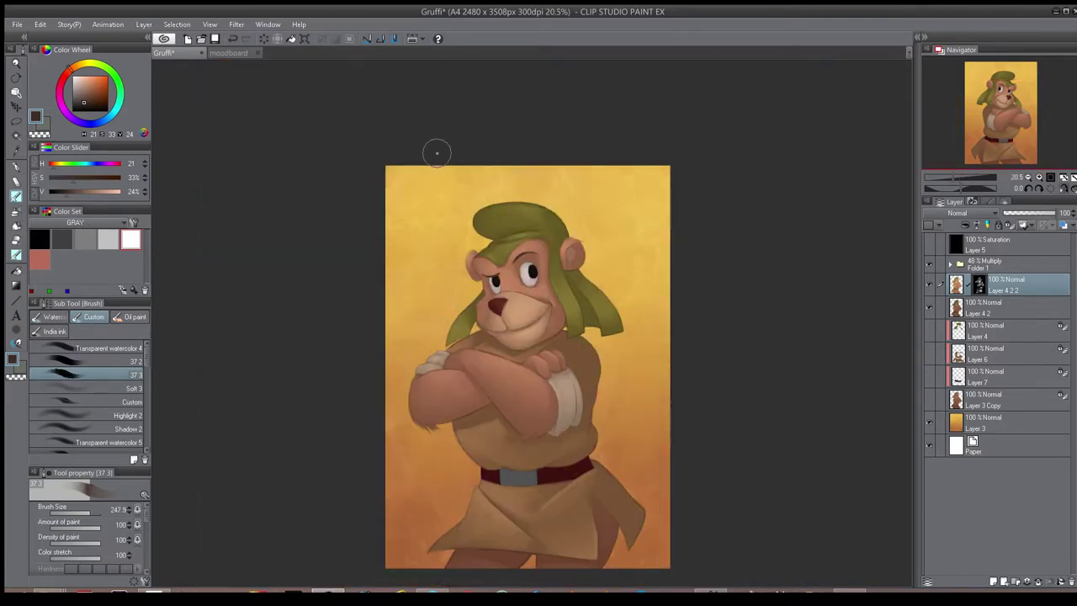
- Compare the unmirrored painting with the light layer hidden and shown
key("h")
left_click(928, 283)
left_click(928, 283)
scroll(489, 298, "up", 1)
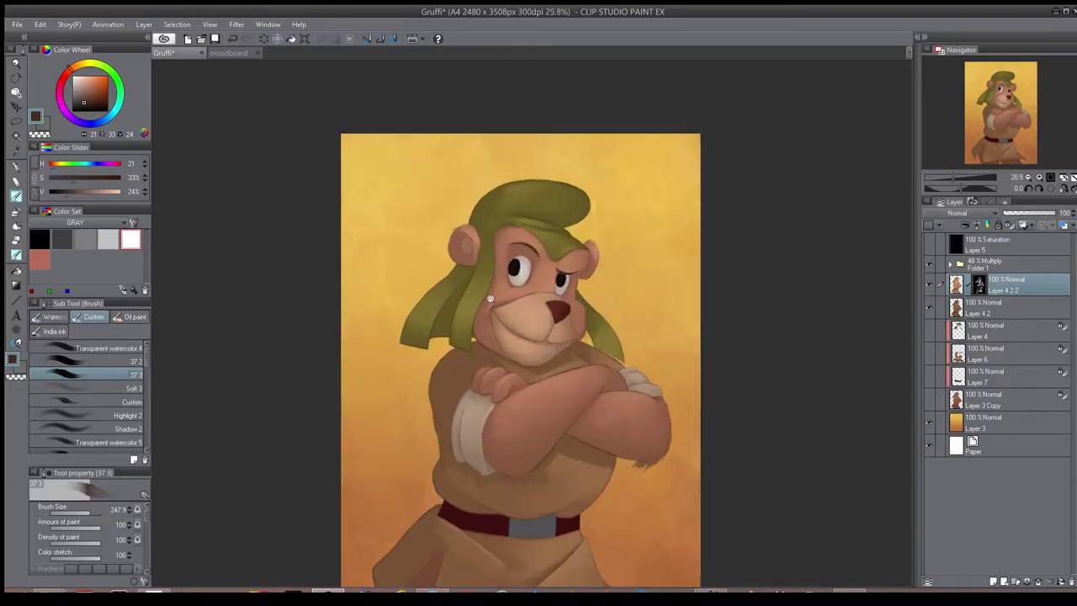
- Paint light on the white of the near eye with the brush reduced to about 29
scroll(483, 283, "up", 2)
key("b")
key("b")
key("b")
key("[")
key("[")
key("[")
key("[")
key("[")
key("[")
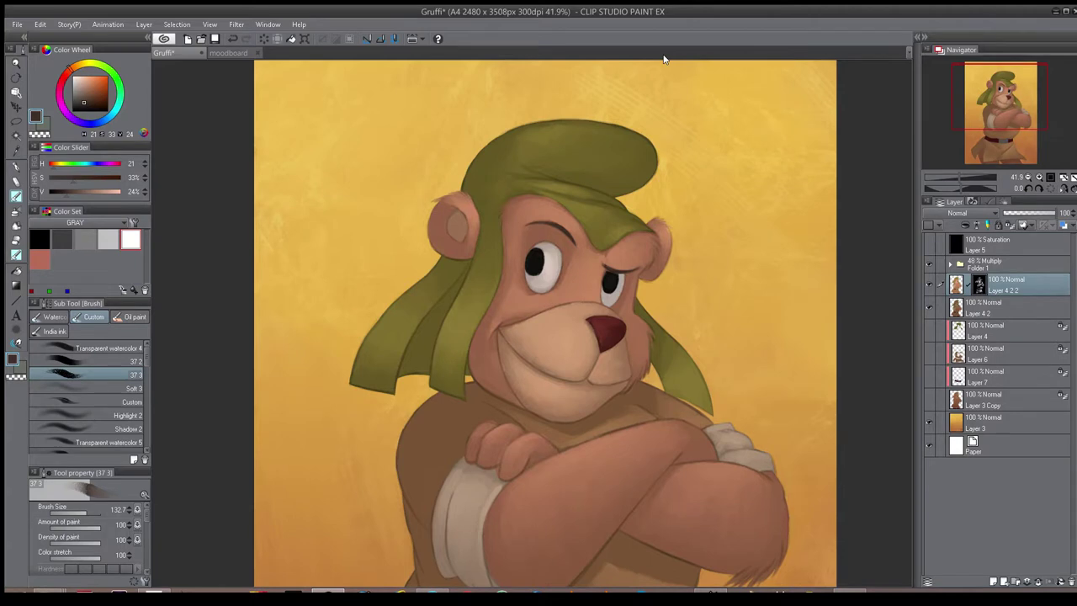
key("h")
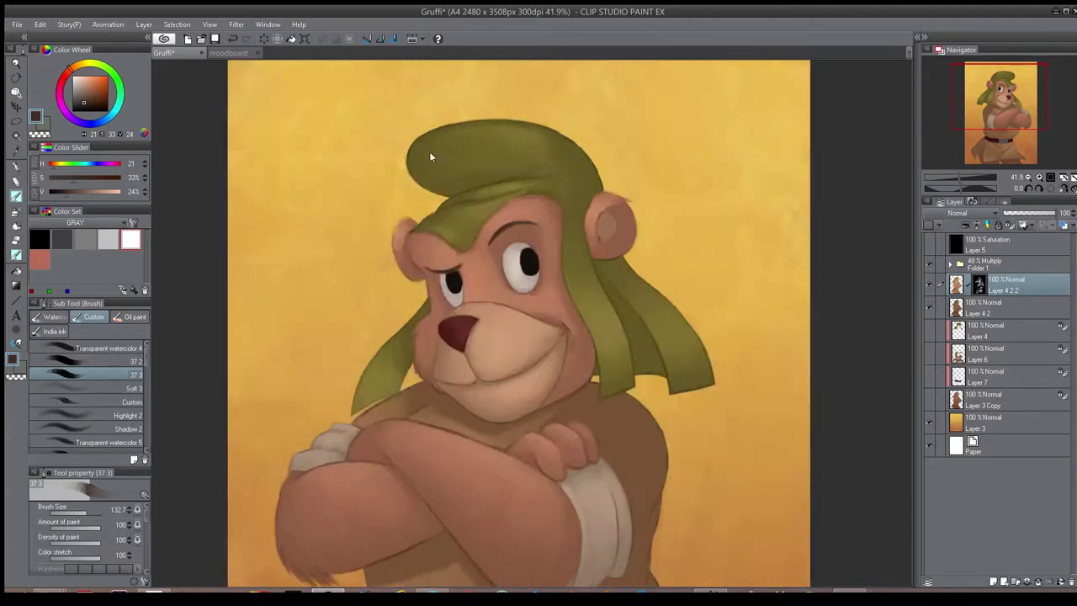
scroll(500, 246, "up", 4)
key("[")
key("[")
key("[")
key("[")
key("[")
key("[")
key("[")
key("[")
key("]")
key("]")
key("]")
mouse_move(533, 282)
left_mouse_down()
mouse_move(547, 325)
mouse_move(533, 260)
left_mouse_up()
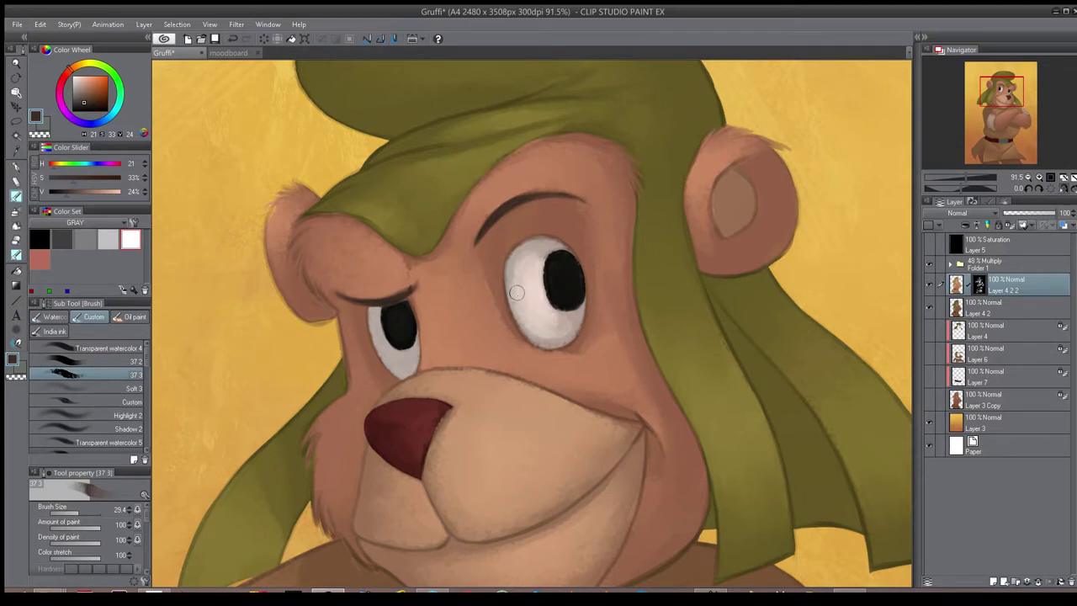
scroll(488, 413, "down", 4)
scroll(458, 391, "up", 4)
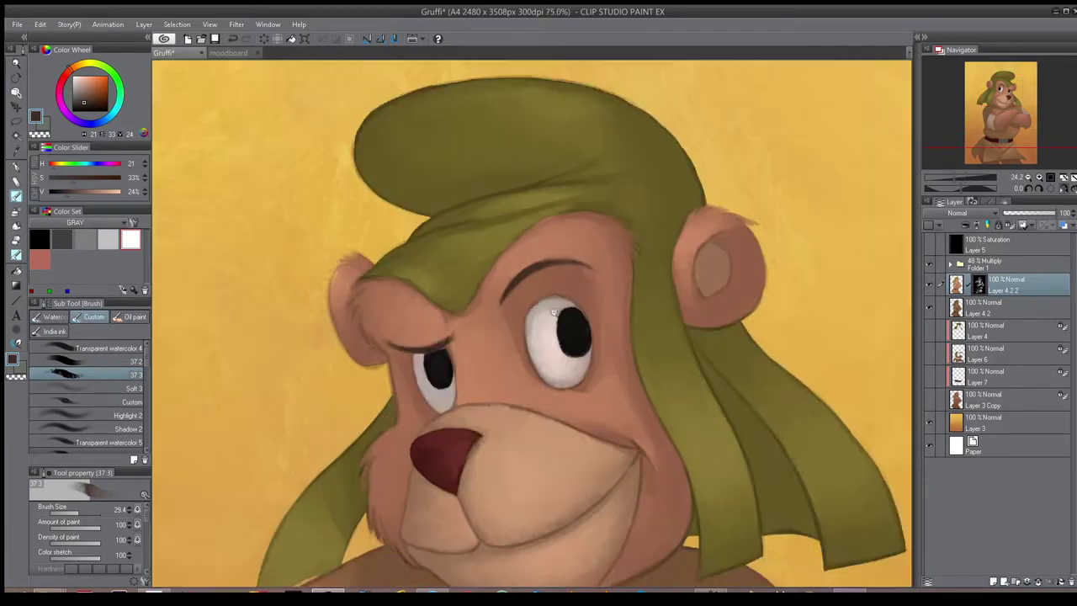
- Paint light on the white of the far eye with the brush at 25.6 and fit the whole picture in view
key("[")
mouse_move(441, 407)
left_mouse_down()
mouse_move(437, 399)
mouse_move(433, 409)
left_mouse_up()
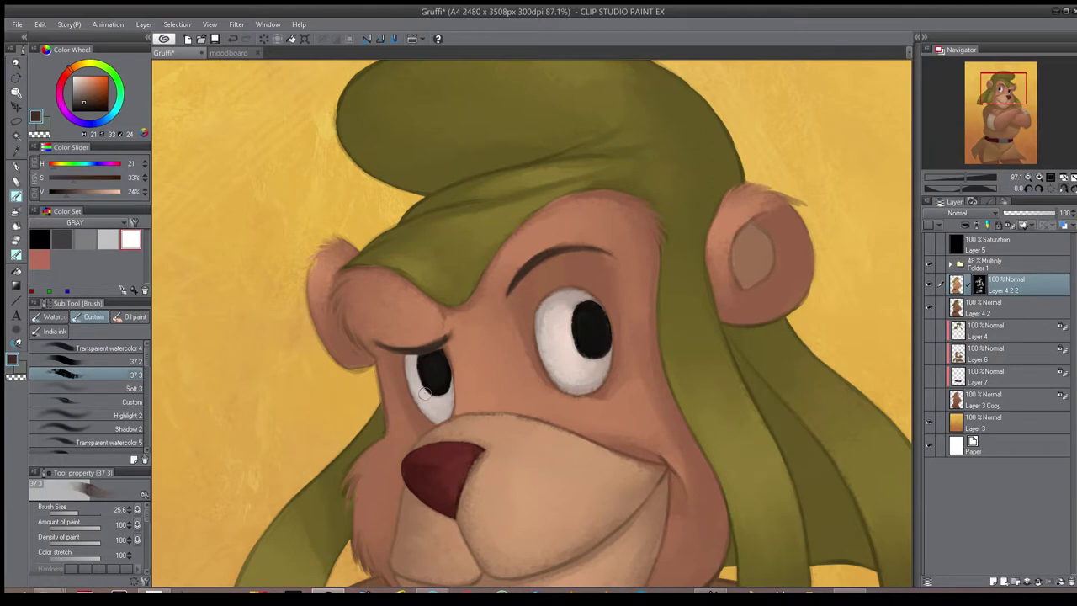
scroll(425, 393, "down", 6)
key("h")
left_click_drag(433, 192, 423, 170)
key("ctrl+0")
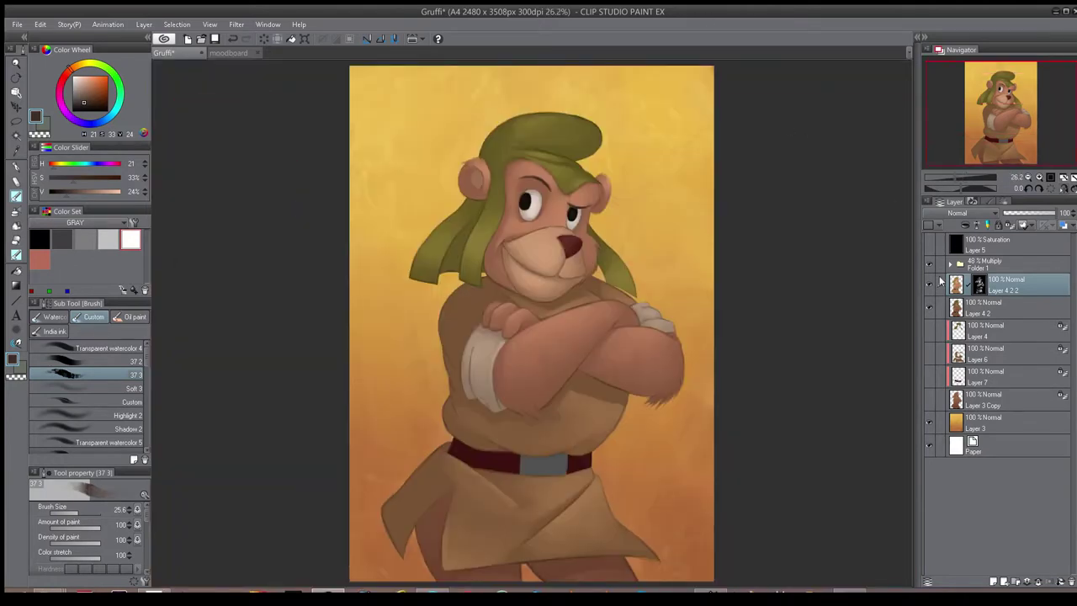
- Compare the whole picture with the light layer hidden and shown, and in the mirrored view
left_click(928, 283)
left_click(927, 283)
left_click(928, 284)
left_click(927, 284)
key("h")
key("h")
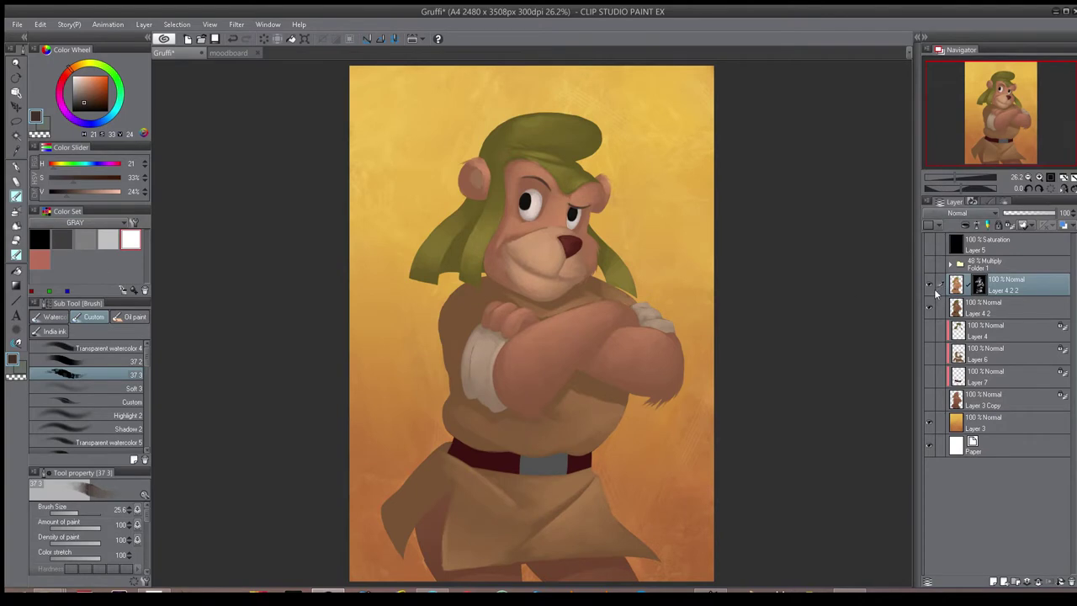
- Hide the Multiply folder, place a darkened copy of Layer 4 2 with a black mask above the light layer, and preview it unmasked
left_click(990, 300)
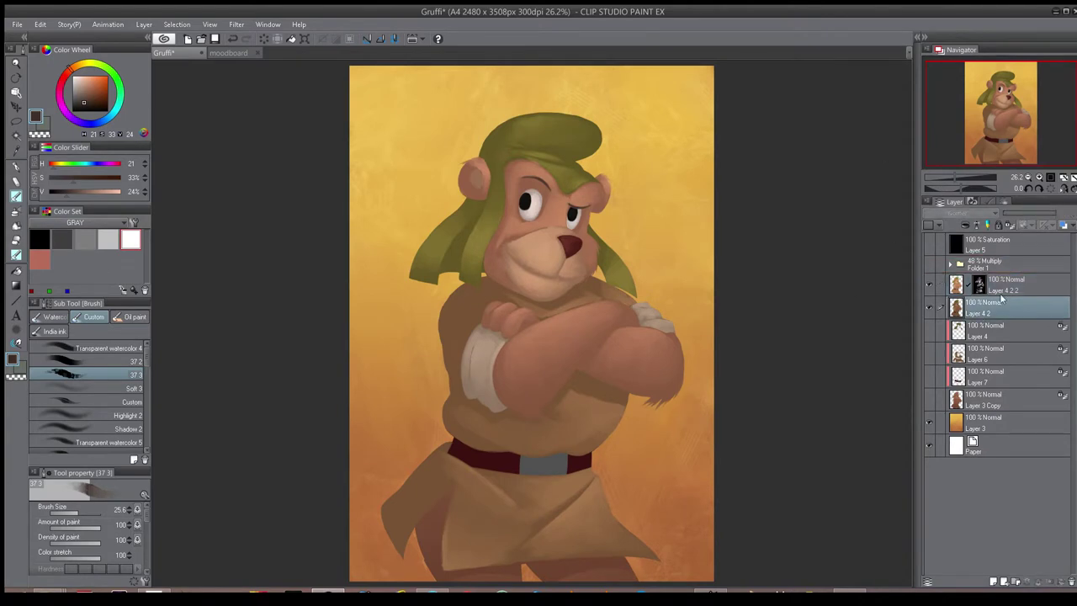
mouse_move(988, 306)
left_mouse_down()
mouse_move(986, 278)
mouse_move(986, 300)
mouse_move(967, 281)
left_mouse_up()
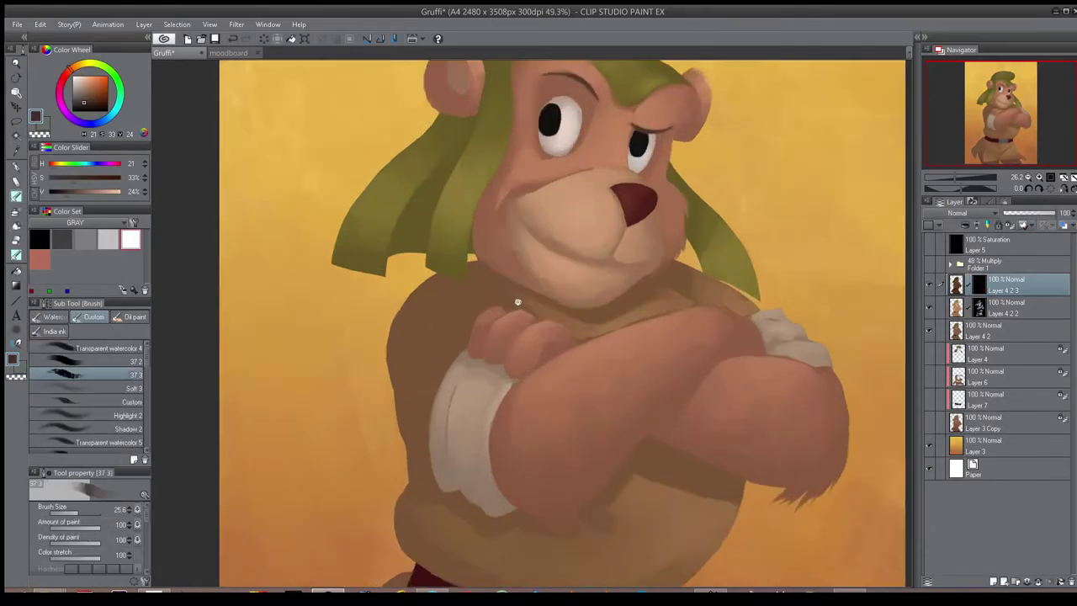
scroll(518, 301, "up", 1)
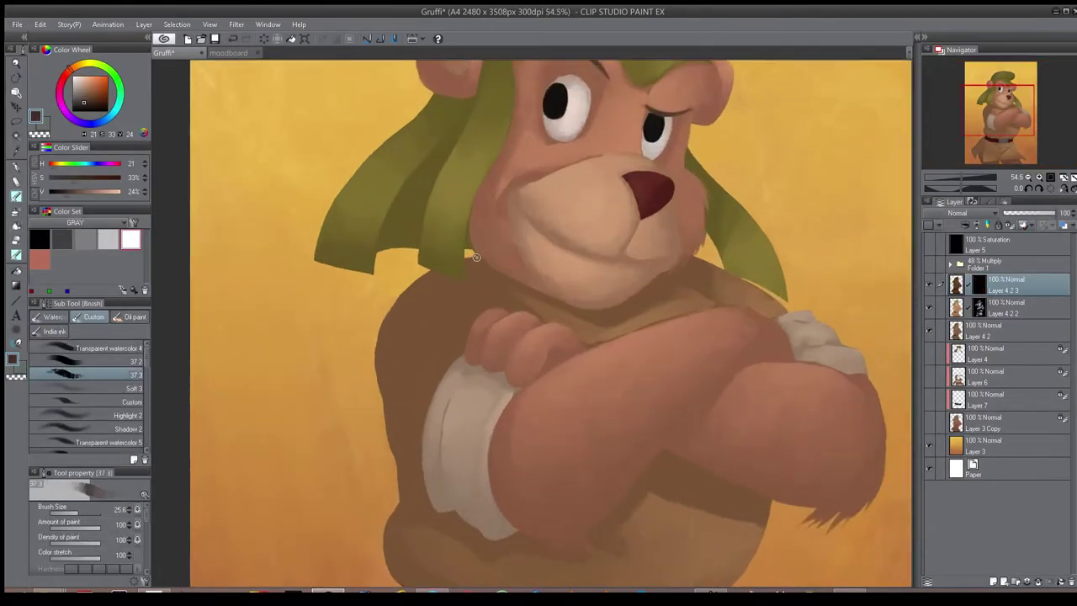
left_click(976, 285, "shift")
left_click(976, 285, "shift")
- Paint shadow through the new mask onto the collar beneath the cheek and chin, checking it in the mirrored view
left_click_drag(471, 256, 493, 276)
key("]")
scroll(511, 303, "down", 5)
key("h")
scroll(491, 295, "up", 5)
key("[")
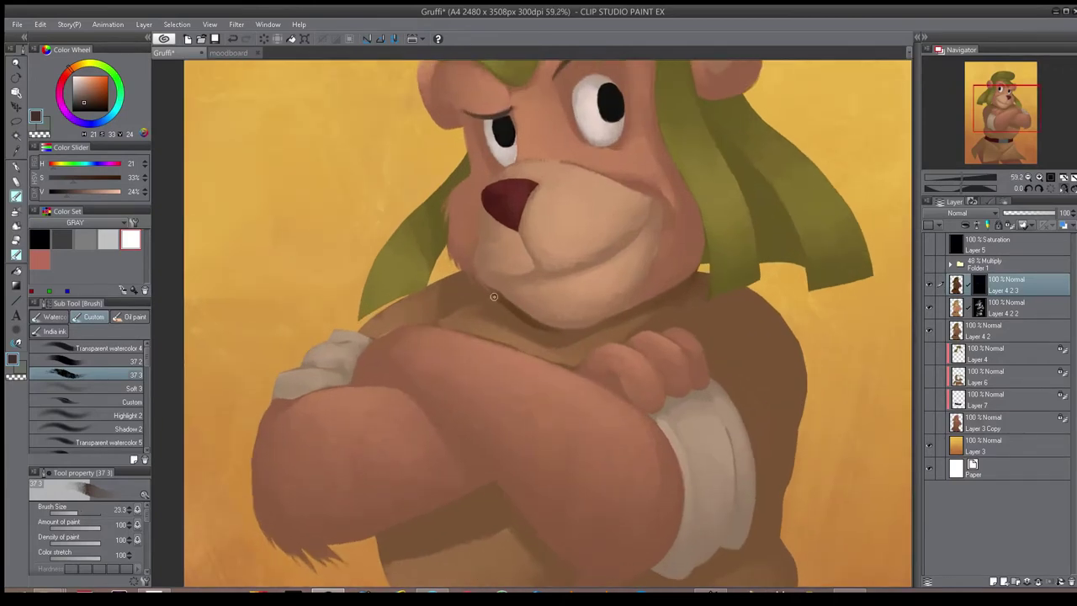
scroll(527, 337, "down", 5)
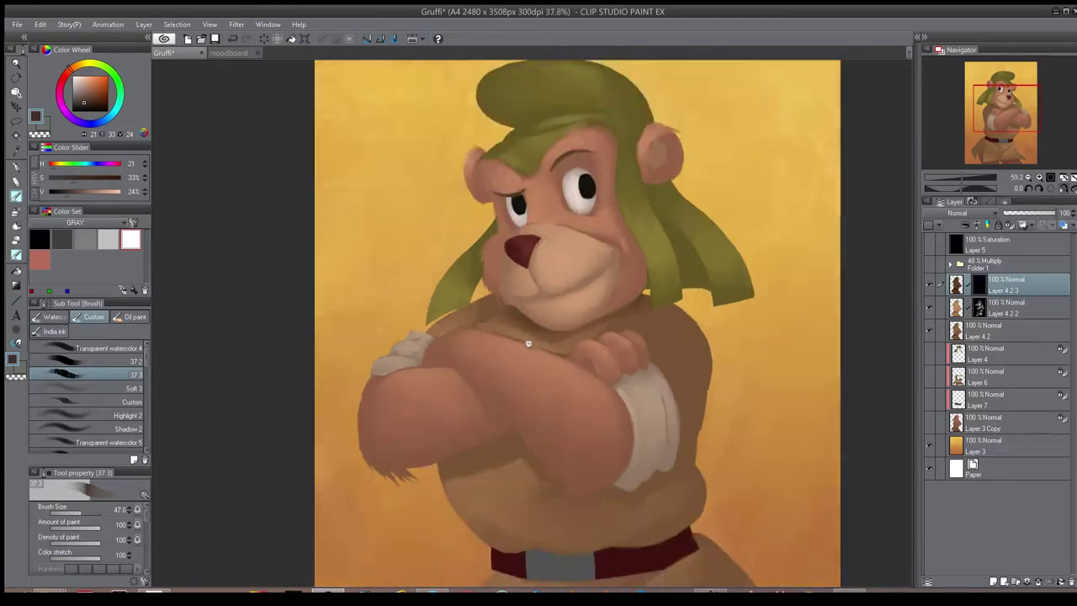
key("h")
- Lasso the inner fold between the two near hat flaps and refine the selection's edges, checking it in the mirrored view
scroll(475, 332, "up", 6)
key("m")
mouse_move(497, 229)
left_mouse_down()
mouse_move(430, 304)
mouse_move(393, 384)
left_mouse_up()
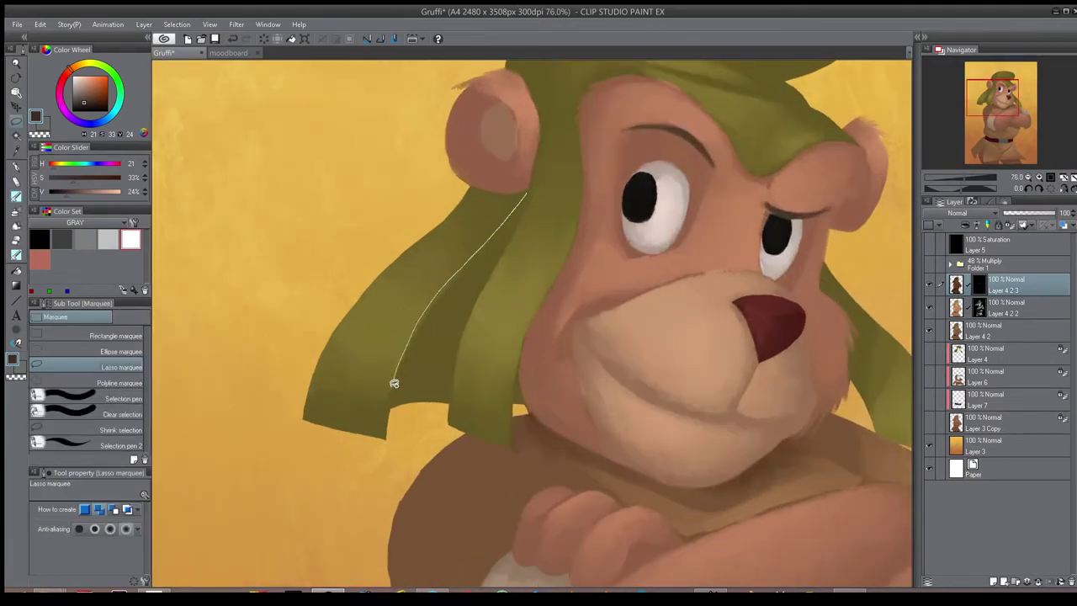
left_click_drag(463, 353, 515, 210)
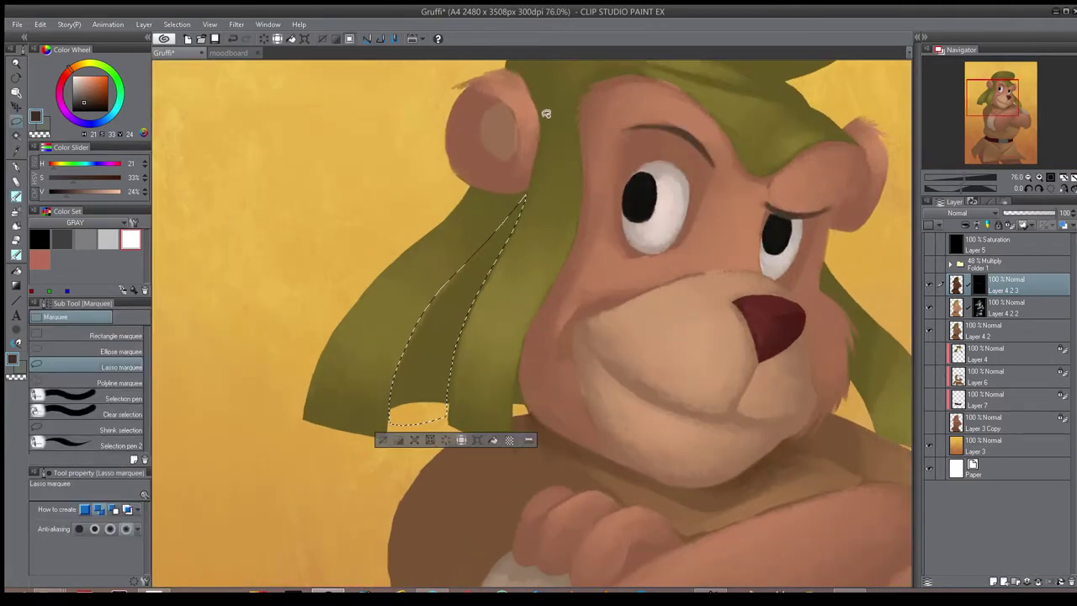
key("h")
key("h")
scroll(515, 294, "down", 7)
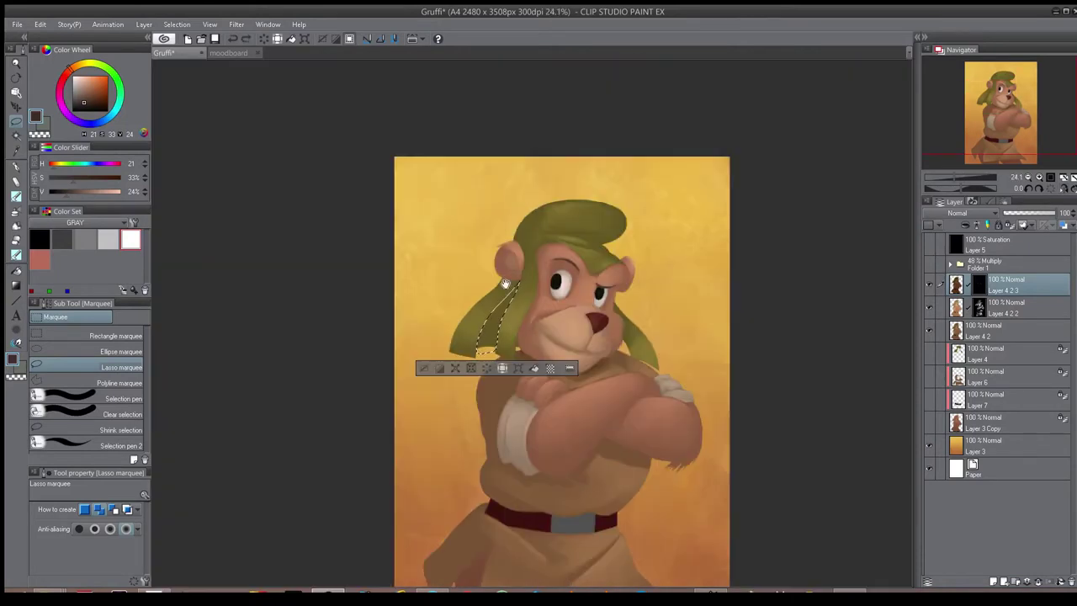
scroll(521, 333, "up", 6)
scroll(524, 185, "up", 1)
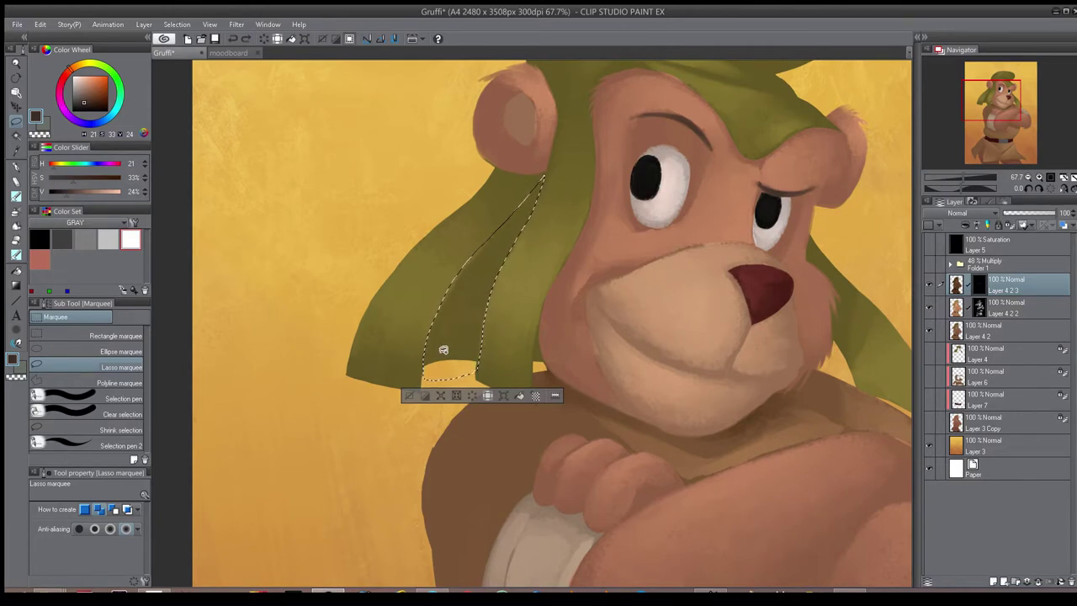
key("h")
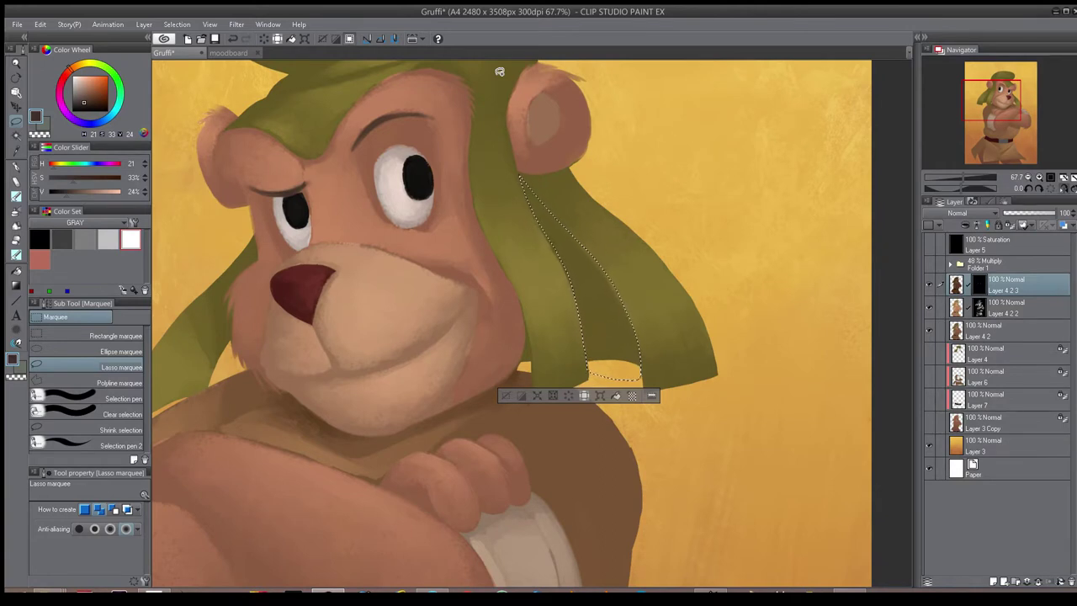
mouse_move(502, 176)
left_mouse_down()
mouse_move(589, 295)
mouse_move(589, 252)
left_mouse_up()
key("h")
left_click_drag(535, 186, 432, 312)
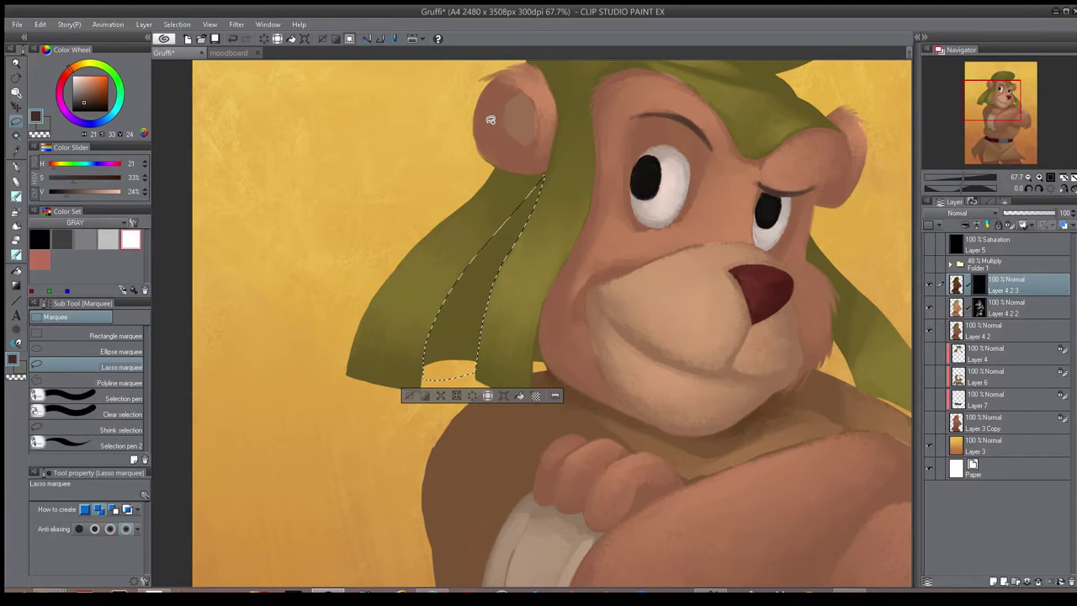
- Paint shadow inside the selected hat-flap fold, darkest at its upper end, and clear the selection
key("b")
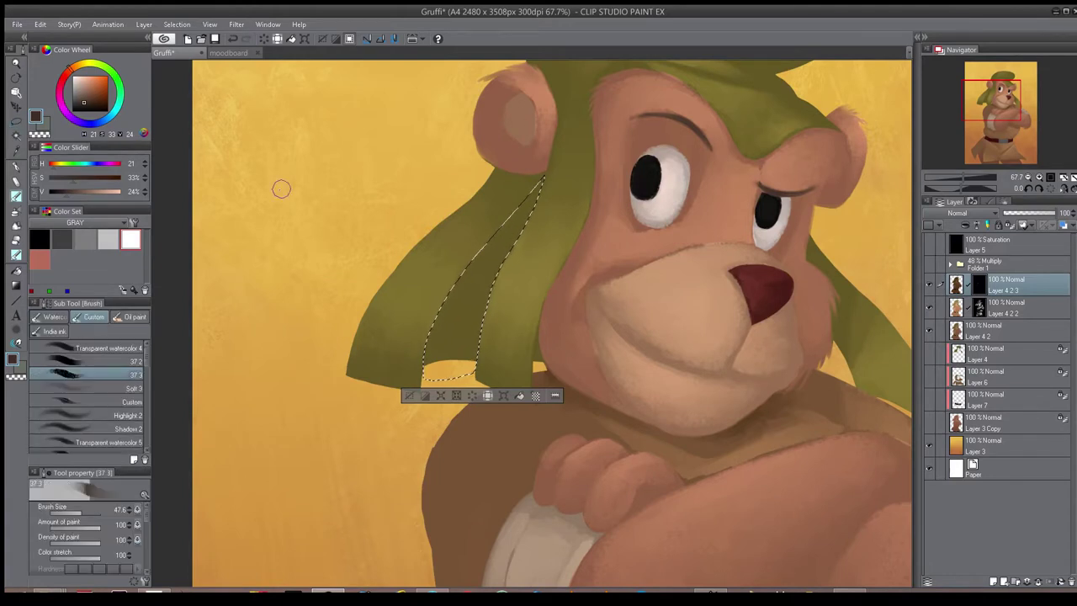
left_click_drag(539, 180, 517, 221)
mouse_move(567, 137)
left_mouse_down()
mouse_move(454, 293)
mouse_move(497, 270)
mouse_move(480, 337)
left_mouse_up()
left_click_drag(540, 219, 529, 216)
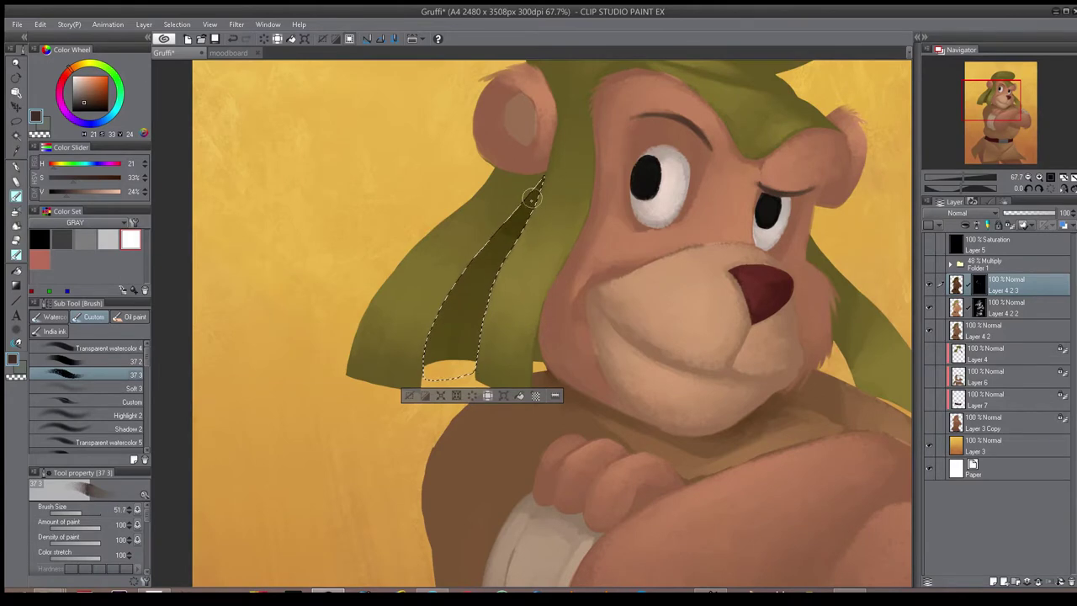
left_click_drag(489, 248, 503, 248)
mouse_move(501, 188)
left_mouse_down()
mouse_move(511, 233)
mouse_move(458, 314)
mouse_move(478, 260)
mouse_move(476, 374)
mouse_move(483, 279)
mouse_move(489, 348)
left_mouse_up()
key("ctrl+d")
scroll(541, 353, "down", 5)
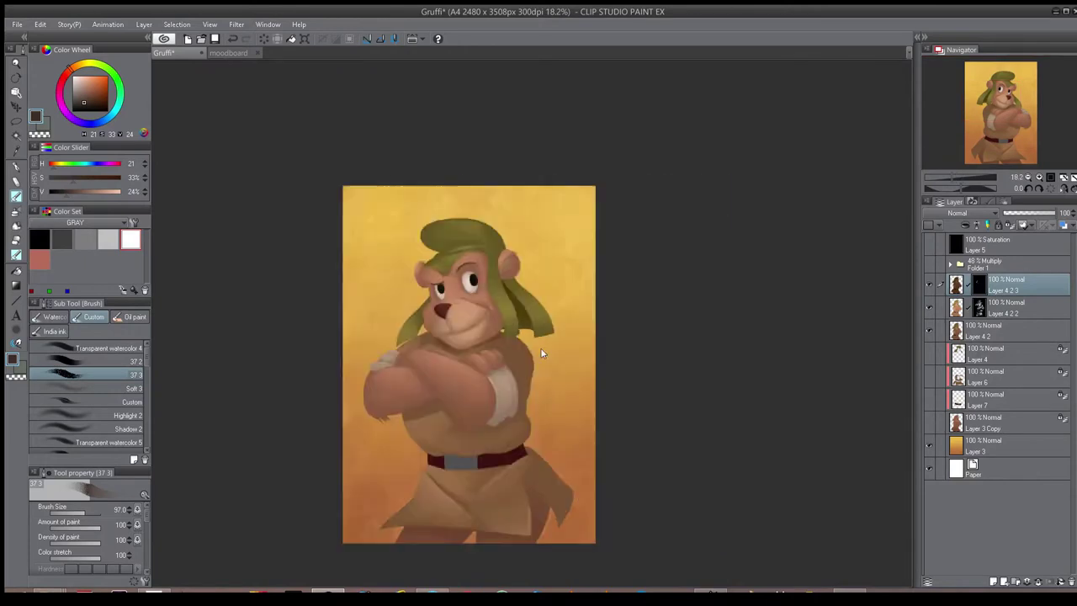
- Lasso the sliver of hat between the near cheek and front flap, paint it with shadow and clear the selection
scroll(524, 335, "up", 5)
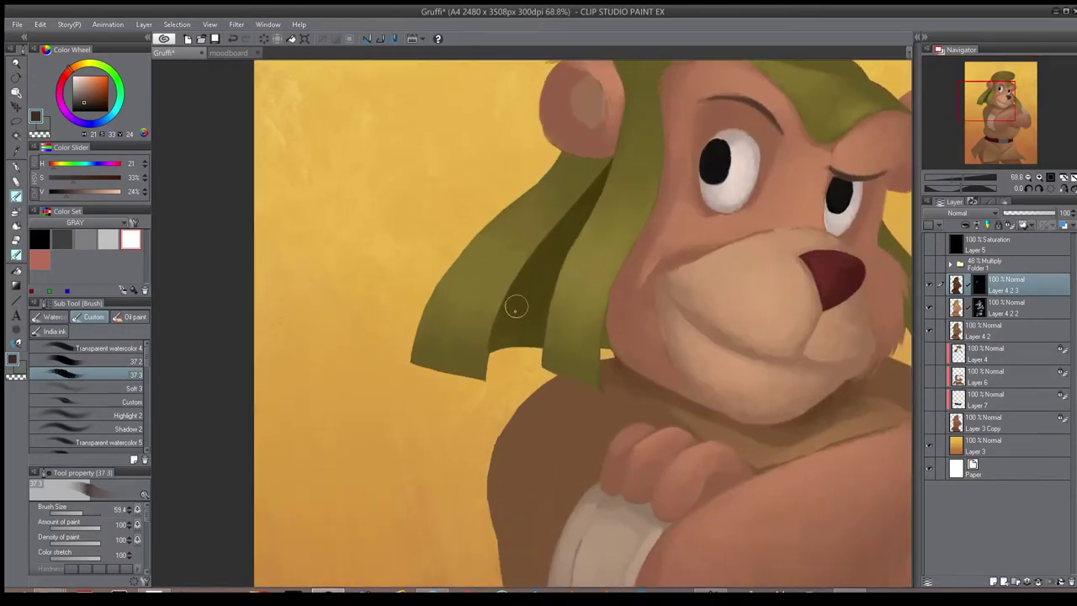
scroll(614, 238, "up", 4)
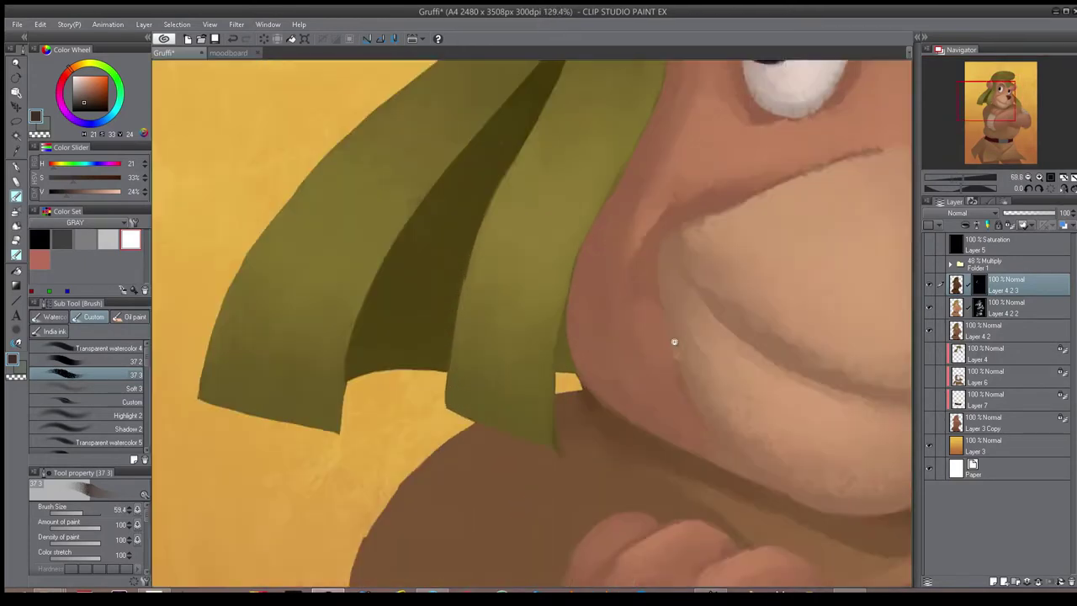
key("m")
mouse_move(560, 262)
left_mouse_down()
mouse_move(560, 338)
mouse_move(573, 392)
mouse_move(547, 354)
left_mouse_up()
key("h")
mouse_move(512, 281)
left_mouse_down()
mouse_move(524, 379)
mouse_move(512, 381)
left_mouse_up()
key("b")
left_click_drag(509, 317, 496, 399)
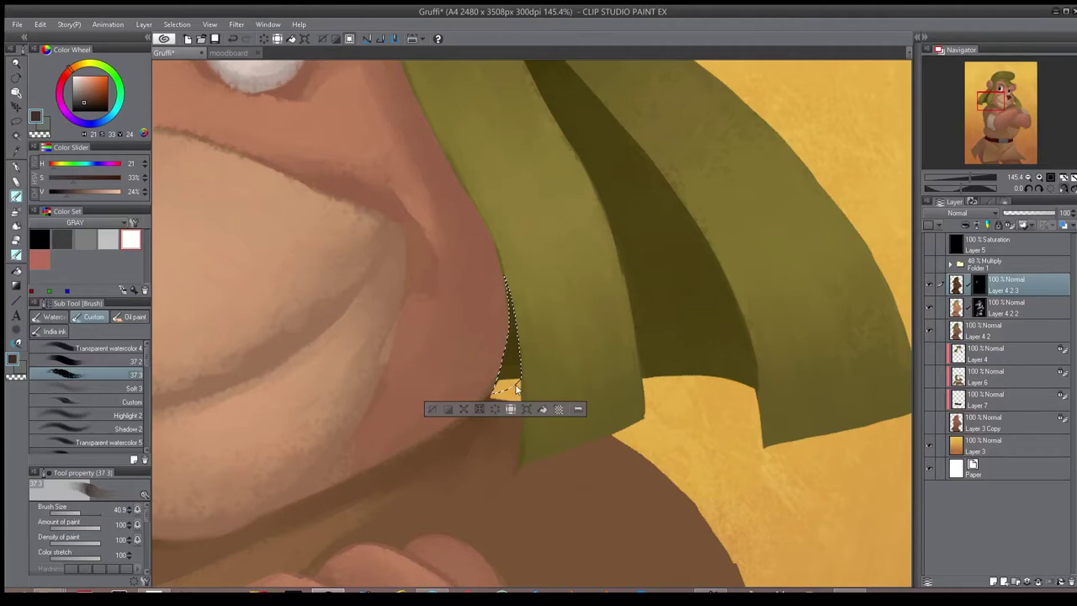
key("ctrl+d")
key("h")
scroll(527, 308, "down", 10)
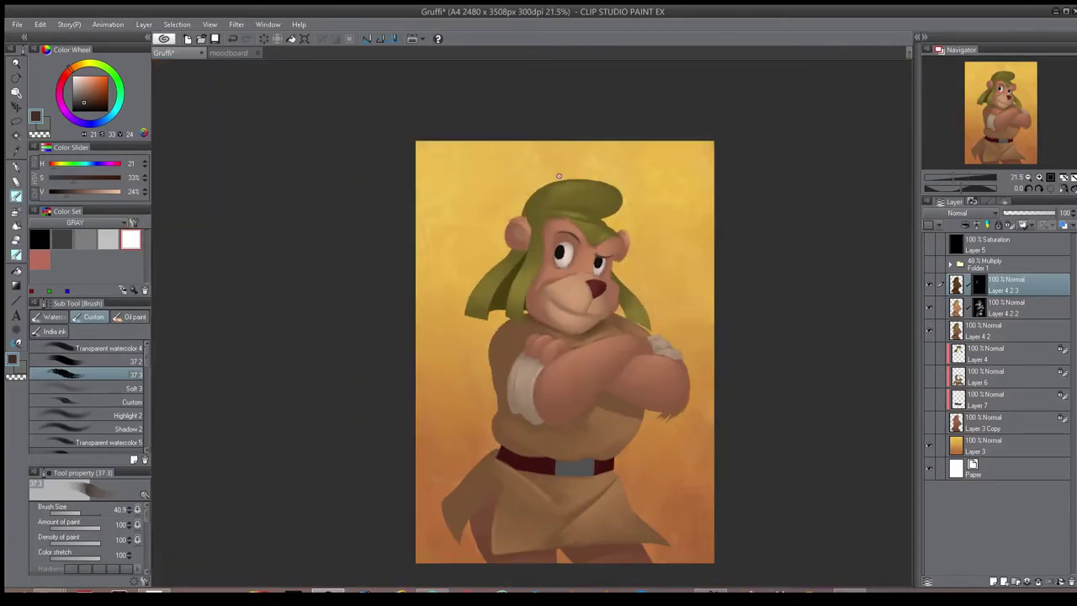
- Paint shadow on the upper part of the far hat flap where it emerges behind the cheek
scroll(558, 176, "up", 6)
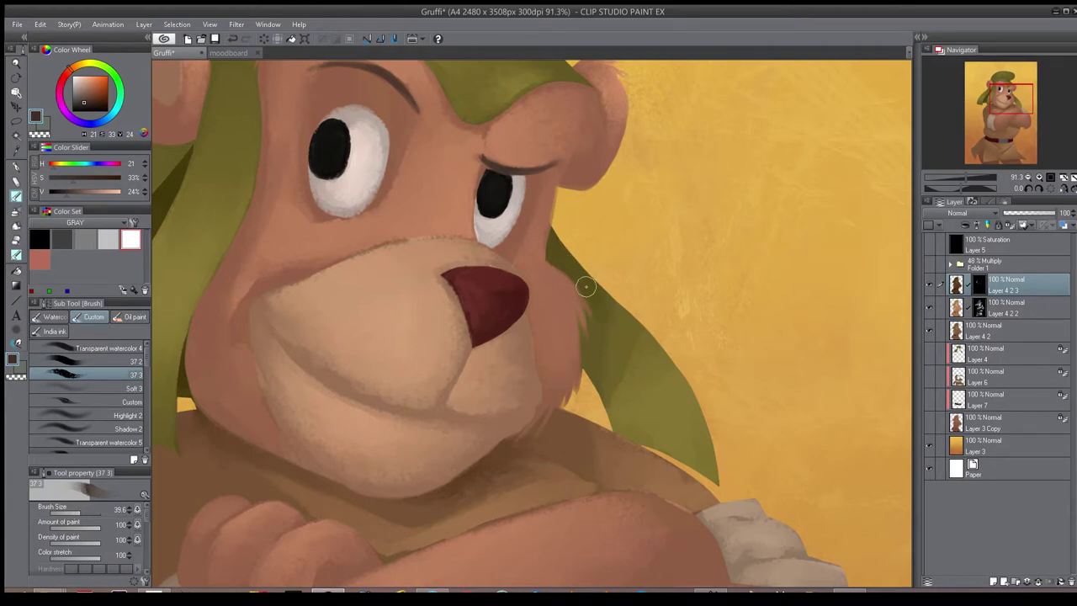
key("bracketleft")
key("bracketleft")
key("bracketleft")
key("bracketright")
key("bracketright")
scroll(618, 352, "down", 6)
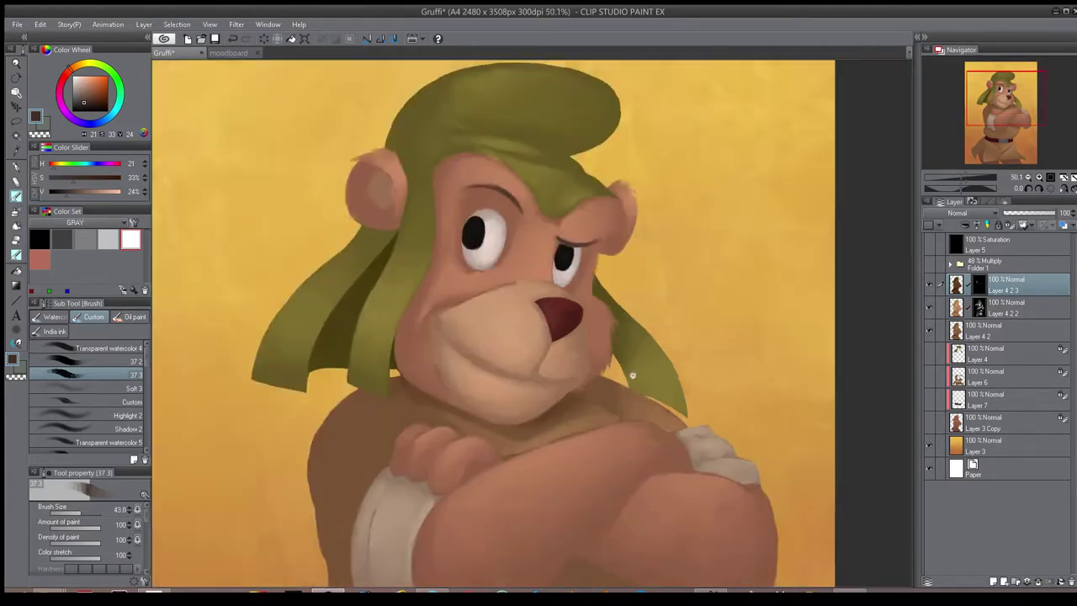
- Switch to the light layer Layer 4 2 2 and paint light on the lower far hat flap with a 75.2 brush
scroll(619, 344, "up", 4)
key("bracketright")
key("bracketright")
key("bracketright")
left_click(1007, 308)
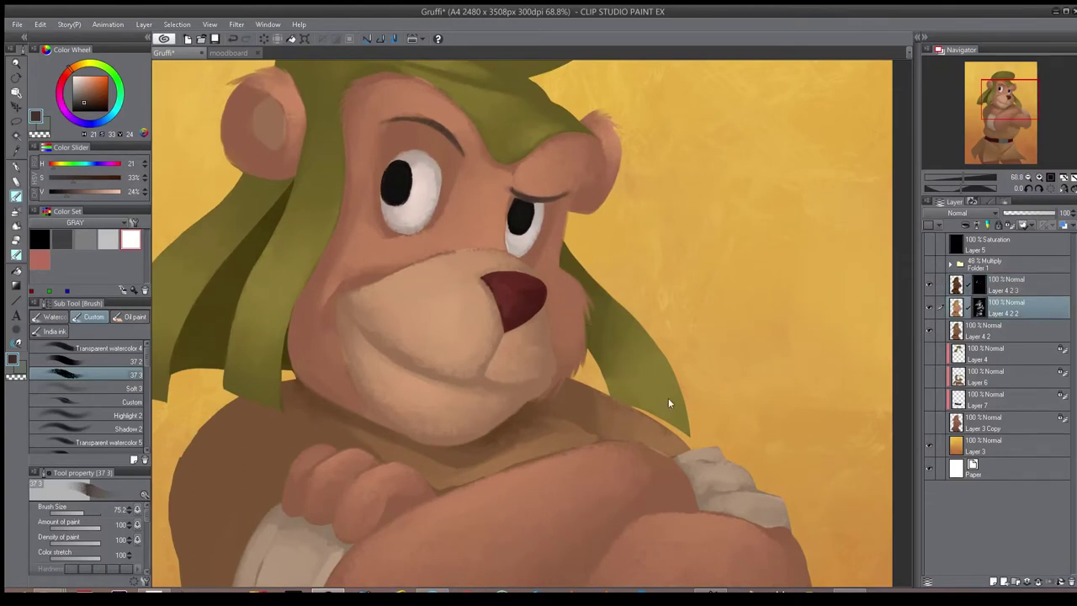
scroll(668, 397, "down", 5)
scroll(591, 123, "up", 4)
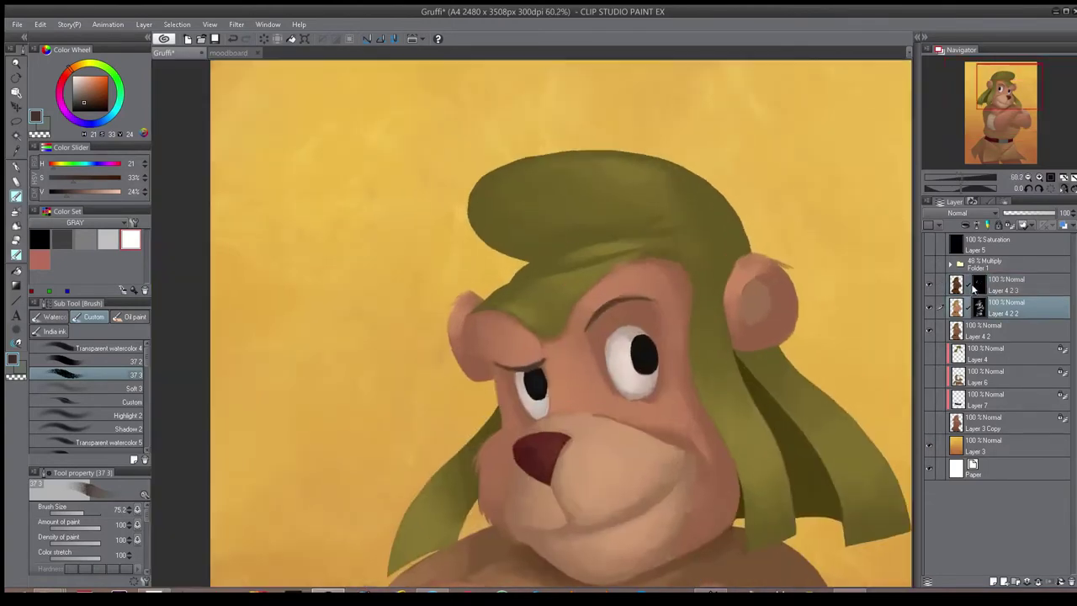
- Return to the shadow layer Layer 4 2 3 and paint shadow along the hat folds above the brow, checking the mirrored view
key("alt+bracketright")
key("bracketleft")
key("bracketleft")
key("bracketleft")
key("bracketleft")
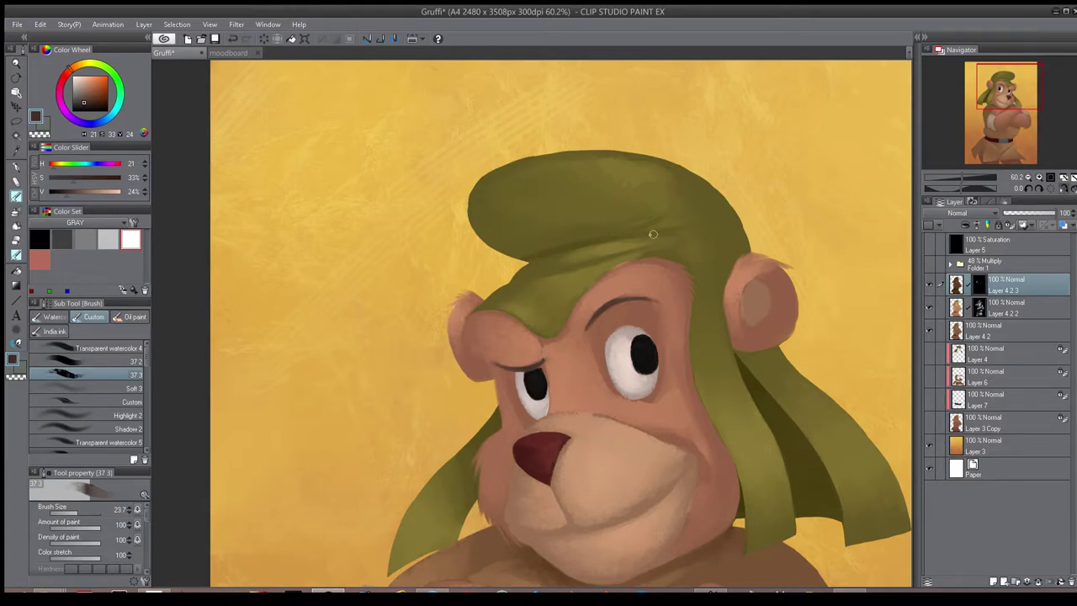
key("bracketright")
key("bracketright")
left_click_drag(514, 279, 613, 253)
scroll(555, 271, "down", 5)
key("h")
key("h")
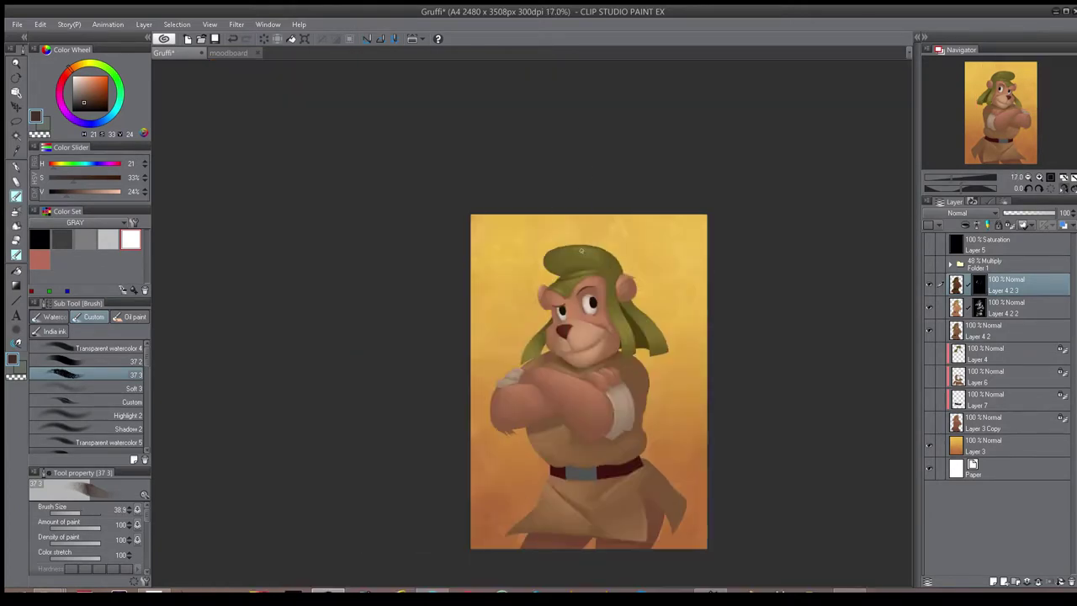
- Paint broad shadow on the side of the hat just above the near ear with a 168.6 brush
key("h")
scroll(429, 265, "up", 4)
key("bracketright")
key("bracketright")
key("bracketright")
mouse_move(470, 268)
left_mouse_down()
mouse_move(492, 244)
mouse_move(490, 285)
left_mouse_up()
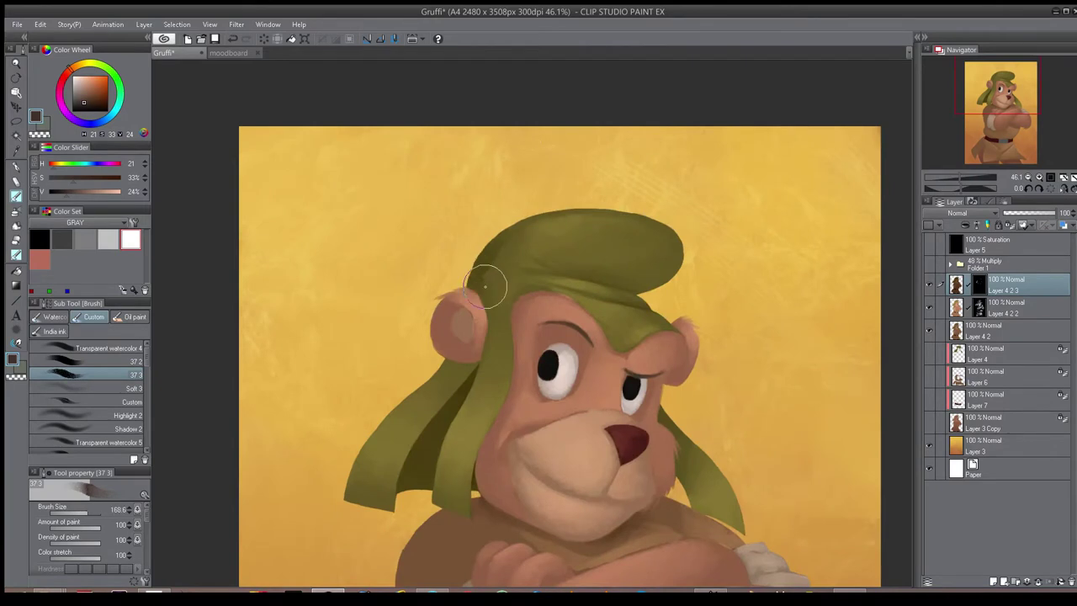
- Paint shadow on the upper part of the rear hat flap below the near ear, adjusting the brush size
key("bracketleft")
key("bracketleft")
key("bracketleft")
key("bracketright")
key("bracketright")
mouse_move(463, 373)
left_mouse_down()
mouse_move(426, 411)
mouse_move(381, 417)
left_mouse_up()
- Paint fine shadow around the smile crease and the muzzle's lower edge with a small brush down to 12.7
scroll(381, 418, "up", 3)
key("bracketleft")
key("bracketleft")
key("bracketleft")
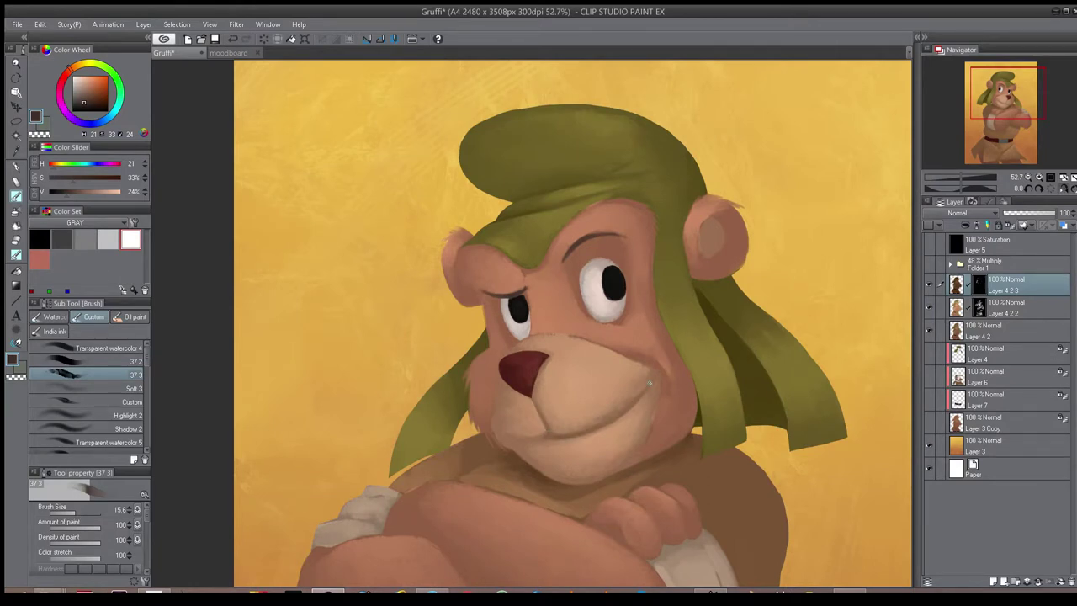
key("bracketright")
key("bracketleft")
key("bracketleft")
scroll(648, 386, "down", 4)
scroll(547, 399, "up", 5)
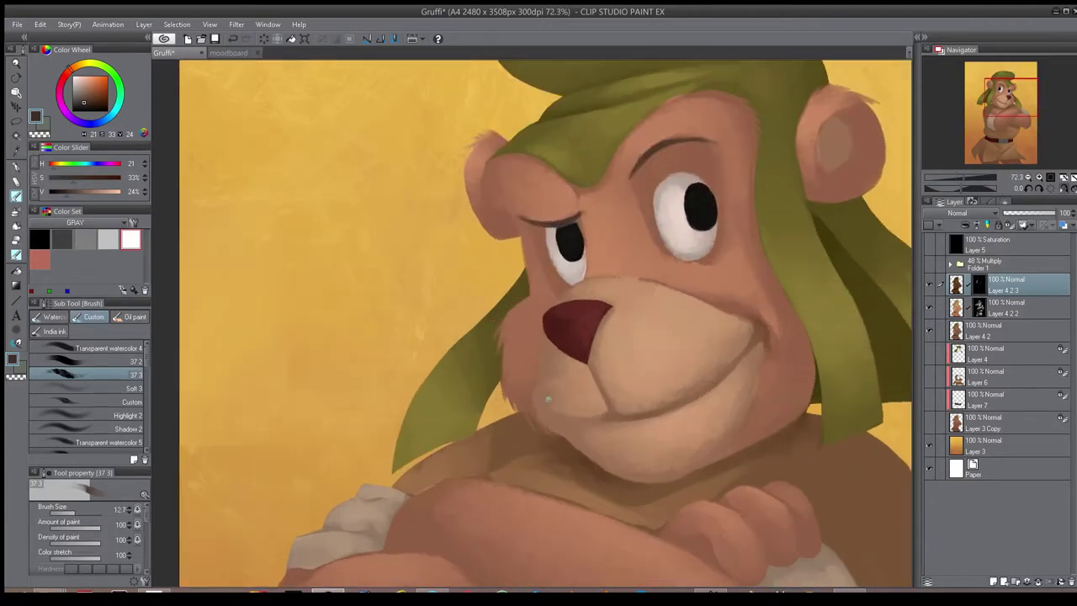
scroll(602, 418, "down", 4)
key("h")
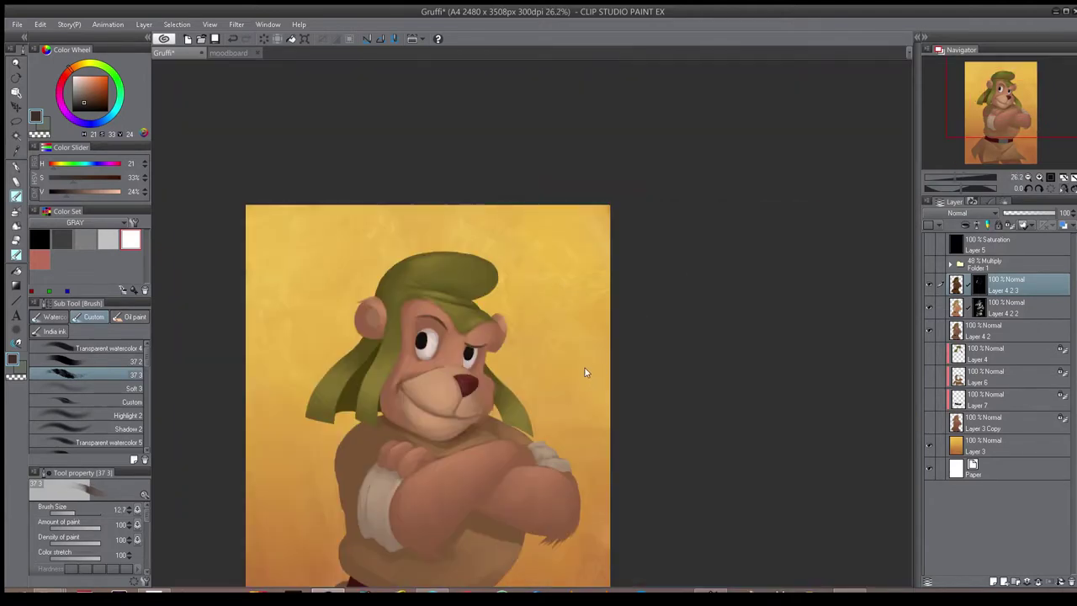
- Paint shadow inside the near ear with a 54.5 brush, touch it up on Layer 4 2 2 and return to Layer 4 2 3
left_click_drag(586, 373, 704, 373)
scroll(505, 343, "up", 4)
key("bracketright")
key("bracketright")
key("bracketright")
key("bracketright")
mouse_move(452, 308)
left_mouse_down()
mouse_move(437, 256)
mouse_move(449, 270)
mouse_move(426, 276)
mouse_move(433, 317)
mouse_move(406, 283)
mouse_move(442, 326)
left_mouse_up()
scroll(467, 350, "down", 2)
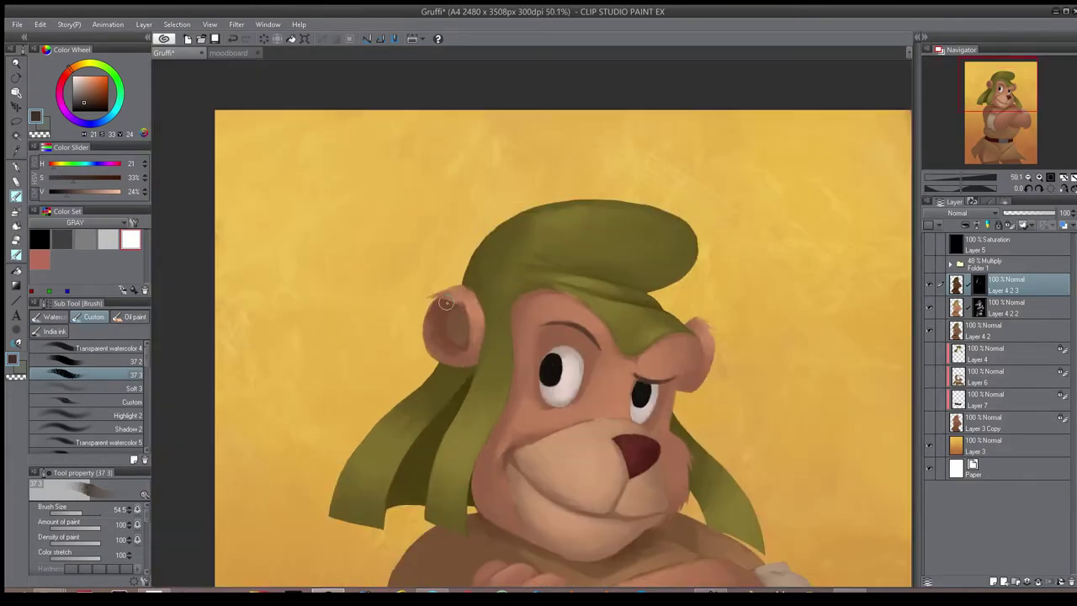
left_click(971, 310)
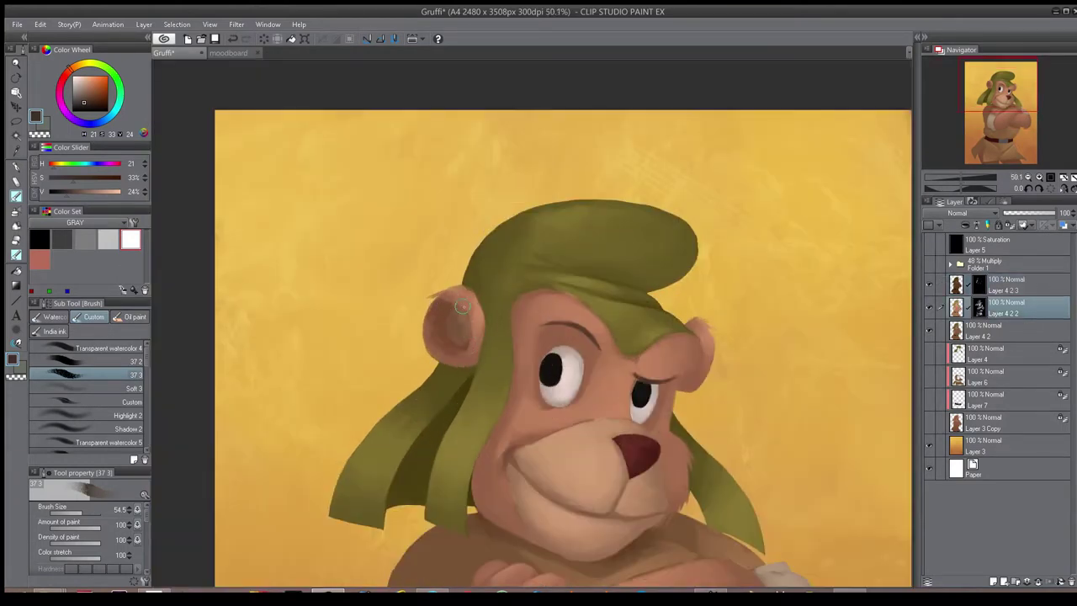
left_click(980, 286)
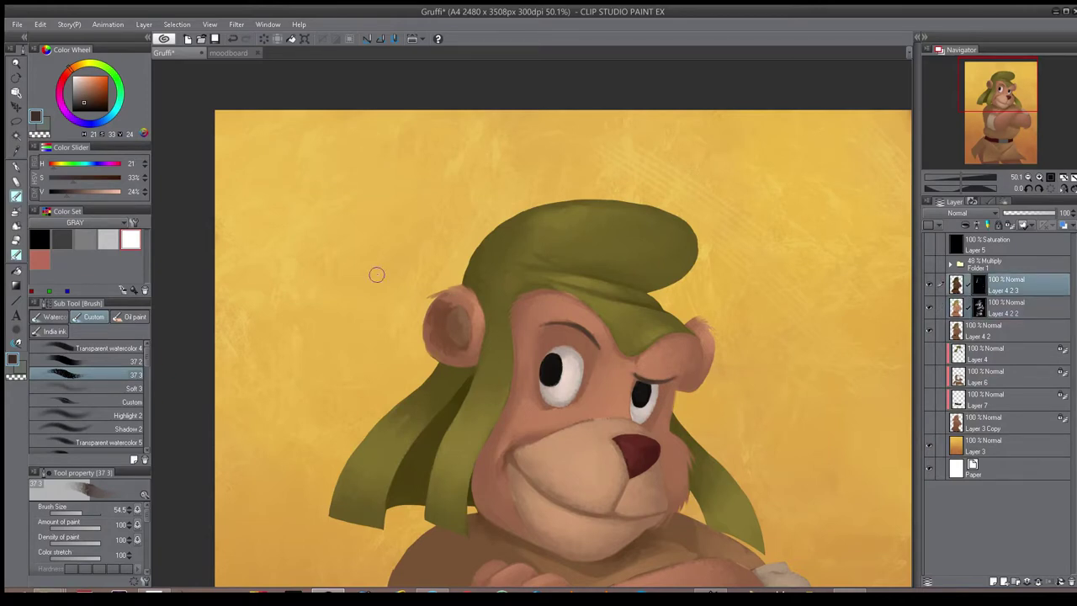
- Work on the near cheek beside the smile crease, switching to the light layer Layer 4 2 2 to lighten it
scroll(459, 302, "down", 2)
left_click_drag(427, 270, 443, 153)
scroll(505, 295, "up", 3)
key("bracketleft")
key("bracketleft")
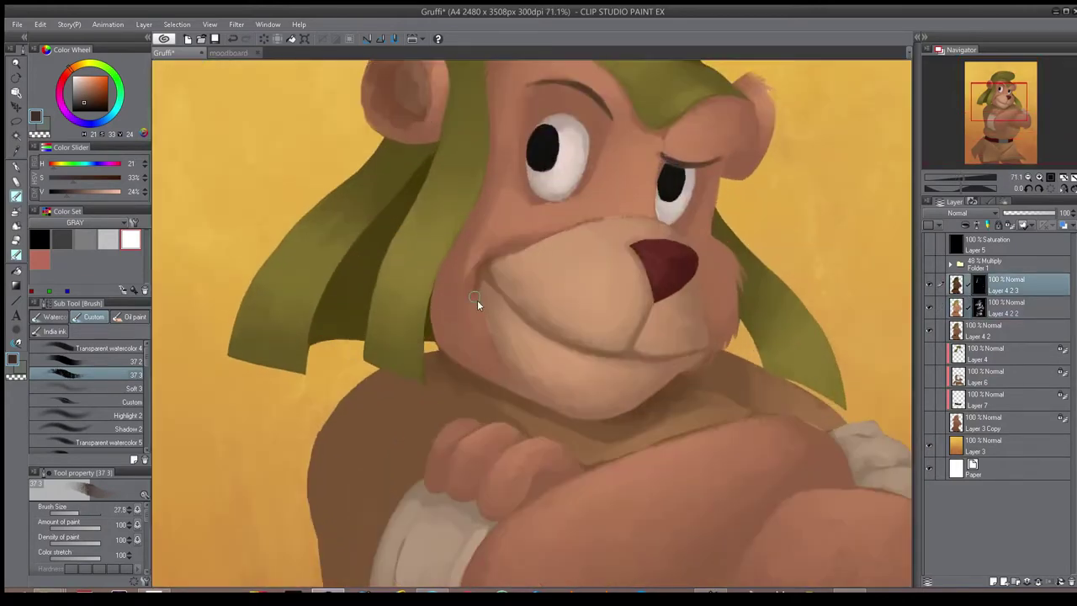
key("alt+bracketleft")
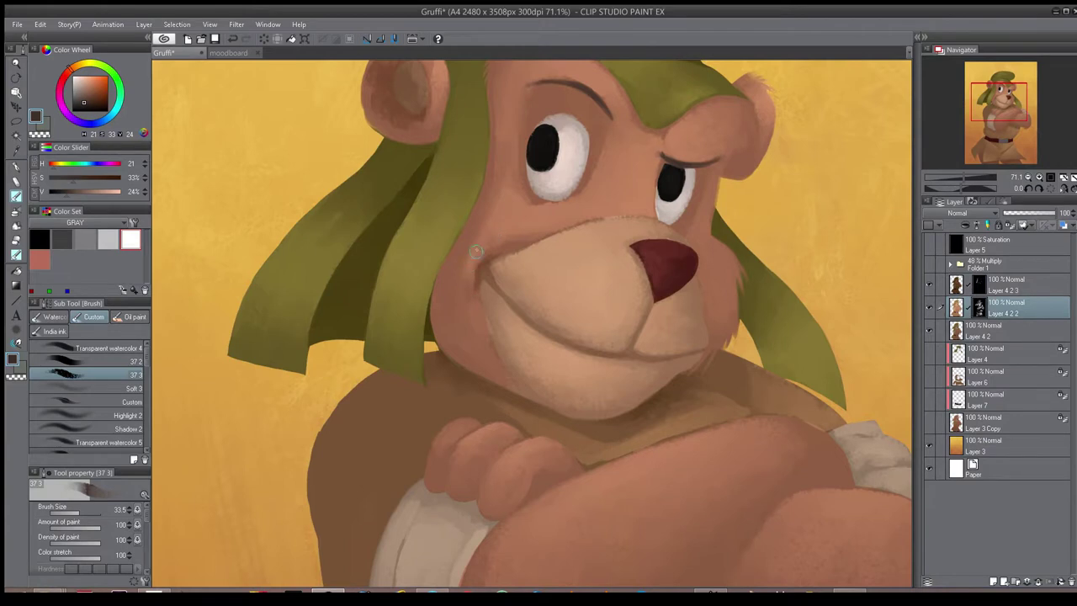
- Return to Layer 4 2 3 and paint shadow along the near cheek edge beside the hat flap with a 15.4 brush
key("alt+bracketright")
key("bracketleft")
key("bracketleft")
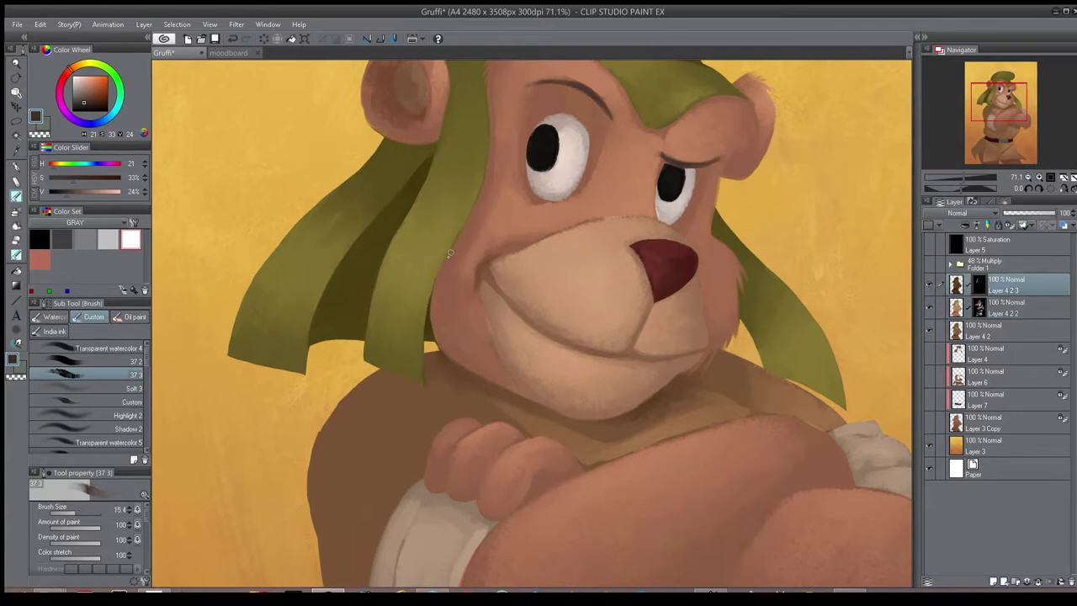
left_click_drag(436, 297, 451, 343)
scroll(455, 336, "down", 5)
key("h")
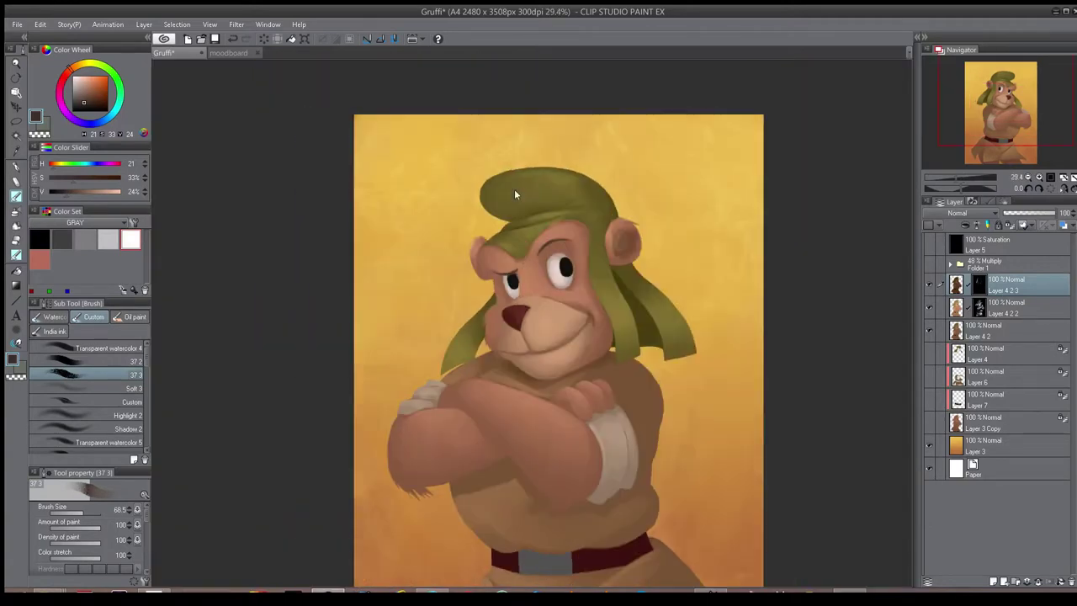
left_click_drag(624, 389, 615, 355)
scroll(614, 354, "up", 3)
left_click_drag(492, 375, 492, 391)
key("ctrl+z")
scroll(523, 434, "down", 3)
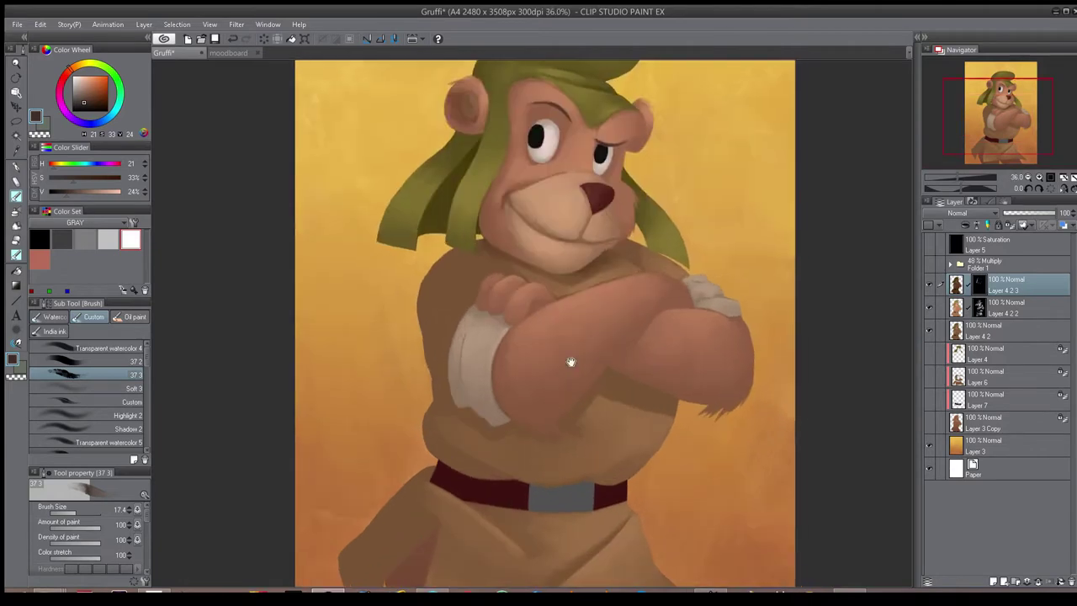
- Paint shadow along the crease where the forearms cross, enlarging the brush to 82.4 and checking the mirrored view
scroll(572, 362, "up", 3)
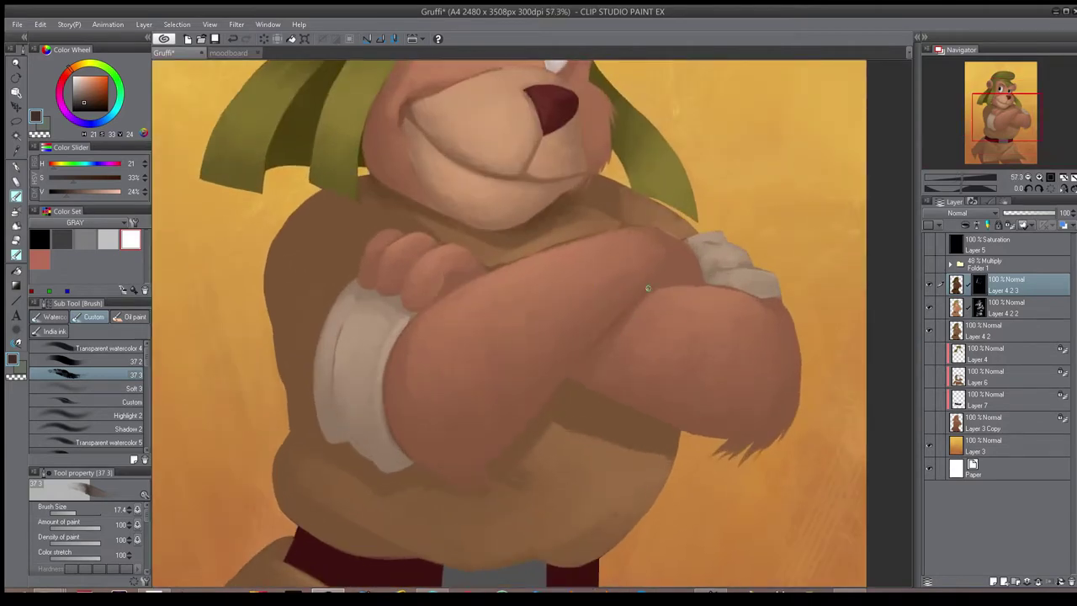
left_click_drag(575, 370, 587, 356, "ctrl+alt")
scroll(656, 370, "down", 3)
key("h")
scroll(446, 319, "up", 2)
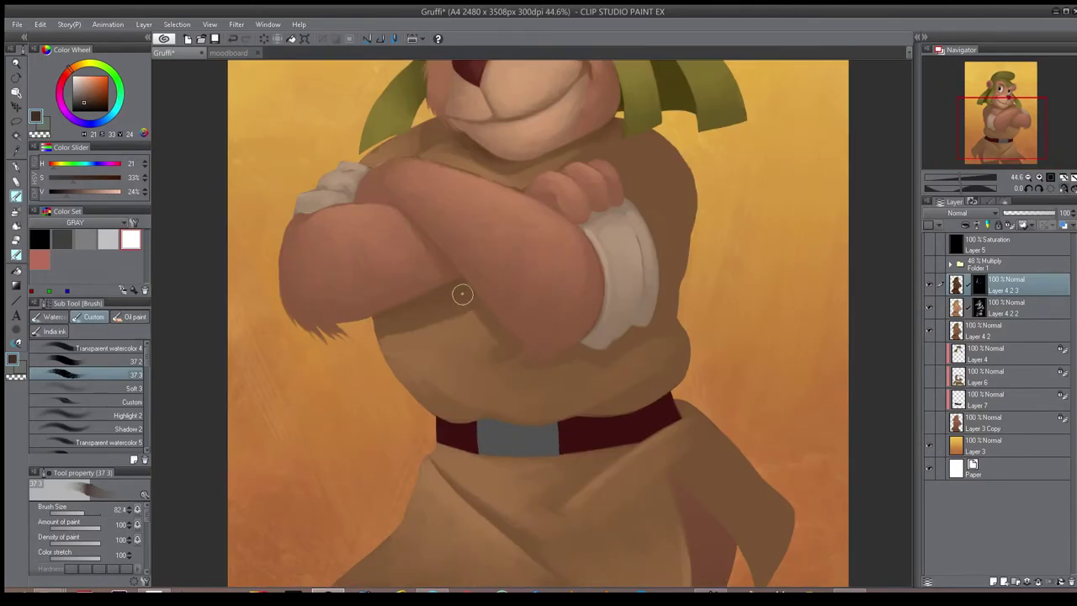
scroll(473, 303, "down", 2)
key("h")
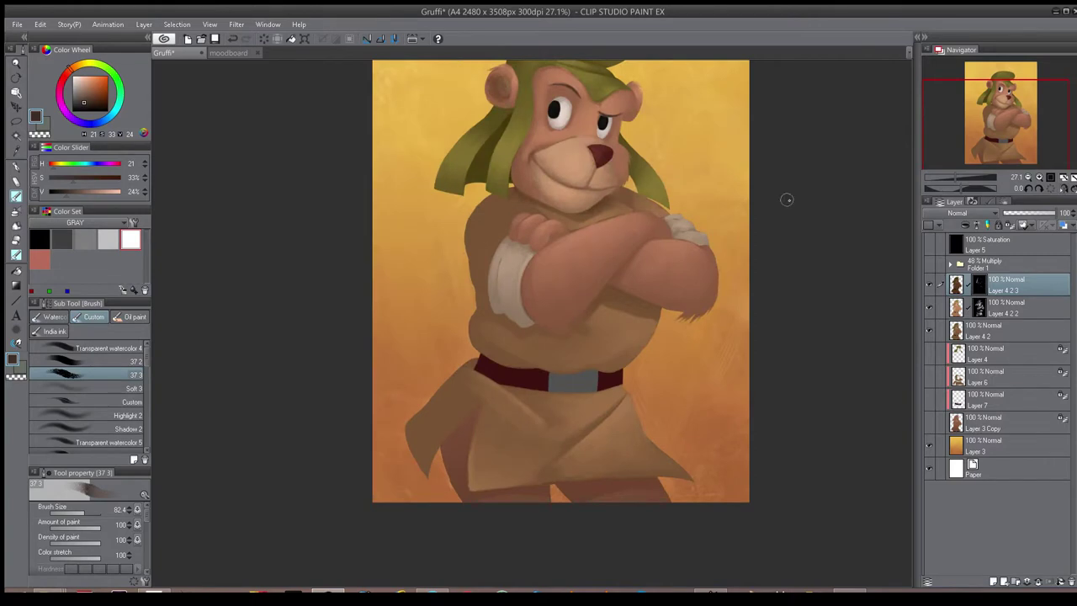
- Show the Multiply line folder and paint shadow down the tunic's side behind the near cuff with a 21.6 brush
scroll(509, 286, "up", 3)
key("[")
key("[")
left_click_drag(442, 224, 503, 363)
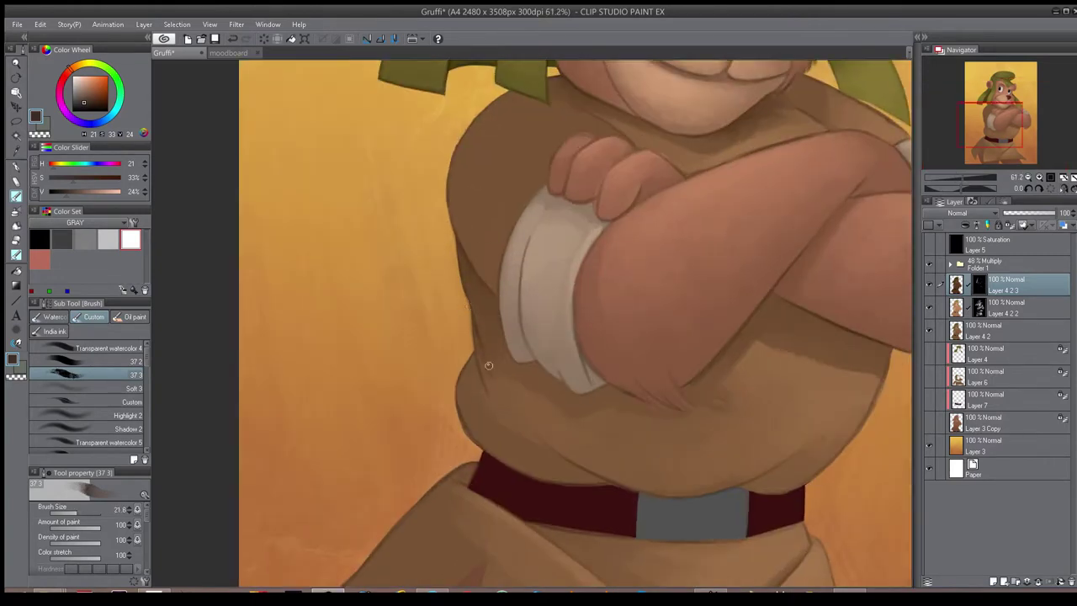
- Paint shadow into the tunic fold that hangs over the near side of the belt with a brush up to 51
key("h")
left_click_drag(443, 269, 478, 222)
key("[")
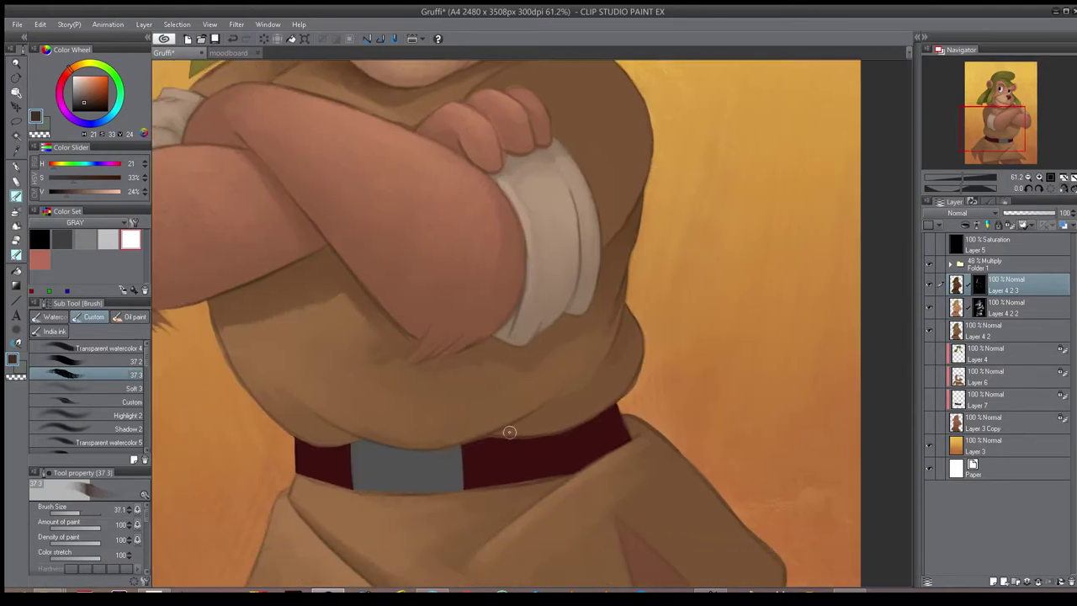
left_click_drag(479, 435, 570, 394)
left_click_drag(520, 427, 544, 413)
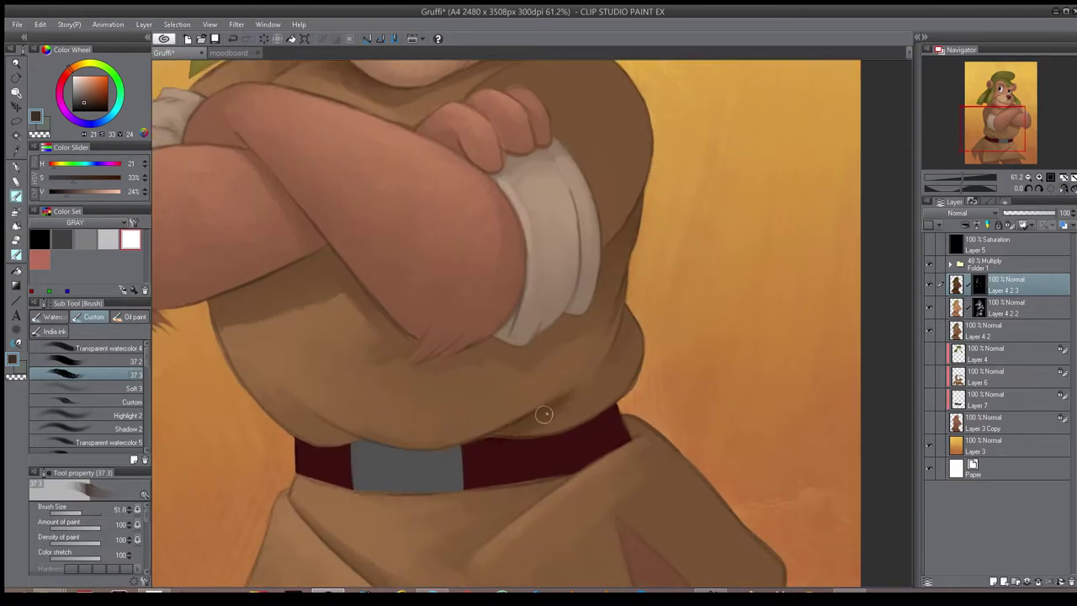
- Paint shadow into the tunic fold above the far side of the belt with a 54.5 brush
key("e")
left_click_drag(503, 453, 581, 428)
key("b")
key("]")
left_click_drag(418, 409, 358, 377)
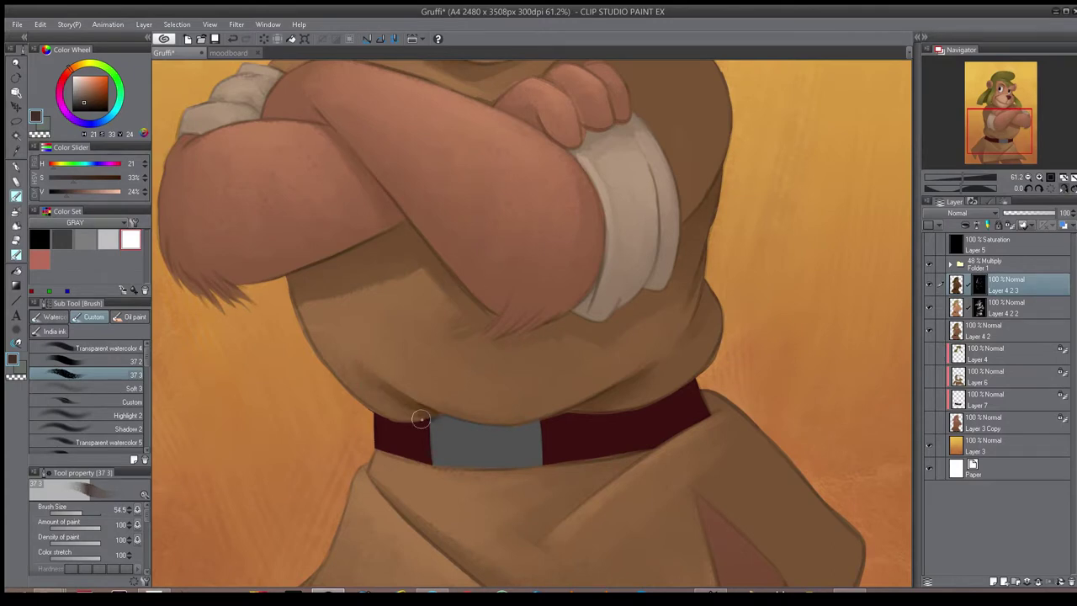
- Paint shadow along the two diagonal skirt folds below the belt with a brush up to 49.3
scroll(421, 417, "down", 4)
key("h")
scroll(551, 328, "up", 4)
key("h")
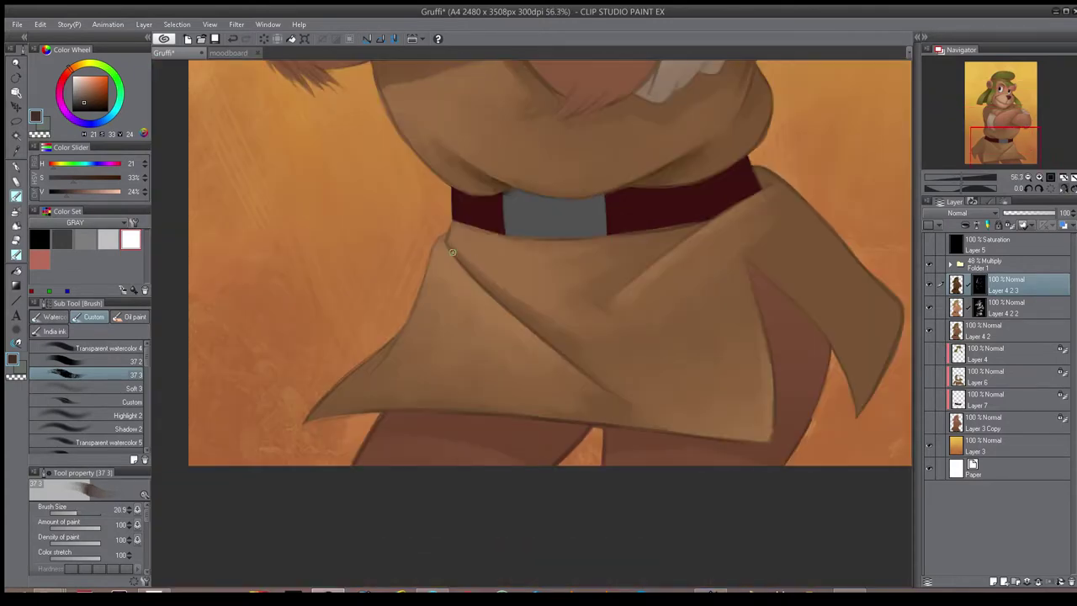
key("bracketright")
key("bracketright")
key("bracketright")
left_click_drag(693, 226, 637, 260)
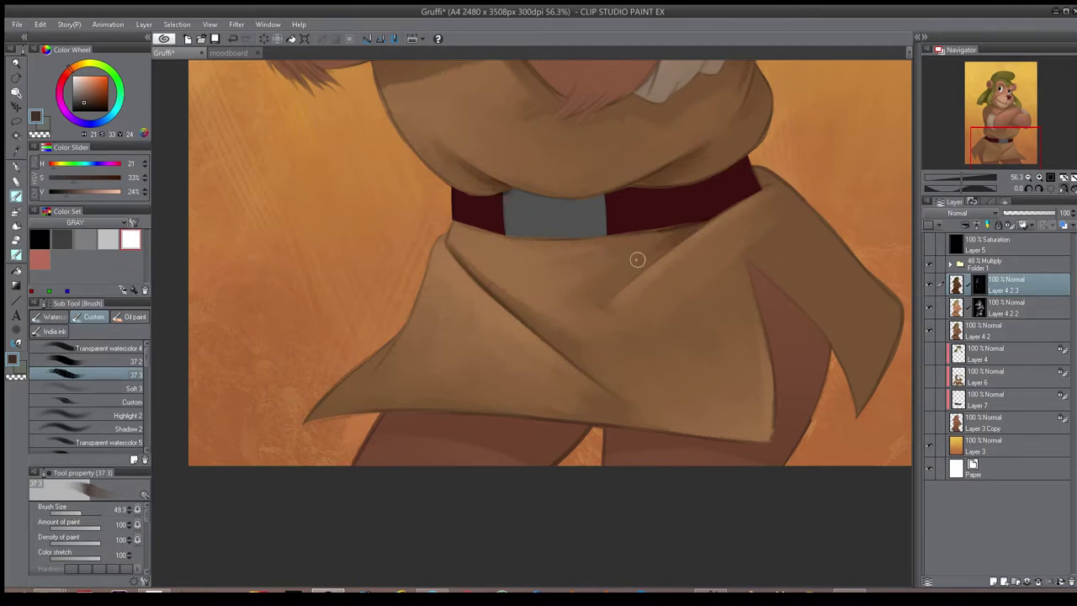
- Lasso the thigh showing between the near skirt flaps, paint it with shadow and clear the selection
scroll(636, 262, "down", 4)
scroll(432, 228, "up", 4)
key("h")
key("m")
left_click_drag(397, 205, 322, 273)
mouse_move(371, 338)
left_mouse_down()
mouse_move(387, 241)
mouse_move(376, 292)
mouse_move(339, 259)
mouse_move(305, 338)
mouse_move(377, 261)
mouse_move(387, 225)
mouse_move(358, 296)
mouse_move(344, 295)
mouse_move(366, 228)
mouse_move(377, 259)
mouse_move(319, 198)
mouse_move(363, 181)
mouse_move(393, 145)
mouse_move(372, 170)
mouse_move(383, 144)
mouse_move(366, 237)
mouse_move(391, 107)
mouse_move(376, 157)
mouse_move(322, 196)
mouse_move(367, 164)
mouse_move(434, 82)
left_mouse_up()
key("b")
key("m")
key("b")
key("ctrl+d")
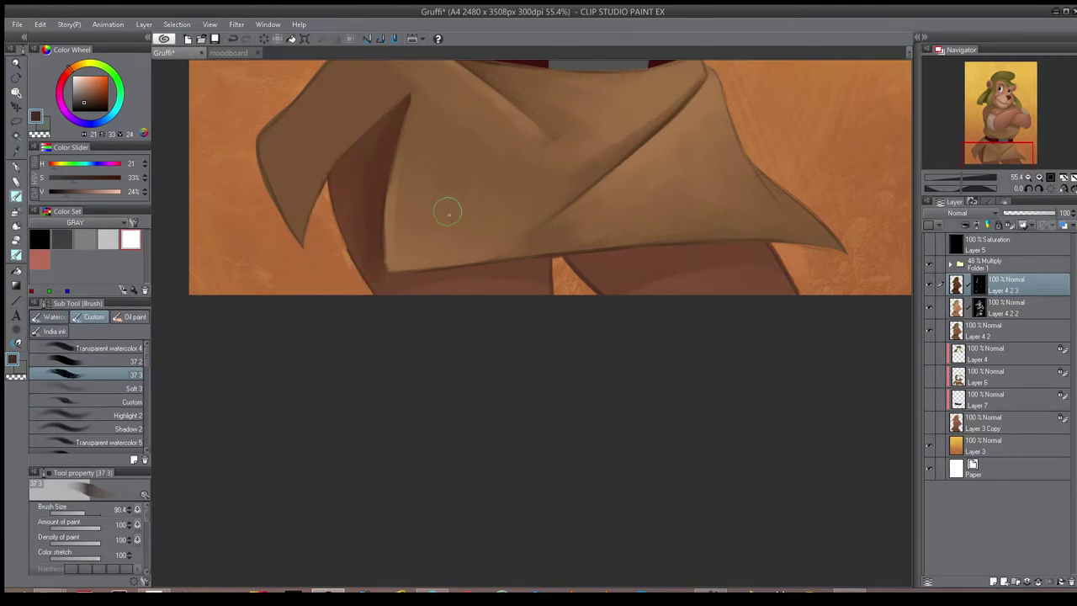
- Compare the whole figure with and without the light and shadow layers by toggling their visibility
mouse_move(383, 283)
left_mouse_down()
mouse_move(676, 248)
mouse_move(606, 308)
mouse_move(548, 399)
left_mouse_up()
key("bracketright")
scroll(673, 265, "down", 6)
left_click_drag(929, 285, 929, 309)
left_click_drag(929, 285, 929, 308)
left_click_drag(929, 309, 930, 282)
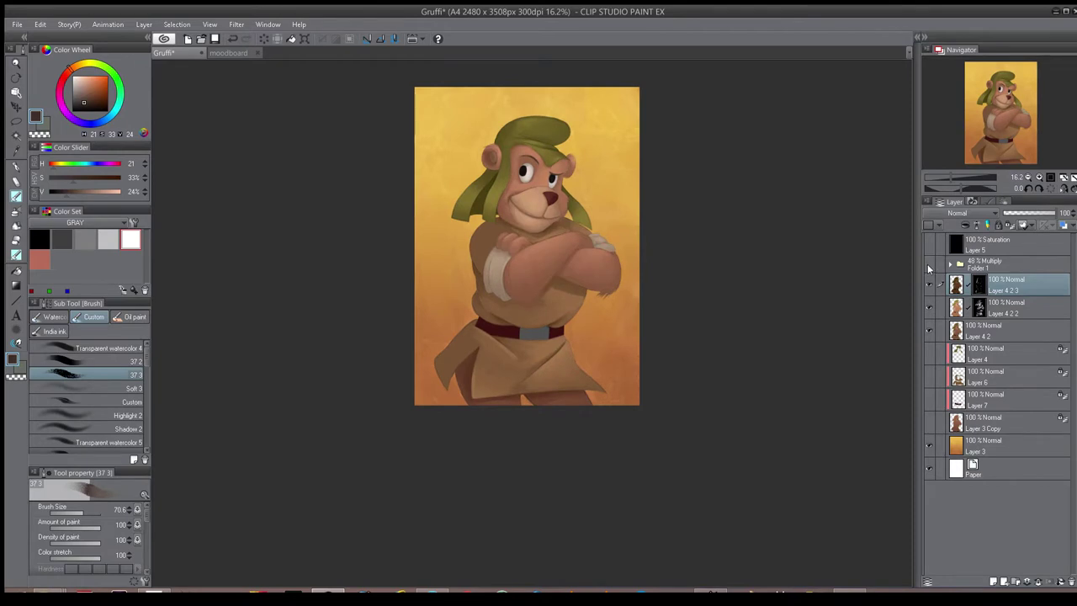
left_click(928, 287)
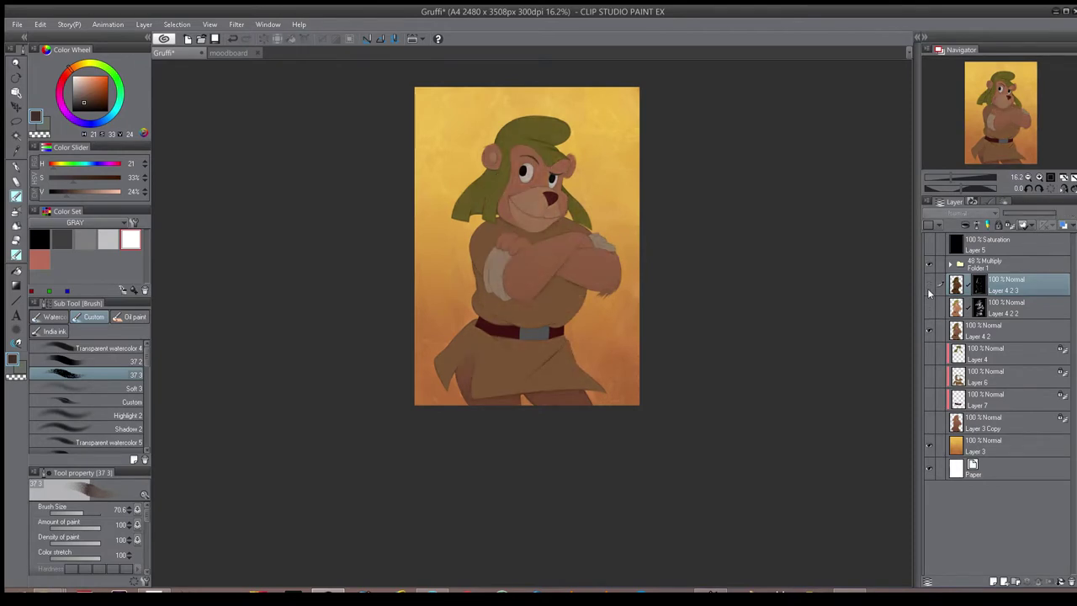
left_click_drag(928, 287, 929, 307)
left_click(928, 308)
left_click(929, 308)
- Switch to the light layer Layer 4 2 2 and paint light on the grey buckle and red belt with a 40.4 brush
left_click_drag(612, 286, 603, 298)
key("h")
left_click_drag(578, 367, 580, 371)
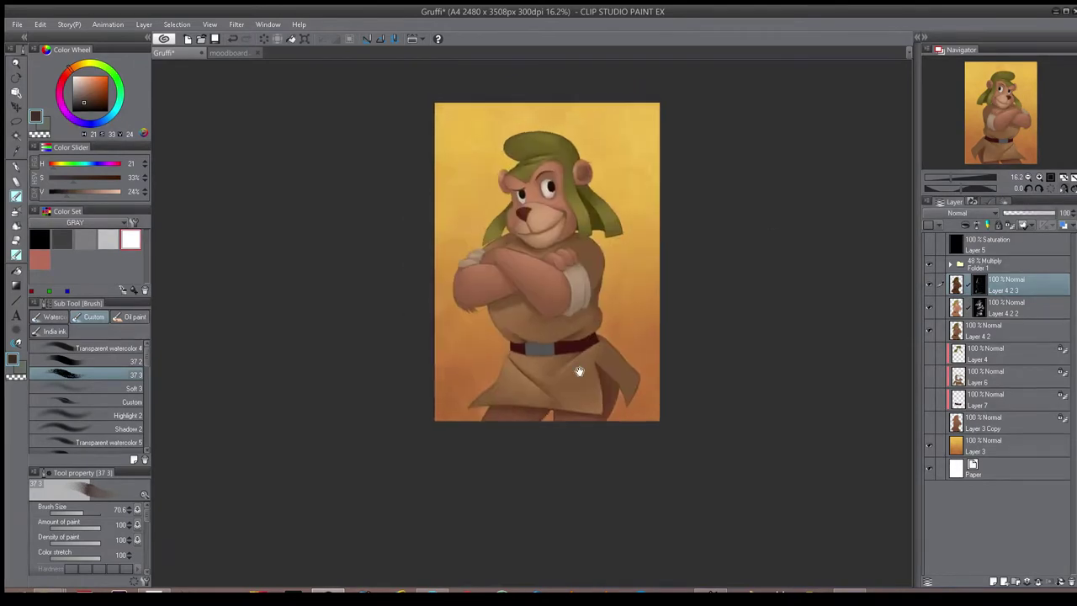
left_click_drag(540, 341, 602, 342)
left_click(975, 311)
mouse_move(513, 367)
left_mouse_down()
mouse_move(567, 369)
mouse_move(542, 375)
left_mouse_up()
mouse_move(461, 362)
left_mouse_down()
mouse_move(483, 363)
mouse_move(493, 383)
left_mouse_up()
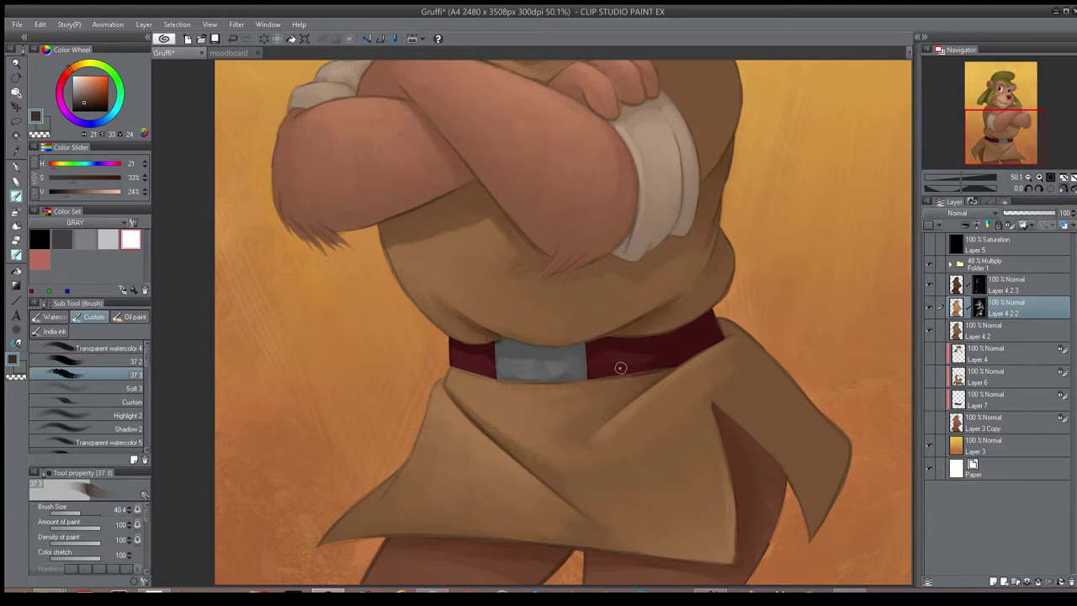
key("ctrl+0")
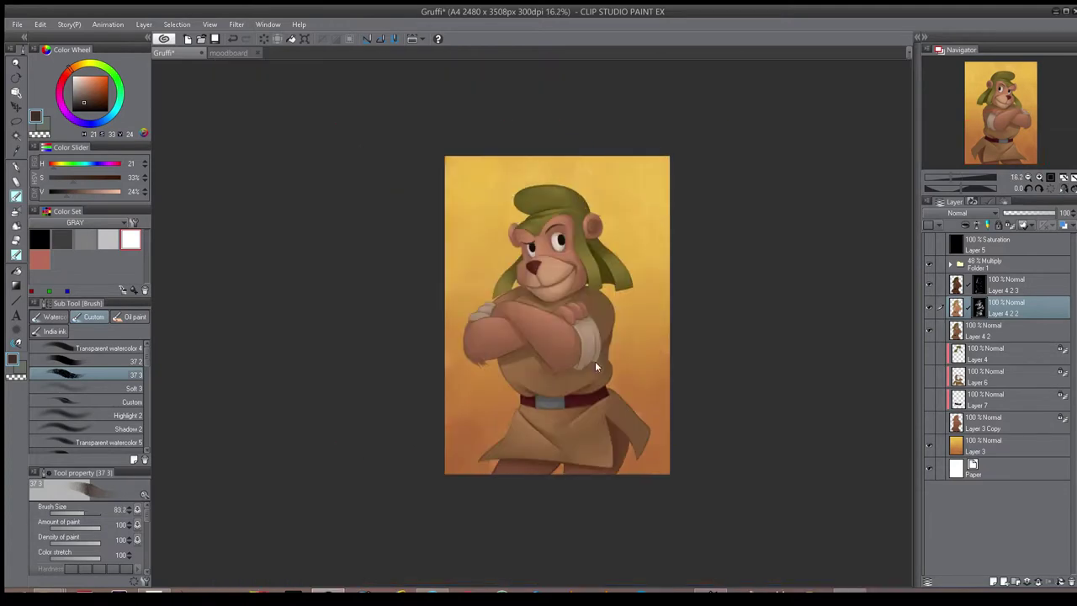
- Return to Layer 4 2 3 and paint shadow on the tunic beneath the far forearm with a brush up to 81
scroll(594, 363, "up", 5)
key("alt+bracketright")
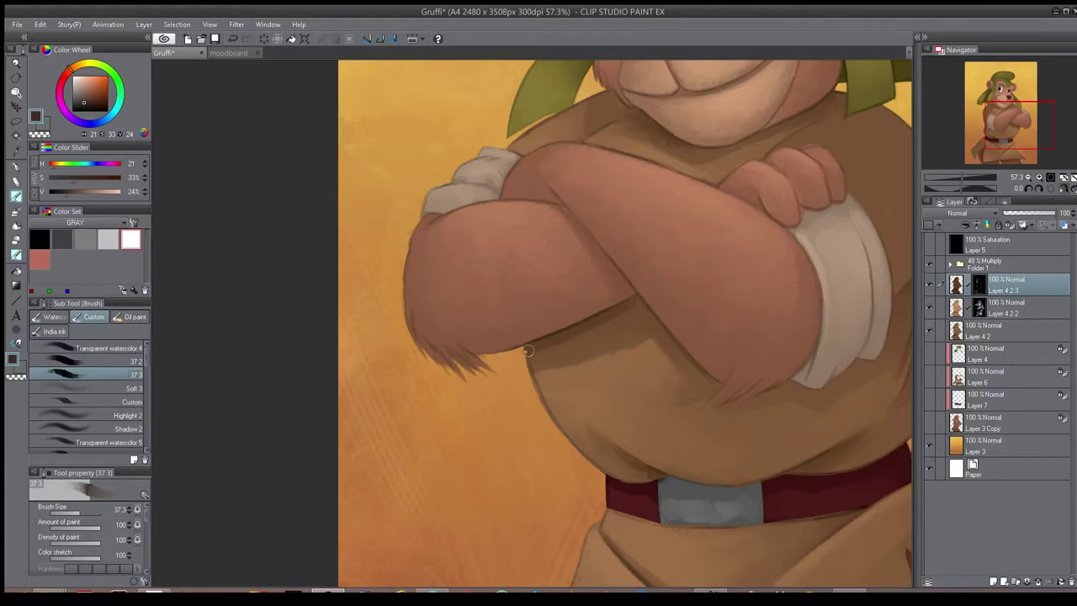
key("bracketright")
key("bracketright")
mouse_move(541, 354)
left_mouse_down()
mouse_move(602, 334)
mouse_move(580, 314)
left_mouse_up()
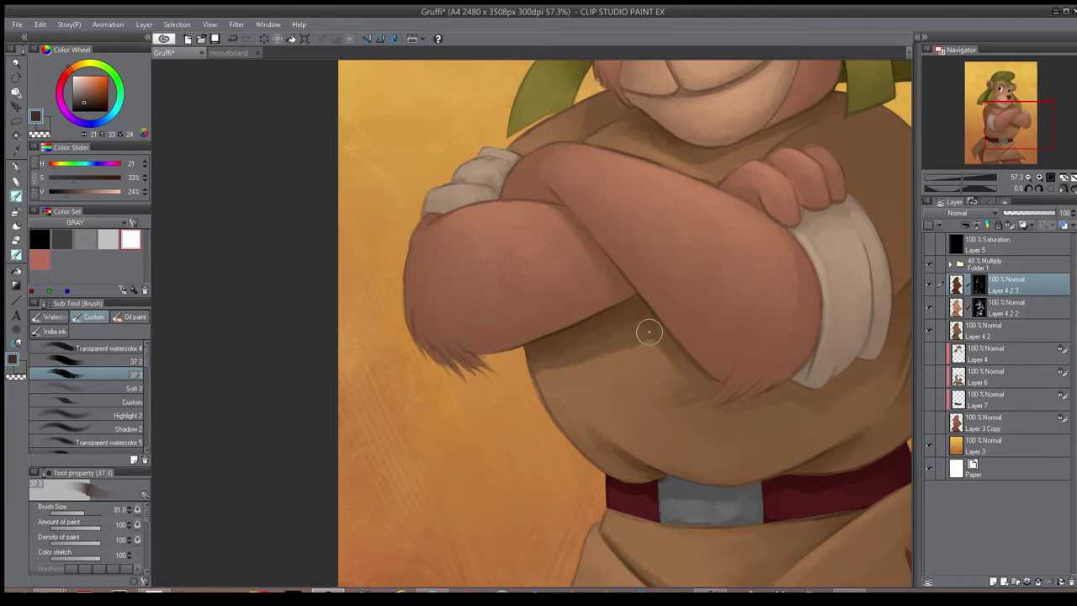
scroll(646, 334, "down", 1)
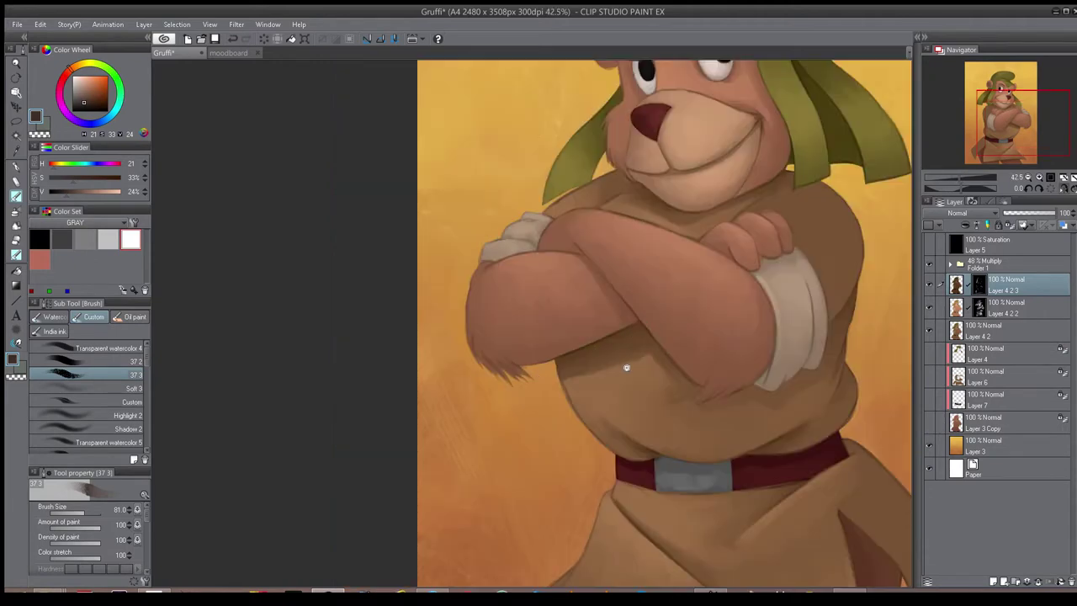
left_click_drag(626, 368, 631, 361)
left_click_drag(644, 344, 570, 310)
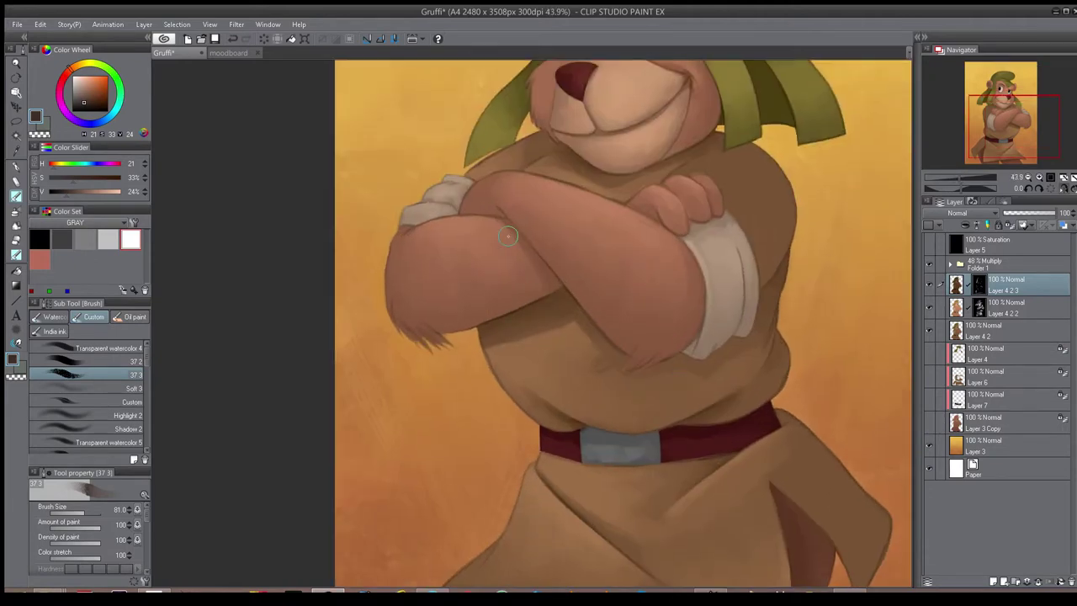
- Paint contact shadow on the tunic along the near forearm's lower edge, around the elbow fur and under the cuff
scroll(527, 254, "up", 3)
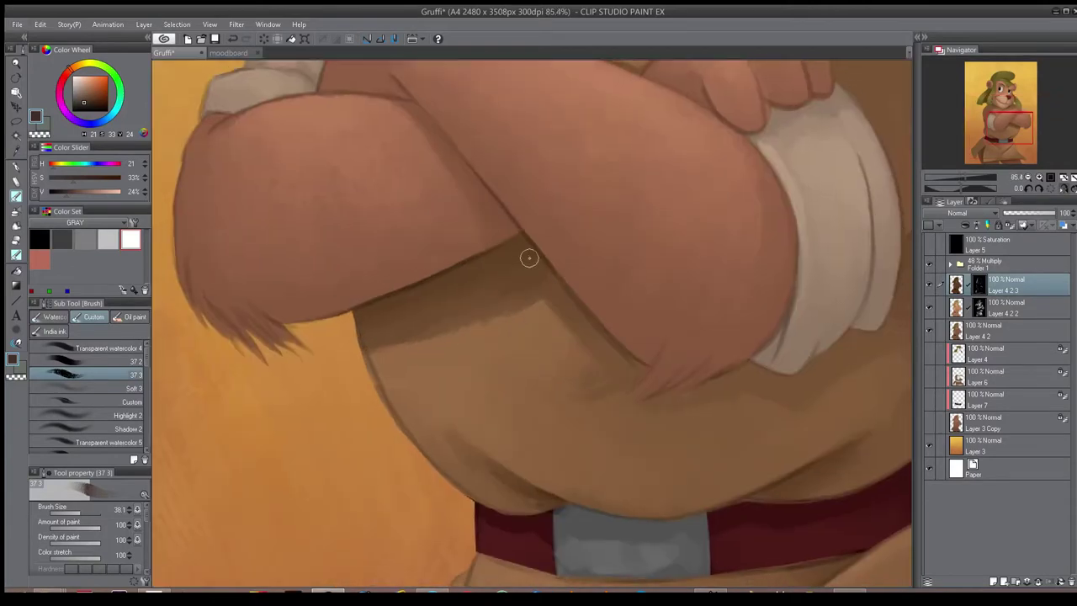
left_click_drag(556, 292, 606, 357)
key("bracketleft")
key("bracketleft")
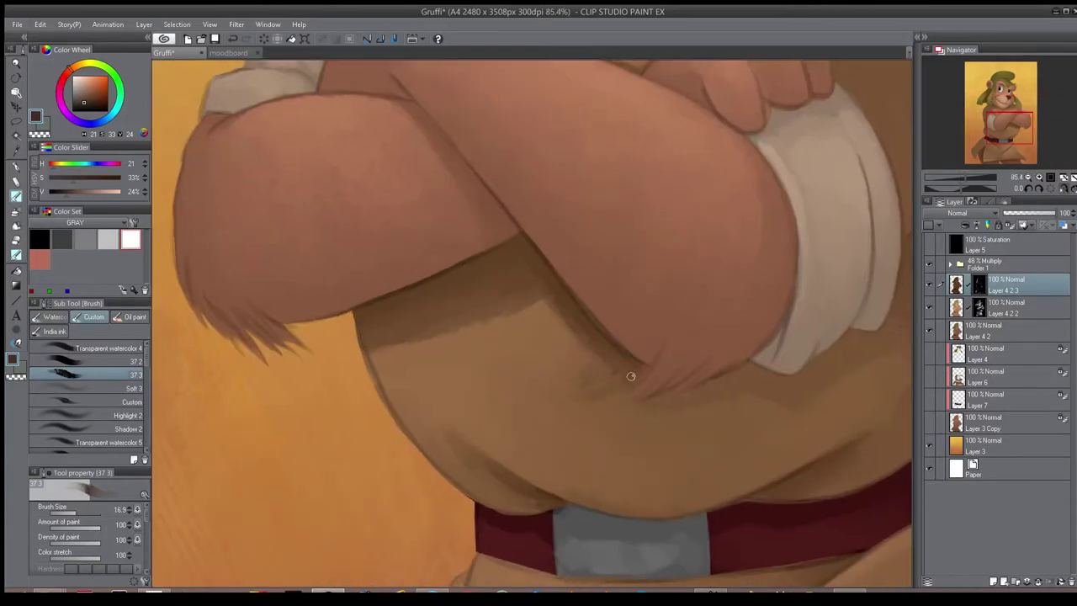
mouse_move(744, 368)
left_mouse_down()
mouse_move(719, 385)
mouse_move(768, 373)
mouse_move(781, 392)
left_mouse_up()
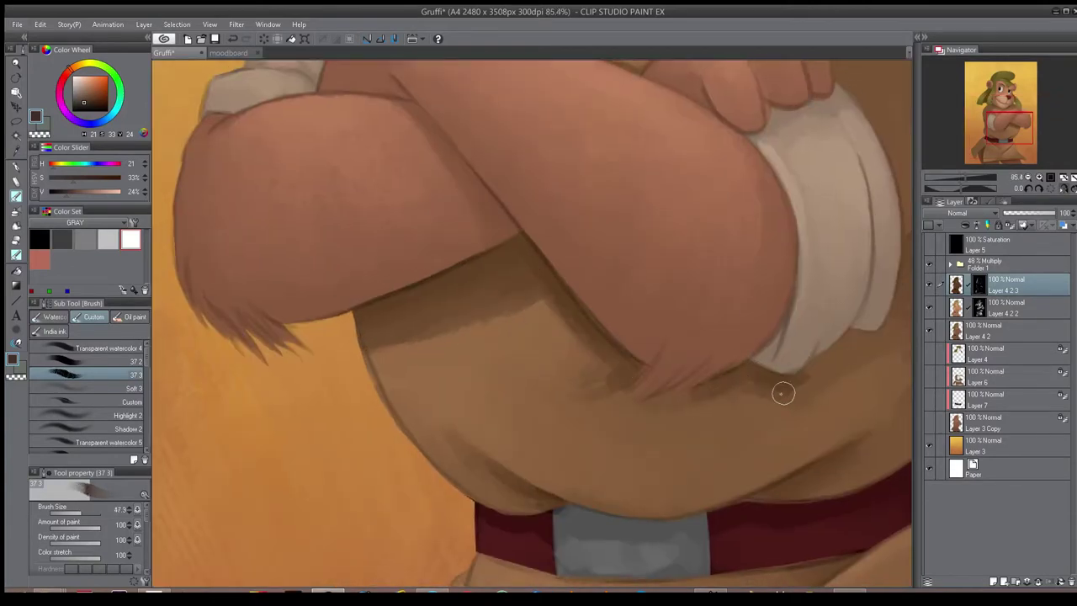
scroll(738, 407, "down", 2)
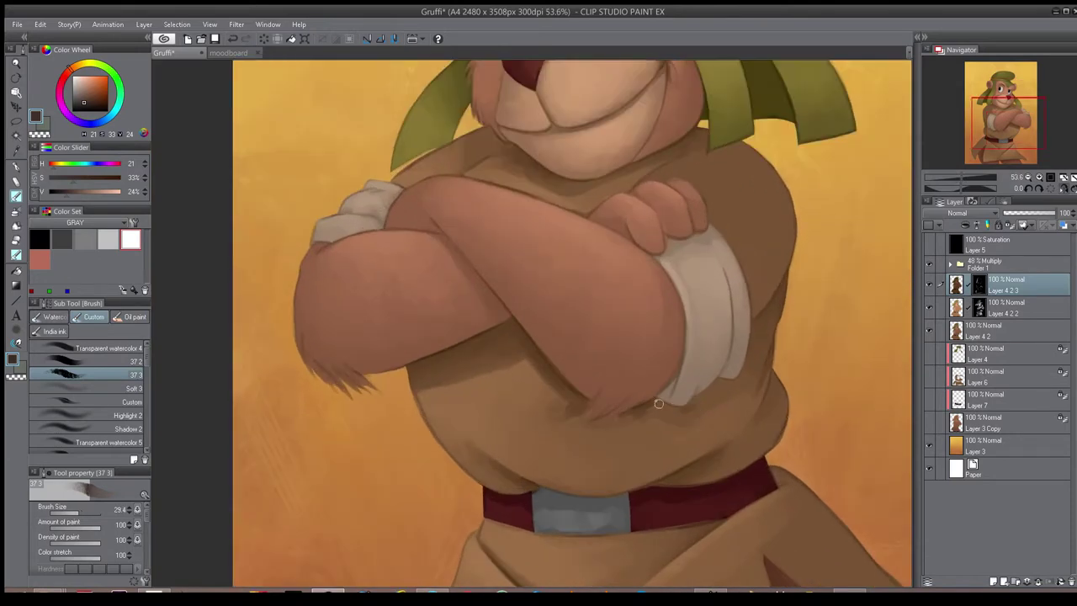
- Finish the contact shadow on the tunic around the near cuff's lower edge with a brush up to 65.6
left_click_drag(724, 384, 739, 385)
scroll(716, 404, "down", 2)
key("h")
scroll(675, 429, "down", 2)
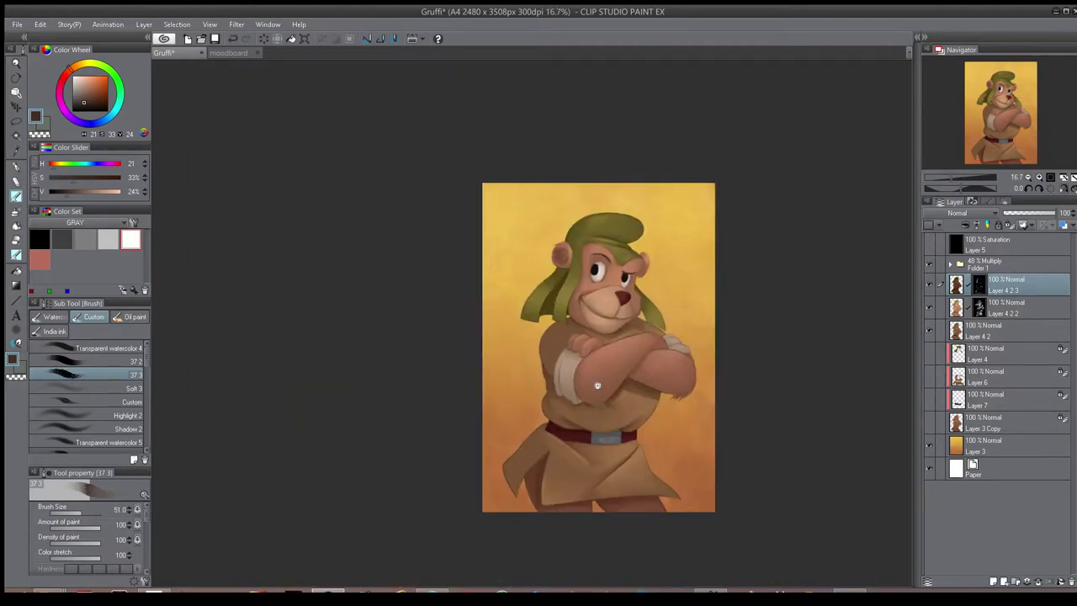
scroll(481, 409, "up", 5)
left_click_drag(475, 407, 469, 387)
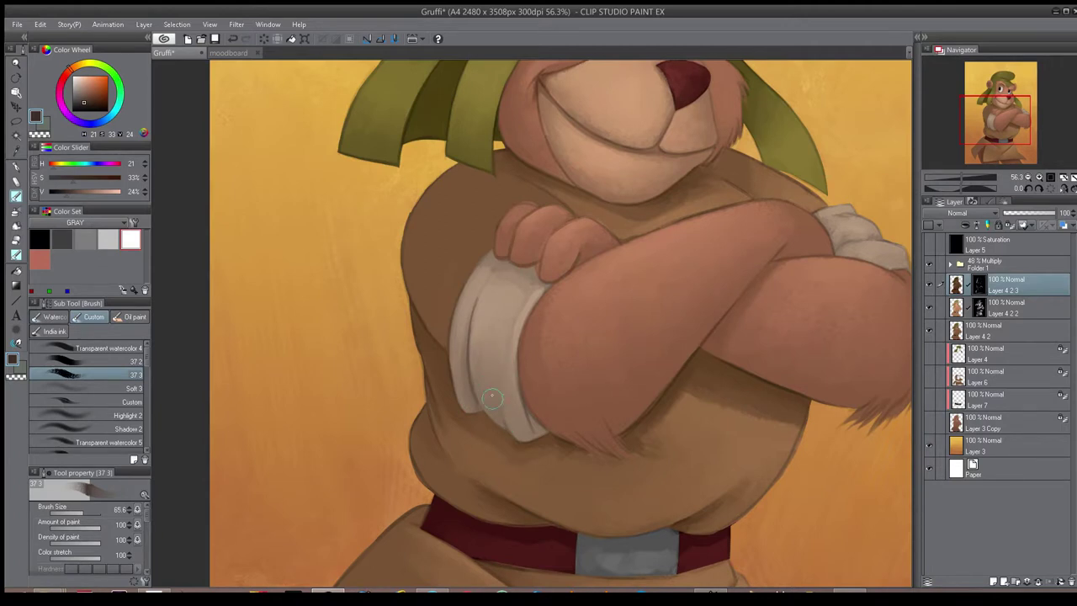
scroll(676, 243, "down", 3)
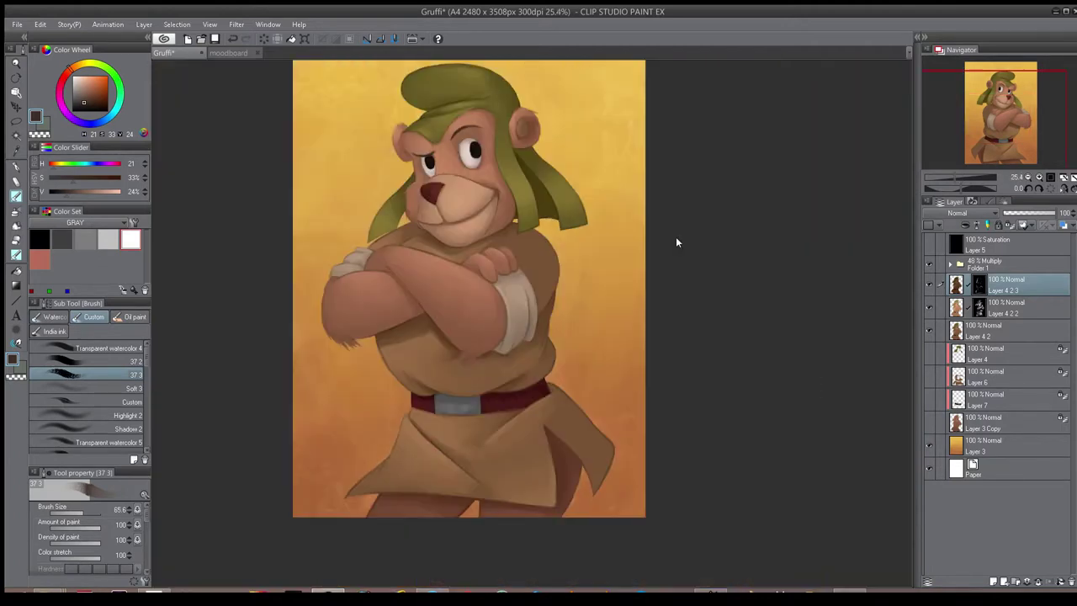
- Hide the Multiply Folder 1 and paint shadow on the tunic beneath the chin with a 14.2 to 17.7 brush
key("h")
left_click_drag(606, 283, 539, 345)
left_click(929, 265)
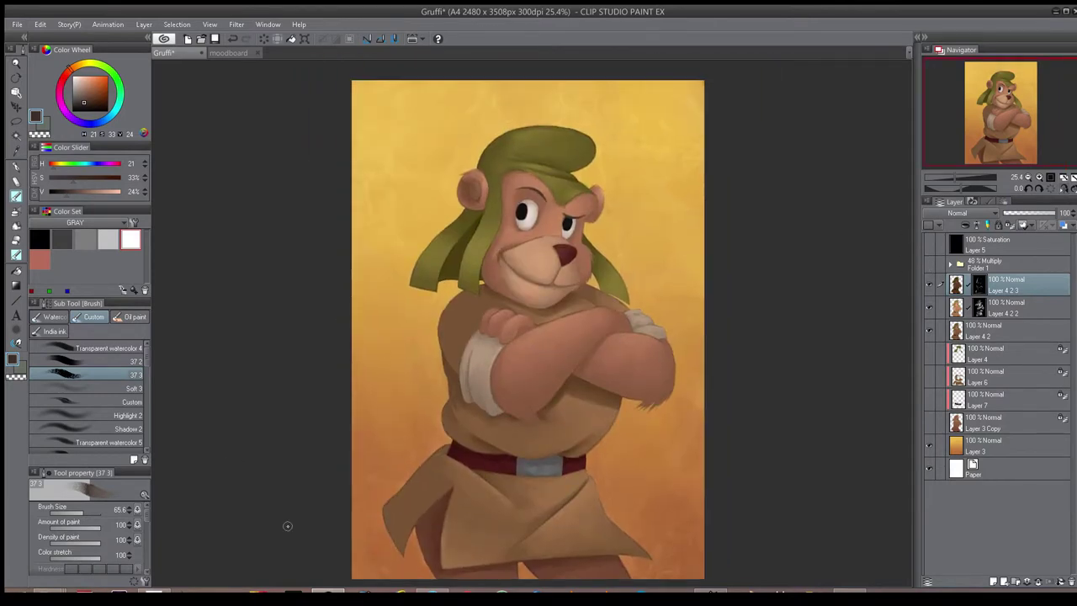
key("h")
scroll(480, 269, "up", 4)
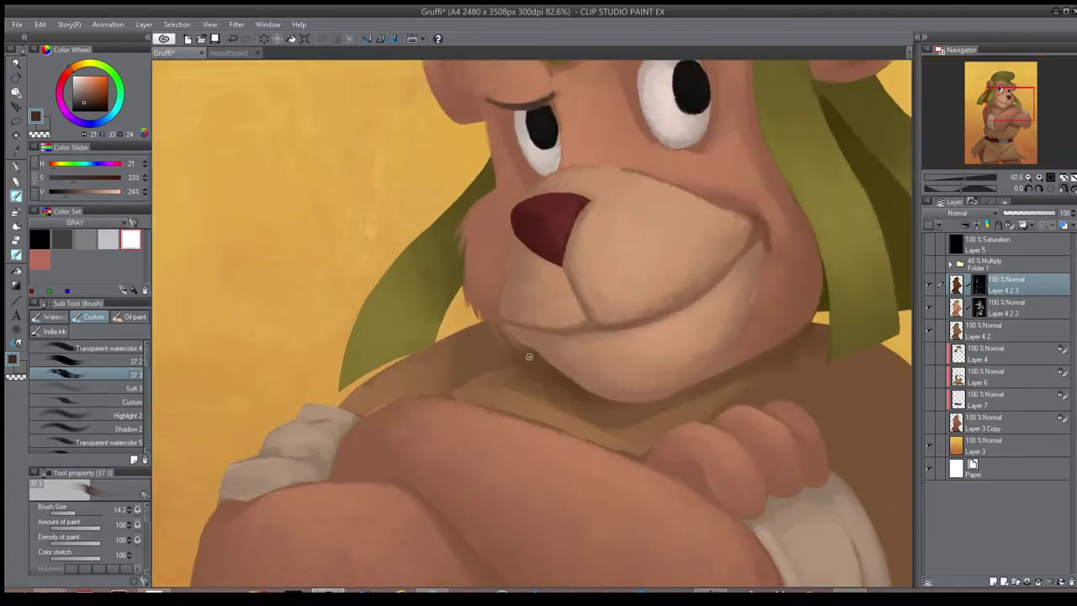
key("h")
key("bracketright")
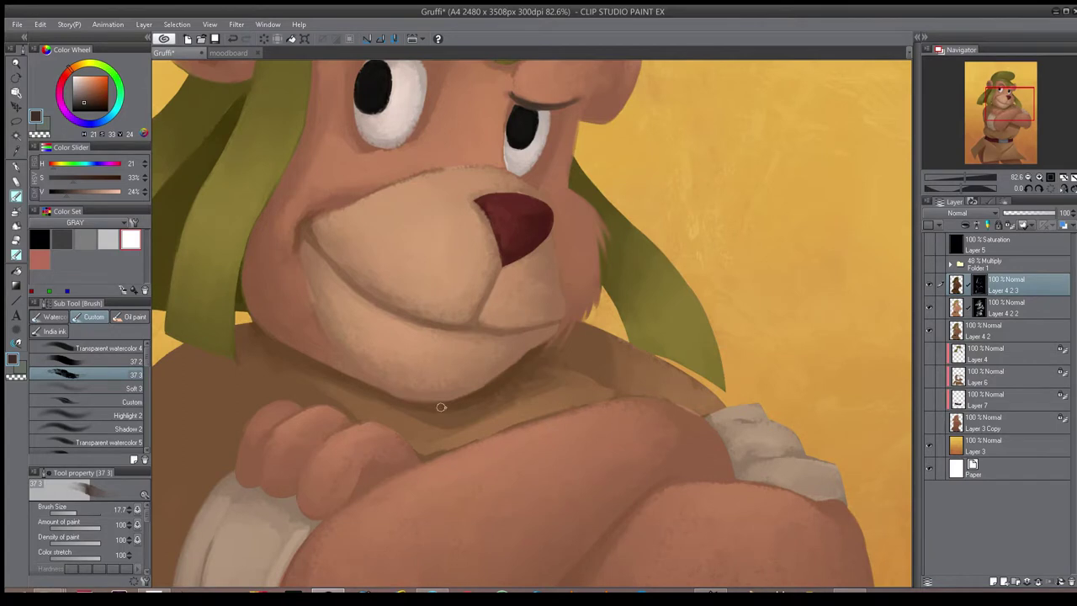
- Extend the neck shadow along the underside of the jaw with the brush enlarged to 42.8
scroll(537, 356, "down", 4)
key("h")
scroll(543, 370, "up", 4)
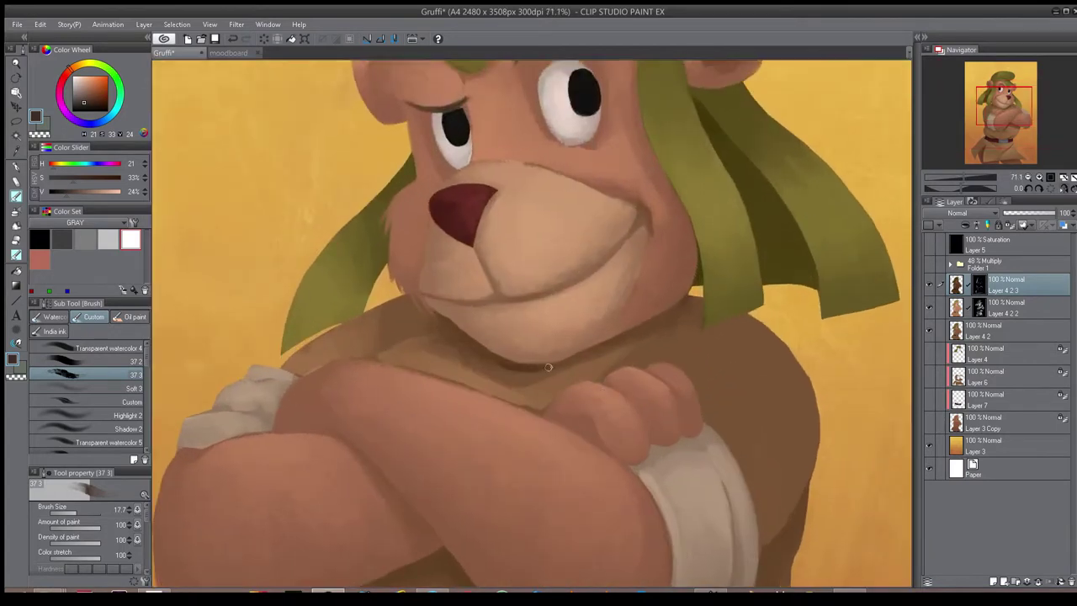
key("bracketright")
key("bracketright")
key("bracketright")
key("bracketright")
scroll(489, 373, "down", 4)
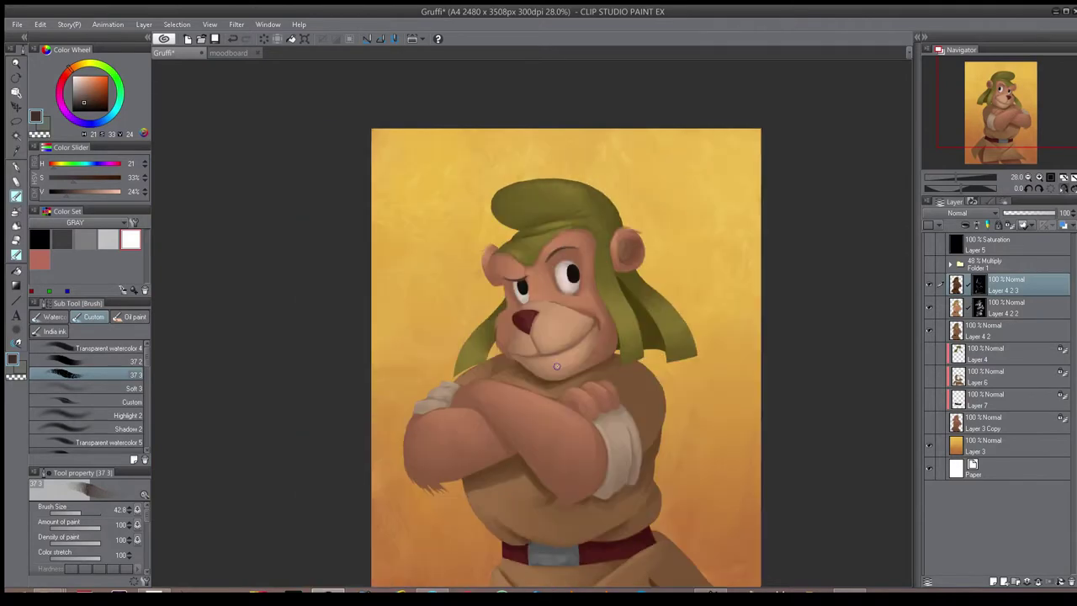
- Paint a shadow fold on the tunic collar above the far arm with a 24.8 brush and check it against Folder 1
scroll(556, 366, "up", 5)
key("bracketleft")
key("bracketleft")
key("bracketleft")
left_click_drag(504, 367, 424, 397)
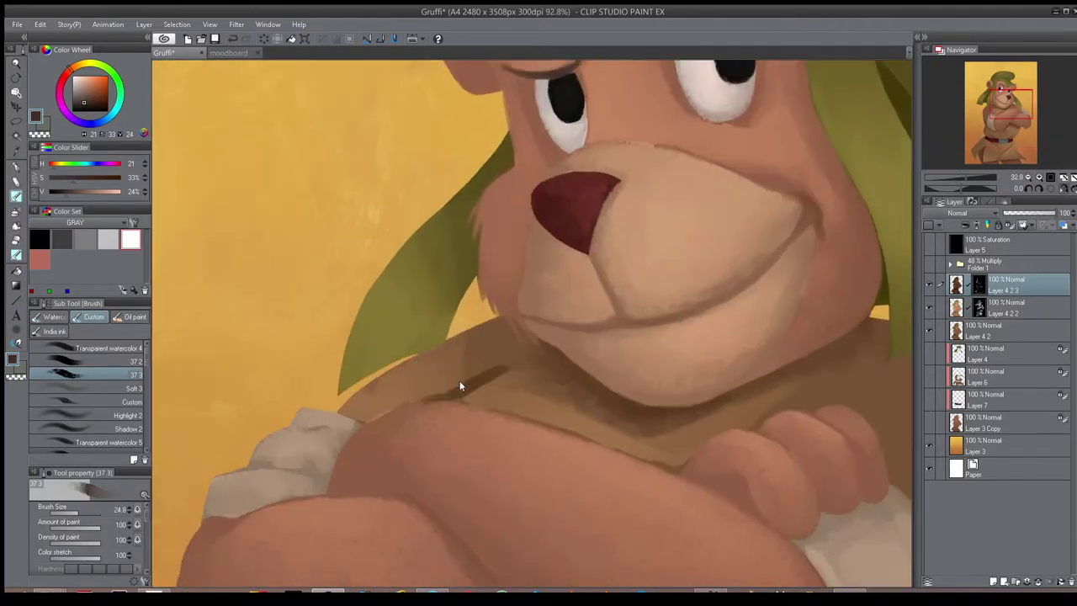
left_click_drag(488, 366, 502, 366)
left_click_drag(438, 389, 489, 363)
scroll(489, 364, "down", 5)
scroll(545, 254, "up", 4)
left_click(930, 266)
left_click(932, 265)
- Switch to the light layer mask of Layer 4 2 2 and paint soft light on the tunic's near shoulder with a 107 brush
mouse_move(511, 432)
left_mouse_down()
mouse_move(547, 445)
mouse_move(515, 448)
mouse_move(493, 405)
mouse_move(504, 446)
left_mouse_up()
key("bracketright")
key("bracketright")
key("bracketright")
left_click(977, 308)
key("bracketright")
key("bracketright")
key("bracketright")
key("bracketright")
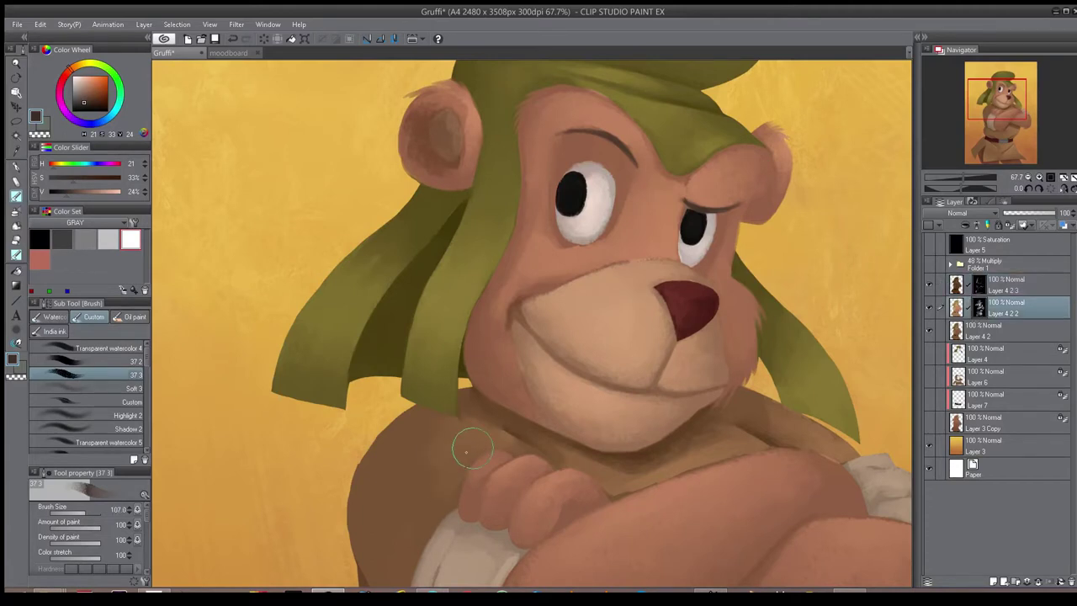
scroll(385, 444, "down", 6)
scroll(484, 420, "up", 2)
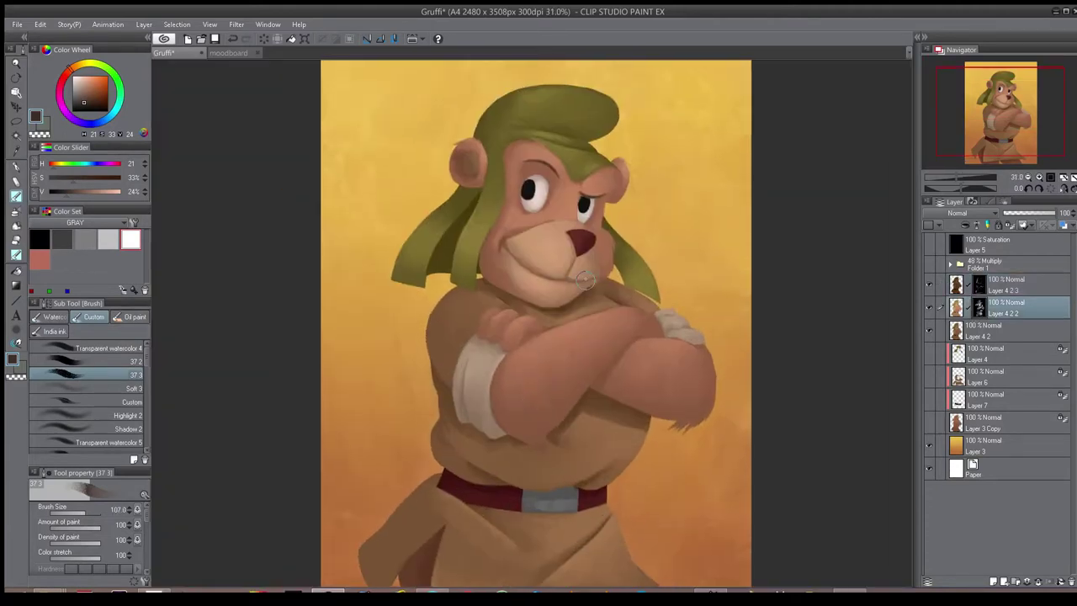
key("h")
- Return to the Layer 4 2 3 mask, select everything outside the hat, and shade the face along the hat edge with a 42.1 brush
left_click(979, 285)
key("bracketleft")
key("bracketleft")
scroll(533, 137, "up", 4)
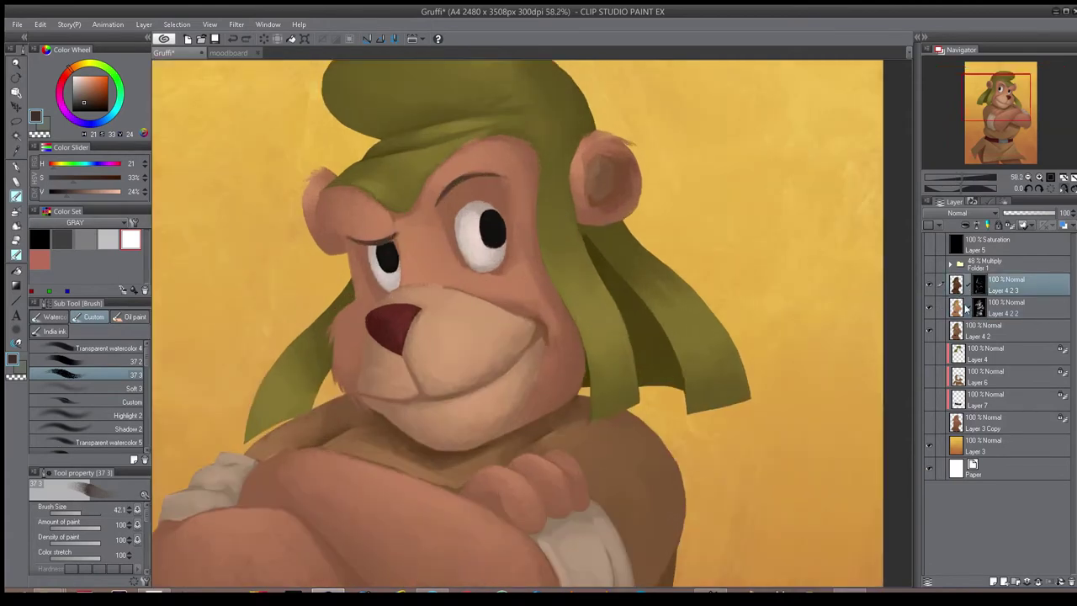
left_click(958, 354, "ctrl")
key("ctrl+shift+i")
left_click_drag(539, 198, 577, 359)
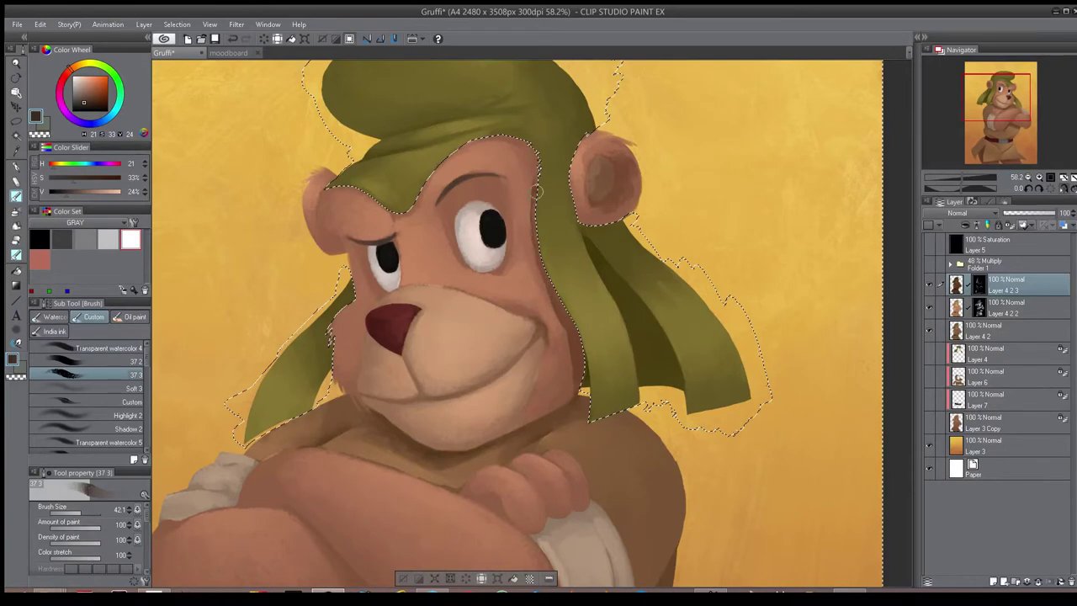
left_click_drag(387, 209, 405, 214)
- Paint broader shadow on the near cheek beside the hat flap with an 81.9 brush and clear the selection
key("bracketright")
key("bracketright")
key("bracketright")
key("bracketright")
left_click_drag(567, 337, 573, 374)
left_click_drag(555, 302, 565, 383)
left_click_drag(565, 317, 551, 382)
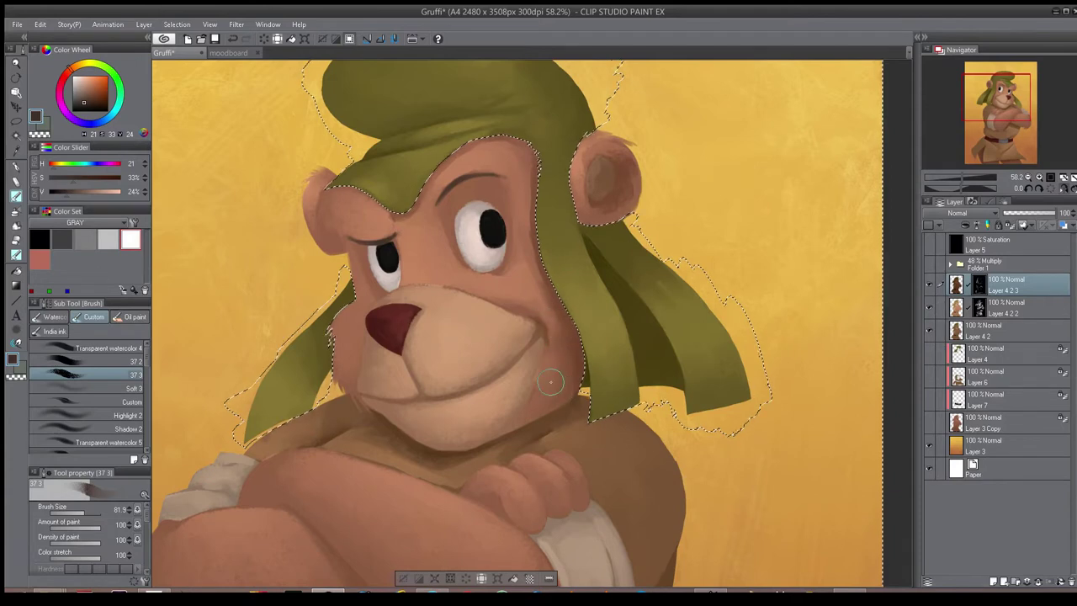
scroll(549, 350, "down", 5)
key("h")
scroll(511, 371, "up", 6)
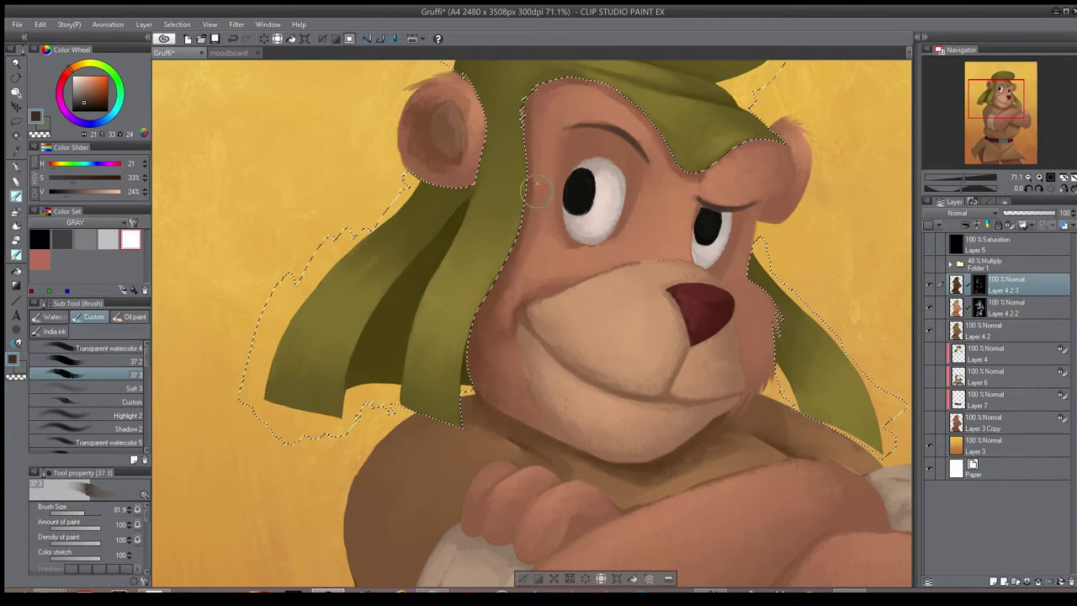
scroll(538, 211, "down", 8)
key("ctrl+d")
key("h")
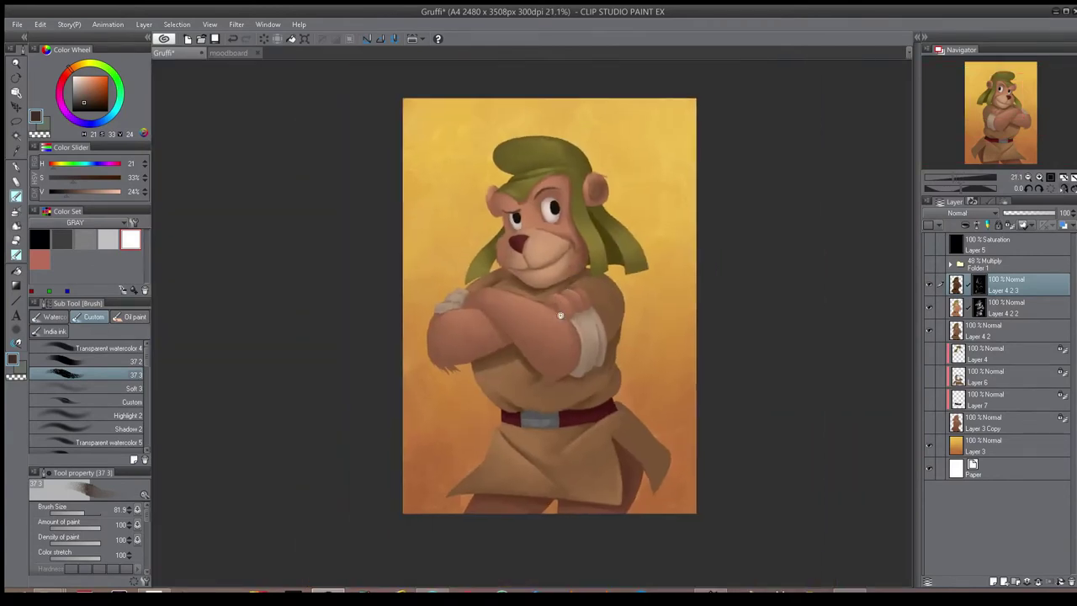
- Switch to Layer 4 2 2 and paint light on the far cheek with a brush from 34.9 up to about 69
scroll(514, 276, "up", 5)
key("alt+bracketleft")
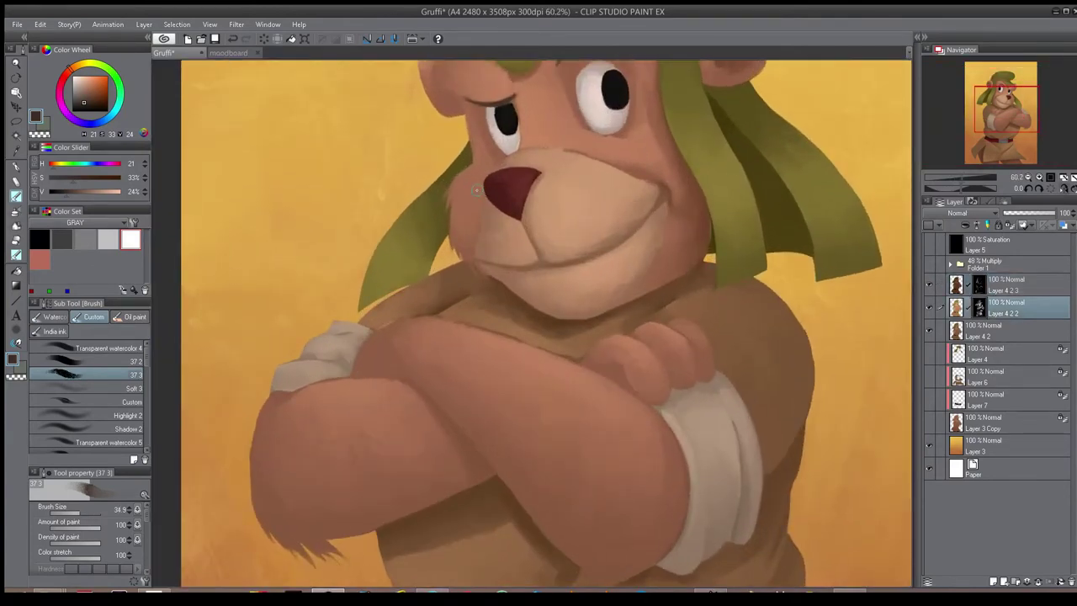
mouse_move(472, 174)
left_mouse_down()
mouse_move(477, 190)
mouse_move(462, 202)
left_mouse_up()
key("bracketright")
key("bracketright")
key("bracketright")
scroll(475, 173, "down", 5)
scroll(476, 211, "up", 6)
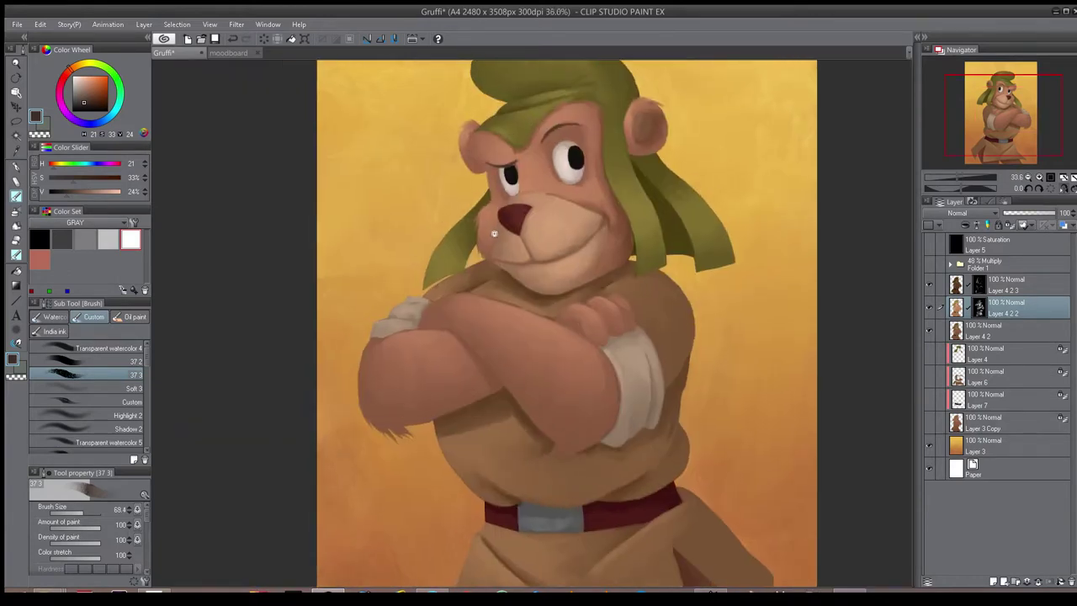
- Check the whole figure in mirrored and normal view
scroll(475, 249, "down", 5)
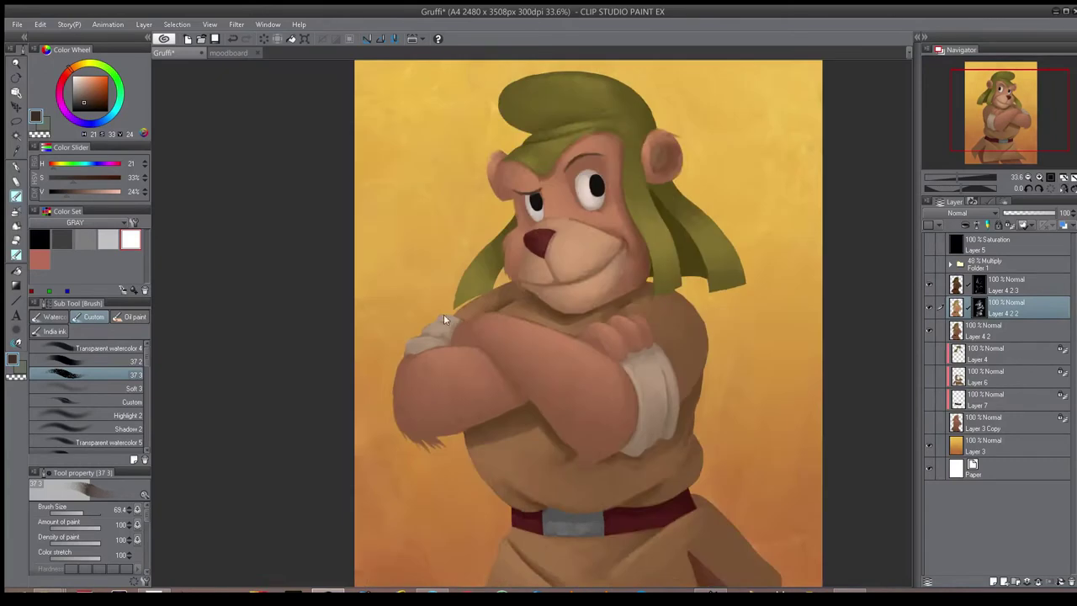
scroll(444, 314, "up", 4)
scroll(620, 272, "down", 3)
key("h")
key("h")
key("h")
scroll(523, 281, "down", 2)
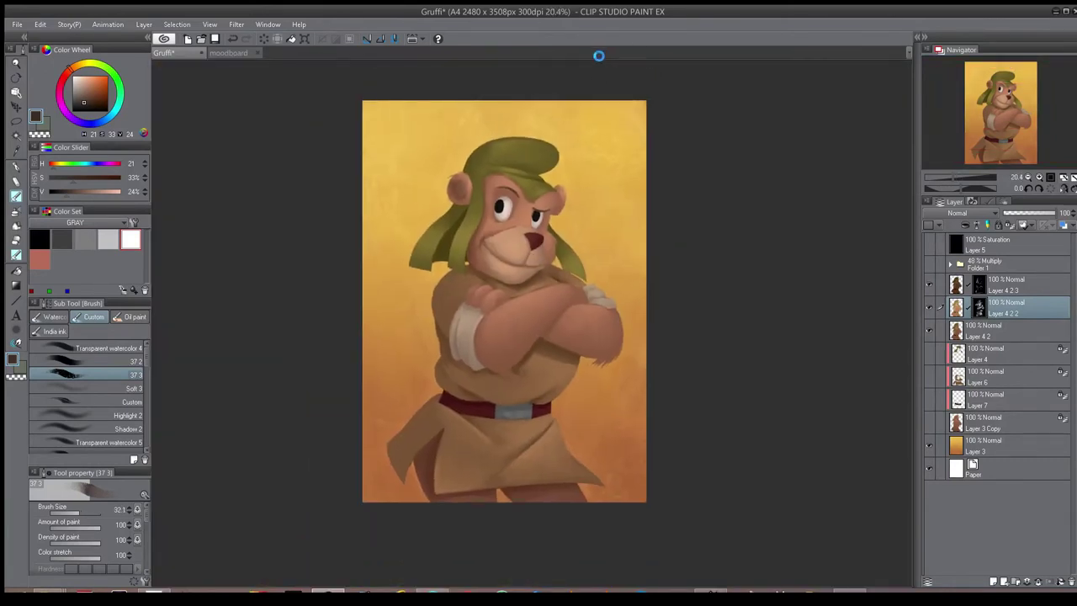
- Show the Multiply Folder 1 and compare the figure with and without the light and shadow layers
scroll(767, 115, "up", 1)
left_click(929, 264)
left_click(929, 303)
left_click(930, 284)
left_click(929, 310)
left_click(928, 312)
left_click(929, 314)
left_click(930, 314)
left_click(929, 311)
left_click(929, 286)
left_click(929, 308)
left_click(930, 308)
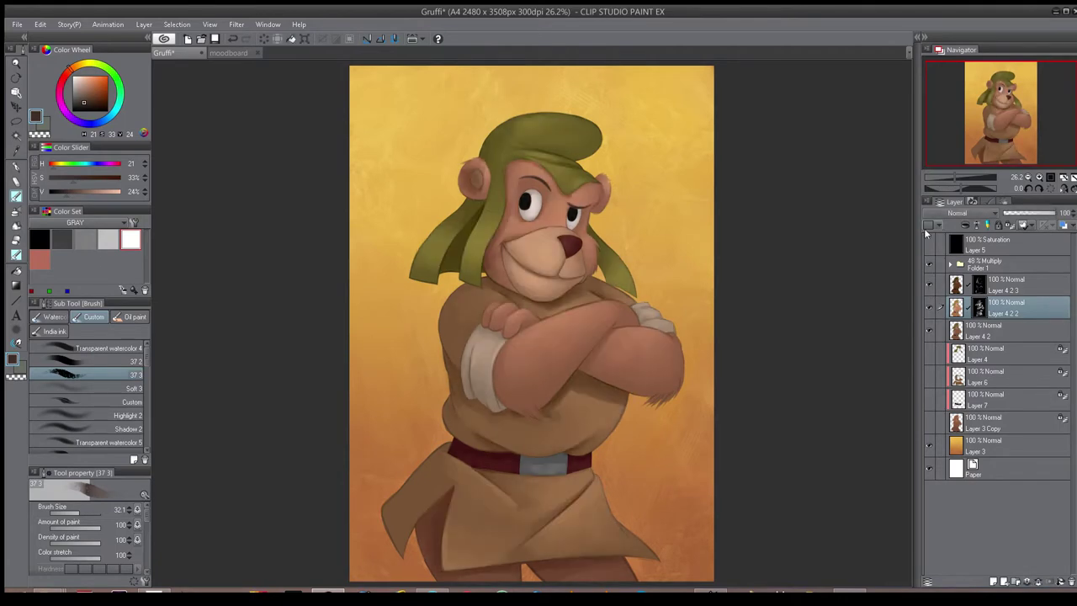
- Compare the painting with the moodboard, check it mirrored, and save the file
key("ctrl+Tab")
key("ctrl+Tab")
key("h")
key("h")
key("h")
key("h")
key("ctrl+s")
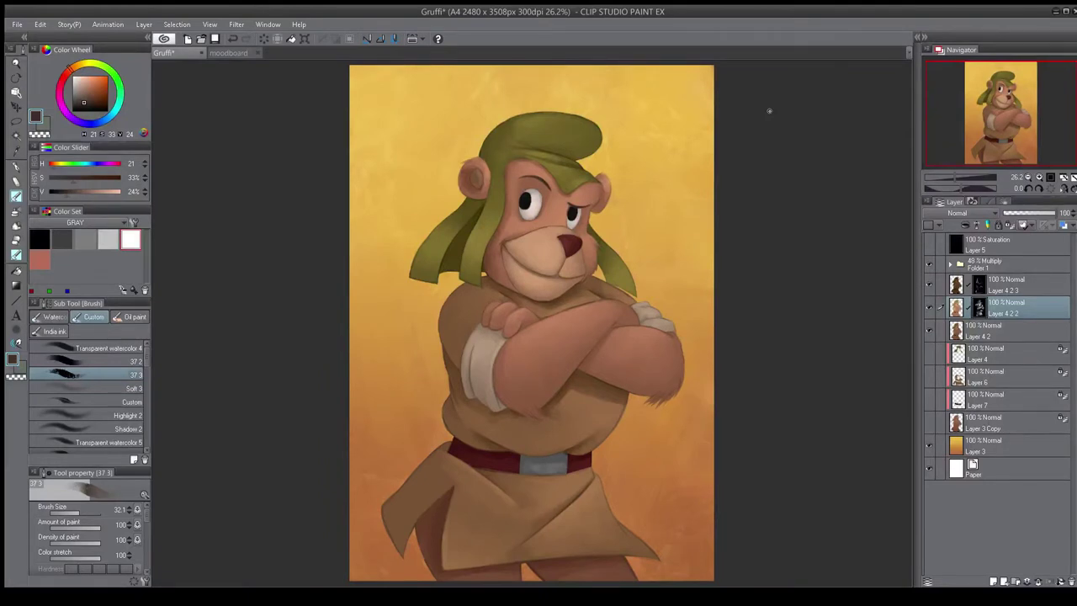
- Merge Layer 4 2 3, Layer 4 2 2 and Layer 4 2 into a single character layer
left_click(1001, 286)
left_click(929, 286)
left_click(928, 286)
left_click(928, 309)
left_click(928, 309)
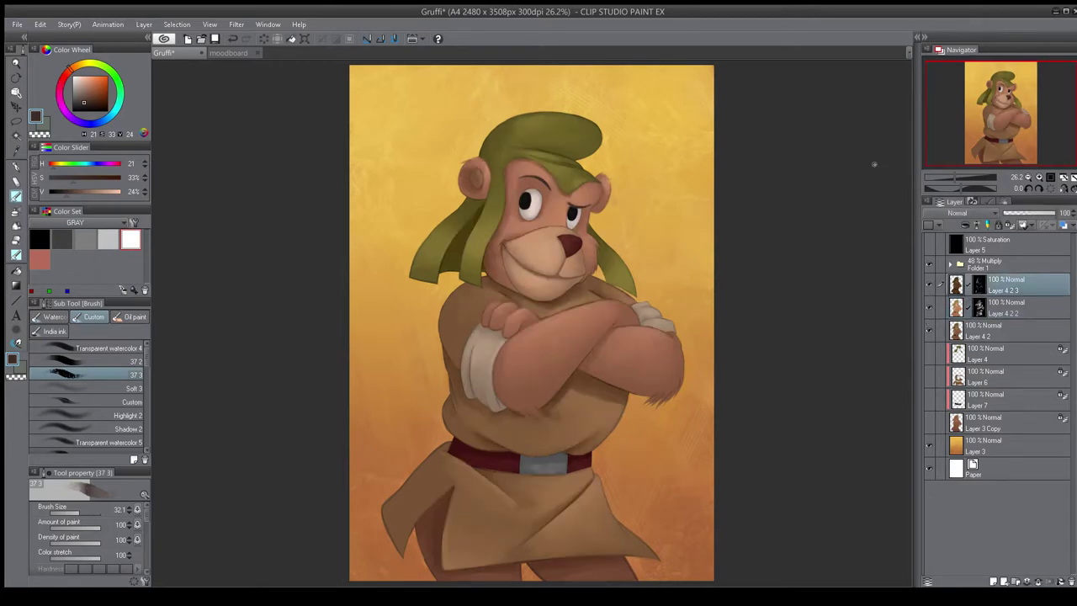
left_click(1007, 312, "ctrl")
left_click(1001, 333, "ctrl")
key("shift+alt+e")
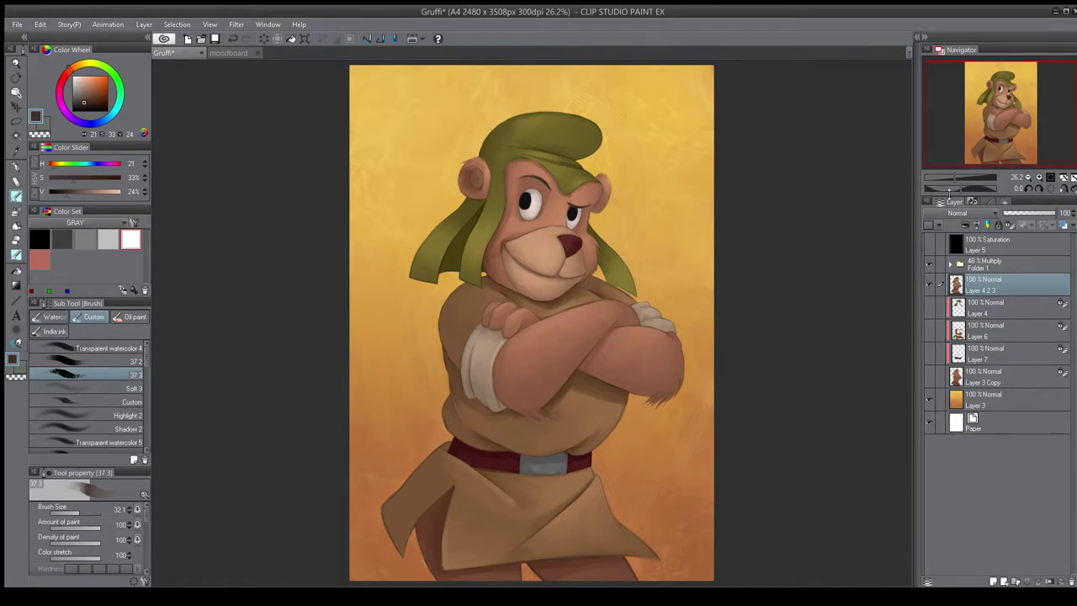
key("h")
key("h")
- Darken the tunic's waist and near shoulder with the Soft 4 Overlay brush at about 390, using near-black HSV 22, 10, 10
left_click_drag(146, 357, 146, 439)
left_click(92, 407)
left_click(451, 325, "alt")
left_click(76, 110)
left_click_drag(469, 431, 461, 436)
left_click_drag(604, 424, 634, 437)
left_click_drag(620, 414, 595, 418)
left_click_drag(439, 286, 428, 322)
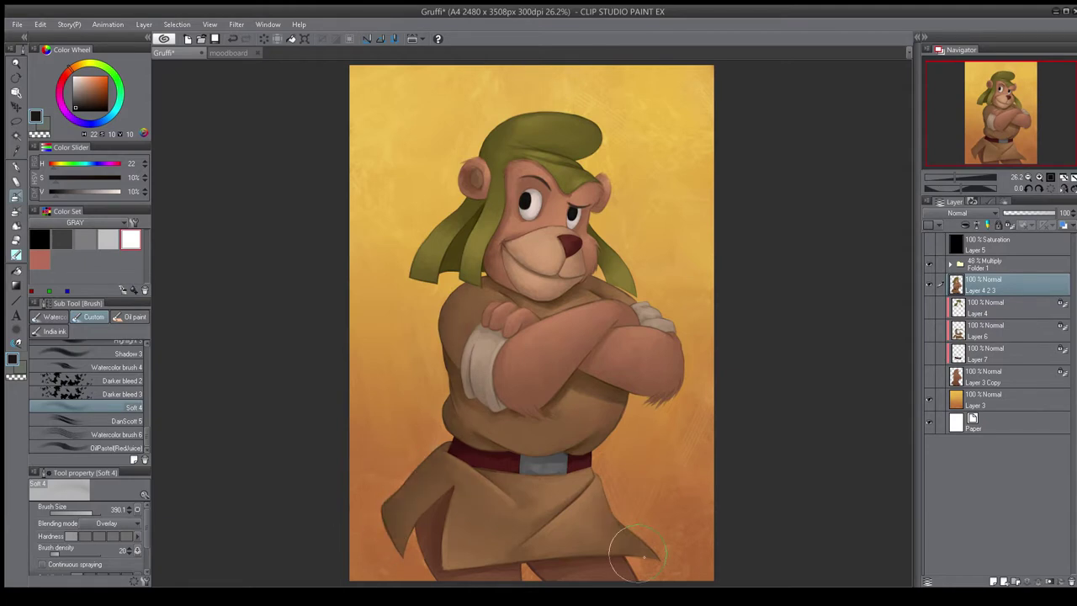
- Deepen the Overlay shading on the face with dark brown HSV 21, 46, 14 and beneath the chin with black
left_click(494, 244, "alt")
left_click_drag(90, 99, 88, 106)
key("bracketleft")
key("bracketleft")
key("bracketleft")
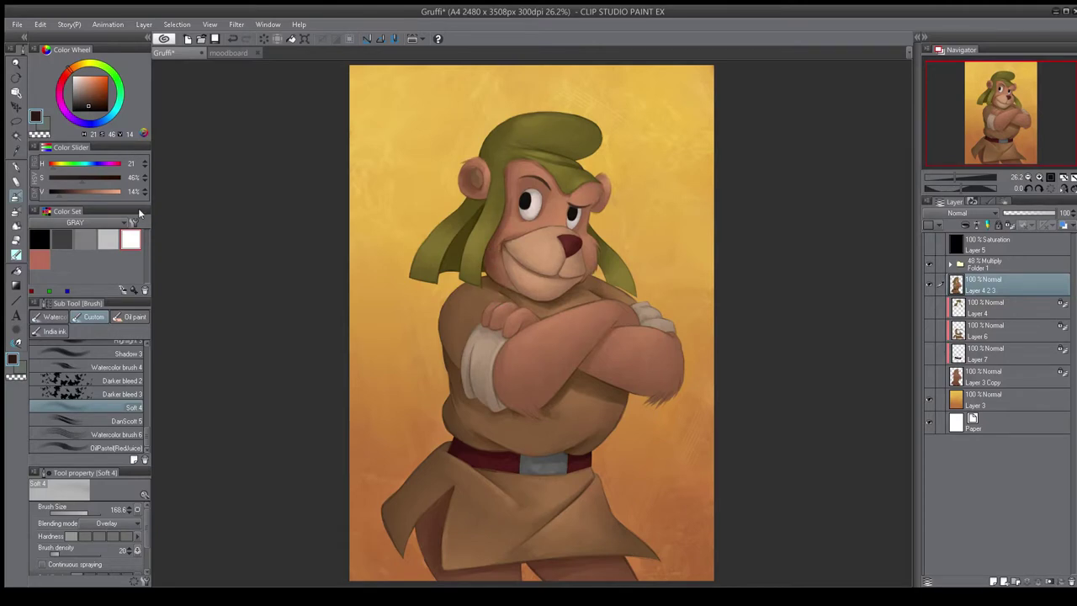
left_click(39, 240)
key("bracketright")
key("bracketright")
key("bracketright")
key("bracketright")
left_click_drag(579, 285, 535, 286)
- Brighten the muzzle and hat with the Soft 4 Overlay brush in white, reducing its size to 121.5
key("x")
key("bracketleft")
key("bracketleft")
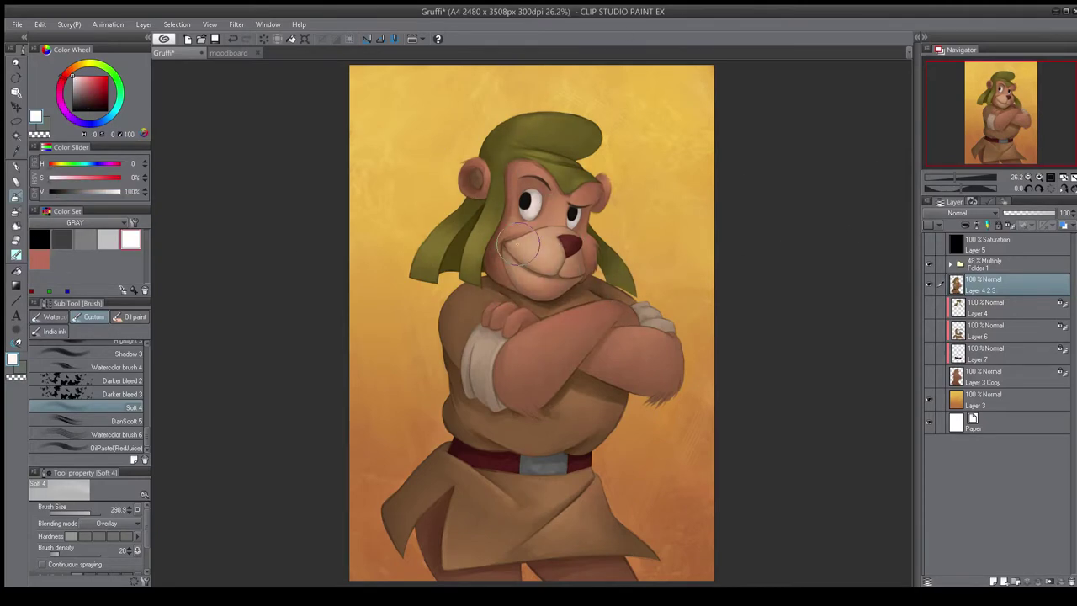
key("h")
key("bracketleft")
key("bracketleft")
key("bracketleft")
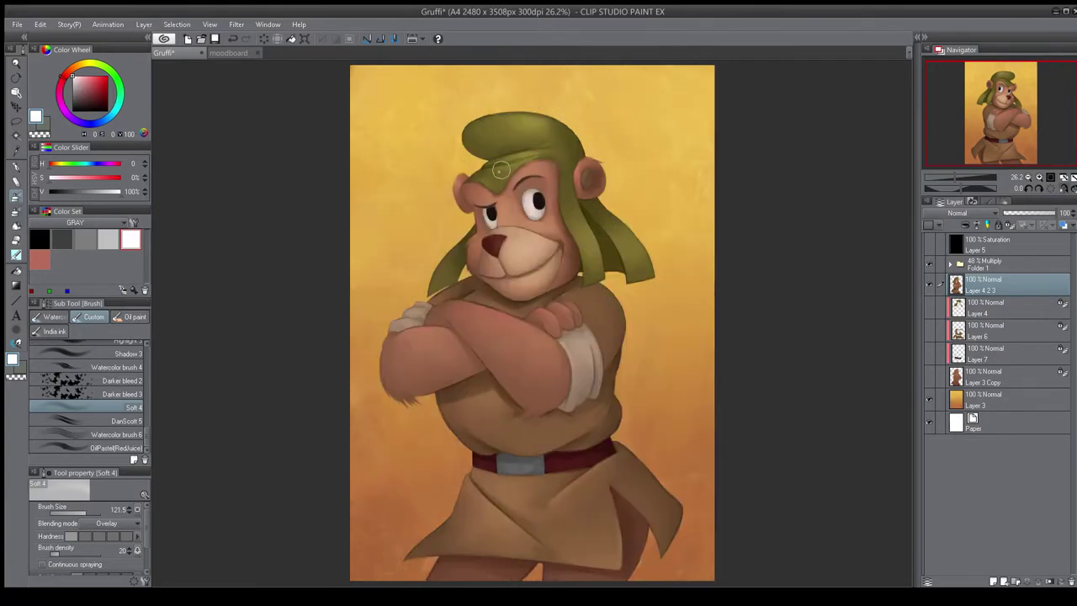
- Add soft white Overlay light to the forearms, hat flap and tunic with the brush enlarged to 319.1
key("h")
key("bracketright")
key("bracketright")
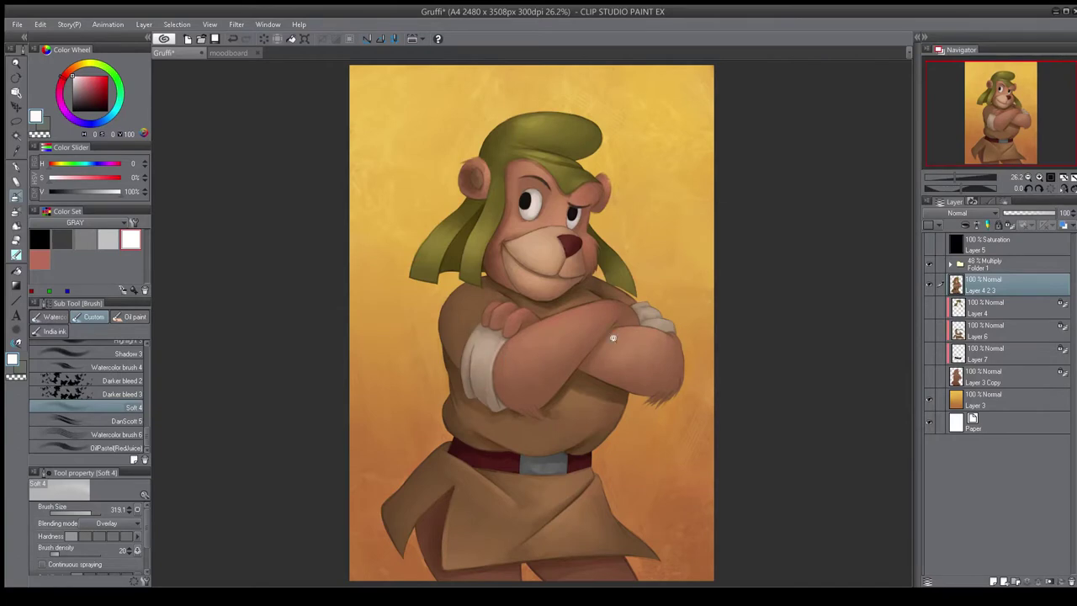
left_click_drag(613, 338, 512, 283)
left_click_drag(546, 232, 623, 217)
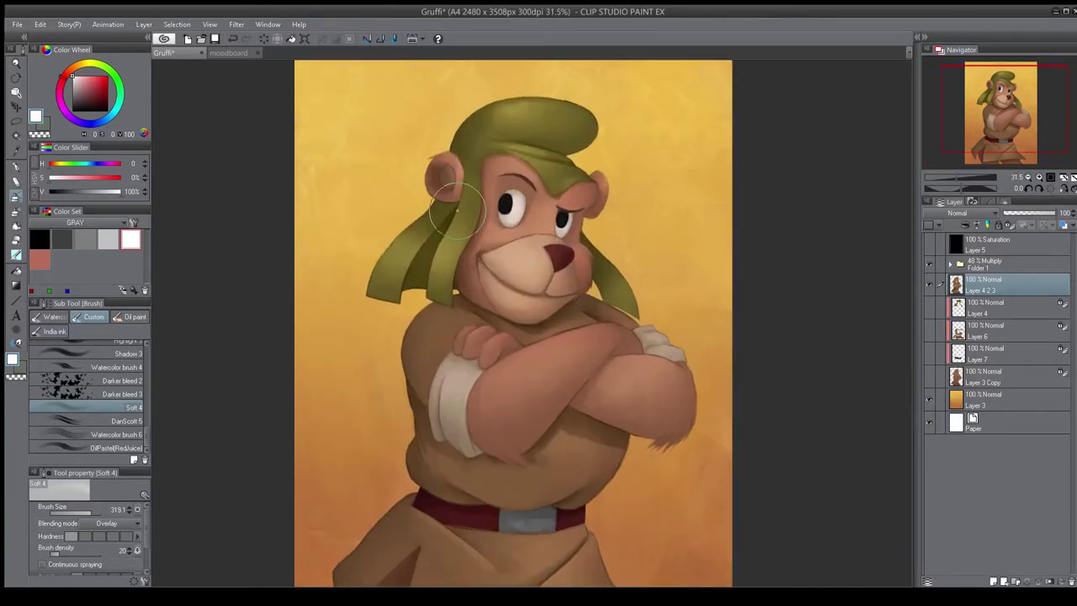
left_click_drag(585, 350, 579, 242)
left_click_drag(541, 302, 517, 316)
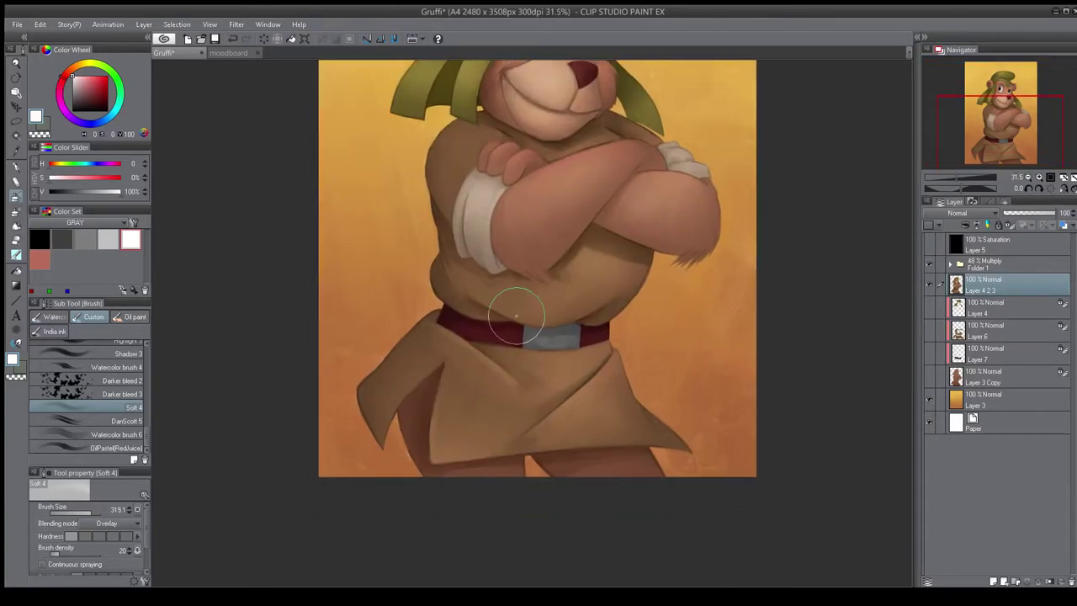
key("bracketleft")
- Check the values of the whole picture using the Saturation Layer 5 and hide the Multiply Folder 1
scroll(657, 468, "down", 4)
left_click(929, 244)
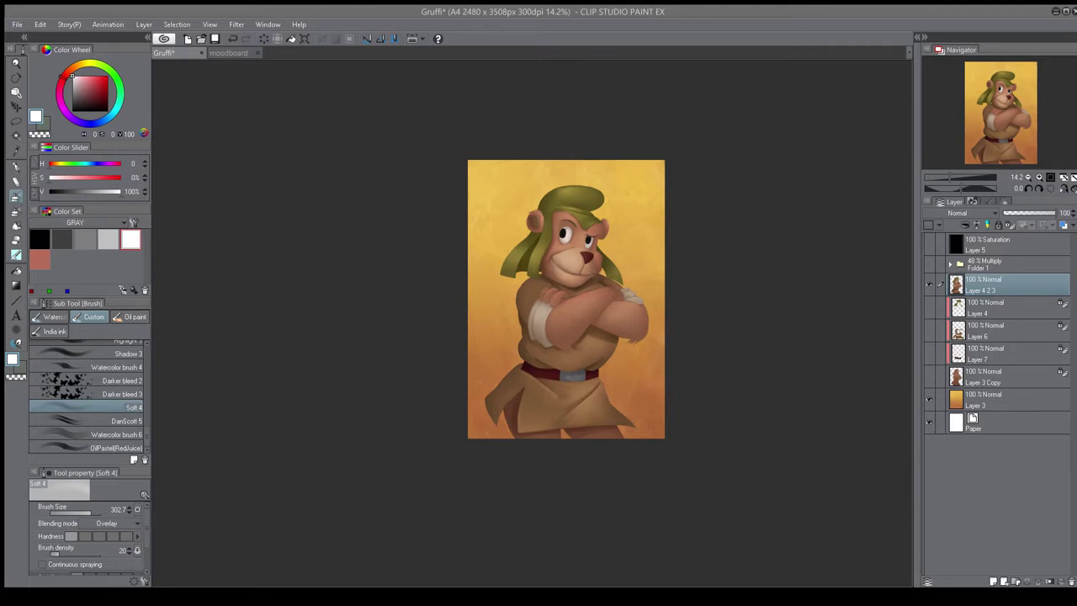
scroll(581, 217, "up", 5)
key("h")
scroll(589, 218, "up", 2)
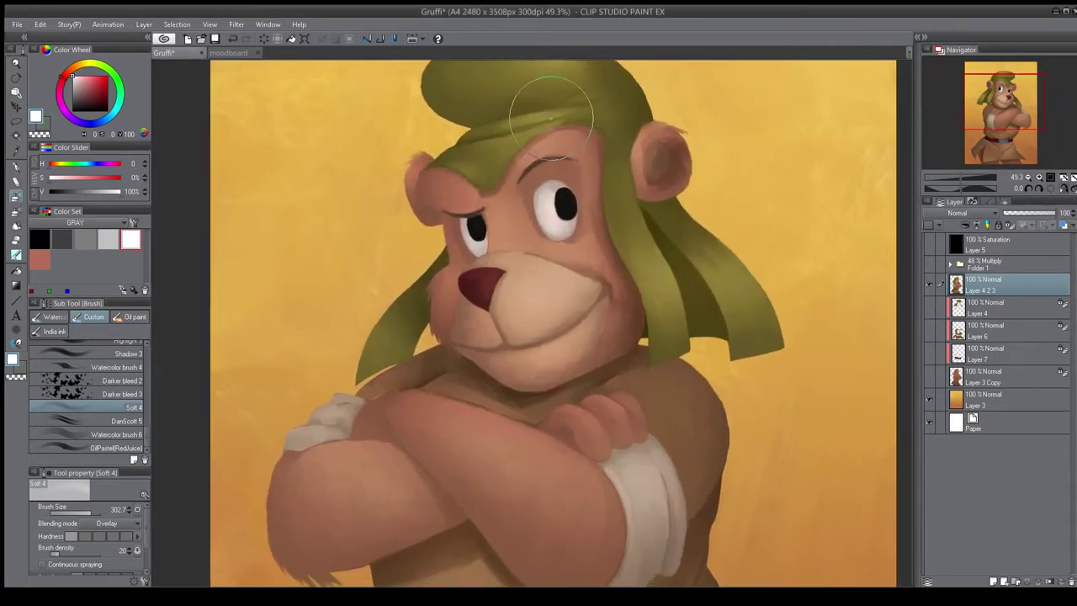
scroll(84, 379, "up", 8)
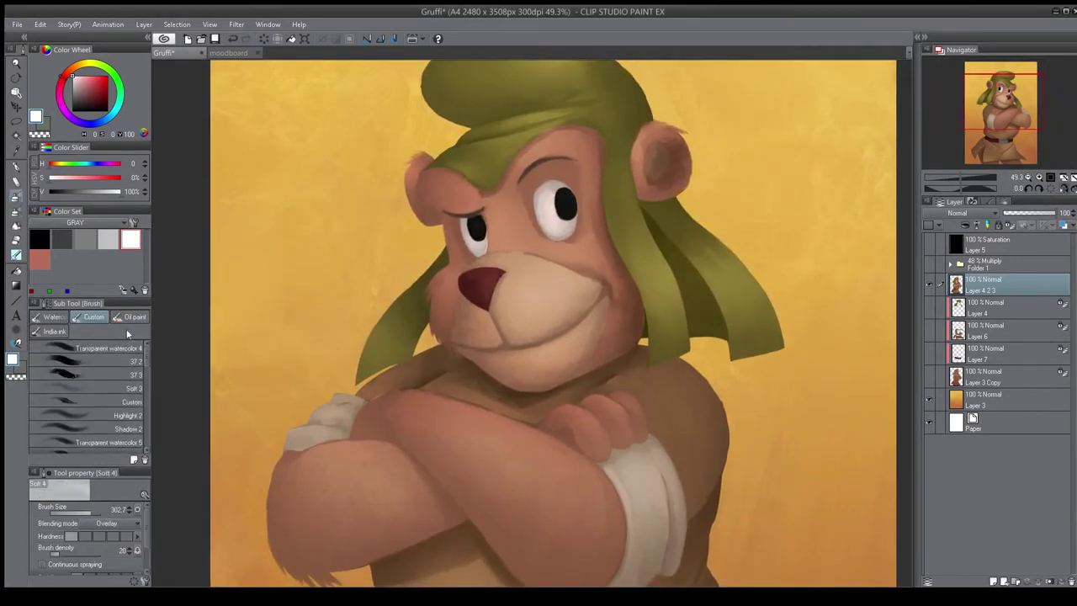
- Shade the forehead under the hat in brown HSV 18, 49, 41 with the 37 3 brush at size 46.2, masking with Layer 4's inverted outline
left_click(74, 375)
left_click_drag(531, 151, 524, 205)
left_click(661, 215, "alt")
left_click(958, 309, "ctrl")
key("ctrl+shift+i")
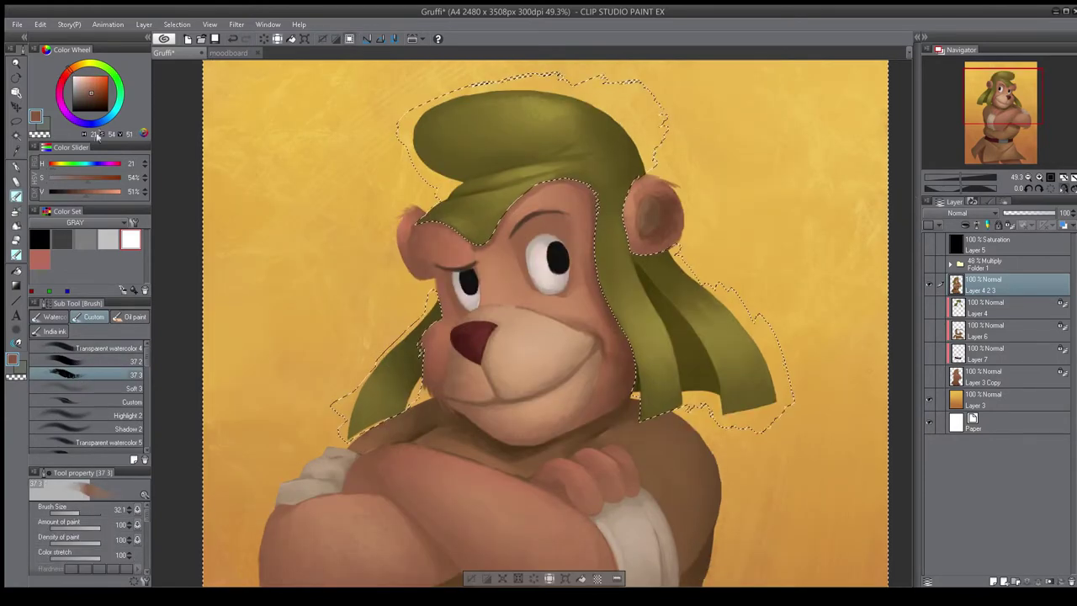
left_click(89, 97)
key("]")
key("]")
mouse_move(585, 183)
left_mouse_down()
mouse_move(531, 181)
mouse_move(502, 213)
left_mouse_up()
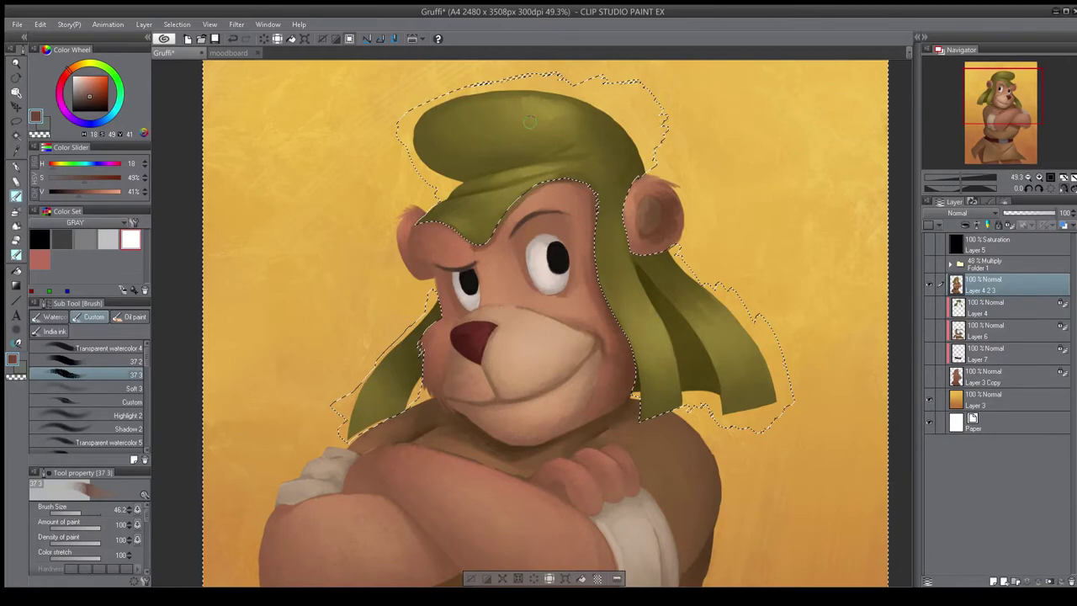
- Check the masked forehead shading in a mirrored view, clear the selection and undo the deselection
key("h")
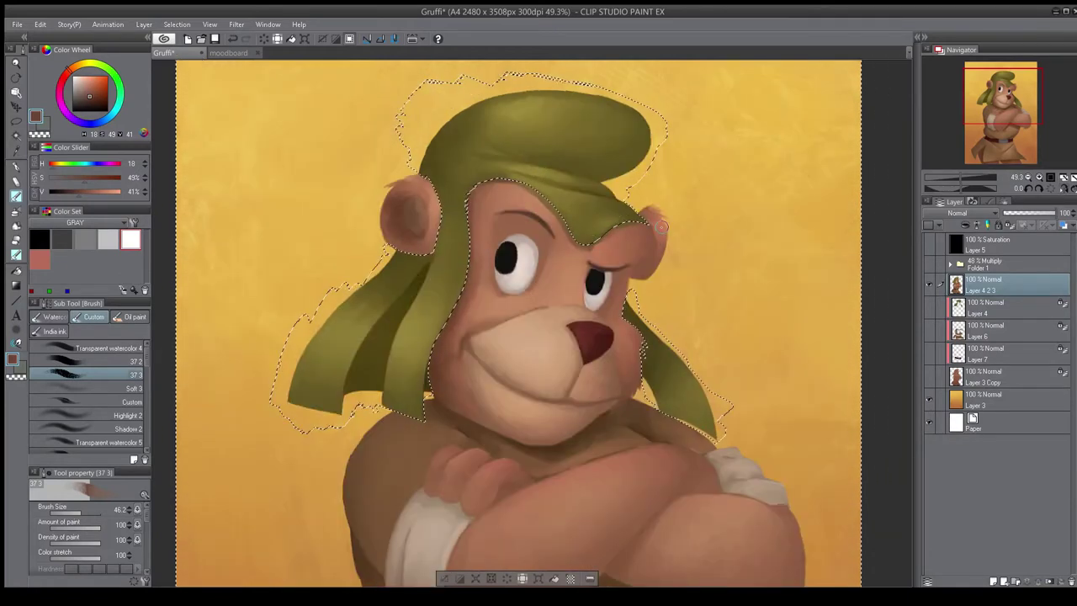
key("h")
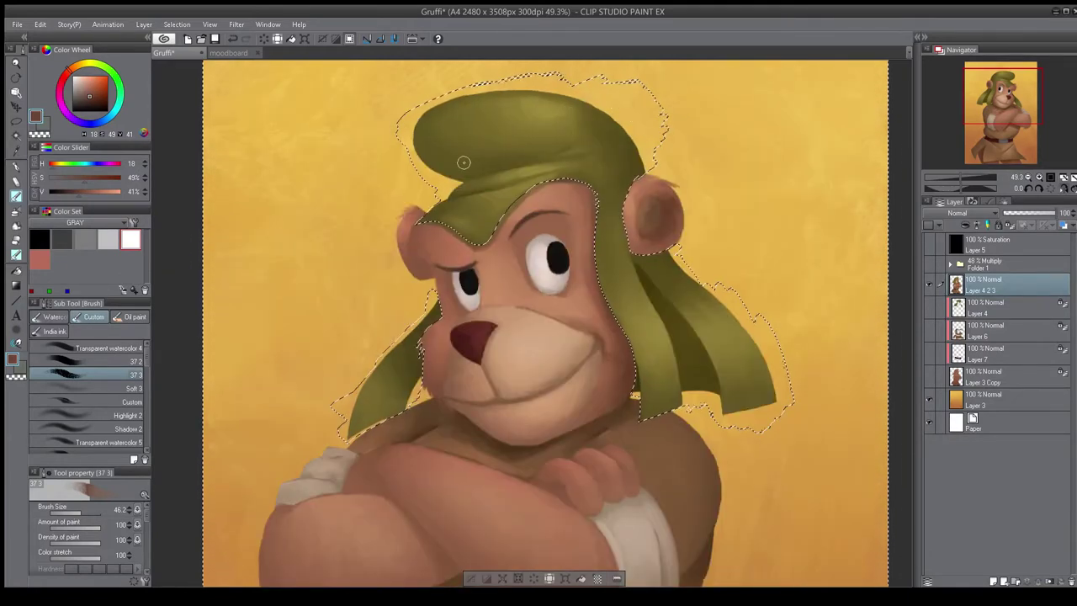
key("ctrl+d")
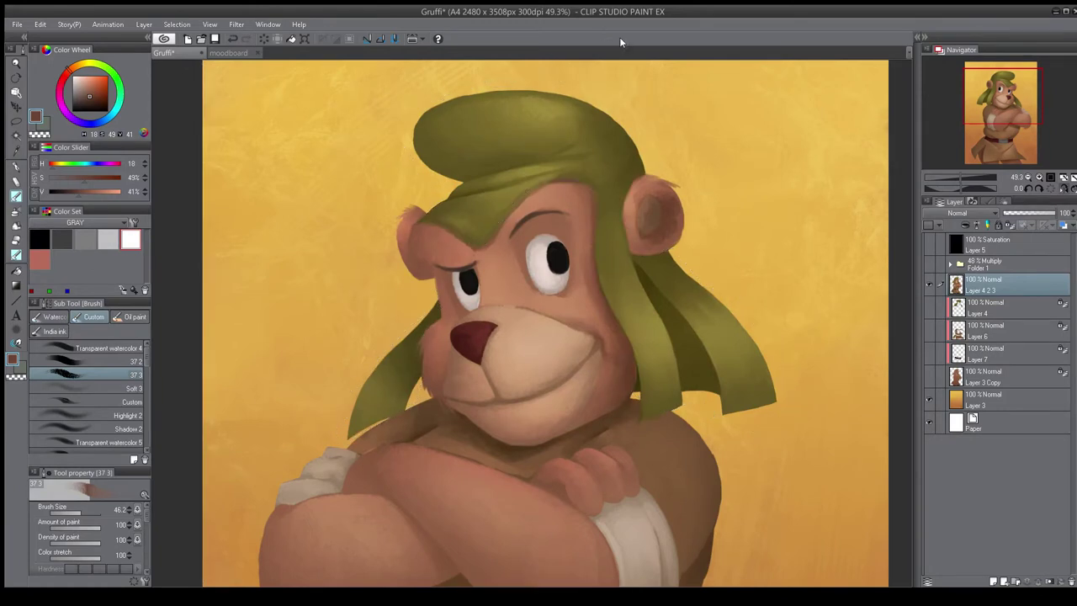
key("ctrl+z")
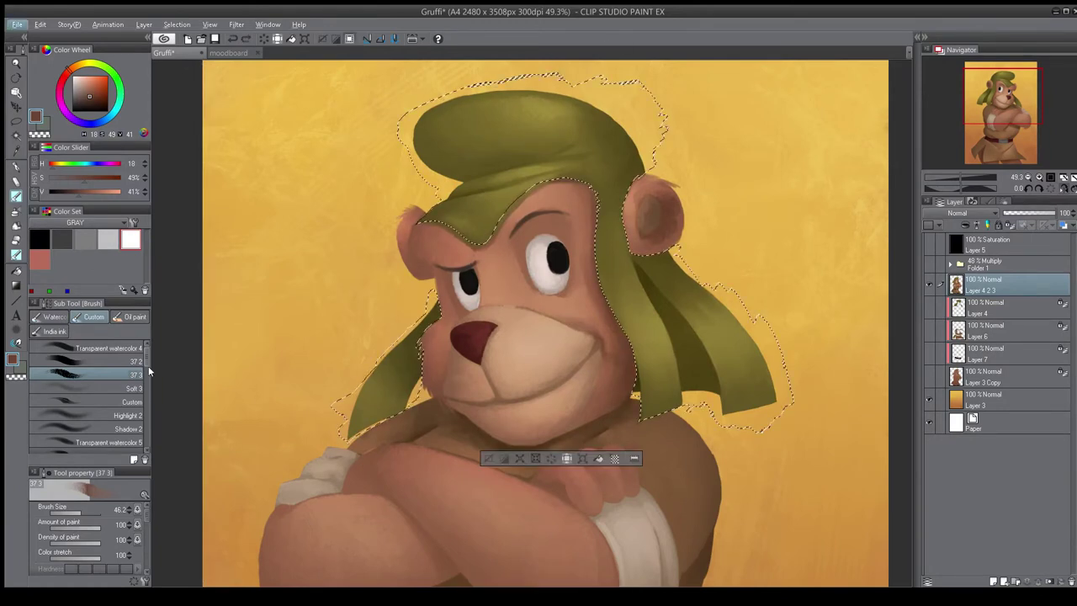
- Deepen the masked shadow around the hat opening with the Soft 4 Overlay brush at size 84.3 in dark brown HSV 22, 87, 17, and clear the selection
scroll(148, 366, "down", 3)
left_click(84, 407)
left_click(508, 274, "alt")
key("bracketleft")
key("bracketleft")
key("bracketleft")
key("bracketleft")
mouse_move(495, 203)
left_mouse_down()
mouse_move(620, 204)
mouse_move(513, 215)
left_mouse_up()
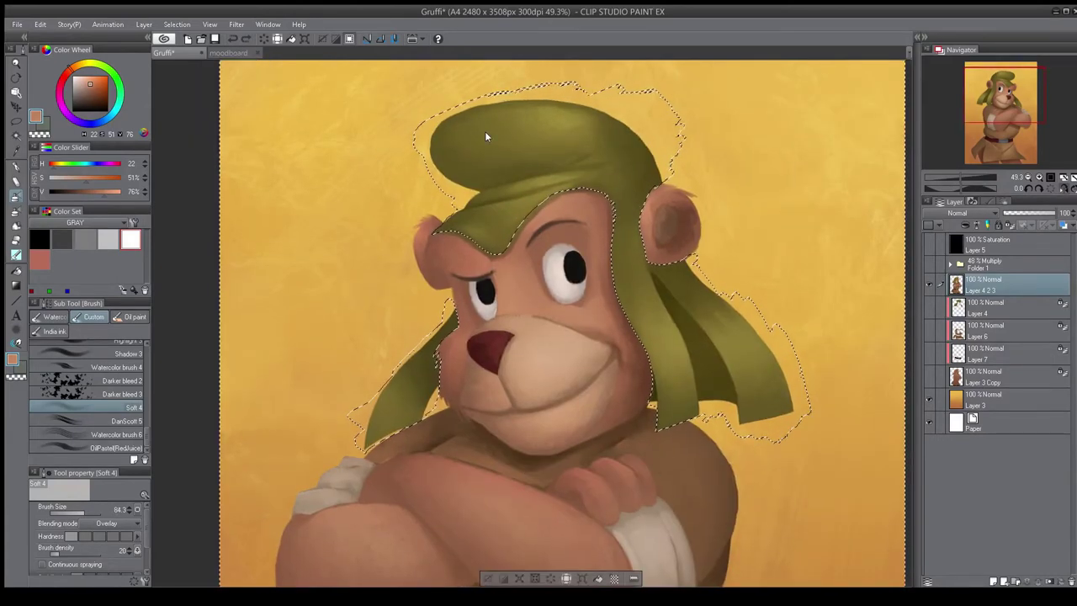
key("ctrl+shift+i")
left_click(103, 105)
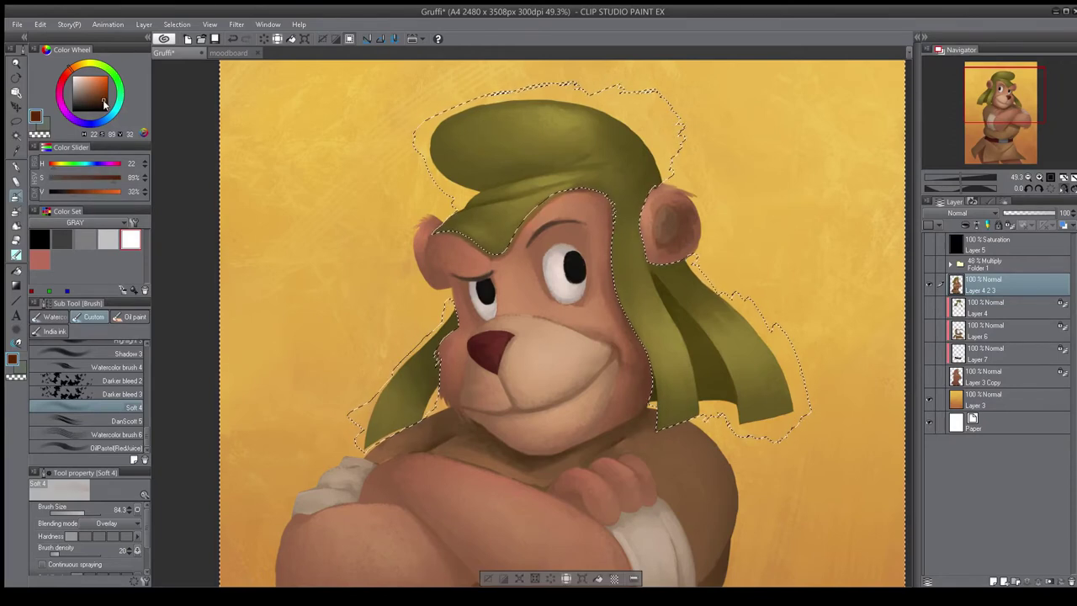
left_click_drag(599, 183, 650, 363)
key("ctrl+d")
scroll(539, 323, "down", 3)
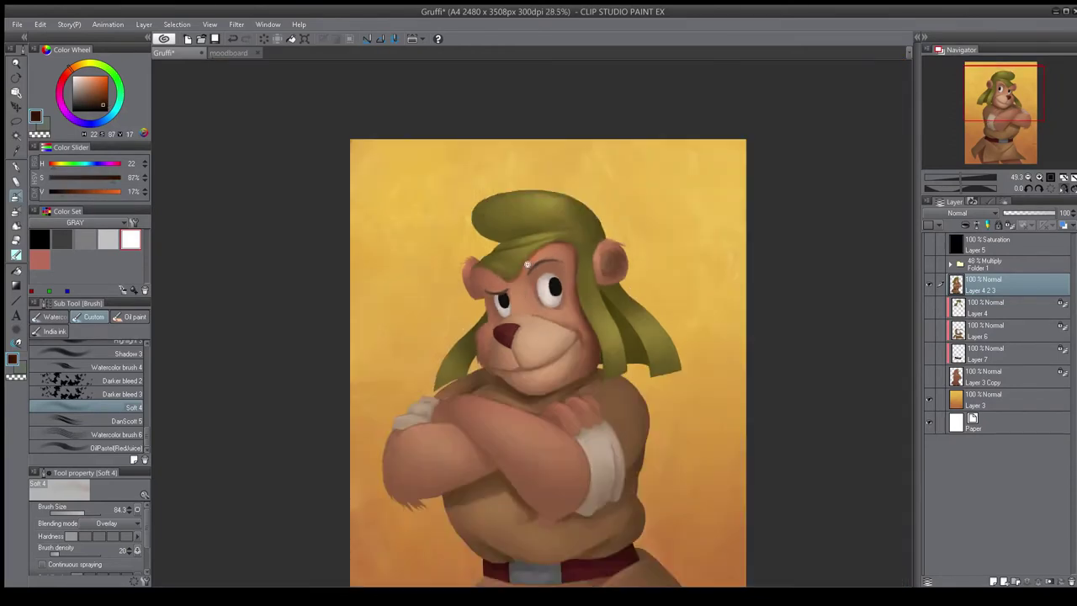
- Paint a near-black HSV 22, 43, 5 contact shadow where the hat brim meets the forehead with the 37 3 brush, using Layer 4's outline as a mask
scroll(541, 277, "up", 5)
left_click(16, 211)
left_click(87, 109)
left_click(77, 512)
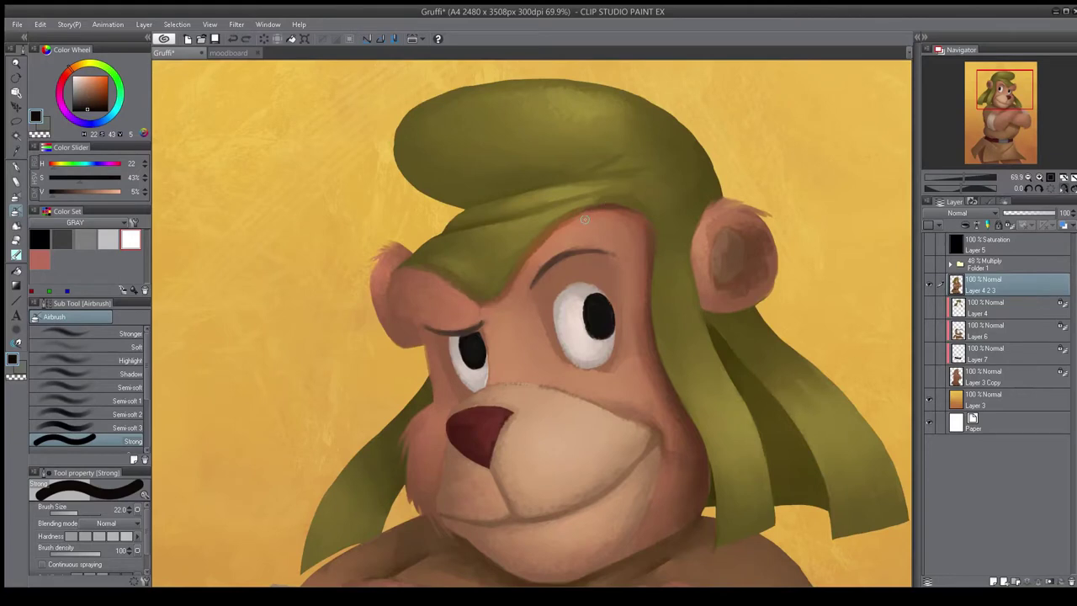
key("b")
scroll(126, 415, "up", 5)
left_click(77, 374)
mouse_move(619, 190)
left_mouse_down()
mouse_move(611, 211)
mouse_move(566, 218)
mouse_move(529, 255)
left_mouse_up()
left_click(958, 308, "ctrl")
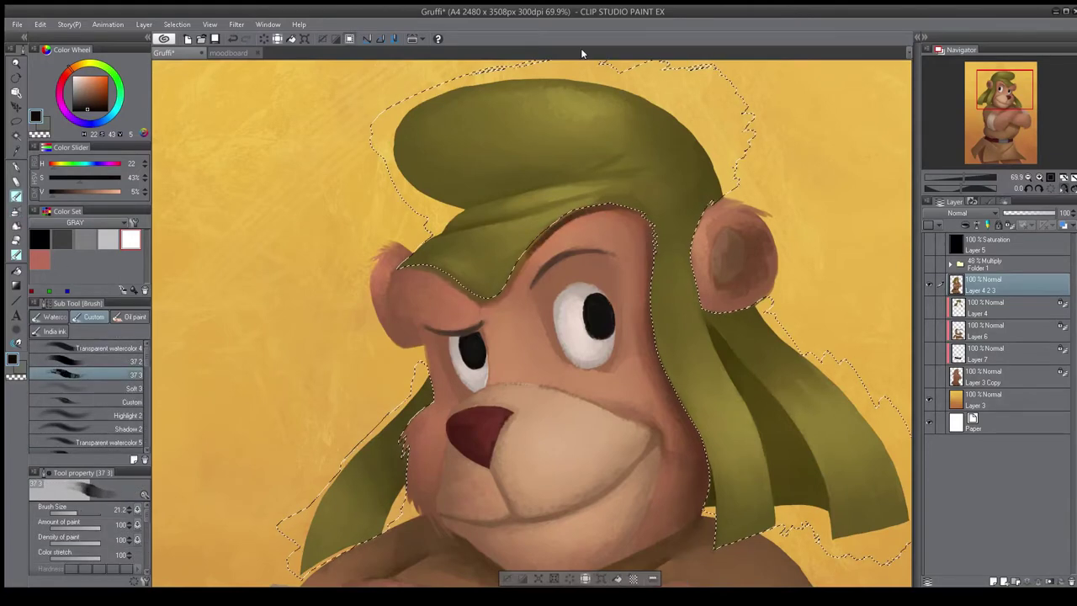
mouse_move(593, 205)
left_mouse_down()
mouse_move(486, 296)
mouse_move(642, 215)
left_mouse_up()
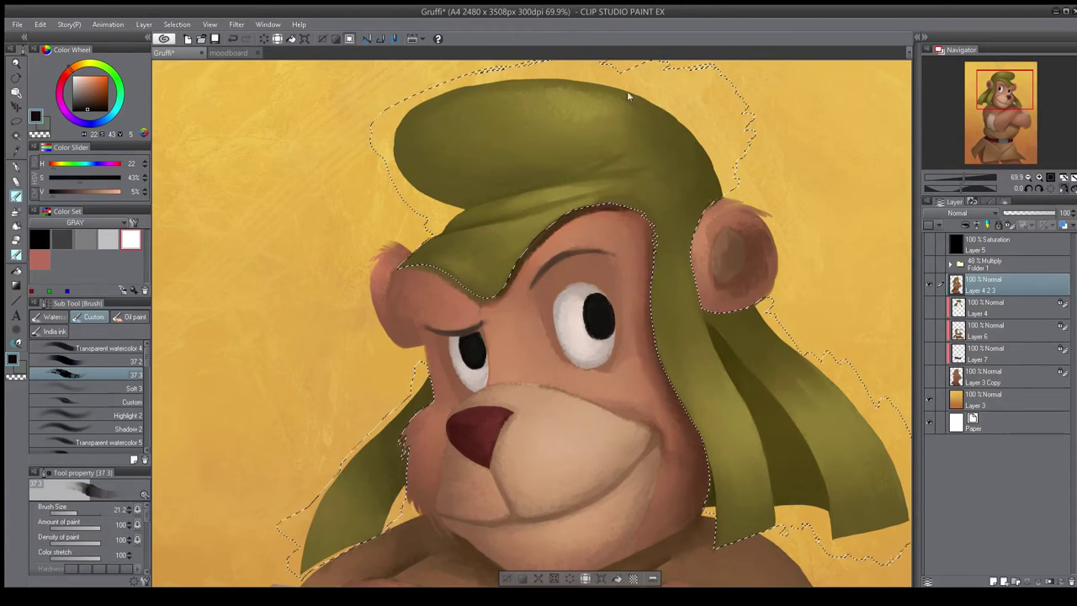
- Clear the selection and extend the near-black brim shadow around the temple using the 37 3 brush at size 13.1 and the 37 2 brush
key("h")
left_click_drag(492, 212, 414, 223)
key("ctrl+d")
key("bracketleft")
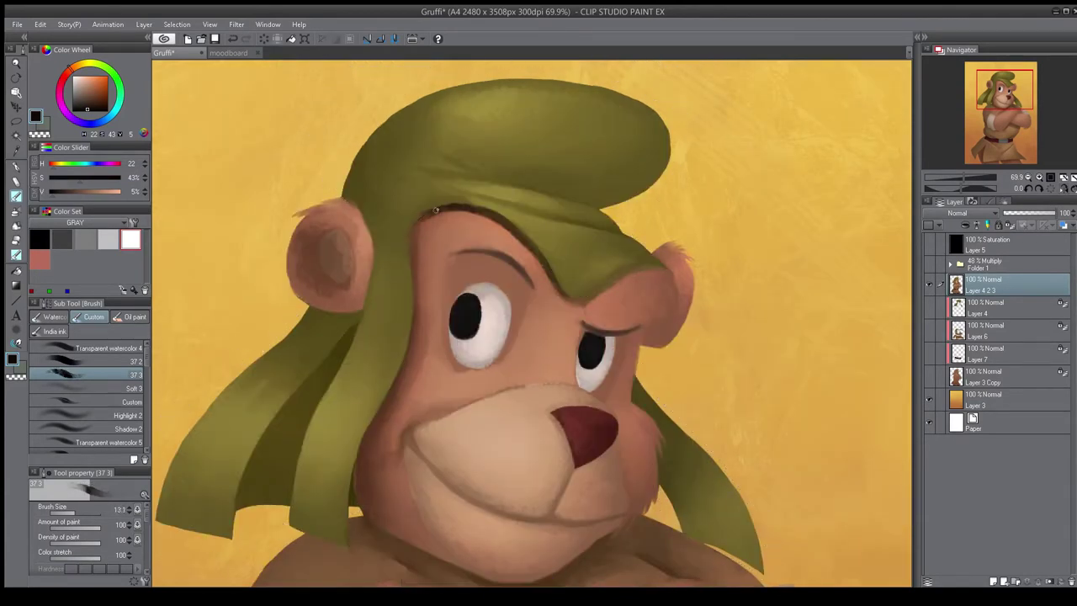
key("comma")
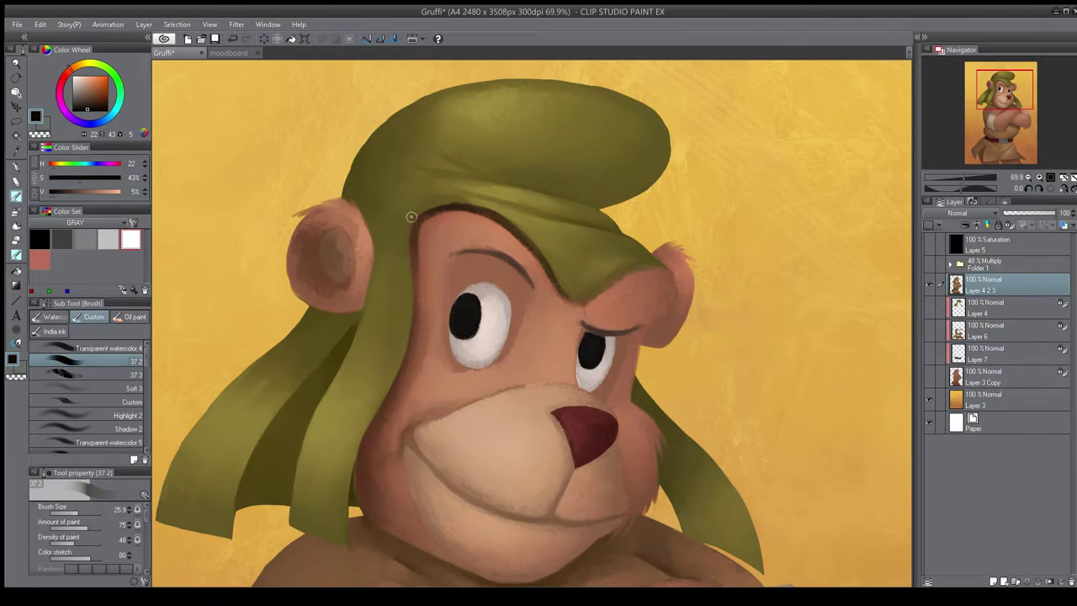
key("h")
- Clean up the hat brim's edge above the contact shadow in olive HSV 50, 64, 55 with the 37 2 brush
left_click(561, 221, "alt")
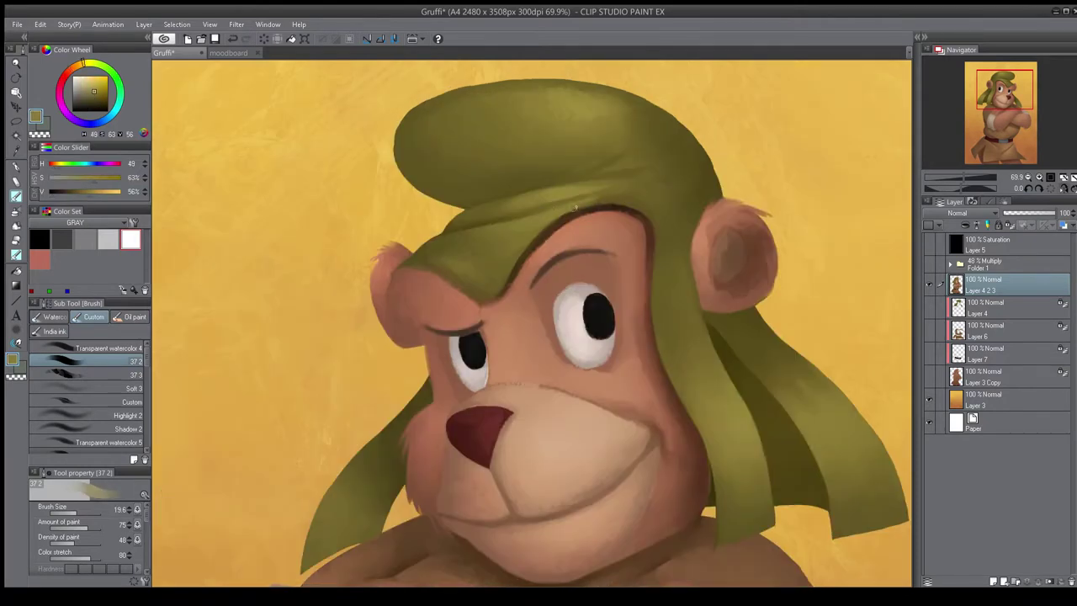
key("h")
key("bracketright")
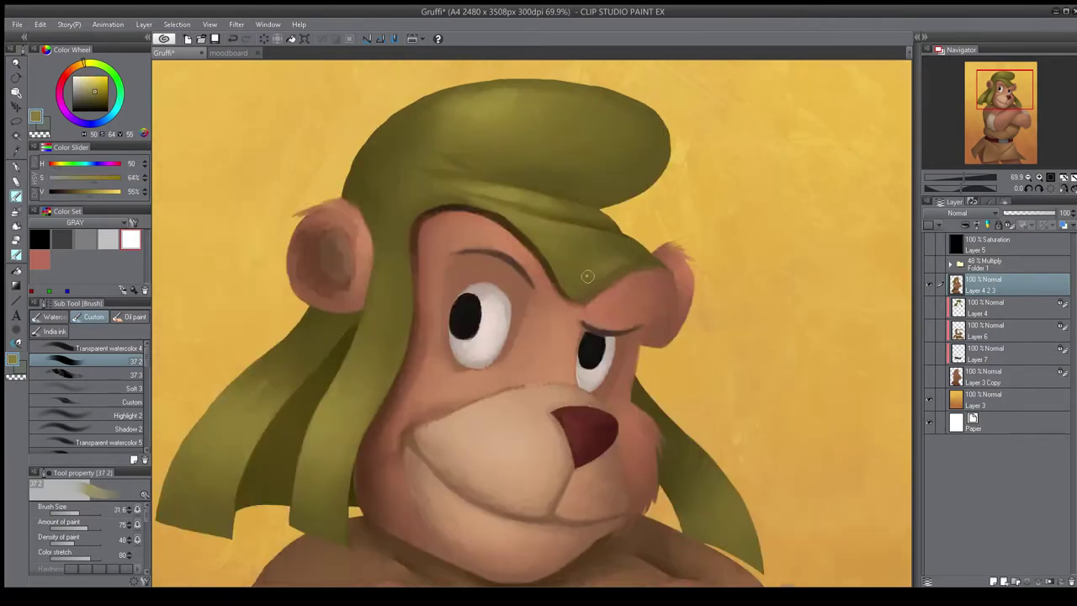
left_click(580, 272, "alt")
- Continue the contact shadow along the brim over the far brow in dark brown HSV 27, 64, 22 at brush size 17.4
key("bracketleft")
left_click(424, 230, "alt")
left_click_drag(567, 297, 636, 267)
key("h")
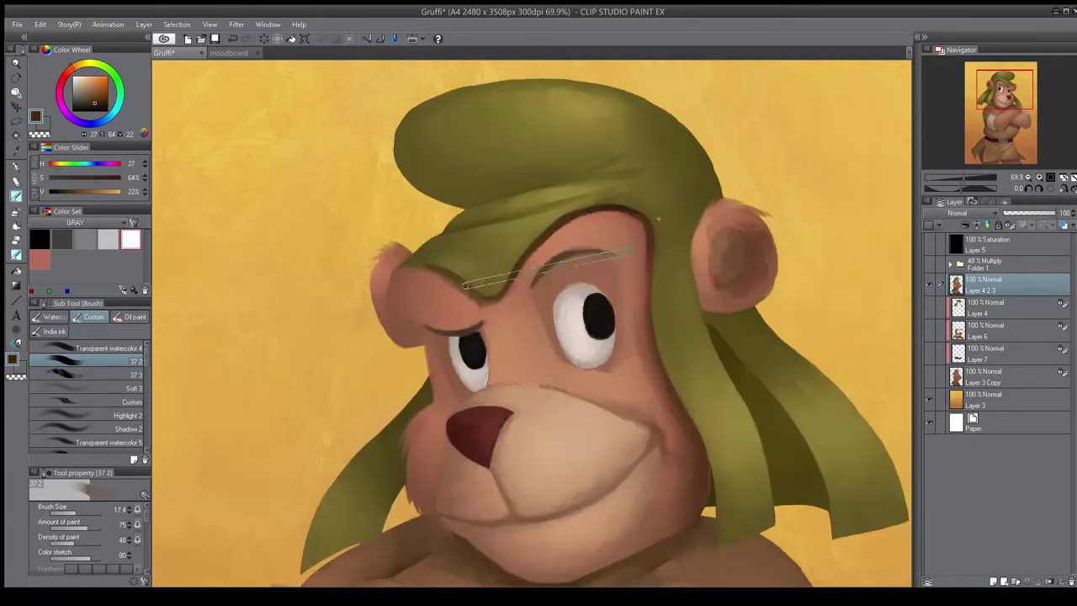
- Repaint the far brow beneath the brim in skin tone HSV 18, 54, 71 with Oil paint flat brush 5 at size 50.8
left_click(132, 318)
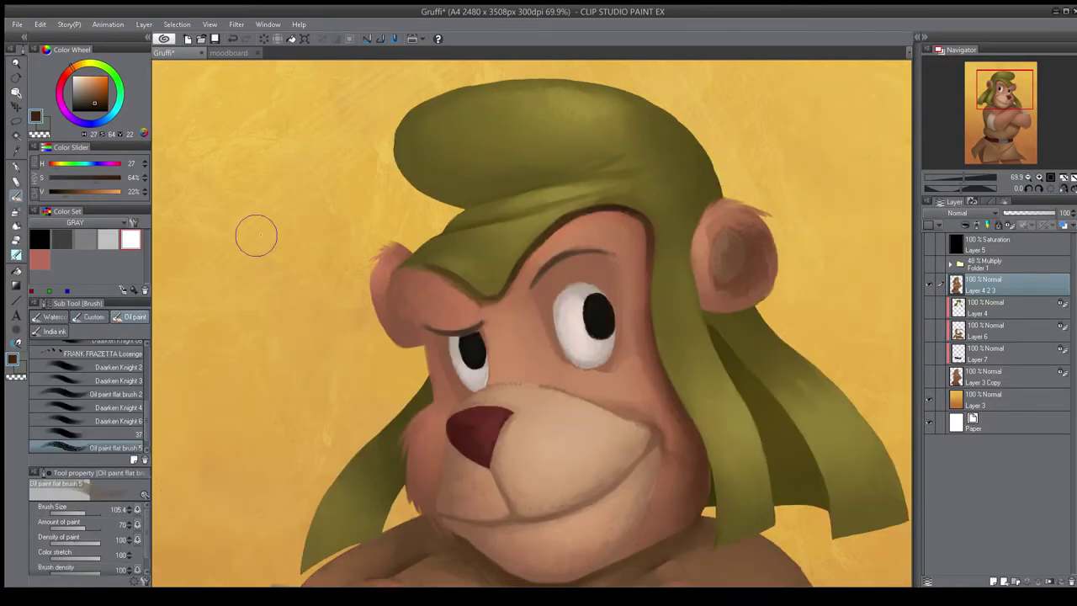
left_click(438, 277, "alt")
key("bracketleft")
key("bracketleft")
key("bracketleft")
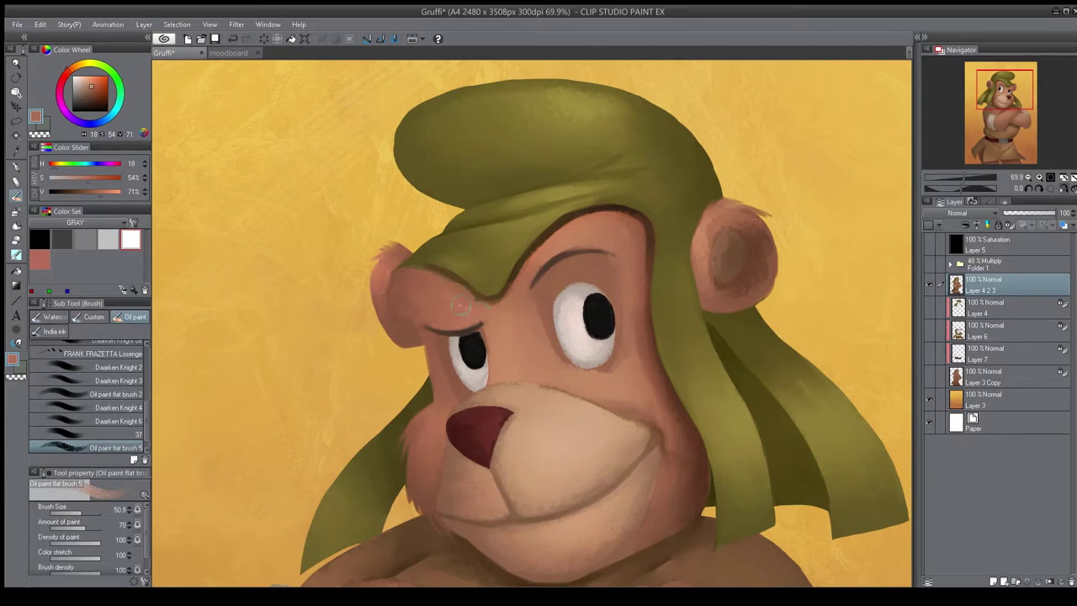
- Refine the brim's pointed tip and shadow line with Oil paint flat brush 5 at size 10.6 in browns HSV 36, 65, 27 and 27, 65, 19
key("h")
left_click(574, 302, "alt")
key("bracketleft")
key("bracketleft")
key("bracketleft")
key("bracketleft")
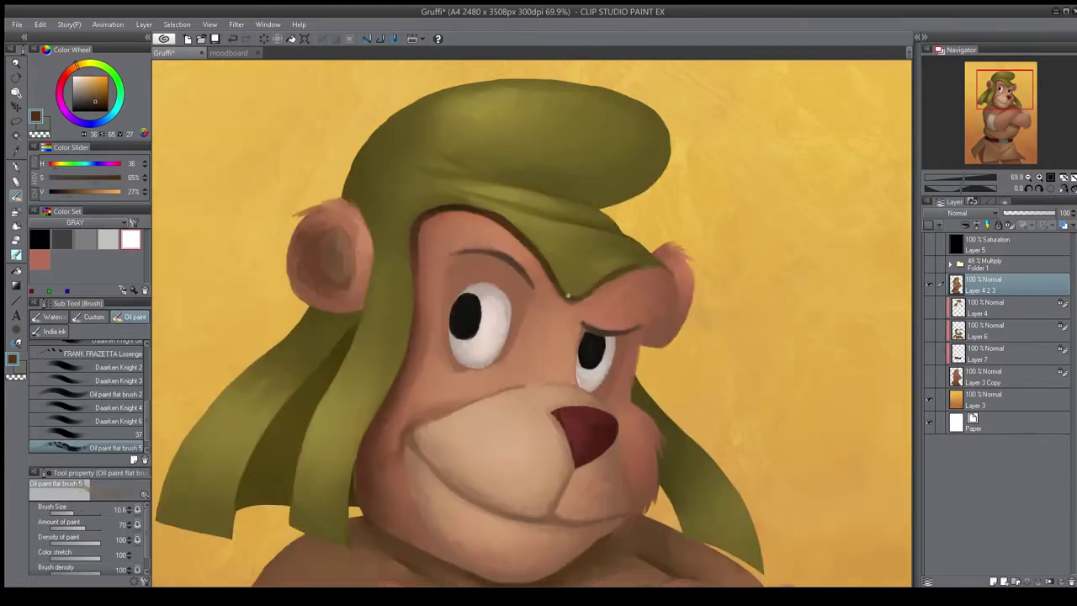
key("h")
left_click(578, 208, "alt")
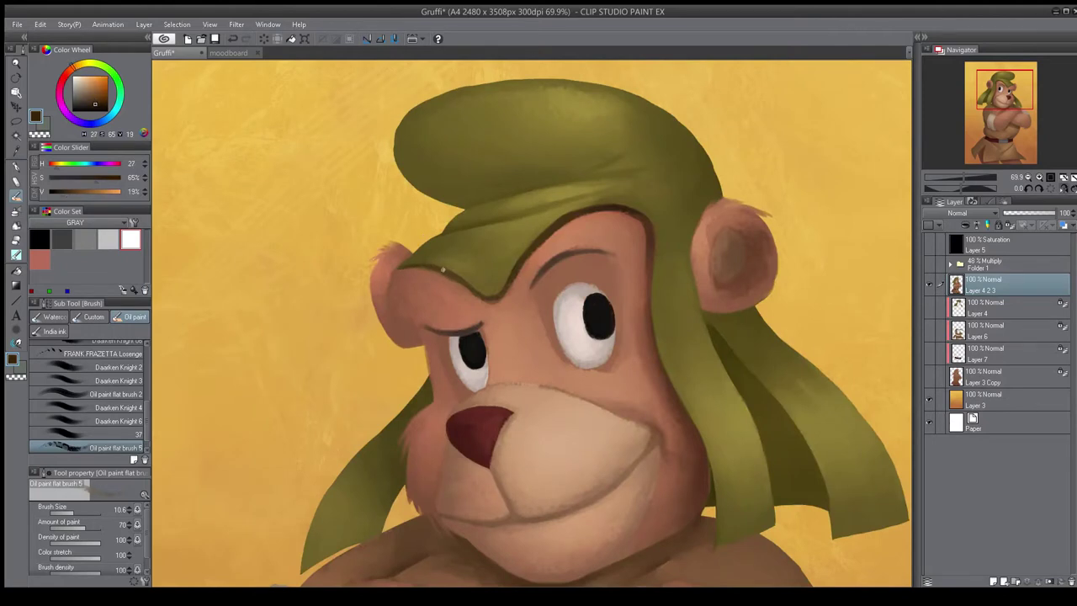
- Touch up the contact shadow along the hat brim with the 37 3 brush
key("h")
scroll(625, 270, "down", 5)
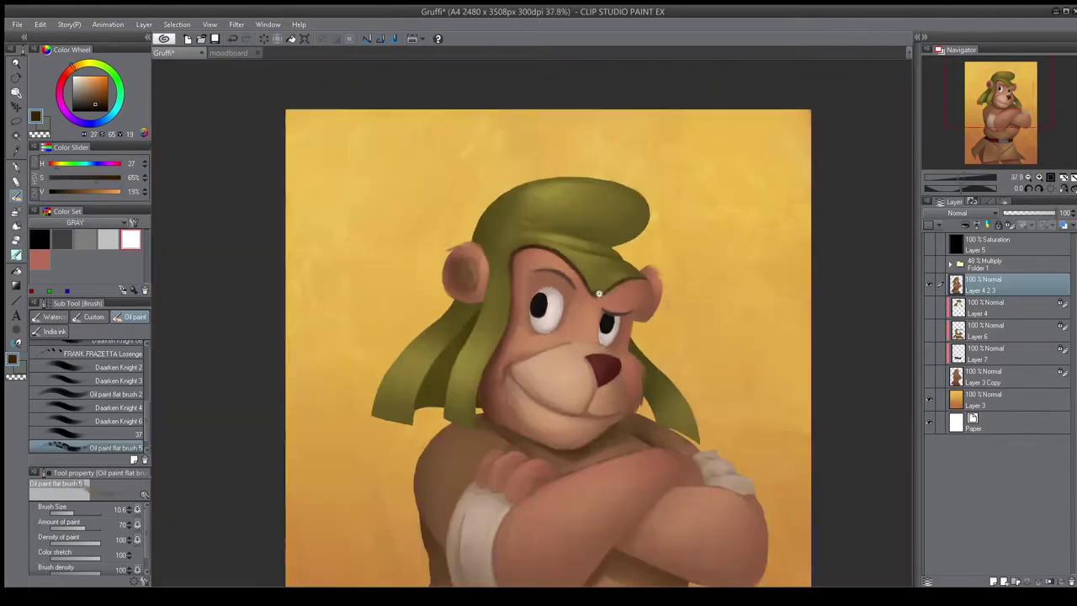
scroll(602, 299, "up", 6)
key("h")
left_click(95, 317)
left_click(75, 375)
mouse_move(554, 221)
left_mouse_down()
mouse_move(592, 210)
mouse_move(568, 215)
mouse_move(514, 268)
mouse_move(605, 206)
mouse_move(639, 217)
mouse_move(567, 213)
left_mouse_up()
- Blend the forehead below the brim and around the brow in skin tone HSV 22, 53, 78 with Transparent watercolor 4 at size 36.4
left_click(93, 348)
left_click(570, 217, "alt")
left_click_drag(528, 245, 491, 300)
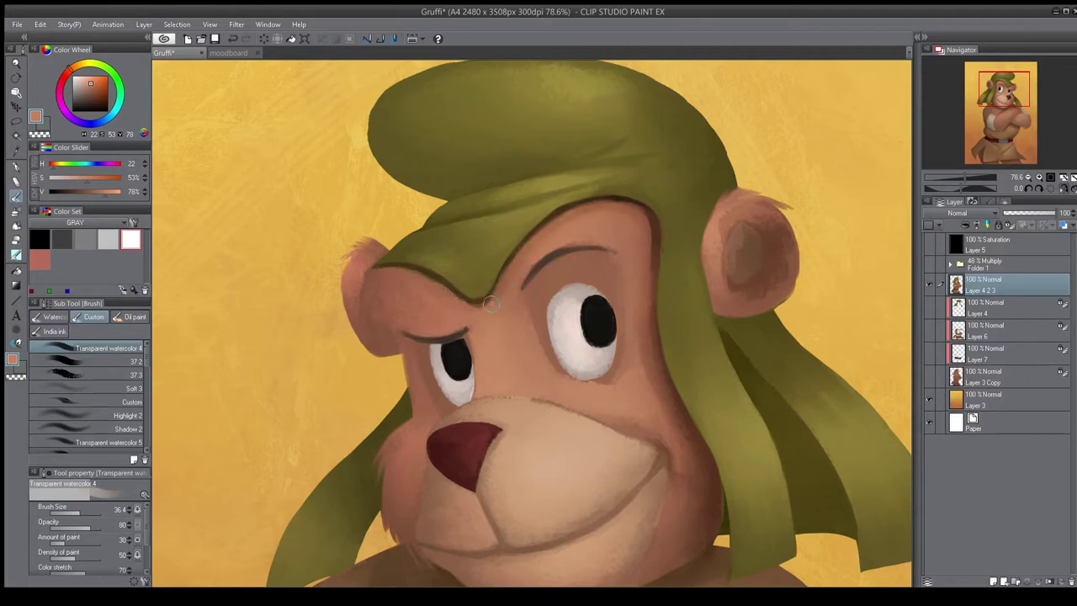
left_click_drag(536, 264, 574, 245)
scroll(559, 282, "down", 4)
key("h")
scroll(496, 287, "up", 4)
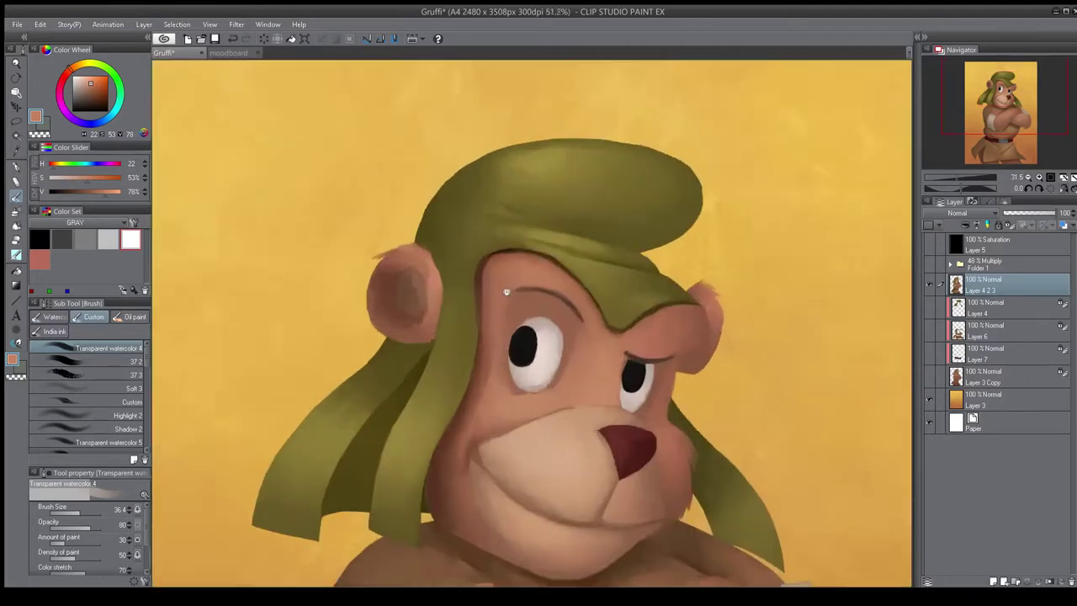
- Refine the temple shadow in dark brown HSV 29, 63, 18 and the adjoining hat brim in olive HSV 48, 65, 49 with the 37 3 brush
left_click(99, 361)
left_click(100, 375)
left_click(501, 255, "alt")
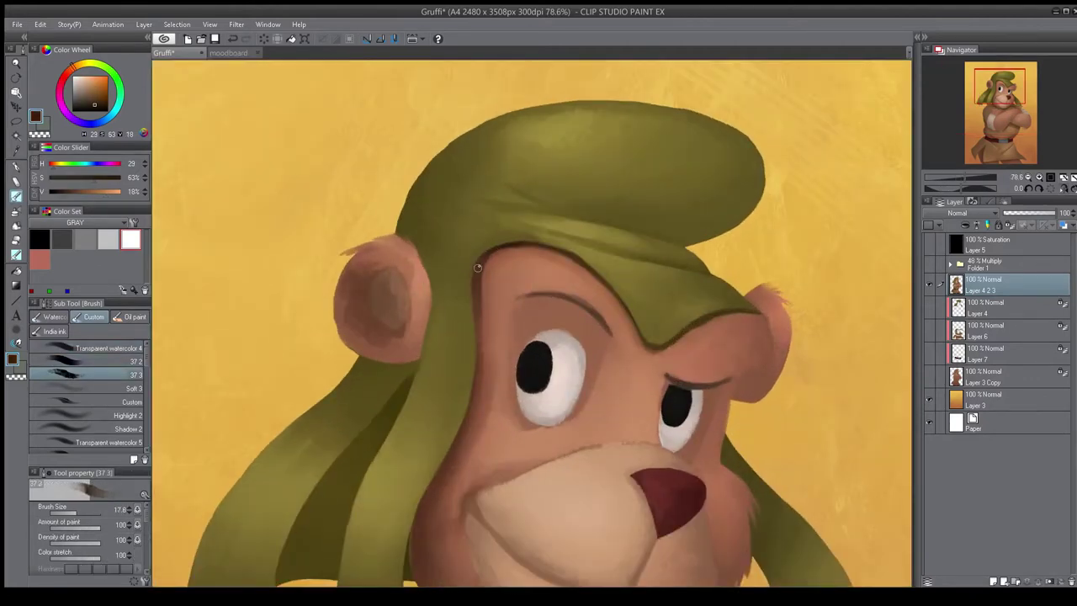
left_click(475, 253, "alt")
key("]")
left_click(490, 220, "alt")
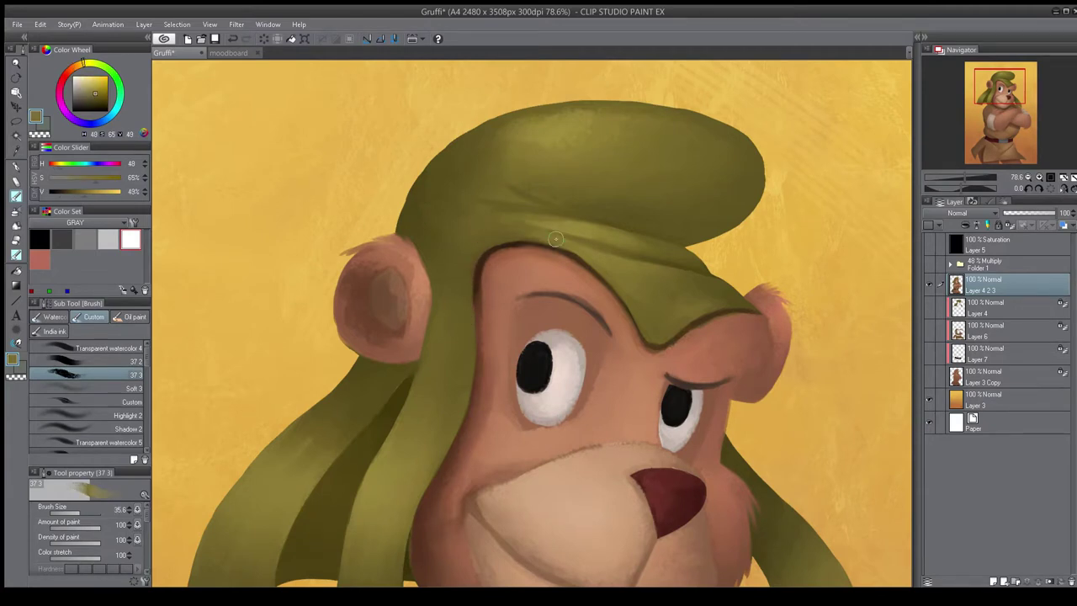
- Smooth the transition between the cheek and the muzzle's upper edge with sampled skin tones and an enlarged 37 3 brush
scroll(519, 208, "down", 4)
key("h")
key("h")
scroll(521, 215, "up", 5)
left_click(504, 289, "alt")
left_click(574, 253, "alt")
key("]")
left_click_drag(524, 261, 478, 270)
key("h")
key("h")
- Soften the top of the muzzle near the nose in skin tones HSV 26, 42, 78 and 22, 50, 76
left_click(568, 268, "alt")
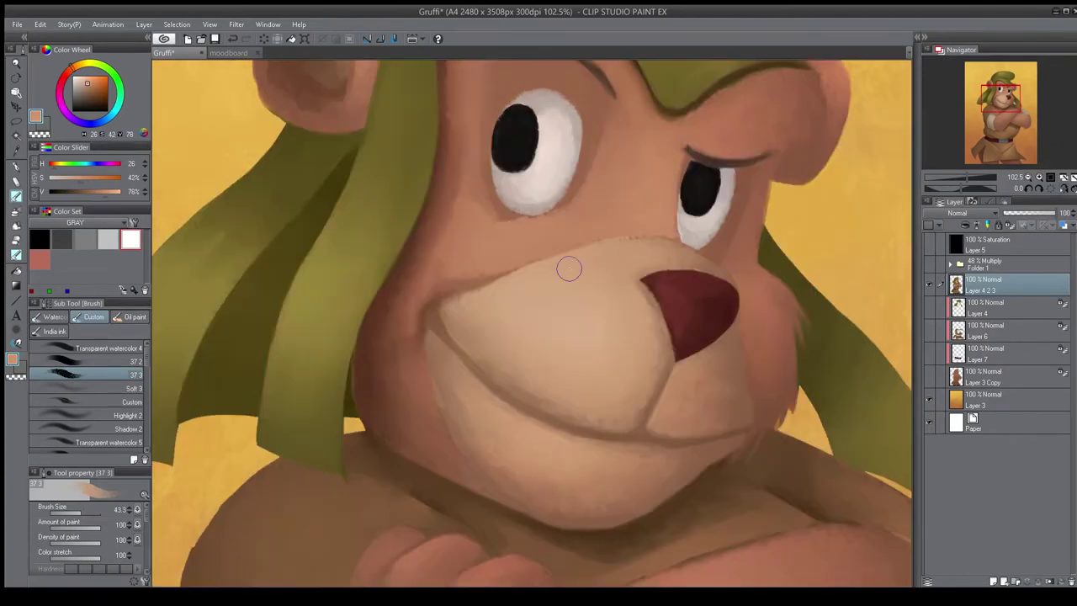
left_click_drag(680, 254, 689, 262)
left_click_drag(612, 254, 651, 249)
left_click(610, 227, "alt")
scroll(635, 265, "down", 5)
key("h")
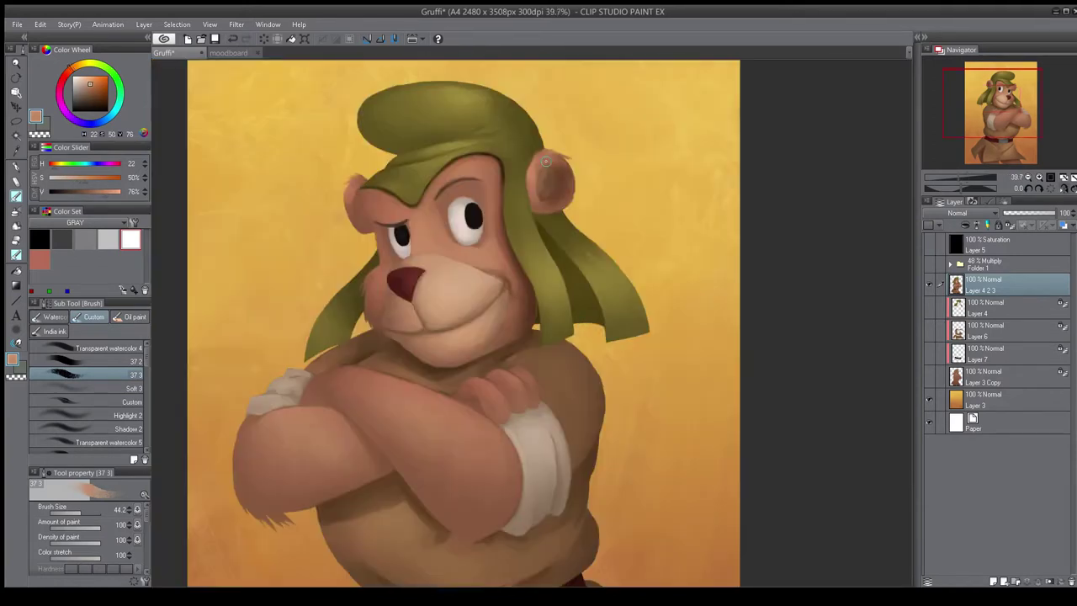
- Brighten the forehead beneath the brim with the Soft 4 Overlay brush in white at size 141.6
scroll(101, 378, "down", 5)
left_click(126, 407)
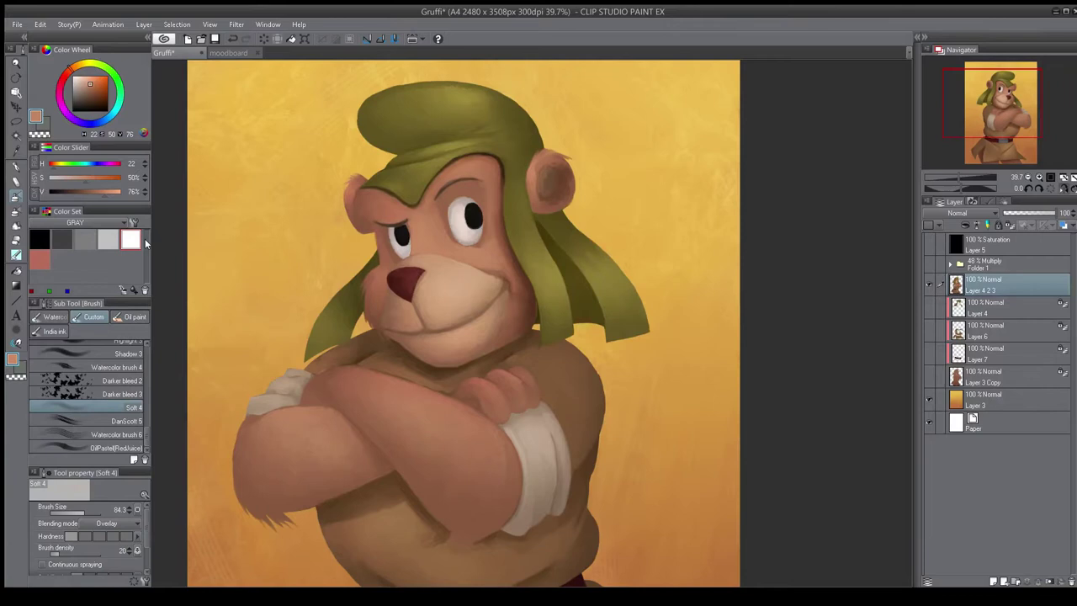
left_click(131, 240)
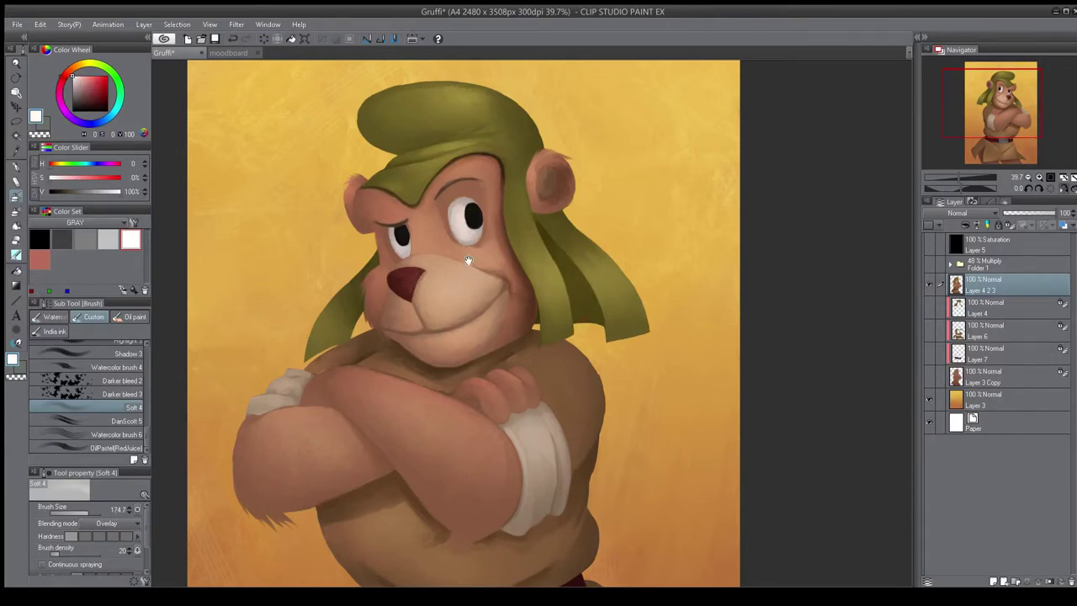
key("bracketleft")
key("bracketleft")
scroll(469, 225, "up", 2)
left_click_drag(461, 147, 507, 155)
scroll(406, 268, "down", 4)
scroll(457, 221, "up", 4)
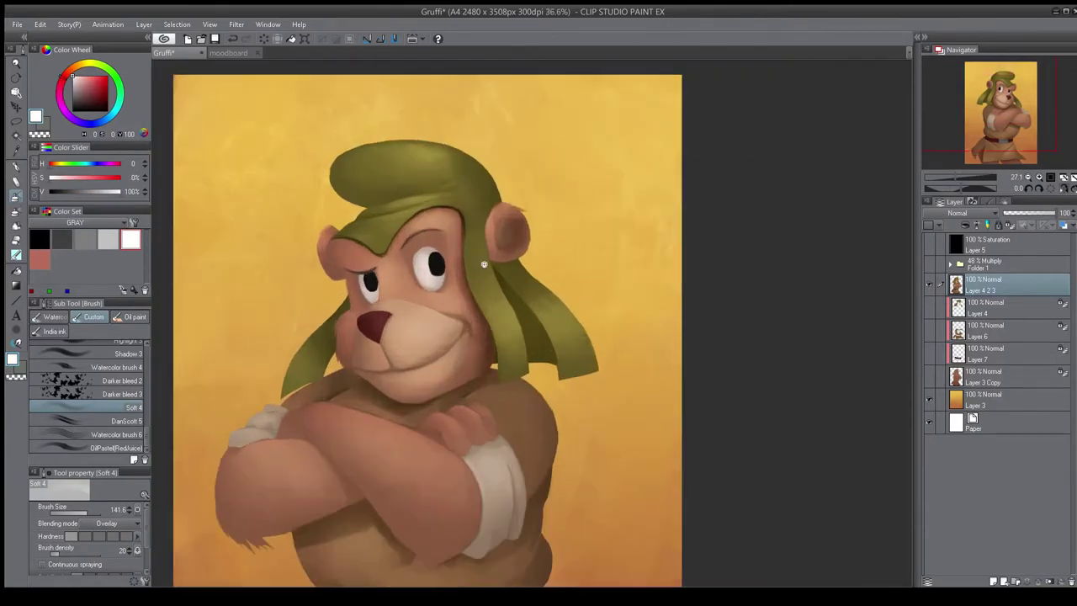
- Darken the face edge beside the hat flap from temple to cheek in brown HSV 27, 68, 23 with the 37 3 brush
scroll(91, 353, "up", 5)
left_click(91, 374)
left_click(456, 209, "alt")
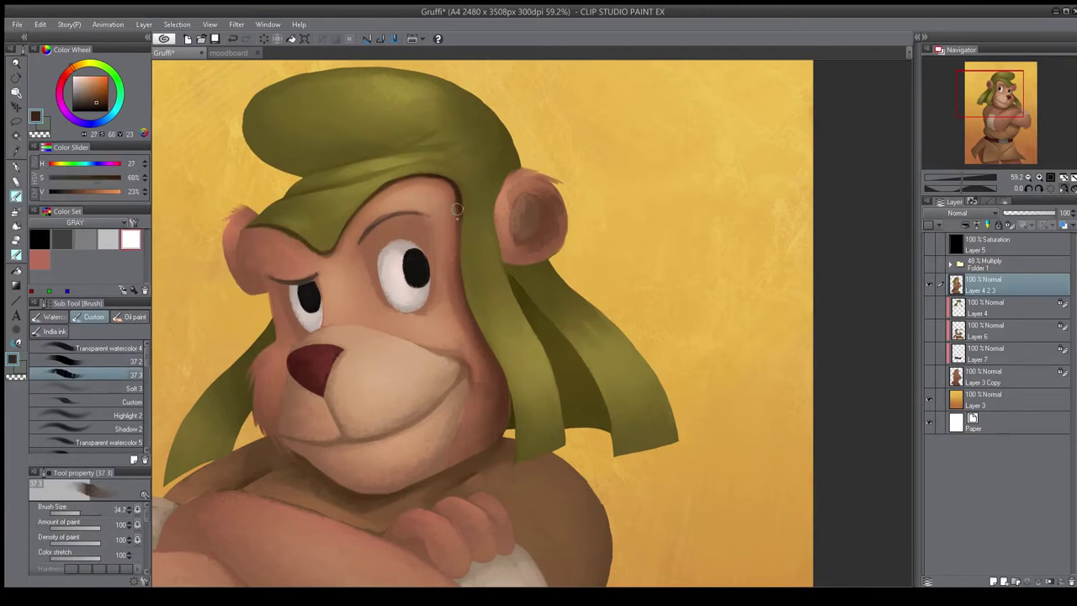
left_click_drag(463, 299, 500, 389)
key("bracketright")
key("bracketright")
key("h")
key("h")
- Soften the cheek below the large eye with Transparent watercolor 4 in skin tone HSV 23, 47, 77 at size 61.4
left_click(109, 348)
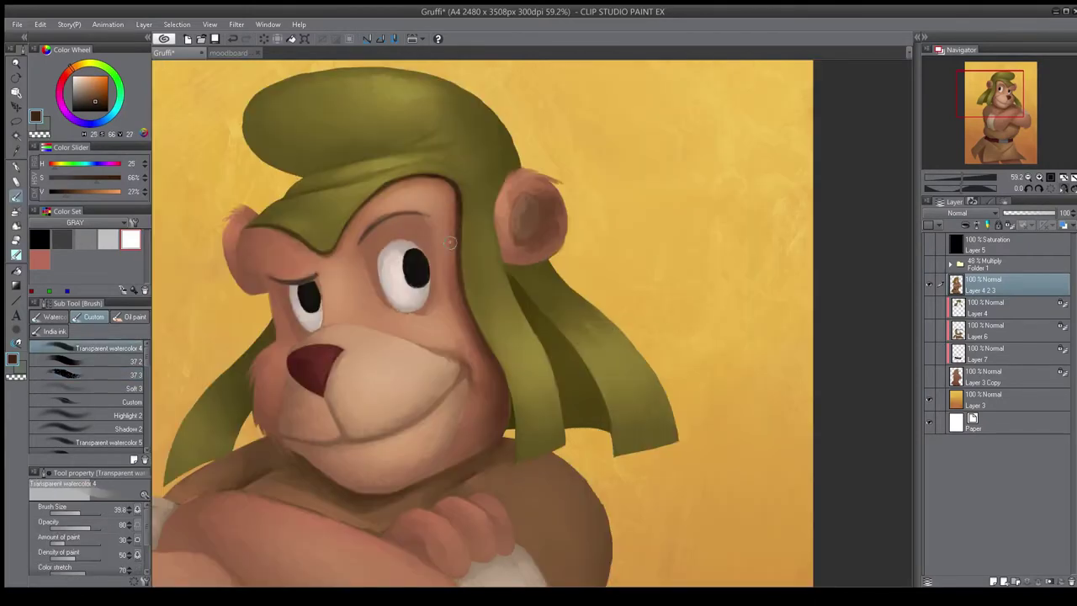
left_click(447, 324, "alt")
key("h")
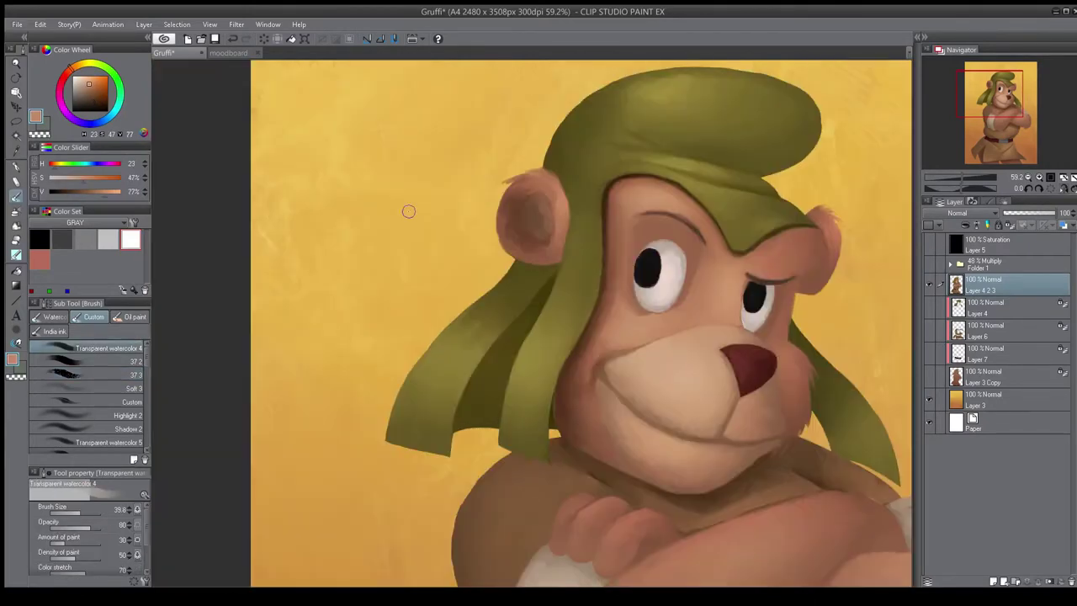
key("bracketright")
key("bracketright")
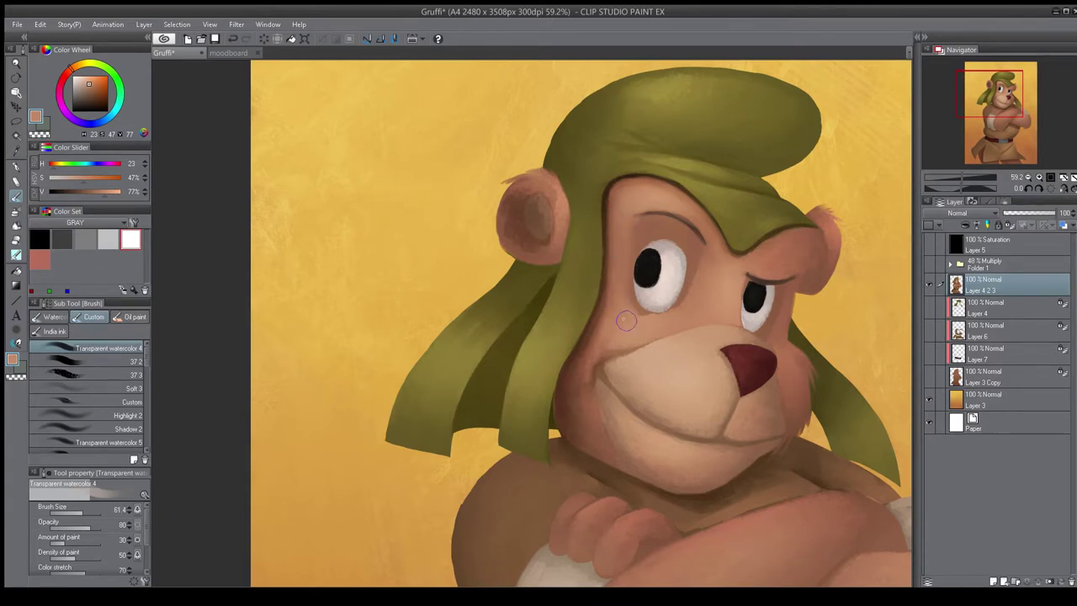
key("h")
mouse_move(410, 321)
left_mouse_down()
mouse_move(551, 332)
mouse_move(565, 353)
left_mouse_up()
scroll(500, 311, "up", 1)
- Blend the skin beside the large eye with a reduced Soft 3 brush
left_click(111, 388)
key("bracketleft")
key("bracketleft")
left_click_drag(520, 288, 530, 257)
- Tint the cheek, the brow area and the forehead with the Soft 4 Overlay brush in reddish HSV 13, 51, 63
scroll(529, 257, "down", 3)
left_click_drag(147, 362, 150, 443)
left_click(116, 407)
left_click(66, 72)
left_click(90, 88)
left_click_drag(540, 297, 534, 301)
key("bracketleft")
key("bracketleft")
left_click_drag(414, 227, 402, 233)
left_click_drag(543, 184, 521, 187)
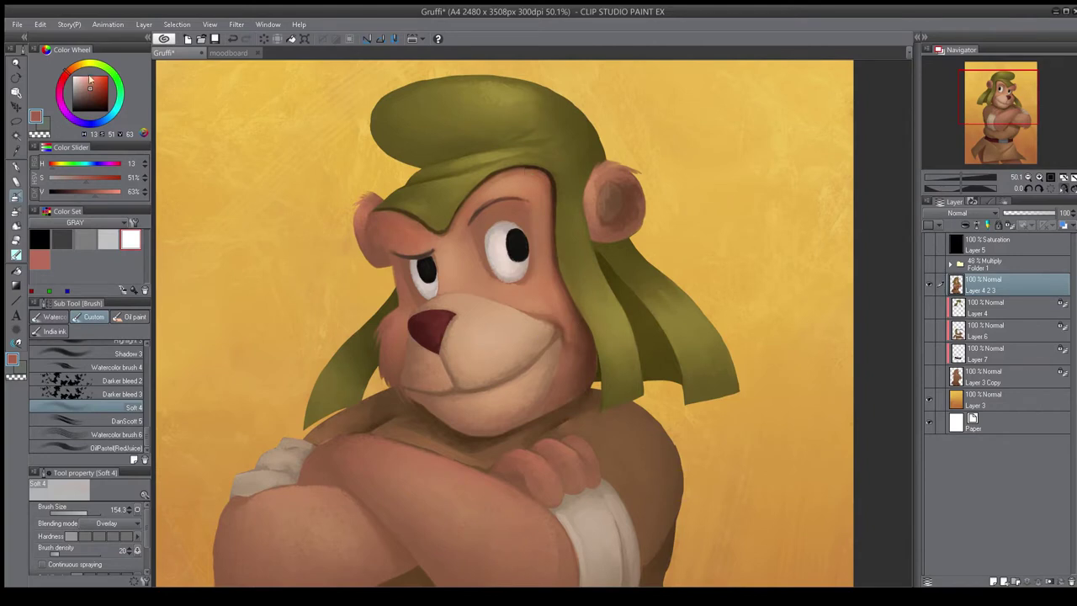
- Warm the face from cheek to forehead with an orange Overlay glow, and set the brush to size 188.8 with HSV 14, 49, 67
left_click(78, 64)
left_click(90, 87)
left_click_drag(560, 307, 527, 163)
scroll(625, 161, "down", 3)
scroll(628, 289, "up", 4)
key("bracketright")
left_click(67, 71)
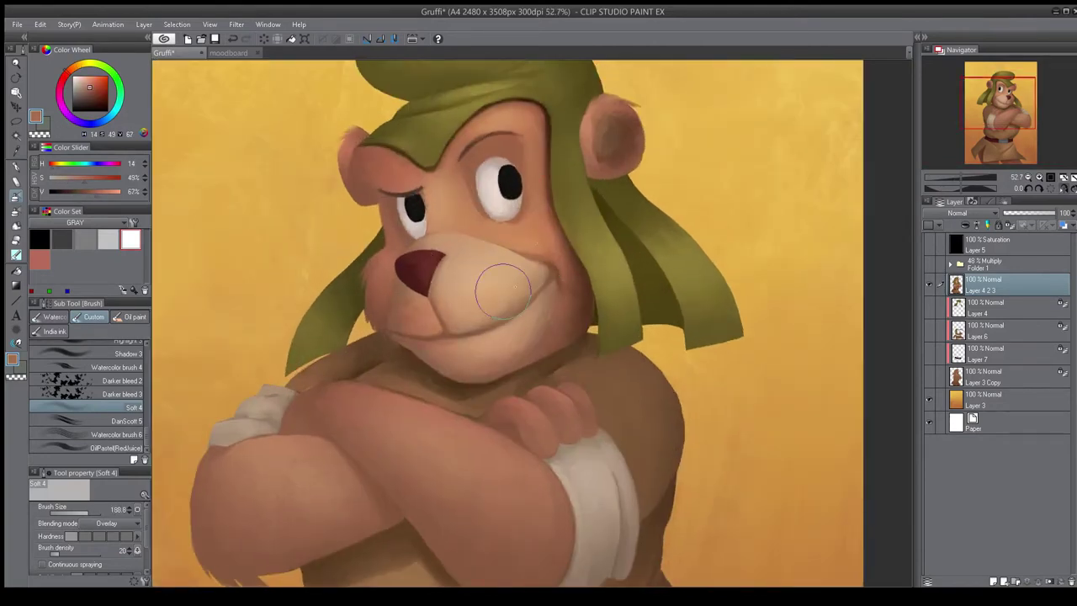
scroll(539, 278, "down", 6)
key("h")
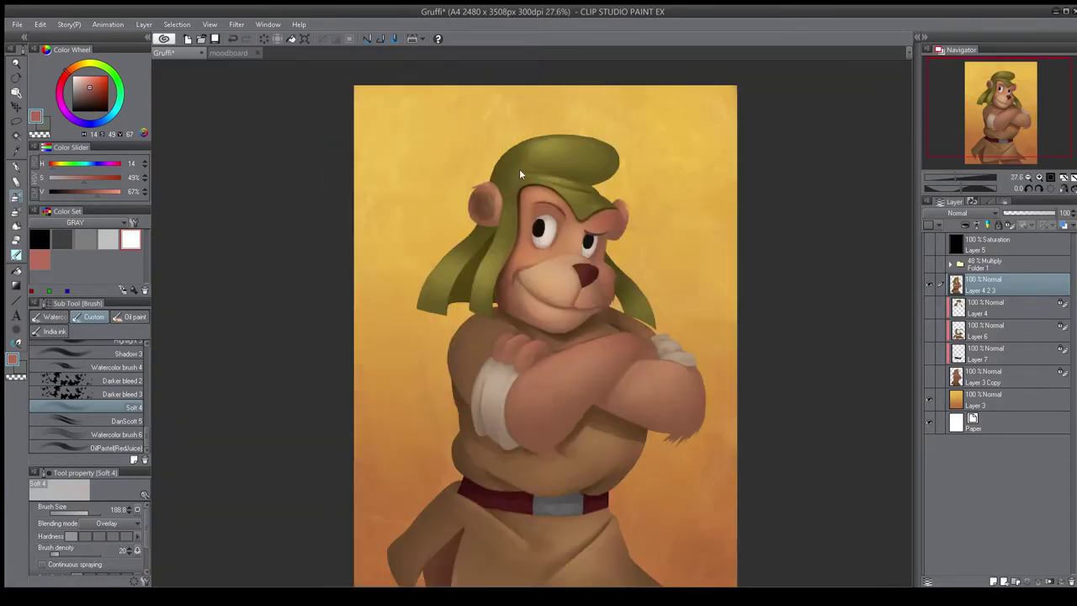
key("h")
scroll(519, 168, "up", 3)
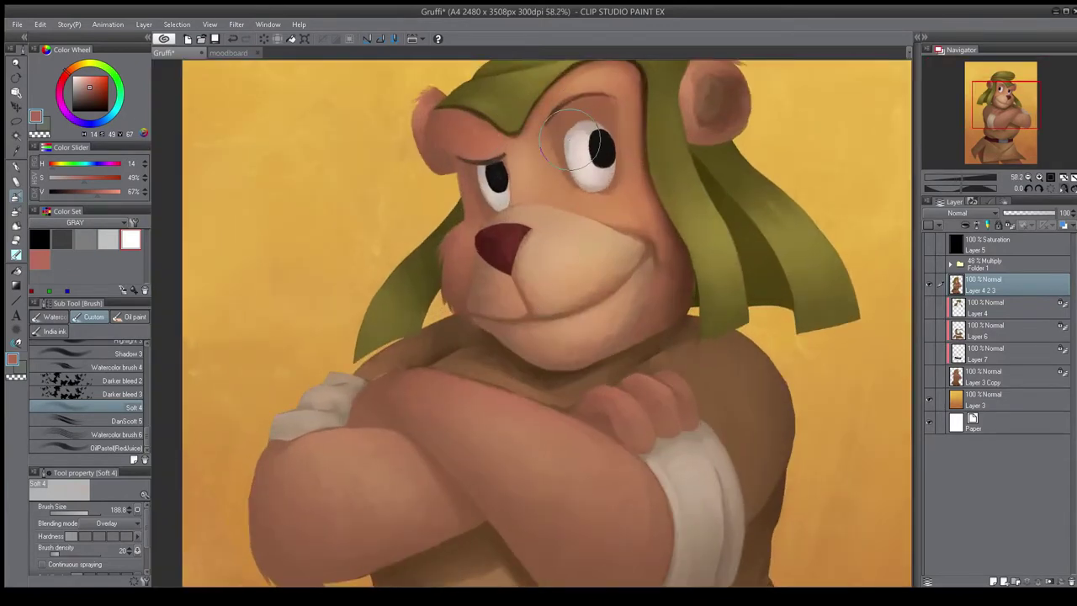
- Add white catchlights to both eyes on a new layer above Layer 4 2 3 with the G-pen at size 29.8
key("ctrl+shift+n")
key("p")
key("x")
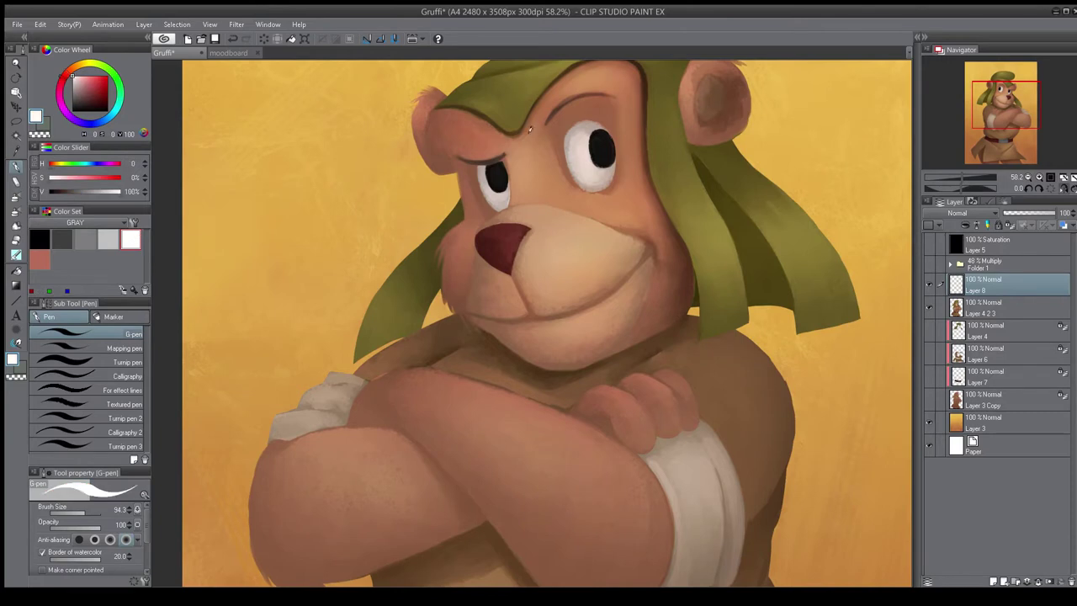
key("ctrl+z")
left_click_drag(596, 141, 575, 150)
left_click(590, 136)
scroll(547, 280, "down", 3)
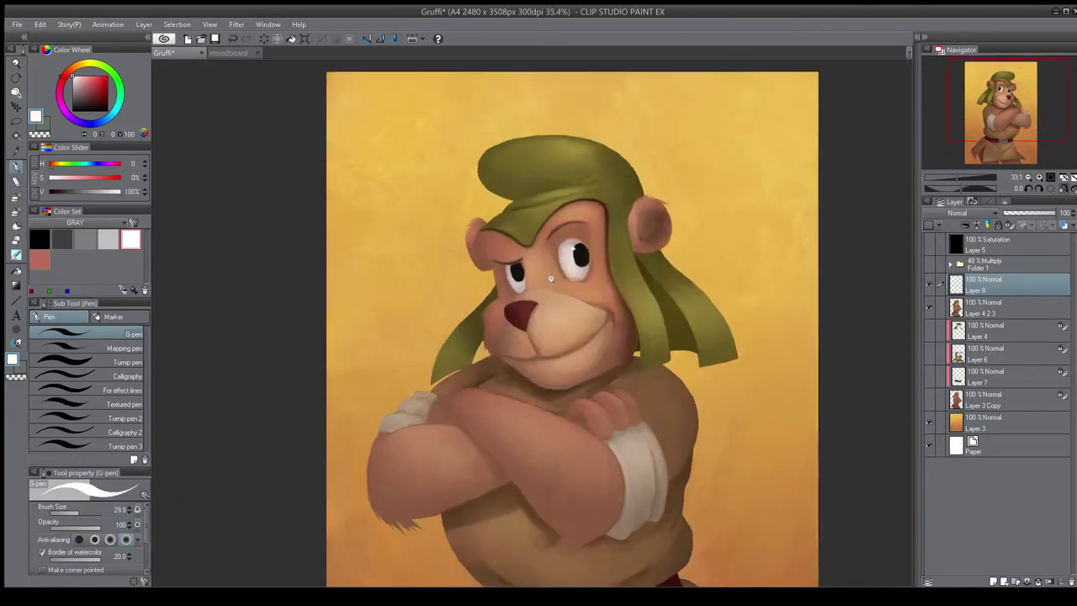
scroll(547, 274, "up", 3)
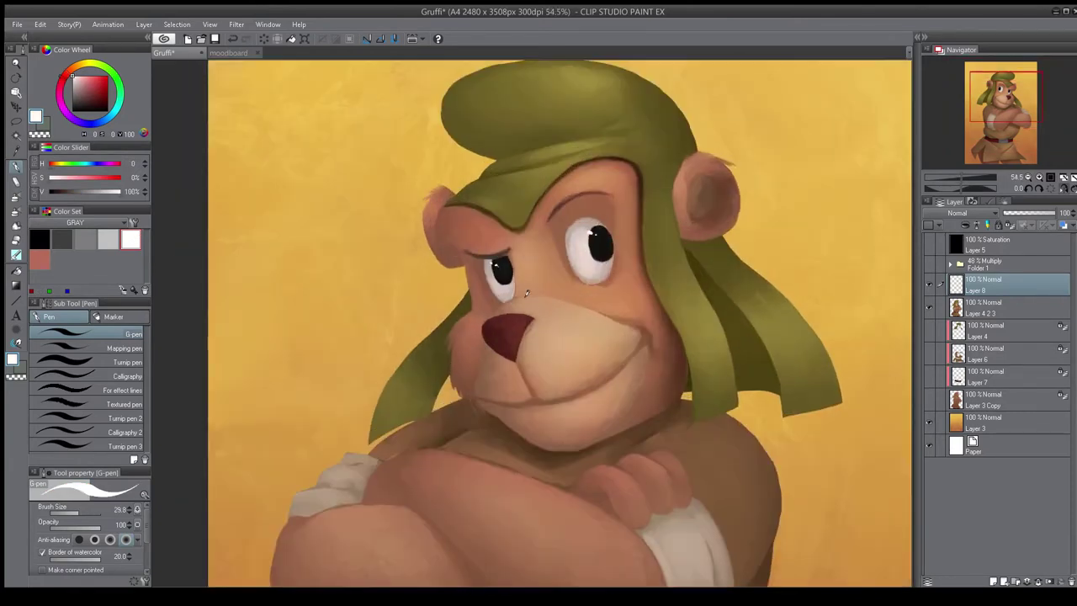
scroll(527, 293, "down", 3)
scroll(544, 264, "up", 4)
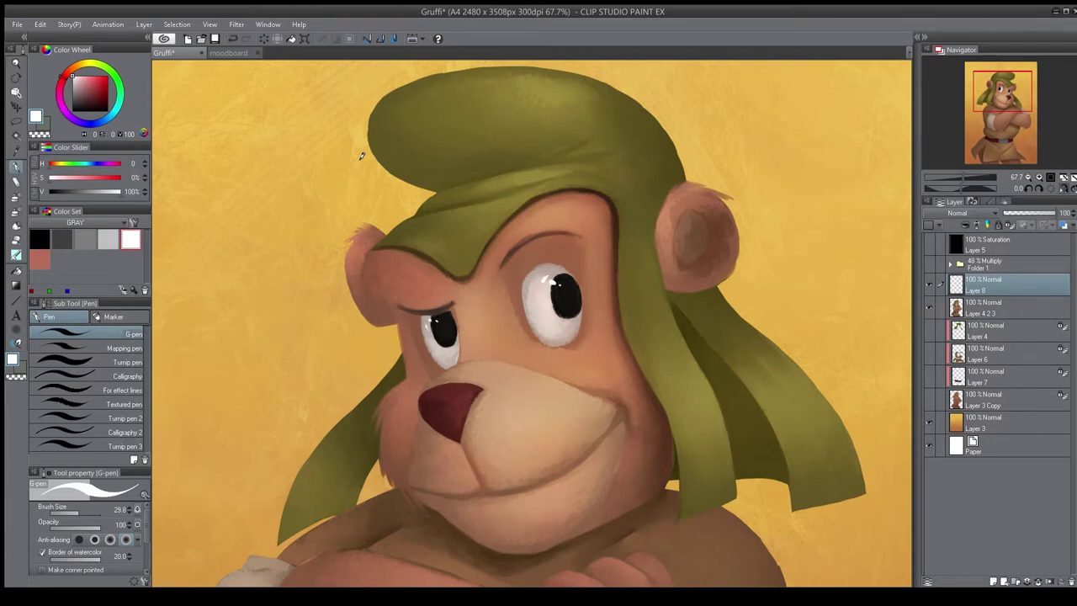
- Try a small highlight on top of the nose with the Milli pen in HSV 35, 29, 92 at size 12
left_click(459, 373, "alt")
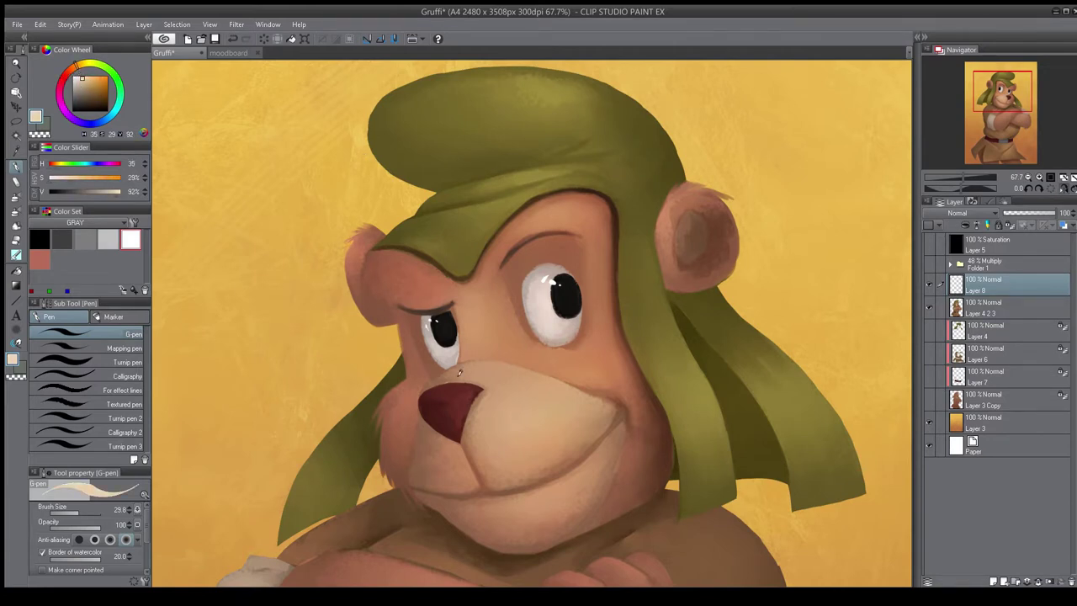
left_click(112, 316)
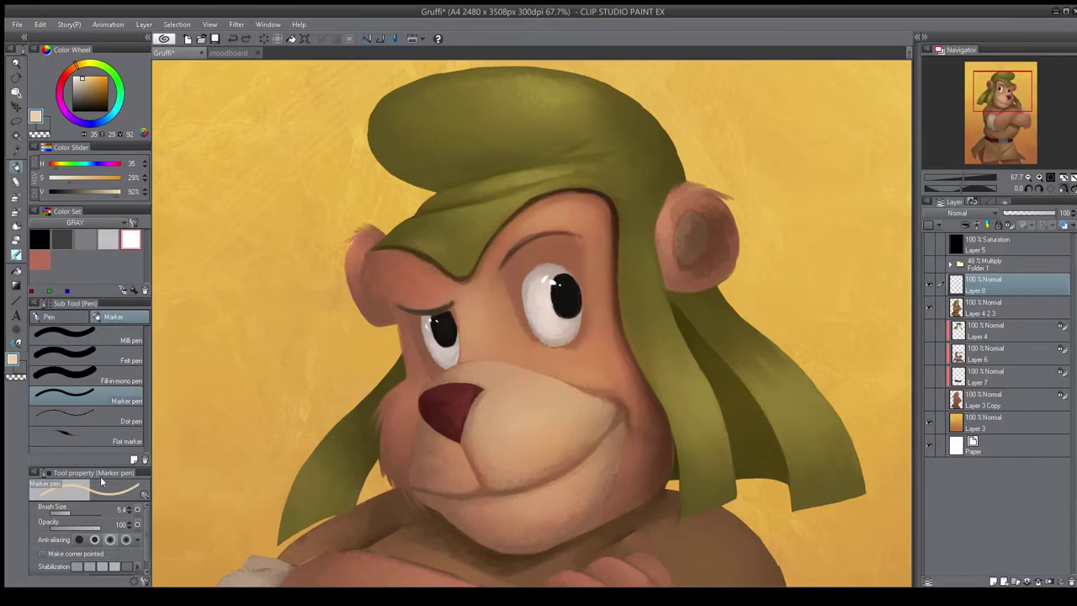
left_click(85, 334)
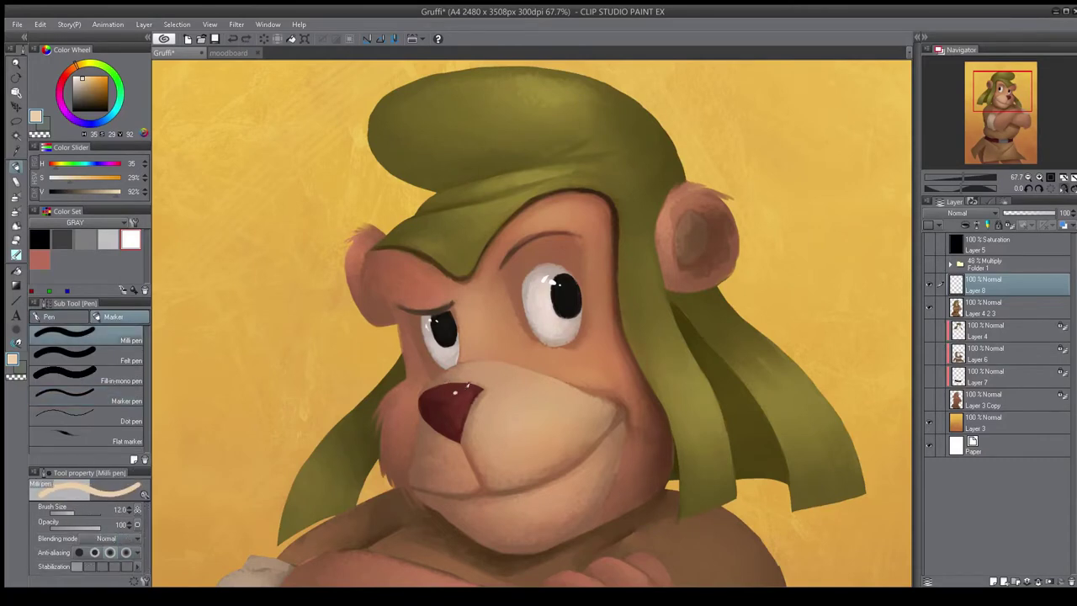
- Brighten the top of the nose on Layer 4 2 3 with the Soft 4 Overlay brush in HSV 23, 48, 87 at size 71.2
key("b")
left_click(70, 69)
left_click(89, 81)
key("bracketleft")
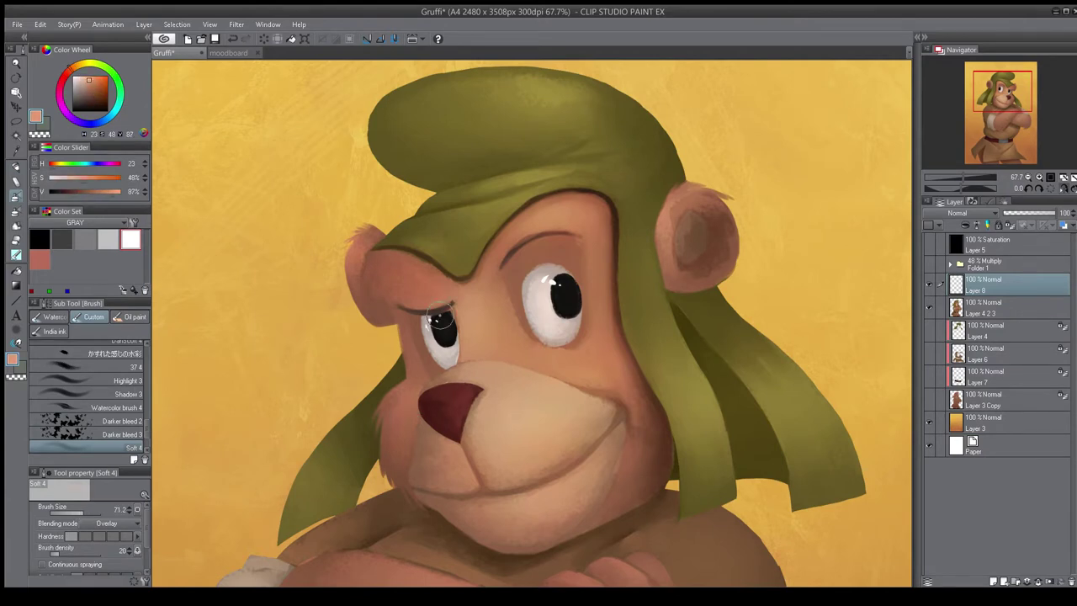
left_click(978, 312)
left_click_drag(449, 395, 468, 393)
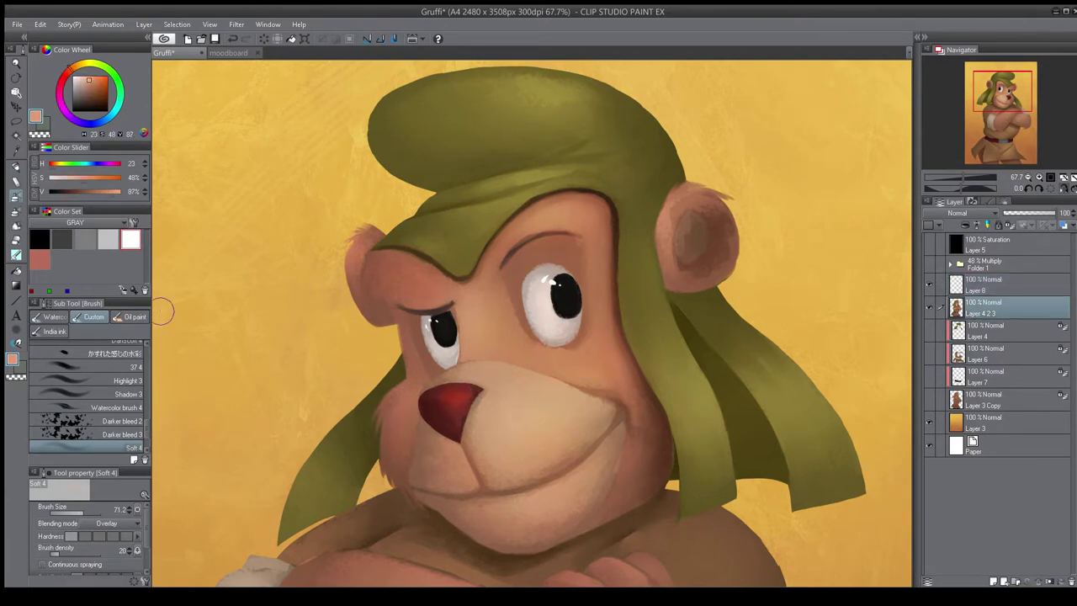
- Dab a small light peach highlight on the nose with the Milli pen at size 11.2
key("p")
scroll(459, 394, "down", 4)
scroll(480, 473, "up", 4)
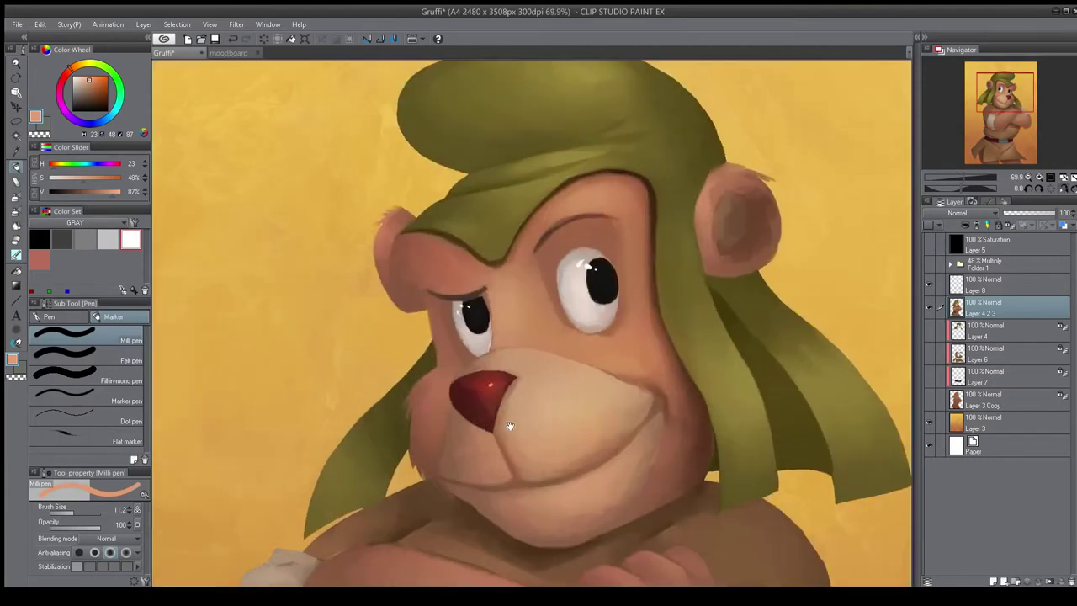
- Deepen the nose's shadow side and the mouth line with a small Soft 4 Overlay brush in dark red HSV 5, 65, 13
key("b")
left_click(63, 74)
left_click(97, 105)
left_click(95, 106)
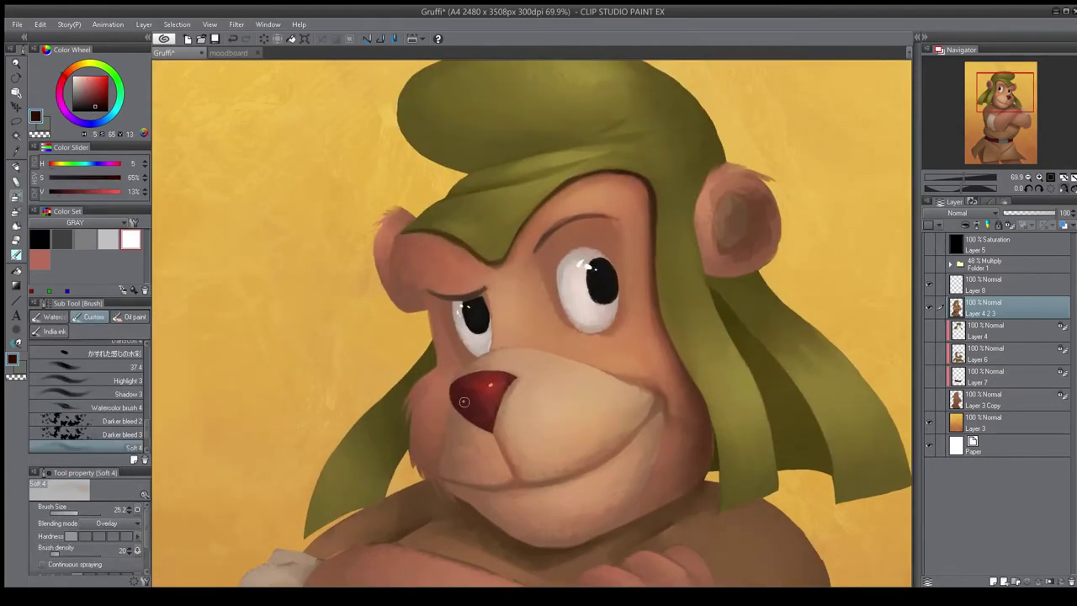
scroll(464, 402, "down", 2)
scroll(466, 408, "up", 3)
key("ctrl+z")
mouse_move(473, 419)
left_mouse_down()
mouse_move(498, 363)
mouse_move(482, 381)
left_mouse_up()
mouse_move(472, 444)
left_mouse_down()
mouse_move(495, 497)
mouse_move(509, 453)
left_mouse_up()
key("]")
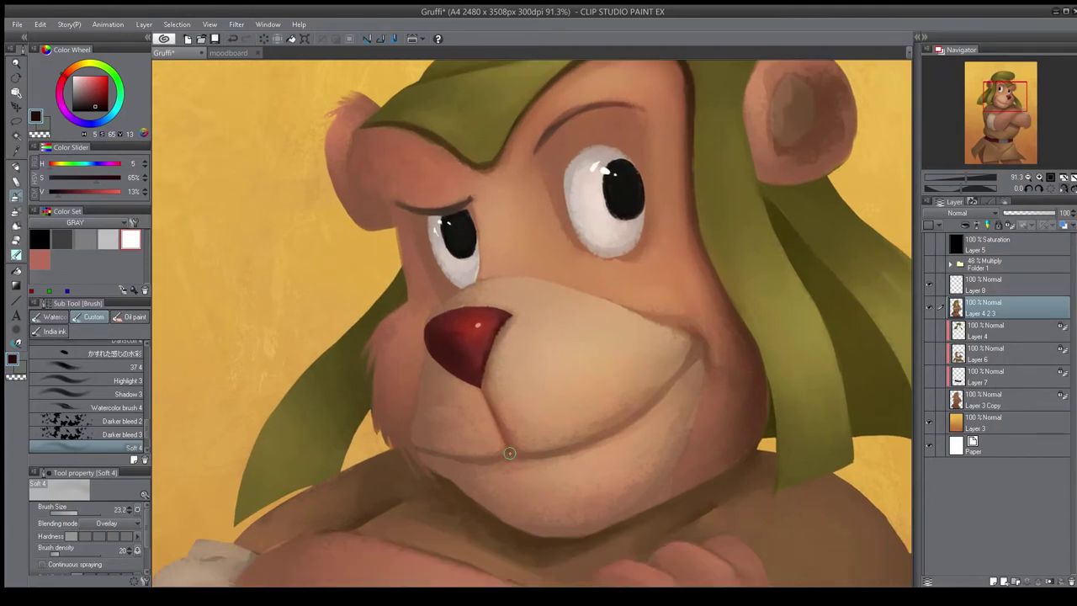
scroll(522, 441, "down", 5)
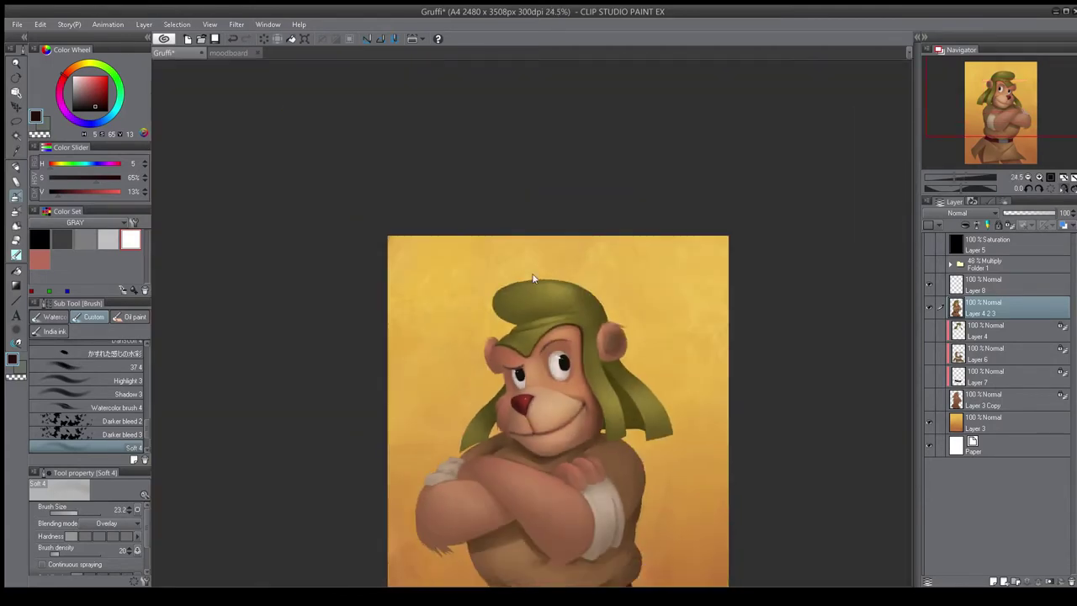
- Darken the crease under the hat's overhang and the flap below the ear with Overlay in dark green HSV 99, 48, 6
scroll(555, 353, "up", 3)
left_click(504, 302, "alt")
left_click(88, 109)
left_click_drag(91, 65, 107, 77)
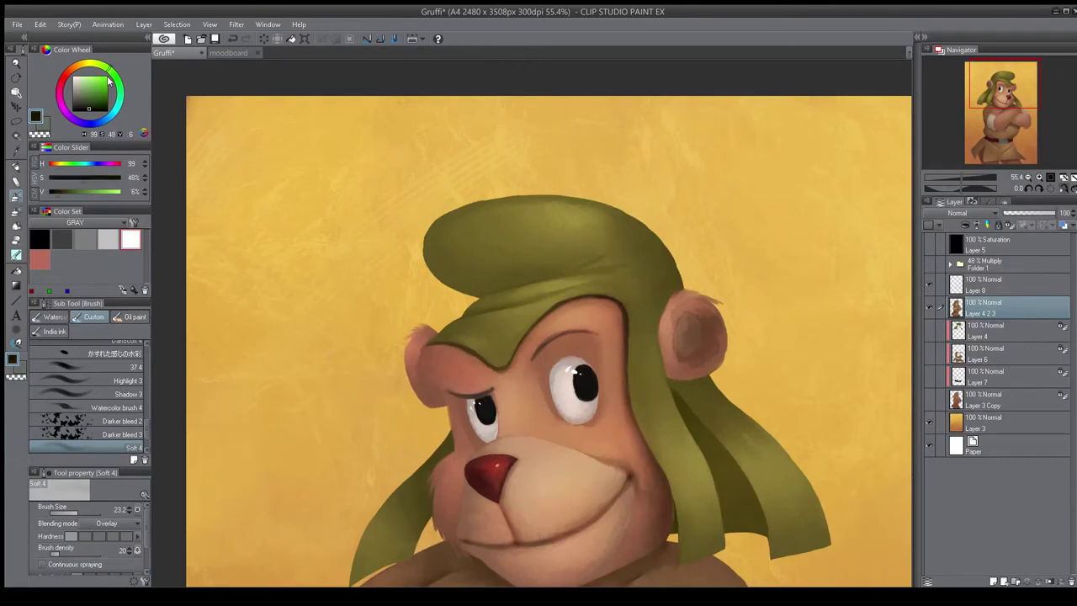
mouse_move(491, 294)
left_mouse_down()
mouse_move(551, 282)
mouse_move(572, 291)
left_mouse_up()
left_click_drag(679, 405, 707, 439)
- Deepen the hat's shadow around the large ear with the Soft 4 brush enlarged to 125.5, checking the mirrored view
mouse_move(687, 412)
left_mouse_down("ctrl+alt")
mouse_move(700, 411)
mouse_move(712, 469)
left_mouse_up("ctrl+alt")
scroll(681, 346, "up", 3)
left_click_drag(681, 327, 661, 373)
key("bracketright")
left_click_drag(693, 303, 666, 348)
scroll(623, 275, "down", 6)
key("h")
left_click_drag(480, 421, 602, 353)
scroll(564, 337, "up", 2)
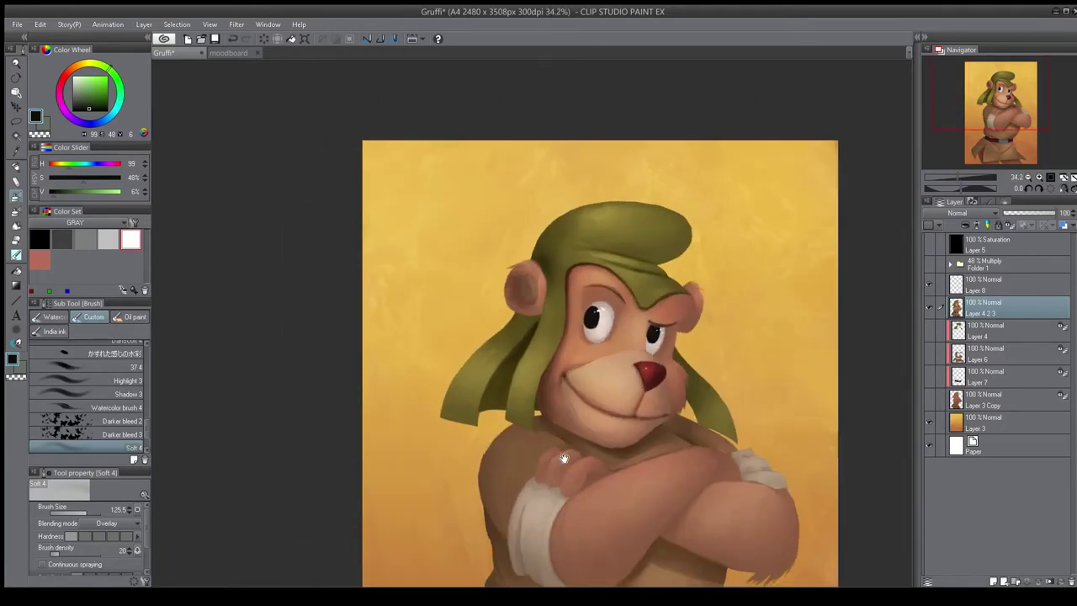
scroll(638, 222, "up", 4)
scroll(638, 223, "down", 2)
key("h")
- Brighten the hat's crown and front folds with the Soft 4 Overlay brush in yellow HSV 52, 54, 86
left_click(87, 64)
left_click(91, 81)
left_click(85, 64)
key("bracketright")
left_click_drag(598, 236, 572, 227)
key("bracketleft")
key("bracketleft")
mouse_move(530, 295)
left_mouse_down()
mouse_move(607, 277)
mouse_move(499, 317)
left_mouse_up()
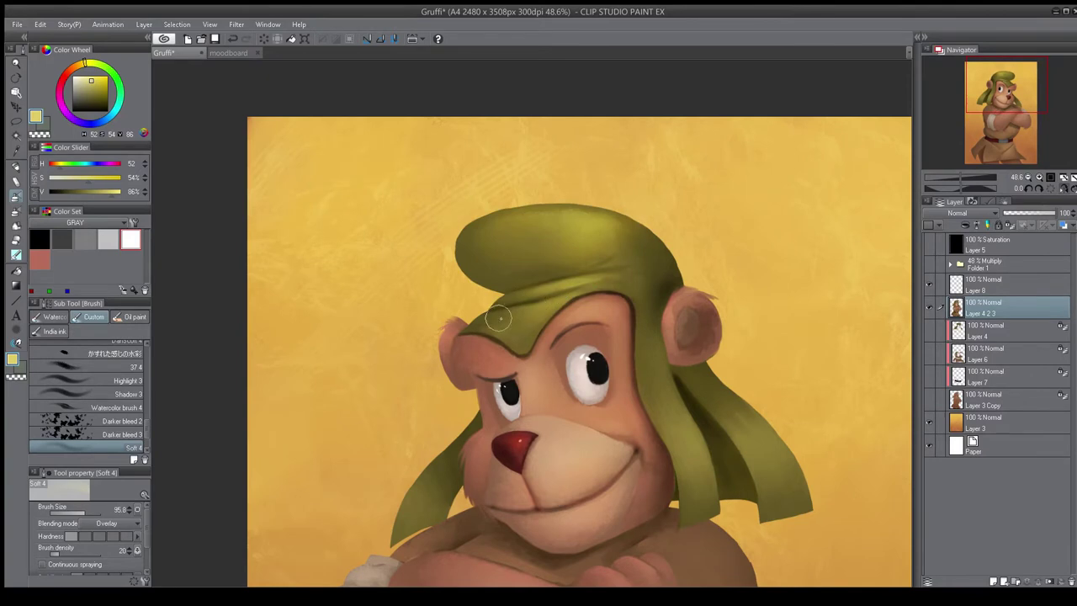
scroll(616, 235, "down", 8)
scroll(604, 201, "up", 7)
- Paint a pale highlight on the hat's crown with Oil paint flat brush 5 in HSV 52, 32, 95 at size 29.1
key("b")
key("b")
key("b")
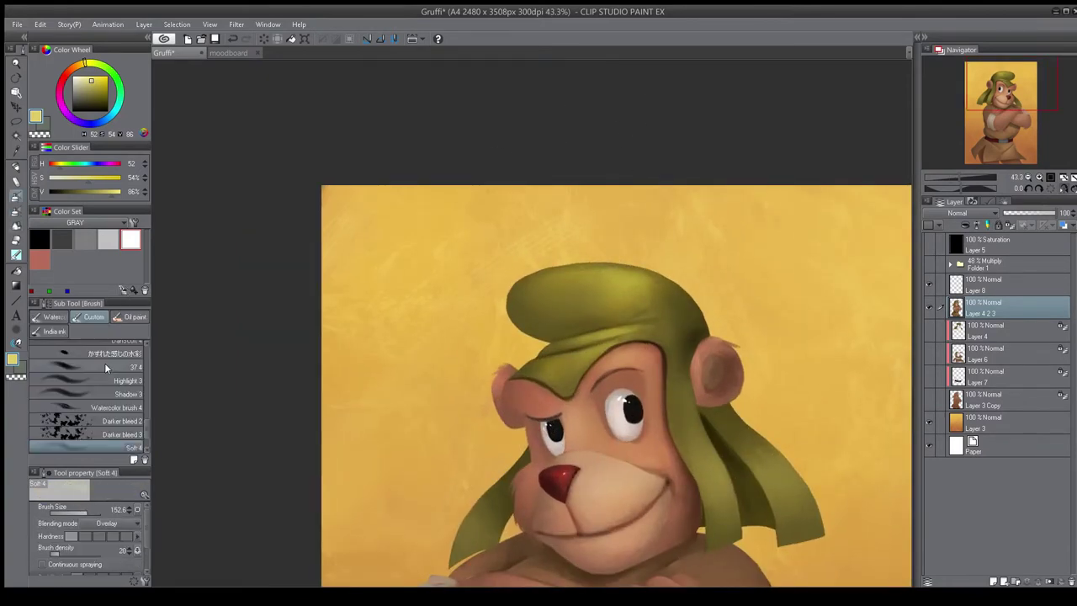
left_click(129, 318)
left_click_drag(145, 419, 146, 365)
left_click(74, 362)
scroll(73, 387, "down", 3)
left_click(77, 434)
left_click(83, 78)
left_click_drag(551, 293, 629, 273)
scroll(613, 278, "down", 2)
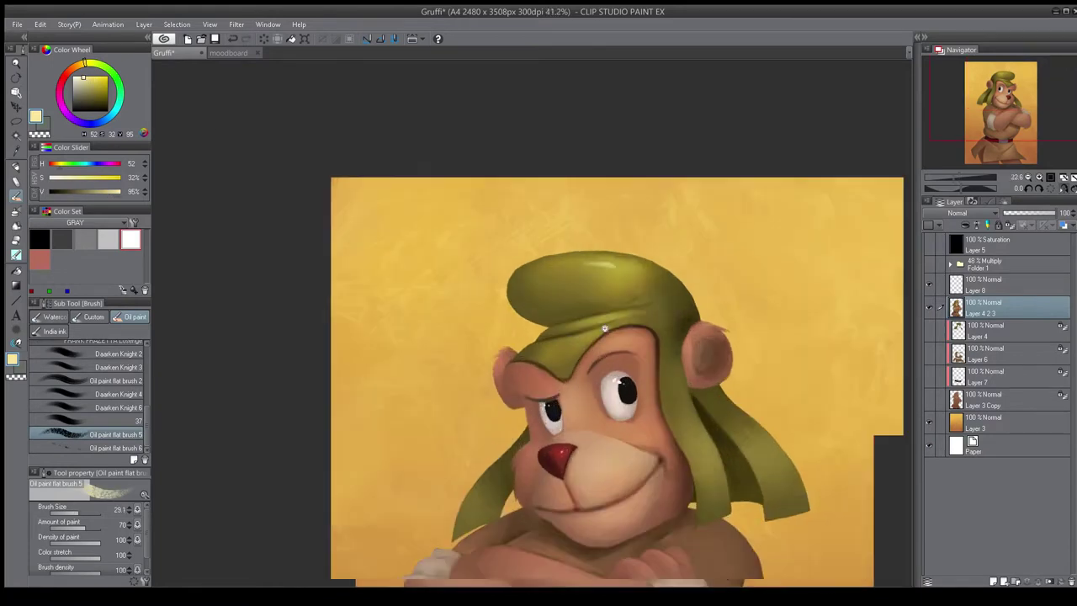
- Try a thin pale yellow highlight along the hat's brim with Oil paint flat brush 5 at size 12.1
scroll(602, 316, "up", 3)
key("bracketleft")
key("bracketleft")
mouse_move(562, 342)
left_mouse_down()
mouse_move(601, 330)
mouse_move(643, 291)
left_mouse_up()
scroll(619, 317, "down", 4)
scroll(575, 328, "up", 3)
key("ctrl+z")
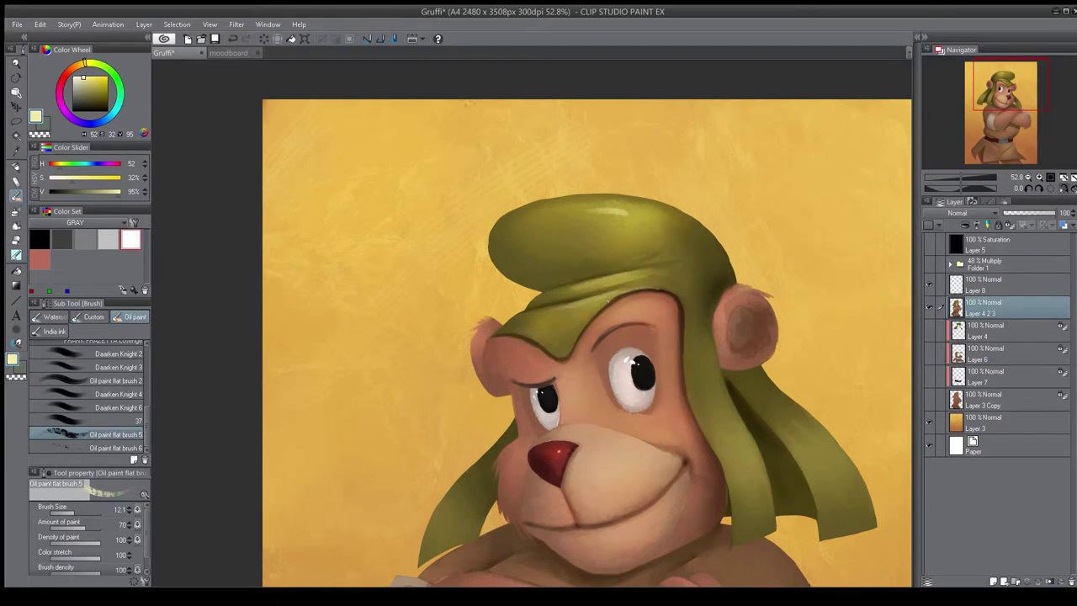
scroll(551, 365, "down", 1)
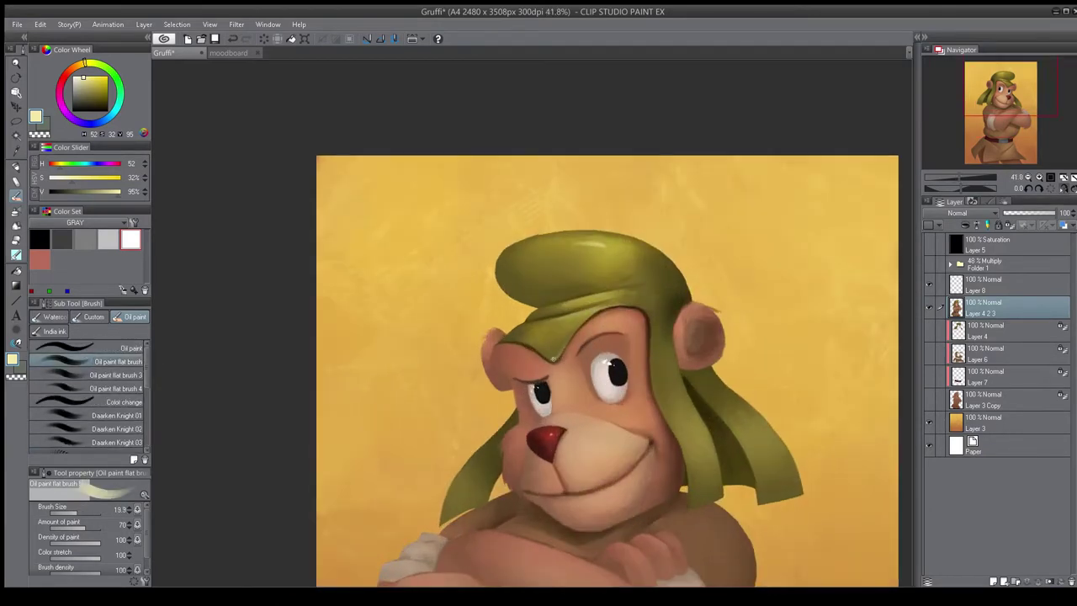
- Texture the hat's crown with Oil paint flat brush 5 in HSV 51, 71, 66 at size 176.8, comparing with the mirrored view and moodboard
left_click(558, 327, "alt")
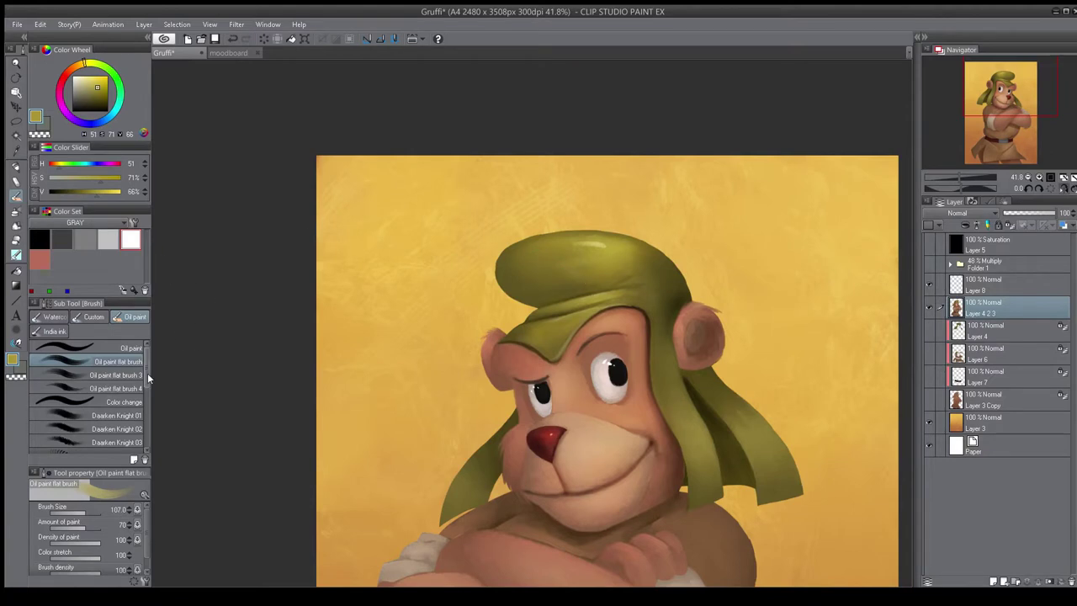
scroll(147, 373, "down", 5)
left_click(115, 434)
key("]")
key("]")
mouse_move(539, 274)
left_mouse_down()
mouse_move(563, 279)
mouse_move(545, 267)
mouse_move(570, 260)
left_mouse_up()
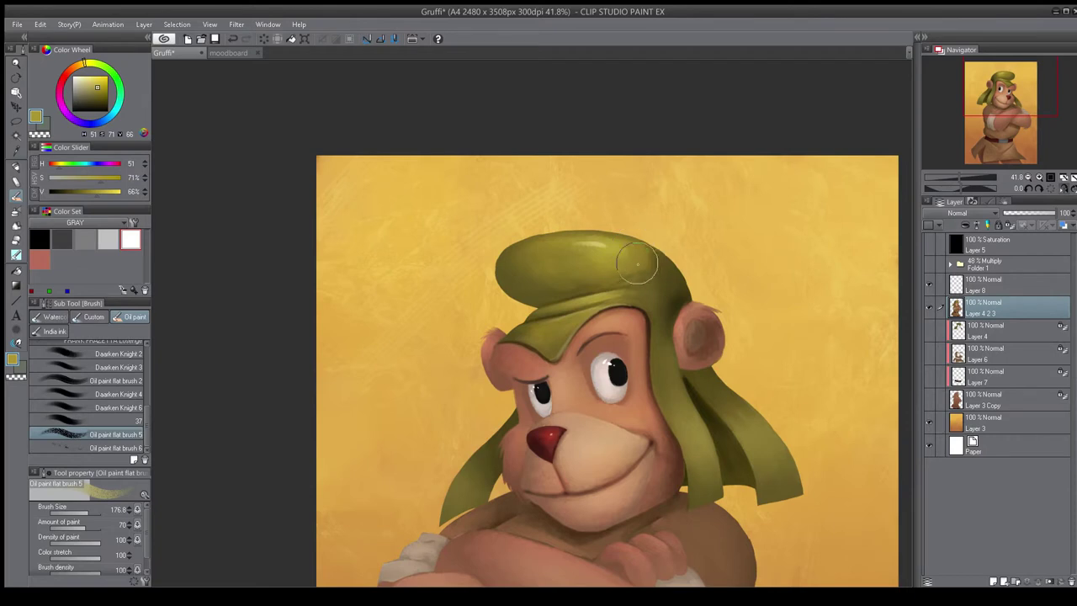
left_click_drag(641, 296, 577, 190)
key("h")
left_click_drag(396, 361, 528, 343)
key("h")
key("ctrl+Tab")
key("ctrl+Tab")
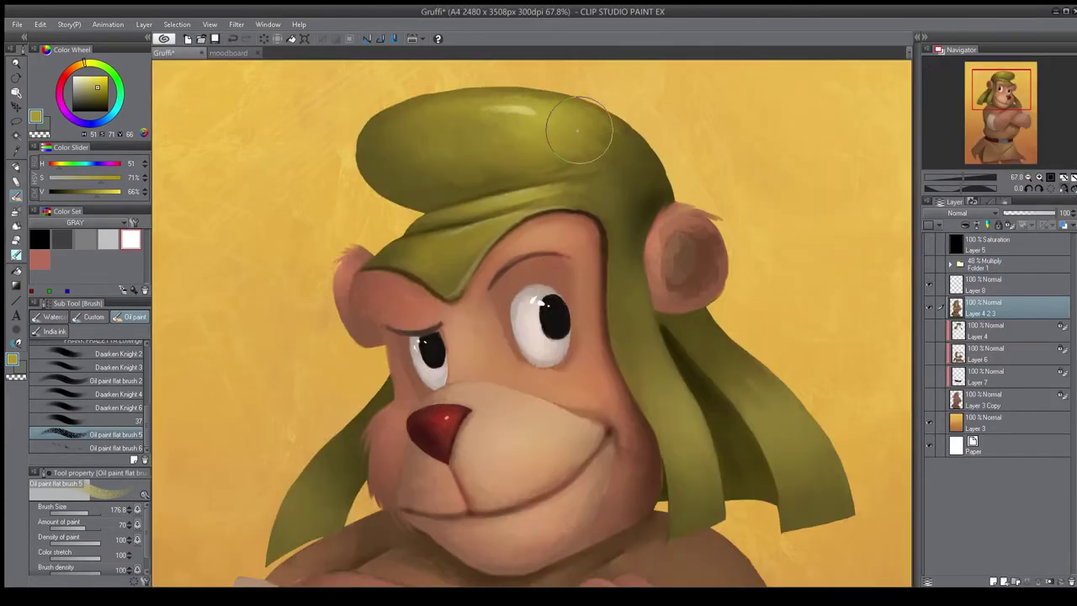
- Refine the large eye's rim and shade its white with Oil paint flat brush 2 in HSV 22, 55, 66 and 22, 12, 72
left_click(118, 382)
left_click(516, 286, "alt")
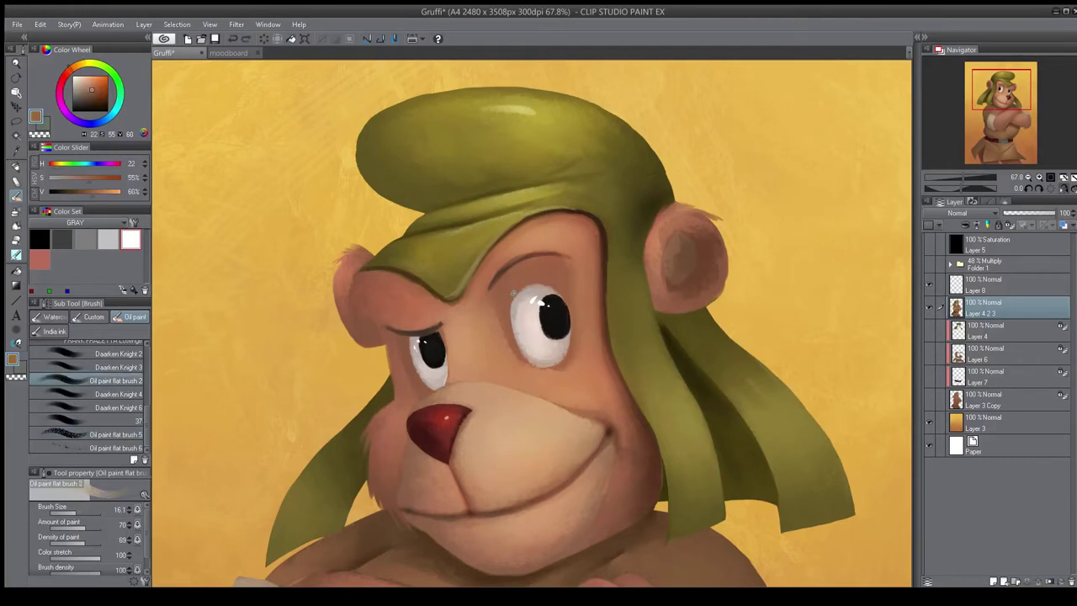
left_click(528, 288, "alt")
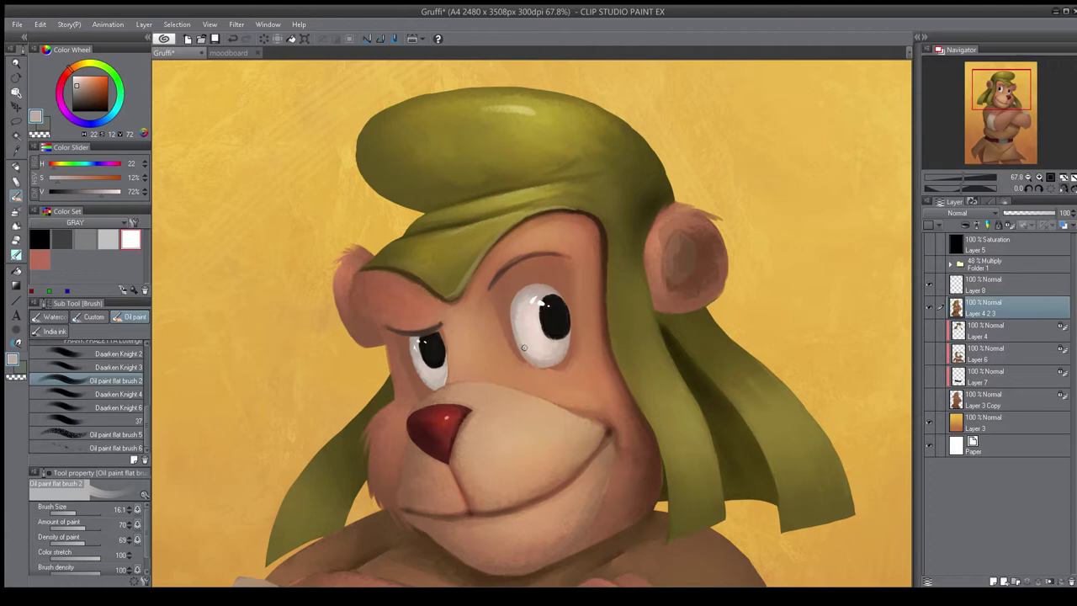
scroll(528, 356, "down", 3)
key("h")
key("h")
scroll(548, 217, "up", 2)
- Refine the smaller eye's edges with Oil paint flat brush 2 at size 10.1 in HSV 22, 15, 67 and 22, 49, 79
left_click(396, 345, "alt")
key("[")
key("[")
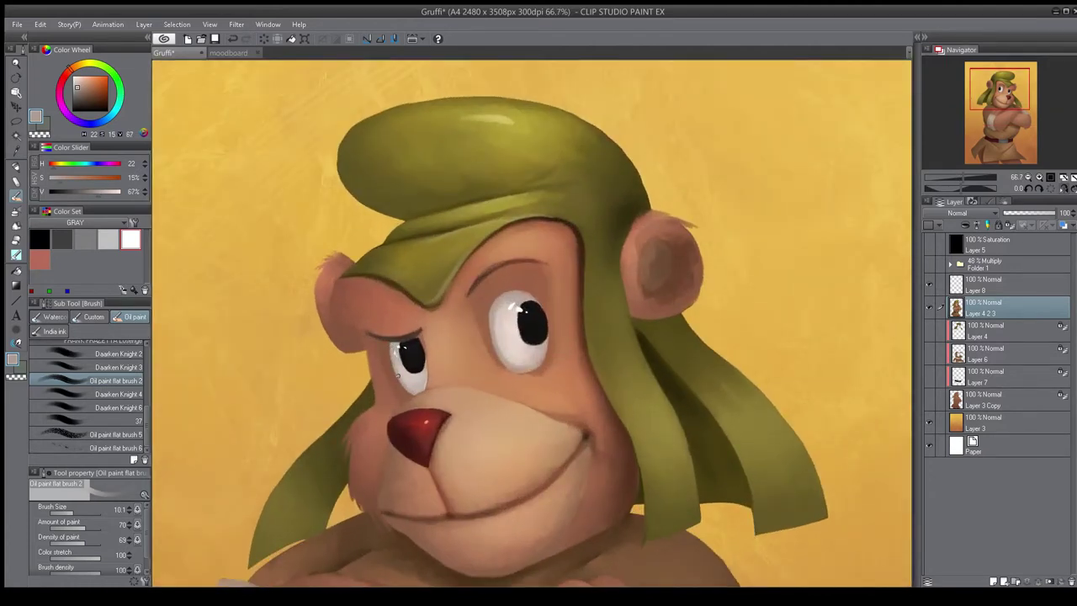
left_click(430, 361, "alt")
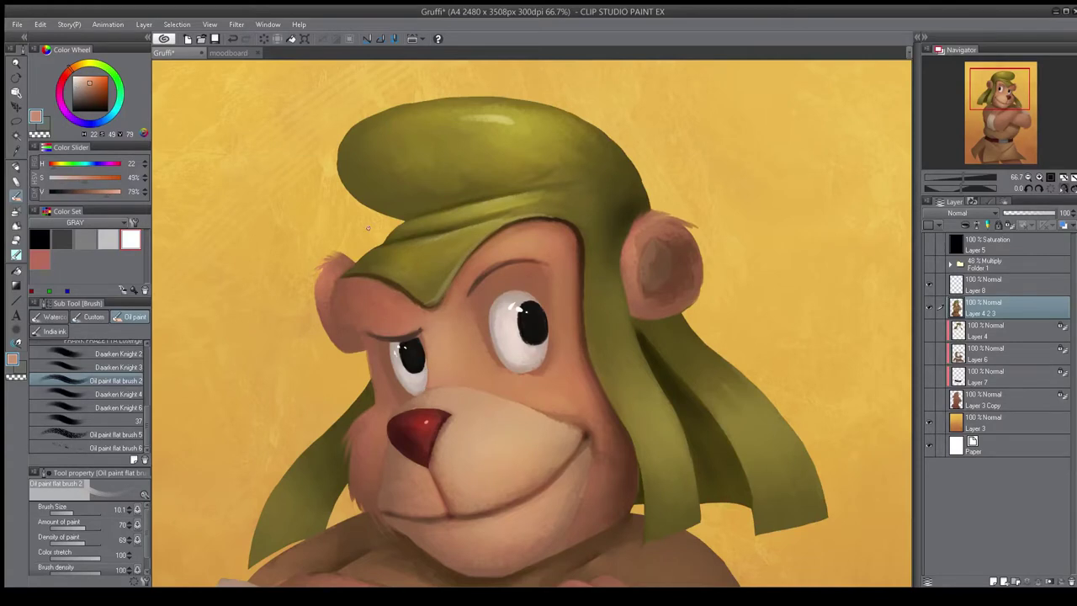
- Blend the skin around both eyes with Oil paint flat brush 5 in HSV 22, 55, 60 and 19, 54, 63
left_click(92, 434)
left_click(488, 349, "alt")
left_click_drag(506, 370, 533, 371)
key("]")
key("]")
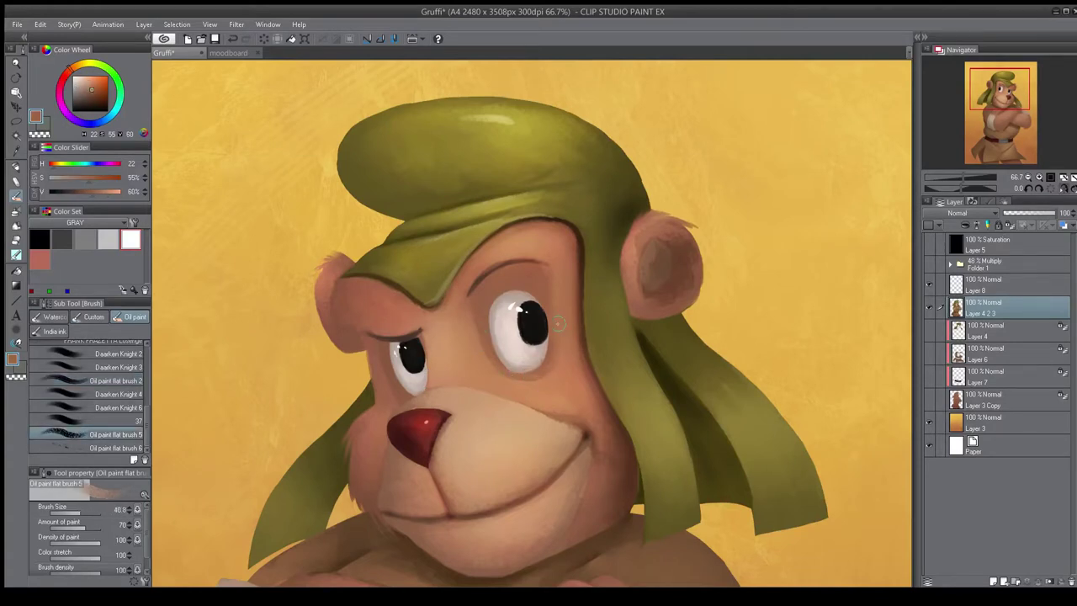
scroll(505, 379, "down", 5)
scroll(496, 383, "up", 5)
left_click(411, 368, "alt")
key("[")
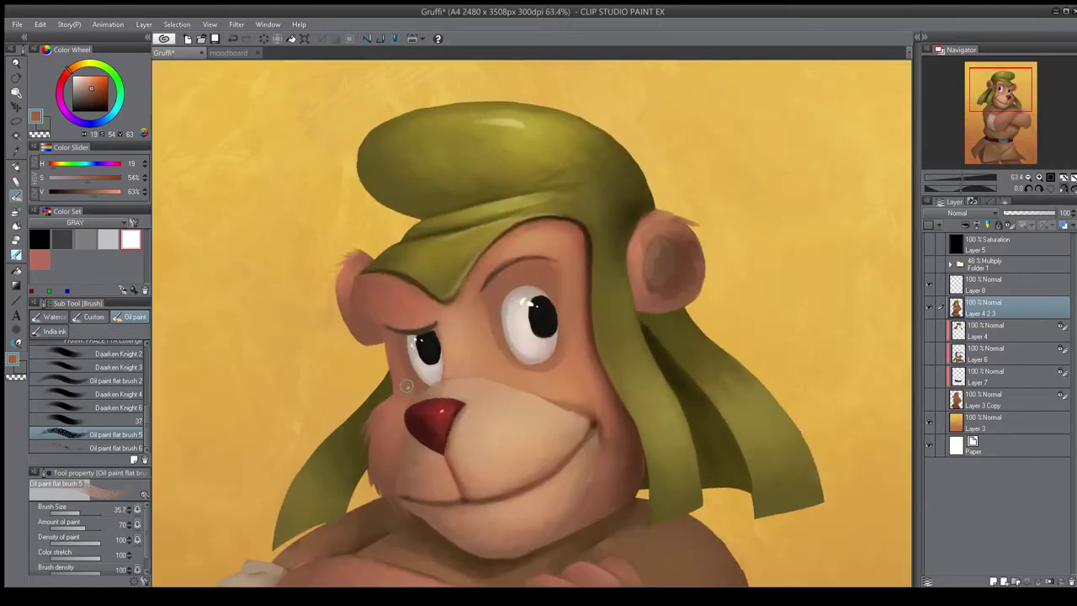
- Smooth the brow and eyelid skin around the large eye in HSV 21, 58, 61 and 22, 56, 69, comparing with the mirrored view
scroll(394, 347, "down", 5)
scroll(543, 163, "up", 5)
left_click(494, 319, "alt")
scroll(503, 377, "down", 5)
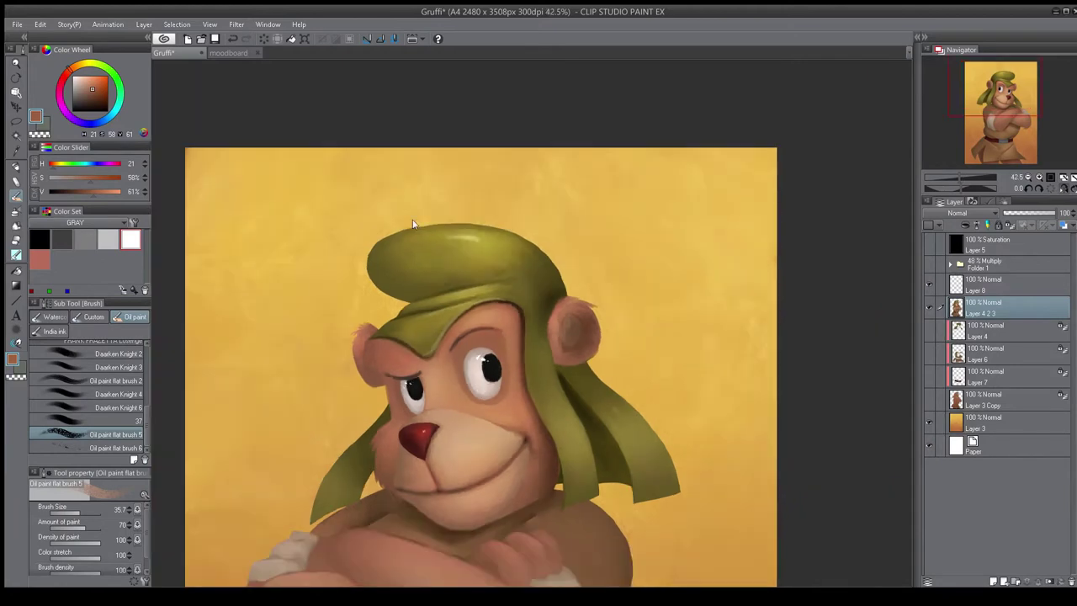
scroll(539, 328, "up", 6)
scroll(560, 413, "down", 5)
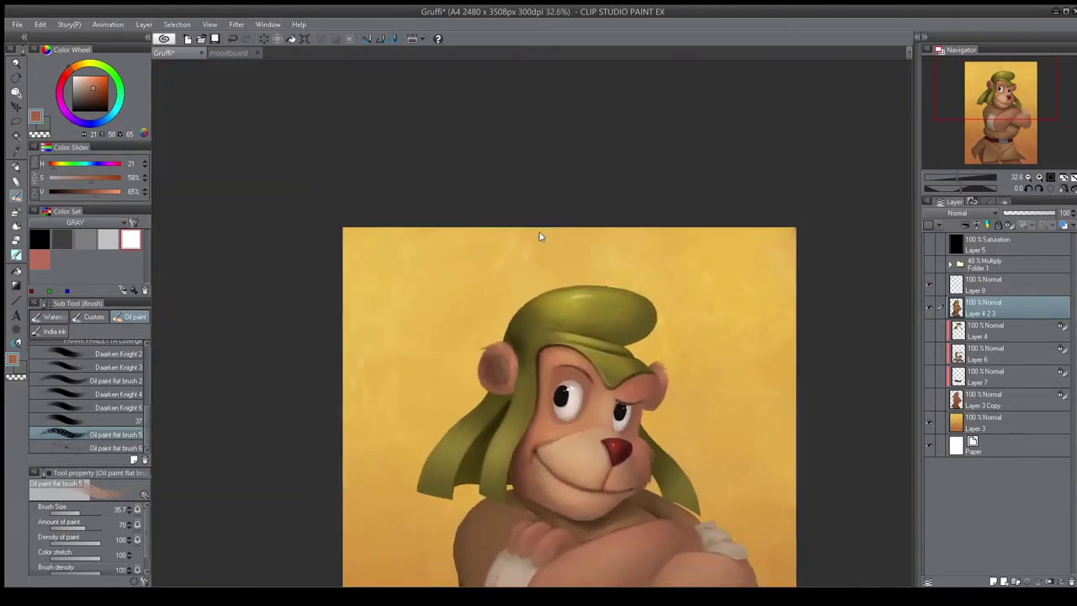
key("h")
scroll(503, 393, "up", 4)
left_click(514, 358, "alt")
scroll(511, 353, "down", 5)
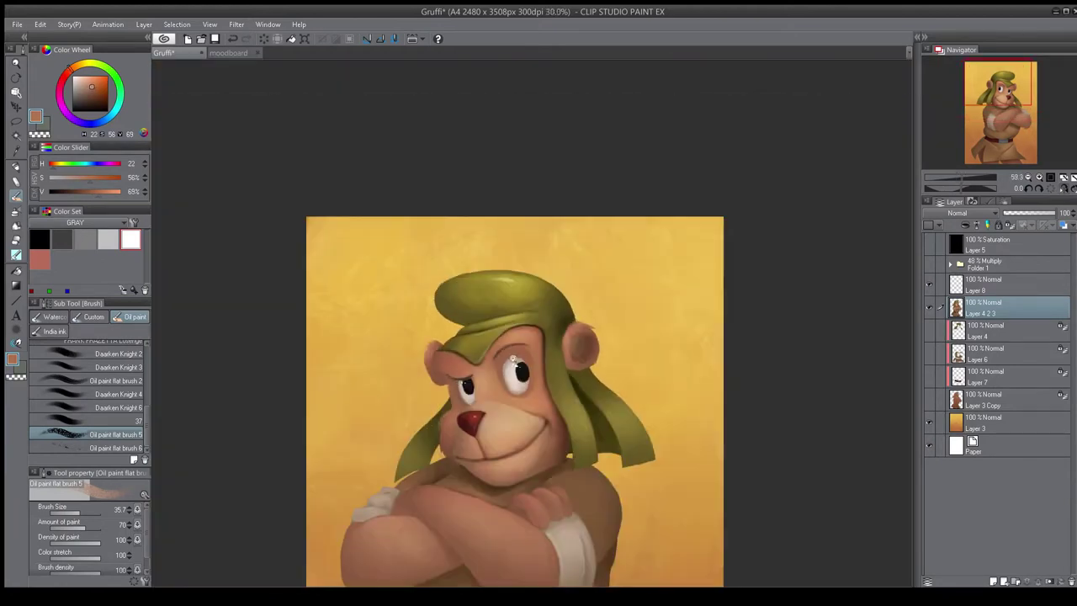
scroll(539, 354, "up", 5)
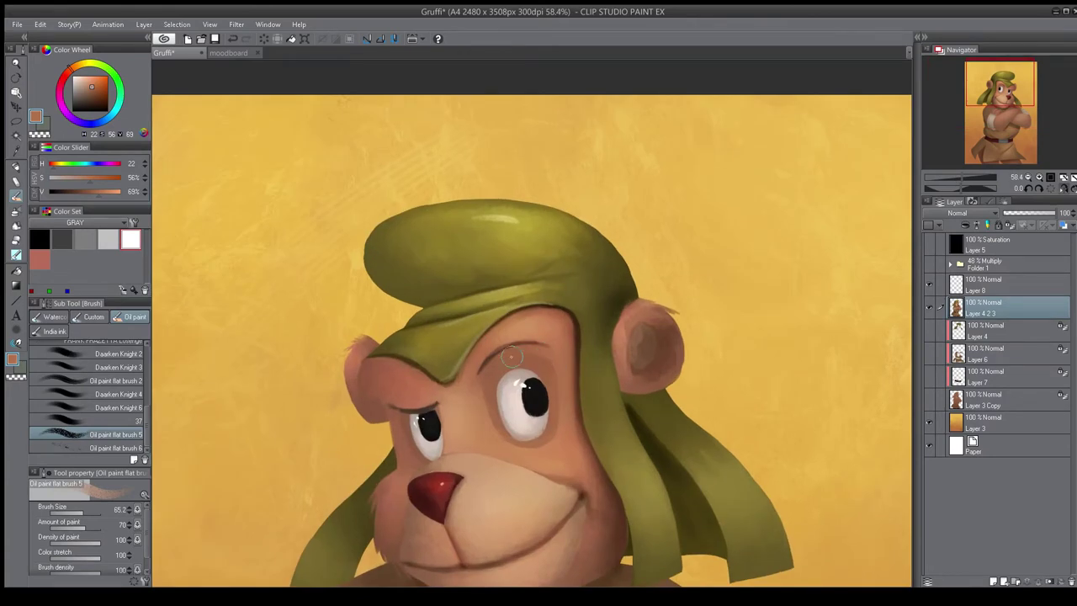
key("h")
scroll(515, 367, "down", 1)
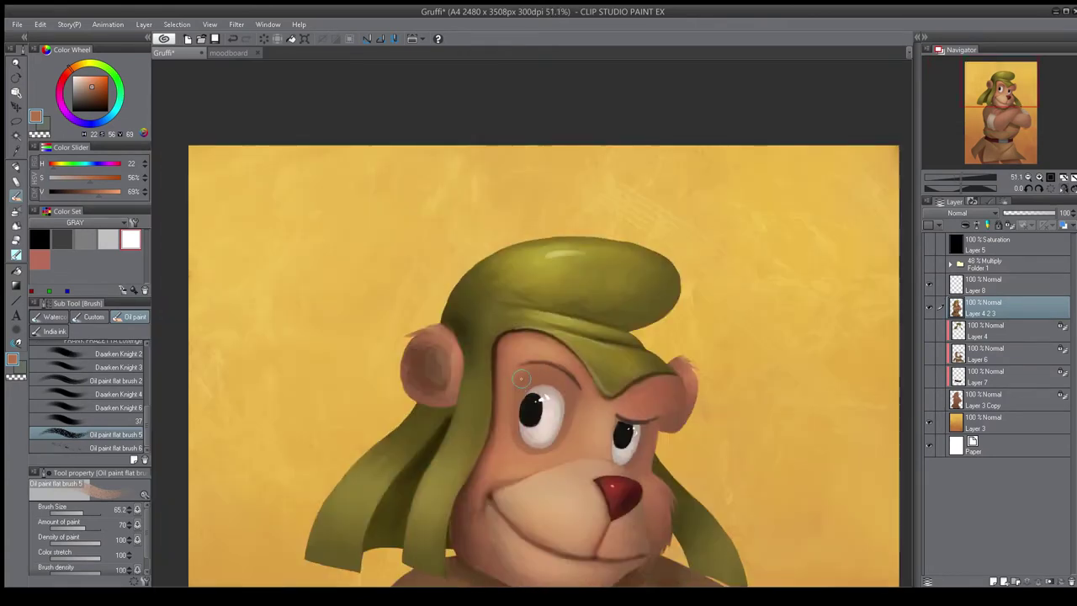
scroll(549, 361, "down", 5)
key("h")
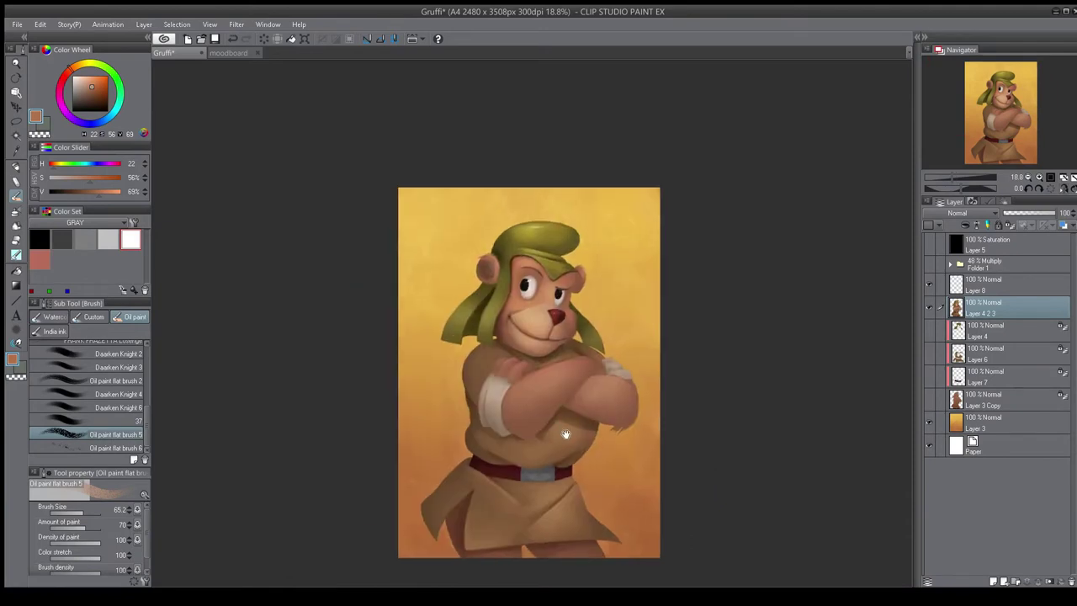
- Refine the muzzle's upper edge and the cheek with a smaller Oil paint flat brush 5 in sampled skin tones
scroll(596, 379, "up", 3)
left_click_drag(596, 376, 600, 396)
scroll(601, 396, "up", 4)
key("bracketleft")
key("bracketleft")
key("bracketleft")
left_click(498, 311, "alt")
mouse_move(503, 322)
left_mouse_down()
mouse_move(587, 370)
mouse_move(627, 351)
left_mouse_up()
left_click(534, 362, "alt")
scroll(618, 357, "down", 6)
key("h")
left_click_drag(509, 387, 600, 325)
- Try a white highlight on the face with Oil paint flat brush 5 and undo it
scroll(586, 325, "up", 5)
left_click(130, 239)
key("bracketright")
key("bracketright")
key("bracketright")
key("bracketleft")
left_click_drag(536, 285, 557, 281)
scroll(554, 303, "down", 5)
key("ctrl+z")
scroll(551, 290, "up", 5)
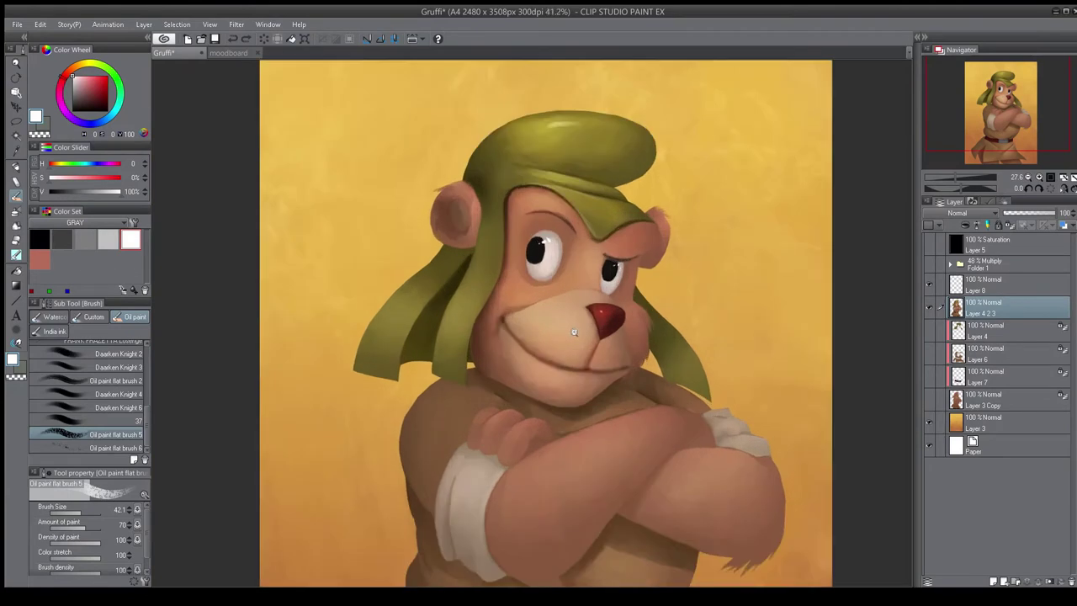
- Warm the cheek beside the hat's flap with Oil paint flat brush 5 in HSV 26, 57, 82 at size 71
left_click(518, 284, "alt")
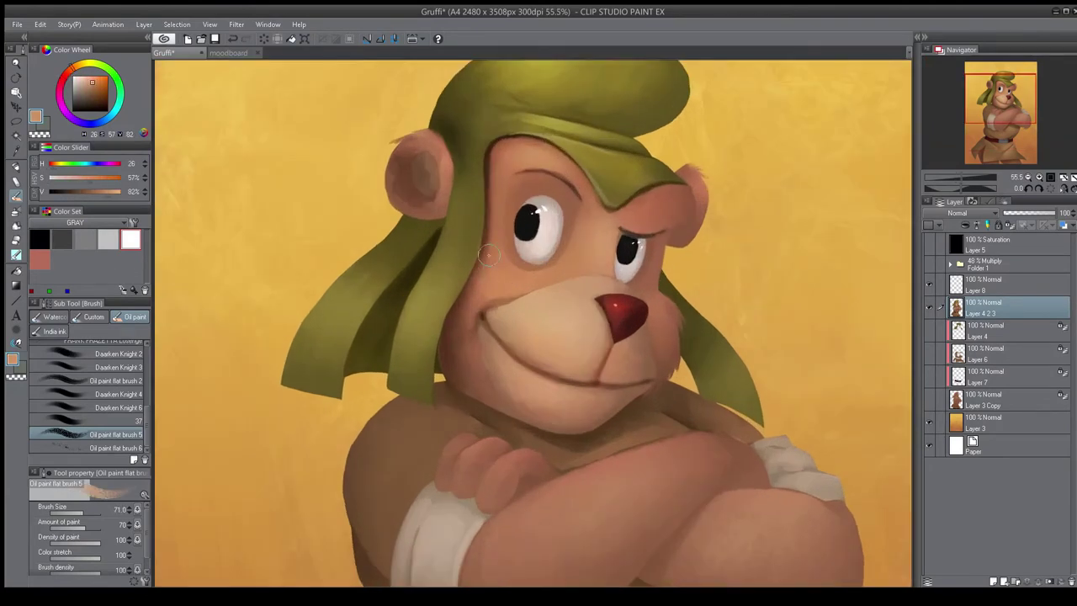
key("h")
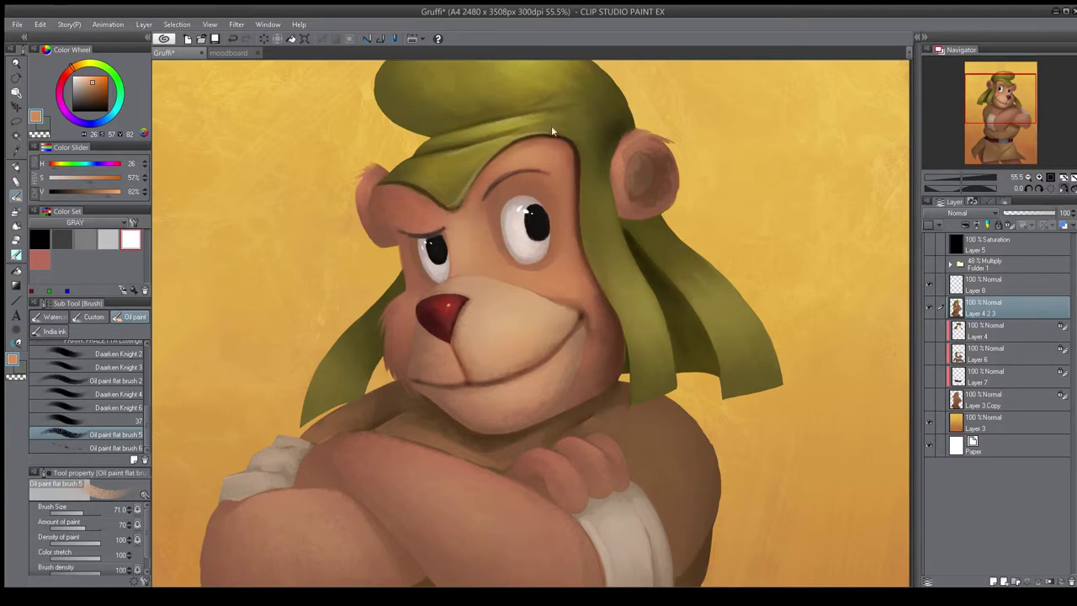
key("h")
left_click_drag(581, 238, 547, 280)
left_click_drag(568, 237, 543, 277)
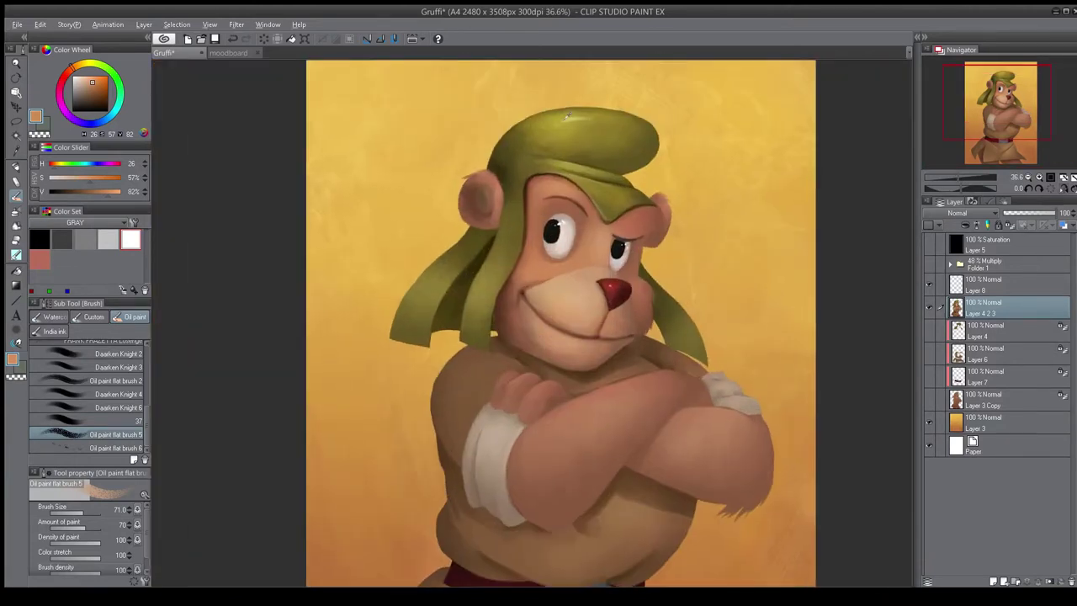
- Brighten the hat's front flap with Oil paint flat brush 5 in HSV 52, 72, 69 at size 112.6
left_click(481, 298, "alt")
key("bracketleft")
left_click_drag(478, 293, 497, 250)
key("bracketright")
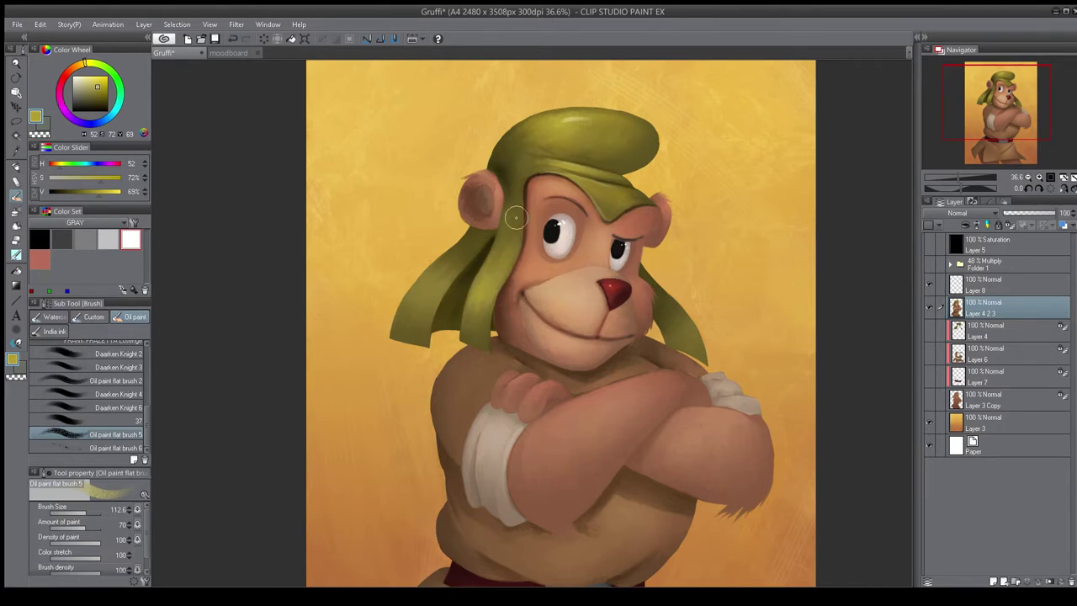
key("h")
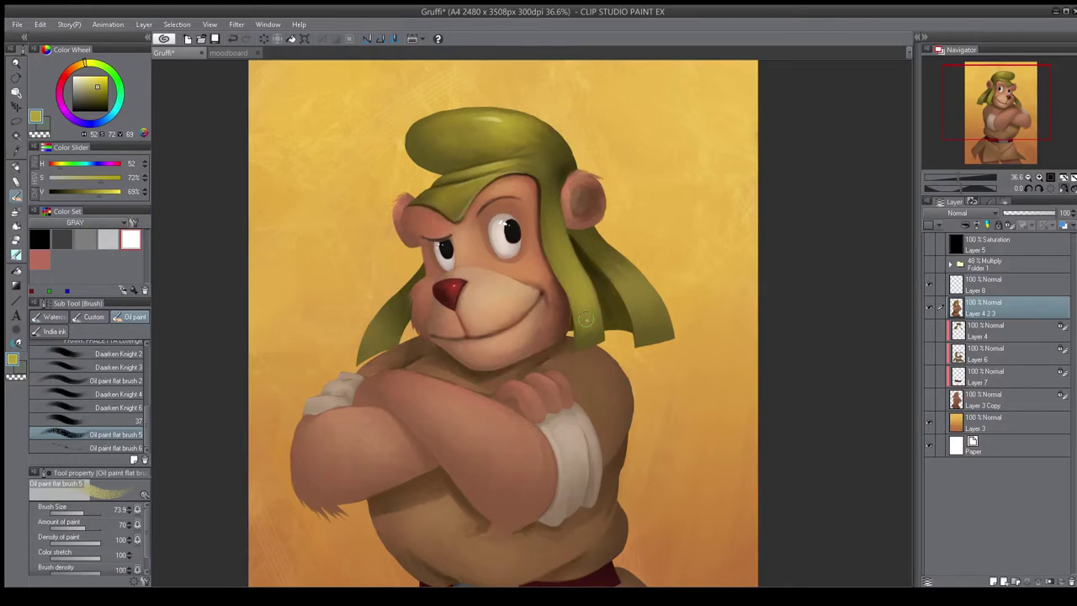
- Select the hat from Layer 4's outline, shade the front flap's lower end in HSV 48, 66, 40 at size 142.9, and deselect
left_click(957, 308, "ctrl")
left_click(958, 331, "ctrl")
key("]")
key("]")
key("]")
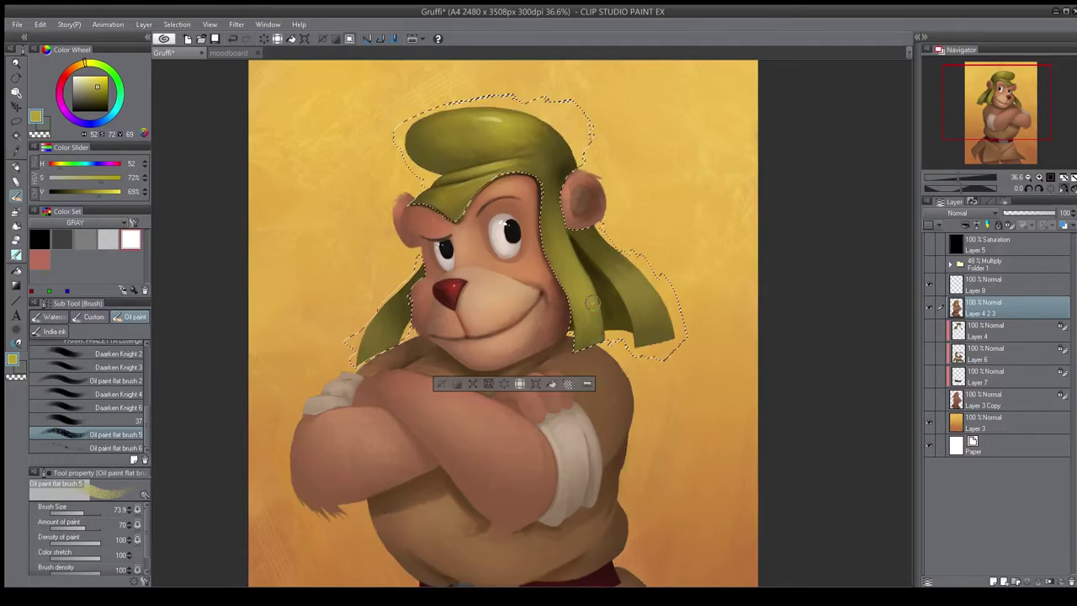
left_click(614, 315, "alt")
mouse_move(582, 336)
left_mouse_down()
mouse_move(594, 335)
mouse_move(598, 362)
mouse_move(557, 382)
left_mouse_up()
key("ctrl+d")
scroll(629, 264, "down", 3)
key("h")
scroll(538, 373, "up", 5)
key("h")
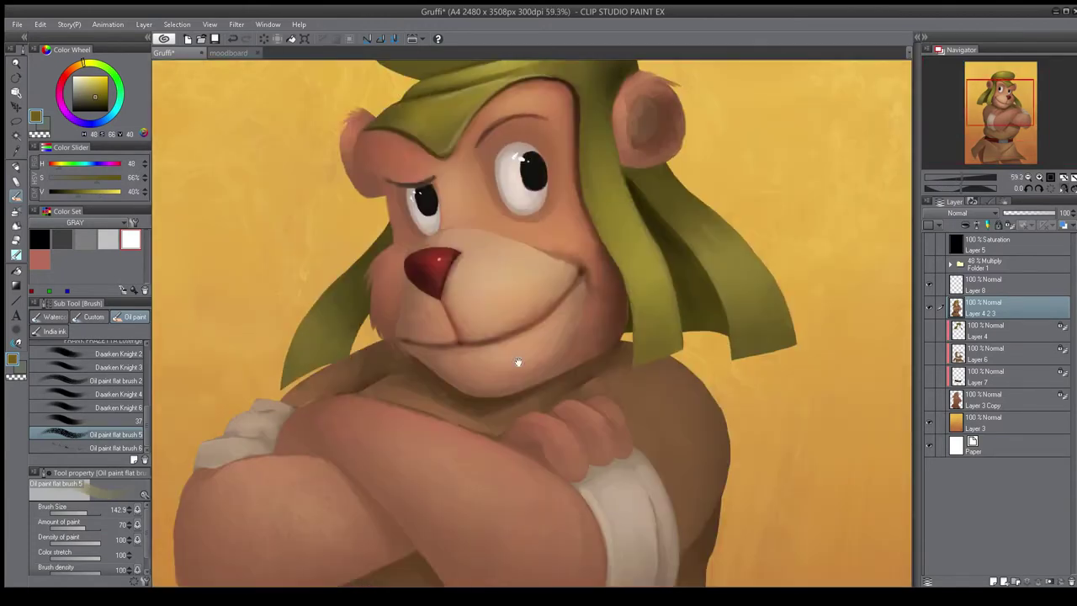
- Darken the mouth line from the muzzle's centre to its corner with Rough pencil in HSV 7, 56, 13 at size 39.2
scroll(517, 362, "down", 1)
key("p")
key("p")
scroll(77, 378, "down", 2)
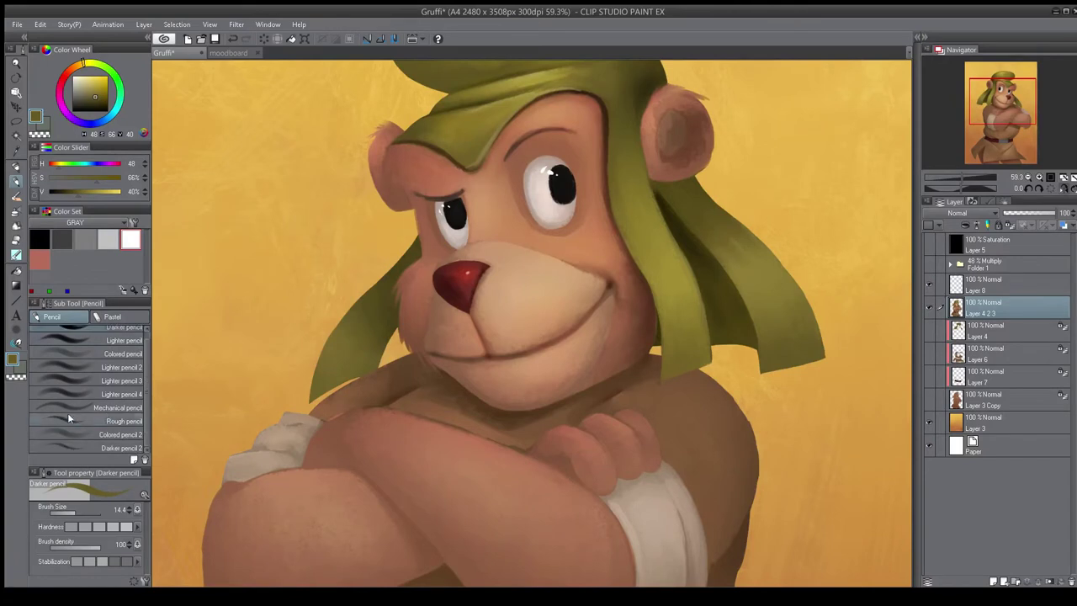
left_click(69, 419)
left_click(472, 262, "alt")
left_click(473, 290, "alt")
left_click(92, 107)
key("bracketleft")
key("bracketleft")
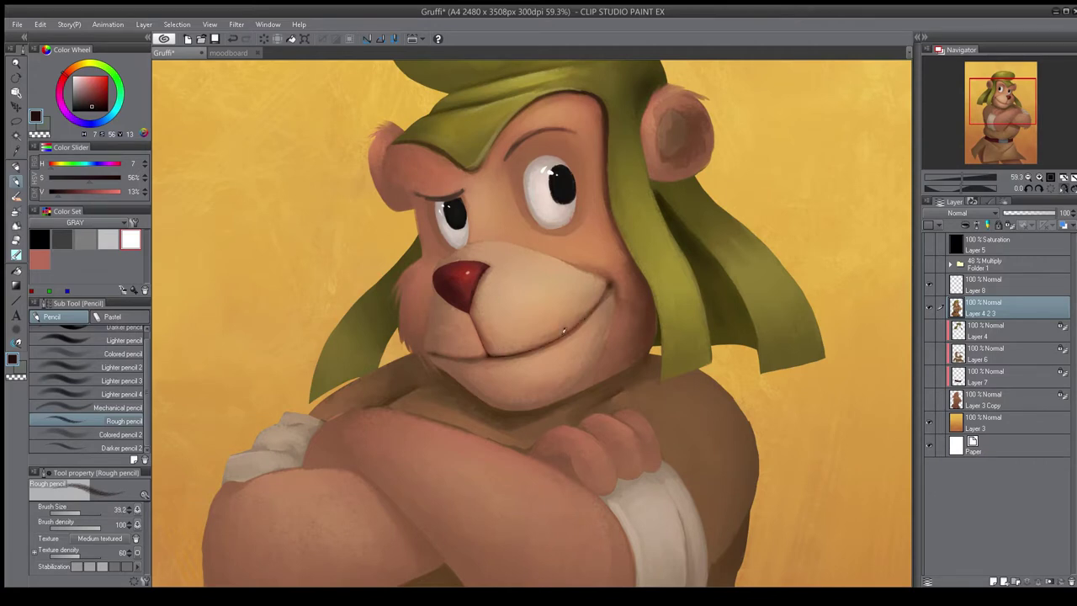
key("h")
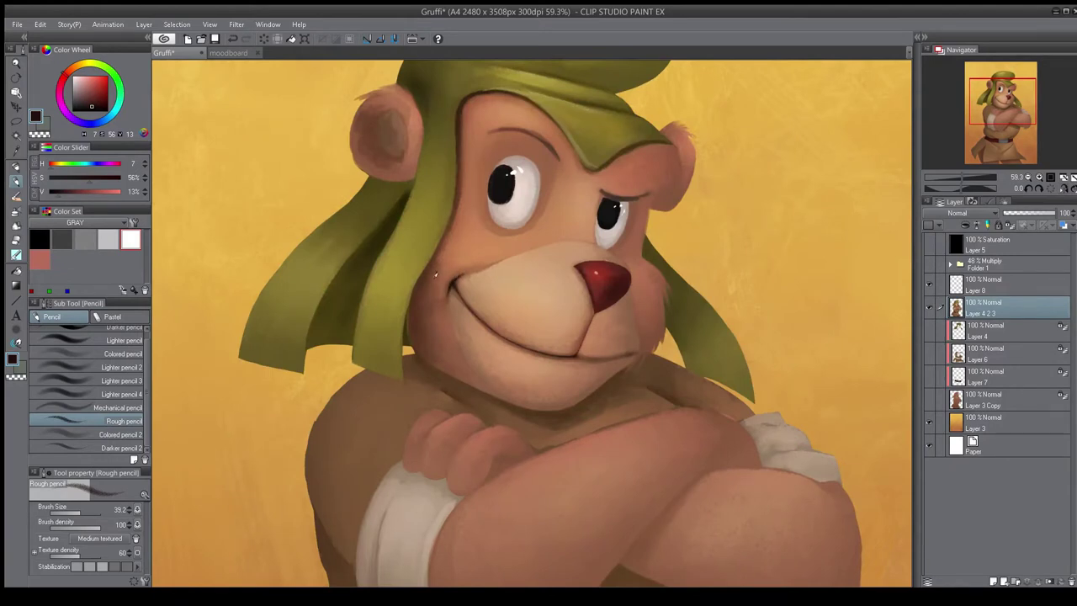
scroll(492, 311, "down", 5)
key("h")
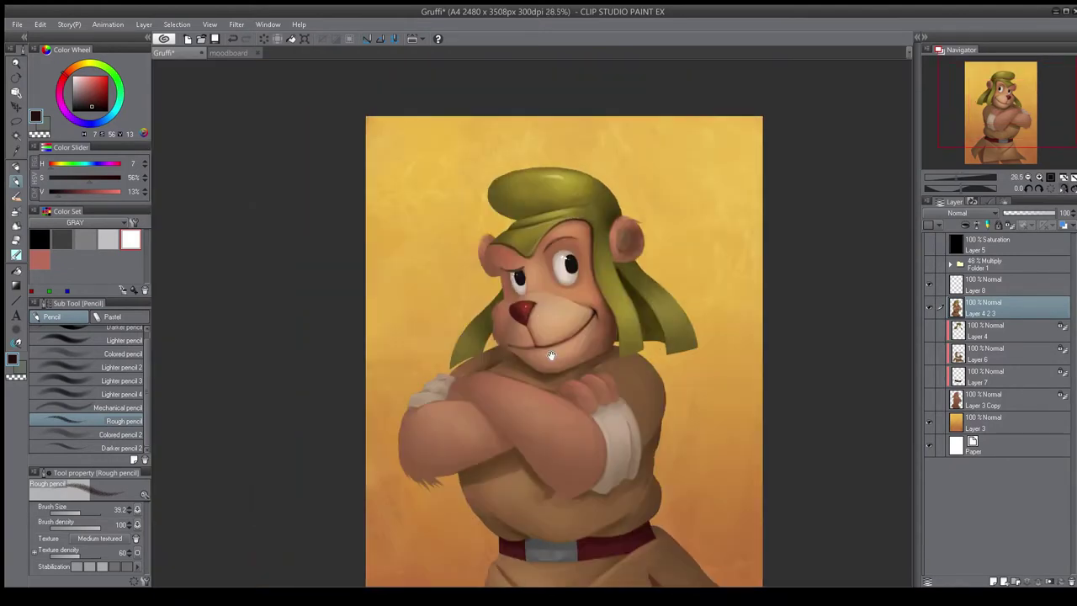
- Darken the line between nose and mouth and the mouth's short side with Rough pencil at size 27.8
scroll(548, 362, "up", 5)
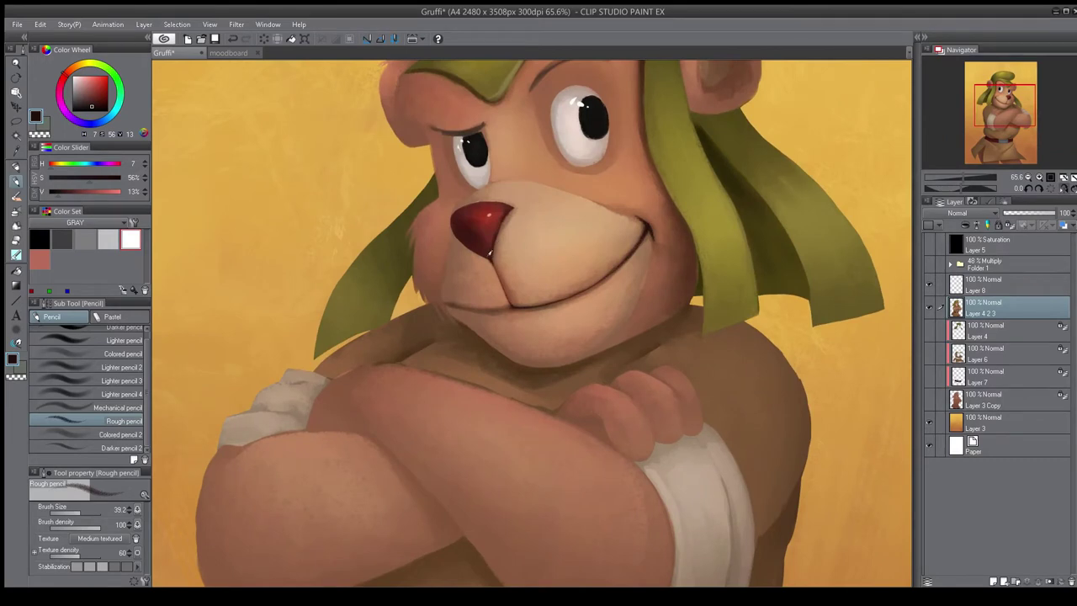
key("h")
key("h")
key("h")
scroll(515, 302, "down", 3)
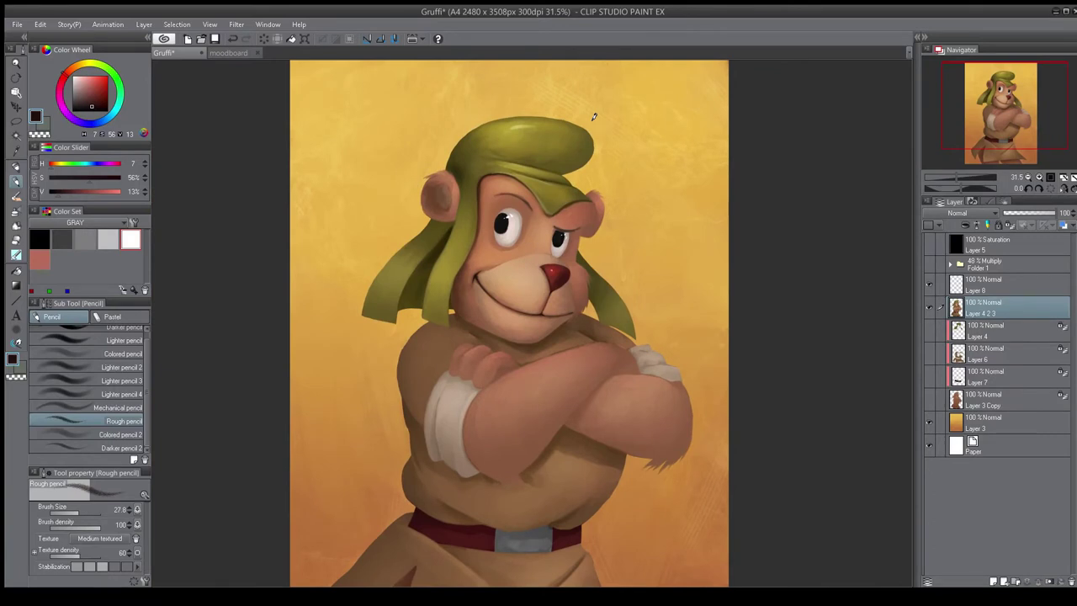
key("h")
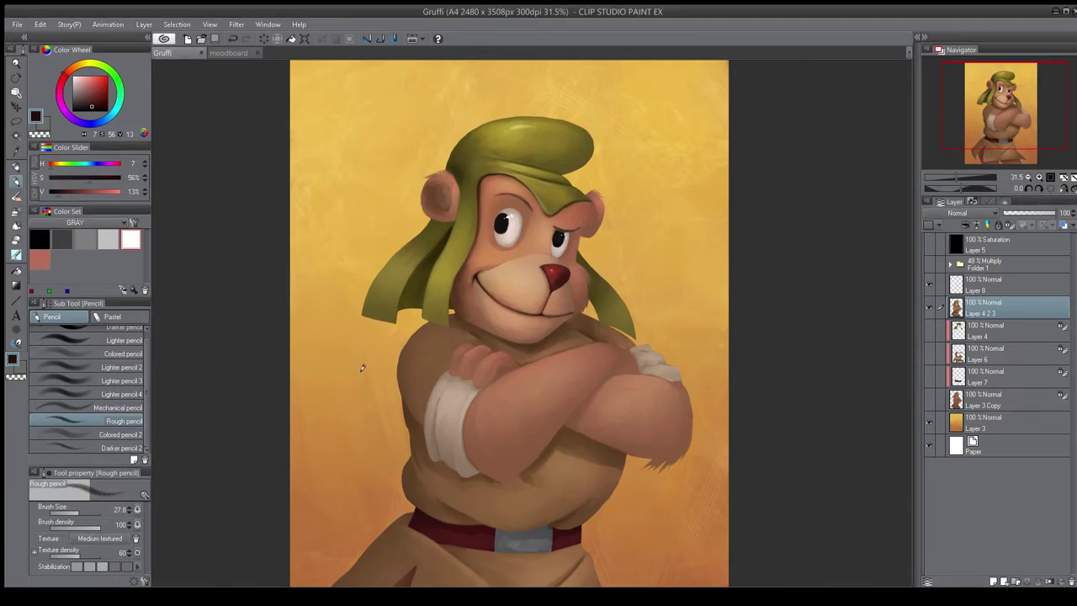
scroll(364, 369, "down", 1)
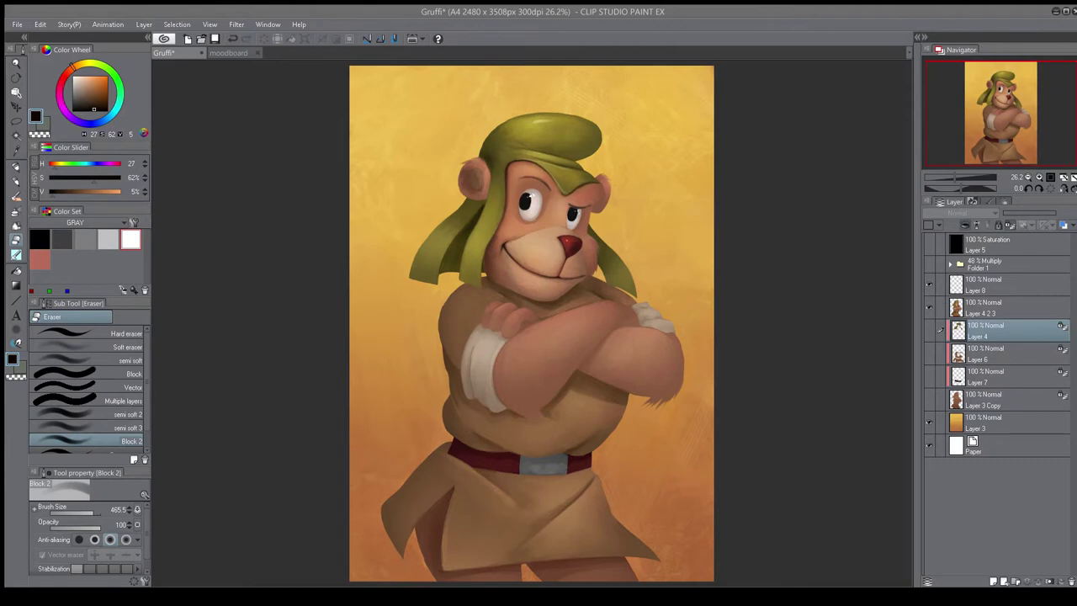
- Lighten the brow above the smaller eye on Layer 4 2 3 with Oil paint flat brush 5 in HSV 27, 50, 80
left_click(970, 307)
key("h")
key("b")
left_click(507, 192, "alt")
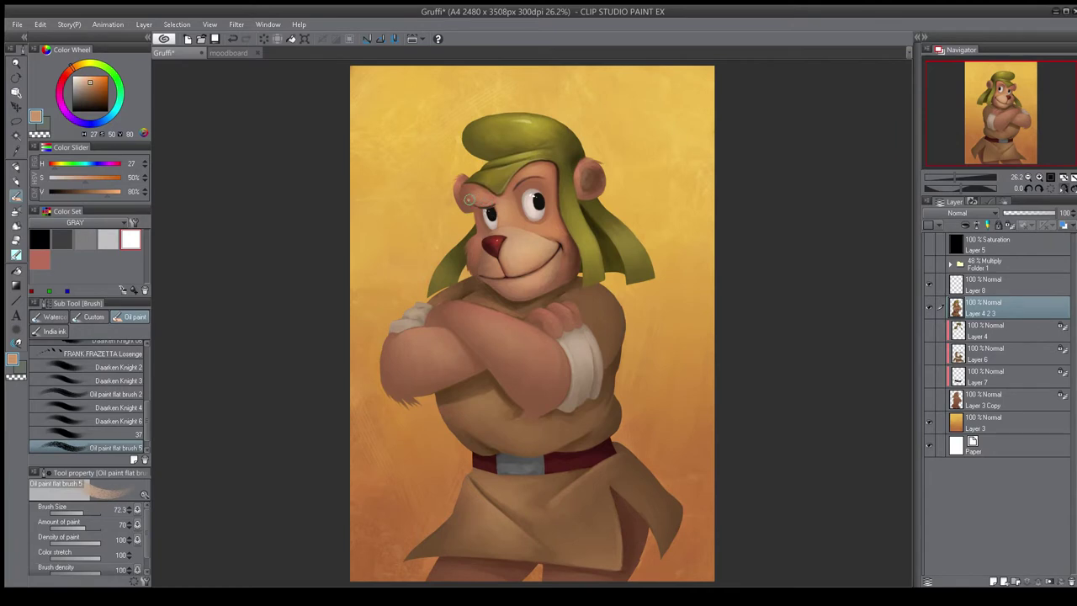
key("h")
key("h")
scroll(461, 177, "up", 5)
left_click(930, 265)
left_click(930, 266)
key("bracketleft")
key("bracketleft")
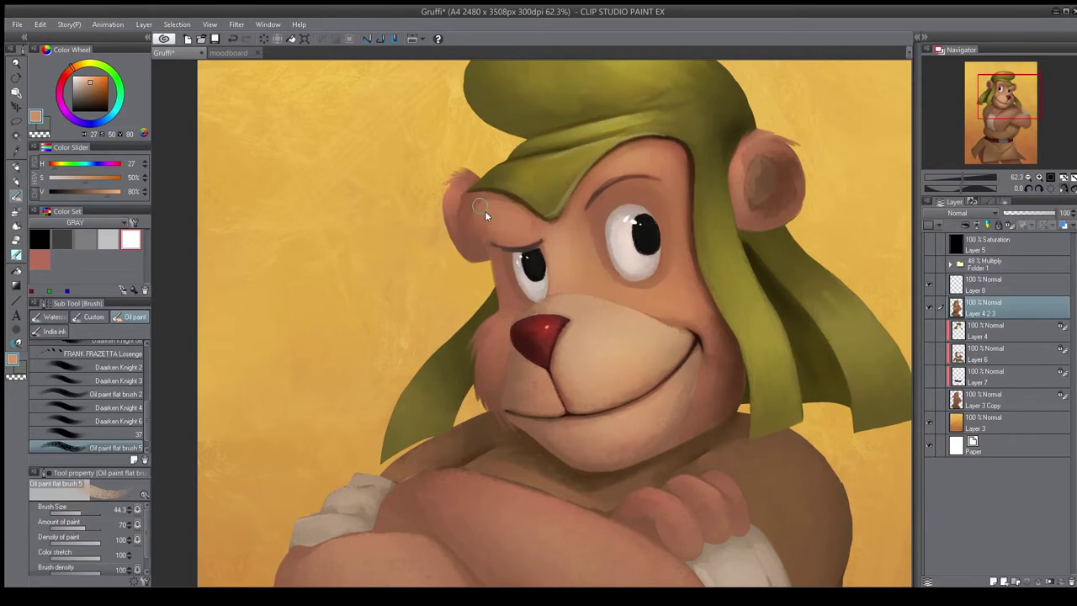
- Add fur strokes at the outer brow beside the smaller ear with Oil paint flat brush 4 at size 31.7
left_click_drag(146, 421, 147, 360)
left_click(84, 388)
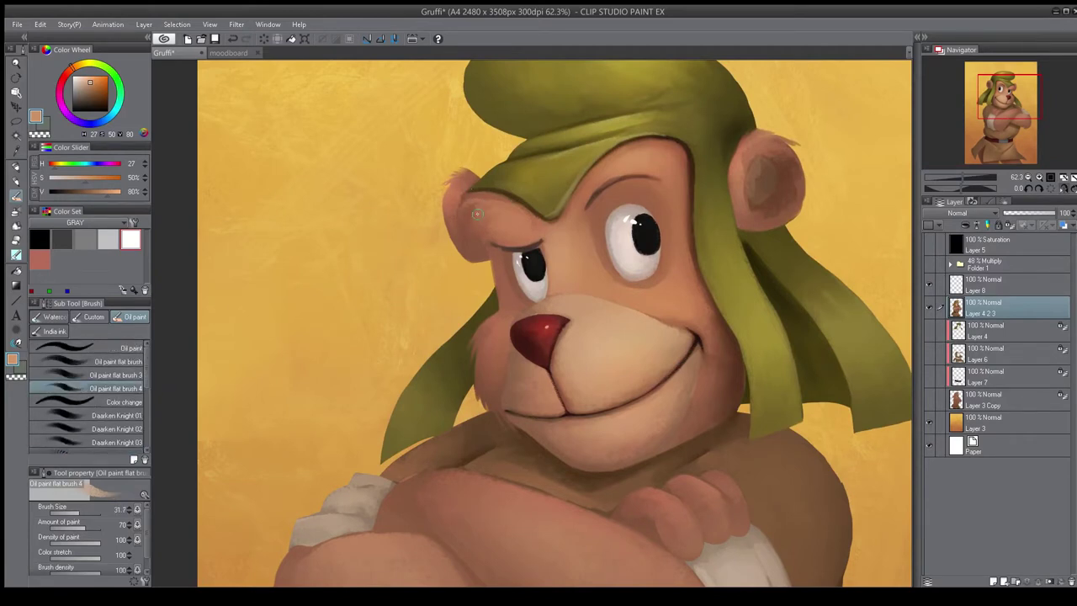
left_click_drag(476, 244, 493, 215)
- Build up light fur on the brow above the smaller eye with custom brush 37 3 at sizes 69.9 and 48.4
left_click(93, 317)
left_click_drag(147, 361, 146, 396)
scroll(145, 394, "up", 5)
left_click(32, 376)
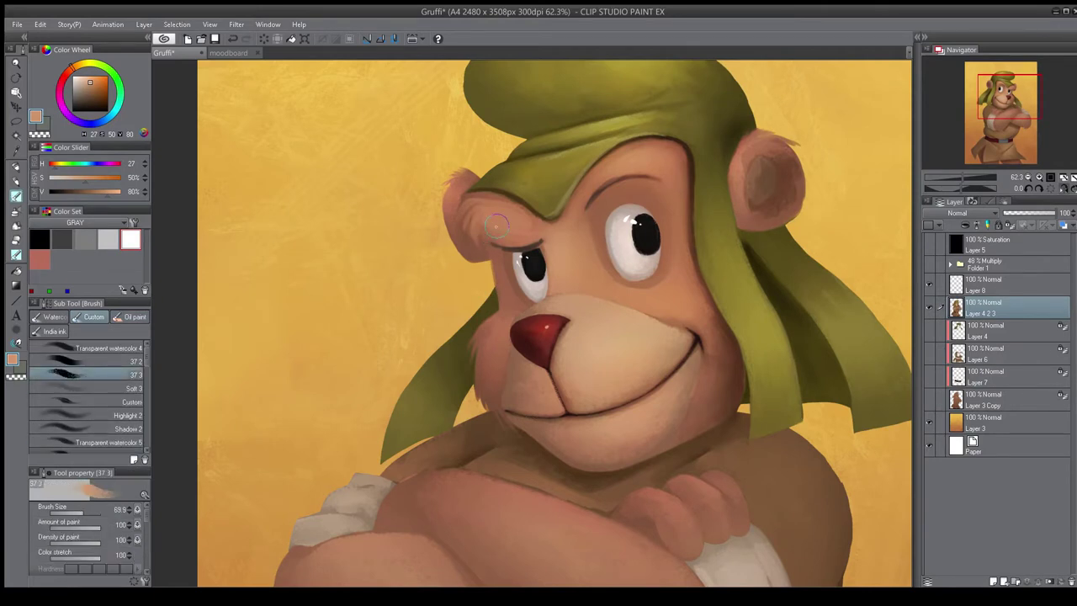
left_click_drag(473, 196, 535, 212)
key("h")
scroll(623, 172, "down", 2)
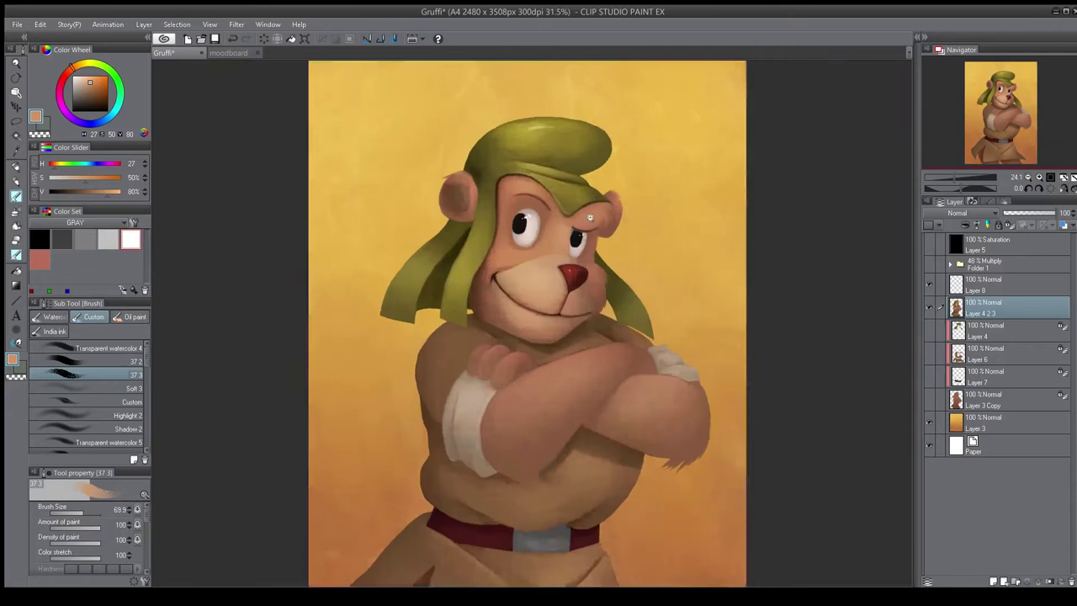
scroll(577, 172, "up", 2)
left_click_drag(614, 204, 603, 204)
key("h")
scroll(622, 223, "down", 3)
scroll(598, 272, "up", 4)
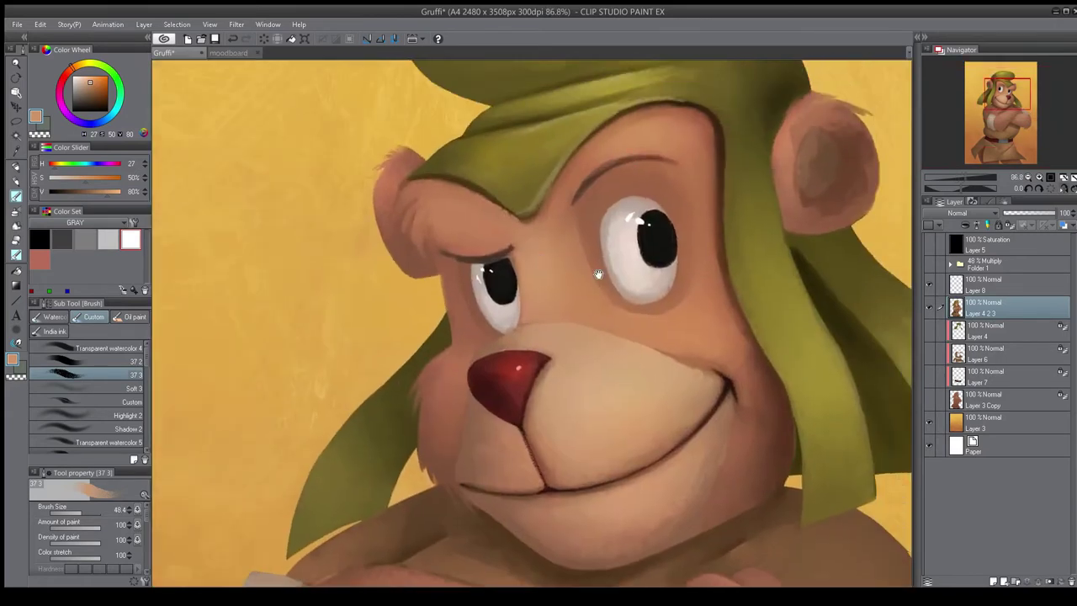
- Texture the hat's front brim with the OilPastel(RedJuice) brush in HSV 47, 76, 49 at size 84.9
left_click_drag(598, 272, 581, 251)
left_click(16, 226)
key("b")
left_click_drag(146, 362, 150, 455)
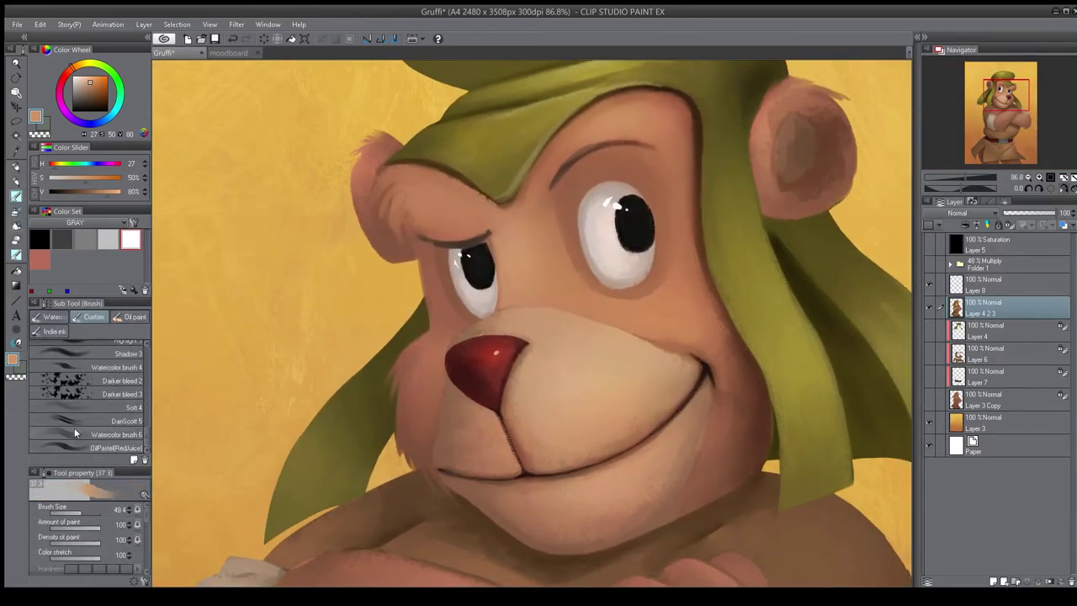
left_click(74, 448)
left_click_drag(467, 156, 457, 223)
left_click(454, 207, "alt")
key("bracketright")
key("bracketright")
key("bracketright")
key("bracketright")
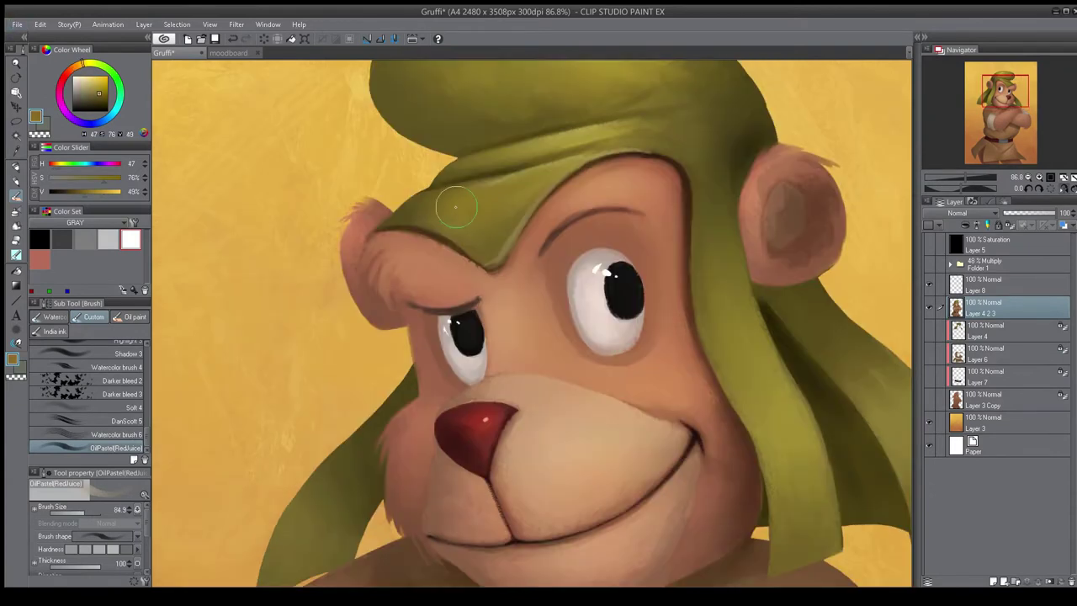
- Lighten the muzzle with the OilPastel(RedJuice) brush in HSV 31, 30, 90 at sizes 84.9 and 122.7
scroll(471, 269, "down", 4)
key("h")
scroll(526, 337, "up", 4)
left_click(476, 250, "alt")
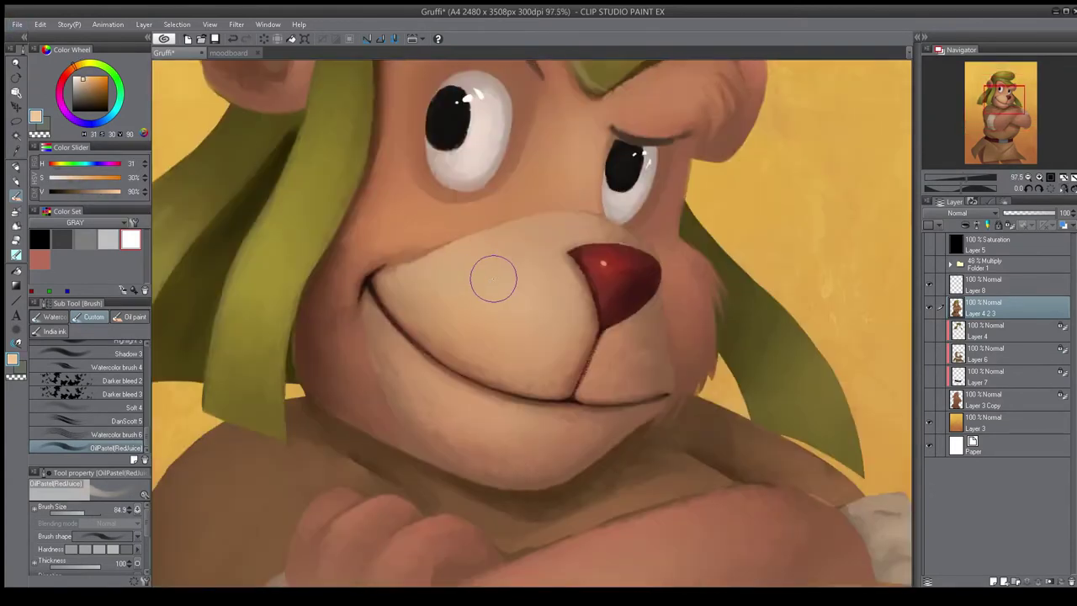
key("bracketright")
key("bracketright")
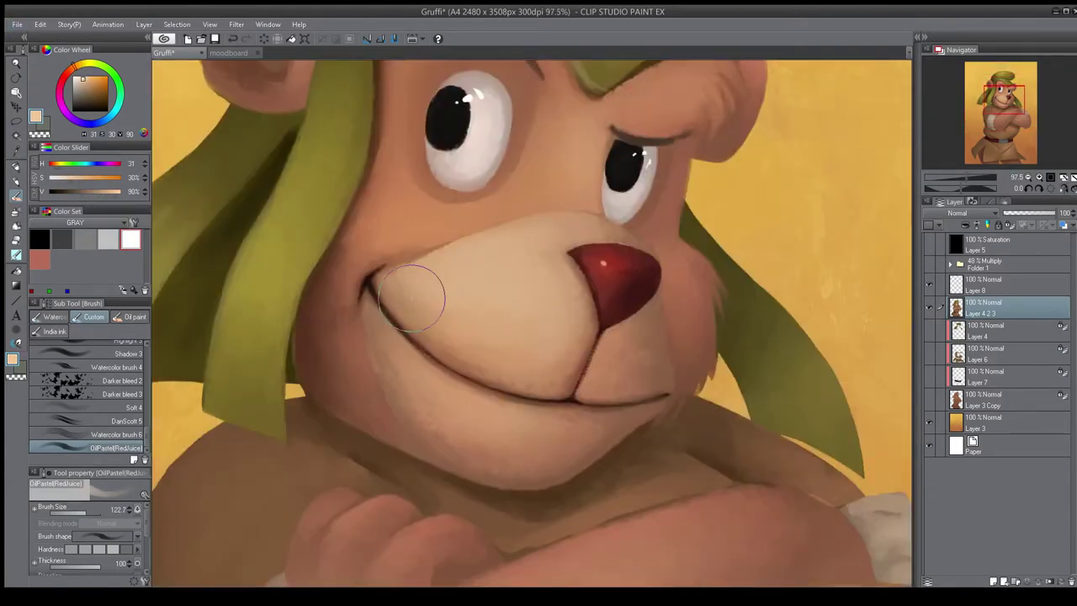
- Highlight the cheek beside the larger mouth corner with the OilPastel(RedJuice) brush in HSV 31, 49, 97 at size 68.8
scroll(543, 315, "down", 2)
key("h")
scroll(544, 315, "up", 1)
left_click_drag(584, 196, 570, 269)
left_click(569, 269, "alt")
left_click(74, 65)
left_click(89, 76)
key("h")
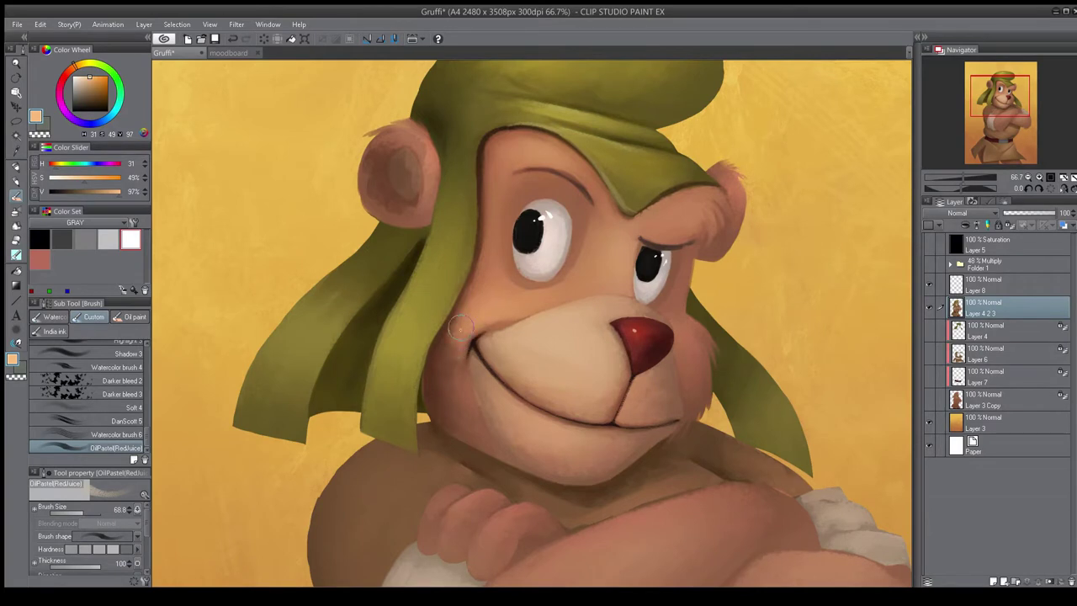
- Brighten the forehead just beneath the hat's edge with the same light orange at size 63.2
key("h")
scroll(463, 299, "down", 5)
scroll(463, 299, "up", 3)
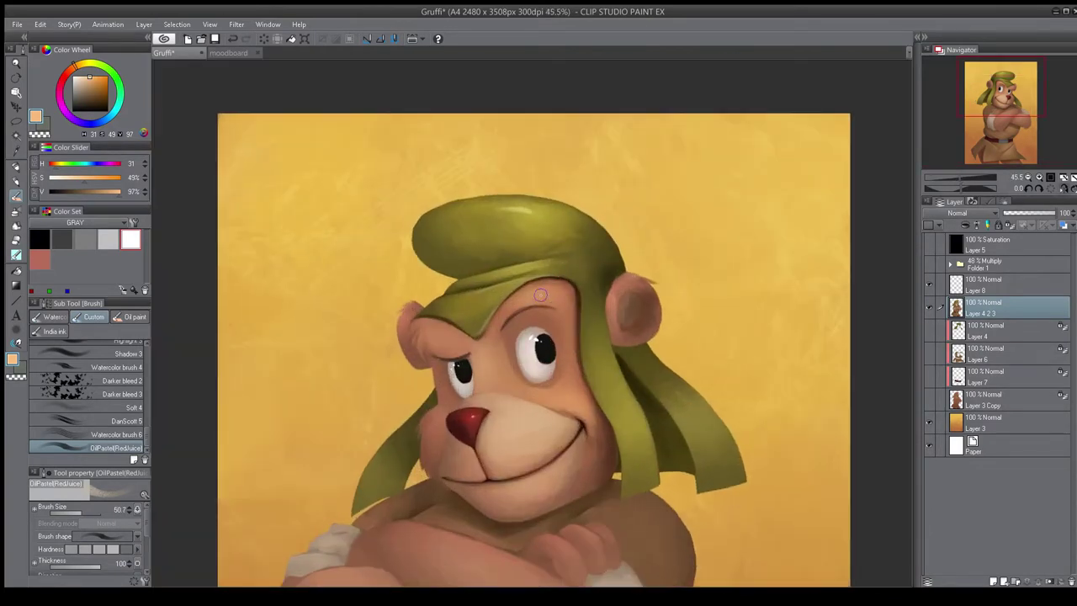
key("bracketright")
key("bracketright")
key("bracketright")
left_click_drag(550, 295, 536, 293)
key("h")
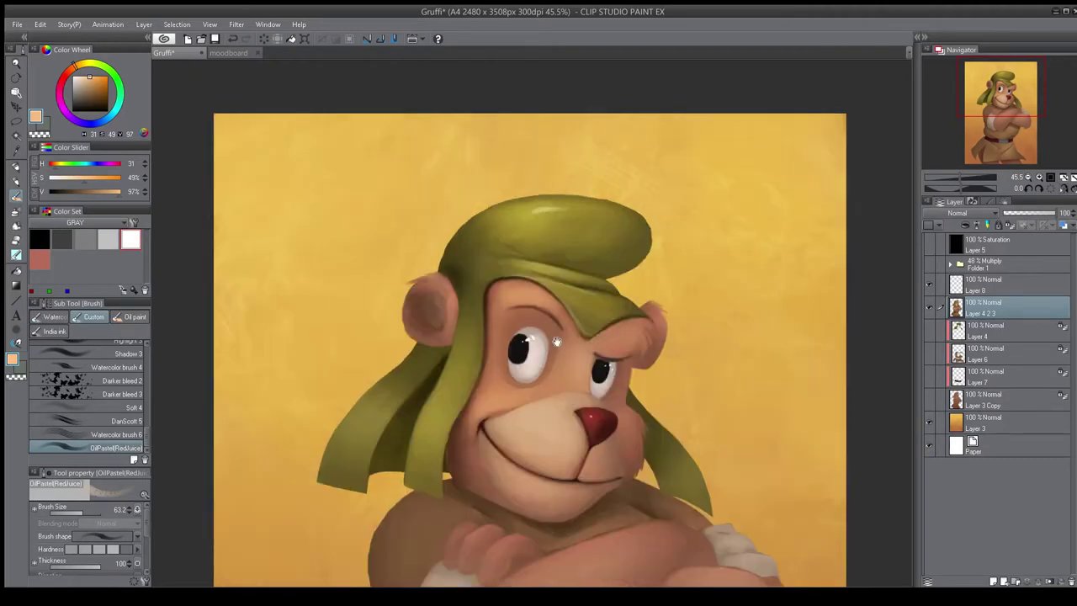
- Soften the muzzle's upper edge near the mouth corner with a sampled skin tone, HSV 30, 41, 85, at size 42.7
left_click_drag(543, 423, 577, 353)
scroll(580, 353, "up", 1)
key("bracketleft")
key("bracketleft")
left_click(563, 309, "alt")
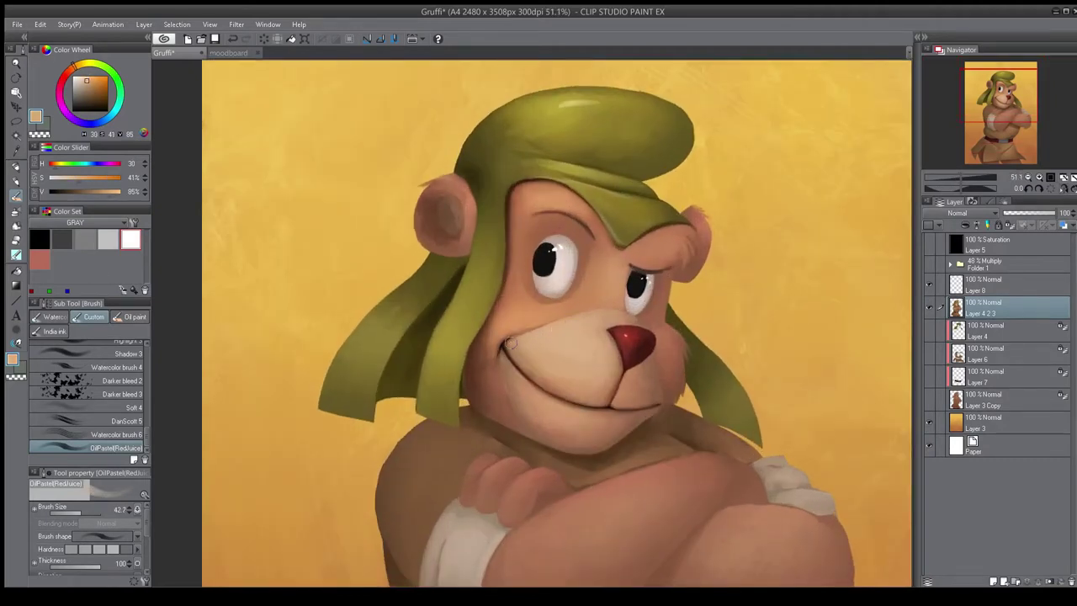
left_click_drag(541, 359, 463, 211)
key("h")
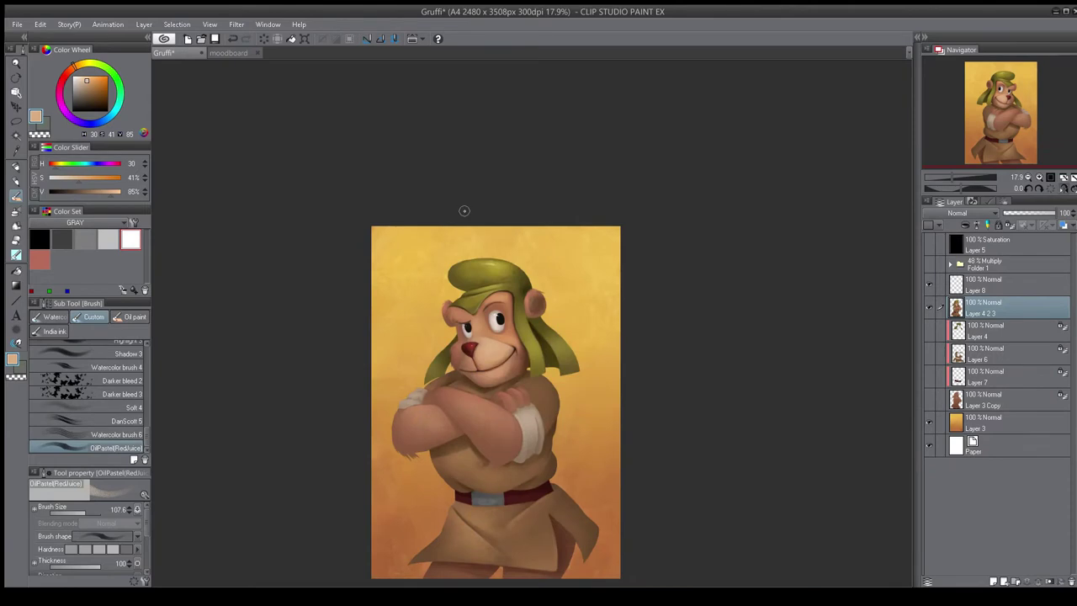
- Texture the smaller side of the muzzle beneath the nose with the OilPastel(RedJuice) brush at sizes 71.9 and 47.4
left_click_drag(474, 375, 551, 337)
left_click_drag(412, 298, 455, 289)
left_click_drag(491, 352, 502, 360)
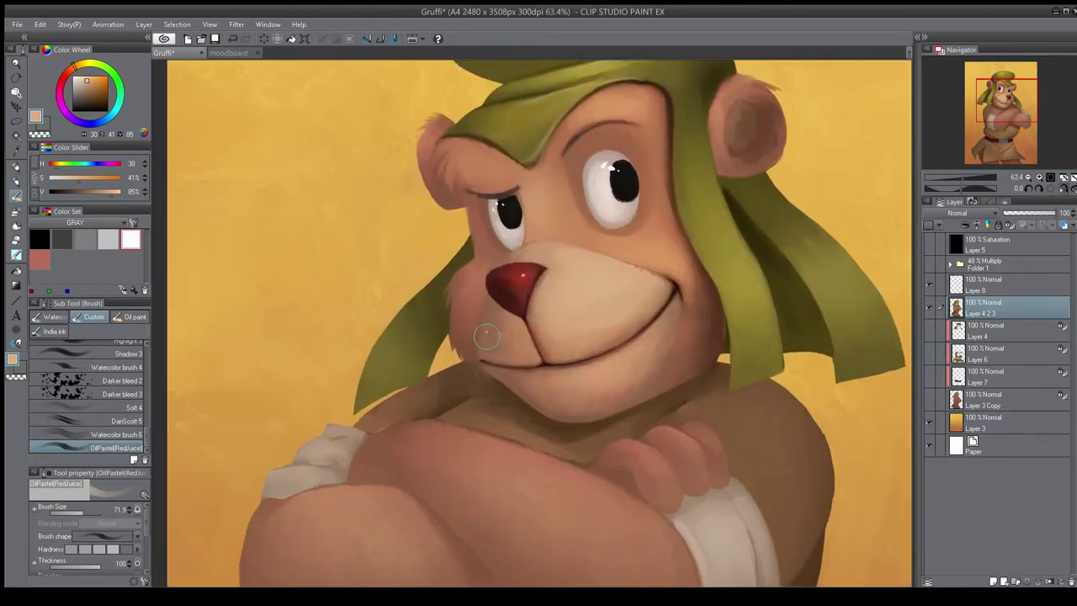
scroll(504, 359, "down", 4)
scroll(506, 356, "up", 5)
key("h")
key("h")
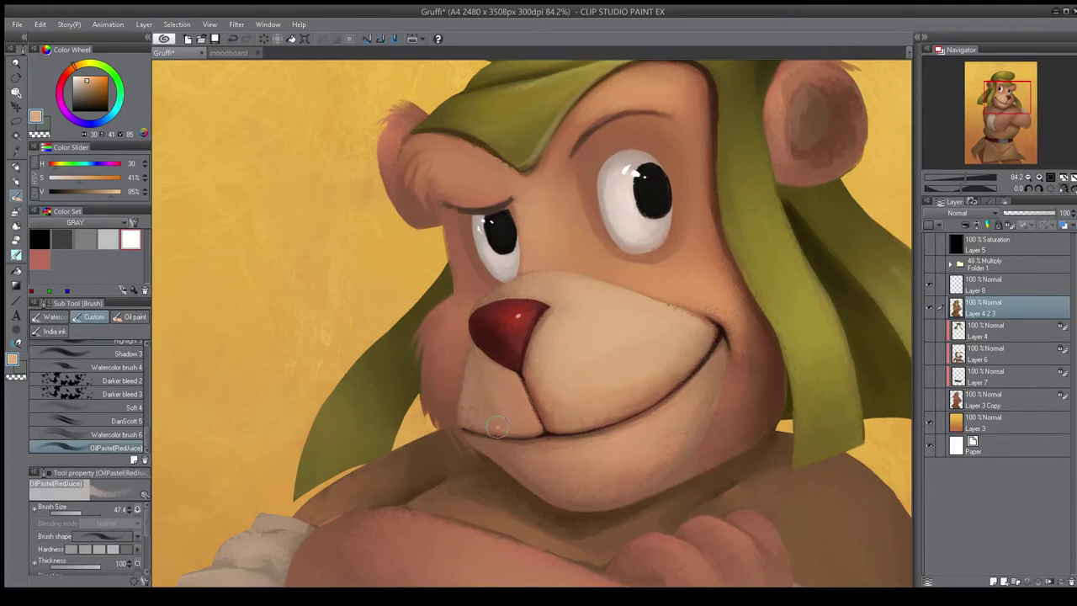
scroll(485, 278, "down", 4)
key("h")
scroll(496, 303, "down", 2)
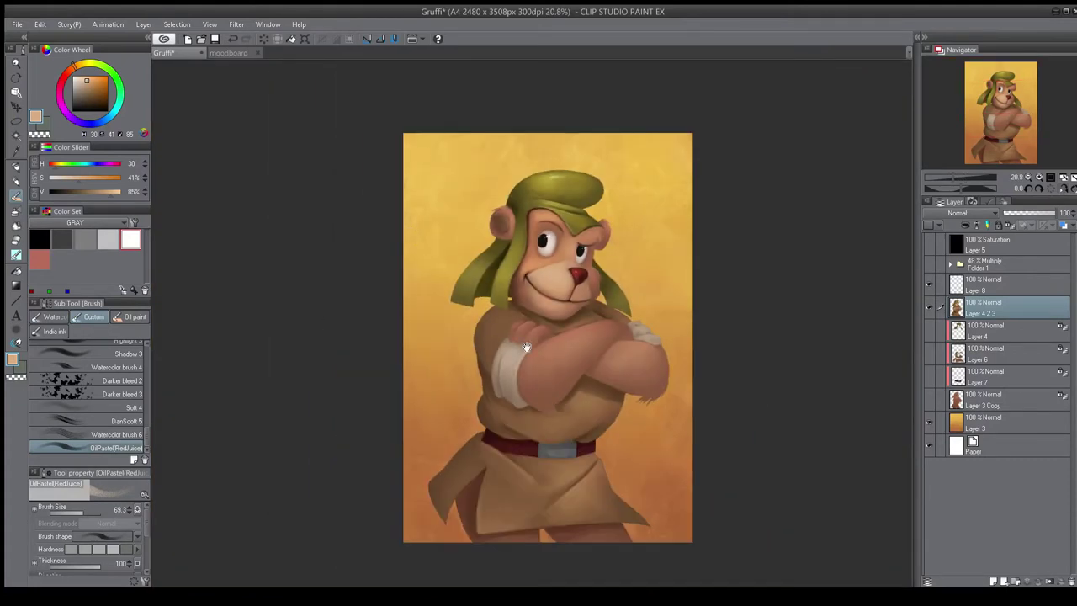
- Paint the tunic's belly beneath the crossed arms with the OilPastel(RedJuice) brush in HSV 29, 54, 62 at size 77.7
scroll(515, 324, "up", 4)
left_click(92, 89)
key("bracketright")
mouse_move(491, 342)
left_mouse_down()
mouse_move(462, 342)
mouse_move(486, 355)
mouse_move(437, 353)
mouse_move(455, 418)
left_mouse_up()
key("bracketright")
key("bracketleft")
left_click_drag(545, 327, 481, 236)
key("h")
mouse_move(536, 410)
left_mouse_down()
mouse_move(573, 438)
mouse_move(574, 404)
left_mouse_up()
key("h")
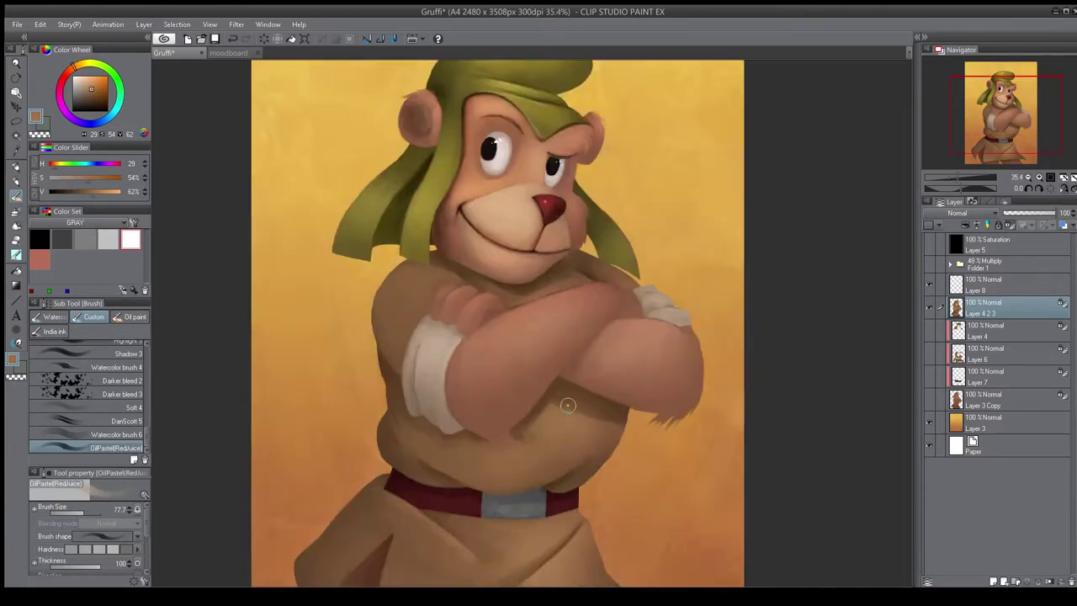
- Add a warm glow to the tunic's shoulder and belly with the Soft 4 overlay brush in HSV 34, 62, 92 at size 292.3
key("h")
left_click(133, 408)
left_click_drag(516, 376, 529, 412)
mouse_move(525, 419)
left_mouse_down()
mouse_move(519, 344)
mouse_move(488, 369)
mouse_move(503, 420)
left_mouse_up()
left_click(75, 65)
left_click(94, 78)
key("bracketright")
mouse_move(625, 395)
left_mouse_down()
mouse_move(644, 362)
mouse_move(531, 305)
left_mouse_up()
key("h")
left_click_drag(415, 277, 433, 291)
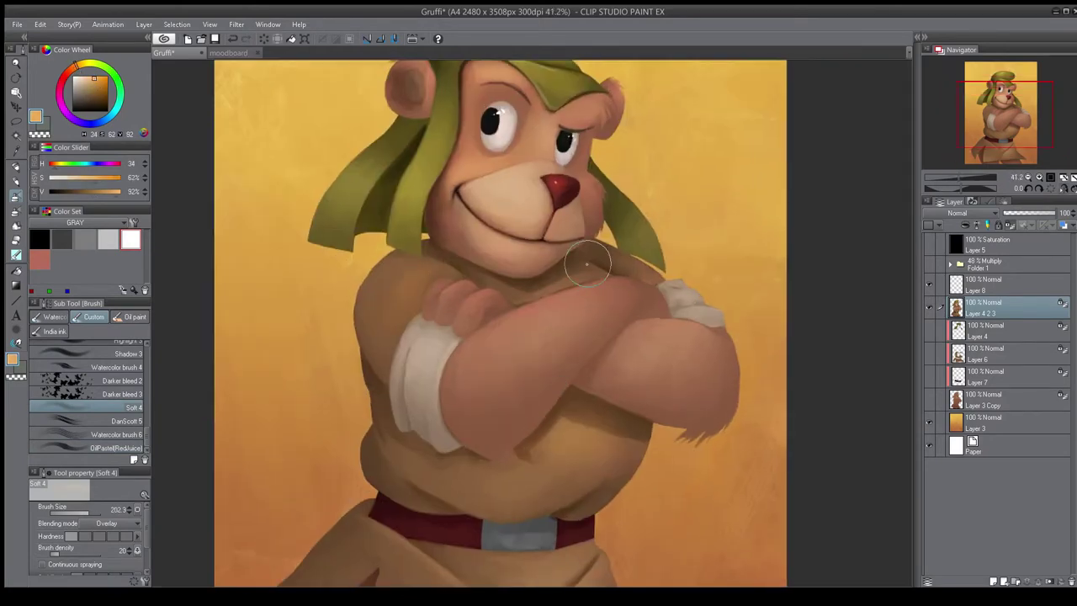
- Warm the hat's front and the face with Soft 4 overlay strokes in HSV 34, 62, 92 at sizes 131.0 and 86.3
left_click_drag(588, 263, 591, 336)
left_click_drag(554, 163, 564, 174)
left_click_drag(560, 271, 505, 211)
key("h")
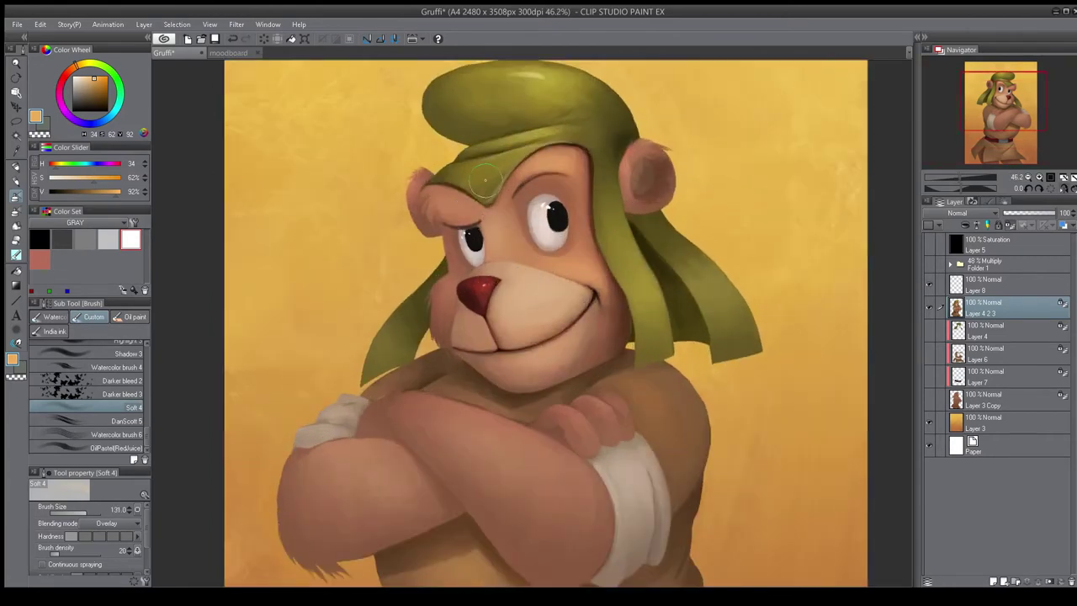
left_click_drag(538, 299, 475, 300)
mouse_move(581, 220)
left_mouse_down()
mouse_move(640, 220)
mouse_move(539, 252)
left_mouse_up()
key("bracketleft")
key("bracketleft")
key("bracketleft")
key("bracketleft")
left_click_drag(517, 496, 580, 496)
key("h")
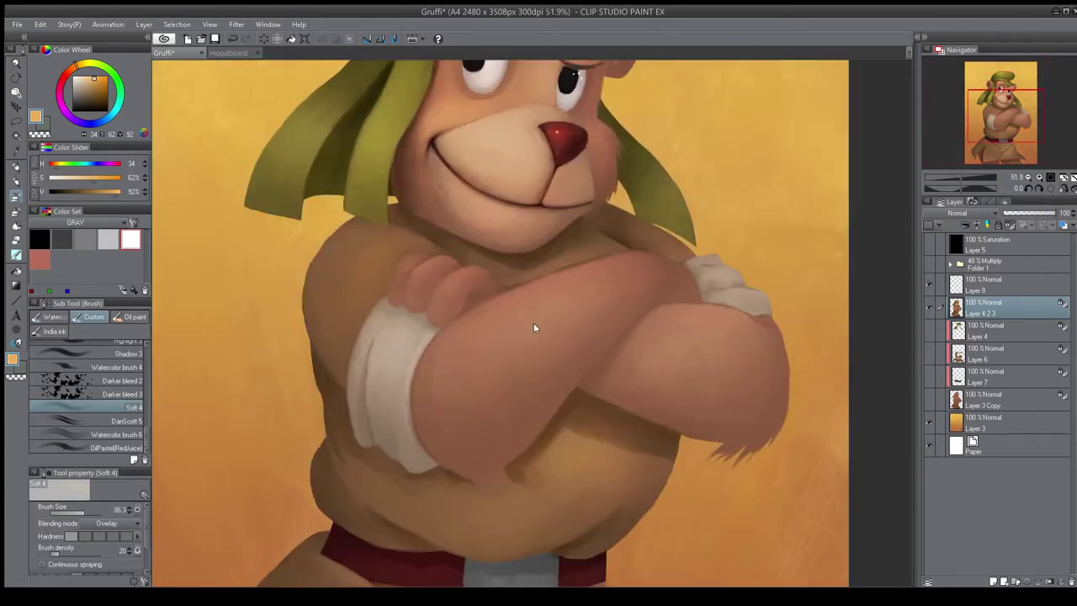
- Mix a light peach, HSV 27, 43, 94, for the Soft 4 overlay brush at size 184.1
left_click(508, 284, "alt")
left_click(72, 67)
left_click(88, 79)
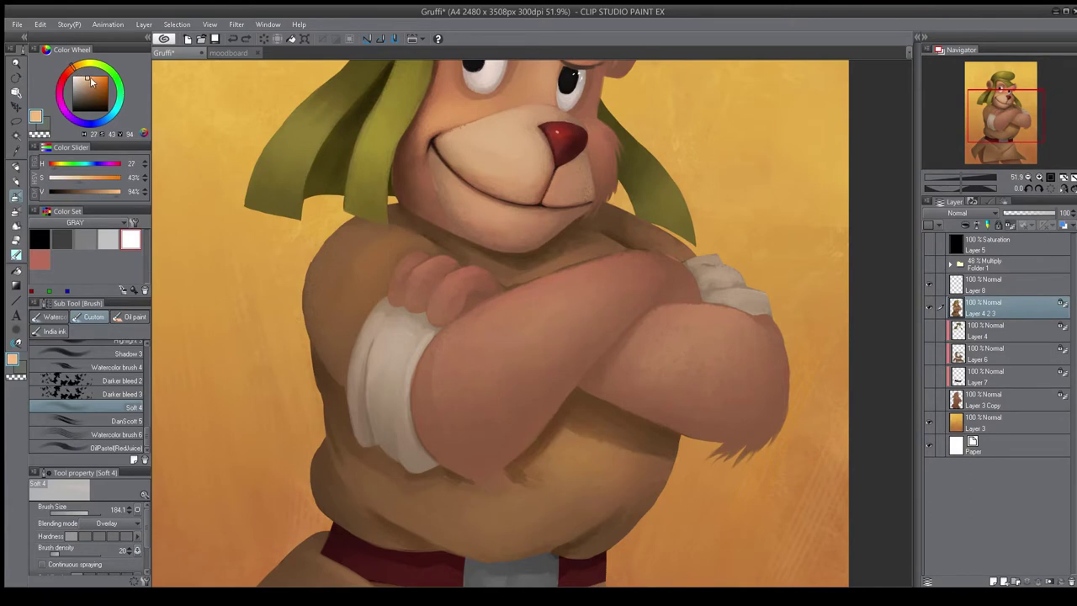
- Paint colours sampled from the tunic onto the skirt's front with the OilPastel(RedJuice) brush
scroll(491, 320, "down", 3)
scroll(623, 308, "up", 2)
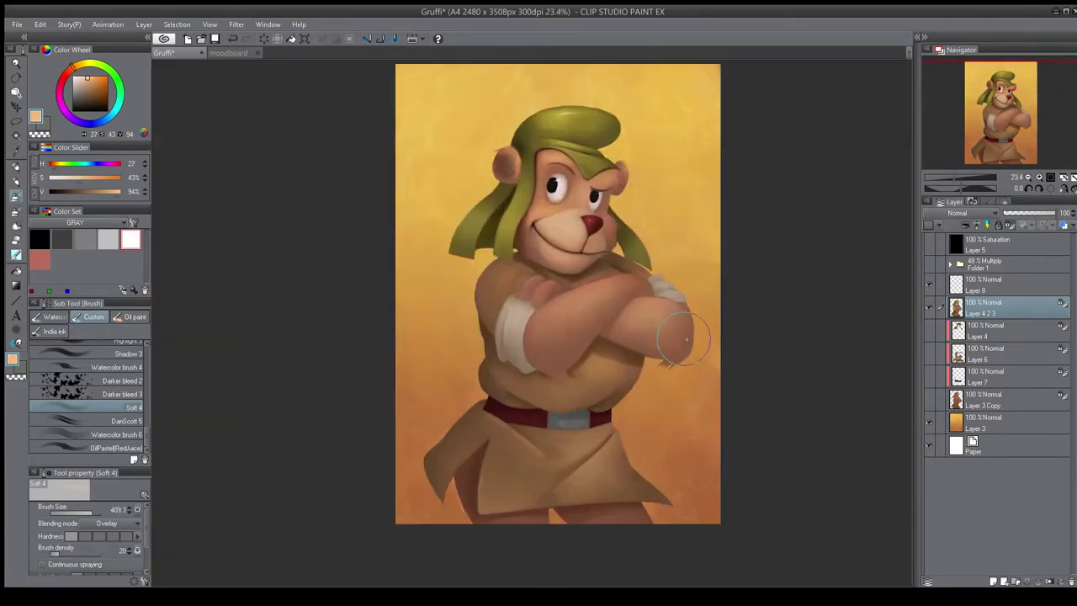
scroll(702, 337, "down", 2)
key("h")
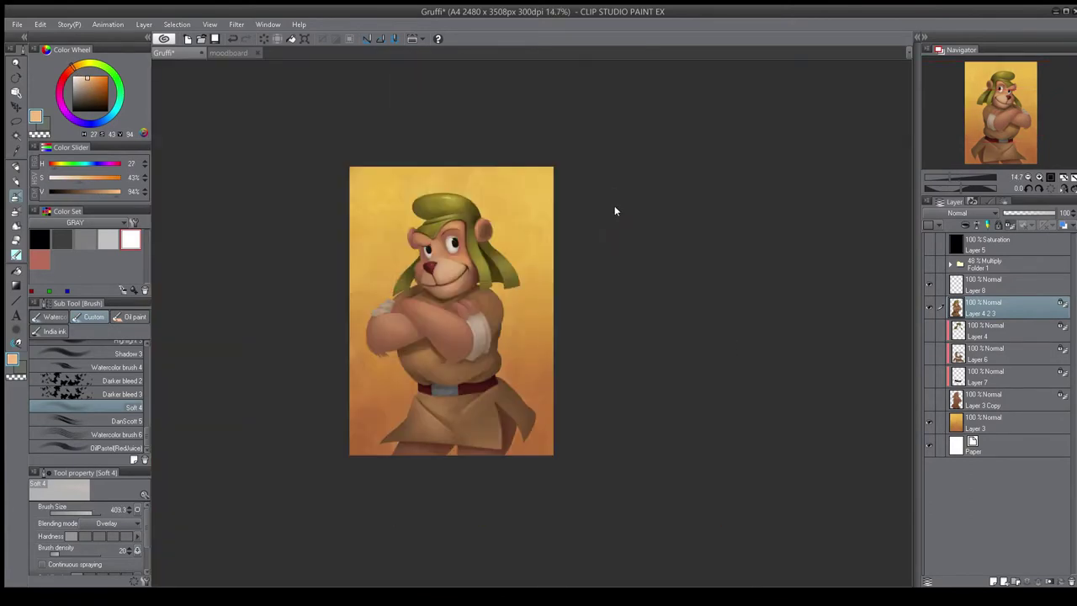
scroll(471, 409, "up", 2)
key("b")
key("b")
key("b")
left_click(140, 448)
scroll(492, 417, "up", 2)
left_click_drag(491, 417, 513, 407)
left_click(512, 405, "alt")
left_click_drag(449, 381, 439, 400)
- Sample a brown from the skirt and blend broader strokes across its front flap and hem with a larger brush
key("h")
left_click(621, 370, "alt")
left_click_drag(632, 367, 599, 392)
key("bracketright")
left_click_drag(531, 344, 620, 403)
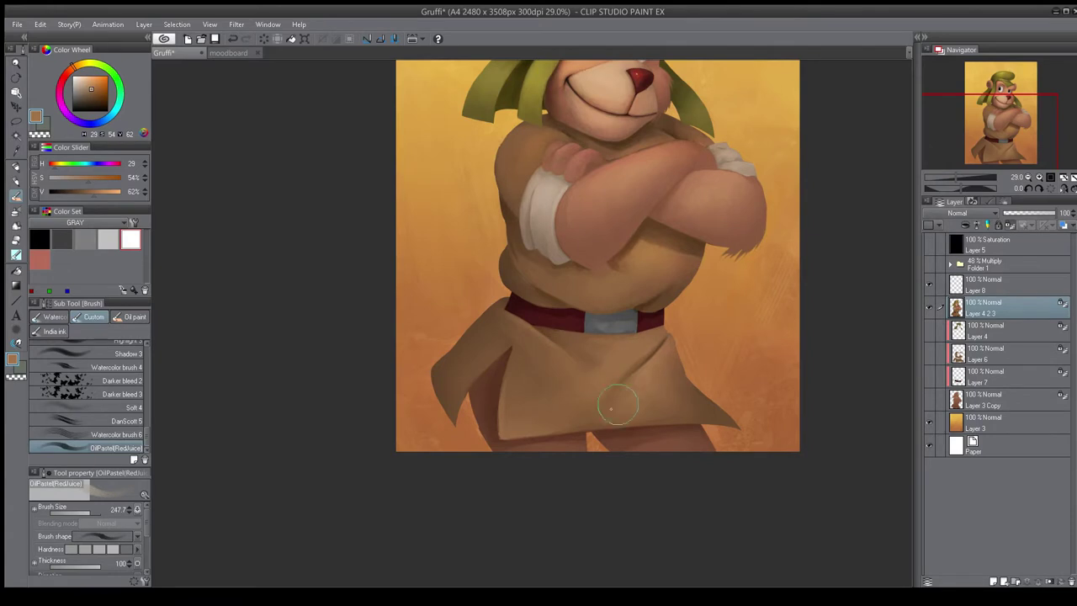
key("bracketright")
key("h")
key("bracketright")
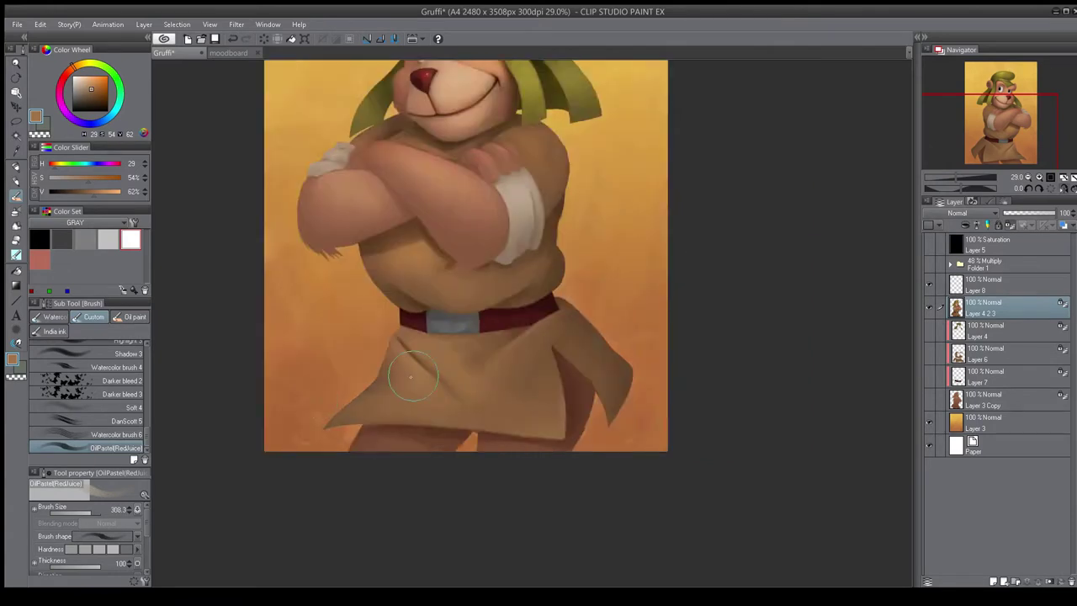
left_click_drag(405, 416, 371, 416)
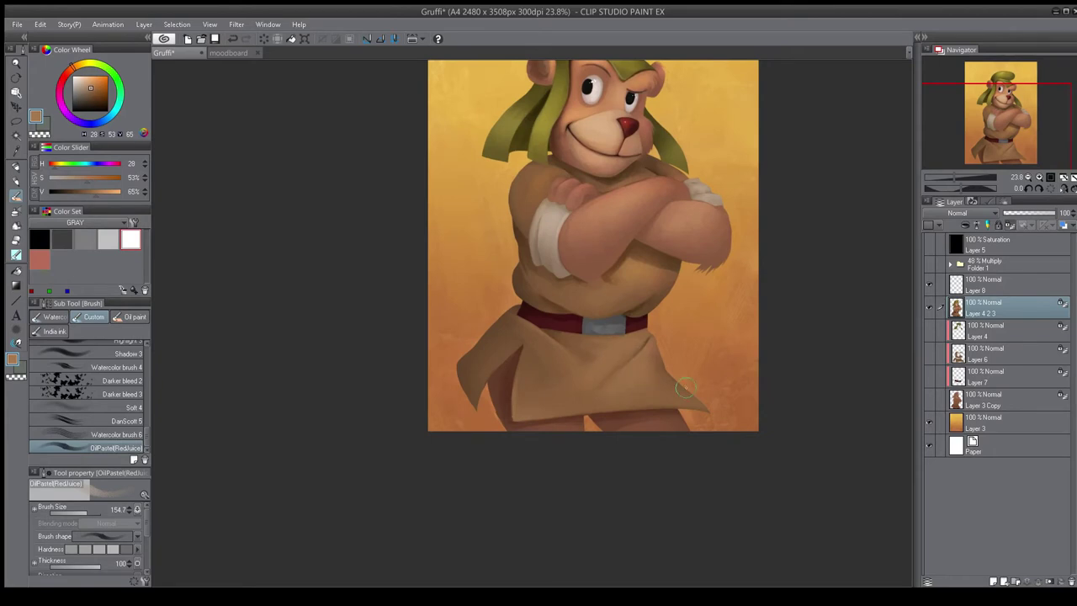
key("bracketright")
scroll(620, 380, "down", 5)
key("h")
key("h")
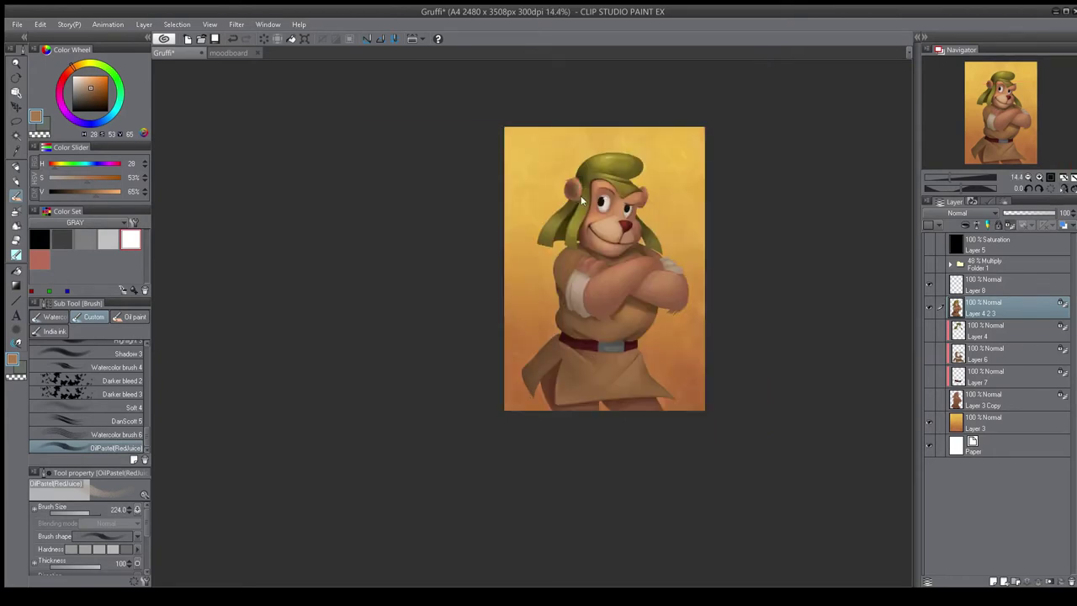
- Add a new layer above the character layer, clip it to the character, and choose white with a small brush
left_click(995, 581)
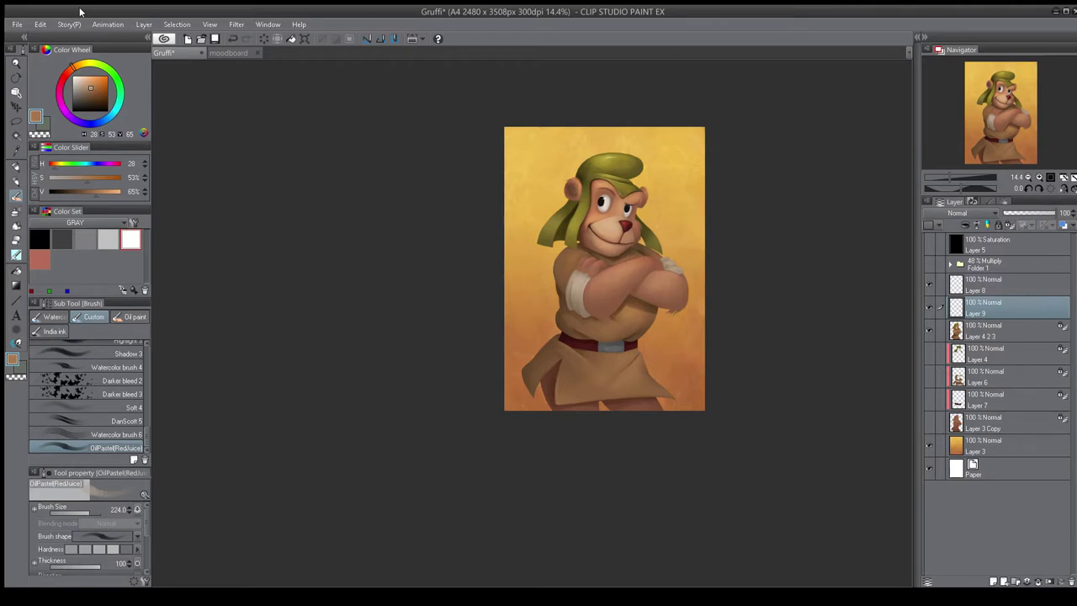
left_click(130, 239)
scroll(599, 126, "up", 5)
key("bracketleft")
key("bracketleft")
key("bracketleft")
key("ctrl+alt+g")
- Paint a thin white rim light along the left contour of the hat, ear, sleeve and torso
left_click_drag(552, 220, 602, 184)
key("ctrl+z")
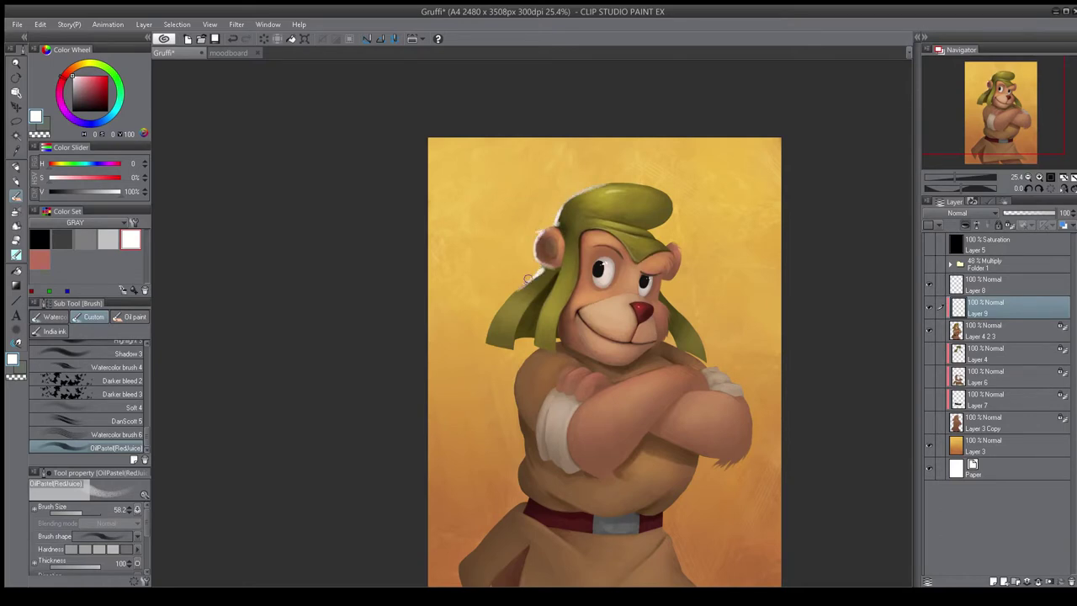
scroll(495, 336, "down", 1)
scroll(509, 366, "up", 2)
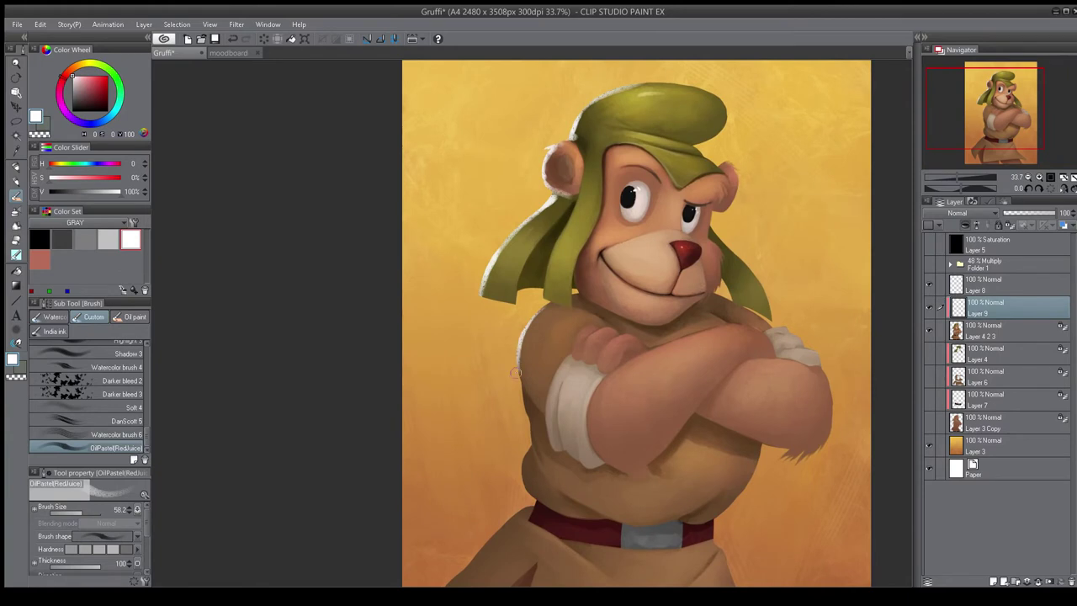
mouse_move(518, 350)
left_mouse_down()
mouse_move(530, 407)
mouse_move(524, 399)
left_mouse_up()
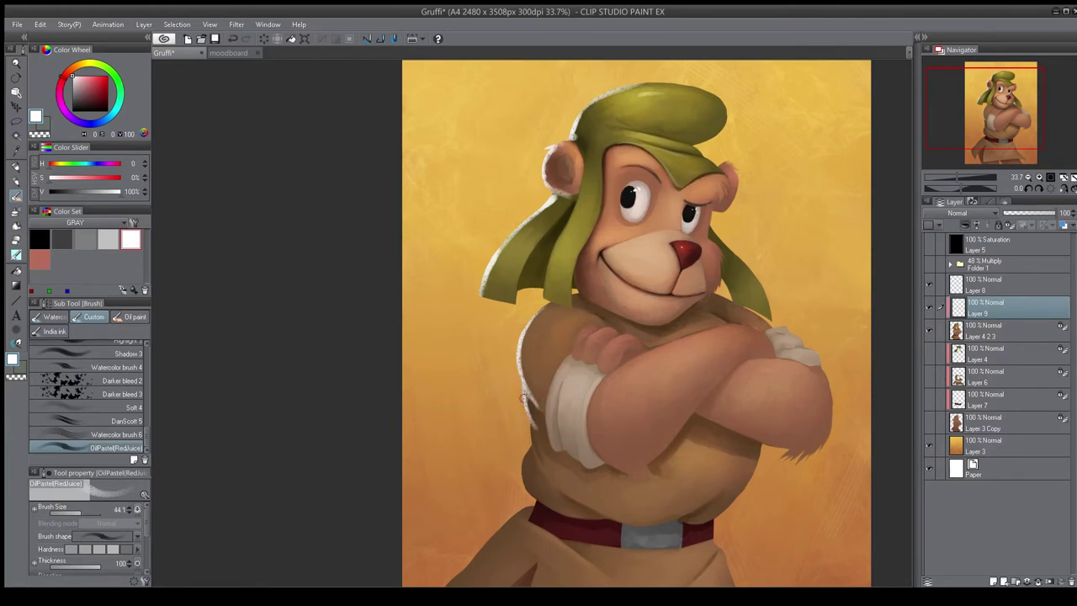
scroll(523, 469, "down", 4)
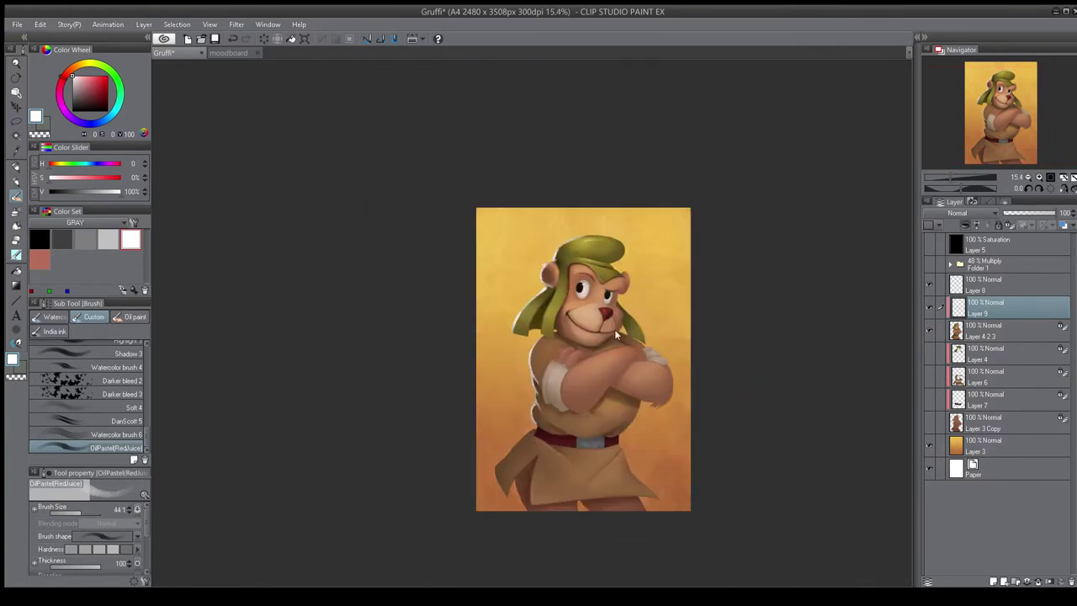
- Fill the character's silhouette with dark reddish brown on a new layer beneath the character layer, and deselect
left_click(957, 331, "ctrl")
left_click(987, 355)
key("ctrl+shift+n")
left_click(40, 259)
left_click_drag(91, 94, 86, 97)
key("alt+Delete")
key("ctrl+d")
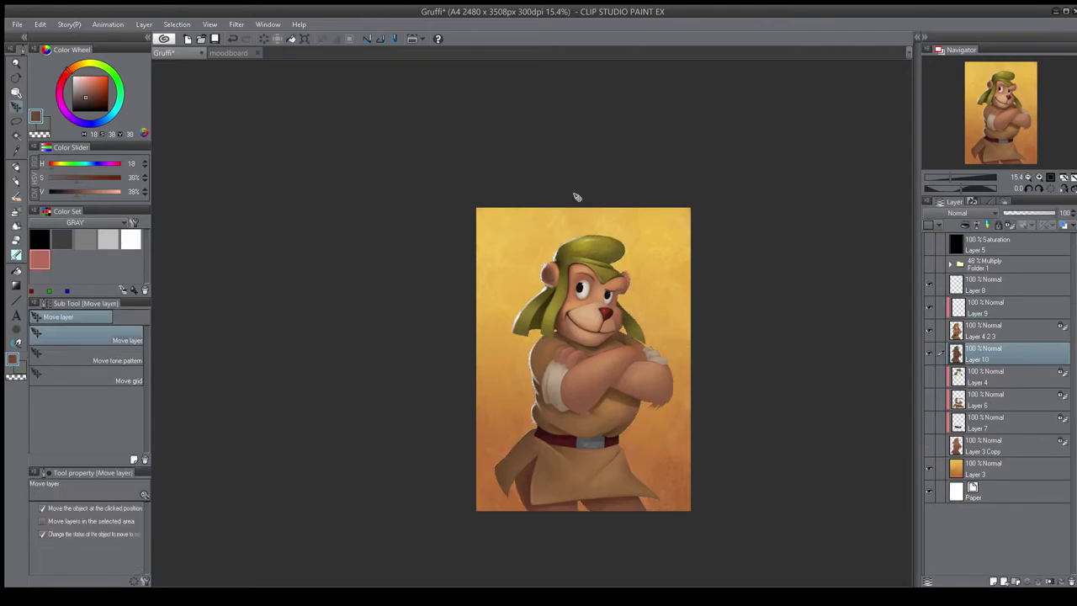
- Transform the brown silhouette, shifting it down and left behind the character and scaling it to 107
key("ctrl+t")
left_click_drag(495, 511, 480, 535)
left_click_drag(673, 235, 669, 241)
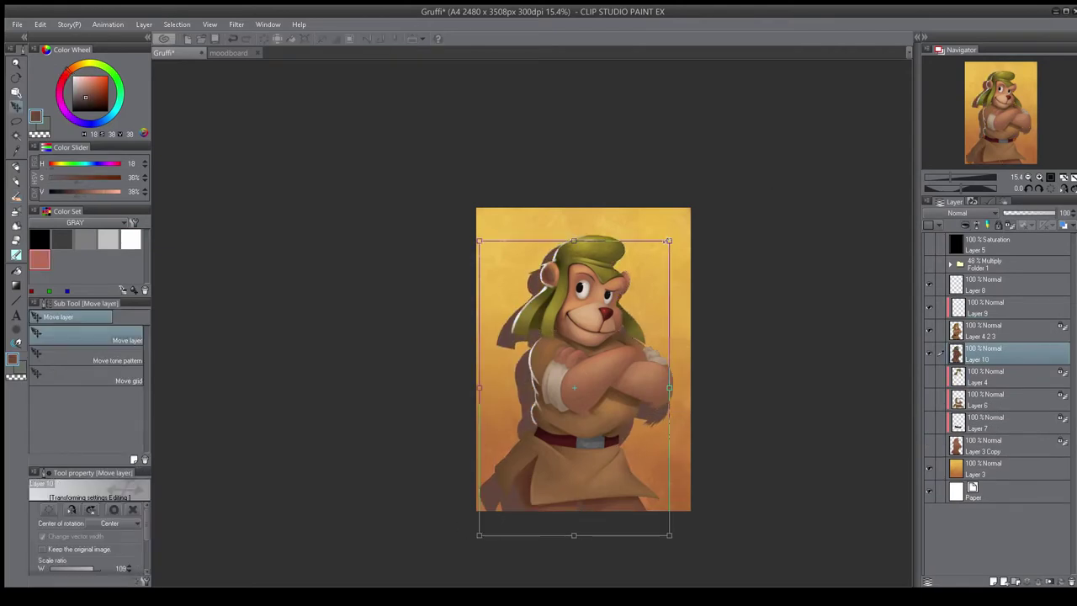
left_click_drag(594, 243, 592, 239)
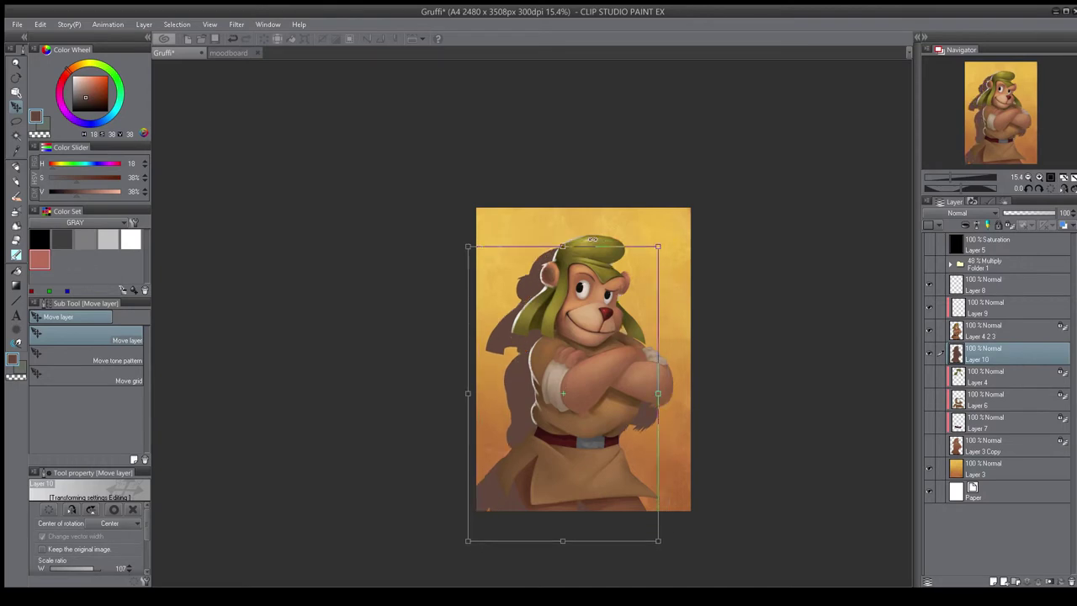
key("Return")
- Set the silhouette layer's blending mode to Multiply and blur it into a soft cast shadow
left_click(961, 246)
key("ctrl+u")
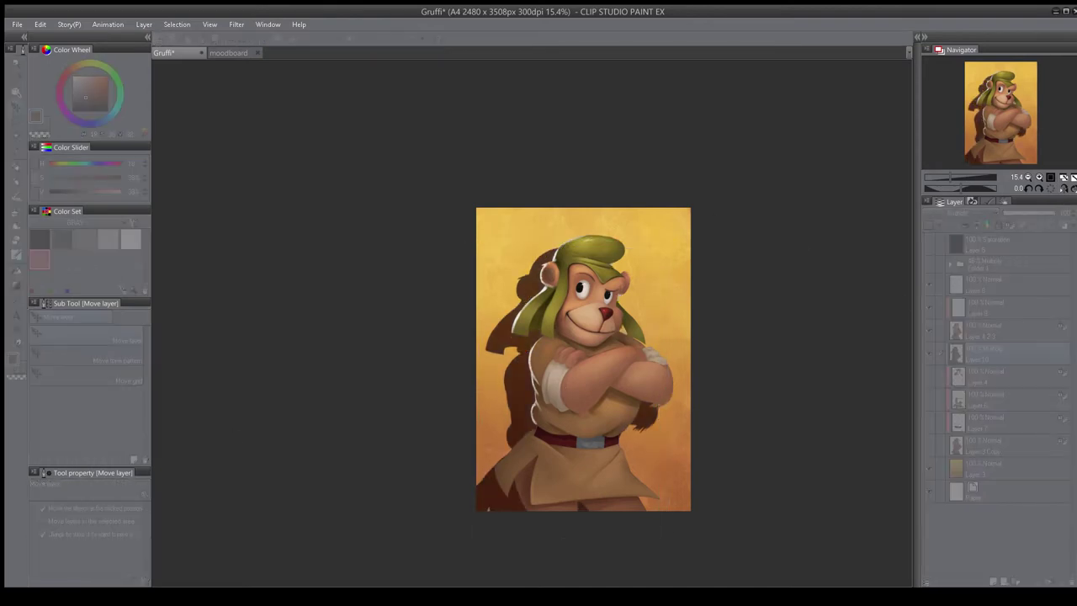
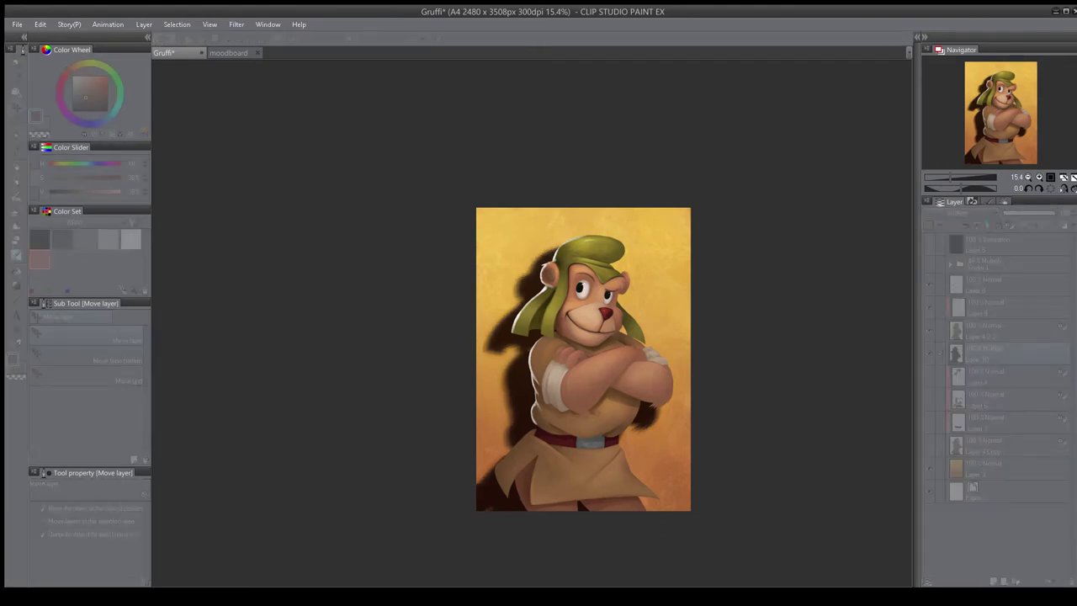
key("e")
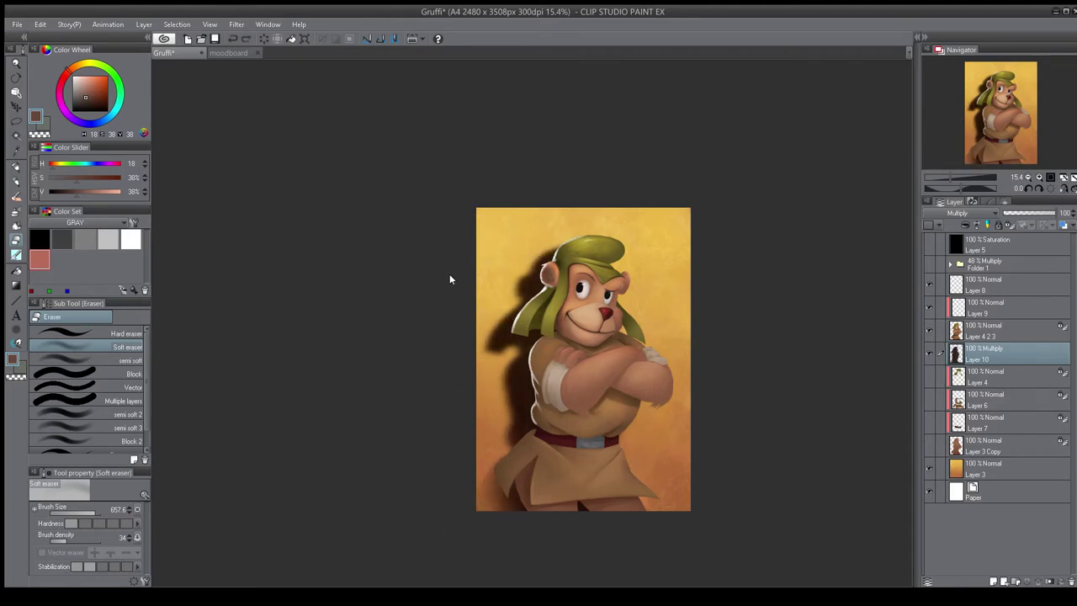
key("ctrl+z")
- Add a layer mask to the blurred shadow layer and reposition the shadow behind the character
key("h")
key("h")
left_click(1045, 214)
left_click_drag(1045, 213, 1056, 231)
left_click(1049, 581)
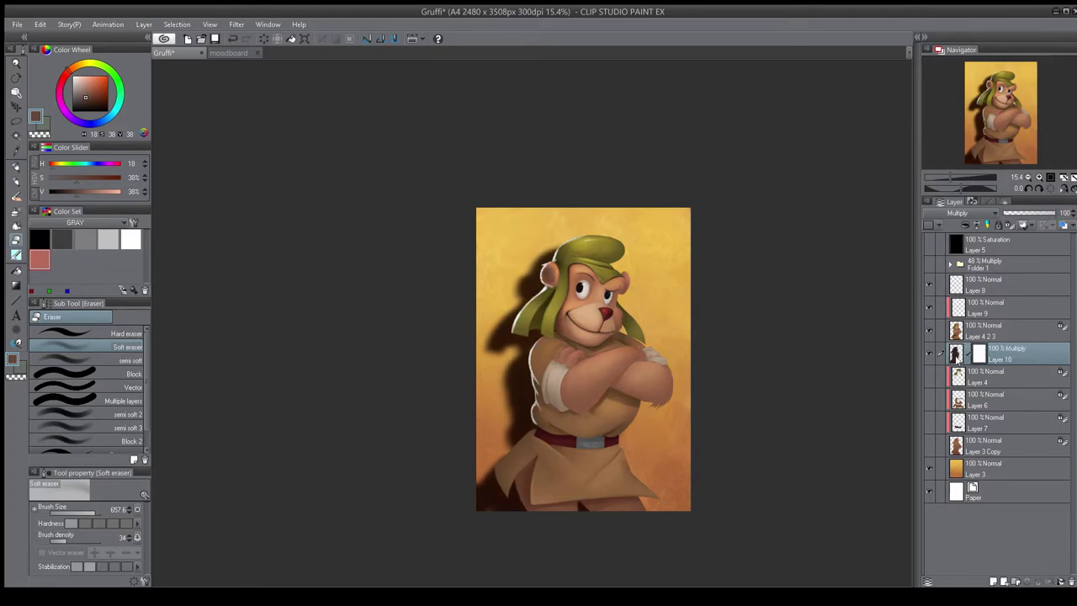
key("k")
left_click_drag(521, 394, 472, 529)
mouse_move(532, 397)
left_mouse_down()
mouse_move(524, 378)
mouse_move(530, 387)
mouse_move(519, 389)
left_mouse_up()
key("ctrl+t")
key("Escape")
- Fade the shadow on its layer mask with the Soft eraser and move it to the character's right side
left_click(979, 357)
key("e")
left_click_drag(523, 268, 485, 376)
left_click_drag(505, 285, 482, 399)
key("k")
mouse_move(529, 332)
left_mouse_down()
mouse_move(566, 410)
mouse_move(540, 394)
mouse_move(525, 404)
left_mouse_up()
key("e")
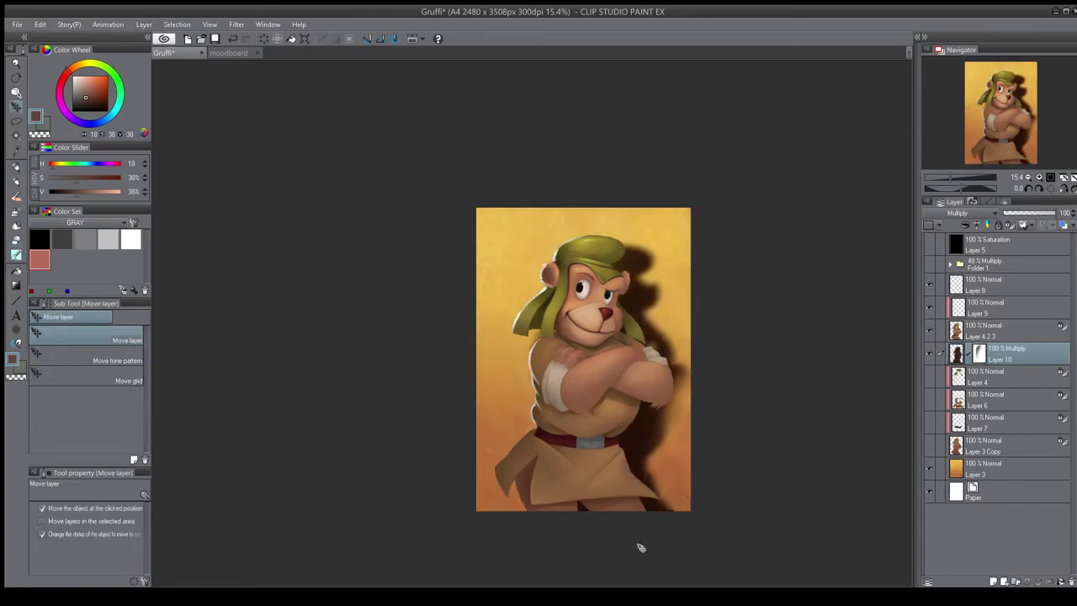
- Fill the character's silhouette with a darker brown on another new layer above the masked shadow, and deselect
left_click(927, 353, "alt")
left_click(927, 355, "alt")
left_click(957, 331, "ctrl")
left_click(1001, 357)
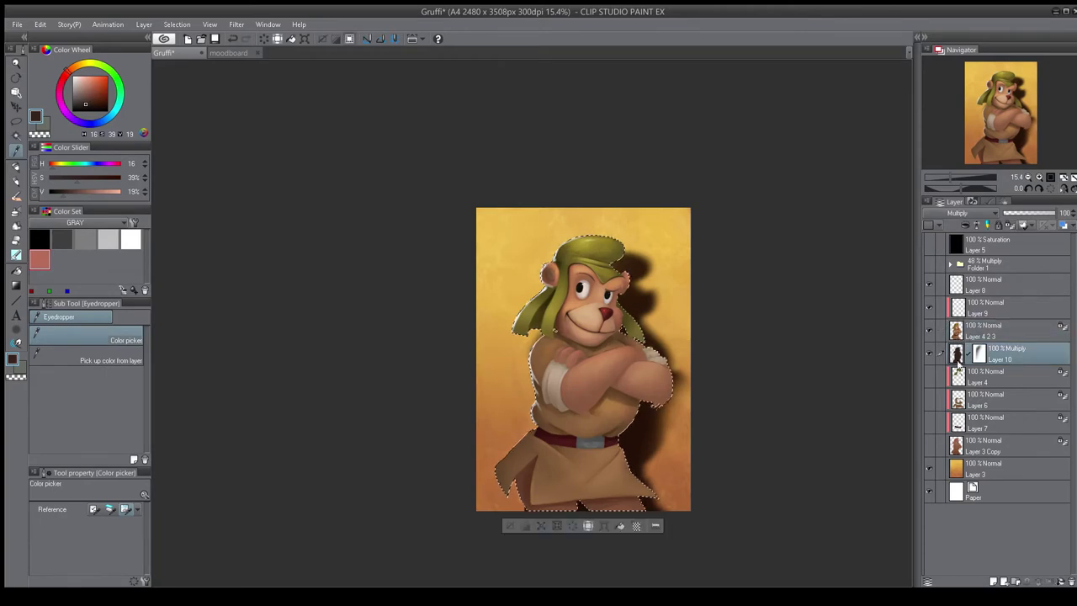
key("ctrl+shift+n")
key("alt+Delete")
key("ctrl+d")
- Delete the masked shadow layer and shift the new dark silhouette down and right behind the character
left_click(994, 380)
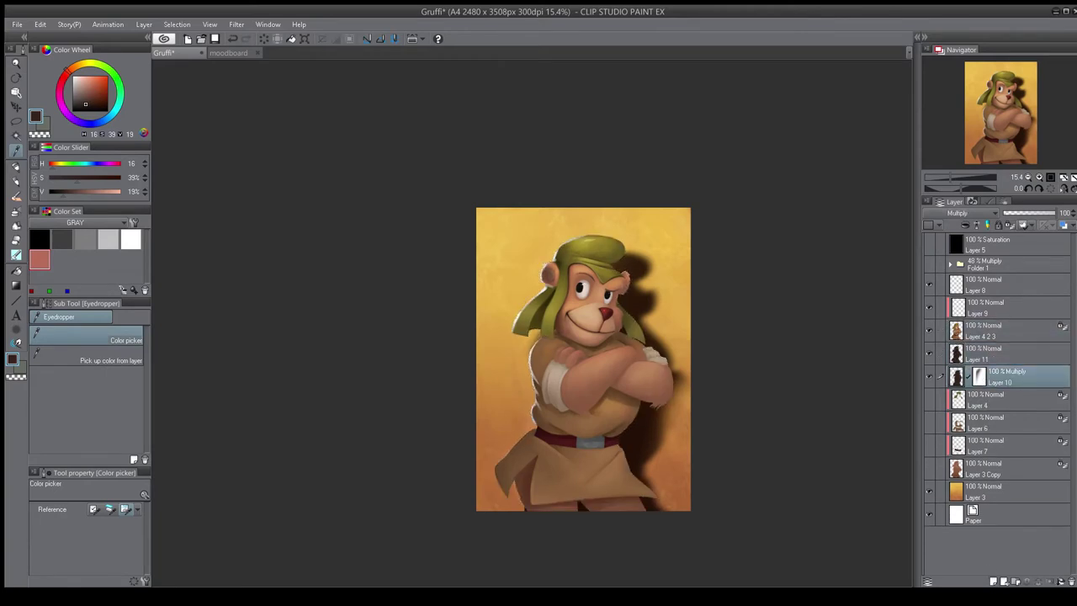
left_click(1071, 581)
left_click(980, 353)
key("k")
left_click_drag(761, 204, 775, 219)
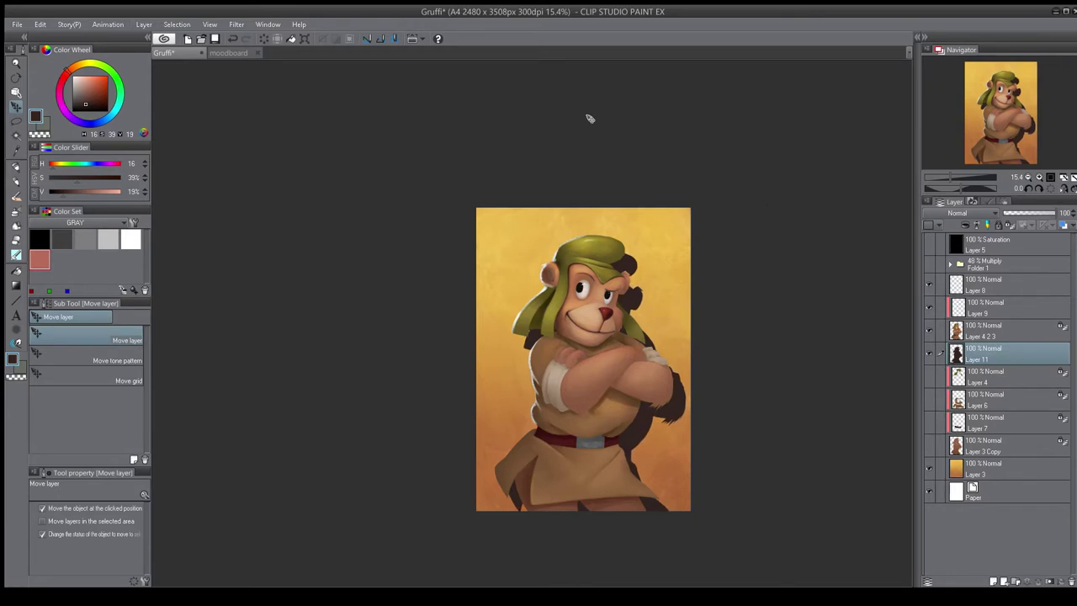
- Set the new silhouette layer to Multiply and blur its edges
left_click(939, 257)
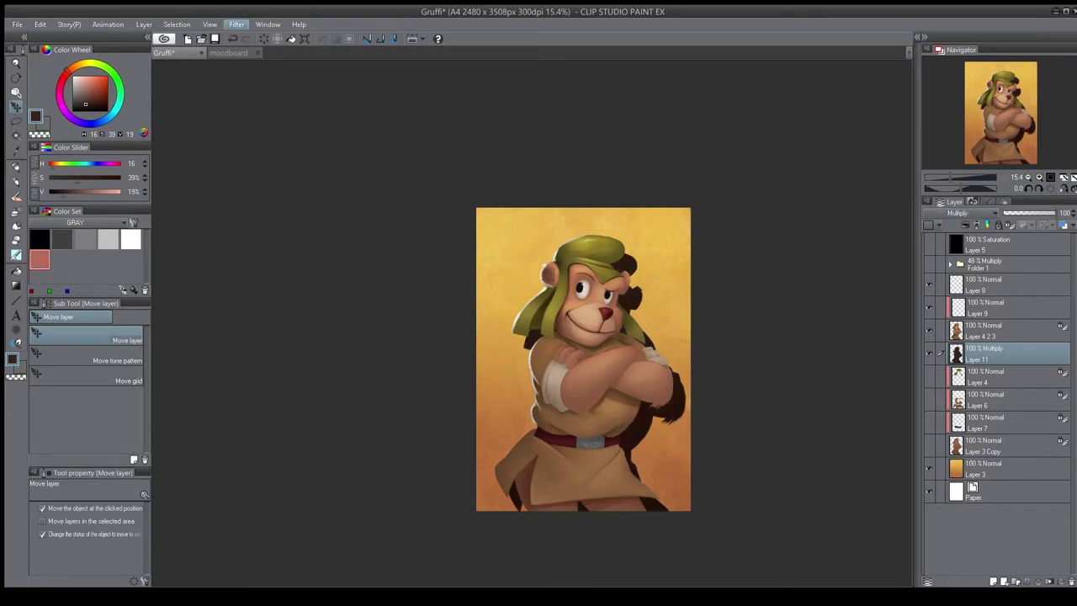
left_click(337, 62)
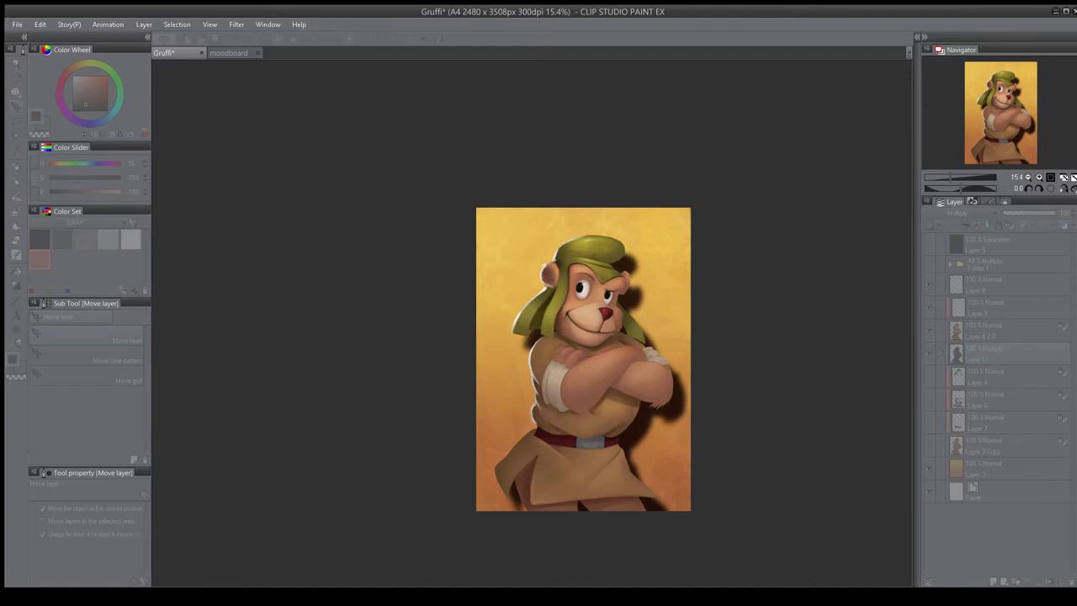
left_click(556, 56)
- Fine-tune the blurred shadow's offset behind the character, checking it in the mirrored view
left_click_drag(634, 304, 641, 309)
key("h")
key("h")
left_click_drag(572, 385, 556, 377)
key("h")
key("h")
- Paint a thin white rim light on Layer 9 along the shadow-side edge of the hat, ear and hat flap
left_click(980, 312)
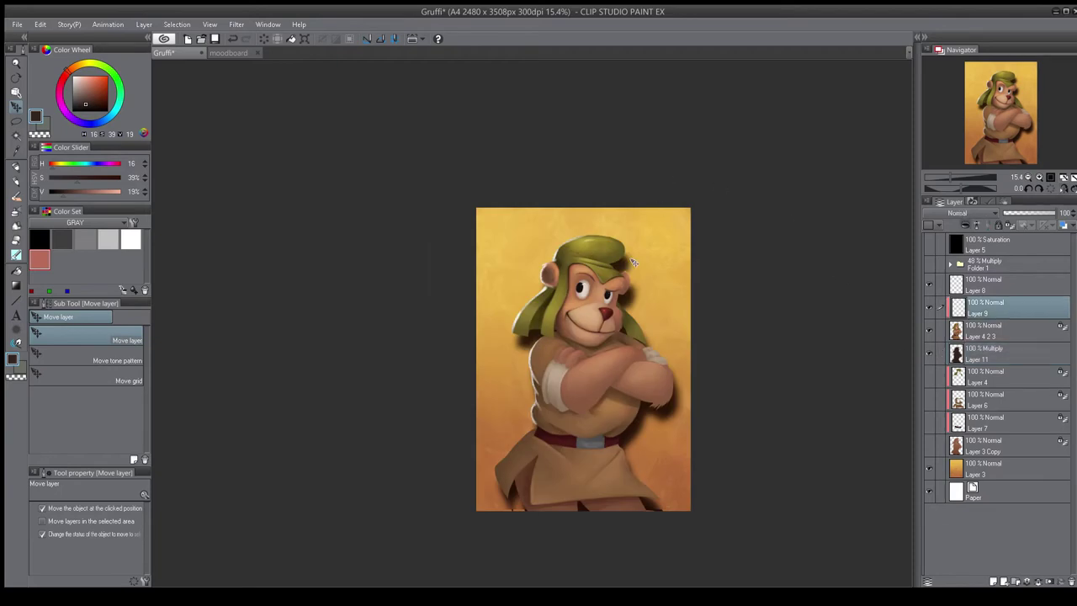
scroll(670, 323, "up", 4)
key("b")
key("h")
left_click(131, 239)
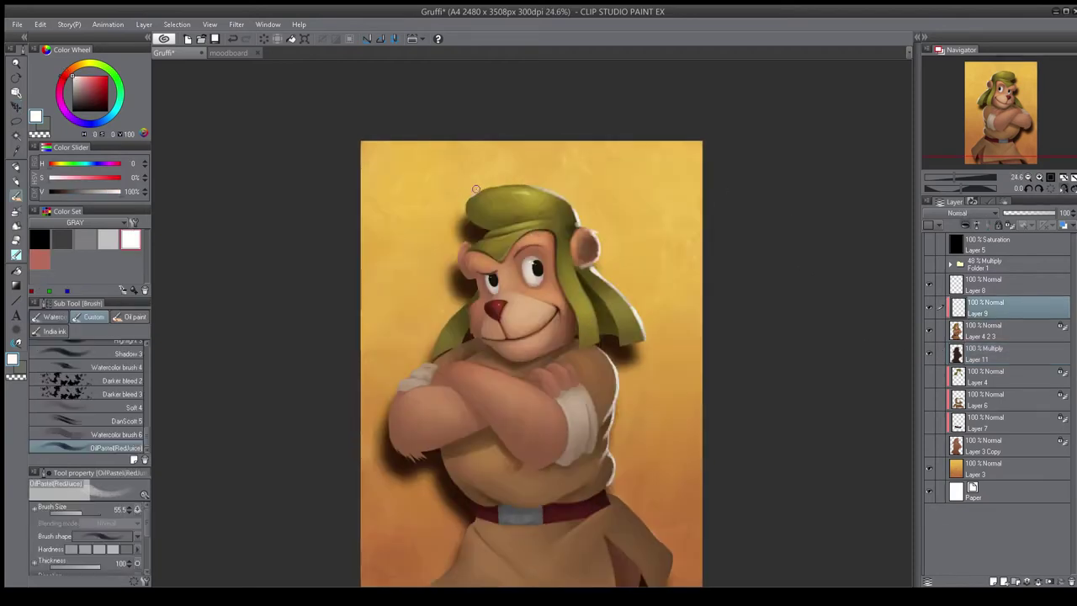
key("[")
key("[")
key("[")
key("[")
key("[")
left_click_drag(477, 297, 435, 344)
scroll(462, 312, "down", 2)
key("h")
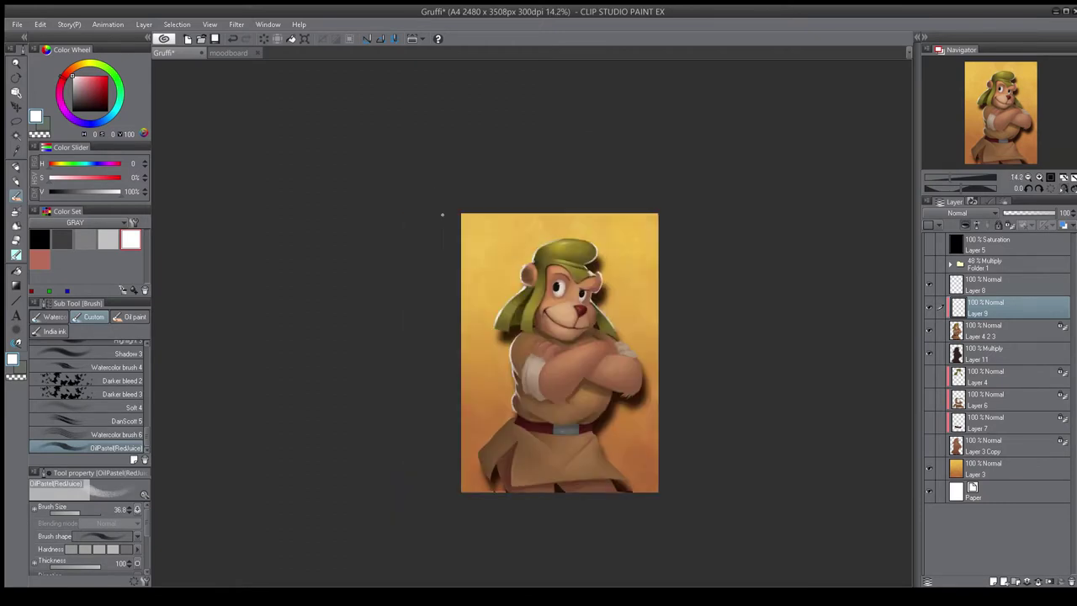
- Erase the white rim light from the character's left contour on Layer 9 with an enlarged Soft eraser
scroll(481, 248, "up", 1)
key("e")
key("]")
mouse_move(523, 244)
left_mouse_down()
mouse_move(487, 295)
mouse_move(478, 347)
left_mouse_up()
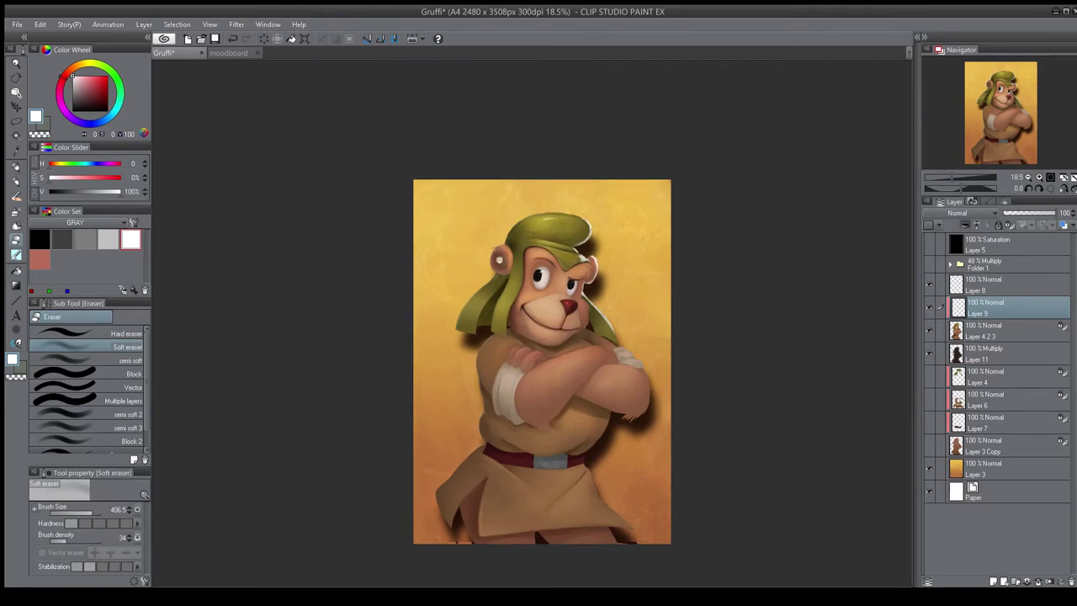
scroll(549, 186, "down", 1)
key("h")
key("h")
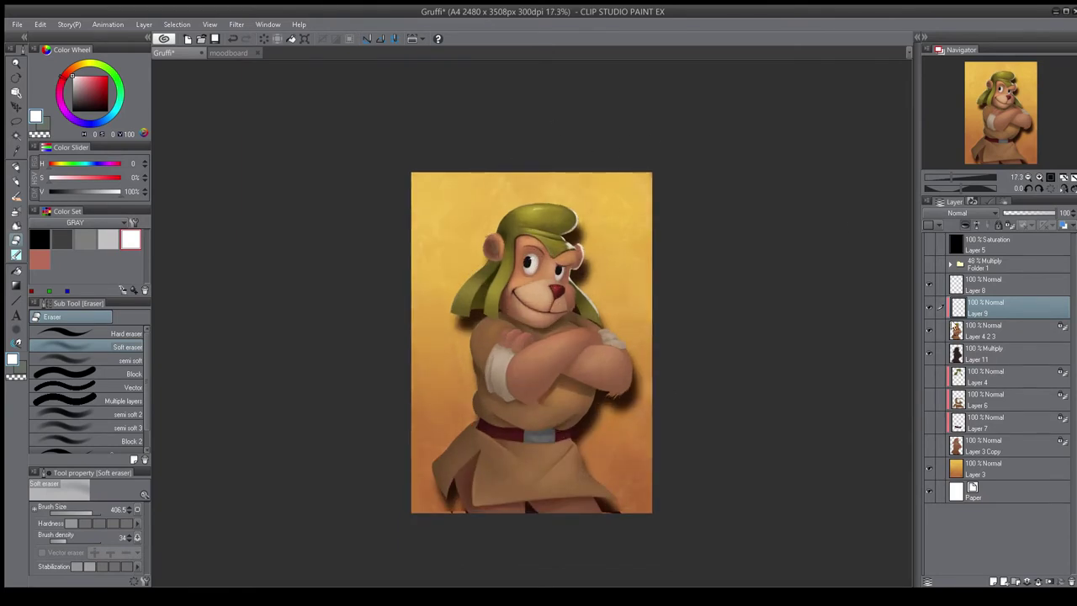
- Move the shadow on Layer 11 slightly up and right
left_click(984, 354)
key("k")
left_click_drag(518, 515, 526, 507)
key("h")
key("h")
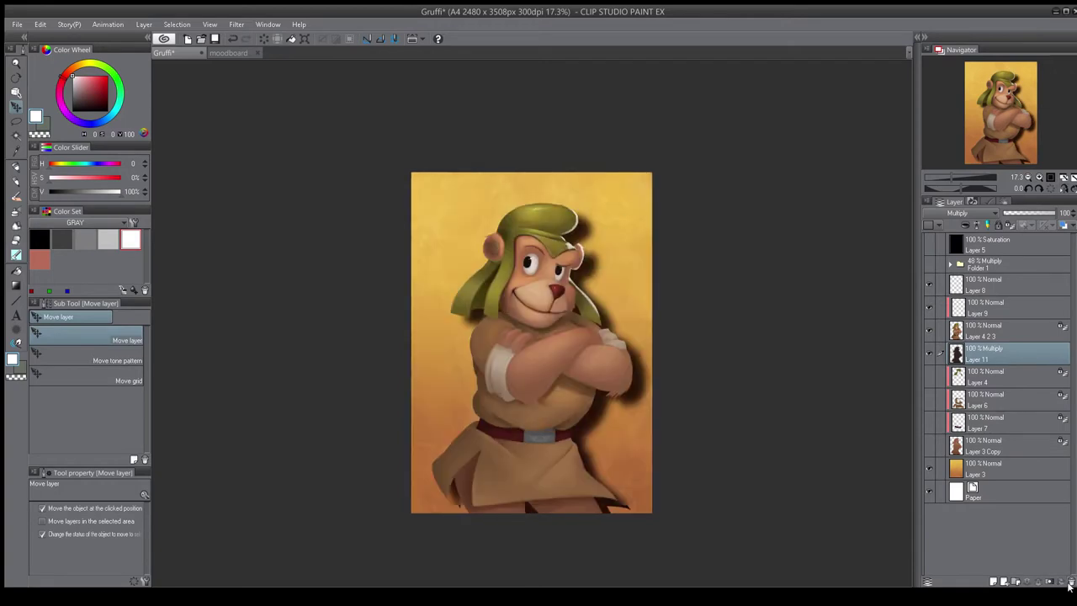
- Delete the cast shadow layer and undo the recent rim light changes
left_click(1070, 583)
key("ctrl+z")
key("ctrl+z")
left_click(1065, 580)
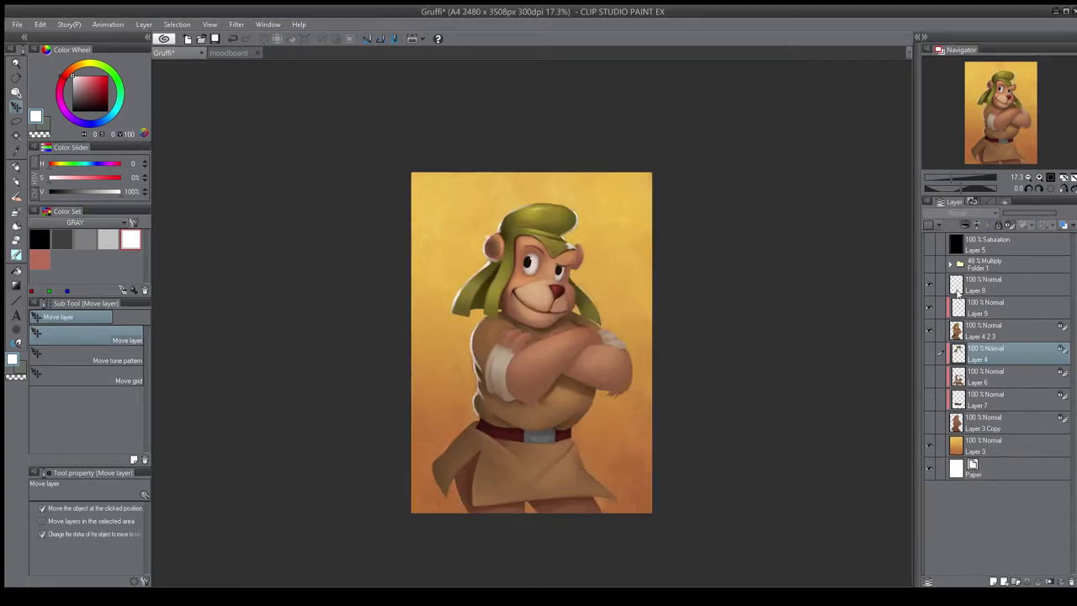
- Extend the white rim light on Layer 9 down the left edge of the skirt with the OilPastel(RedJuice) brush
left_click(980, 307)
key("e")
scroll(510, 465, "up", 2)
key("b")
mouse_move(460, 411)
left_mouse_down()
mouse_move(407, 473)
mouse_move(408, 451)
mouse_move(427, 505)
left_mouse_up()
key("ctrl+z")
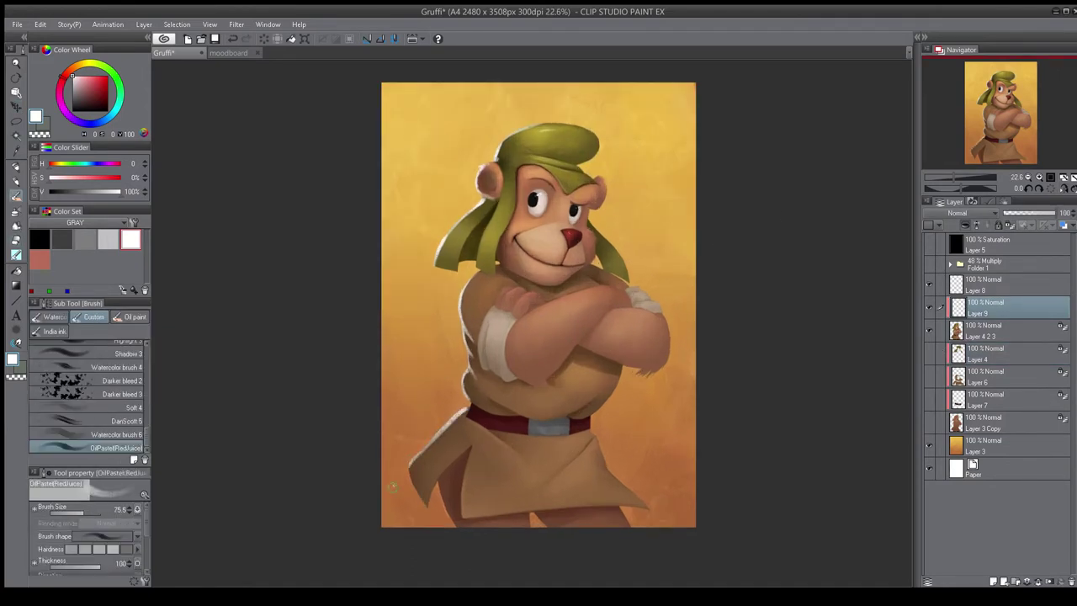
scroll(478, 456, "down", 2)
scroll(580, 421, "up", 2)
- Darken the shading around the eyes on Layer 4 2 3 with the Soft 4 brush in dark brown
key("h")
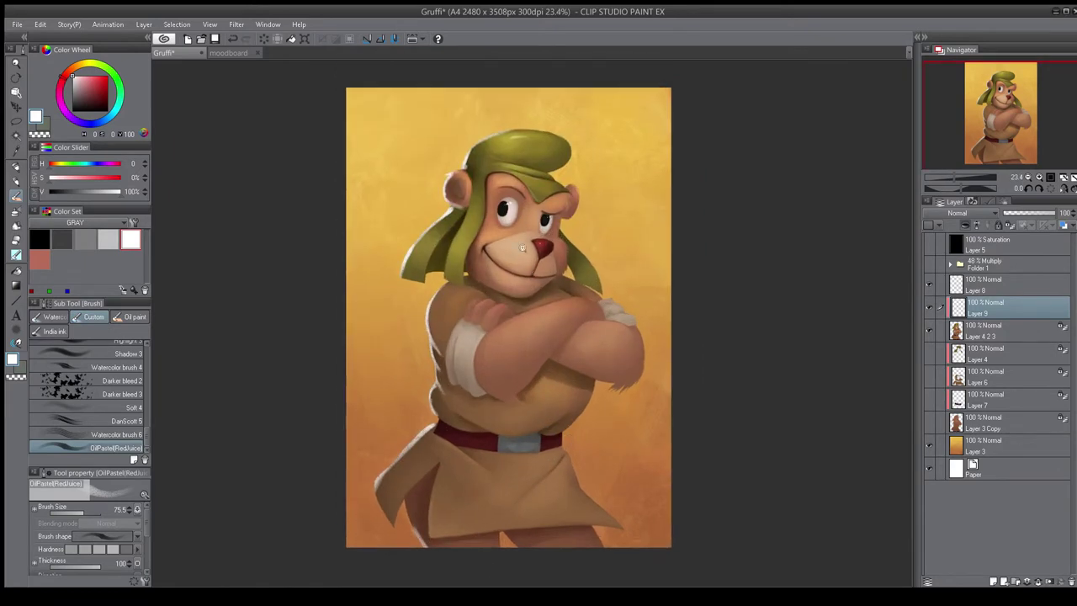
scroll(404, 220, "up", 3)
left_click(105, 407)
left_click(68, 70)
left_click(86, 103)
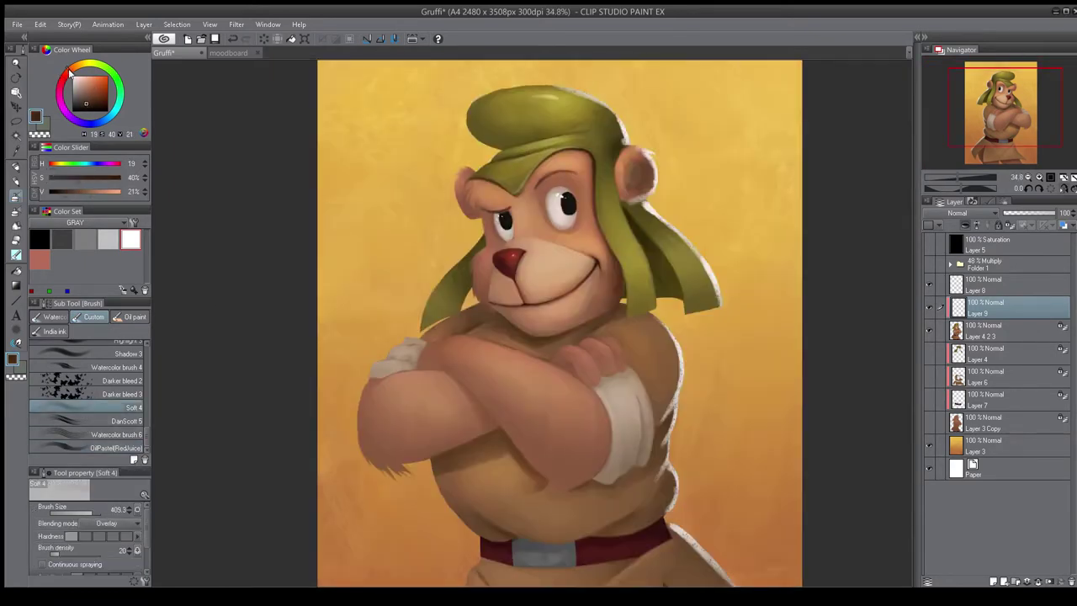
left_click(962, 332)
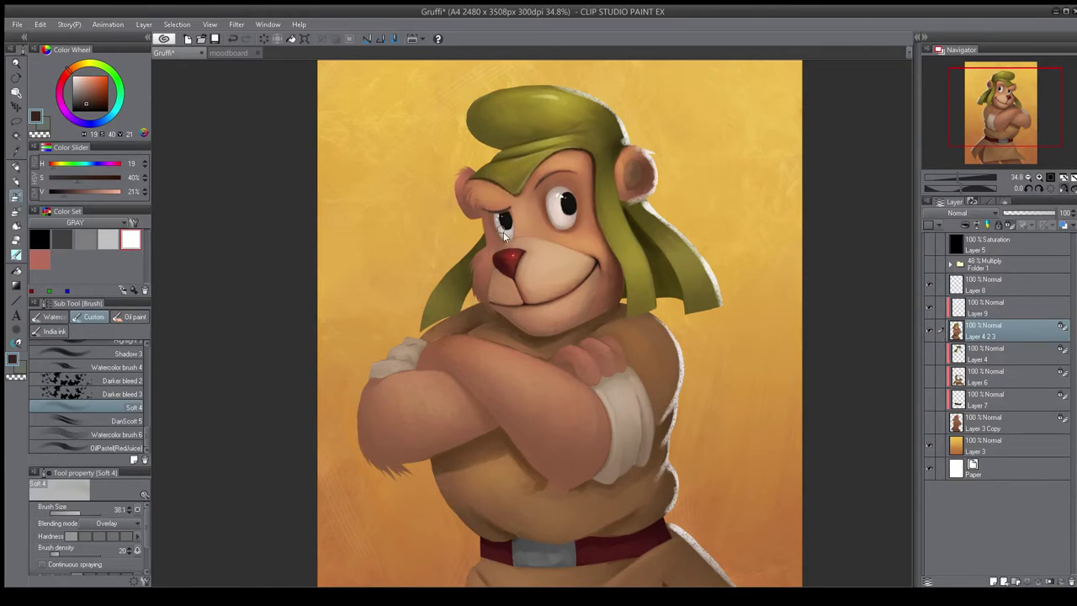
scroll(511, 229, "down", 4)
key("h")
scroll(524, 202, "up", 4)
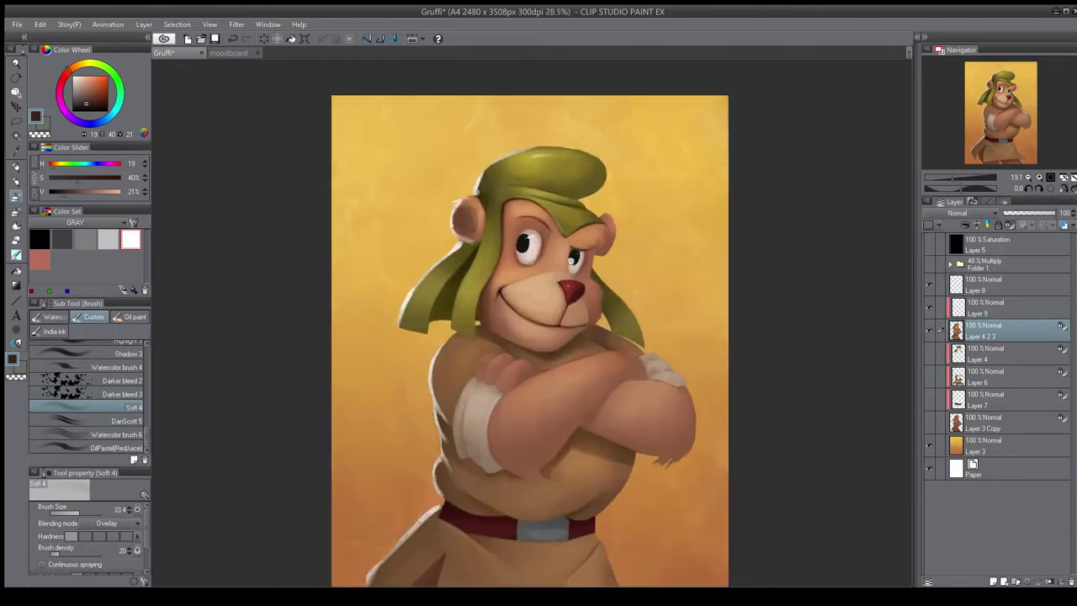
key("h")
key("]")
scroll(526, 223, "up", 1)
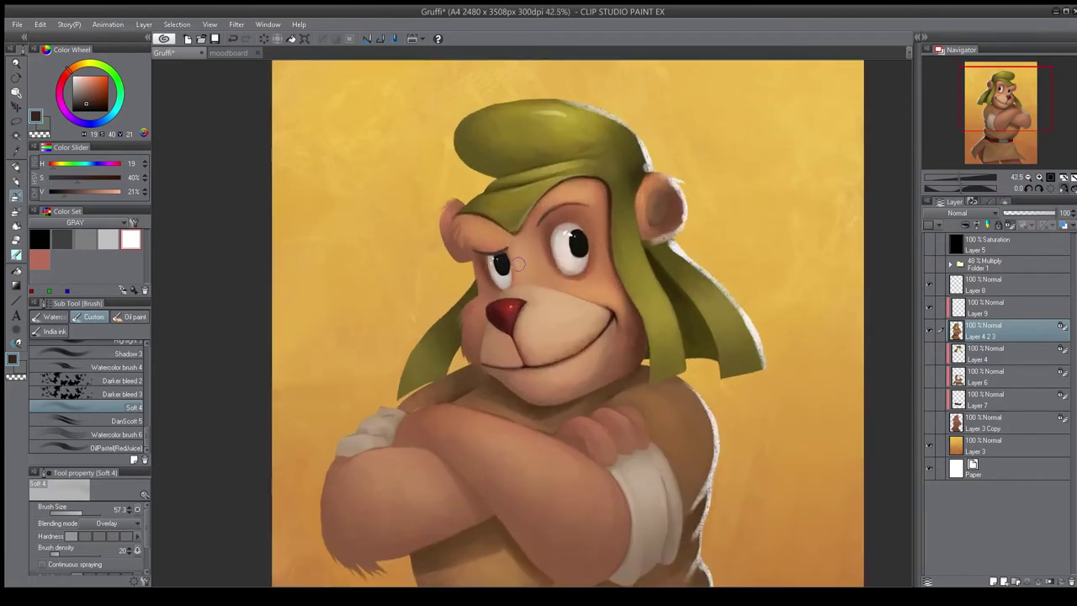
- Deepen the shadows on the lower face and between the crossed arms with an enlarged Soft 4 brush
scroll(496, 253, "up", 2)
key("]")
scroll(479, 269, "down", 5)
key("h")
scroll(478, 288, "up", 3)
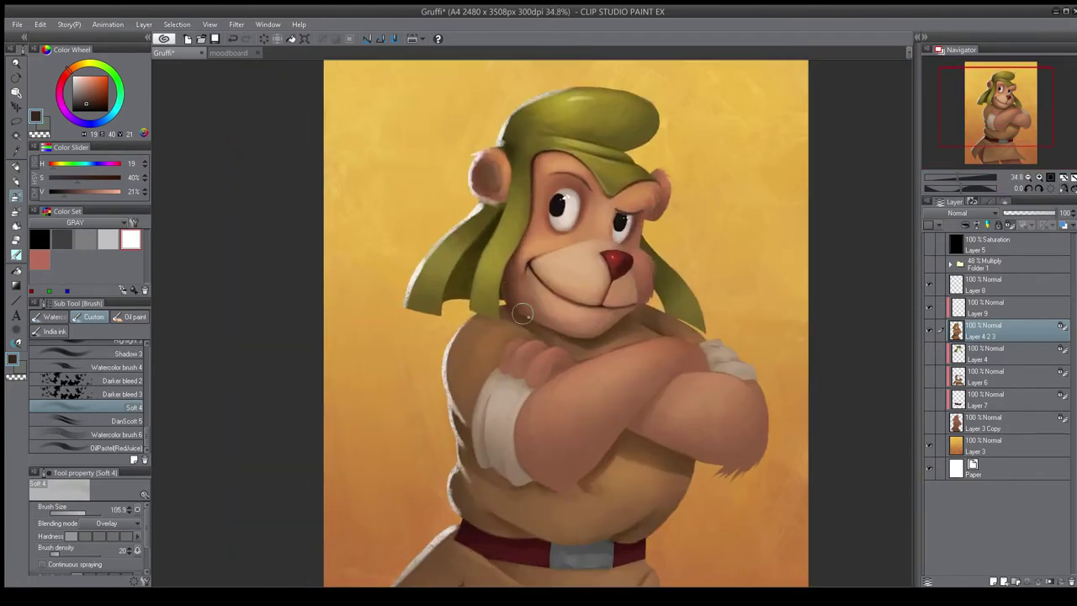
key("h")
scroll(589, 221, "down", 4)
scroll(425, 309, "up", 3)
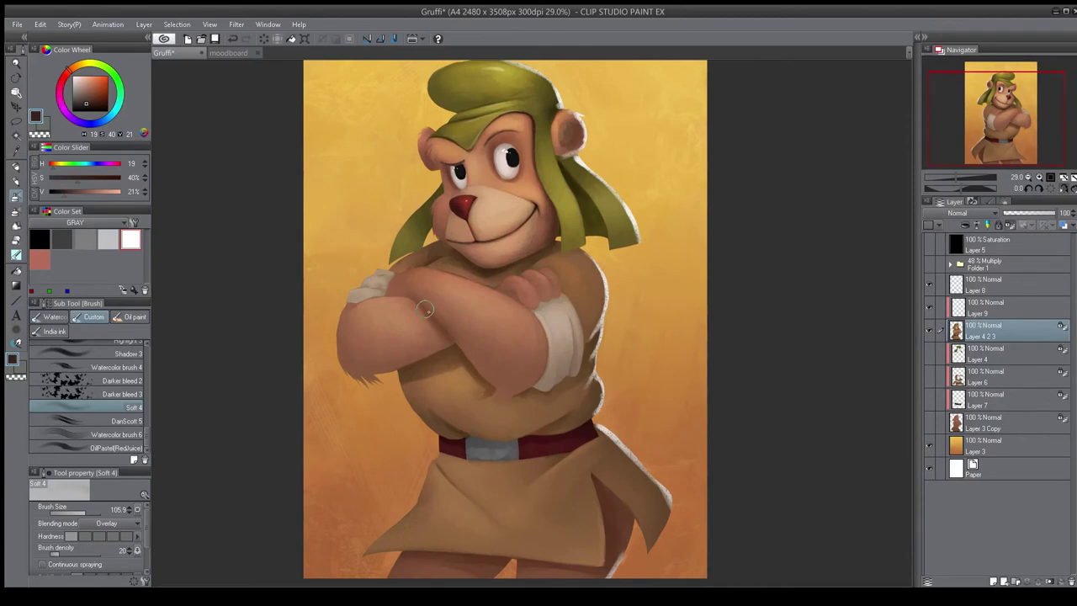
scroll(511, 392, "down", 3)
key("h")
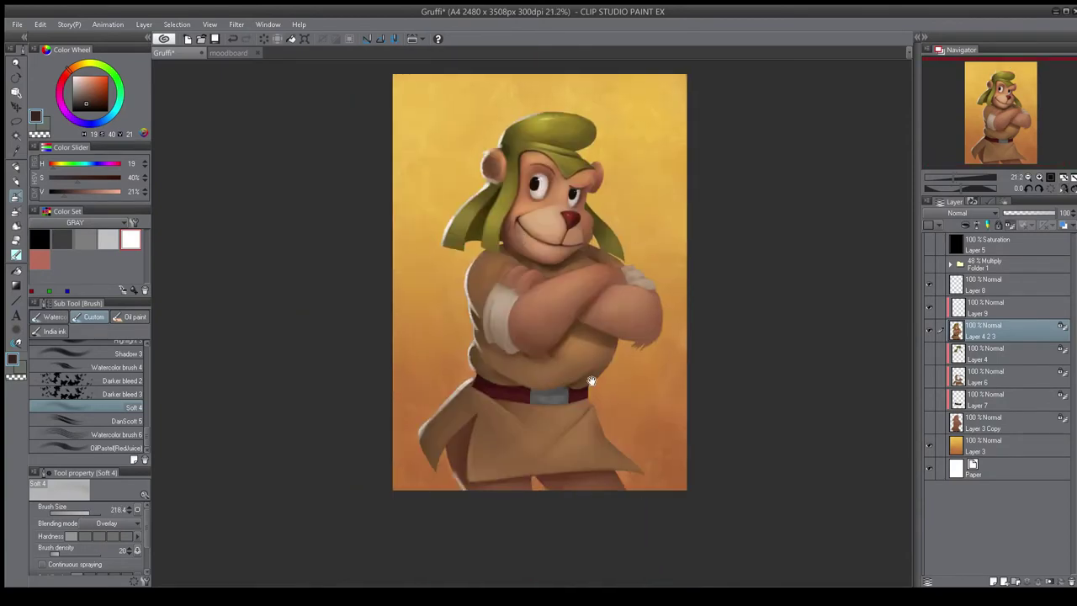
- Darken the elbow and the tunic beneath the crossed arms with a larger Soft 4 brush
scroll(413, 440, "up", 3)
key("]")
scroll(572, 418, "down", 3)
left_click_drag(523, 223, 572, 339)
key("h")
scroll(494, 421, "up", 3)
key("h")
scroll(148, 432, "up", 3)
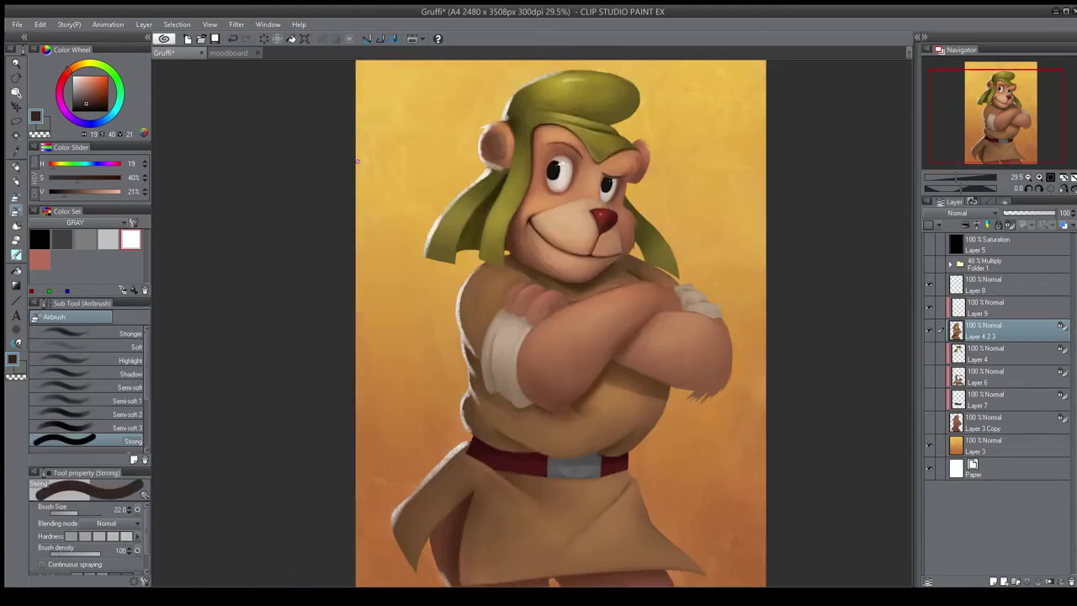
- Blend the light areas and lower edge of the skirt with the DanScott 5 brush in a sampled tan
left_click_drag(148, 432, 147, 437)
left_click(125, 420)
scroll(519, 430, "up", 4)
left_click_drag(583, 539, 564, 376)
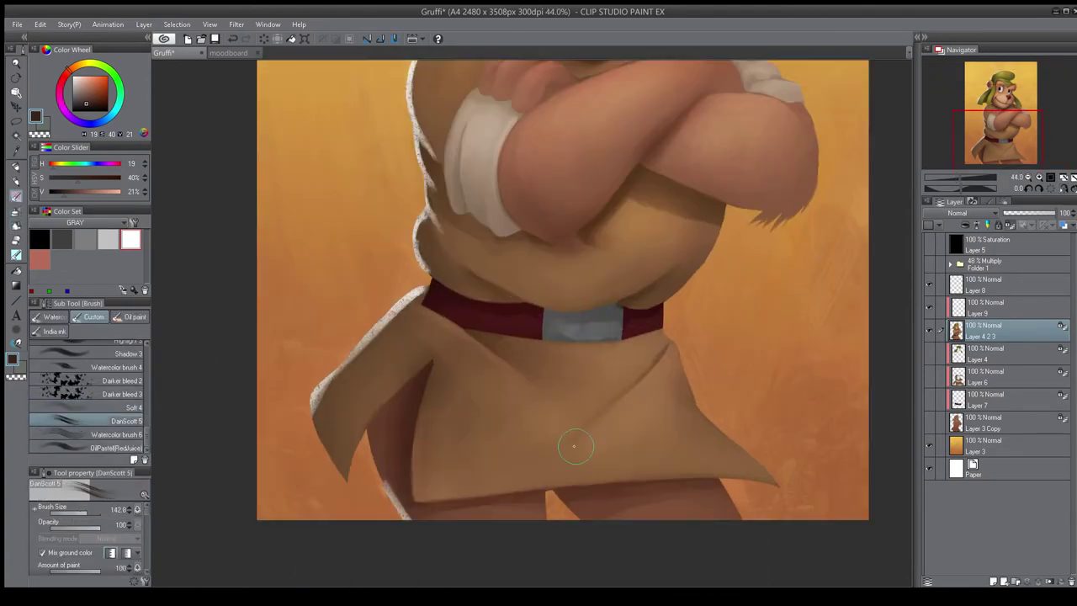
left_click(609, 433, "alt")
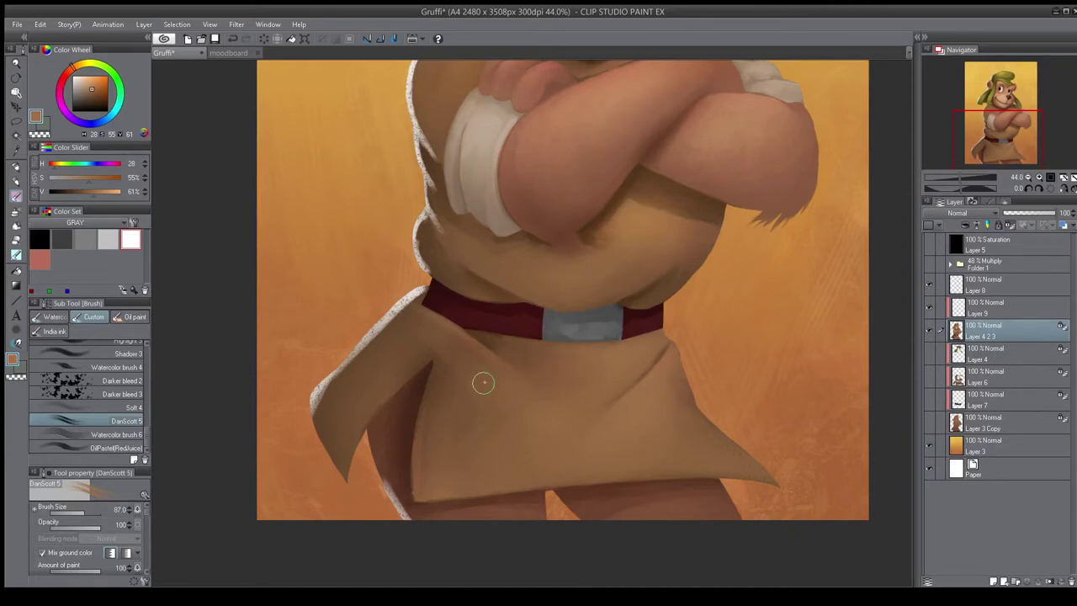
scroll(480, 380, "down", 3)
key("h")
scroll(480, 379, "up", 3)
scroll(148, 363, "up", 3)
scroll(148, 363, "up", 2)
- Soften the skirt folds below the belt with the Transparent watercolor 4 brush and browns sampled from the skirt
left_click(92, 345)
left_click(393, 337, "alt")
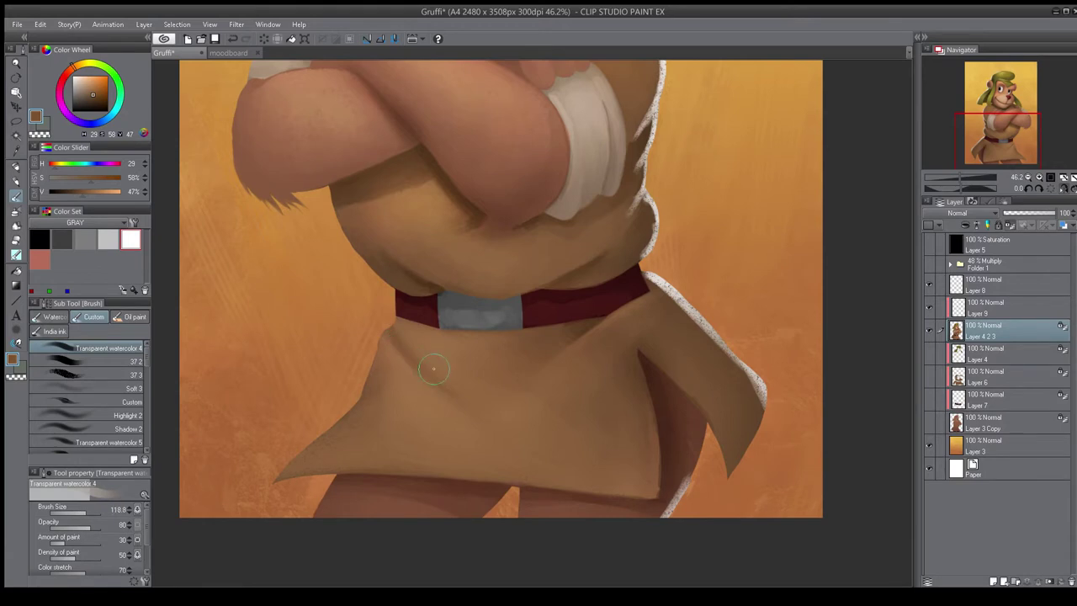
scroll(391, 330, "down", 4)
key("h")
scroll(621, 384, "up", 4)
left_click(637, 402, "alt")
scroll(616, 434, "down", 4)
scroll(618, 431, "up", 3)
left_click(630, 383, "alt")
scroll(652, 402, "down", 4)
left_click_drag(647, 433, 648, 418)
scroll(646, 417, "up", 3)
- Refine the skirt's right side below the belt with the 37 3 brush at an enlarged size
left_click(105, 375)
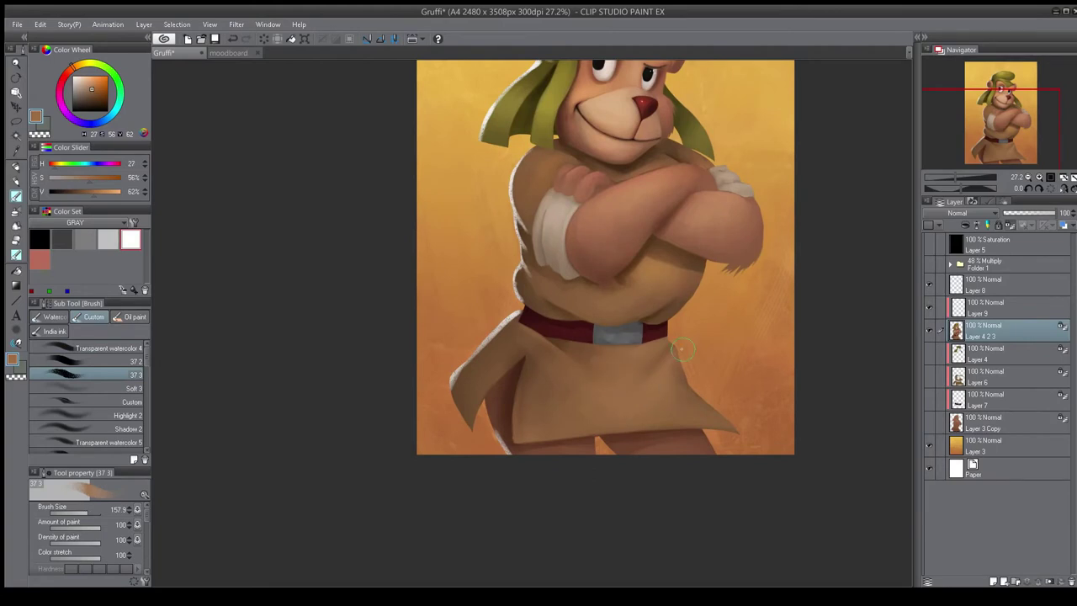
key("]")
scroll(670, 399, "down", 4)
key("h")
key("h")
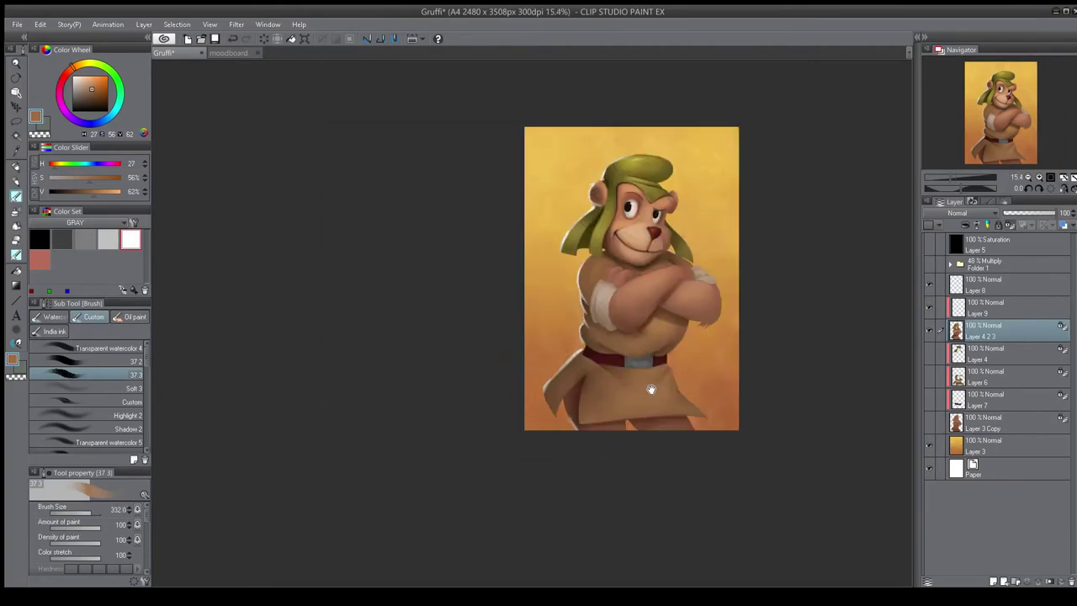
left_click_drag(651, 389, 626, 410)
scroll(656, 349, "up", 3)
left_click_drag(671, 339, 656, 402)
scroll(656, 401, "up", 3)
- Add white rim light to the wrist wrap and outermost finger on Layer 9 with the OilPastel(RedJuice) brush
left_click(131, 239)
left_click(985, 308)
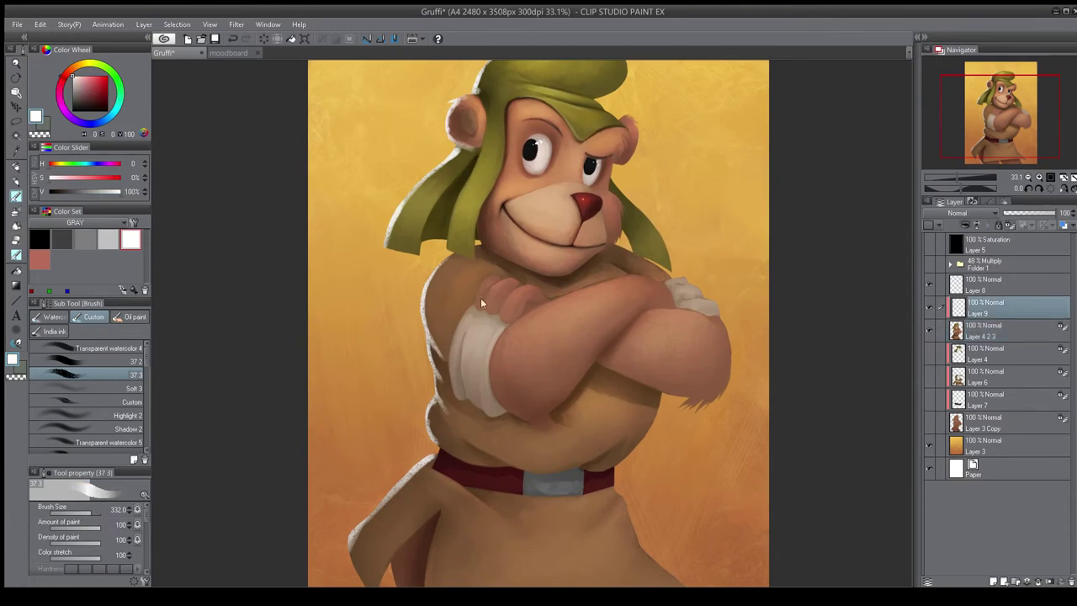
left_click_drag(146, 370, 146, 449)
left_click(114, 447)
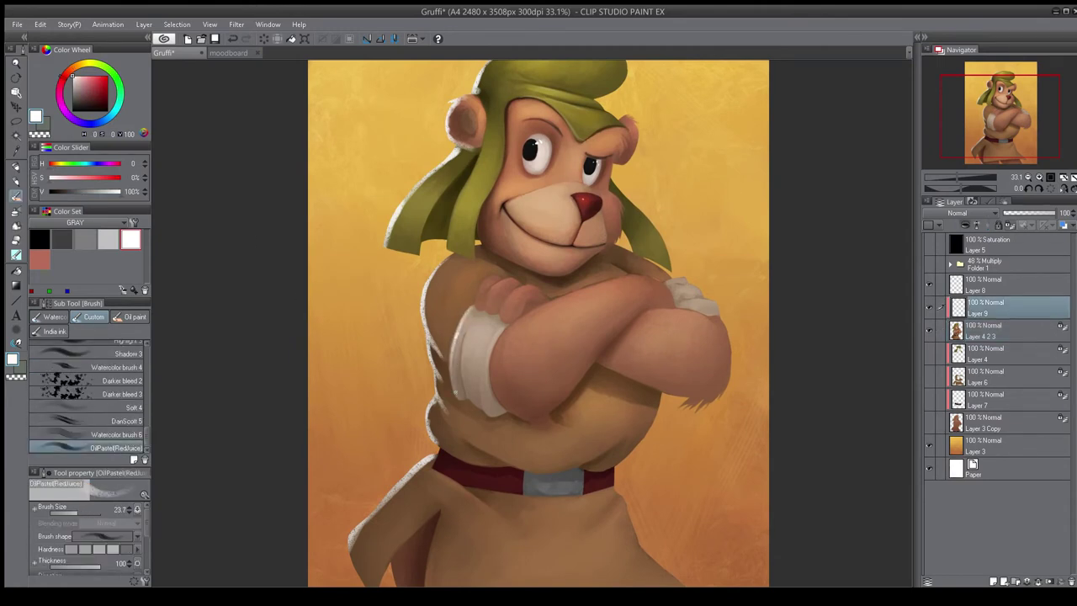
scroll(458, 396, "down", 2)
scroll(493, 303, "up", 3)
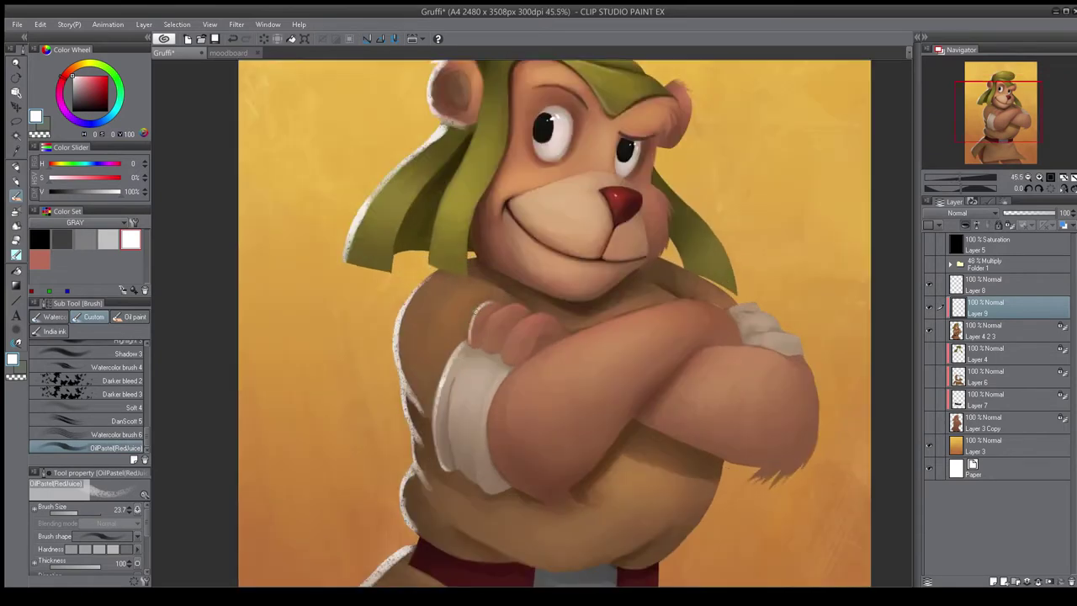
scroll(496, 343, "down", 3)
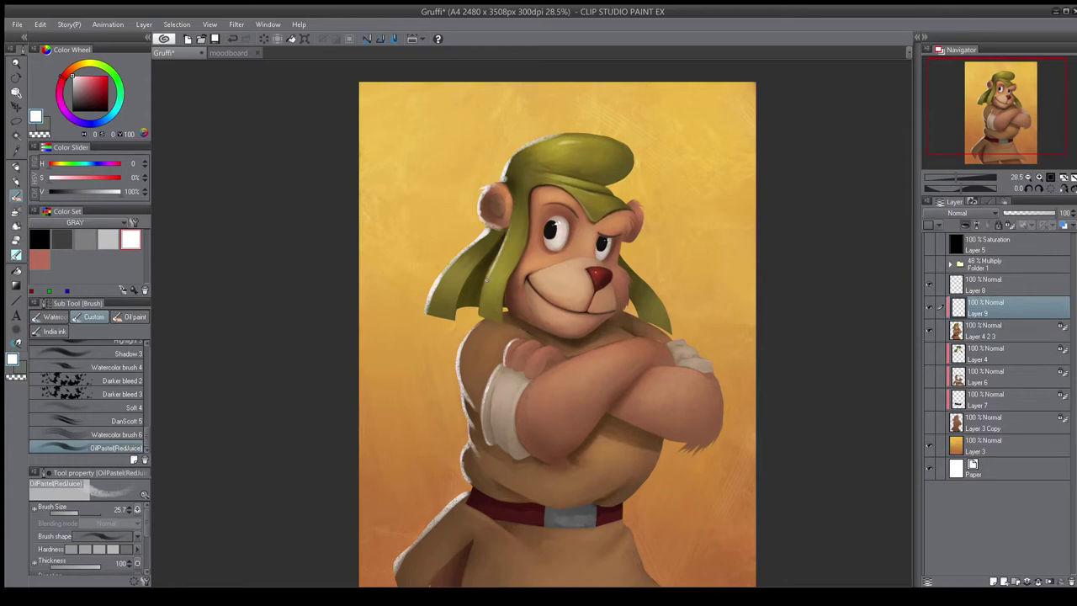
- Paint white rim light along the left edge of the front hat flap on Layer 9
scroll(467, 355, "down", 5)
key("h")
key("h")
scroll(510, 345, "up", 5)
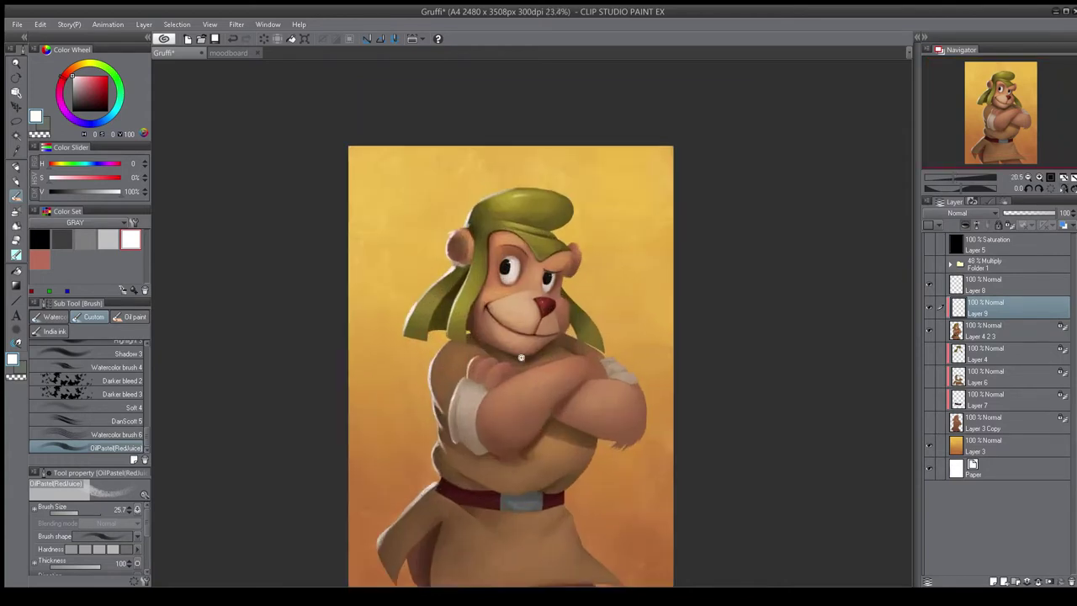
left_click_drag(523, 285, 531, 355)
key("h")
key("h")
scroll(497, 227, "up", 4)
scroll(500, 223, "down", 4)
left_click_drag(516, 502, 526, 325)
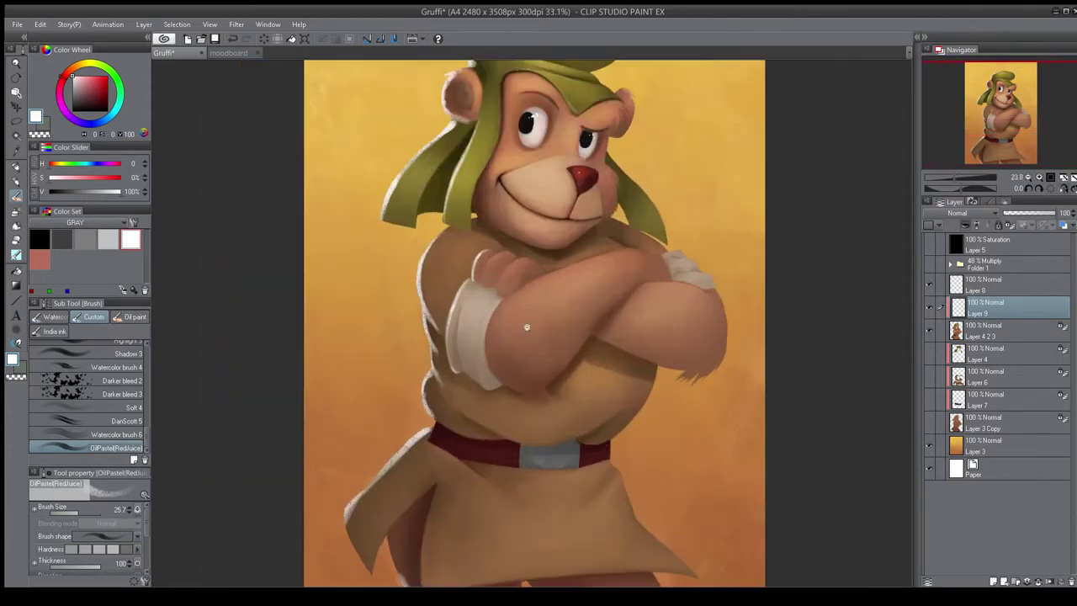
scroll(525, 311, "up", 4)
- Shade between the fingers on Layer 4 2 3 with a small Soft 4 brush in a darkened, sampled skin tone
key("b")
key("b")
key("b")
left_click(129, 407)
left_click(538, 387, "alt")
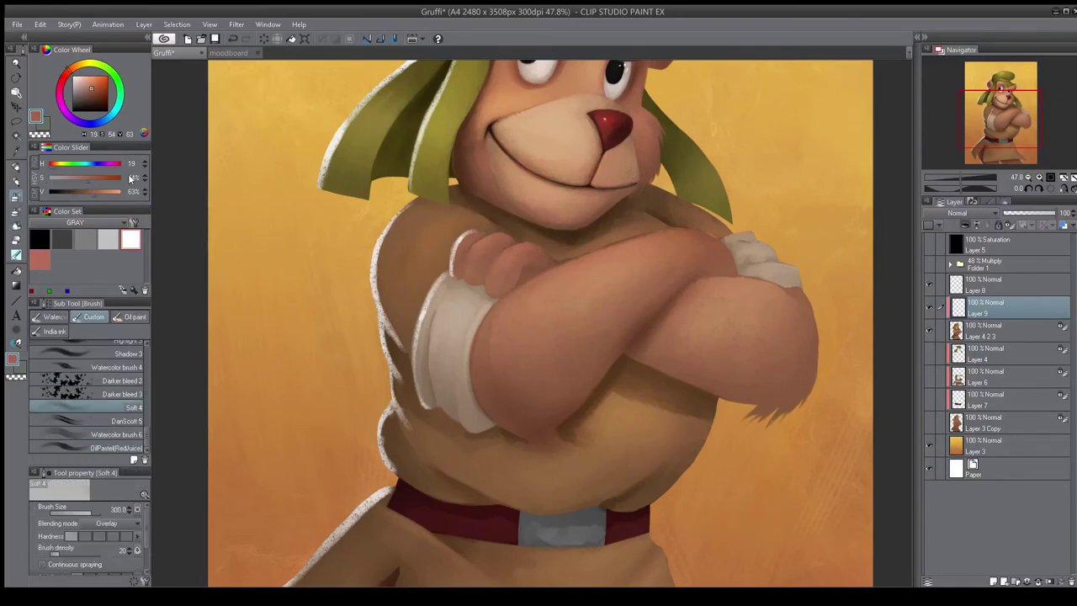
left_click_drag(81, 192, 68, 191)
left_click_drag(73, 179, 91, 181)
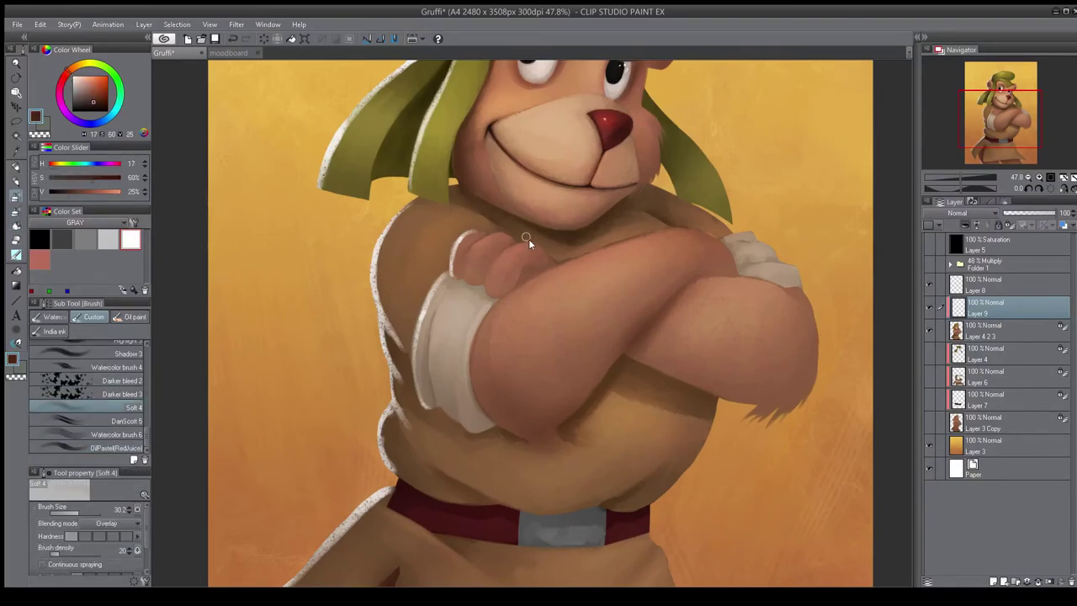
left_click(992, 331)
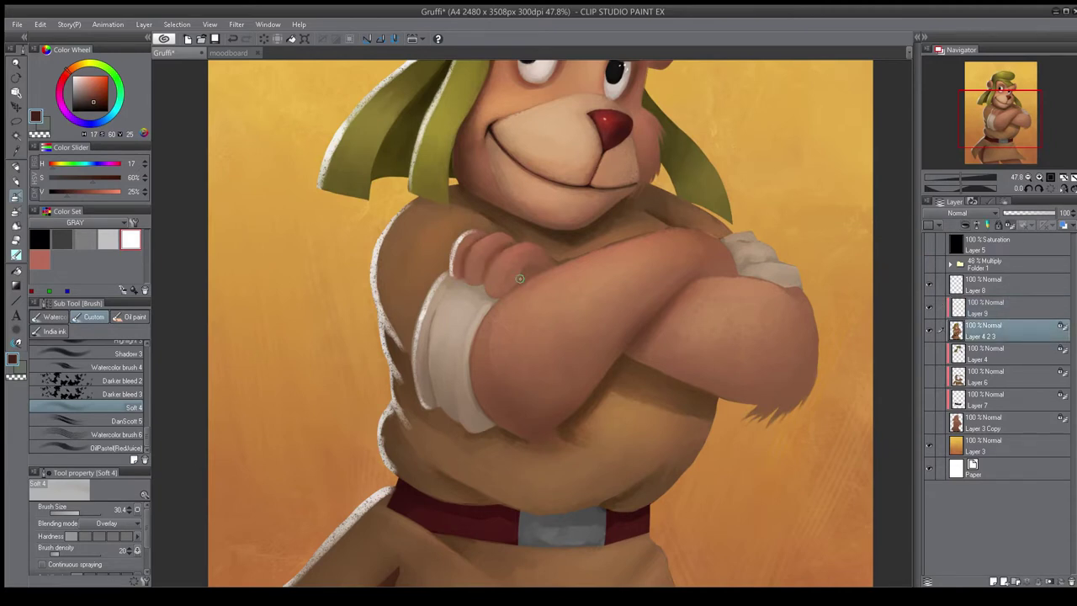
- Define the finger shapes with the 37 3 brush in a sampled skin tone
scroll(140, 398, "up", 3)
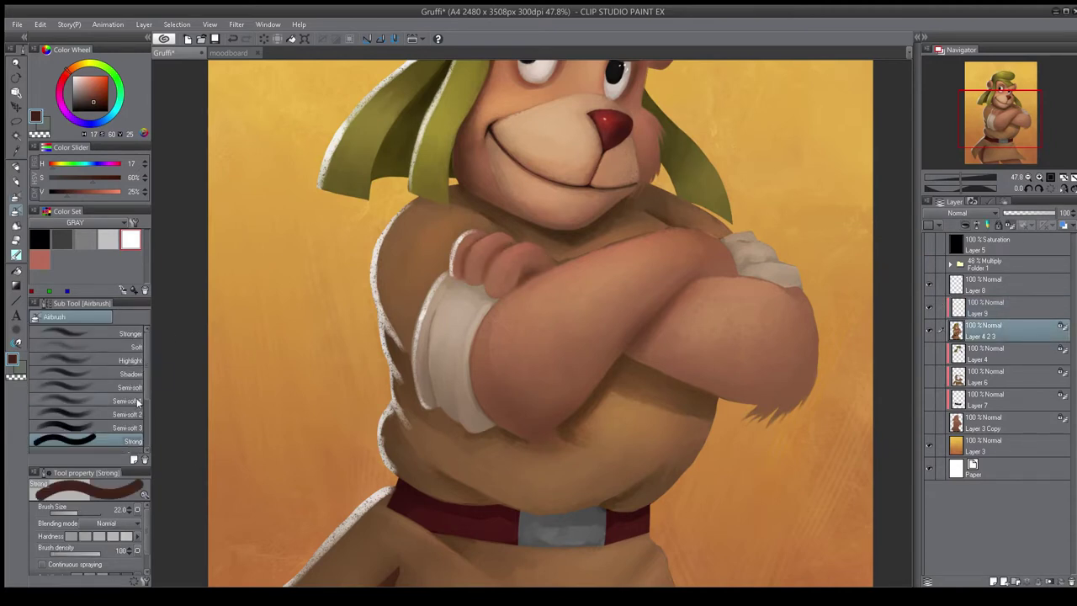
scroll(140, 399, "up", 5)
left_click(126, 375)
left_click(514, 252, "alt")
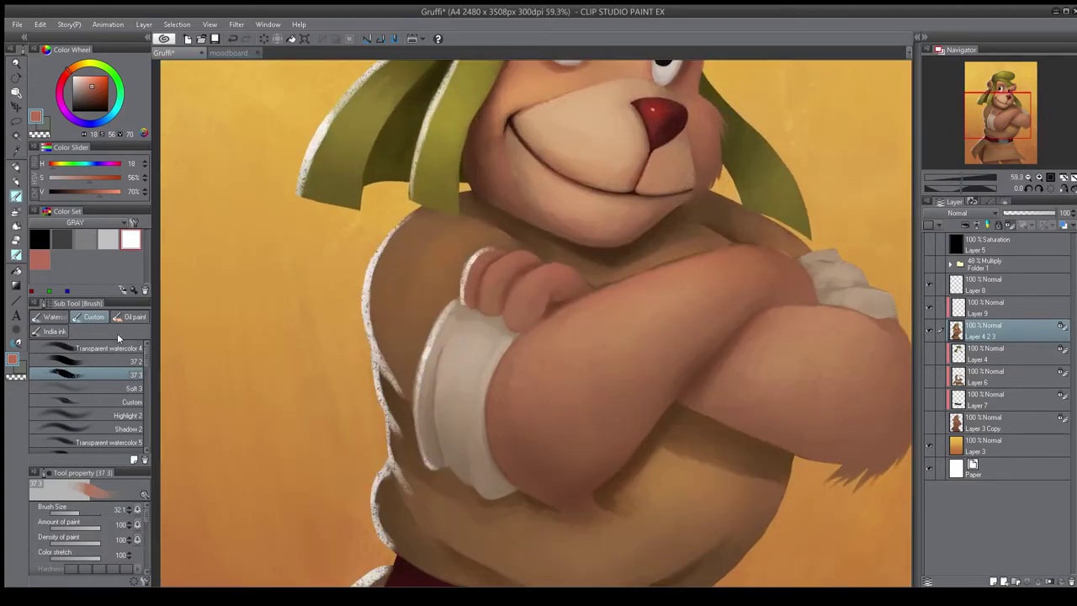
- Add white rim light to the left edges of the remaining fingers on Layer 9 with the OilPastel(RedJuice) brush
scroll(117, 387, "down", 5)
left_click(93, 448)
left_click(130, 240)
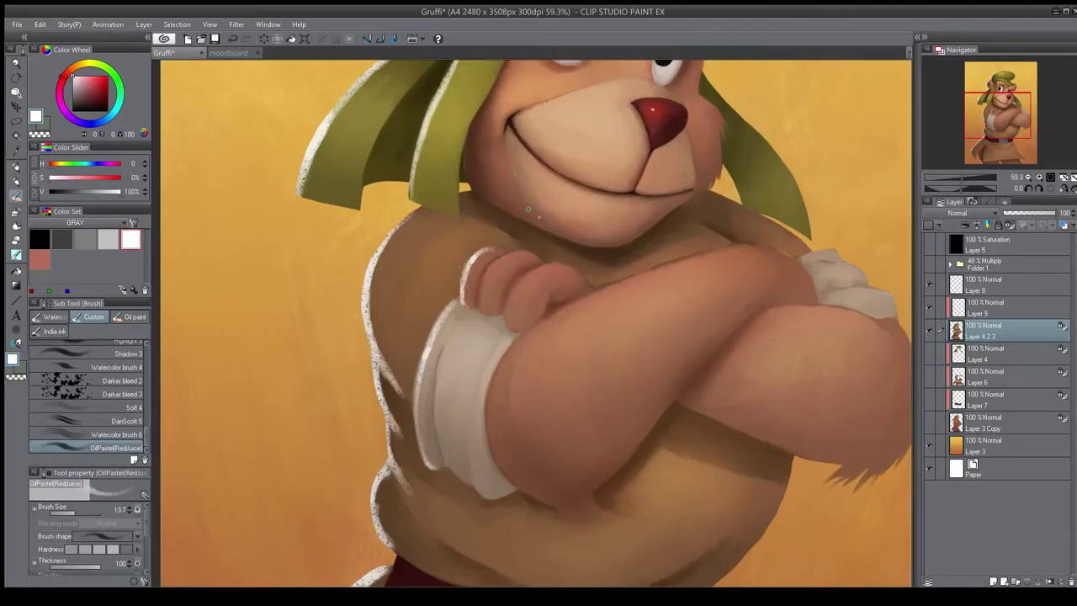
key("alt+bracketright")
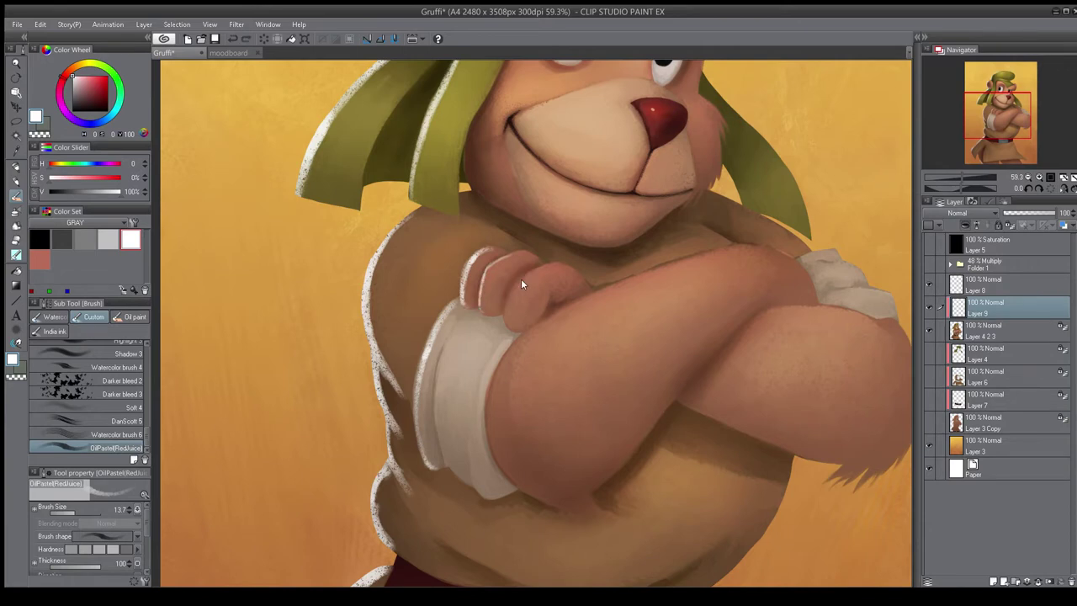
scroll(506, 313, "down", 1)
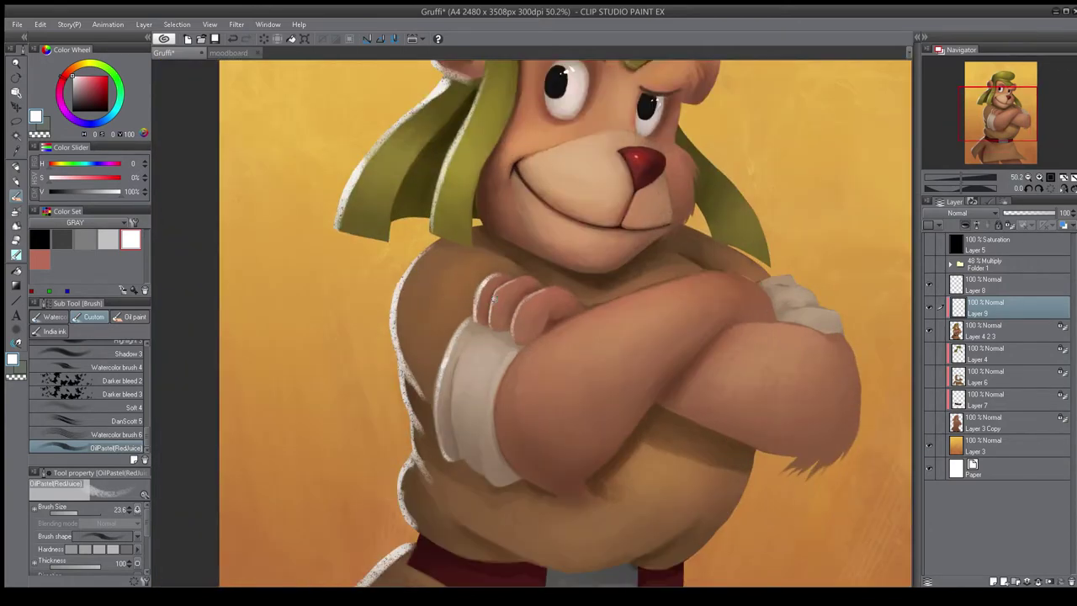
scroll(541, 288, "down", 2)
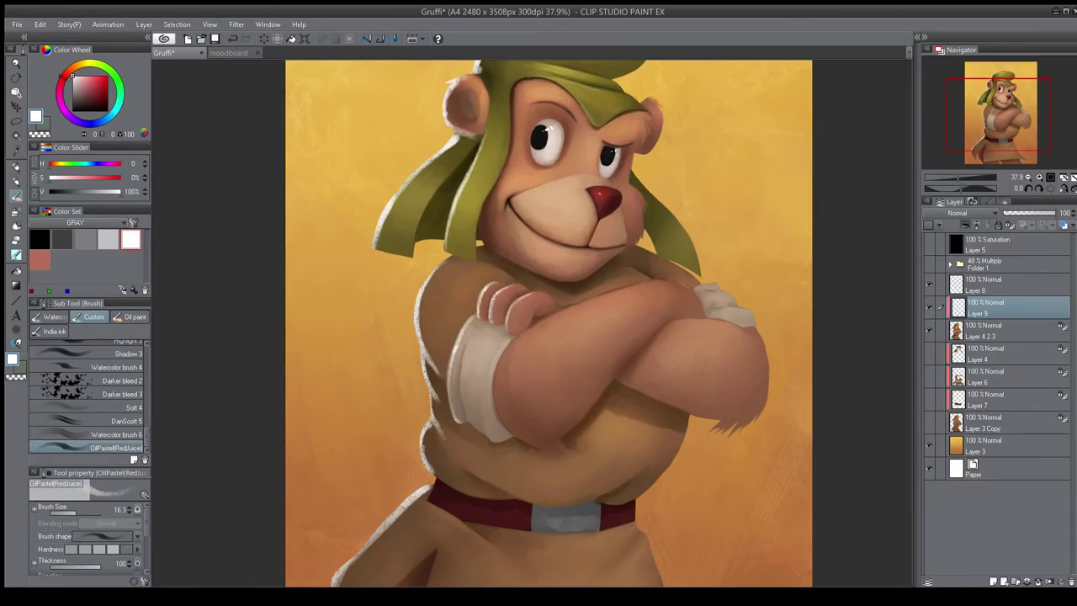
scroll(509, 319, "down", 4)
key("h")
key("h")
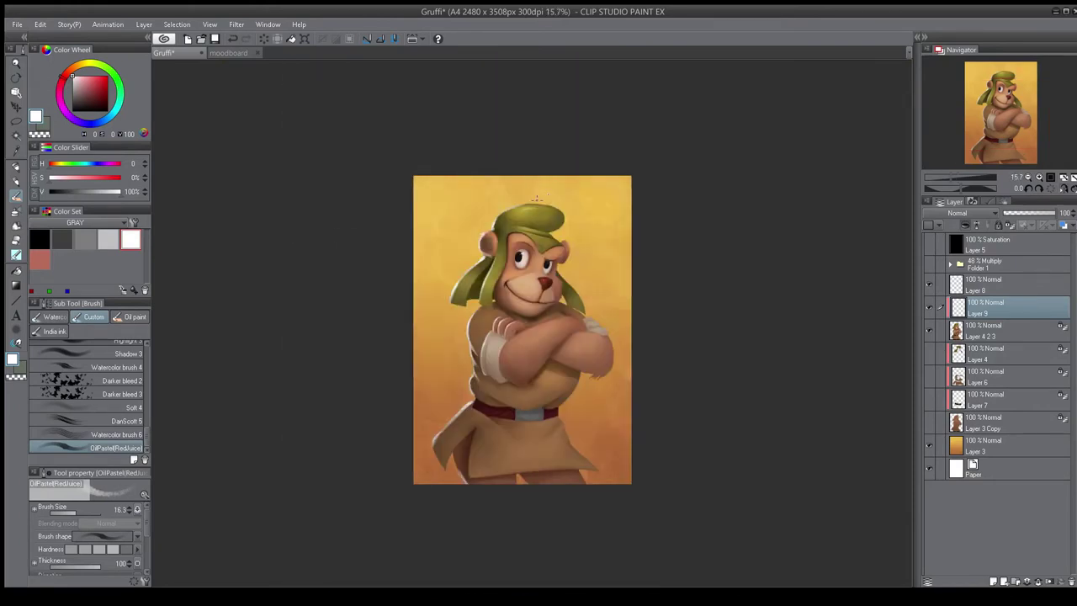
left_click_drag(449, 437, 453, 402)
scroll(453, 403, "up", 4)
scroll(414, 425, "down", 4)
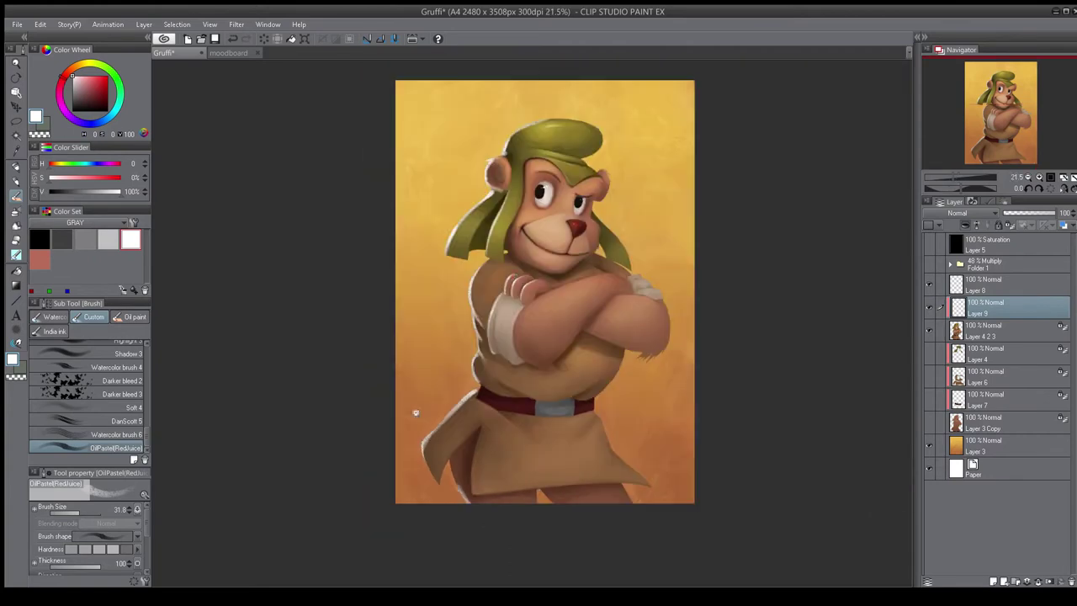
- Touch up the far hat flap beside the cheek on Layer 4 2 3 with sampled colours, viewing the canvas mirrored
scroll(579, 338, "up", 3)
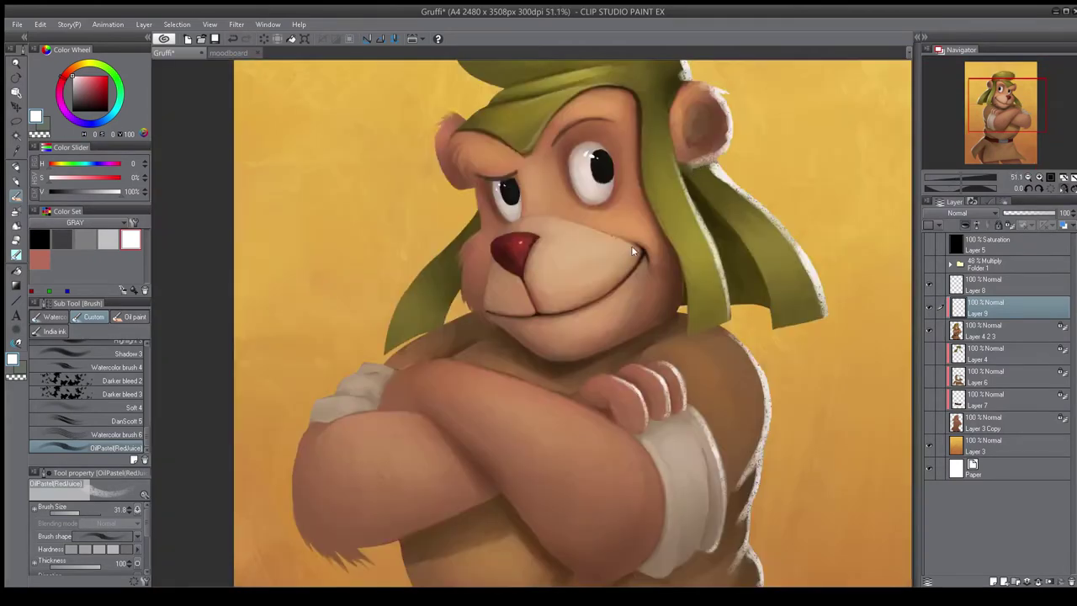
left_click(430, 288, "alt")
left_click(1006, 333)
left_click(410, 288, "alt")
left_click_drag(411, 277, 419, 297)
left_click(420, 295, "alt")
left_click(409, 295, "alt")
left_click(408, 304, "alt")
left_click(418, 224, "alt")
scroll(488, 253, "down", 2)
key("h")
scroll(505, 270, "down", 1)
key("h")
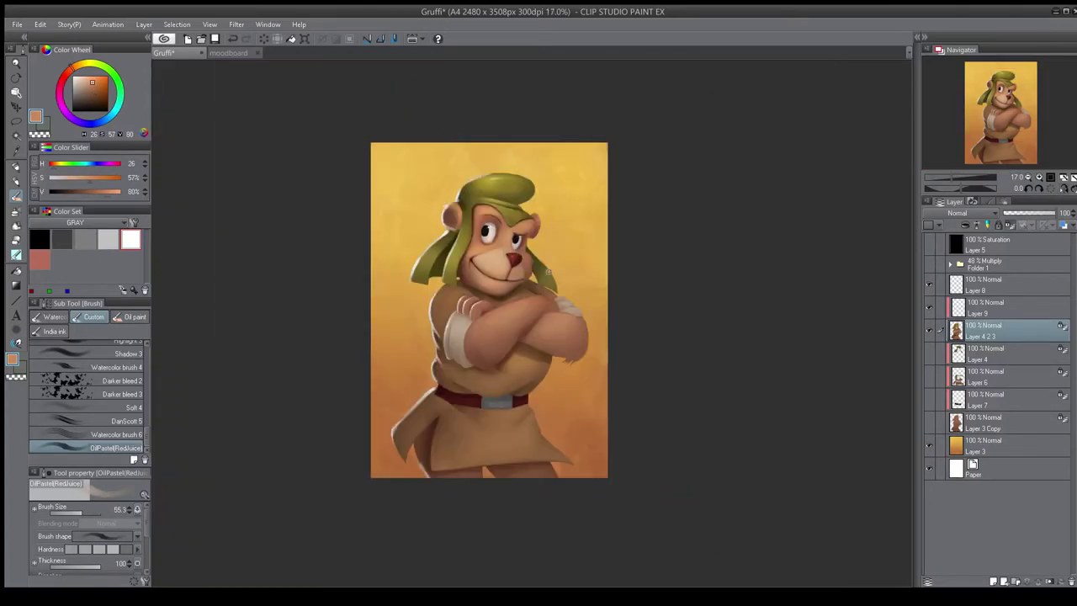
- Clean up the tunic between the fingers, chin and forearm with the OilPastel(RedJuice) brush in sampled browns
scroll(506, 274, "up", 3)
left_click_drag(545, 373, 565, 411)
scroll(539, 278, "up", 1)
left_click(509, 316, "alt")
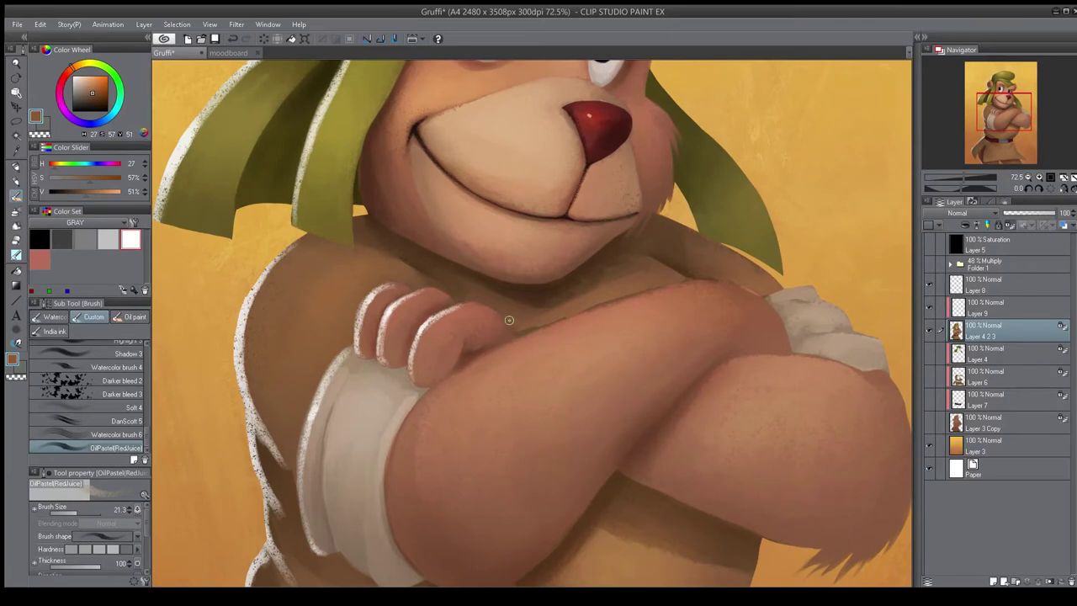
left_click(605, 301, "alt")
left_click(623, 305, "alt")
left_click(548, 328, "alt")
- Select the tunic area beside the fingers, paint it with a sampled brown and clear the selection
key("m")
mouse_move(506, 316)
left_mouse_down()
mouse_move(550, 323)
mouse_move(553, 298)
left_mouse_up()
key("b")
left_click(543, 318, "alt")
key("ctrl+d")
- Paint the tunic below the chin with a sampled light brown using the enlarged 37 3 brush on Layer 4 2 3
scroll(573, 279, "down", 5)
scroll(593, 330, "up", 3)
left_click(604, 318, "alt")
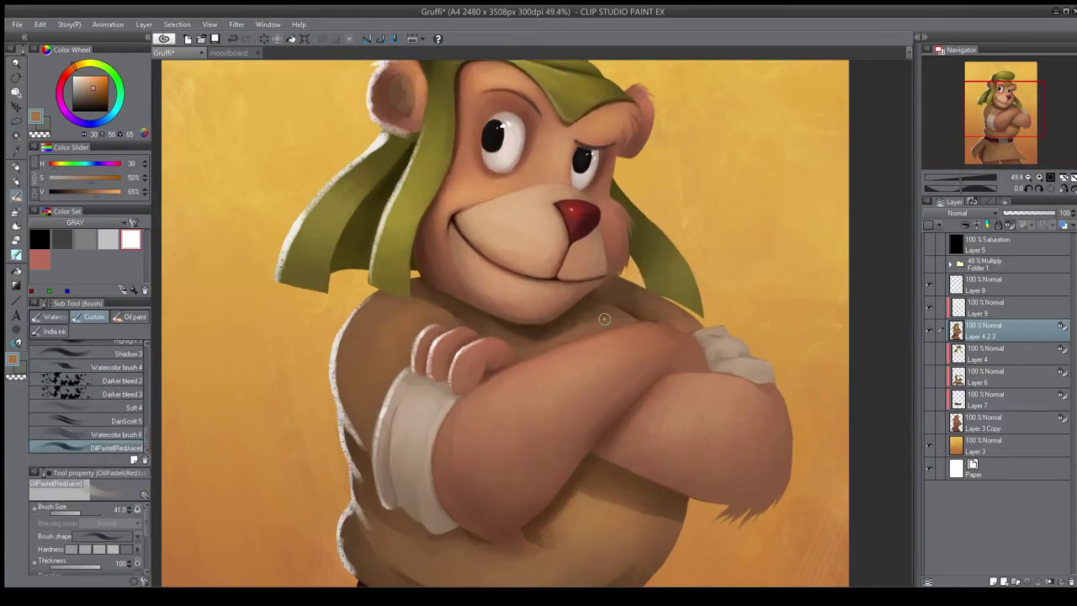
scroll(130, 349, "up", 5)
left_click(122, 355)
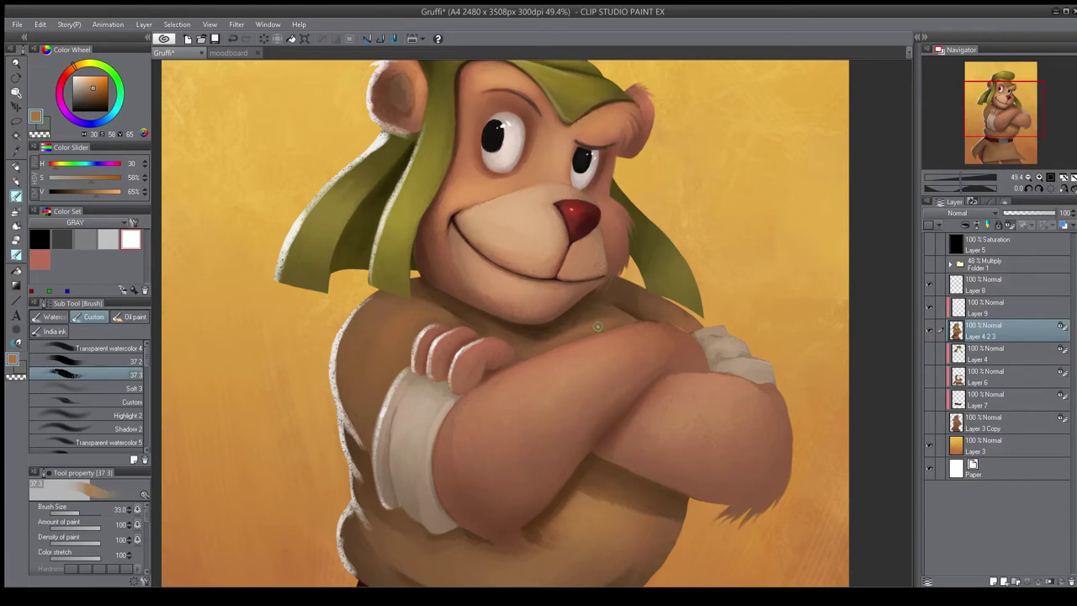
key("]")
key("h")
key("]")
key("]")
left_click_drag(557, 338, 581, 327)
key("h")
scroll(606, 316, "down", 3)
scroll(539, 370, "up", 4)
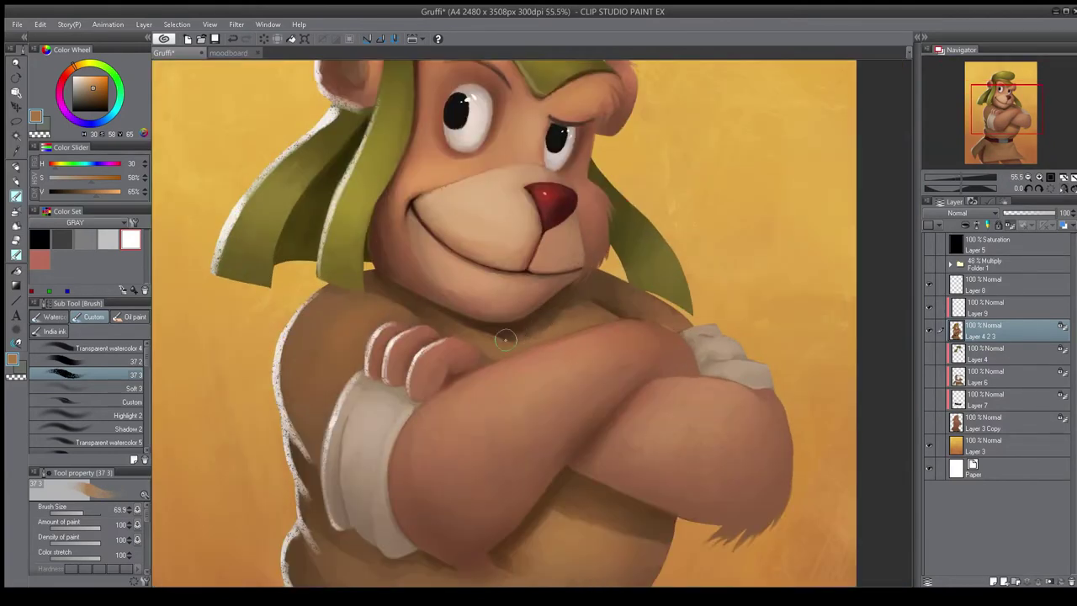
- Examine the whole bear figure in normal and mirrored view
key("ctrl+0")
scroll(532, 293, "up", 3)
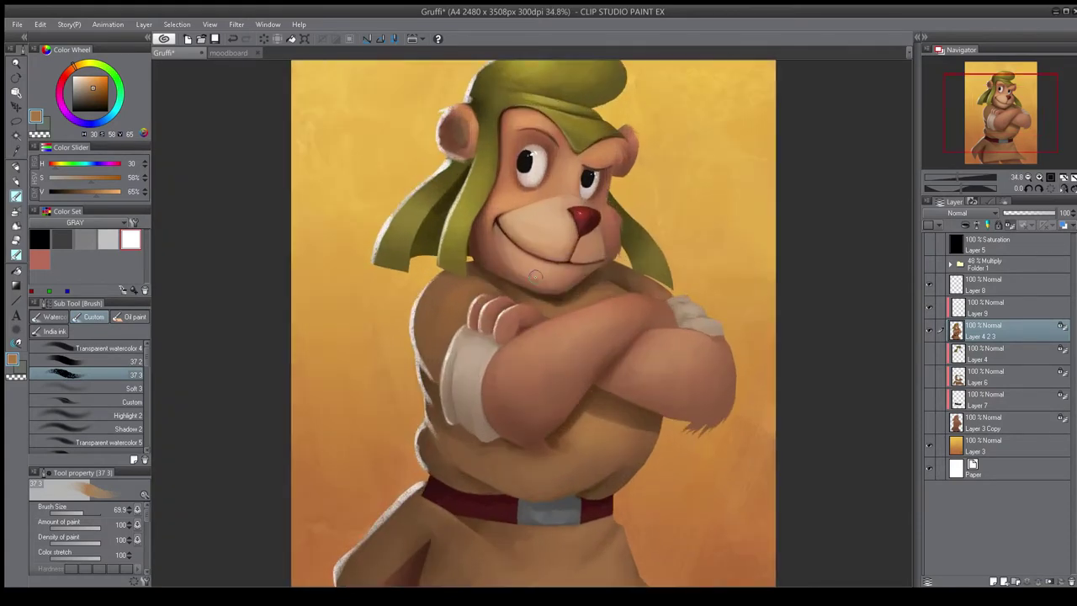
scroll(532, 293, "down", 1)
key("h")
key("h")
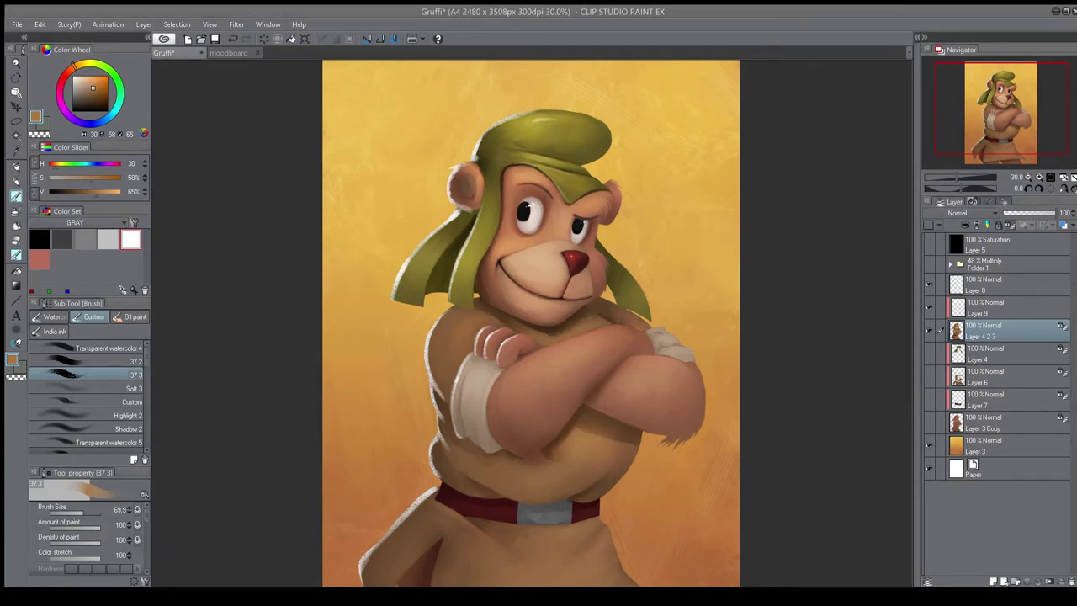
scroll(532, 323, "up", 2)
key("h")
left_click(609, 233, "alt")
key("]")
key("]")
key("]")
scroll(614, 253, "down", 3)
key("h")
- Lighten the tops of the fingers with a sampled light orange using the 37 3 brush
scroll(564, 315, "up", 5)
left_click(507, 244, "alt")
left_click(77, 69)
left_click(486, 267, "alt")
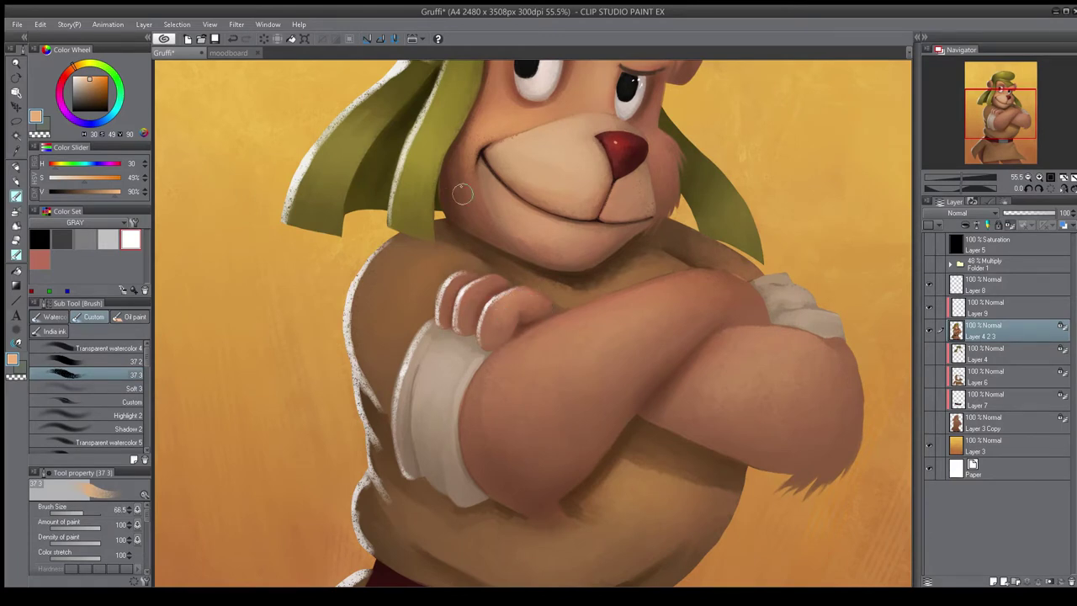
key("bracketleft")
key("bracketleft")
key("bracketleft")
left_click_drag(500, 280, 490, 283)
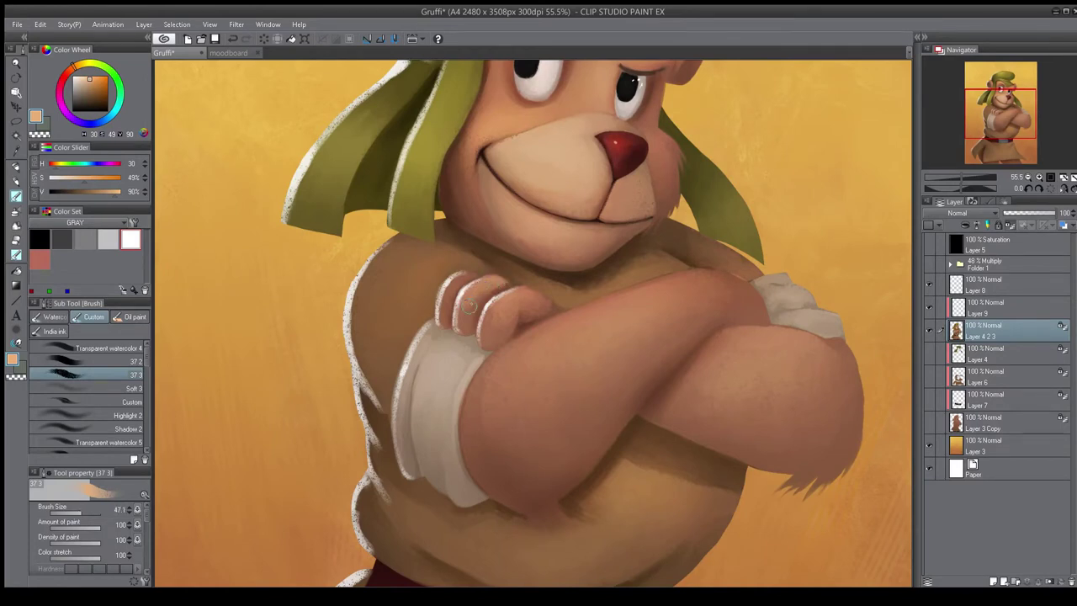
scroll(443, 216, "down", 4)
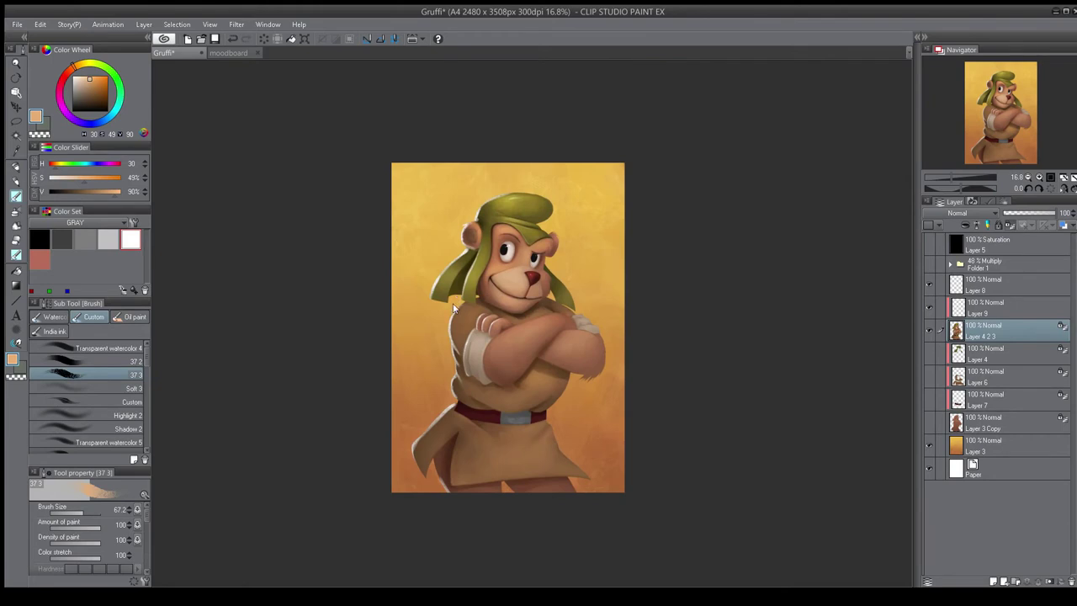
scroll(497, 345, "up", 4)
key("bracketleft")
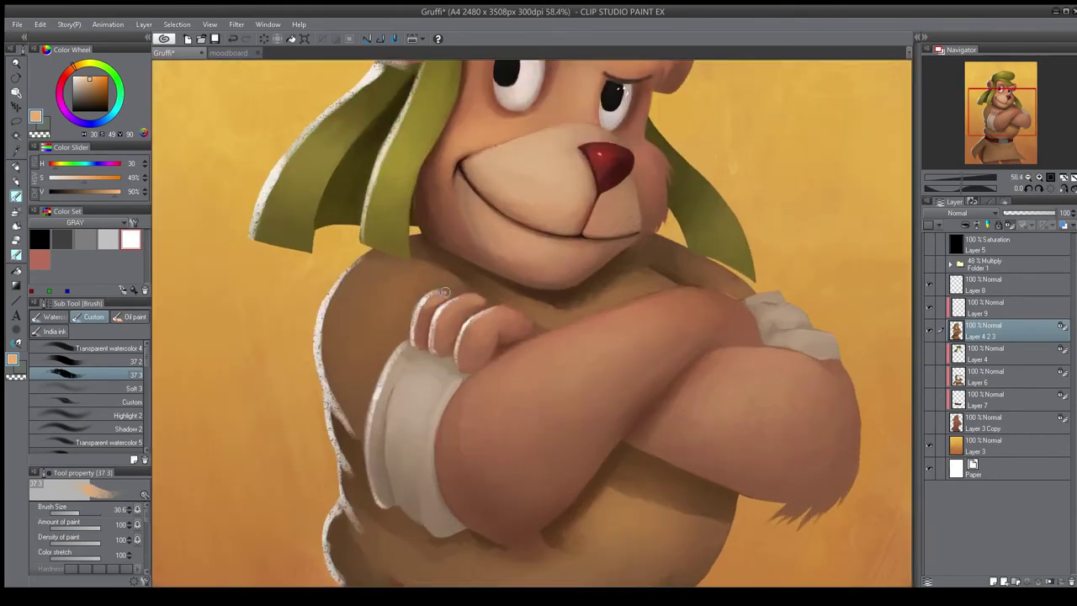
scroll(436, 311, "down", 4)
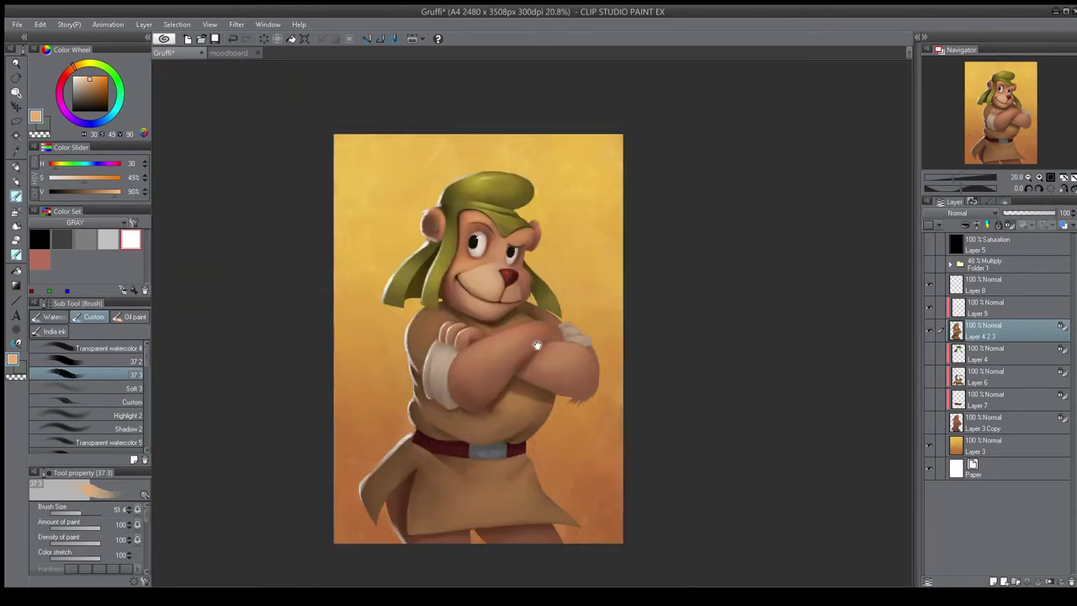
- Lighten the upper forearm with the light orange, enlarging the 37 3 brush to size 199
scroll(524, 370, "up", 4)
mouse_move(518, 370)
left_mouse_down()
mouse_move(571, 346)
mouse_move(500, 380)
mouse_move(526, 368)
left_mouse_up()
key("bracketright")
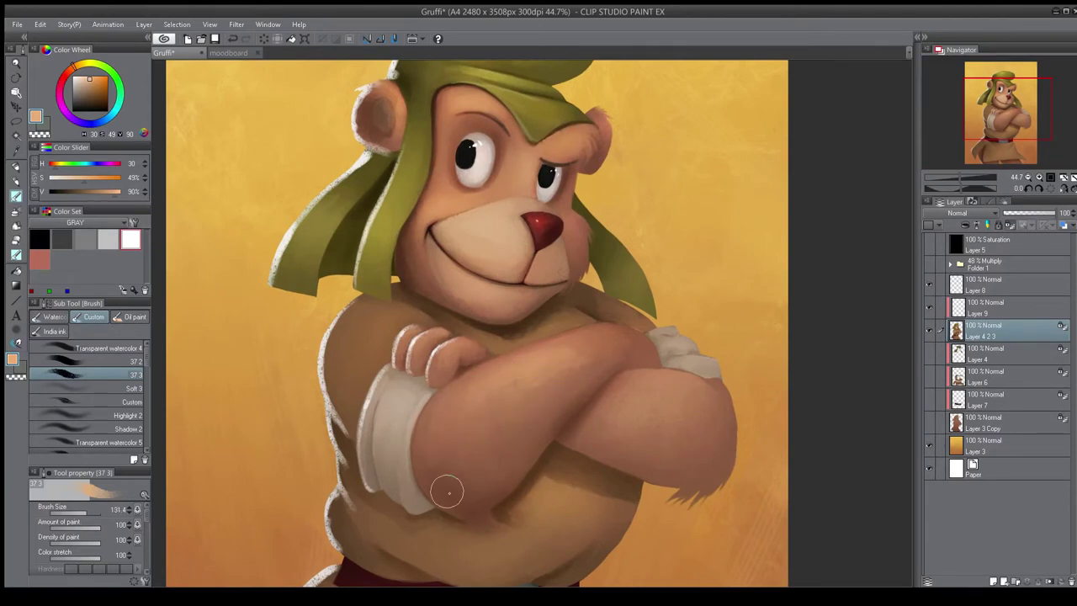
key("h")
key("bracketright")
key("bracketright")
key("bracketright")
key("bracketright")
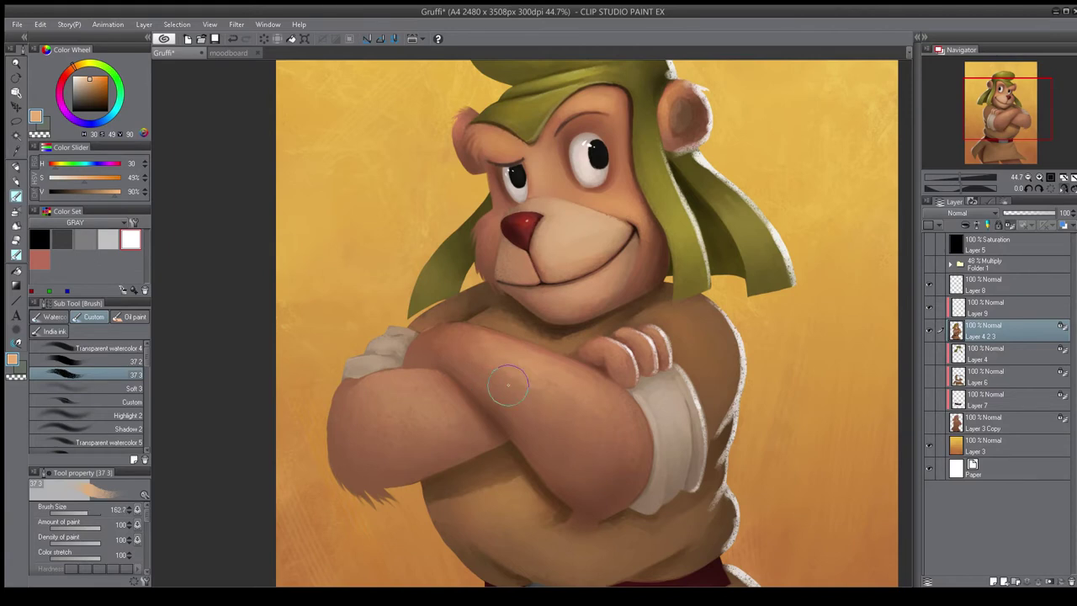
key("h")
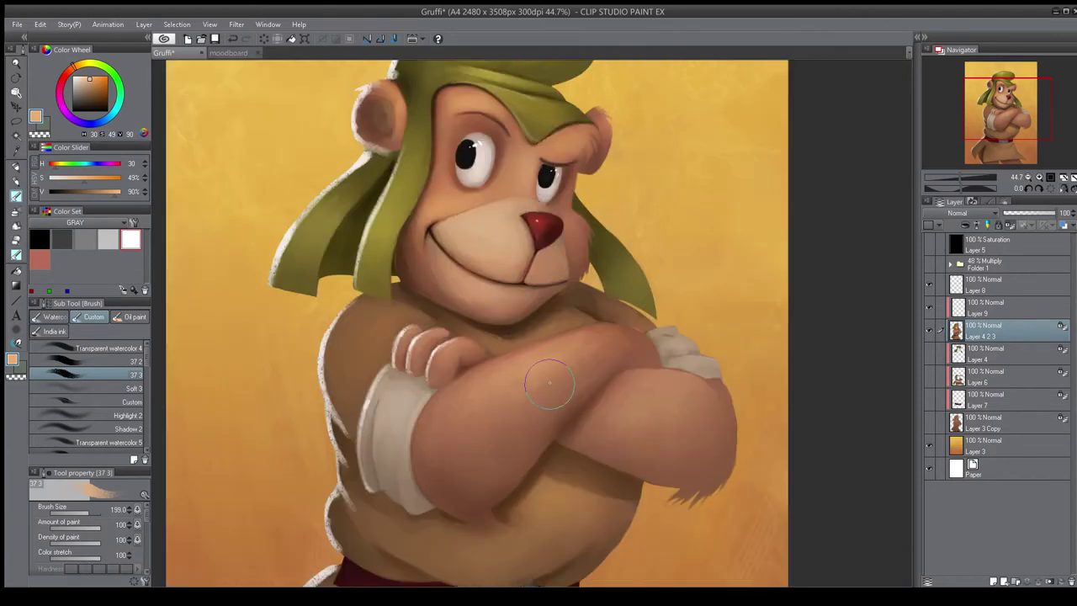
- Blend the upper forearm with a sampled skin tone and check the painting's values with the Saturation layer
scroll(566, 393, "down", 5)
scroll(551, 407, "up", 5)
left_click(576, 342, "alt")
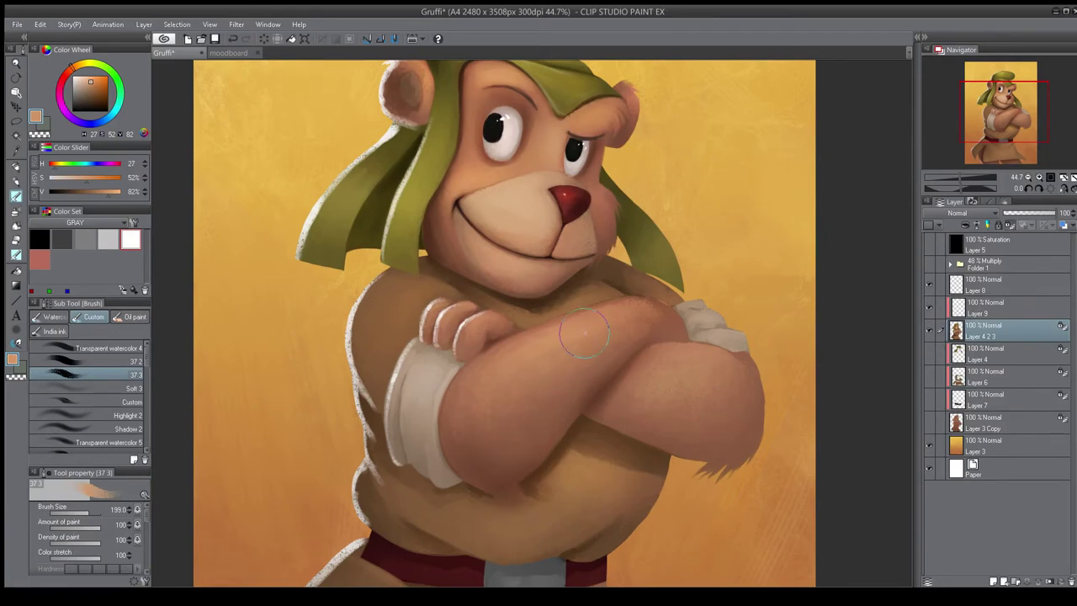
scroll(565, 332, "down", 4)
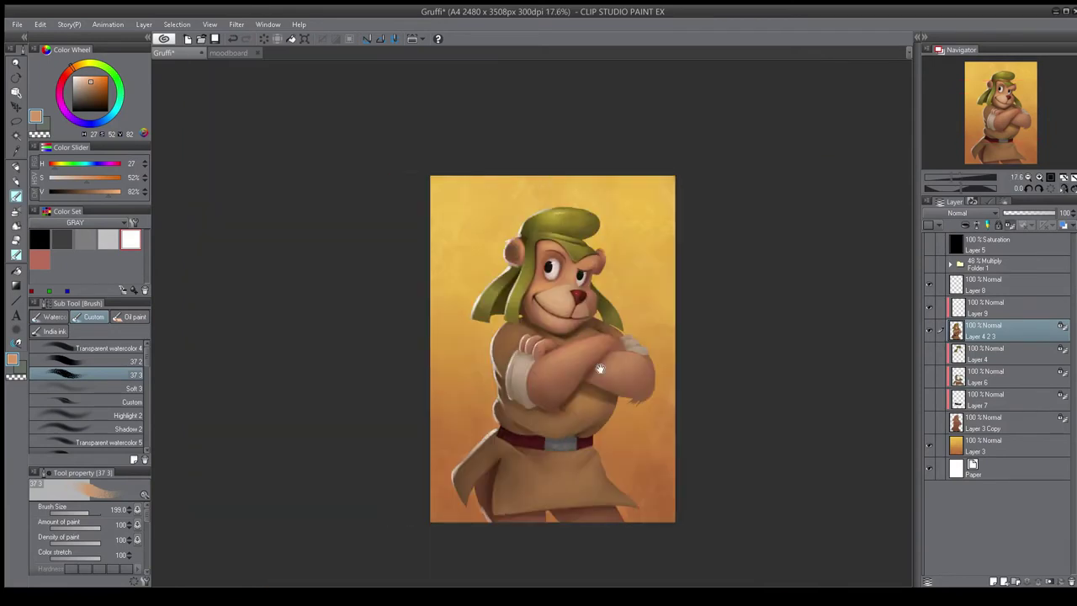
scroll(598, 183, "up", 2)
left_click(930, 246)
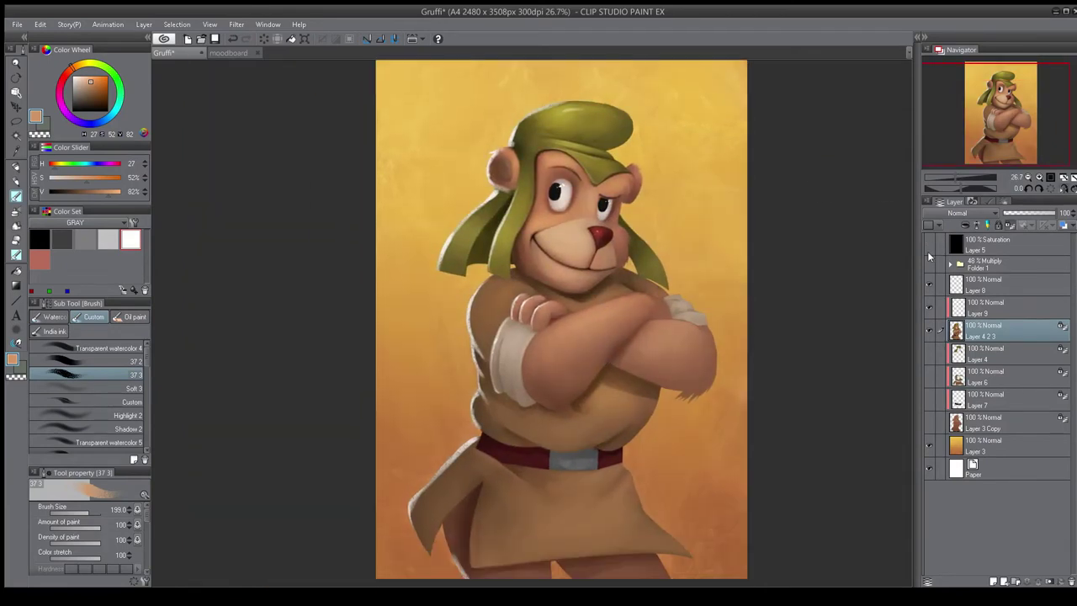
left_click(931, 245)
scroll(566, 268, "up", 1)
- Shade the skirt beside the flap with a sampled dark brown using the Soft 4 brush in Overlay mode at size 344
left_click(576, 453, "alt")
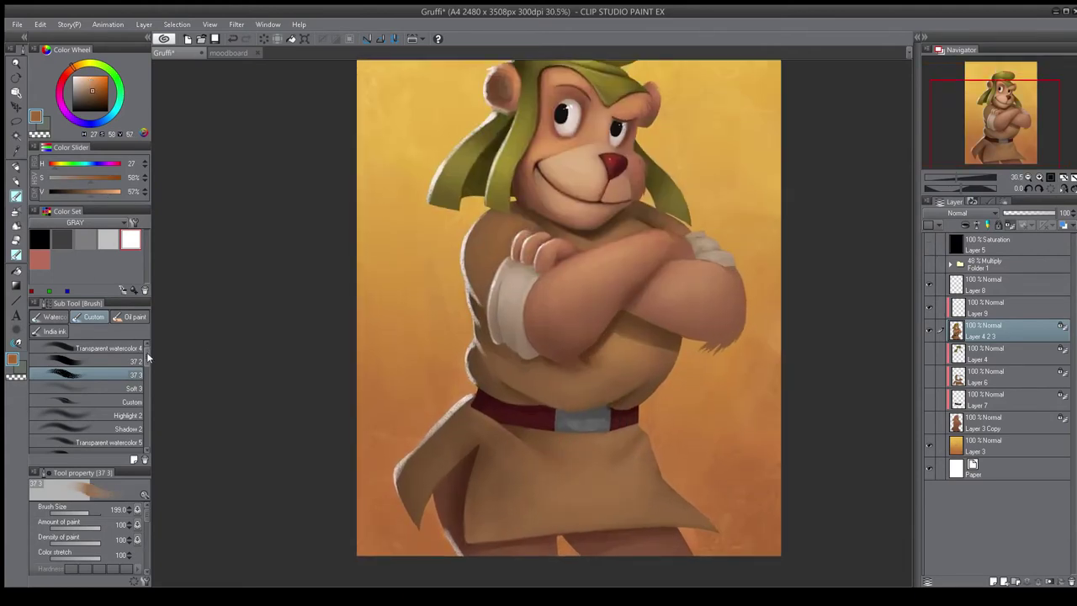
left_click_drag(146, 357, 146, 447)
left_click(82, 448)
left_click(70, 408)
left_click(510, 393, "alt")
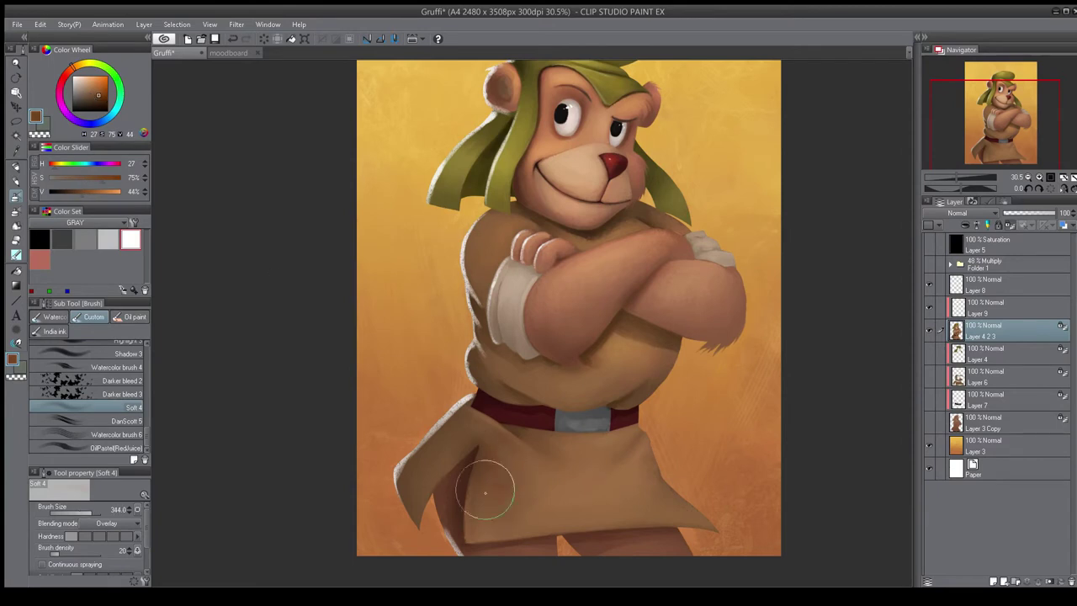
scroll(594, 343, "down", 4)
key("h")
- Add soft pale peach highlights to the nose and face with a small Soft 4 brush
scroll(568, 271, "up", 8)
left_click(130, 240)
left_click(71, 71)
left_click(79, 76)
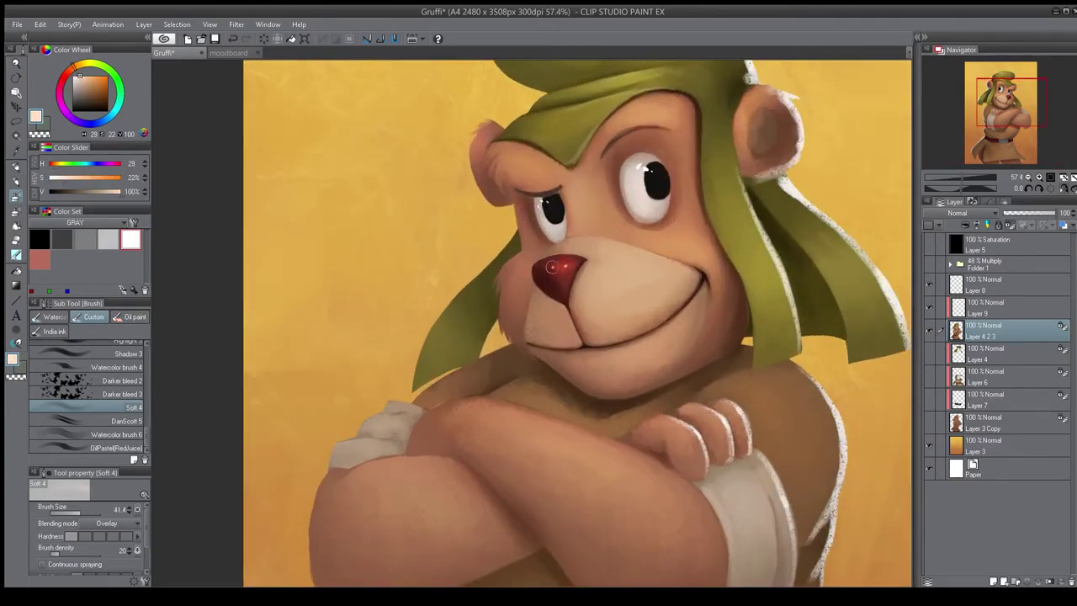
scroll(581, 319, "down", 4)
scroll(560, 302, "up", 5)
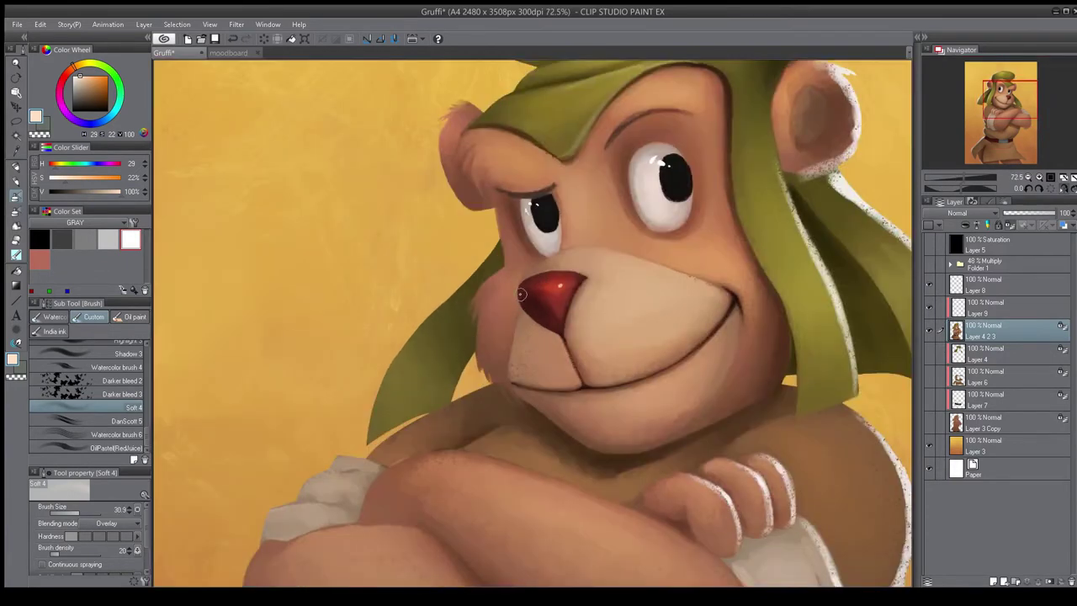
scroll(555, 324, "down", 4)
key("h")
scroll(495, 290, "up", 5)
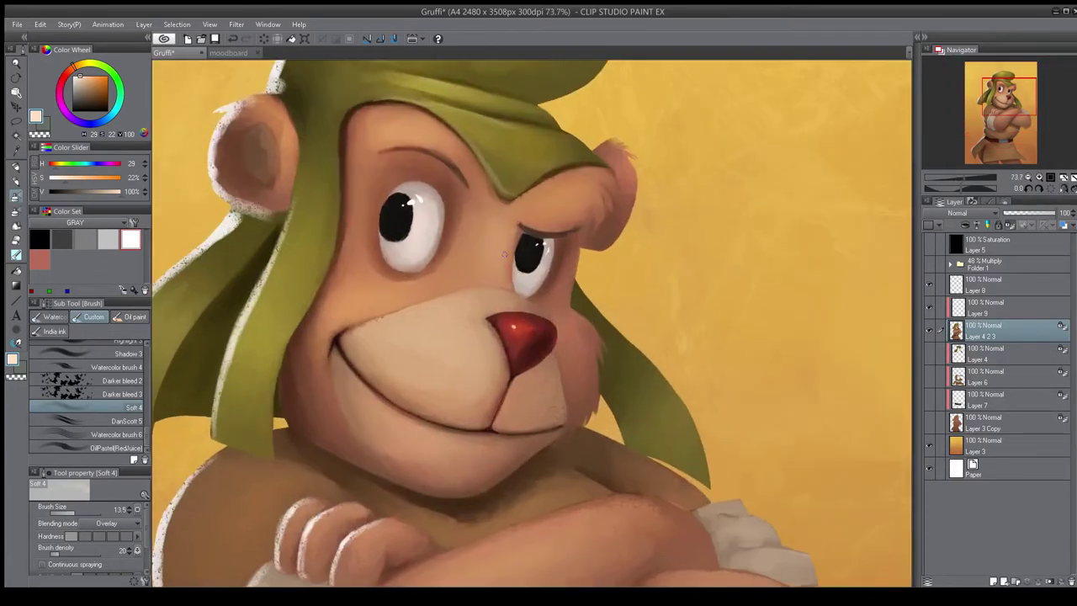
scroll(545, 349, "down", 3)
scroll(549, 396, "up", 3)
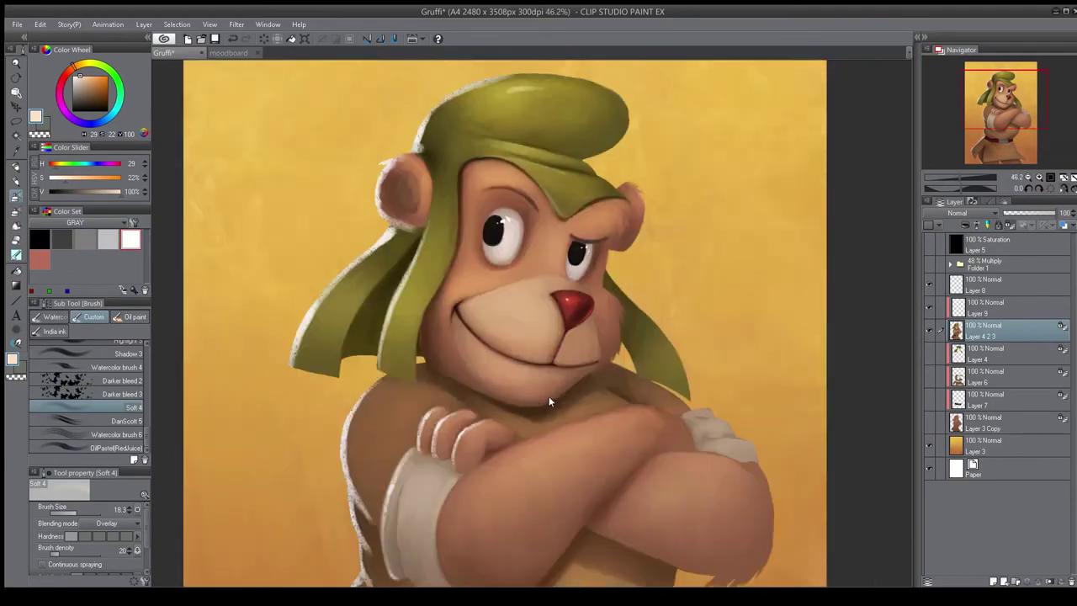
- Soften the white rim light around the near ear on Layer 9 with the semi soft eraser
left_click(959, 284)
left_click(997, 314)
key("e")
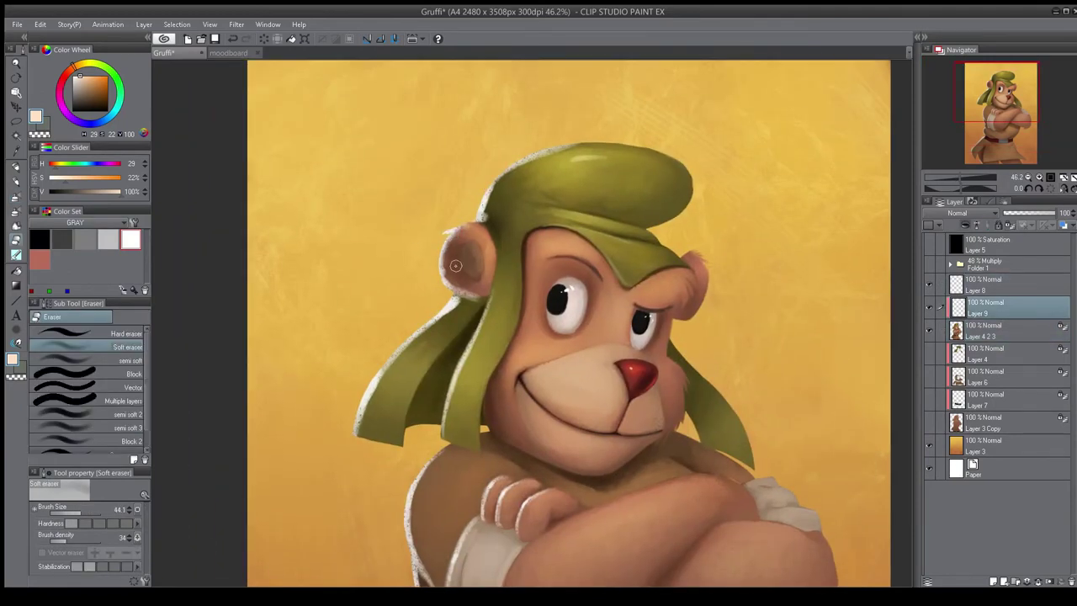
left_click(131, 360)
scroll(460, 237, "down", 1)
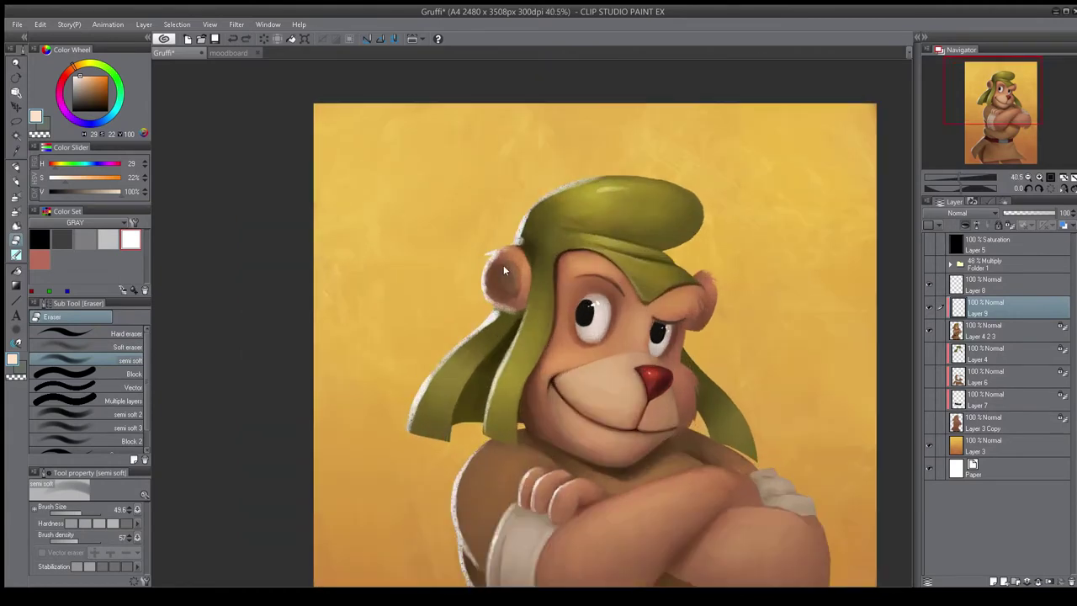
left_click_drag(493, 259, 488, 279)
scroll(496, 297, "down", 6)
scroll(514, 286, "up", 8)
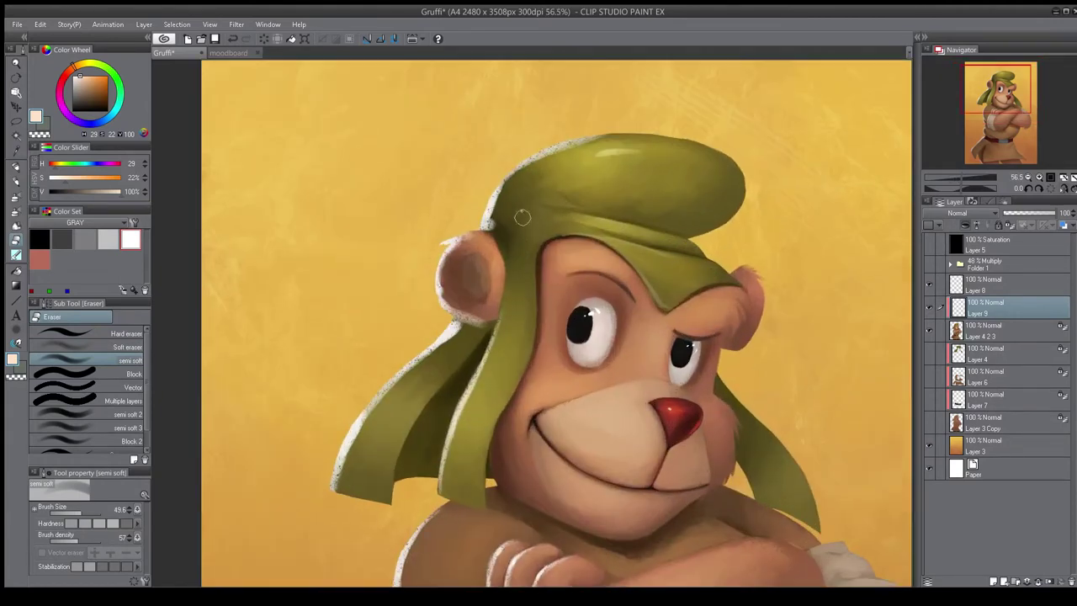
- Touch up the rim light at the top of the near ear in white with the OilPastel(RedJuice) brush
key("b")
key("b")
key("b")
key("b")
left_click_drag(143, 427, 138, 452)
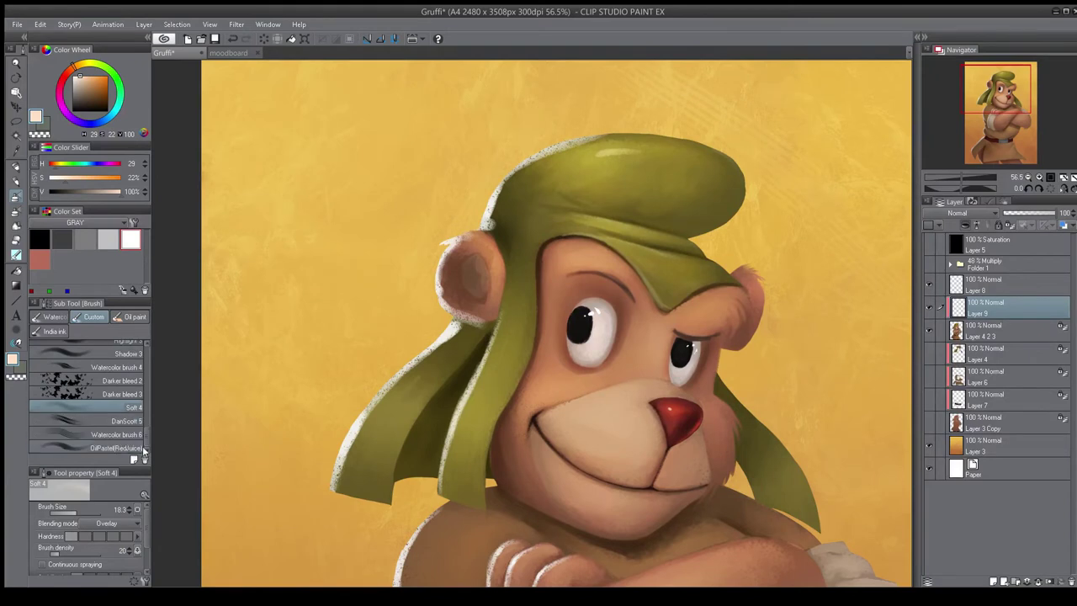
left_click(136, 450)
left_click(130, 240)
mouse_move(479, 246)
left_mouse_down()
mouse_move(470, 233)
mouse_move(493, 244)
left_mouse_up()
- Try another white rim-light stroke by the ear with a smaller brush and undo the latest strokes
scroll(484, 295, "down", 5)
key("[")
key("[")
scroll(439, 335, "up", 3)
left_click_drag(566, 299, 558, 304)
scroll(586, 346, "down", 5)
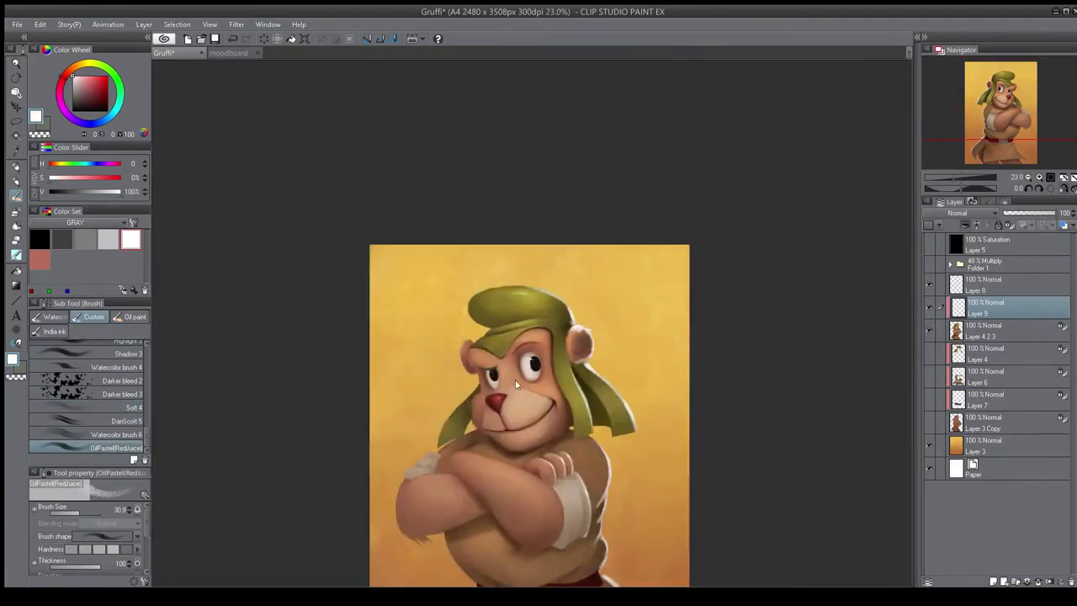
key("h")
scroll(493, 361, "up", 2)
key("ctrl+z")
key("ctrl+z")
left_click_drag(509, 389, 530, 375)
scroll(522, 294, "up", 1)
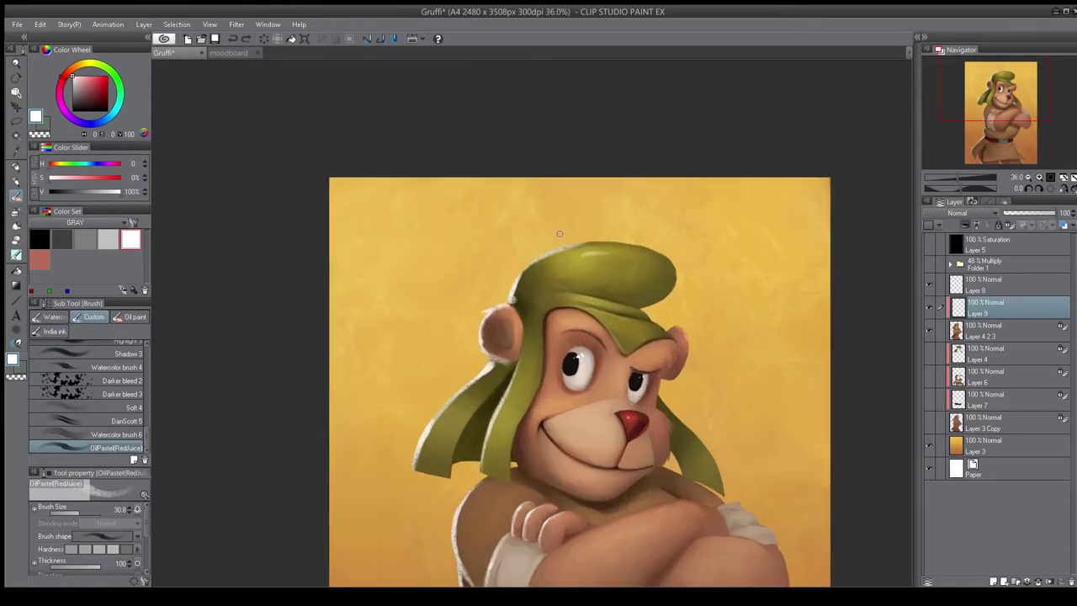
- Add white rim light to the outer end of the belt on Layer 9 with the OilPastel(RedJuice) brush
scroll(590, 240, "down", 3)
scroll(591, 363, "up", 5)
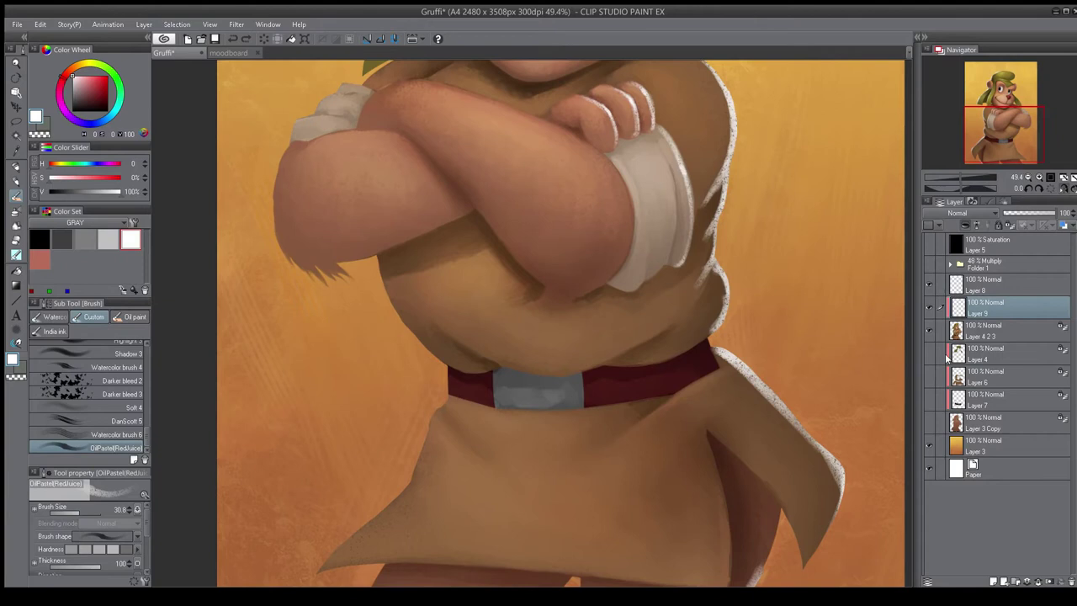
left_click(964, 333)
key("ctrl+z")
key("ctrl+z")
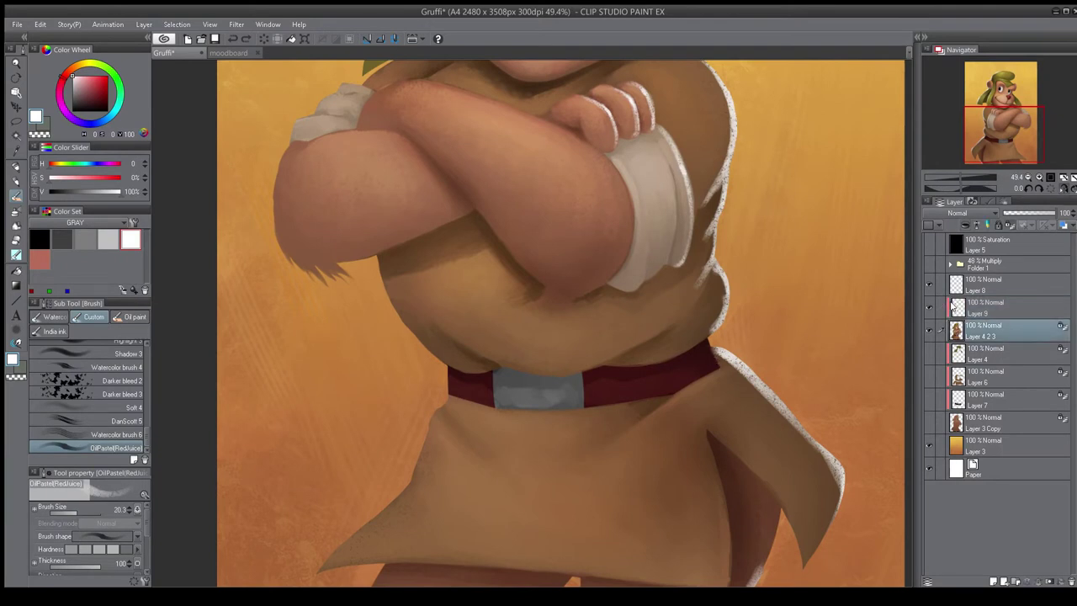
left_click(976, 308)
left_click_drag(711, 343, 713, 362)
scroll(725, 358, "down", 2)
key("h")
left_click_drag(584, 406, 750, 424)
- Paint a muted red highlight (hue 14, saturation 56, value 67) on the belt beside the buckle on Layer 4 2 3
left_click(976, 330)
scroll(601, 387, "up", 2)
key("h")
left_click(556, 367, "alt")
left_click(68, 72)
left_click(92, 87)
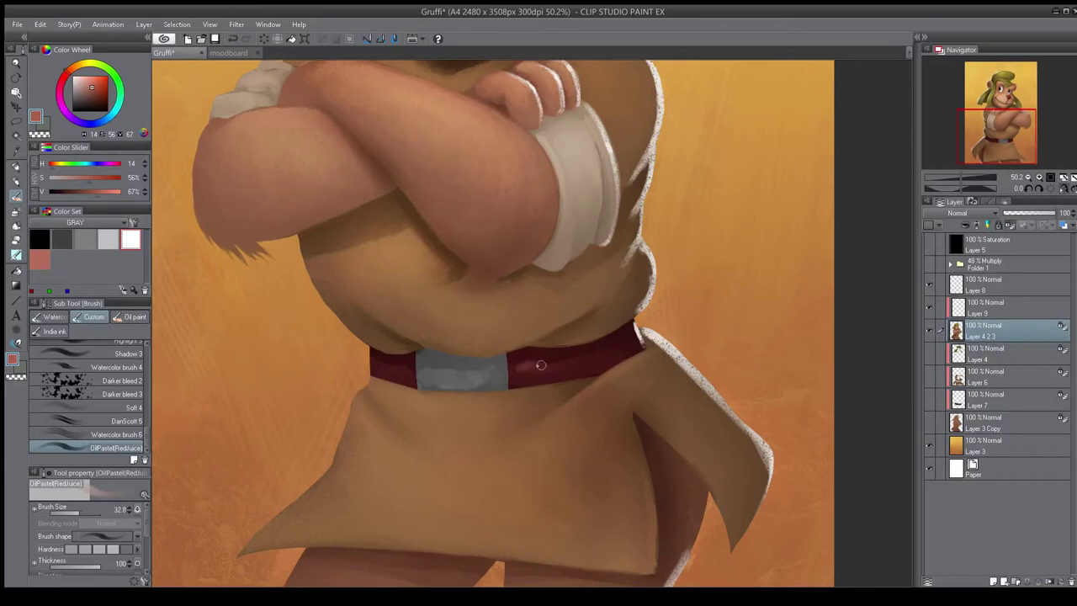
scroll(550, 409, "down", 3)
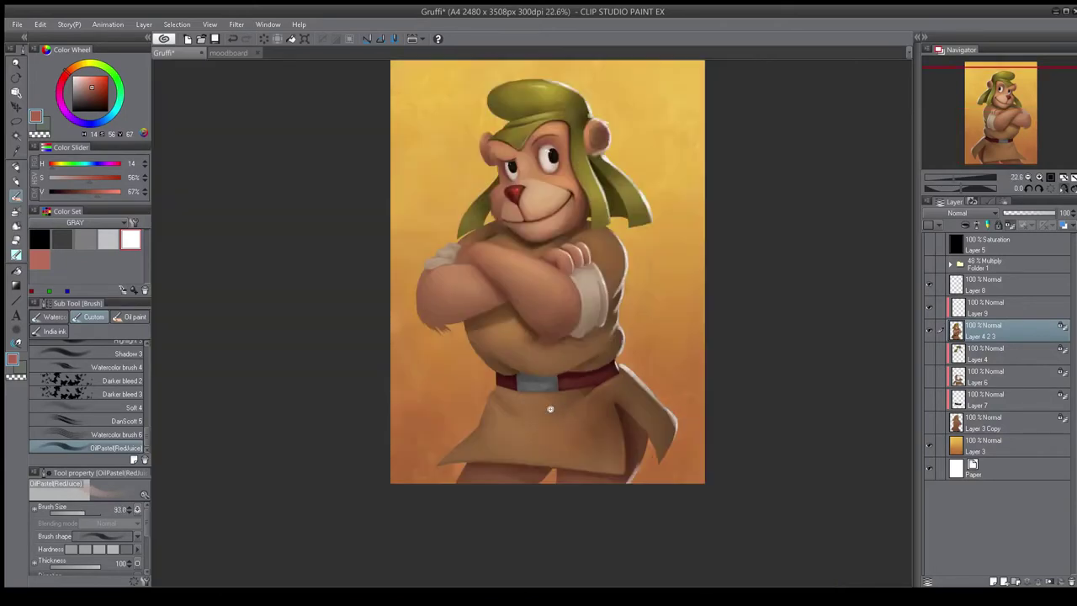
scroll(510, 414, "up", 3)
- Brighten the red belt on both sides of the buckle with the 37 3 brush, checking the mirrored view
left_click_drag(144, 436, 145, 402)
left_click(101, 375)
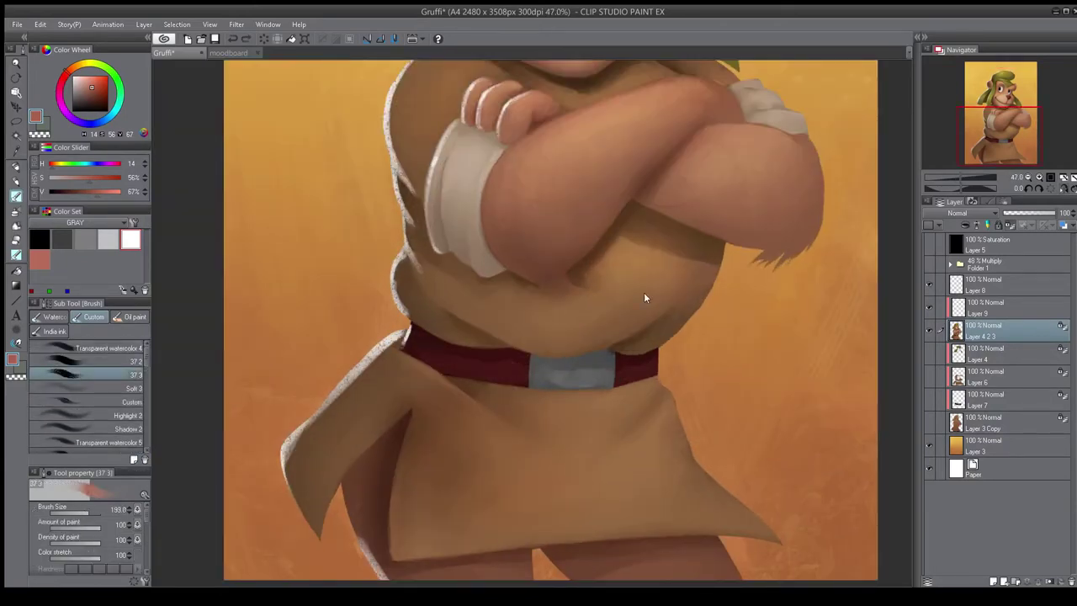
key("h")
key("ctrl+z")
mouse_move(543, 370)
left_mouse_down()
mouse_move(540, 381)
mouse_move(561, 362)
mouse_move(556, 380)
left_mouse_up()
key("bracketleft")
key("bracketleft")
key("bracketright")
key("h")
left_click_drag(632, 375, 648, 405)
key("bracketleft")
key("h")
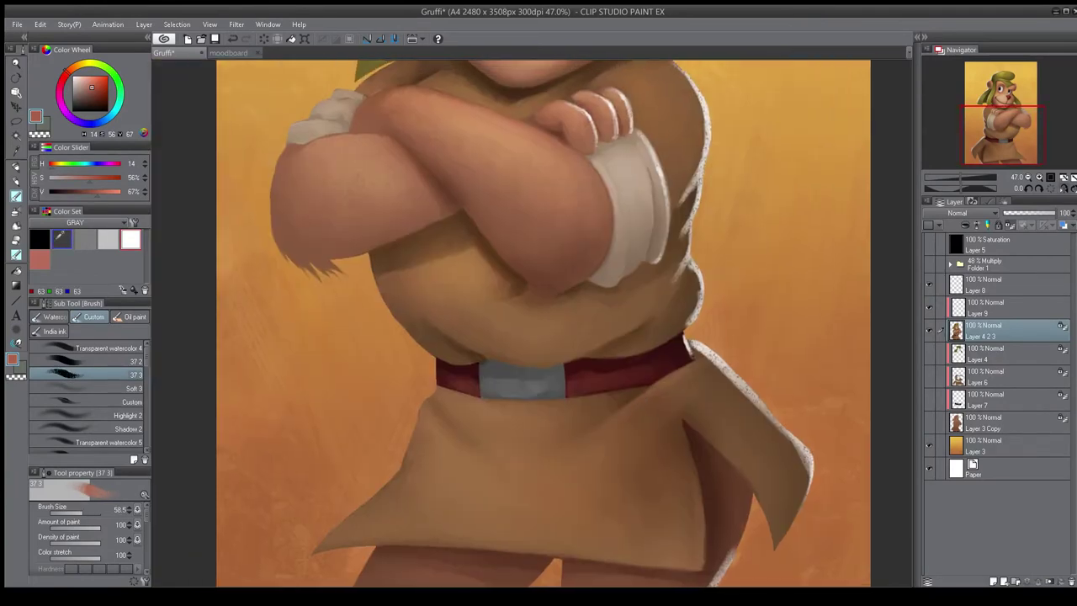
- Darken the side edge of the belt buckle with dark grey and black using the 37 3 brush at size 21.6
left_click(62, 240)
key("bracketleft")
key("bracketleft")
key("bracketleft")
key("bracketleft")
key("bracketleft")
key("bracketleft")
key("bracketleft")
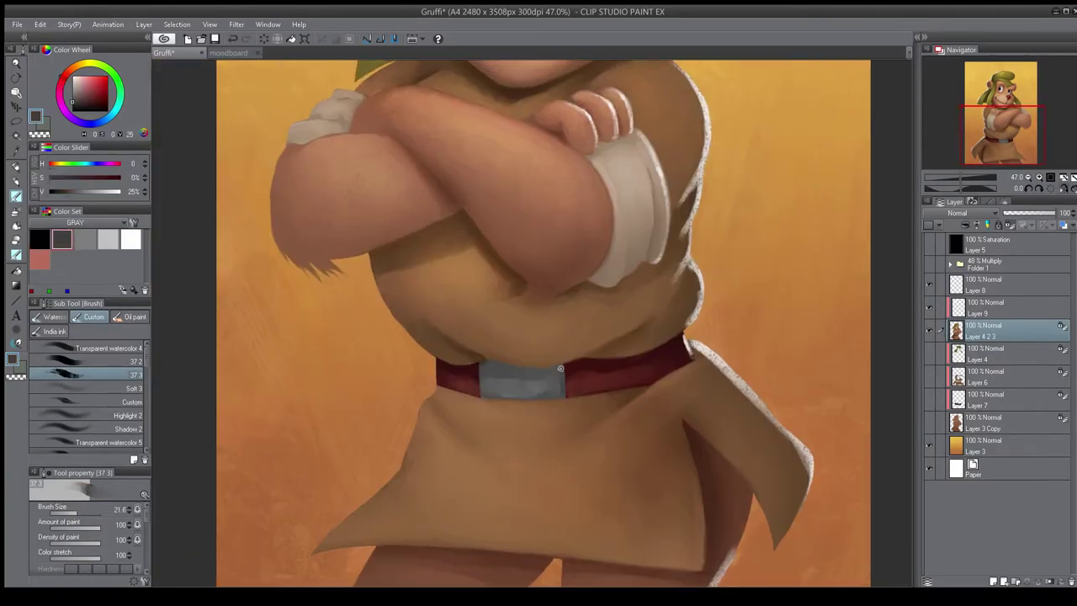
left_click(42, 237)
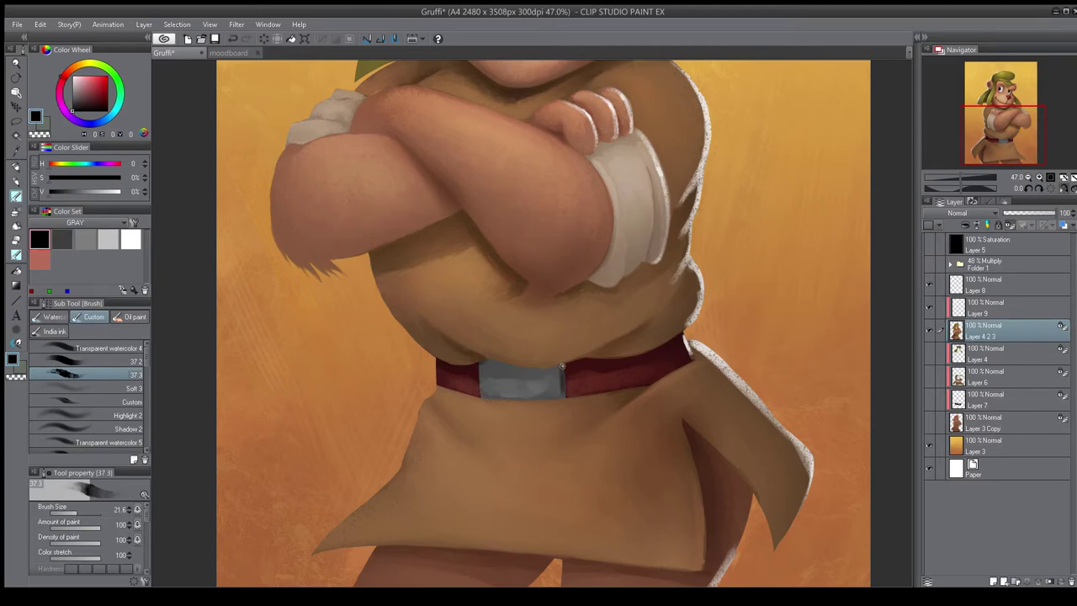
key("h")
left_click(501, 362, "alt")
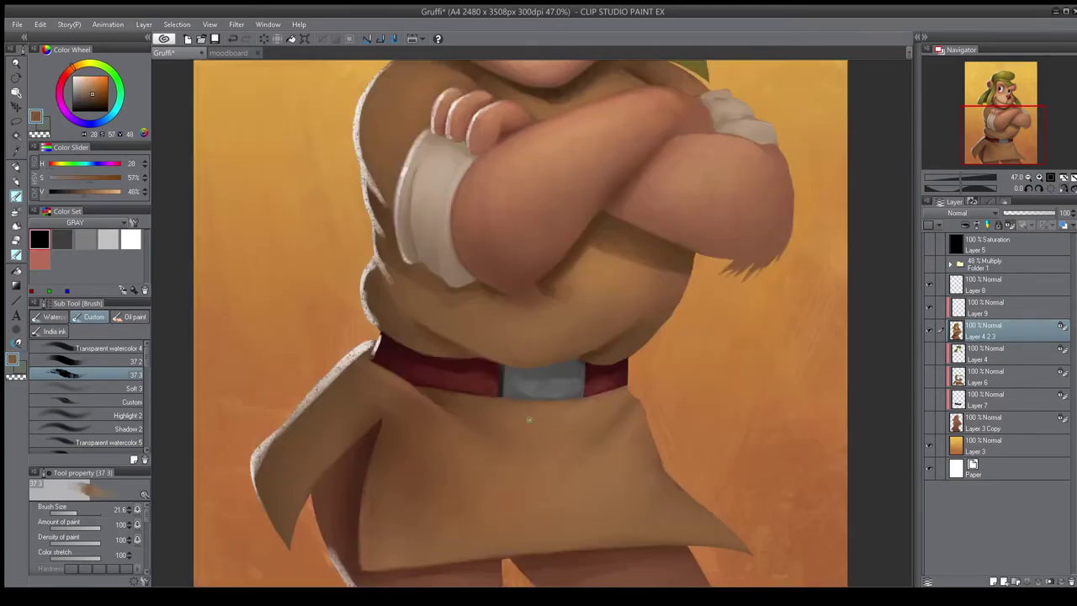
- Draw light grey highlights (value 75) along both side edges of the buckle with the Rough pencil
key("p")
left_click(108, 240)
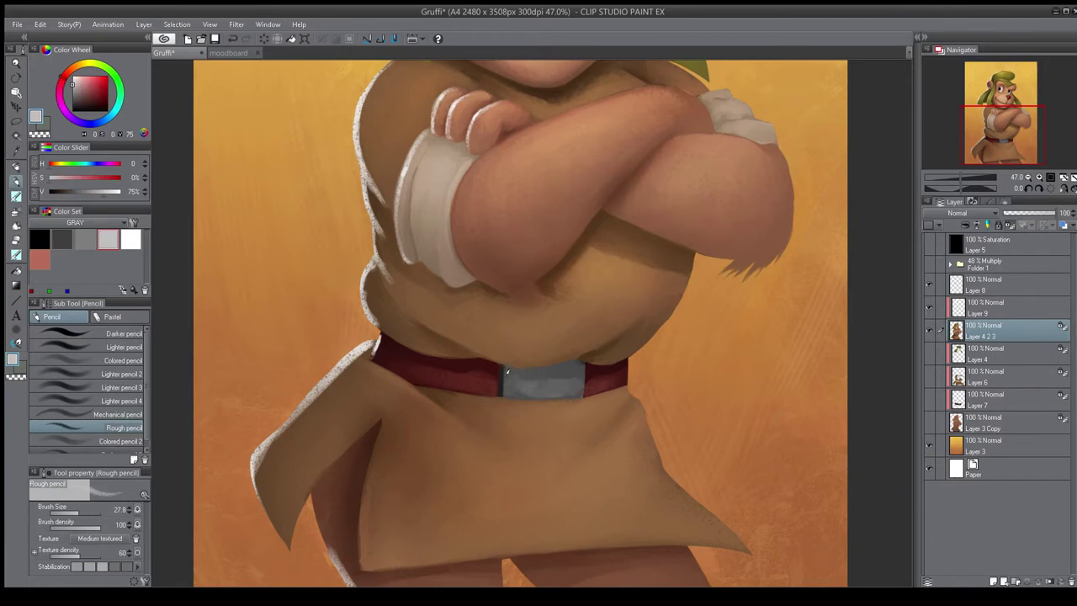
left_click_drag(578, 456, 596, 432)
key("h")
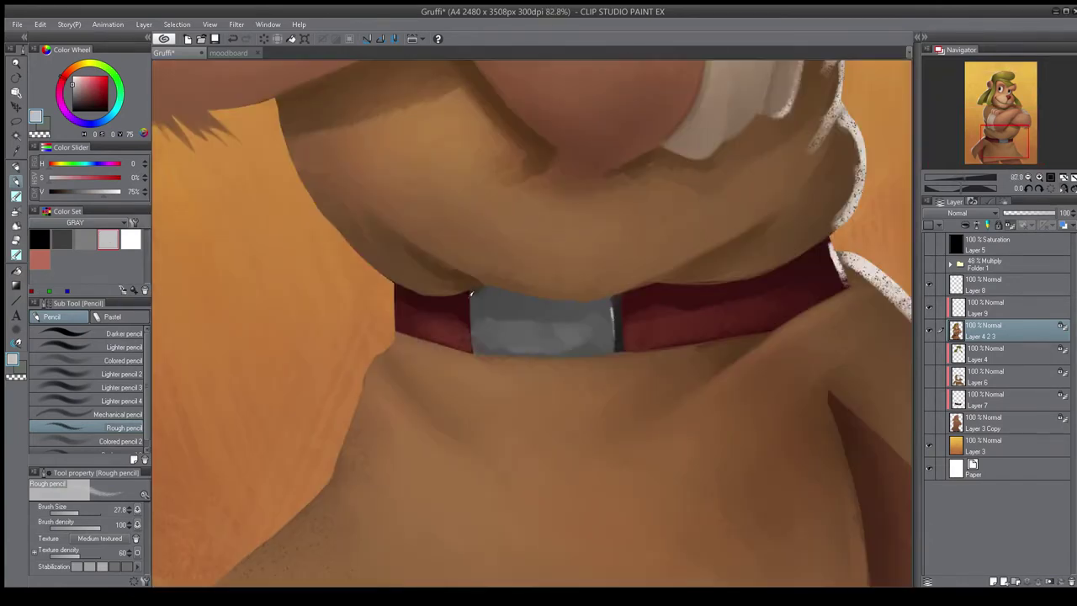
left_click_drag(473, 313, 472, 352)
key("h")
mouse_move(595, 374)
left_mouse_down()
mouse_move(563, 396)
mouse_move(575, 251)
left_mouse_up()
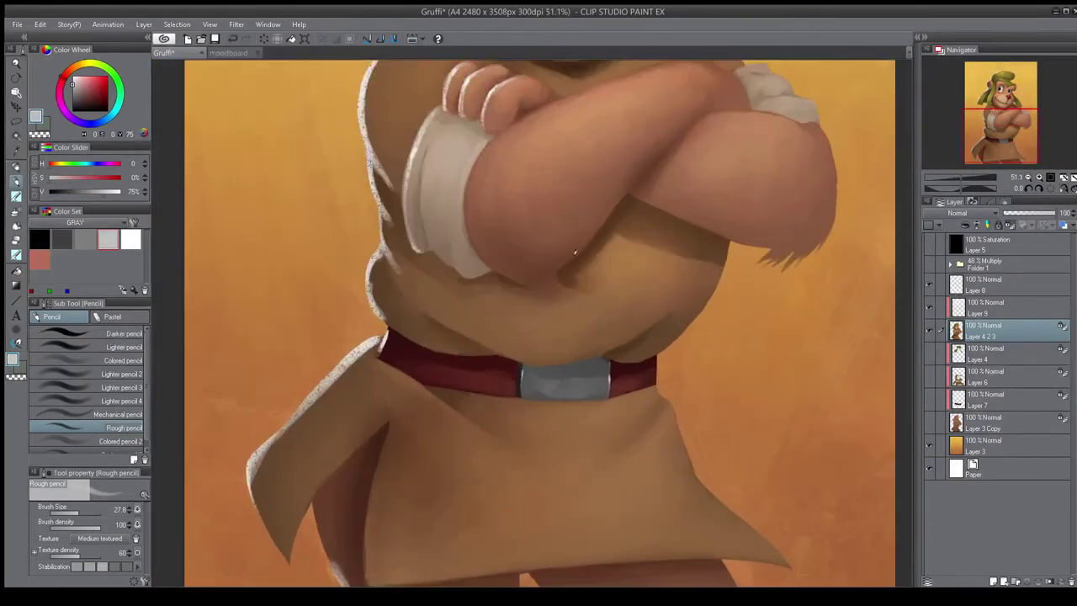
- Try glossy black and white shading on the buckle with the Soft 4 brush in Overlay mode
key("b")
left_click(42, 240)
scroll(84, 395, "down", 5)
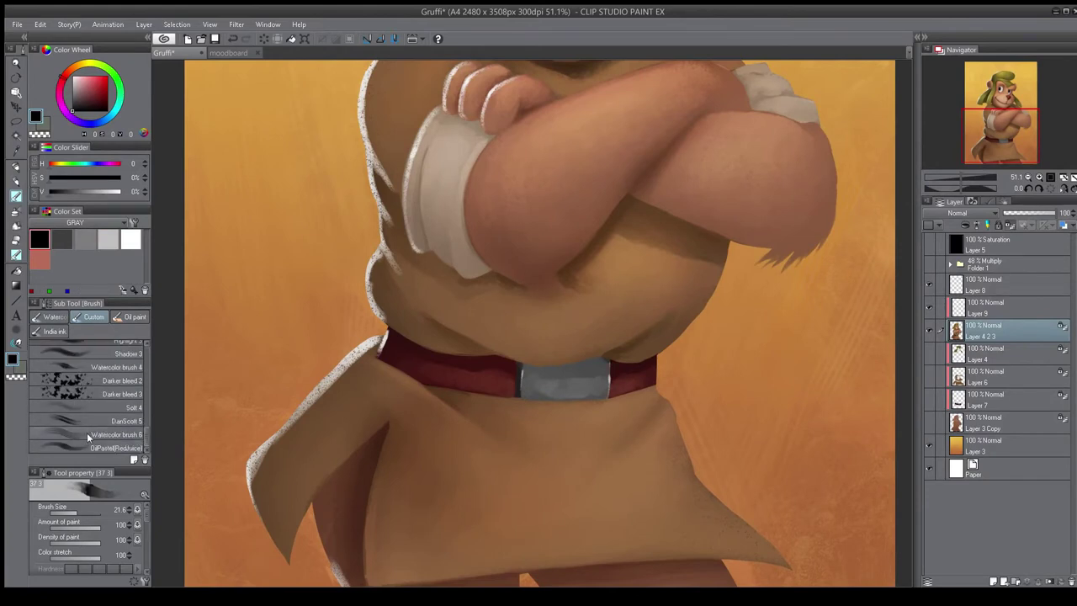
left_click(84, 408)
mouse_move(553, 437)
left_mouse_down()
mouse_move(523, 464)
mouse_move(540, 408)
left_mouse_up()
key("h")
left_click(130, 239)
left_click_drag(471, 399, 480, 409)
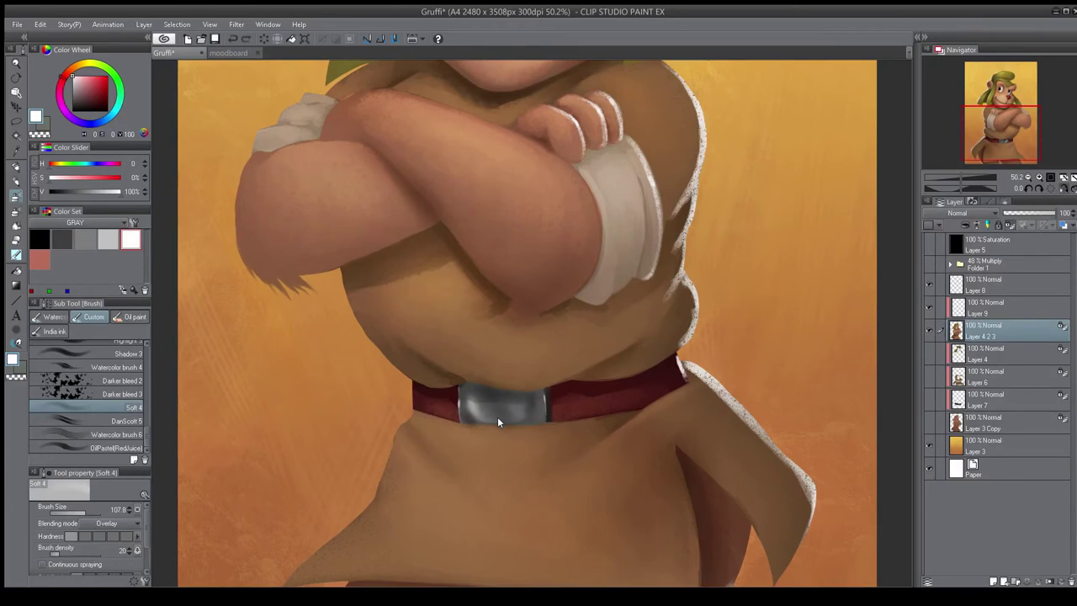
scroll(543, 429, "down", 1)
key("b")
left_click(137, 346)
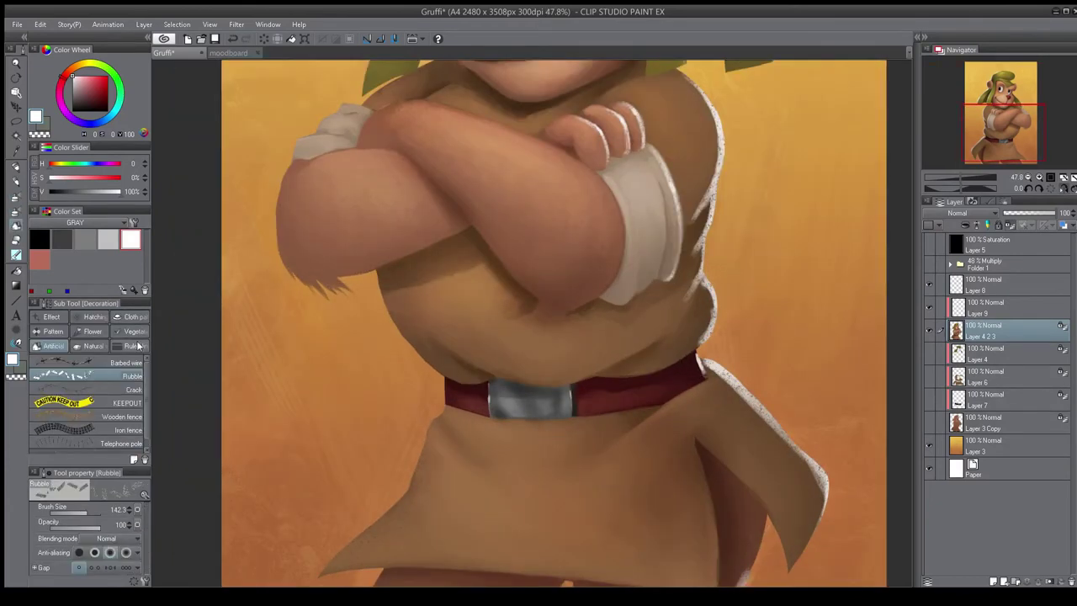
key("b")
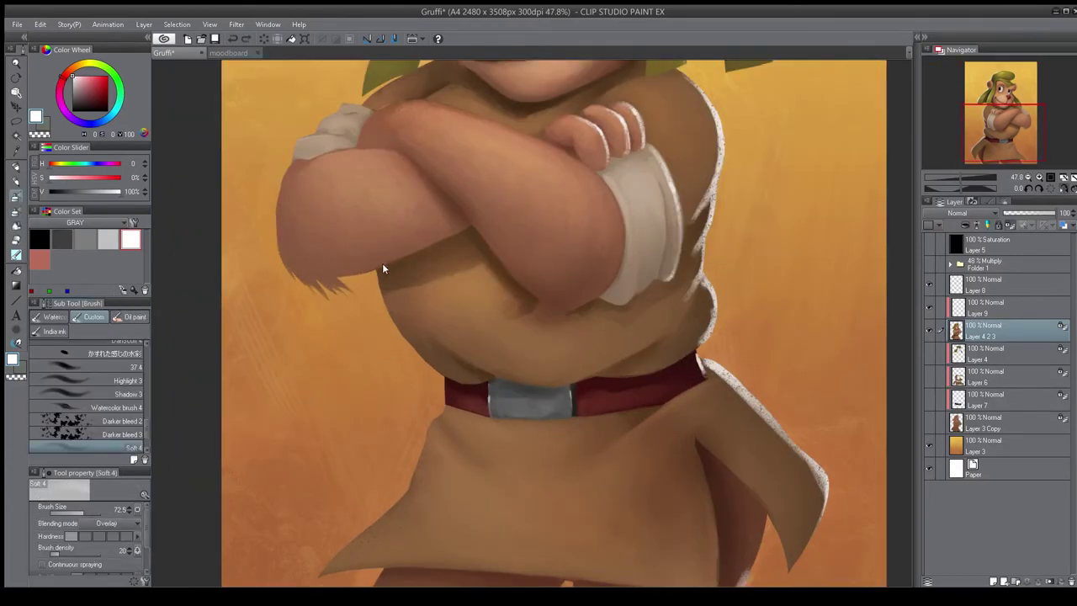
- Shade the upper part of the buckle under the belly with sampled dark greys using the 37 3 brush
left_click_drag(509, 389, 552, 389)
key("h")
mouse_move(525, 359)
left_mouse_down()
mouse_move(584, 375)
mouse_move(606, 344)
mouse_move(536, 372)
left_mouse_up()
left_click(502, 385, "alt")
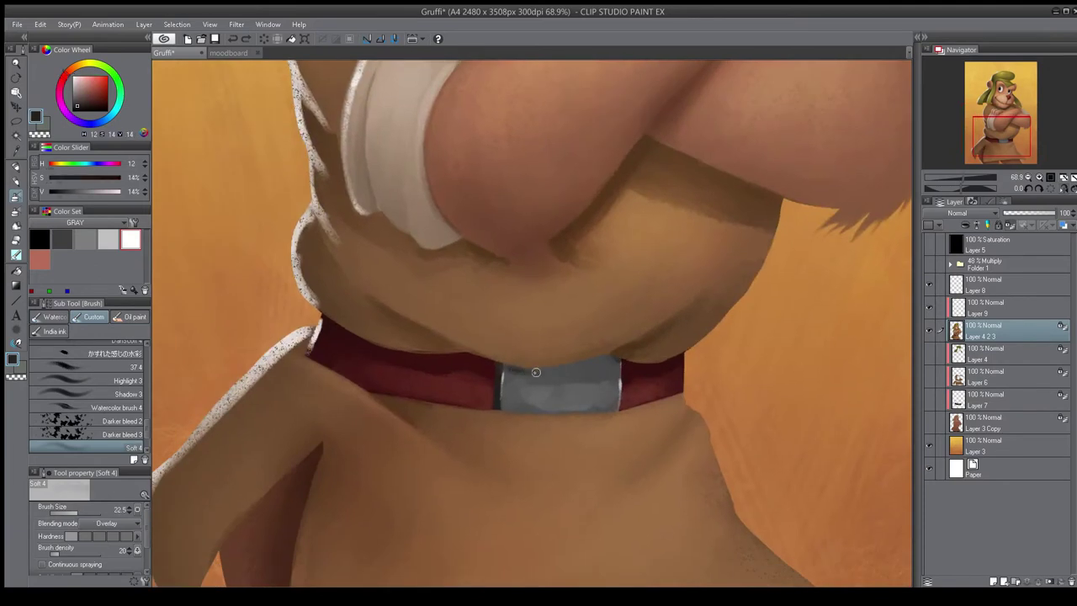
scroll(94, 362, "up", 5)
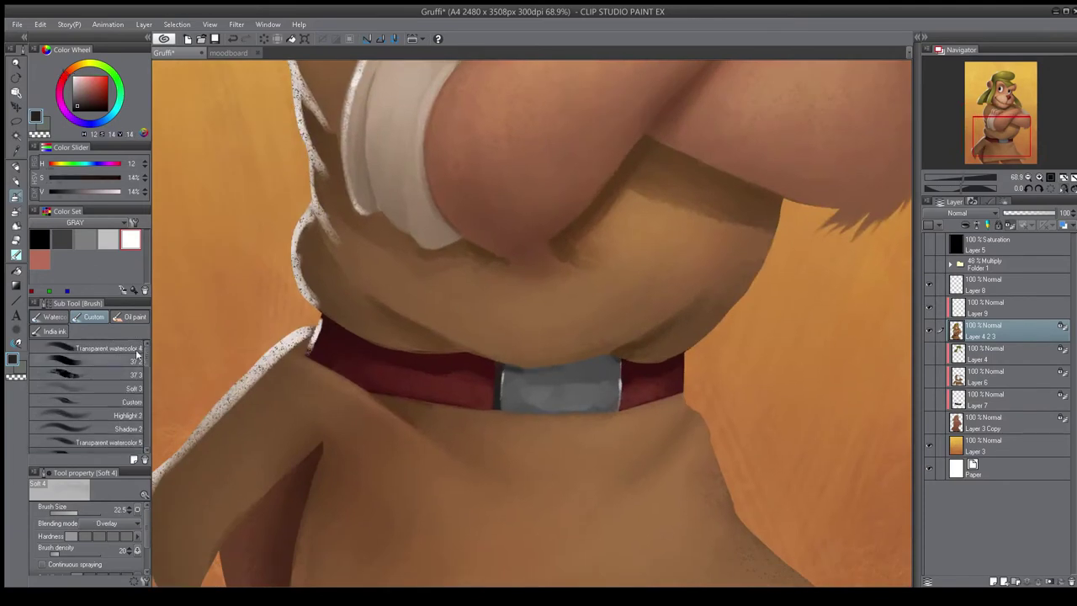
left_click(84, 375)
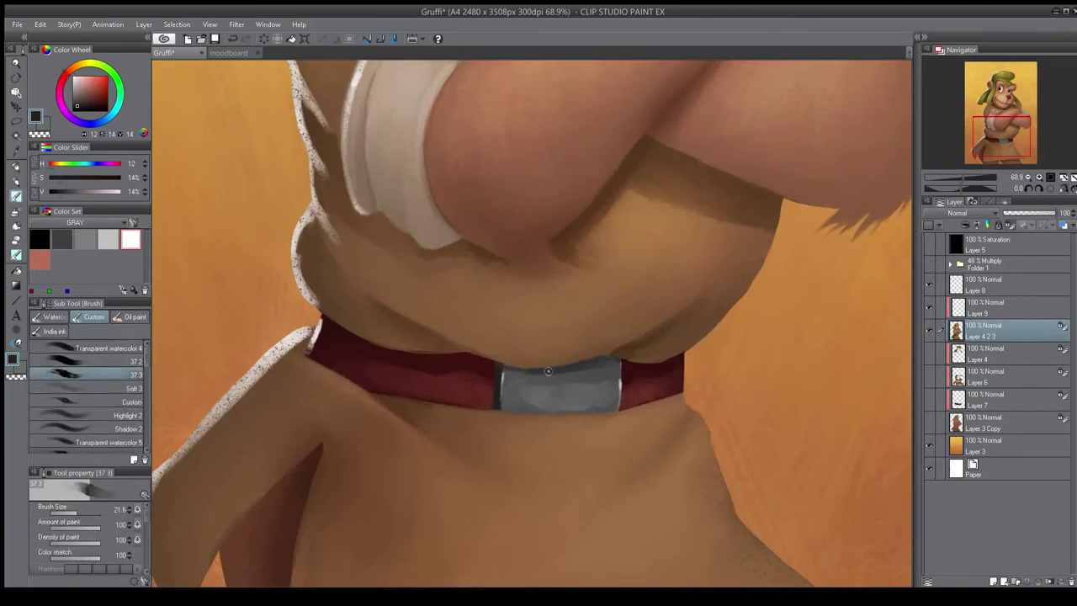
key("bracketright")
mouse_move(599, 376)
left_mouse_down()
mouse_move(584, 392)
mouse_move(603, 399)
mouse_move(582, 403)
left_mouse_up()
left_click(566, 383, "alt")
scroll(564, 395, "down", 5)
key("h")
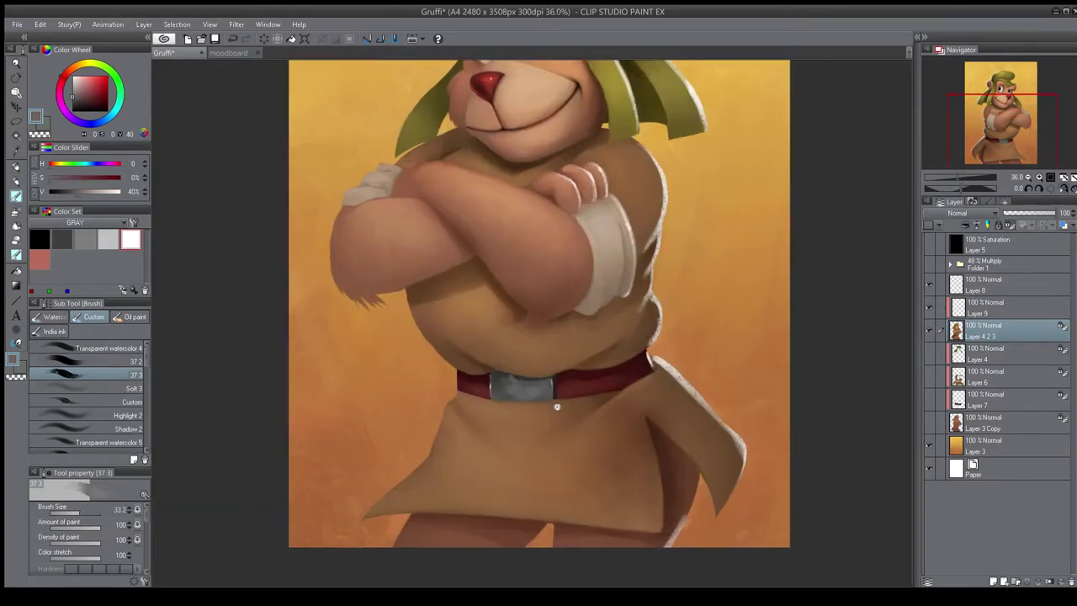
- Paint lighter reflections in the middle of the buckle with white and the 37 3 brush, checking the mirrored view
scroll(567, 412, "up", 4)
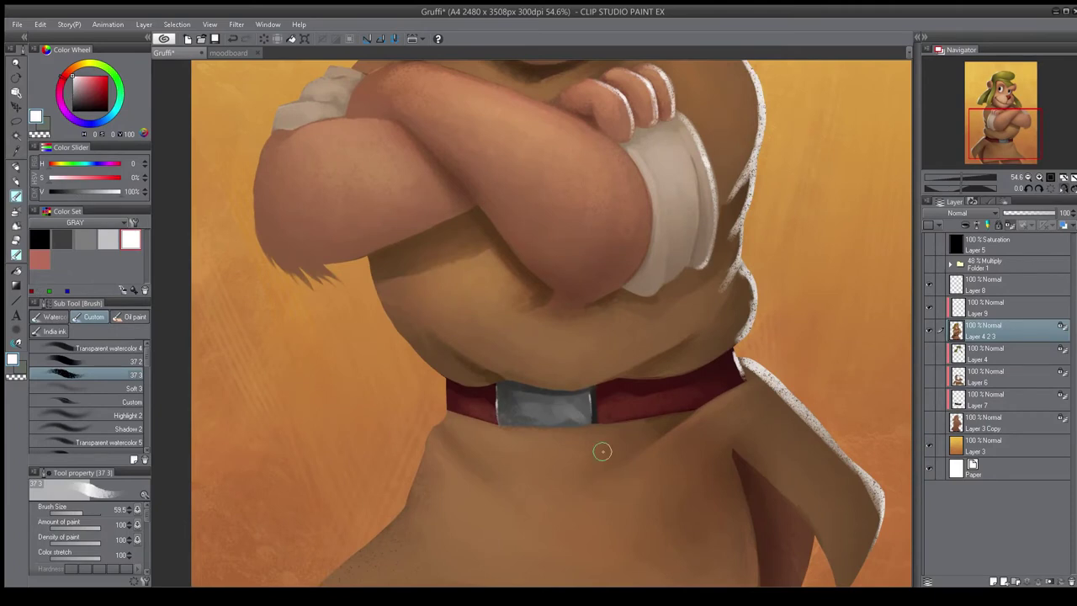
scroll(538, 425, "down", 3)
scroll(527, 410, "down", 1)
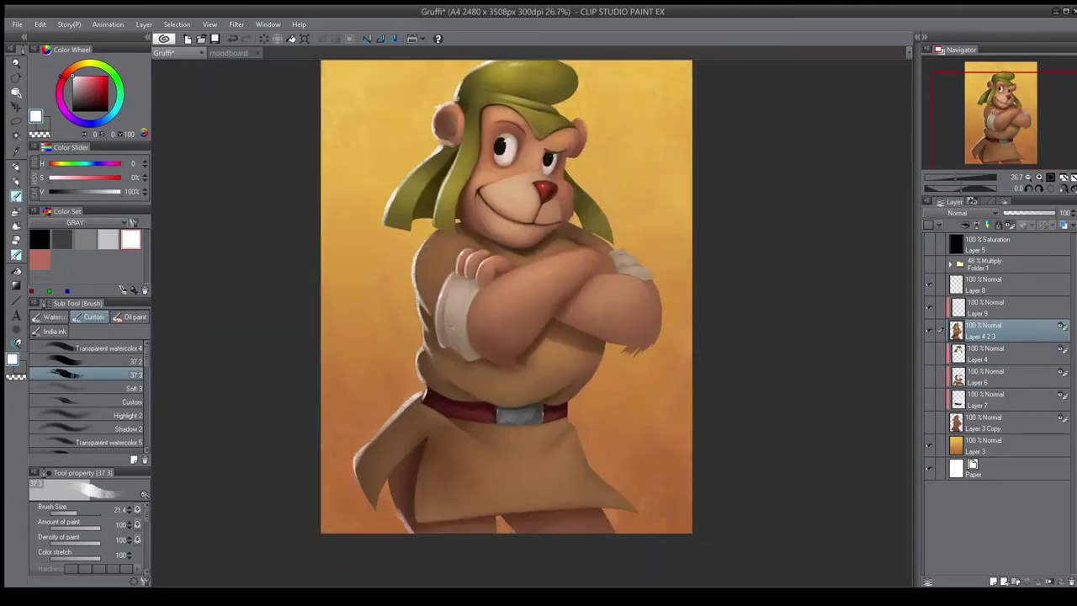
scroll(527, 411, "up", 3)
scroll(541, 440, "down", 3)
key("h")
scroll(529, 418, "up", 3)
left_click(523, 299, "alt")
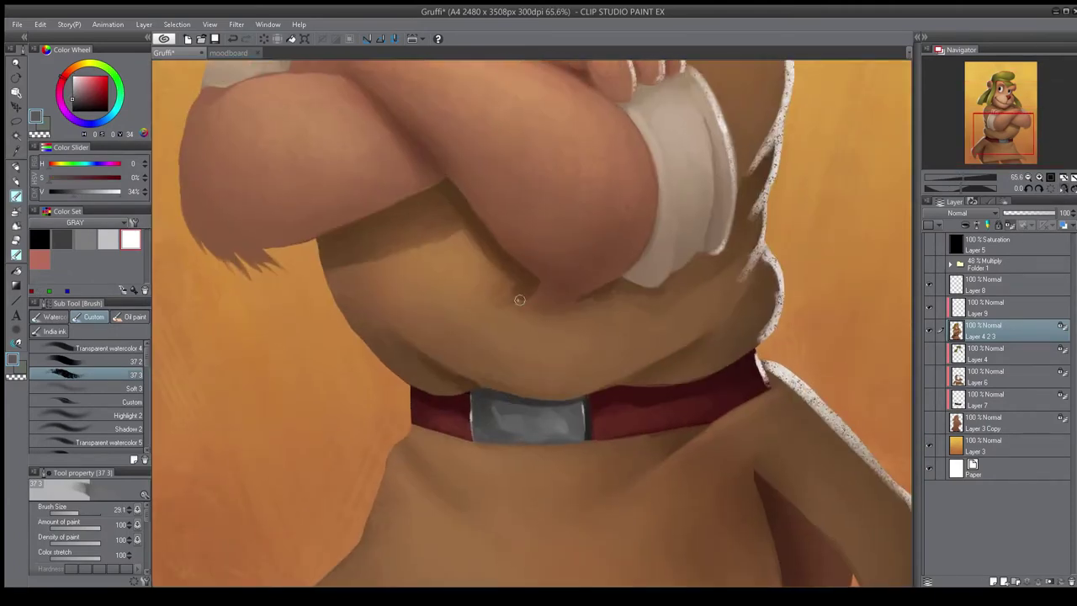
- Rework the buckle's reflection with the 37 3 brush, sampling a warm orange (hue 28, saturation 70, value 75)
scroll(503, 407, "down", 4)
key("h")
scroll(593, 432, "up", 4)
scroll(634, 435, "down", 3)
scroll(633, 435, "up", 5)
left_click(760, 373, "alt")
scroll(633, 404, "down", 5)
scroll(529, 439, "up", 3)
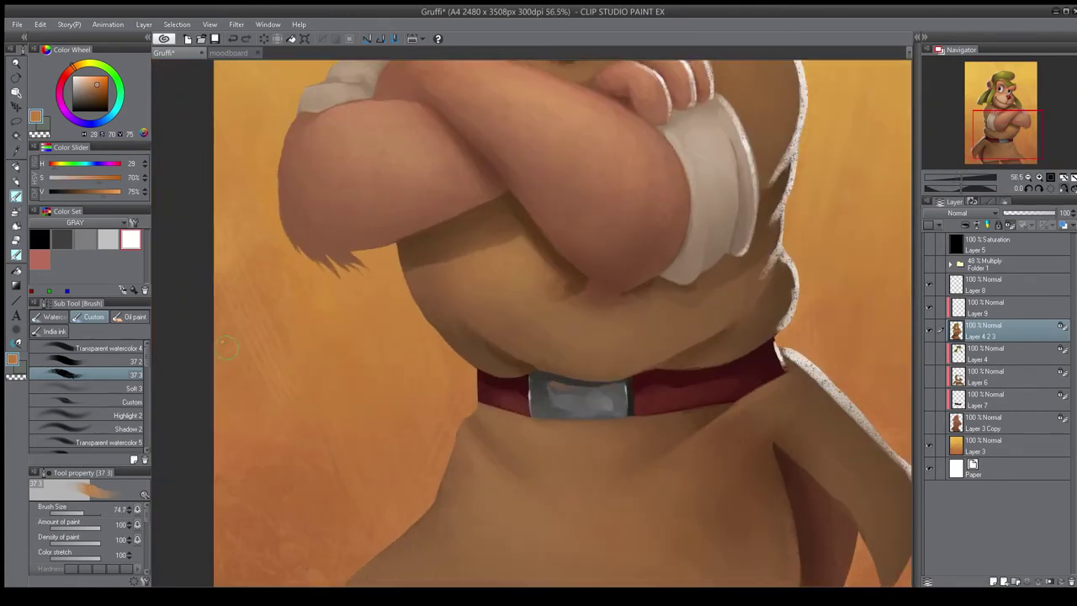
- Softly brighten the buckle's centre with white using a large Soft 4 brush
scroll(148, 365, "down", 3)
left_click(126, 407)
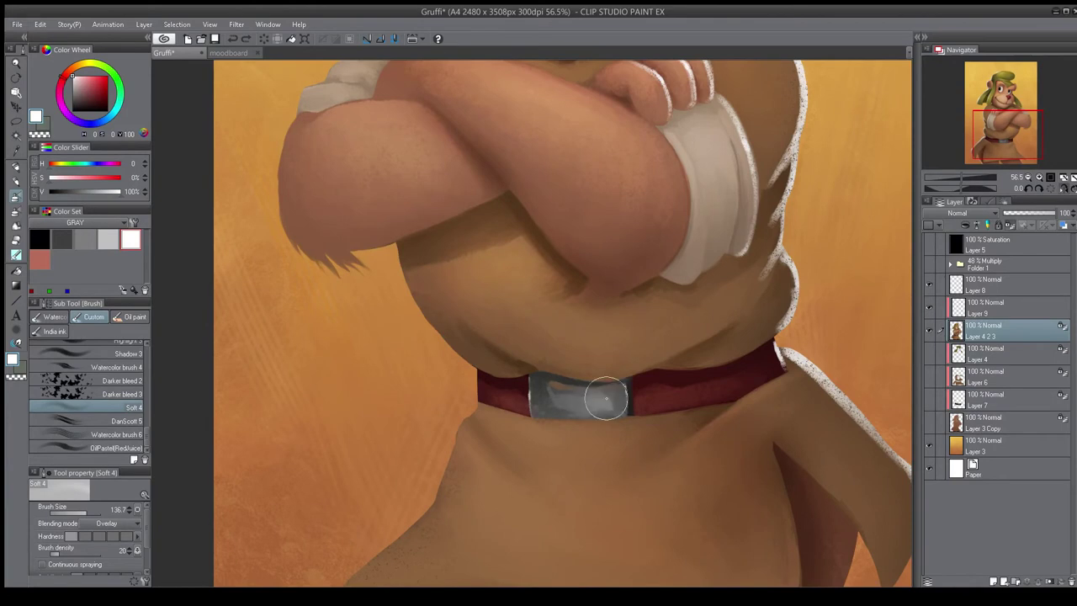
scroll(589, 402, "down", 3)
scroll(572, 397, "up", 4)
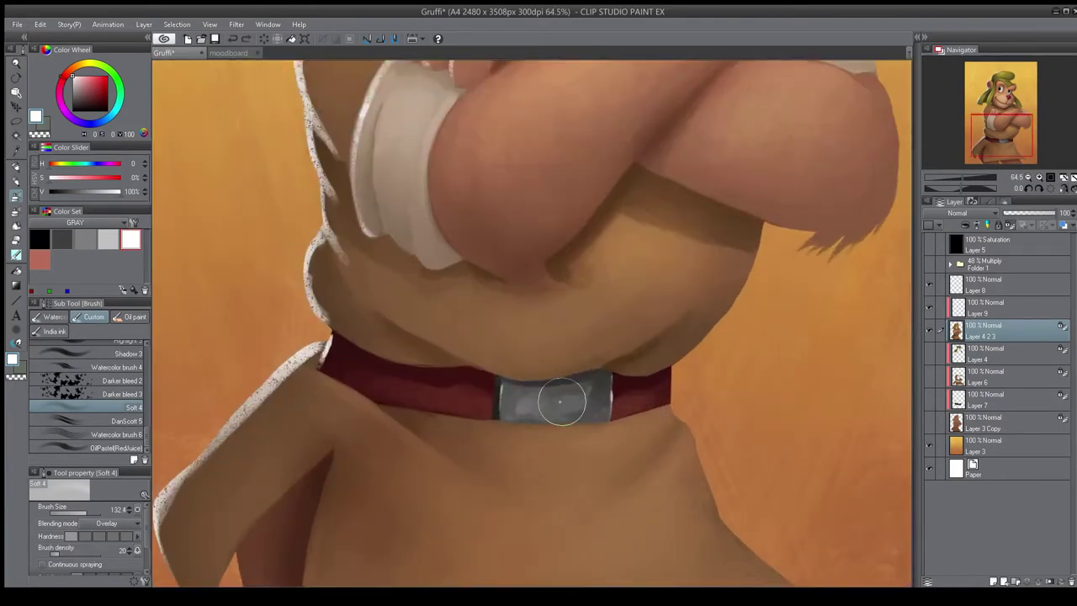
scroll(560, 402, "down", 5)
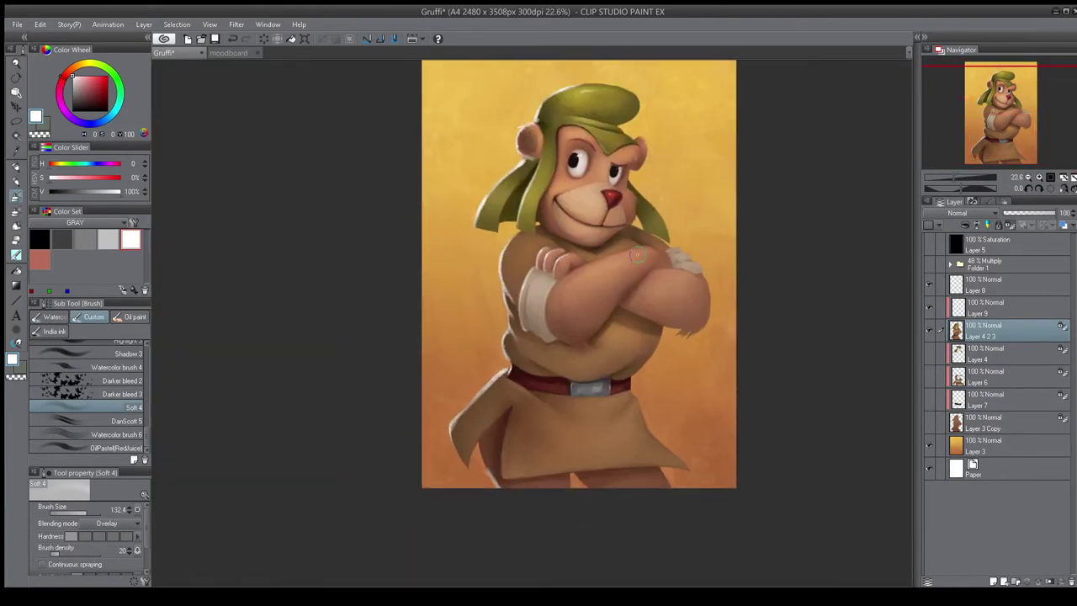
- Lasso the thigh below the tunic's hem on Layer 4 2 3, transform it, compare with the previous state and deselect
scroll(647, 442, "up", 2)
key("m")
mouse_move(711, 389)
left_mouse_down()
mouse_move(562, 417)
mouse_move(715, 389)
left_mouse_up()
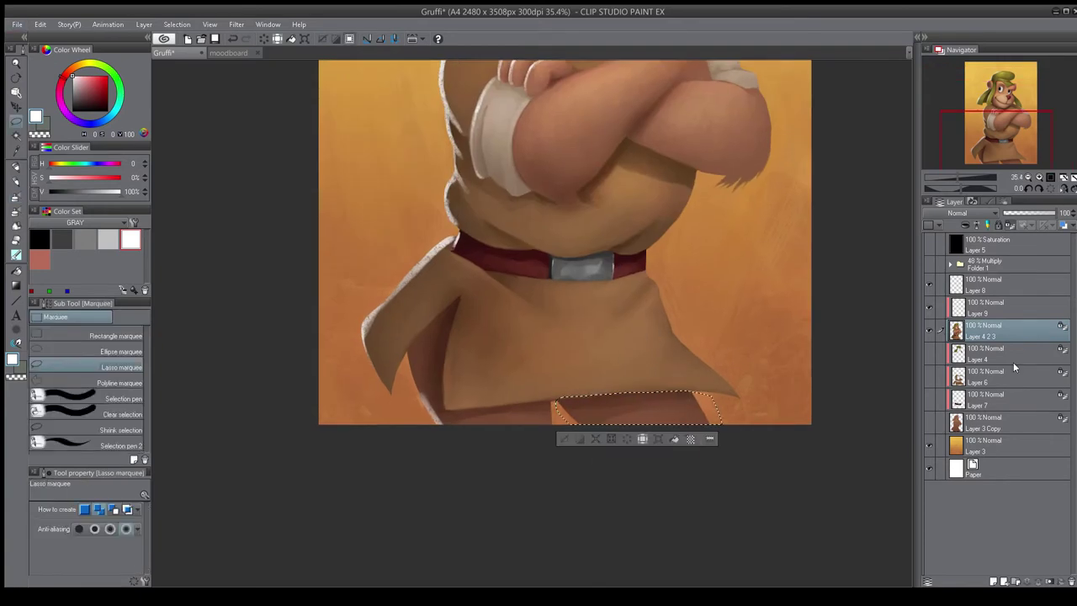
key("ctrl+t")
left_click_drag(765, 385, 765, 391)
left_click_drag(672, 418, 663, 429)
scroll(753, 275, "down", 2)
key("ctrl+z")
key("ctrl+z")
key("ctrl+y")
key("ctrl+y")
key("Escape")
key("ctrl+d")
- Add a Brightness/Contrast correction layer above the background on Layer 3
left_click_drag(703, 273, 668, 226)
left_click_drag(627, 375, 633, 374)
left_click(978, 449)
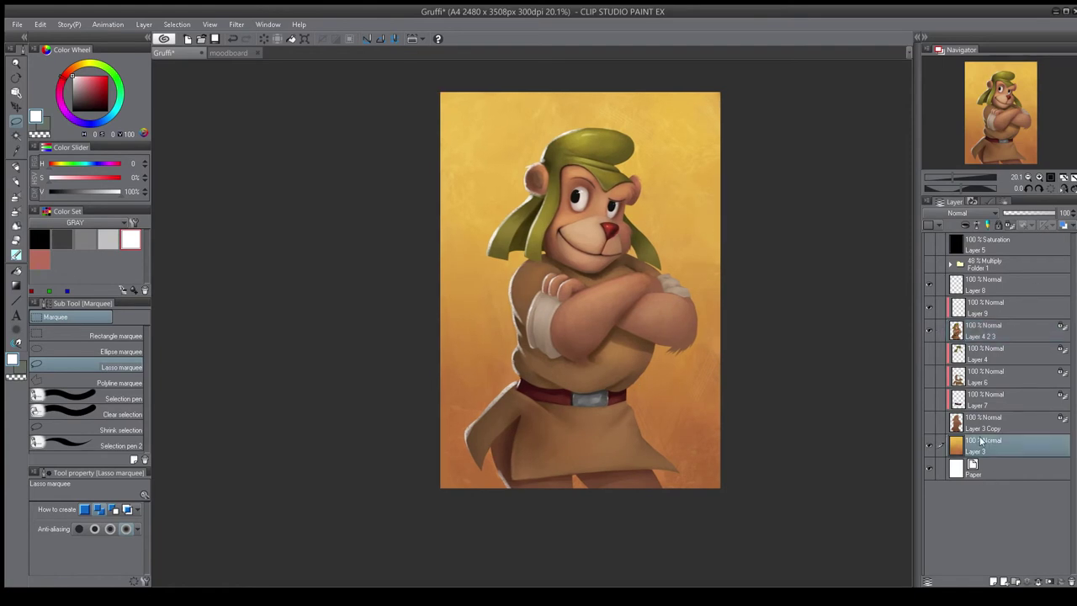
key("b")
left_click(345, 74)
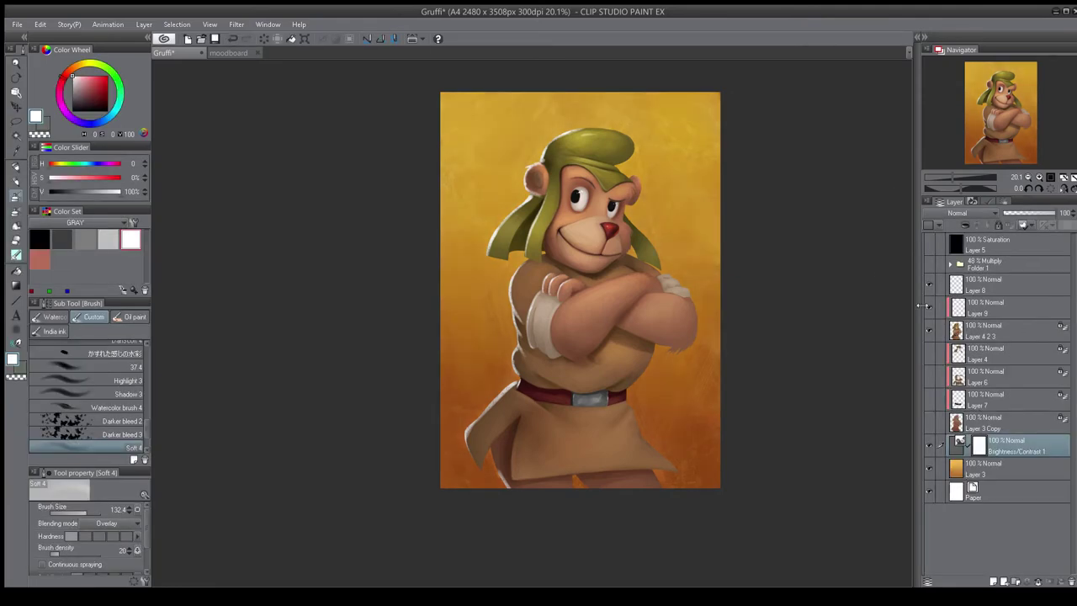
- Invert the correction layer's mask and paint the effect in behind the bear with a large white Soft airbrush
key("ctrl+i")
key("b")
left_click(134, 348)
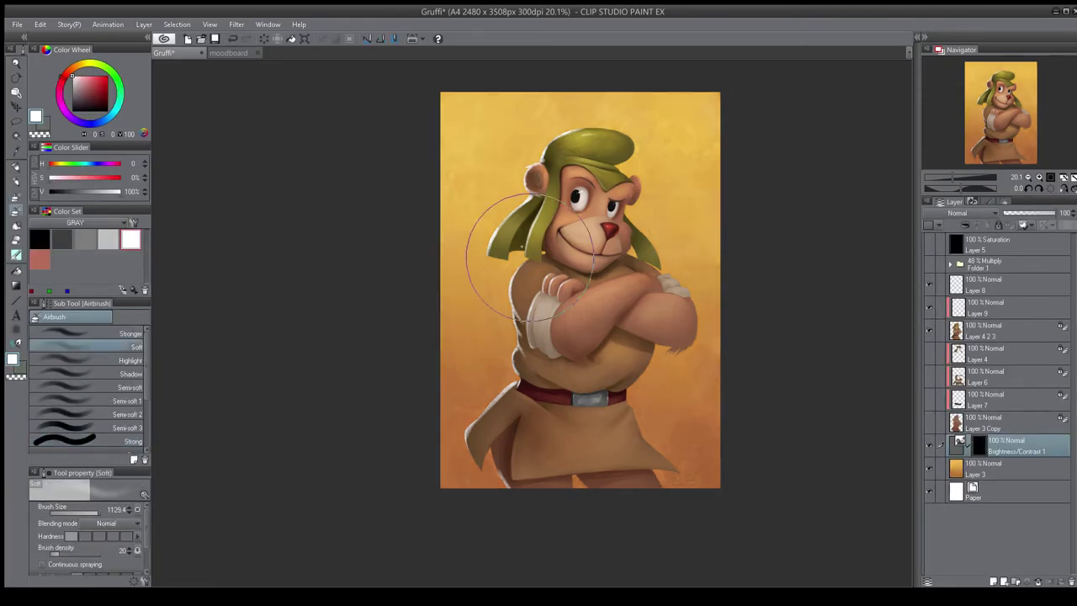
mouse_move(514, 340)
left_mouse_down()
mouse_move(495, 186)
mouse_move(501, 126)
left_mouse_up()
left_click(929, 447)
left_click(928, 443)
- Reduce the background correction with the Soft eraser at size 1056.8 and merge it into Layer 3
key("e")
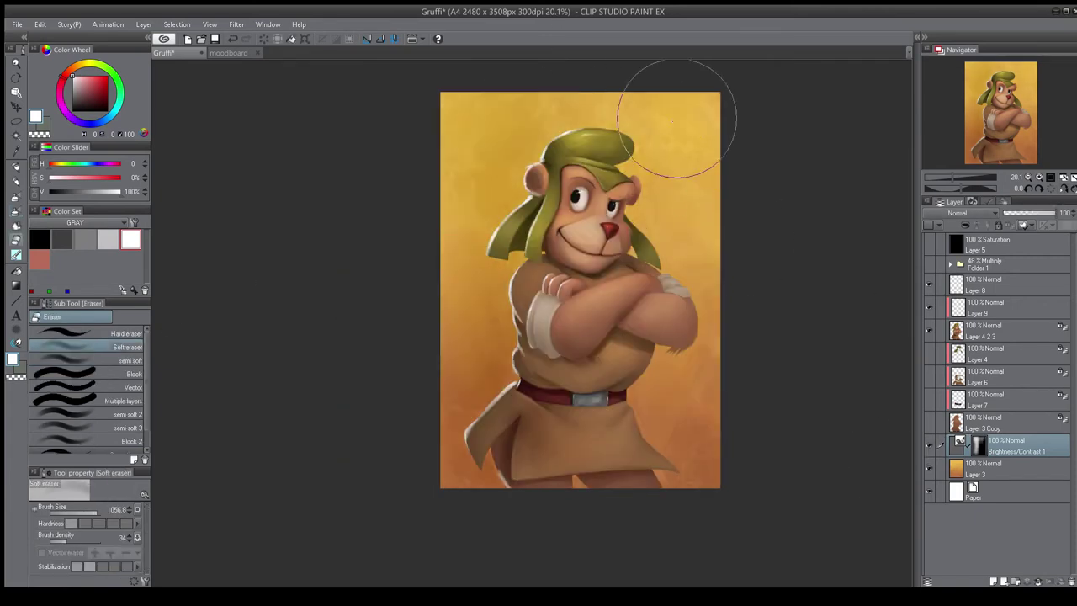
left_click(929, 443)
left_click(928, 442)
left_click(930, 245)
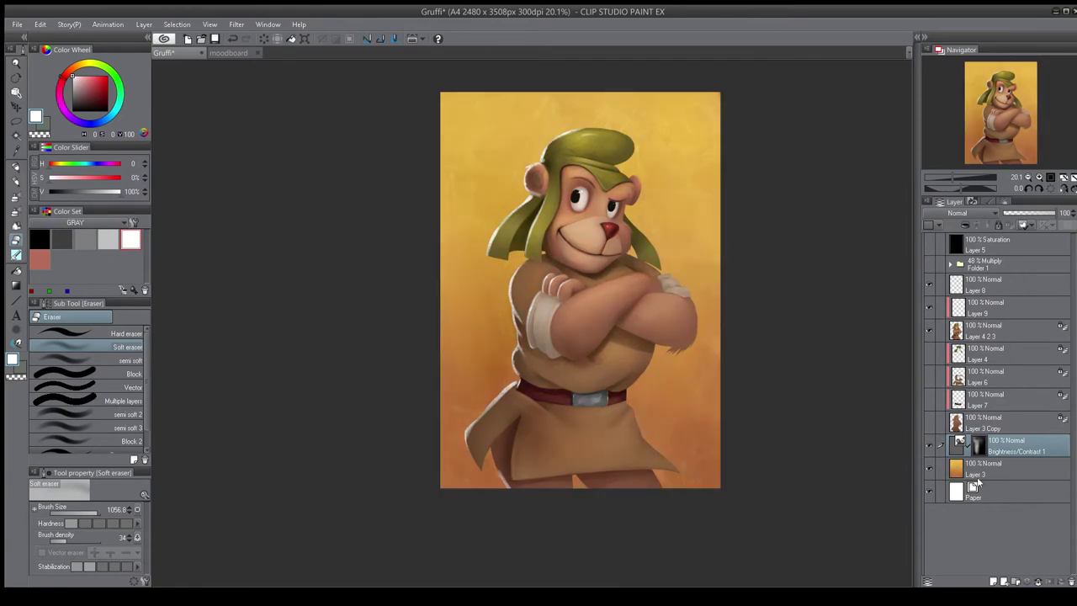
key("ctrl+e")
- Examine the whole painting from hat to belt in normal and mirrored view
scroll(597, 409, "down", 2)
scroll(598, 387, "up", 1)
key("h")
key("h")
scroll(603, 286, "up", 4)
key("h")
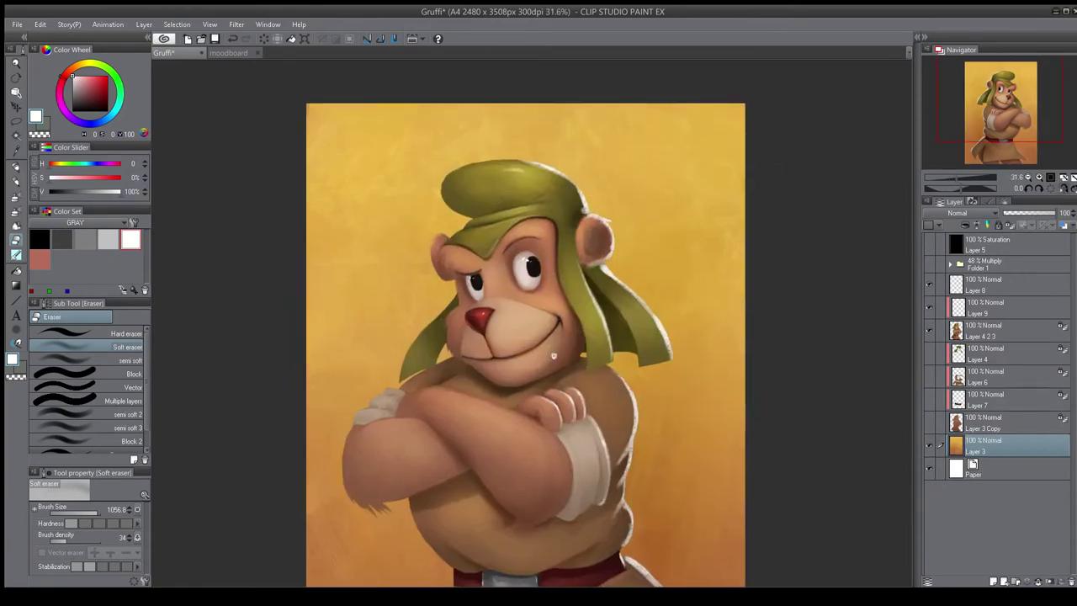
key("h")
scroll(589, 370, "up", 1)
left_click_drag(572, 430, 587, 353)
scroll(586, 354, "down", 2)
left_click_drag(604, 414, 601, 345)
key("h")
key("h")
left_click_drag(575, 230, 580, 328)
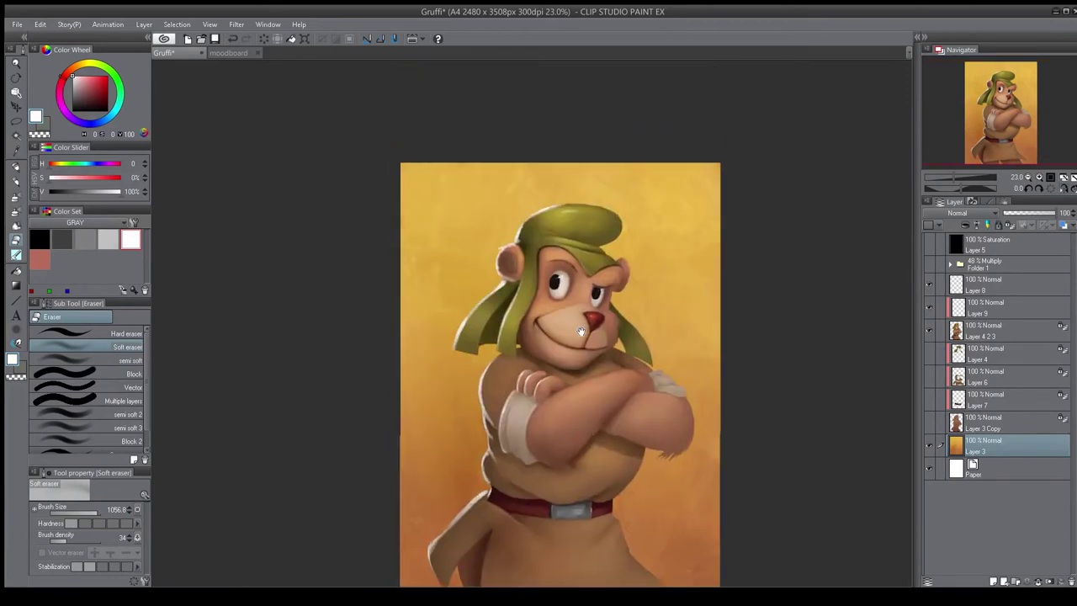
- Blend the ear's skin tones on Layer 4 2 3 with the 37 3 brush, sampling colours from the ear
scroll(539, 278, "up", 3)
left_click(983, 331)
key("b")
scroll(109, 387, "up", 4)
left_click(87, 373)
key("h")
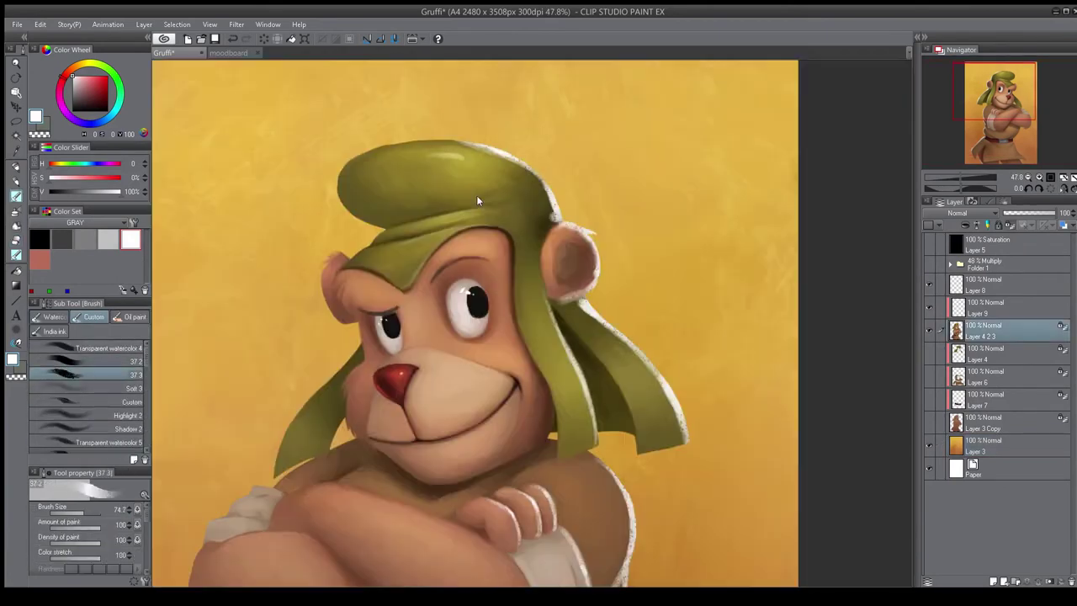
left_click_drag(478, 201, 482, 227)
scroll(564, 294, "up", 2)
left_click(552, 282, "alt")
left_click(556, 253, "alt")
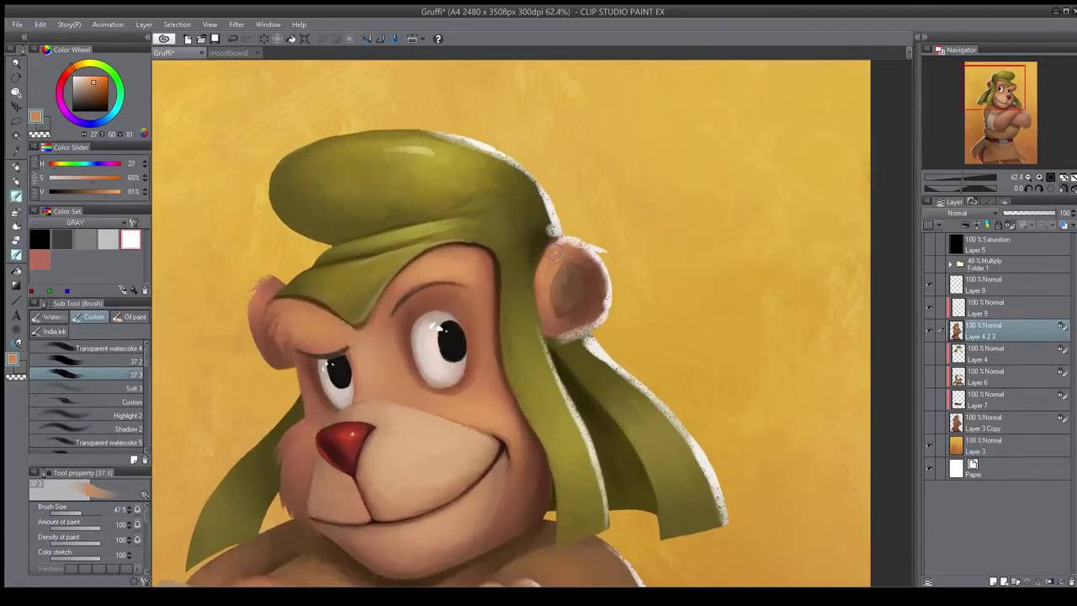
left_click(560, 289, "alt")
left_click(551, 309, "alt")
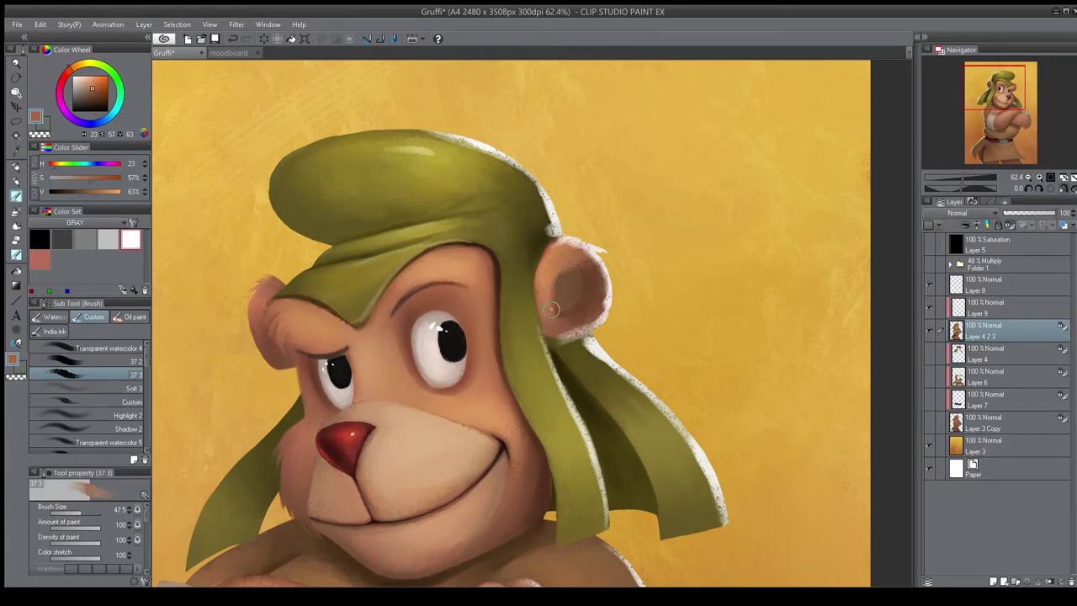
- Reshape the brown shading inside the ear with sampled ear tones, varying the 37 3 brush size
key("h")
left_click(472, 334, "alt")
left_click(484, 302, "alt")
key("h")
left_click(562, 304, "alt")
left_click(563, 298, "alt")
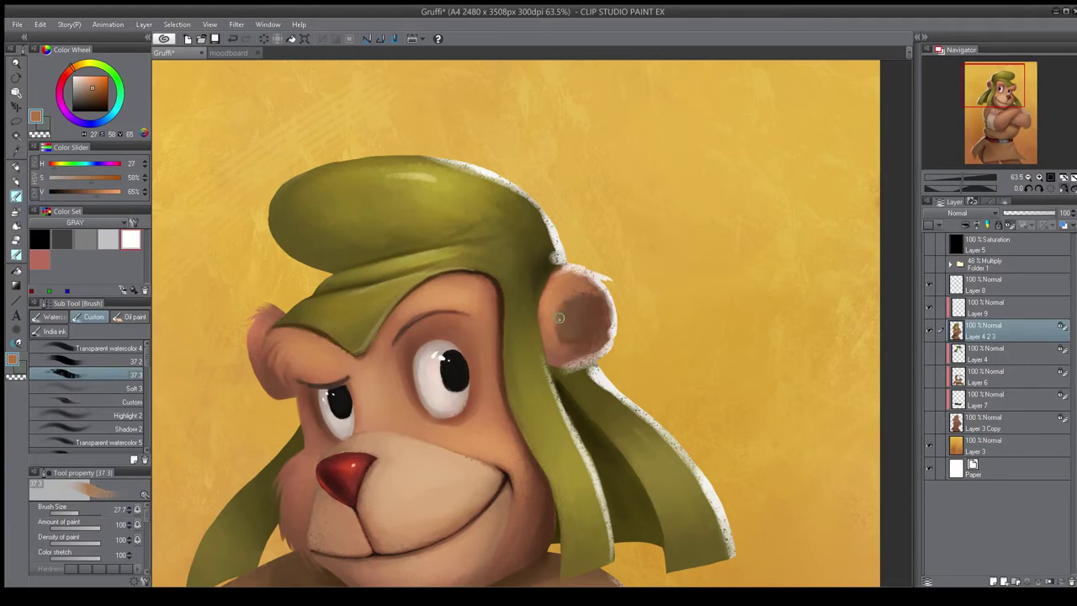
left_click(563, 338, "alt")
left_click(564, 349, "alt")
left_click(581, 333, "alt")
left_click(598, 320, "alt")
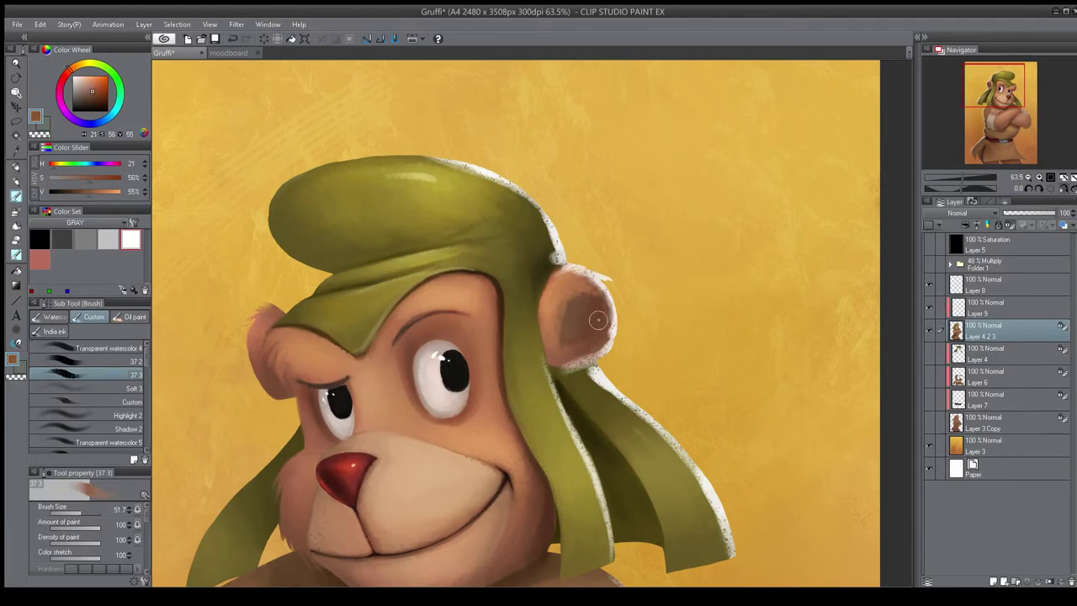
- Erase excess white rim light around the bottom of the ear on Layer 9 with the Block 2 eraser at size 50.5
scroll(598, 313, "down", 3)
key("h")
scroll(488, 334, "up", 4)
left_click(997, 308)
key("e")
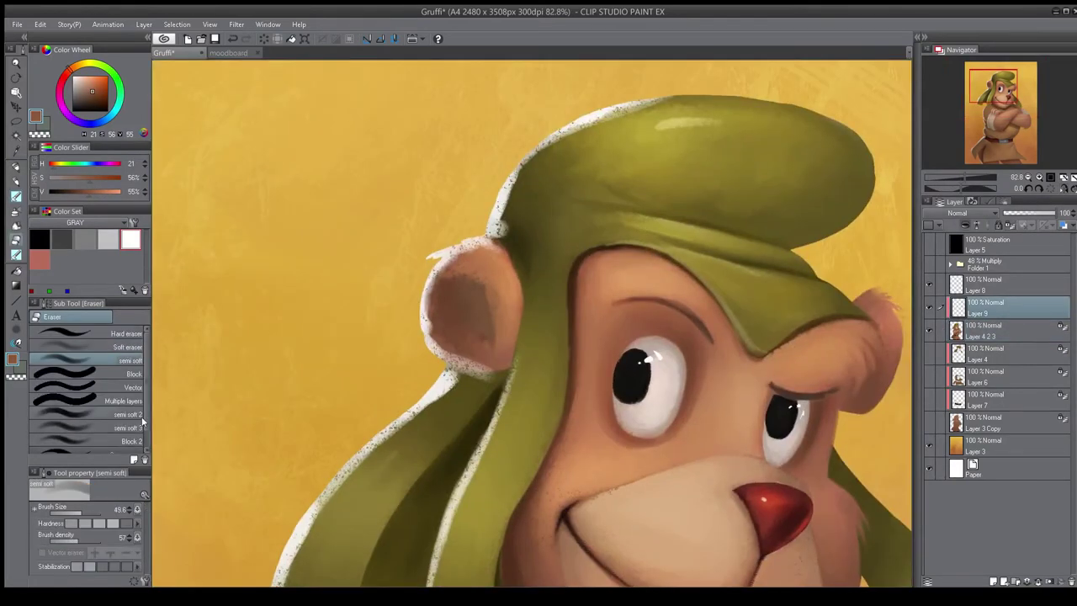
left_click(132, 423)
left_click(81, 512)
left_click_drag(494, 365, 461, 353)
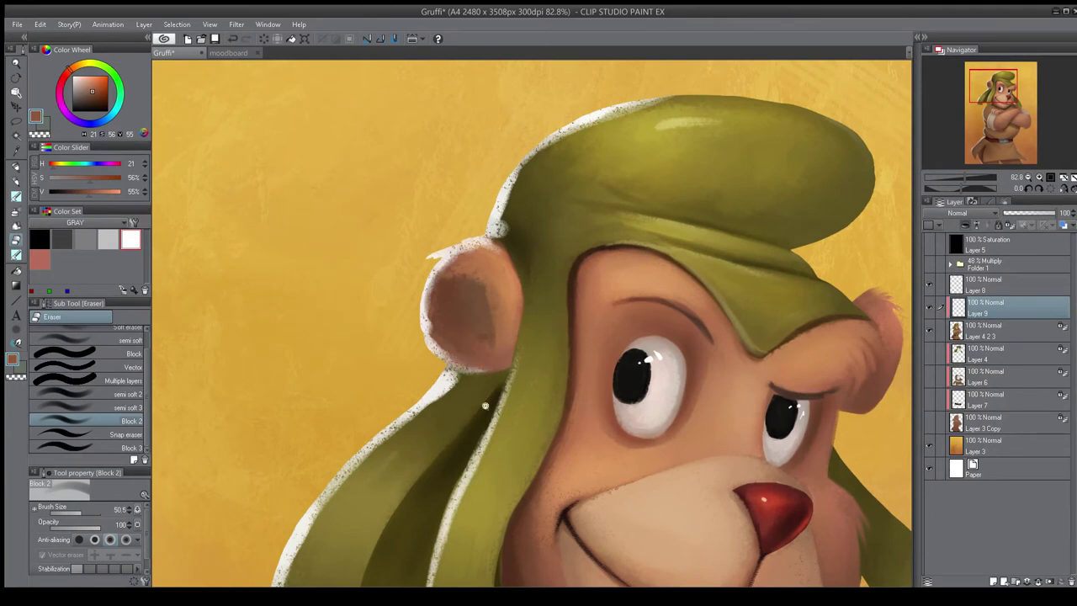
scroll(473, 305, "down", 5)
key("h")
scroll(555, 304, "up", 3)
scroll(573, 292, "up", 1)
- Paint dark brown shading inside the larger ear on Layer 4 2 3 with the Custom brush, using a darkened sampled ear colour
key("b")
scroll(99, 357, "down", 5)
left_click(117, 407)
left_click(608, 312, "alt")
left_click(91, 106)
key("bracketleft")
key("bracketleft")
left_click(961, 332)
mouse_move(608, 321)
left_mouse_down()
mouse_move(615, 290)
mouse_move(606, 313)
left_mouse_up()
key("bracketright")
scroll(635, 319, "down", 8)
- Blend the larger ear's inner shading with the 37 3 brush at size 39.8, sampling light and dark browns from the ear
key("h")
scroll(336, 270, "up", 3)
scroll(105, 395, "up", 3)
left_click(118, 375)
key("h")
scroll(581, 318, "up", 2)
left_click(586, 345, "alt")
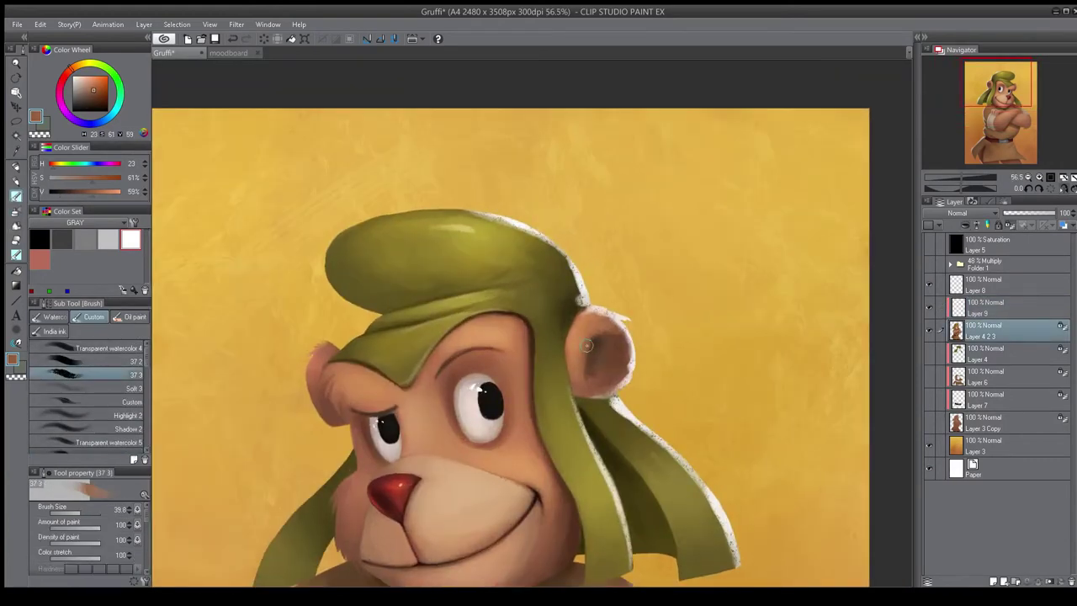
left_click(592, 346, "alt")
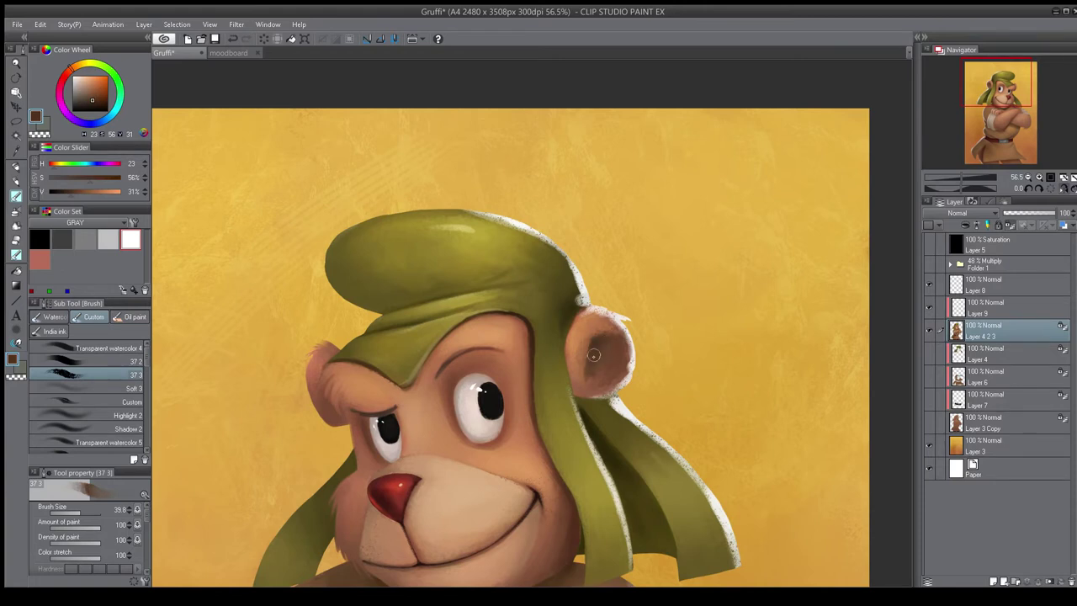
left_click(608, 376, "alt")
left_click(604, 376, "alt")
scroll(619, 384, "down", 4)
key("h")
key("h")
- Blend the chin and jaw skin tones with the 37 3 brush, sampling nearby colours and varying the brush size
left_click_drag(585, 568, 564, 351)
scroll(563, 350, "up", 4)
left_click(518, 270, "alt")
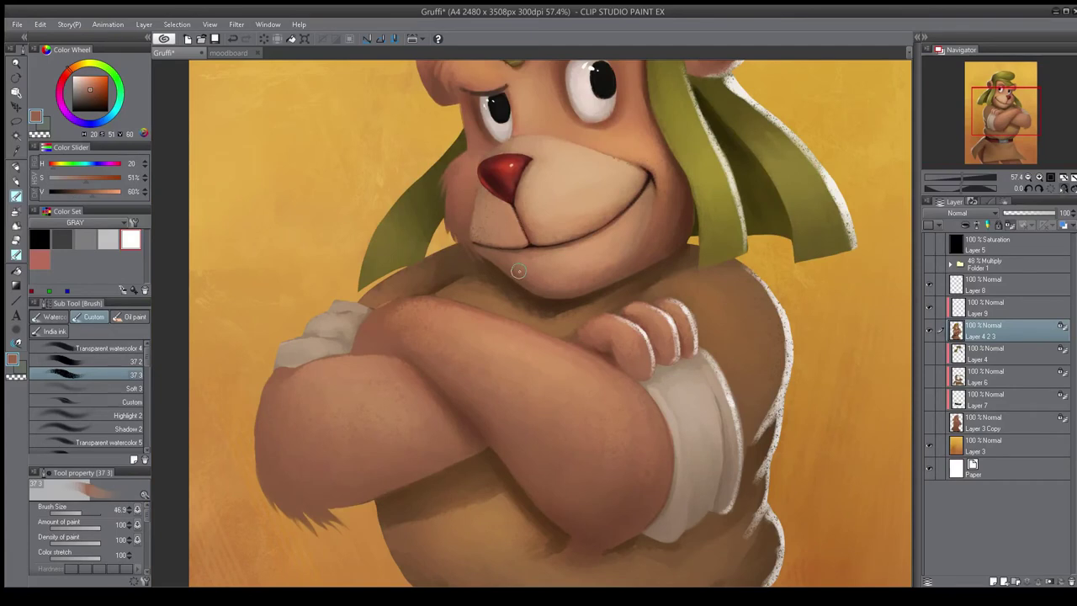
left_click(593, 273, "alt")
scroll(563, 290, "down", 3)
scroll(563, 290, "up", 3)
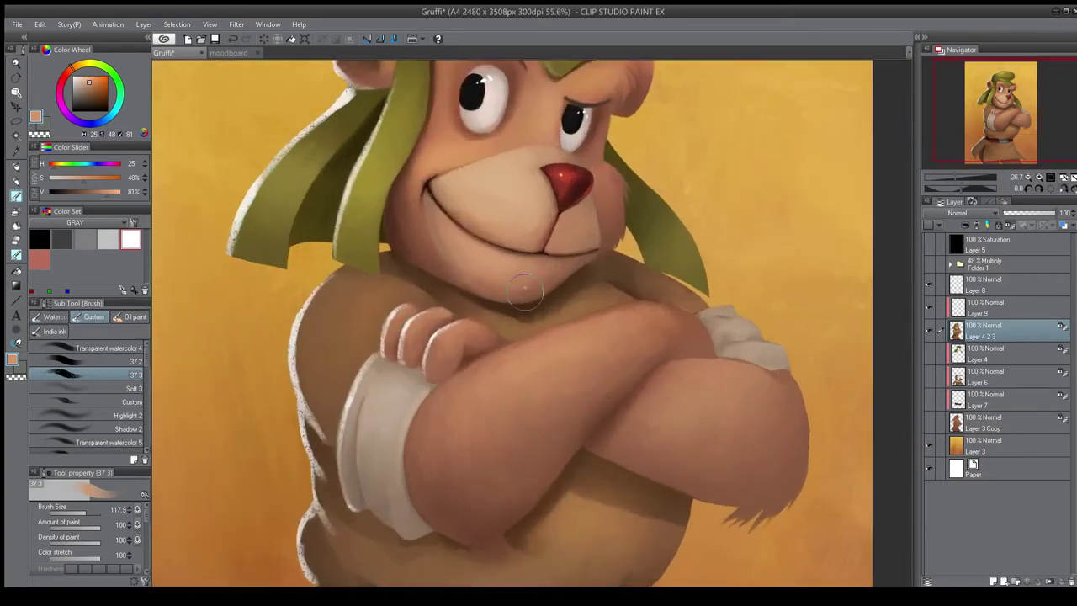
left_click(438, 259, "alt")
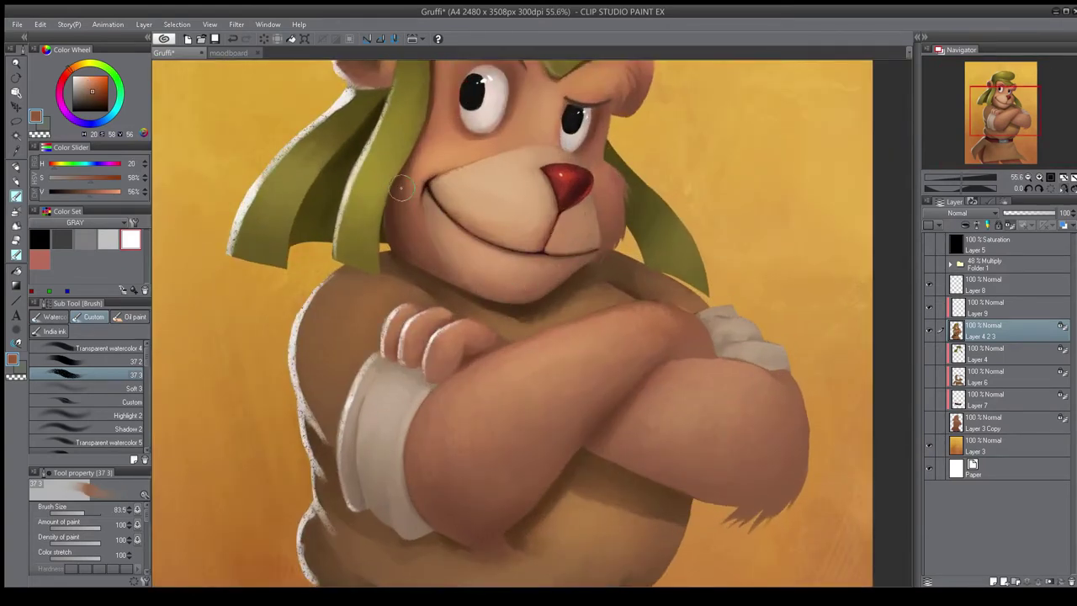
scroll(440, 233, "down", 5)
key("h")
key("h")
scroll(578, 380, "up", 3)
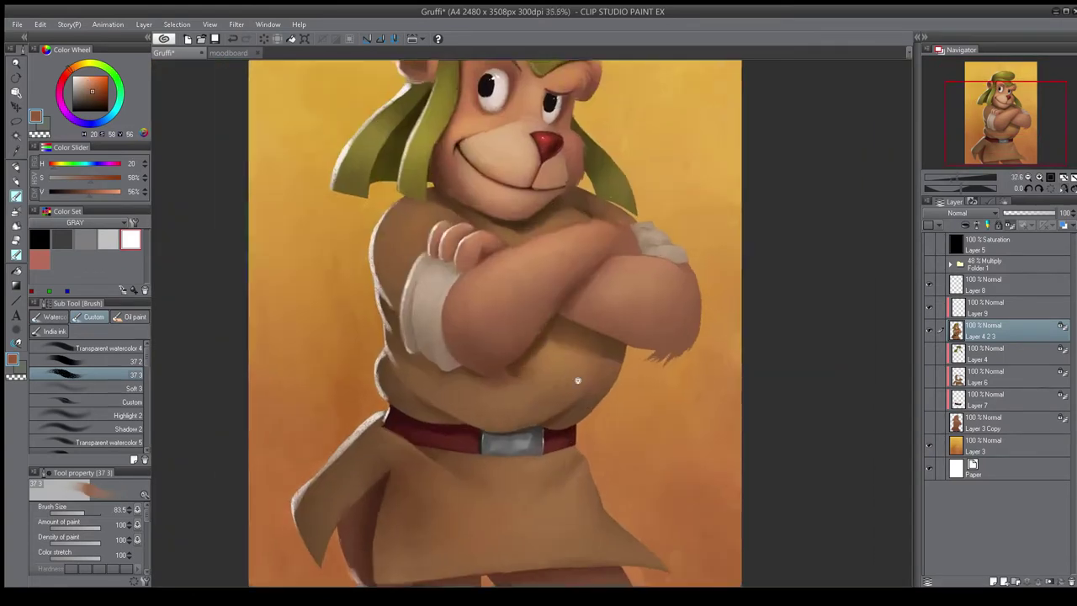
scroll(578, 380, "up", 1)
- Try white strokes along the larger ear's upper edge on Layer 8 with the Rough pencil at size 26.9, sampling the rim-light white
key("p")
key("h")
left_click_drag(466, 242, 399, 457)
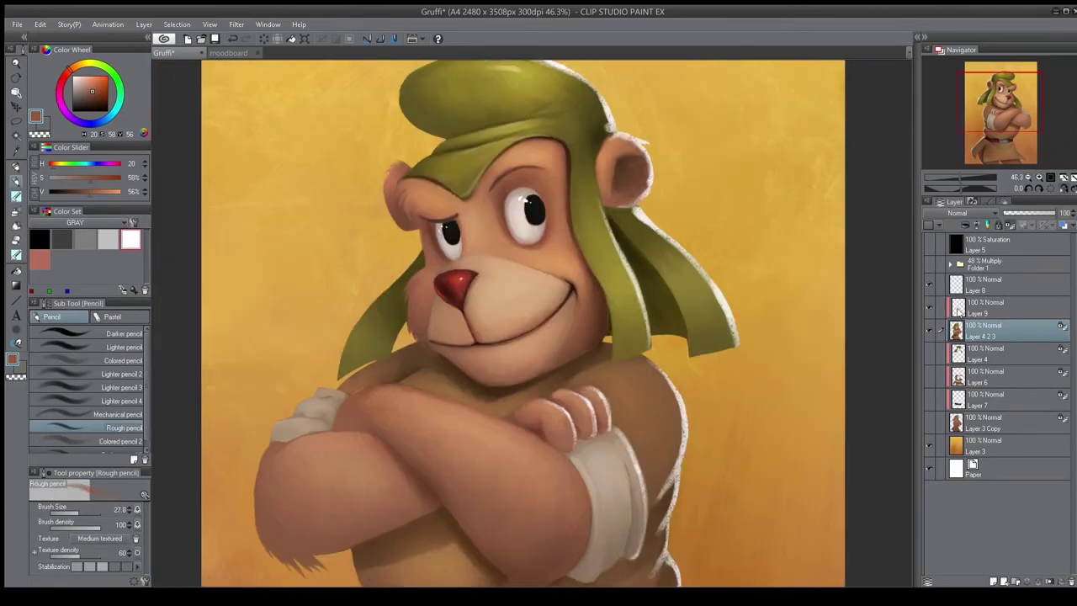
left_click(958, 311)
left_click(608, 128, "alt")
key("h")
left_click_drag(529, 83, 555, 121)
scroll(555, 121, "up", 2)
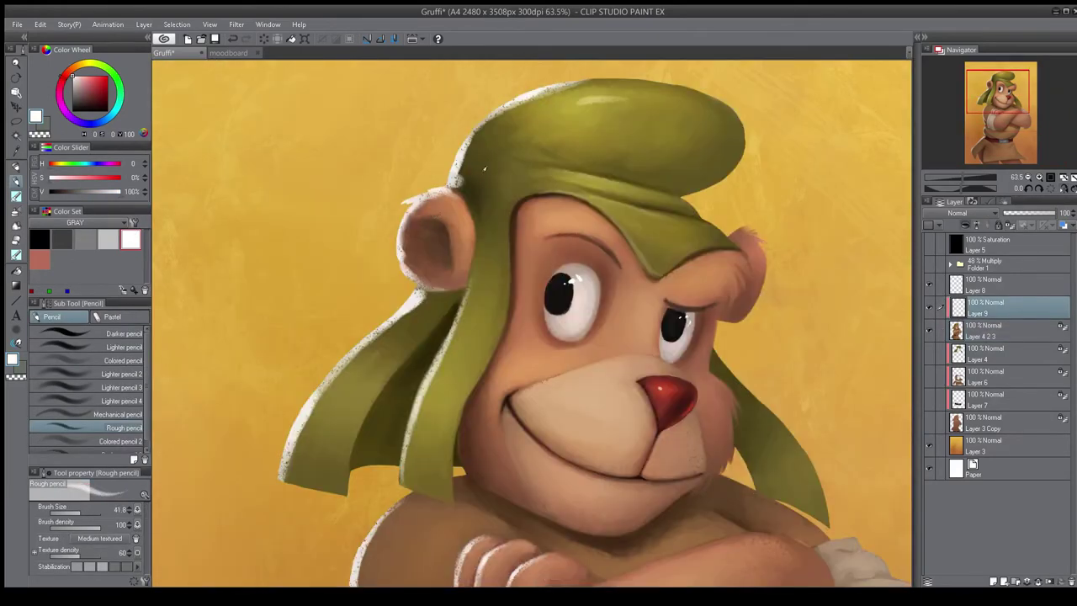
left_click(986, 284)
left_click_drag(449, 186, 420, 186)
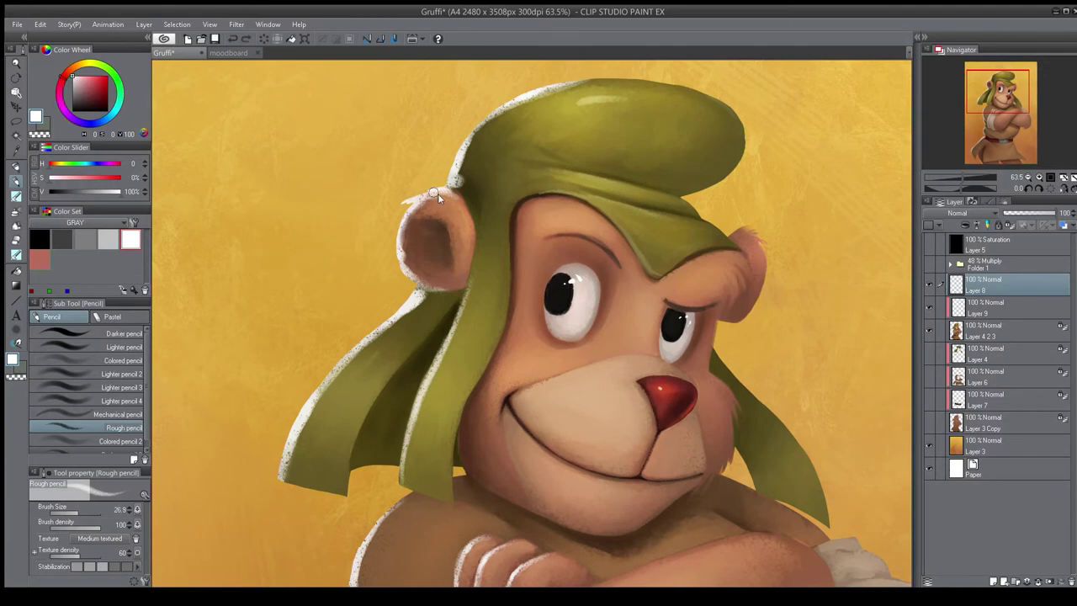
- Try the Charcoal, Crayon and Darker pencil 2 tools for white fur strokes on top of the larger ear
left_click(112, 317)
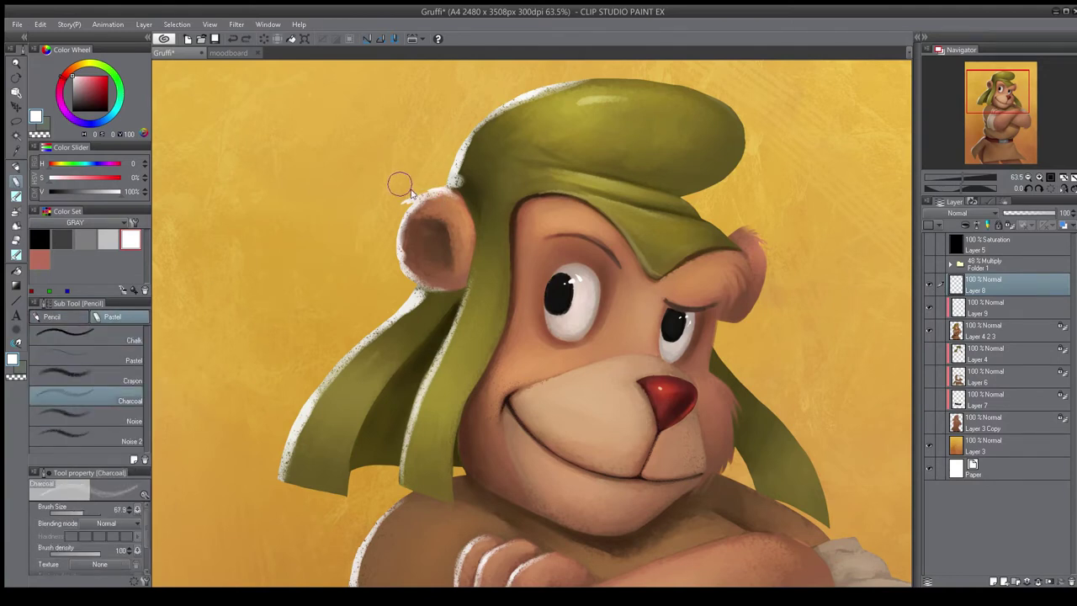
left_click(104, 371)
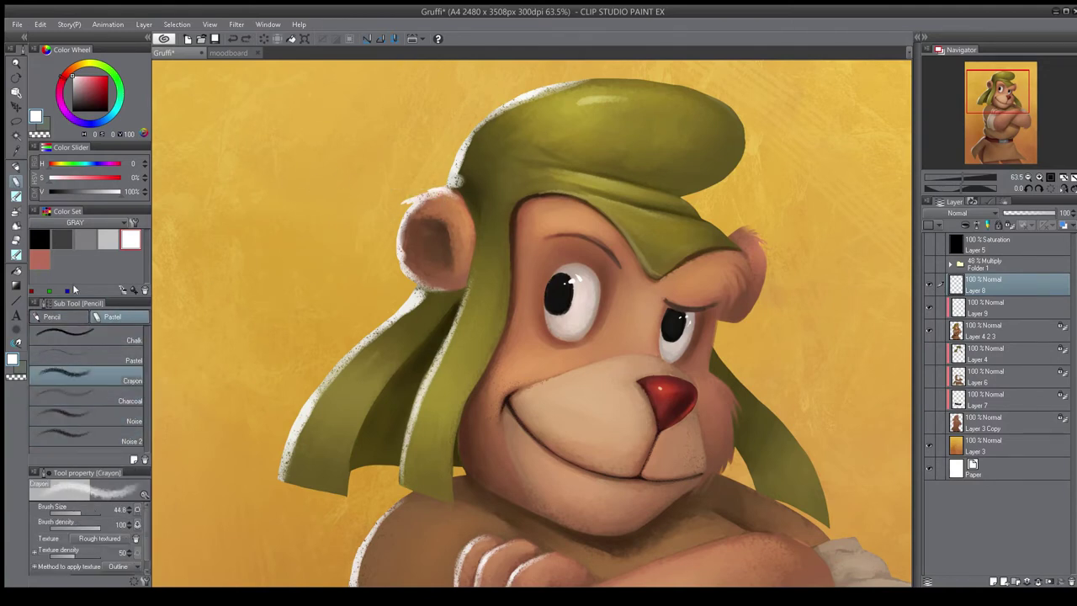
left_click(56, 316)
left_click_drag(147, 400, 146, 420)
left_click(99, 445)
left_click(82, 512)
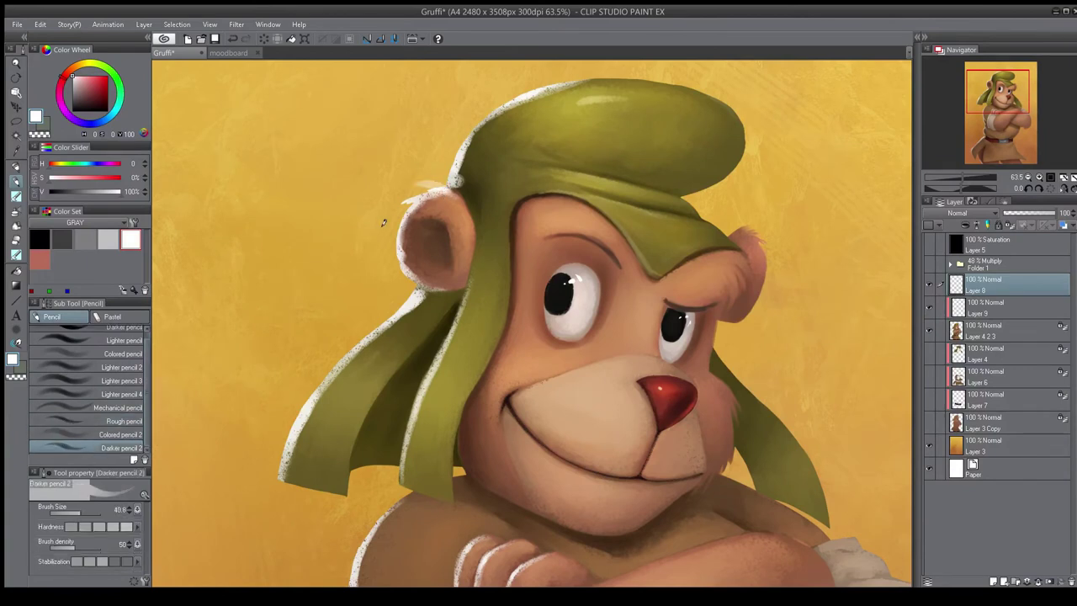
- Add white fur tufts along the larger ear's top and outer edge on Layer 8 with the Custom brush at size 35.3
key("b")
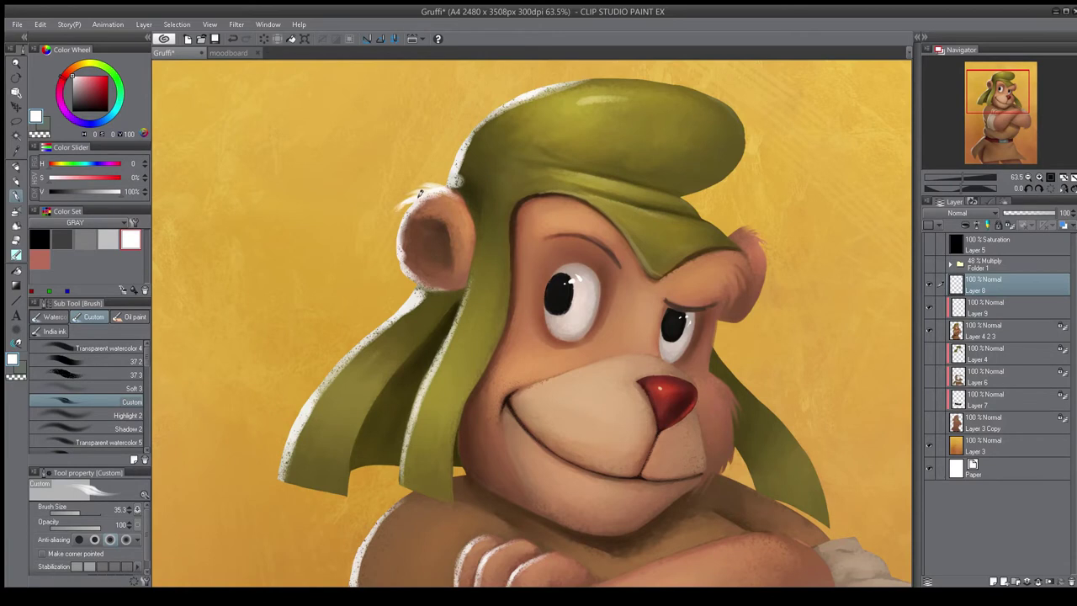
left_click_drag(400, 228, 395, 212)
scroll(387, 266, "down", 2)
key("h")
scroll(383, 166, "up", 2)
- Paint reddish-brown fur tufts on the smaller ear's outer edge on Layer 8 with the Custom brush, using sampled ear tones
left_click(342, 222, "alt")
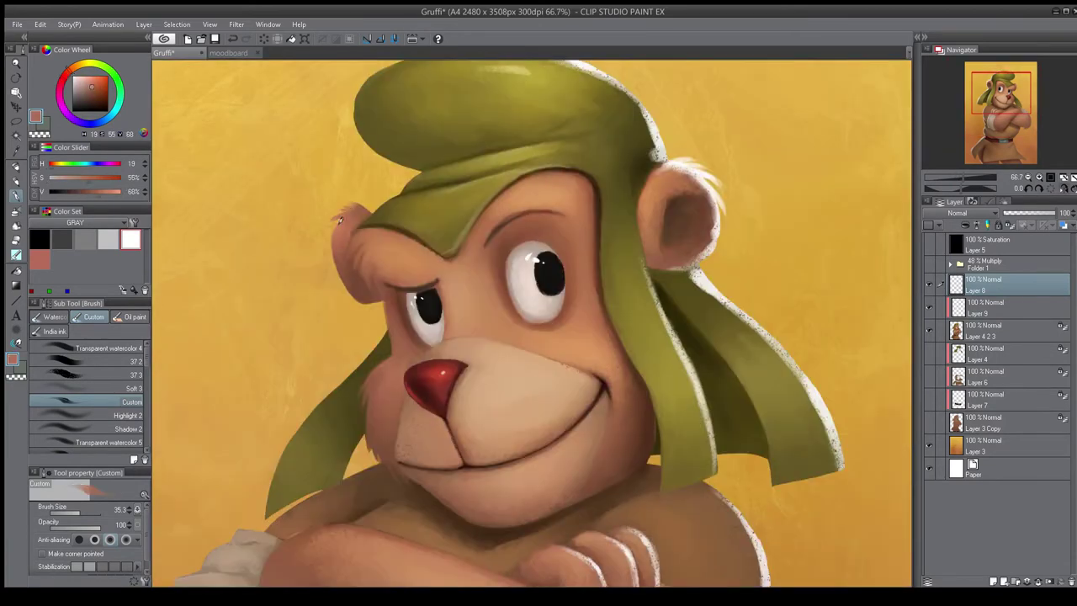
left_click_drag(332, 250, 326, 230)
scroll(353, 246, "up", 1)
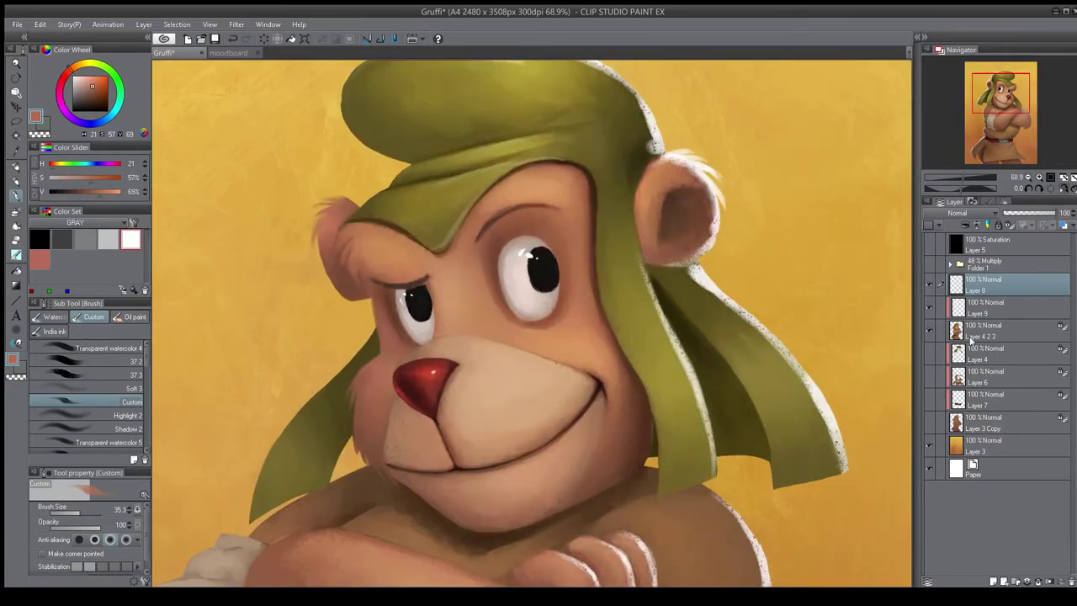
- Add fur strokes along the brow edge and cheek on Layer 4 2 3 with the Custom brush, sampling the surrounding skin tones
left_click(972, 338)
left_click(350, 264, "alt")
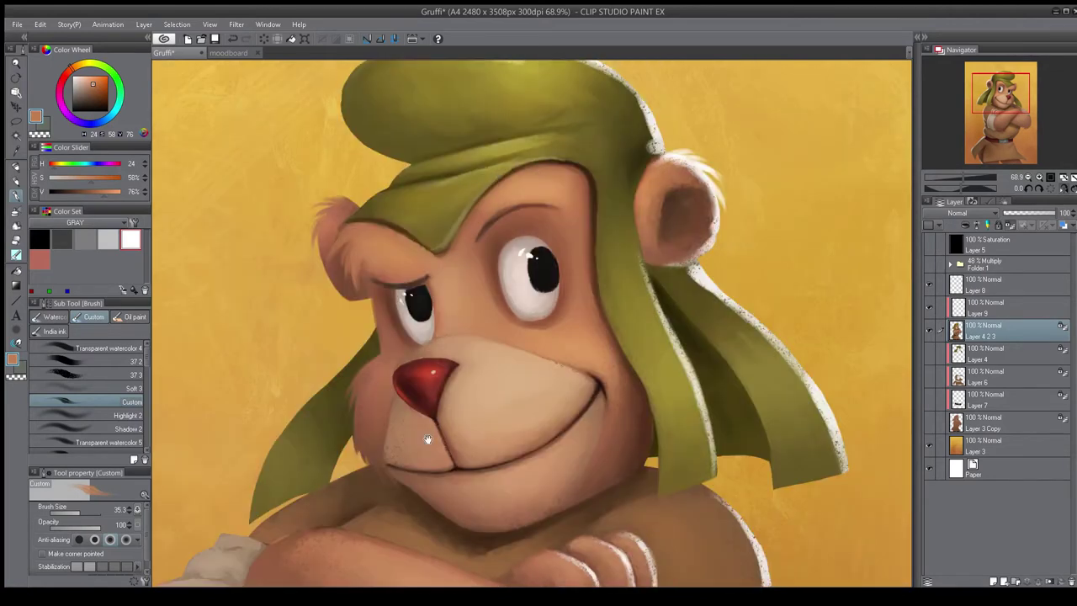
left_click_drag(427, 439, 477, 397)
left_click(429, 320, "alt")
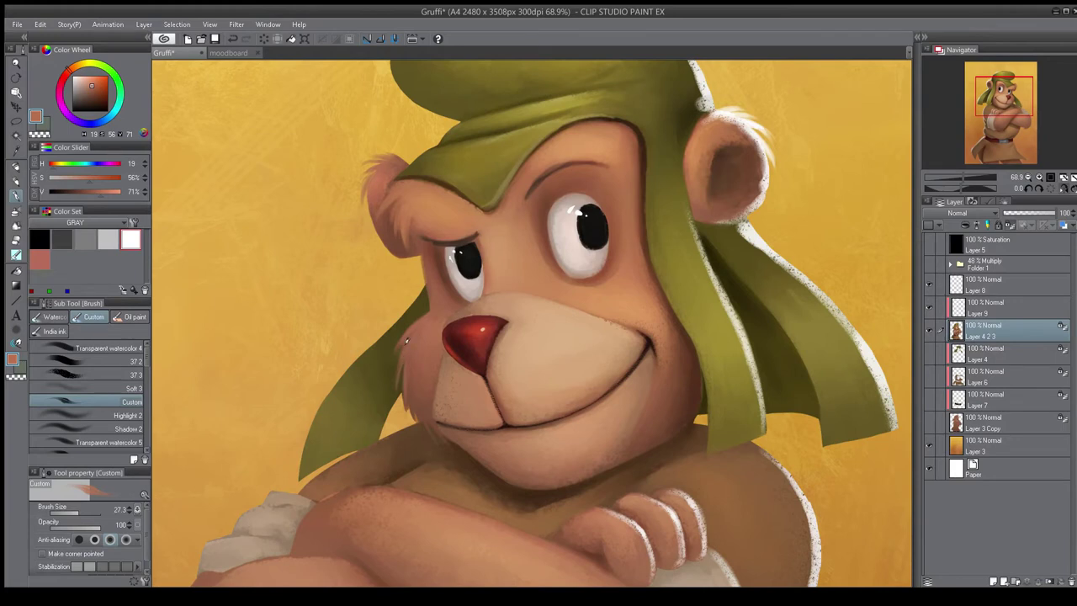
scroll(417, 328, "down", 3)
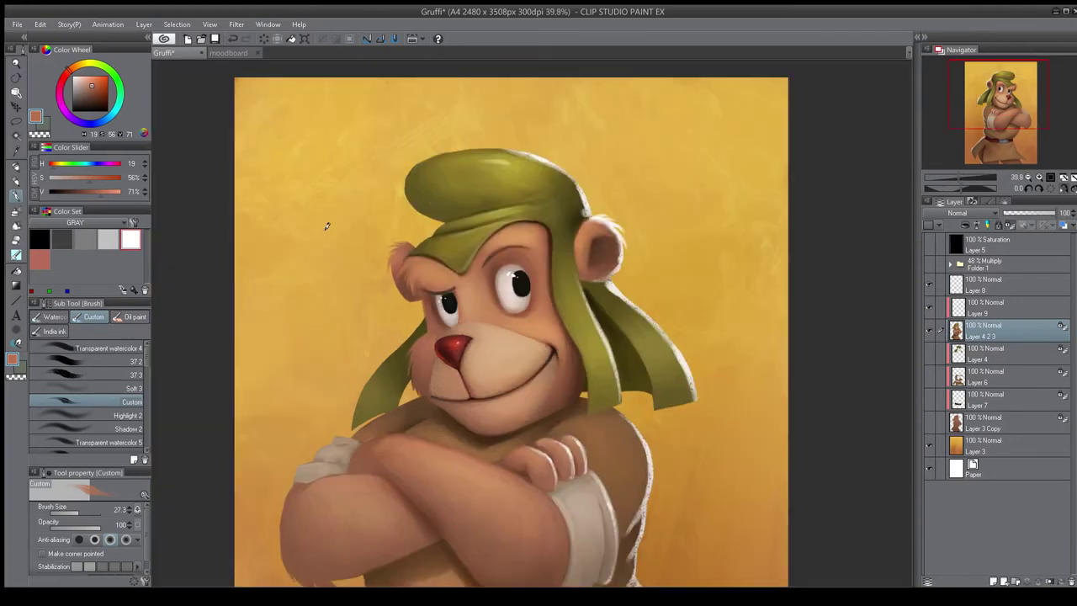
scroll(390, 260, "up", 3)
left_click(425, 299, "alt")
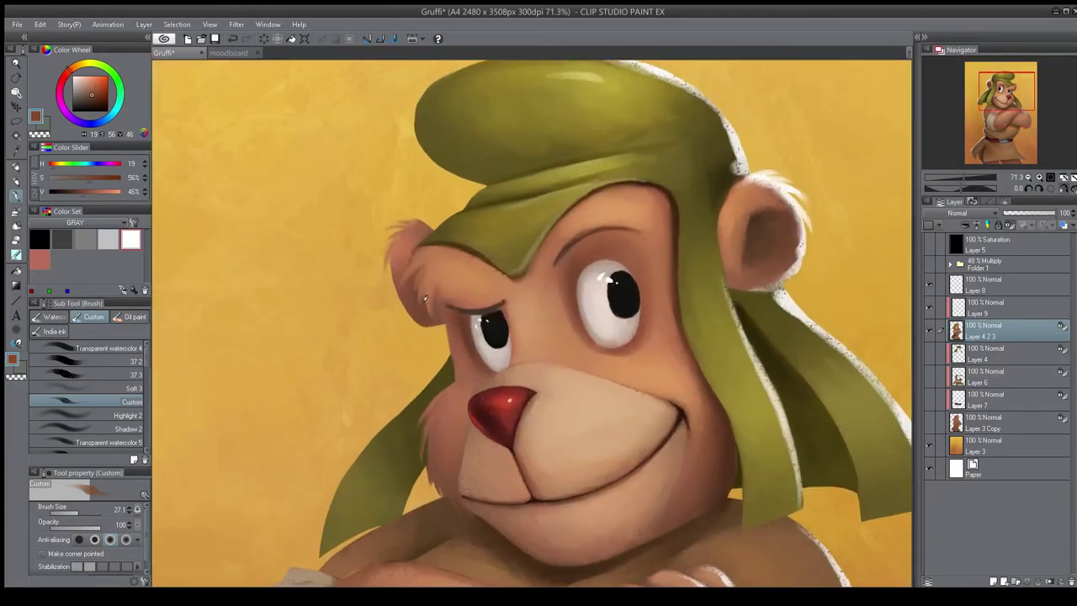
left_click(438, 255, "alt")
scroll(422, 272, "down", 5)
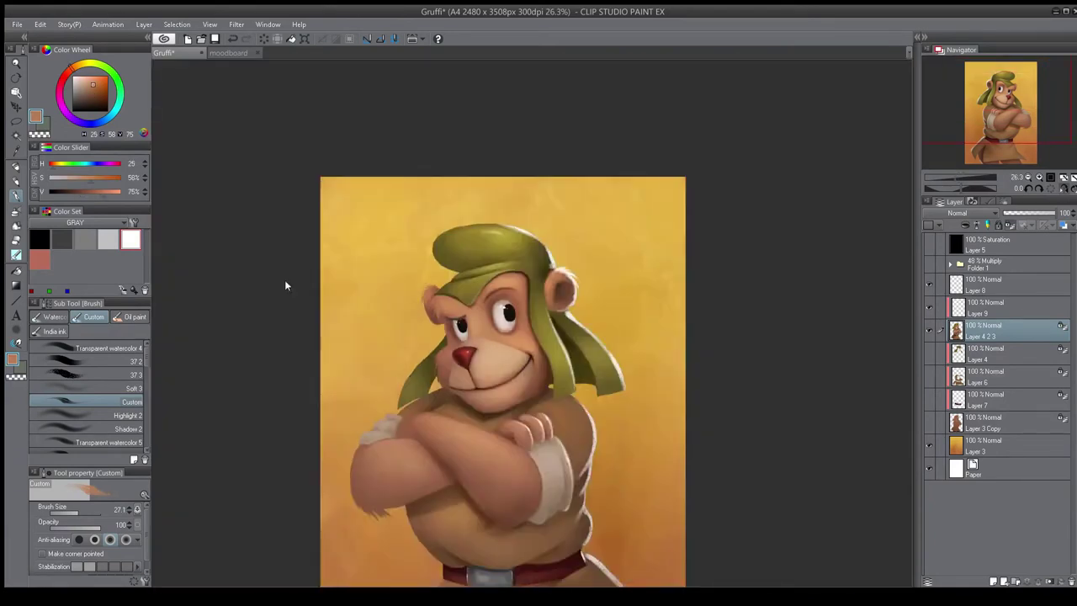
- Extend the fur tufts around the outer elbow on Layer 8 with the Custom brush and a brown sampled from the arm
left_click_drag(463, 459, 560, 315)
scroll(581, 324, "up", 2)
left_click(984, 284)
left_click_drag(355, 395, 384, 365)
scroll(384, 361, "up", 1)
left_click(415, 348, "alt")
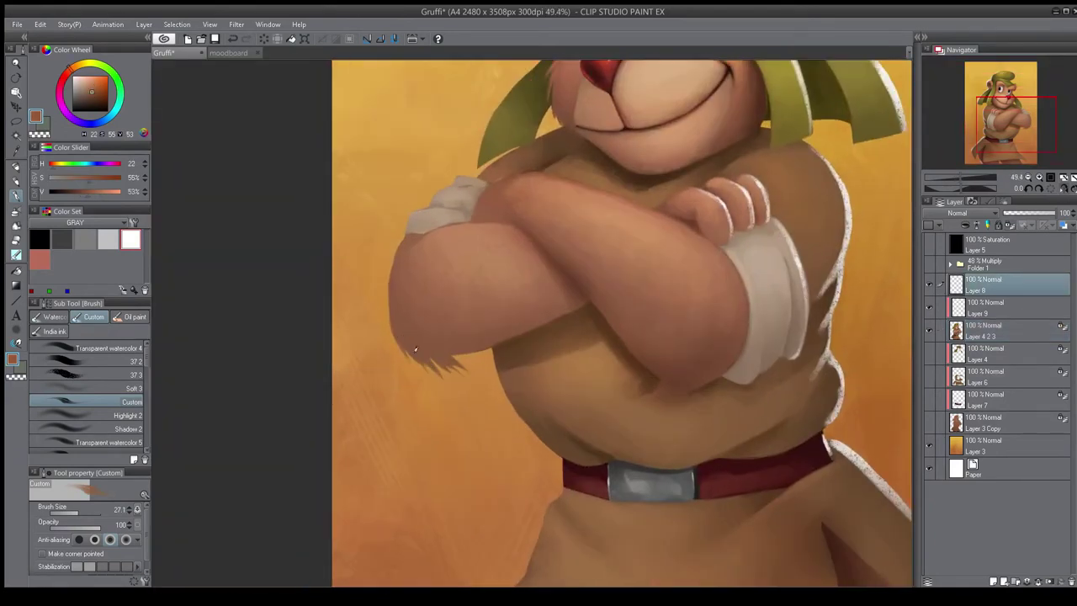
key("h")
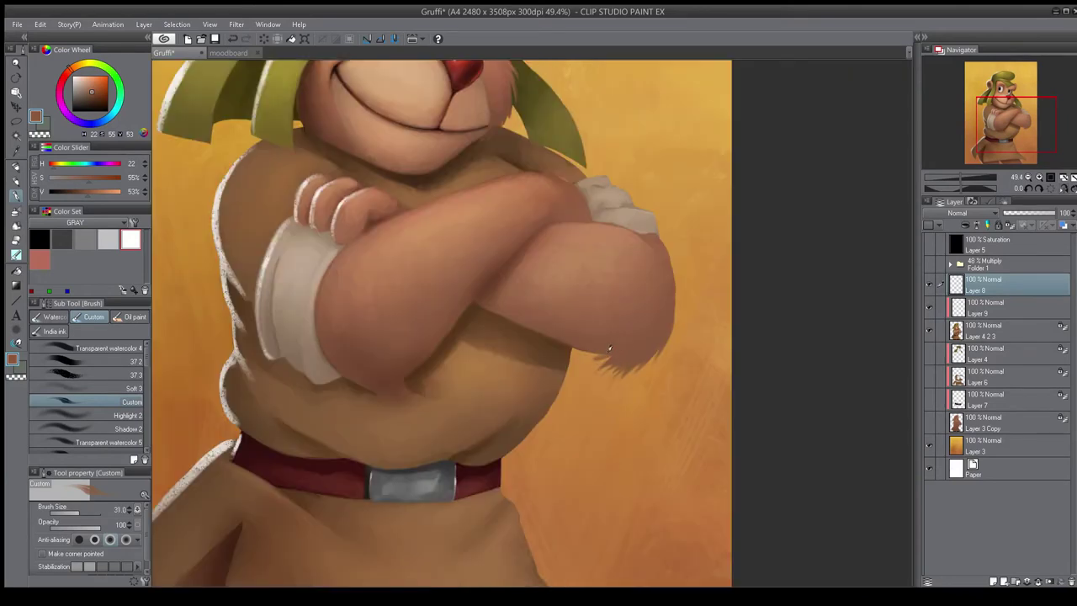
scroll(658, 362, "down", 3)
scroll(428, 355, "up", 4)
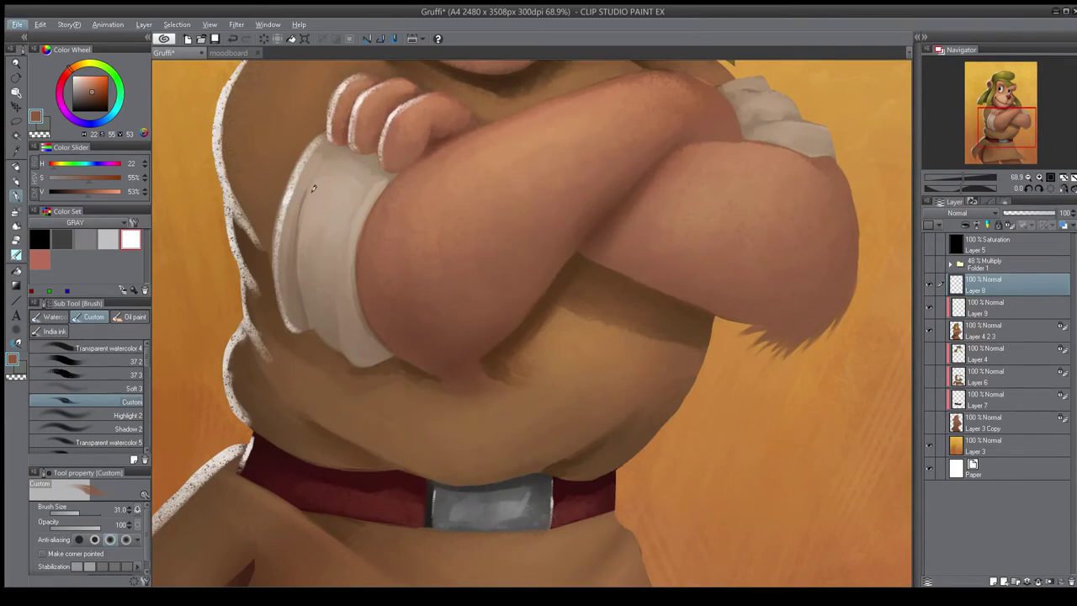
- Paint fur on the elbow overlapping the belly on Layer 4 2 3 with the Custom brush at size 31 and sampled dark brown
left_click(980, 330)
left_click(396, 340, "alt")
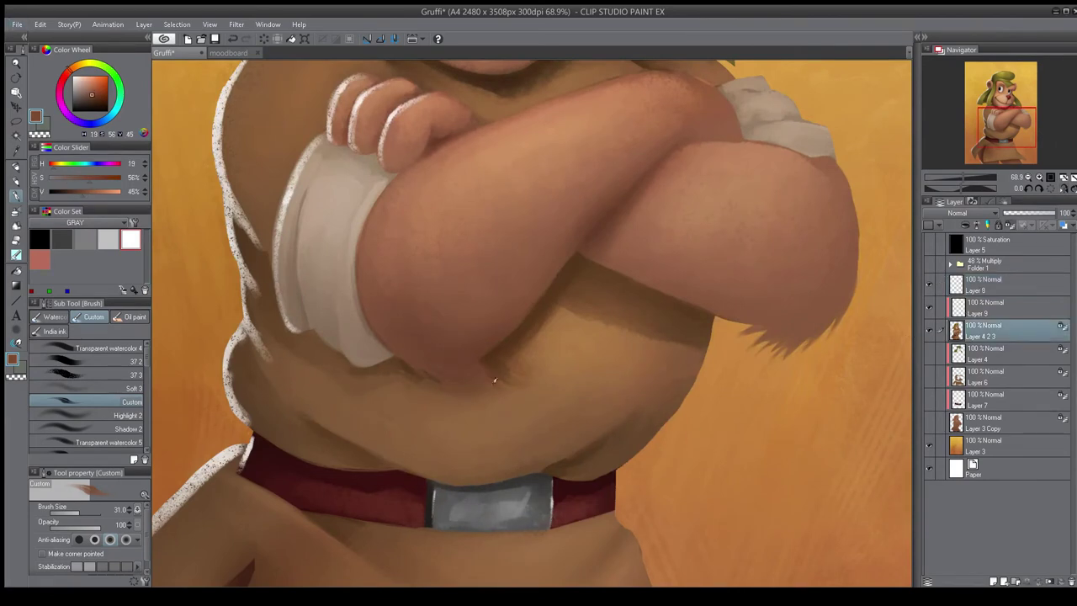
scroll(495, 380, "down", 3)
key("h")
scroll(597, 359, "up", 5)
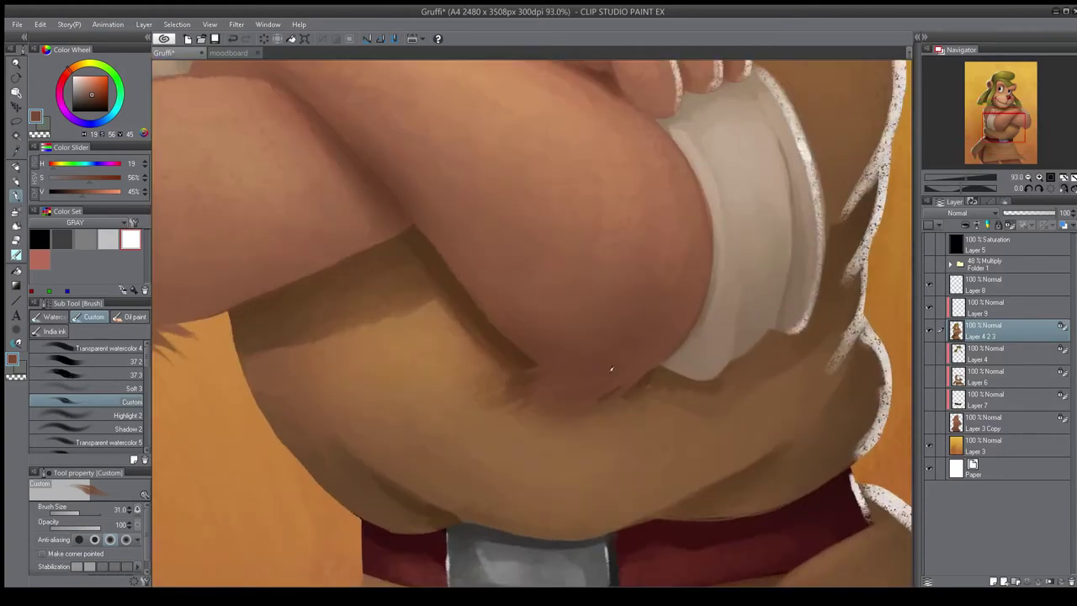
scroll(588, 404, "down", 3)
scroll(522, 395, "up", 3)
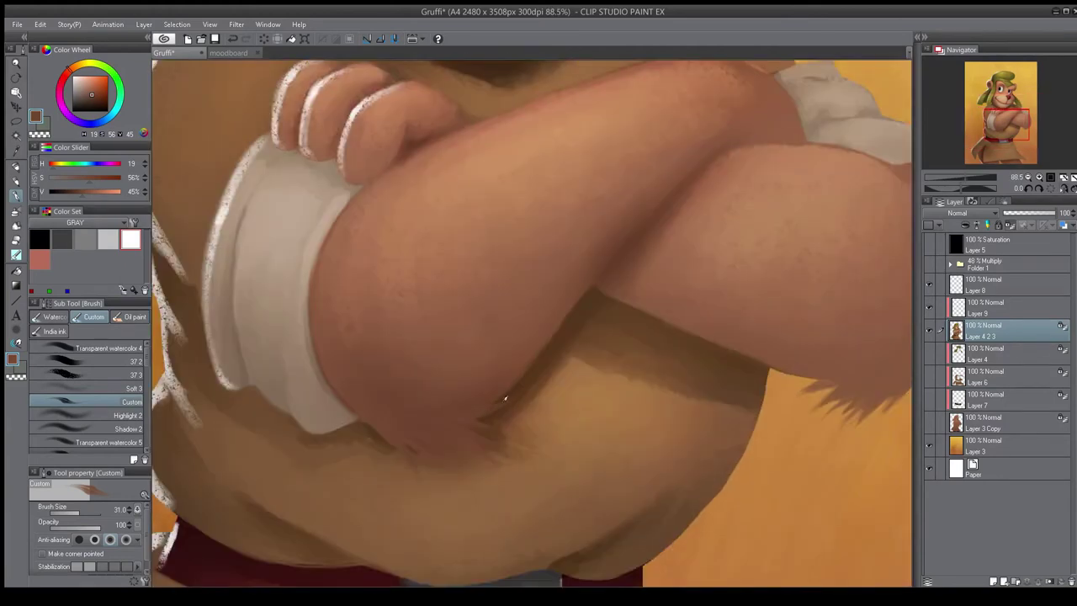
scroll(504, 391, "down", 6)
key("h")
scroll(633, 432, "up", 5)
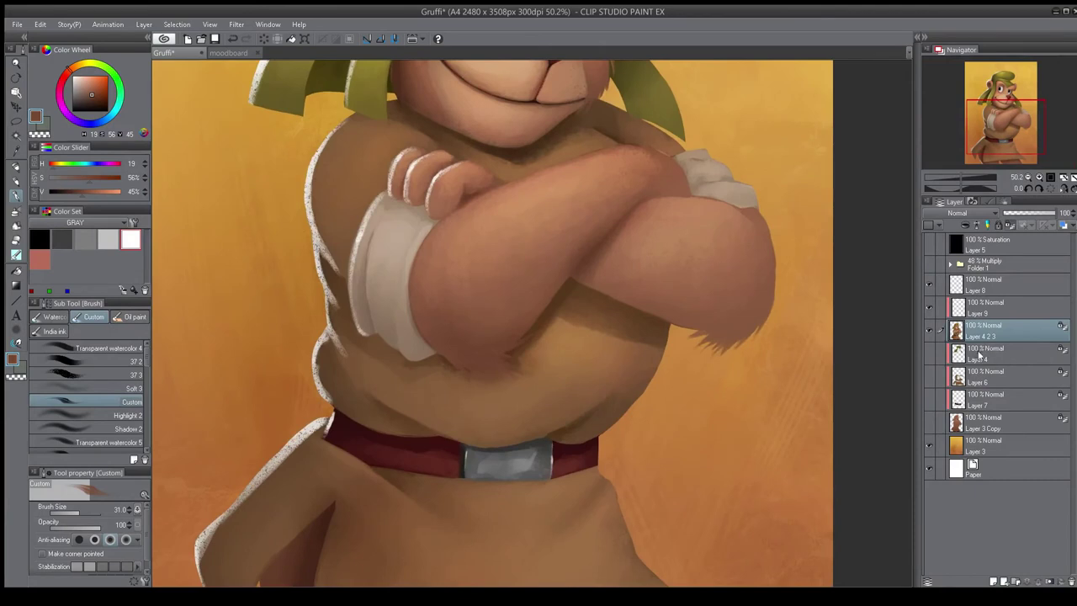
- Deepen the shadow beneath the elbow on the belly with the Soft 4 brush and a near-black brown (H 28, S 63%, V 8%)
scroll(84, 386, "down", 3)
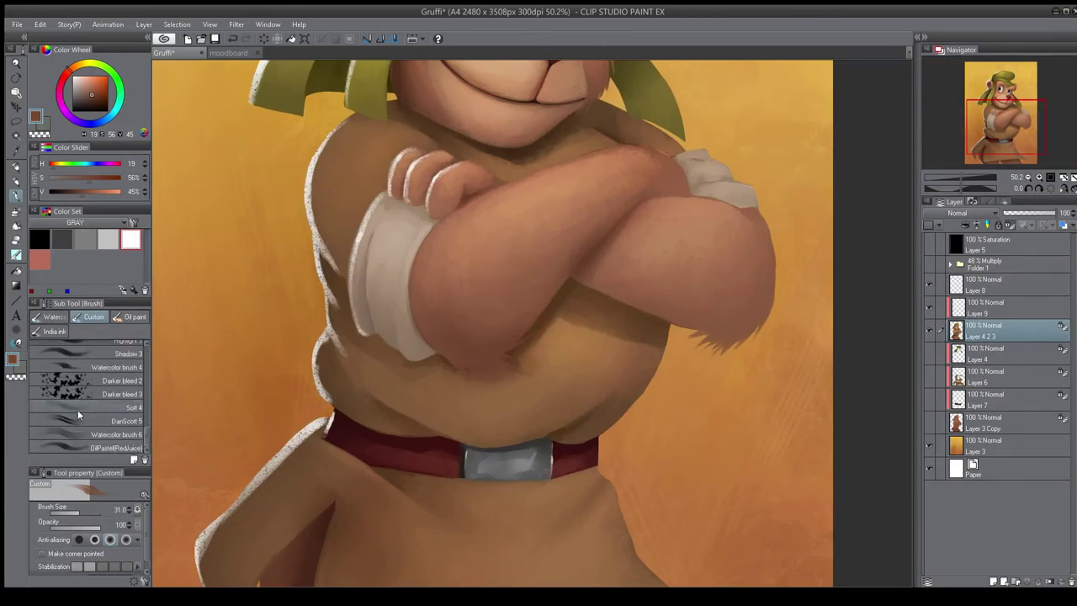
left_click(84, 407)
left_click(95, 112)
mouse_move(480, 377)
left_mouse_down()
mouse_move(522, 375)
mouse_move(530, 349)
left_mouse_up()
key("h")
- Sharpen the fur tufts on the elbow over the belly with the Textured pen at sizes 45.5 and 38.4, using sampled arm browns
key("p")
left_click(58, 324)
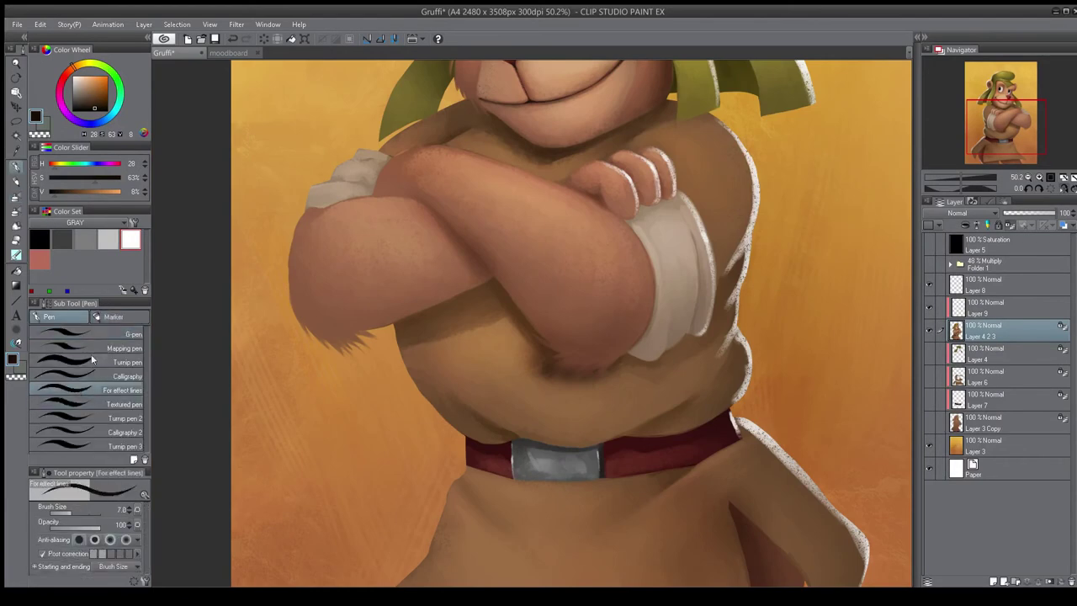
left_click(574, 352, "alt")
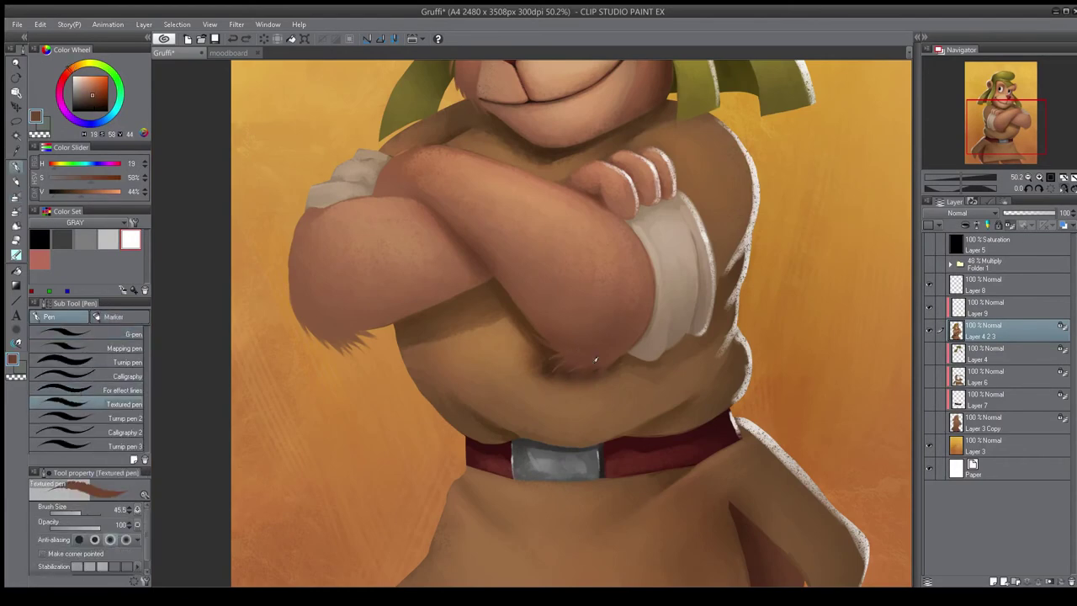
scroll(588, 383, "up", 1)
left_click(582, 353, "alt")
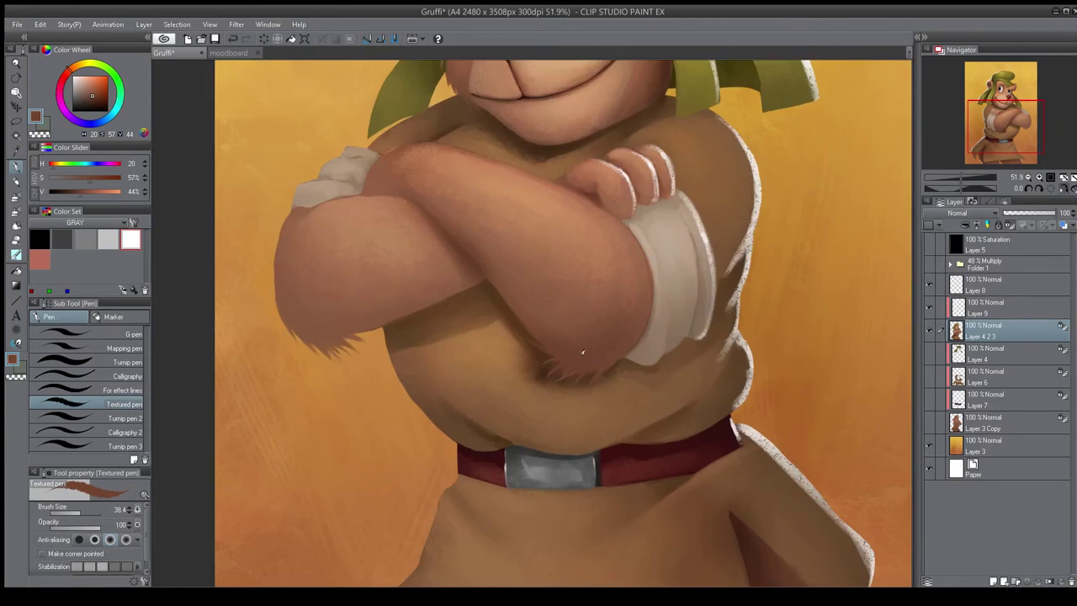
scroll(583, 374, "down", 3)
key("h")
scroll(617, 318, "up", 3)
key("h")
- Add more fur tufts to the outer elbow on Layer 8 with the Textured pen at size 48.6 and a sampled arm brown
left_click(415, 376, "alt")
scroll(486, 320, "up", 1)
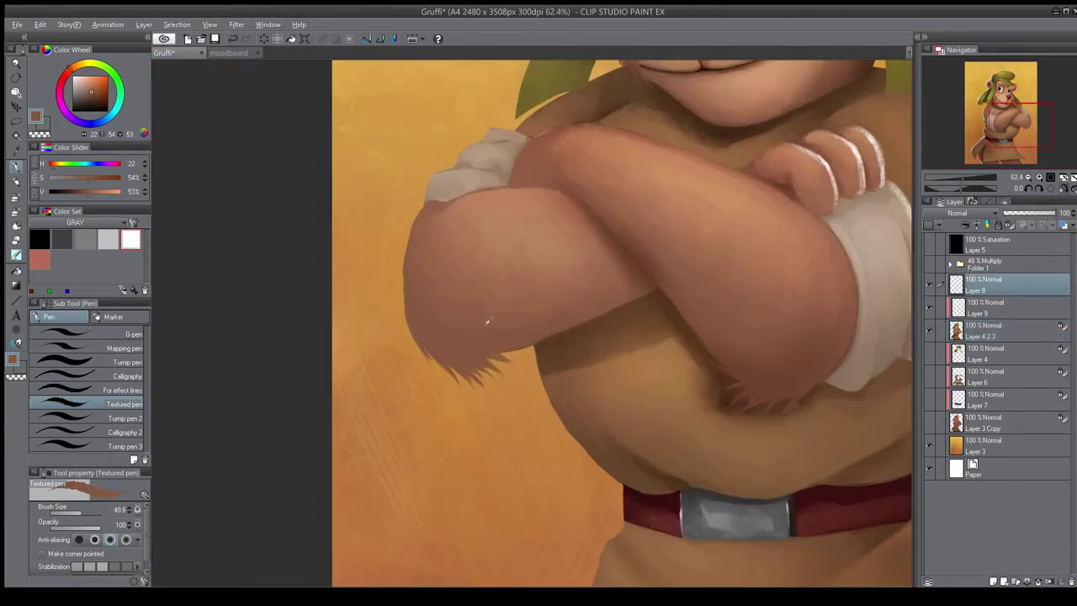
scroll(505, 361, "down", 1)
left_click_drag(613, 253, 625, 365)
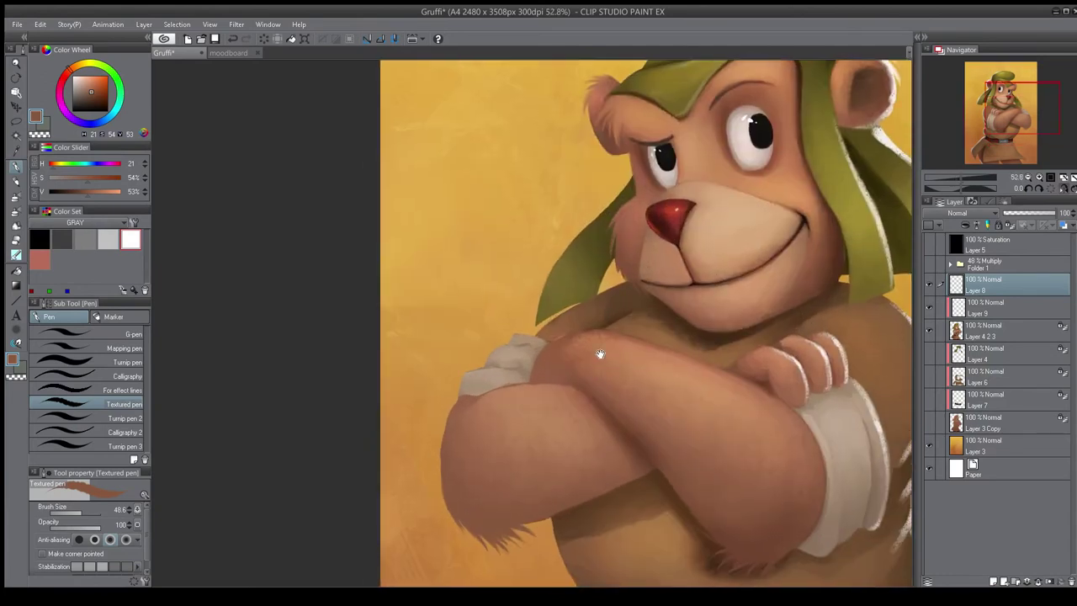
- Refine the shoulder behind the crossed arms on Layer 4 2 3 with the 37 3 brush at sizes 22.7 and 47.6, using a sampled brown
key("b")
left_click_drag(147, 426, 147, 360)
left_click(81, 377)
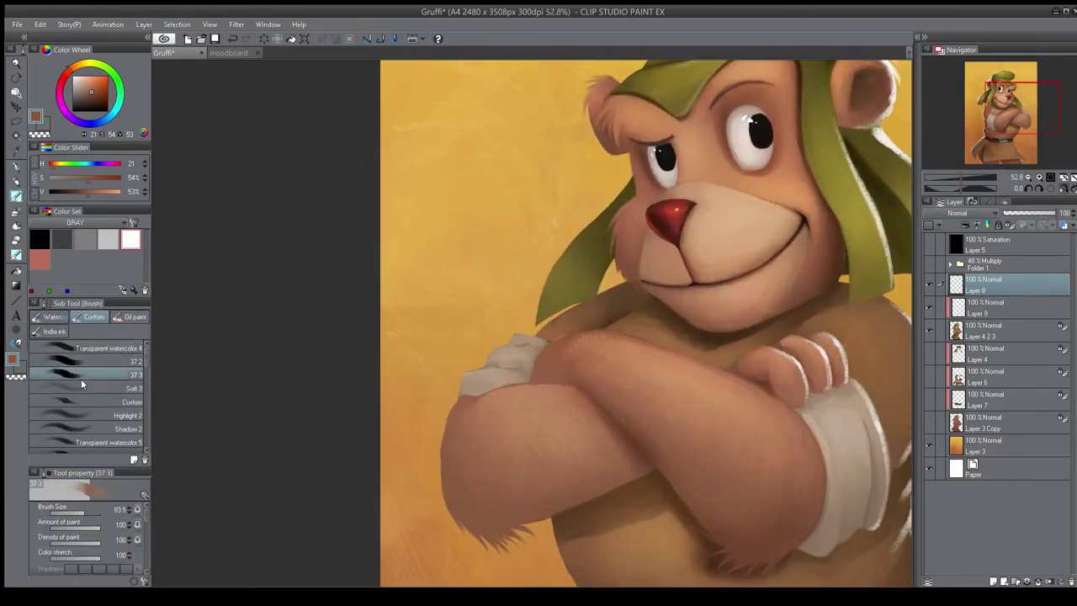
scroll(553, 308, "up", 3)
left_click(1001, 331)
key("]")
mouse_move(607, 316)
left_mouse_down()
mouse_move(572, 389)
mouse_move(808, 410)
left_mouse_up()
left_click_drag(807, 411, 661, 372)
left_click(430, 288, "alt")
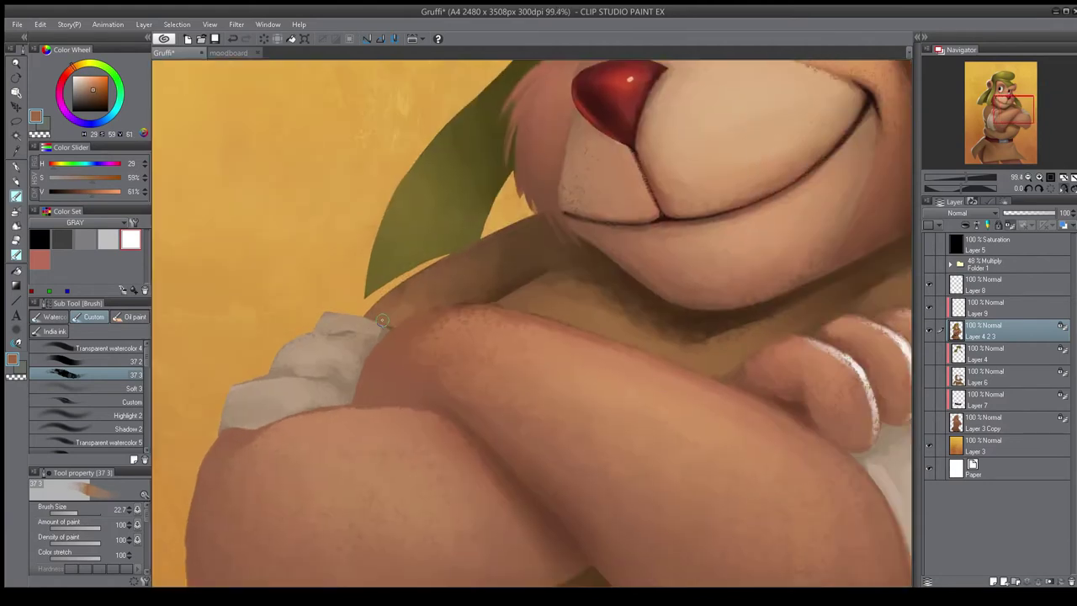
left_click_drag(447, 294, 413, 301)
left_click_drag(488, 284, 474, 292)
key("[")
key("[")
key("[")
key("[")
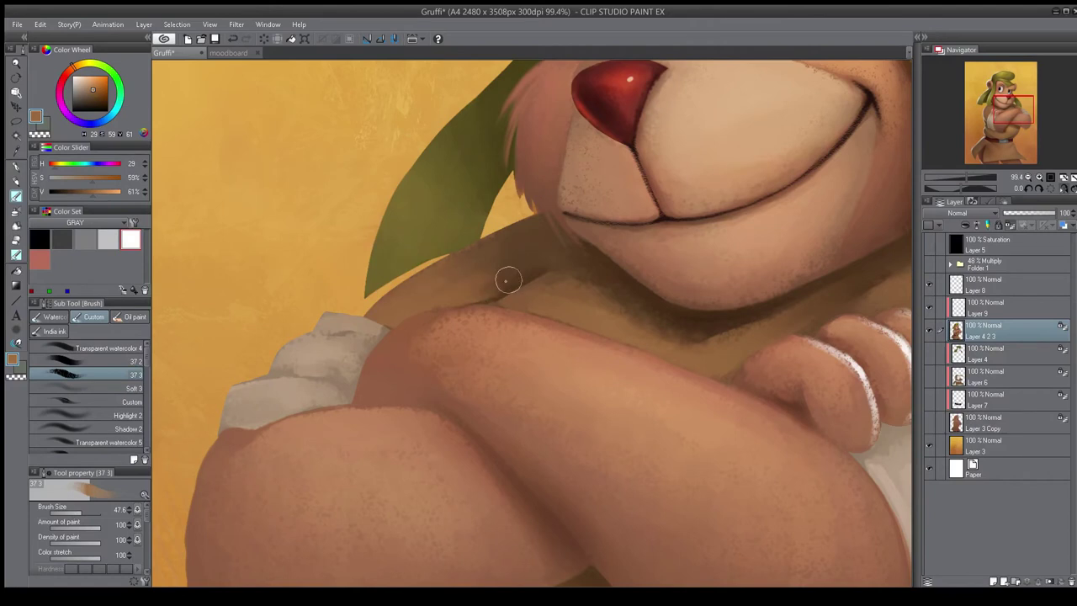
- Touch up the fur around the larger eye with the 37 3 brush at size 53.2 and a sampled light brown
scroll(413, 191, "down", 3)
scroll(413, 193, "down", 2)
scroll(569, 356, "up", 4)
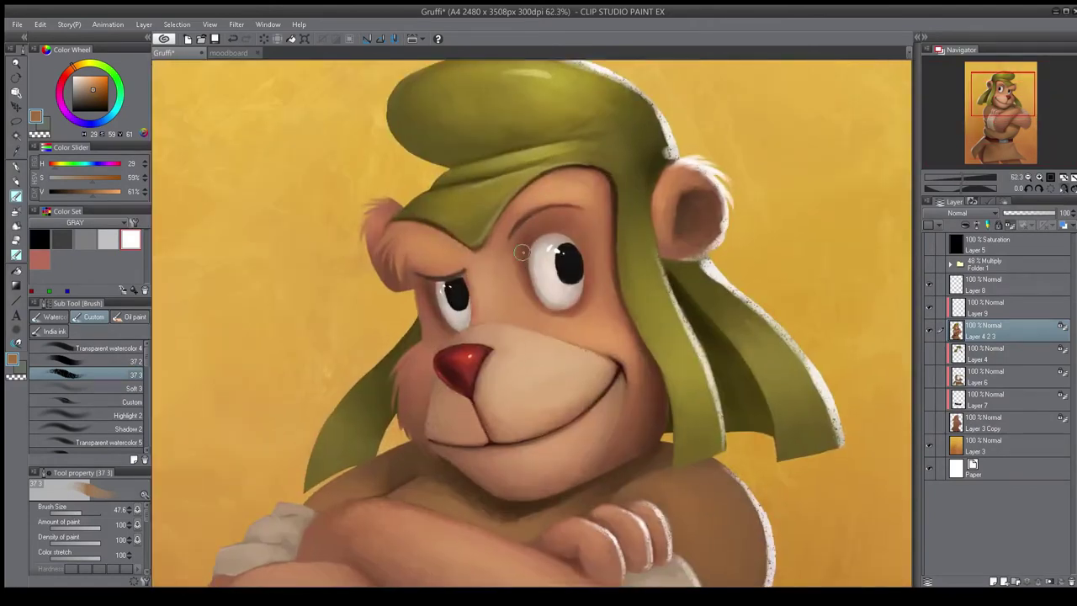
left_click(512, 254, "alt")
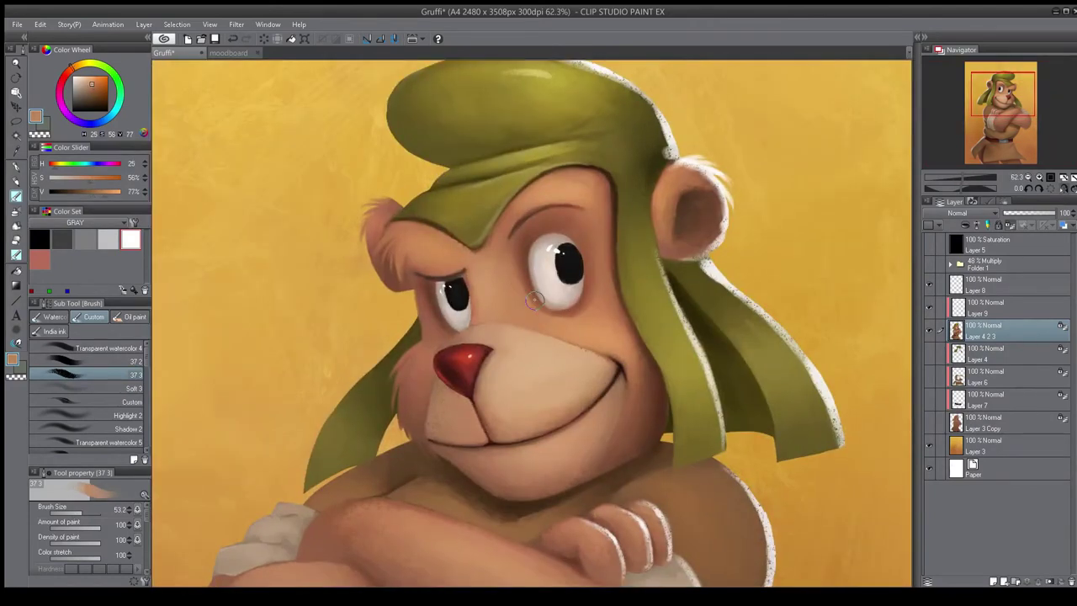
scroll(517, 254, "down", 4)
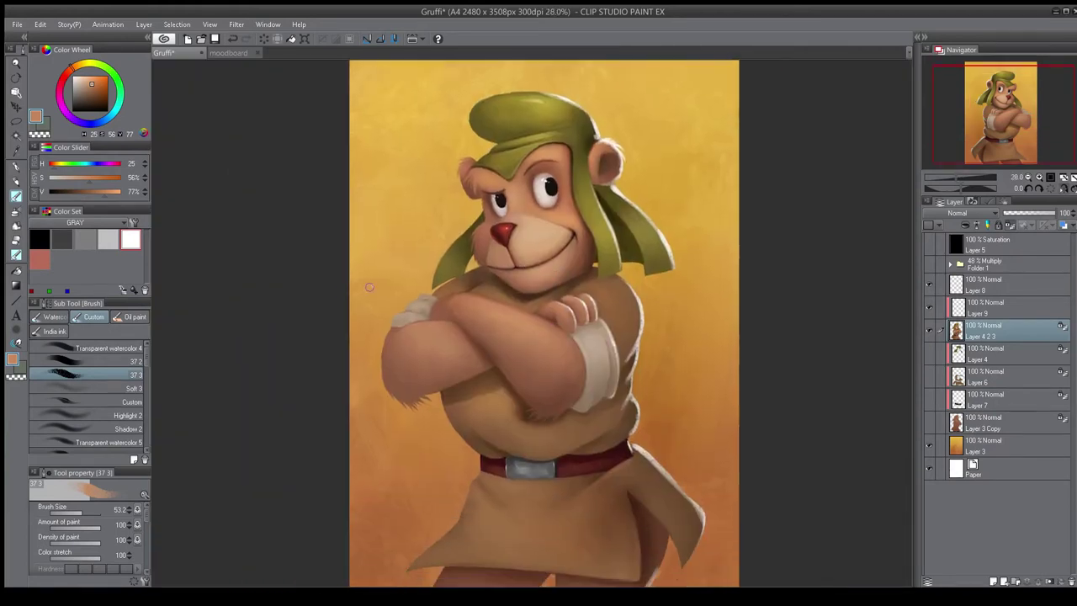
- Paint a shadow on the belly beneath the large cuff at sizes 17.1 and 34.4, using a sampled dark brown
scroll(419, 210, "down", 1)
mouse_move(505, 406)
left_mouse_down()
mouse_move(513, 435)
mouse_move(537, 439)
left_mouse_up()
left_click(633, 391, "alt")
left_click_drag(441, 372, 451, 381)
key("h")
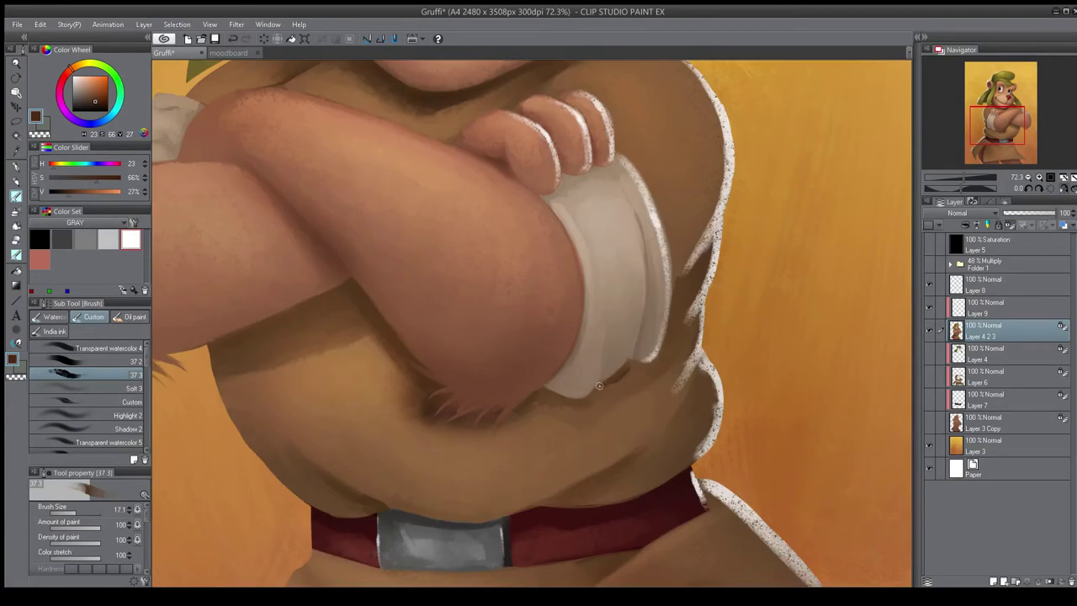
mouse_move(543, 393)
left_mouse_down()
mouse_move(584, 402)
mouse_move(607, 382)
left_mouse_up()
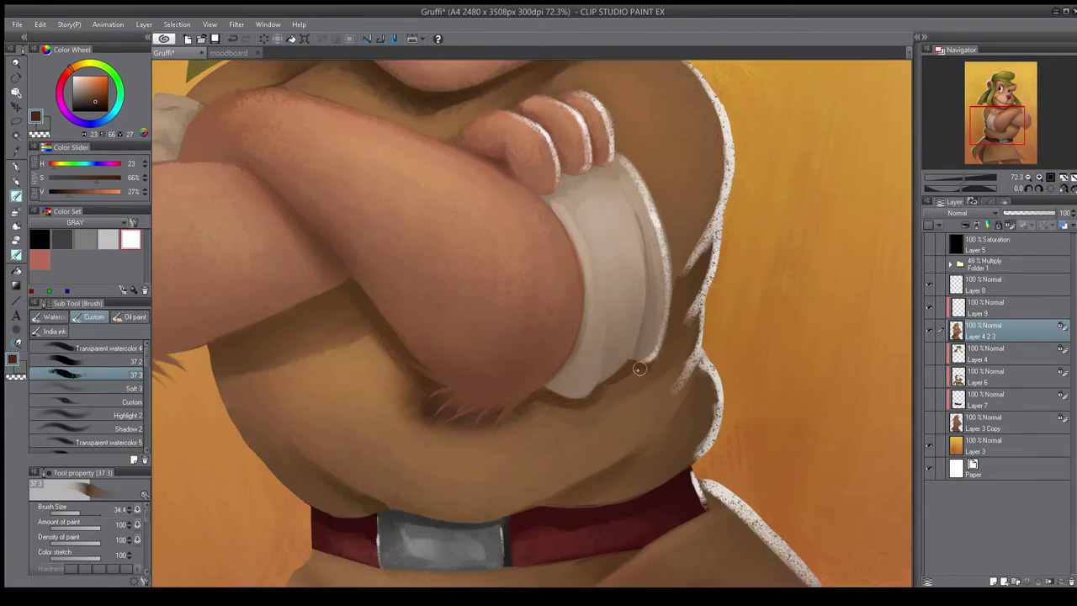
left_click_drag(552, 404, 560, 404)
mouse_move(590, 408)
left_mouse_down()
mouse_move(550, 404)
mouse_move(546, 426)
mouse_move(602, 394)
mouse_move(607, 414)
mouse_move(624, 379)
mouse_move(605, 394)
mouse_move(599, 426)
mouse_move(640, 368)
mouse_move(559, 390)
left_mouse_up()
key("h")
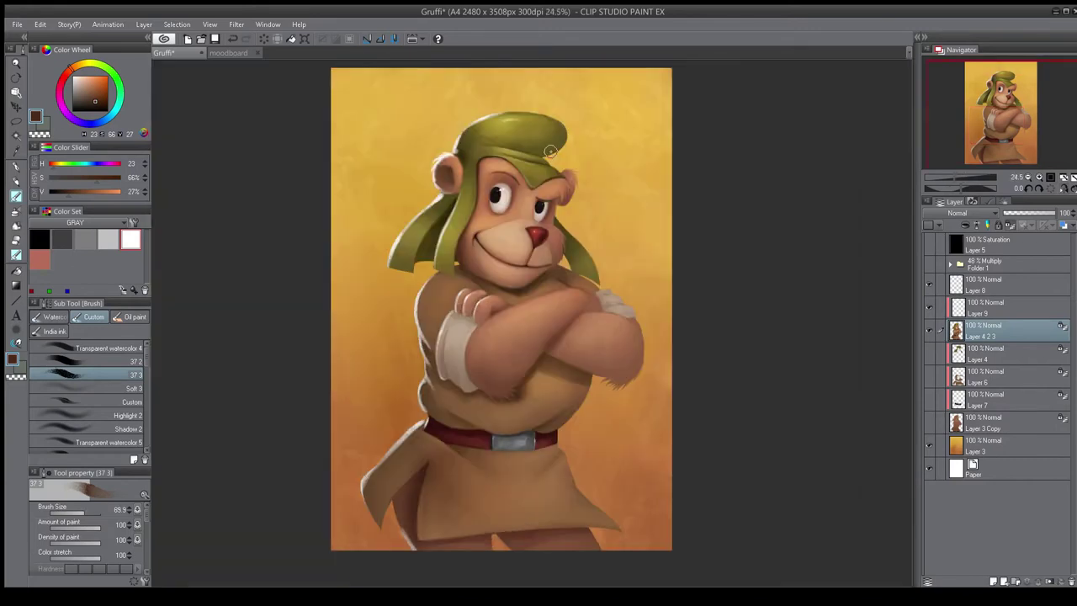
- Soften the shading on the upper arm and shoulder above the large cuff at size 134.6 with a sampled mid brown
scroll(549, 412, "up", 2)
key("bracketright")
left_click_drag(599, 362, 575, 380)
left_click(604, 344, "alt")
mouse_move(620, 330)
left_mouse_down()
mouse_move(563, 394)
mouse_move(577, 380)
left_mouse_up()
key("h")
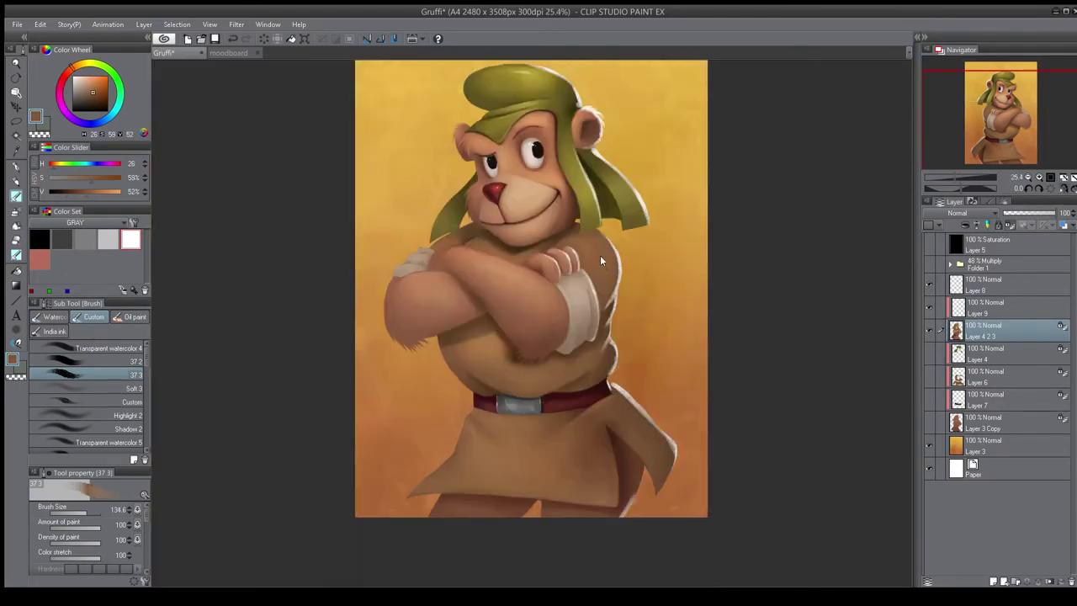
- Add a highlight along the hat's folded band above the forehead at size 20.8 with pale yellow (H 51, S 49%, V 82%)
key("h")
left_click_drag(441, 114, 449, 164)
scroll(495, 150, "up", 5)
left_click_drag(538, 160, 473, 215)
key("h")
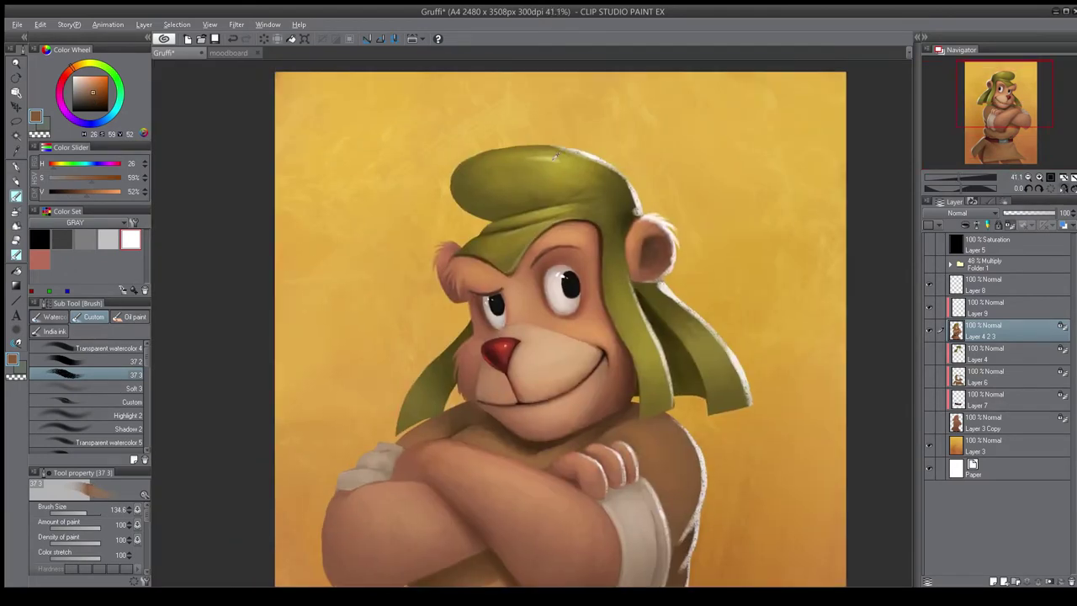
left_click(554, 209, "alt")
key("bracketleft")
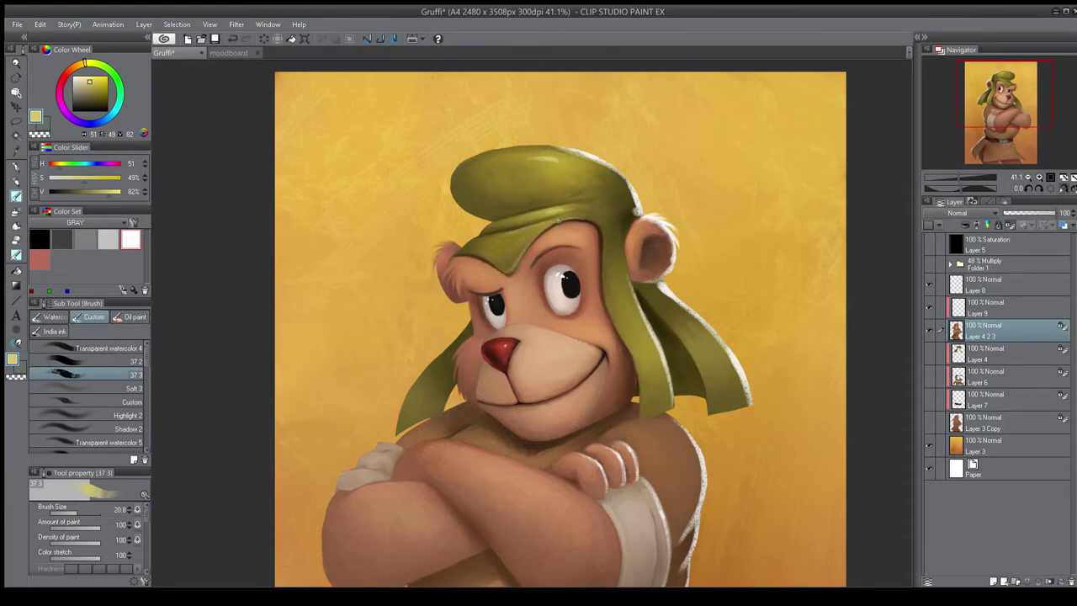
left_click_drag(557, 217, 571, 216)
left_click_drag(531, 257, 429, 220)
left_click_drag(557, 224, 626, 227)
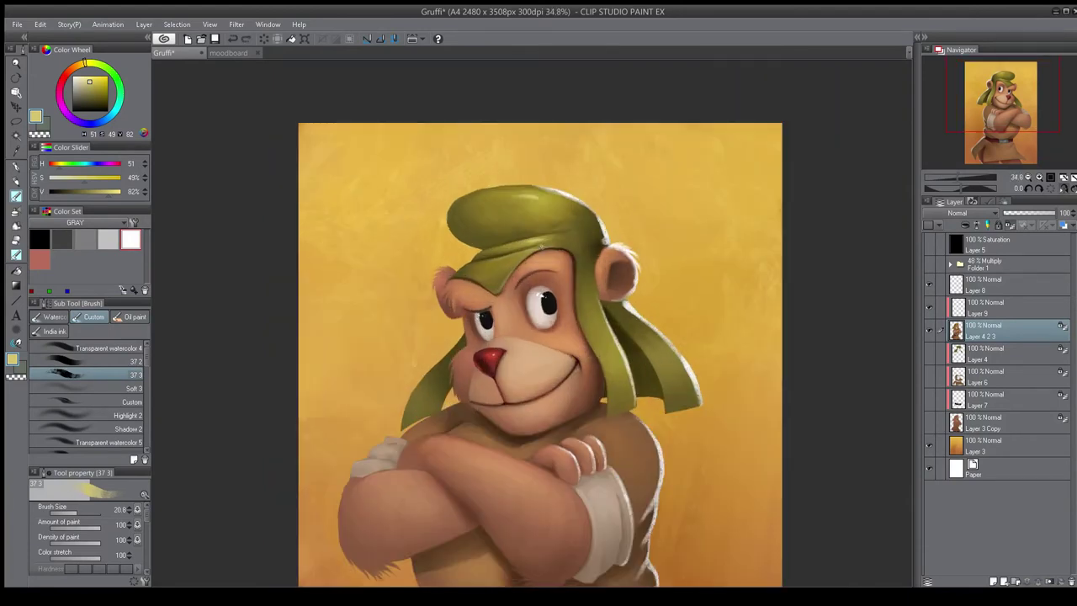
- Brush a soft pale yellow highlight onto the hat's pointed front flap at size 80
scroll(491, 163, "down", 3)
key("h")
scroll(491, 163, "up", 4)
key("bracketright")
key("bracketright")
key("bracketright")
key("bracketright")
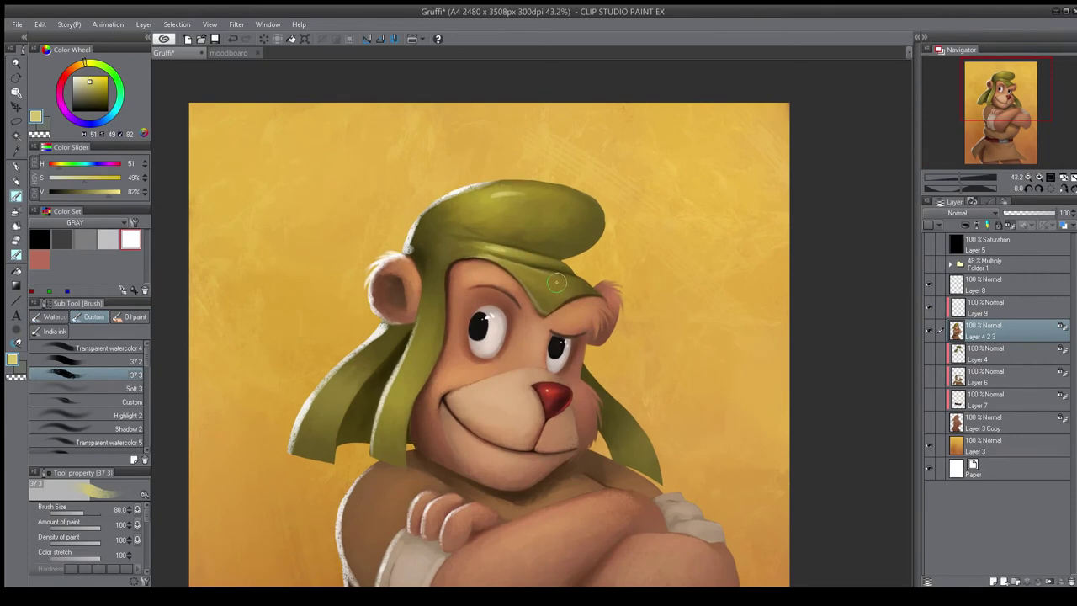
left_click_drag(562, 277, 558, 293)
scroll(608, 279, "down", 3)
key("h")
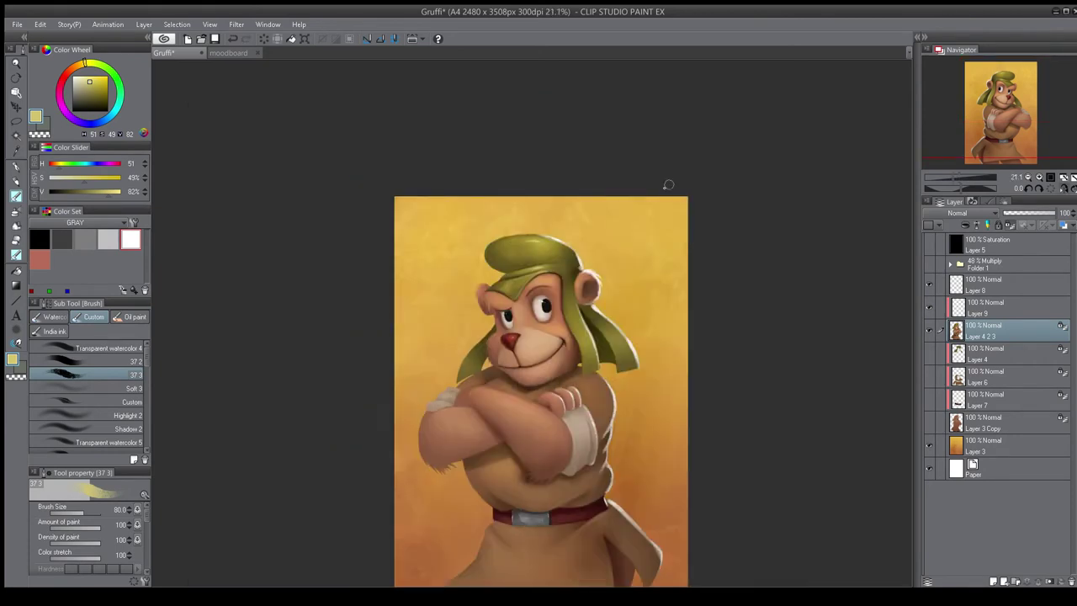
- Deepen the hat's shading at size 139.3 with a sampled dark olive (H 50, S 67%, V 34%)
scroll(585, 269, "up", 3)
left_click(560, 258, "alt")
key("bracketright")
scroll(561, 240, "down", 4)
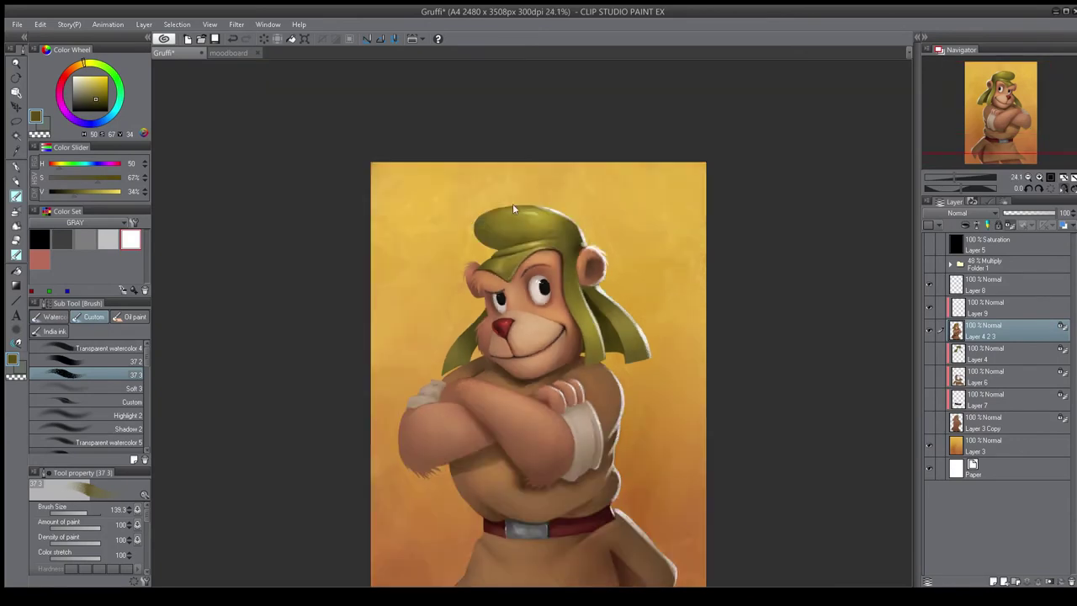
- Add a highlight to the hat's front hanging flap at size 62.3 with a sampled pale yellow (H 52, S 49%, V 82%)
scroll(591, 307, "up", 4)
left_click(574, 339, "alt")
key("ctrl+z")
left_click_drag(567, 336, 559, 337)
scroll(562, 377, "down", 4)
key("h")
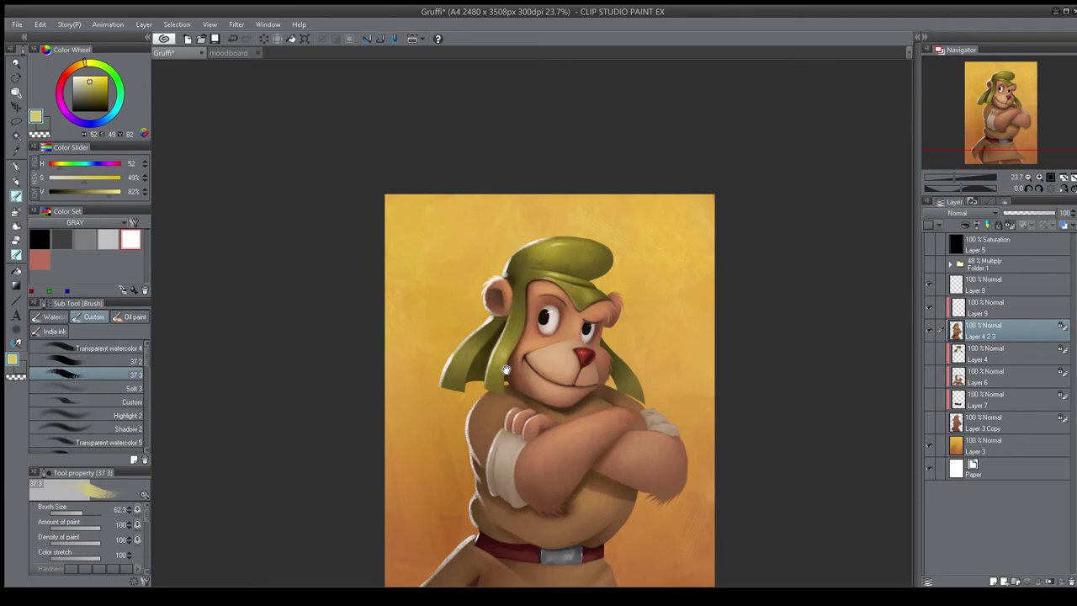
- Brush a soft pale yellow highlight onto the hat's rear hanging flap at size 92
scroll(488, 376, "up", 5)
key("h")
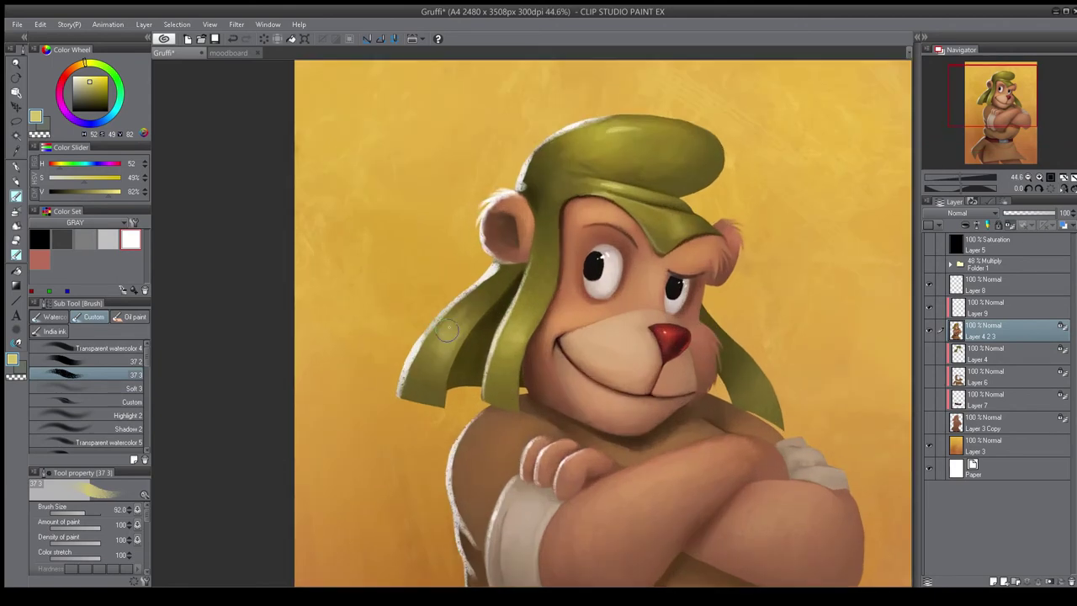
scroll(397, 283, "down", 2)
scroll(531, 395, "up", 4)
key("h")
key("h")
- Darken the eyebrow over the larger eye with the Rough pencil at sizes 36.7 and 32.2, using dark brown (H 23, S 68%, V 22%)
left_click(396, 183, "alt")
key("p")
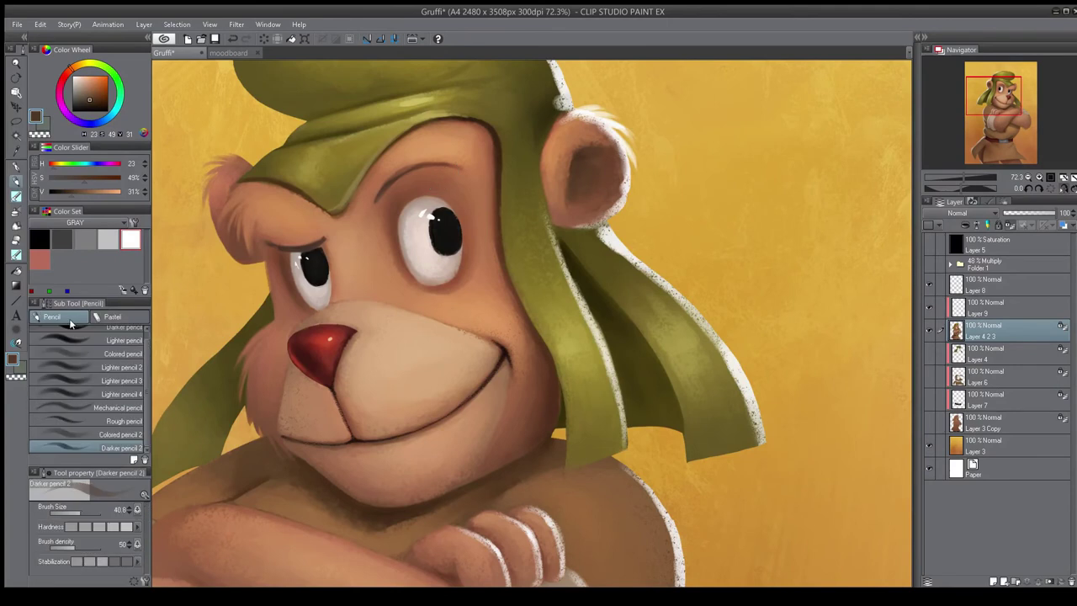
left_click(92, 421)
left_click(96, 103)
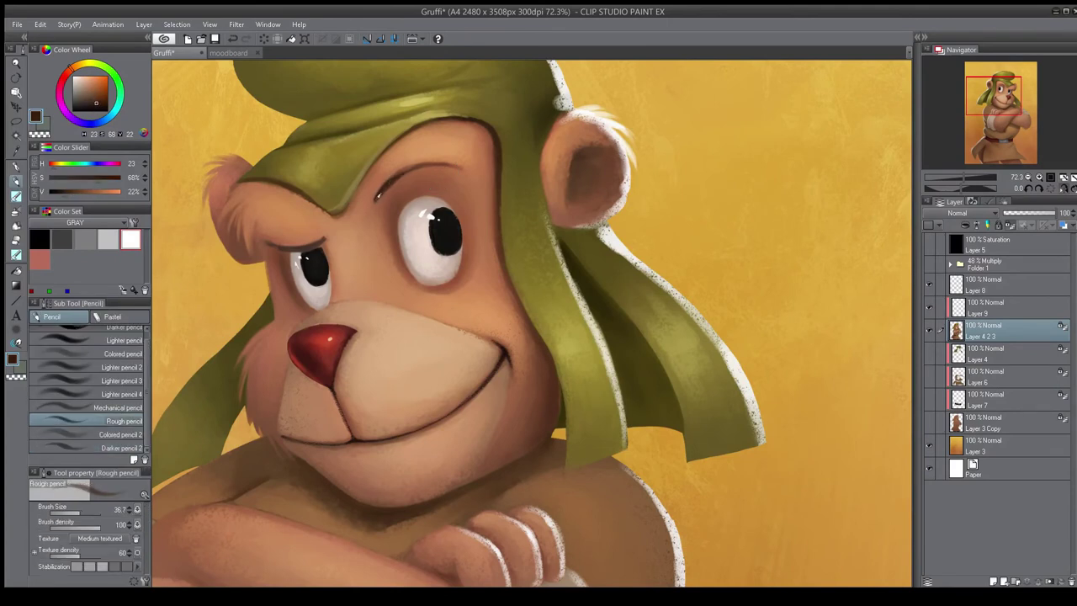
key("h")
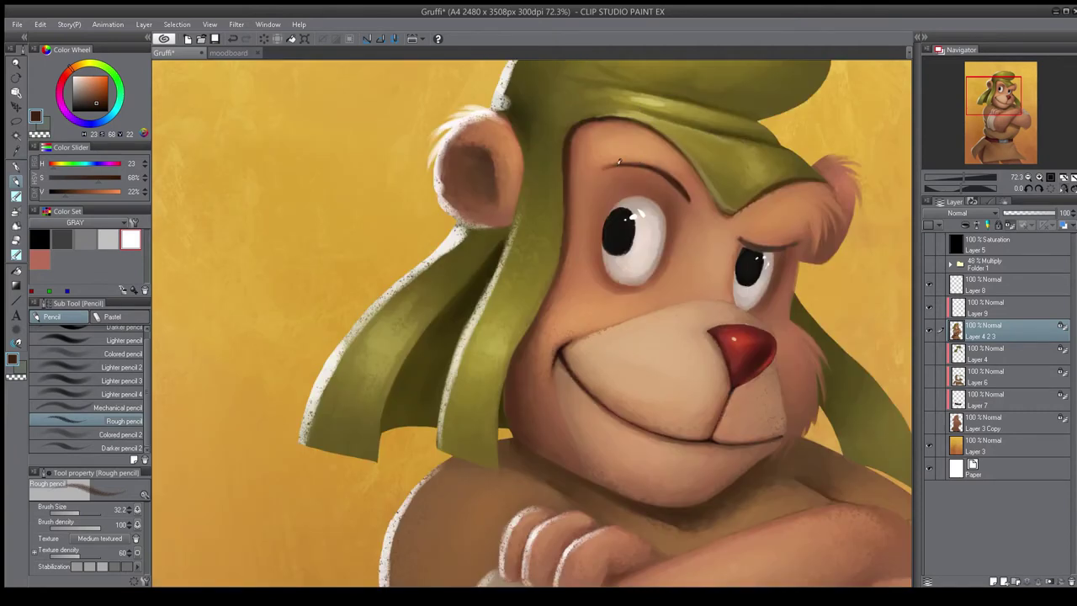
- Darken and extend the eyebrow over the smaller eye with the Rough pencil at sizes 32.2, 20.6 and 26.8
key("h")
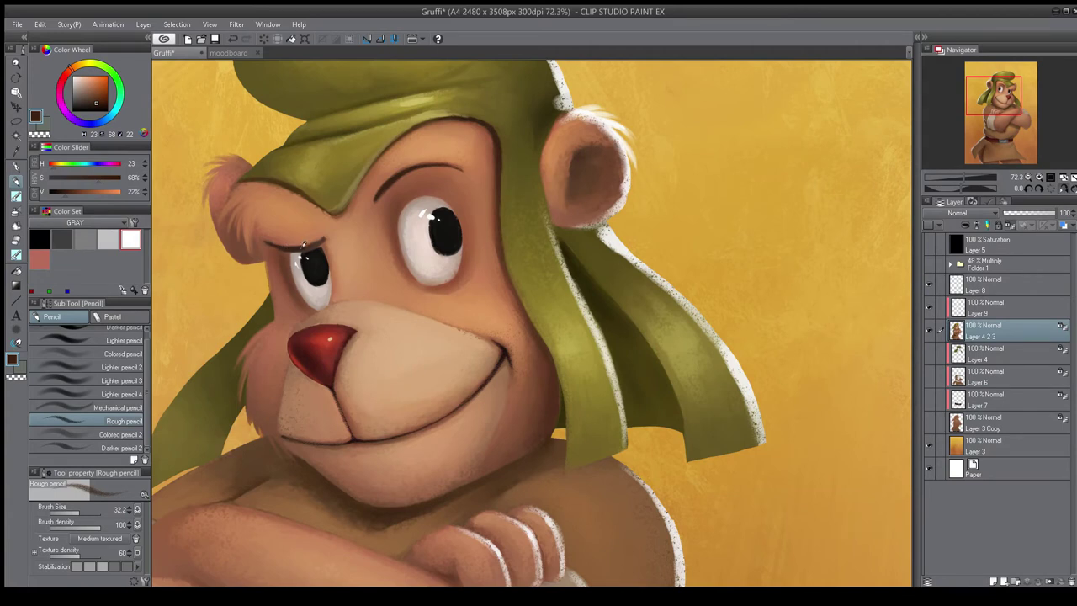
key("h")
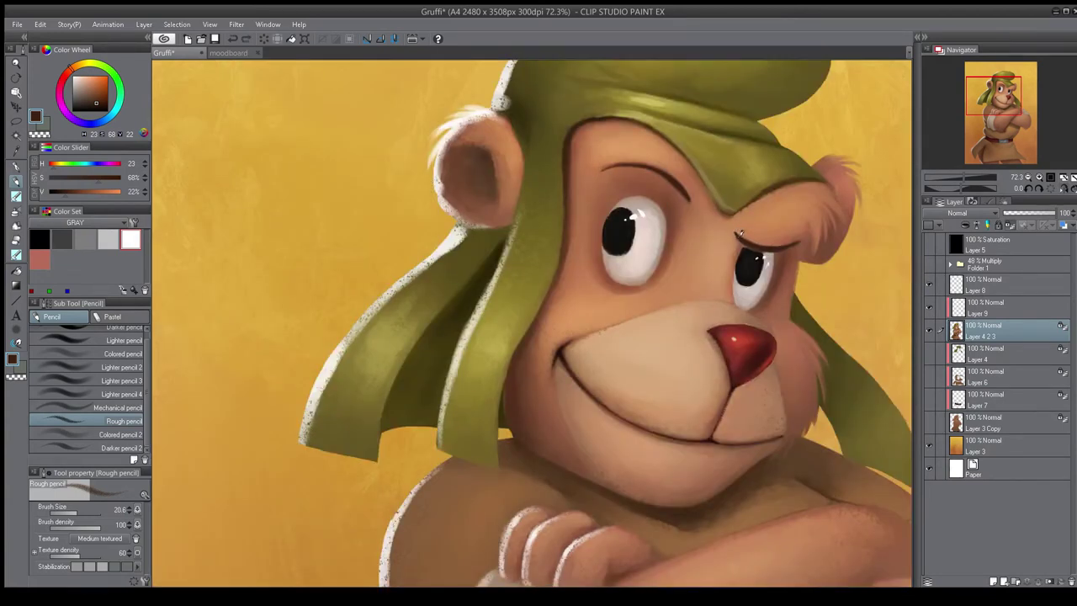
key("h")
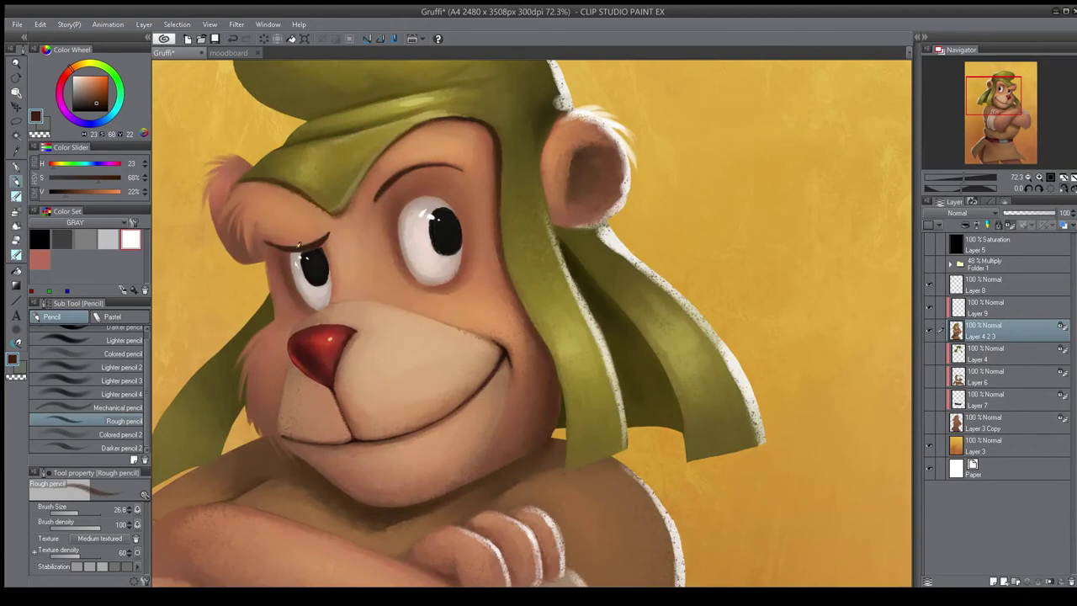
left_click_drag(301, 271, 265, 210)
left_click_drag(286, 370, 456, 365)
key("h")
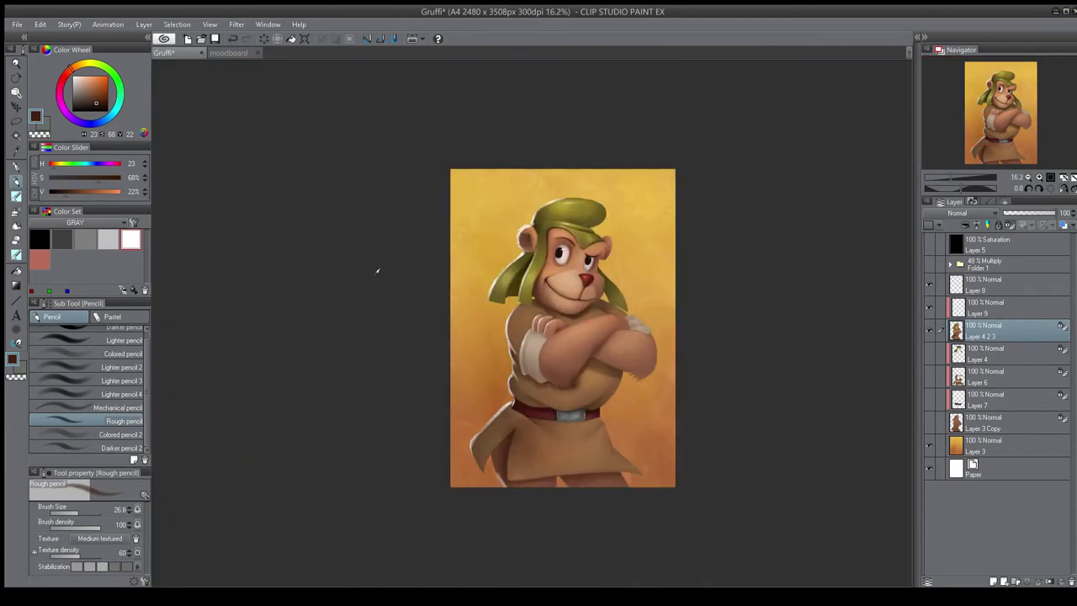
- Select the strip of tunic directly beneath the belt and buckle with the Lasso marquee
left_click_drag(576, 384, 598, 398)
scroll(566, 355, "up", 2)
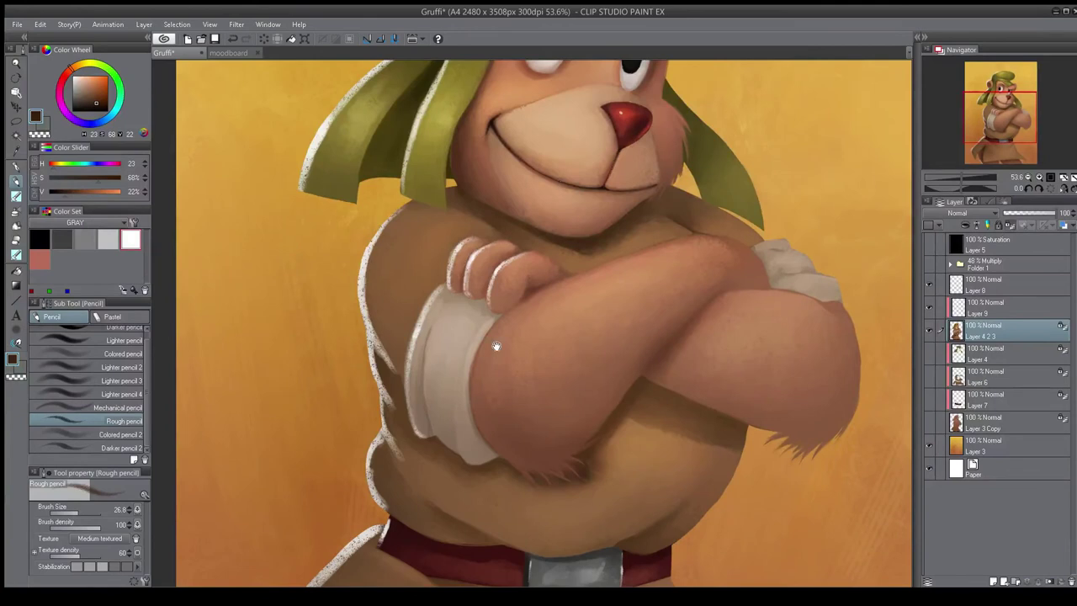
scroll(496, 346, "down", 5)
key("h")
scroll(459, 225, "up", 5)
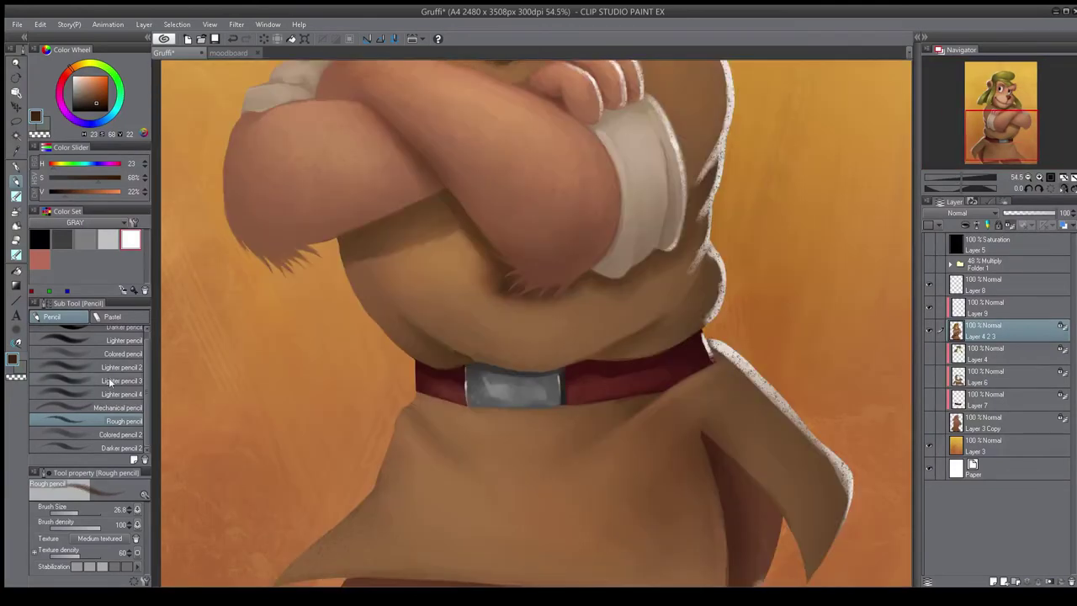
key("m")
left_click_drag(673, 389, 586, 400)
mouse_move(470, 403)
left_mouse_down()
mouse_move(516, 440)
mouse_move(652, 410)
mouse_move(646, 434)
left_mouse_up()
mouse_move(420, 390)
left_mouse_down()
mouse_move(411, 402)
mouse_move(407, 394)
left_mouse_up()
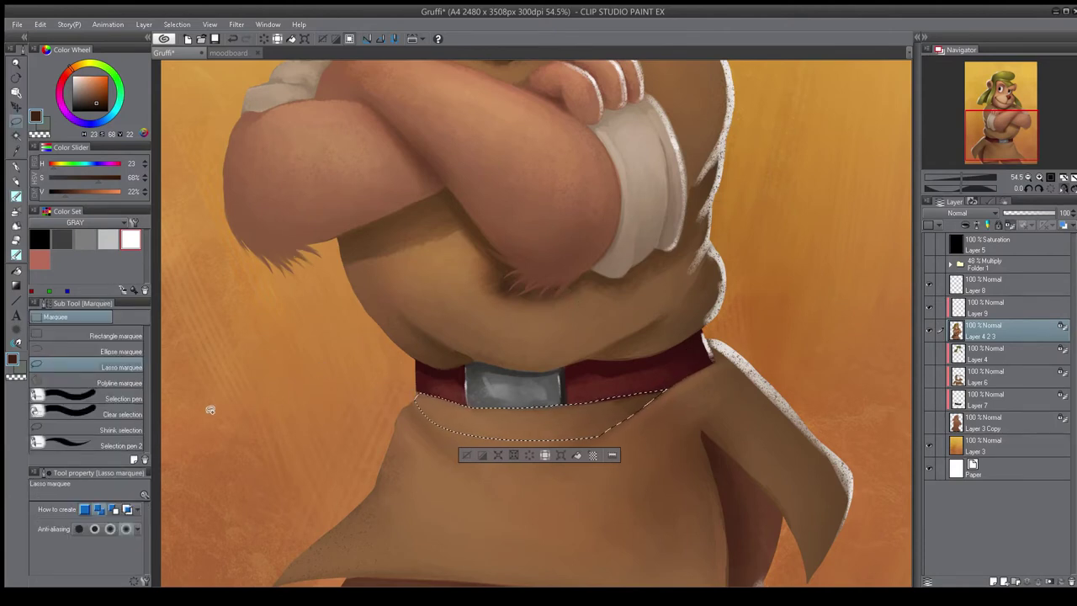
- Shade the selected strip below the belt with the Soft 4 brush at size 55.9 and near-black brown (H 18, S 54%, V 13%), then deselect
key("b")
left_click(84, 408)
left_click(91, 106)
key("[")
left_click_drag(423, 399, 606, 399)
left_click_drag(458, 407, 646, 385)
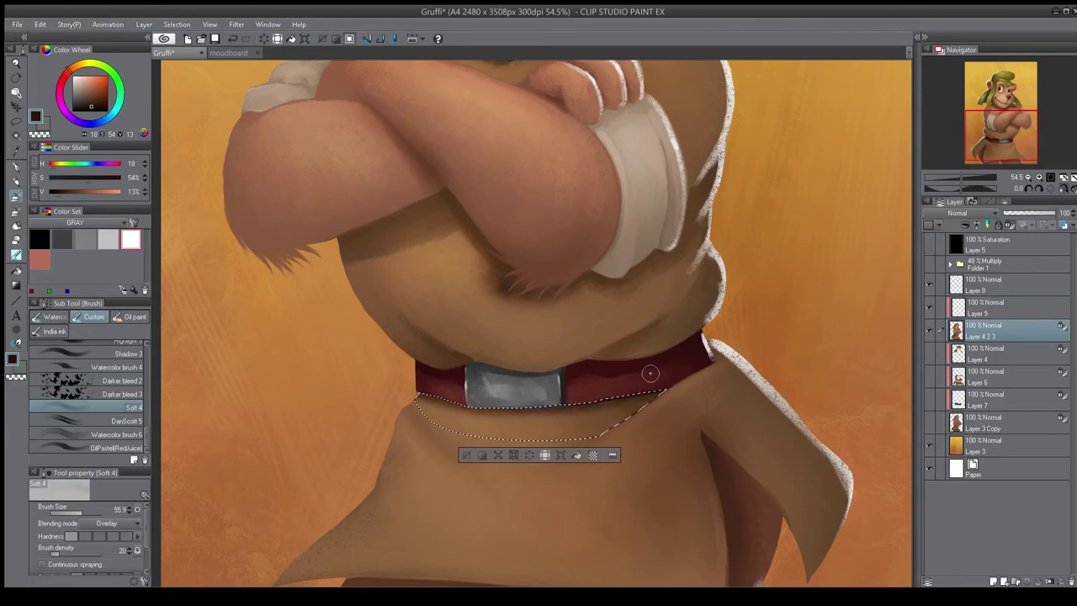
key("ctrl+d")
key("ctrl+0")
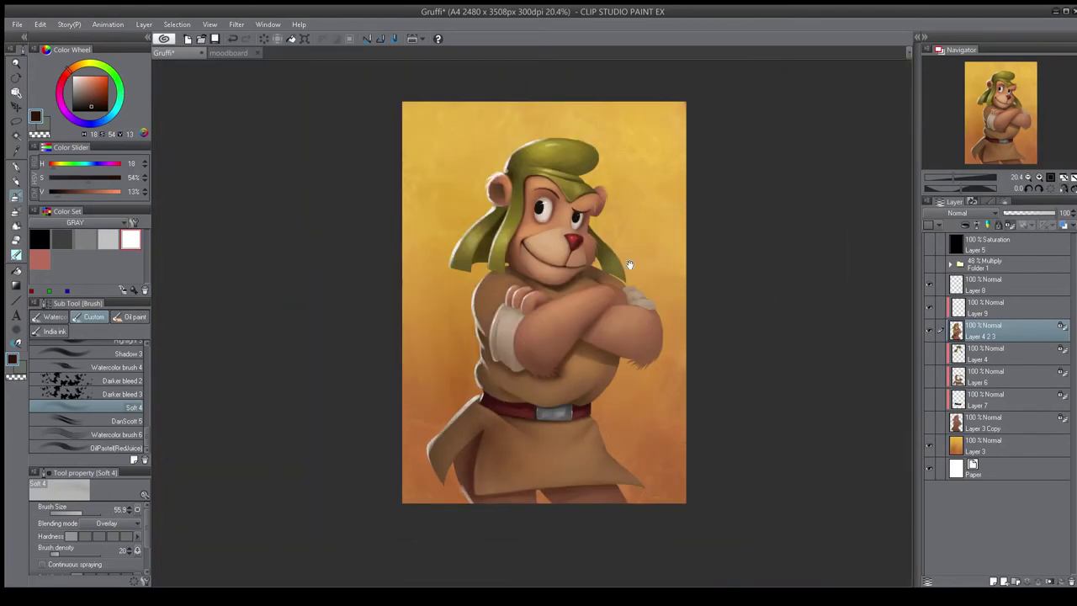
- Lighten the small far cuff with the 37 3 brush at size 38.6 and a sampled beige (H 27, S 24%, V 74%)
left_click_drag(652, 286, 715, 282)
key("h")
left_click_drag(146, 406, 146, 378)
left_click(126, 374)
left_click(433, 318, "alt")
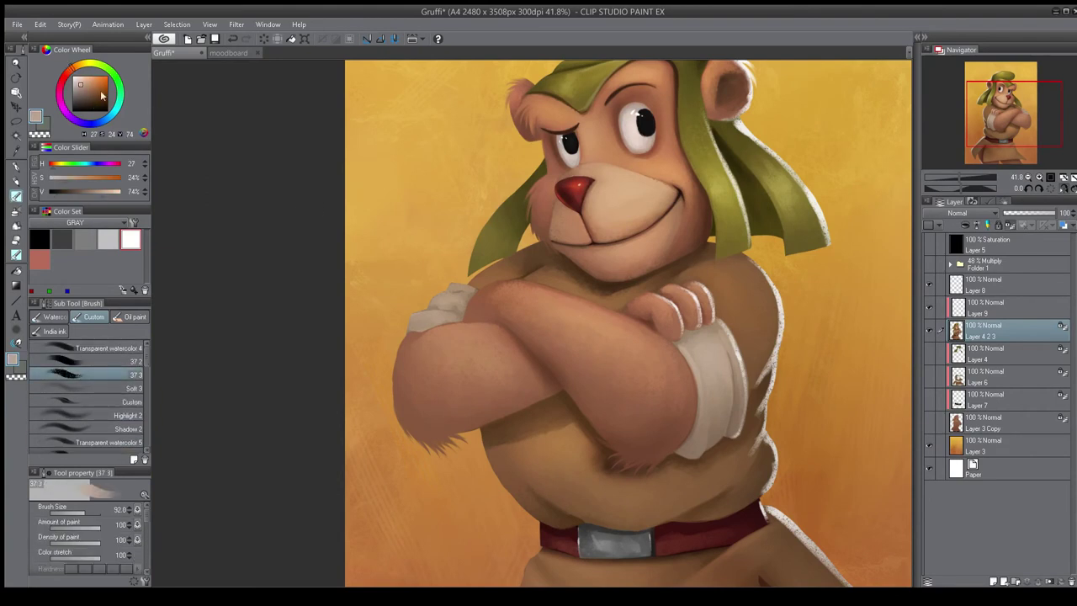
key("h")
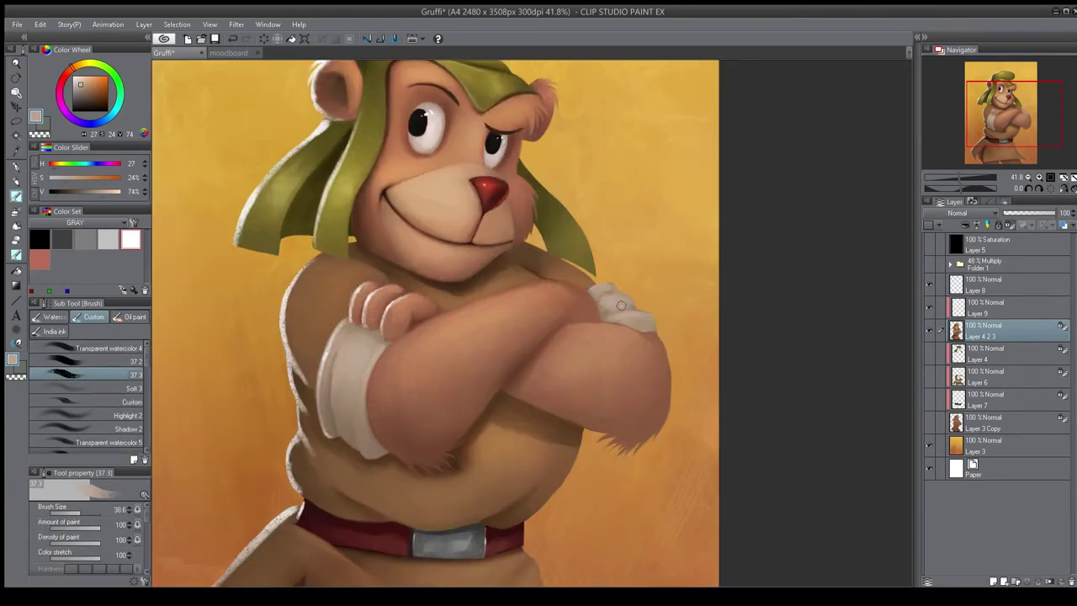
left_click_drag(613, 345, 543, 346)
key("h")
left_click_drag(453, 355, 560, 372)
- Paint brighter highlights on the small far cuff's folds at sizes 38.6 and 37 with lighter beige (H 27, S 24%, V 87%)
left_click(81, 81)
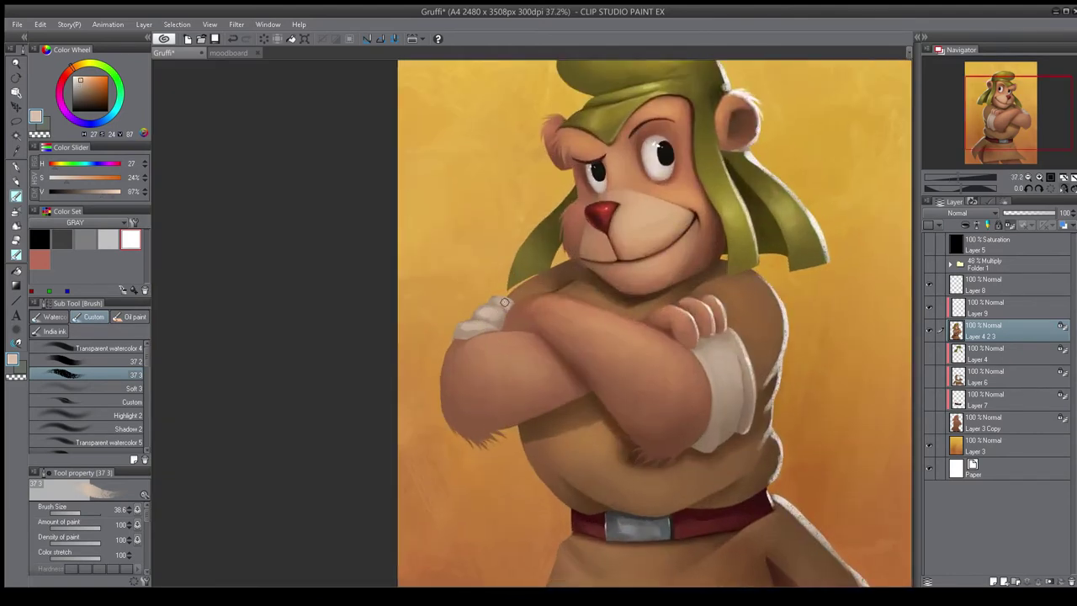
scroll(477, 326, "down", 5)
key("h")
scroll(465, 221, "up", 6)
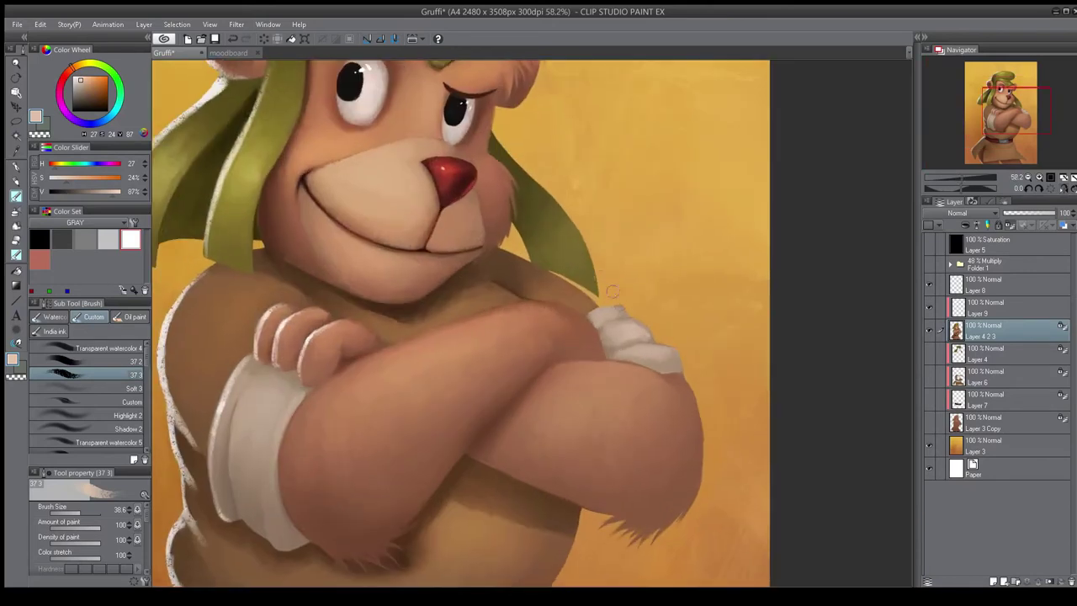
scroll(649, 348, "down", 6)
key("h")
scroll(404, 364, "up", 5)
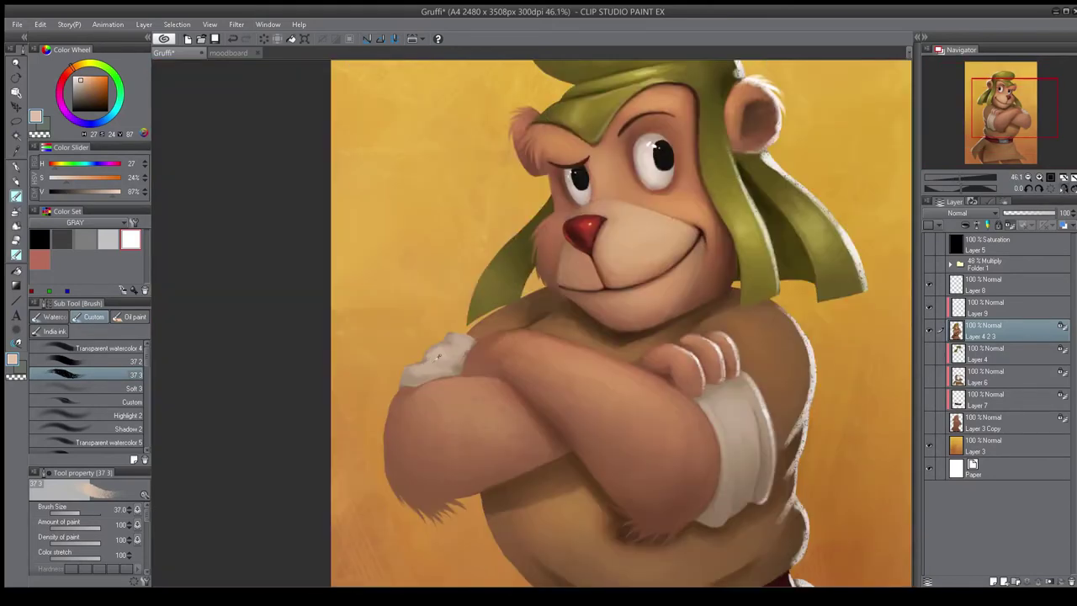
- Refine the folds of the small far cuff with the 37 3 brush and a tone sampled from the cuff
left_click(425, 362, "alt")
left_click_drag(421, 360, 451, 372)
scroll(444, 372, "down", 5)
scroll(379, 433, "up", 5)
key("h")
- Deepen the tunic shadow under the crossed arms with the 37 3 brush at size 68.9 and dark brown (H 27, S 66%, V 24%)
left_click(452, 345, "alt")
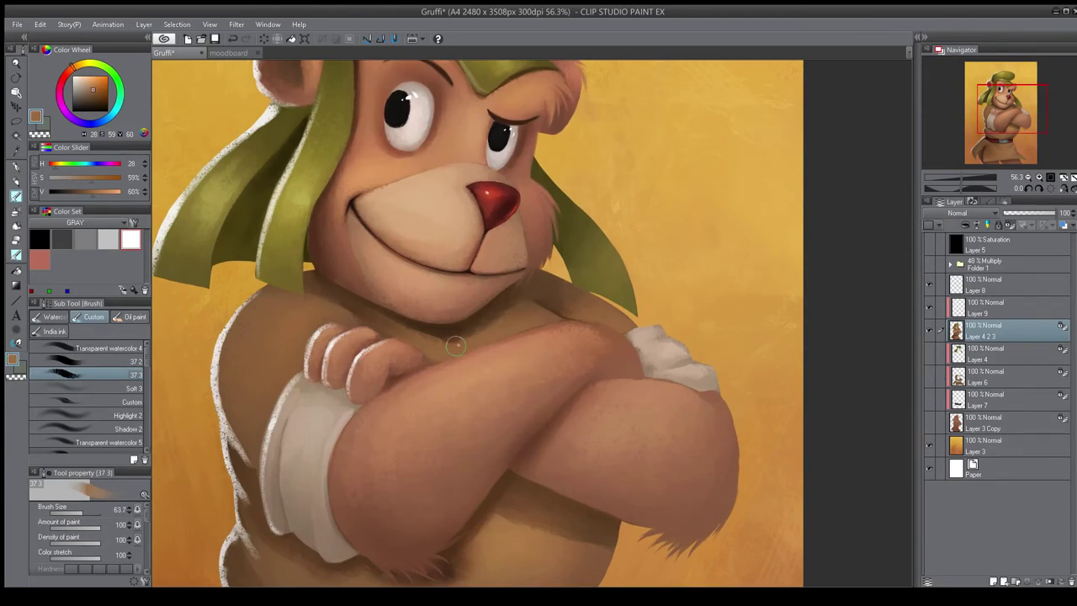
scroll(455, 344, "down", 5)
key("h")
scroll(510, 345, "up", 4)
scroll(510, 345, "down", 3)
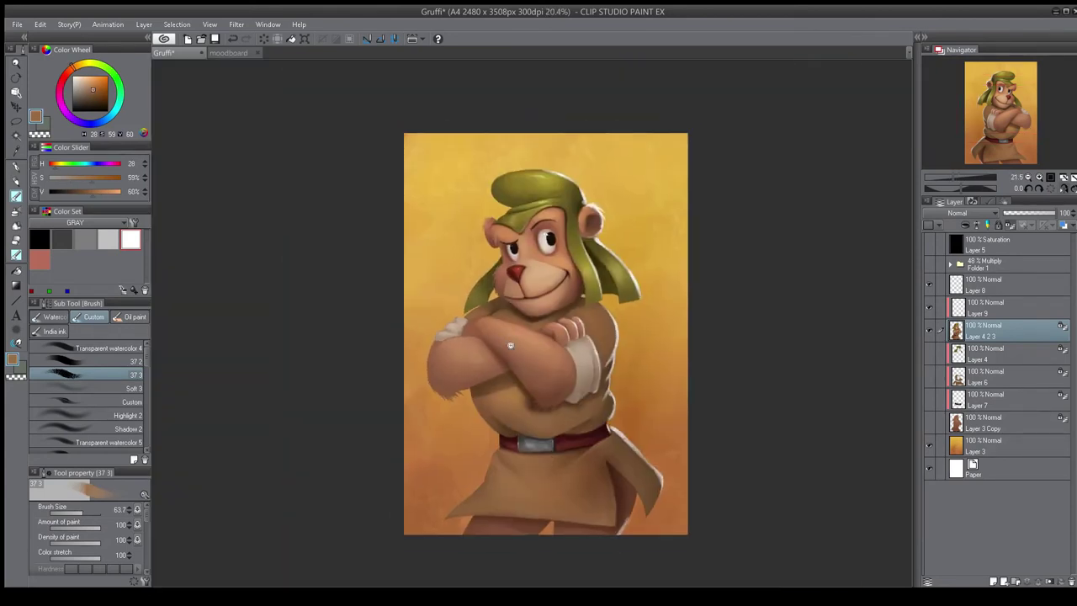
scroll(509, 345, "up", 1)
key("h")
key("h")
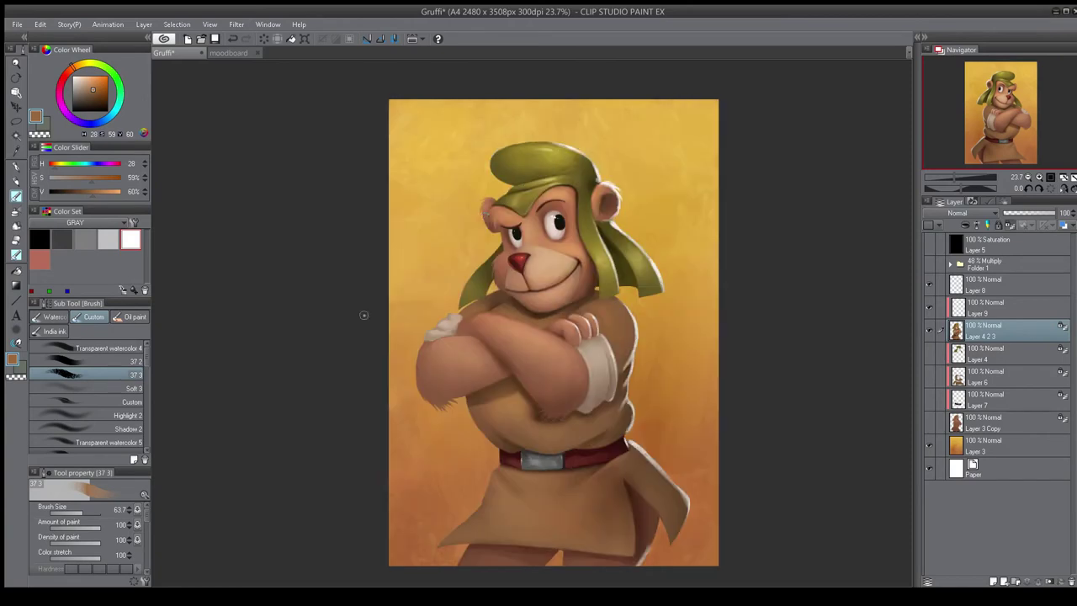
scroll(540, 342, "up", 3)
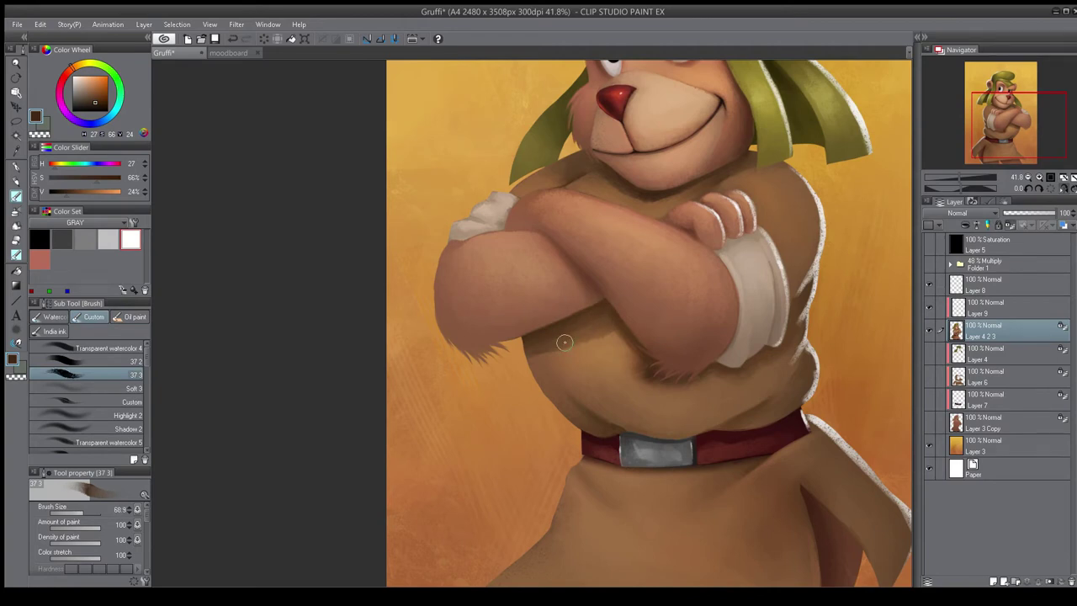
scroll(551, 337, "down", 5)
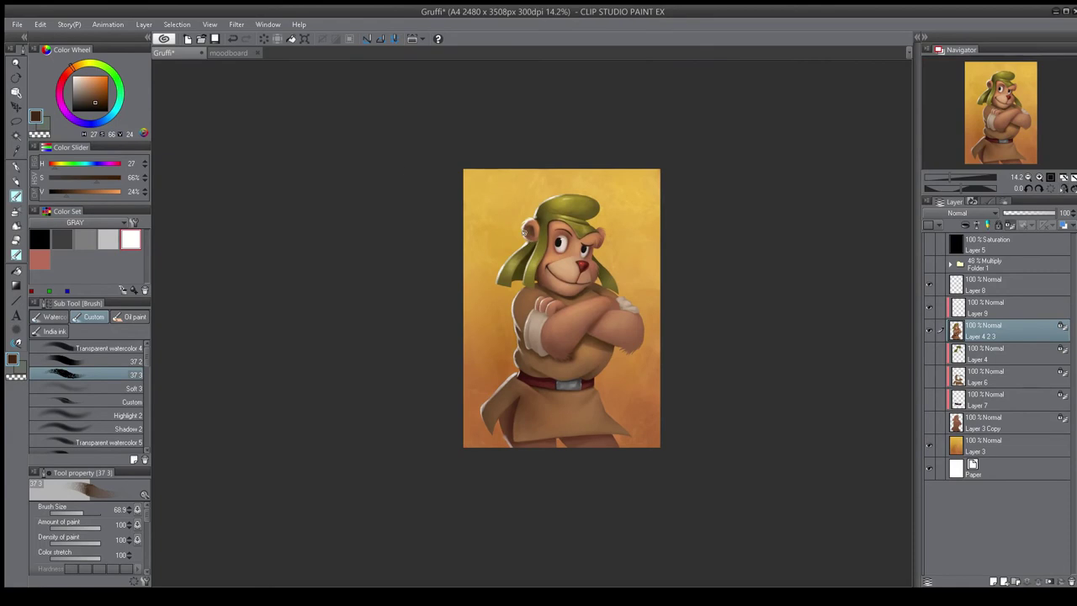
- Shade the tunic skirt below the belt beside the slit at size 185.5 with a sampled brown (H 26, S 58%, V 43%)
scroll(597, 379, "up", 4)
left_click_drag(589, 447, 713, 399)
scroll(634, 378, "up", 2)
left_click(452, 330, "alt")
mouse_move(478, 296)
left_mouse_down()
mouse_move(499, 296)
mouse_move(528, 335)
mouse_move(519, 317)
left_mouse_up()
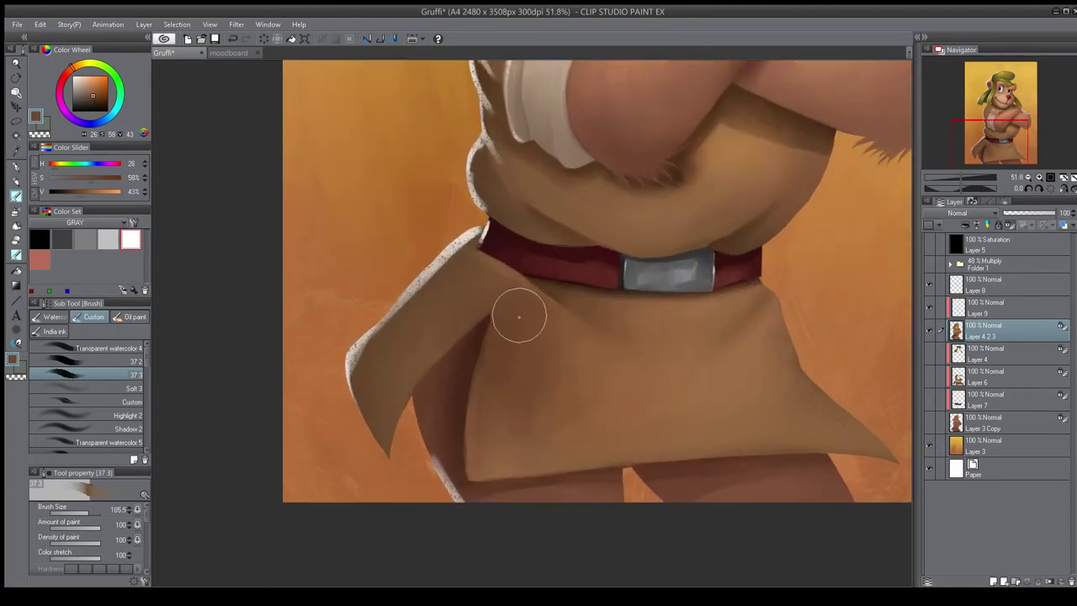
- Touch up the skirt's edge along the slit at size 36.8 with a sampled lighter brown (H 27, S 56%, V 55%)
scroll(487, 227, "up", 1)
left_click(475, 478, "alt")
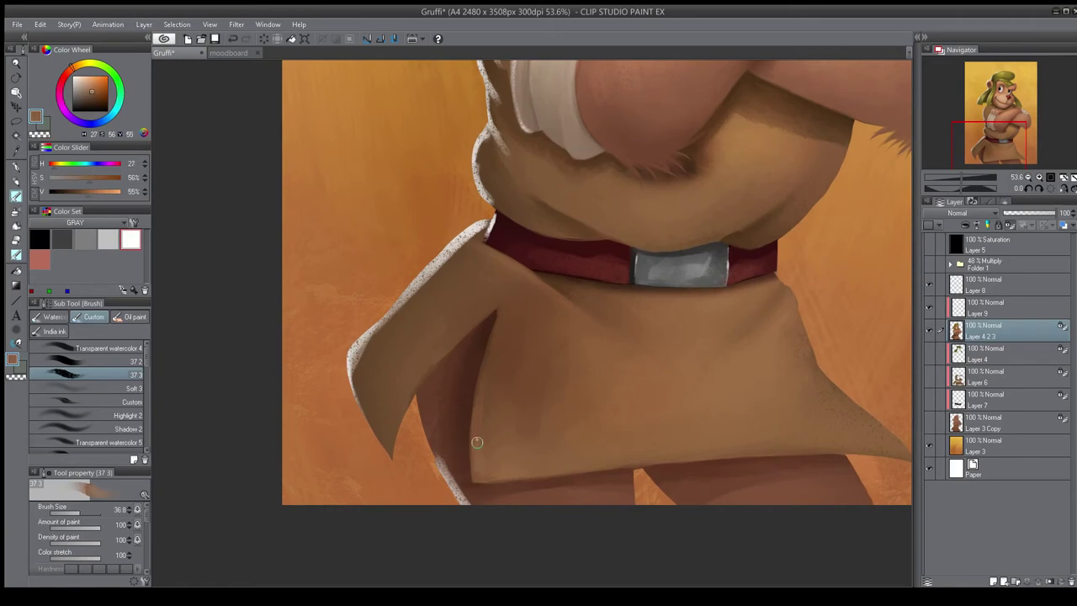
left_click_drag(500, 413, 514, 404)
- Blend the skirt shading below the belt using the DanScott 5 brush at size 141.8 with brown (H 27, S 56%, V 55%)
scroll(502, 471, "down", 3)
key("h")
scroll(625, 276, "up", 2)
left_click_drag(147, 357, 147, 446)
left_click(109, 421)
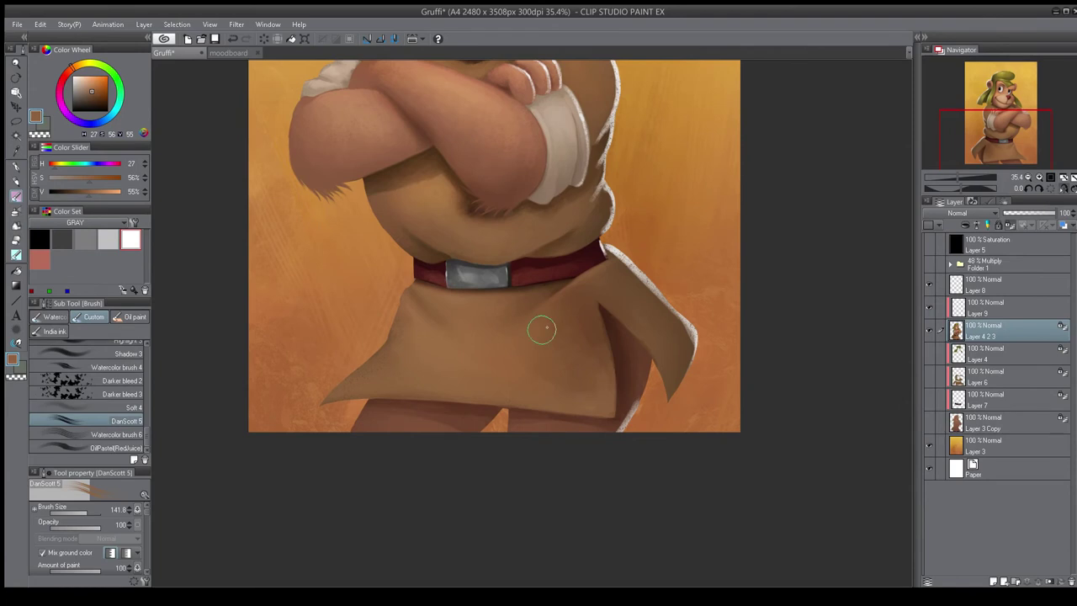
scroll(615, 392, "up", 2)
scroll(615, 392, "down", 3)
- Work on the belly shadow under the crossed arms with DanScott 5 at size 74.9 and sampled brown (H 27, S 60%, V 39%)
scroll(592, 425, "up", 4)
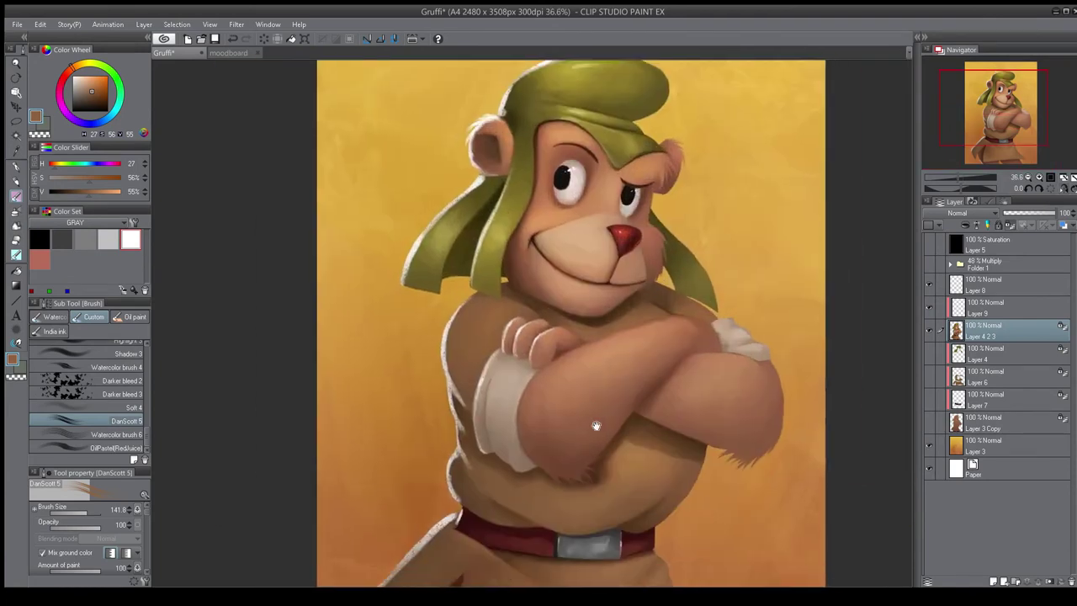
key("h")
left_click(378, 421, "alt")
key("bracketleft")
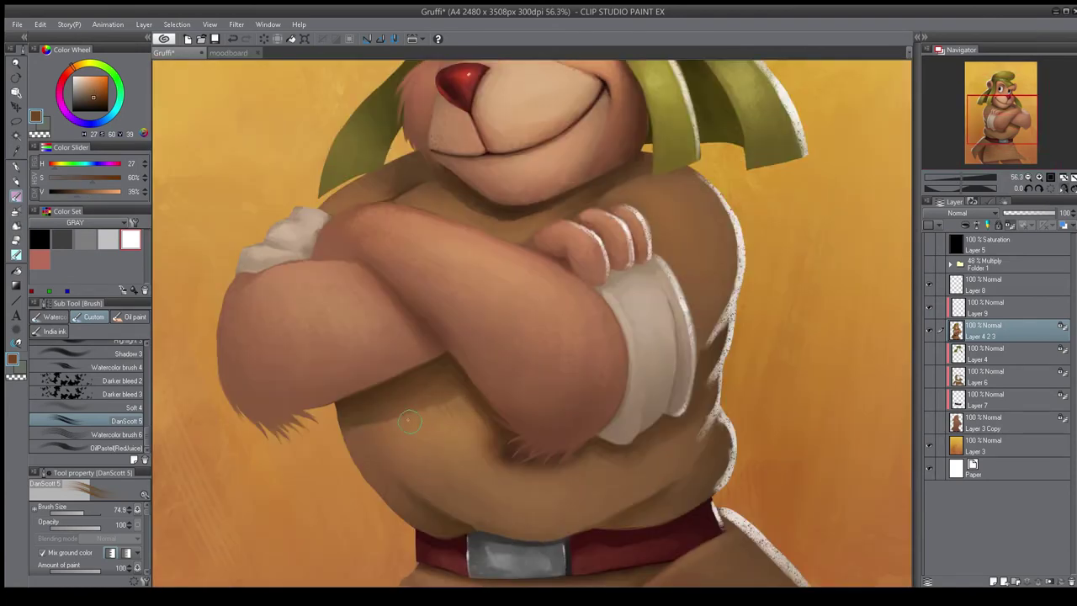
scroll(441, 463, "down", 4)
scroll(429, 453, "up", 3)
- Soften the belly shadow's transition with Watercolor brush 6 at sizes 78.4 and 71 using sampled brown (H 29, S 57%, V 58%)
key("period")
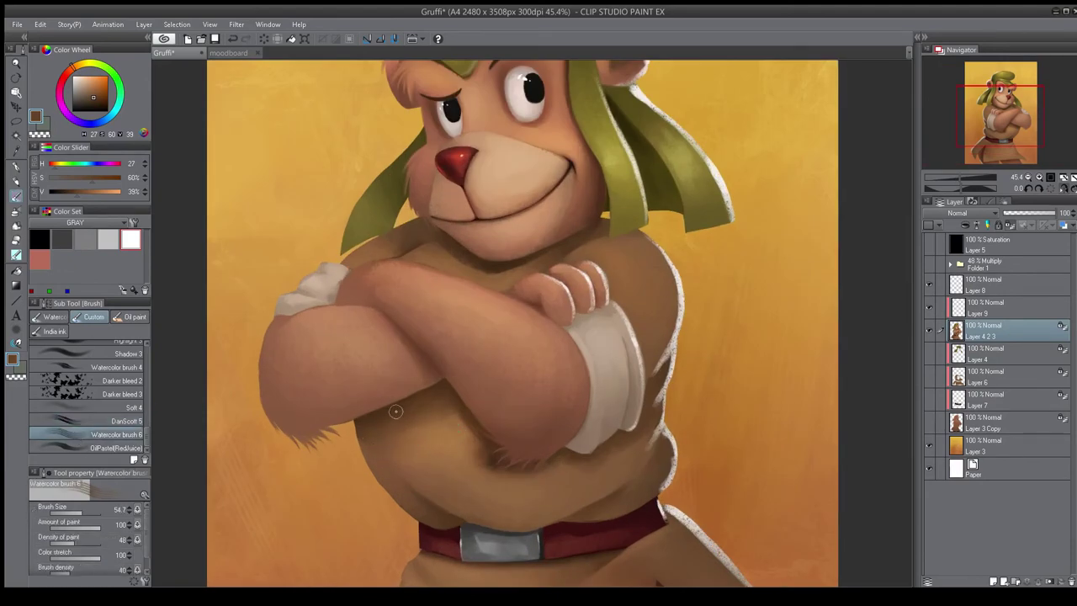
left_click(429, 443, "alt")
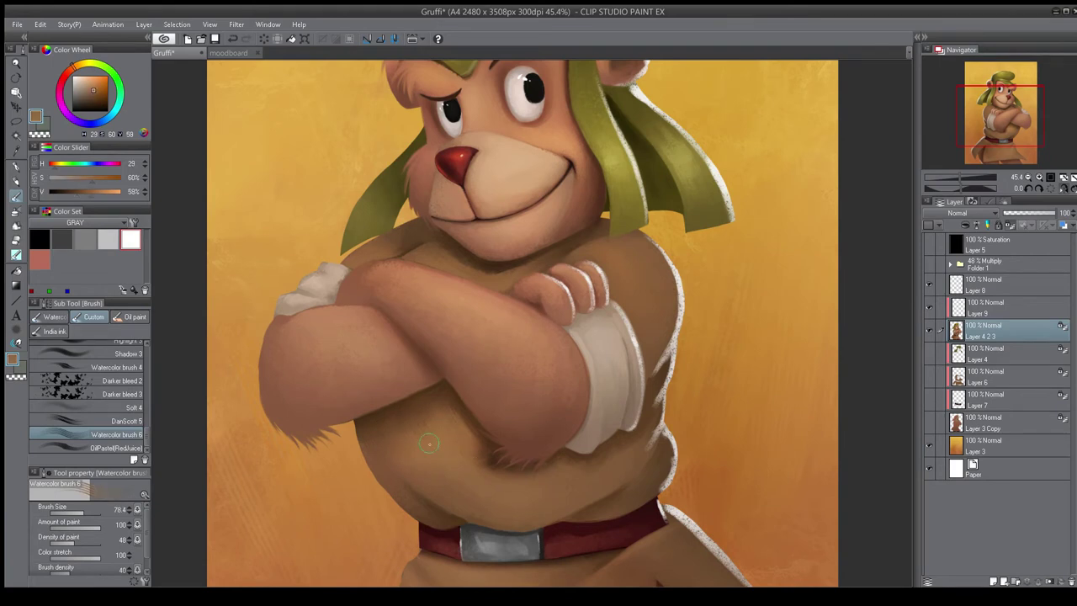
scroll(401, 418, "down", 3)
scroll(582, 353, "up", 4)
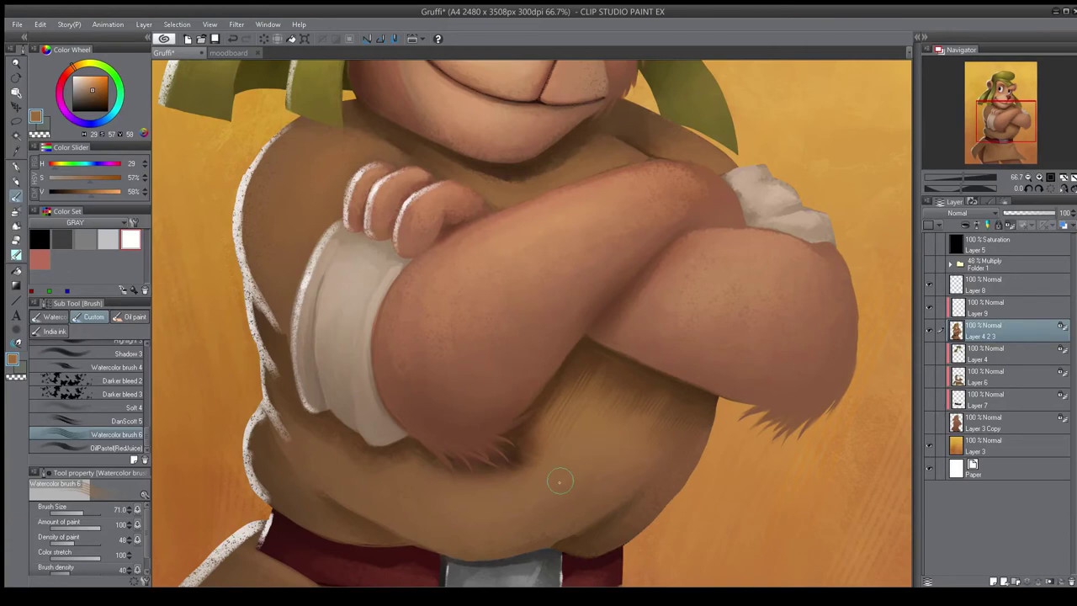
- Check the whole figure in mirrored and normal orientation, and save the document
scroll(557, 505, "down", 5)
key("h")
scroll(571, 500, "up", 1)
key("h")
key("ctrl+0")
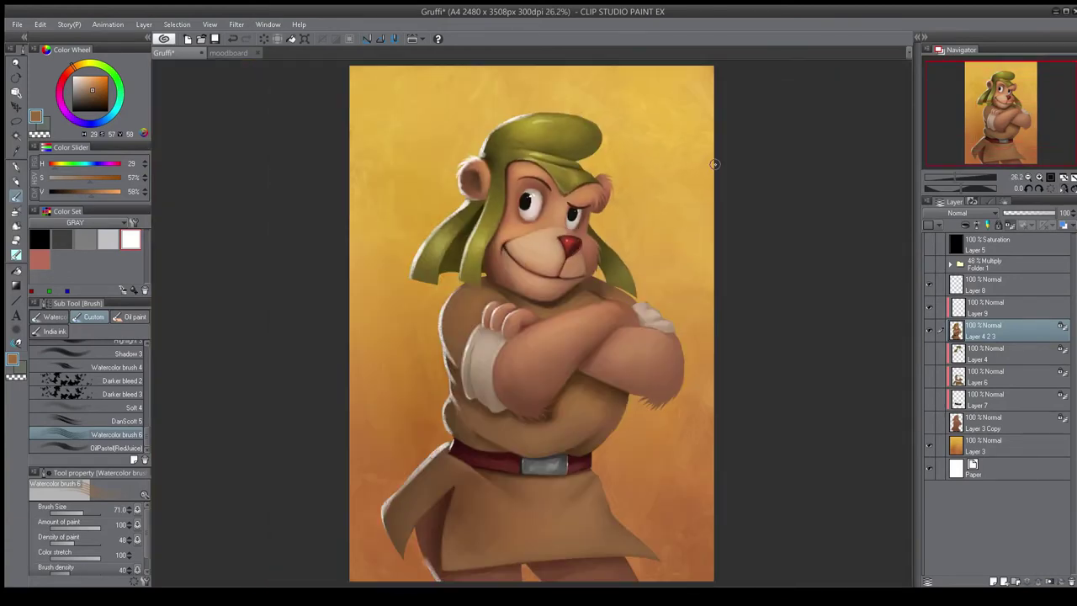
key("ctrl+s")
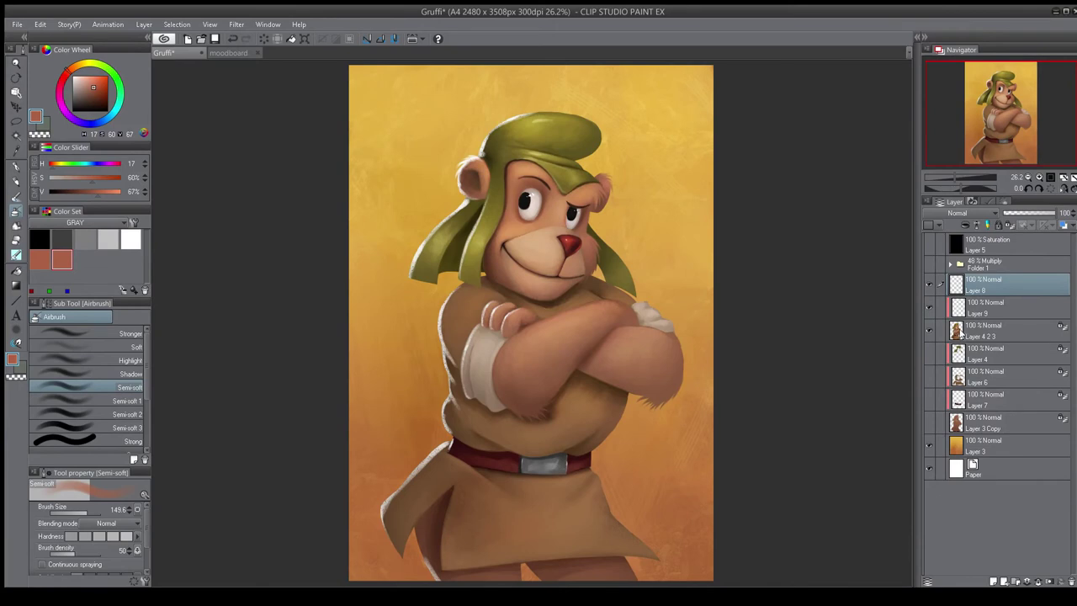
- Select only the bear's fur by loading the Layer 4 2 3 outline and subtracting the Layer 6 and Layer 7 shapes
left_click(957, 330, "ctrl")
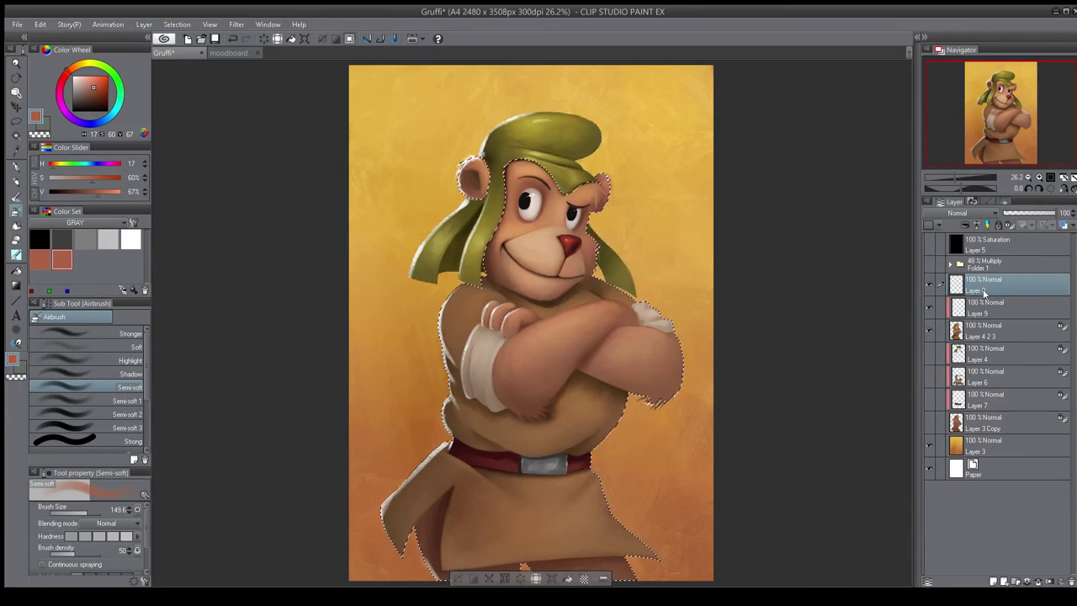
left_click(958, 377, "ctrl+alt")
left_click(958, 400, "ctrl+alt")
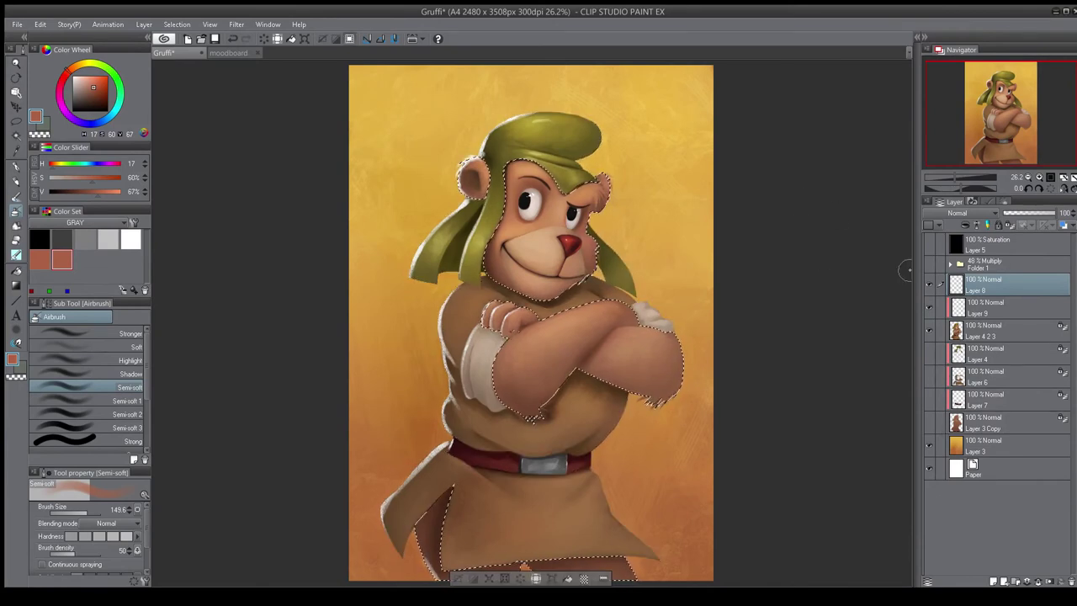
- Add a new layer above the painting and set its blending mode to Color
left_click(984, 330)
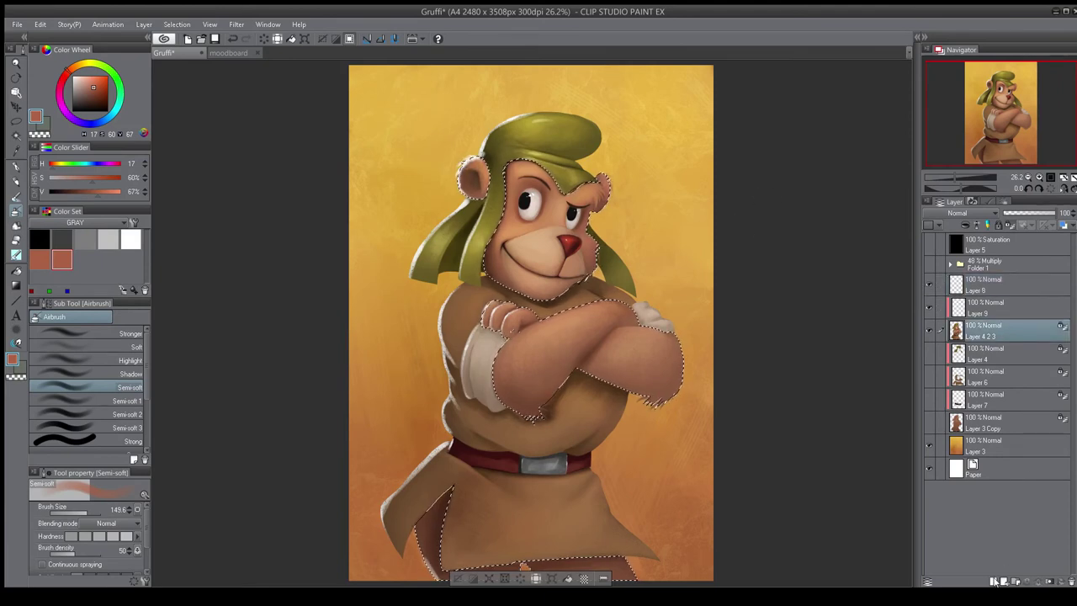
left_click(993, 581)
left_click(950, 410)
- Tint the crossed arms and fingers reddish brown (H 17, S 65%, V 63%) with the Semi-soft airbrush at size 300.4
left_click(95, 89)
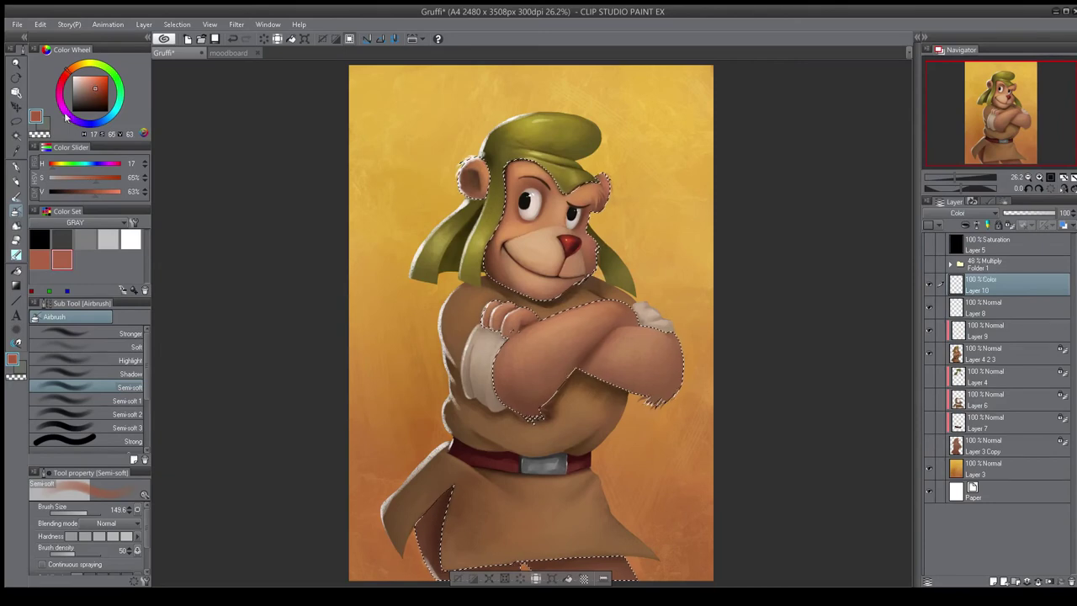
mouse_move(548, 369)
left_mouse_down()
mouse_move(538, 356)
mouse_move(553, 353)
left_mouse_up()
scroll(547, 355, "up", 3)
left_click_drag(505, 378, 613, 333)
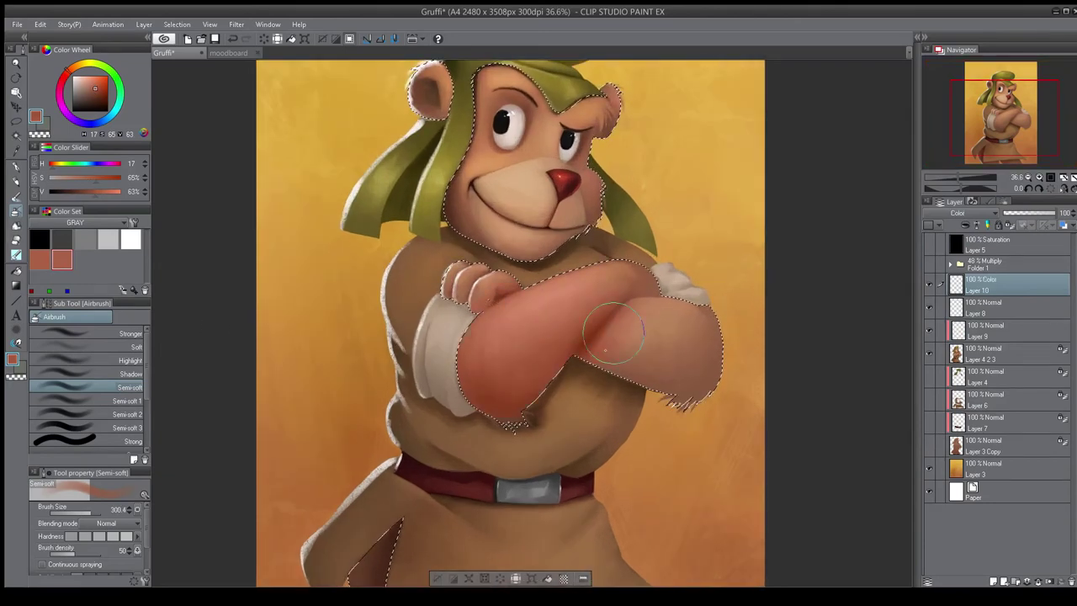
left_click_drag(483, 277, 465, 363)
- Tint the face, brow and ears with the same reddish brown using the Semi-soft airbrush at sizes 82.2 and 117.2
mouse_move(459, 313)
left_mouse_down()
mouse_move(442, 260)
mouse_move(464, 245)
mouse_move(463, 190)
left_mouse_up()
key("bracketleft")
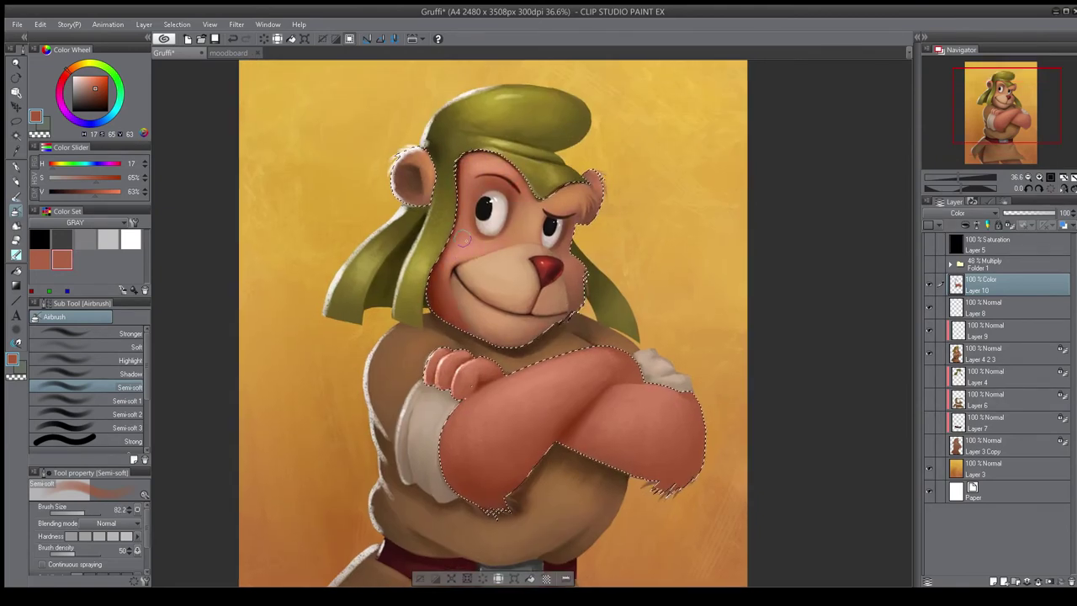
left_click_drag(521, 235, 523, 202)
left_click_drag(409, 161, 412, 190)
left_click_drag(589, 187, 569, 193)
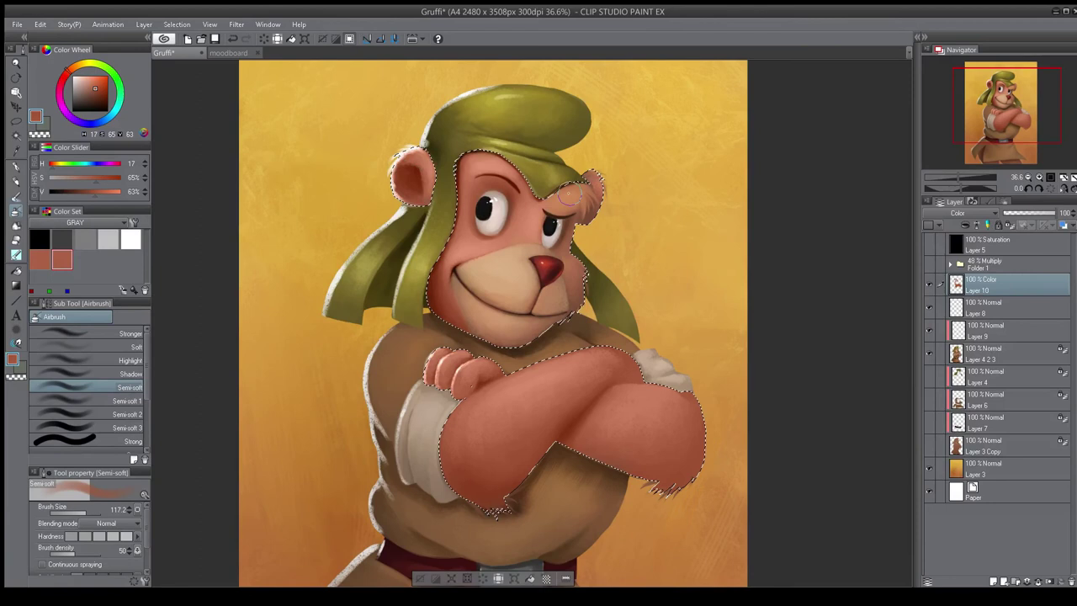
mouse_move(574, 246)
left_mouse_down()
mouse_move(577, 283)
mouse_move(575, 260)
mouse_move(585, 271)
left_mouse_up()
- Tint the legs and remaining fur with the Semi-soft airbrush enlarged to size 415.7, and deselect
scroll(531, 323, "down", 2)
left_click_drag(466, 471, 512, 262)
key("bracketright")
key("bracketright")
key("bracketright")
left_click_drag(459, 362, 562, 415)
left_click_drag(558, 291, 547, 384)
scroll(558, 356, "down", 2)
key("ctrl+d")
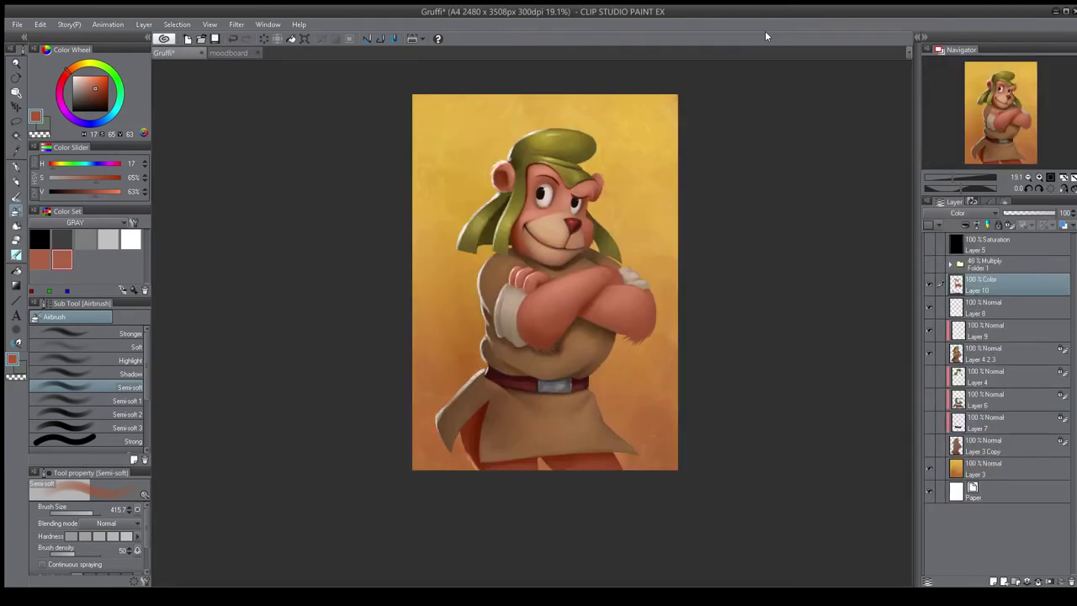
- Set the fur tint layer's blending mode to Overlay and mute its color
key("Tab")
key("Return")
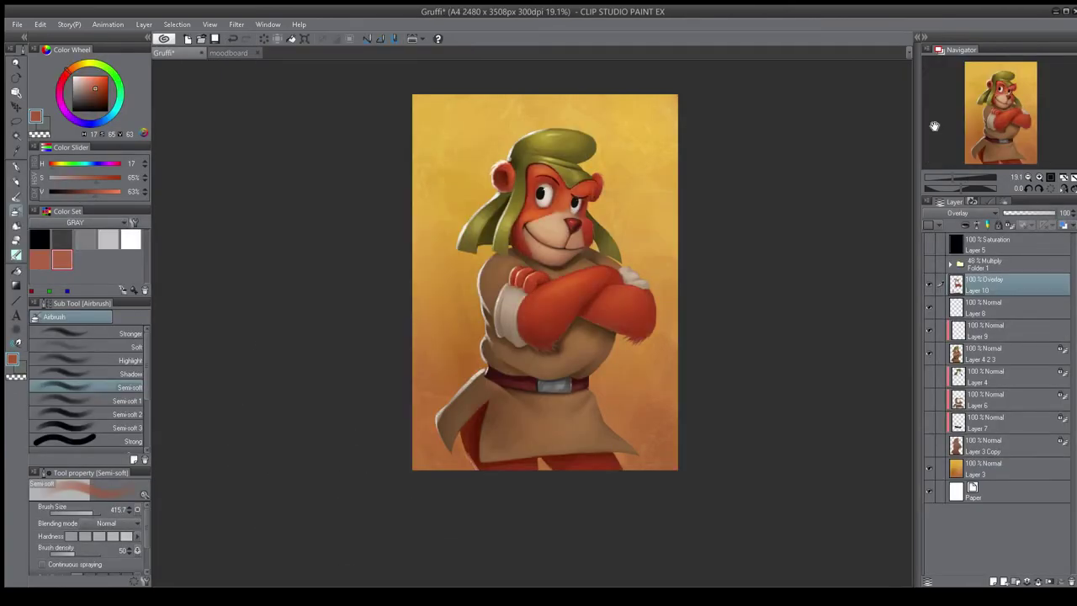
key("ctrl+plus")
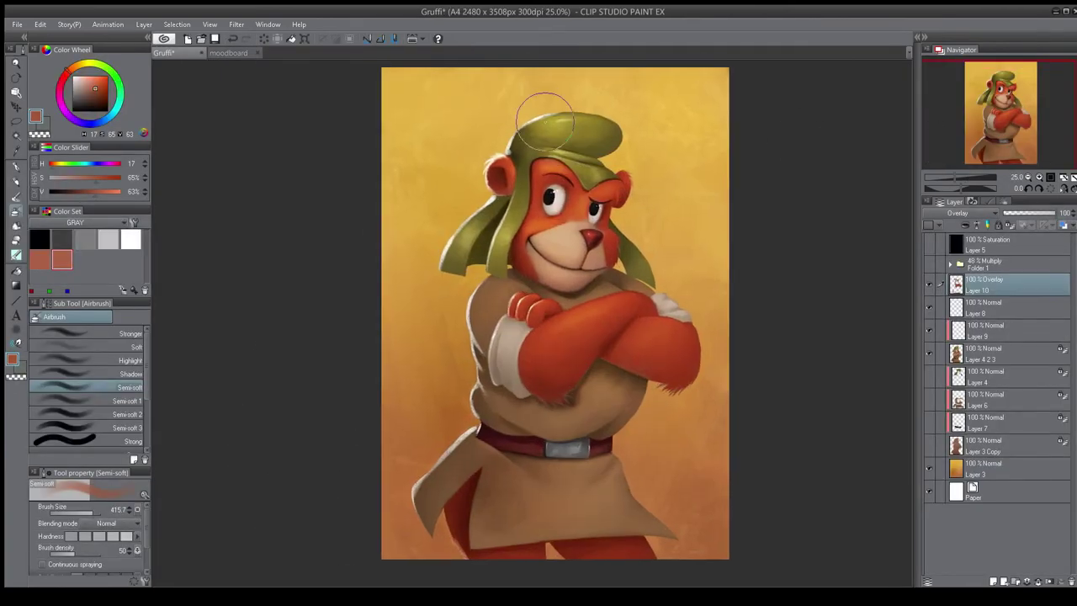
key("Tab")
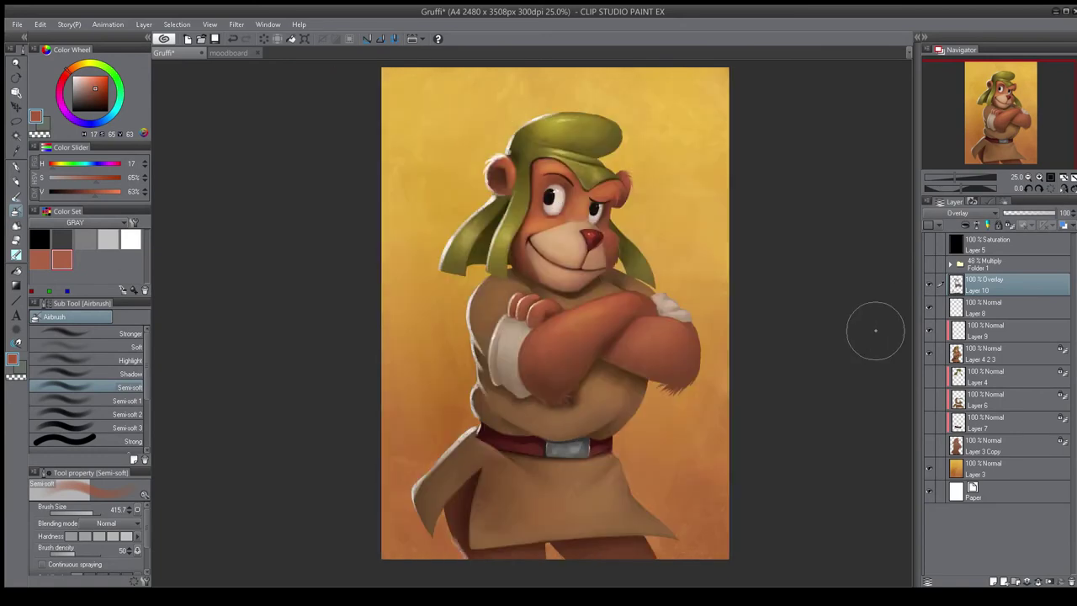
- Merge the fur tint layer into Layer 4 2 3 and save the document
left_click_drag(970, 287, 972, 341)
key("ctrl+e")
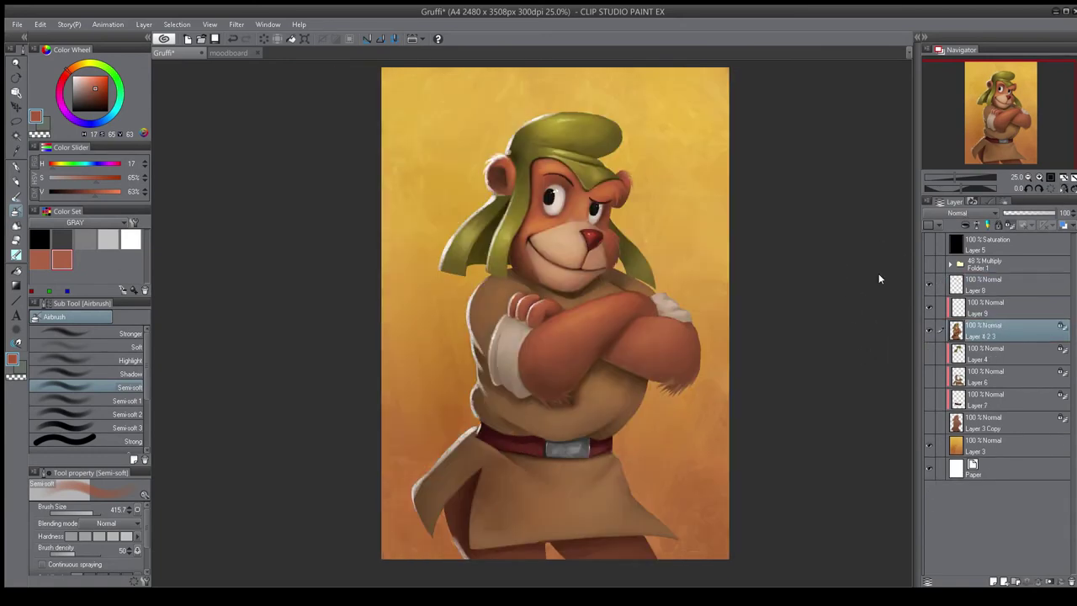
key("ctrl+s")
- Prepare the Soft 4 brush in Overlay mode with pure white at size 116, checking the painting's values using the Saturation layer
key("b")
key("b")
key("b")
key("b")
key("b")
left_click(71, 406)
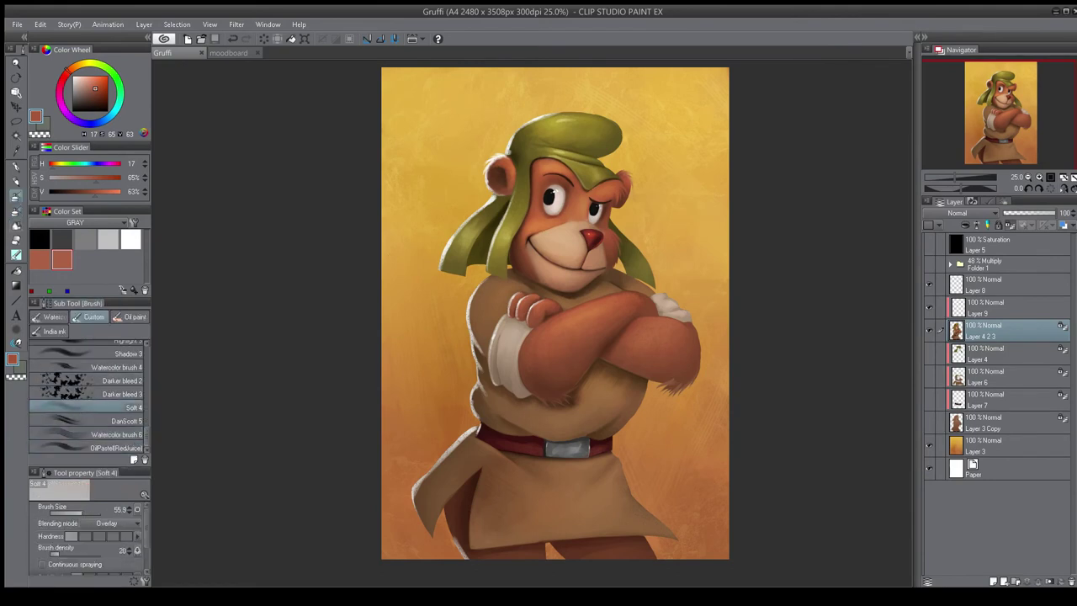
left_click(928, 244)
left_click(929, 244)
left_click(131, 238)
key("bracketright")
key("bracketright")
key("bracketright")
key("bracketright")
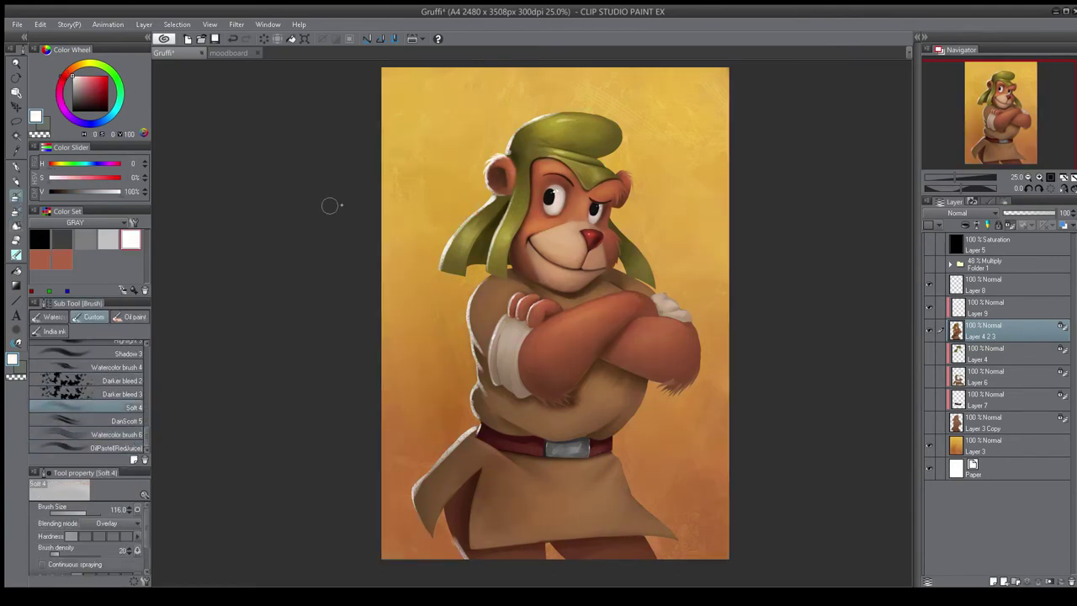
- Restore and invert the fur selection, and brush a white Overlay highlight onto the hat's crown with Soft 4 at size 293.2
key("ctrl+shift+d")
key("bracketright")
key("bracketright")
key("bracketright")
key("bracketright")
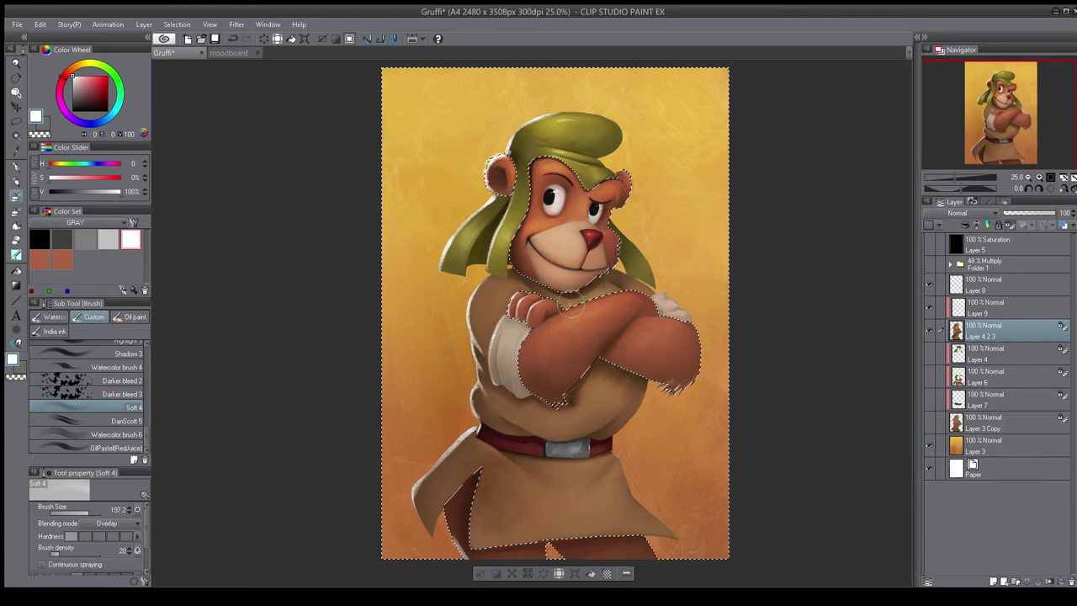
key("bracketright")
key("bracketright")
key("bracketright")
key("bracketright")
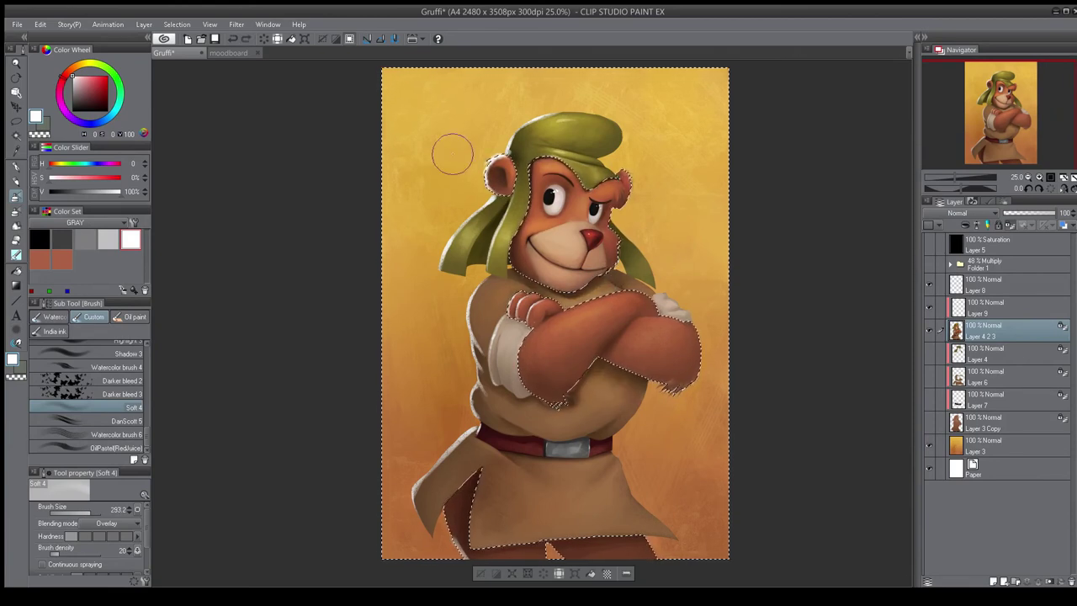
left_click_drag(606, 120, 561, 127)
- Brighten the hat's lower folds with the white Soft 4 brush reduced to size 123.4
key("bracketleft")
key("bracketleft")
key("bracketleft")
key("bracketleft")
key("bracketleft")
key("bracketleft")
key("bracketleft")
key("bracketleft")
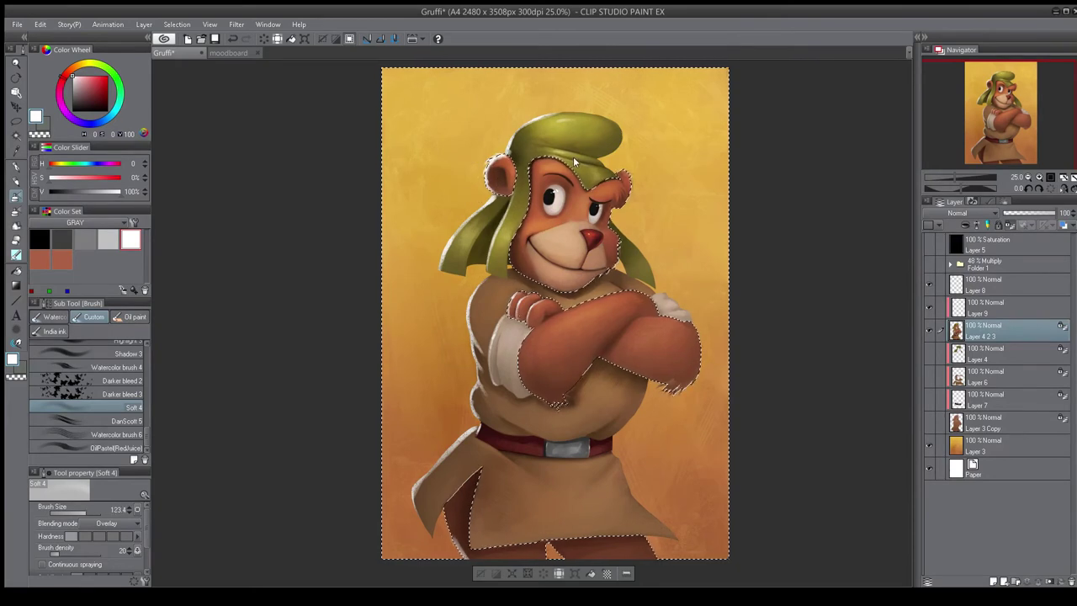
- Brighten the tunic with the white Soft 4 brush enlarged to size 560.1, and deselect
key("bracketright")
key("bracketright")
key("bracketright")
key("bracketright")
key("bracketright")
key("bracketright")
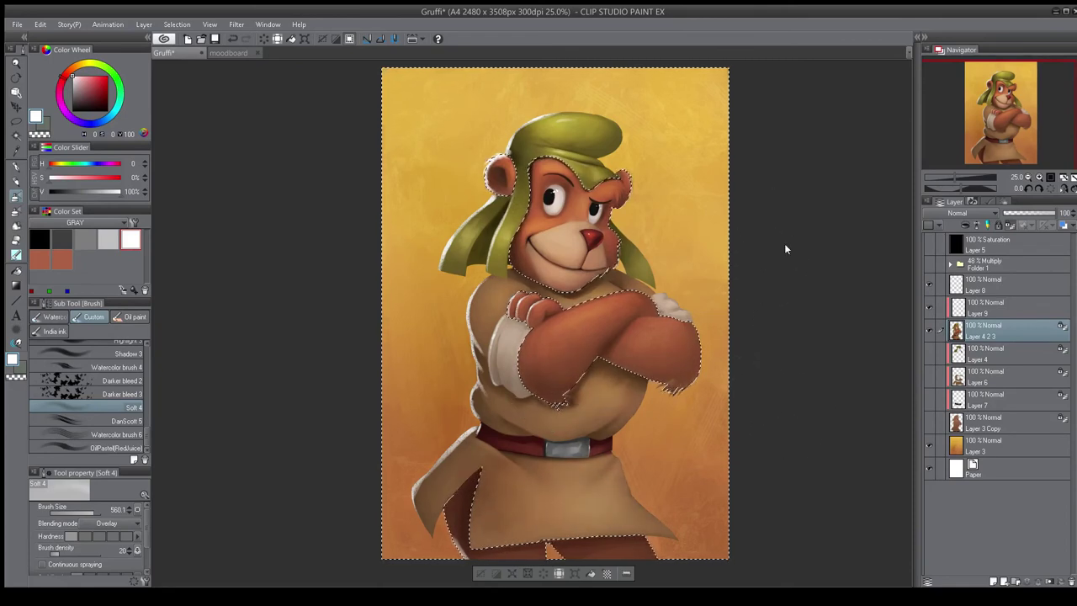
key("ctrl+d")
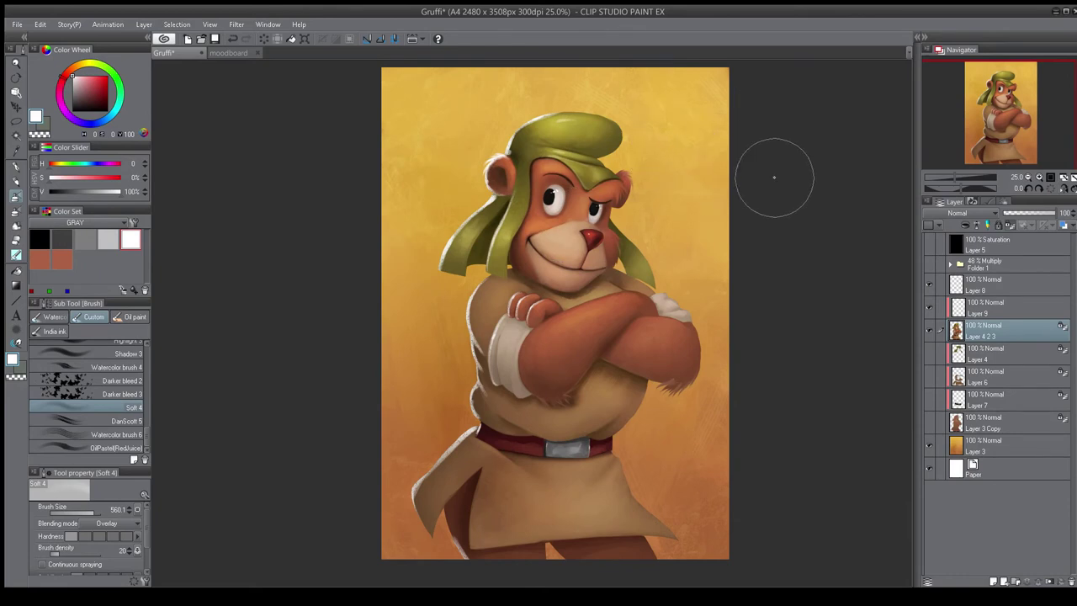
- Restore the fur selection, brighten the arms and fur with white Soft 4 in Overlay mode at sizes 329.3 and 354.3, and deselect
key("ctrl+shift+d")
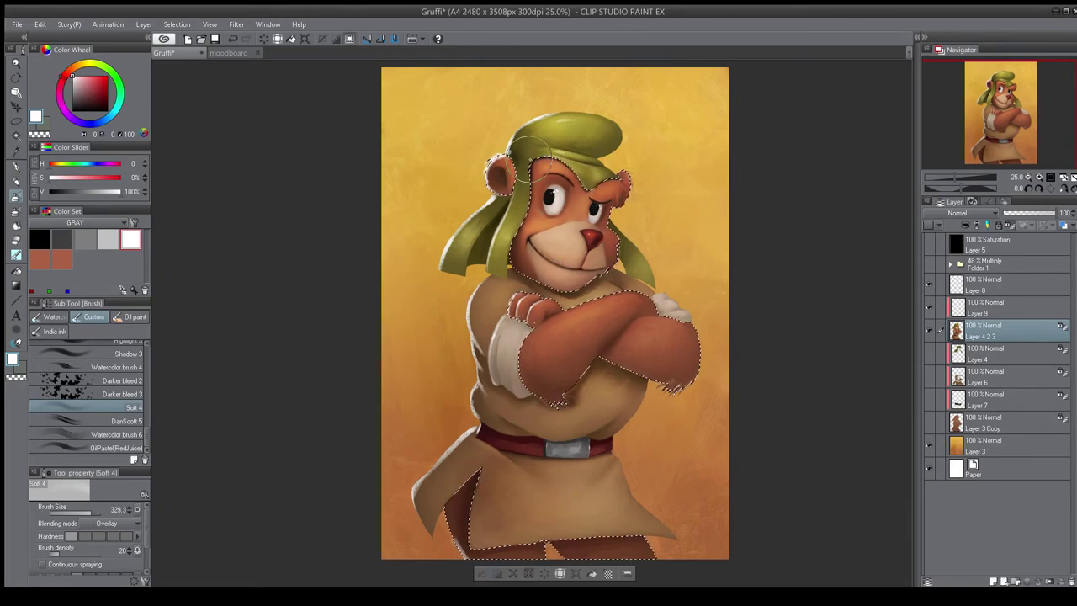
left_click_drag(611, 228, 617, 255)
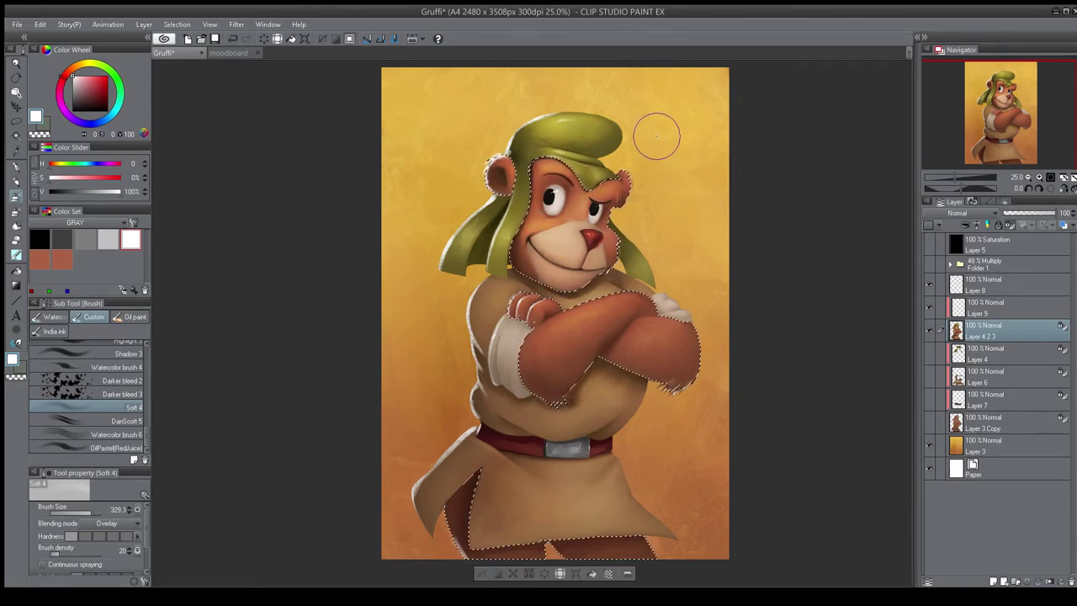
key("bracketright")
mouse_move(624, 322)
left_mouse_down()
mouse_move(660, 339)
mouse_move(650, 359)
left_mouse_up()
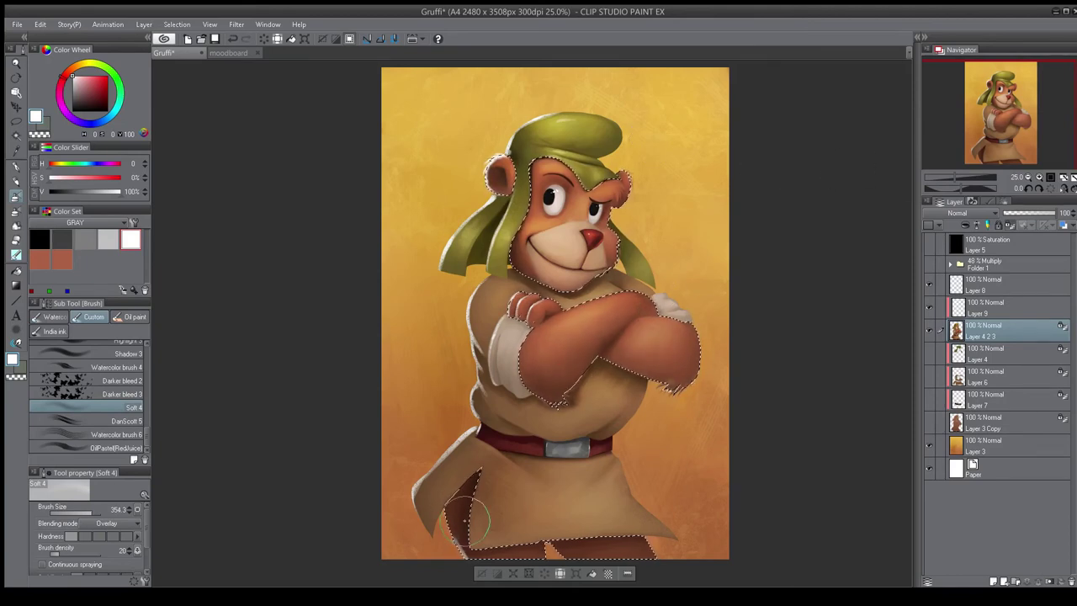
key("ctrl+d")
scroll(765, 217, "down", 2)
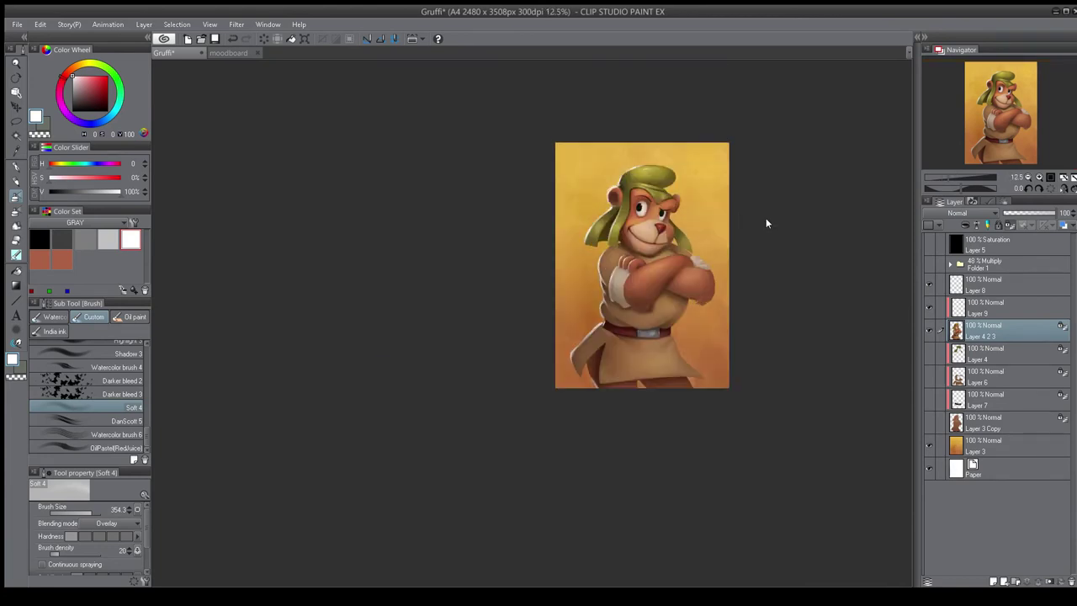
- Retouch the fur beside the nose with the 37.3 brush at size 27.2, using colors sampled from the face
scroll(765, 218, "up", 2)
key("h")
left_click_drag(577, 349, 595, 346)
key("h")
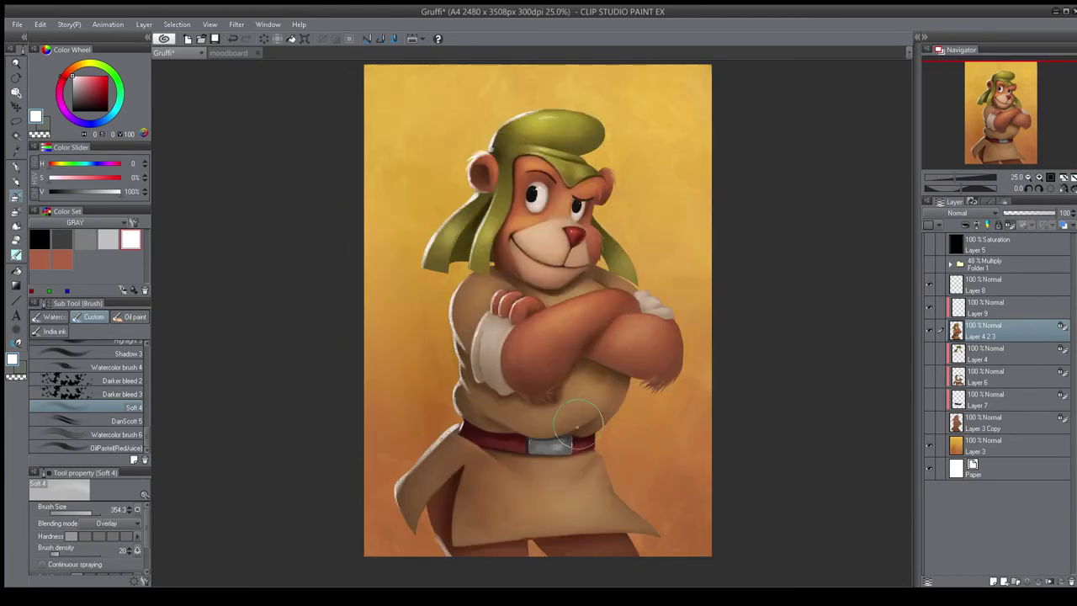
key("ctrl+plus")
left_click_drag(633, 230, 616, 342)
key("h")
left_click_drag(476, 298, 707, 202)
left_click(94, 318)
scroll(108, 336, "up", 3)
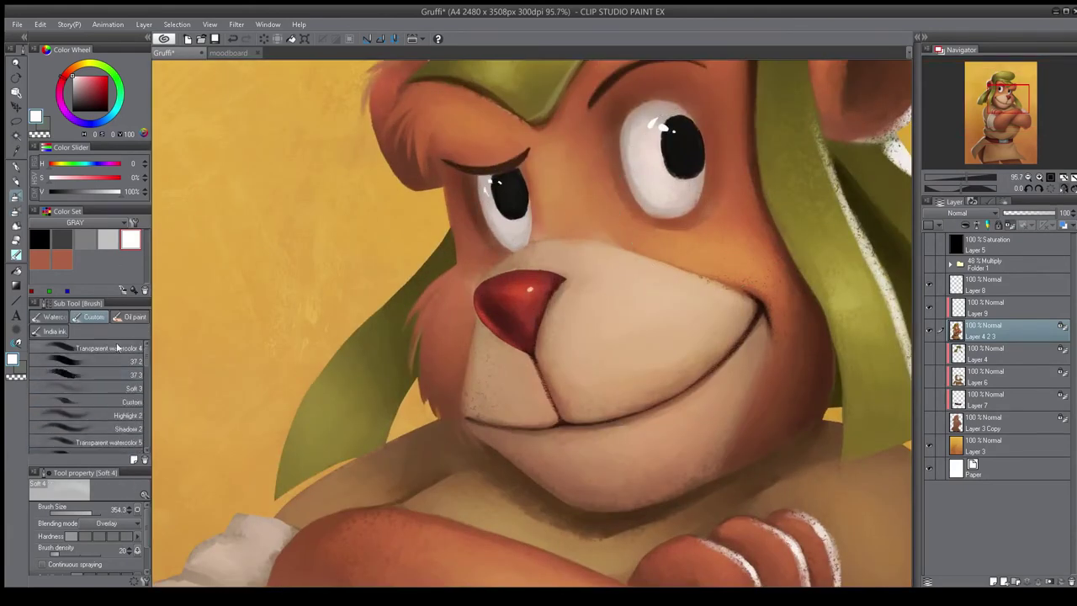
left_click(109, 375)
left_click(473, 270, "alt")
left_click(464, 324, "alt")
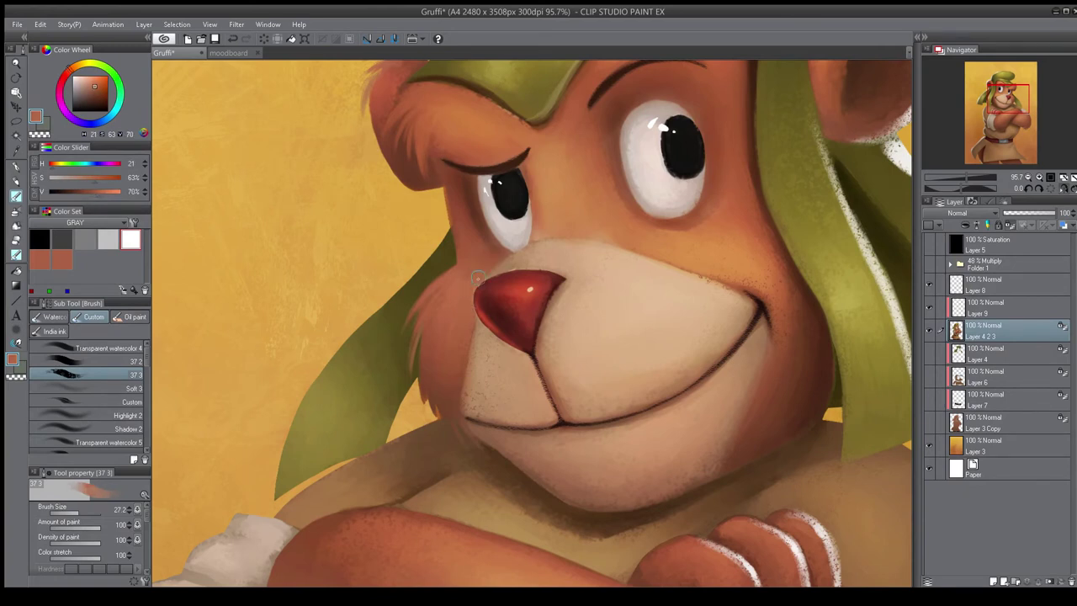
- Refine the fur around the muzzle with the 37.3 brush enlarged to size 53.8 and a freshly sampled fur color
scroll(496, 298, "down", 5)
key("h")
key("h")
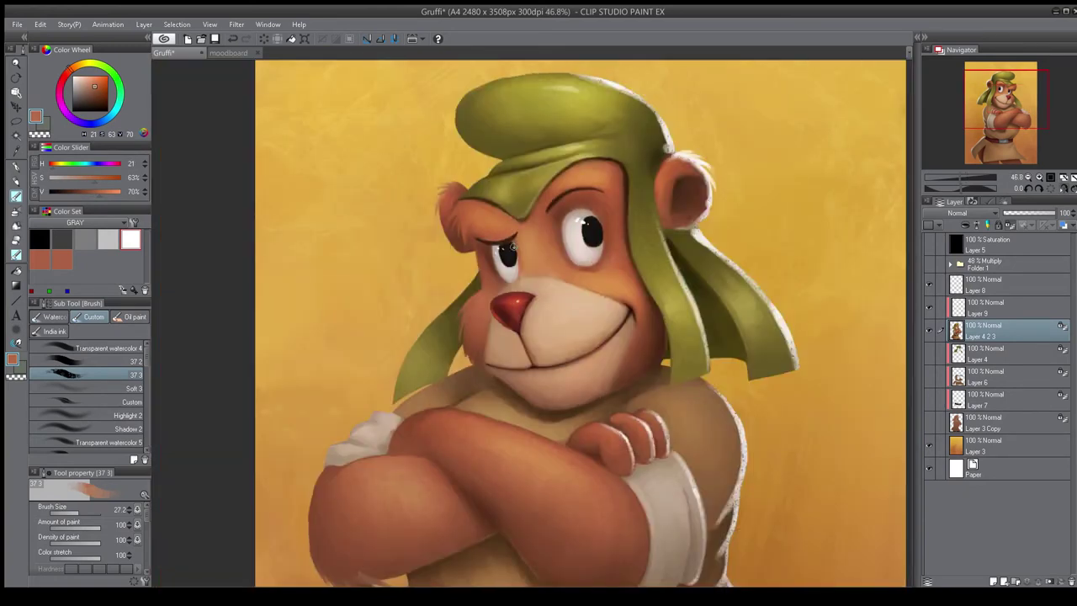
scroll(491, 297, "up", 4)
key("bracketright")
key("bracketright")
key("bracketright")
left_click(501, 279, "alt")
- Examine the face and the whole figure in normal and mirrored view at several zoom levels
key("h")
scroll(454, 368, "down", 5)
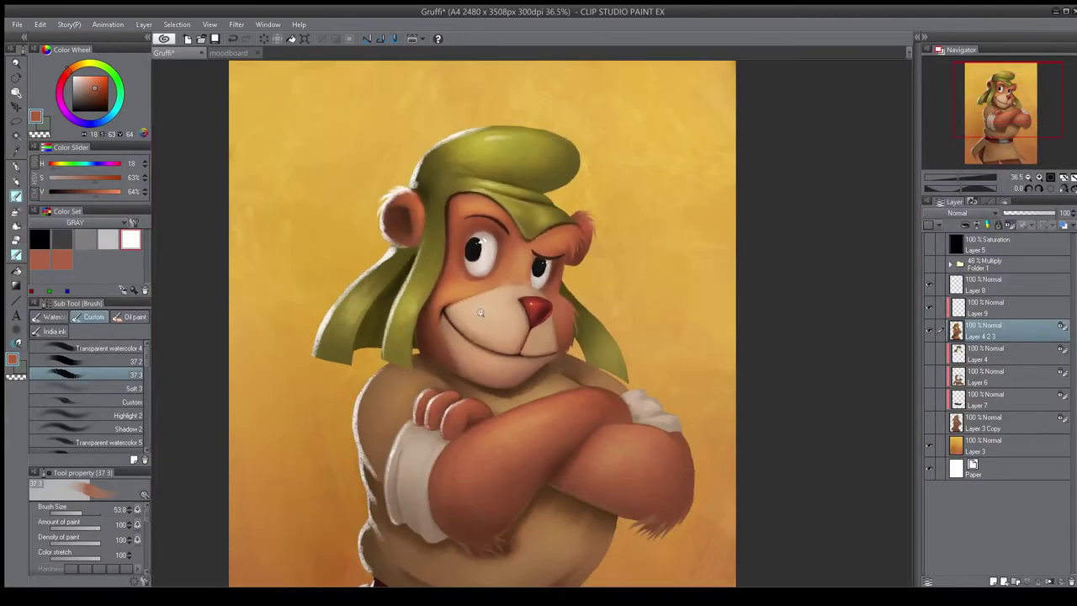
left_click_drag(519, 400, 522, 312)
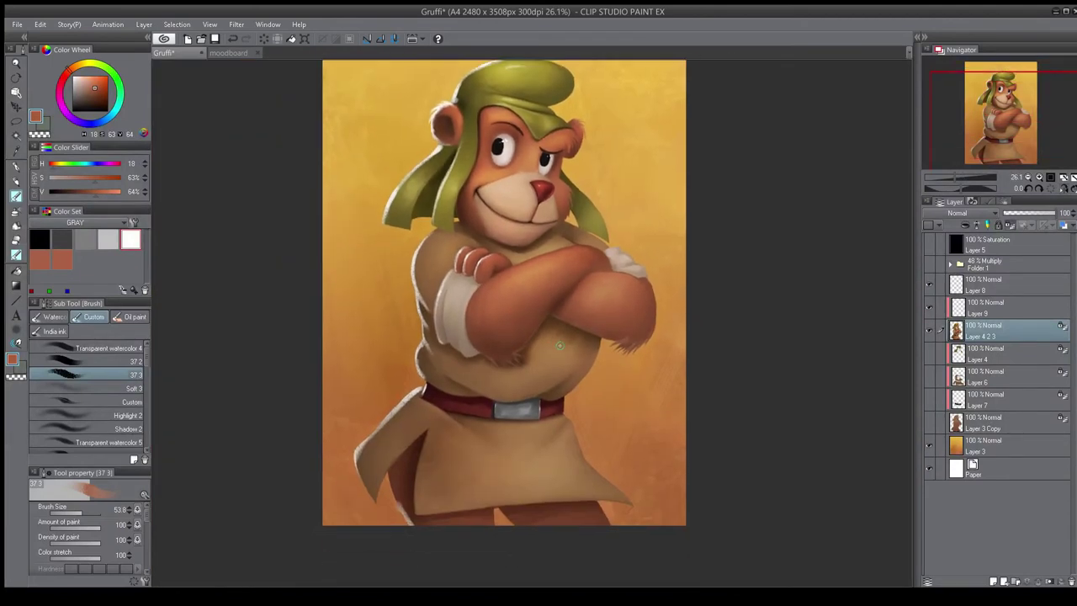
left_click_drag(516, 249, 521, 328)
scroll(522, 328, "up", 3)
key("h")
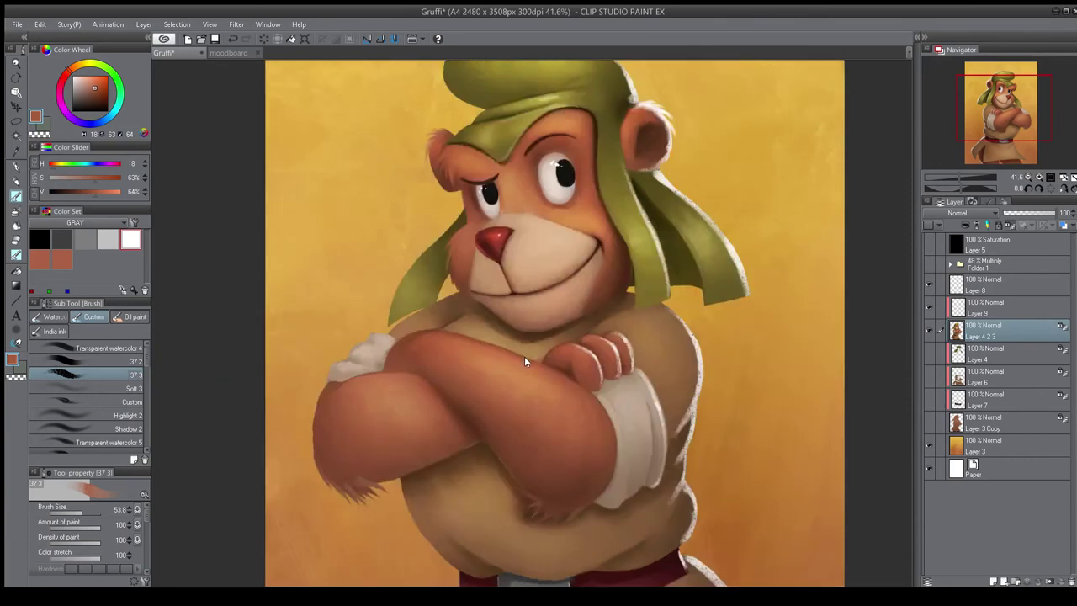
key("h")
scroll(533, 359, "down", 3)
scroll(523, 278, "up", 5)
scroll(522, 278, "down", 5)
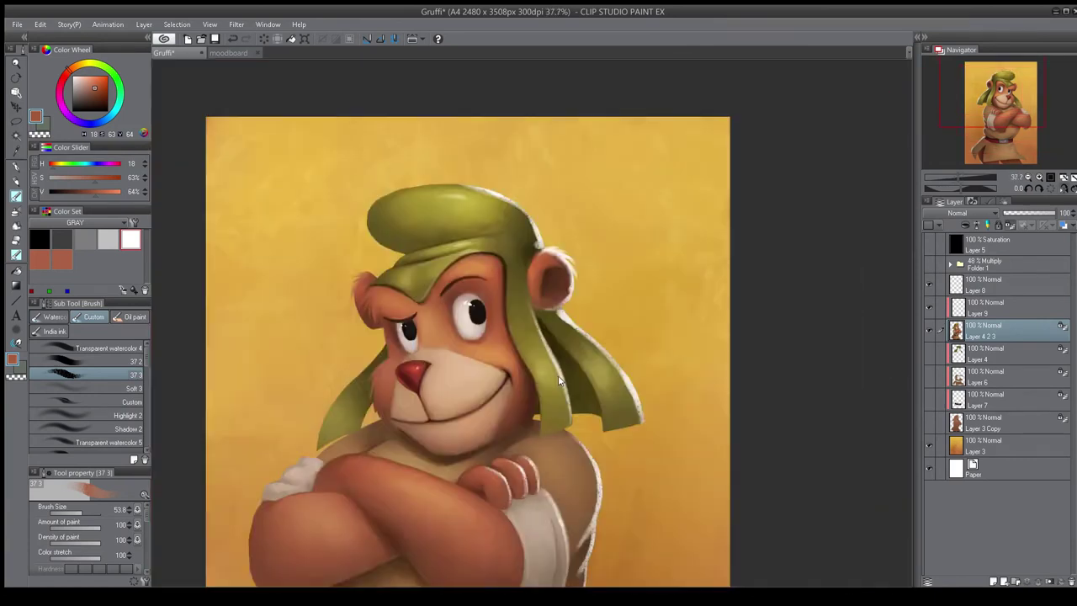
- Add a Level Correction layer above Layer 8 that strengthens the painting's contrast
left_click(980, 285)
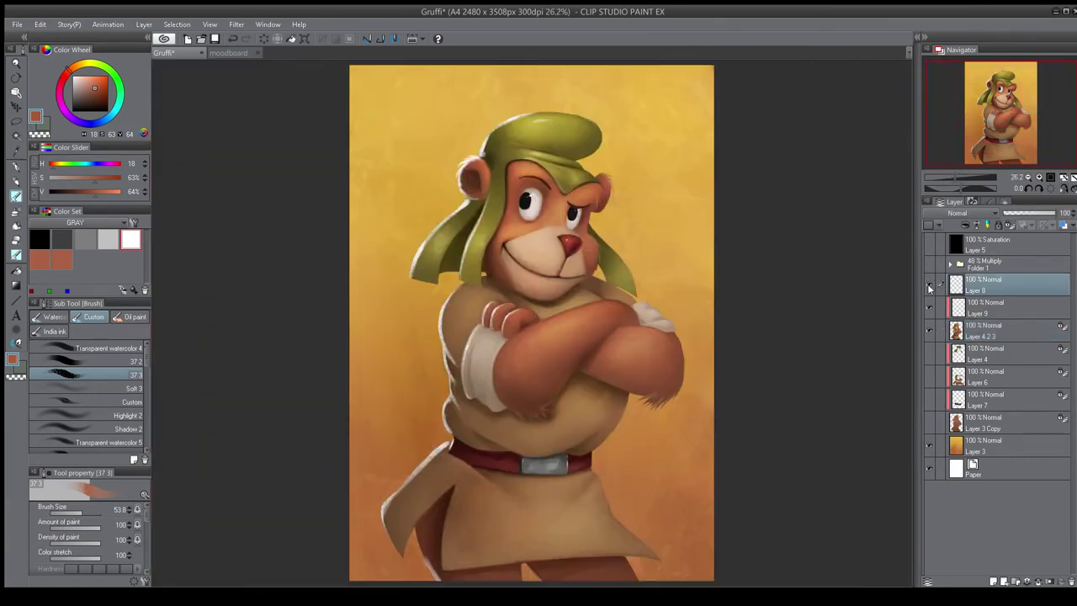
left_click(337, 125)
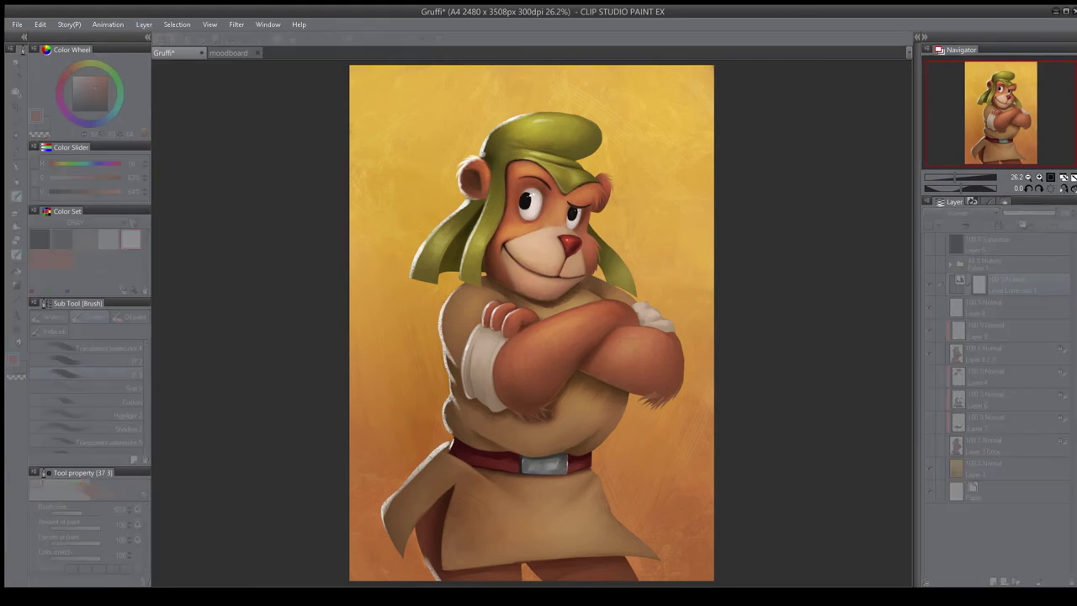
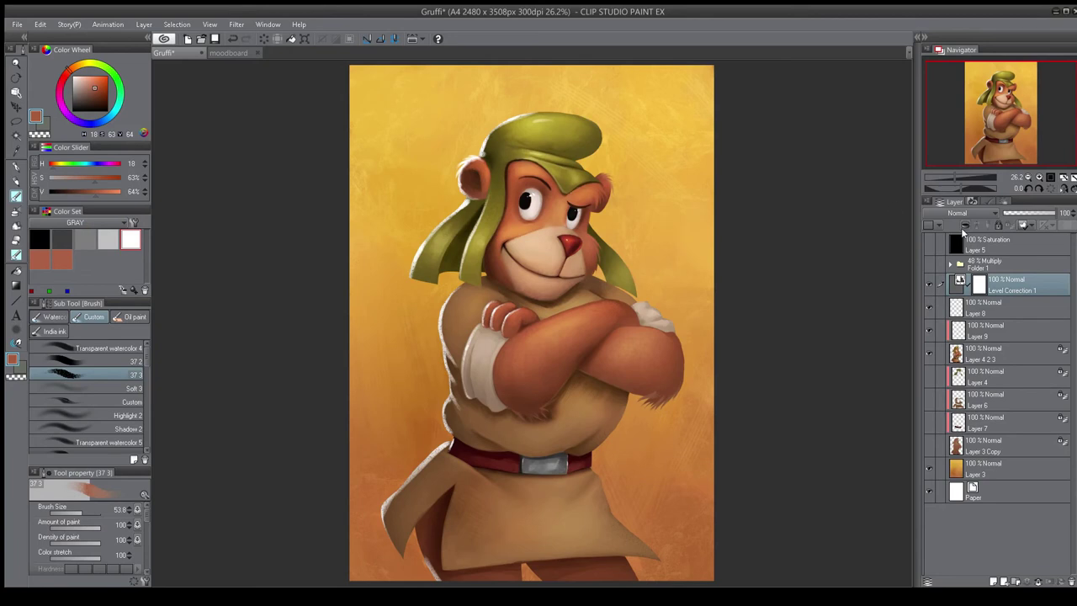
- Add a new layer above Layer 3 and paint a white glow behind the bear's right-hand outline with the 37.3 brush at size 364.8
left_click(993, 469)
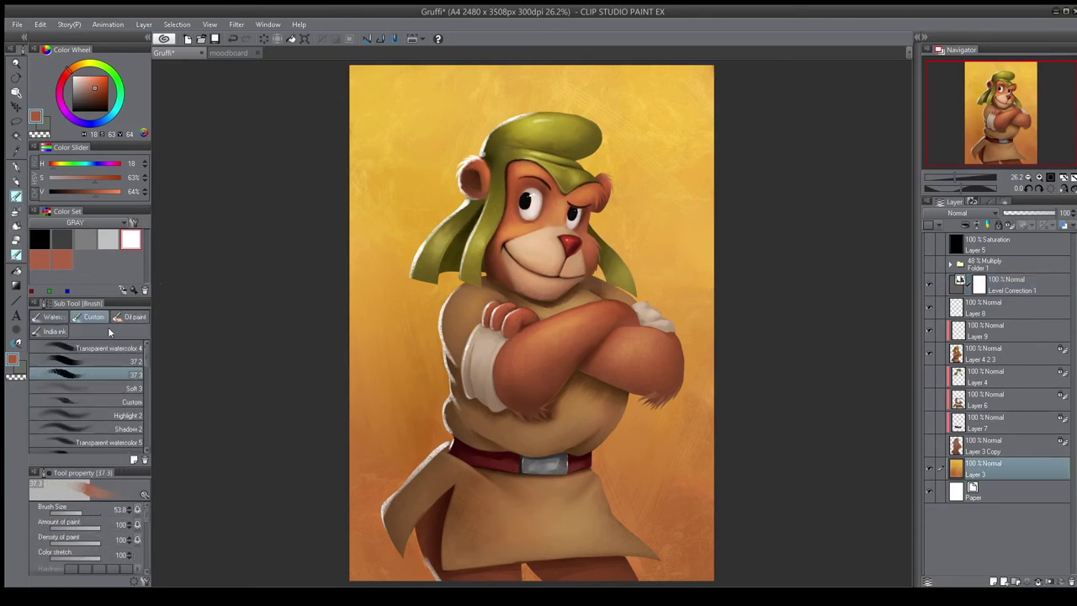
key("x")
left_click(993, 581)
key("[")
mouse_move(572, 109)
left_mouse_down()
mouse_move(586, 109)
mouse_move(629, 278)
mouse_move(649, 557)
left_mouse_up()
mouse_move(617, 104)
left_mouse_down()
mouse_move(690, 320)
mouse_move(656, 518)
mouse_move(620, 471)
left_mouse_up()
mouse_move(679, 383)
left_mouse_down()
mouse_move(608, 95)
mouse_move(716, 337)
mouse_move(650, 521)
mouse_move(658, 503)
left_mouse_up()
key("h")
key("h")
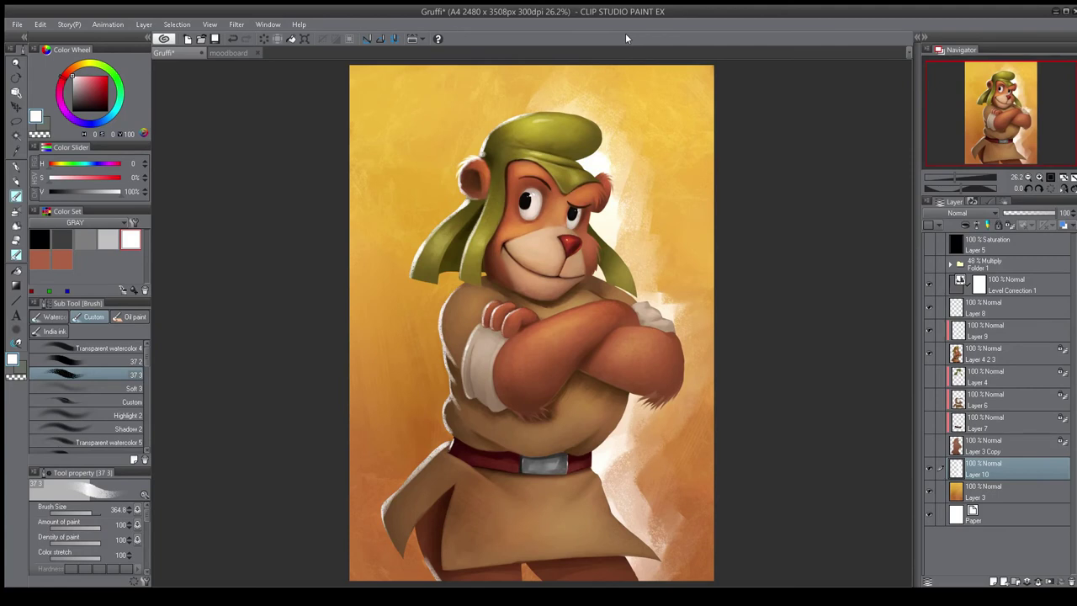
- Blend the white glow into the backdrop with Watercolor brush 5 in sampled background colors, and thin its edges with the semi soft eraser
left_click(929, 468)
left_click(930, 469)
left_click_drag(146, 357, 146, 383)
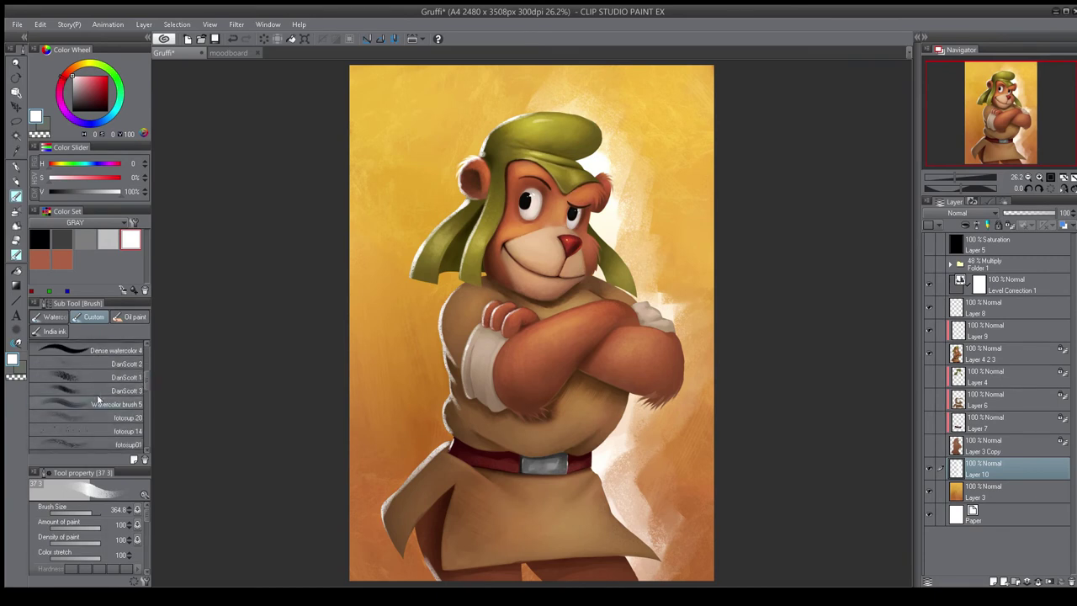
left_click(99, 403)
left_click(668, 194, "alt")
left_click_drag(616, 172, 622, 223)
left_click(668, 420, "alt")
mouse_move(637, 450)
left_mouse_down()
mouse_move(601, 494)
mouse_move(596, 484)
mouse_move(621, 530)
left_mouse_up()
left_click(664, 407, "alt")
left_click(660, 488, "alt")
left_click(668, 291, "alt")
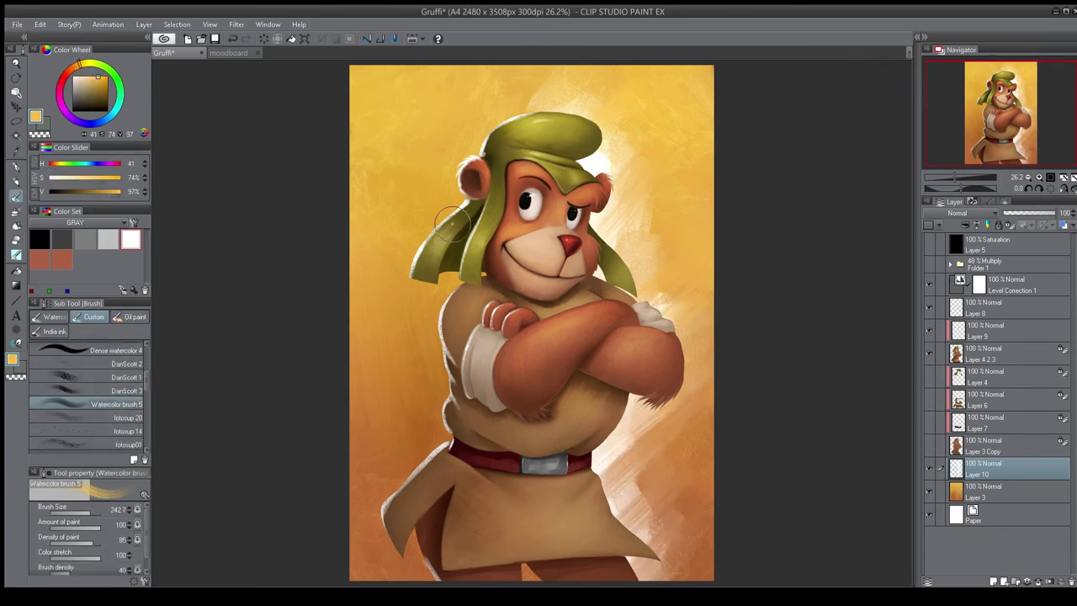
key("e")
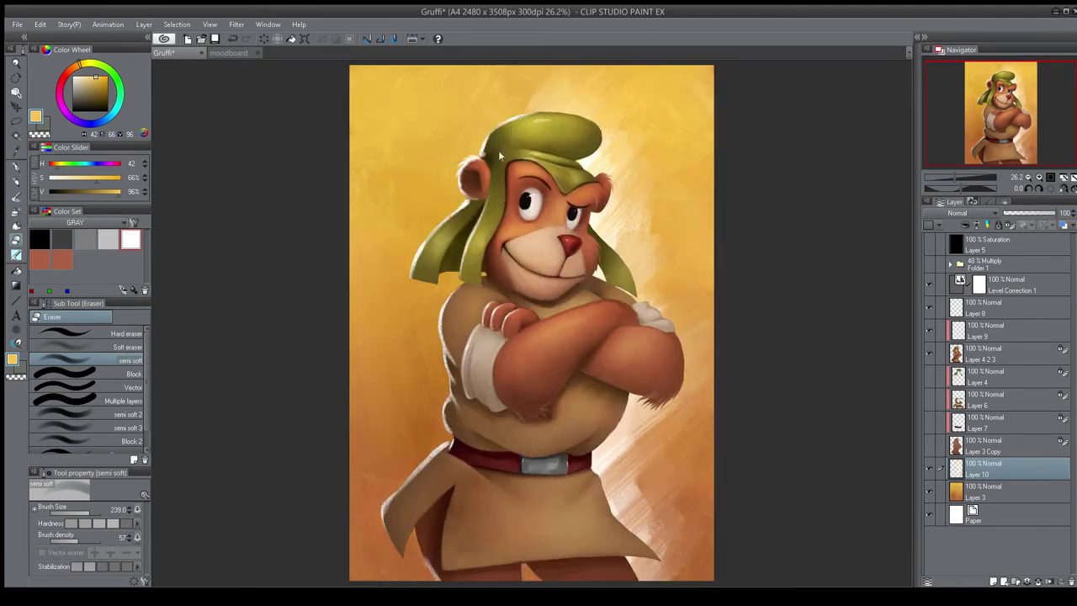
- Paint a dark brown shadow down the backdrop behind the bear's left-hand outline with the Semi-soft airbrush at size 417.2
key("b")
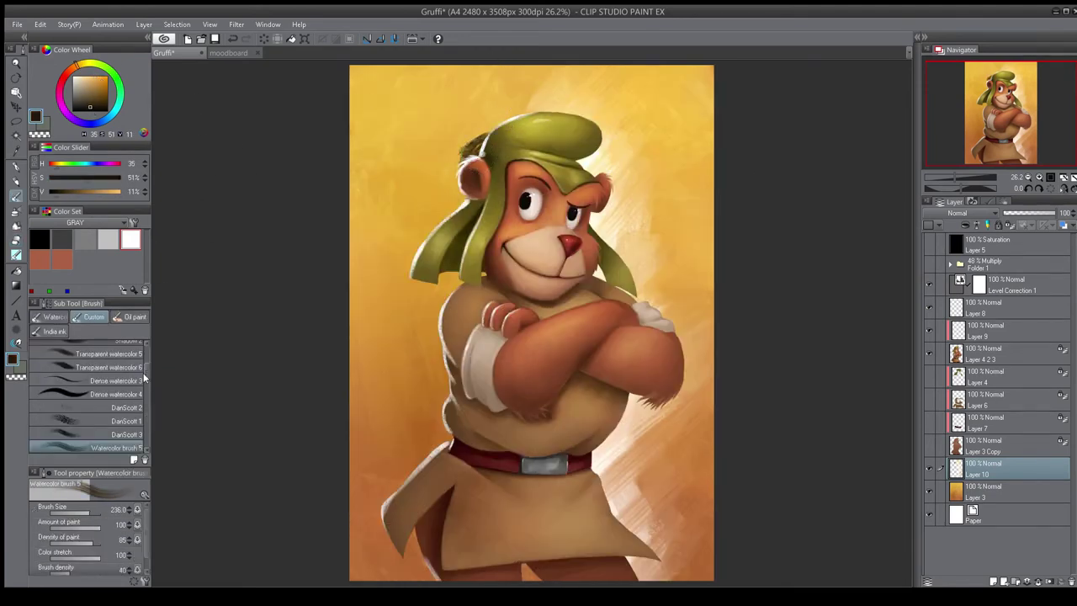
left_click(16, 210)
mouse_move(476, 152)
left_mouse_down()
mouse_move(423, 255)
mouse_move(447, 301)
mouse_move(428, 461)
mouse_move(394, 572)
left_mouse_up()
mouse_move(481, 159)
left_mouse_down()
mouse_move(387, 543)
mouse_move(390, 573)
left_mouse_up()
key("h")
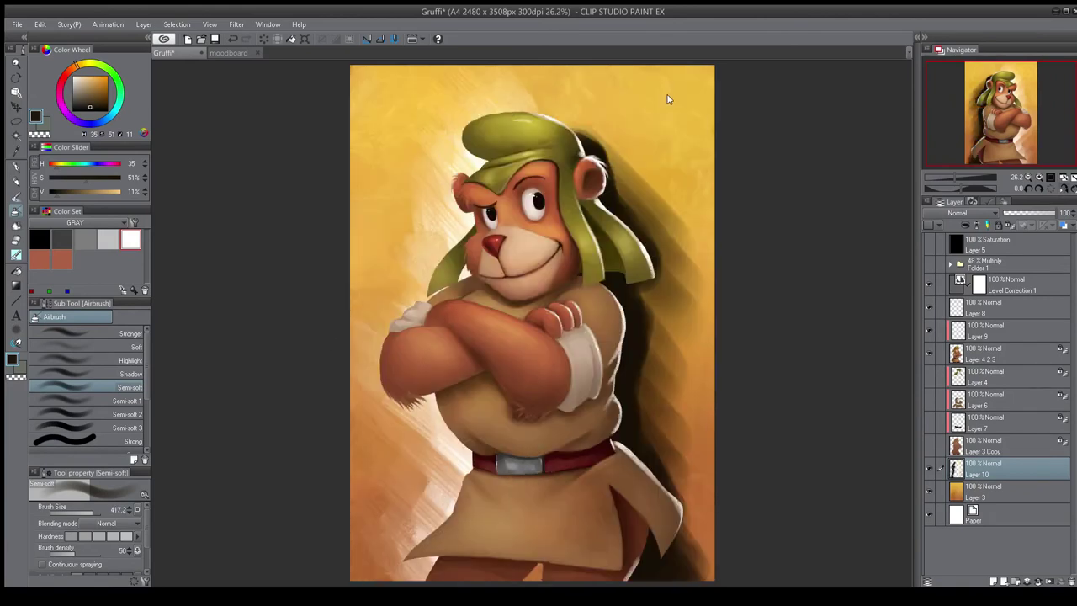
key("h")
- Break up the dark shadow's edge with Watercolor brush 5 at size 283.4, using sampled backdrop colors
key("b")
key("b")
mouse_move(447, 201)
left_mouse_down()
mouse_move(389, 262)
mouse_move(406, 217)
left_mouse_up()
mouse_move(463, 142)
left_mouse_down()
mouse_move(410, 201)
mouse_move(442, 163)
left_mouse_up()
left_click(445, 132, "alt")
left_click(363, 316, "alt")
left_click_drag(431, 306, 383, 370)
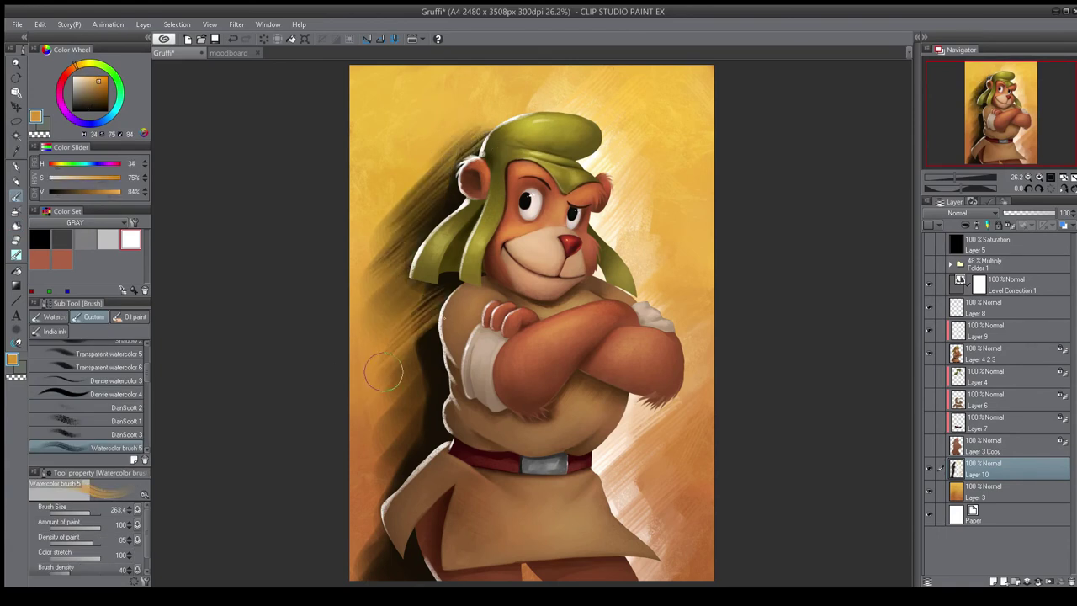
left_click_drag(422, 339, 399, 373)
left_click_drag(429, 364, 413, 384)
- Texture the lower part of the dark shadow with the fotosup 20 brush at size 278.1 in sampled orange tones
left_click_drag(146, 377, 147, 388)
left_click(116, 414)
mouse_move(427, 399)
left_mouse_down()
mouse_move(395, 424)
mouse_move(412, 456)
mouse_move(459, 414)
mouse_move(402, 483)
left_mouse_up()
left_click(365, 463, "alt")
mouse_move(396, 525)
left_mouse_down()
mouse_move(375, 554)
mouse_move(382, 569)
left_mouse_up()
left_click(355, 559, "alt")
key("h")
key("h")
left_click(414, 170, "alt")
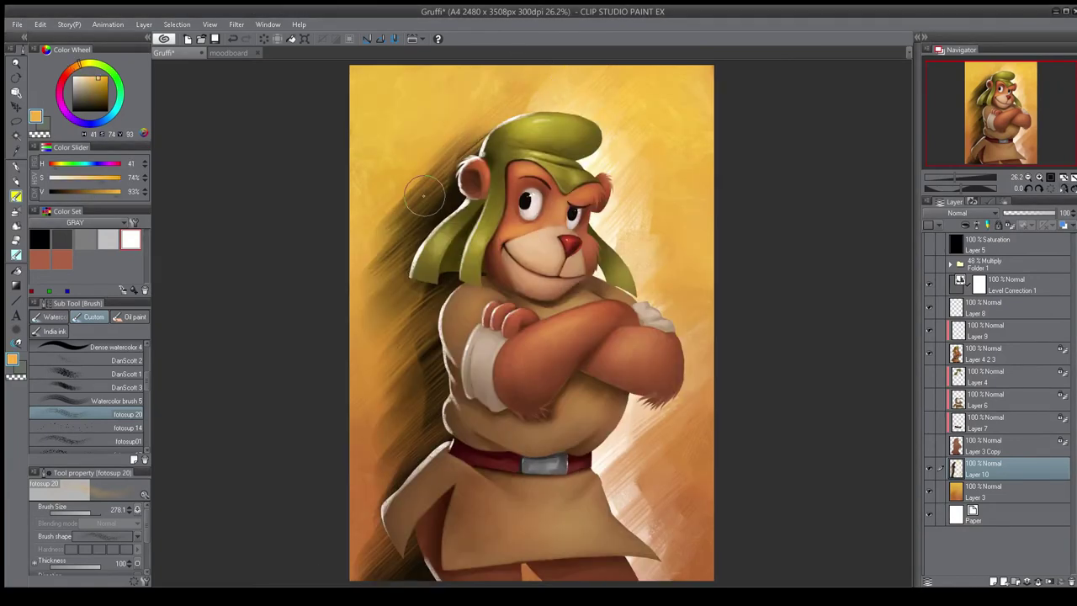
- Erase the dark shadow behind the bear with the semi soft eraser at size 505.5
scroll(499, 166, "down", 1)
key("e")
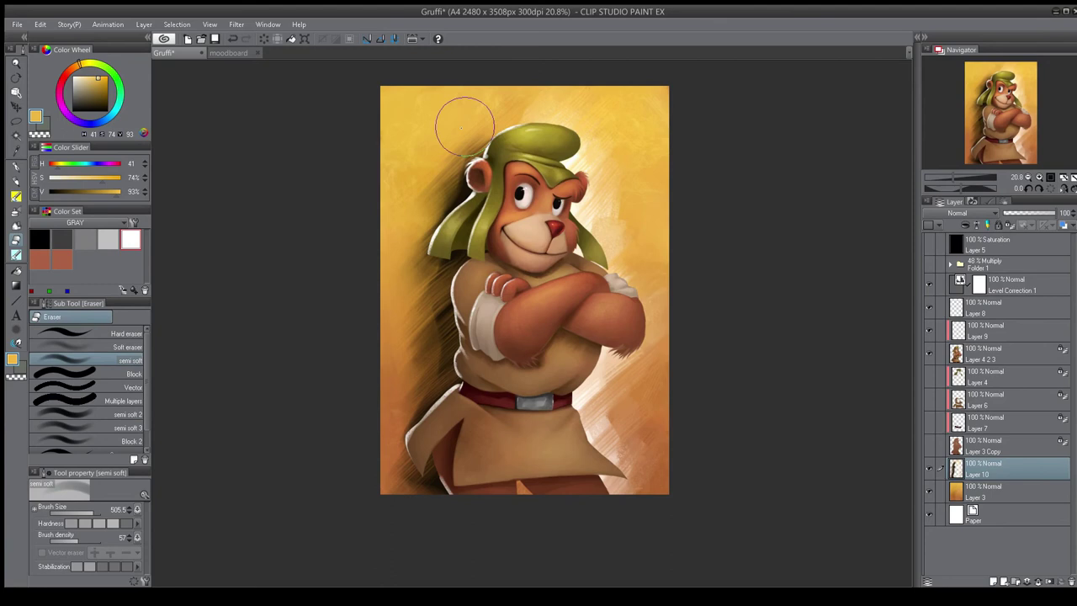
left_click_drag(465, 126, 360, 207)
scroll(429, 313, "down", 2)
key("h")
key("h")
scroll(484, 328, "up", 2)
mouse_move(444, 146)
left_mouse_down()
mouse_move(413, 179)
mouse_move(361, 385)
left_mouse_up()
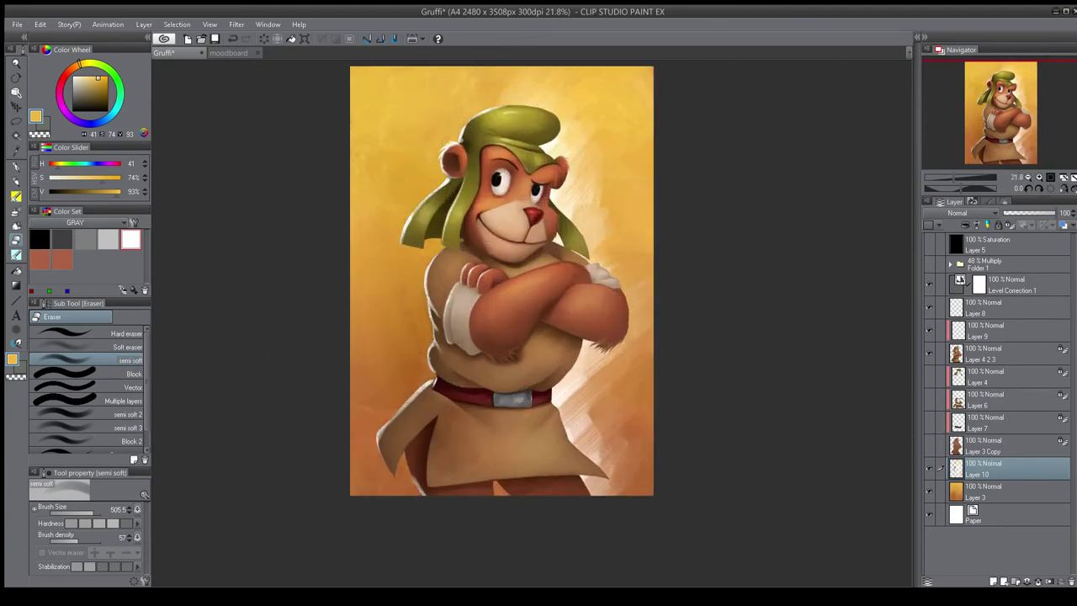
- Set Layer 10 to Overlay and paint a soft black shadow down the backdrop behind the bear's left-hand outline
left_click(933, 402)
key("x")
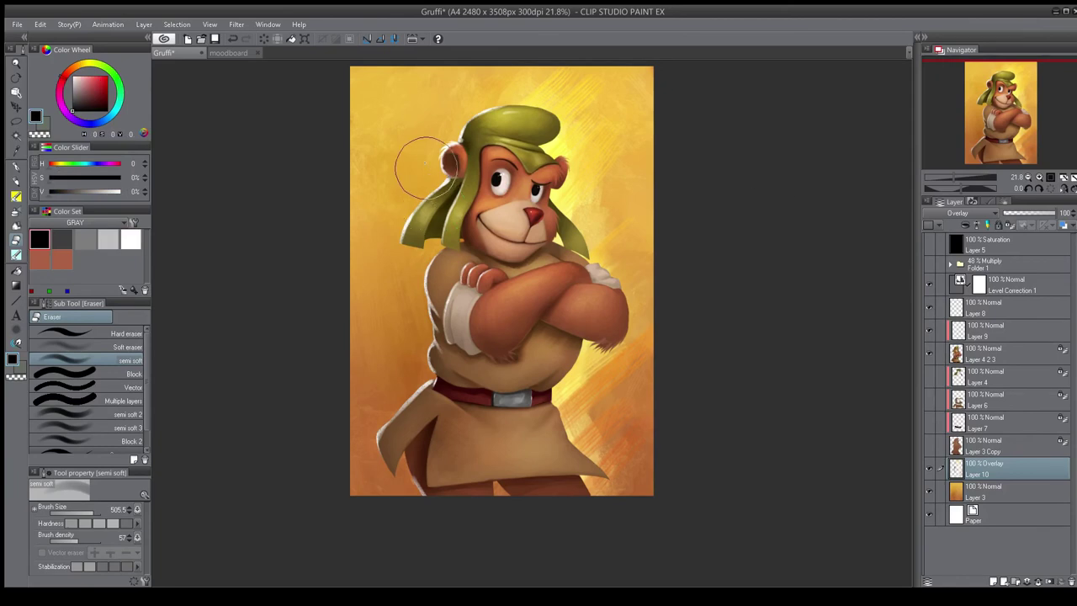
key("b")
mouse_move(429, 159)
left_mouse_down()
mouse_move(421, 286)
mouse_move(383, 471)
left_mouse_up()
key("bracketright")
key("bracketright")
mouse_move(429, 143)
left_mouse_down()
mouse_move(401, 443)
mouse_move(387, 459)
left_mouse_up()
left_click(338, 496)
- Texture the shadowed backdrop in black and the glowing side in white with the fotosup 17 brush at size 1279.7
key("b")
key("b")
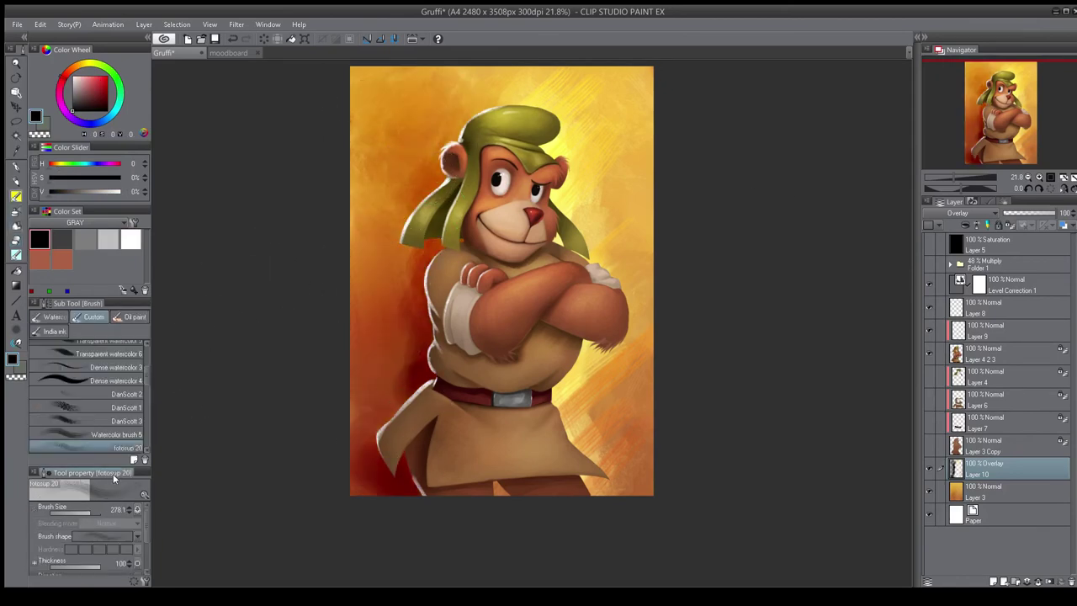
scroll(92, 410, "down", 4)
left_click(101, 433)
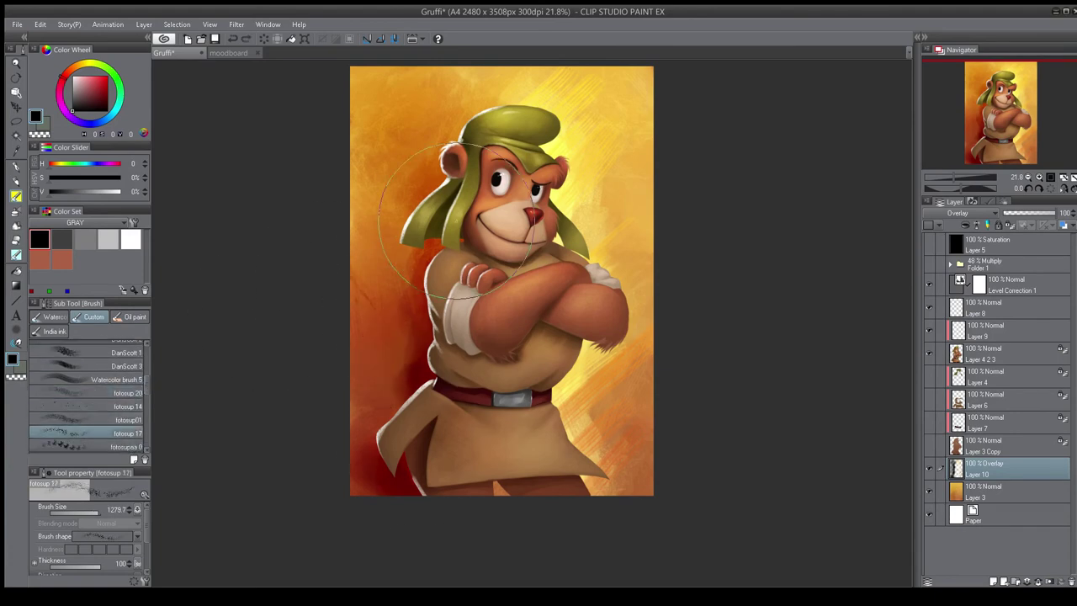
left_click_drag(446, 105, 395, 399)
left_click(131, 240)
mouse_move(562, 148)
left_mouse_down()
mouse_move(594, 457)
mouse_move(614, 521)
left_mouse_up()
- Fade the backdrop texture on both sides of the bear with the Soft eraser enlarged to size 1215
key("e")
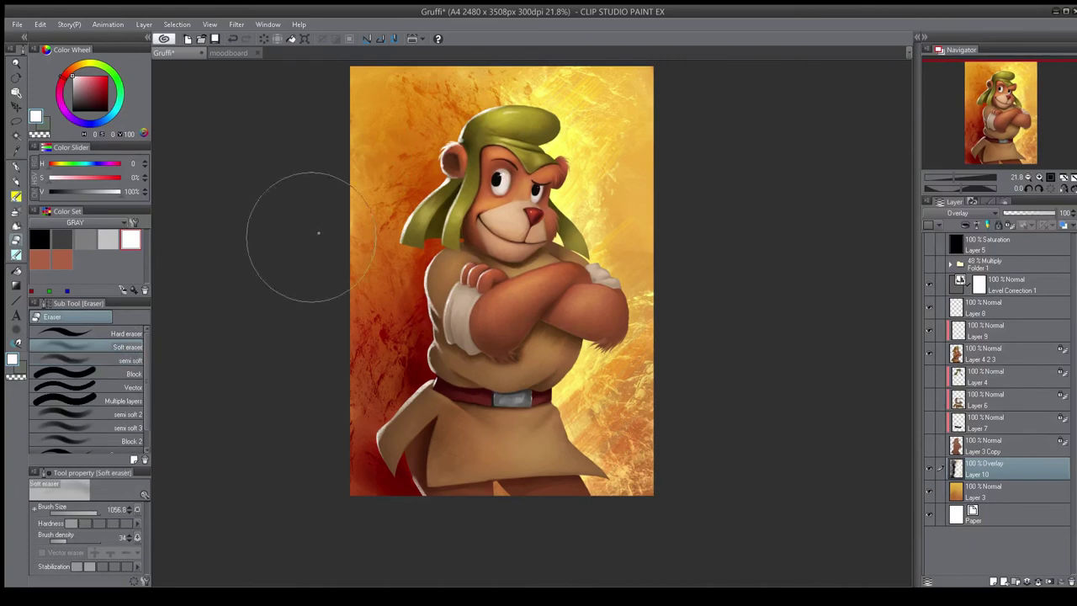
key("bracketright")
left_click_drag(616, 96, 614, 116)
left_click_drag(636, 477, 627, 416)
left_click_drag(421, 362, 423, 143)
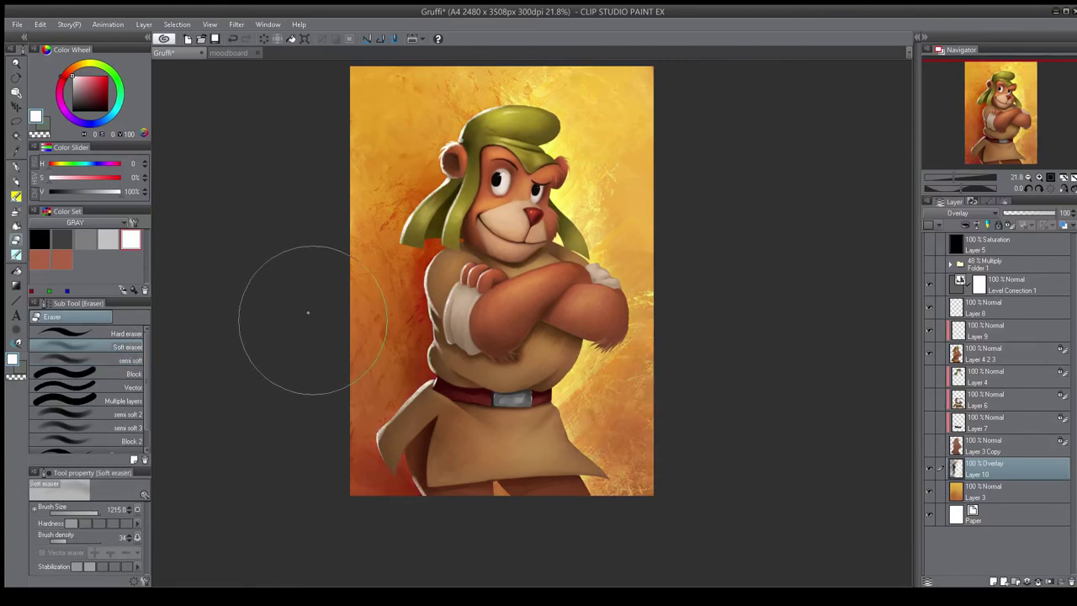
- Smudge the shadowed backdrop with blend brush 58 at size 203.2, and add speckled texture with fotosup brushes in black and dark gray
key("j")
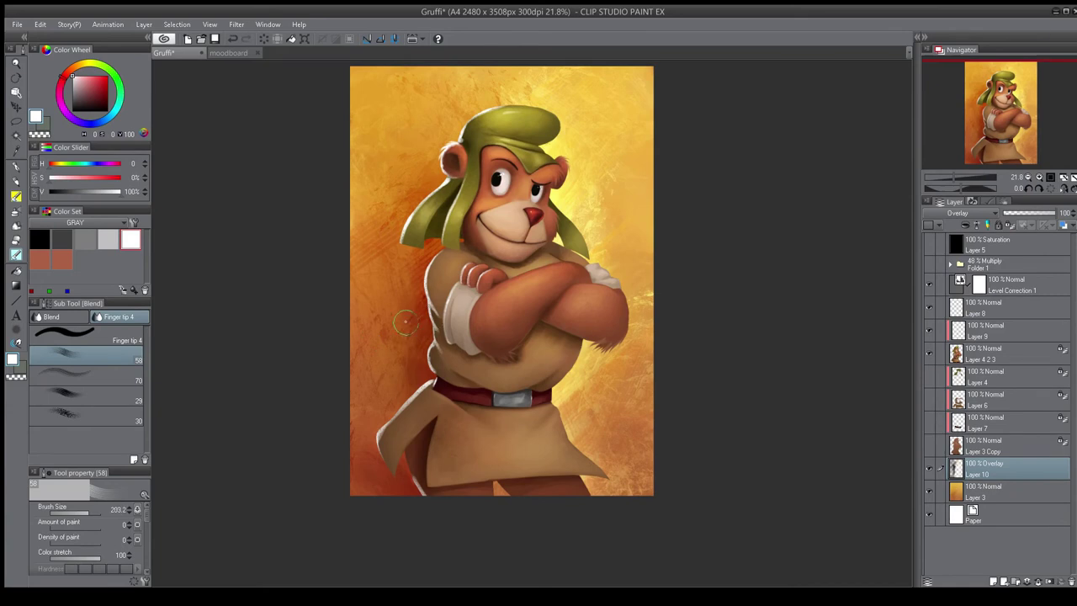
key("h")
key("h")
key("b")
left_click(39, 240)
mouse_move(407, 180)
left_mouse_down()
mouse_move(369, 180)
mouse_move(398, 464)
mouse_move(464, 357)
mouse_move(362, 407)
left_mouse_up()
left_click(85, 240)
left_click(444, 338, "alt")
left_click(85, 192)
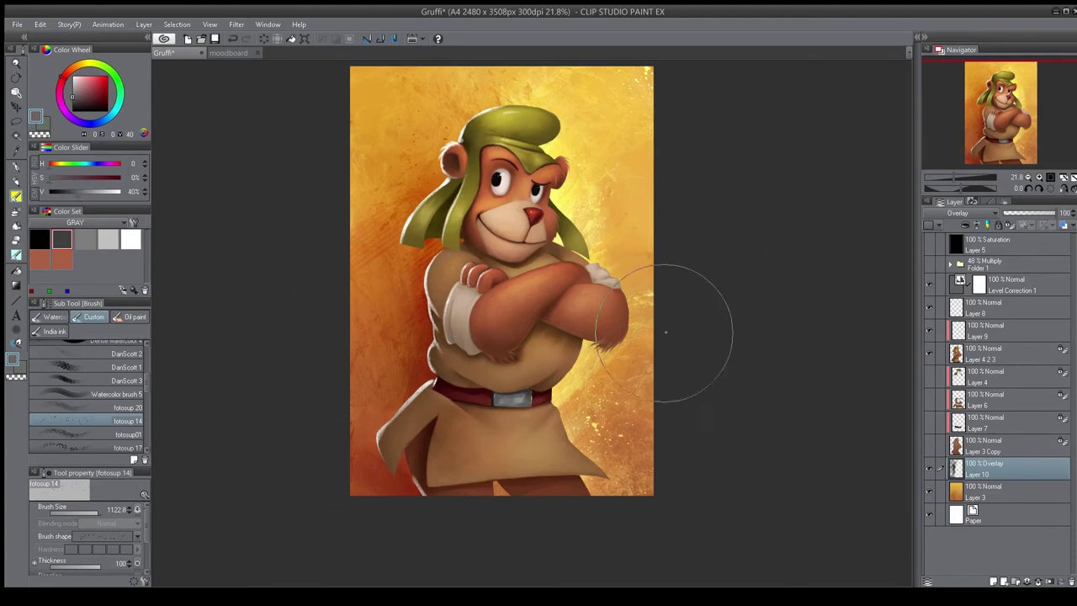
- Brush white textured streaks onto the backdrop beside the lower tunic, and soften them with the Soft eraser at size 856.8
left_click(130, 239)
scroll(145, 380, "up", 1)
left_click(106, 422)
mouse_move(572, 389)
left_mouse_down()
mouse_move(576, 435)
mouse_move(600, 483)
left_mouse_up()
left_click_drag(589, 383, 616, 467)
key("h")
key("e")
left_click_drag(432, 469, 478, 471)
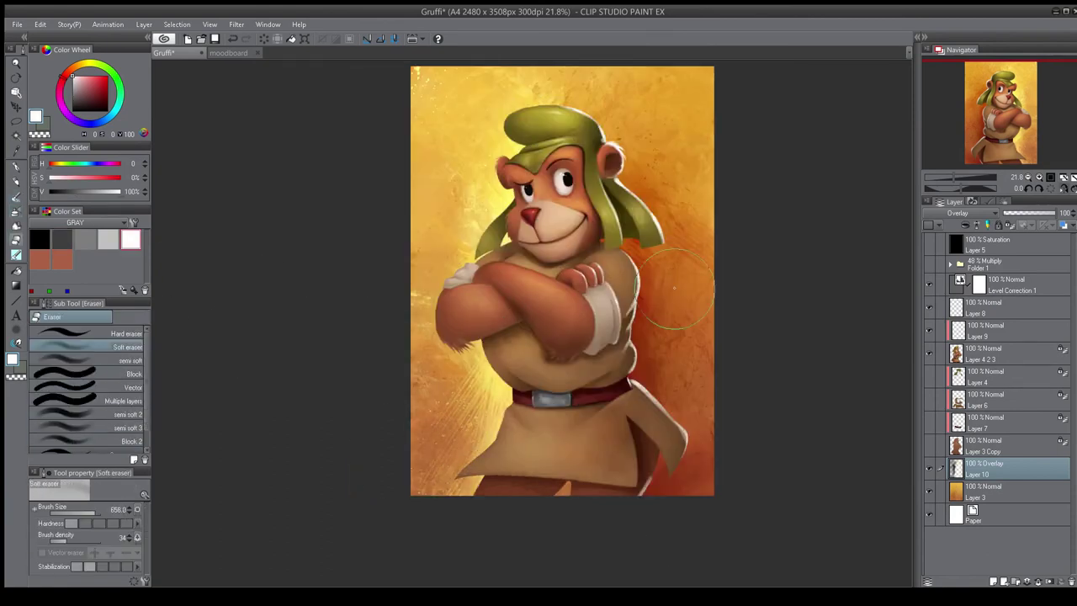
- Smudge the glowing backdrop beside the lower tunic and under the elbow with blend brush 29 at size 246.5
key("h")
key("j")
left_click(84, 395)
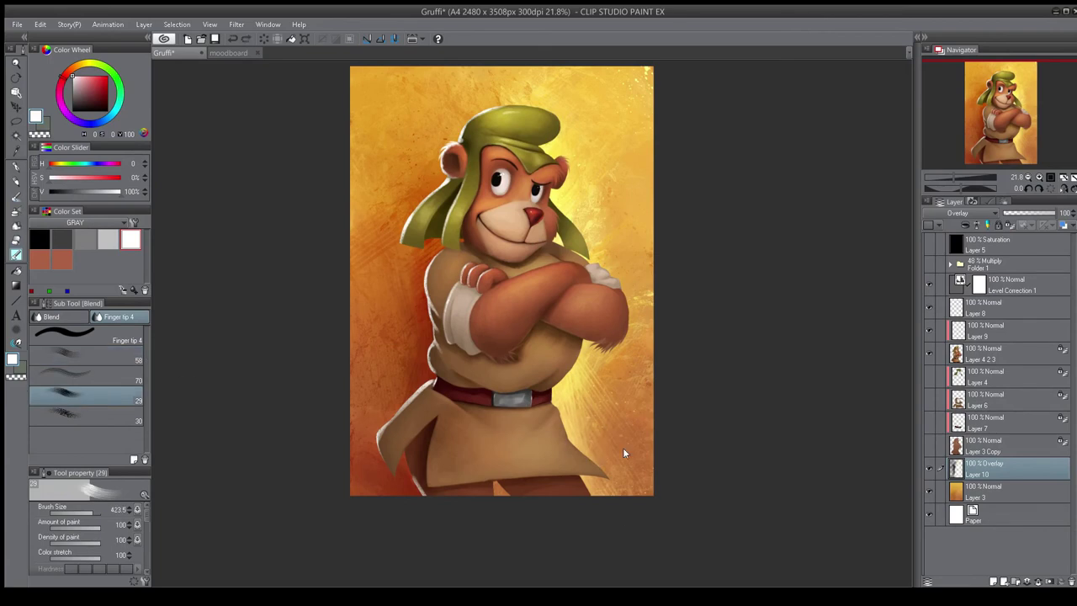
key("h")
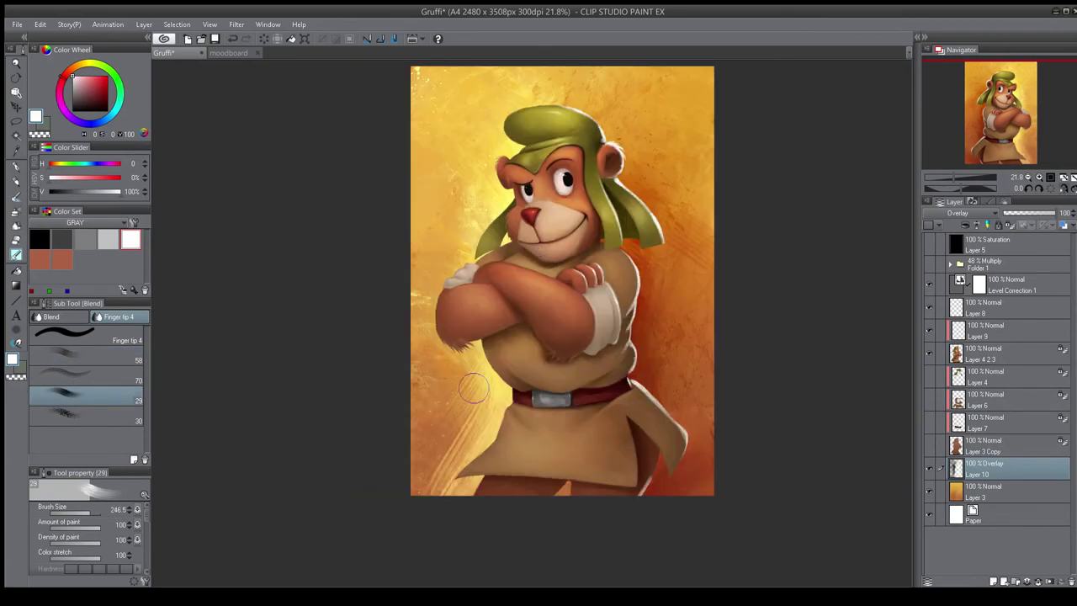
mouse_move(478, 360)
left_mouse_down()
mouse_move(428, 387)
mouse_move(483, 360)
left_mouse_up()
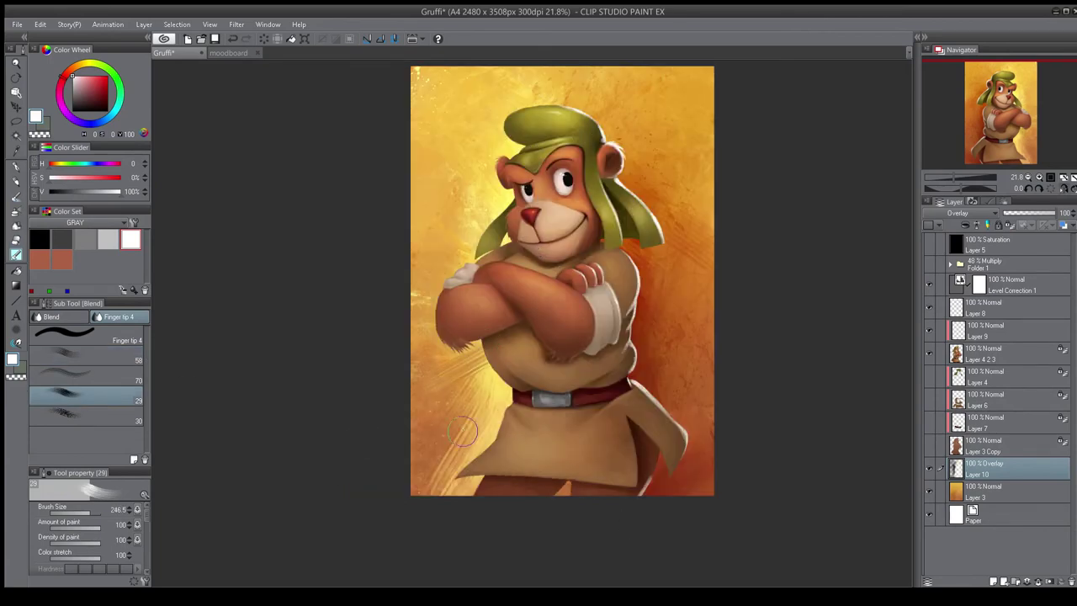
key("h")
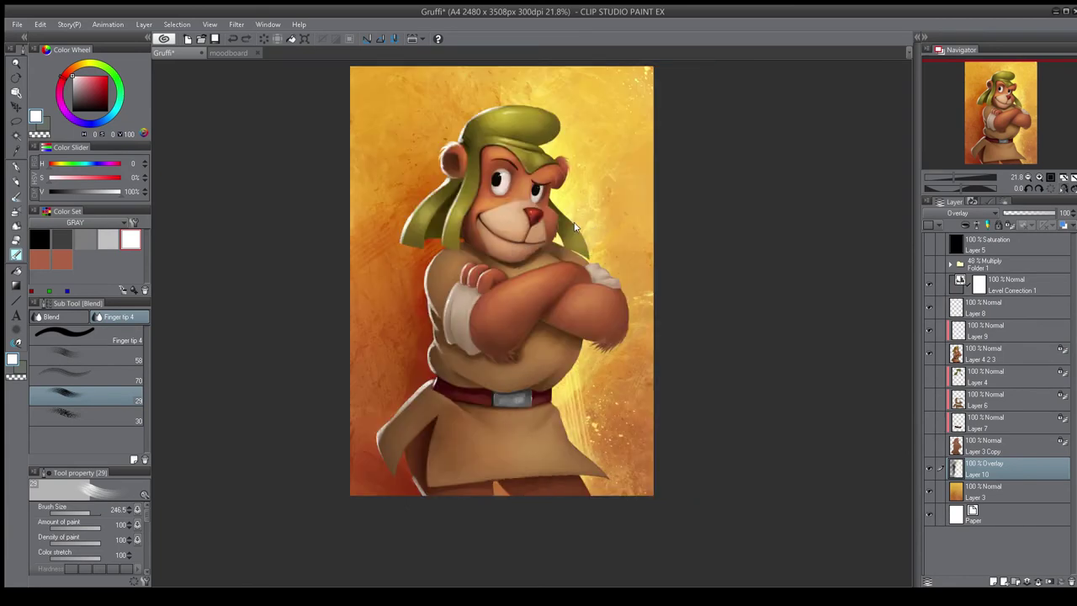
- Soften the glowing backdrop beside the figure with Blur by fiber at size 503.5, and enlarge the brush to 766.6
left_click(48, 316)
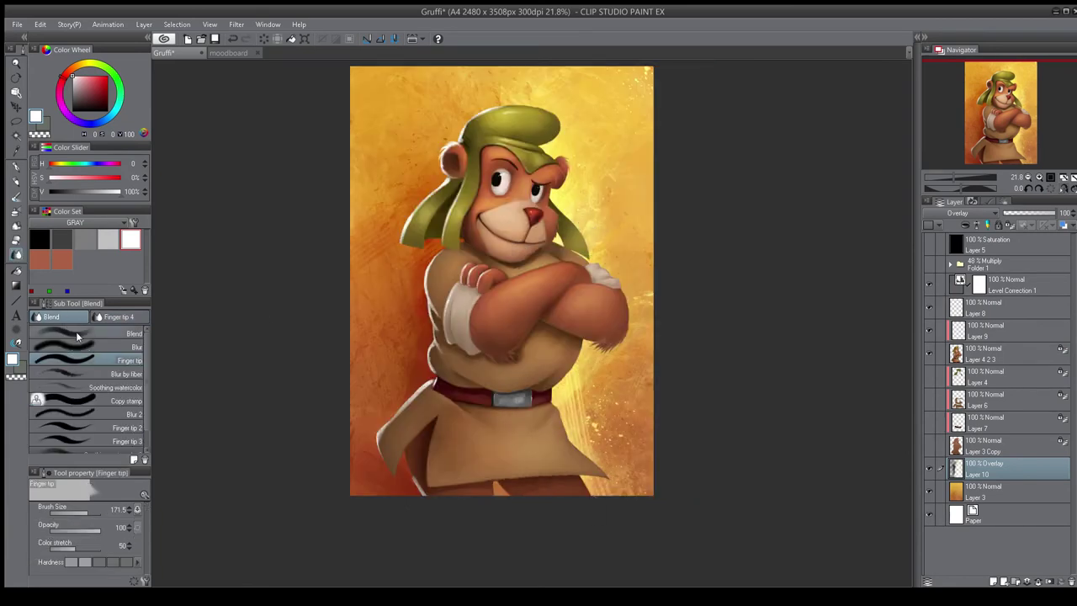
left_click(84, 373)
left_click_drag(582, 447, 618, 230)
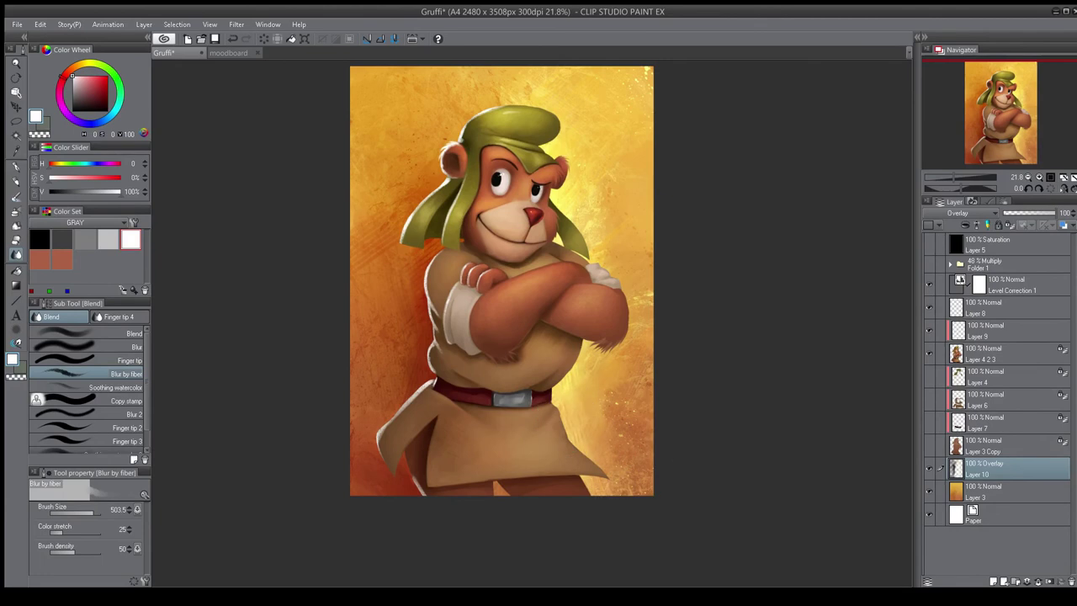
left_click_drag(608, 386, 692, 258)
key("]")
key("]")
key("]")
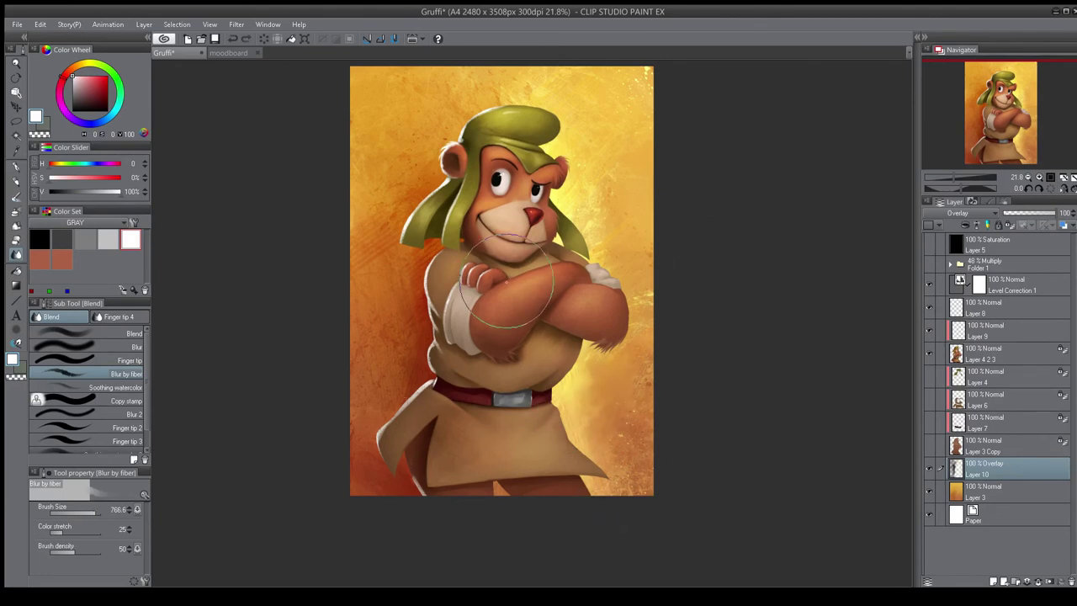
- Brush white texture onto the glowing backdrop along the edge of the lower tunic
key("b")
left_click_drag(148, 379, 147, 390)
left_click(91, 429)
mouse_move(587, 474)
left_mouse_down()
mouse_move(600, 461)
mouse_move(572, 459)
mouse_move(616, 497)
mouse_move(596, 376)
mouse_move(594, 385)
left_mouse_up()
- Blur the backdrop beside the belt and tunic with Blur by fiber enlarged to size 2000, and save the painting
key("j")
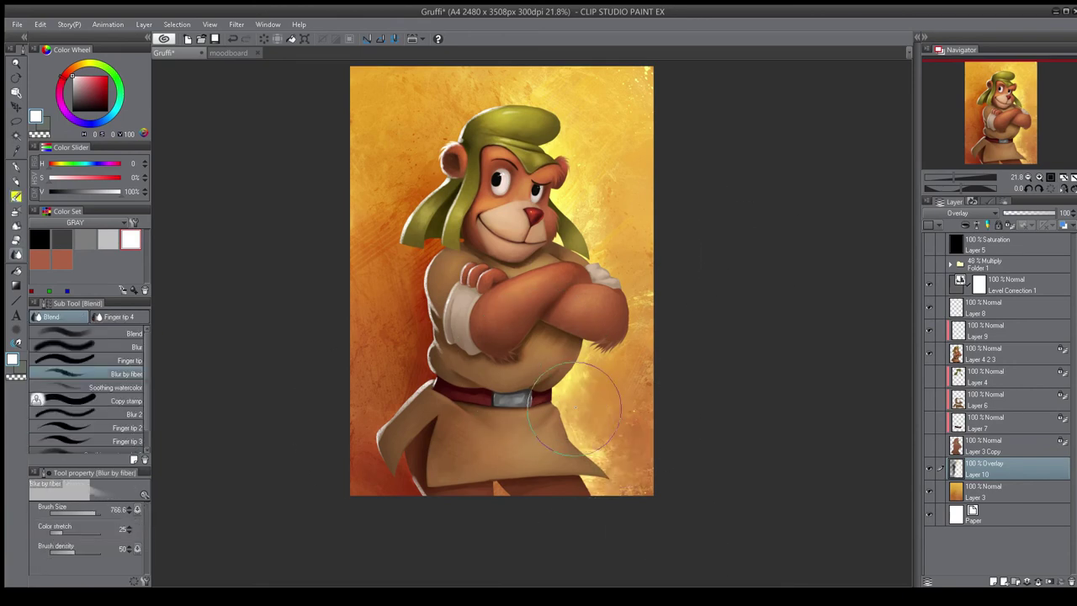
key("ctrl+minus")
key("ctrl+minus")
key("ctrl+0")
key("ctrl+s")
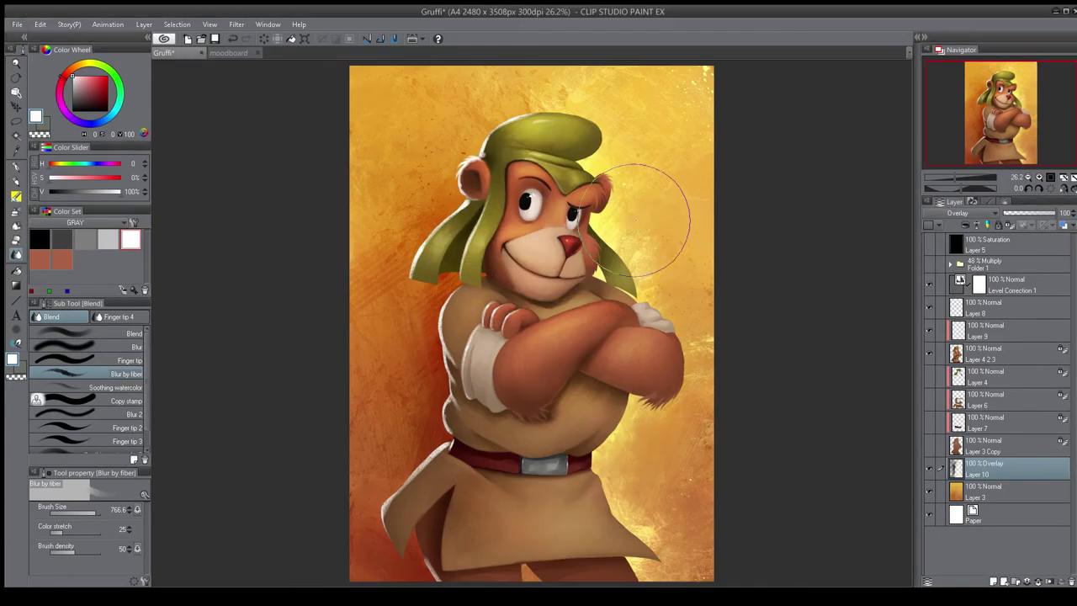
key("bracketright")
key("bracketright")
key("bracketright")
key("bracketright")
key("bracketright")
key("bracketright")
key("bracketright")
mouse_move(585, 493)
left_mouse_down()
mouse_move(646, 389)
mouse_move(667, 477)
left_mouse_up()
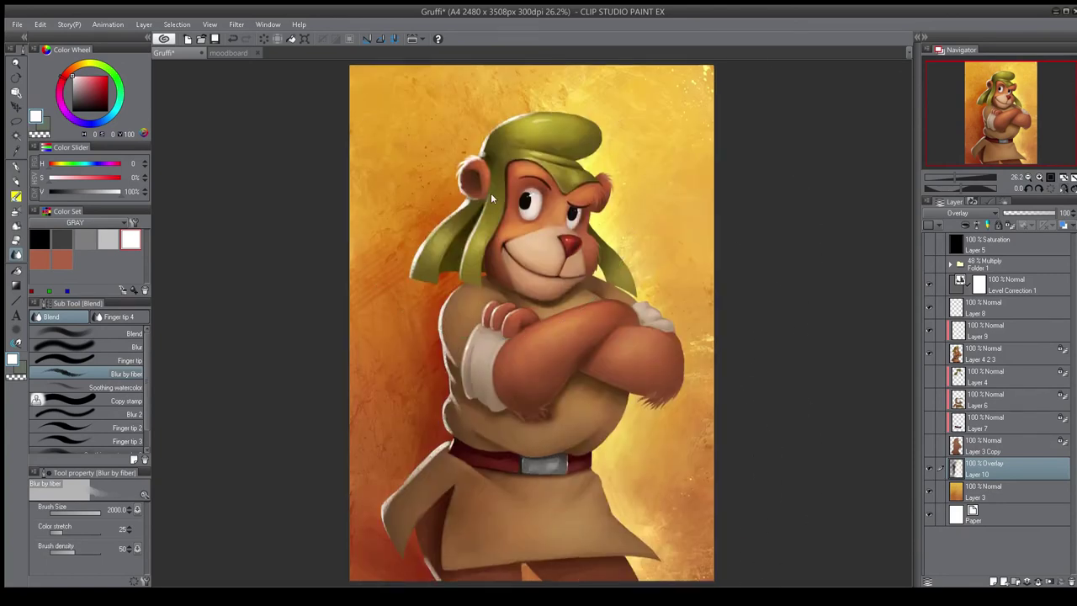
key("ctrl+s")
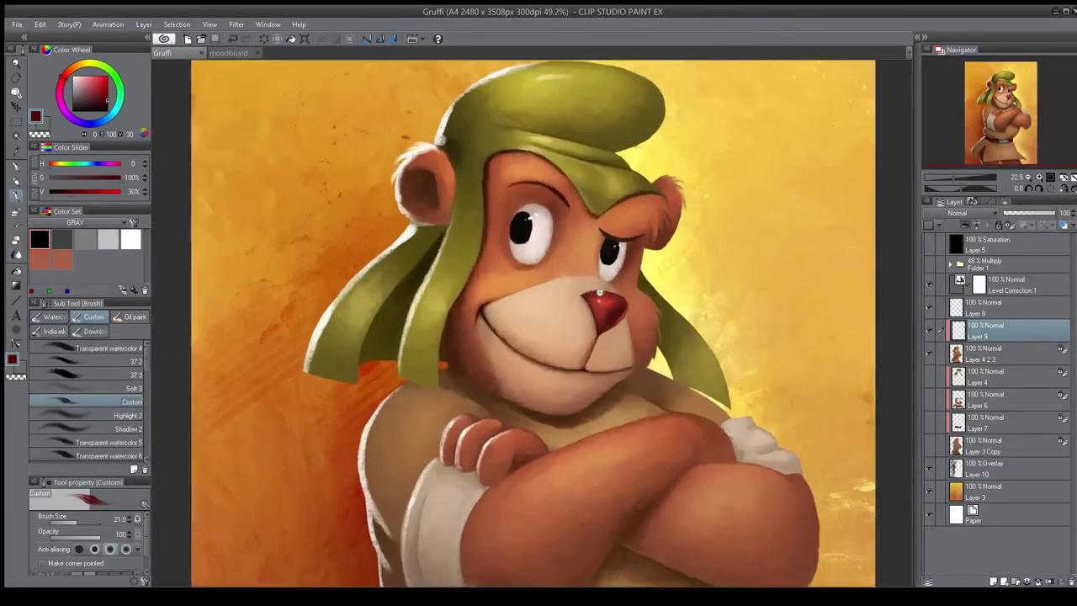
- Paint the fur between the larger eye and the muzzle on Layer 4 2 3 with brush 37 3 in sampled orange
left_click_drag(600, 293, 609, 266)
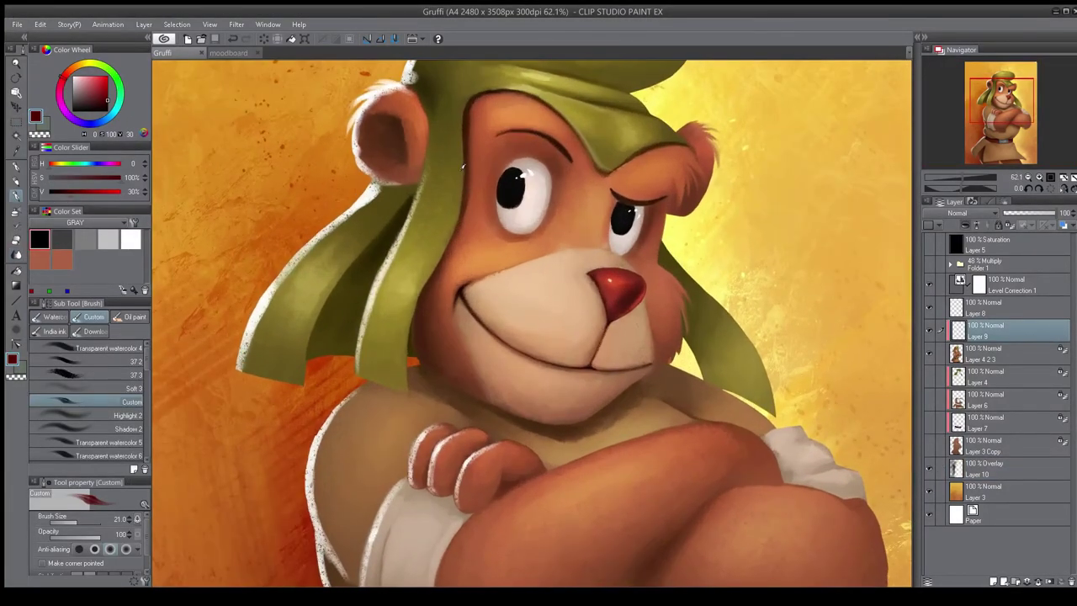
left_click(106, 372)
scroll(583, 265, "up", 2)
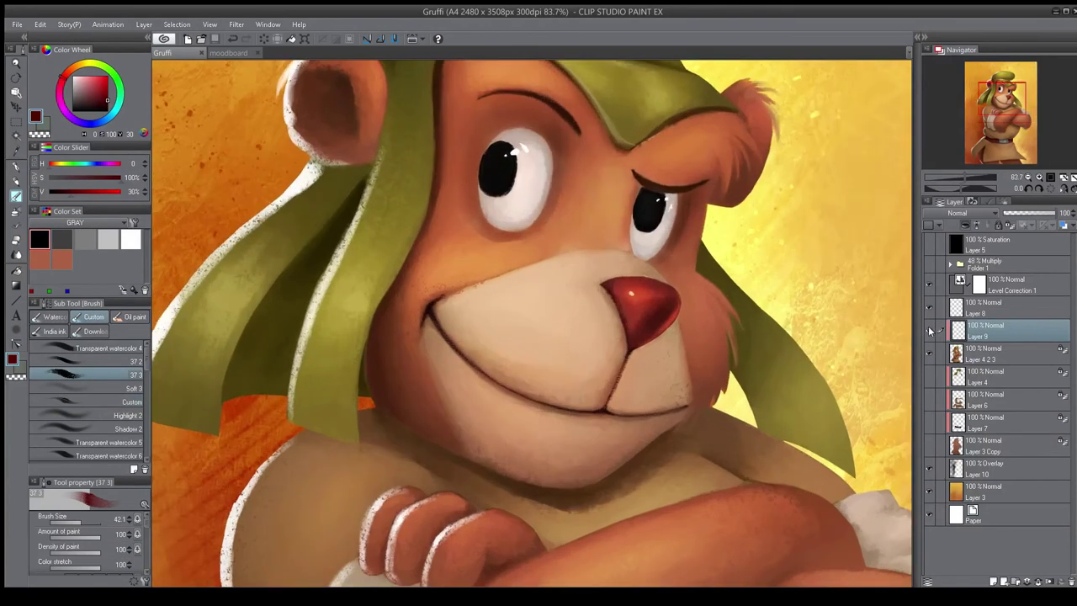
left_click(984, 351)
left_click(553, 238, "alt")
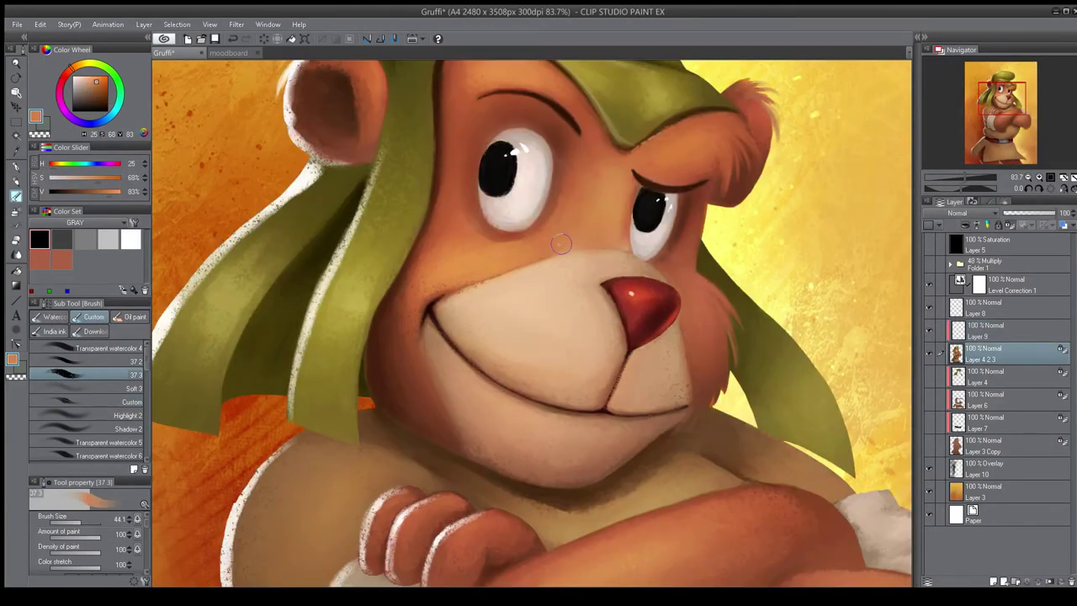
left_click_drag(531, 255, 569, 308)
- Texture the fur around the nose bridge with Oil paint flat brush 5 at size 51.3
left_click(130, 318)
scroll(105, 403, "down", 3)
left_click(106, 443)
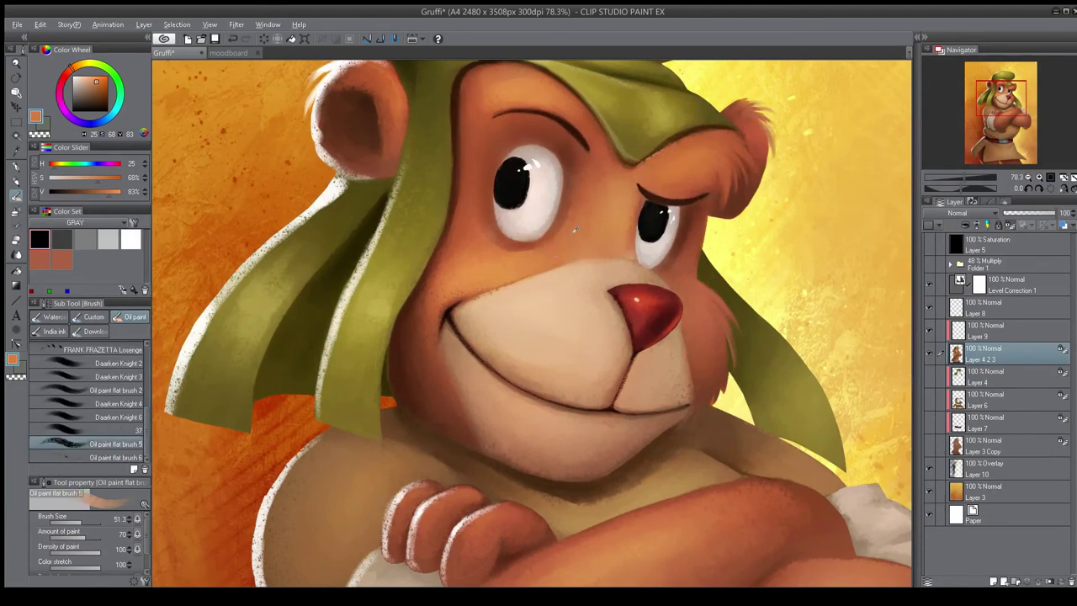
scroll(575, 229, "down", 1)
scroll(602, 252, "down", 6)
key("h")
key("h")
left_click_drag(661, 306, 607, 158)
- Lock the transparent pixels of Layer 8, and recolor its elbow and ear fur tufts with Oil paint flat brush 5 at size 51.4
left_click(929, 330)
left_click(929, 330)
left_click(927, 309)
left_click(928, 309)
left_click(985, 309)
left_click(1011, 225)
left_click_drag(629, 327, 638, 359)
left_click(929, 308)
scroll(622, 336, "up", 3)
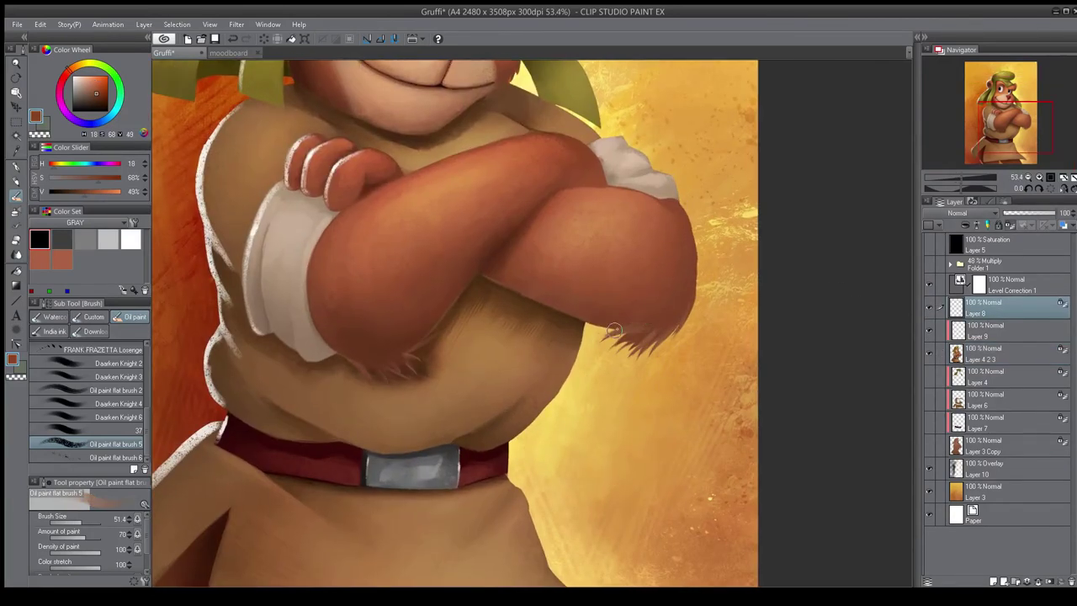
left_click_drag(589, 227, 627, 535)
left_click(574, 207, "alt")
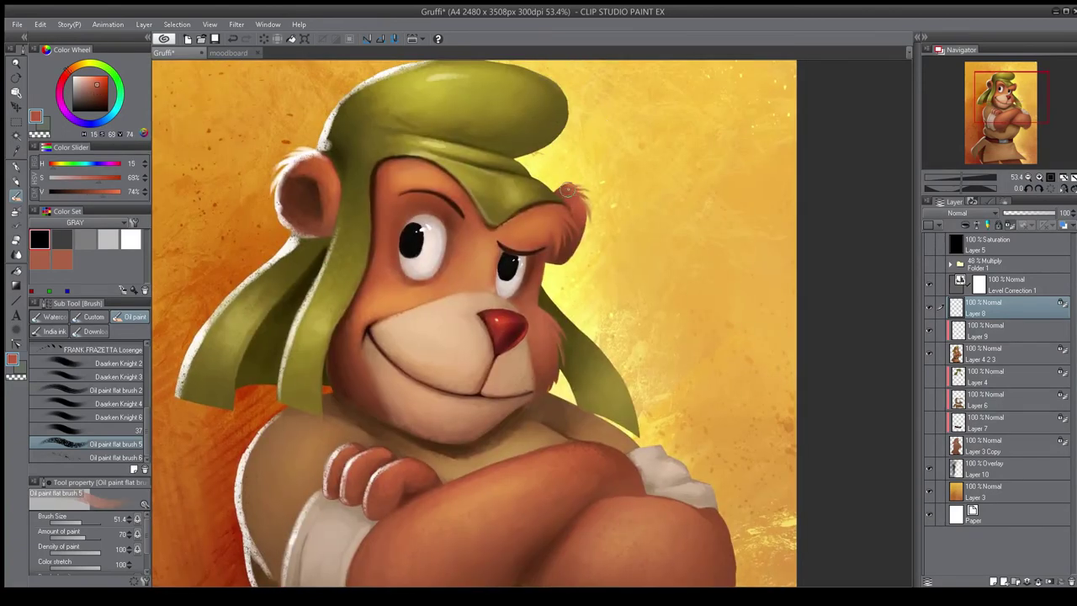
- Compare the painting with Layer 8, Layer 9 and Layer 4 2 3 each hidden and shown
left_click(929, 307)
left_click(929, 307)
left_click(929, 307)
left_click(929, 307)
left_click_drag(605, 455, 630, 203)
left_click(929, 308)
left_click(930, 308)
left_click(930, 330)
left_click(930, 331)
left_click(928, 352)
left_click(928, 352)
- Paint sampled-brown fur along the lower edge of the cuffed arm's elbow on Layer 4 2 3 with Oil paint flat brushes 5 and 4
left_click(992, 354)
left_click(419, 409, "alt")
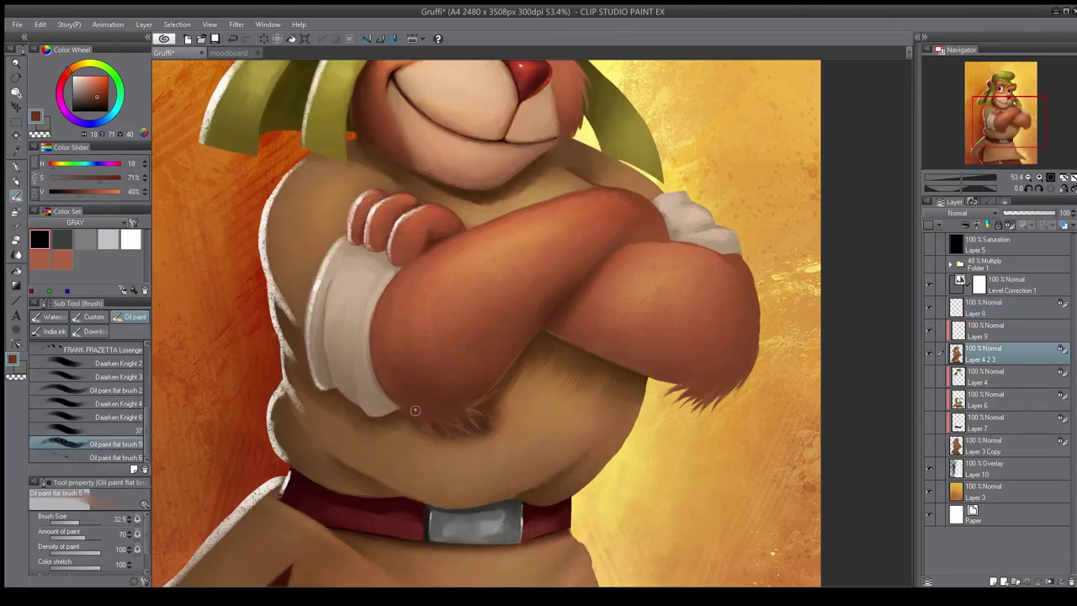
scroll(441, 422, "up", 2)
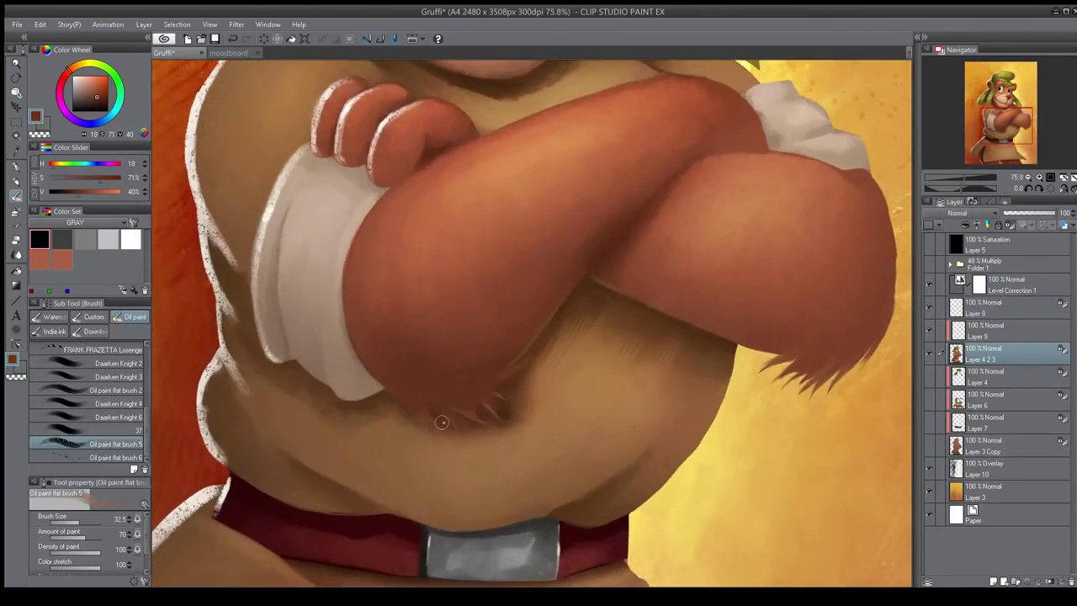
scroll(144, 425, "up", 3)
left_click(115, 388)
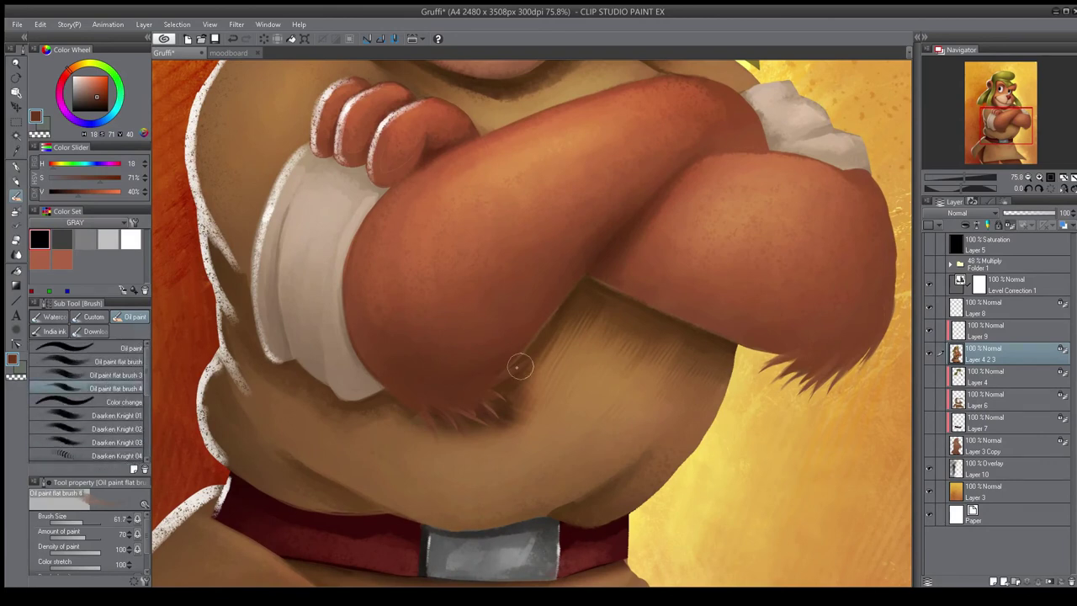
left_click_drag(619, 345, 618, 358)
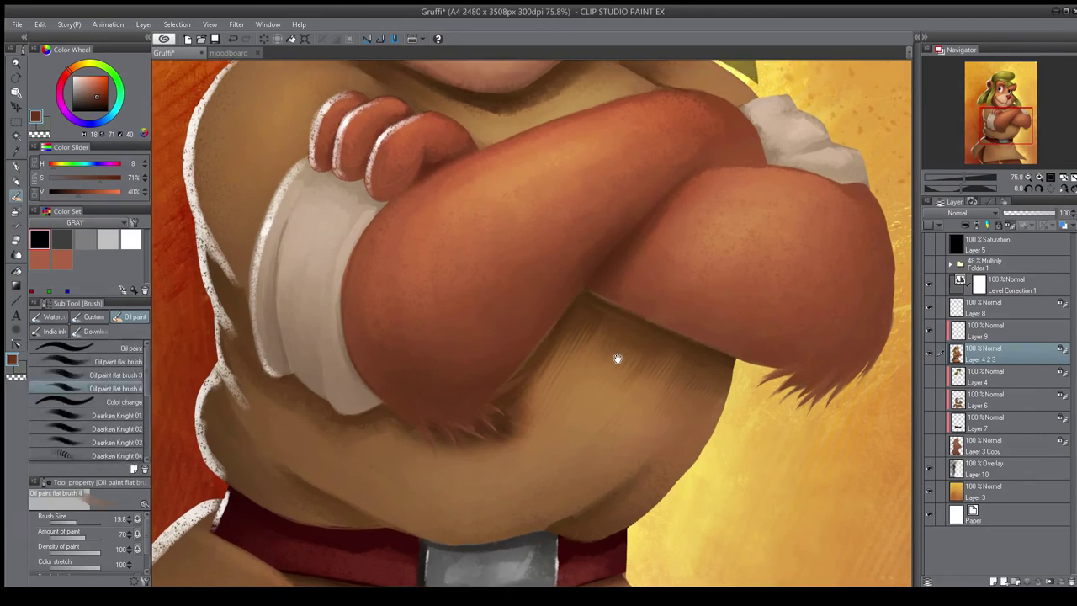
- Refine the shadow where the crossed arms meet the tunic with brush 37 3 at sizes 31.6 and 48.9 in sampled browns
key("h")
left_click(93, 317)
left_click(46, 374)
left_click(478, 302, "alt")
key("]")
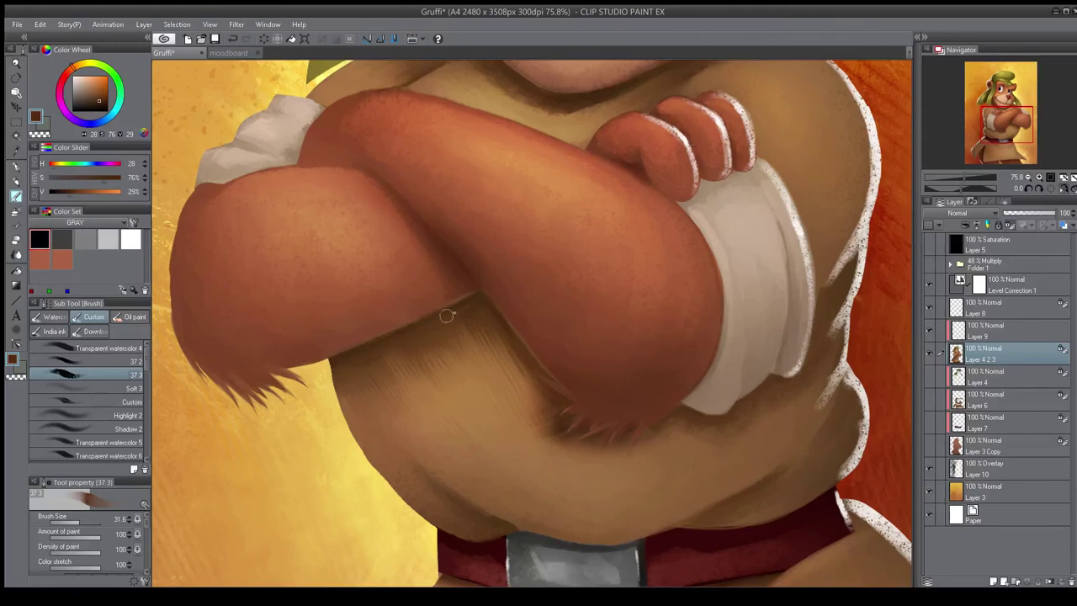
scroll(543, 391, "down", 5)
key("h")
scroll(573, 378, "down", 3)
scroll(580, 346, "up", 8)
key("h")
left_click(604, 271, "alt")
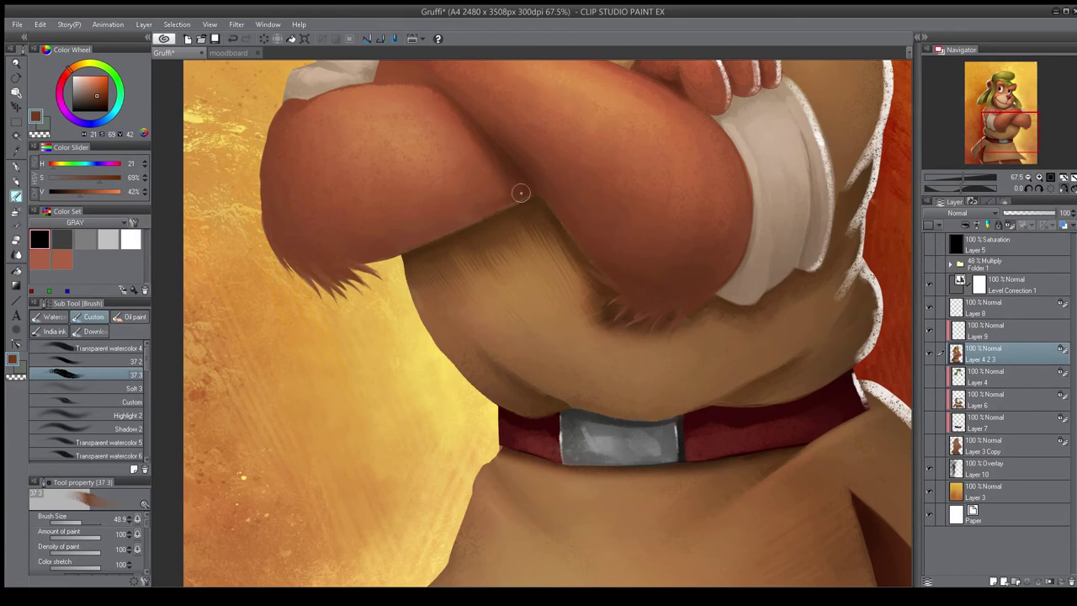
scroll(521, 192, "down", 5)
scroll(463, 120, "up", 3)
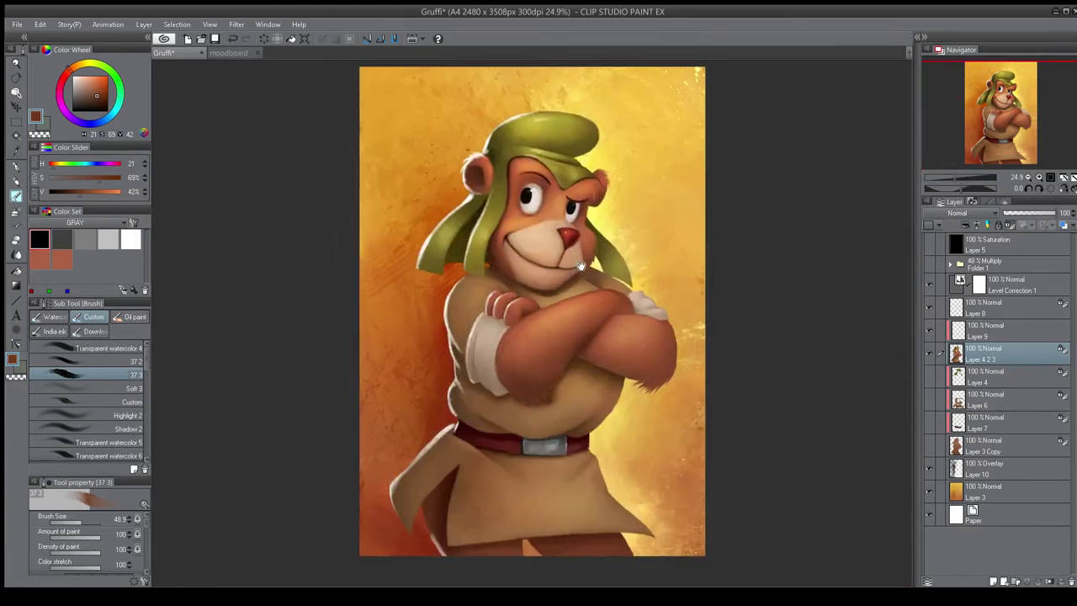
- Paint light orange fur strokes over the hat's edge at the forehead with Oil paint flat brush 4 at sizes 53.1 and 32.5
scroll(580, 266, "up", 3)
left_click(501, 182, "alt")
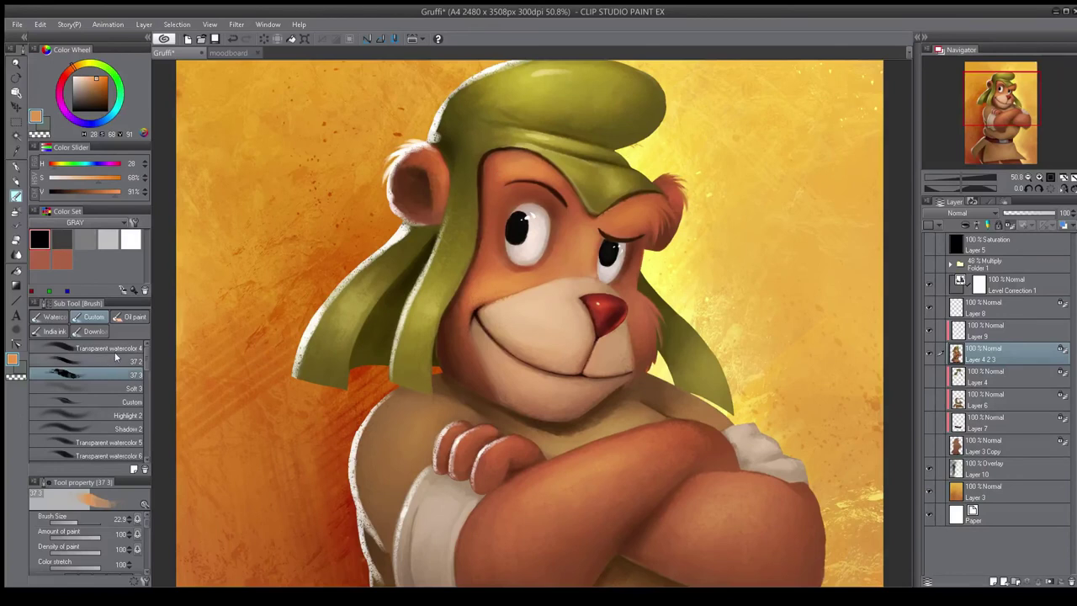
left_click(130, 317)
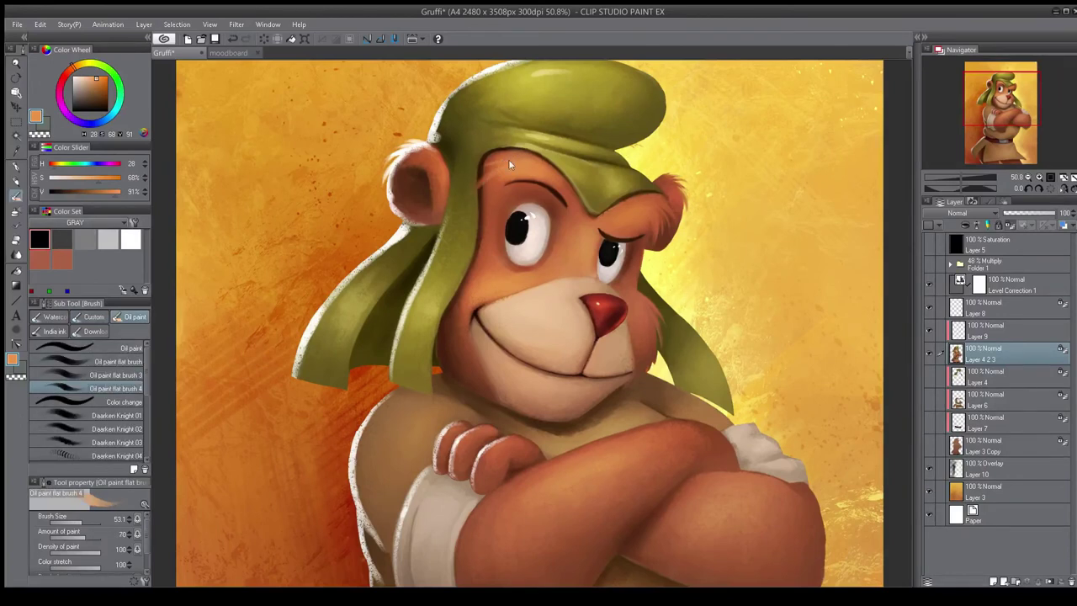
scroll(471, 219, "down", 2)
key("h")
scroll(471, 104, "up", 3)
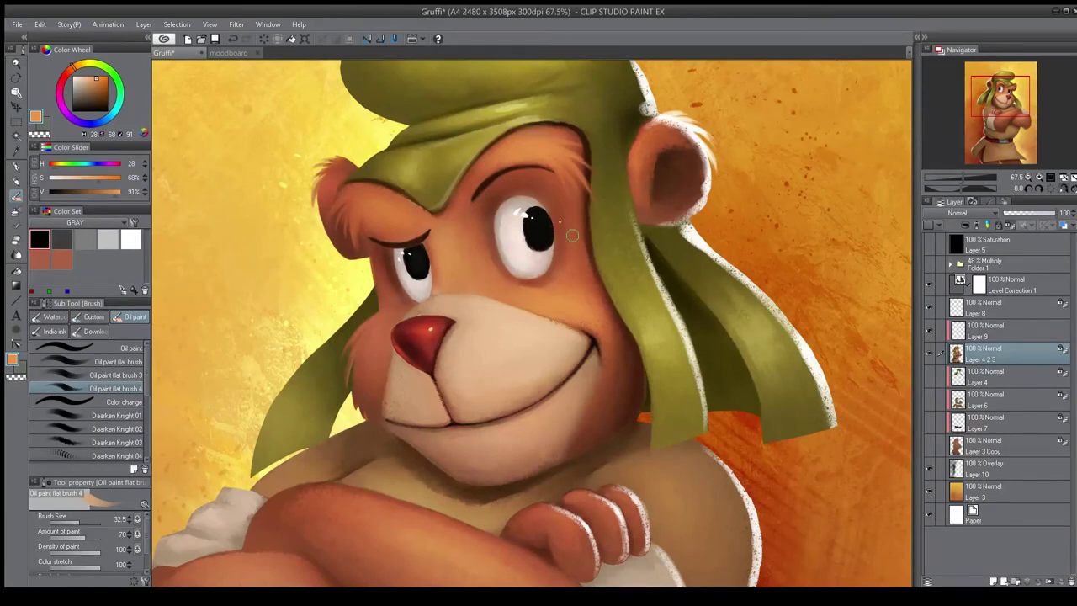
key("h")
scroll(470, 246, "down", 5)
scroll(471, 236, "up", 2)
- Texture the forehead fur with Oil paint flat brush 5 at size 42.4
left_click_drag(147, 377, 148, 448)
left_click(76, 445)
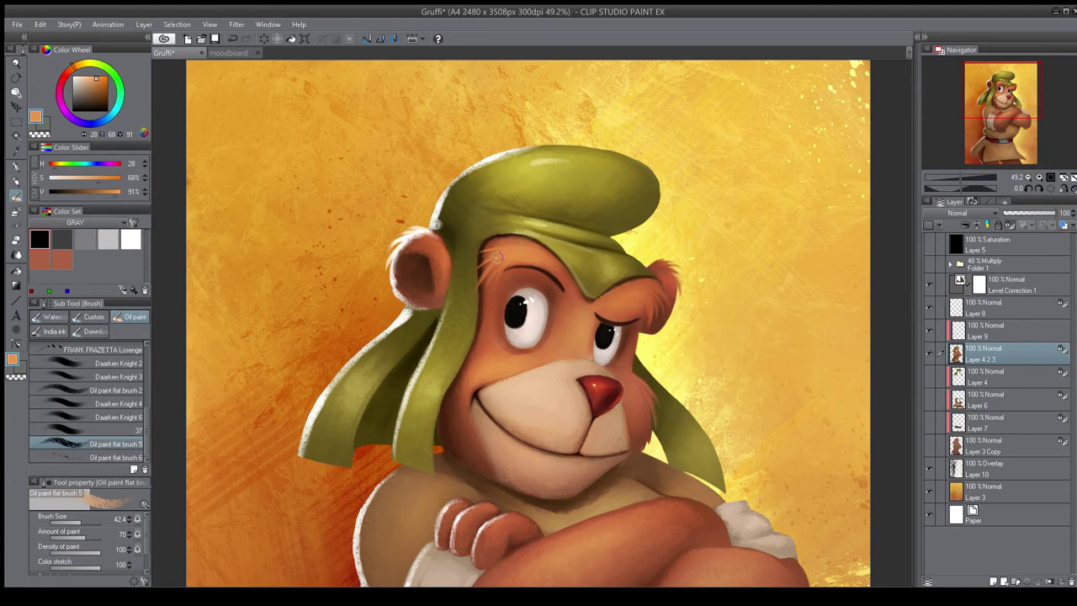
scroll(497, 257, "down", 1)
key("h")
scroll(579, 261, "up", 2)
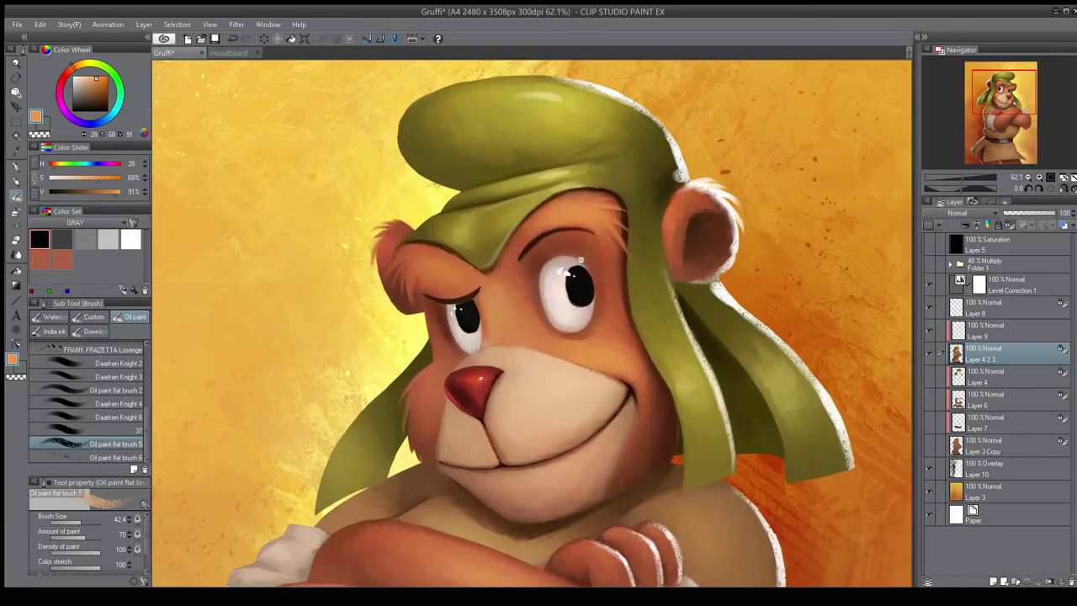
- Examine the head and overall figure in mirrored and normal view at several magnifications
key("h")
scroll(502, 150, "down", 3)
scroll(365, 435, "up", 3)
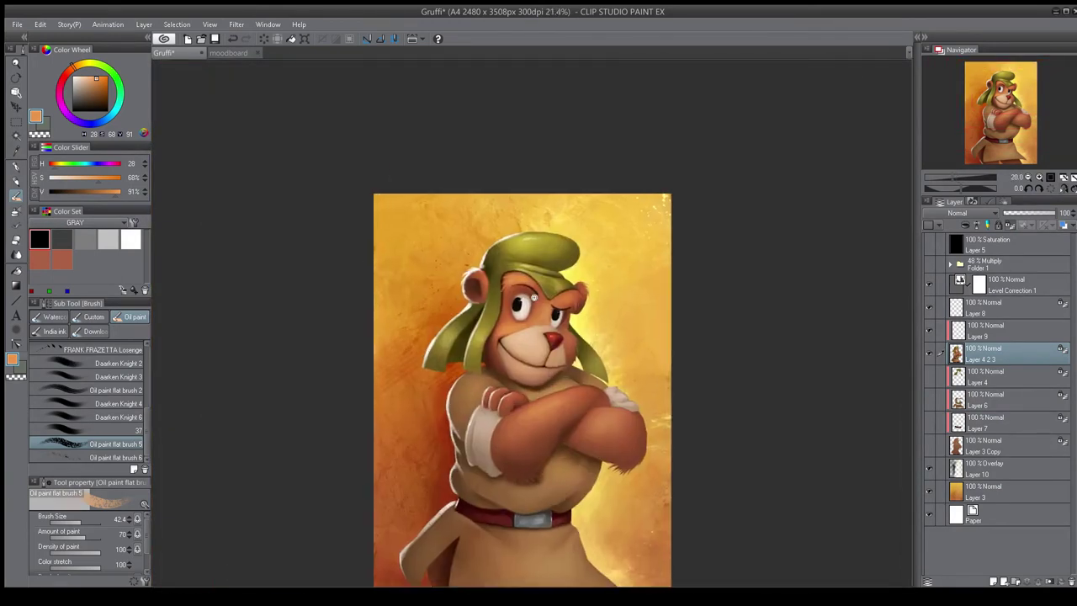
key("h")
key("h")
key("h")
key("h")
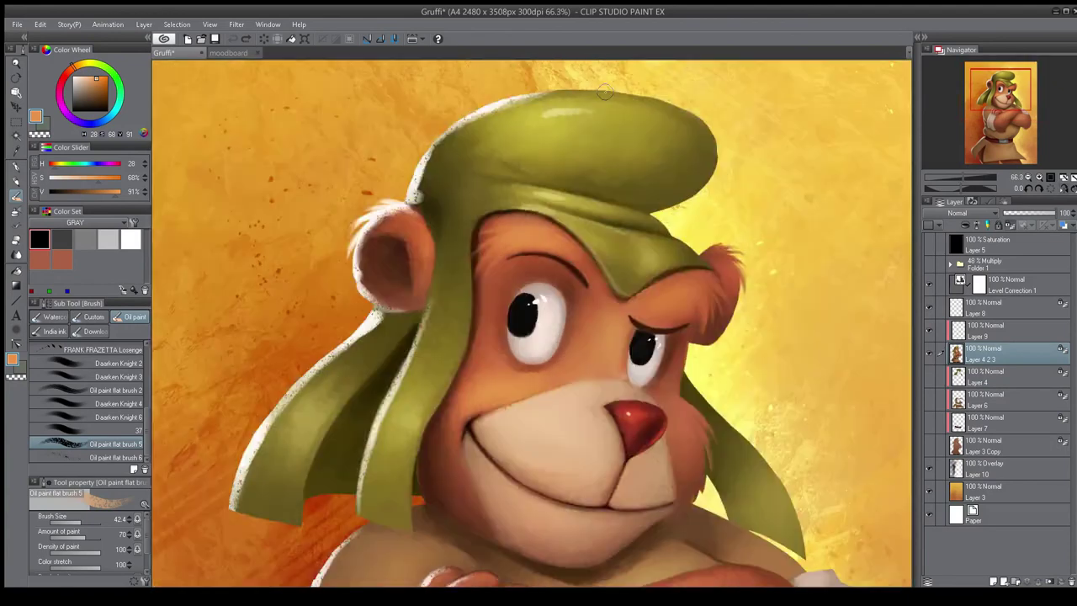
scroll(506, 328, "down", 2)
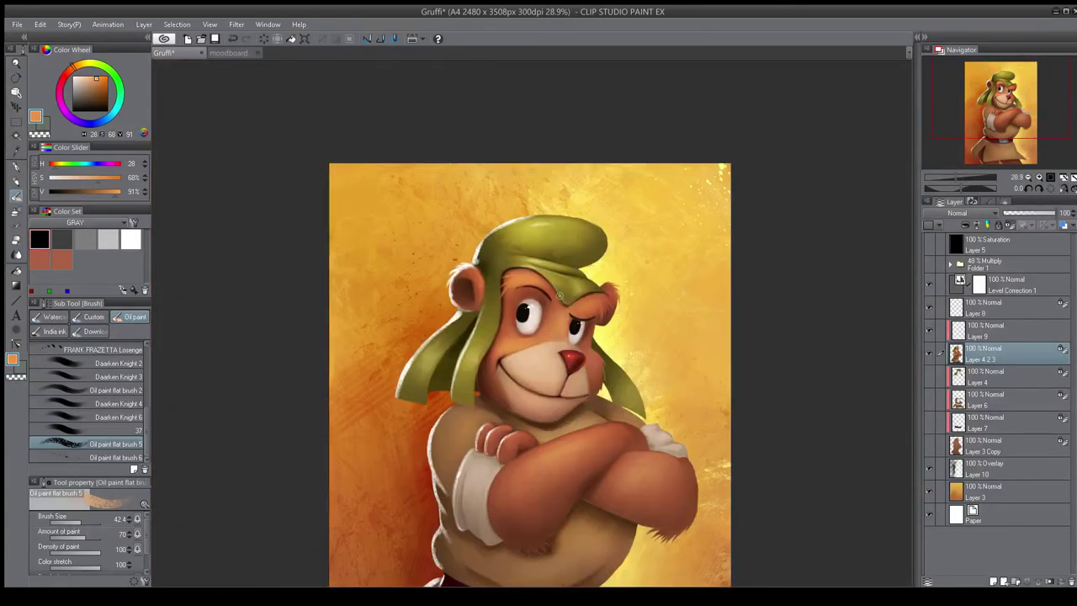
scroll(515, 336, "up", 2)
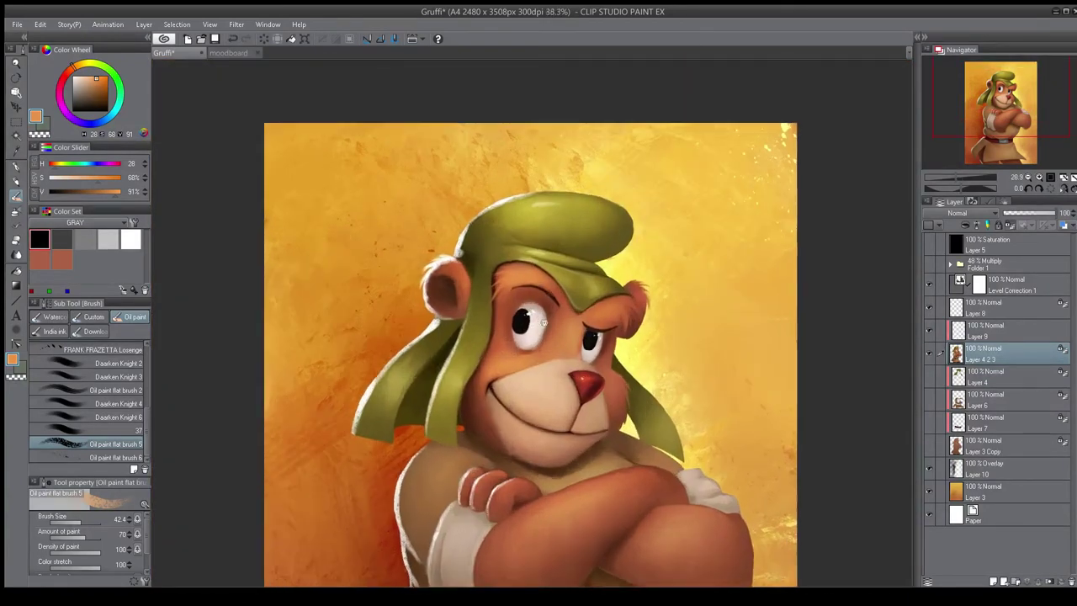
- Shade the forehead fur beneath the hat in black with the Soft 4 brush at size 100.8 in Overlay mode
left_click_drag(145, 357, 148, 439)
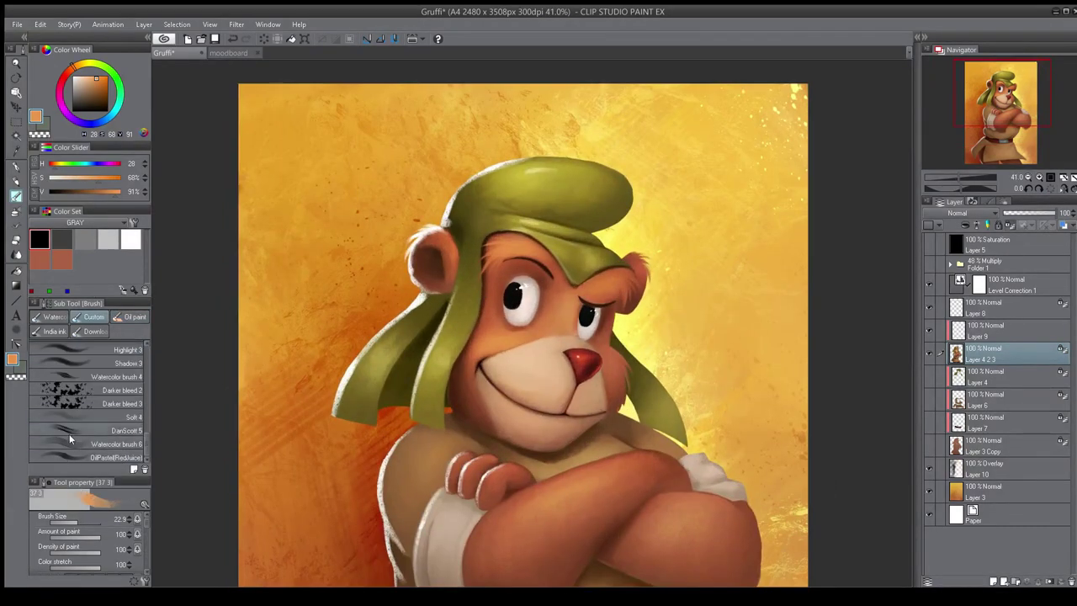
left_click(108, 418)
left_click_drag(484, 232, 486, 261)
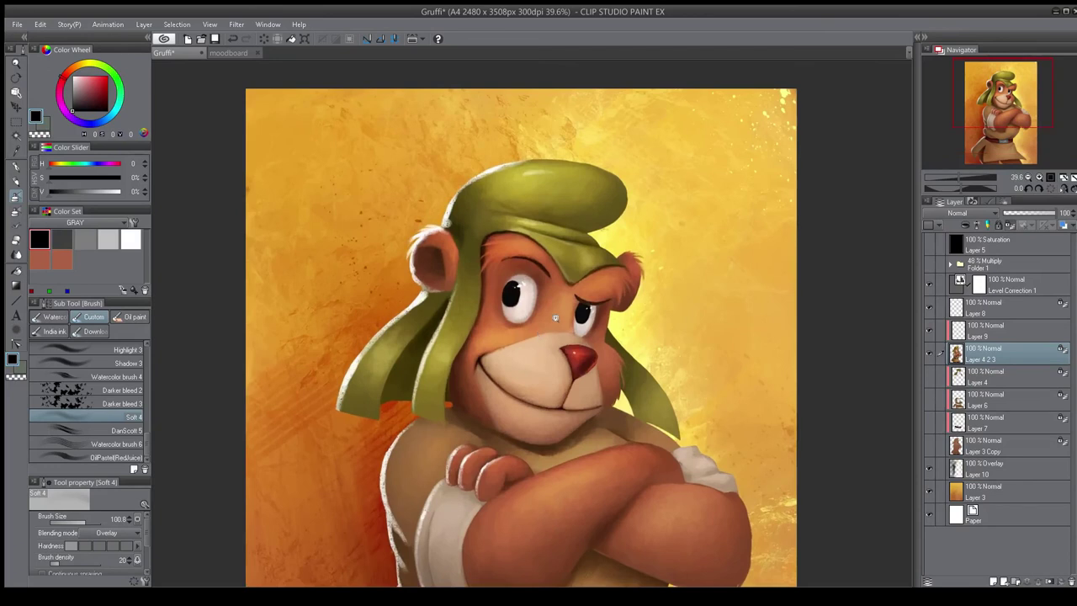
- Create a new empty layer above the Level Correction 1 layer
scroll(556, 318, "down", 4)
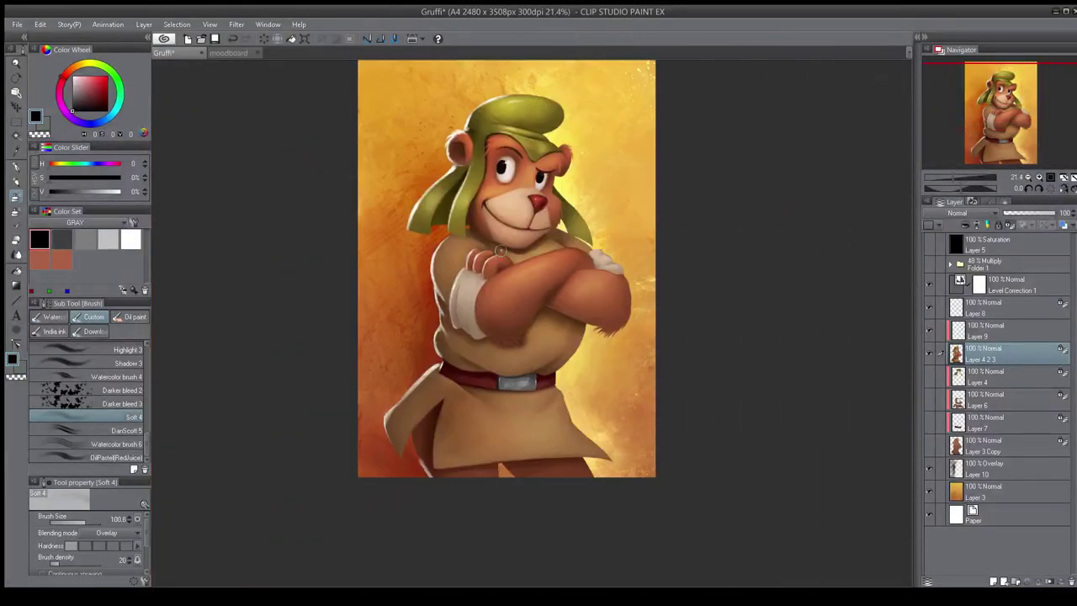
scroll(532, 289, "up", 2)
left_click_drag(543, 177, 546, 144)
scroll(611, 340, "down", 3)
scroll(639, 326, "up", 2)
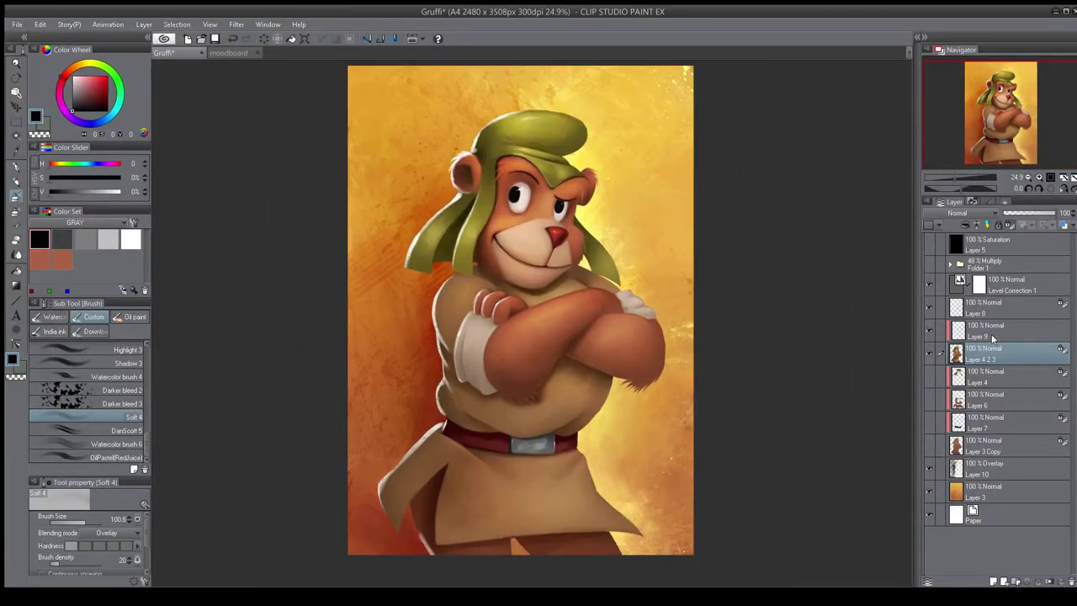
left_click(976, 307)
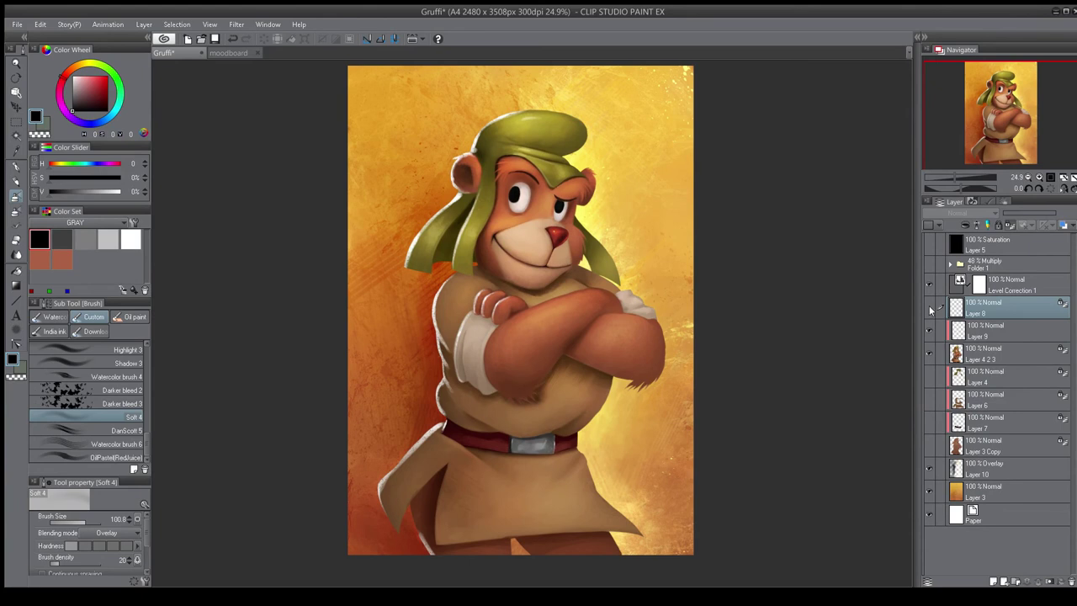
left_click(1000, 290)
left_click(994, 581)
left_click_drag(639, 528, 642, 404)
scroll(646, 408, "up", 5)
left_click_drag(526, 255, 705, 312)
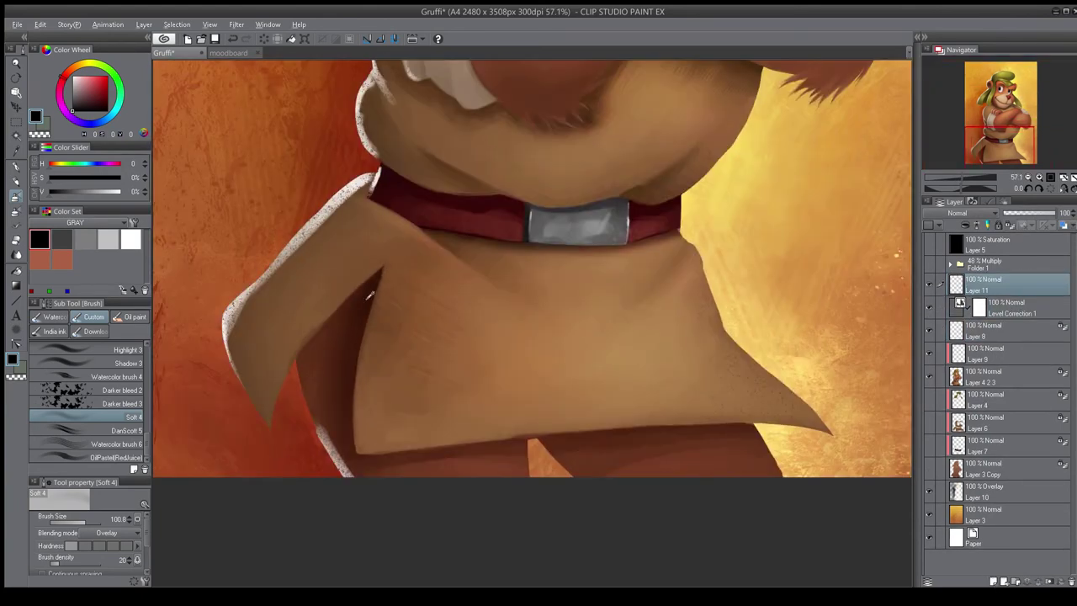
left_click(731, 421, "alt")
left_click(16, 167)
left_click_drag(565, 362, 414, 255)
left_click(317, 100, "alt")
scroll(682, 365, "up", 3)
left_click_drag(770, 337, 666, 367)
key("m")
key("p")
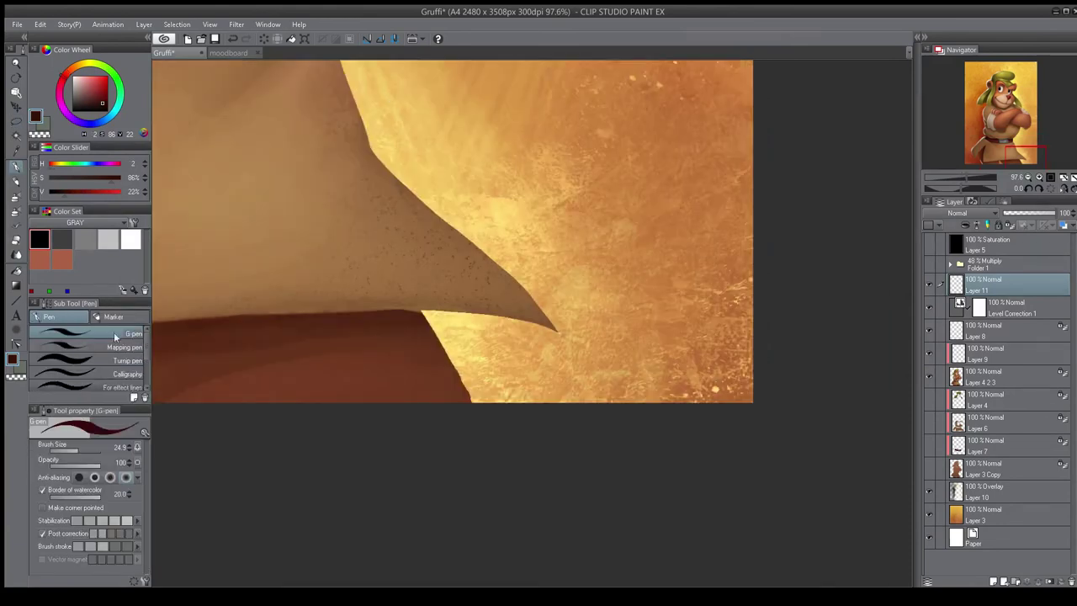
- Write the artist's signature in the painting's lower right corner in light yellow with Oil paint flat brush 5 at size 11.4
key("b")
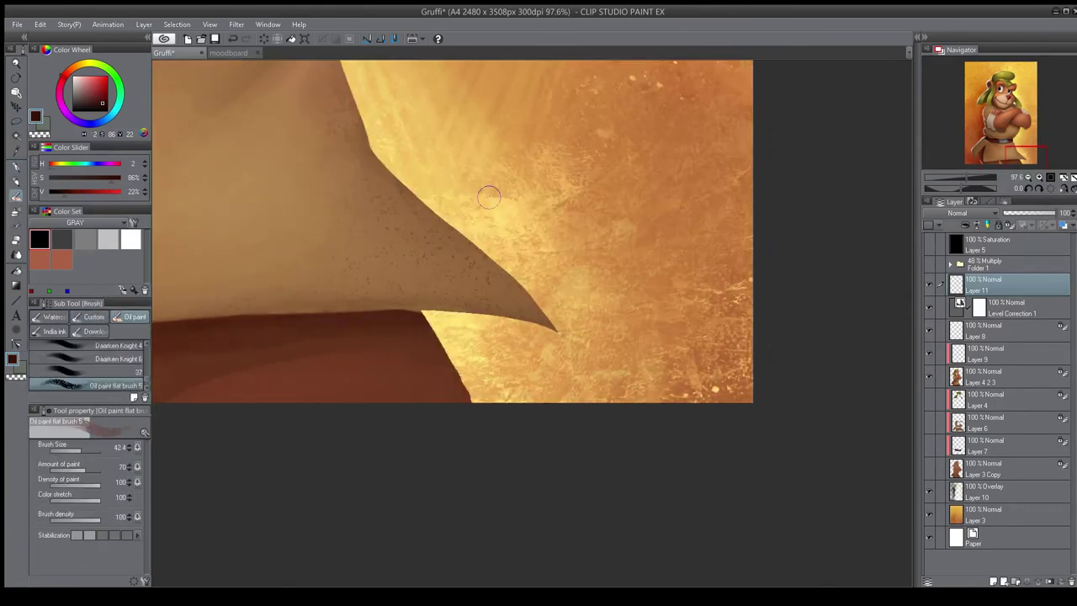
left_click(488, 197, "alt")
mouse_move(577, 374)
left_mouse_down()
mouse_move(625, 384)
mouse_move(692, 378)
left_mouse_up()
key("[")
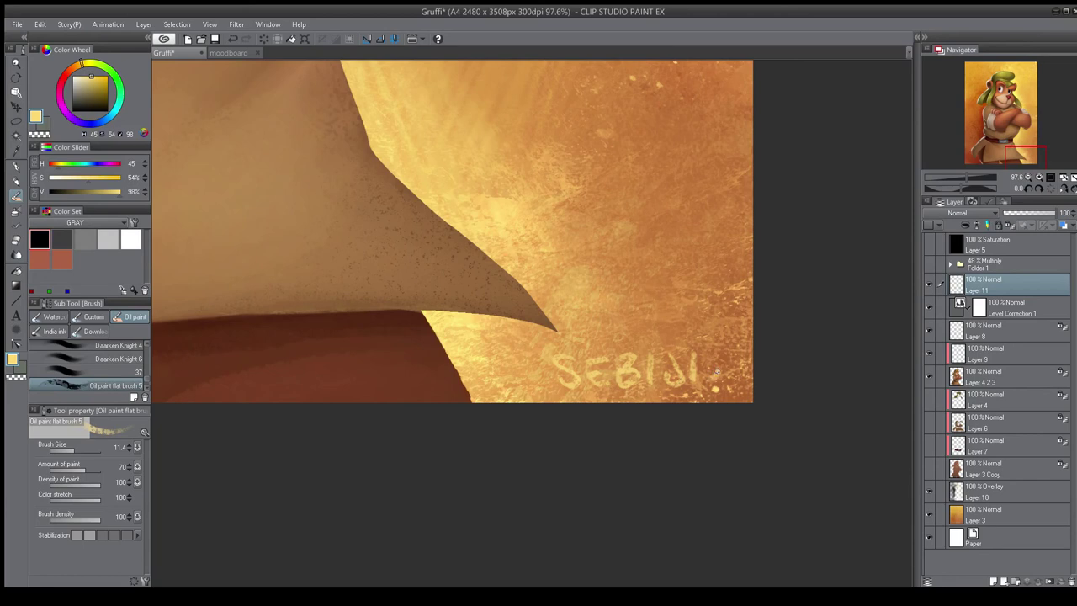
scroll(685, 365, "down", 6)
scroll(656, 404, "up", 7)
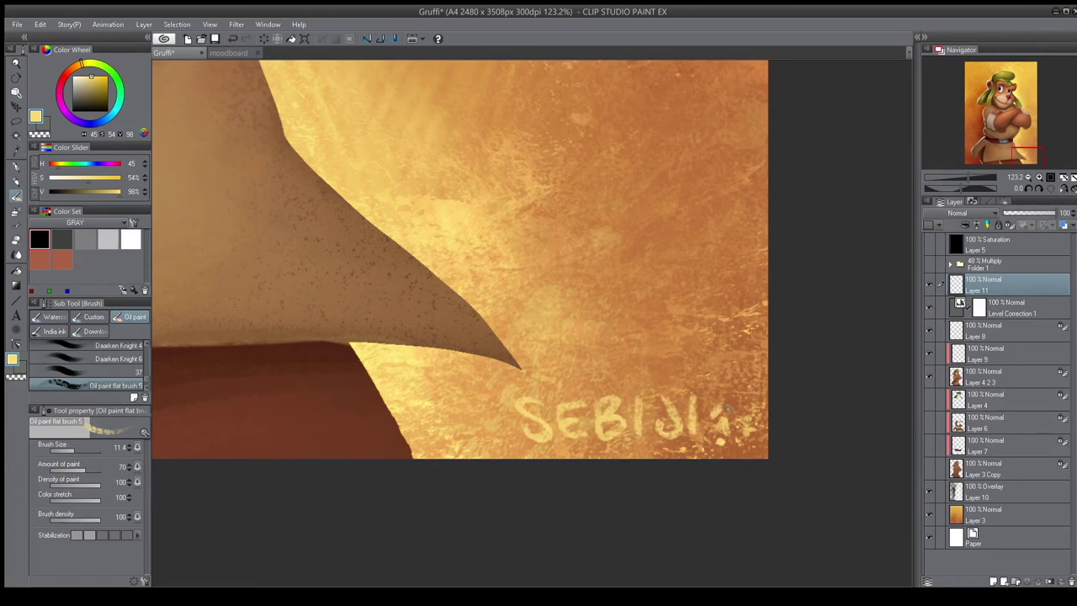
- Check the signed painting at full view and save the file
scroll(747, 429, "down", 8)
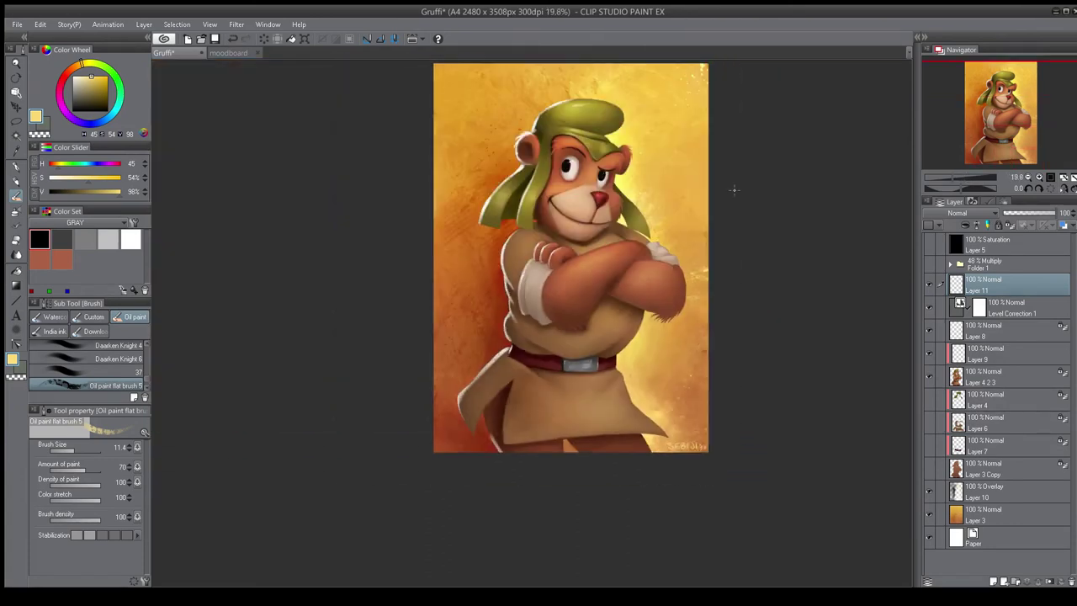
scroll(685, 348, "up", 3)
scroll(631, 407, "down", 3)
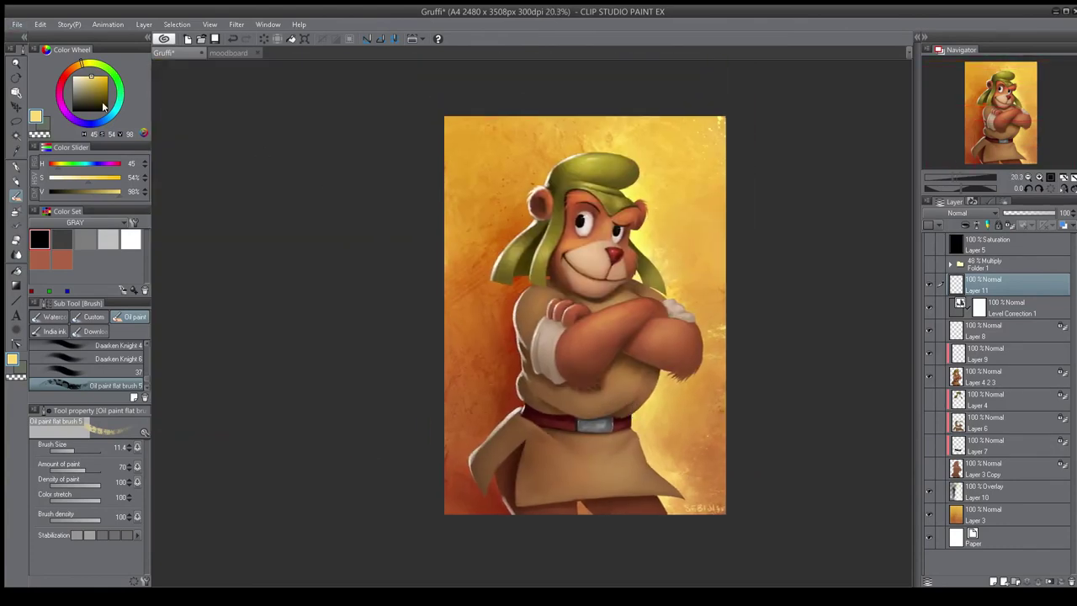
key("k")
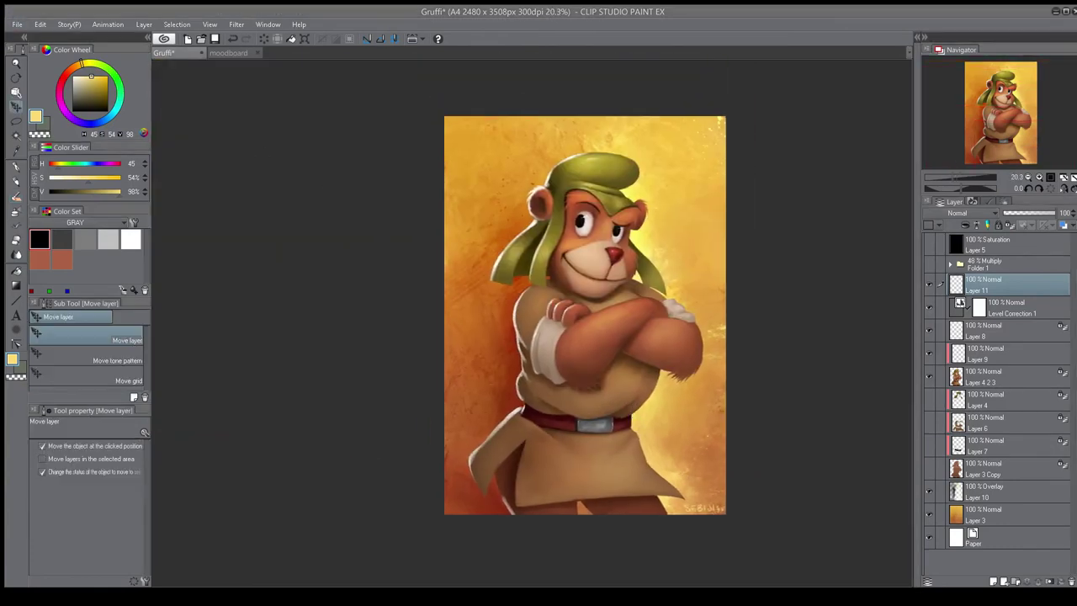
key("ctrl+s")
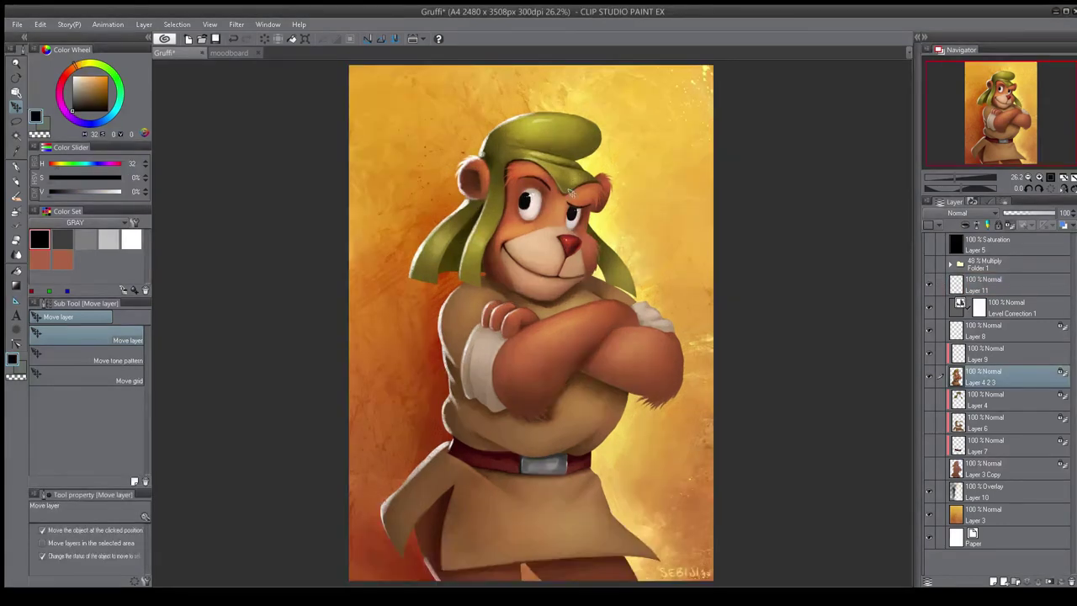
- Mirror the view of the face and create a new layer directly above Layer 4 2 3
key("h")
scroll(499, 260, "up", 7)
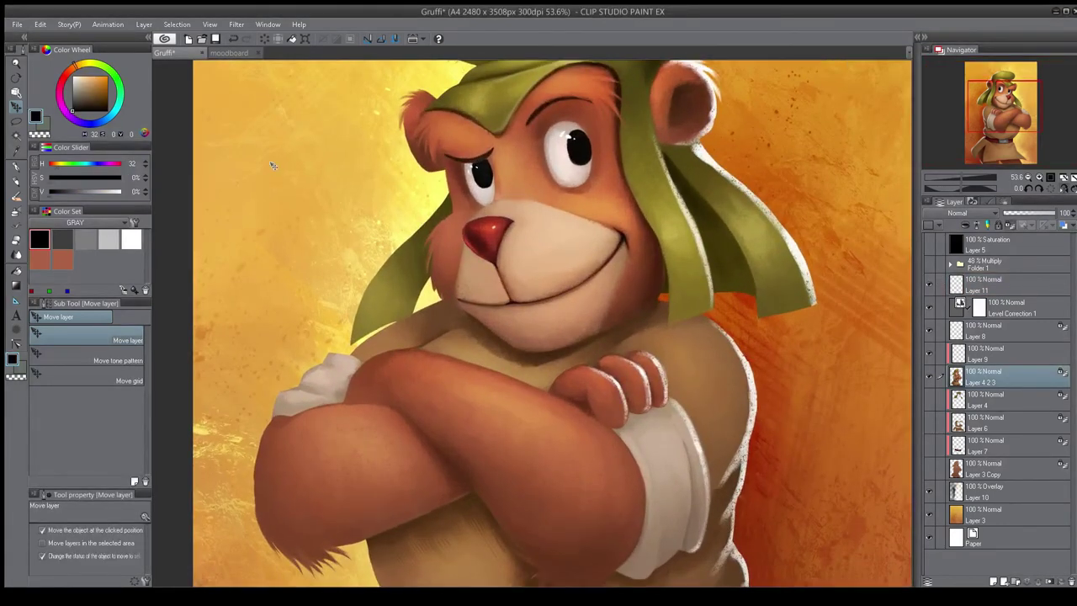
key("b")
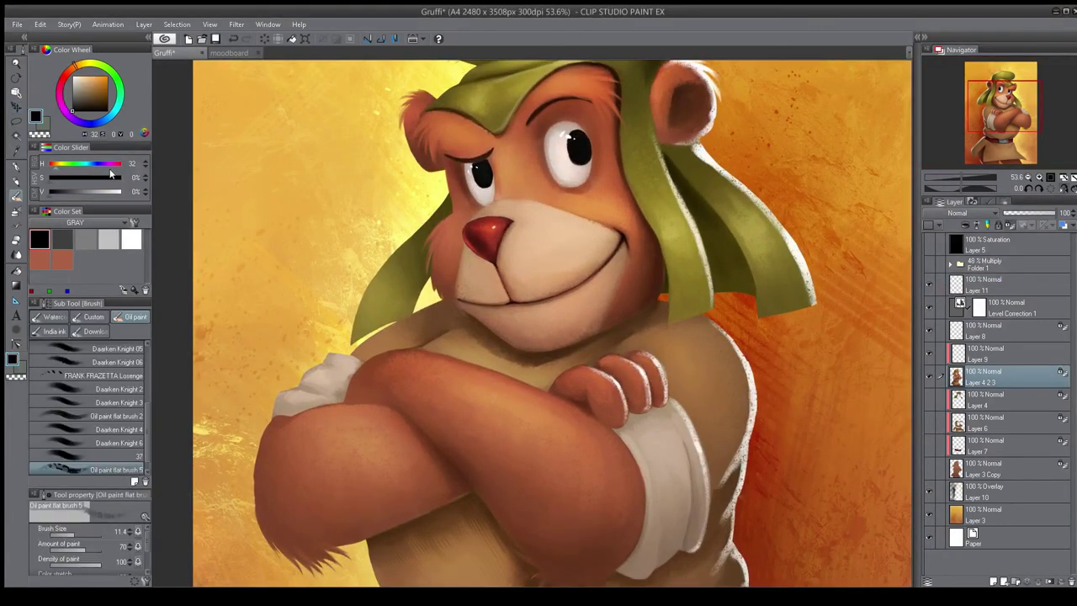
left_click_drag(474, 265, 476, 277)
scroll(474, 280, "up", 3)
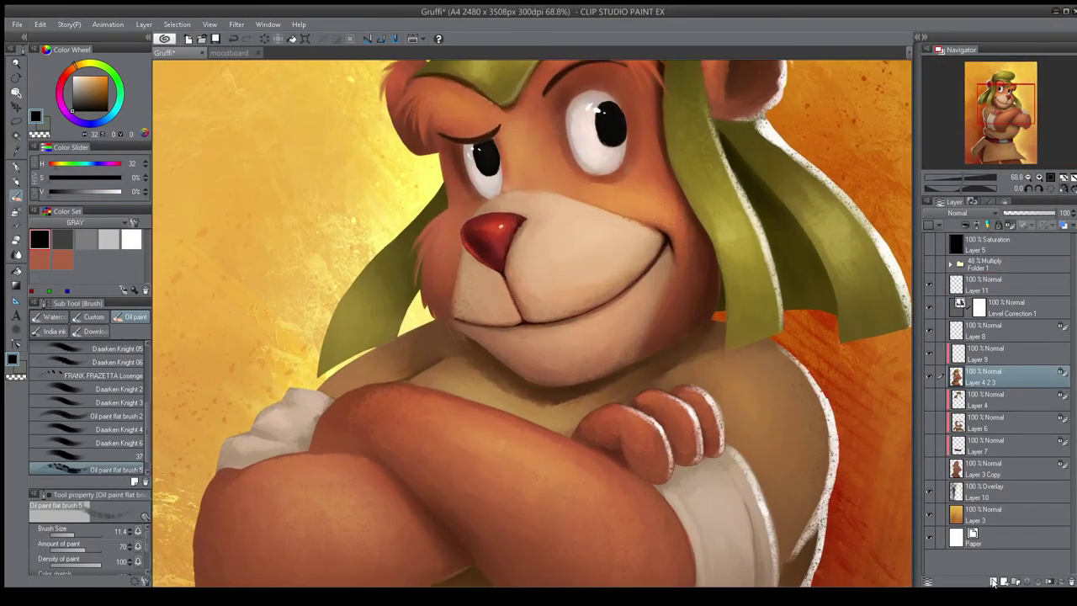
left_click(993, 580)
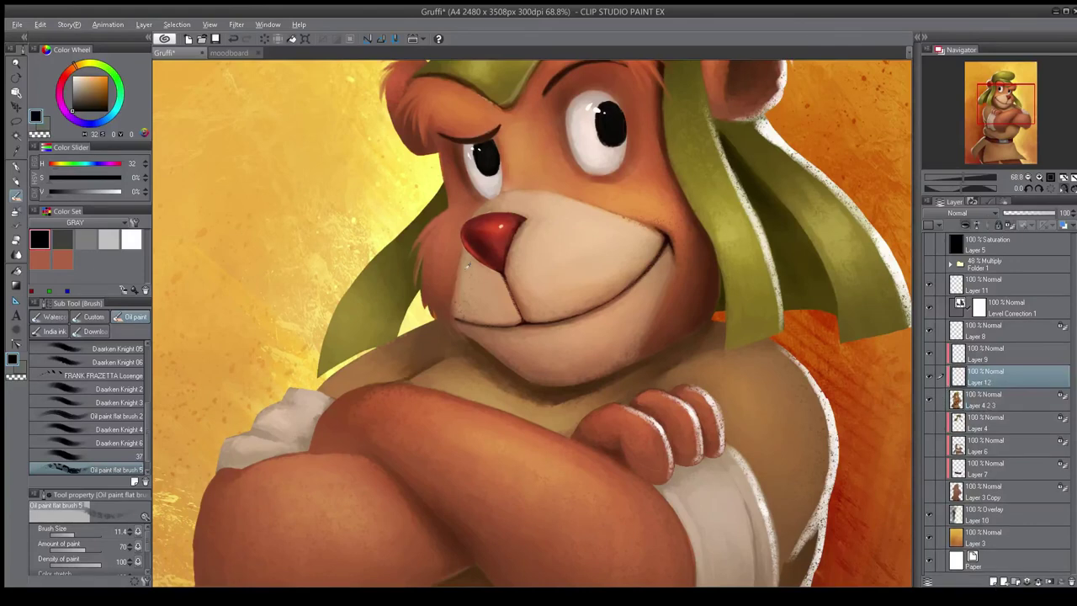
- Extend the muzzle around the nose's outer side with a sampled tan, using Oil paint flat brush 5 at size 40.0
left_click(468, 265, "alt")
key("bracketright")
key("bracketright")
key("bracketright")
key("bracketright")
key("bracketright")
key("bracketright")
key("bracketright")
mouse_move(480, 216)
left_mouse_down()
mouse_move(457, 306)
mouse_move(472, 312)
mouse_move(465, 222)
left_mouse_up()
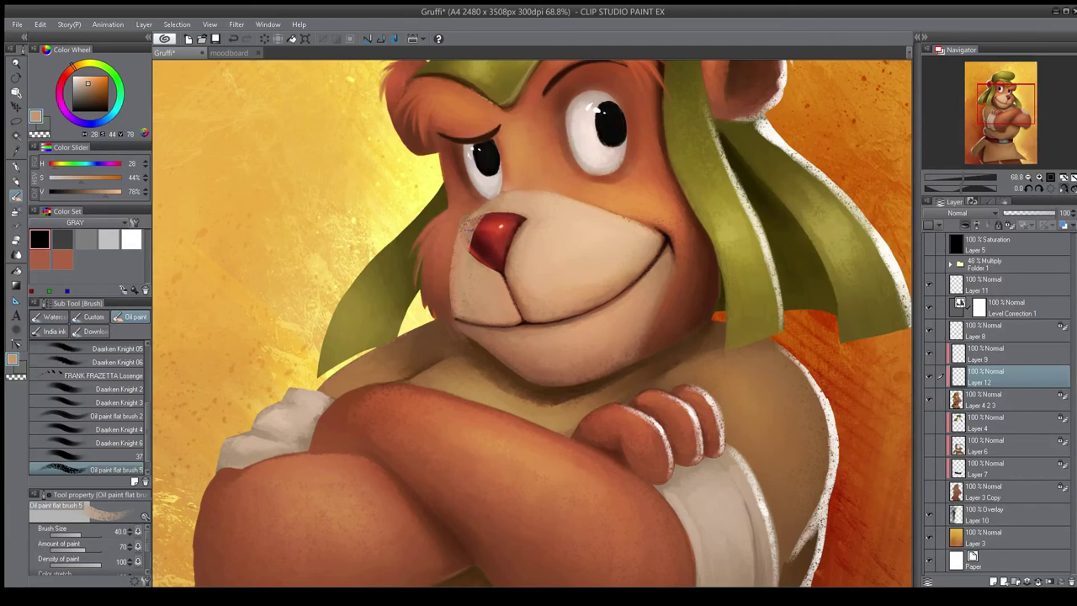
left_click_drag(461, 298, 472, 217)
- Refine the muzzle's outer edge in sampled brown with brush 37 3 at size 45.1 and Oil paint flat brush 5 at size 58.5
key("h")
key("h")
left_click(93, 317)
scroll(90, 370, "up", 5)
left_click(84, 375)
left_click(464, 313, "alt")
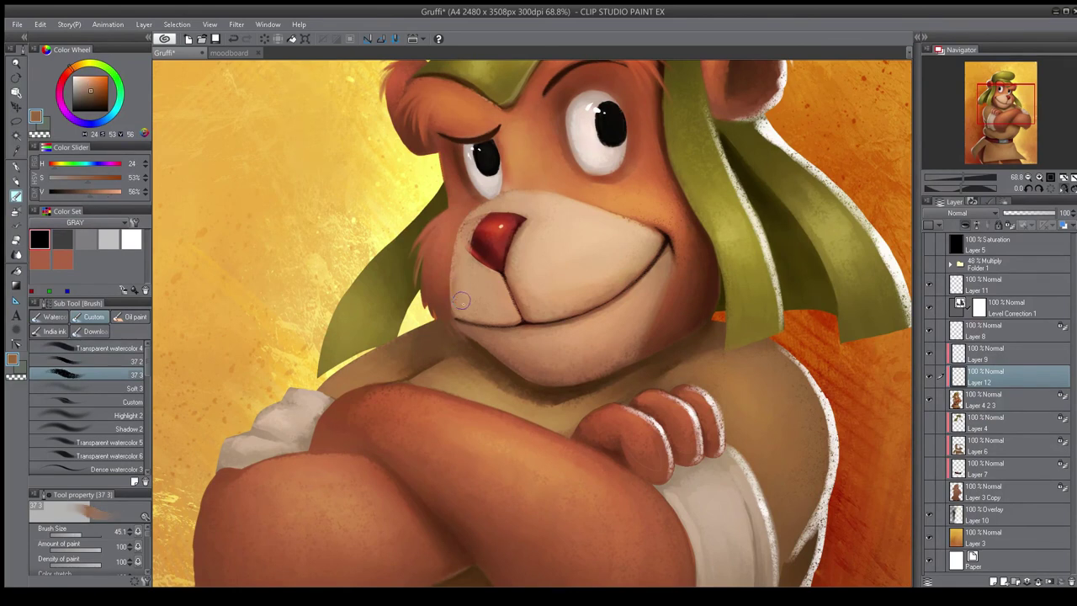
left_click(127, 317)
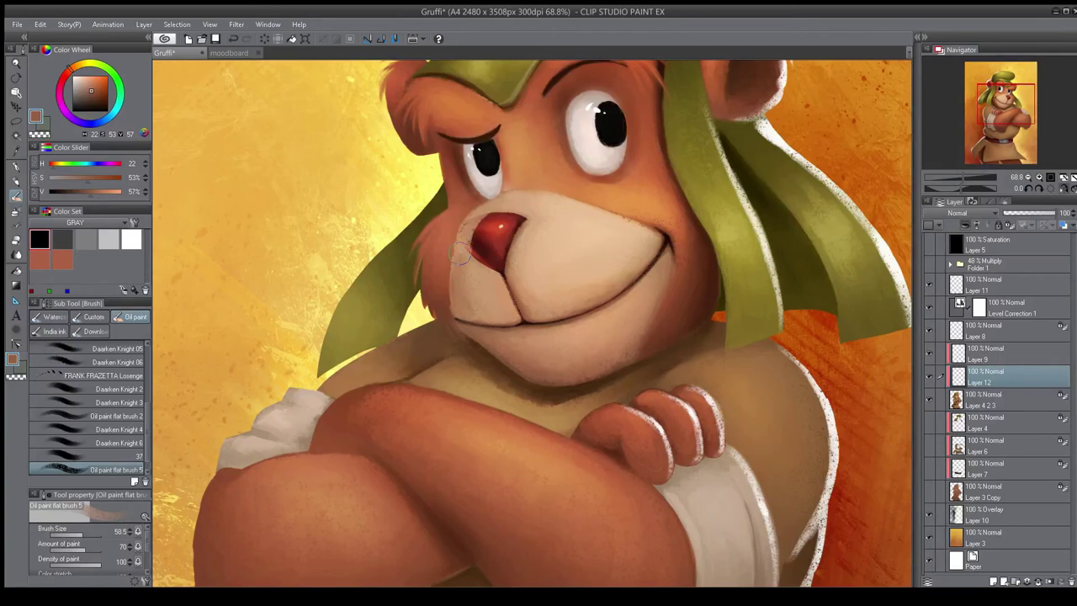
- Erase the paint covering the nose with the Block 3 eraser at size 29.6 and merge the layer into Layer 4 2 3
key("e")
scroll(463, 181, "up", 3)
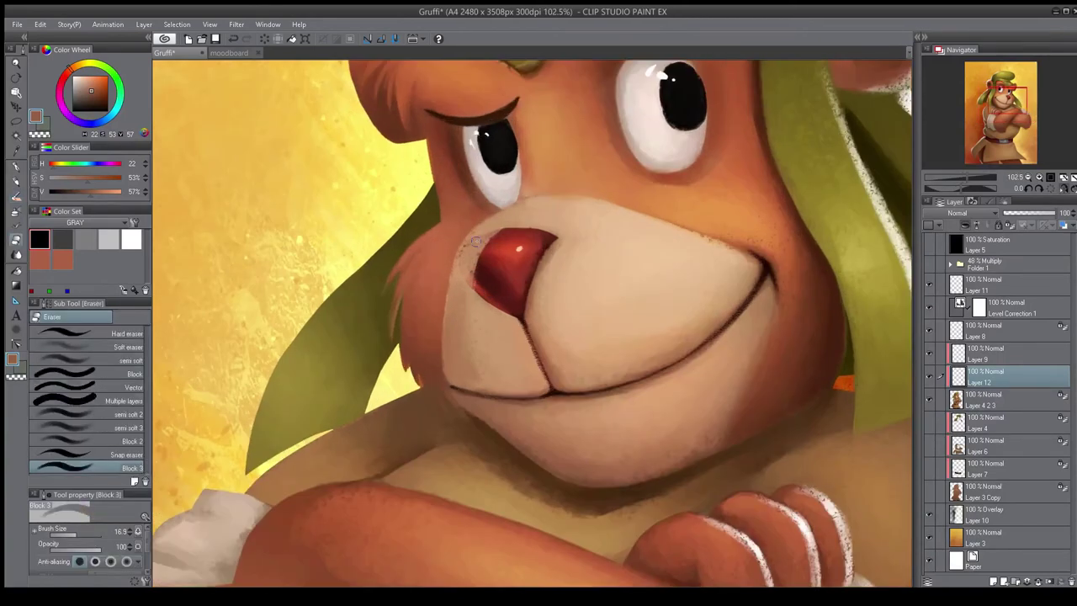
key("bracketright")
mouse_move(486, 242)
left_mouse_down()
mouse_move(473, 254)
mouse_move(486, 280)
mouse_move(468, 259)
left_mouse_up()
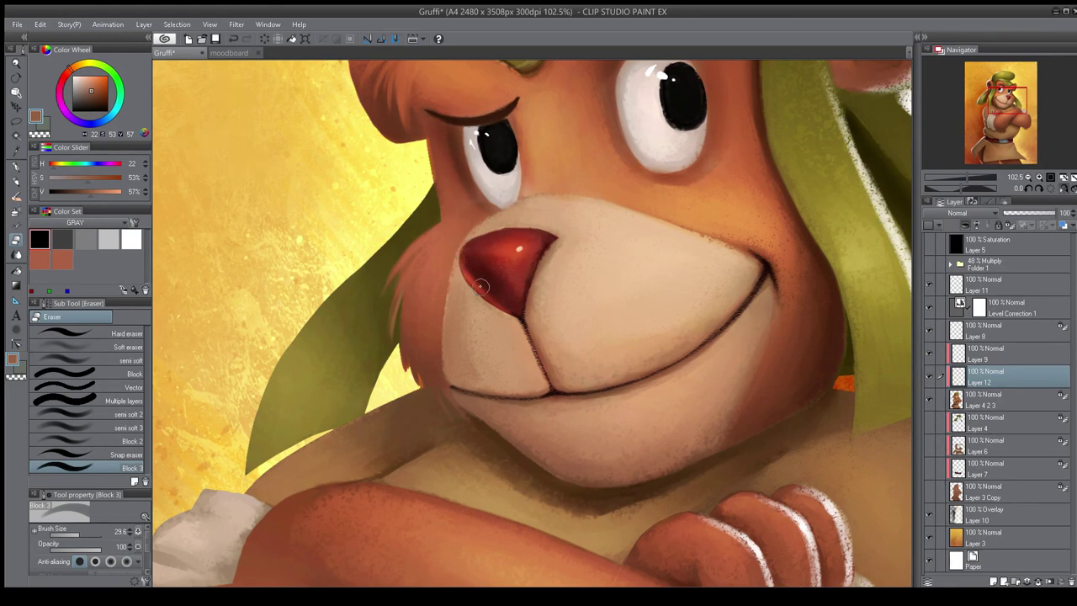
scroll(483, 292, "down", 3)
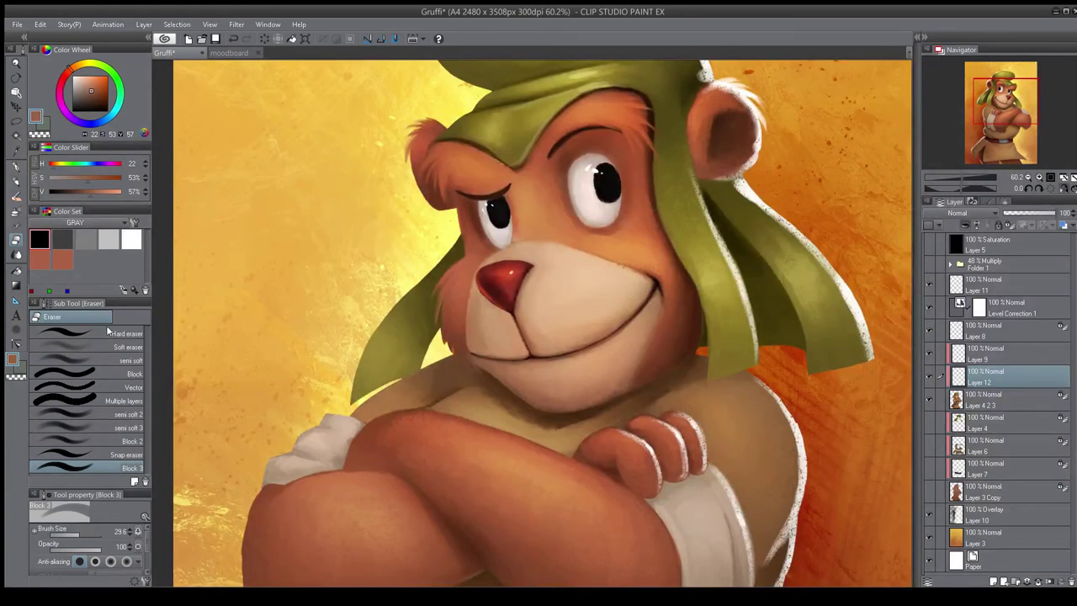
key("ctrl+e")
- Blend the muzzle around the nose and mouth with sampled fur colours, using brush 37 3 at sizes 74.9 and 30.6
key("b")
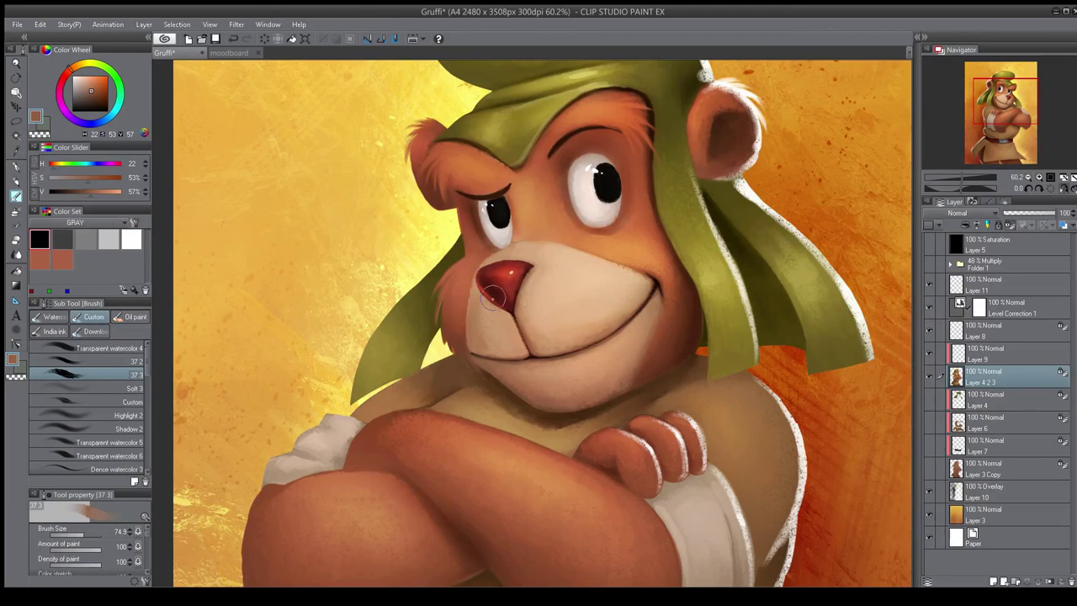
left_click(491, 335, "alt")
mouse_move(473, 346)
left_mouse_down()
mouse_move(492, 318)
mouse_move(481, 330)
mouse_move(486, 304)
mouse_move(512, 322)
left_mouse_up()
scroll(485, 305, "up", 3)
scroll(512, 322, "down", 1)
key("]")
left_click_drag(552, 257, 539, 254)
scroll(534, 276, "down", 5)
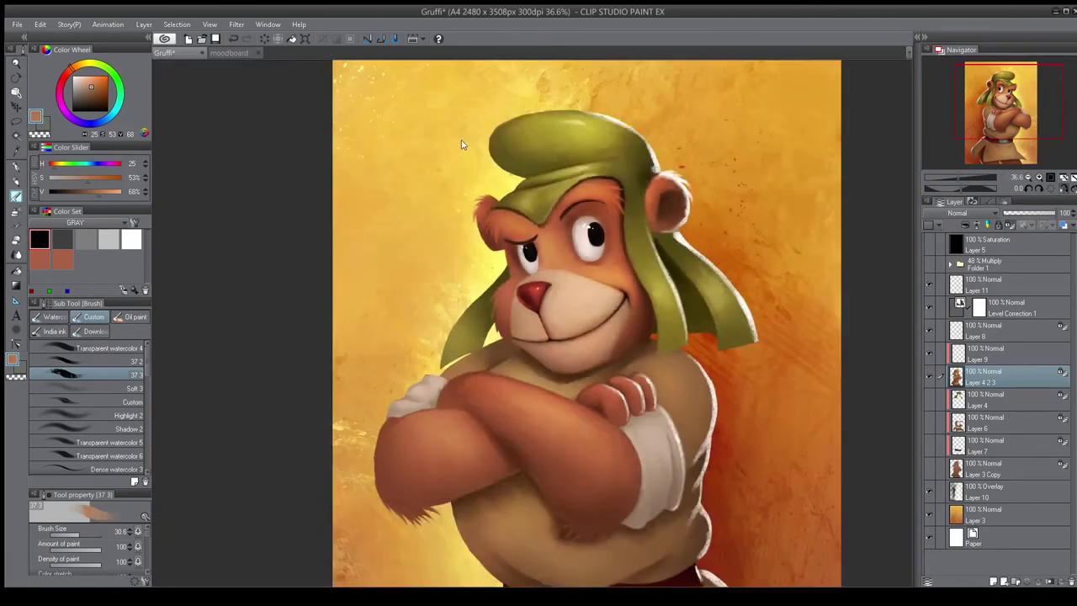
- Soften the muzzle edge above the nose in light tan with brush 37 2 at size 10.3 and check the unmirrored painting
scroll(526, 264, "up", 5)
left_click(526, 281, "alt")
mouse_move(525, 281)
left_mouse_down()
mouse_move(505, 292)
mouse_move(525, 292)
mouse_move(480, 306)
left_mouse_up()
left_click(89, 363)
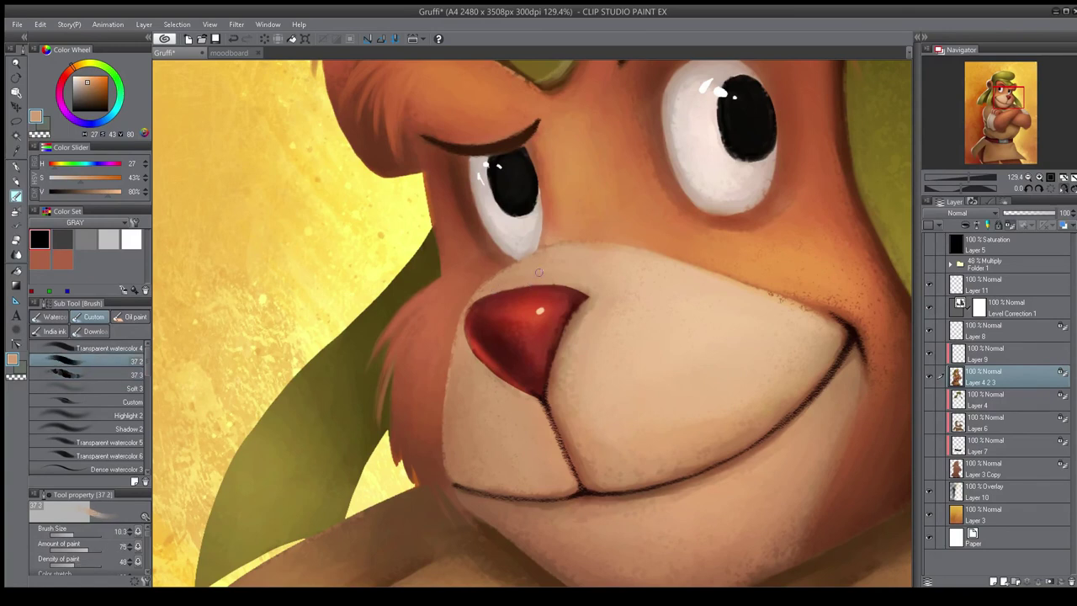
scroll(463, 312, "down", 6)
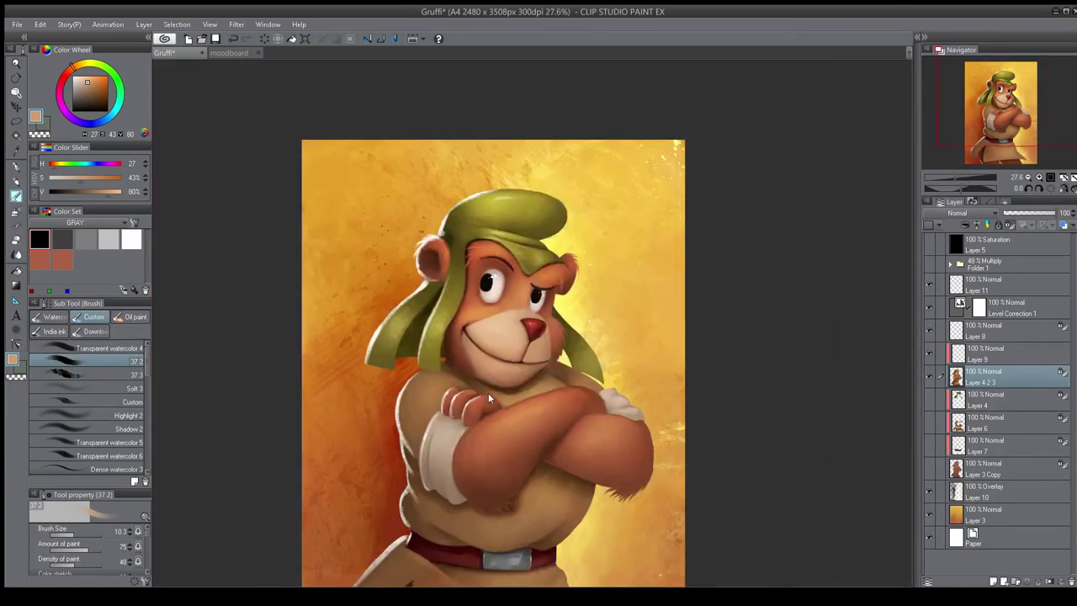
scroll(492, 404, "up", 1)
key("h")
key("ctrl+0")
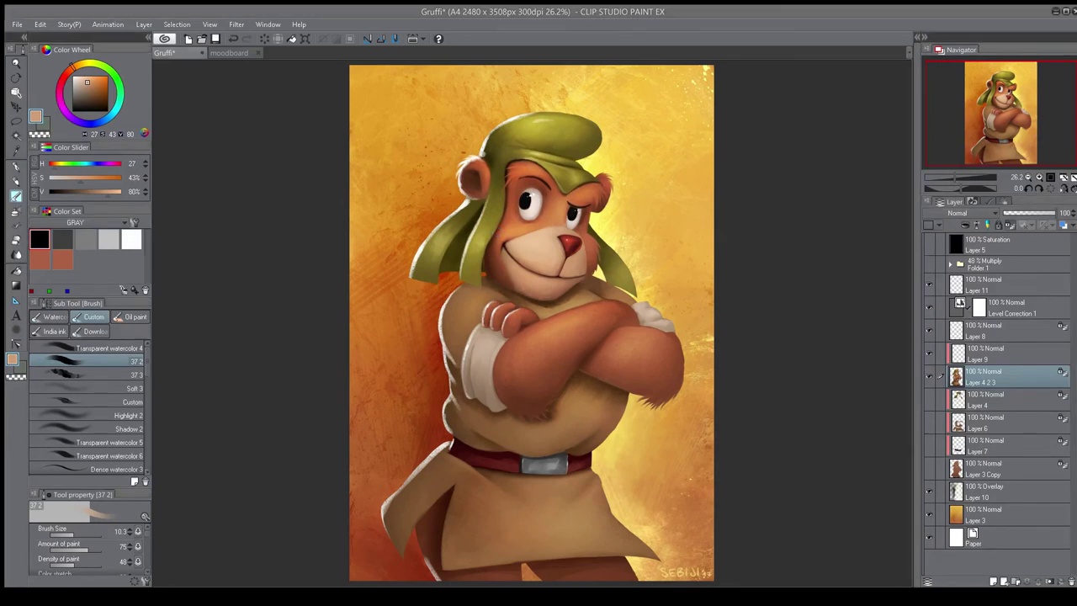
- Trim the white rim light on the leg behind the tunic's side flap on Layer 9 with the Block 3 eraser at size 64.7
scroll(422, 555, "up", 5)
left_click(930, 285)
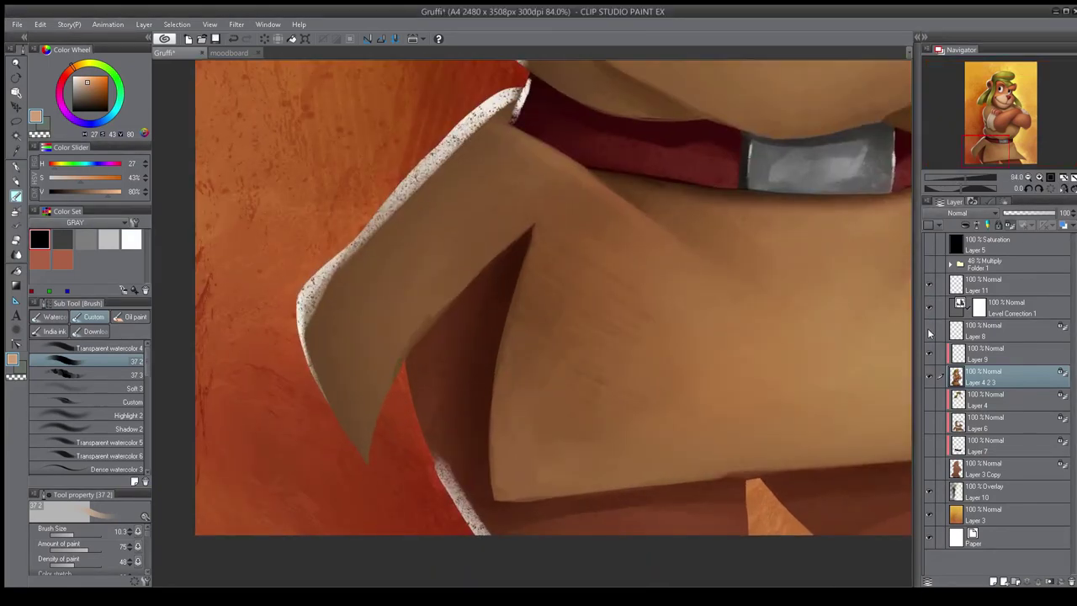
key("e")
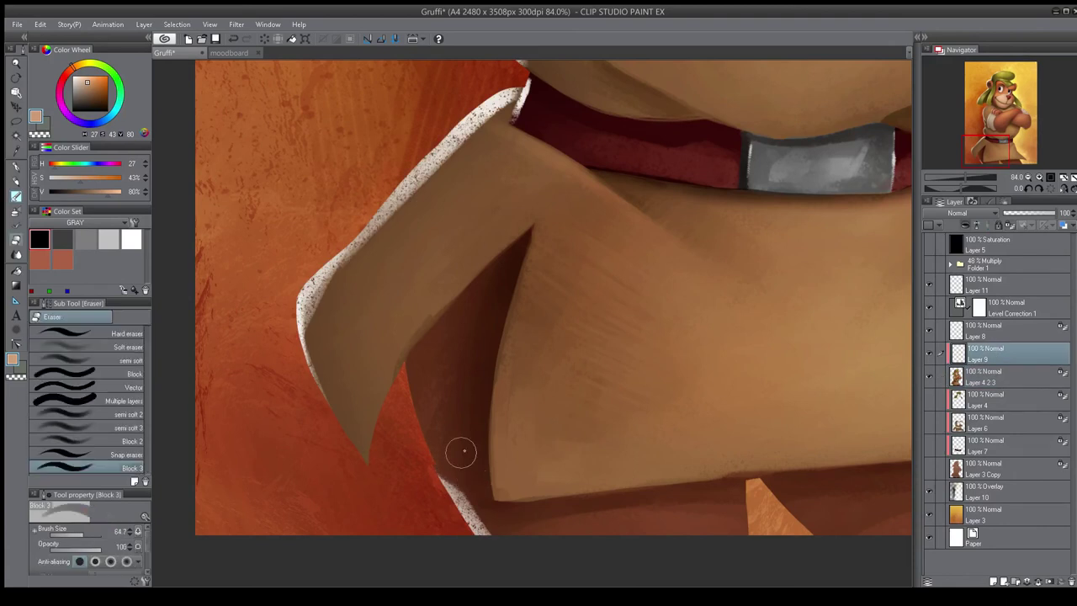
scroll(434, 485, "down", 7)
key("h")
key("h")
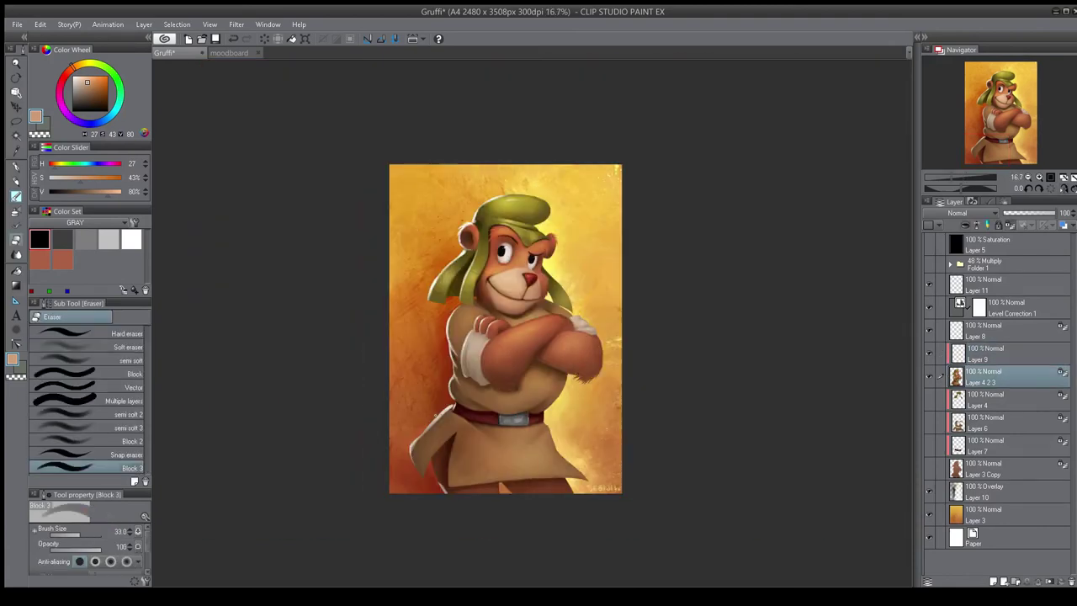
- Try white rim-light strokes on the leg behind the tunic's side flap with Custom and Oil paint brushes
scroll(433, 487, "up", 4)
key("b")
left_click(132, 239)
key("]")
key("]")
key("]")
left_click_drag(434, 450, 429, 441)
key("ctrl+z")
left_click(131, 317)
left_click_drag(459, 498, 430, 409)
key("h")
mouse_move(620, 418)
left_mouse_down()
mouse_move(596, 354)
mouse_move(591, 396)
left_mouse_up()
scroll(620, 408, "up", 2)
key("ctrl+z")
key("ctrl+z")
- Paint a longer white rim light along the rear leg's edge on Layer 9 with the OilPastel(RedJuice) brush at size 46.6
left_click_drag(146, 449, 151, 460)
left_click(94, 317)
left_click(79, 468)
left_click_drag(549, 381, 530, 436)
left_click_drag(567, 336, 552, 377)
key("h")
scroll(533, 385, "up", 1)
mouse_move(476, 334)
left_mouse_down()
mouse_move(505, 425)
mouse_move(503, 383)
left_mouse_up()
left_click(963, 354)
left_click_drag(511, 438, 479, 378)
scroll(477, 357, "down", 10)
key("h")
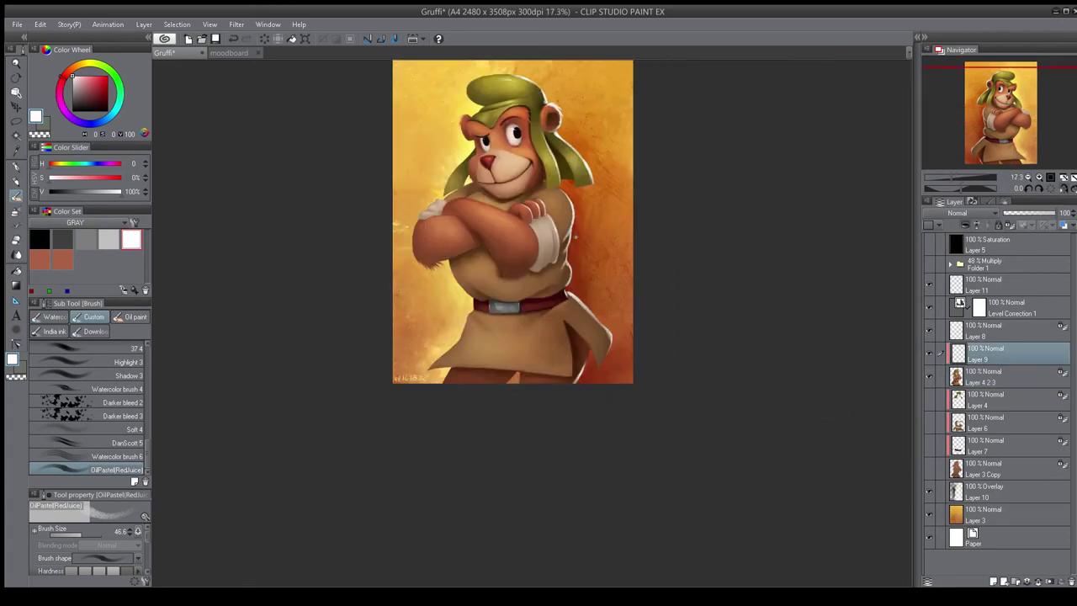
scroll(593, 290, "up", 3)
left_click_drag(557, 310, 561, 300)
key("h")
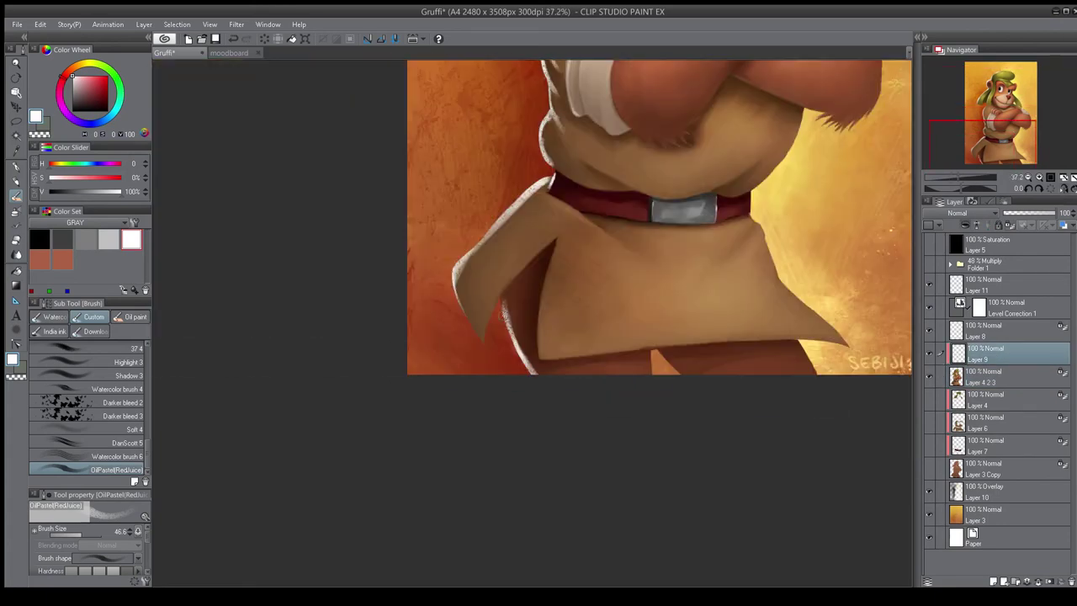
- Thin and soften the rear leg's rim light with the Block 2 eraser at sizes 45.8 and 173.6, checking it in mirrored view
key("e")
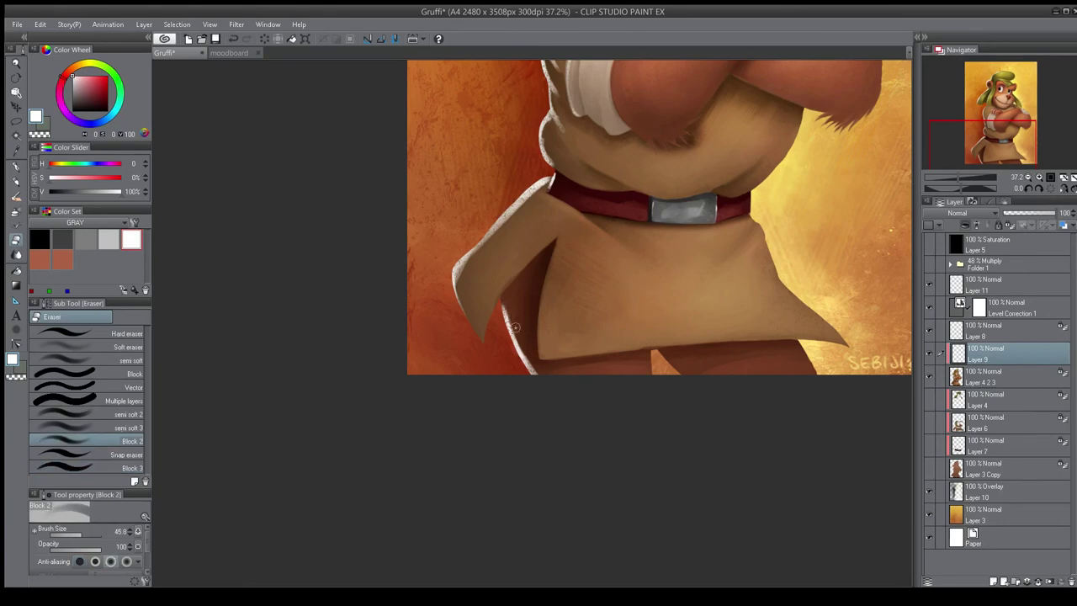
scroll(505, 221, "down", 3)
scroll(505, 222, "down", 1)
key("h")
key("h")
scroll(504, 354, "up", 4)
left_click_drag(505, 349, 517, 370)
scroll(526, 341, "down", 2)
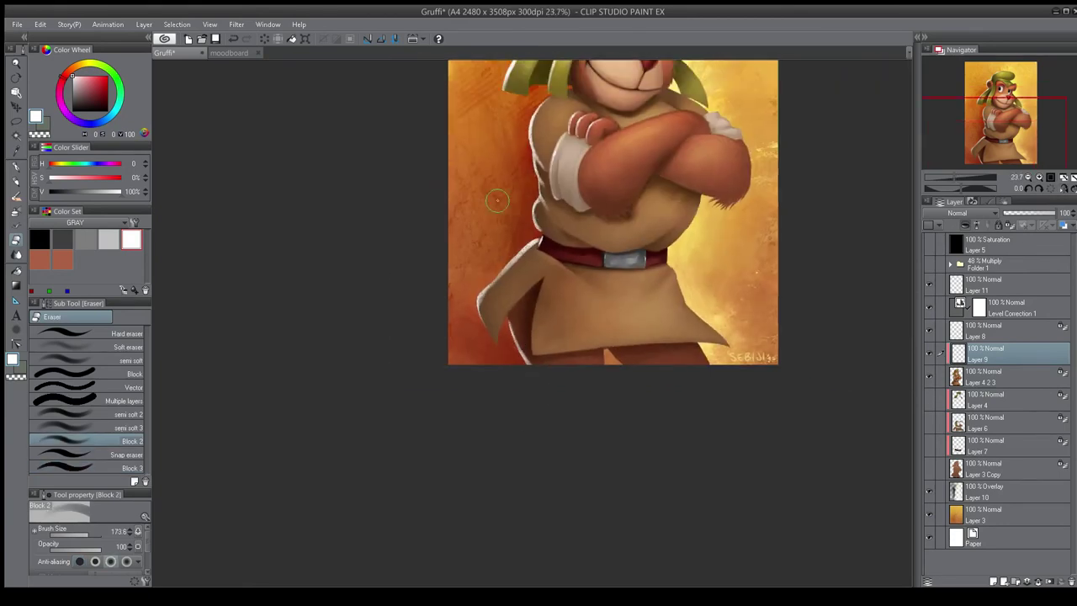
key("h")
key("h")
scroll(512, 336, "down", 2)
scroll(514, 311, "up", 5)
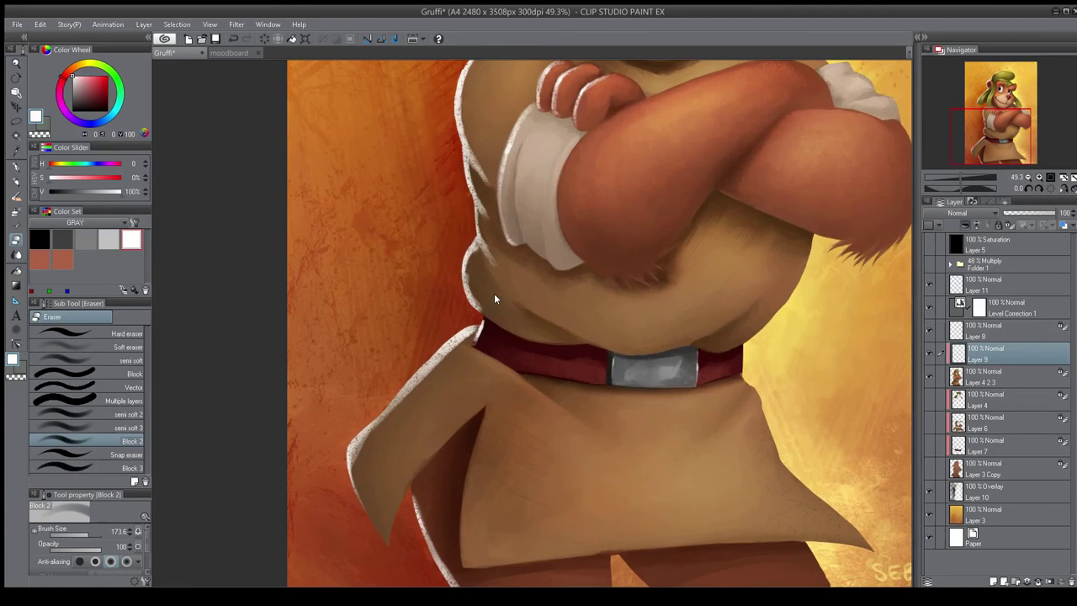
- Brighten the background glow right of the bear's waist and tunic on Overlay Layer 10 with the white OilPastel(RedJuice) brush at size 542.8
scroll(473, 292, "down", 4)
scroll(505, 421, "up", 3)
scroll(505, 437, "down", 3)
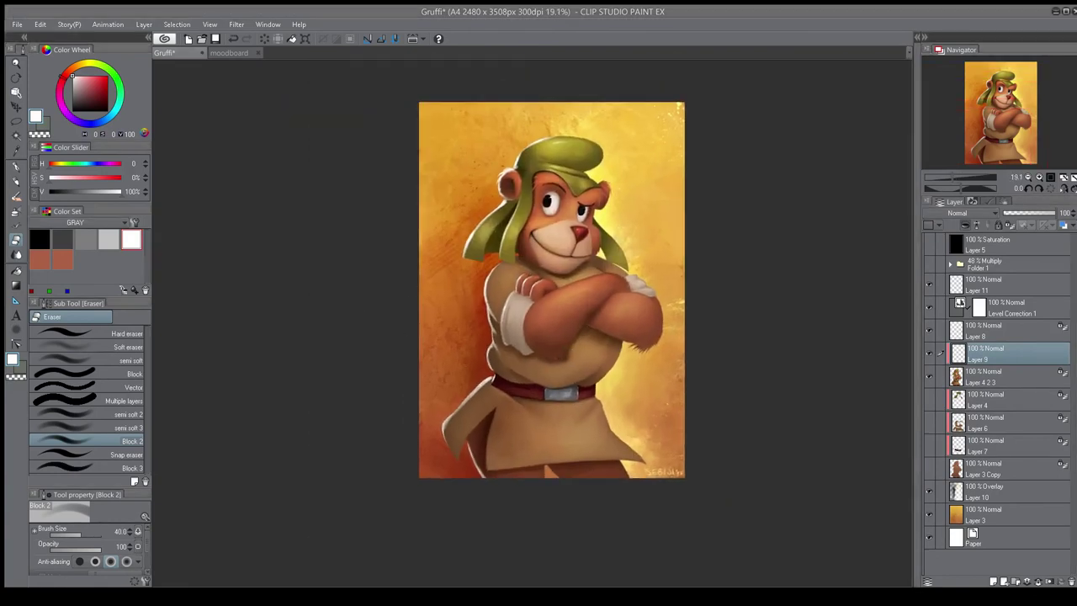
left_click(984, 513)
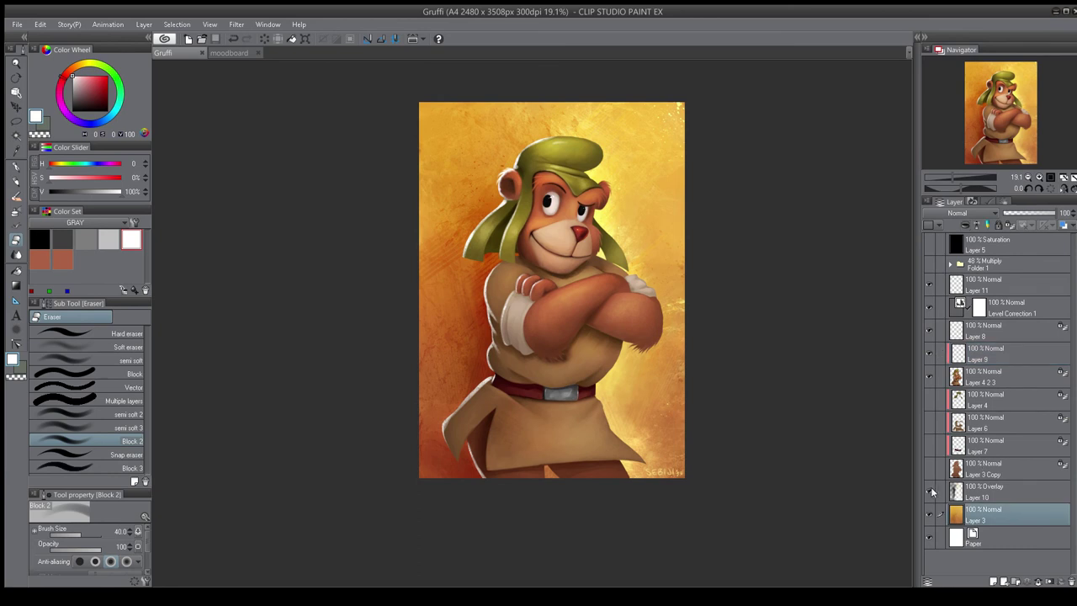
left_click(984, 491)
key("b")
left_click_drag(618, 403, 620, 378)
mouse_move(621, 378)
left_mouse_down()
mouse_move(638, 429)
mouse_move(660, 437)
left_mouse_up()
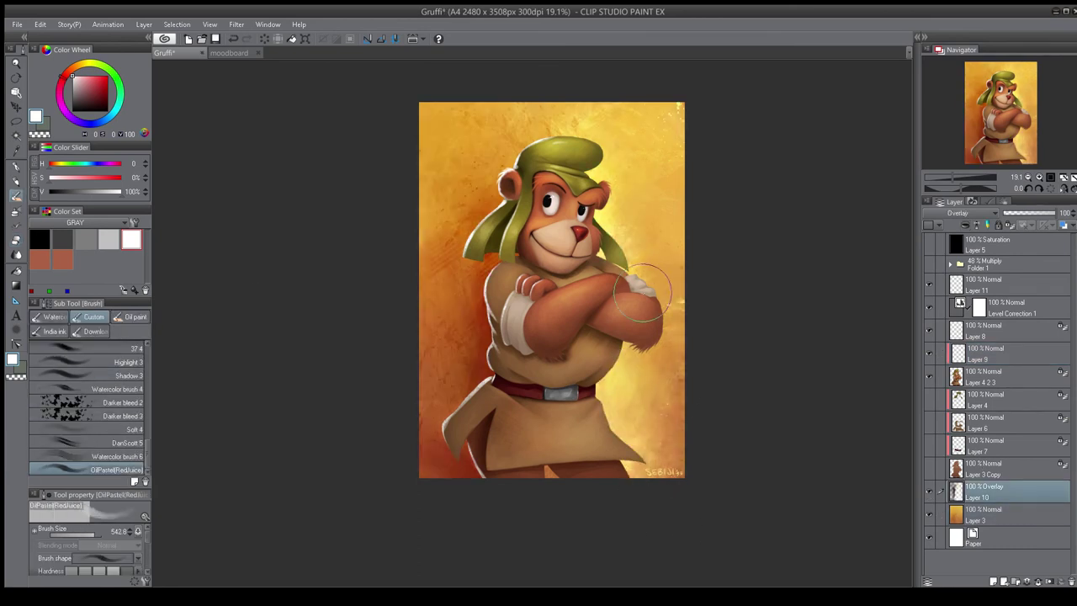
left_click_drag(632, 358, 646, 392)
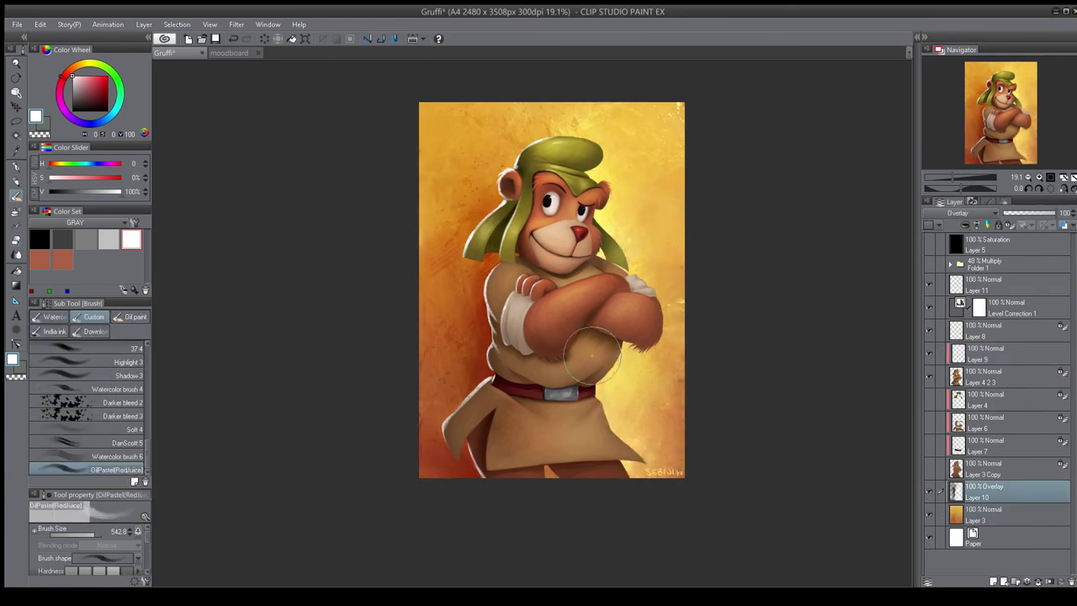
- Soften the background glow beside the tunic's lower right edge on Layer 10 with the Block 2 eraser at size 638.7
key("e")
mouse_move(673, 403)
left_mouse_down()
mouse_move(662, 401)
mouse_move(667, 449)
mouse_move(658, 441)
left_mouse_up()
scroll(656, 440, "up", 1)
scroll(647, 445, "down", 2)
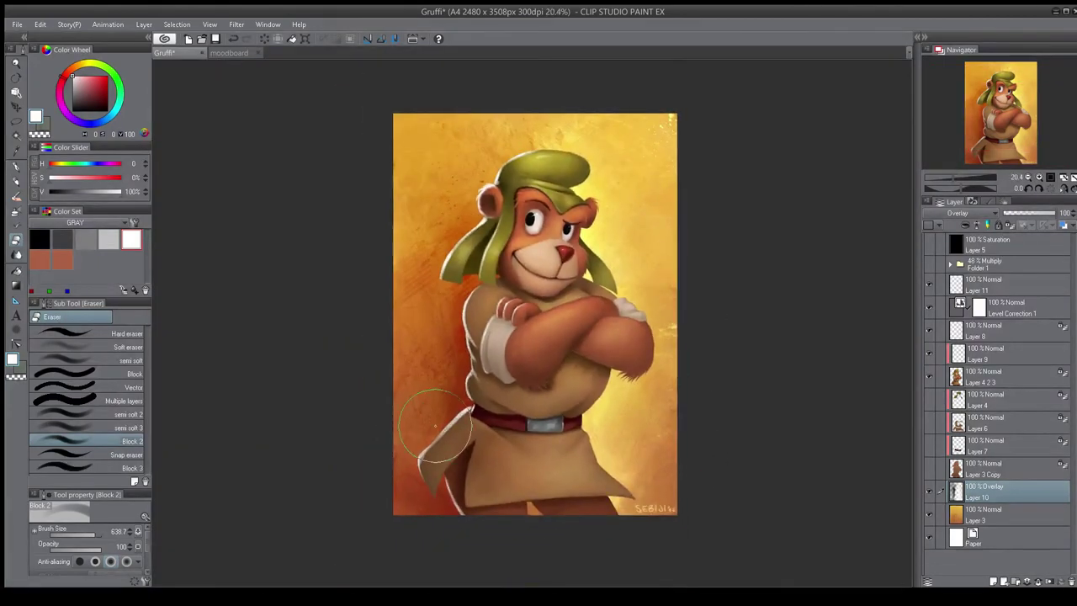
scroll(639, 454, "up", 1)
scroll(626, 464, "down", 1)
scroll(631, 421, "up", 1)
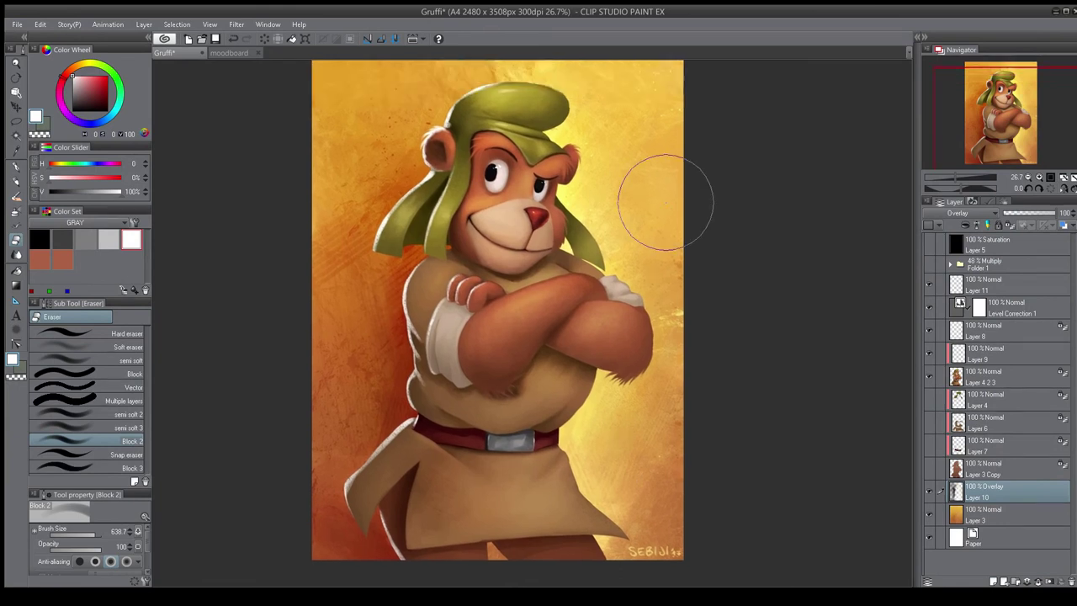